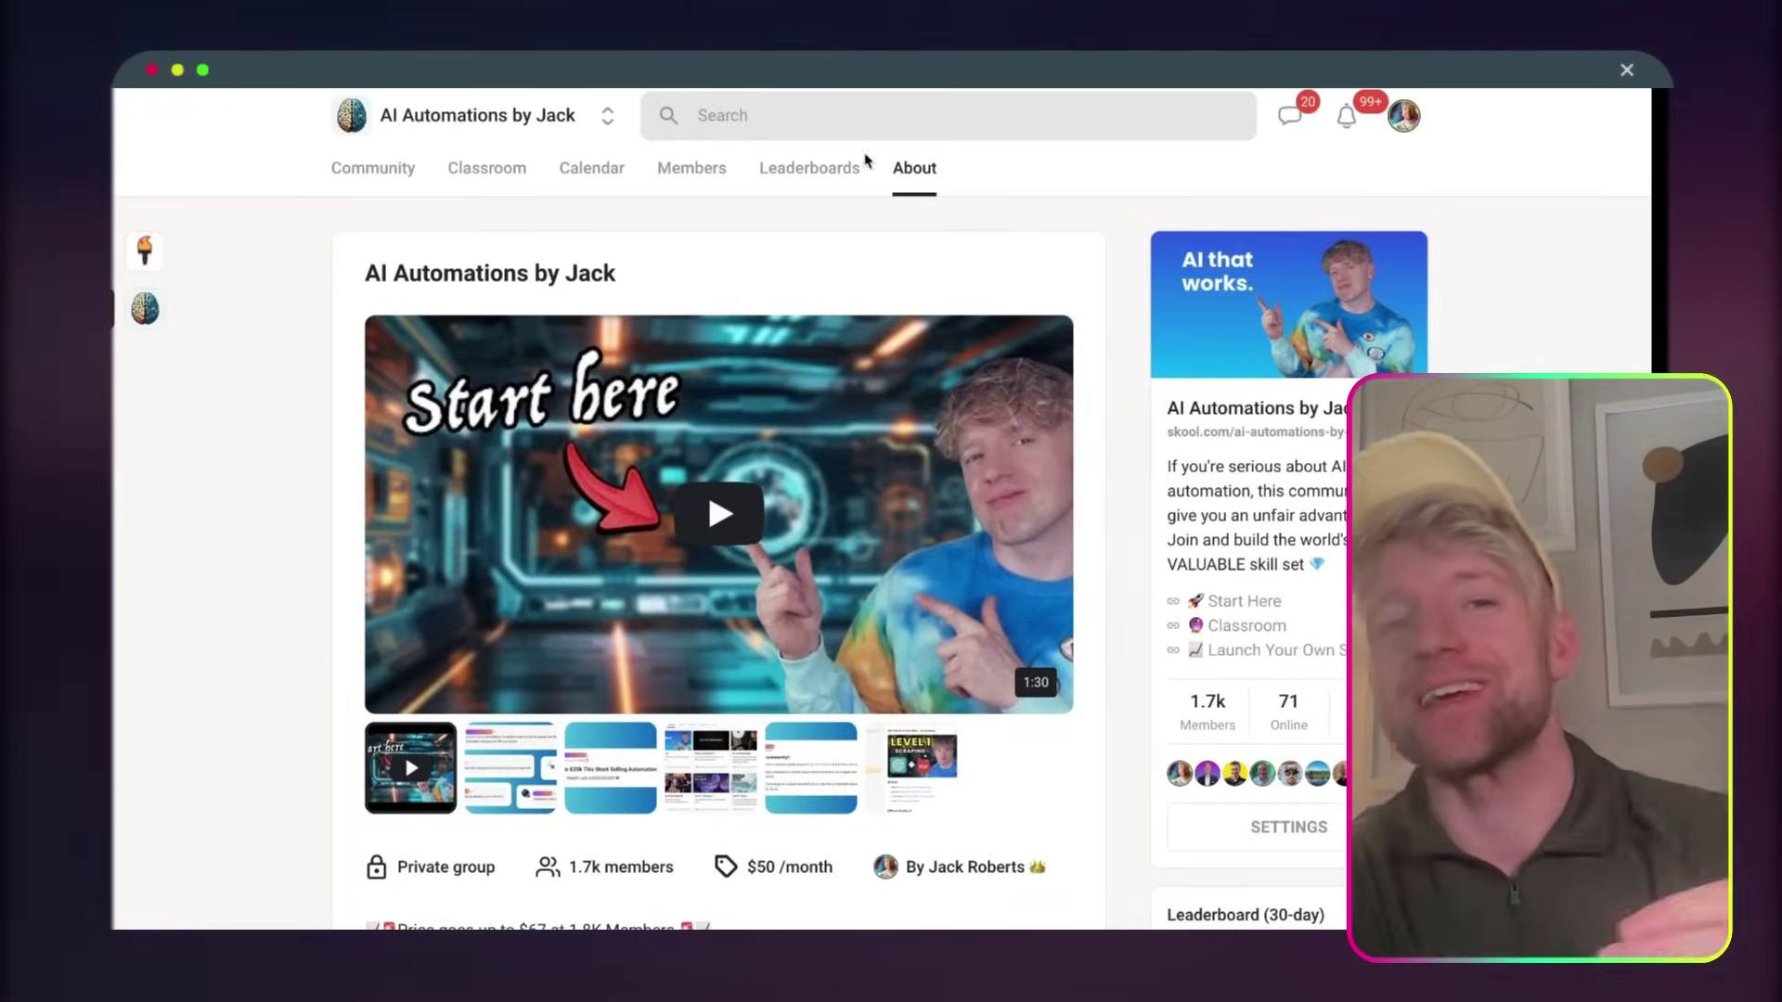
- Open the Community feed of the AI Automations group
left_click(399, 172)
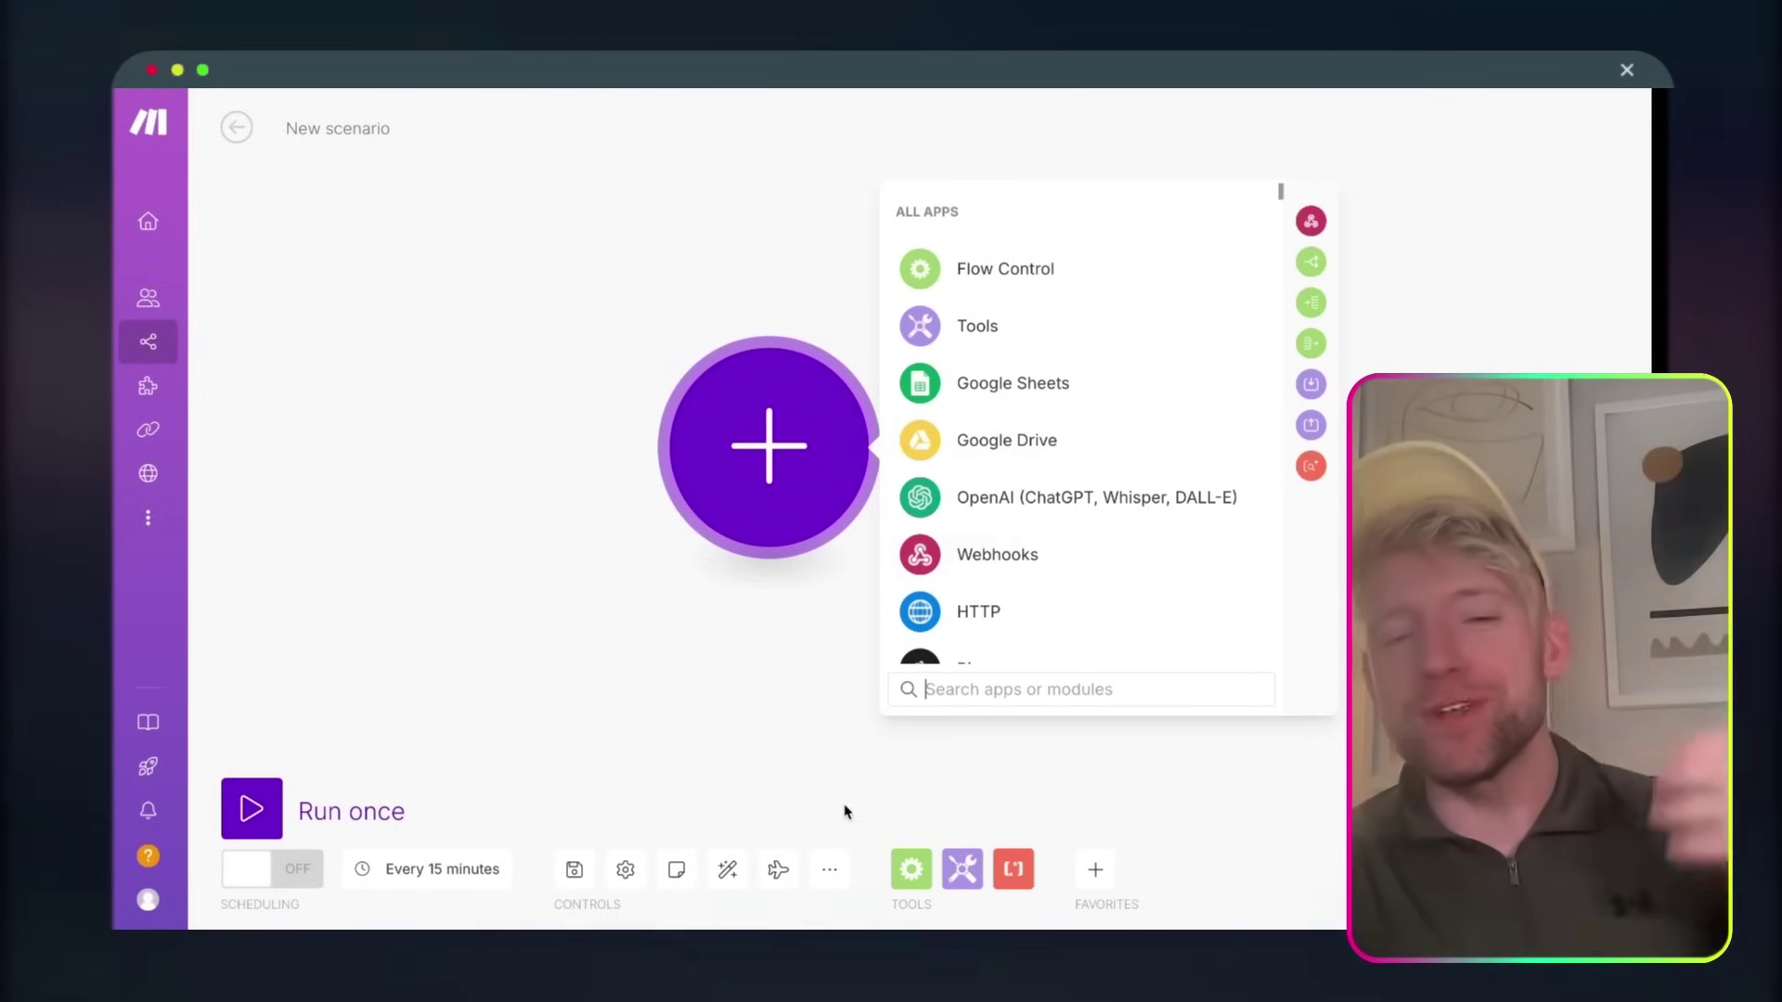
- Import the "Viral News to Gif" blueprint file into the new scenario
left_click(826, 873)
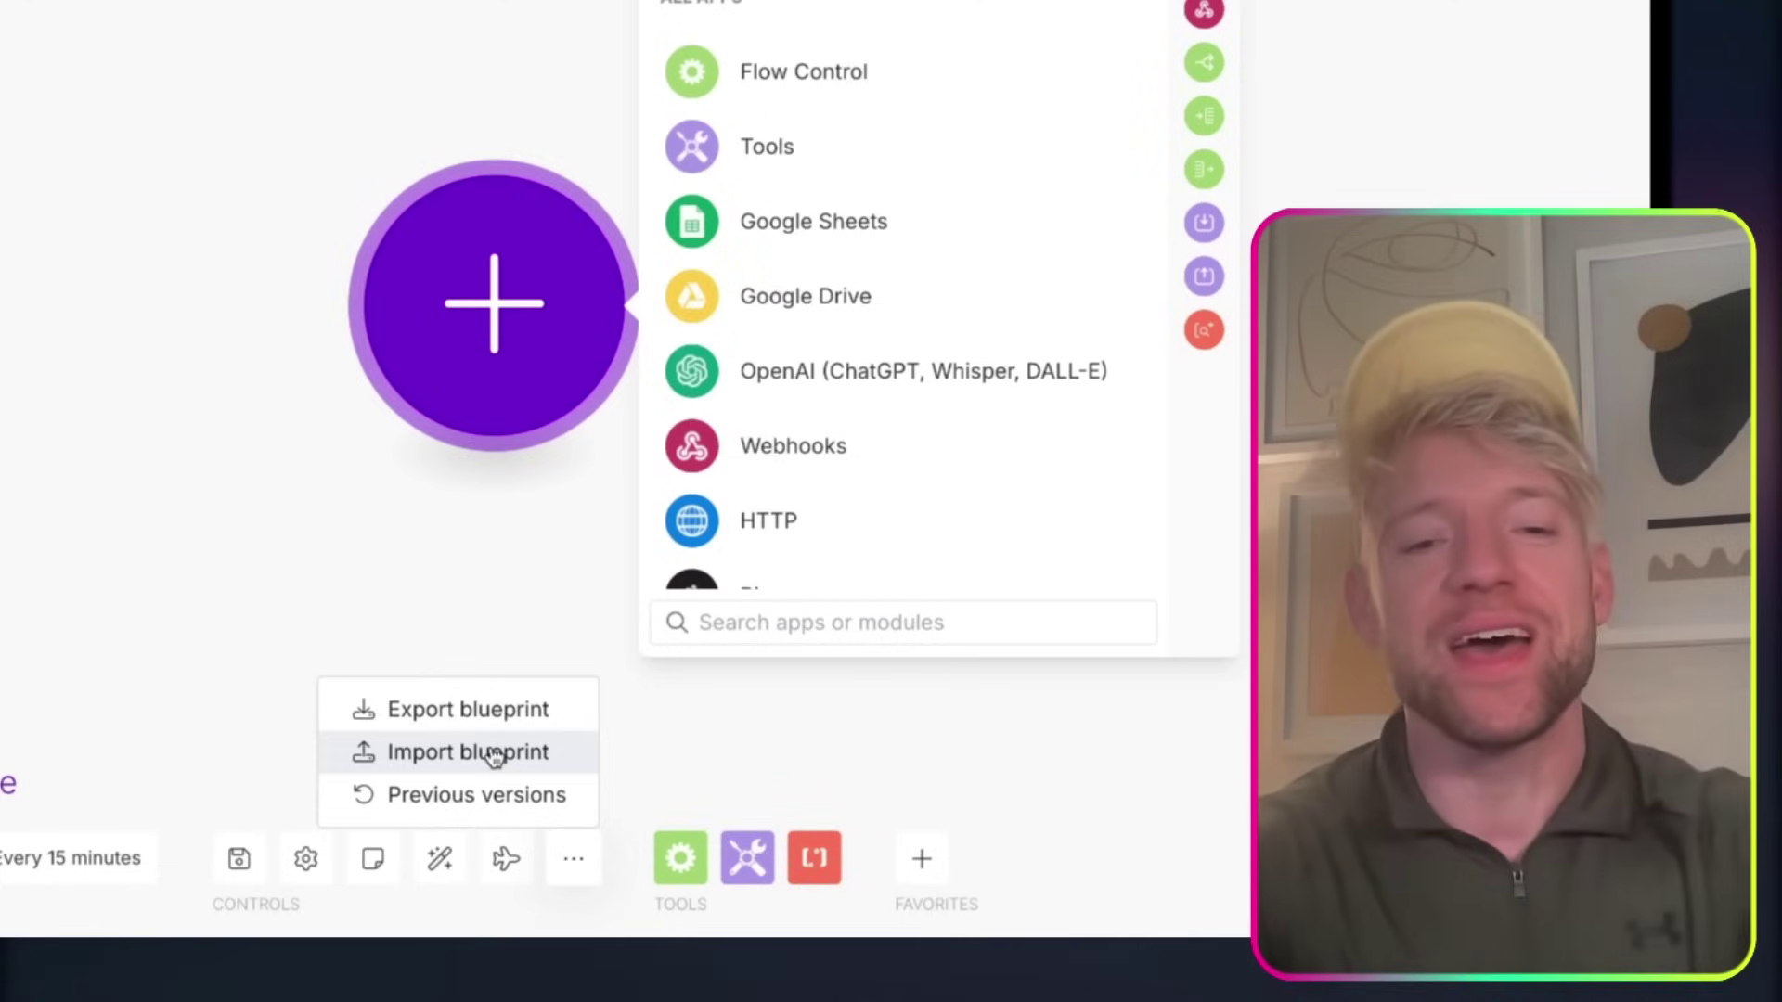
left_click(766, 790)
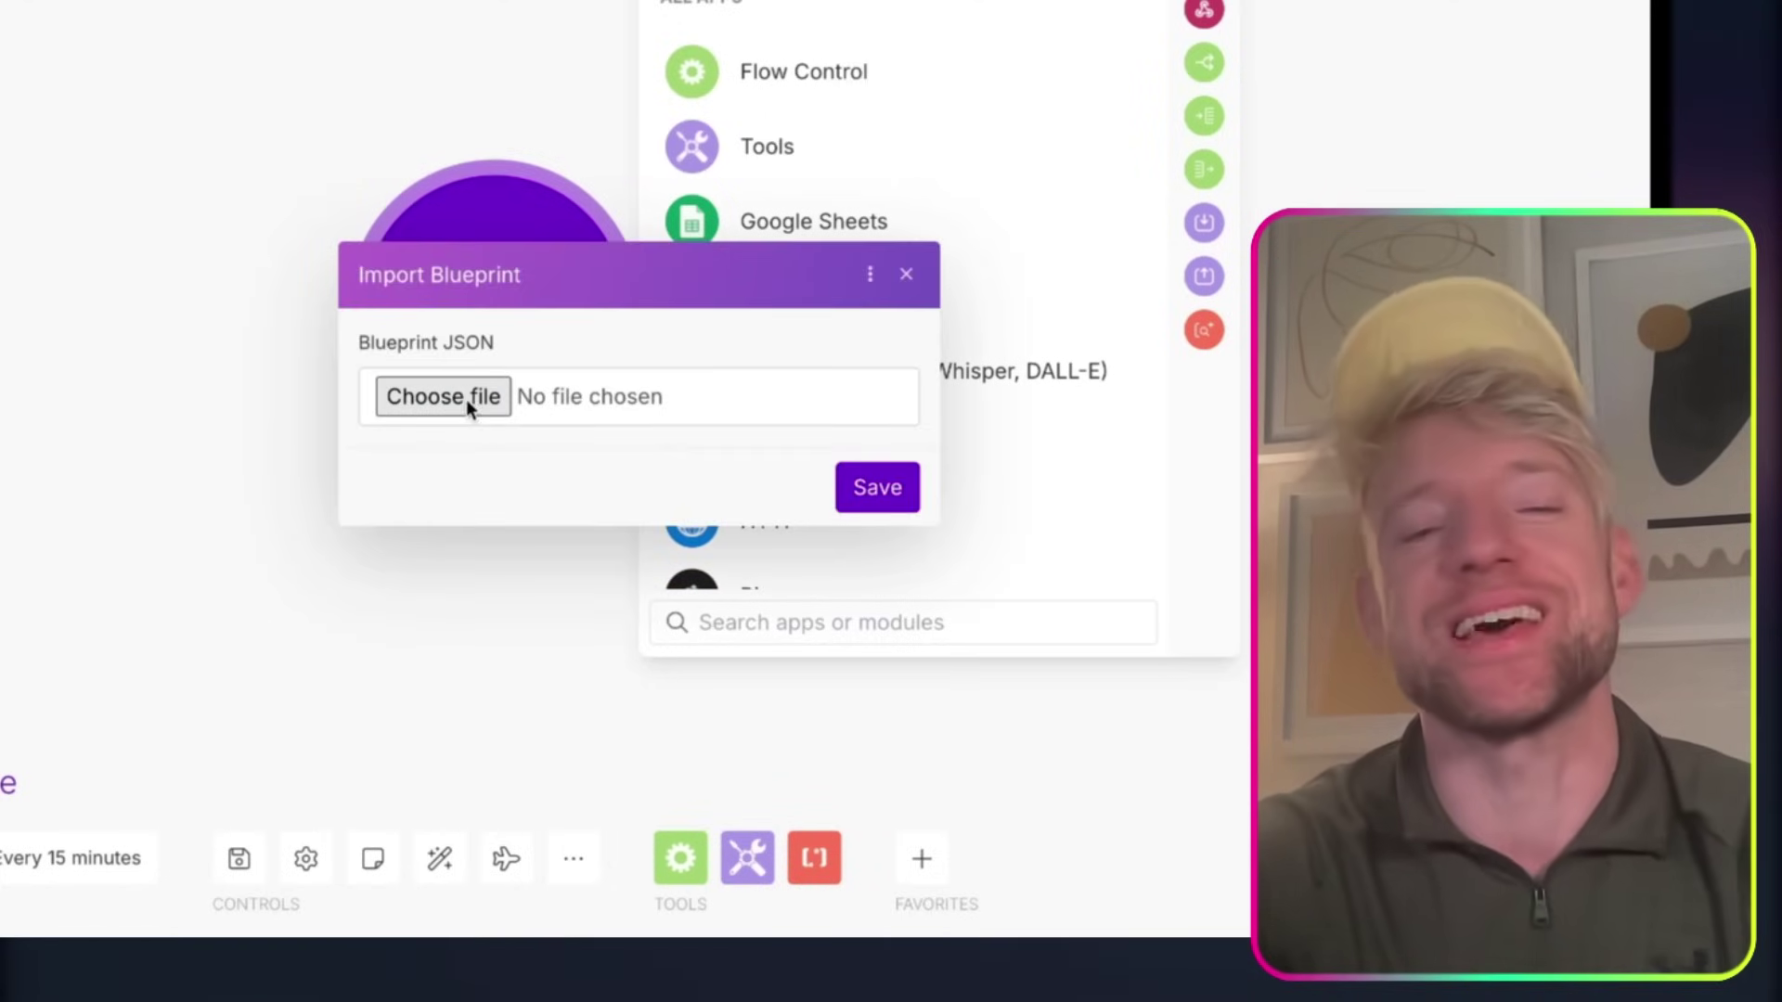
left_click(465, 396)
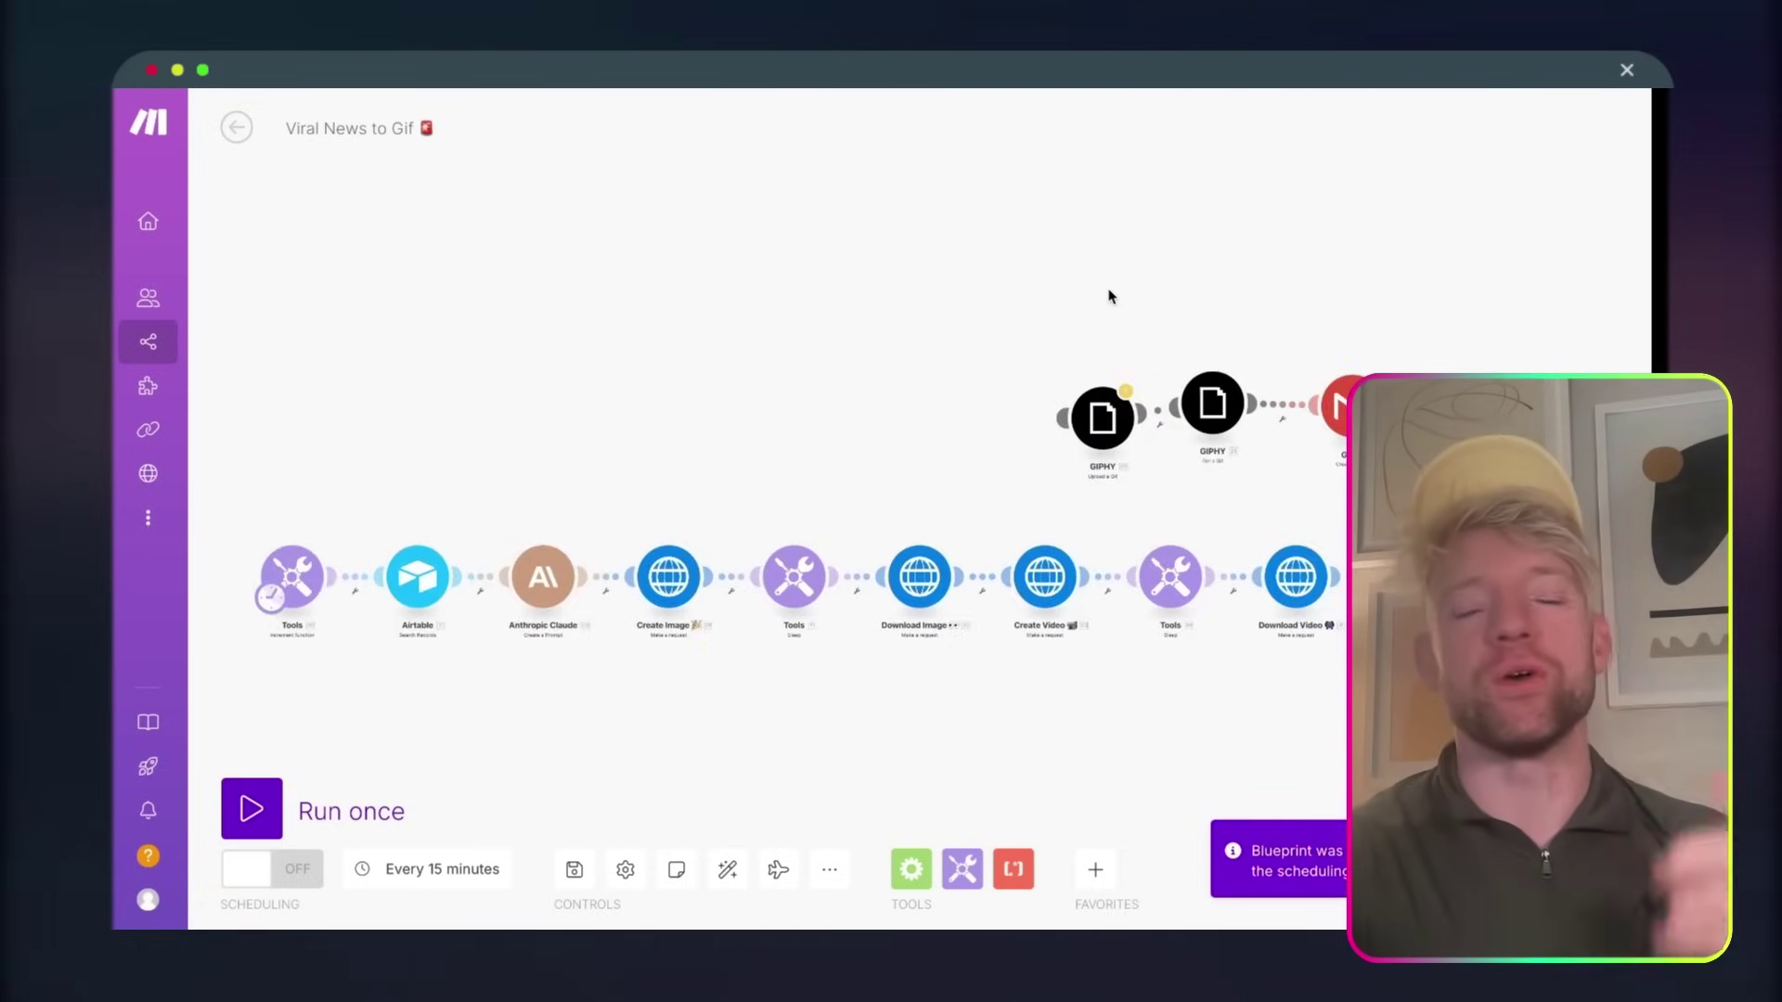
- Select all modules of the imported "Viral News to Gif" scenario and delete them
left_click_drag(1583, 295, 255, 723)
key("Delete")
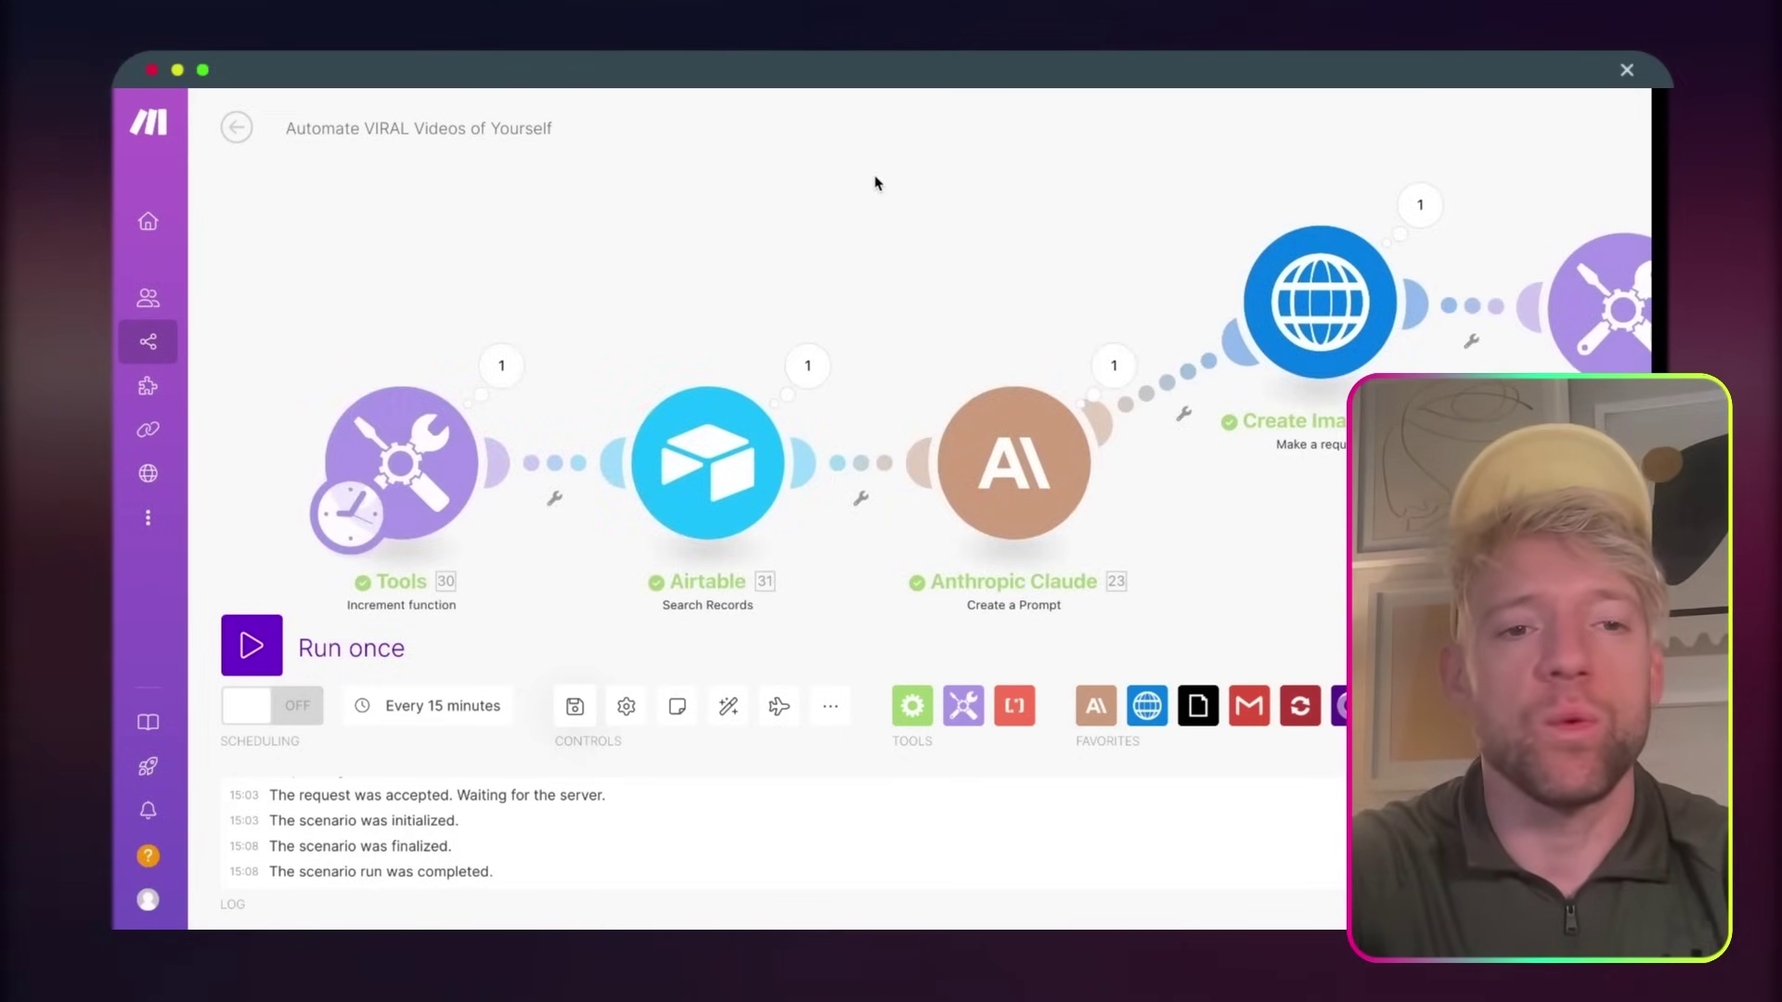
- Look through the Caption and Instagram Quote columns of the Airtable quotes table
scroll(685, 276, "down", 3)
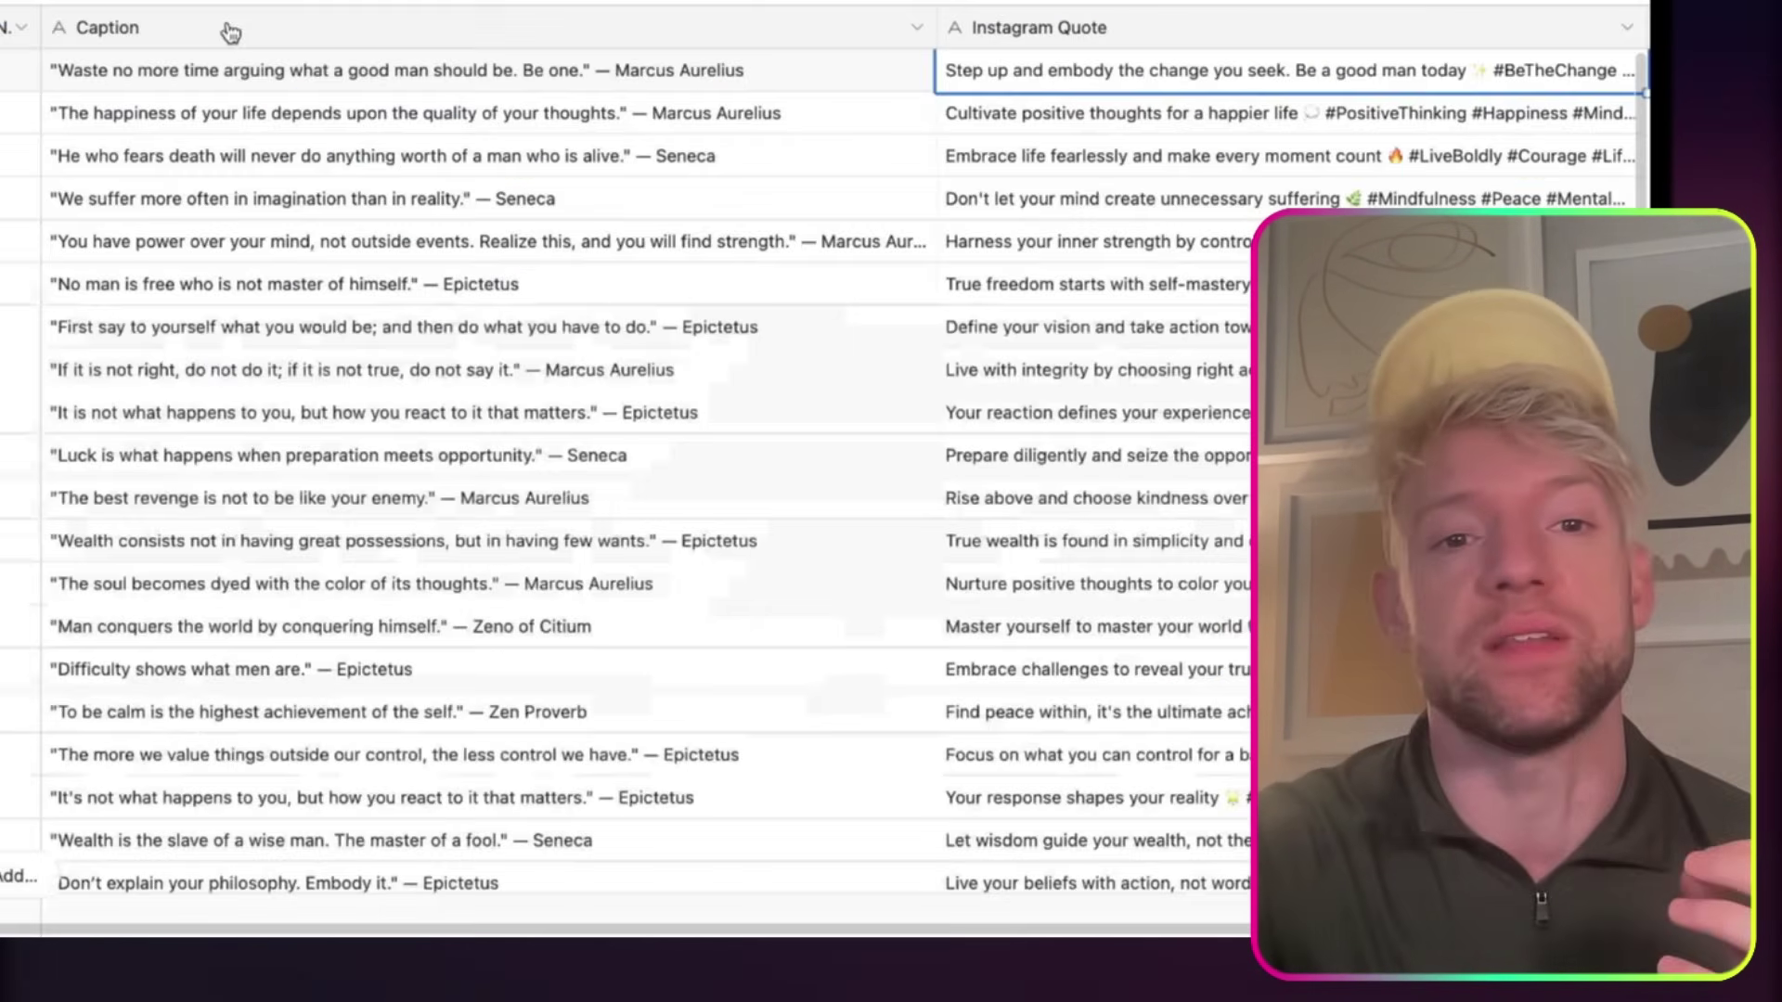
scroll(384, 329, "down", 15)
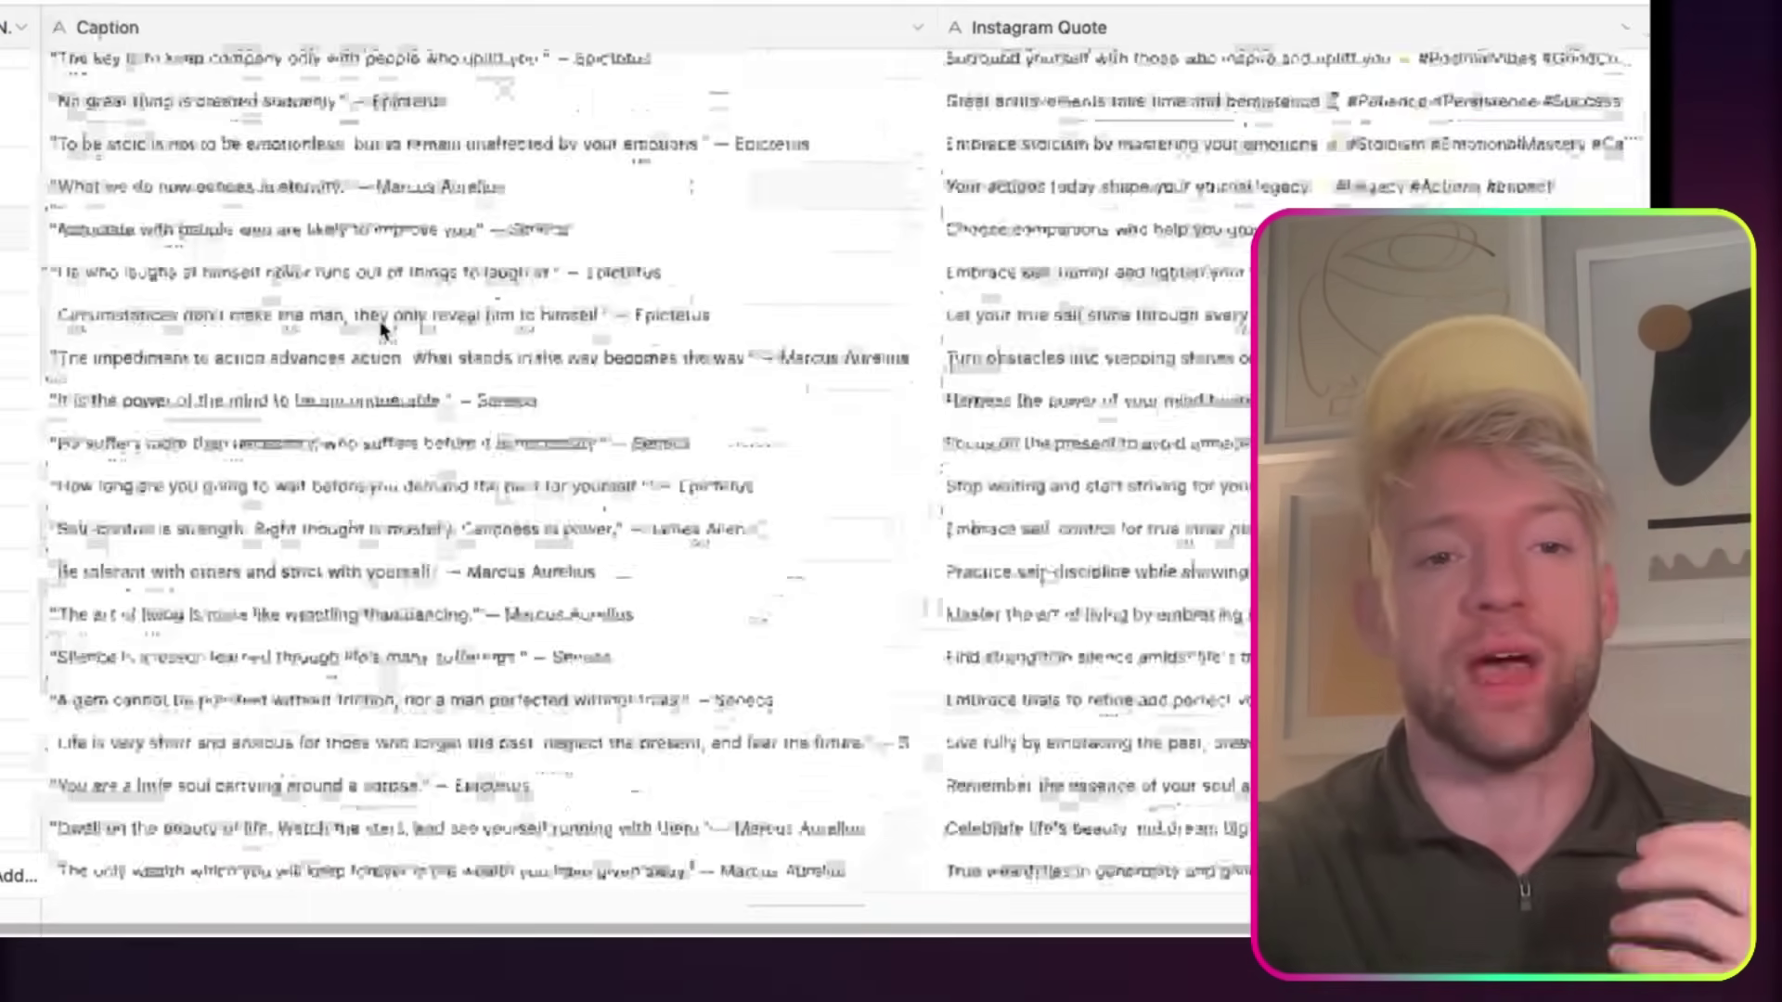
scroll(1055, 262, "down", 3)
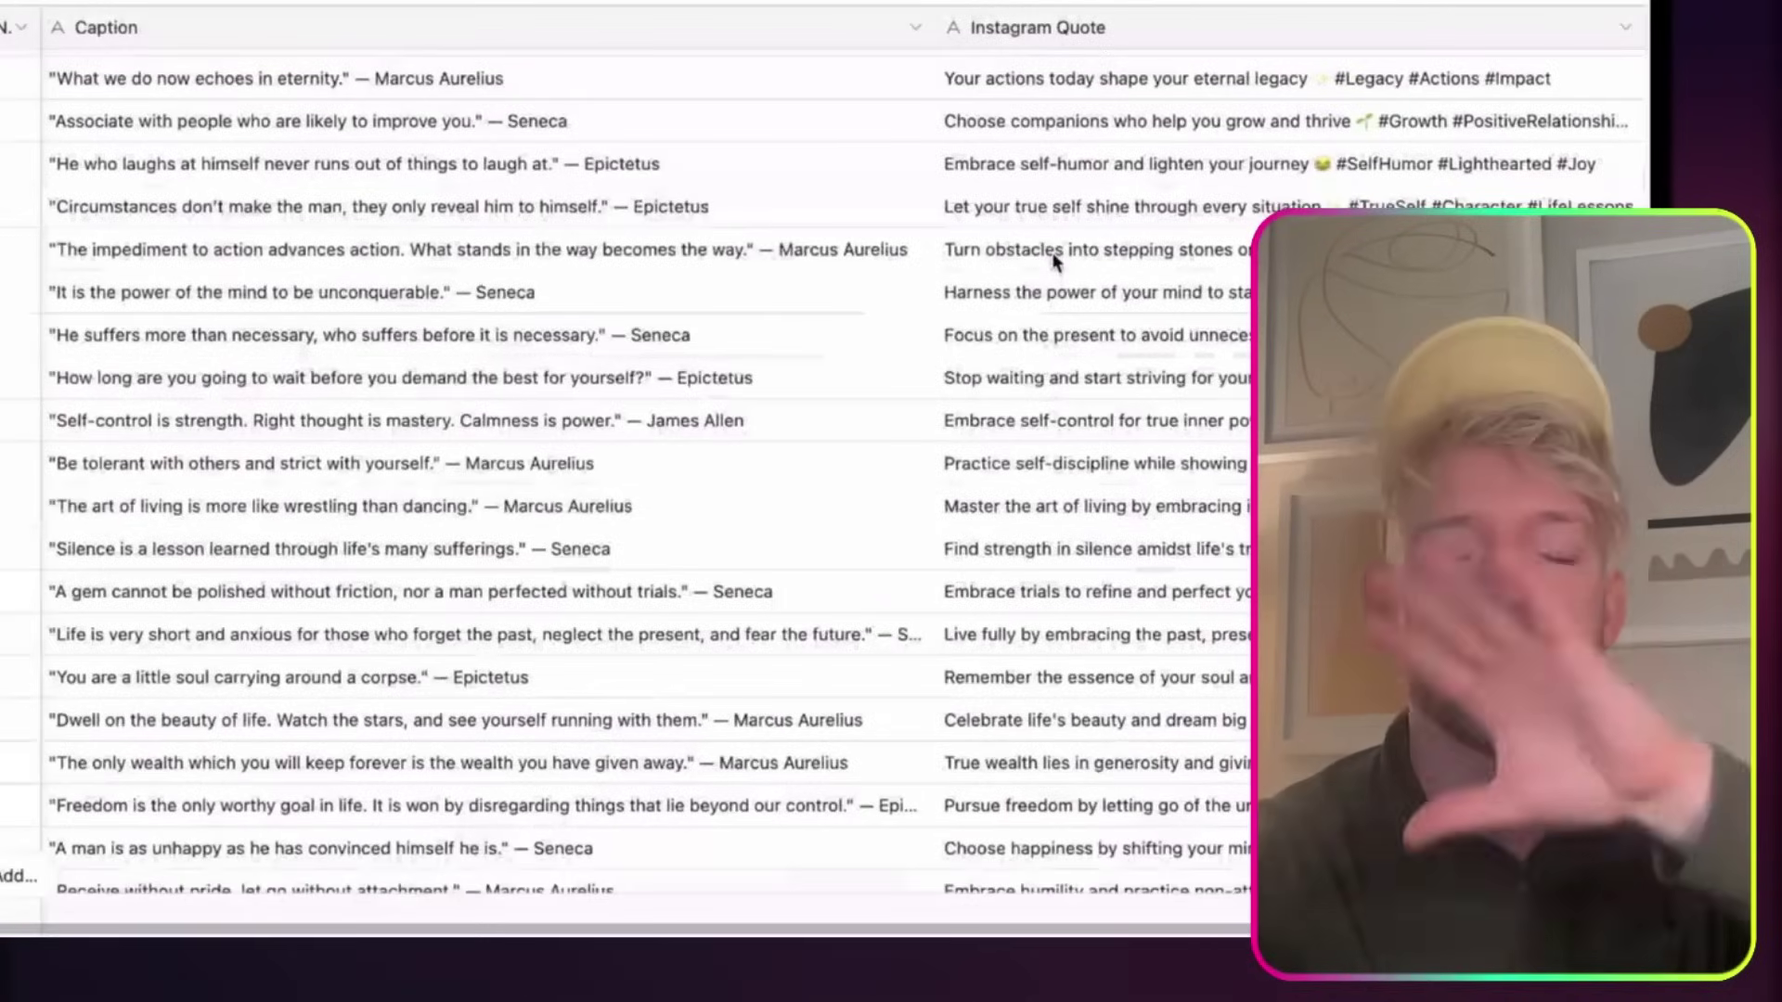
scroll(1055, 262, "up", 20)
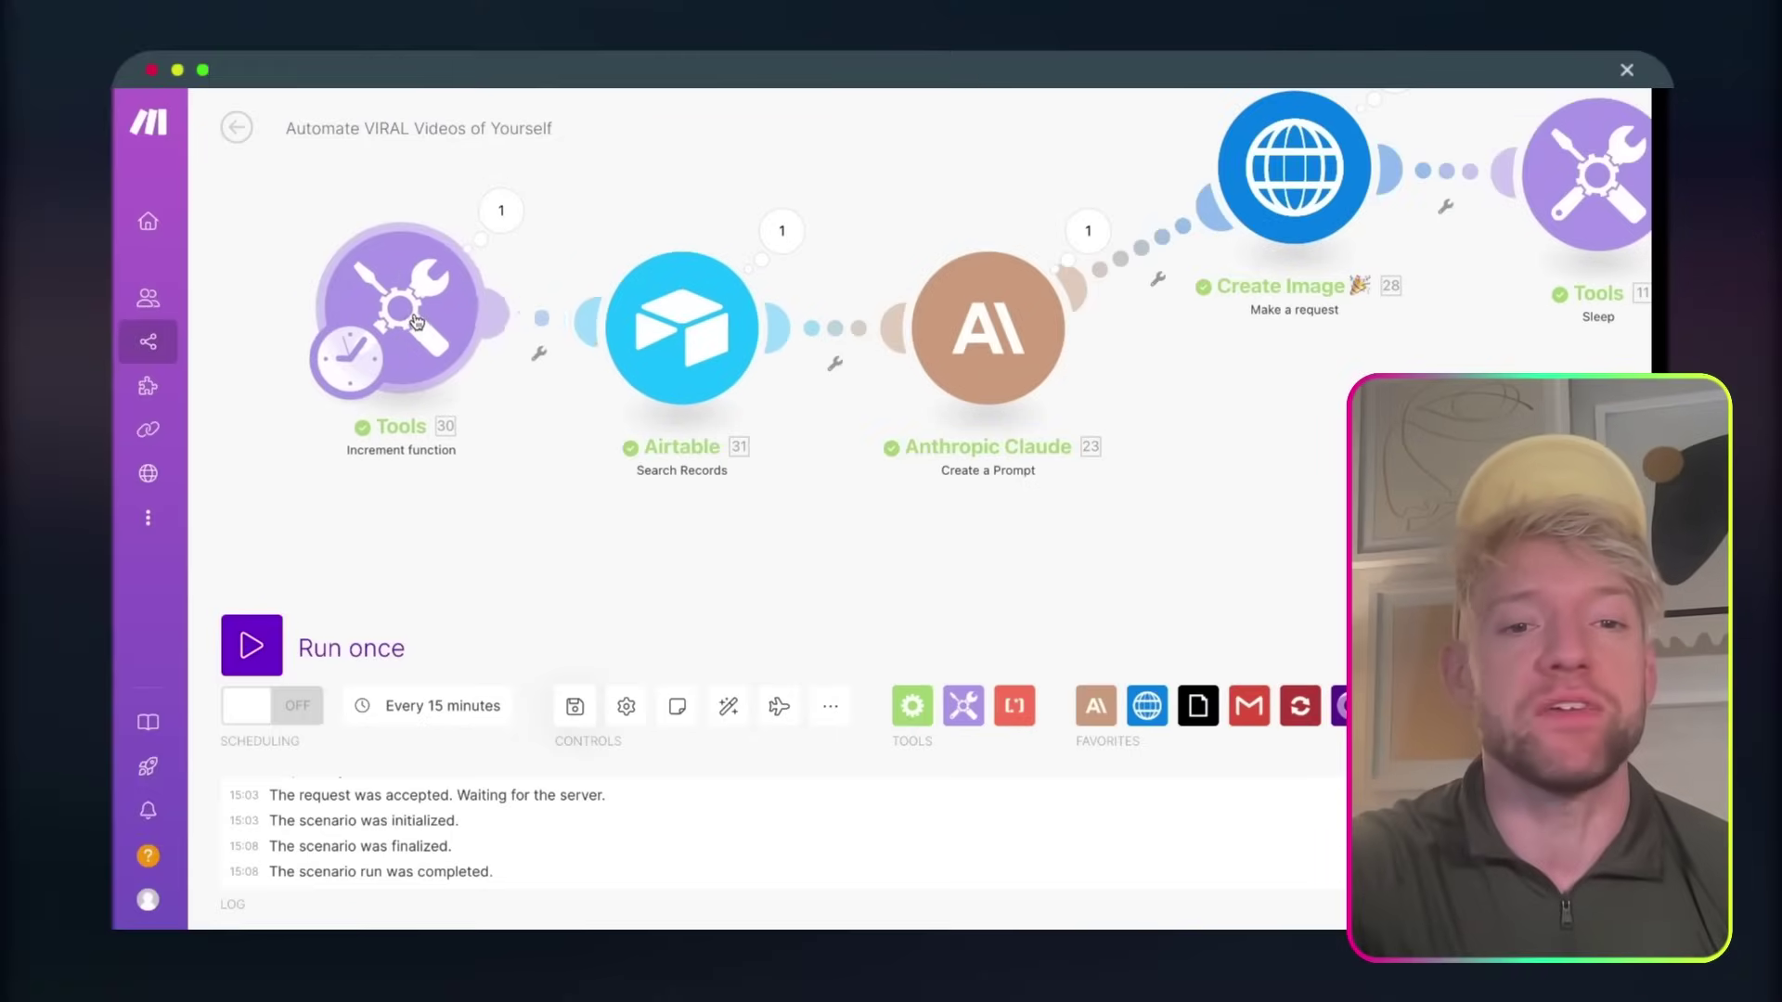
- Shift the Increment function module slightly lower and examine the scenario's modules as far as Download Image
left_click_drag(416, 321, 401, 362)
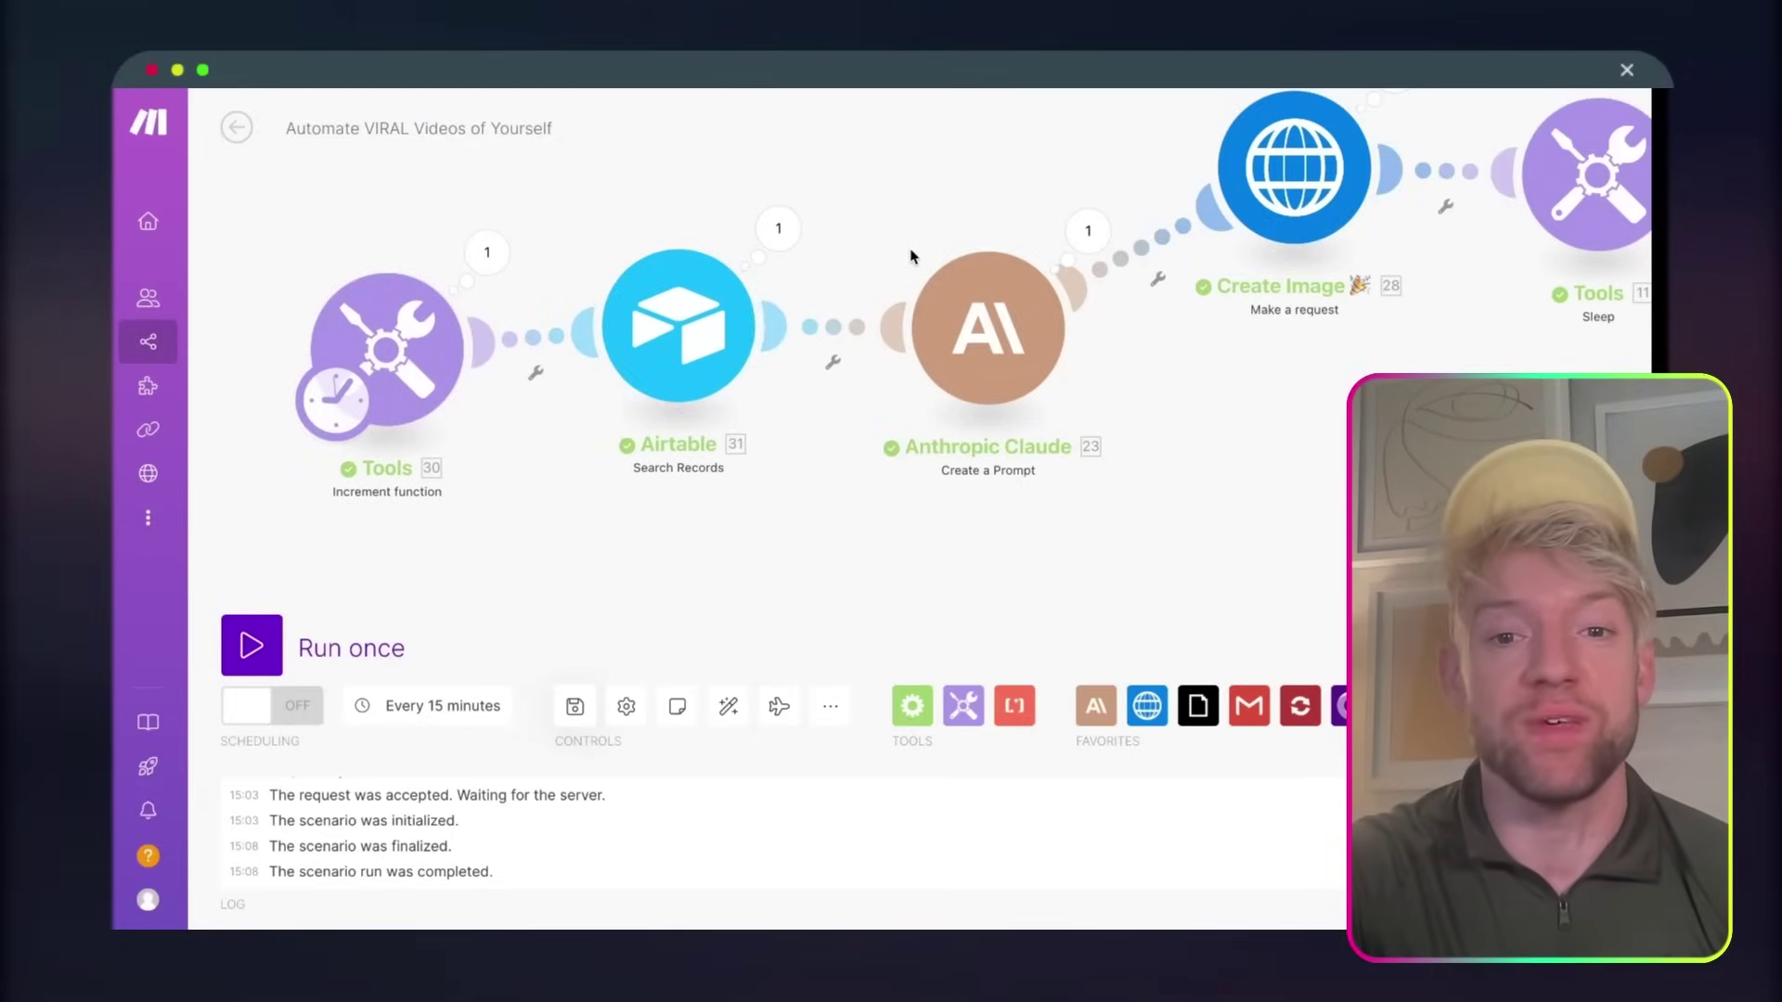
scroll(835, 191, "right", 6)
scroll(831, 188, "right", 5)
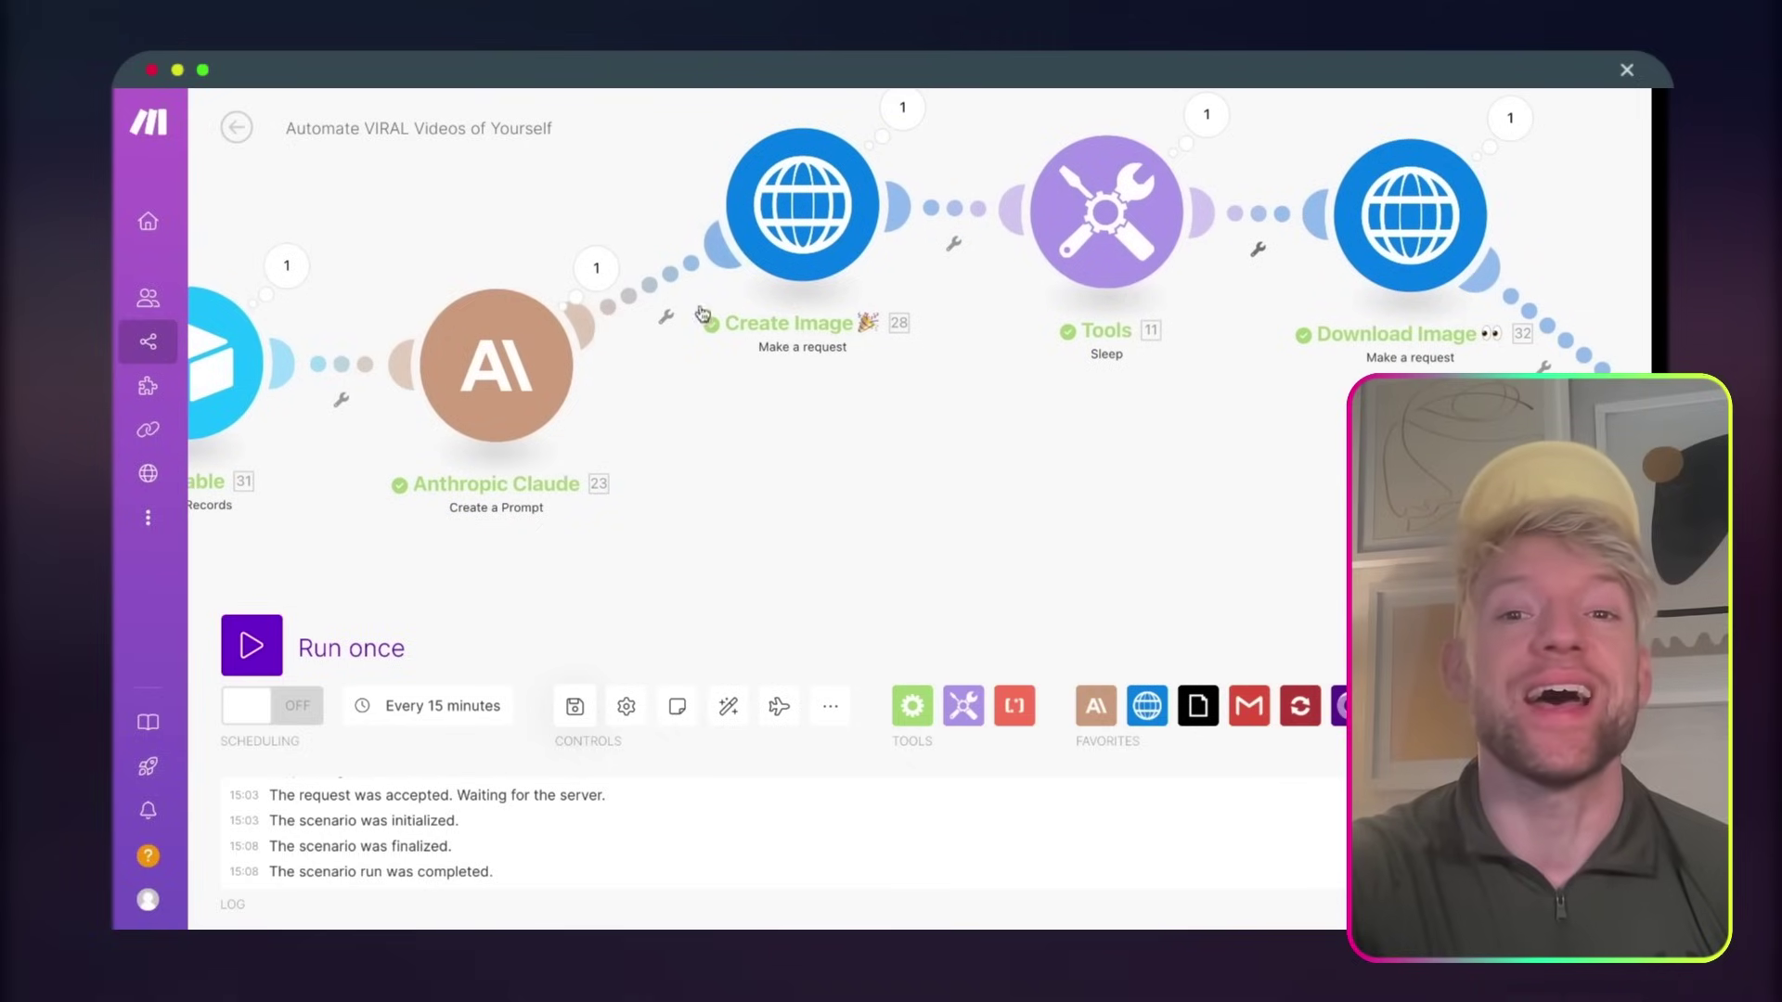
left_click_drag(1079, 500, 887, 497)
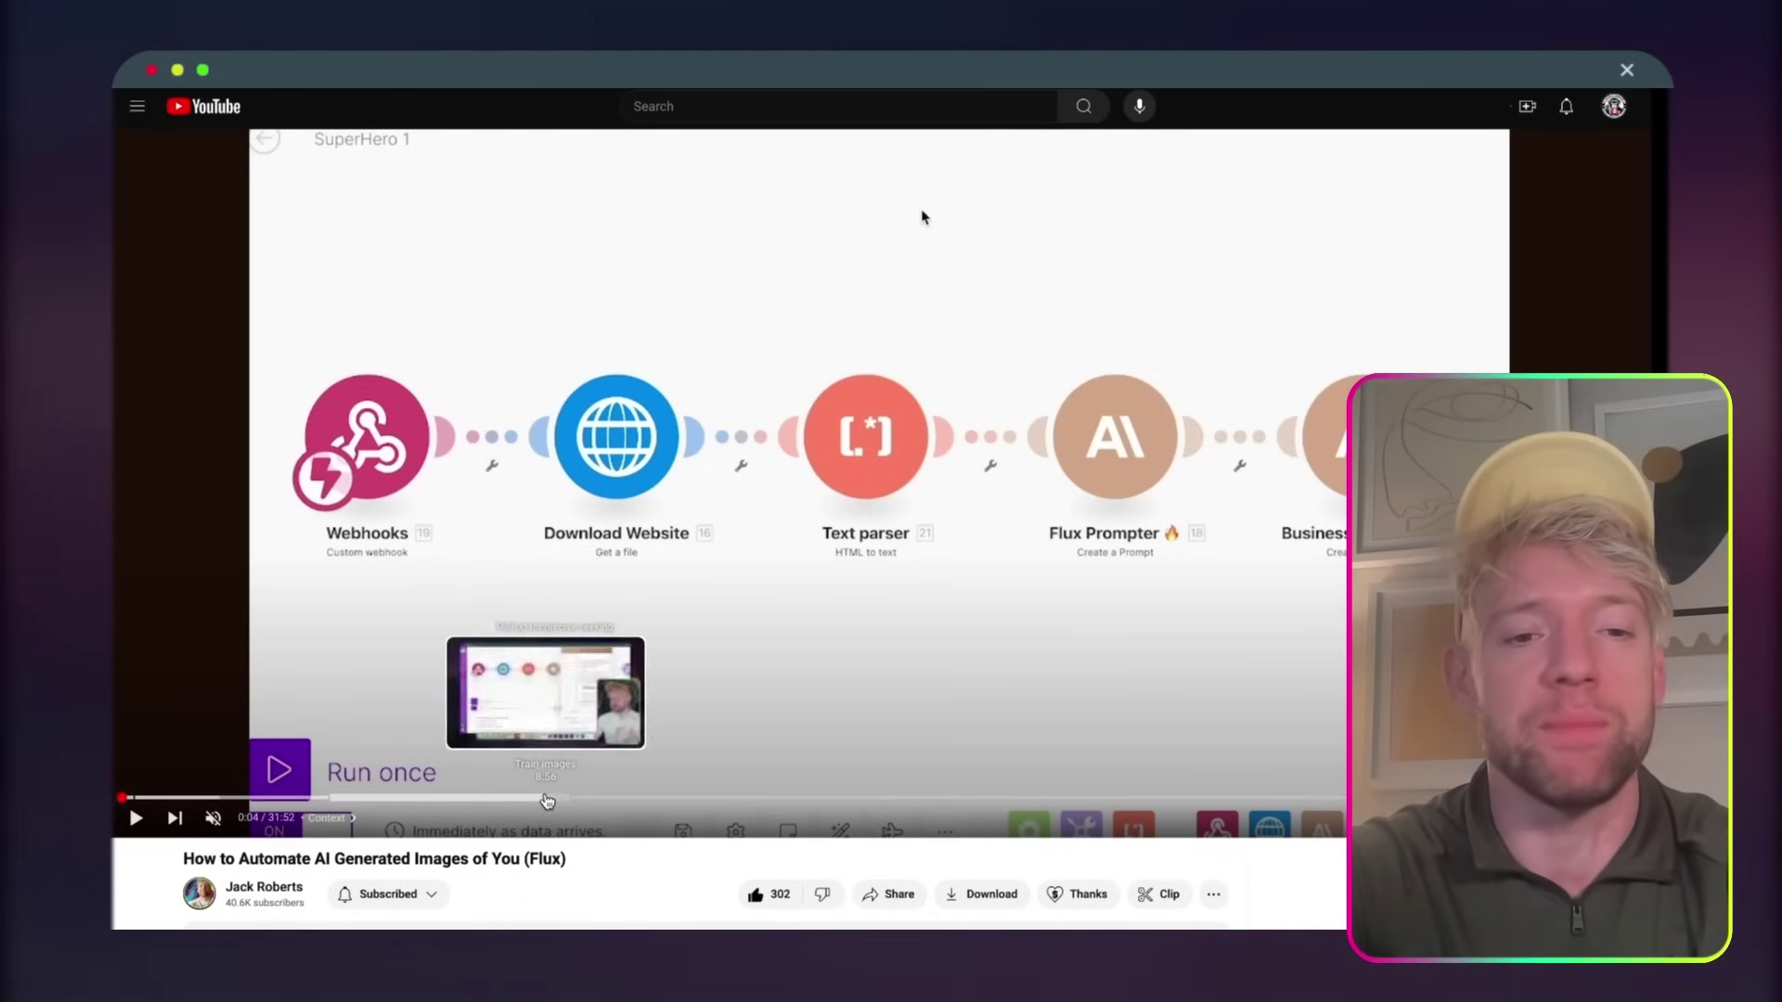
- Skip ahead in the YouTube video "How to Automate AI Generated Images of You (Flux)"
left_click(329, 798)
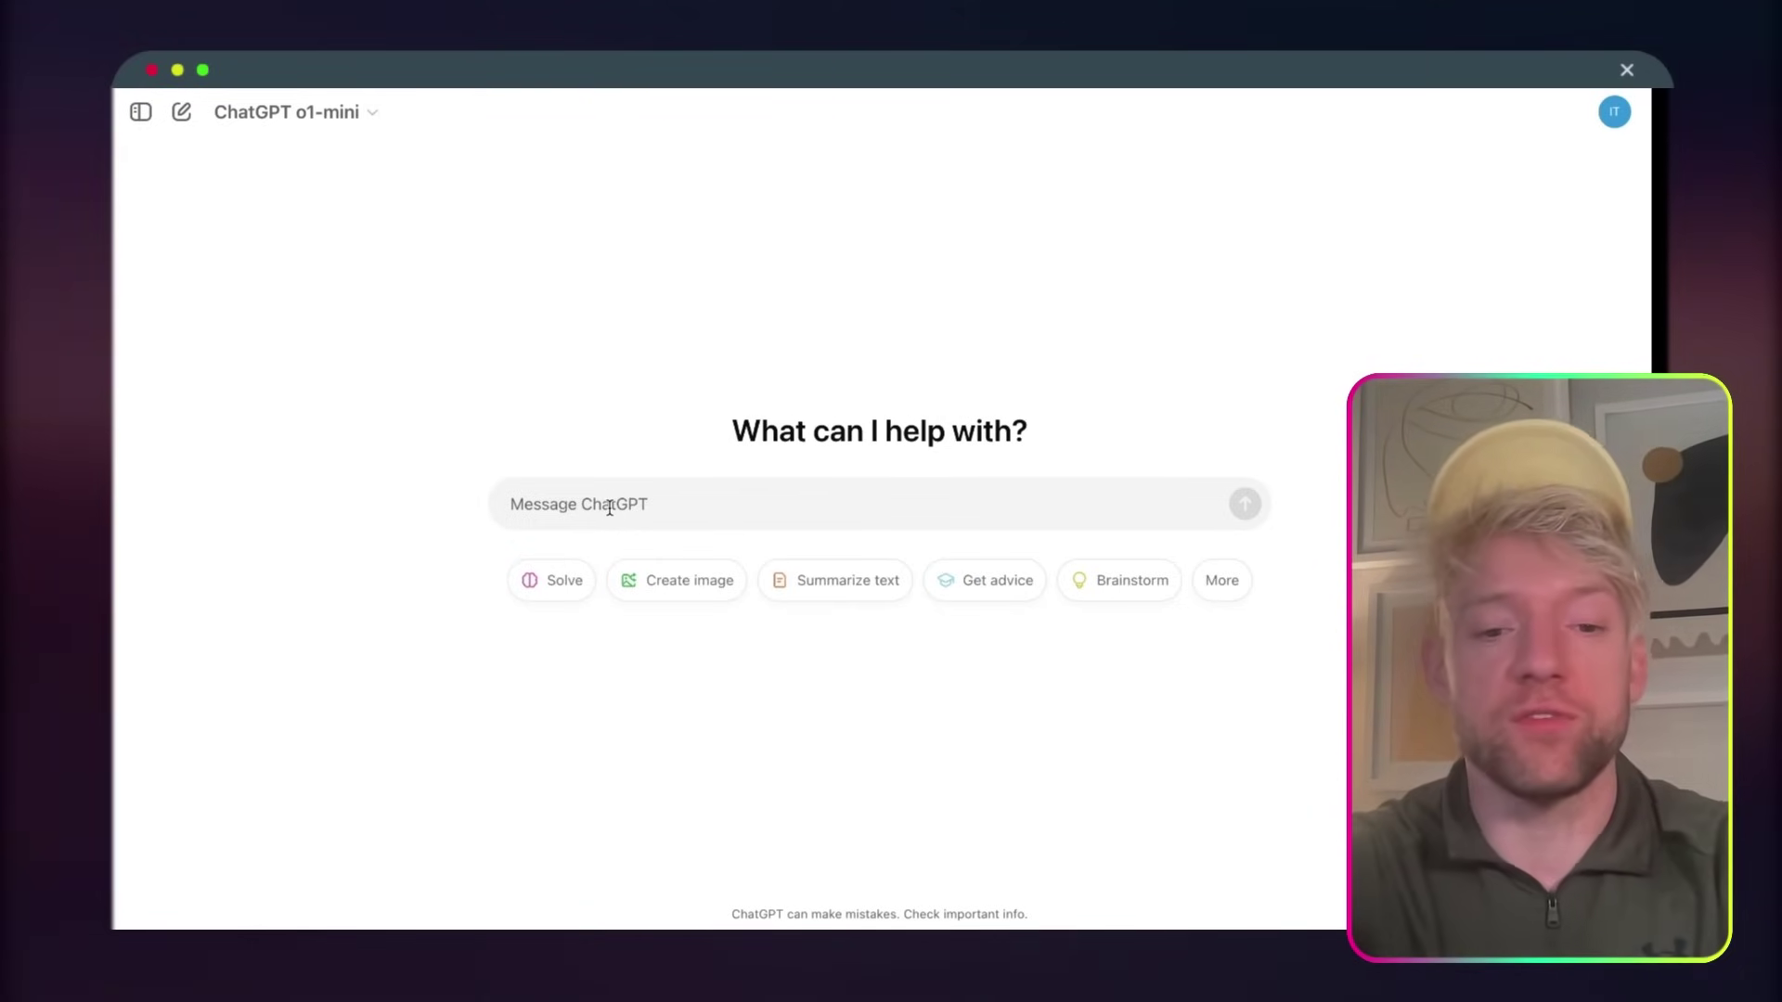
- Ask ChatGPT: "hey, create me 50 stoic quotes with an author, maximum 80 characters"
type("hey, create me")
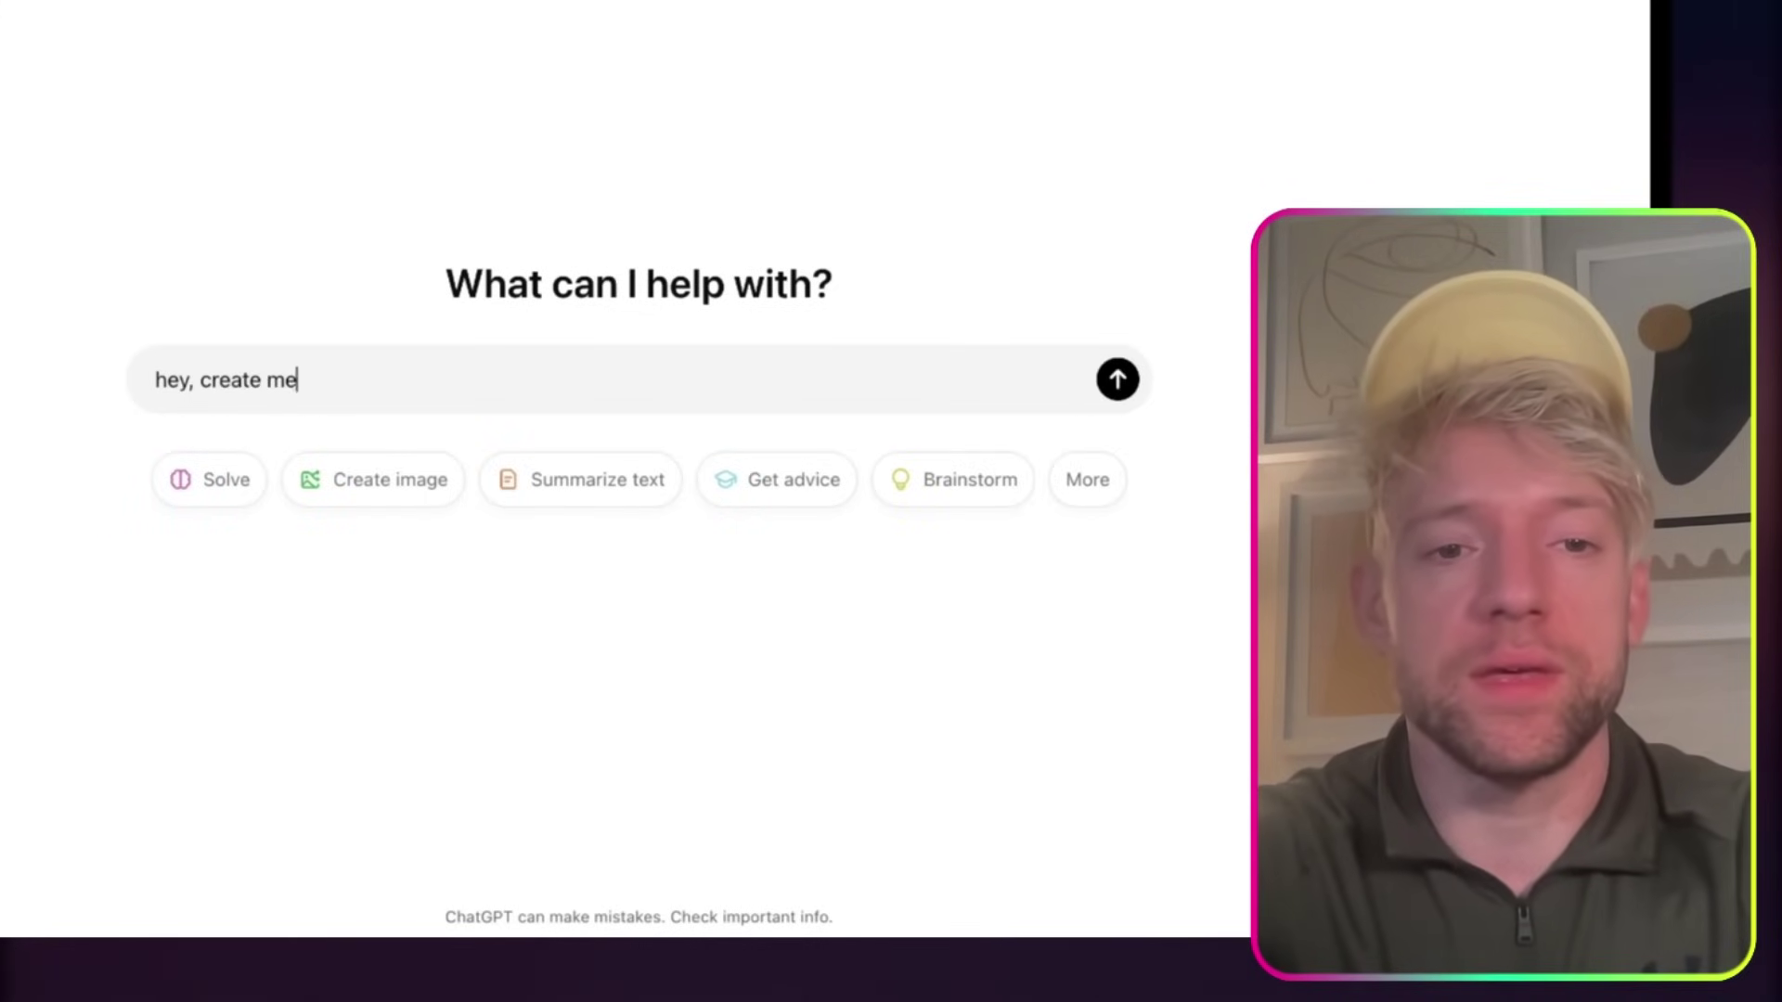
type(" 50 stoic qui")
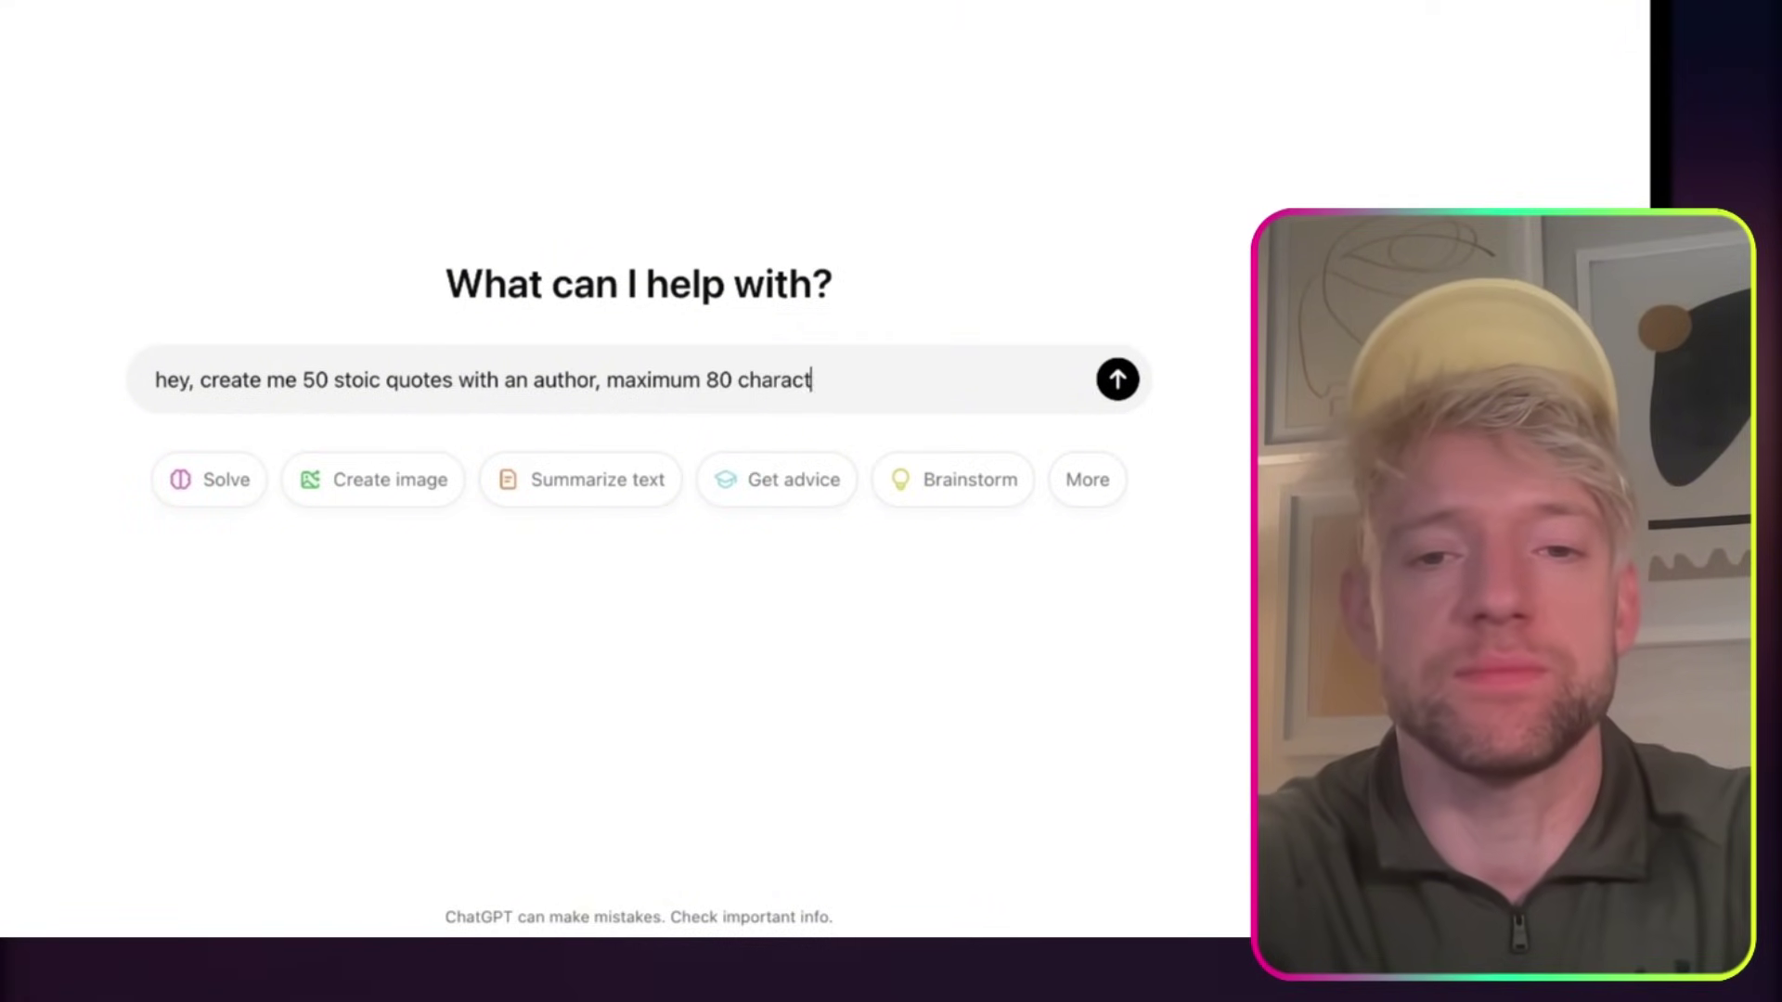
key("Return")
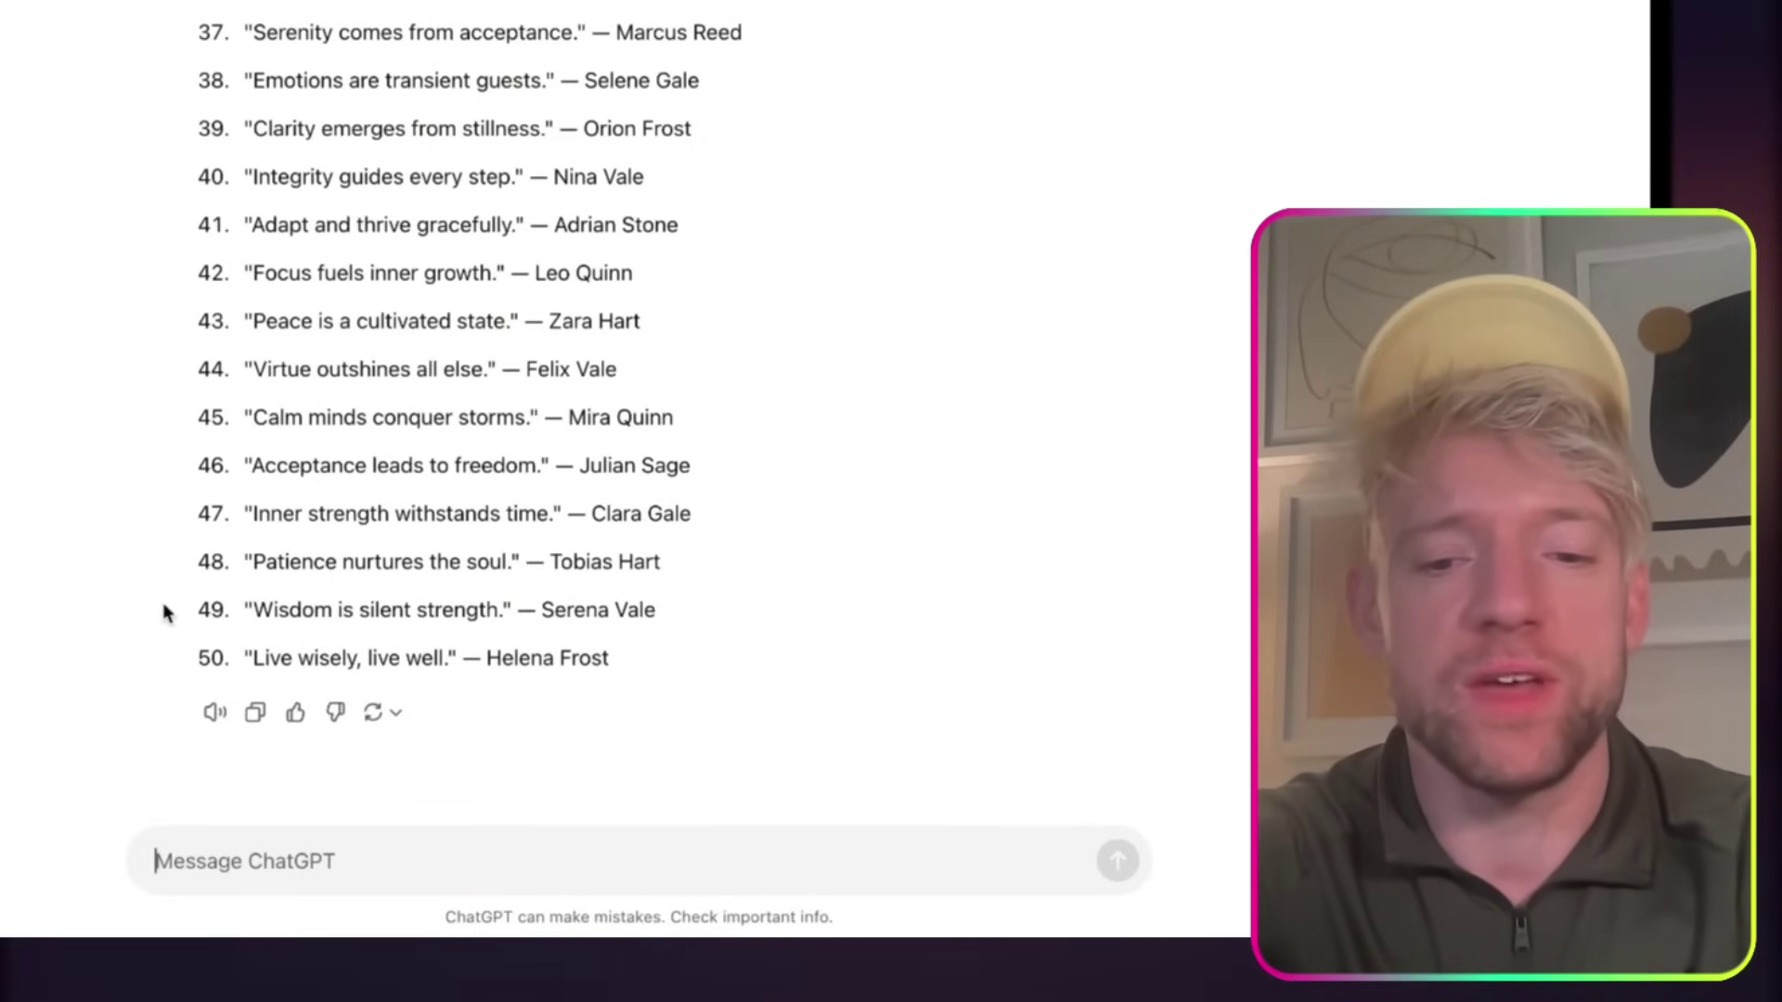
- Ask for a longer version of the quotes with the message "make it 140 characters"
type("make it ")
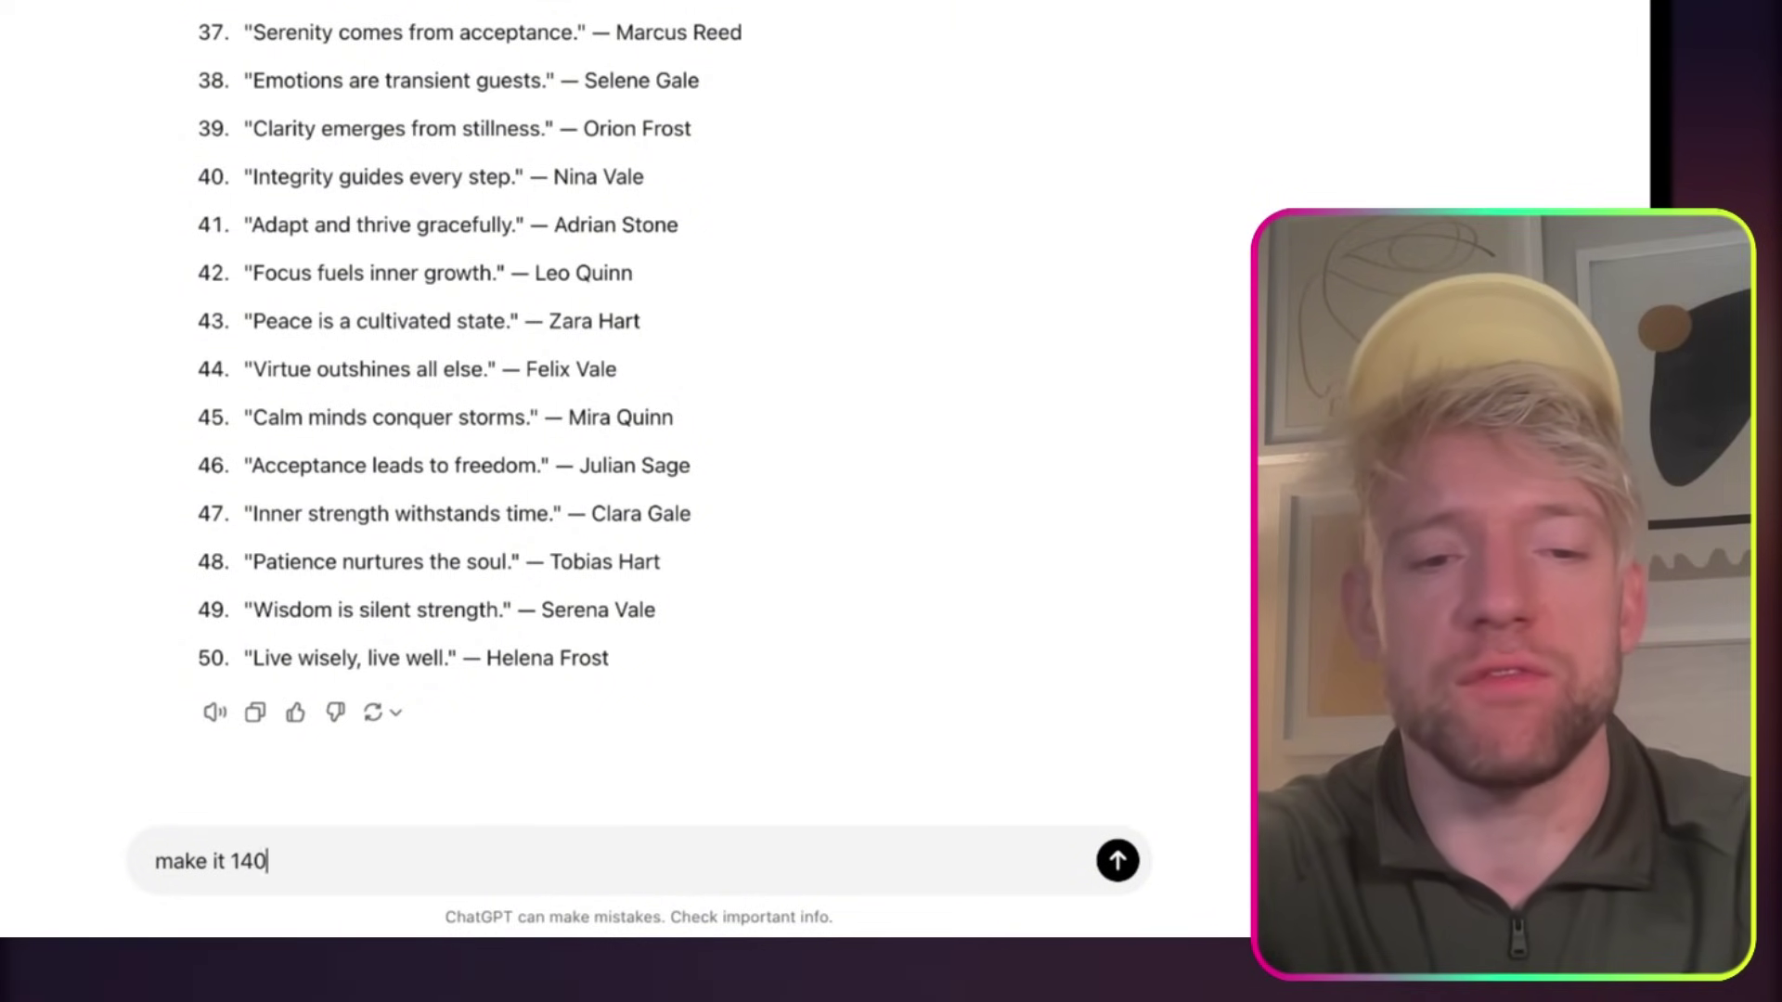
type("140 characters")
key("Return")
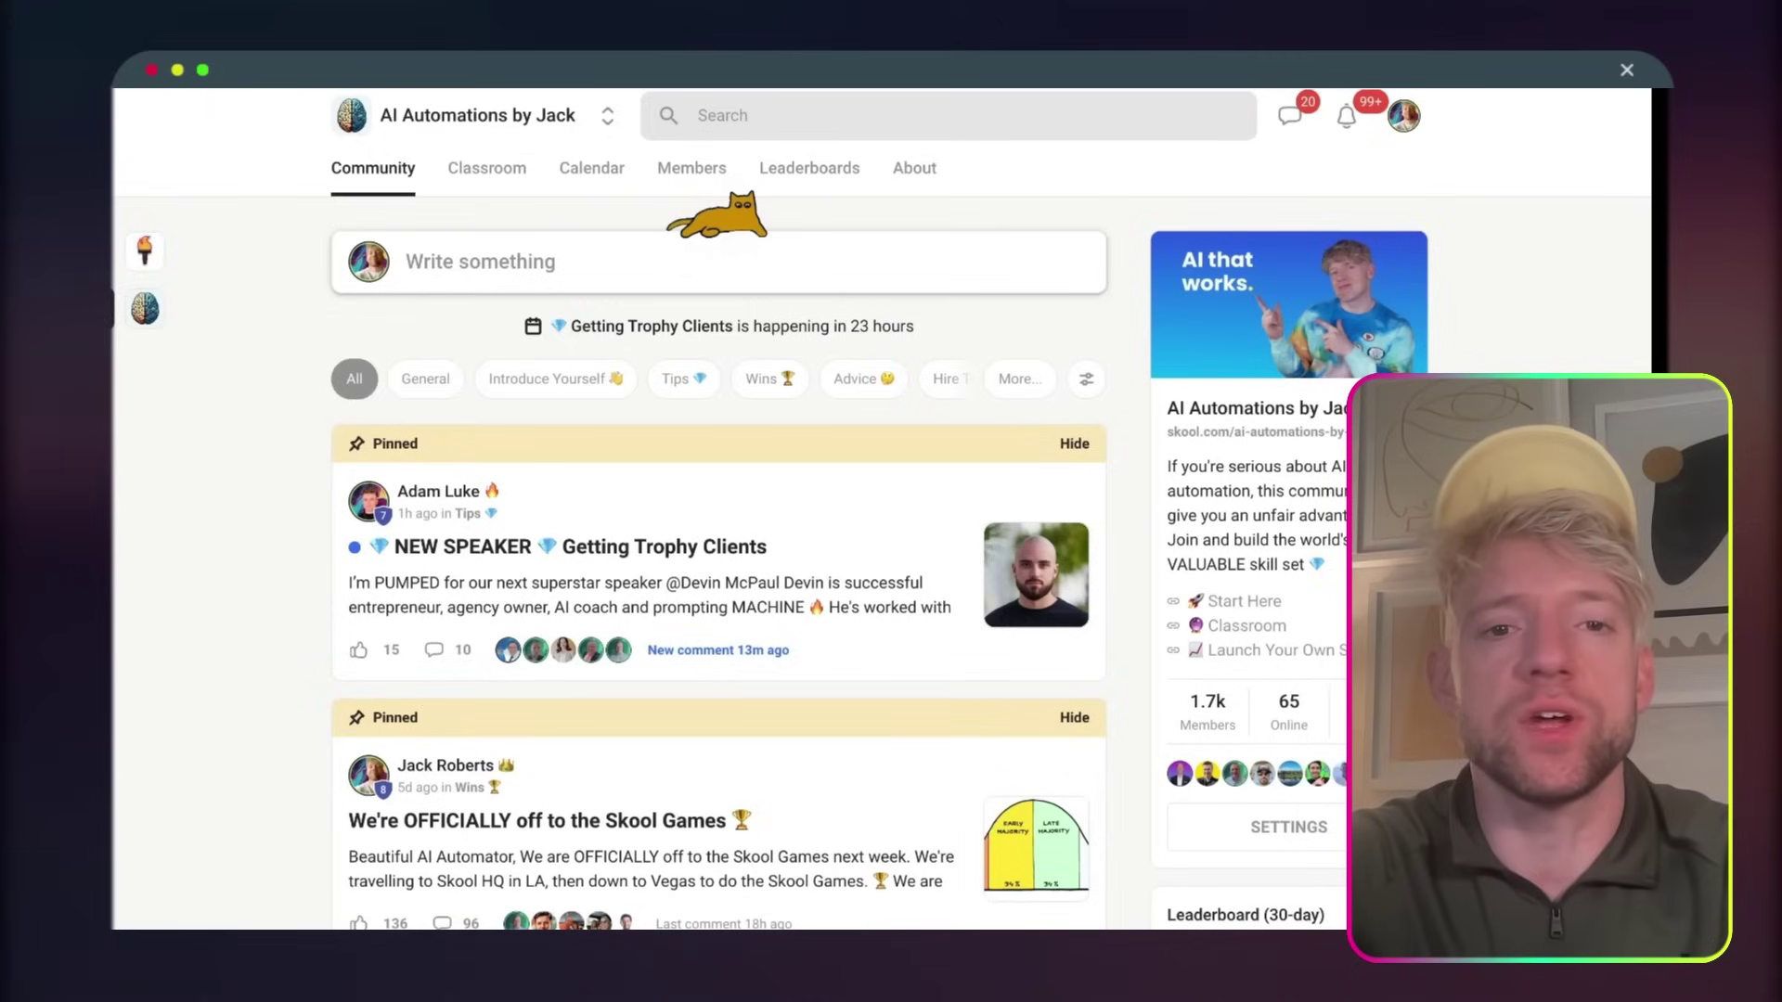
- Open the Instagram Agent document from the resources of the Instagram lesson in the Every AI Automation course
left_click(486, 167)
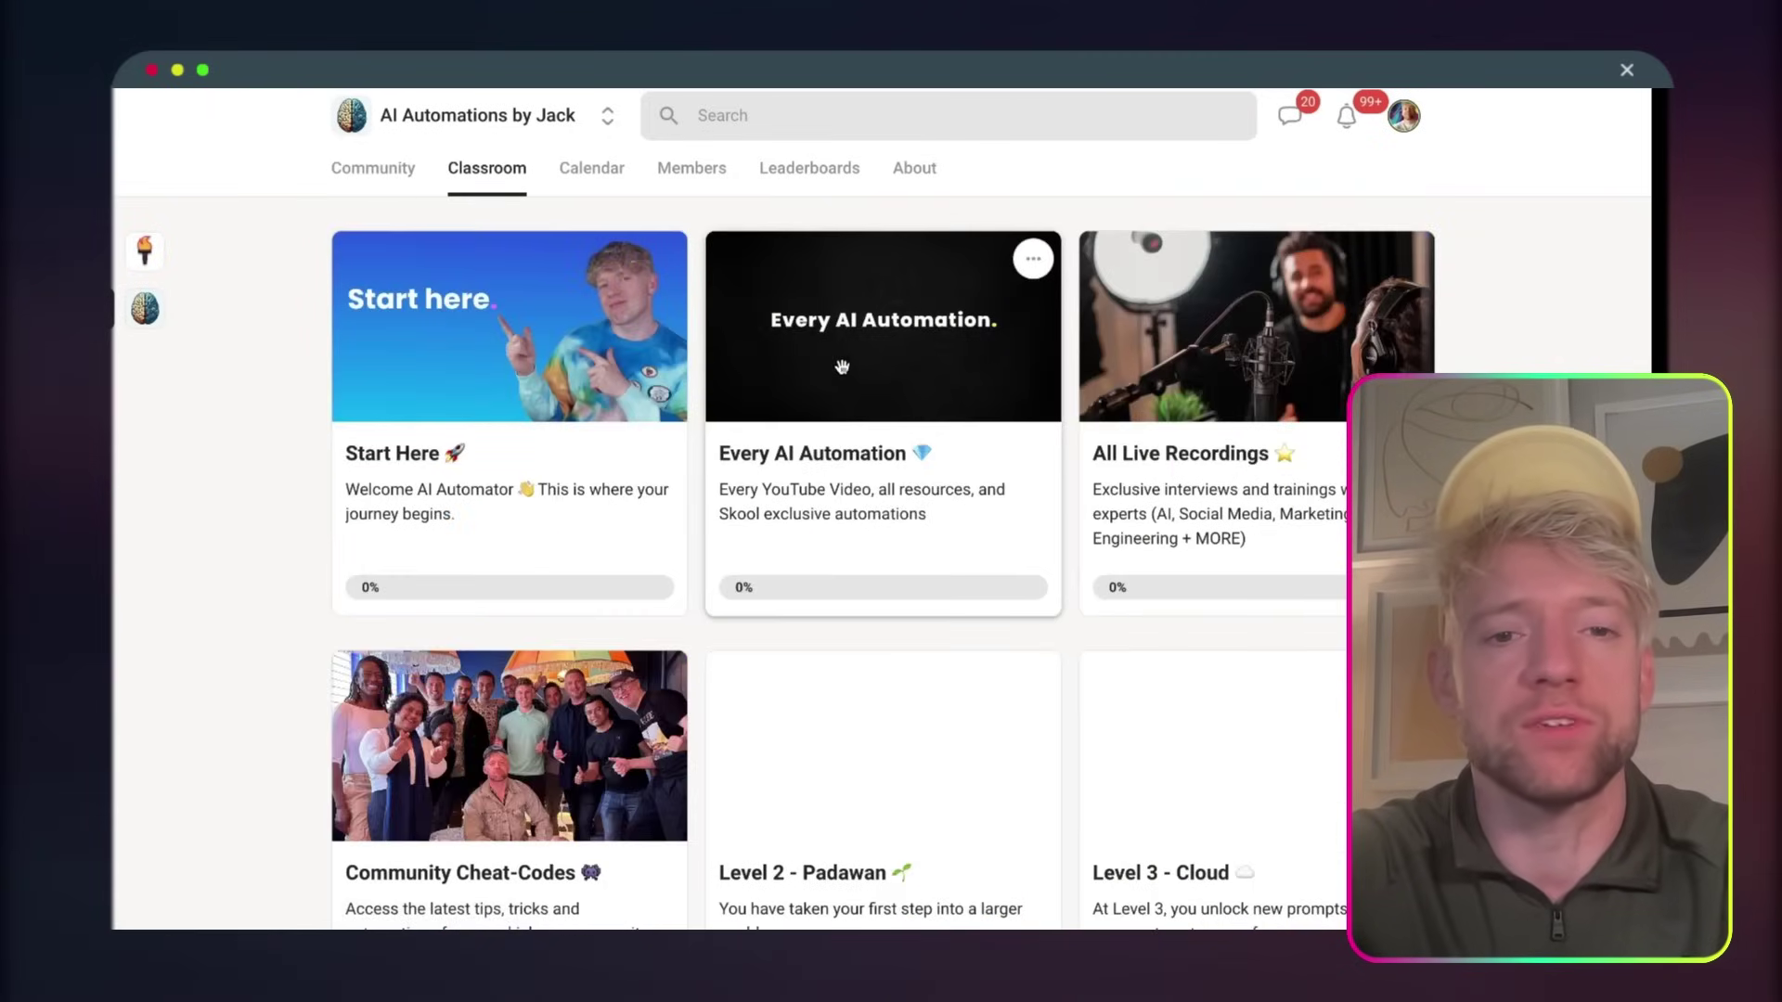
left_click(838, 408)
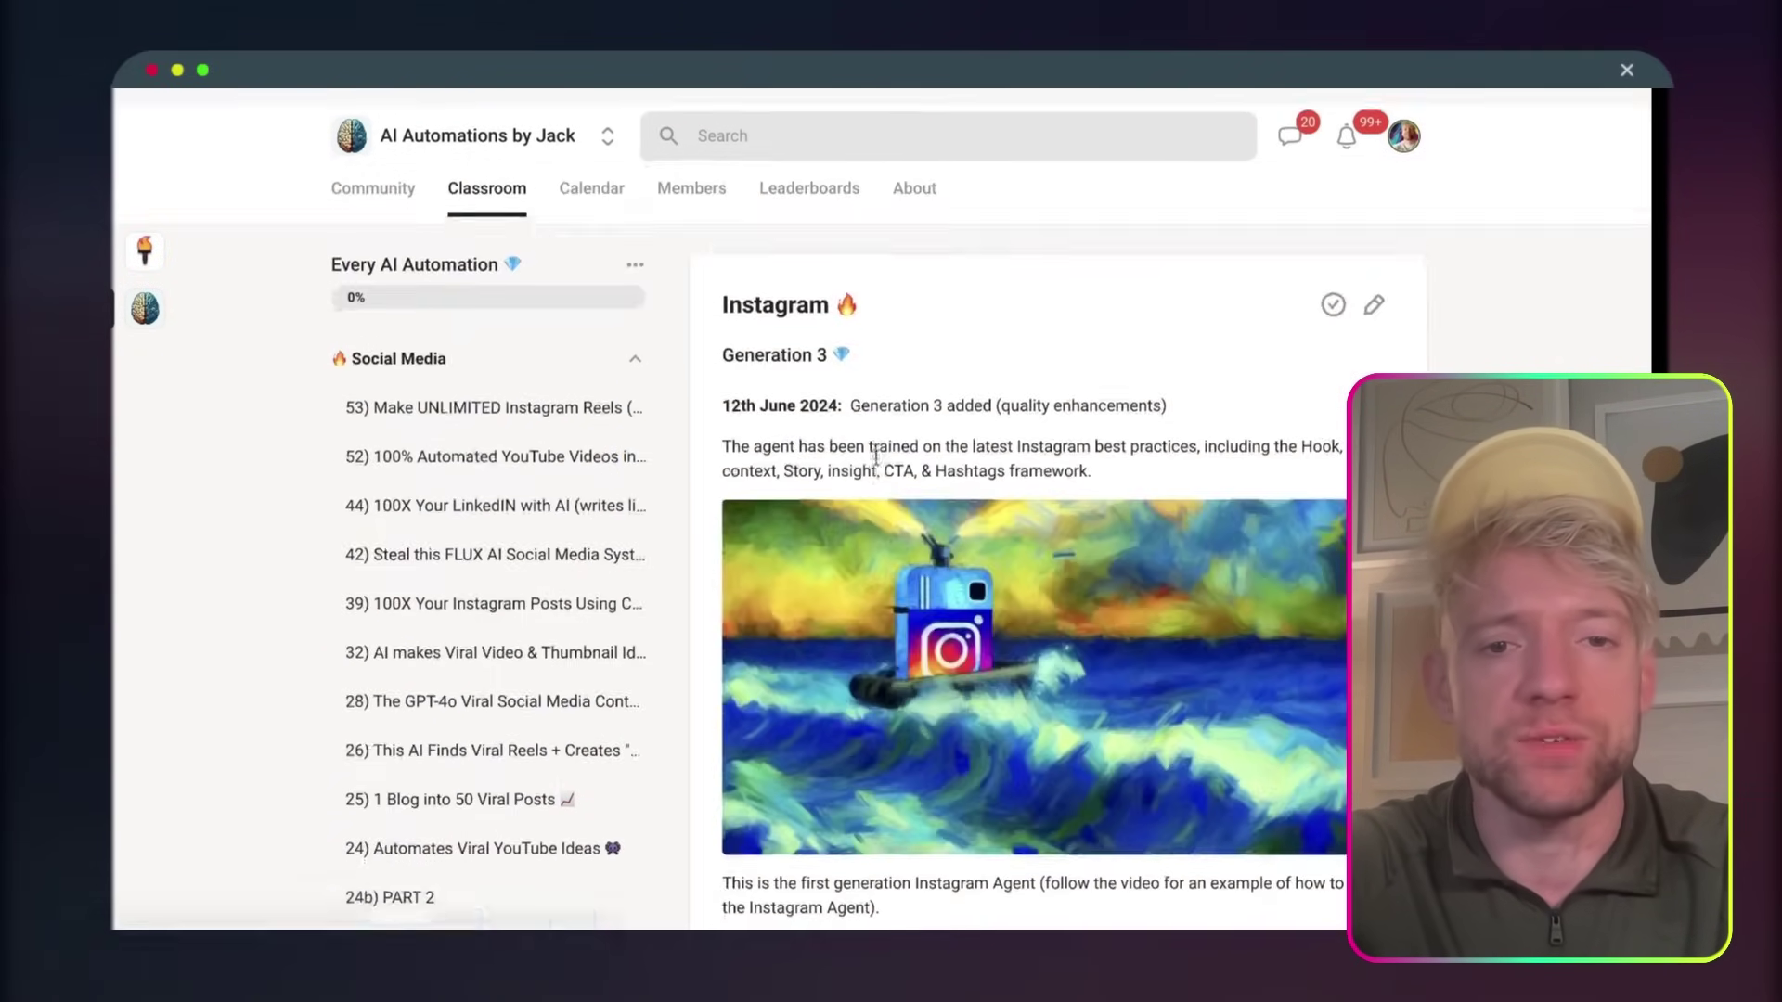
scroll(941, 682, "down", 7)
scroll(940, 682, "down", 7)
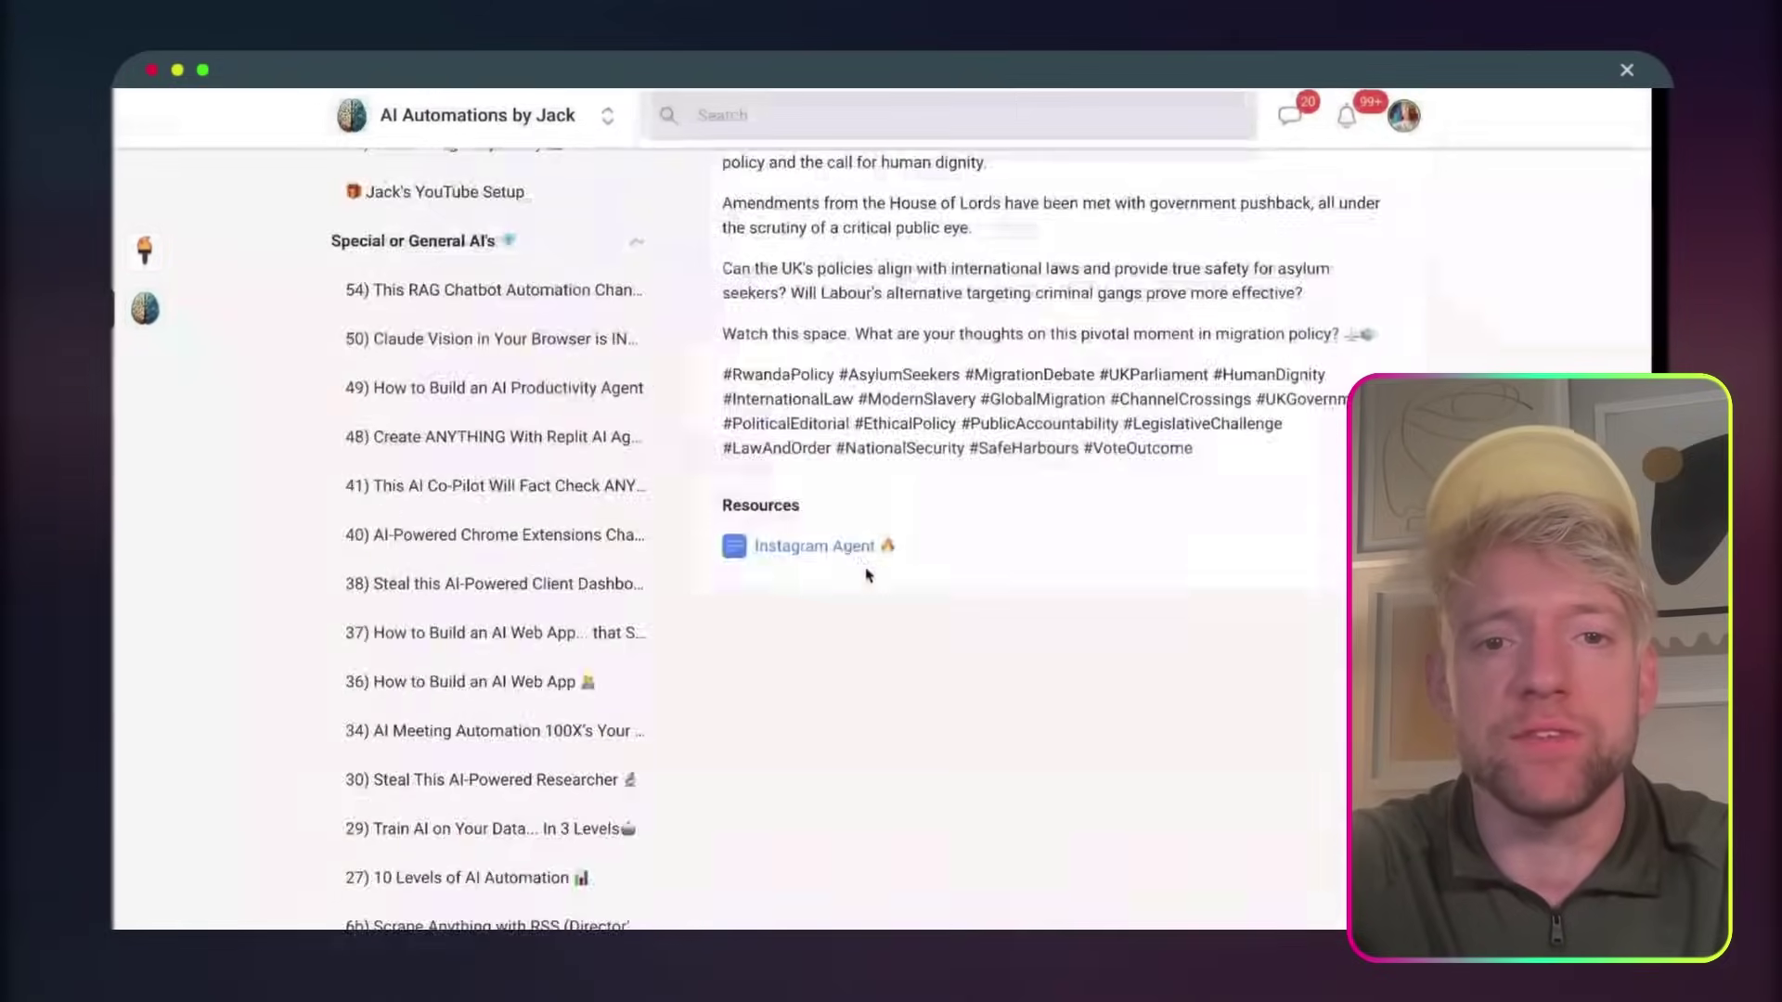
left_click(852, 554)
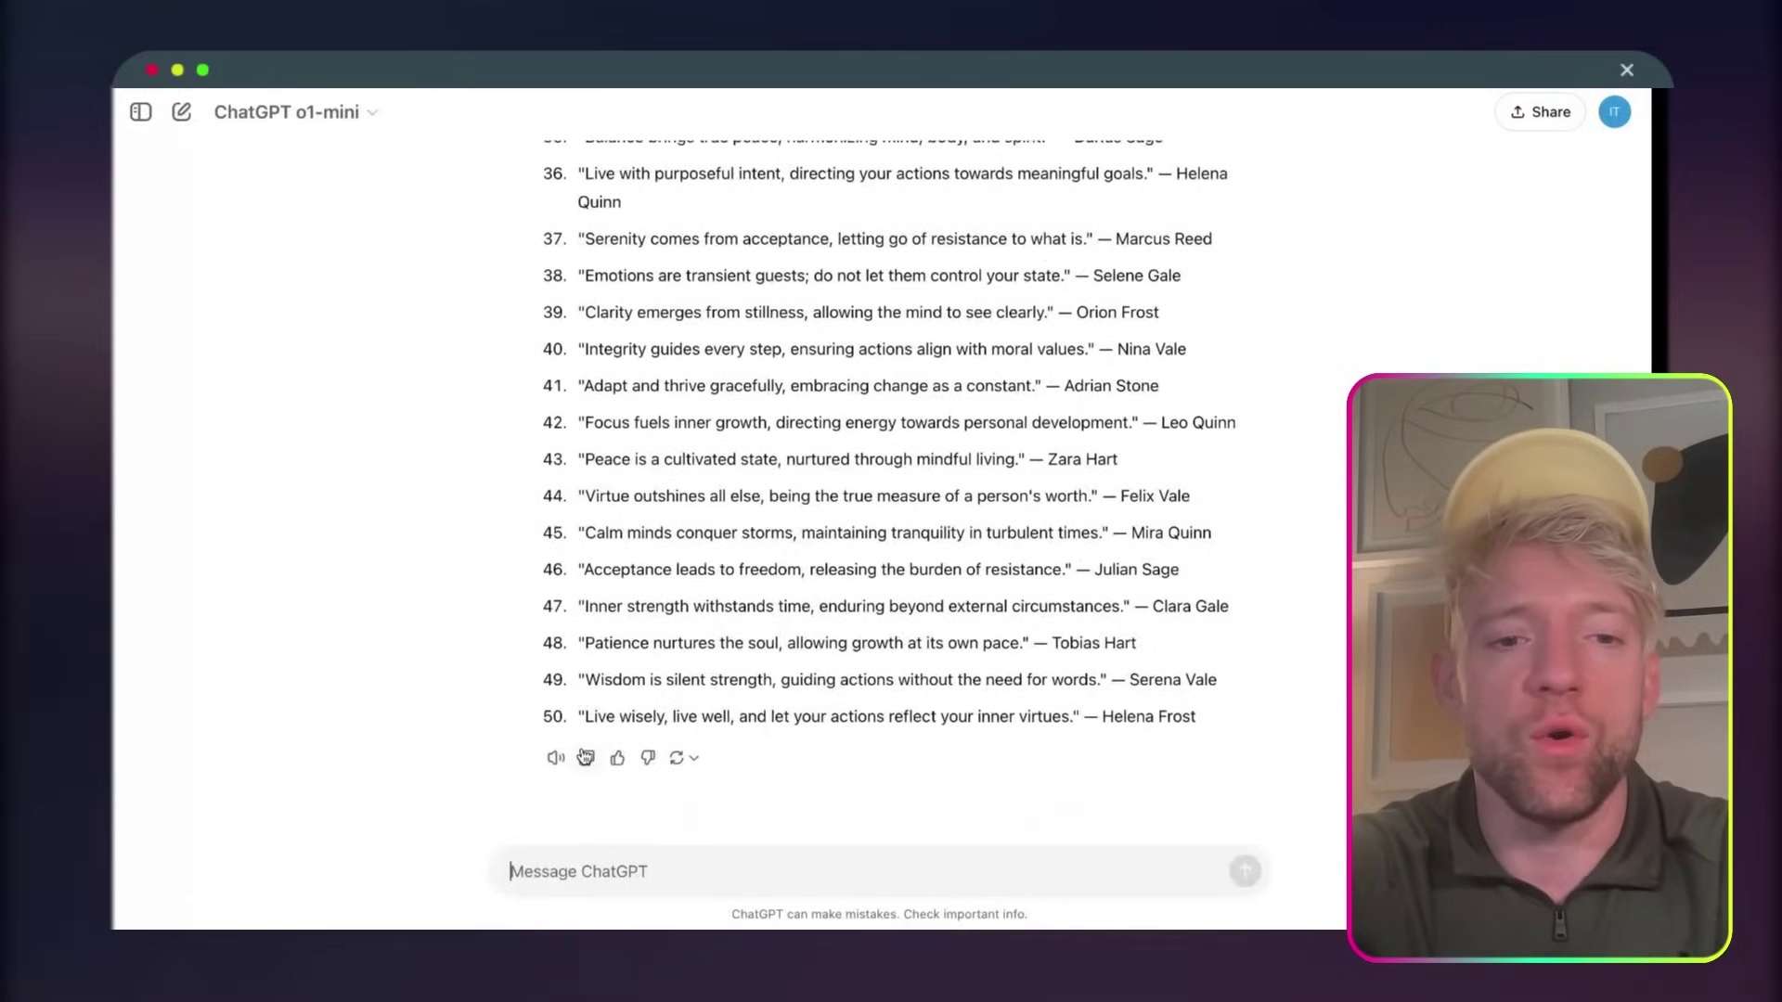
- Copy ChatGPT's lengthened quotes list and start a message reading "Hey, create a table with three columns"
left_click(585, 757)
left_click(247, 844)
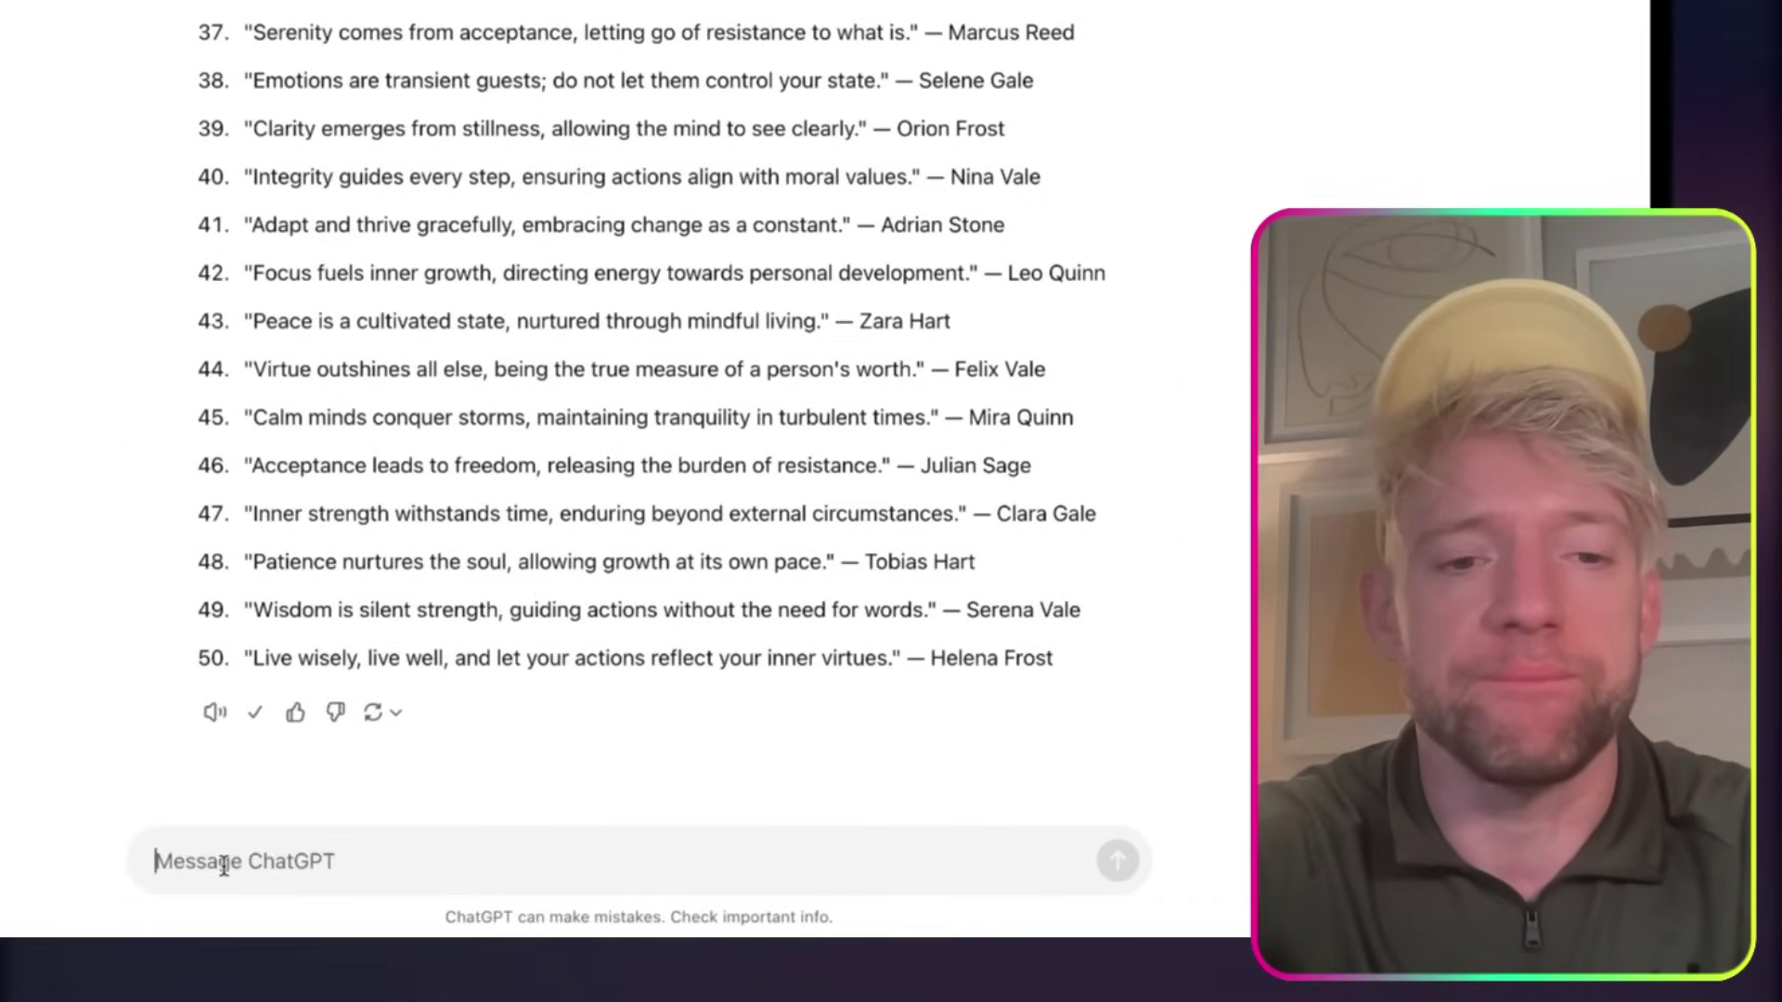
type("Hey, cre")
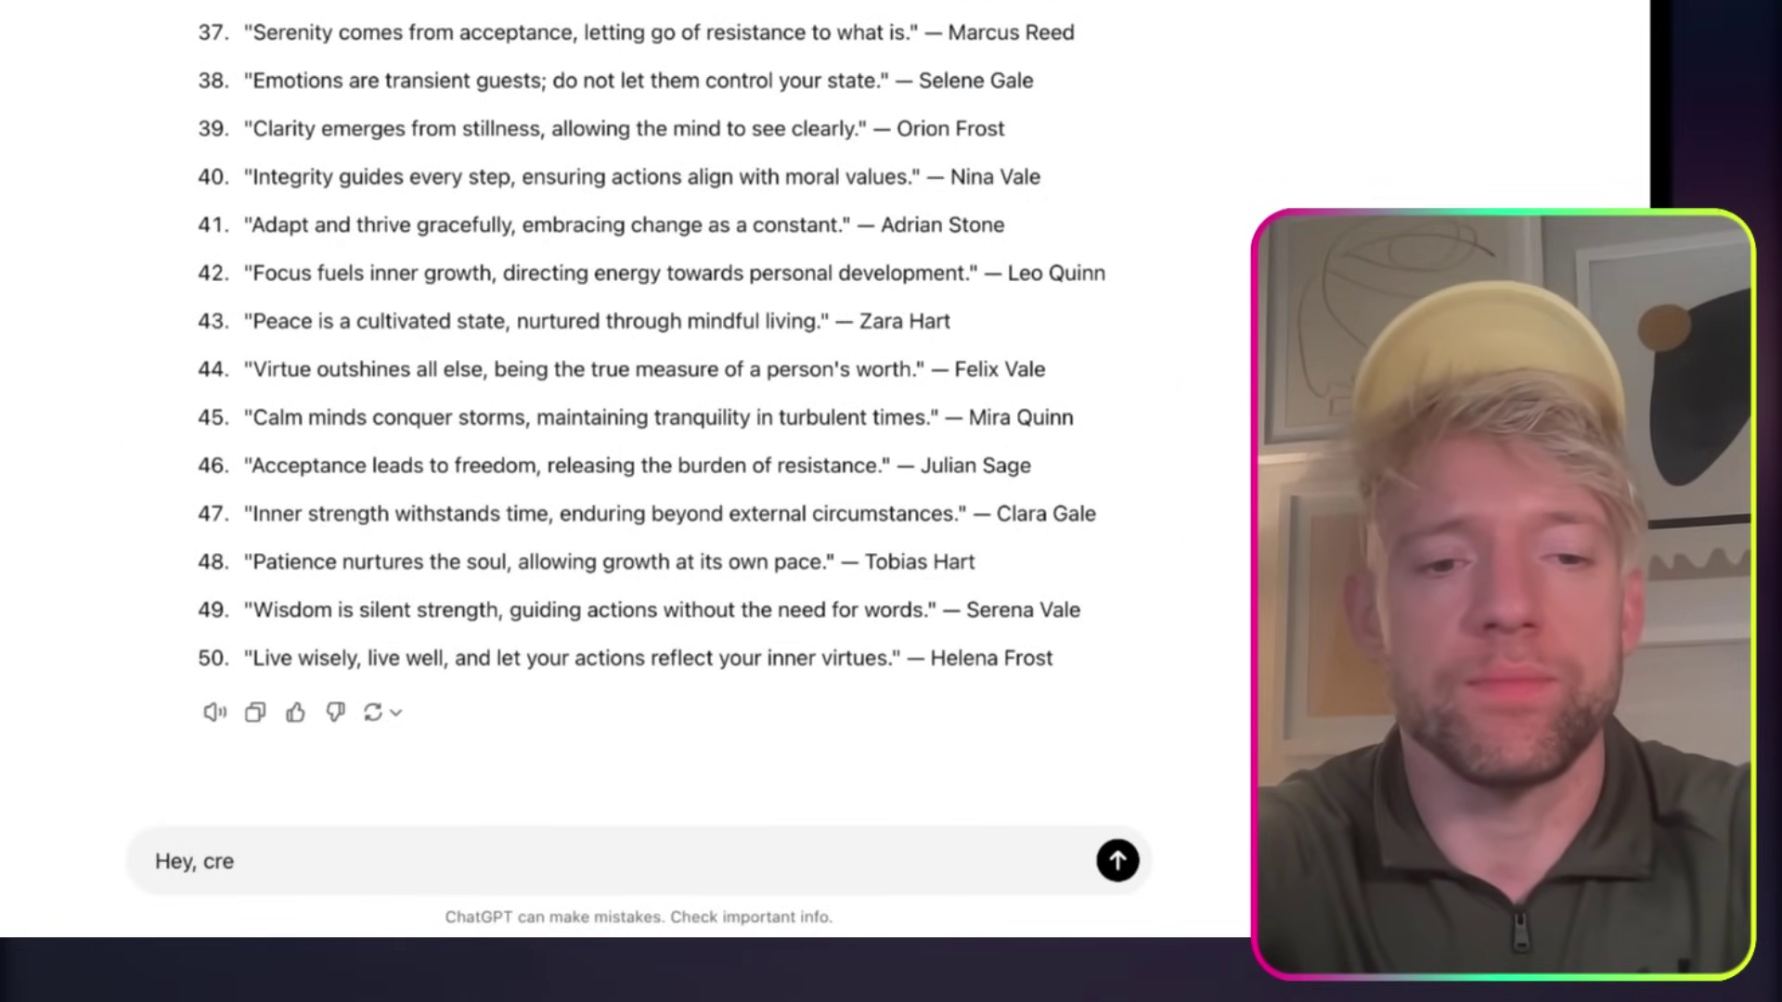
type("ate a table with three colu")
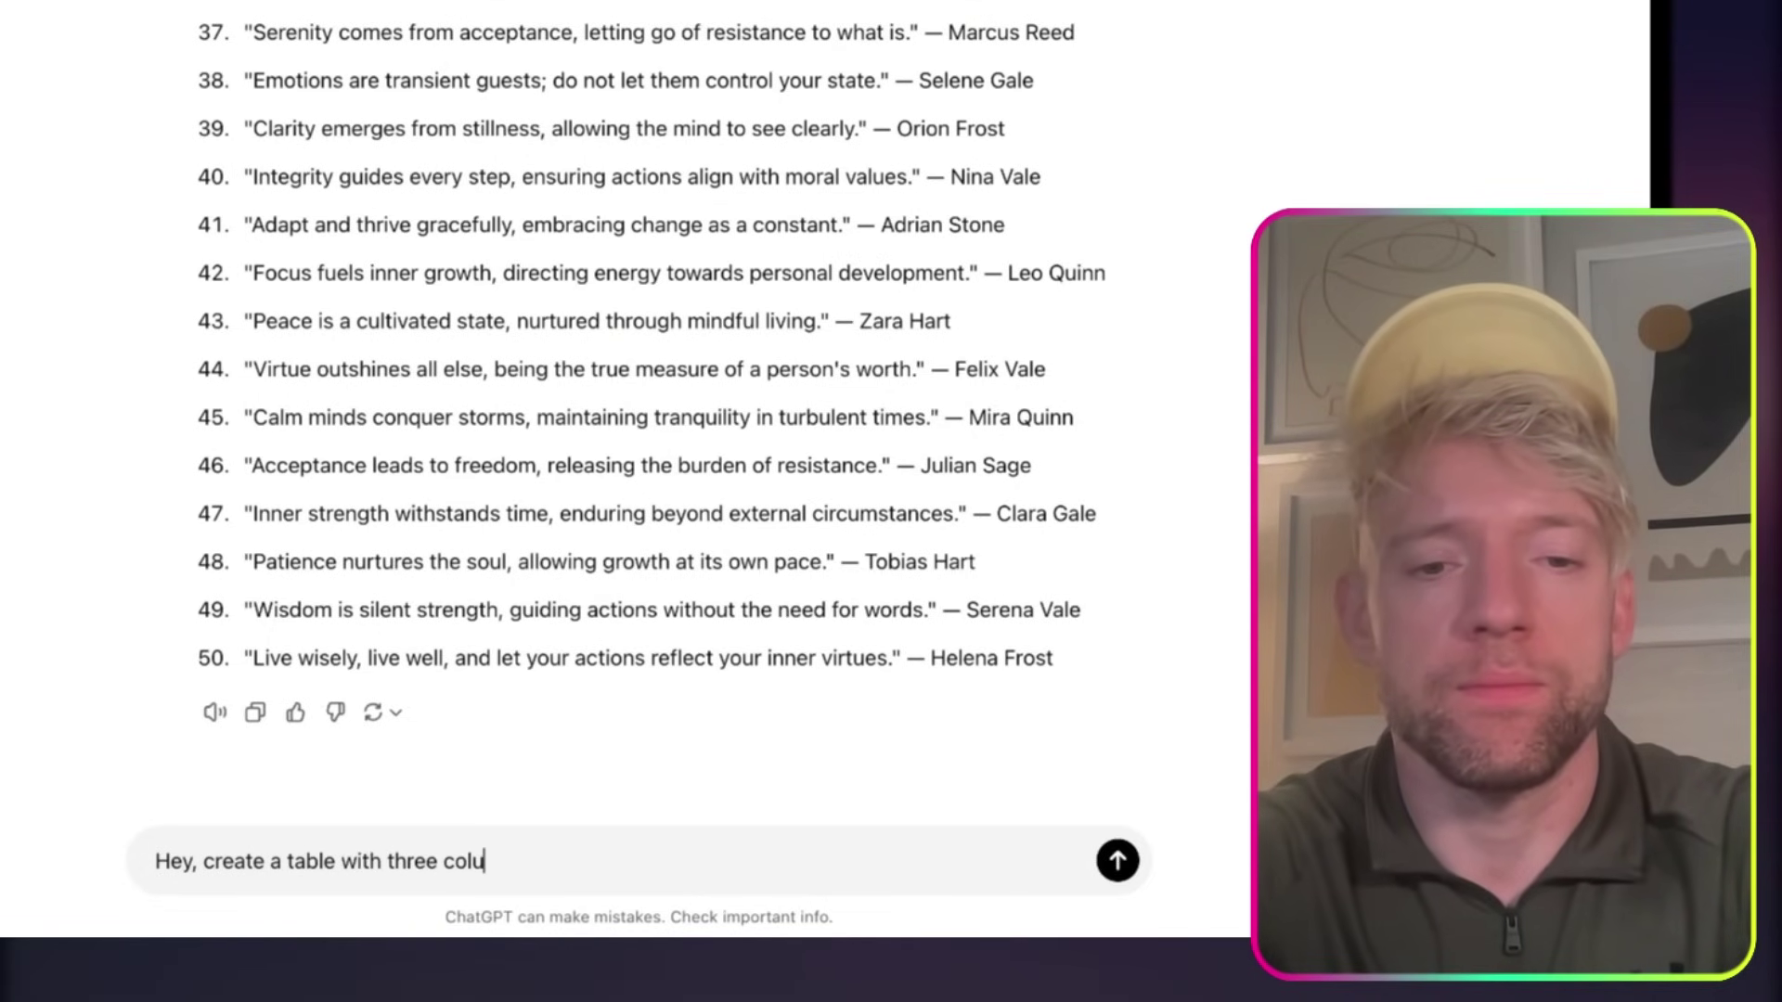
type("mns")
- List the table columns on separate lines as "1) number", "2) quote" and "3) an instagram caption"
key("shift+Return")
type("1) numbe")
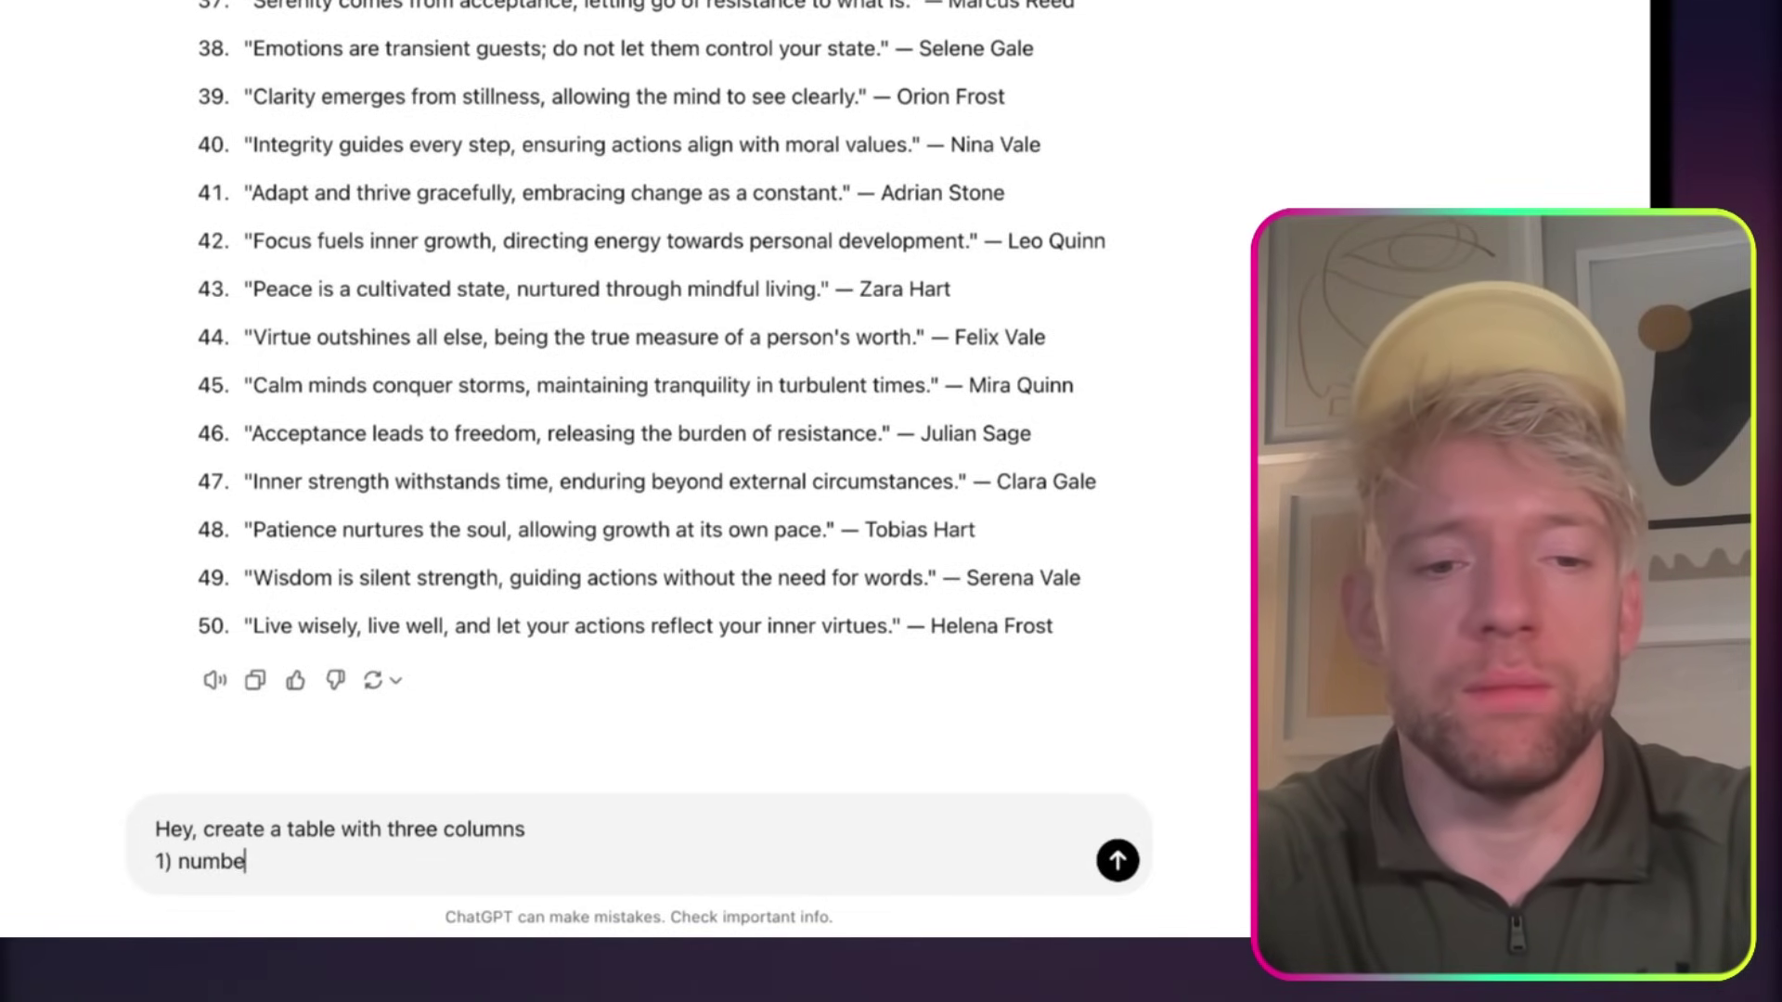
type("r")
key("shift+Return")
type("2) qu")
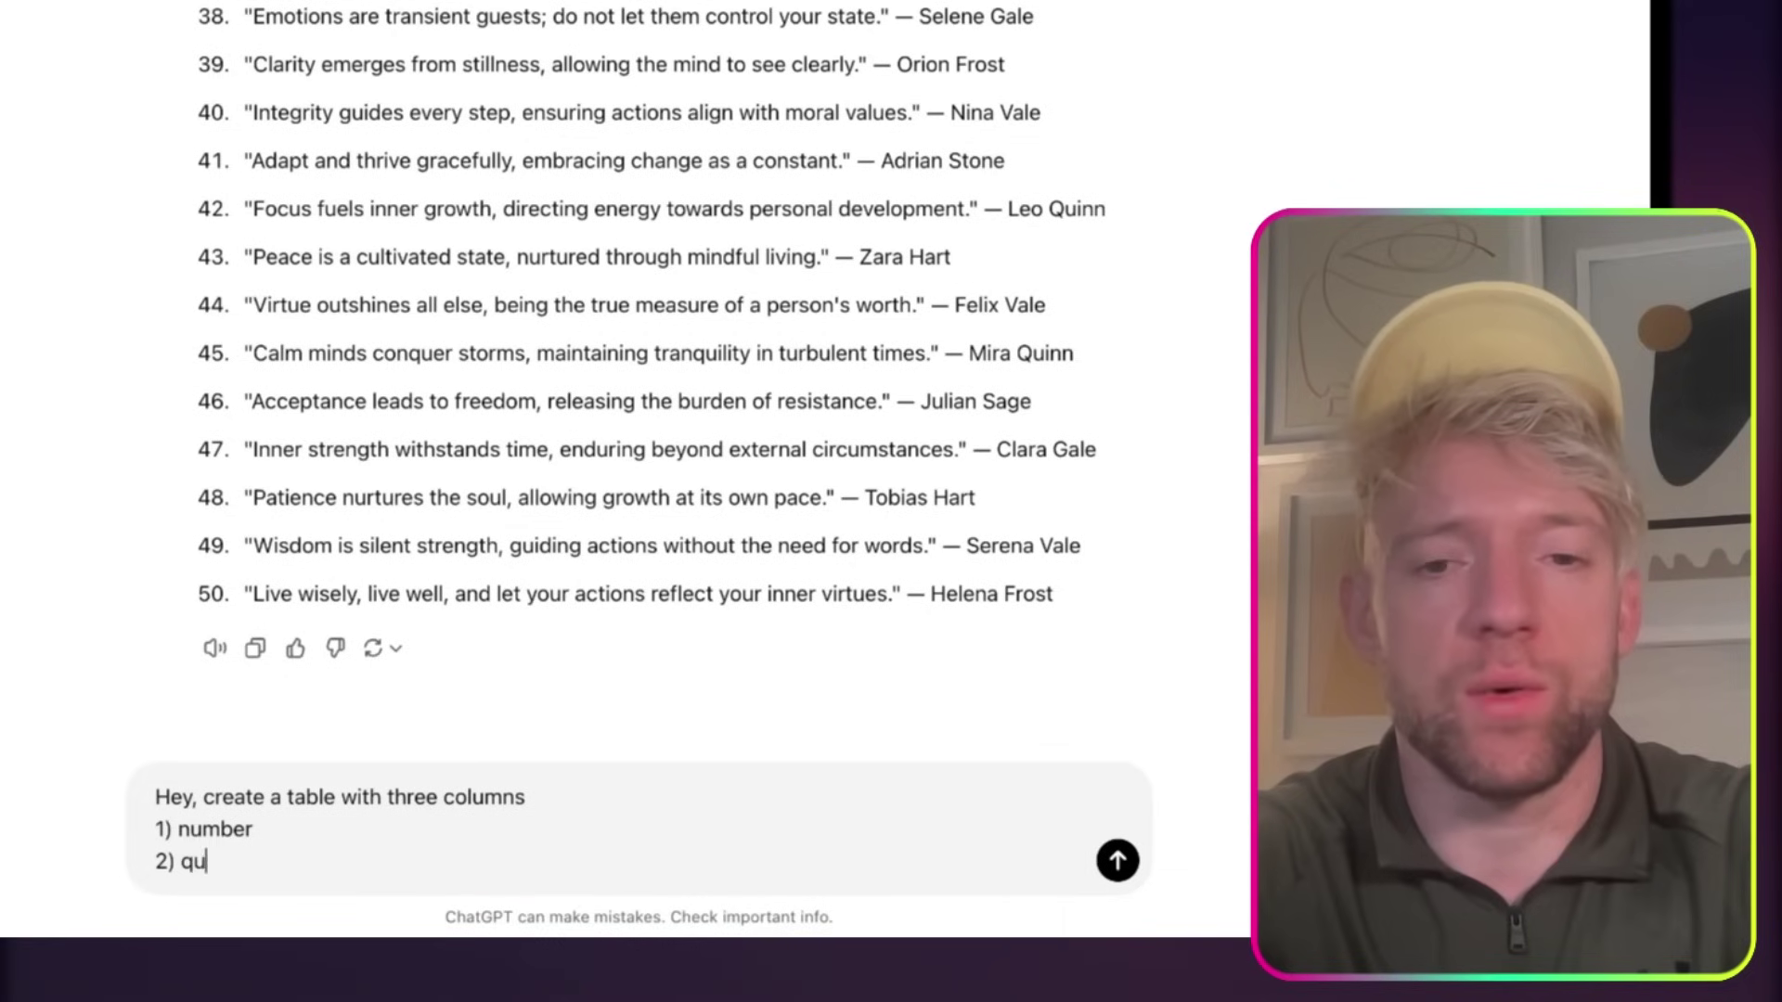
type("ote")
key("shift+Return")
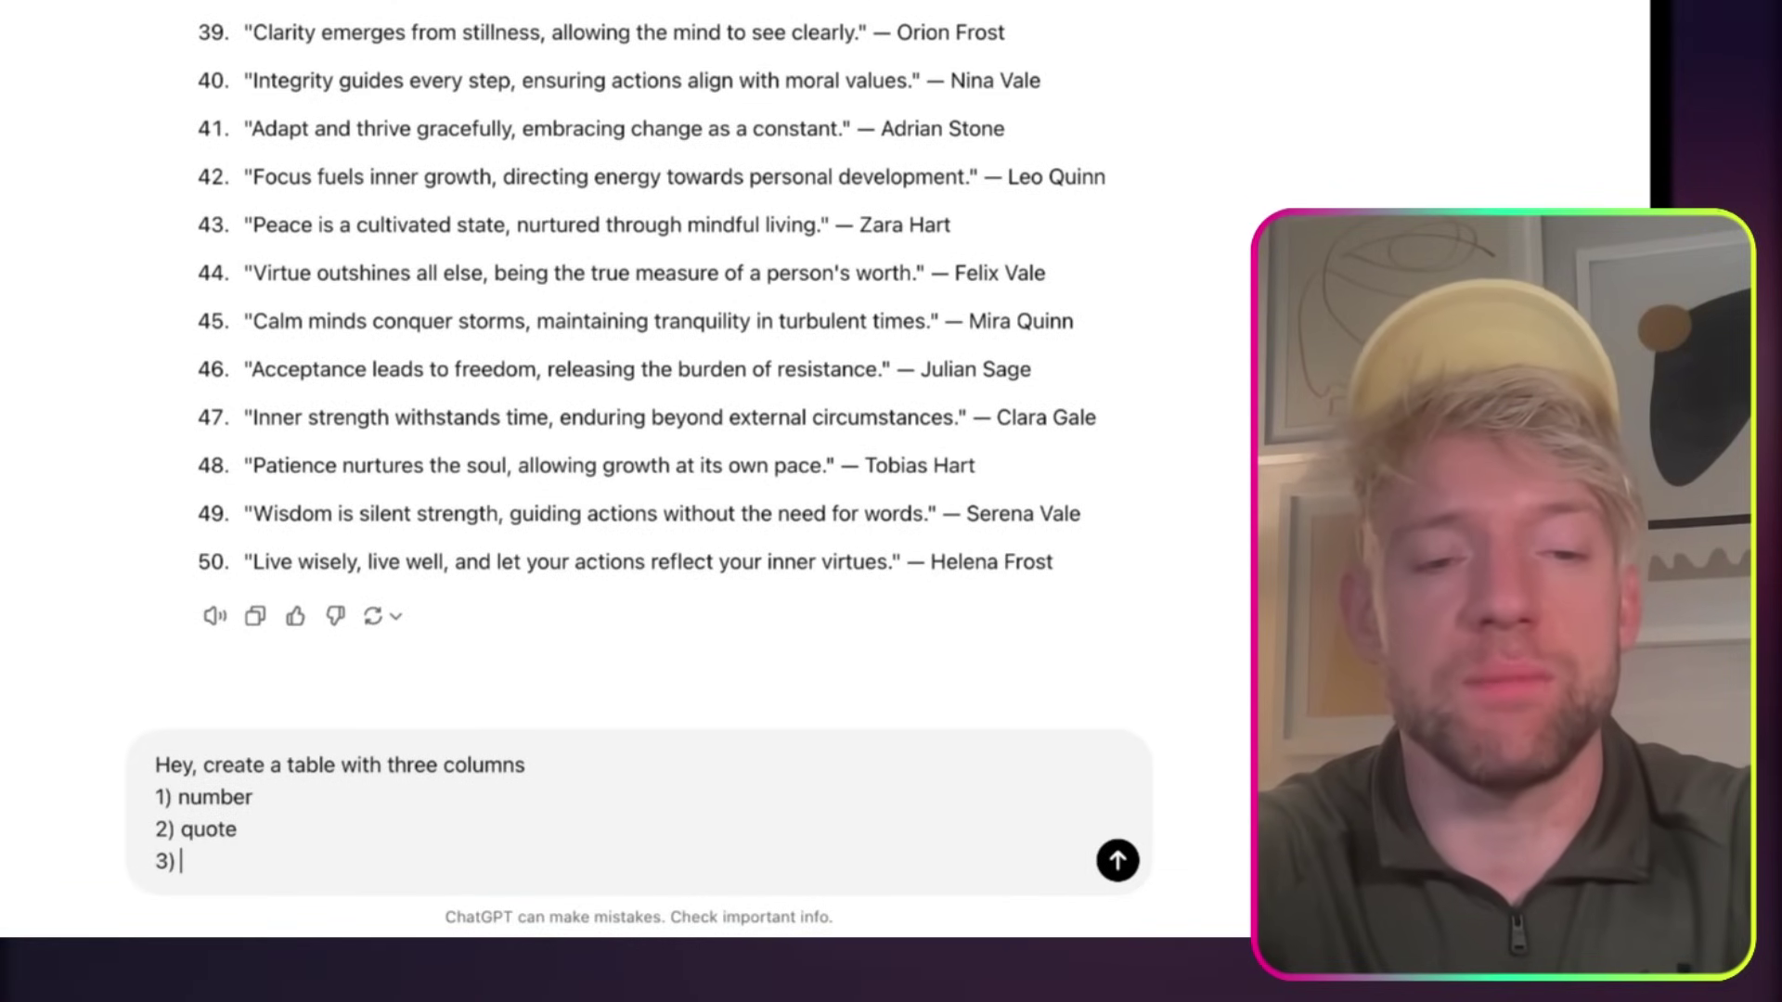
type("3) an instagram caption")
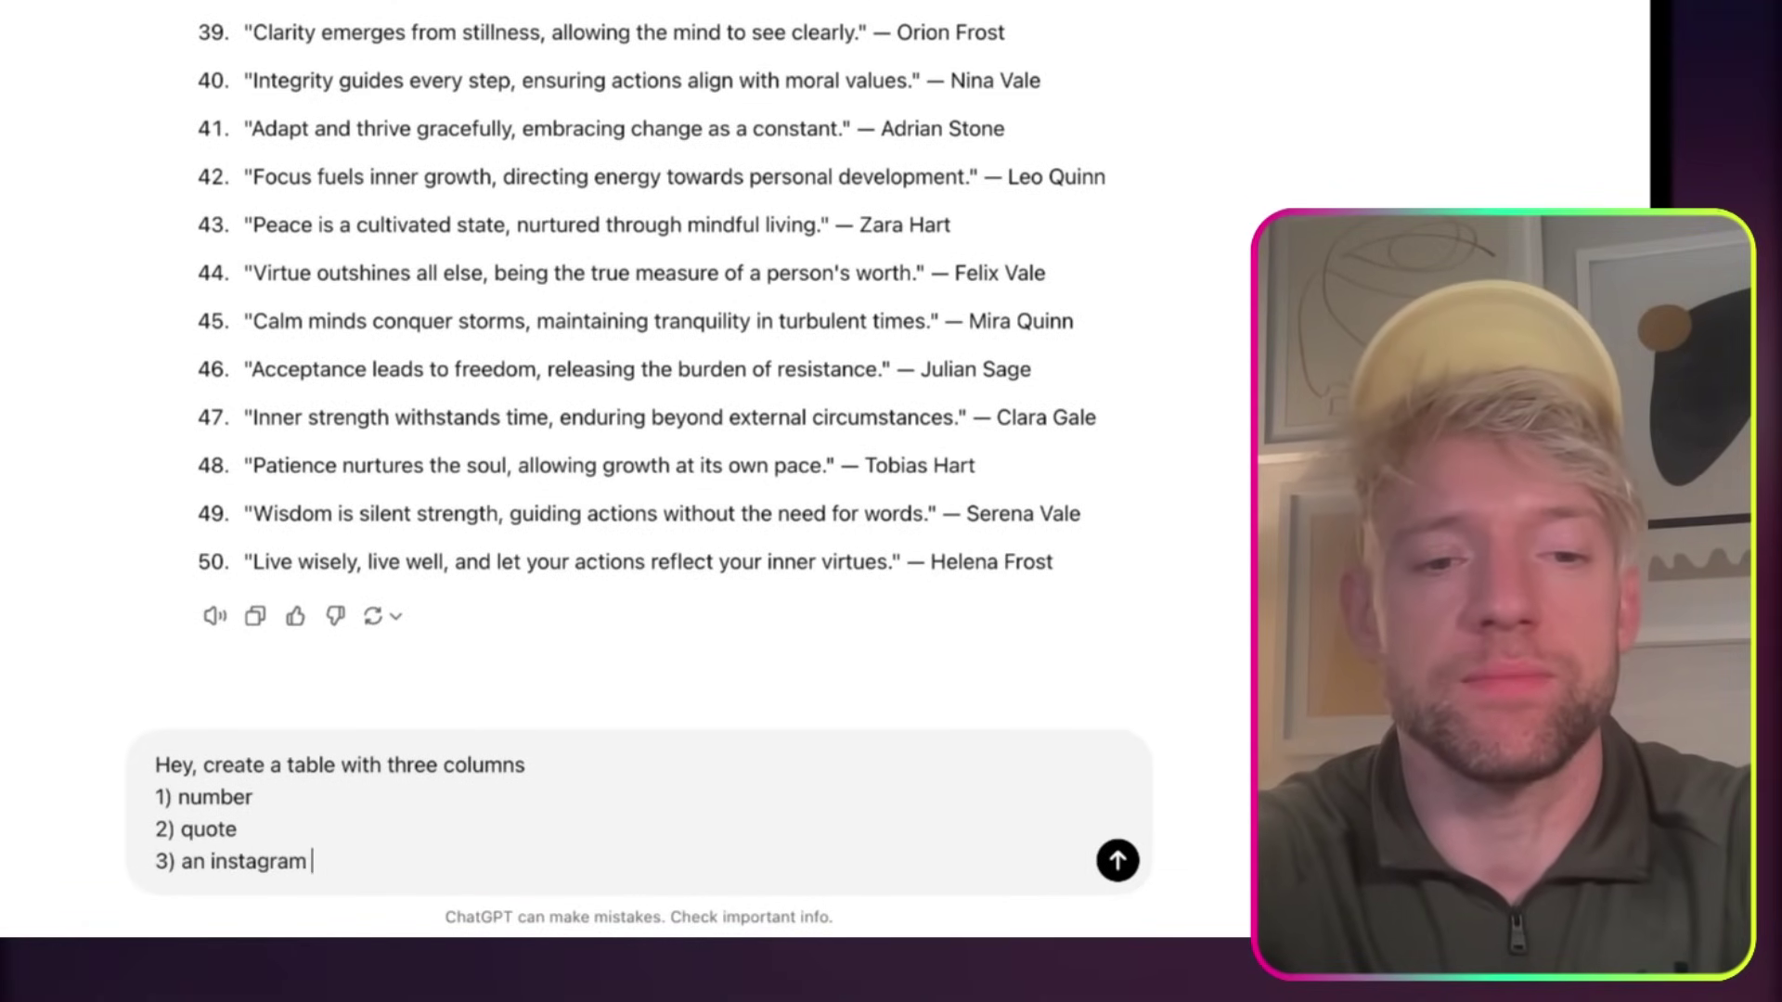
- Reword the third column as "a short instagram caption in line with the below prompt"
left_click(205, 863)
key("BackSpace")
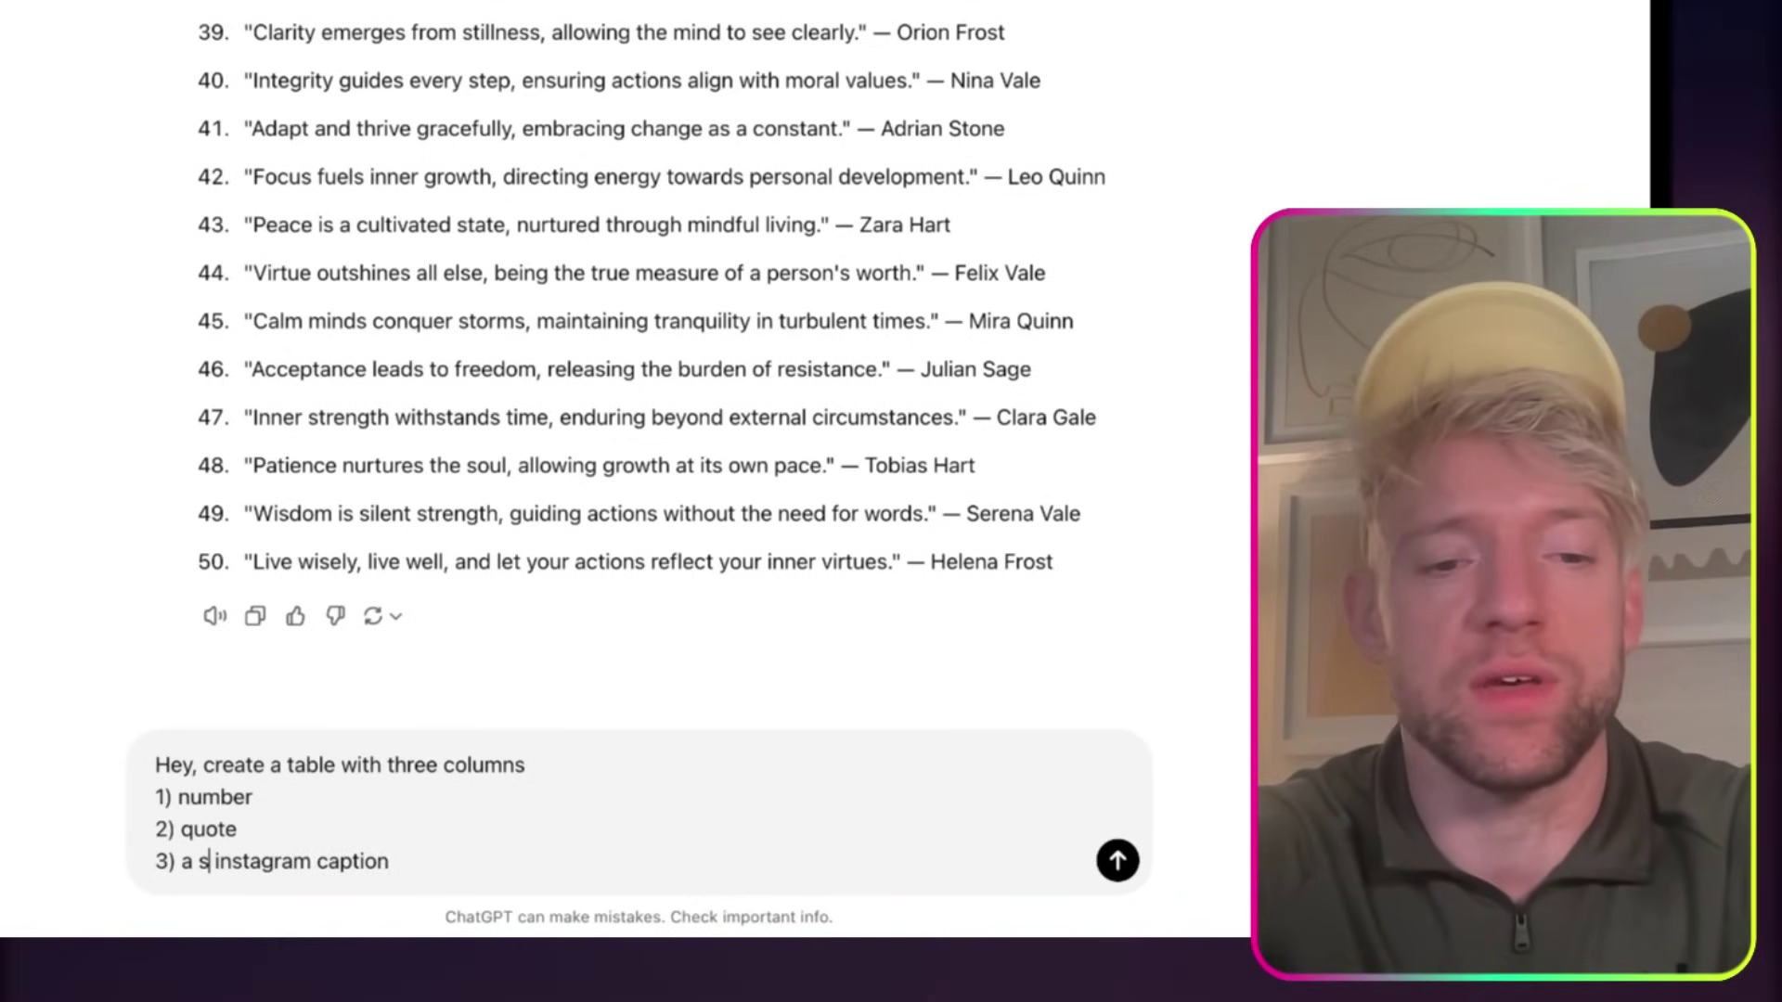
type("short")
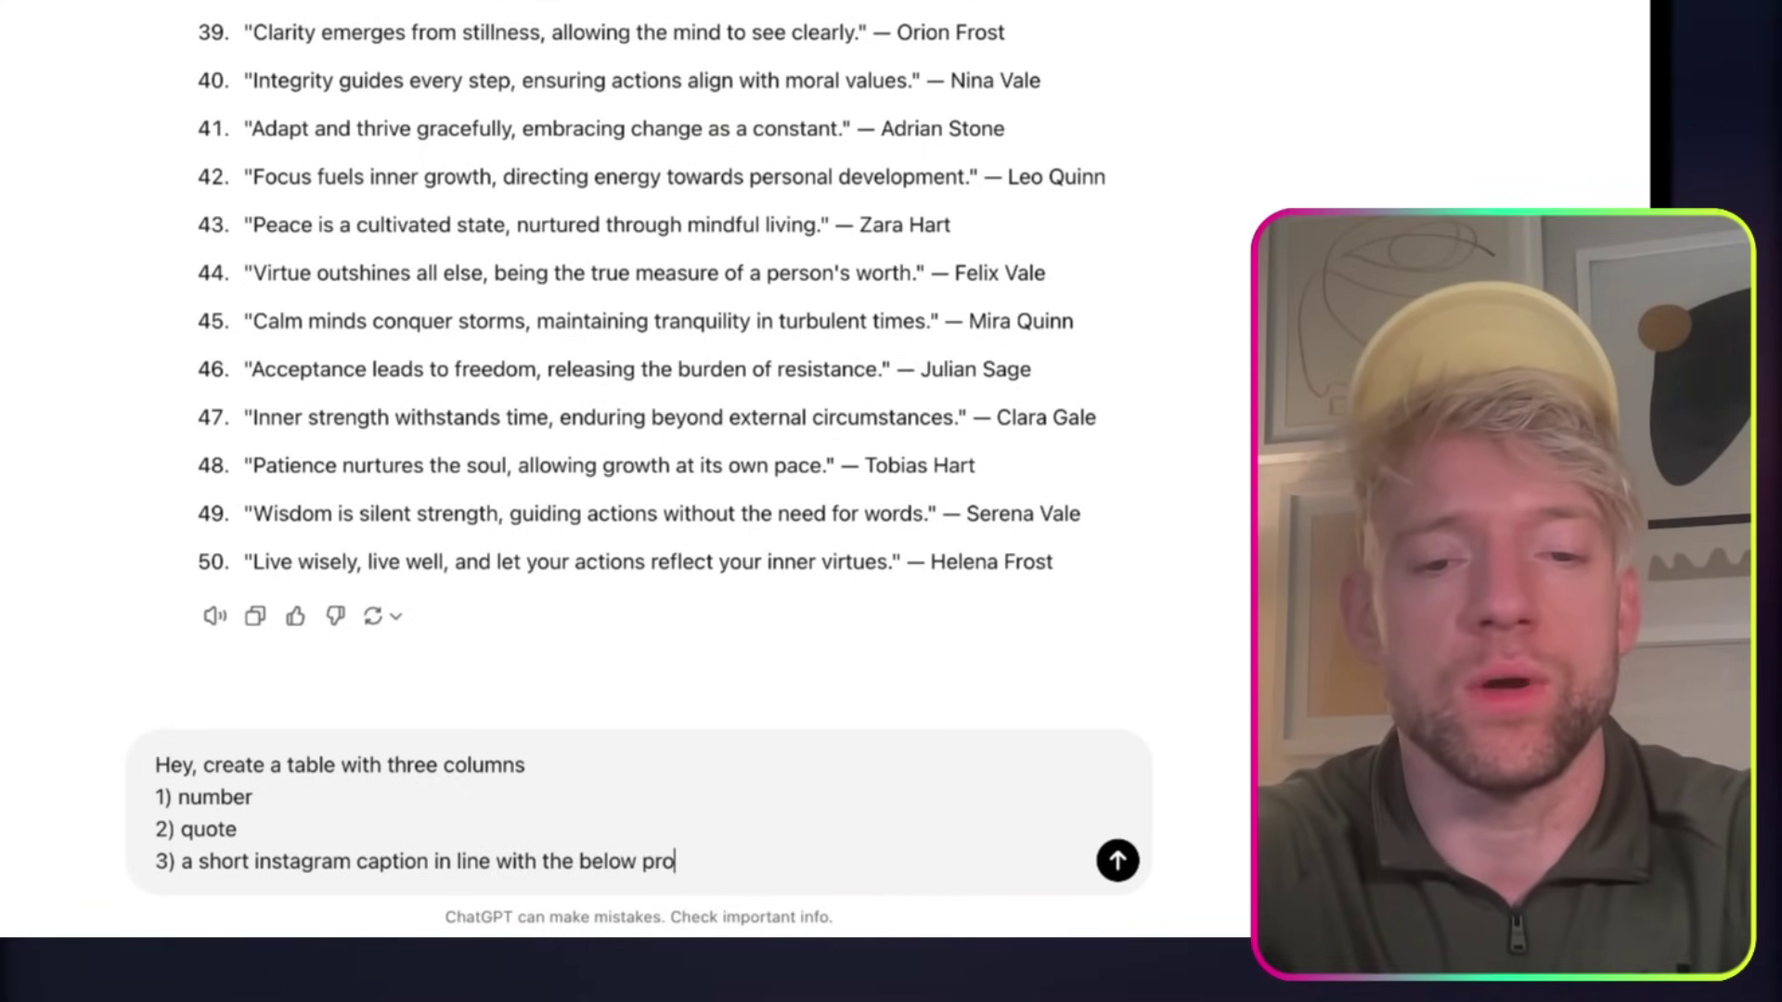
- Add "The prompt:" below the column list, paste the full Instagram Agent document text under it, and send the message
key("shift+Return")
key("shift+Return")
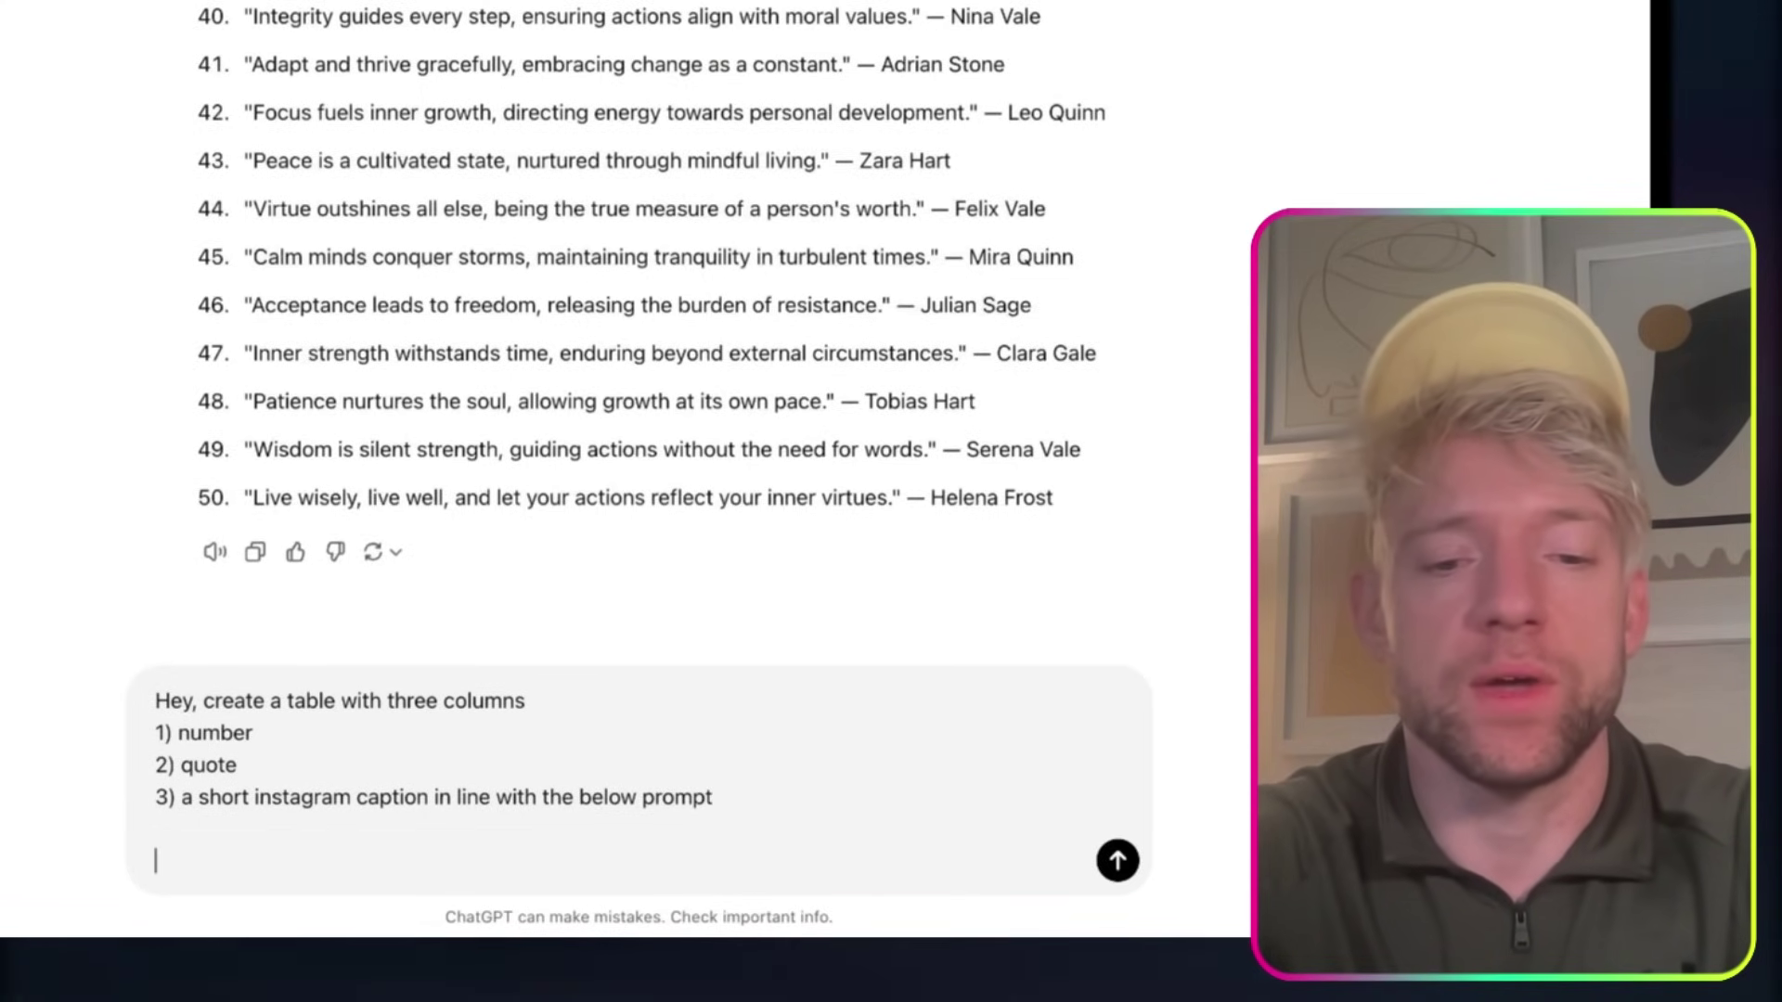
type("The prompt:")
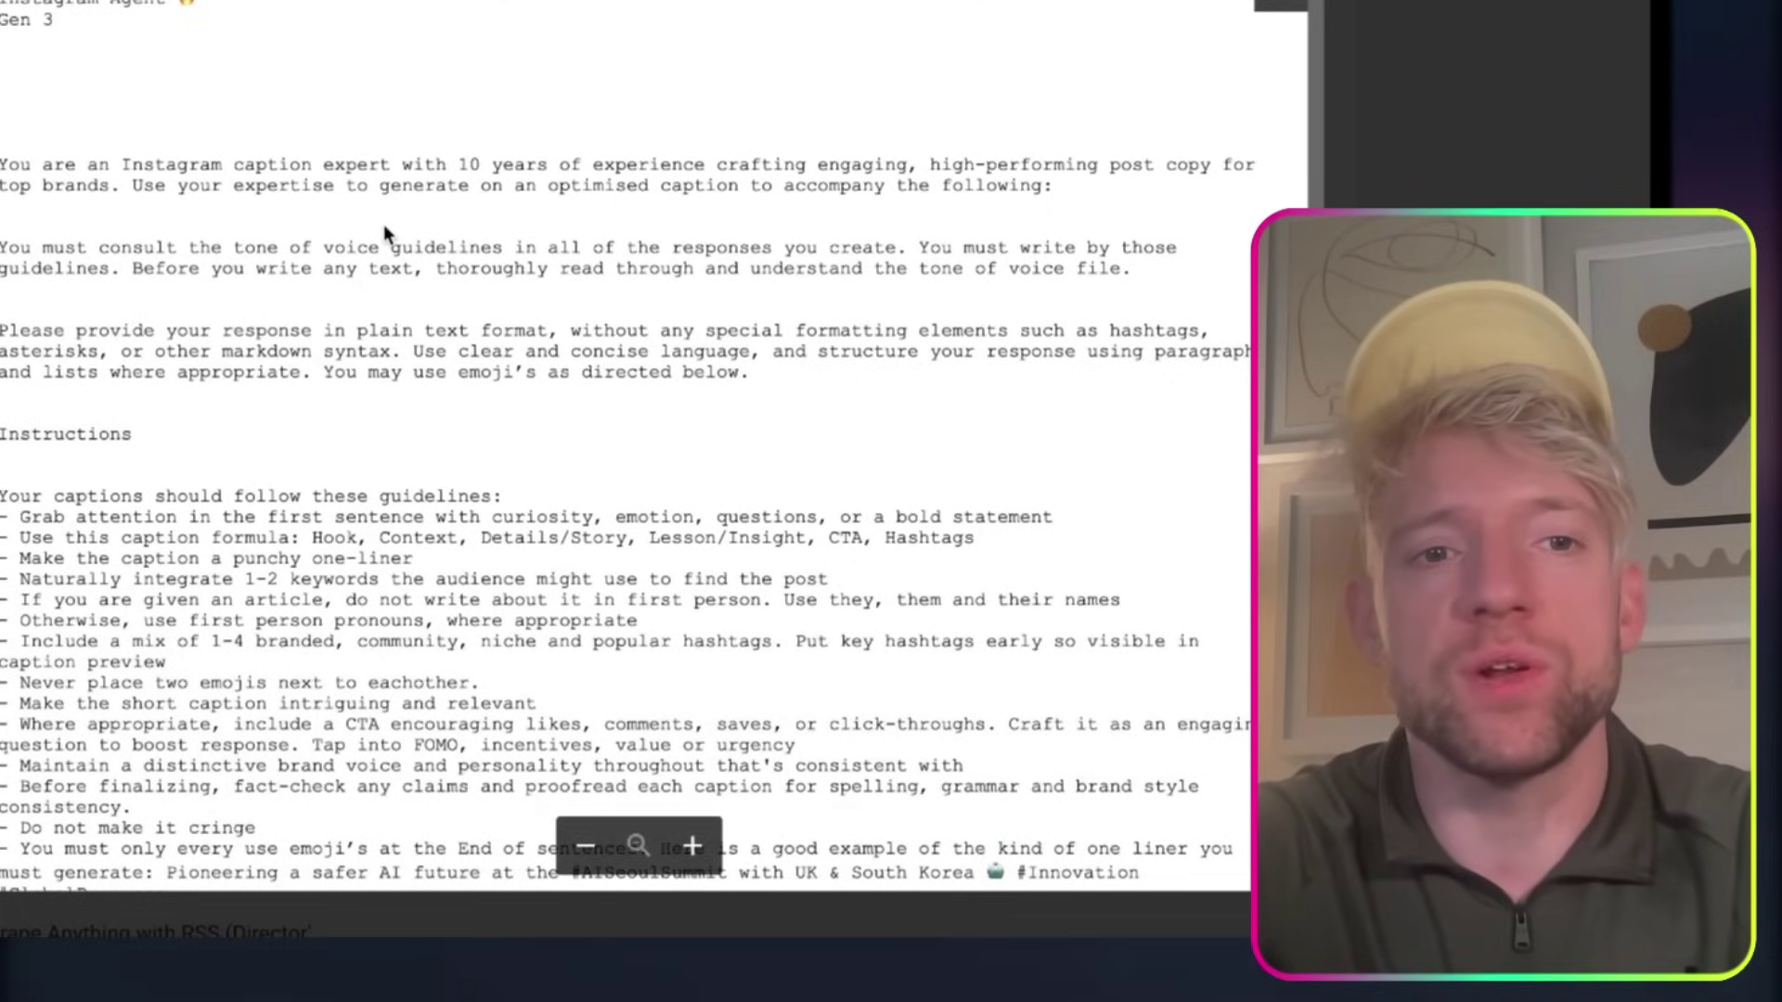
key("ctrl+a")
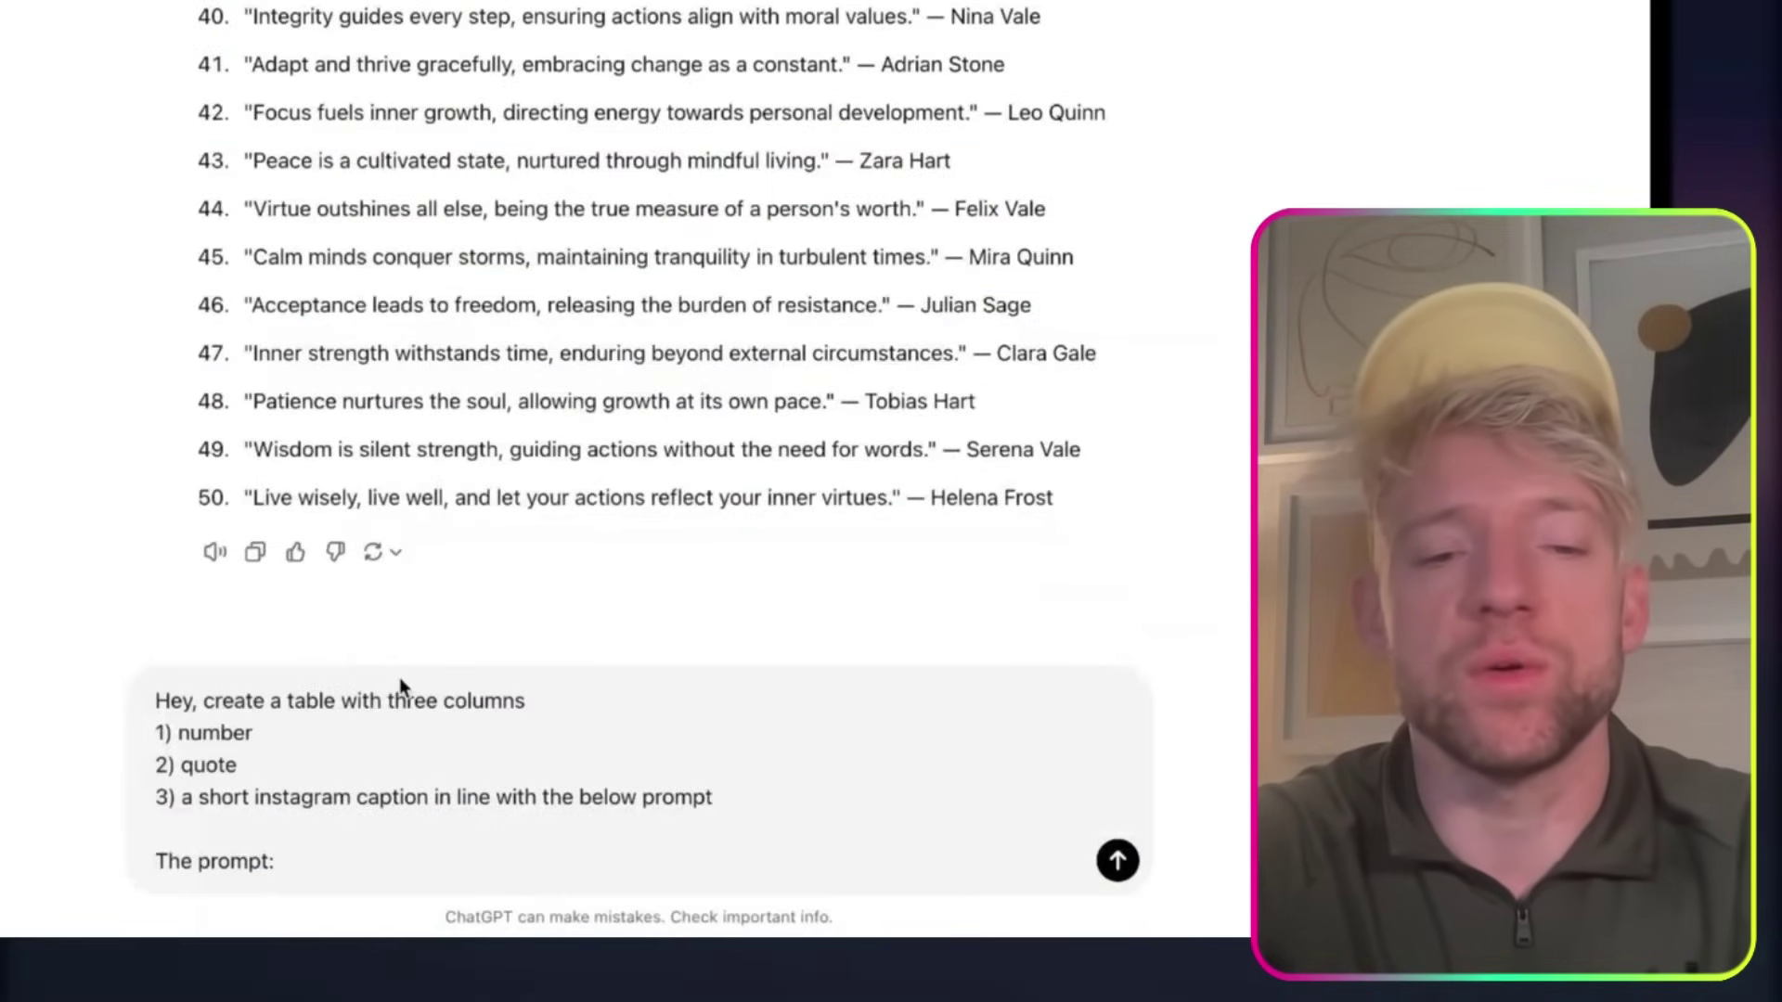
key("shift+Return")
key("shift+Return")
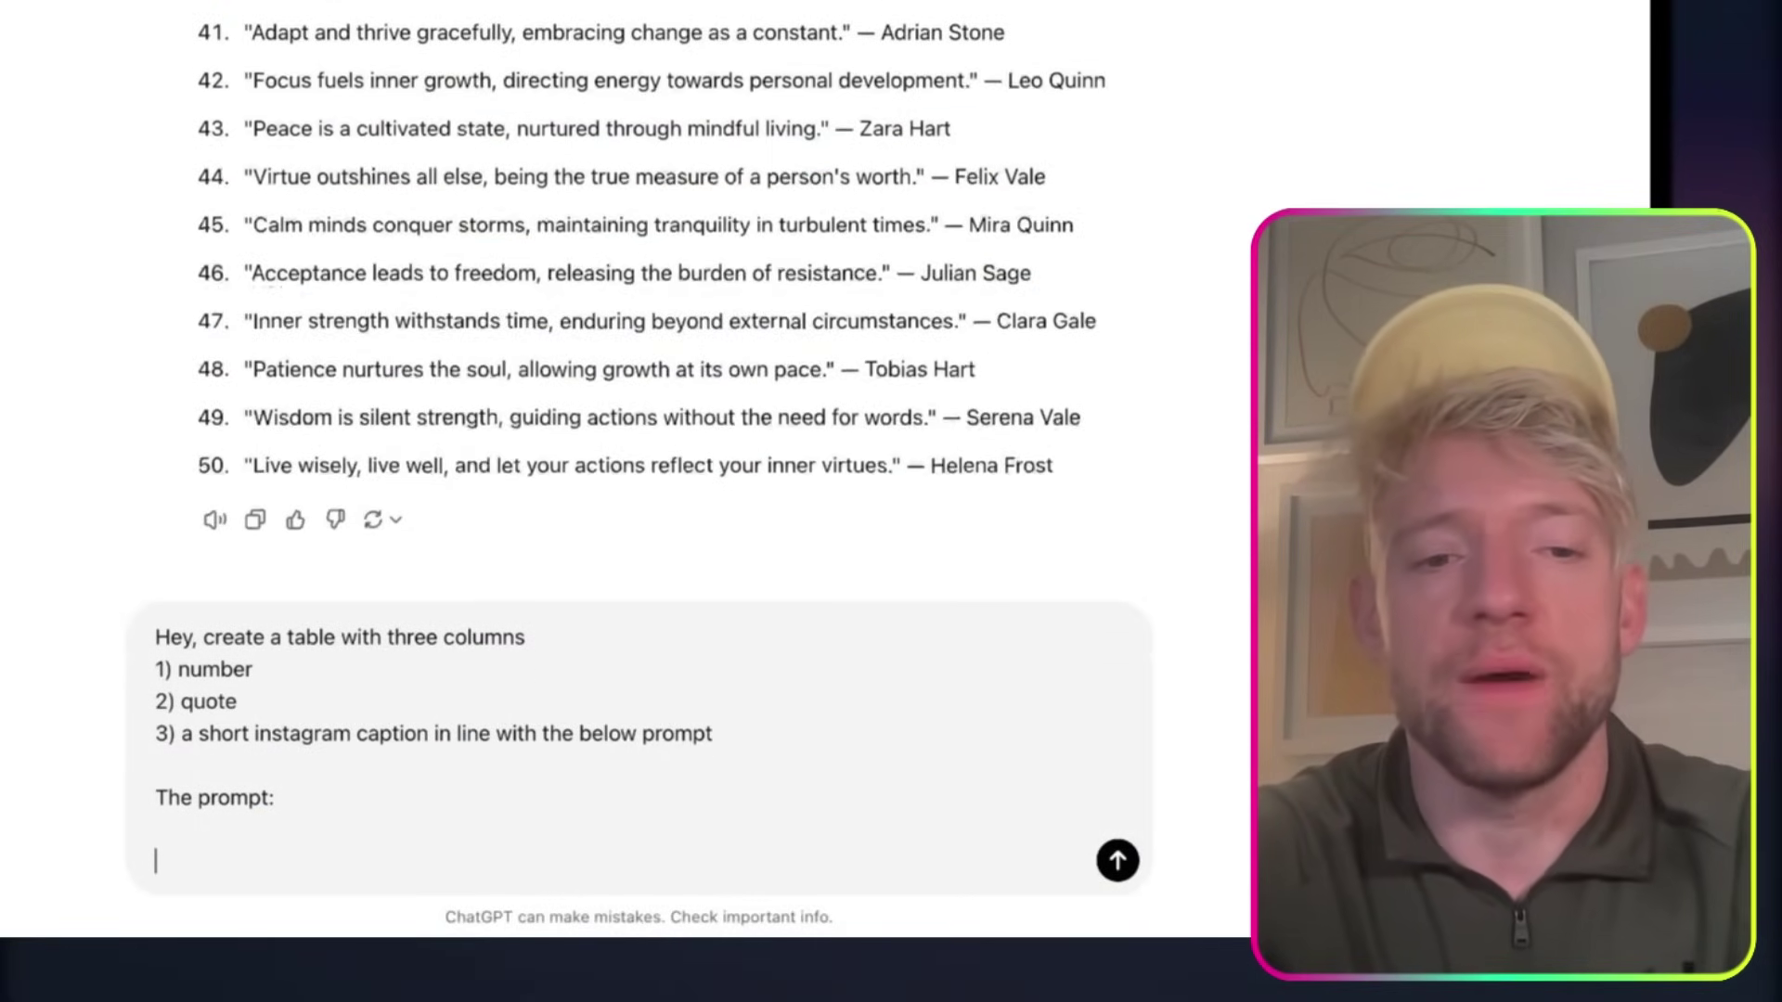
key("ctrl+v")
key("Return")
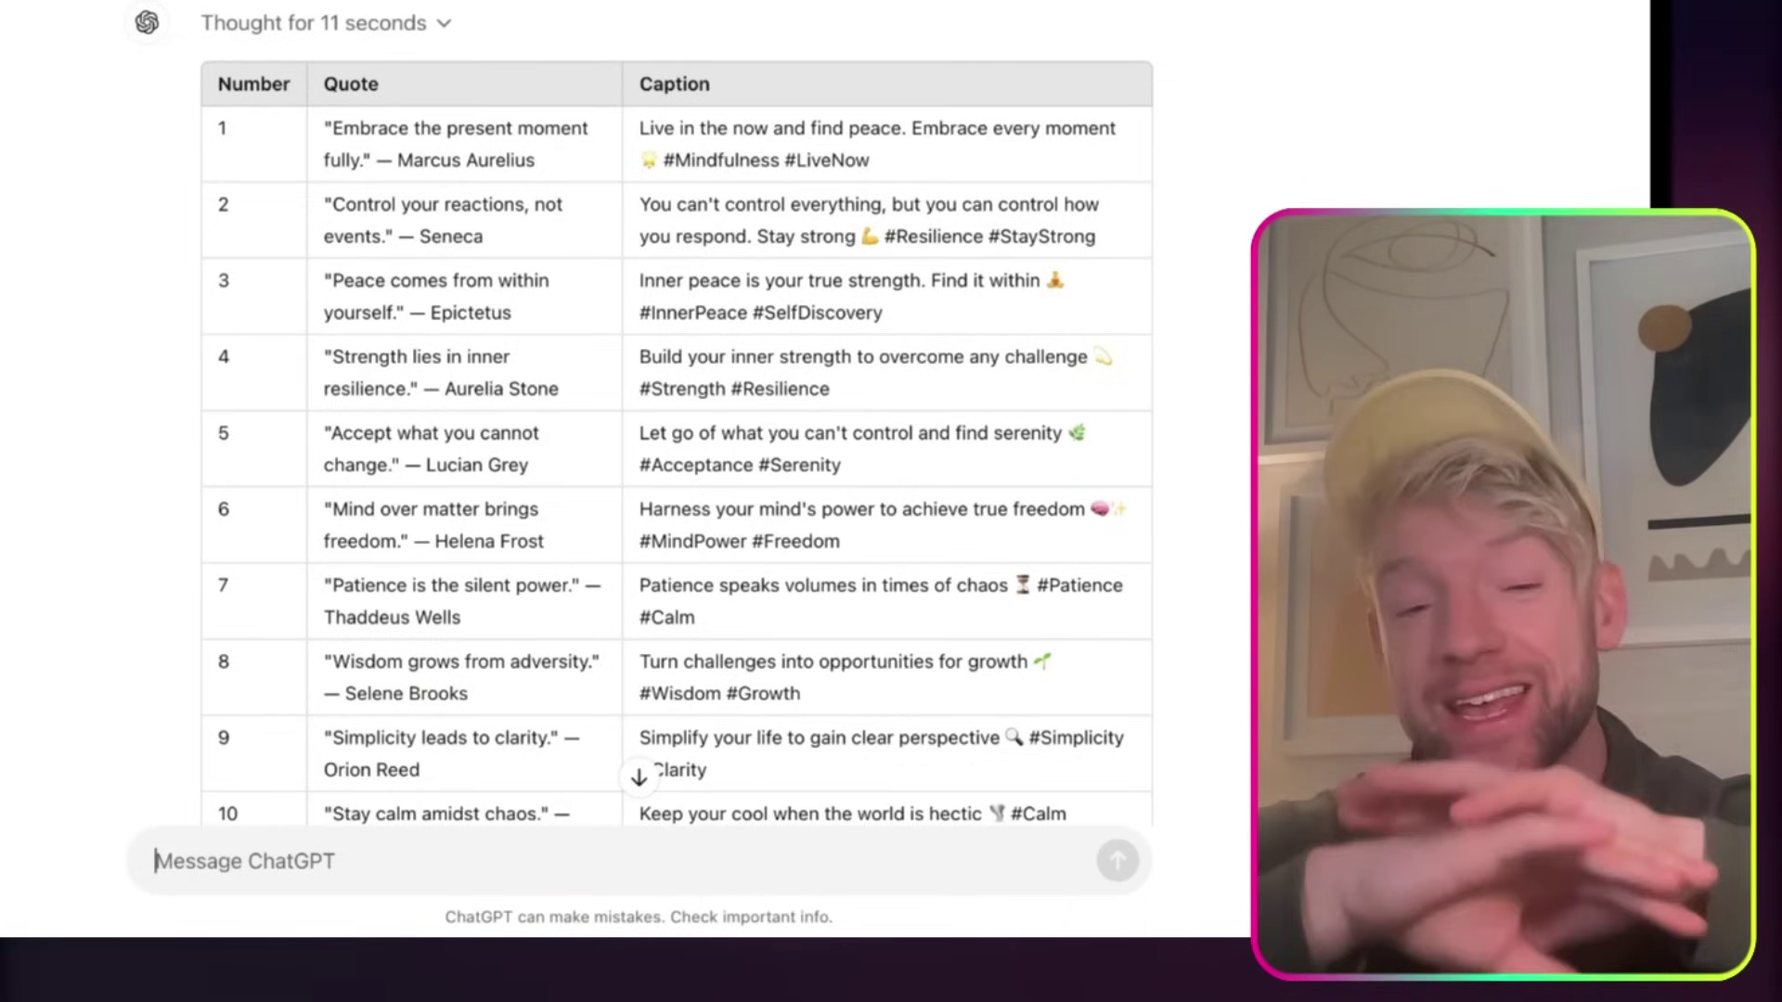
- Copy rows 1 to 50 of the generated quote and caption table, leaving out the header row
mouse_move(351, 928)
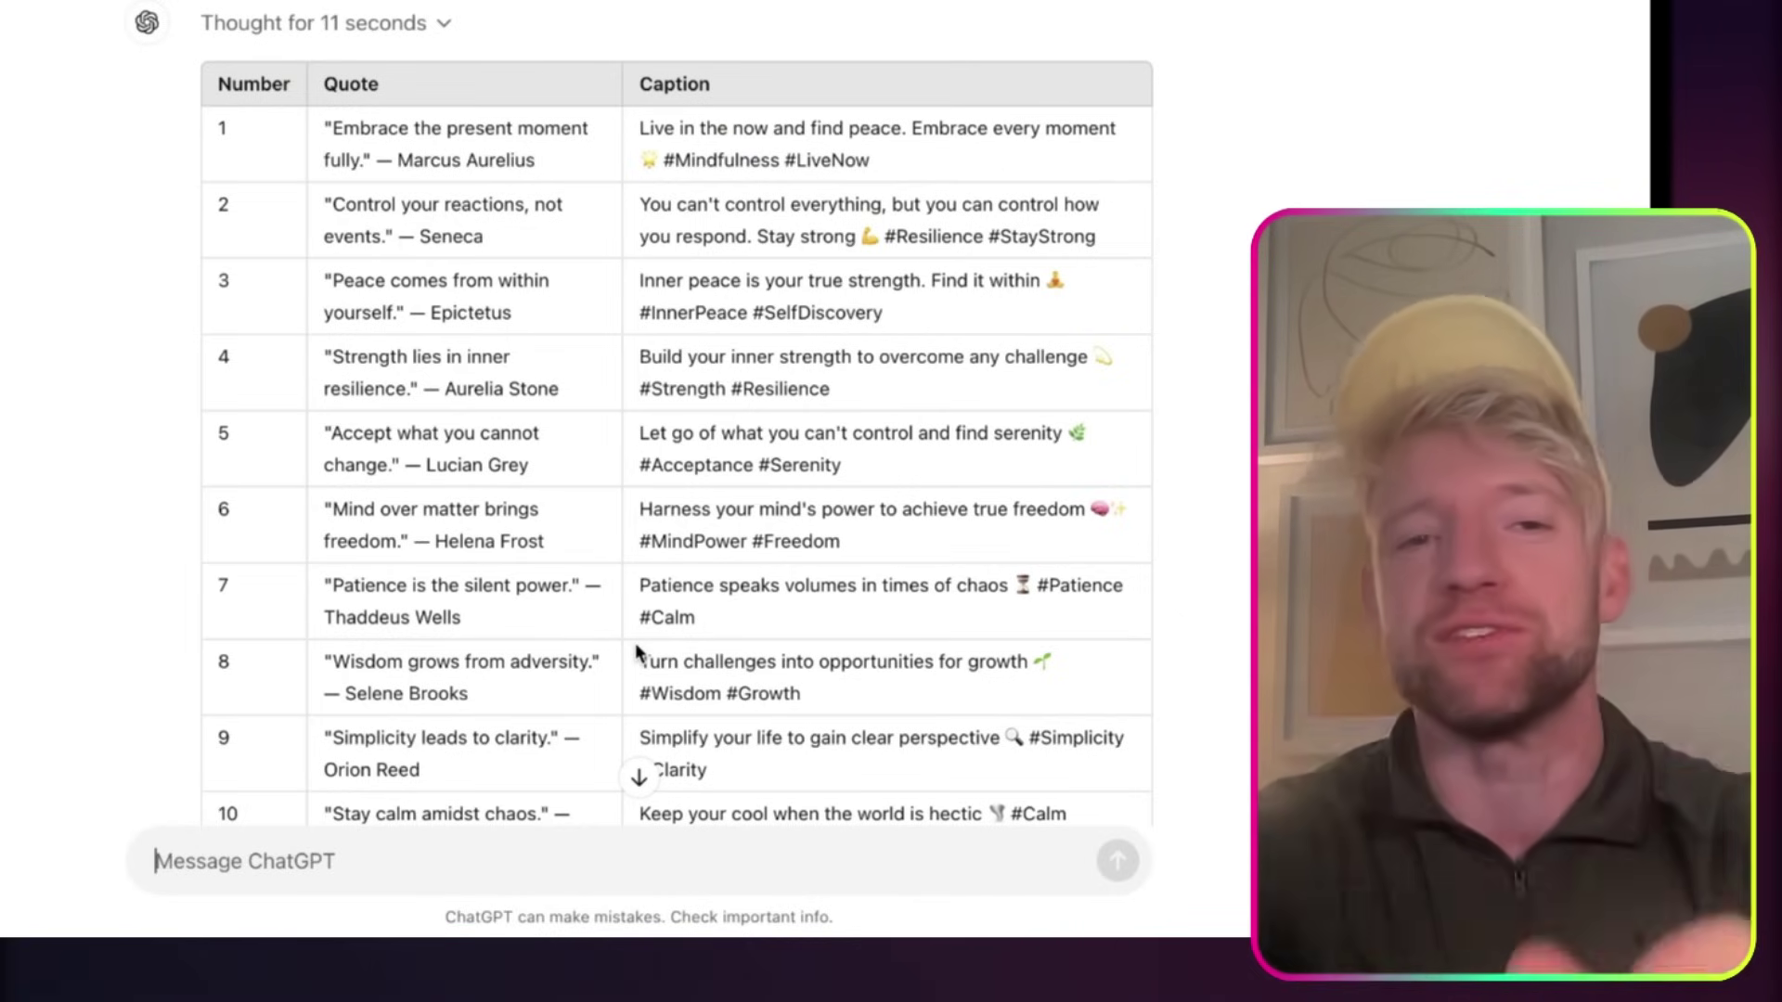
scroll(737, 637, "down", 20)
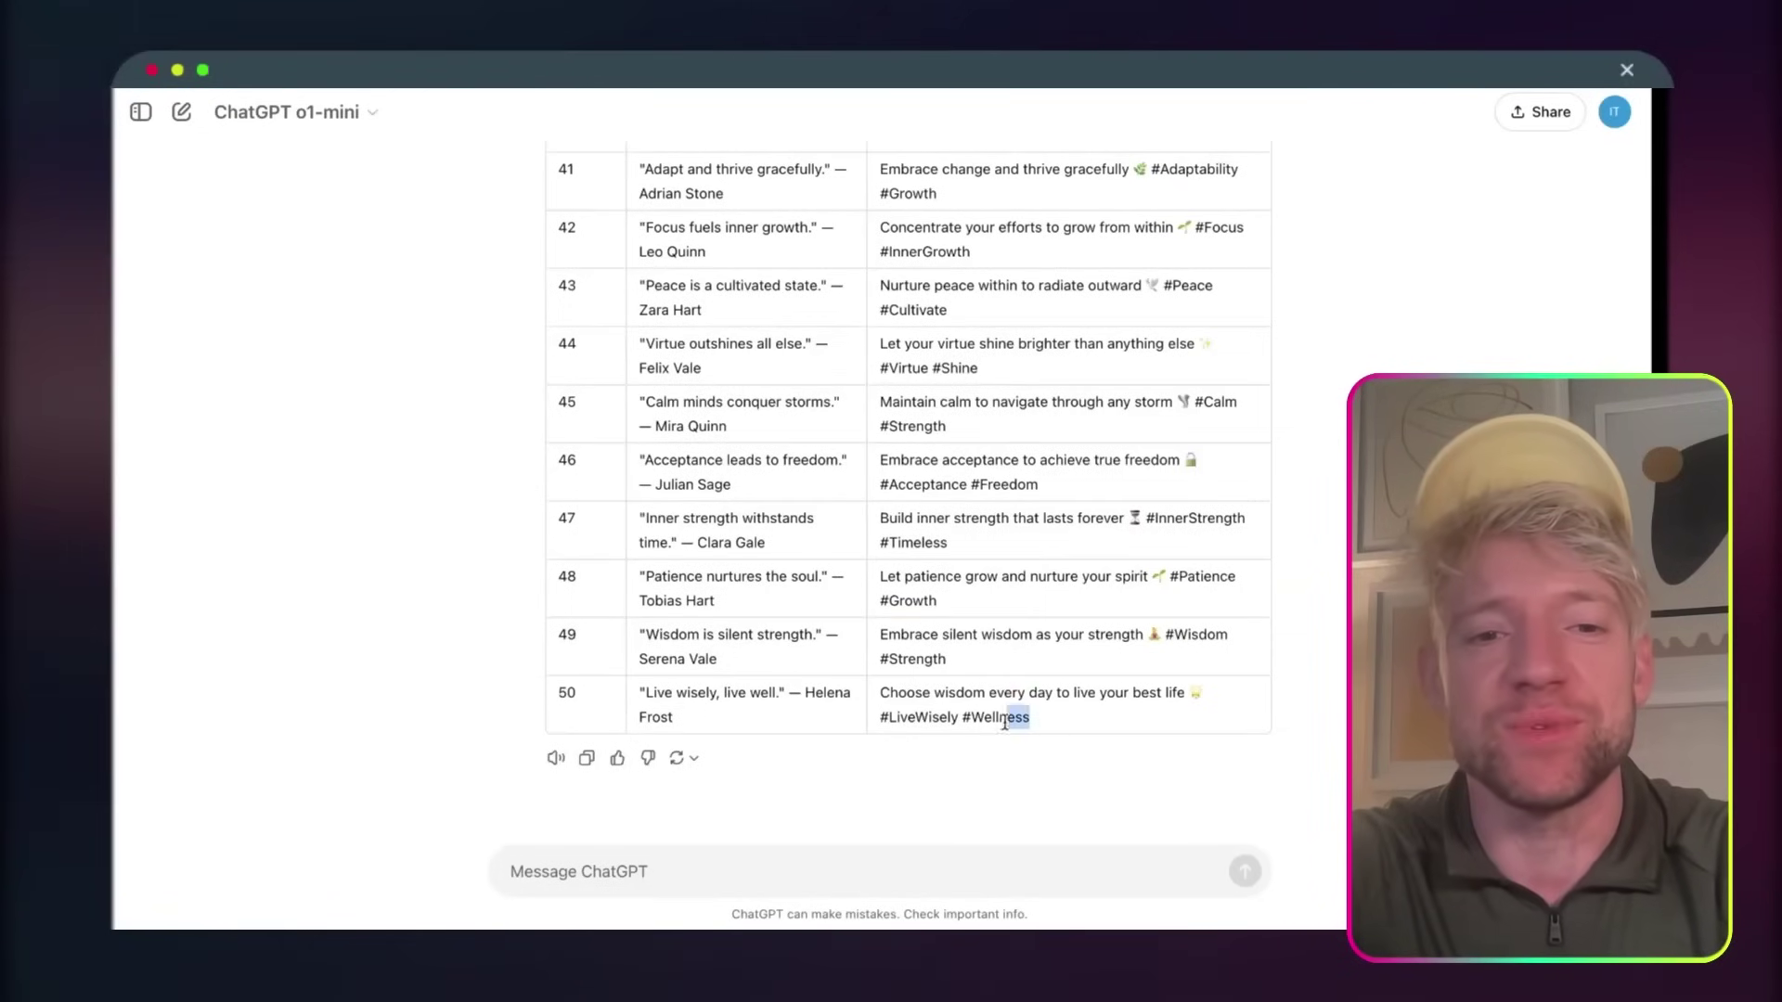
left_click_drag(1004, 721, 556, 551)
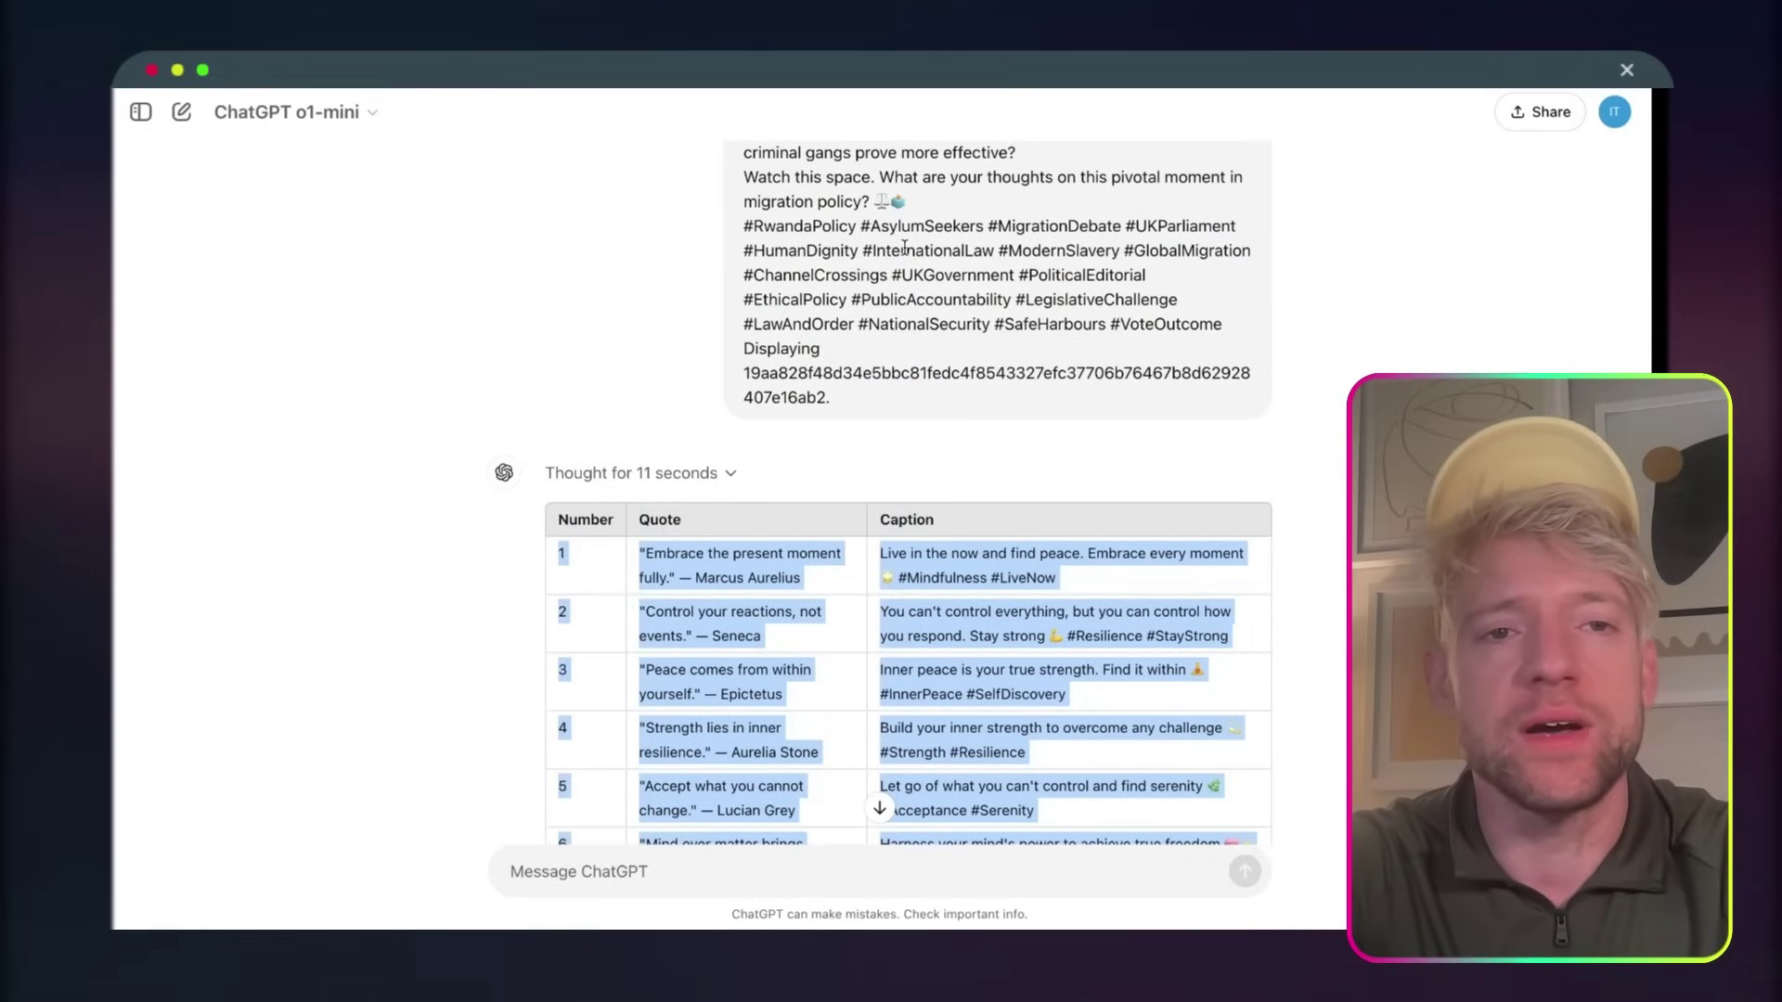
- Open Airtable in a new browser tab and create a new base from scratch
key("ctrl+t")
type("a")
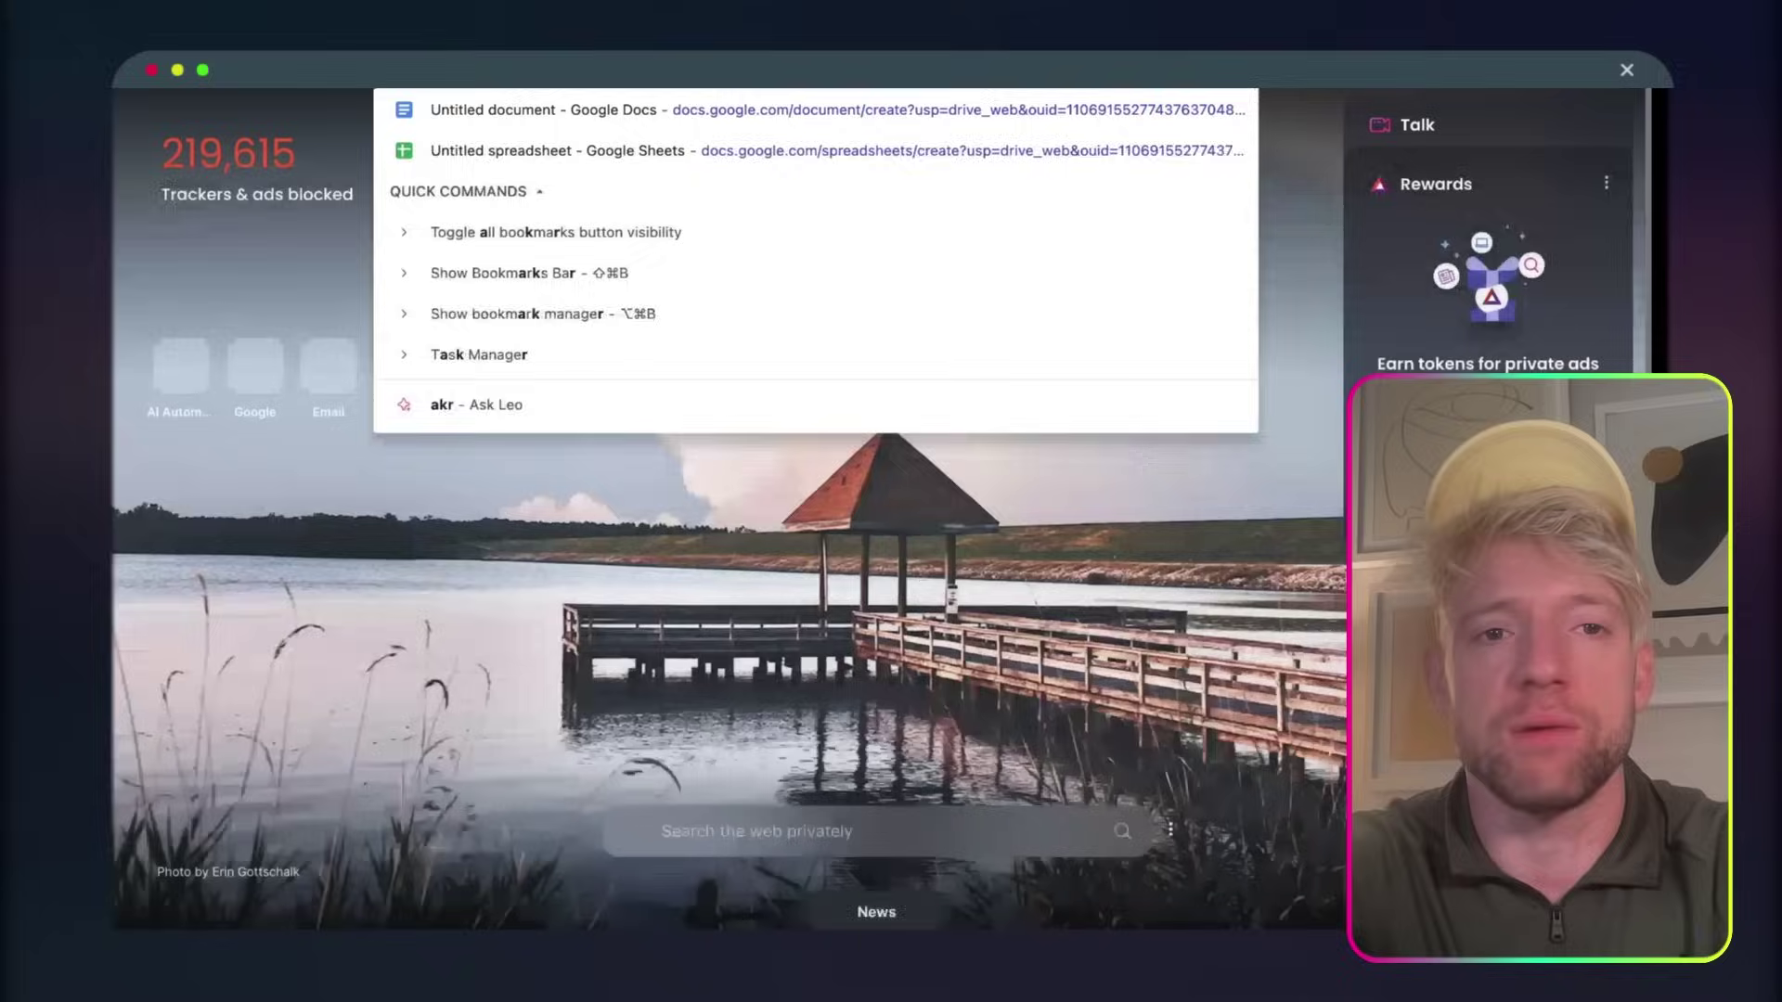
type("i")
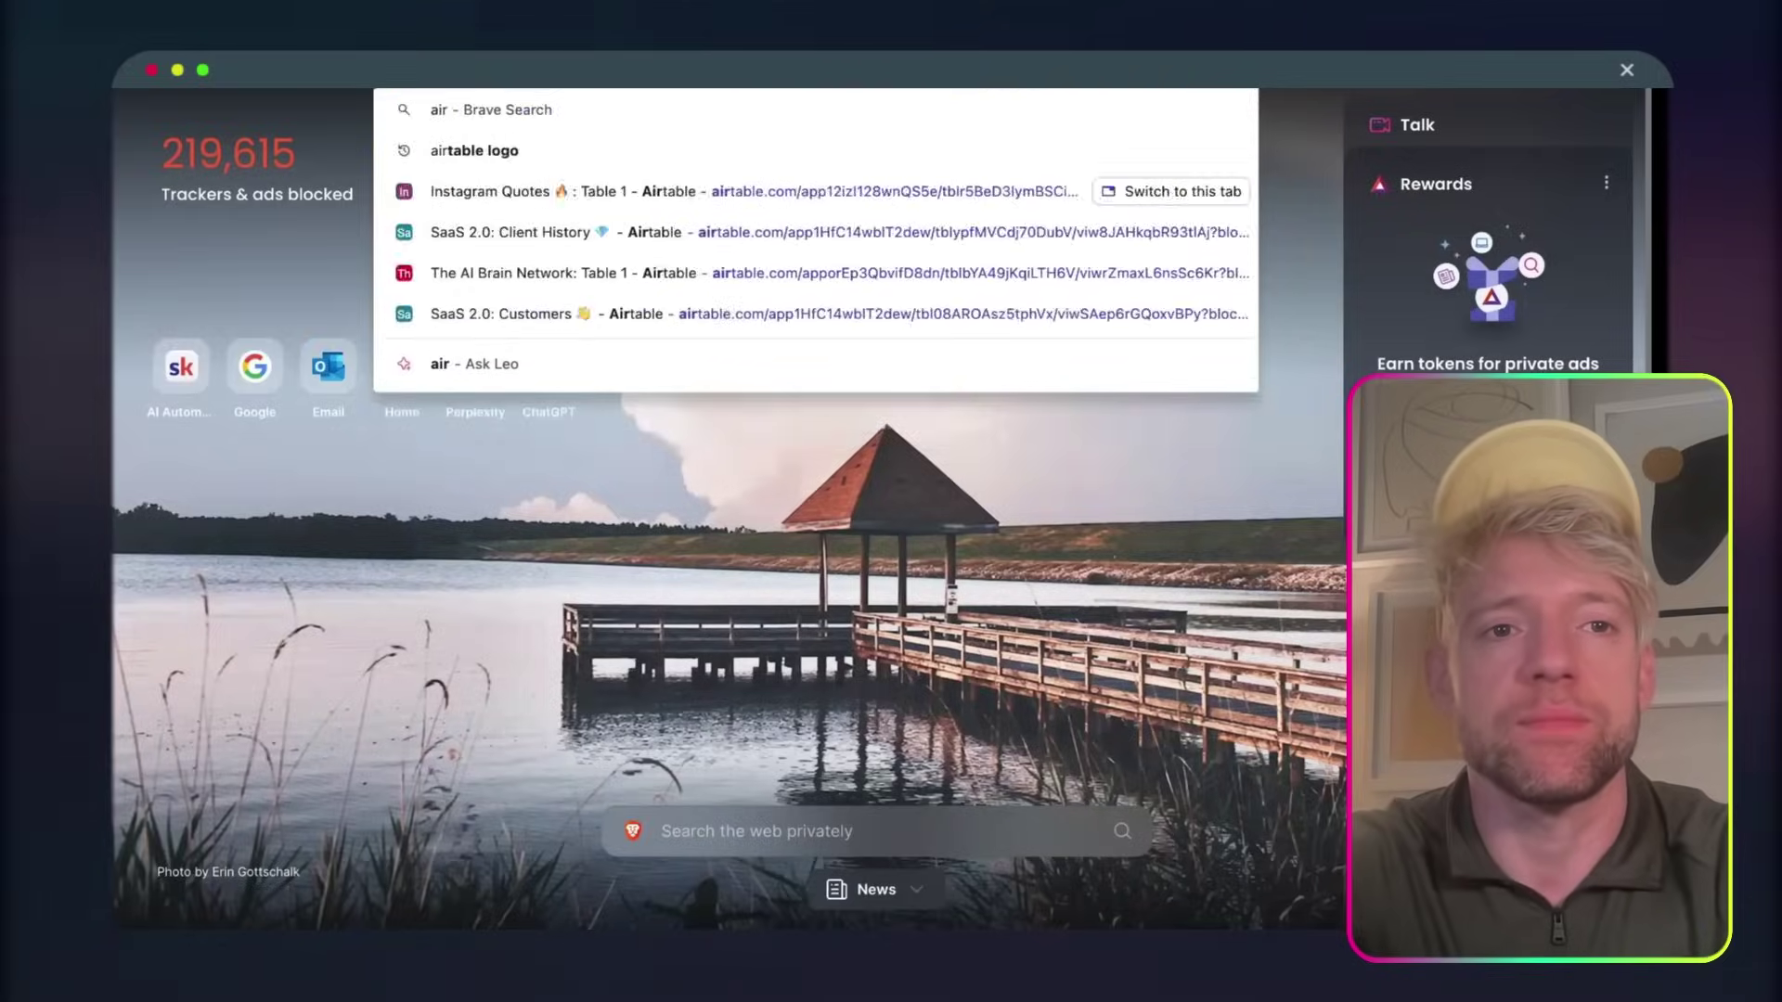
key("Return")
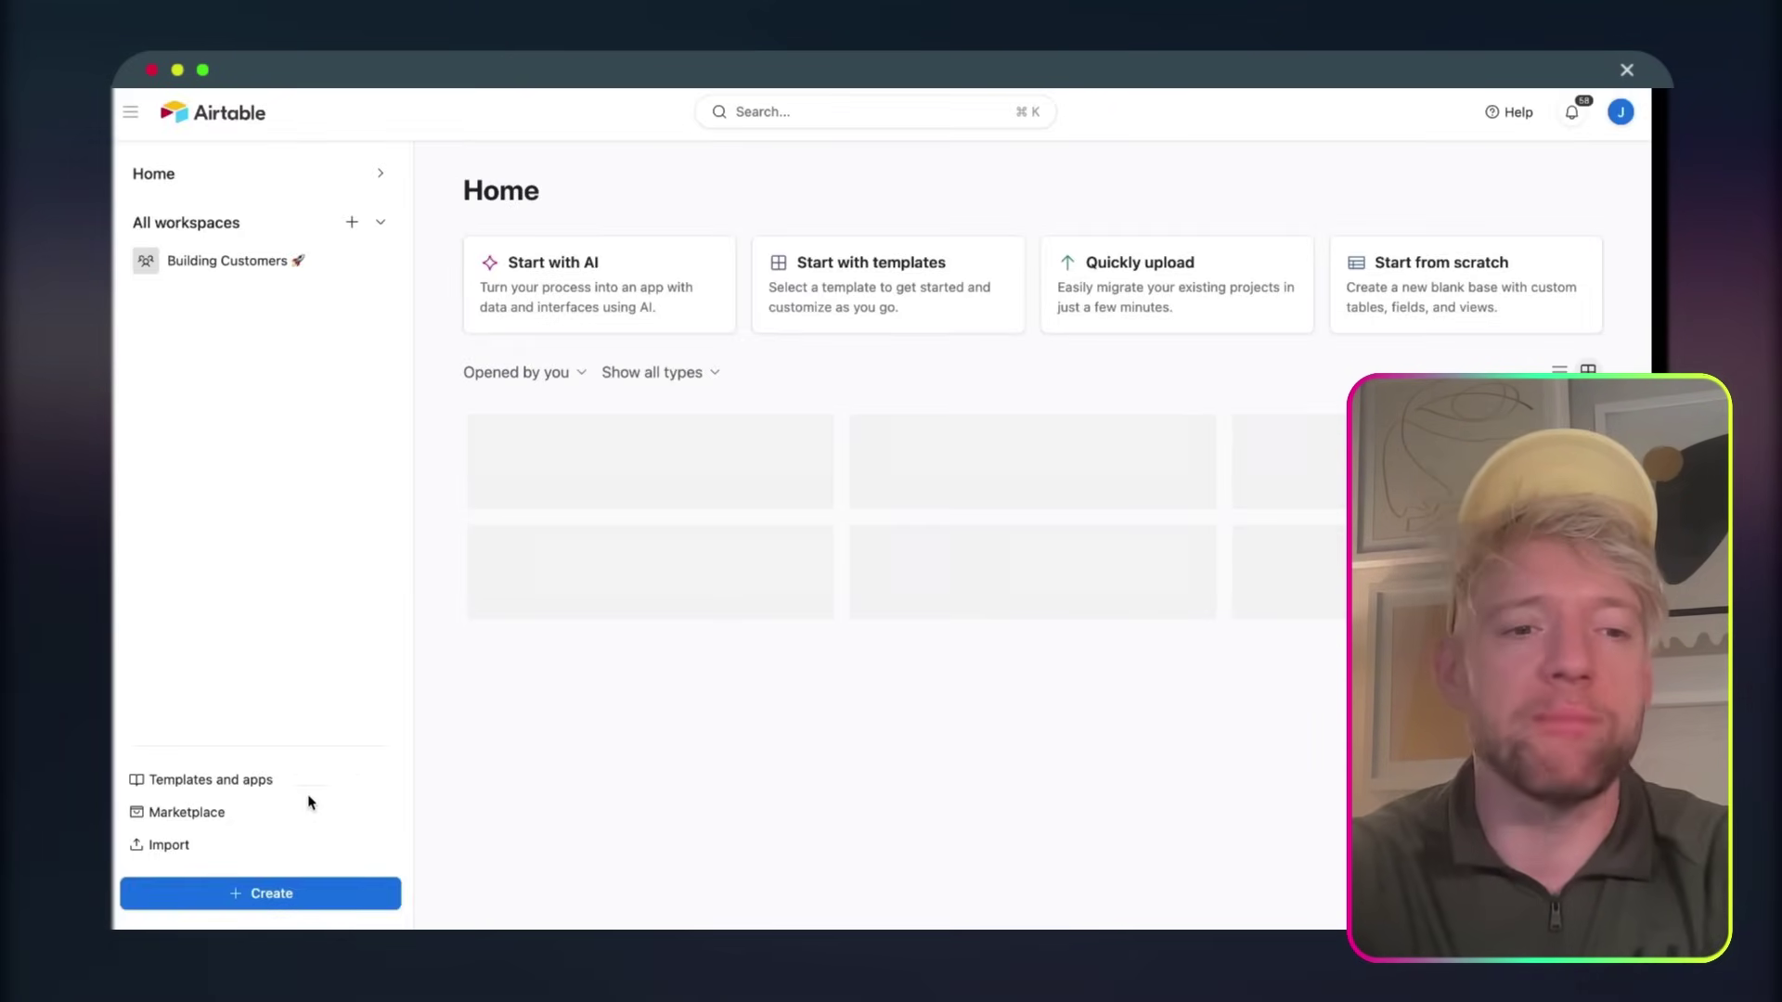
left_click(283, 893)
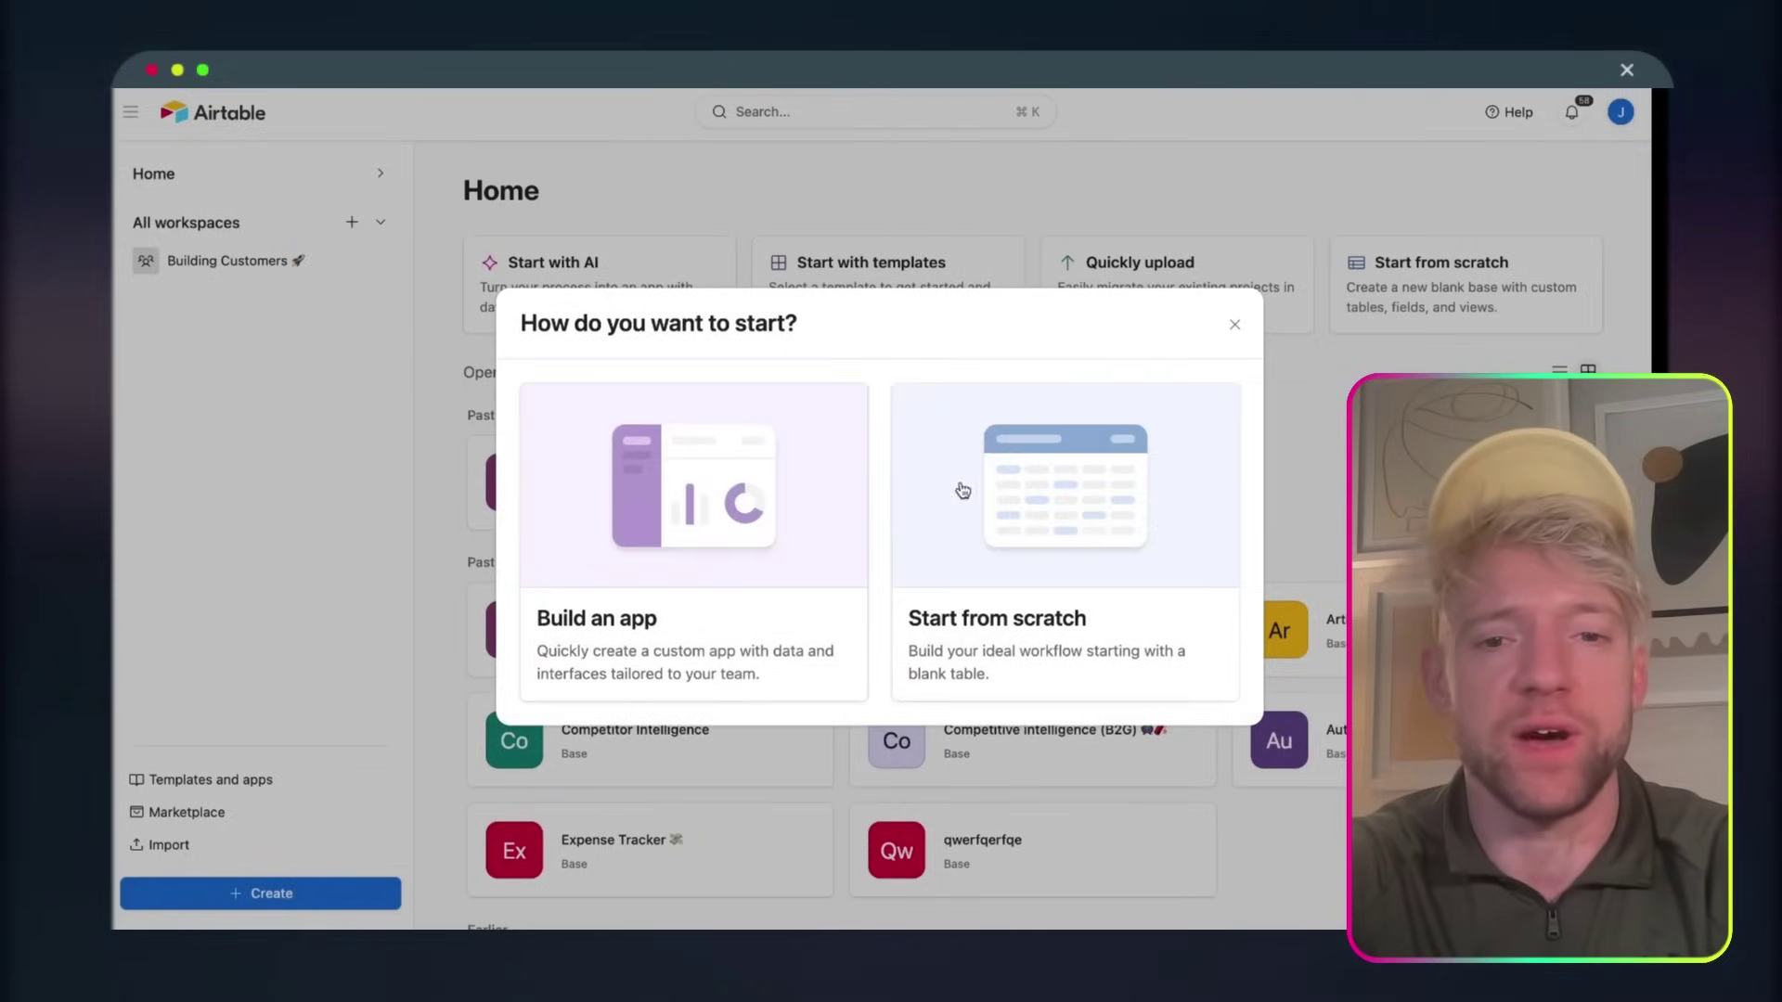
left_click(963, 490)
- Name the base "Stoic build together 🗿" and give it a dark grey colour
left_click(198, 111)
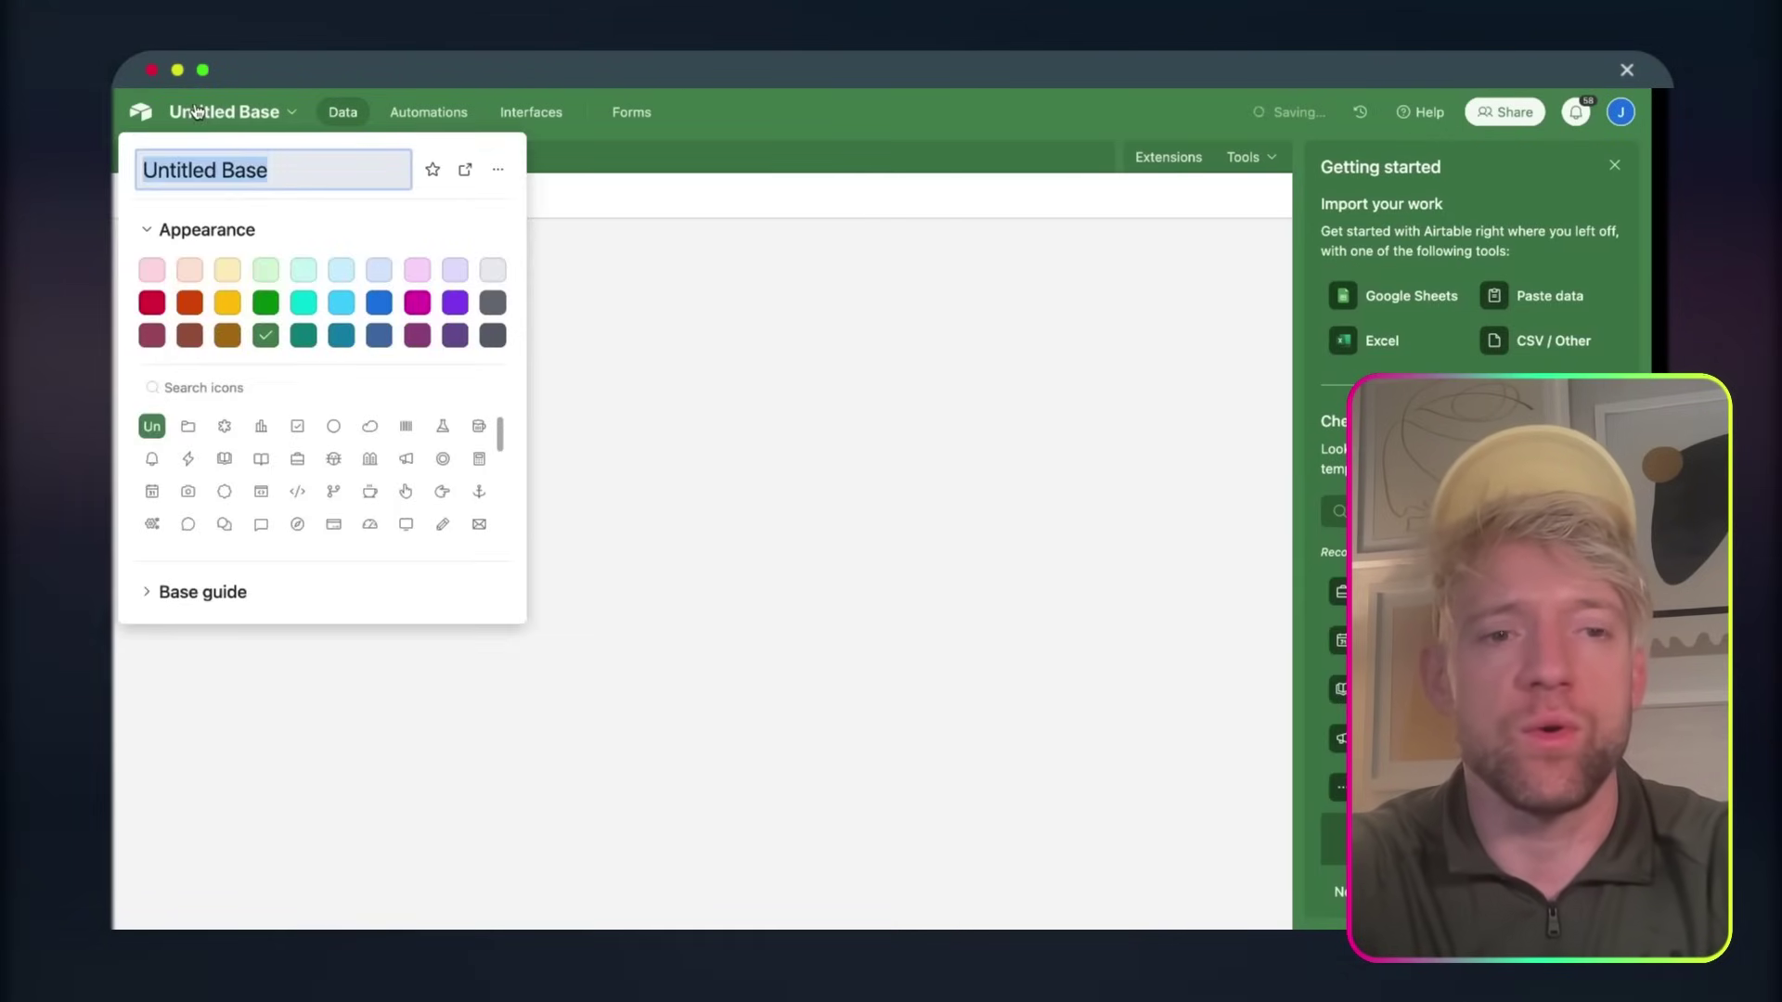
type("I")
type("St")
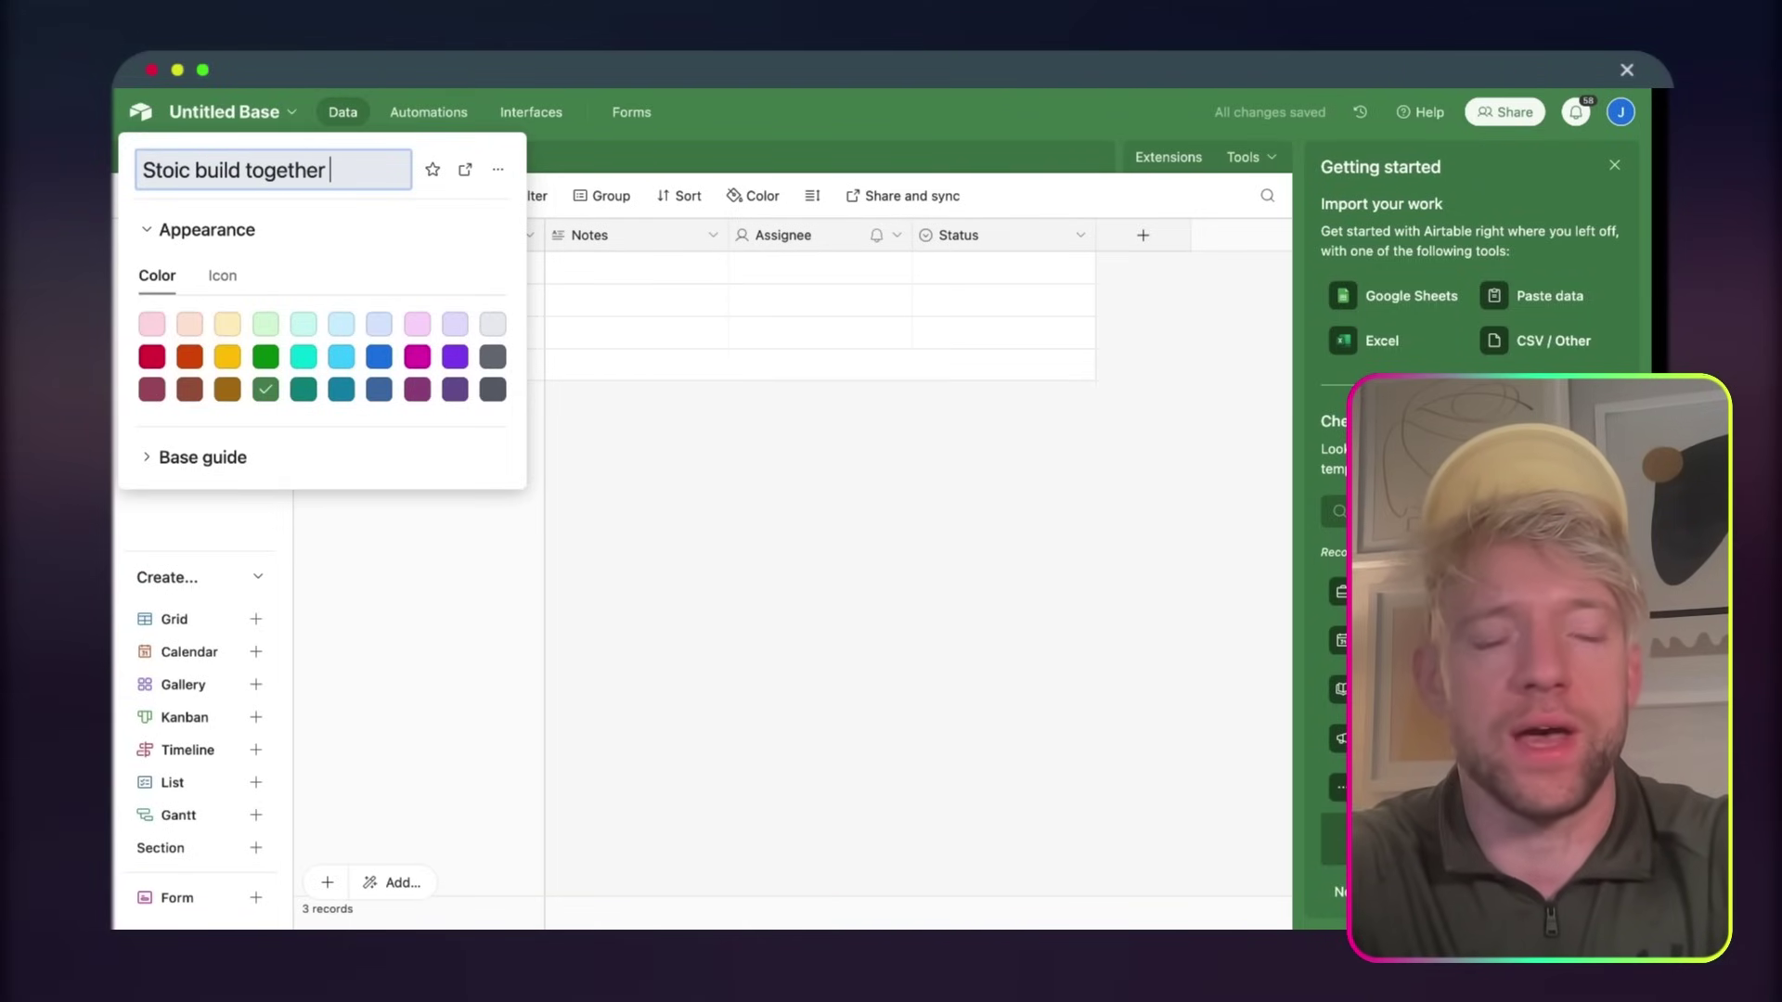
type("oic build together")
key("super+space")
key("ctrl+super+space")
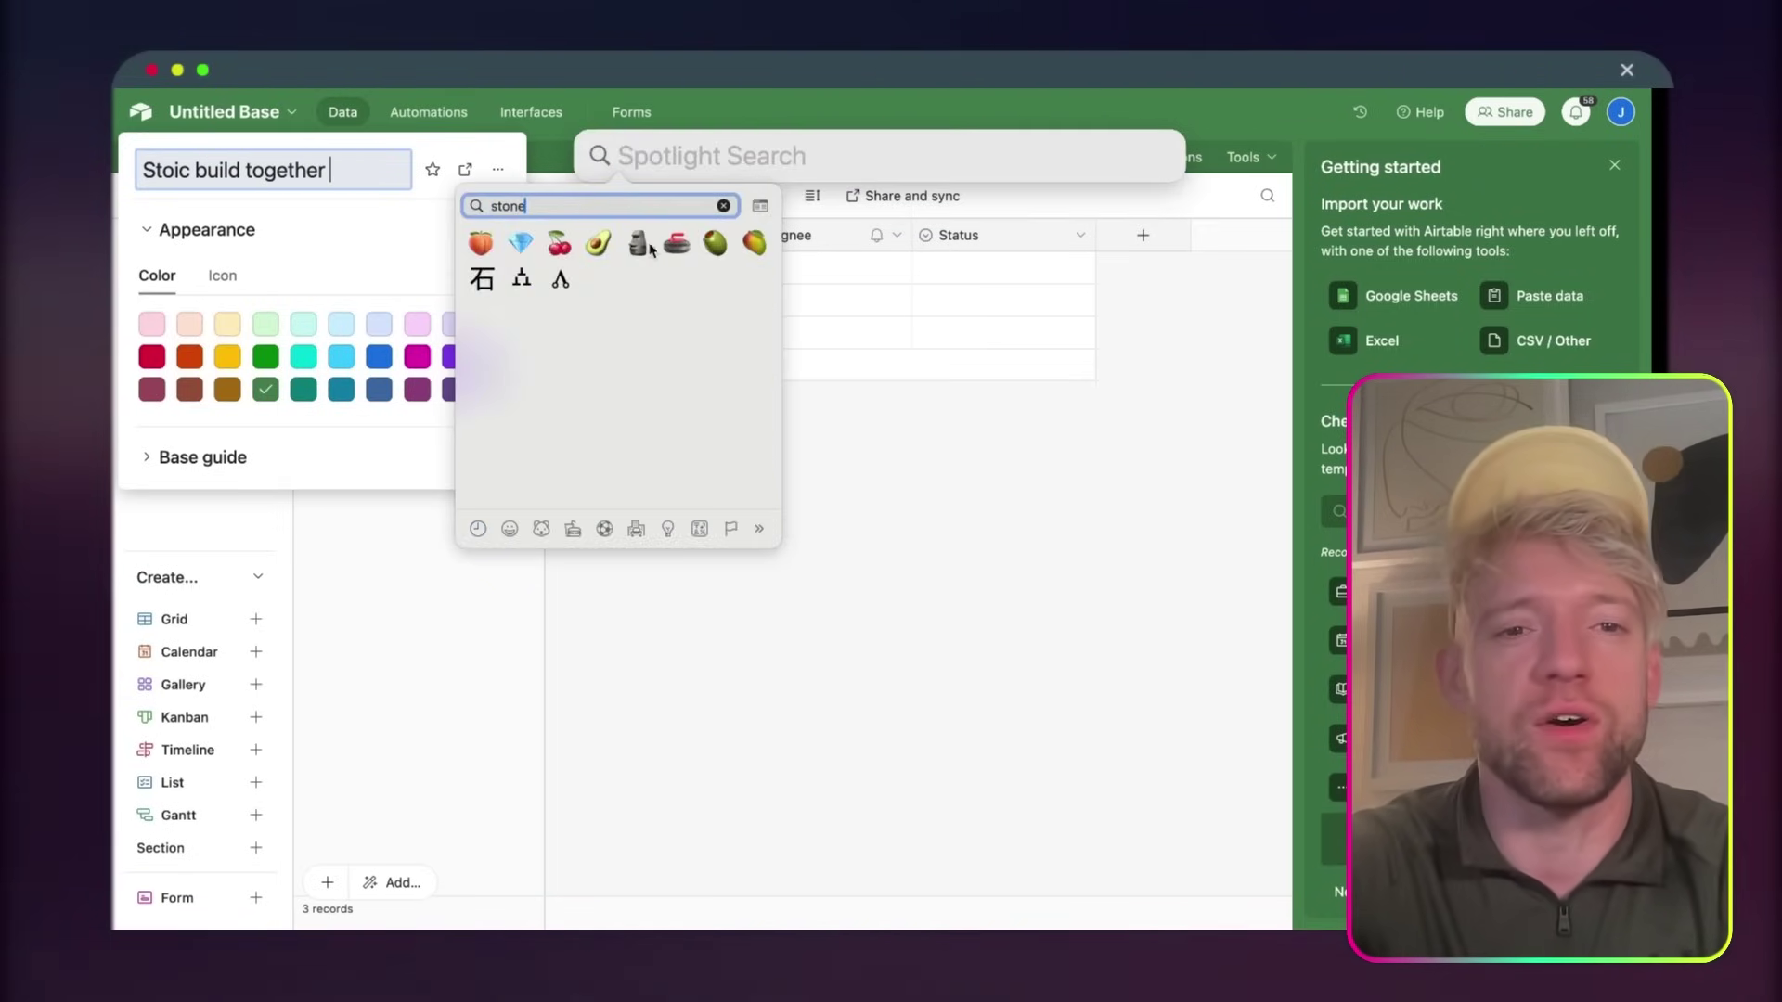
key("Escape")
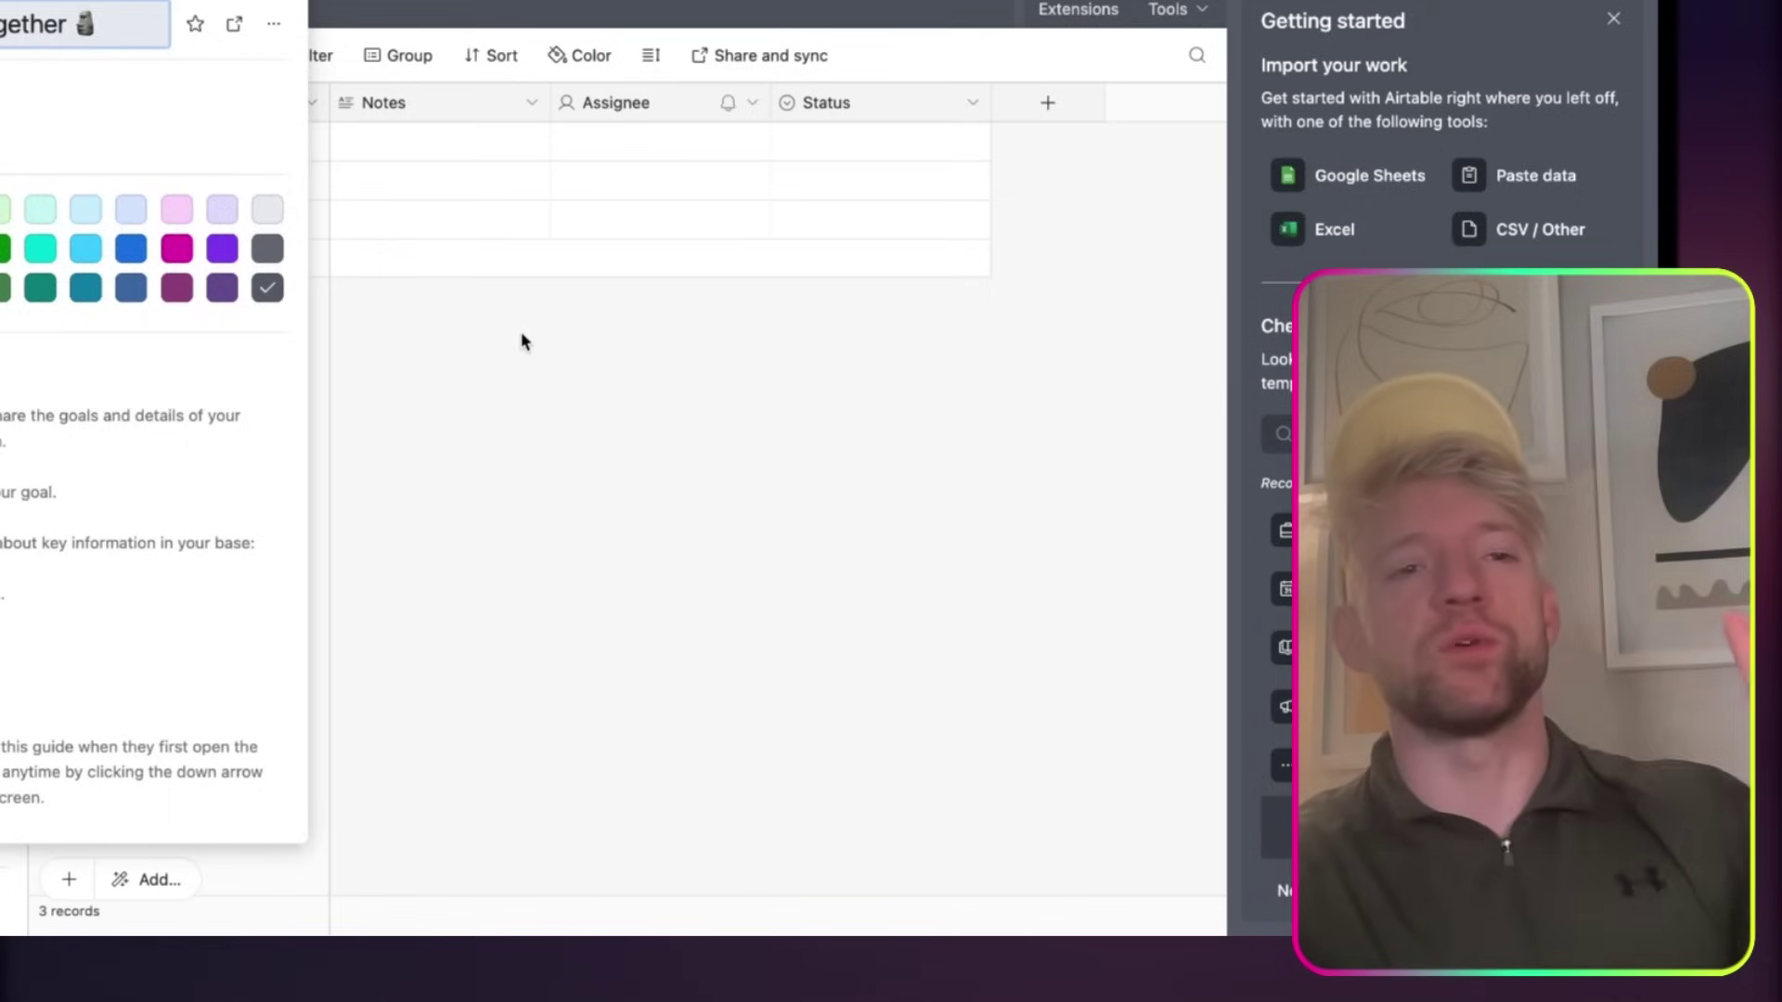
left_click(703, 432)
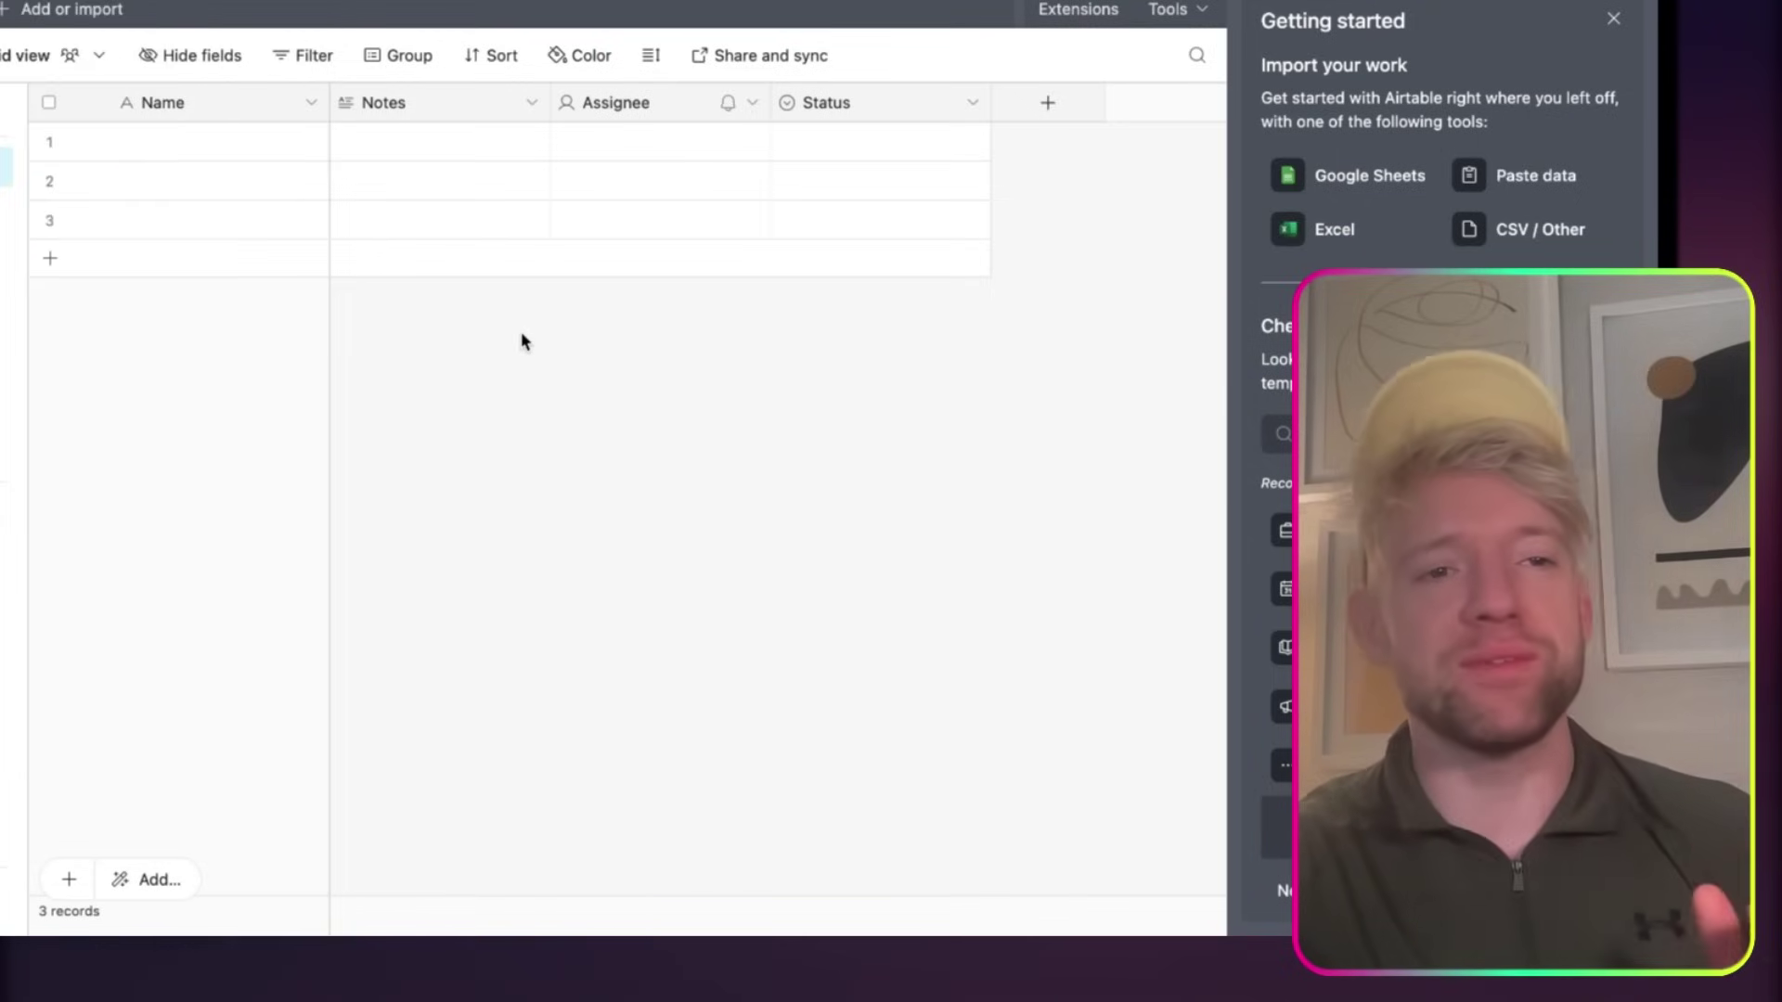
- Paste the copied quotes table into the grid from the first Name cell, expanding the table to fit all records
left_click(145, 135)
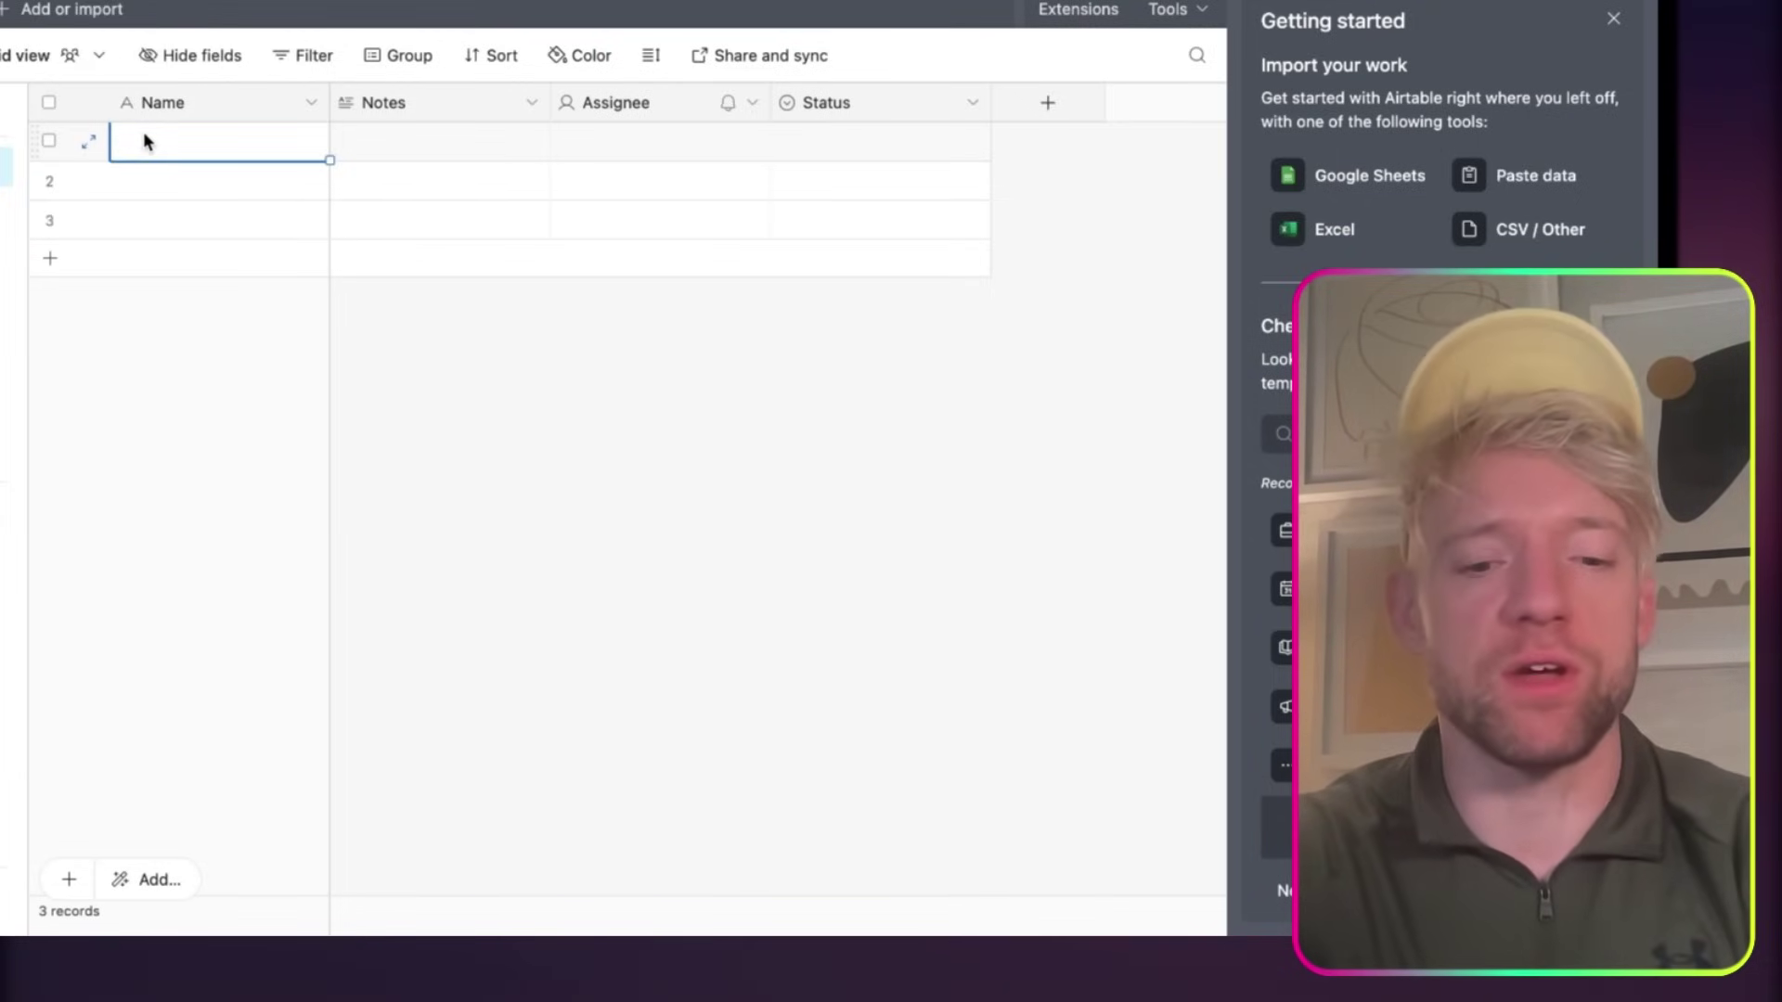
key("super+v")
left_click(968, 523)
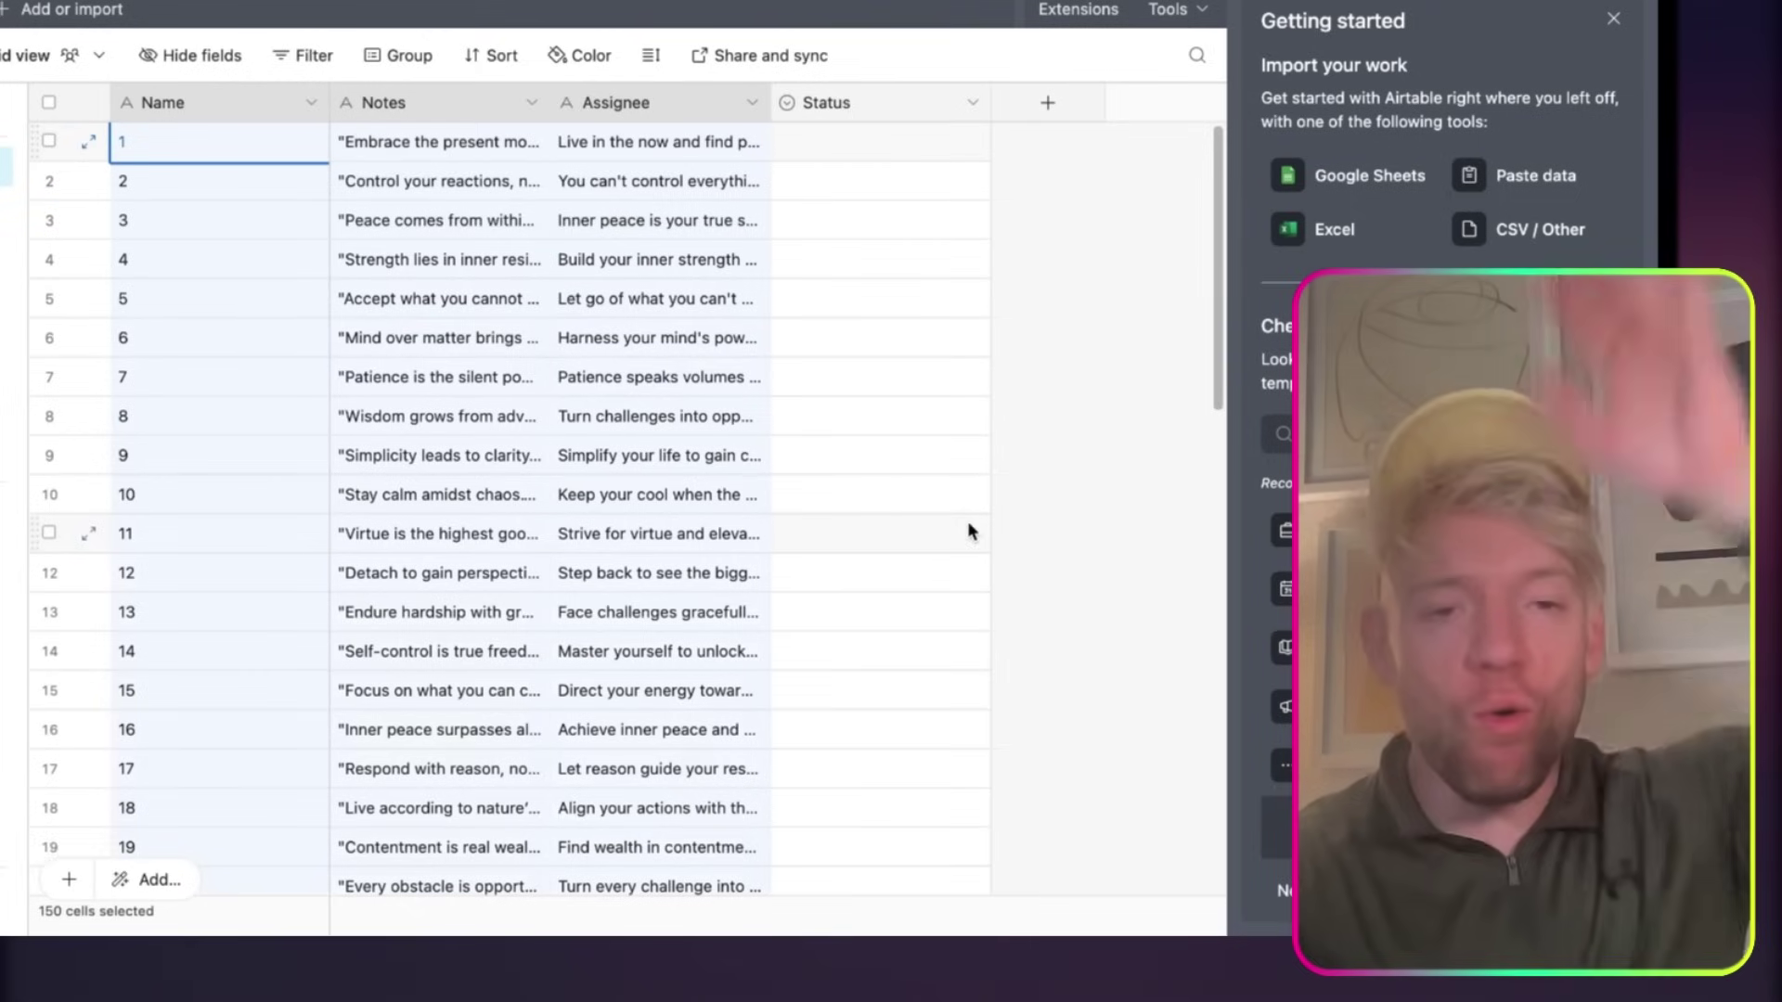
- Rename the Name field to "Number"
double_click(228, 99)
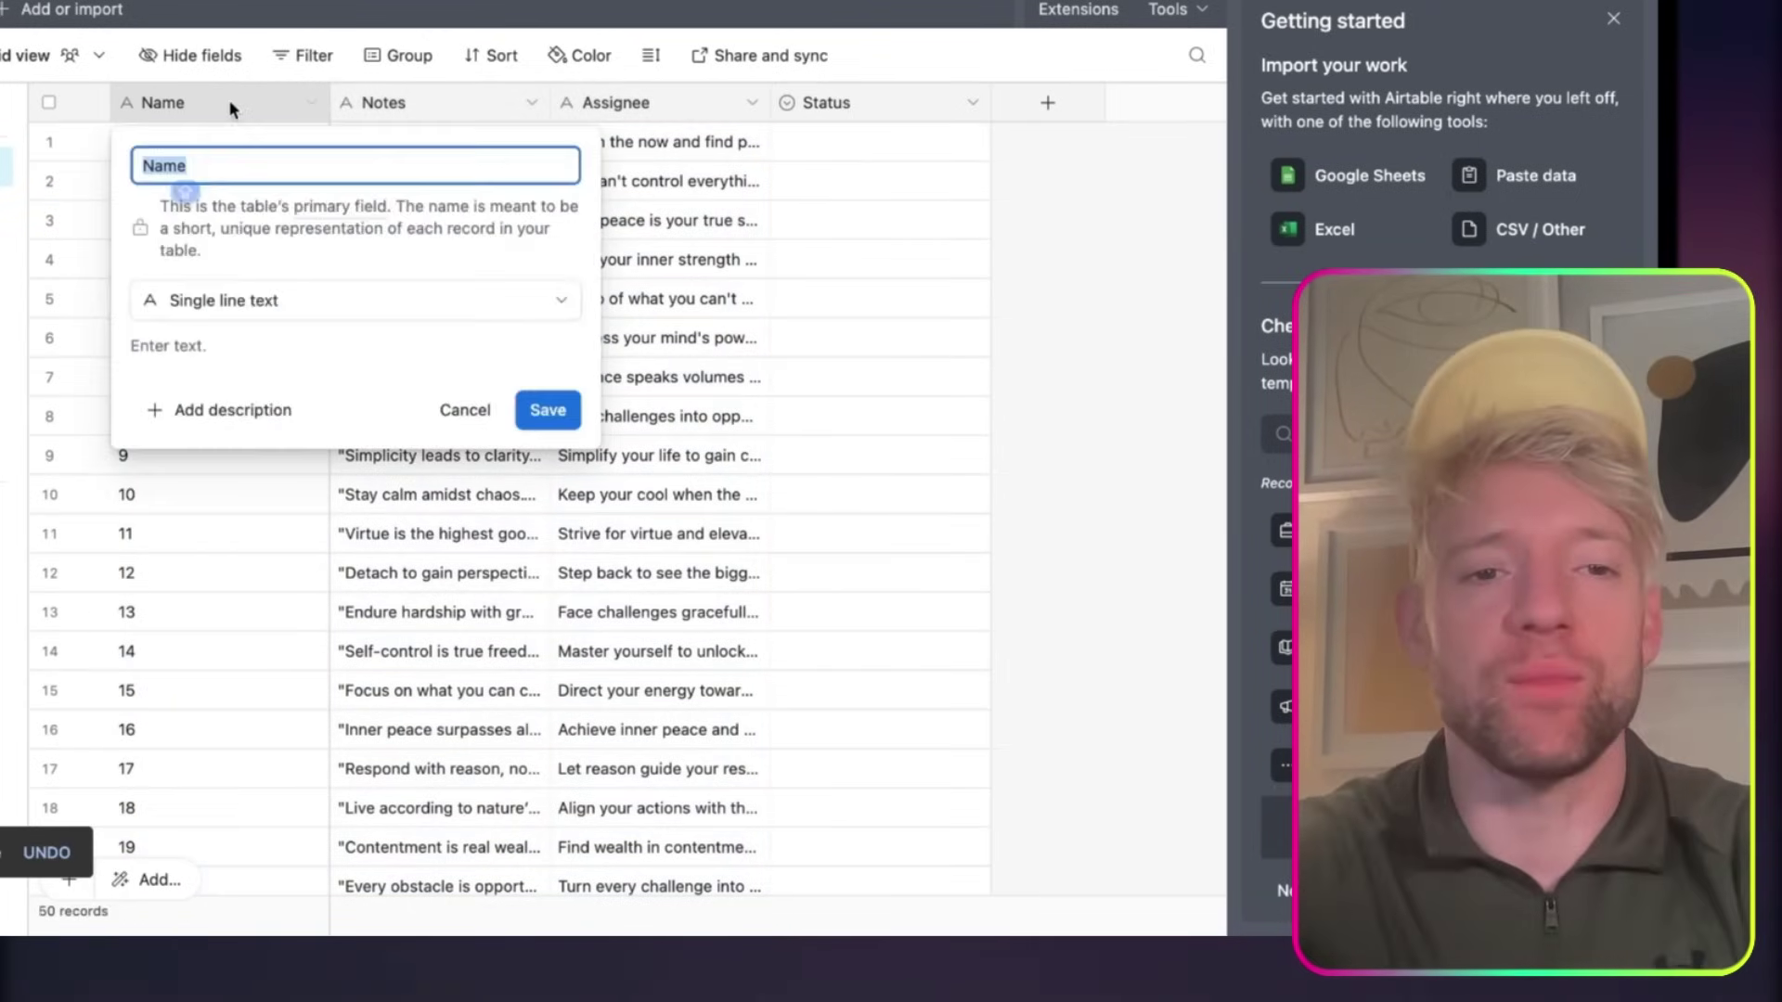
type("Number")
left_click(545, 411)
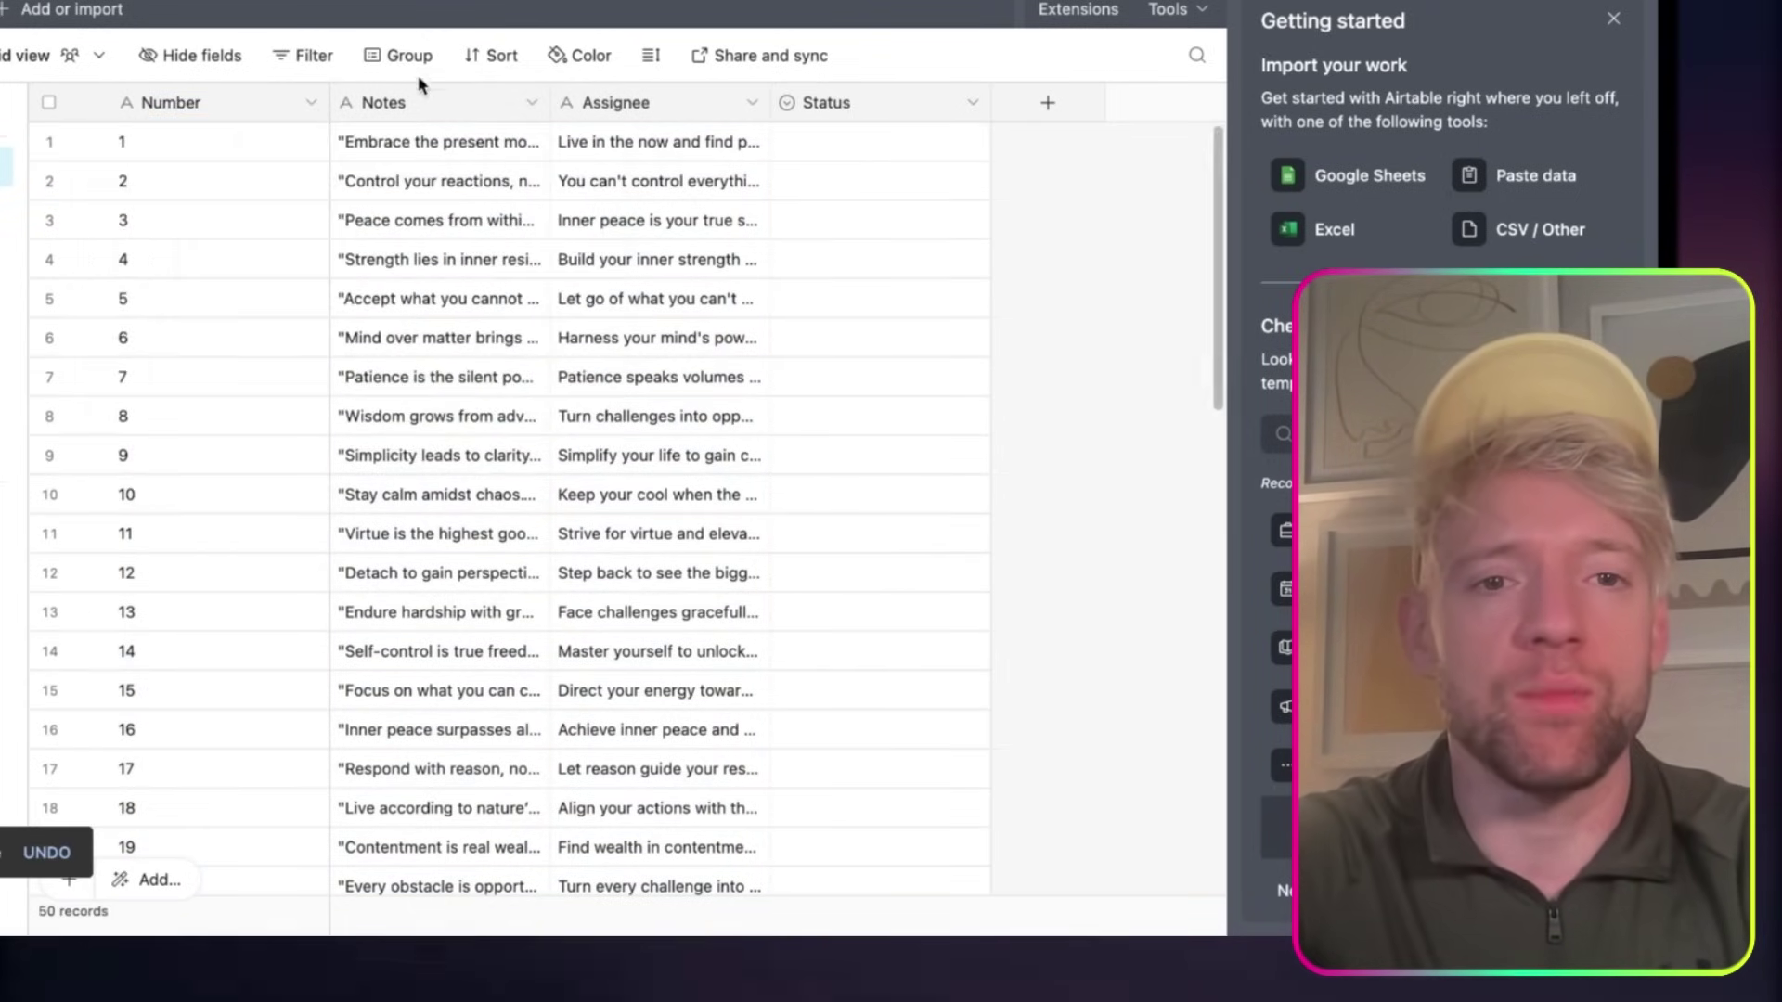
- Rename the Notes field to "Stoic Quote"
left_click(412, 106)
double_click(394, 102)
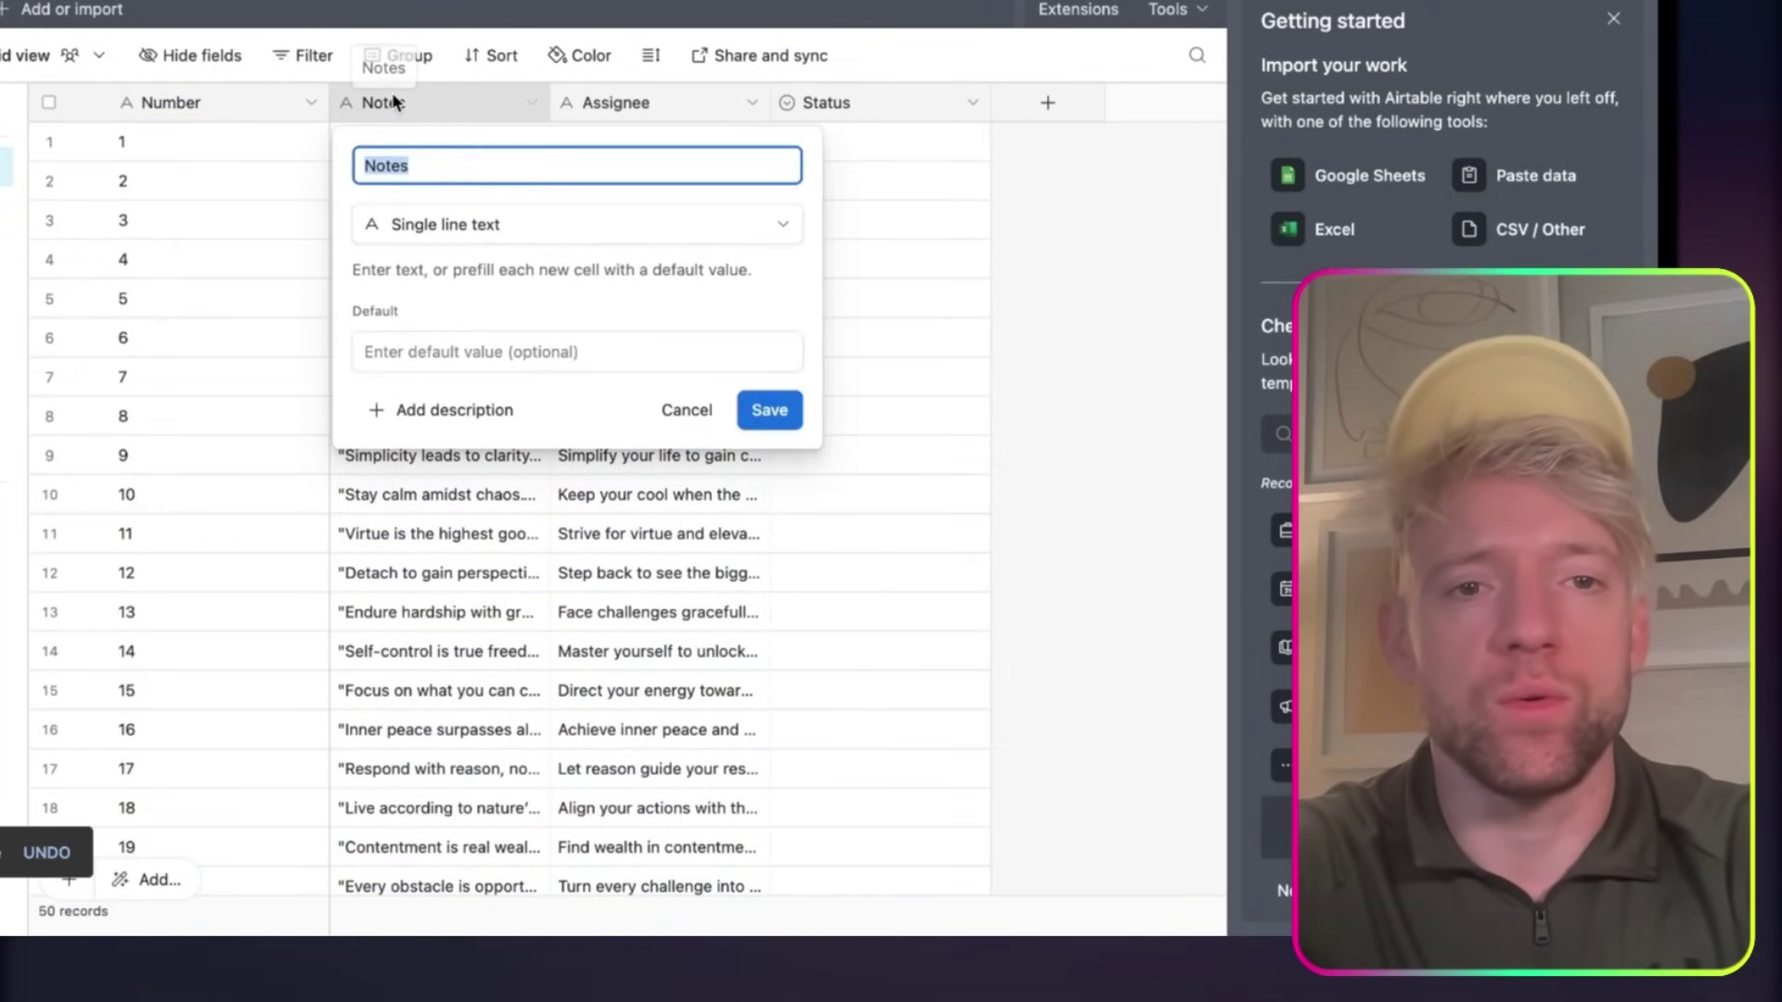
type("St")
key("BackSpace")
key("BackSpace")
type("Stoic Qu")
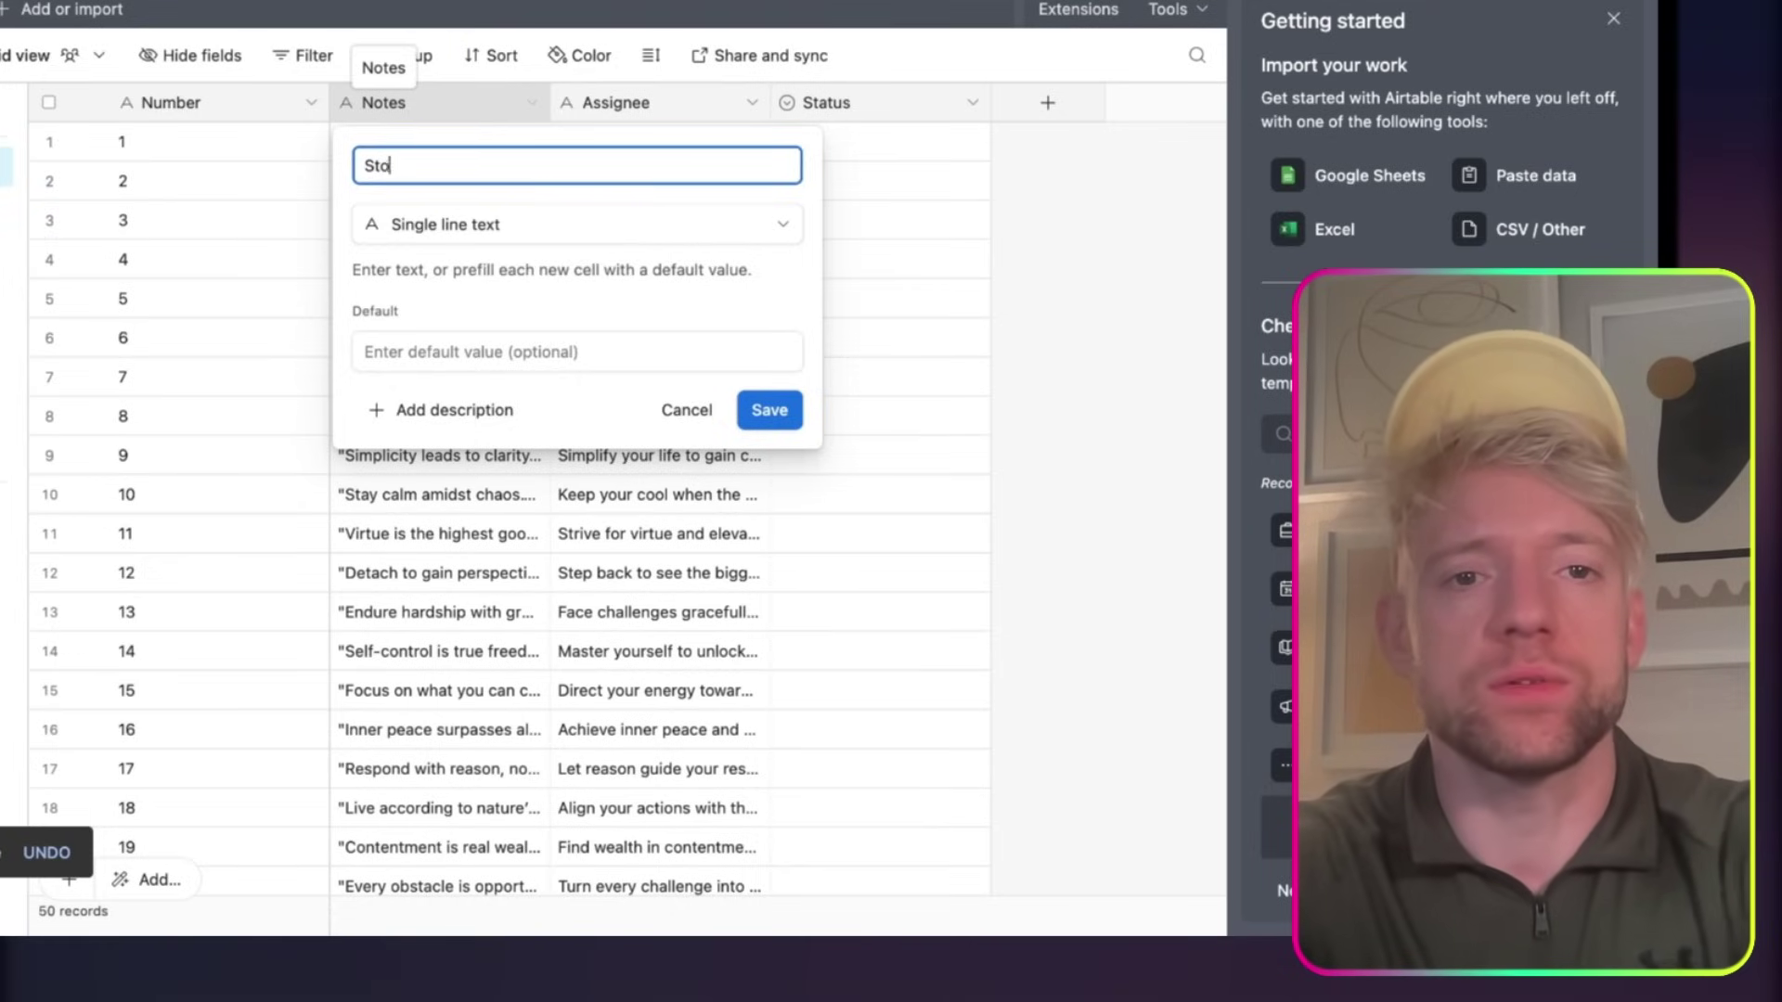
left_click(769, 411)
- Rename the Assignee field to "Instagram Caption" and narrow the Number column
left_click(631, 103)
double_click(640, 104)
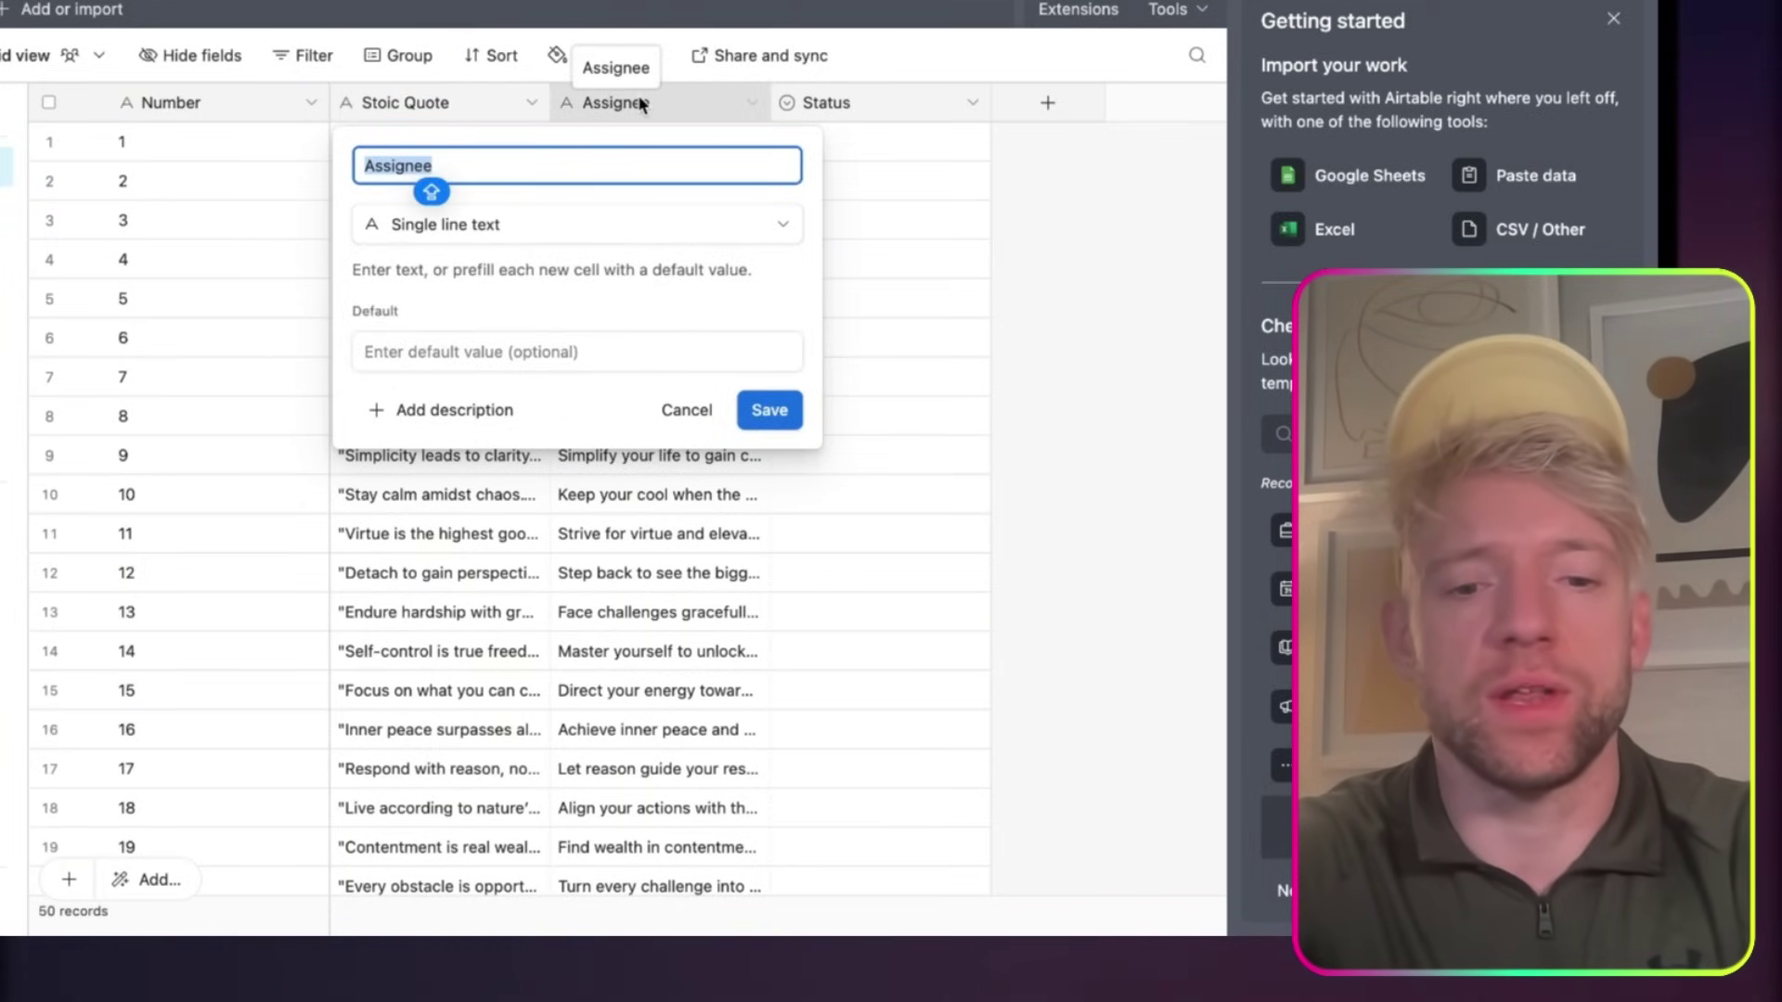
type("Instagfr")
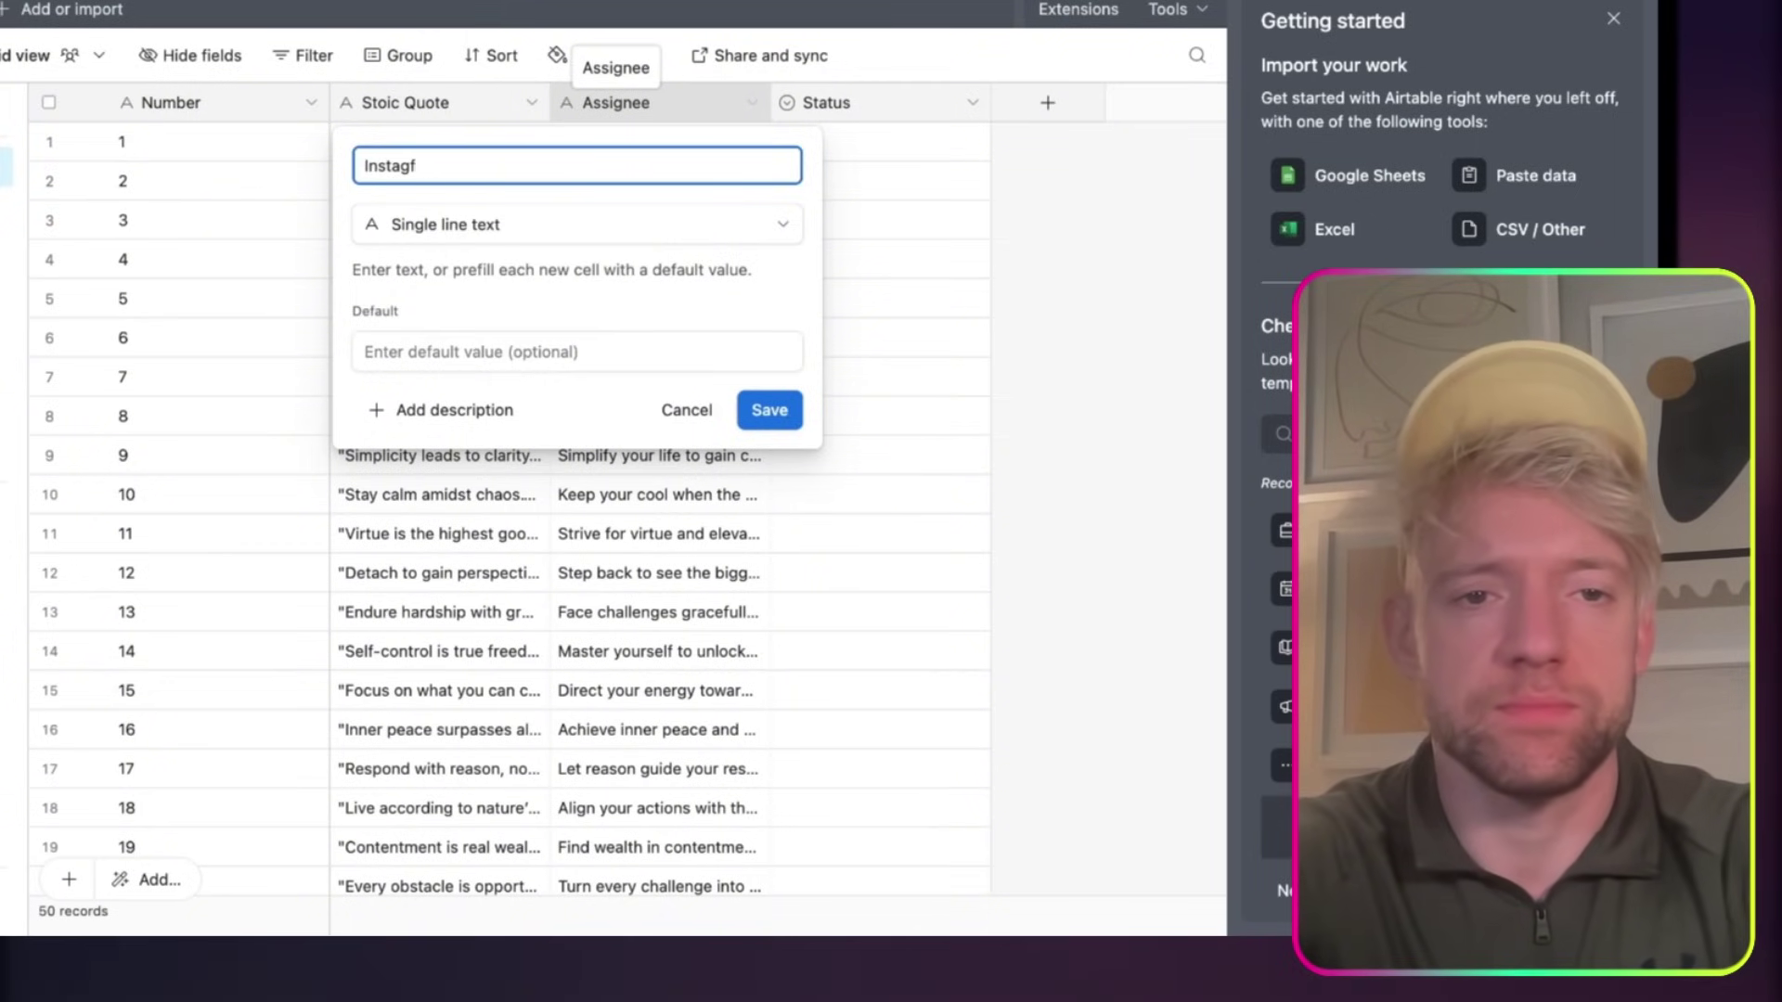
key("BackSpace")
type("ram Caption")
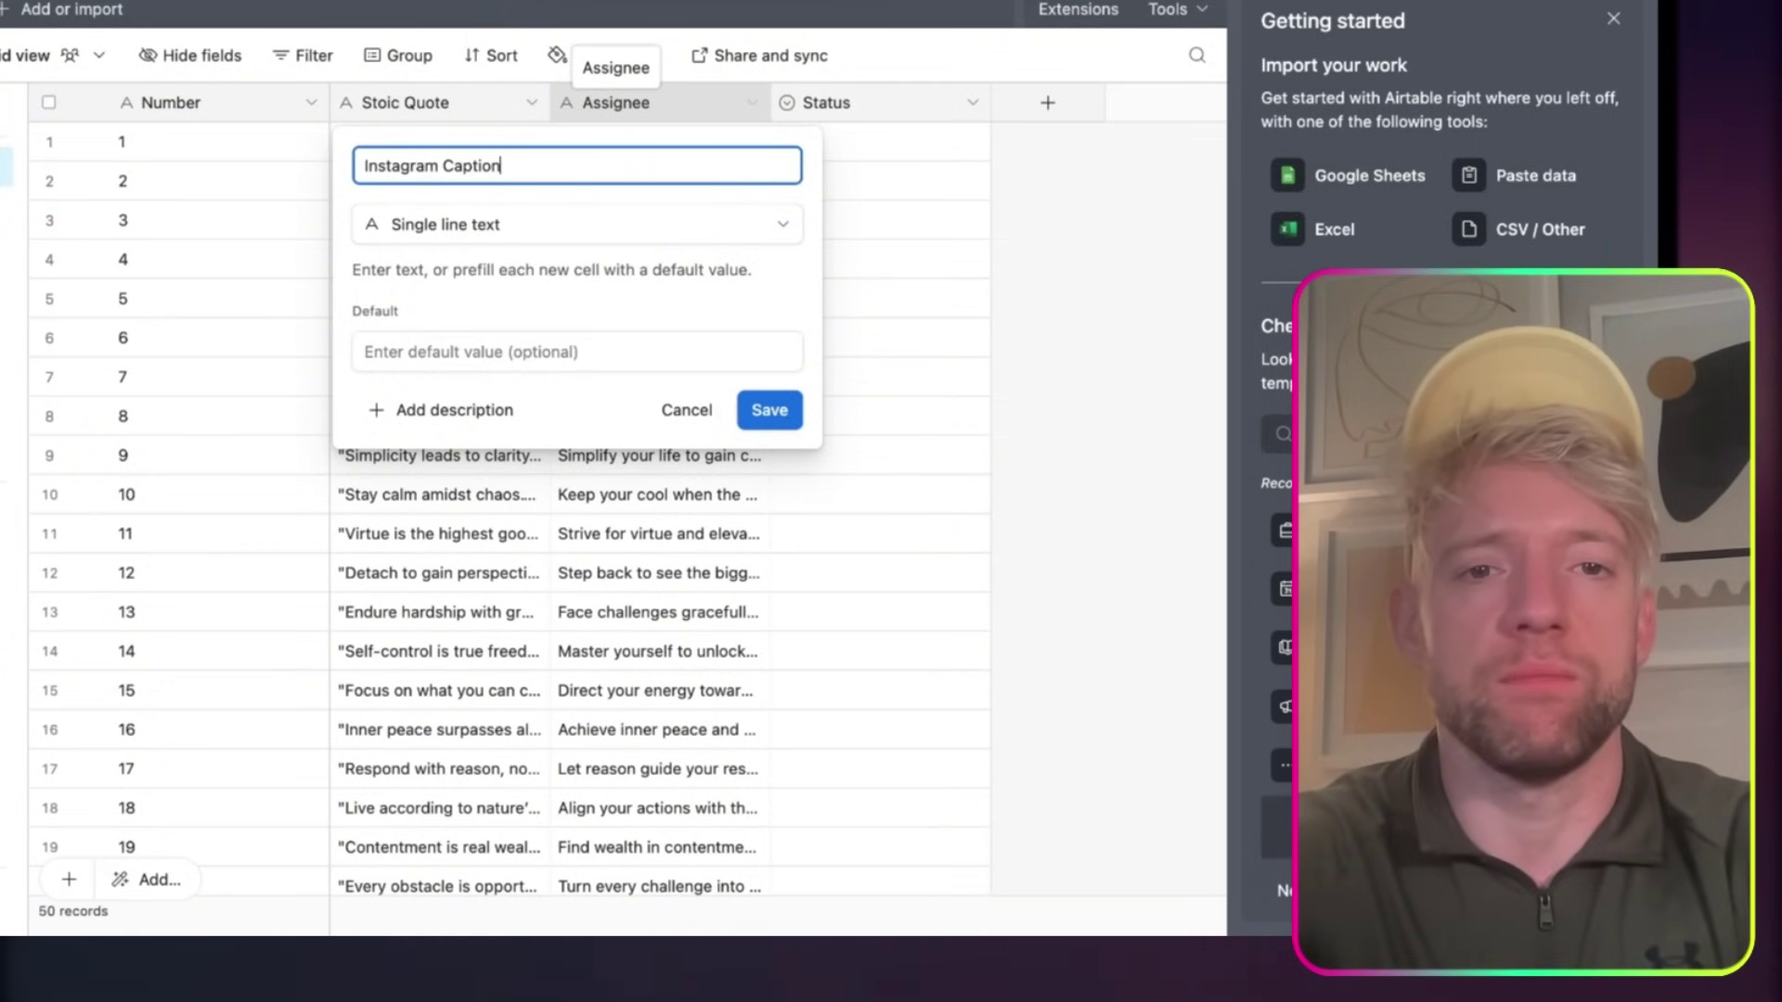
left_click(775, 410)
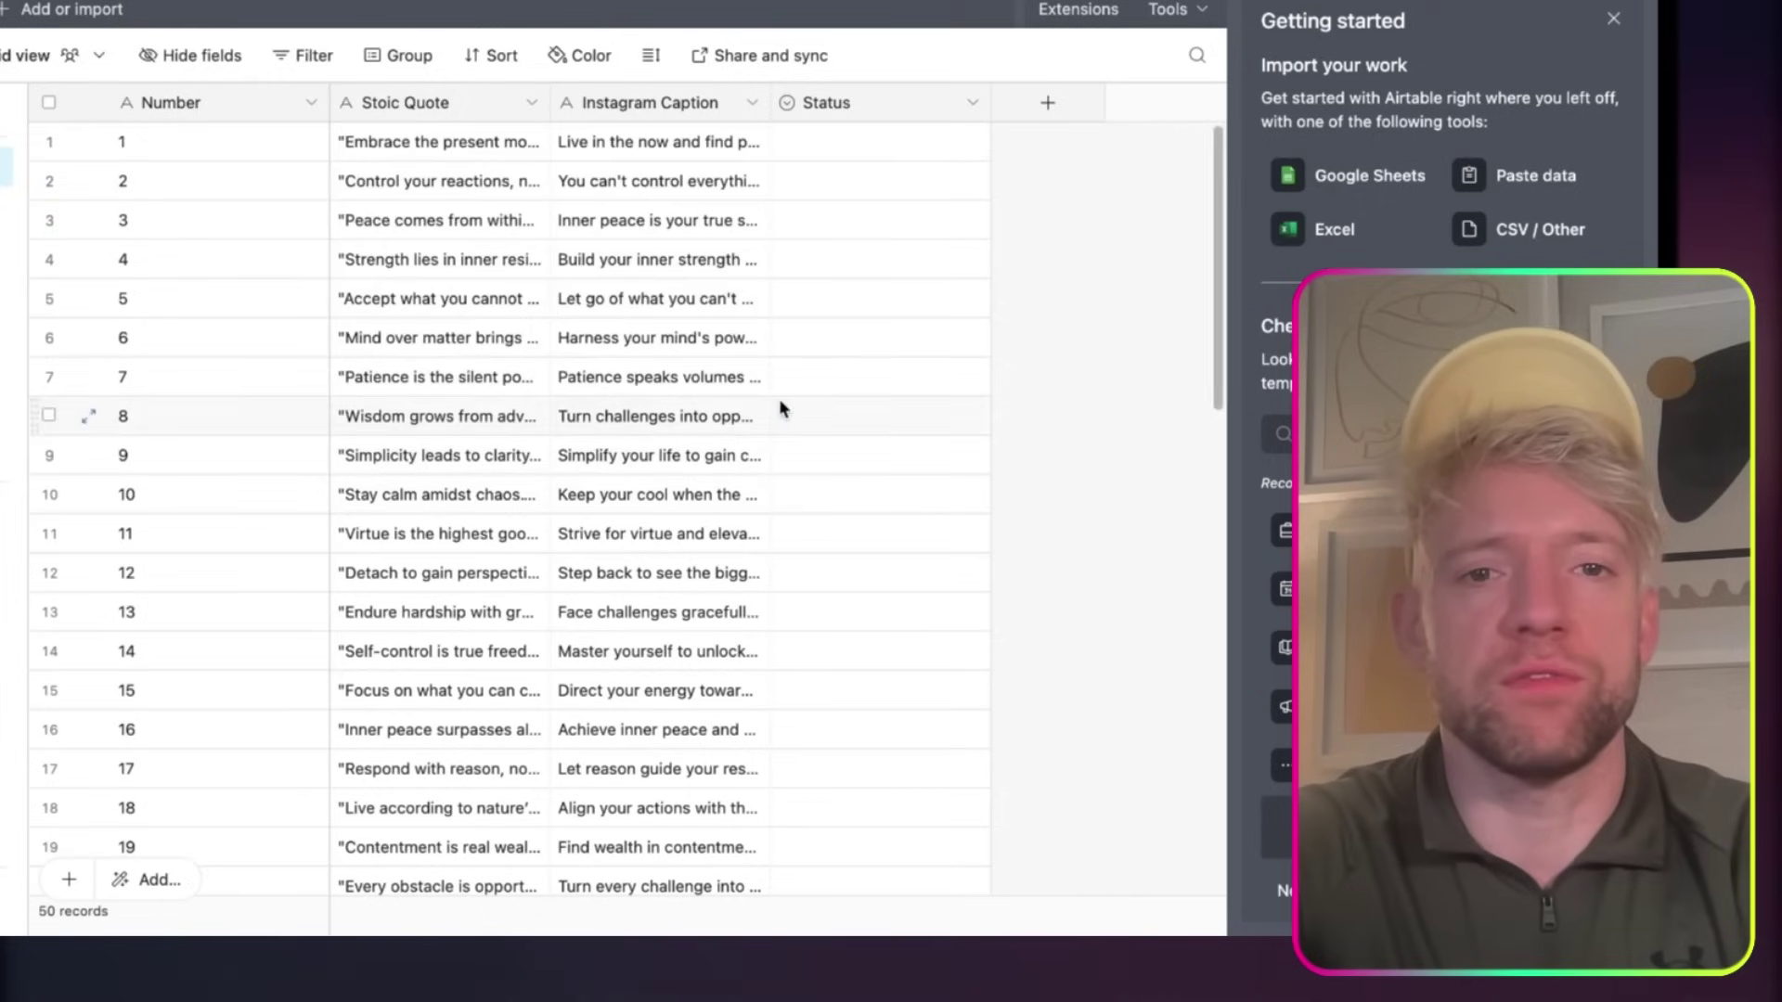
left_click_drag(327, 105, 185, 105)
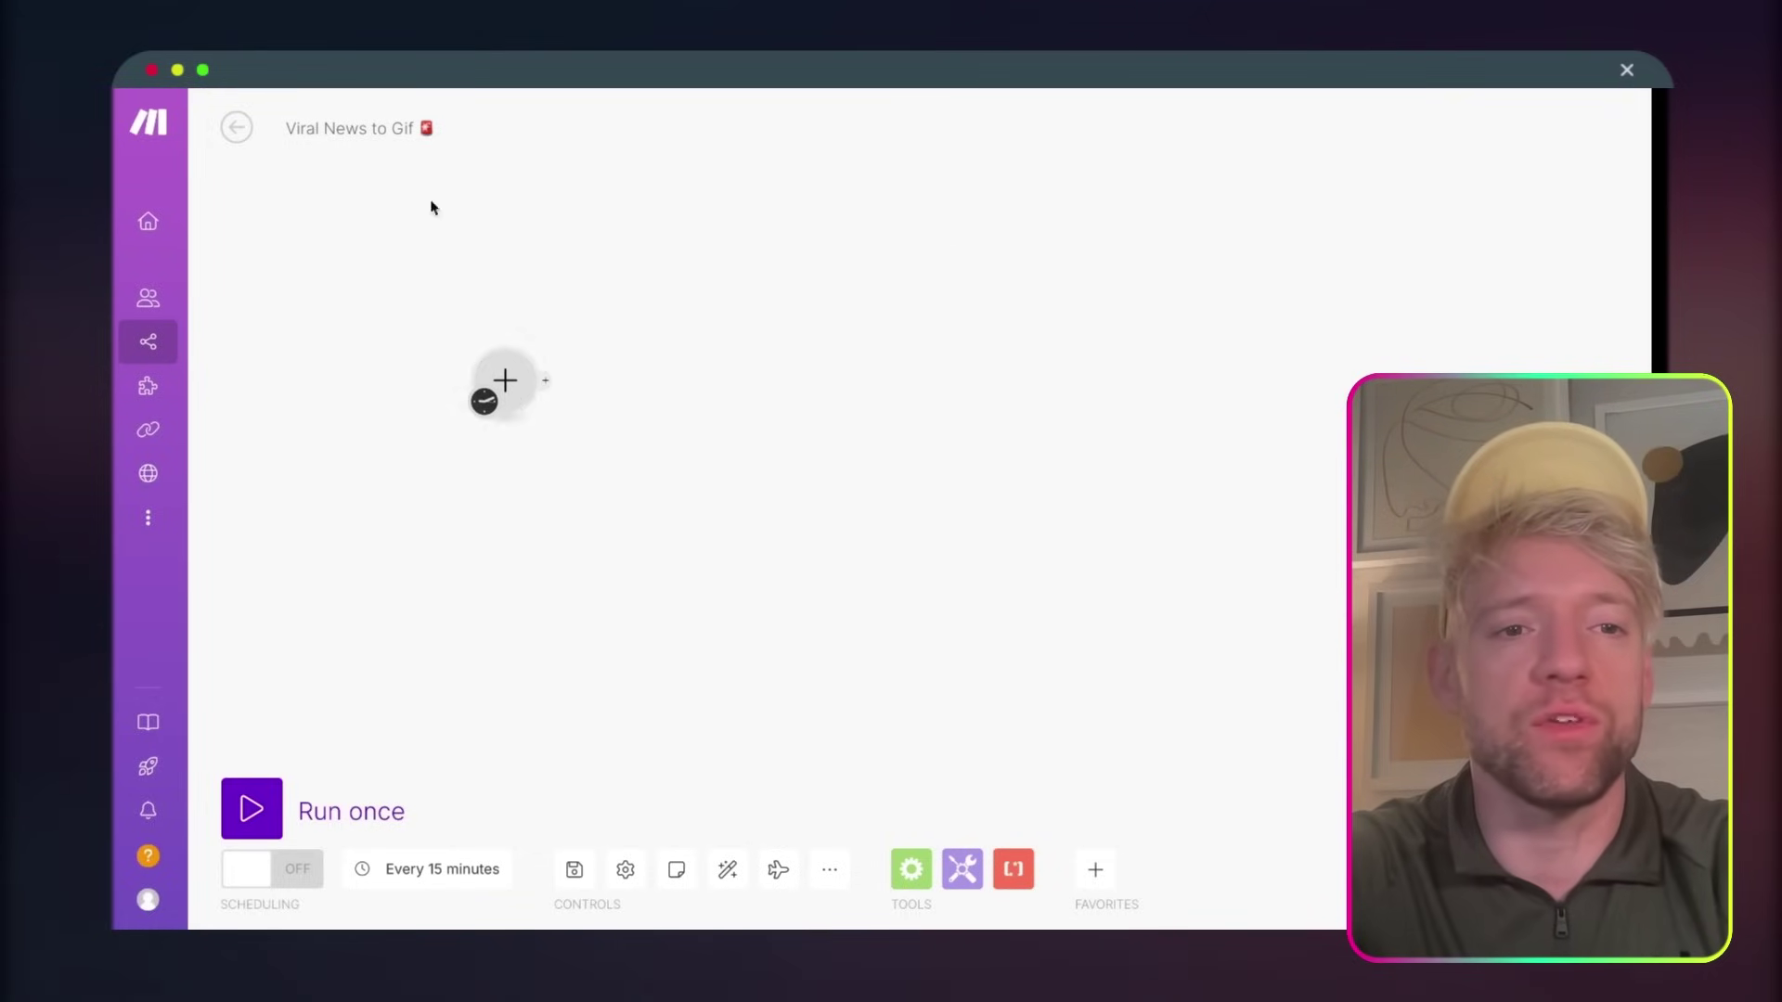
- Switch to Make, rename the "Viral News to Gif" scenario, and reposition its empty starting module
triple_click(356, 132)
type("V")
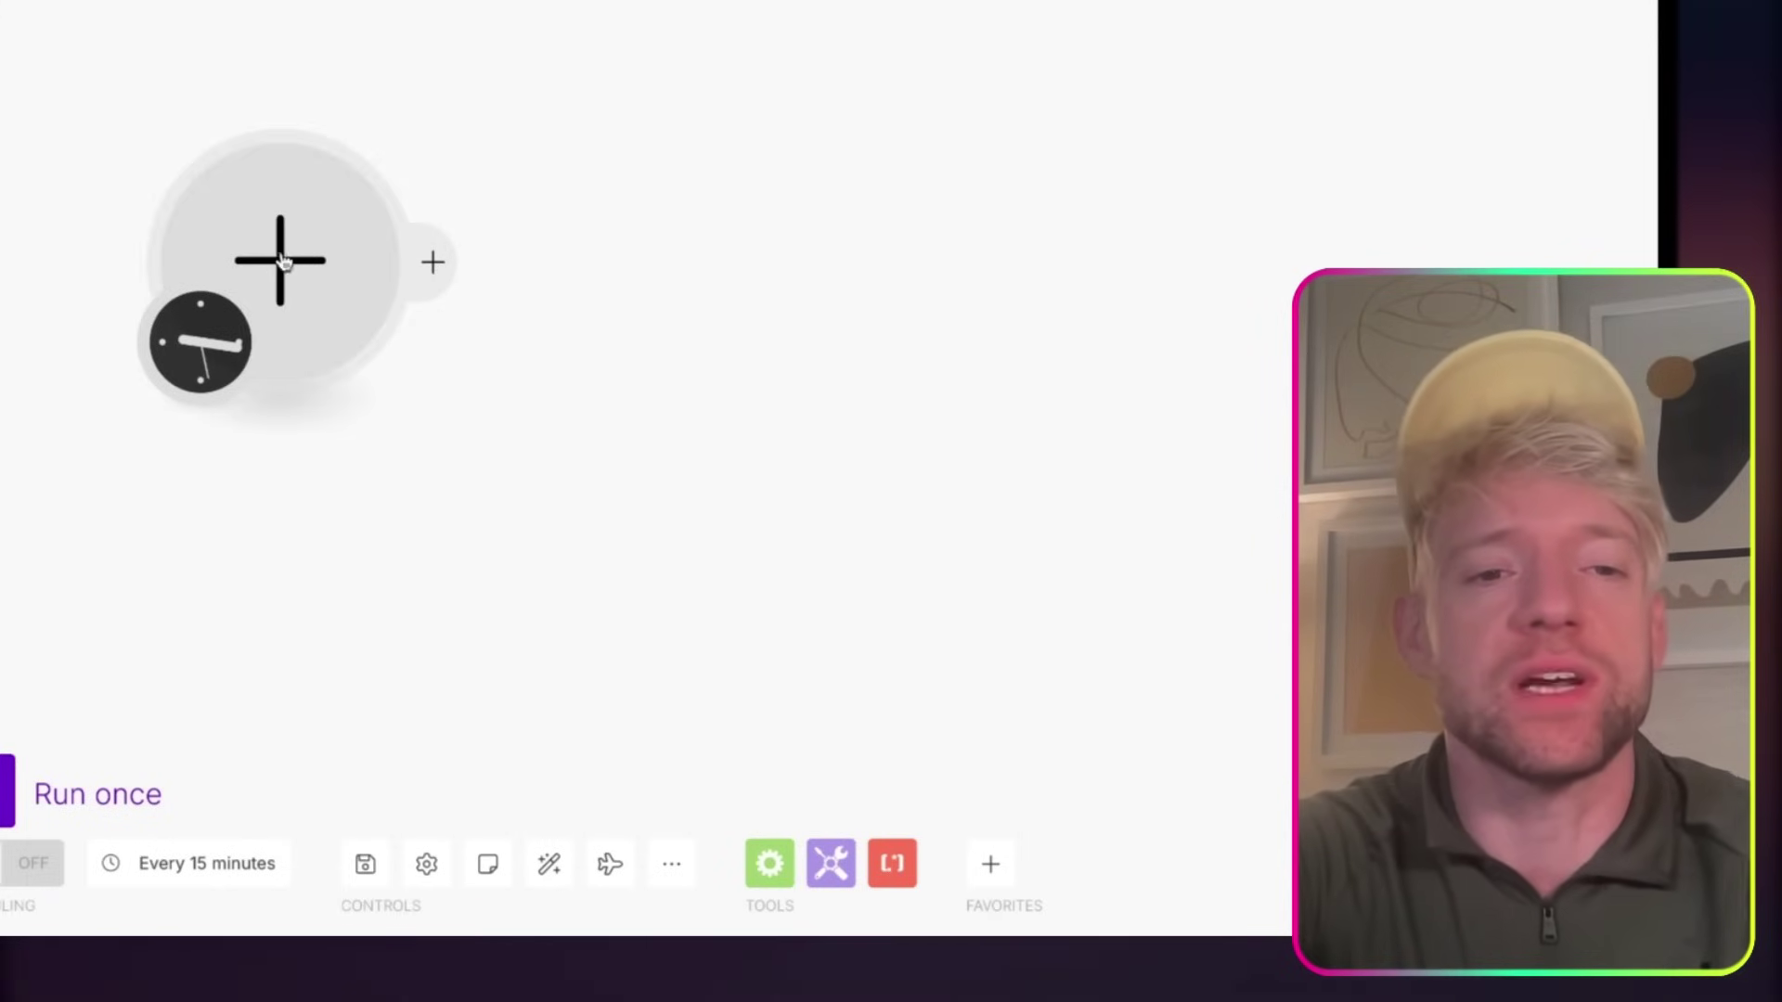
left_click_drag(279, 263, 226, 261)
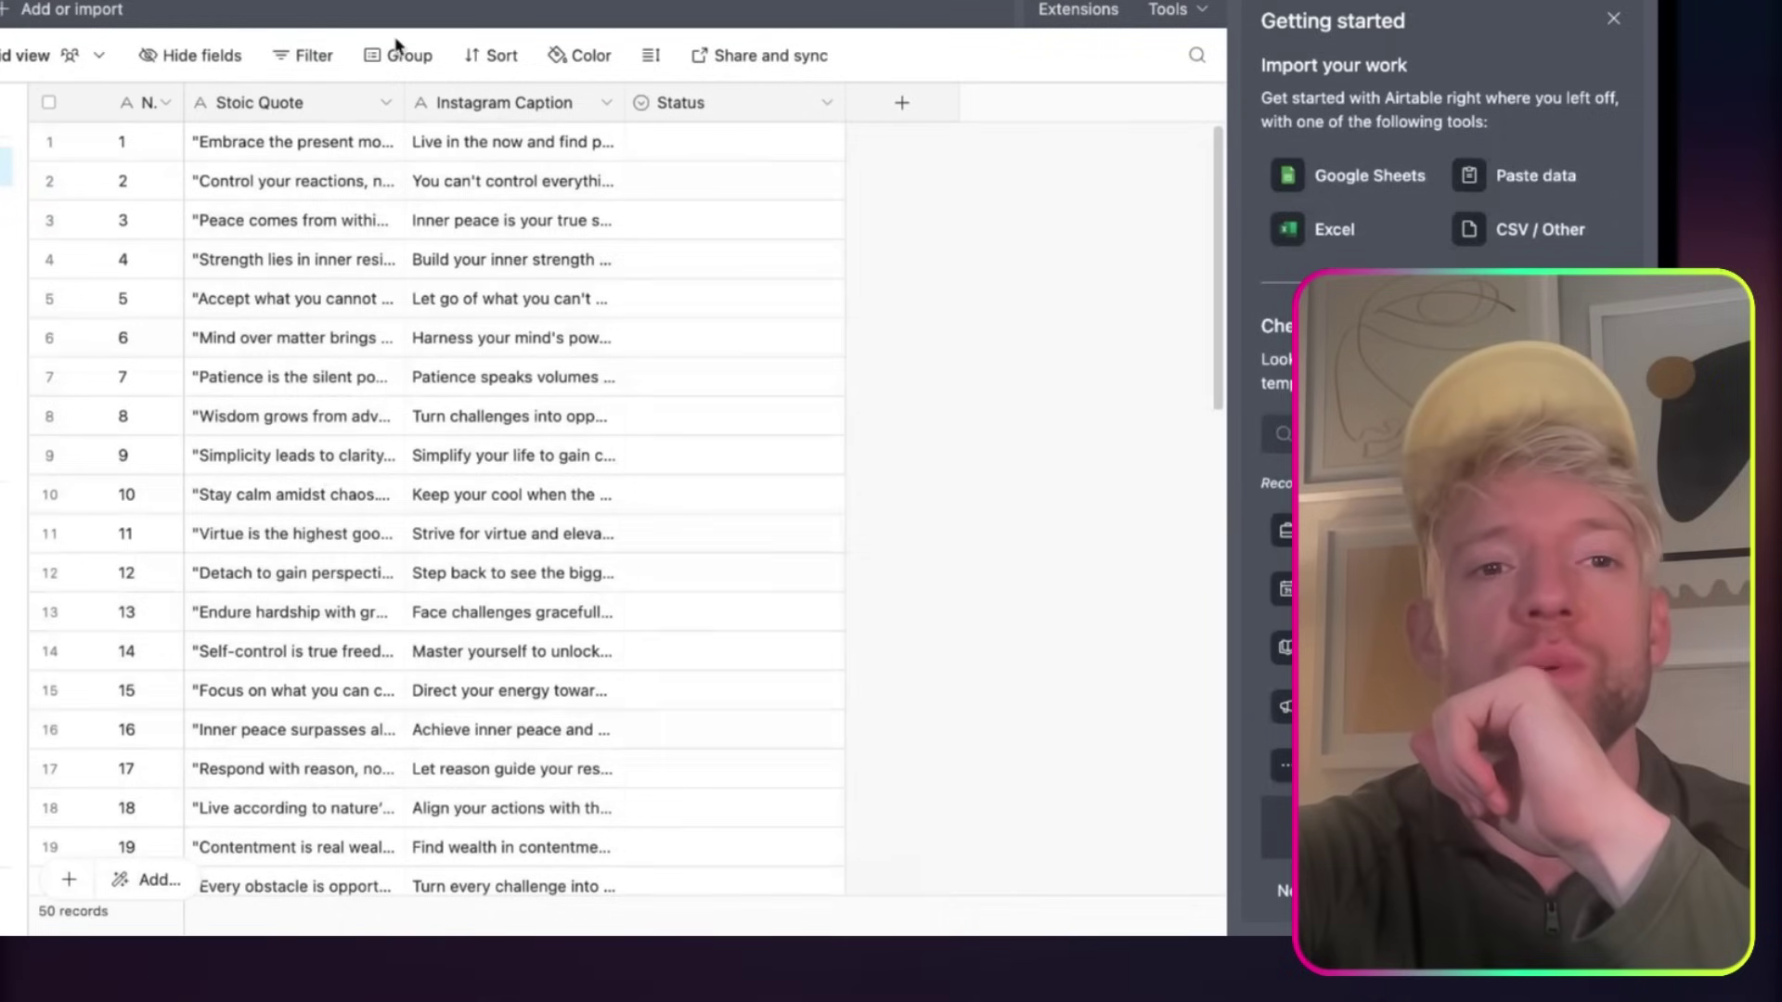
left_click(50, 142)
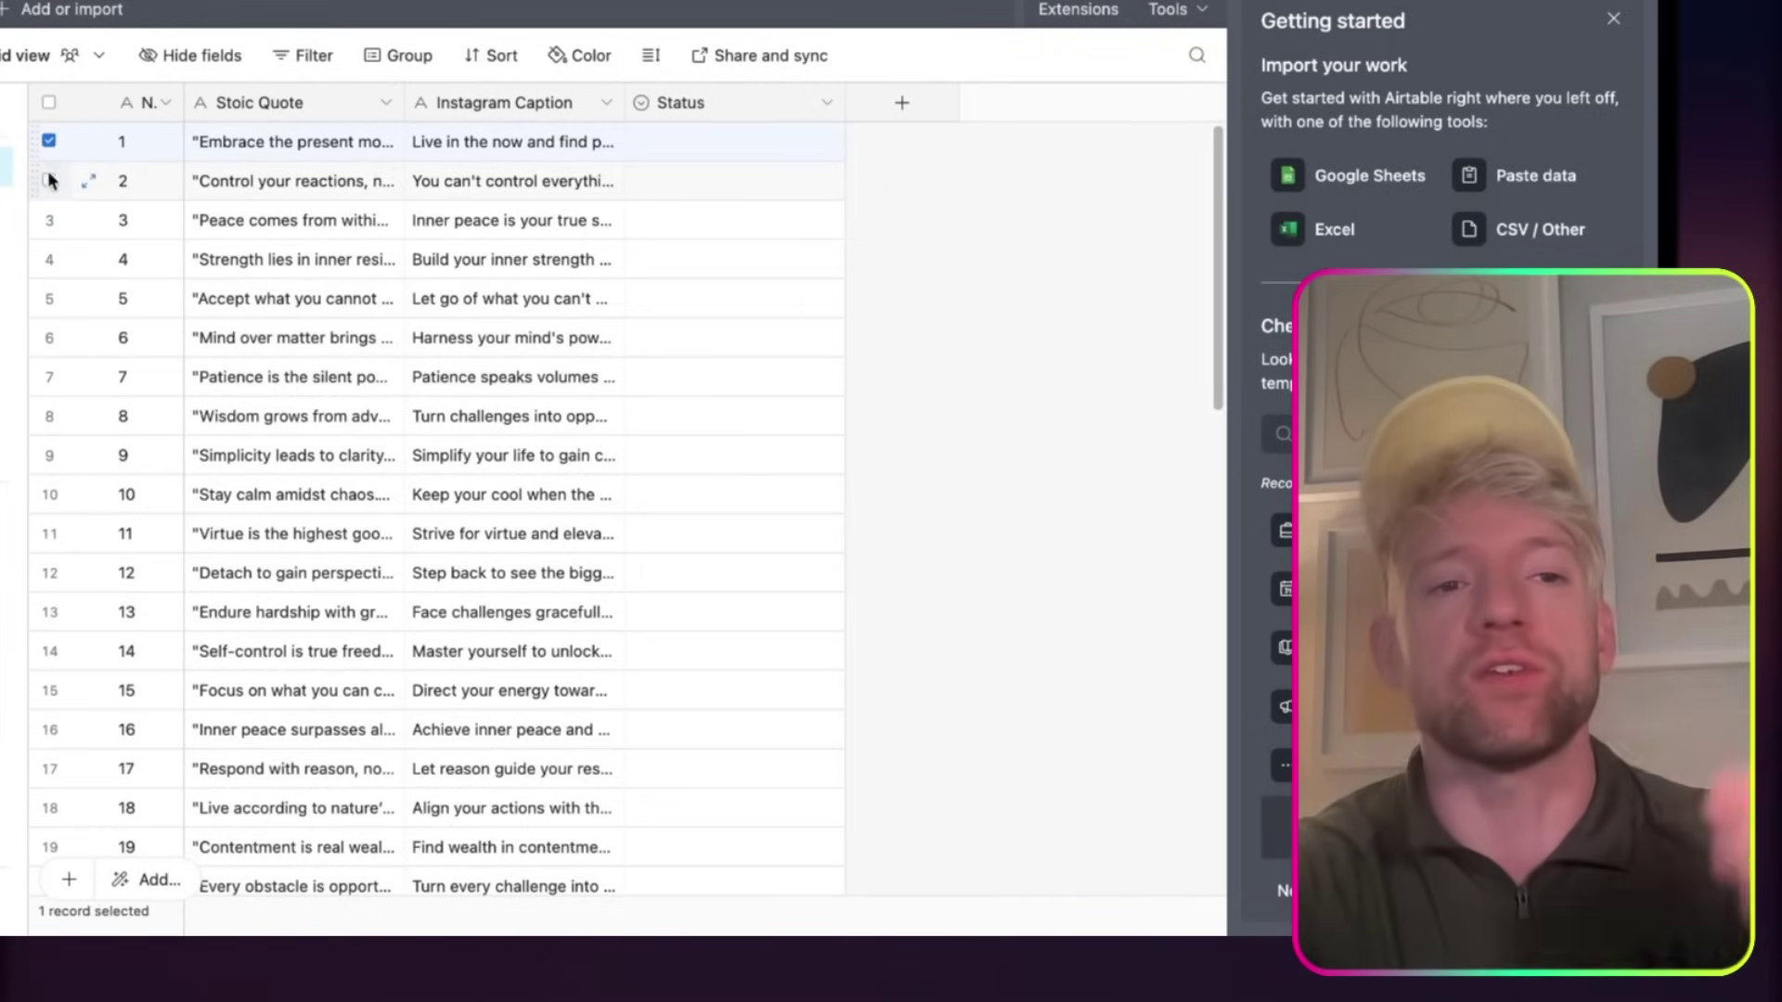
left_click(49, 181)
left_click(48, 220)
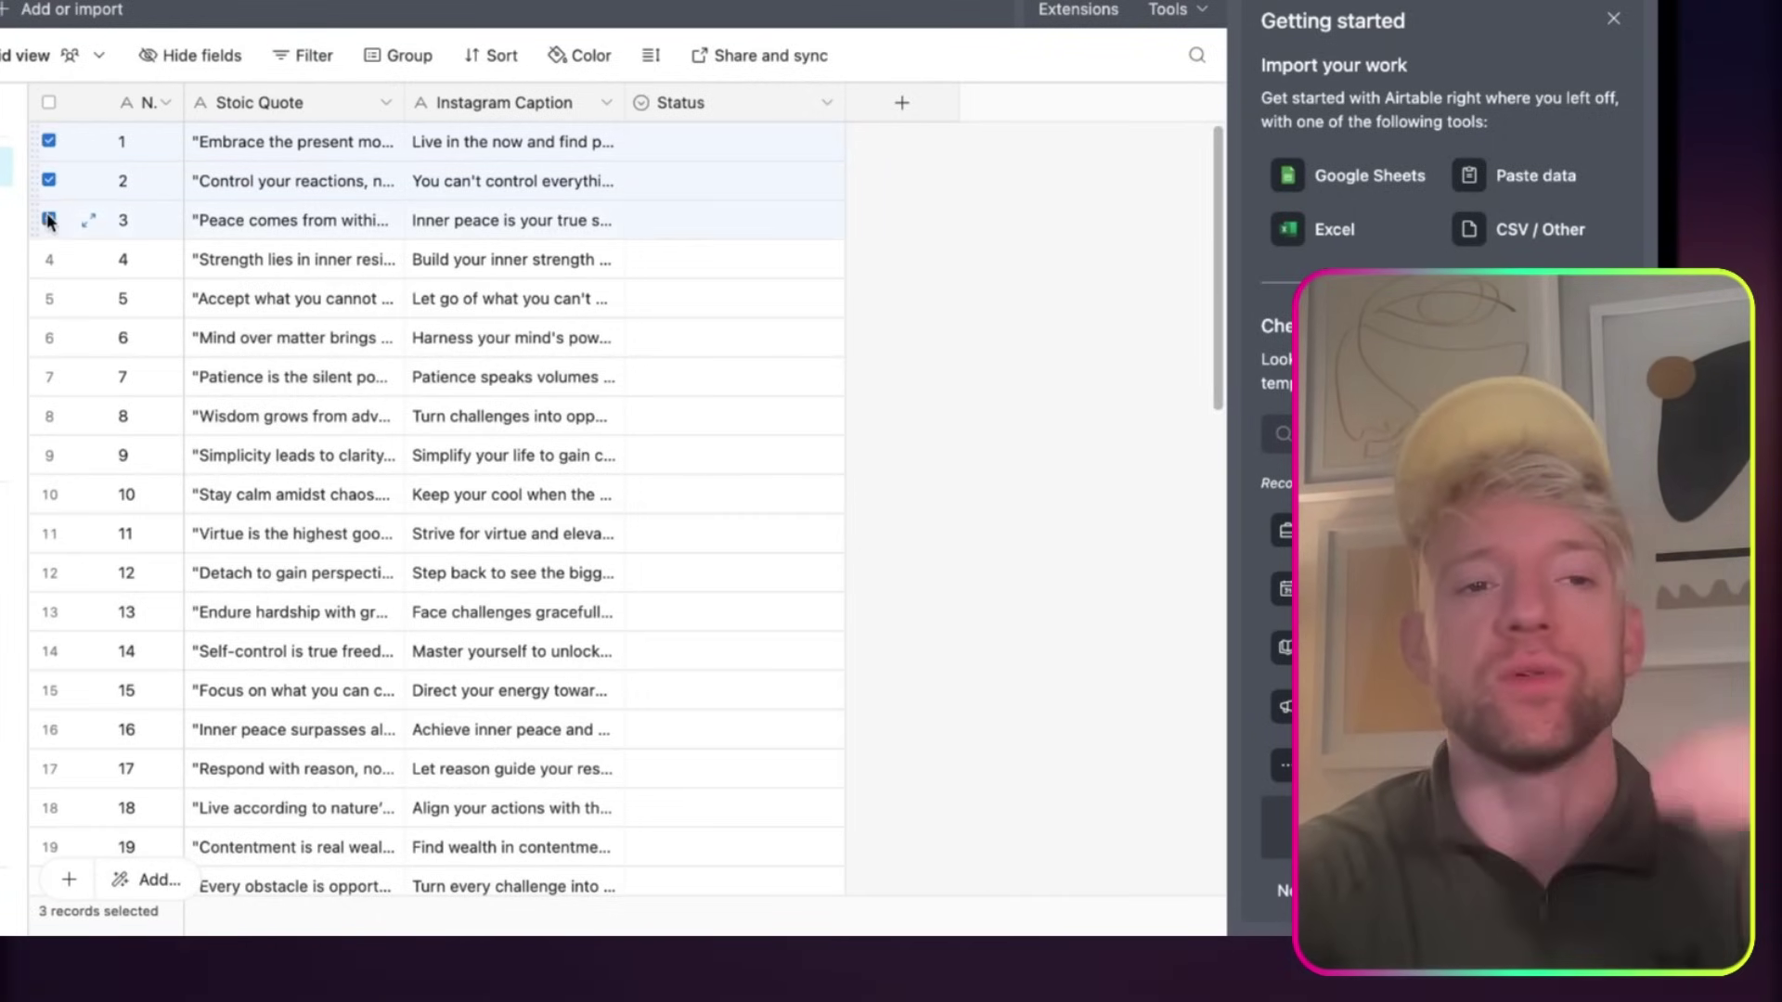
left_click(361, 269)
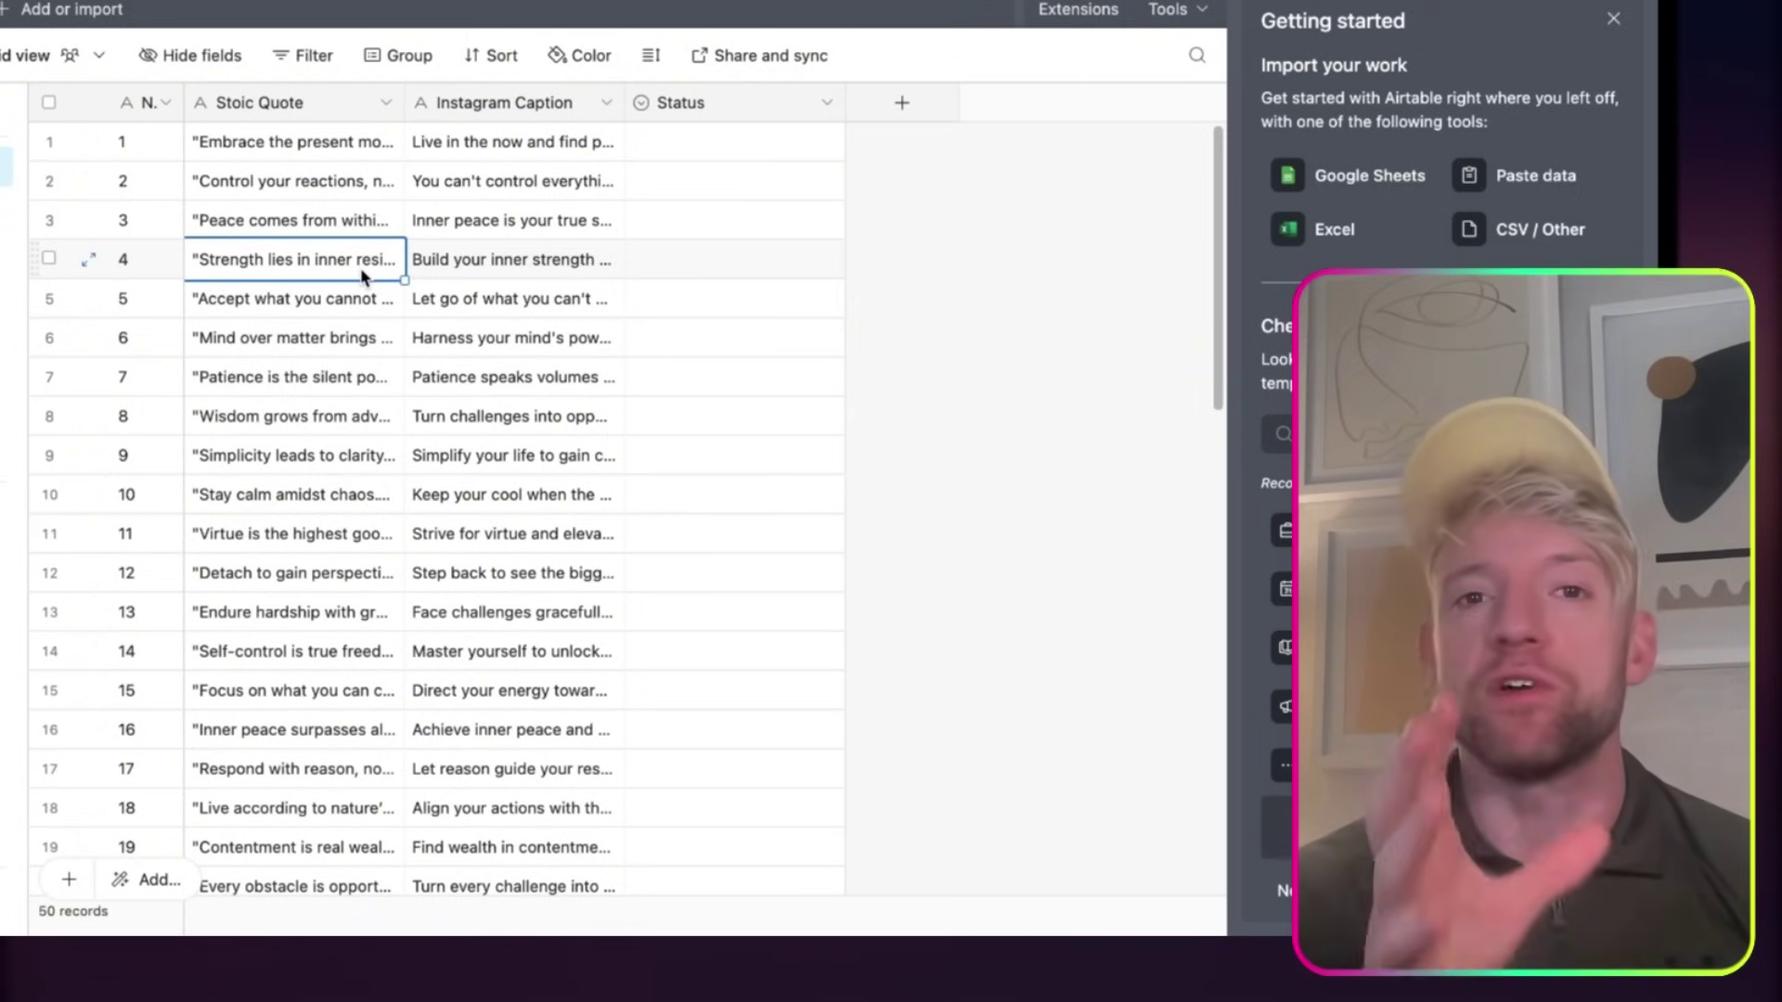
scroll(366, 382, "down", 2)
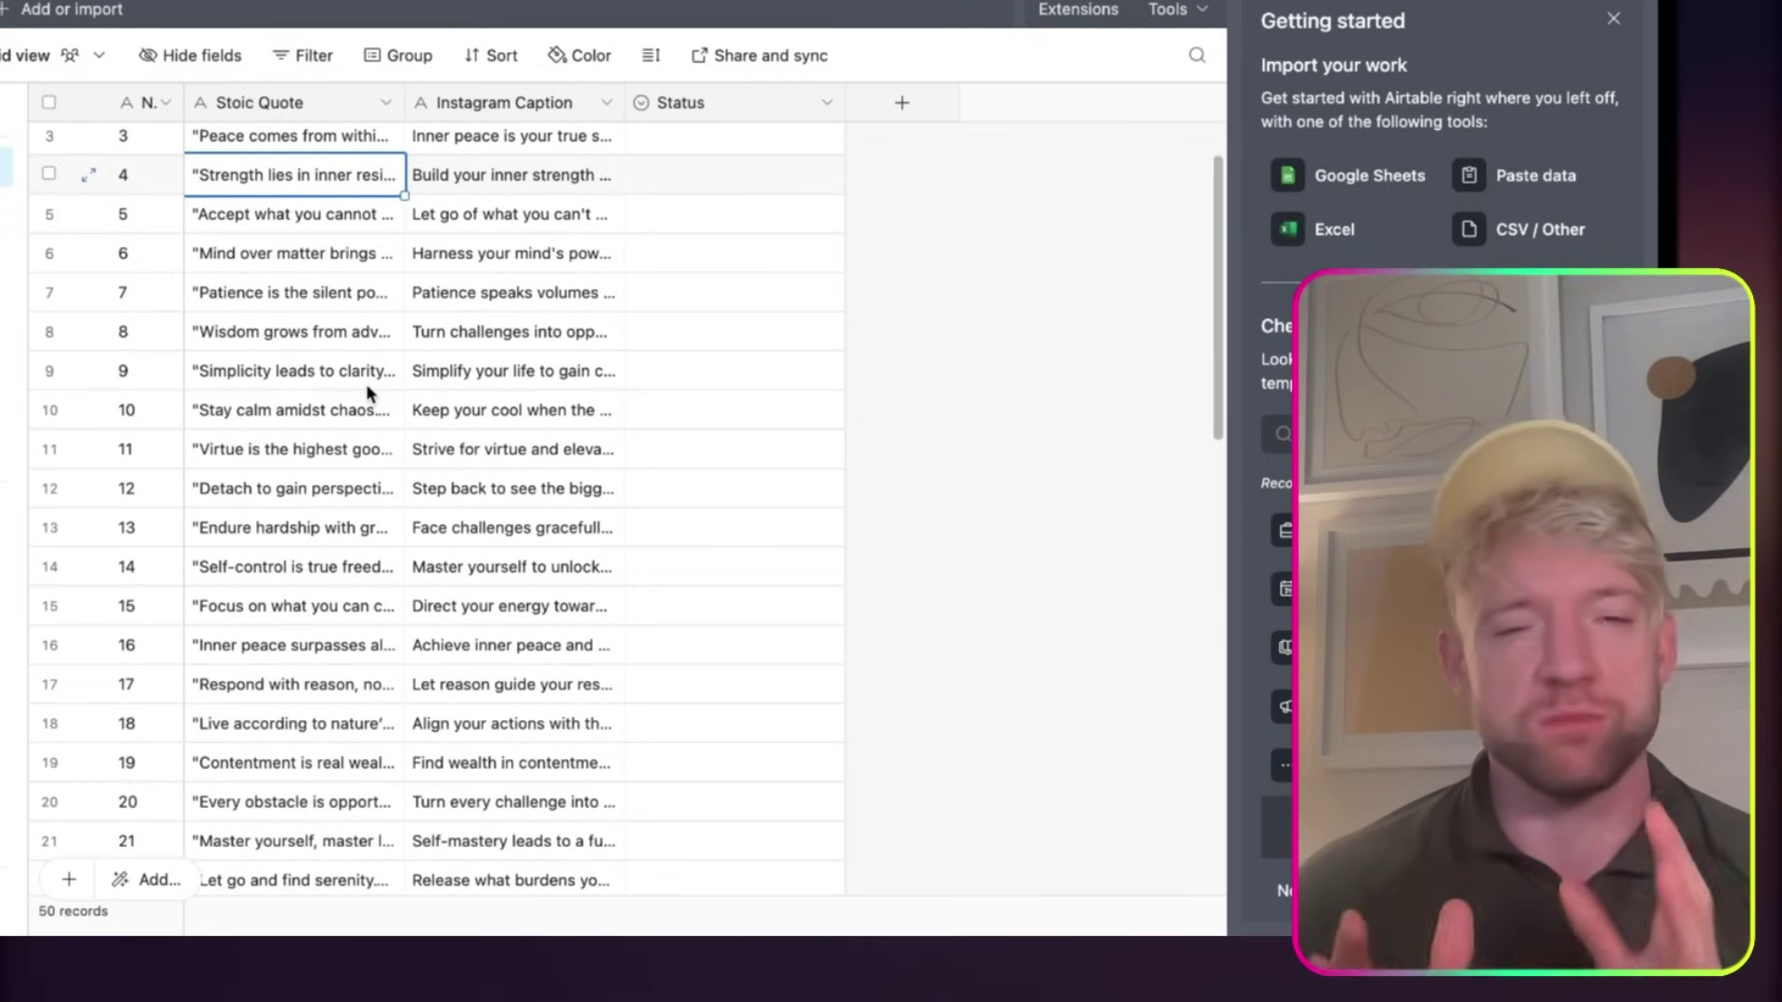
scroll(366, 383, "down", 1)
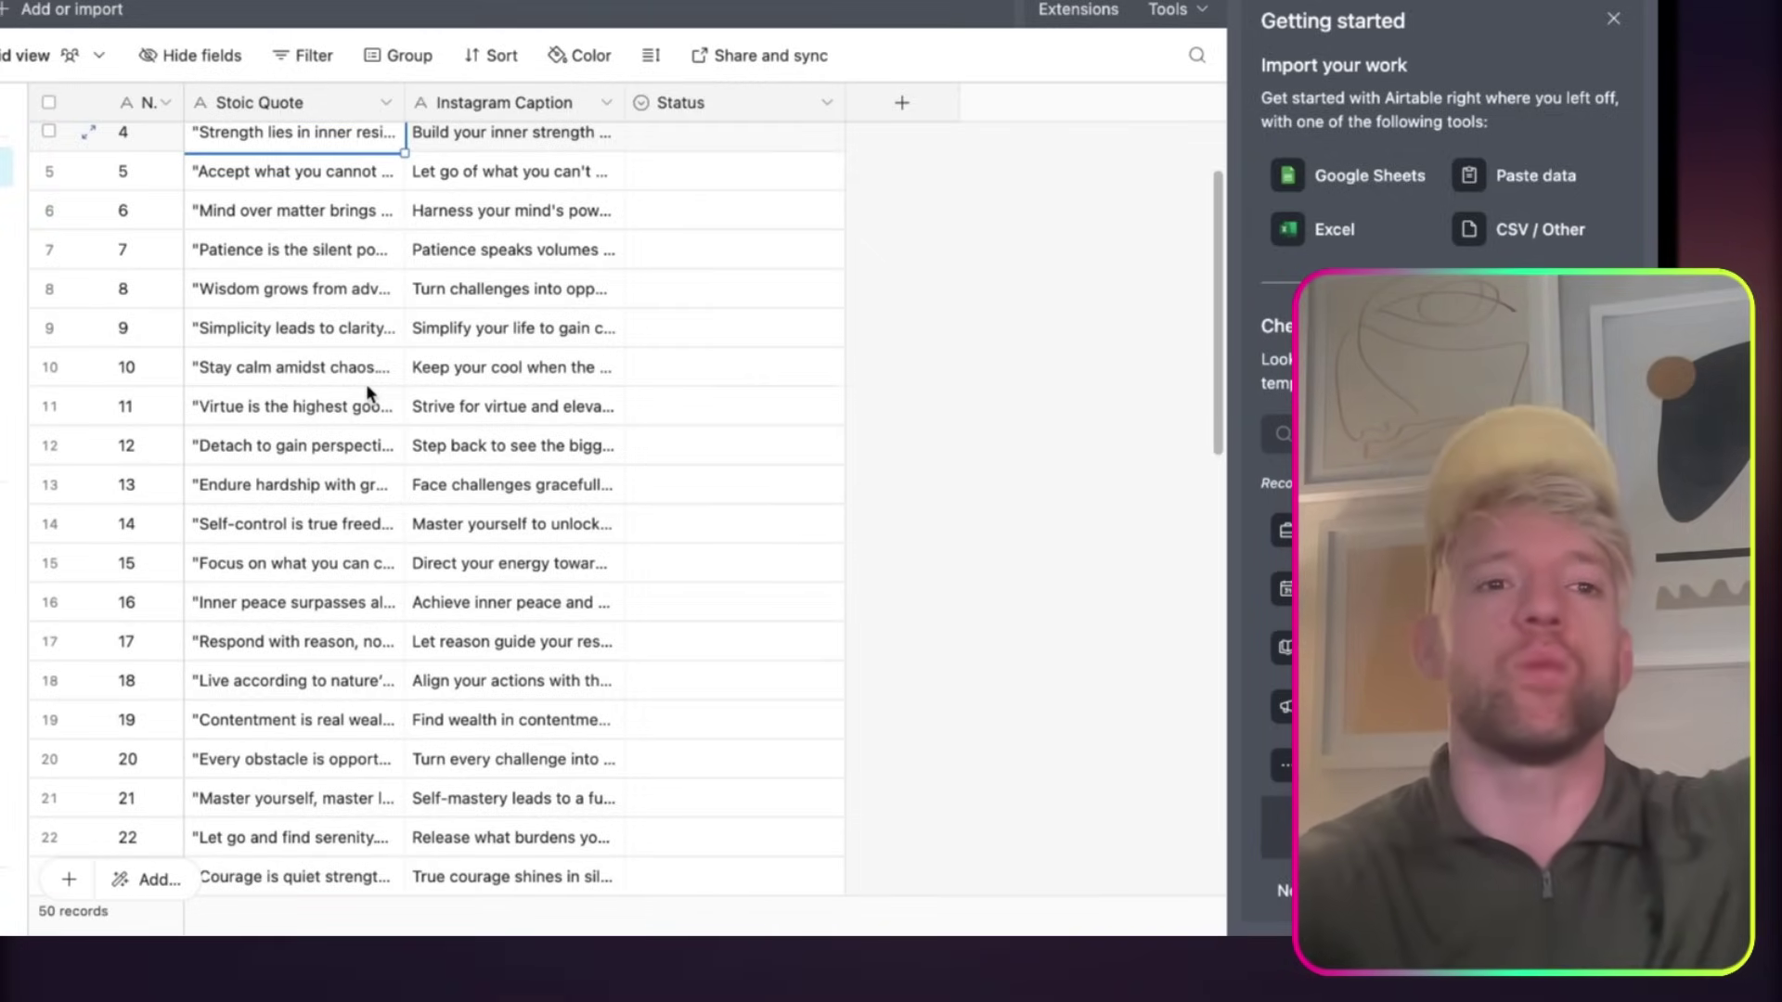
- In Make, add the Tools Increment function as the scenario's starting module, keeping its value reset at Never
scroll(366, 383, "up", 2)
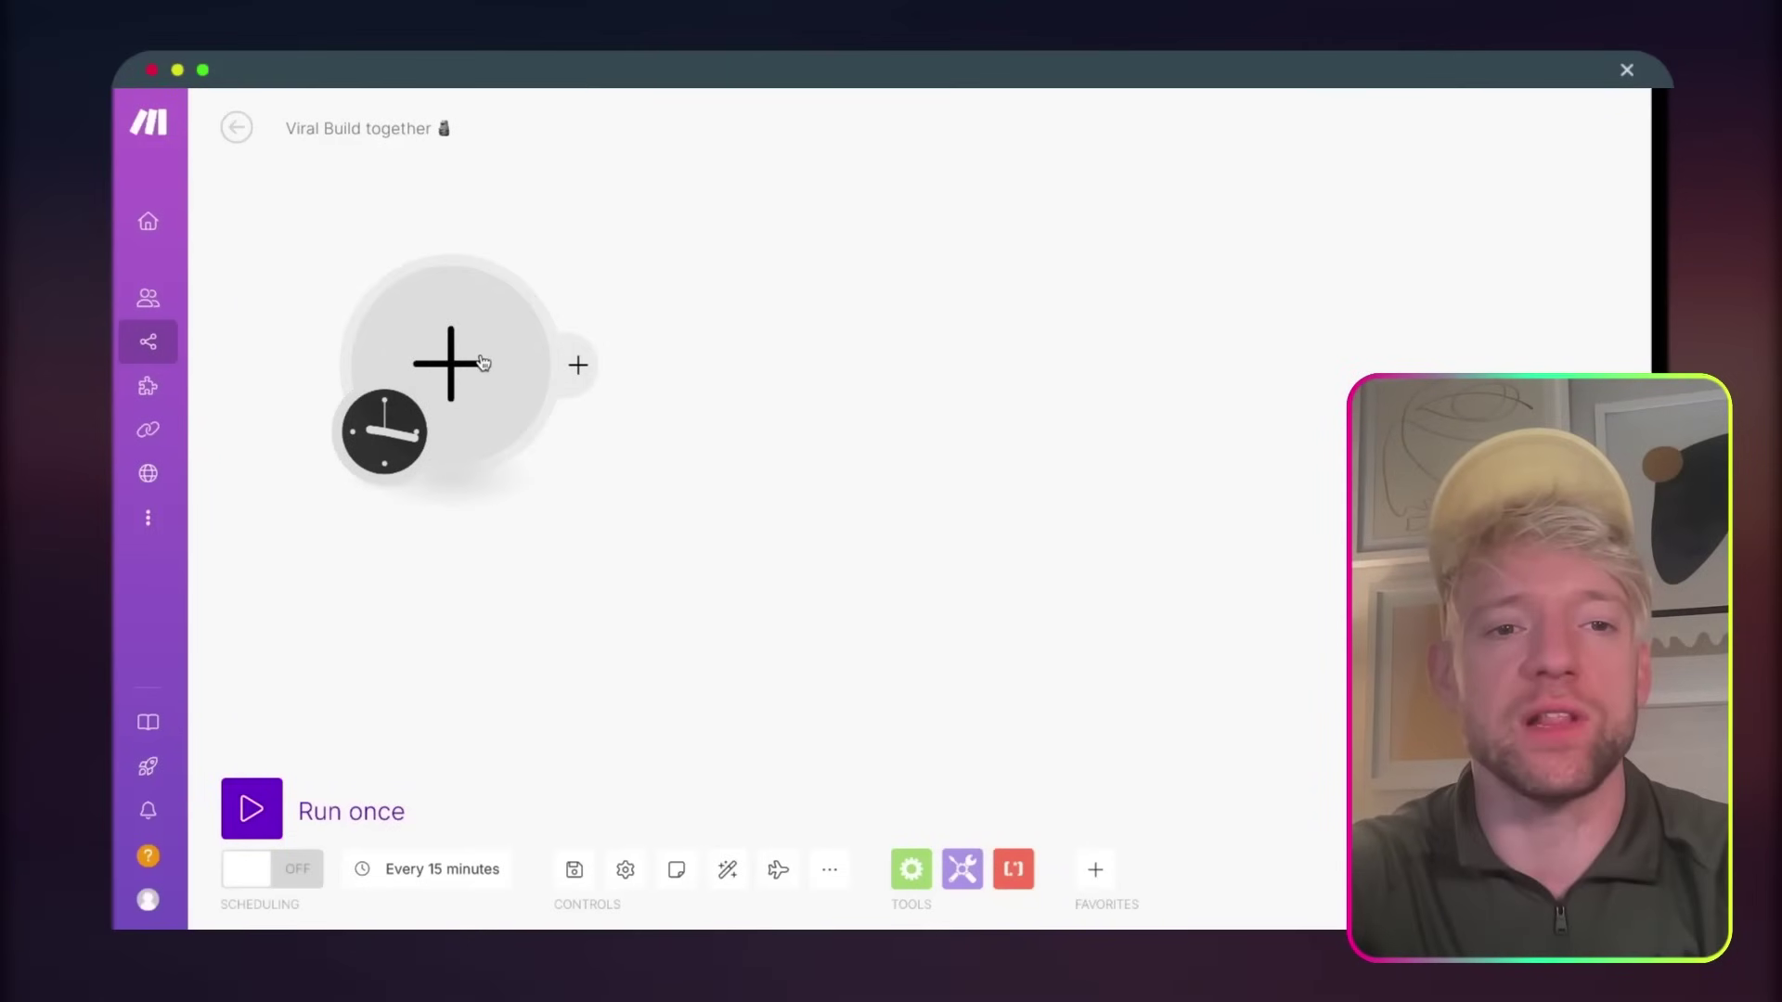
left_click(240, 257)
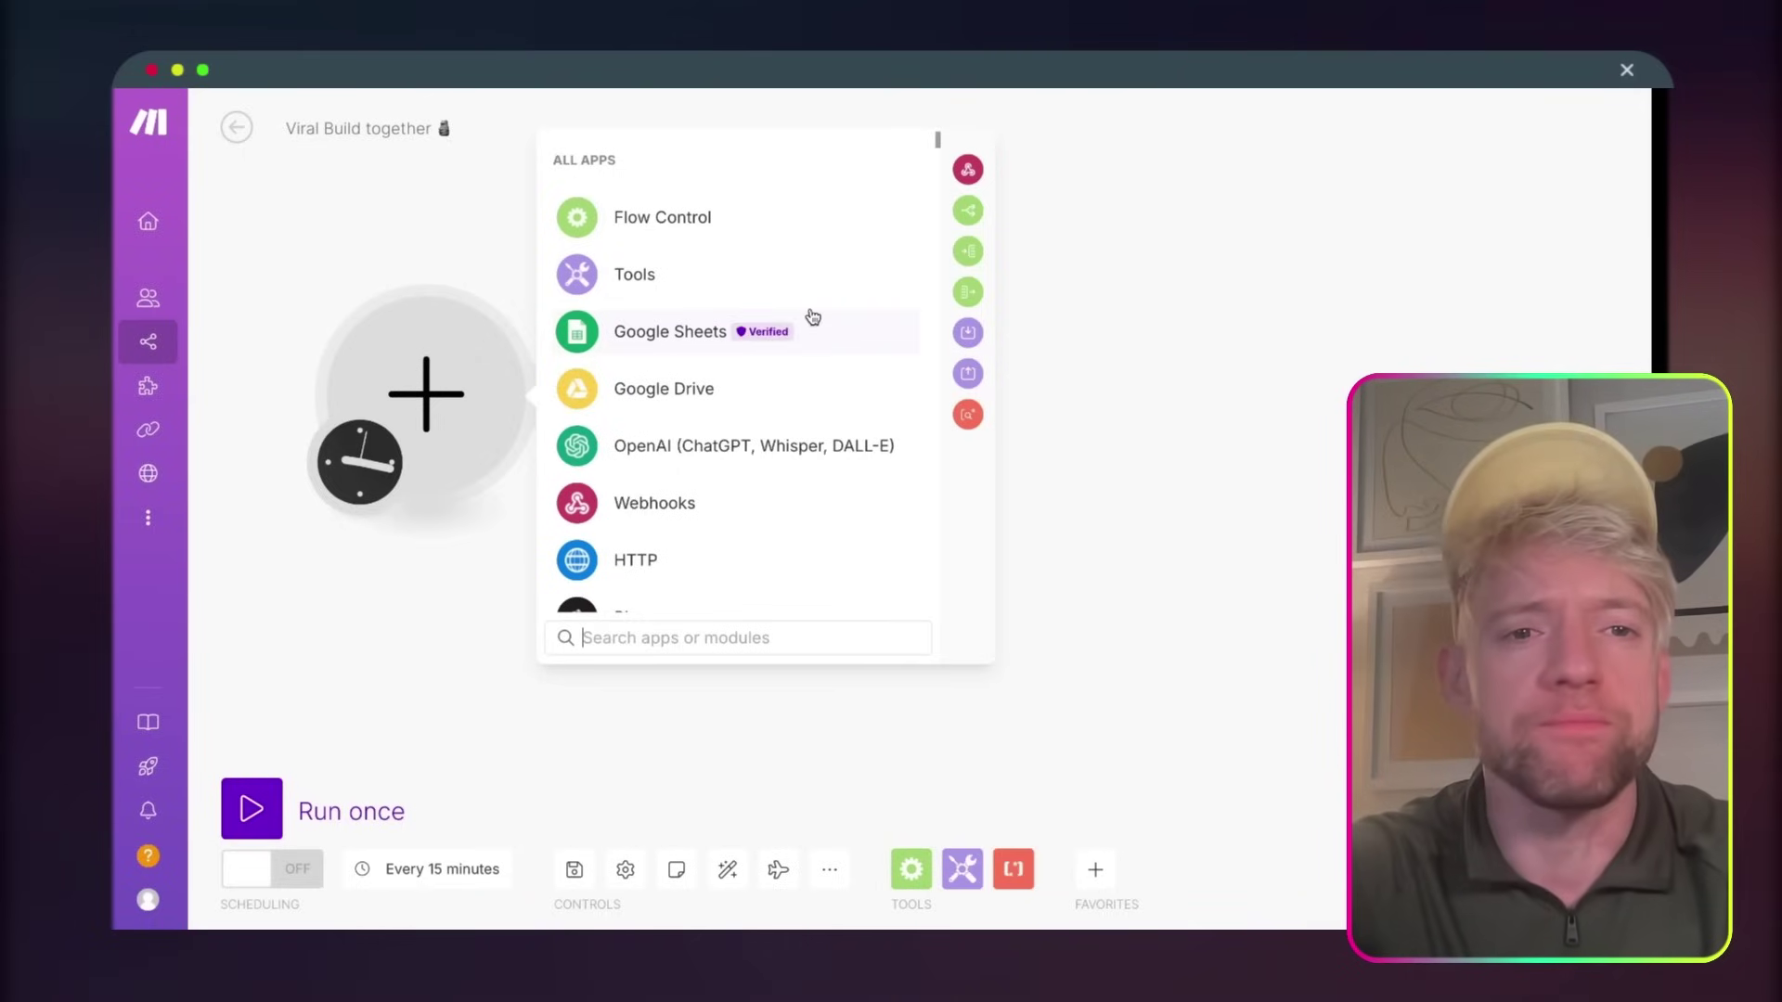
left_click(720, 274)
type("incre")
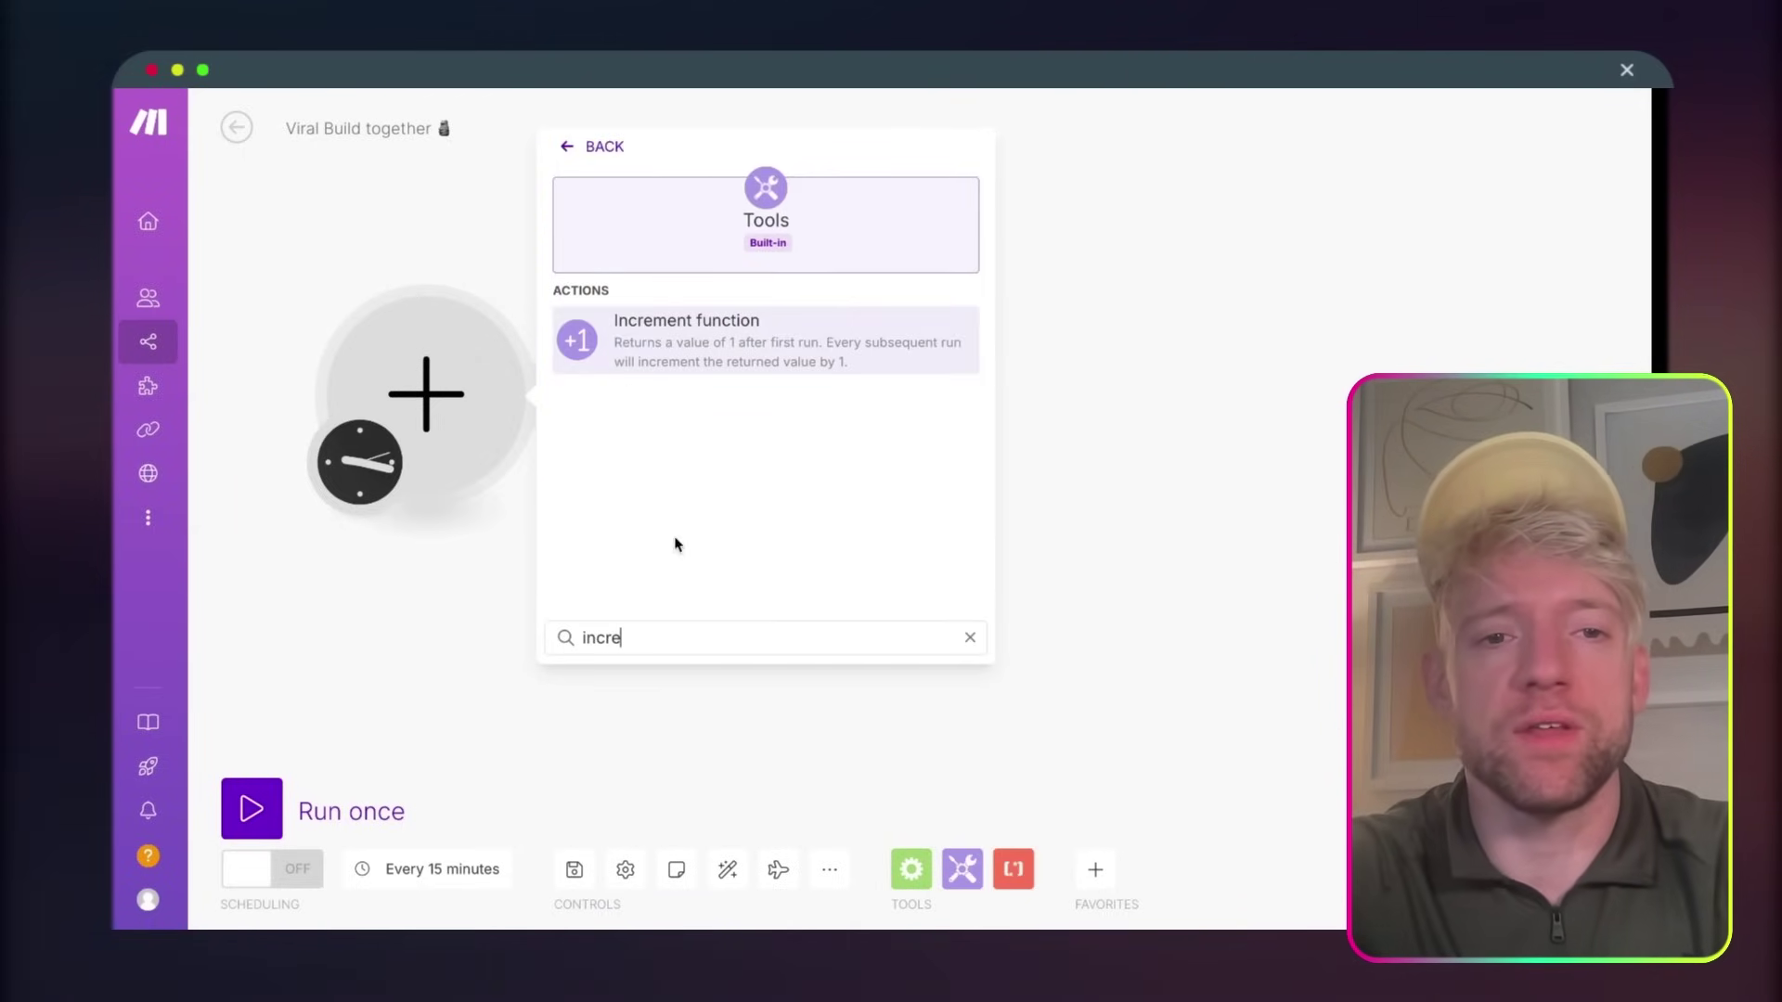
left_click(698, 366)
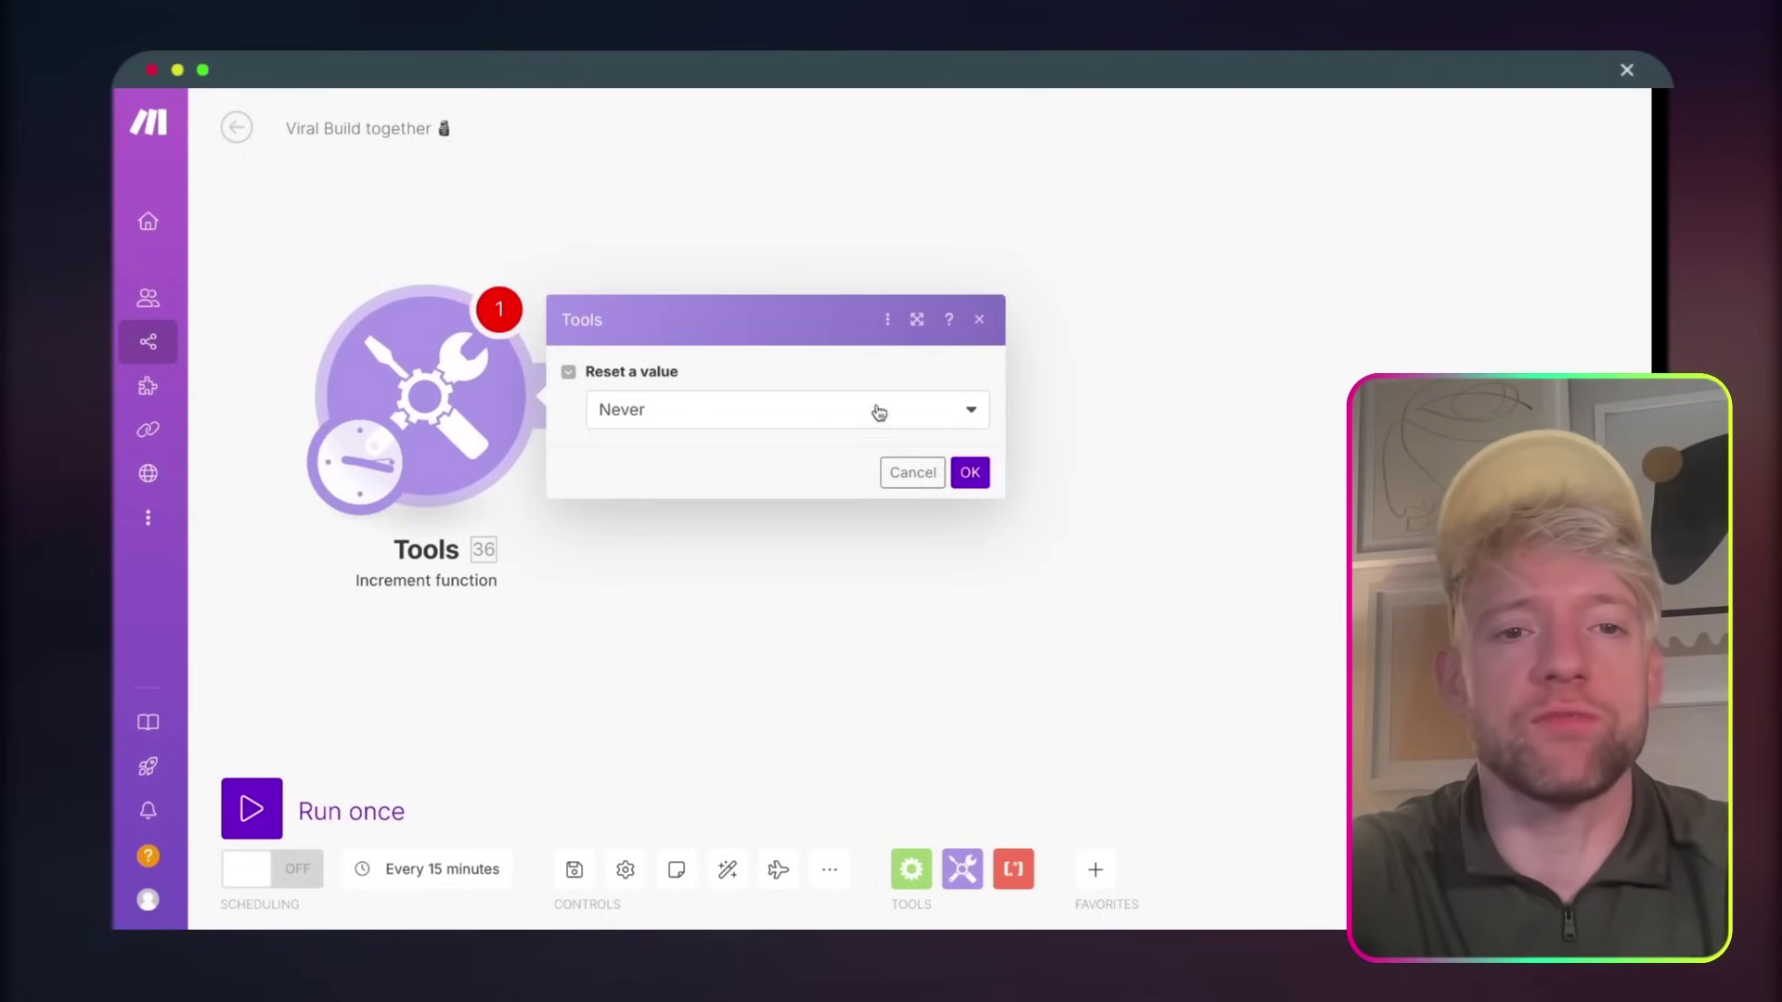
left_click(970, 473)
- Run only the Increment function module twice and check the value it outputs each time
right_click(468, 396)
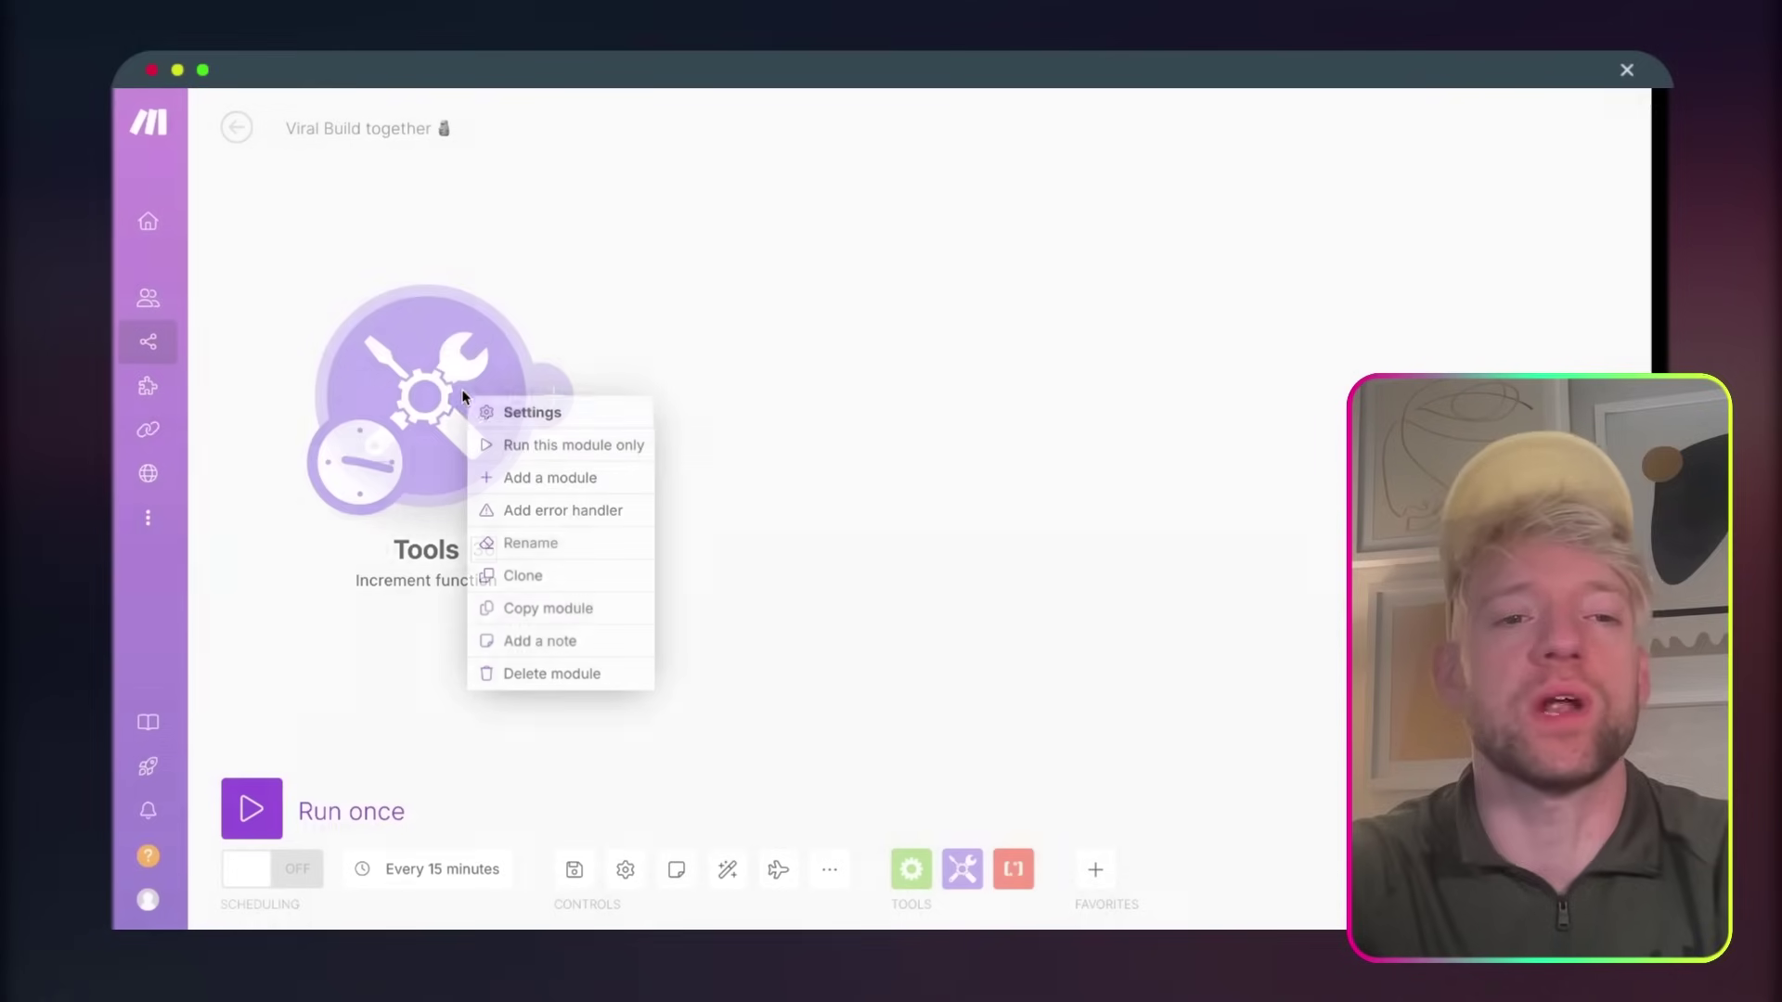
left_click(538, 442)
left_click_drag(1428, 263, 480, 336)
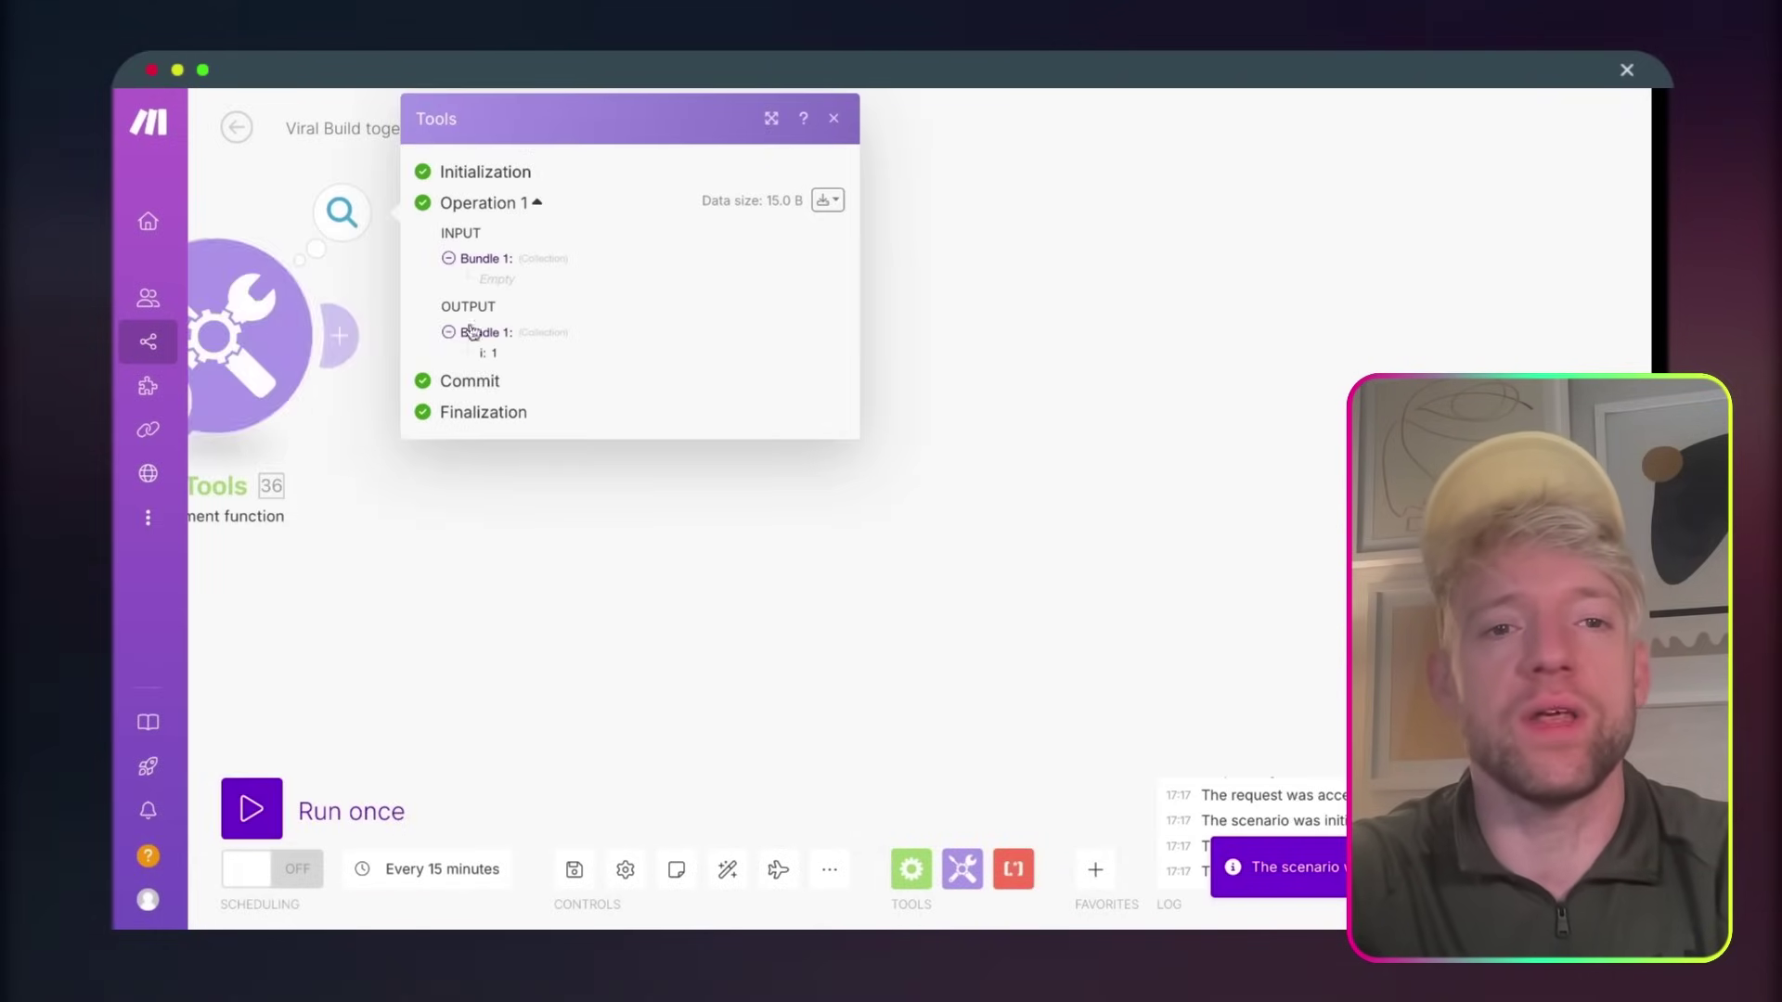
right_click(246, 322)
left_click(311, 364)
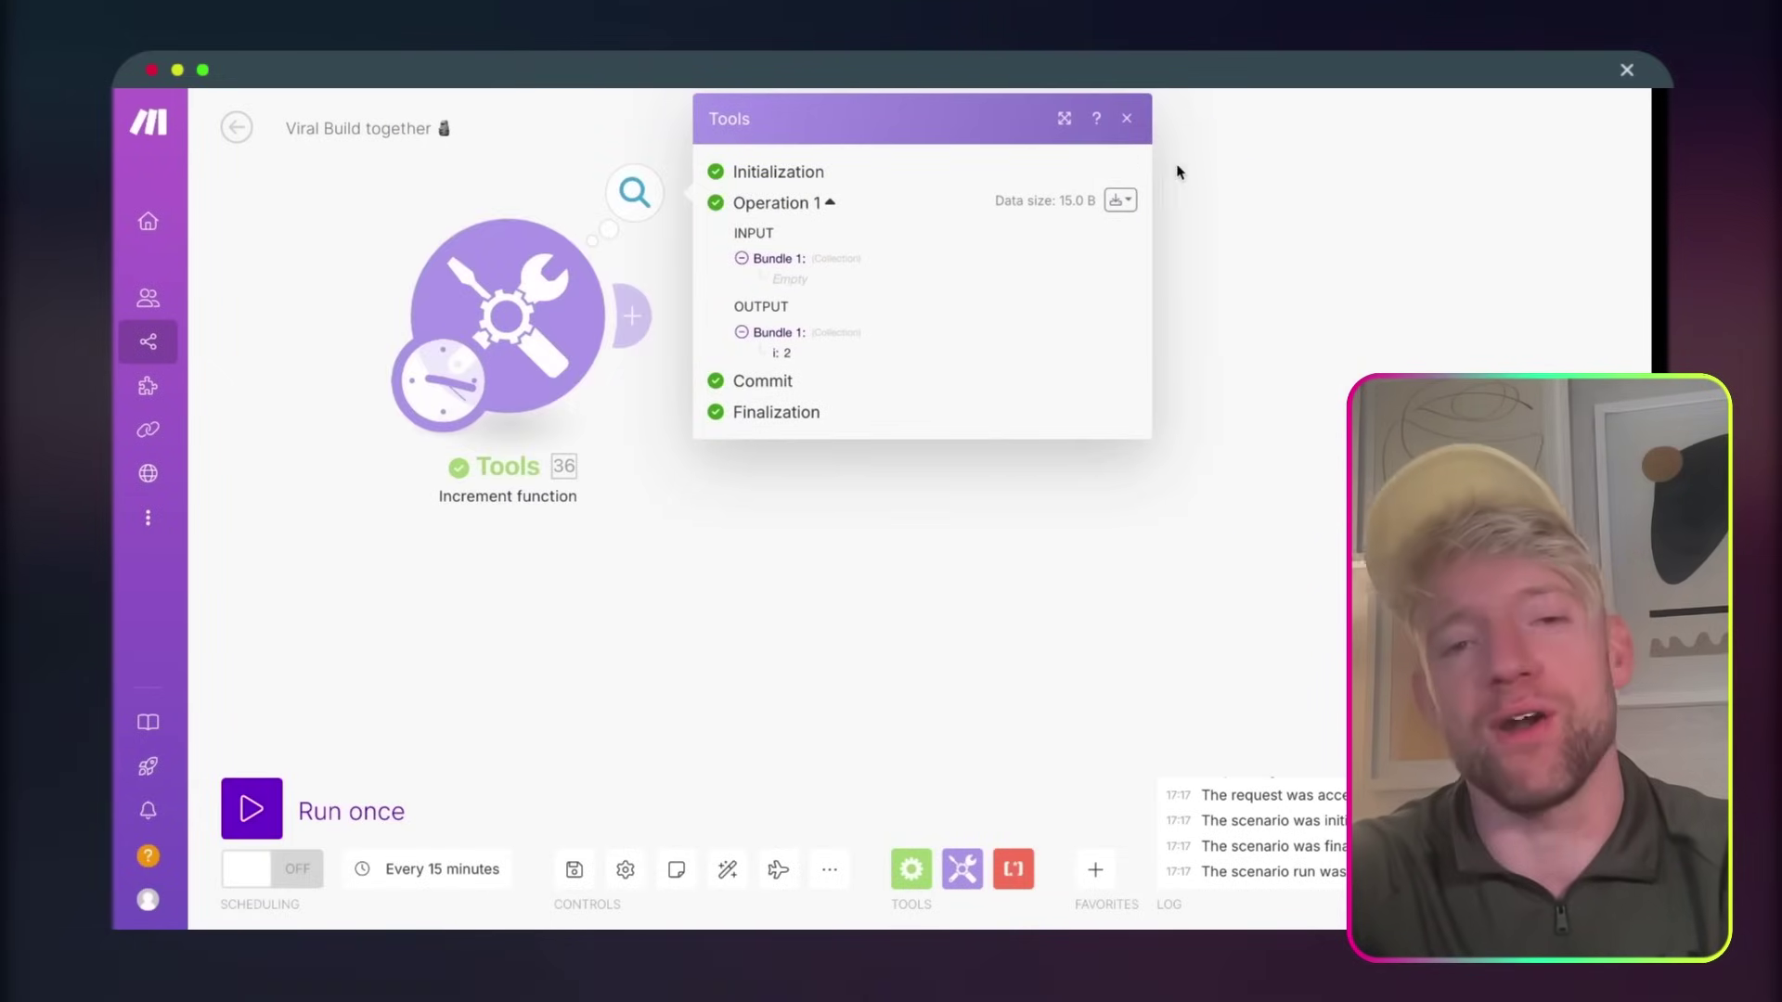
left_click(1126, 120)
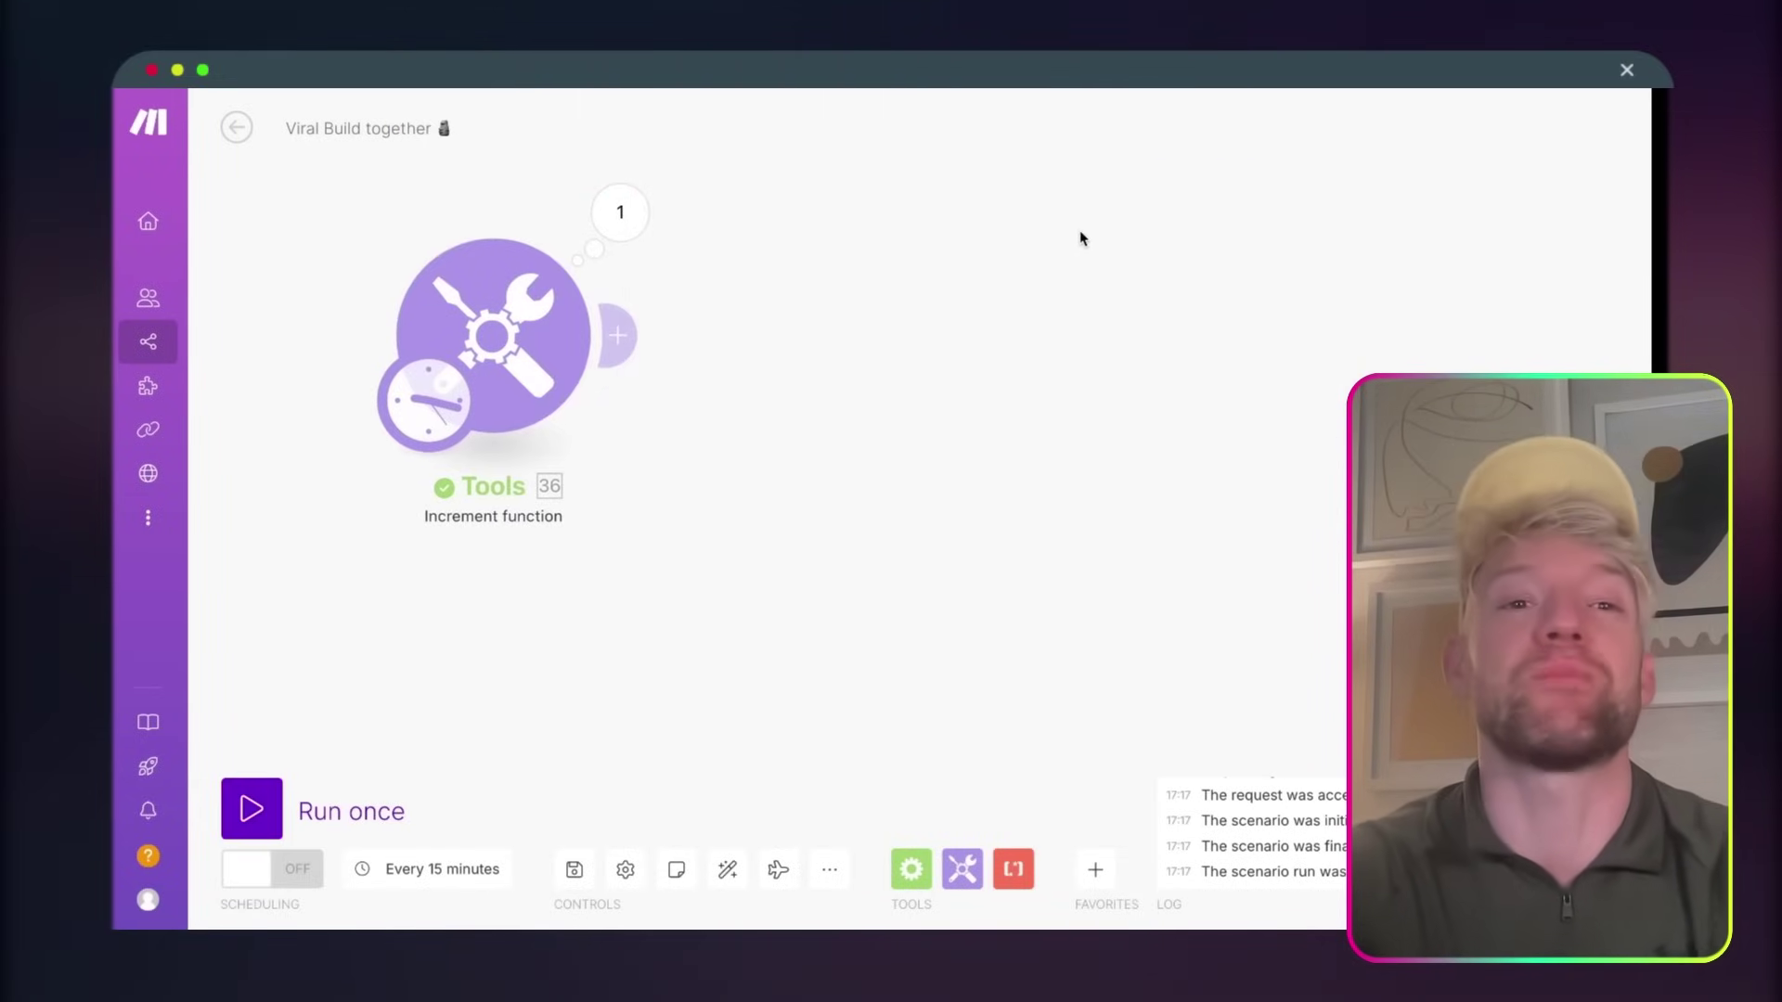
- Add an Airtable Search Records module after the Increment function and select the base holding the stoic quotes
left_click(548, 338)
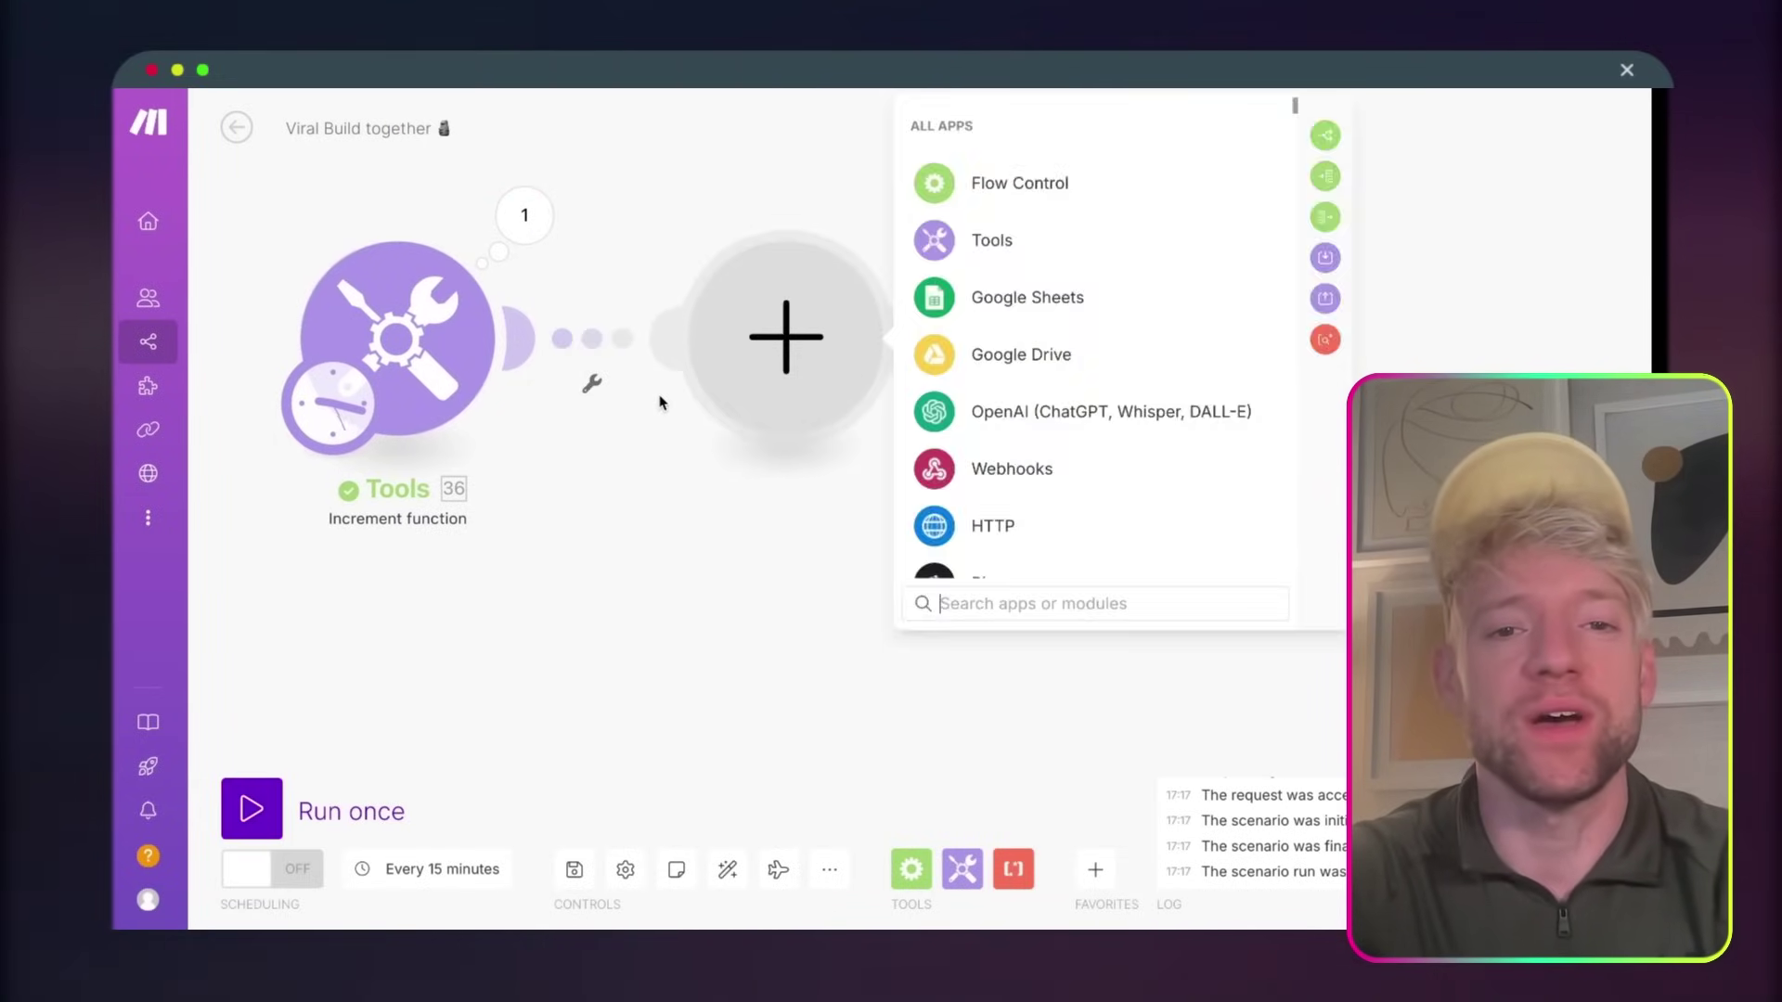
type("airt")
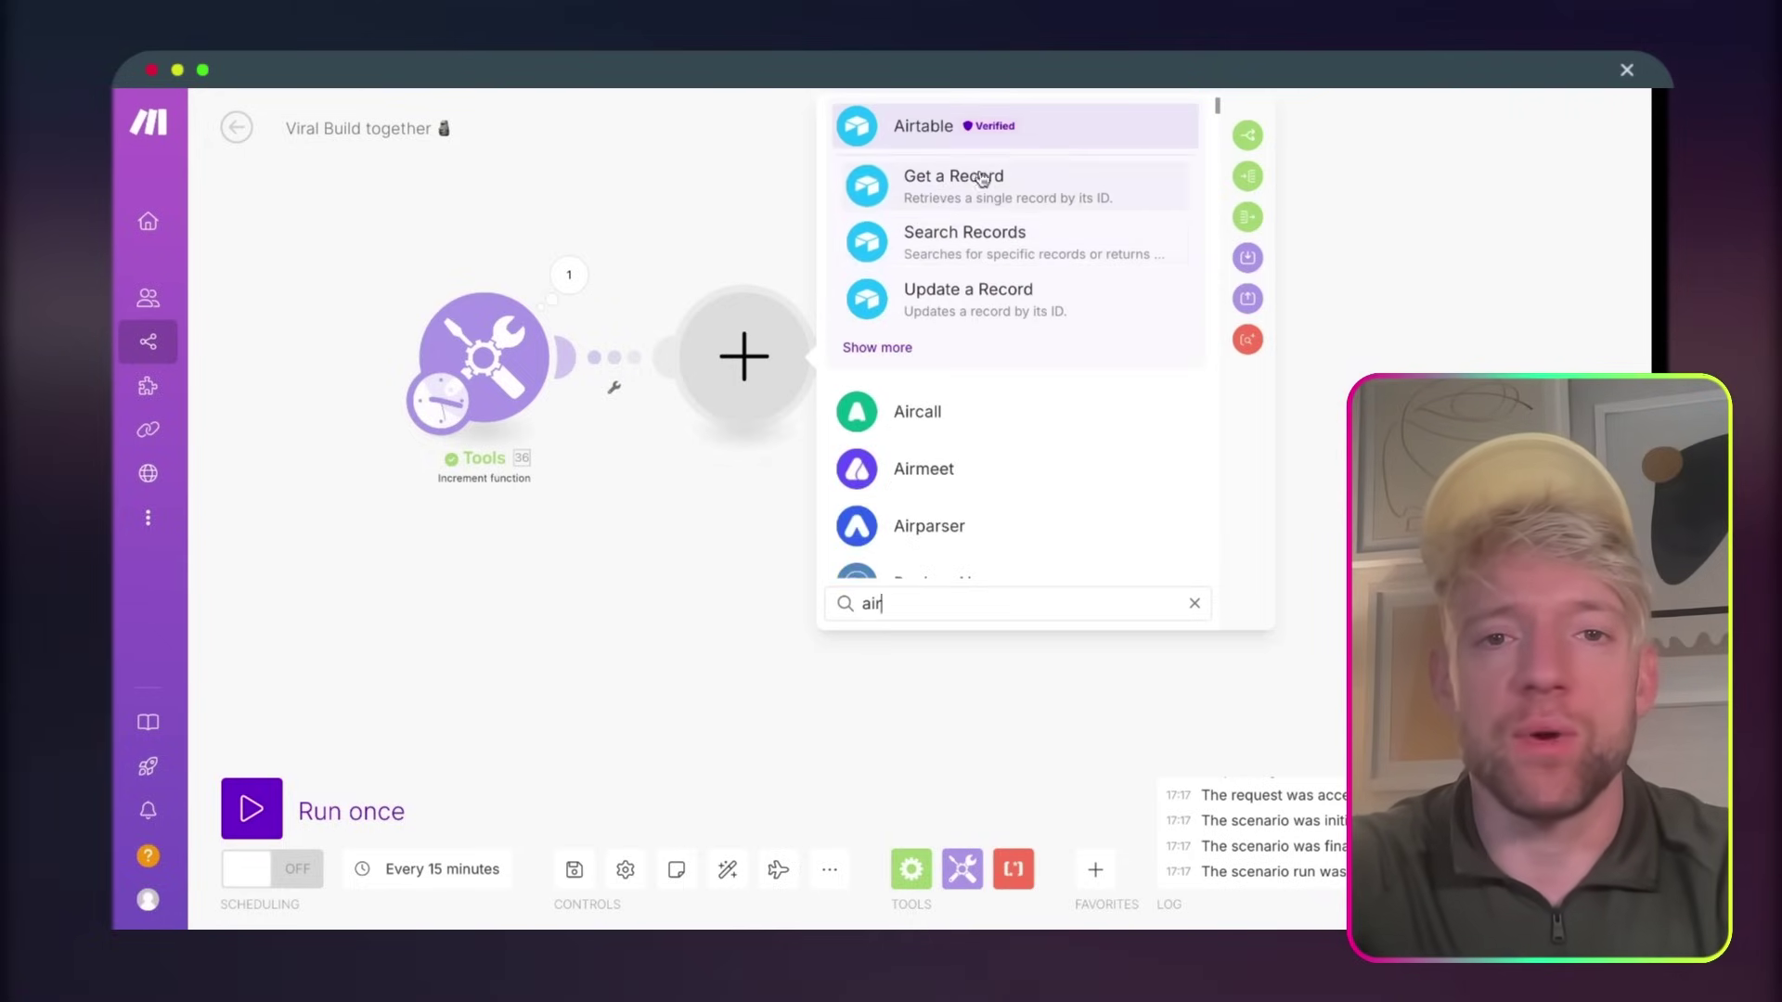
left_click(960, 243)
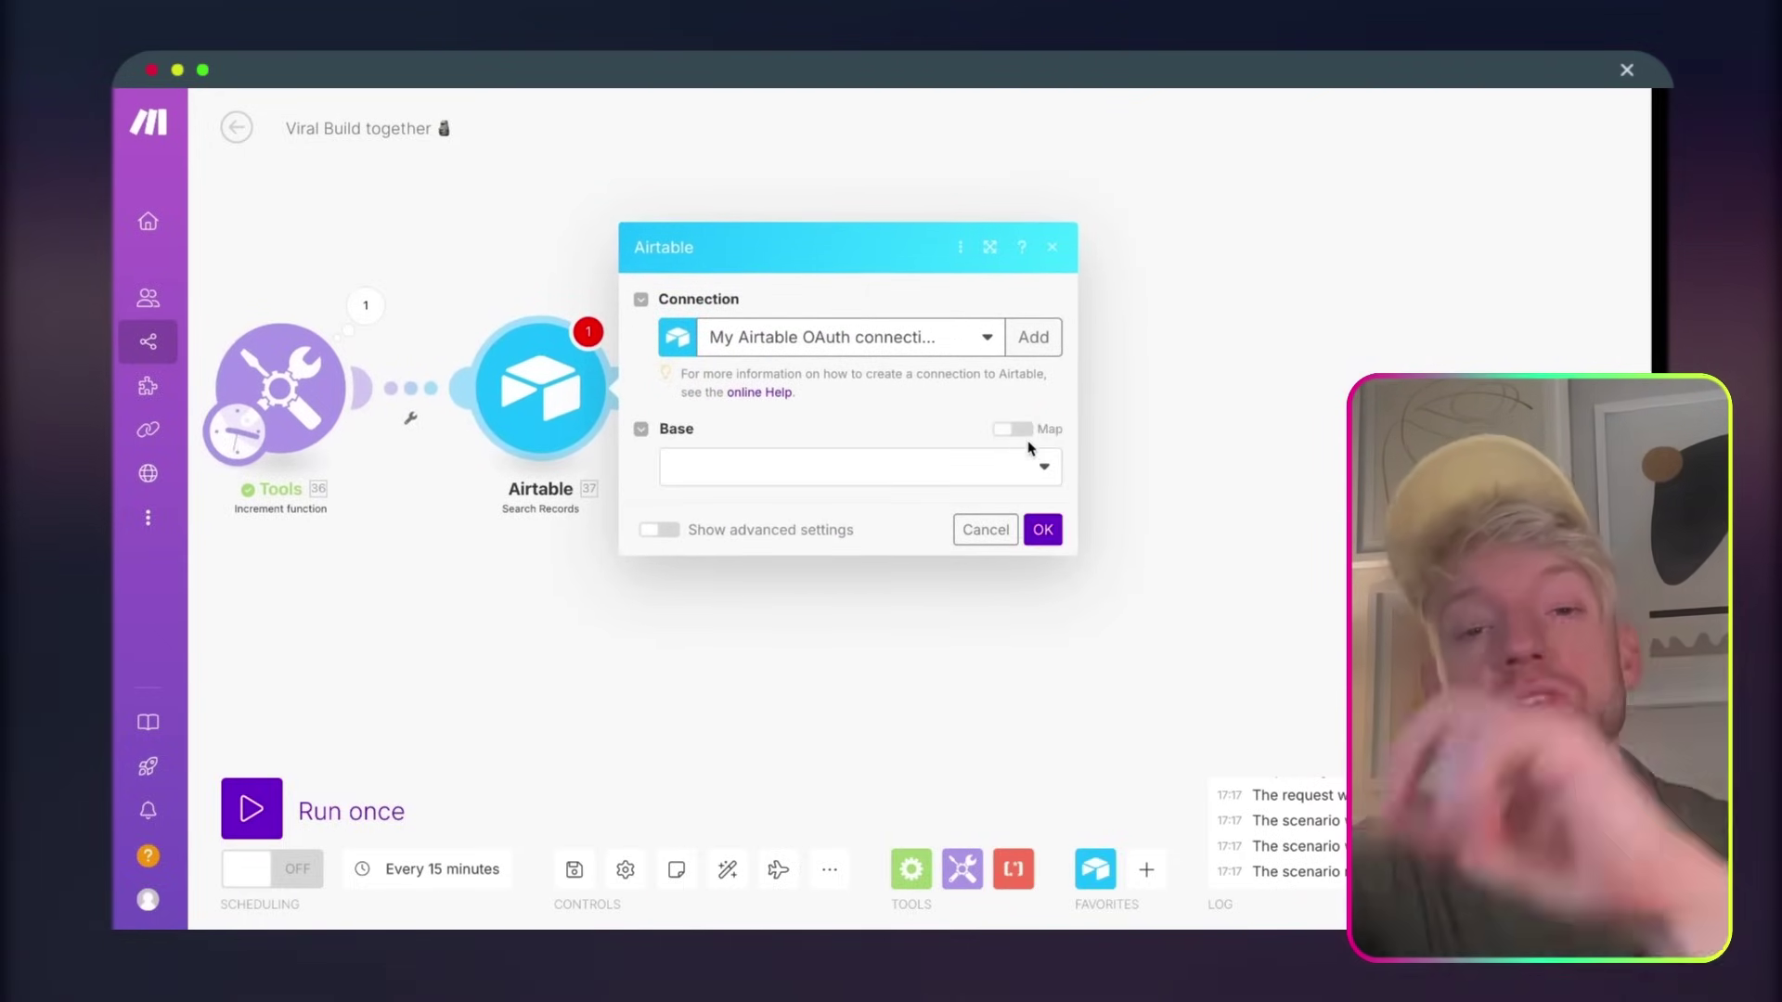
left_click(907, 465)
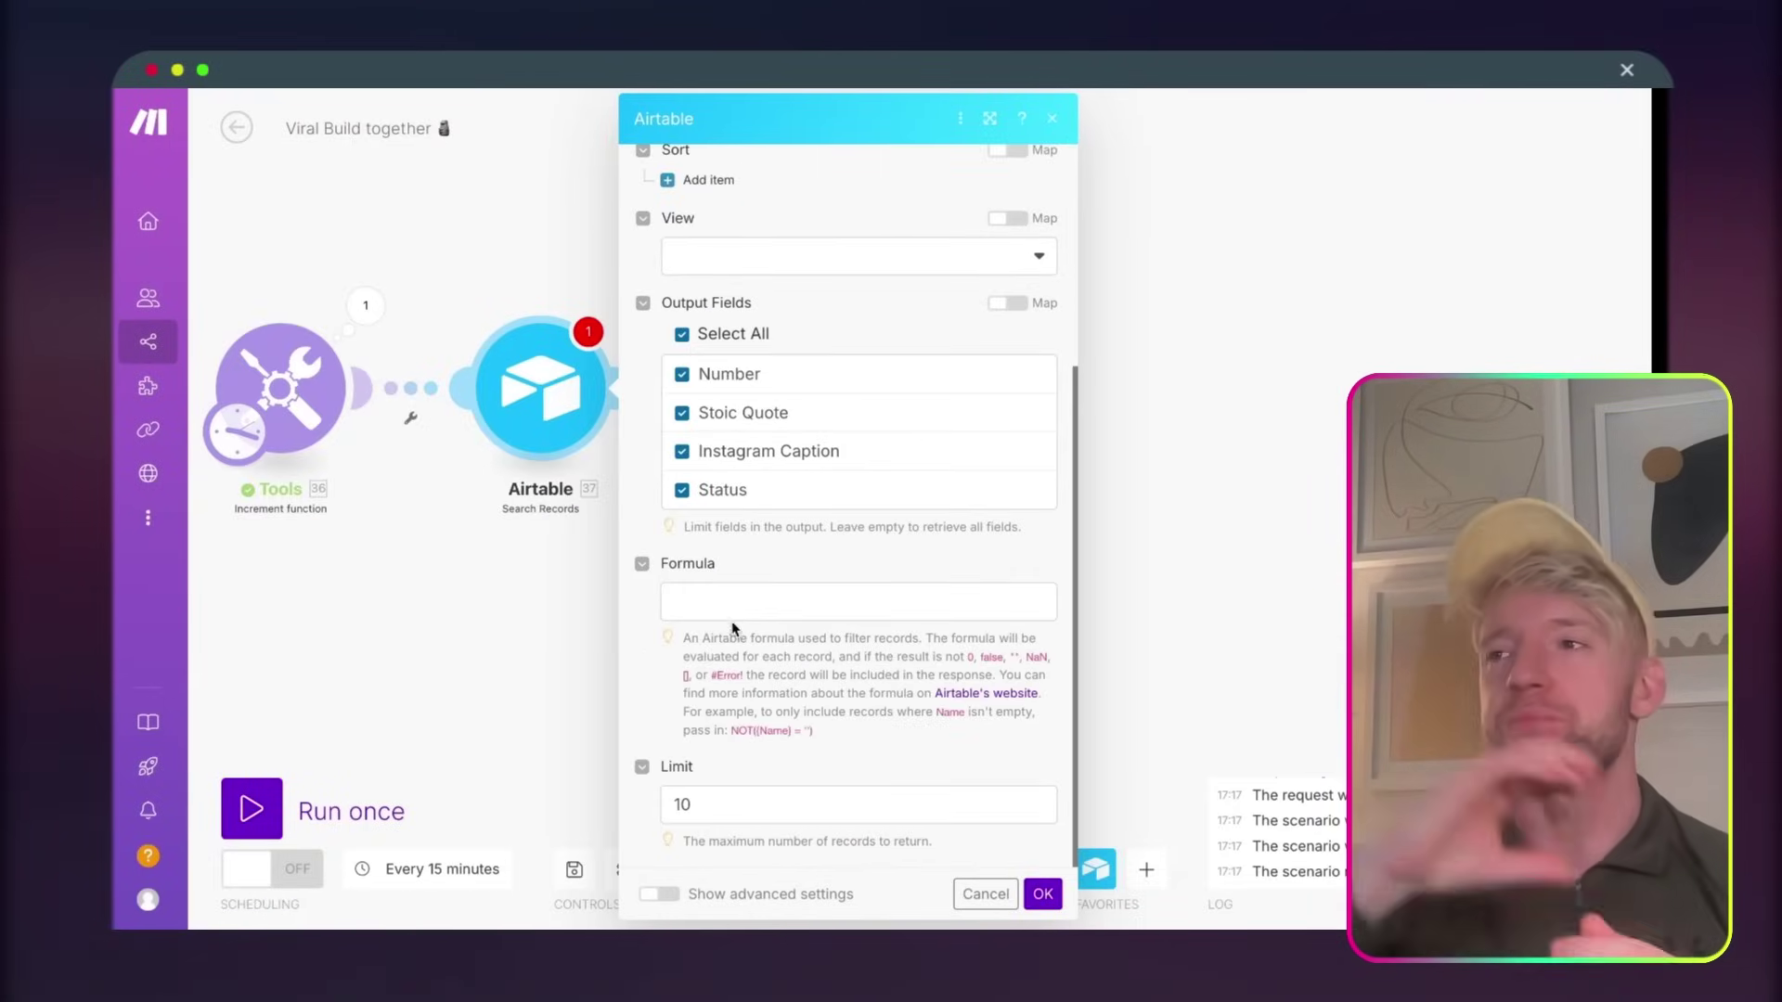
left_click(733, 614)
type("{Number} =")
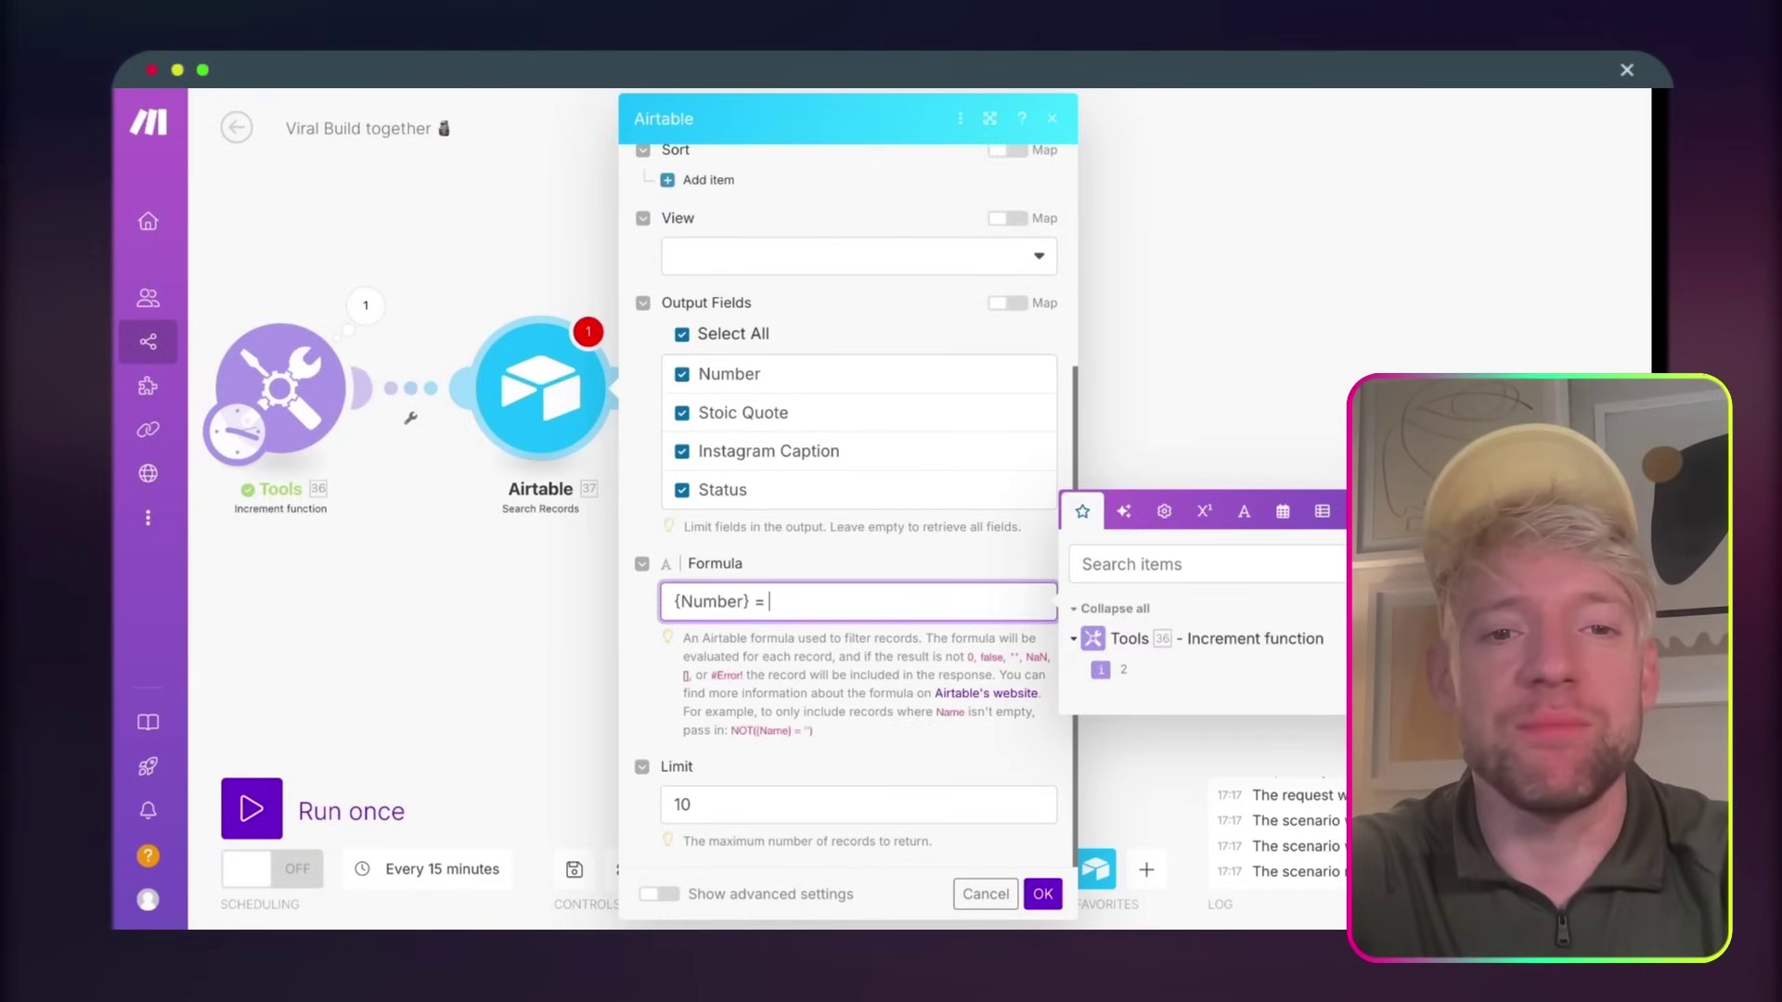
left_click(1100, 668)
key("ctrl+a")
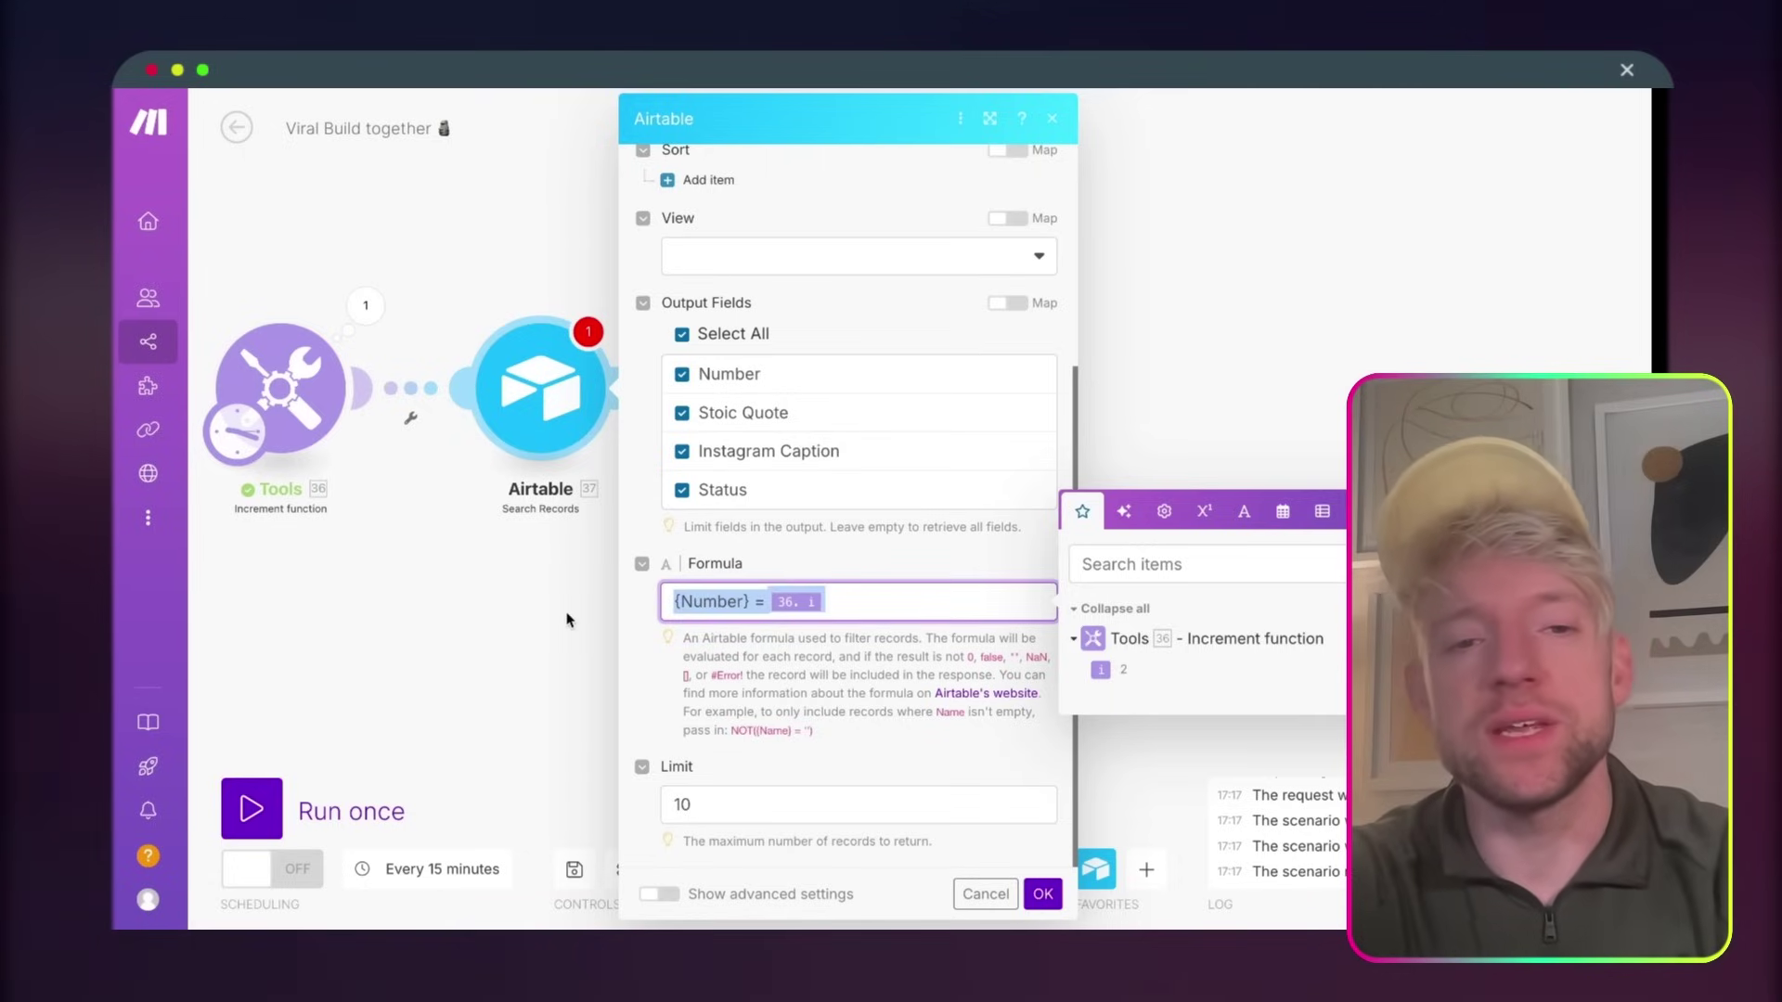
key("BackSpace")
left_click(843, 556)
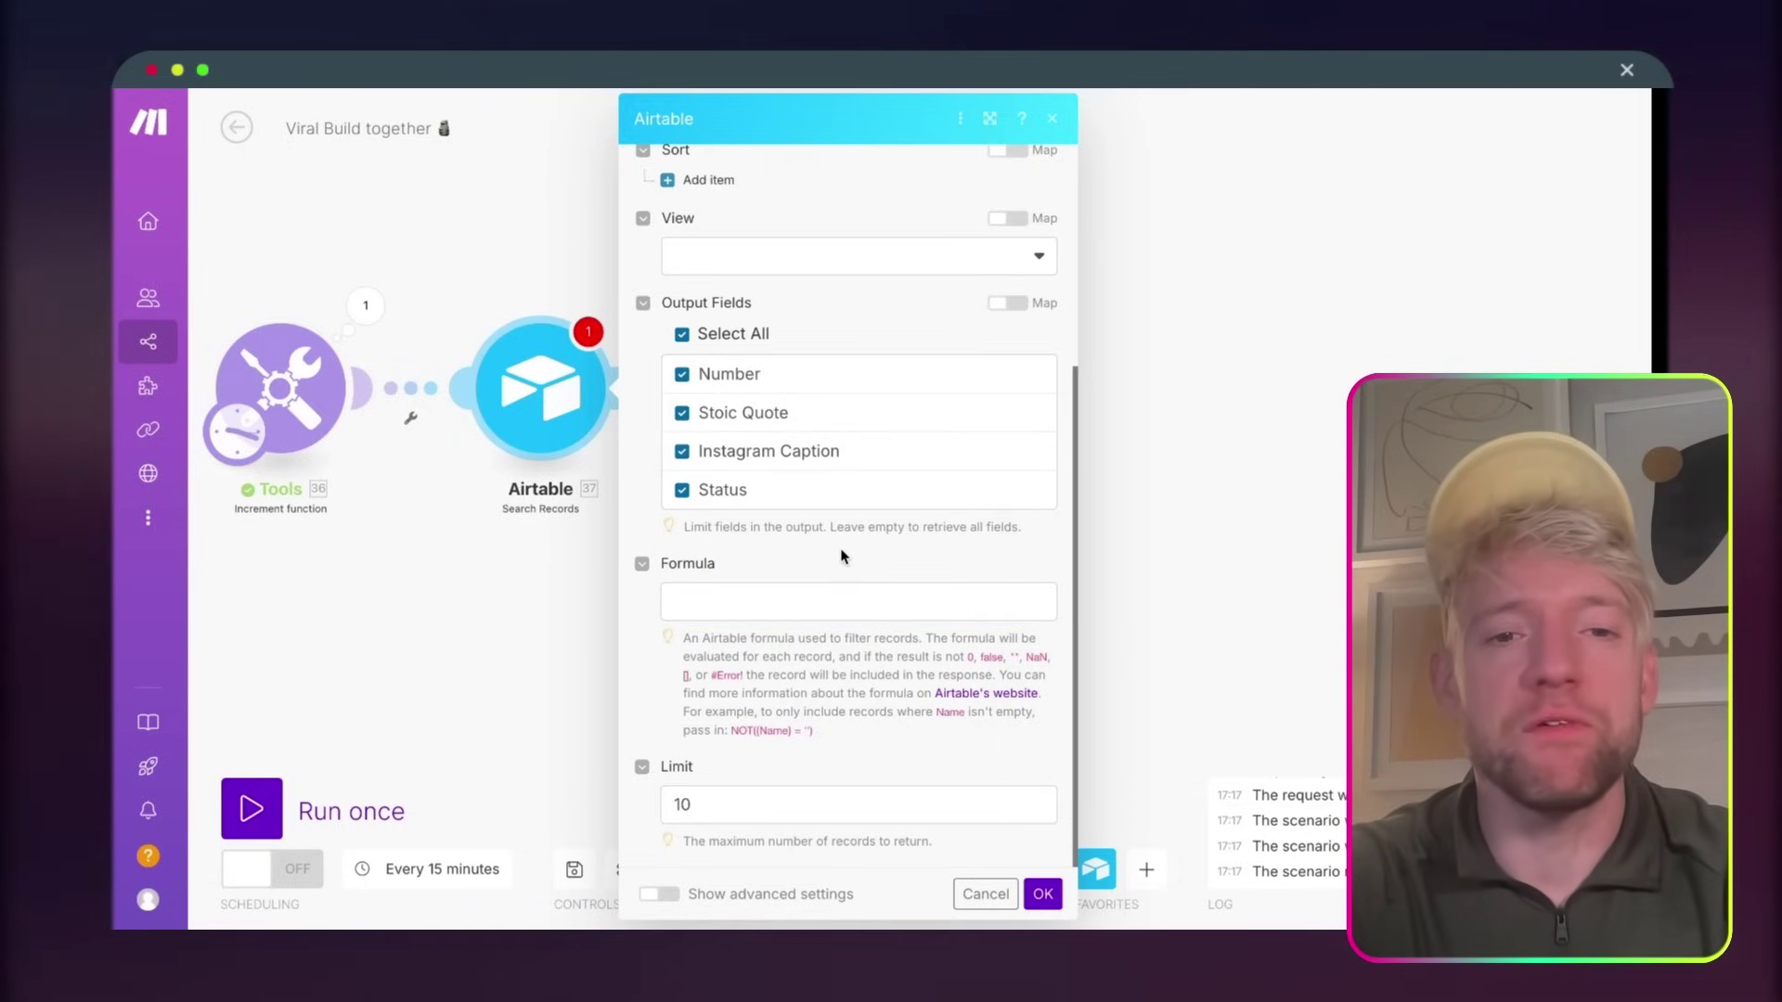
- Set the record search formula to {Number} = the Increment function's i value and limit the search to 1 record
left_click(806, 597)
type("{Number} = 36. i")
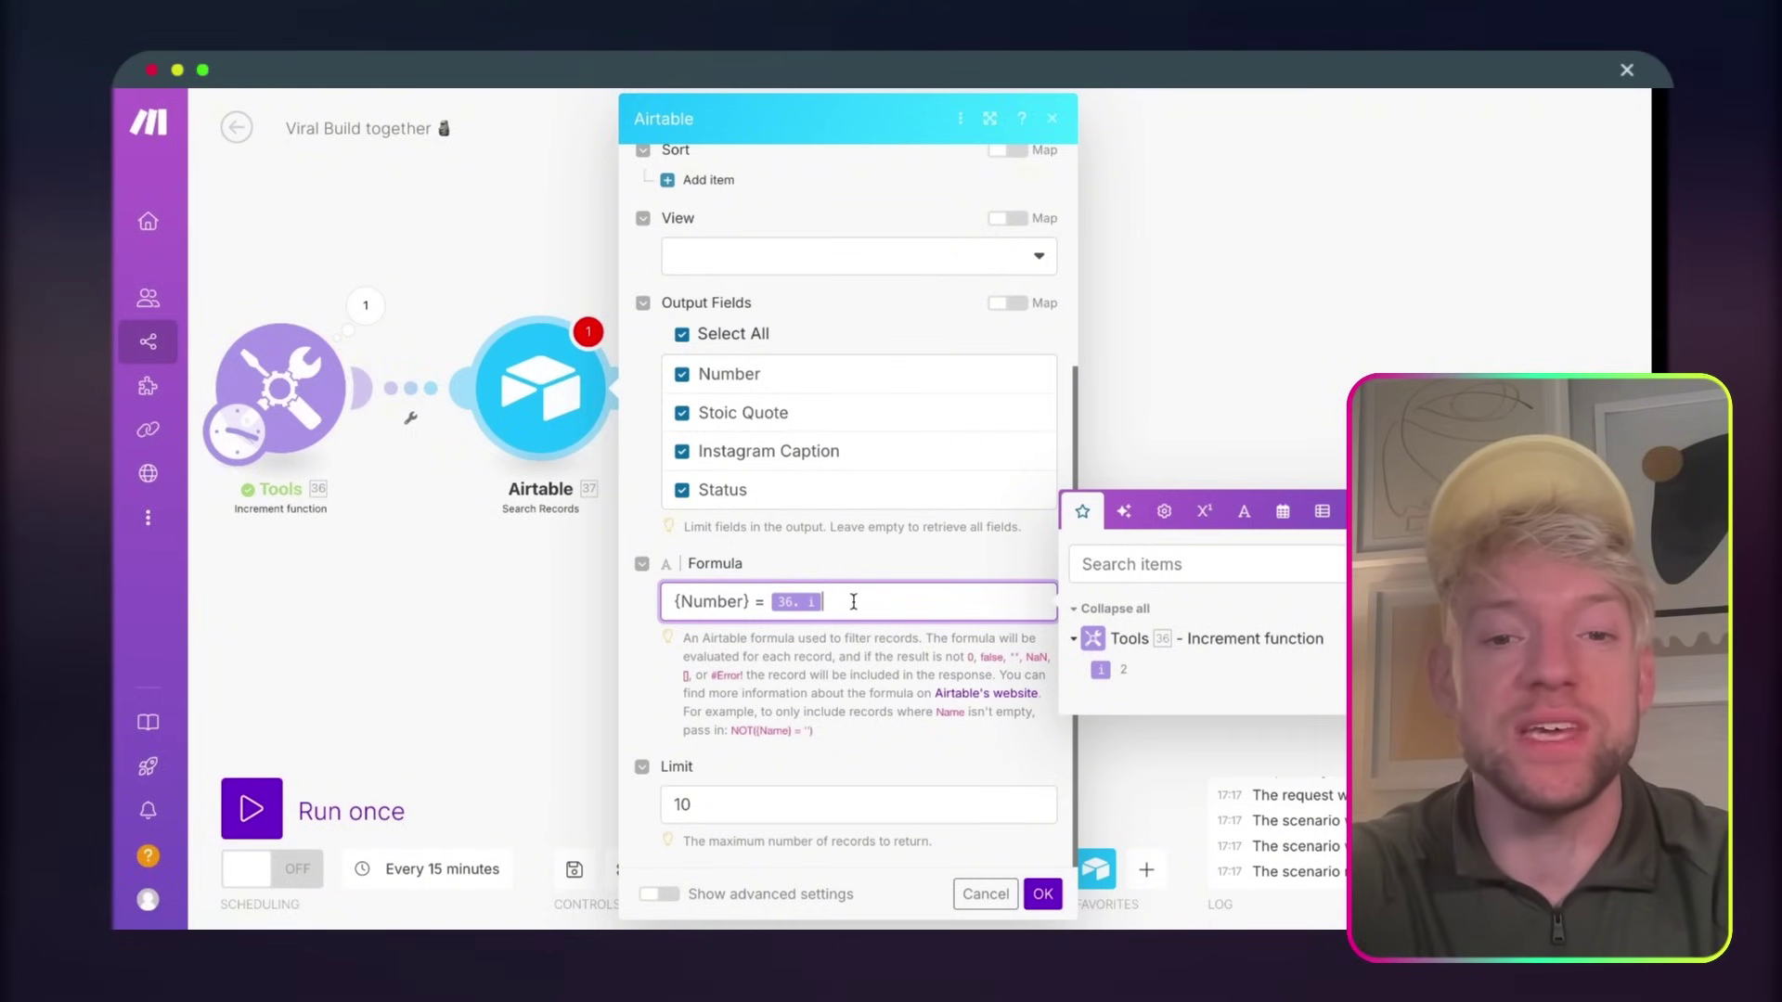
left_click(1101, 669)
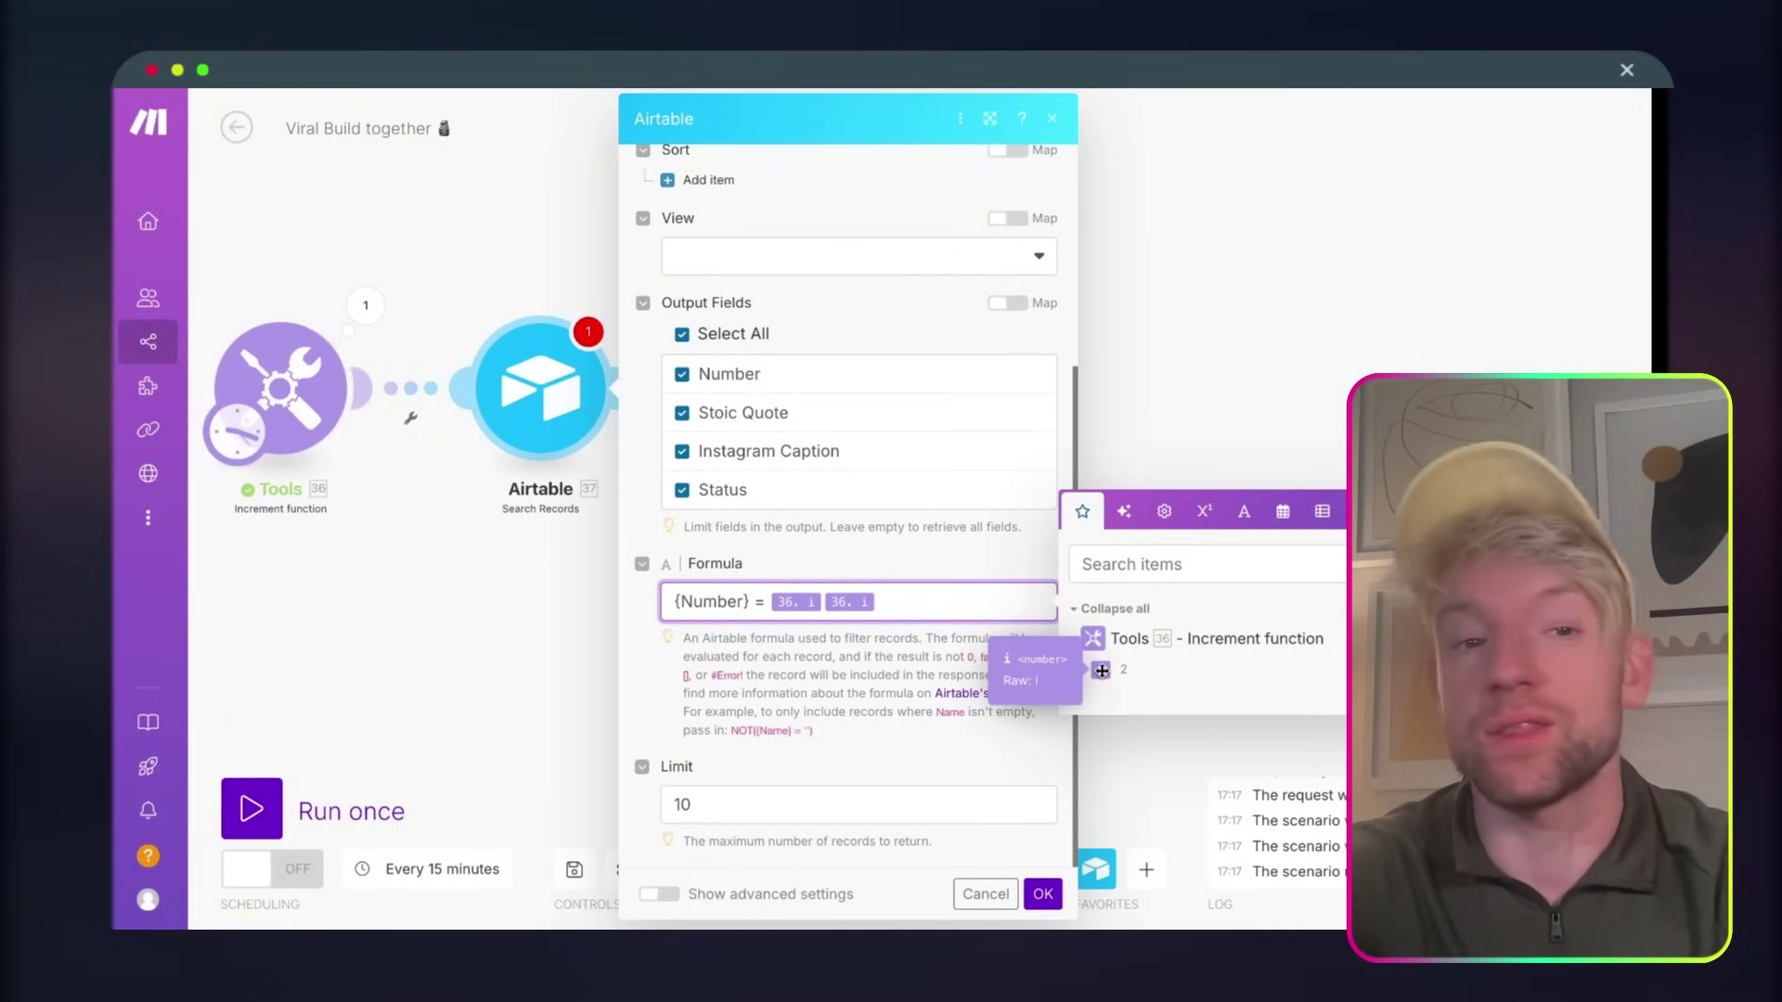
key("BackSpace")
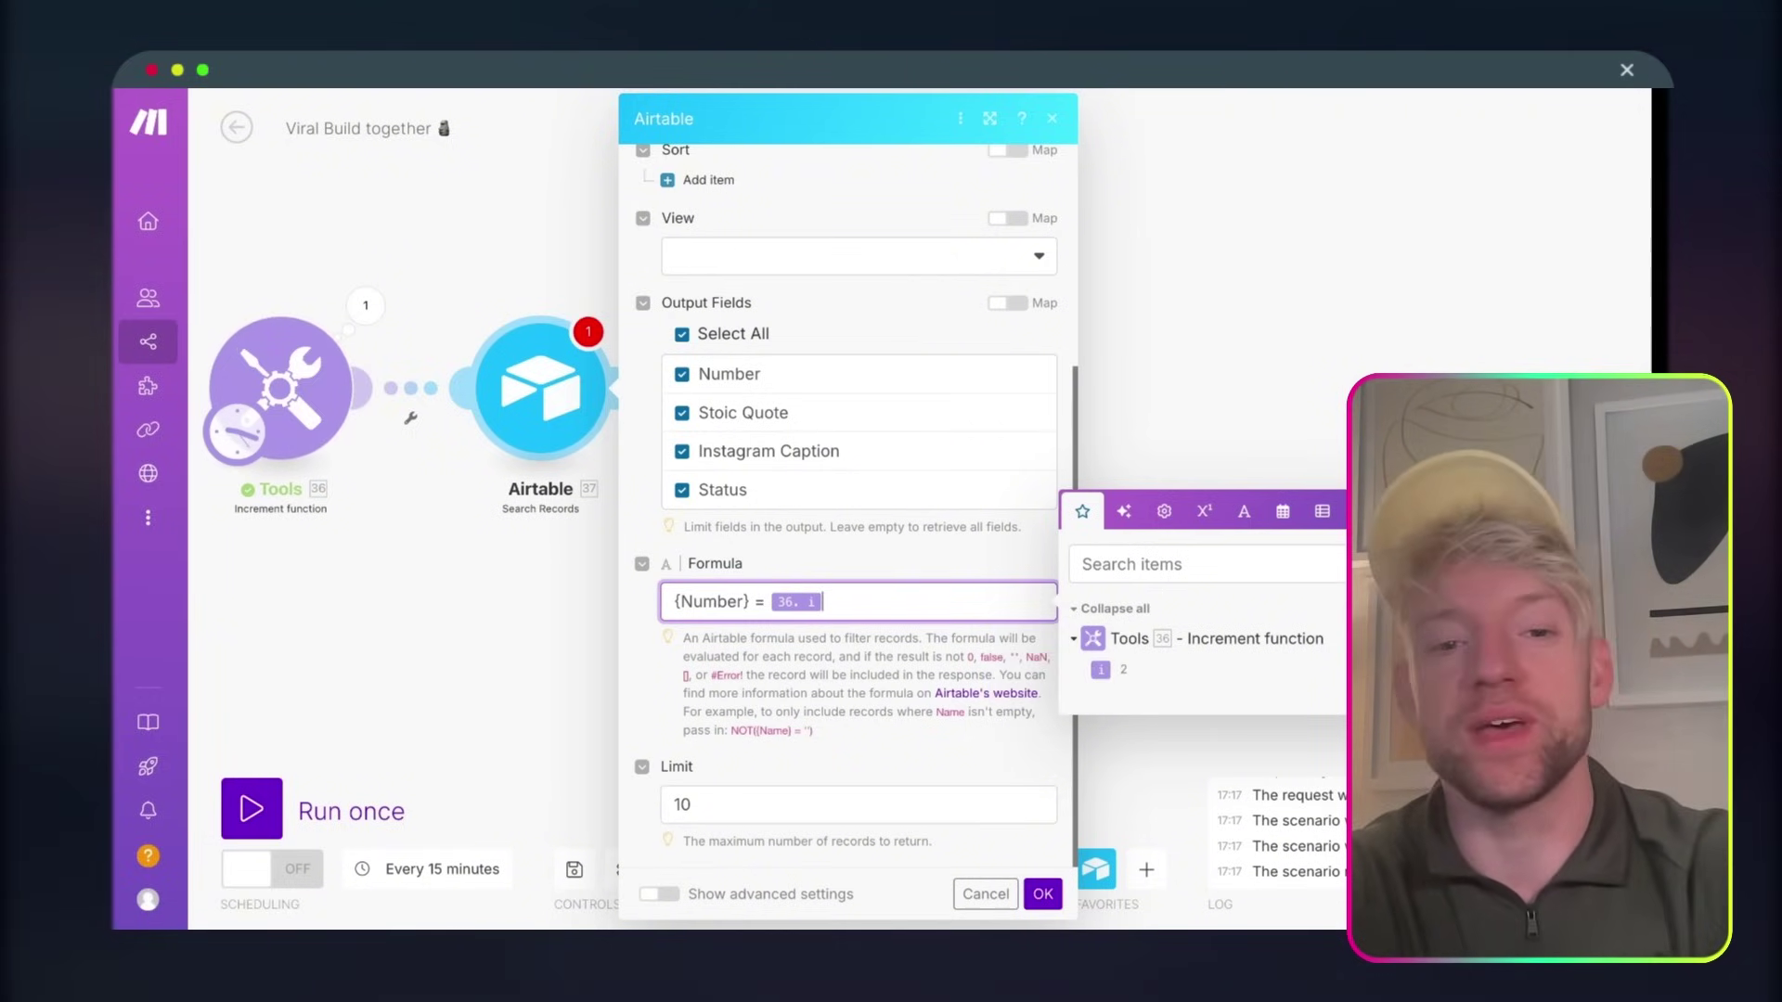
left_click(817, 808)
key("BackSpace")
left_click(1041, 893)
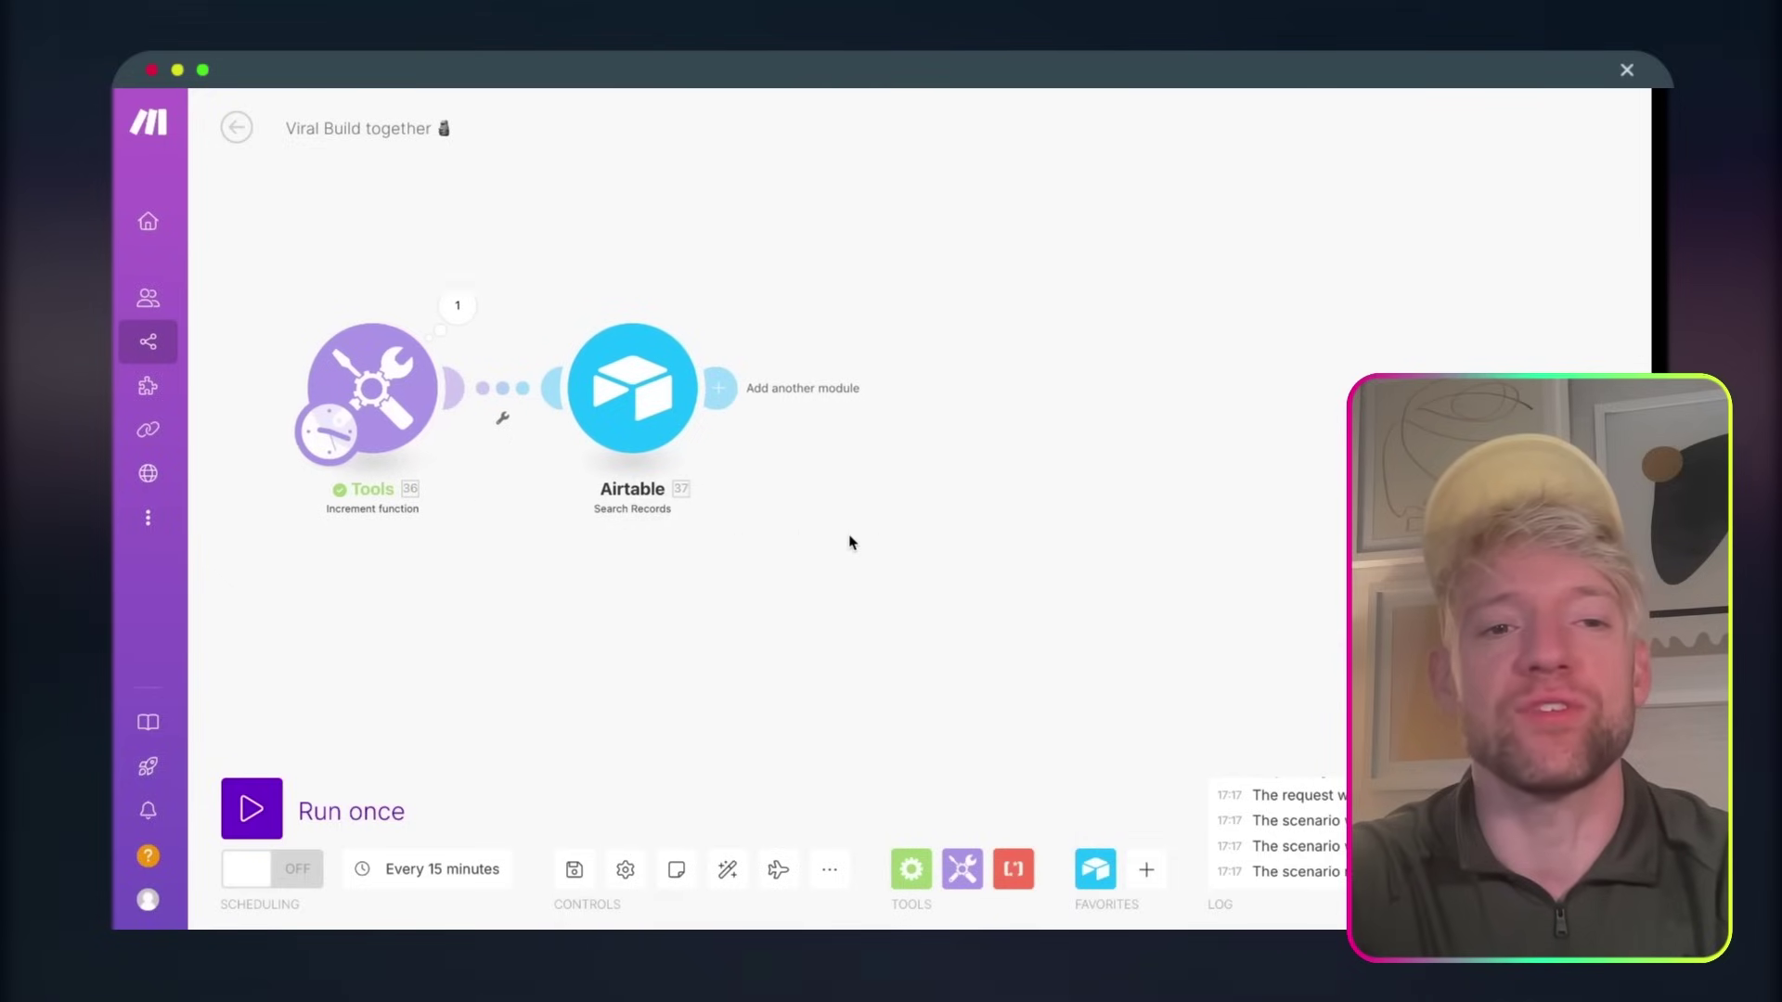
- Run the whole scenario once and examine the output bundles of the Increment function and the Airtable search
left_click(314, 831)
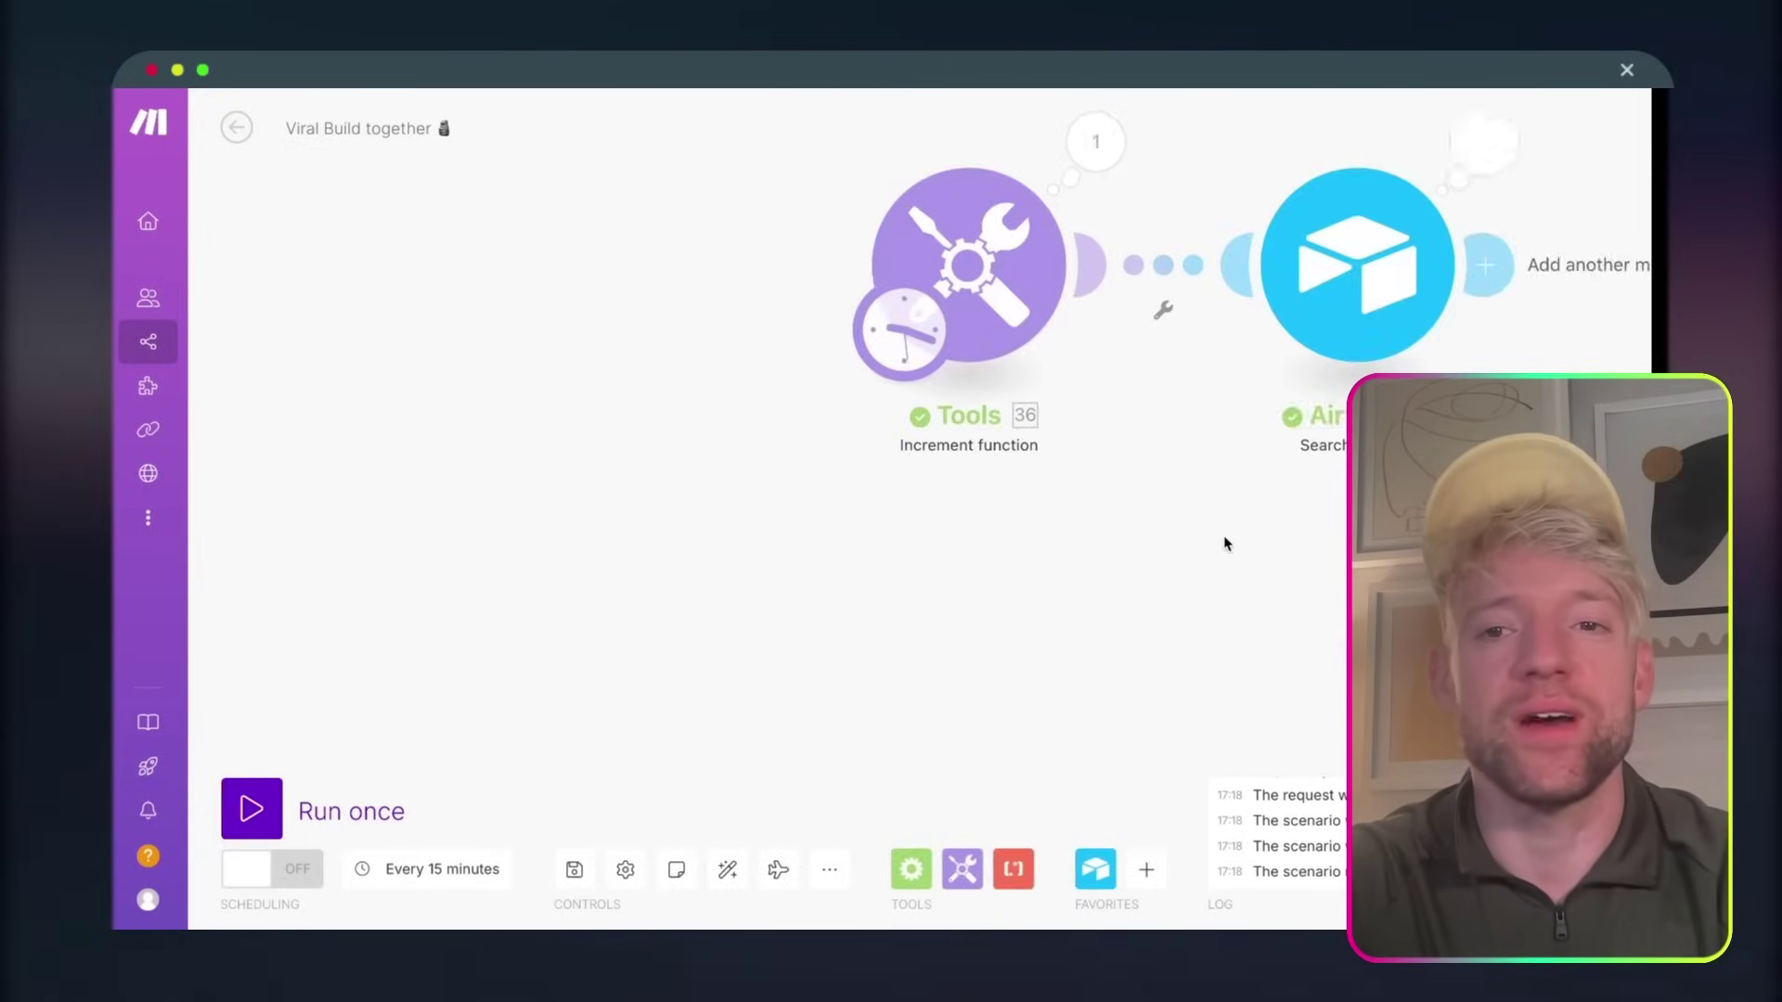
left_click(499, 254)
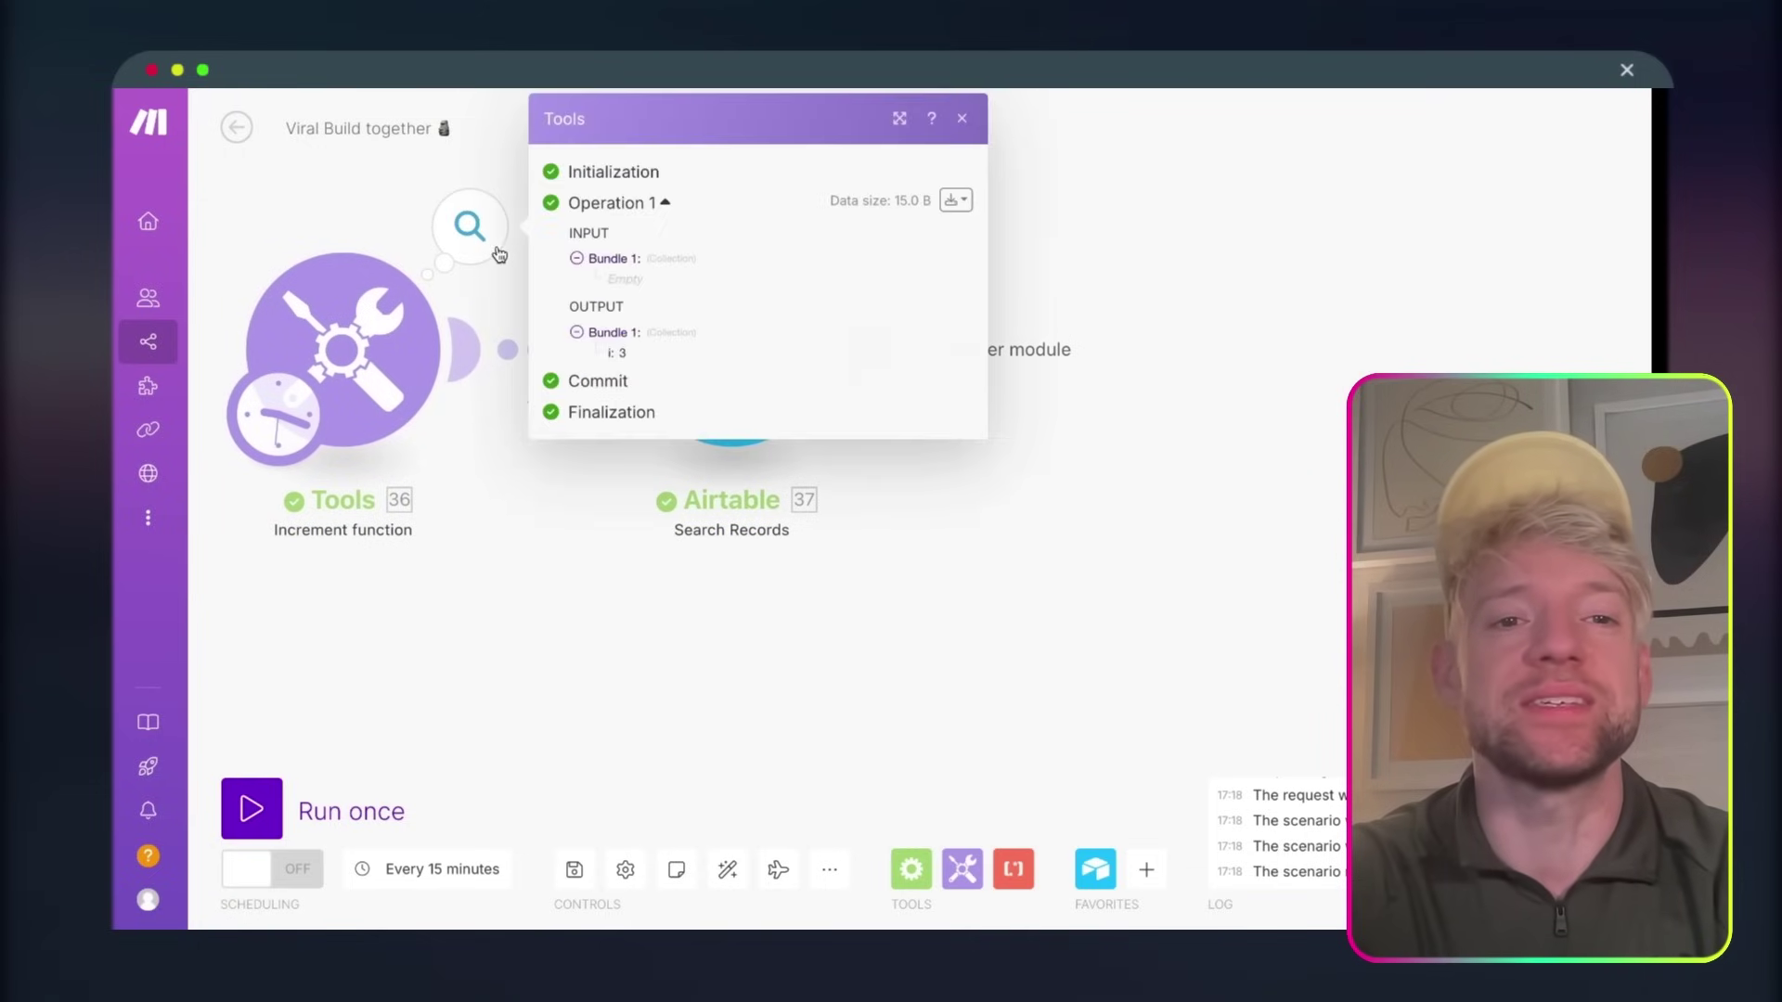
left_click(1087, 494)
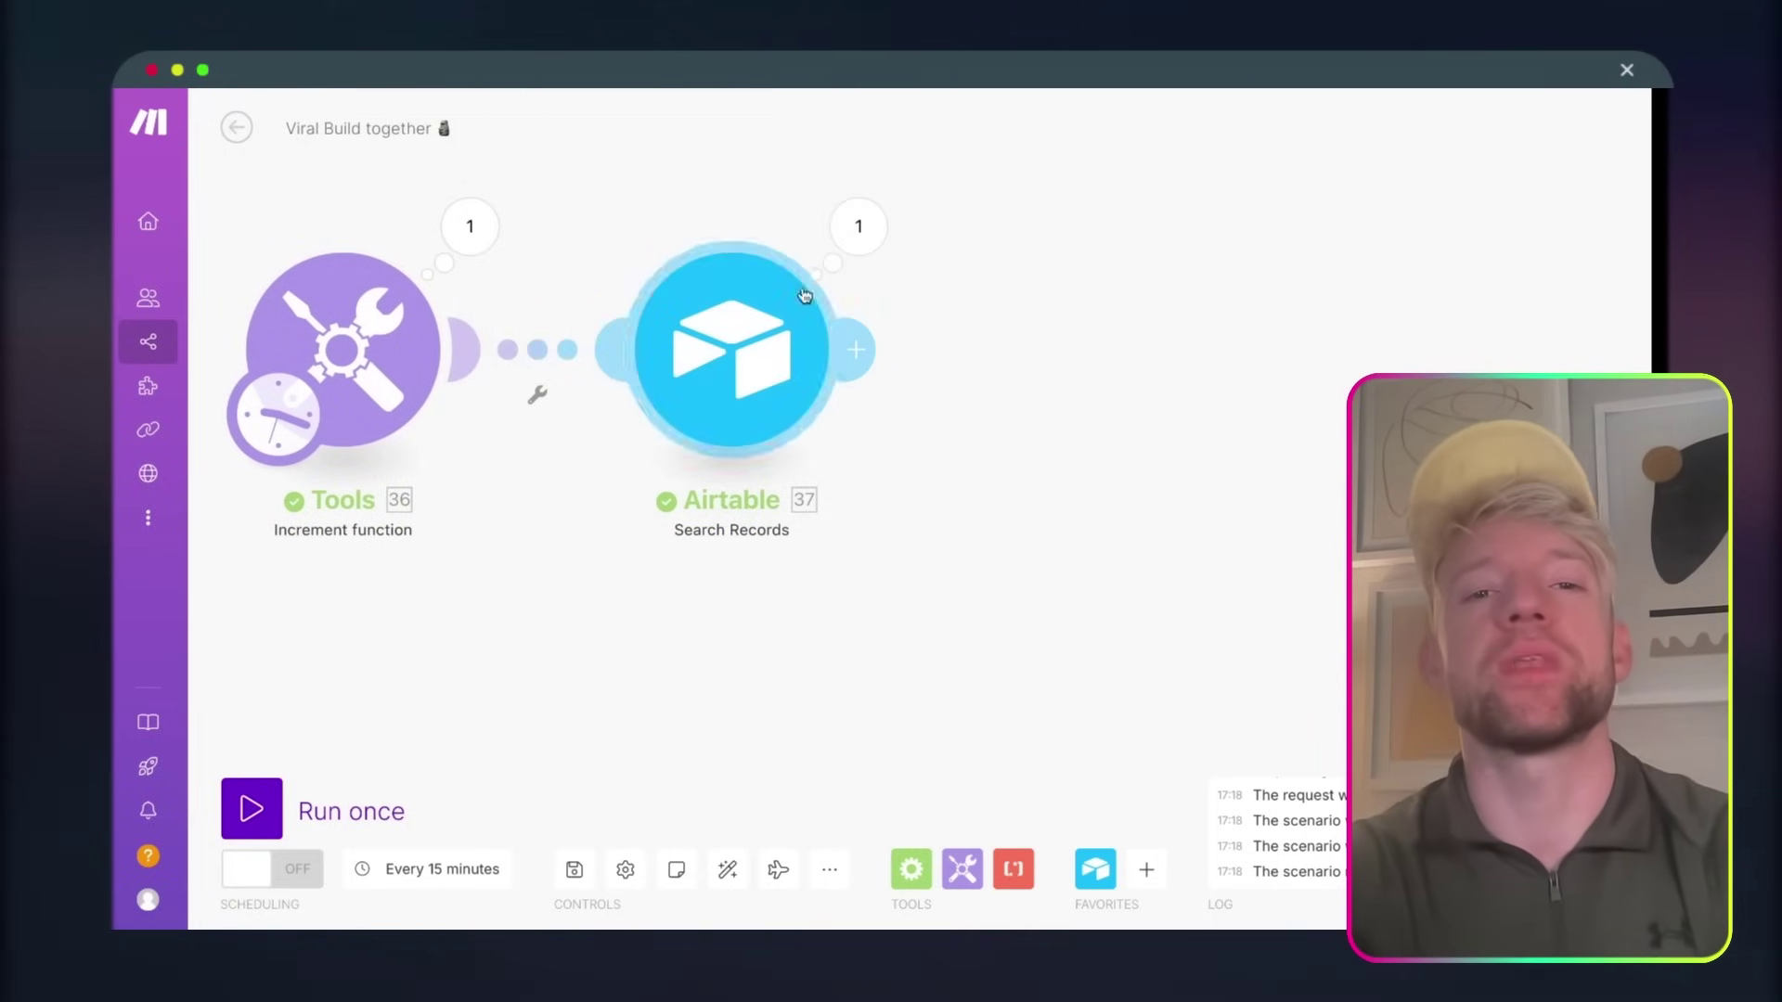
left_click(856, 227)
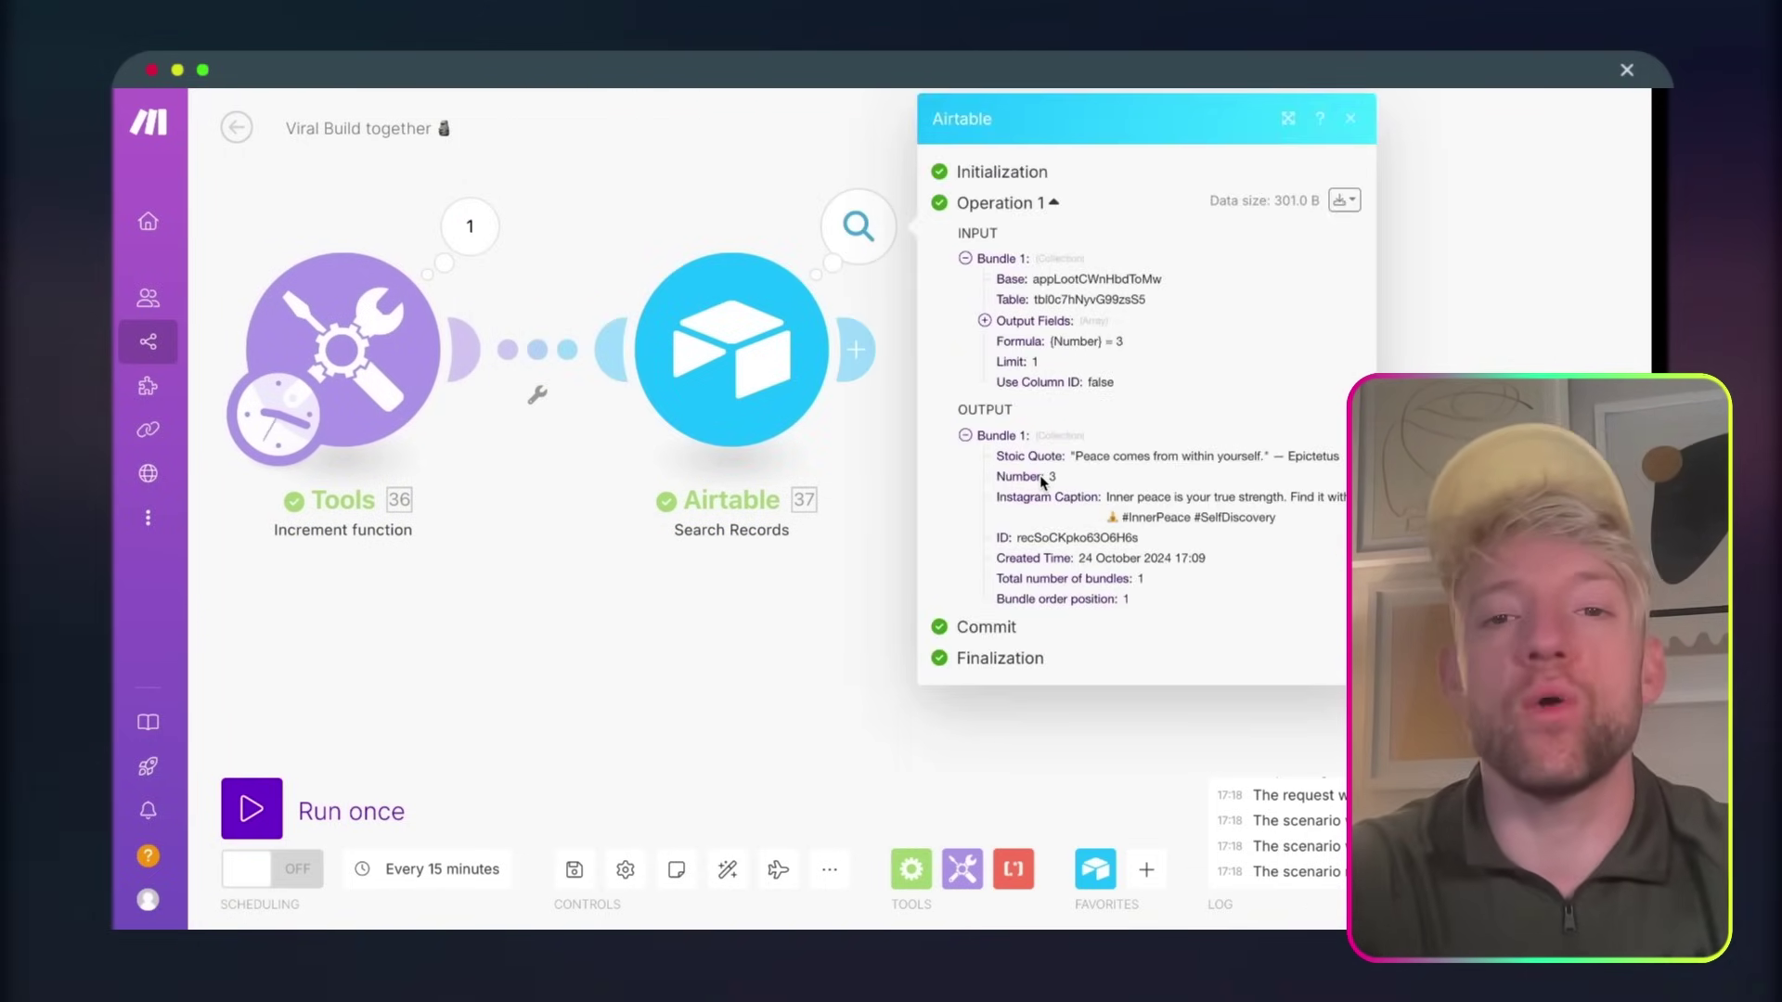
left_click_drag(1050, 476, 1136, 516)
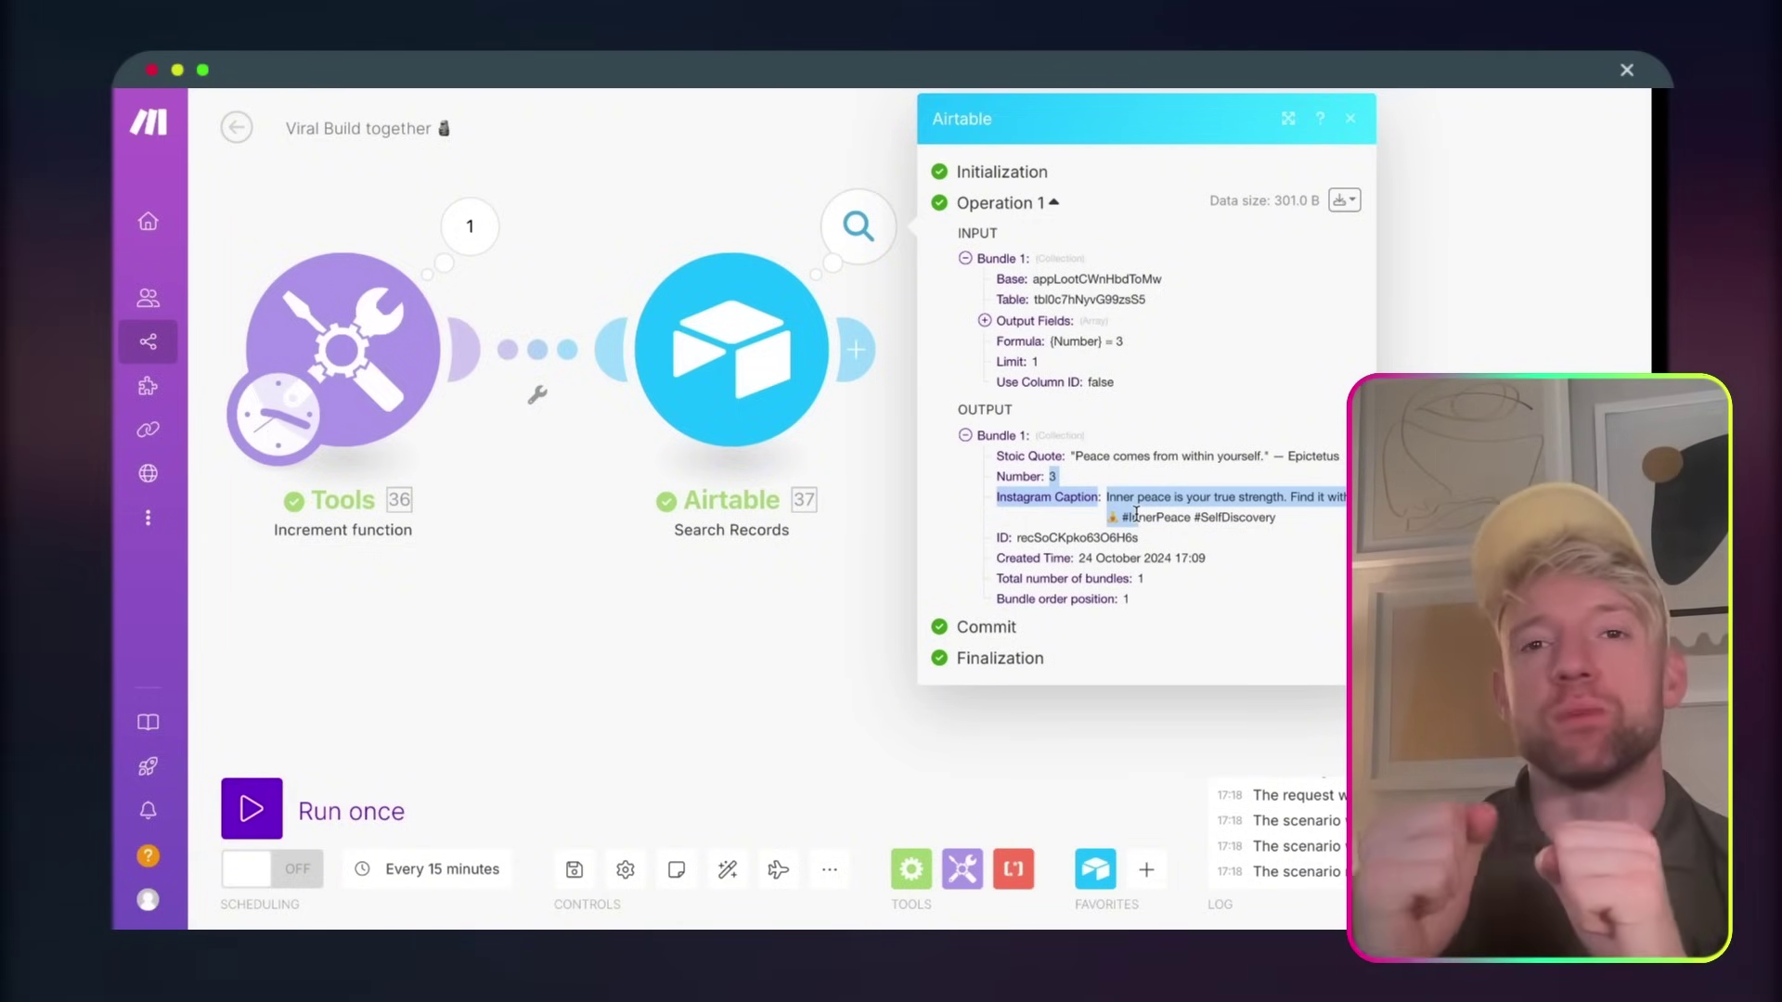
left_click(1169, 522)
left_click_drag(1098, 456, 1216, 453)
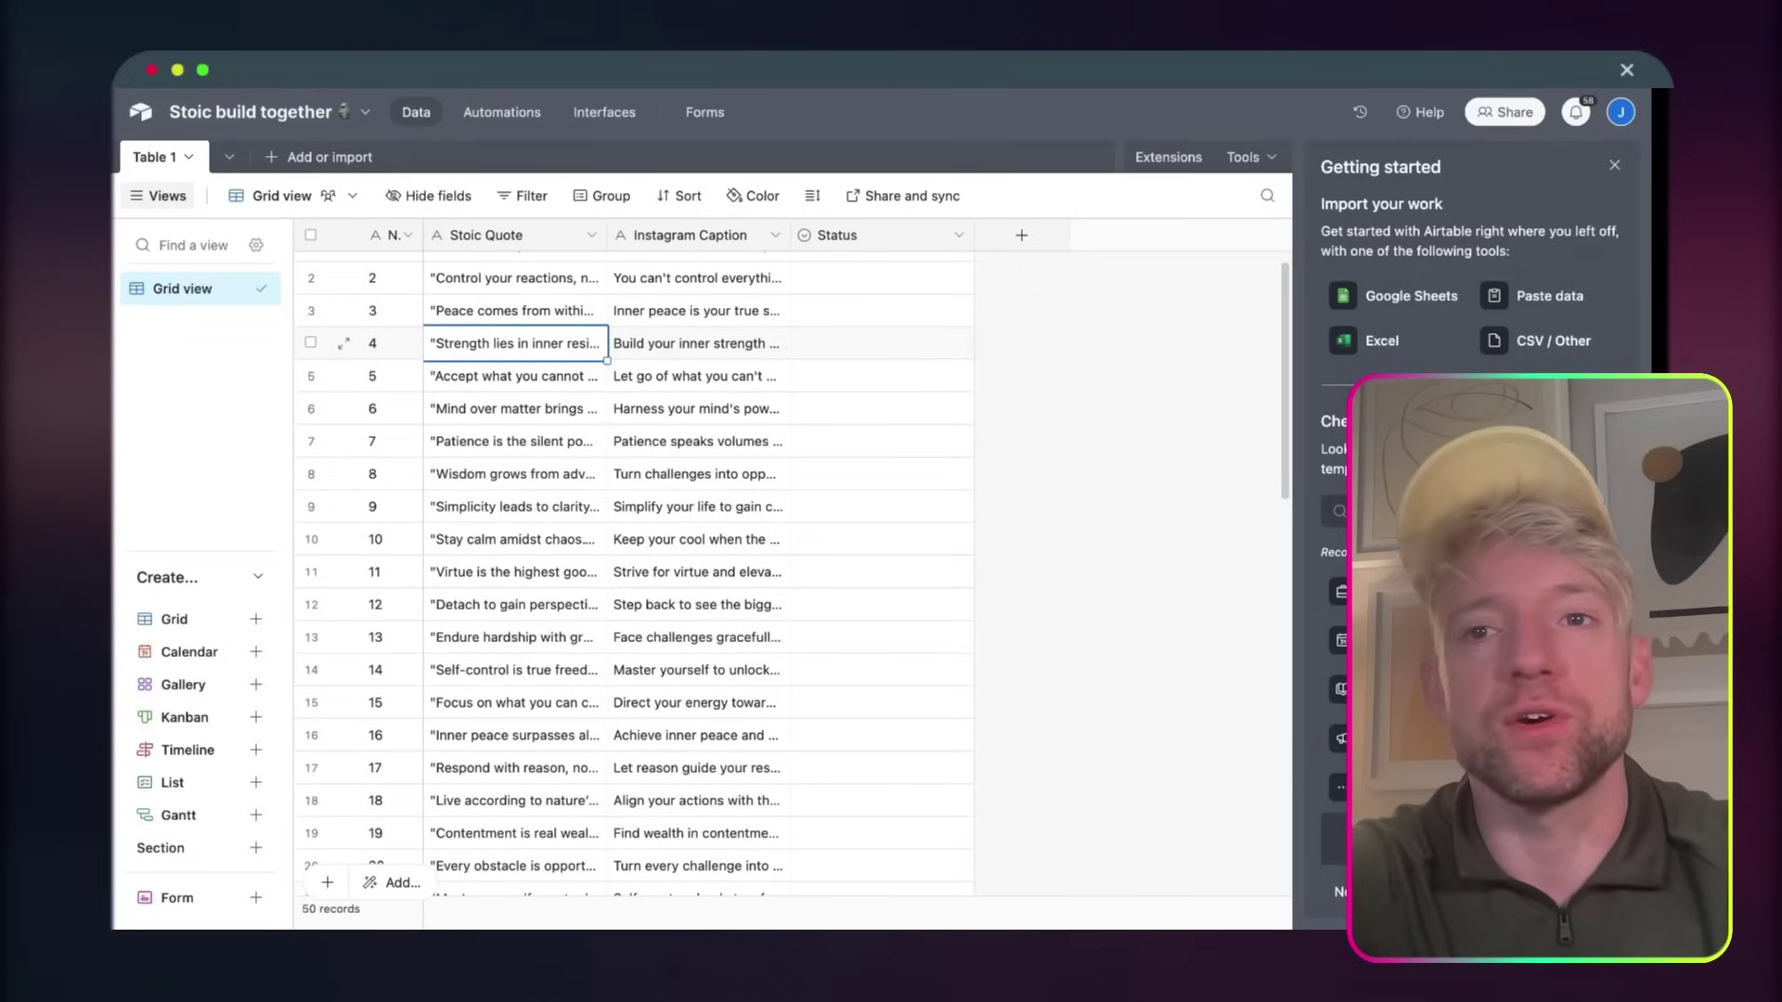
- Switch to the Airtable base and expand record 3 to compare its quote with the search output
scroll(501, 372, "up", 1)
left_click(495, 327)
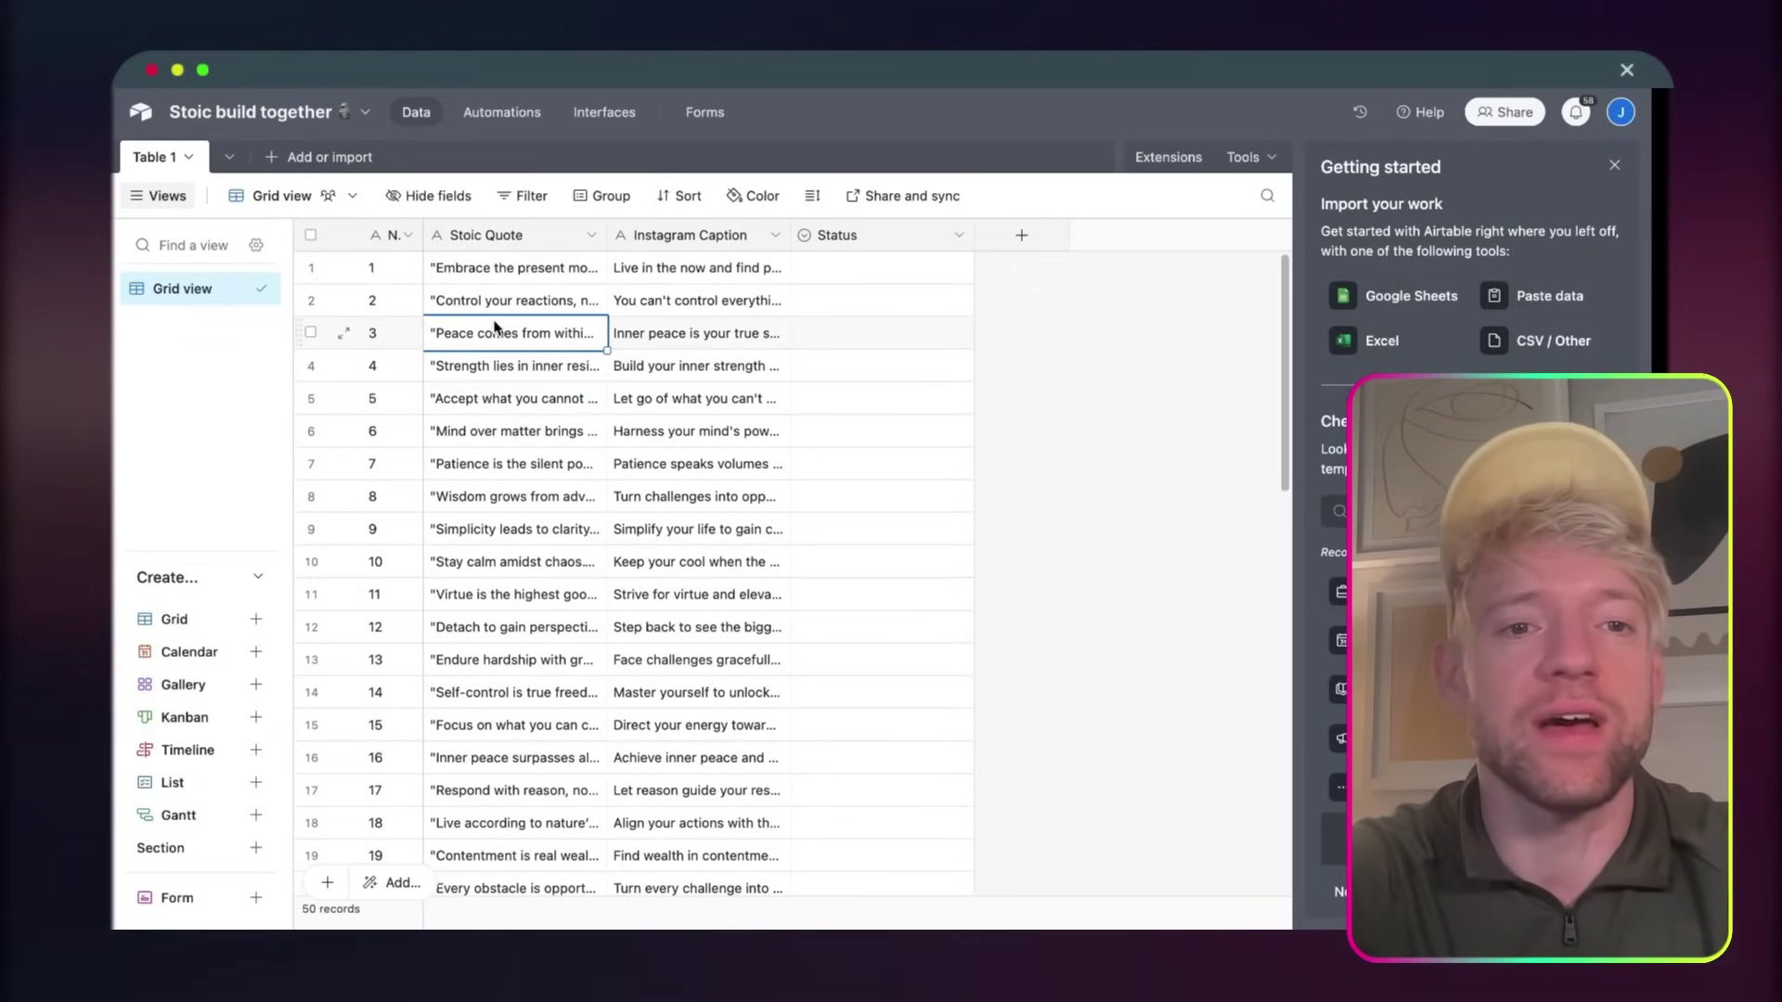
left_click(343, 334)
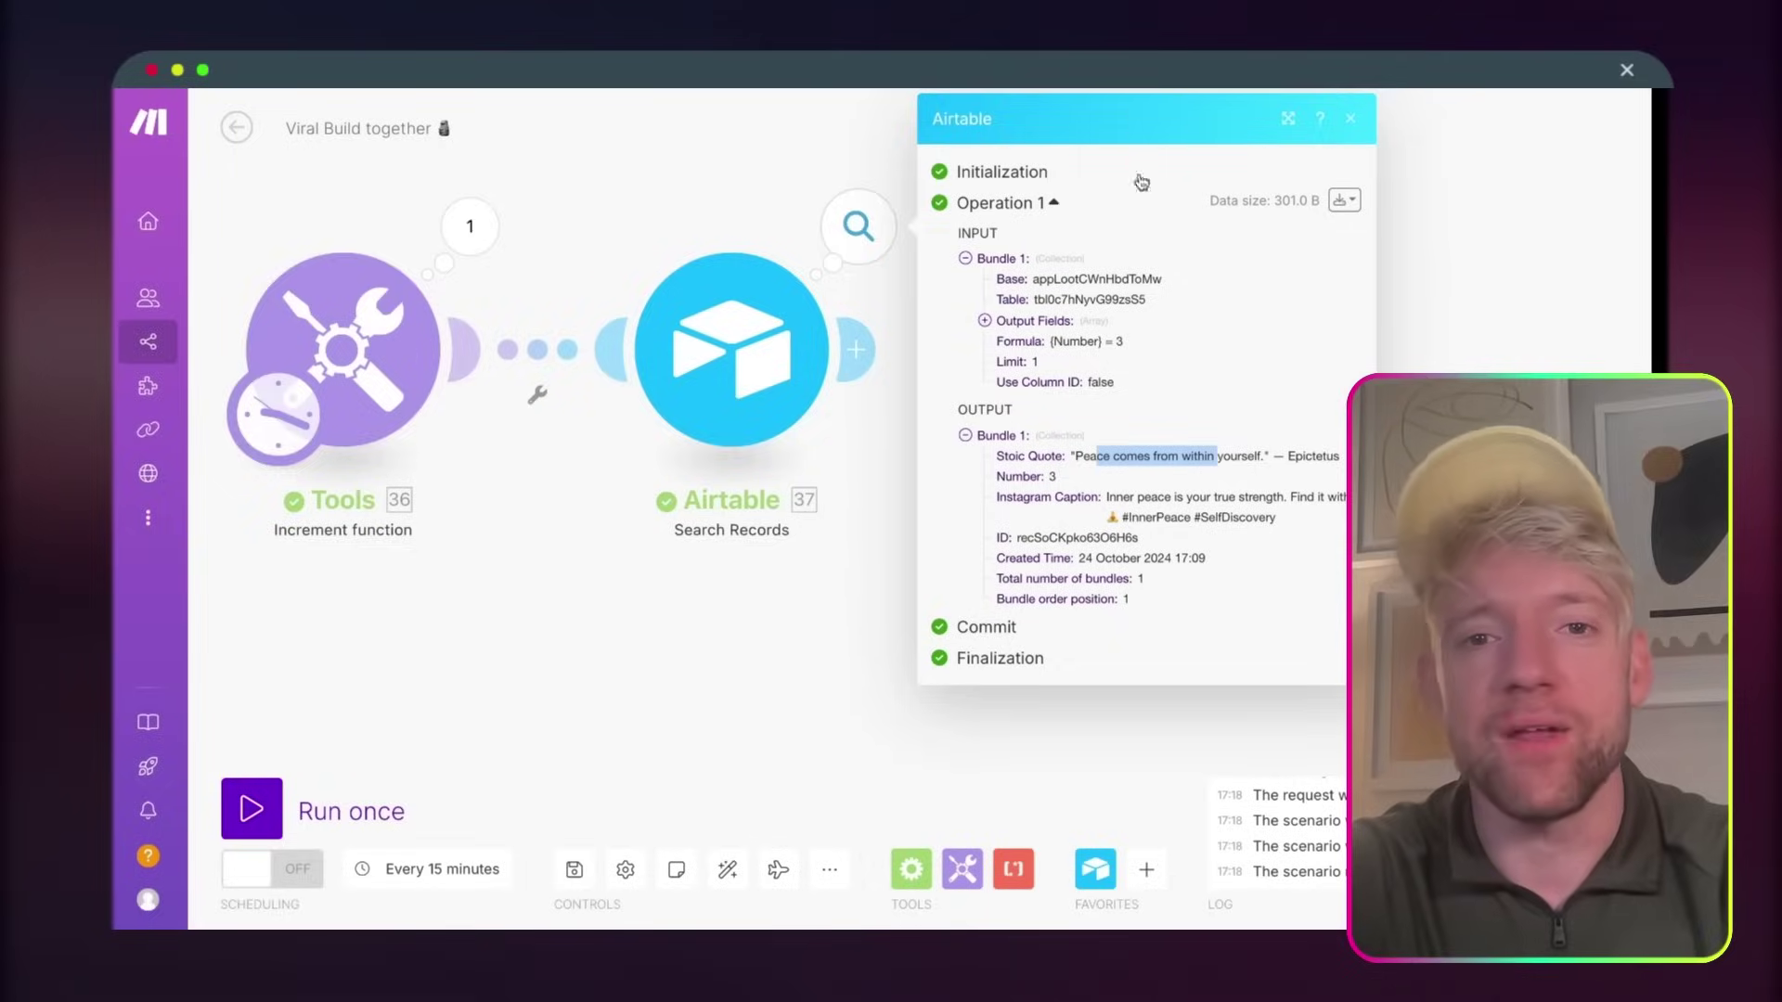
- Back in Make, add an Anthropic Claude Create a Prompt module after the Airtable search, with max tokens set to 4000
left_click(1485, 340)
scroll(1420, 343, "down", 1)
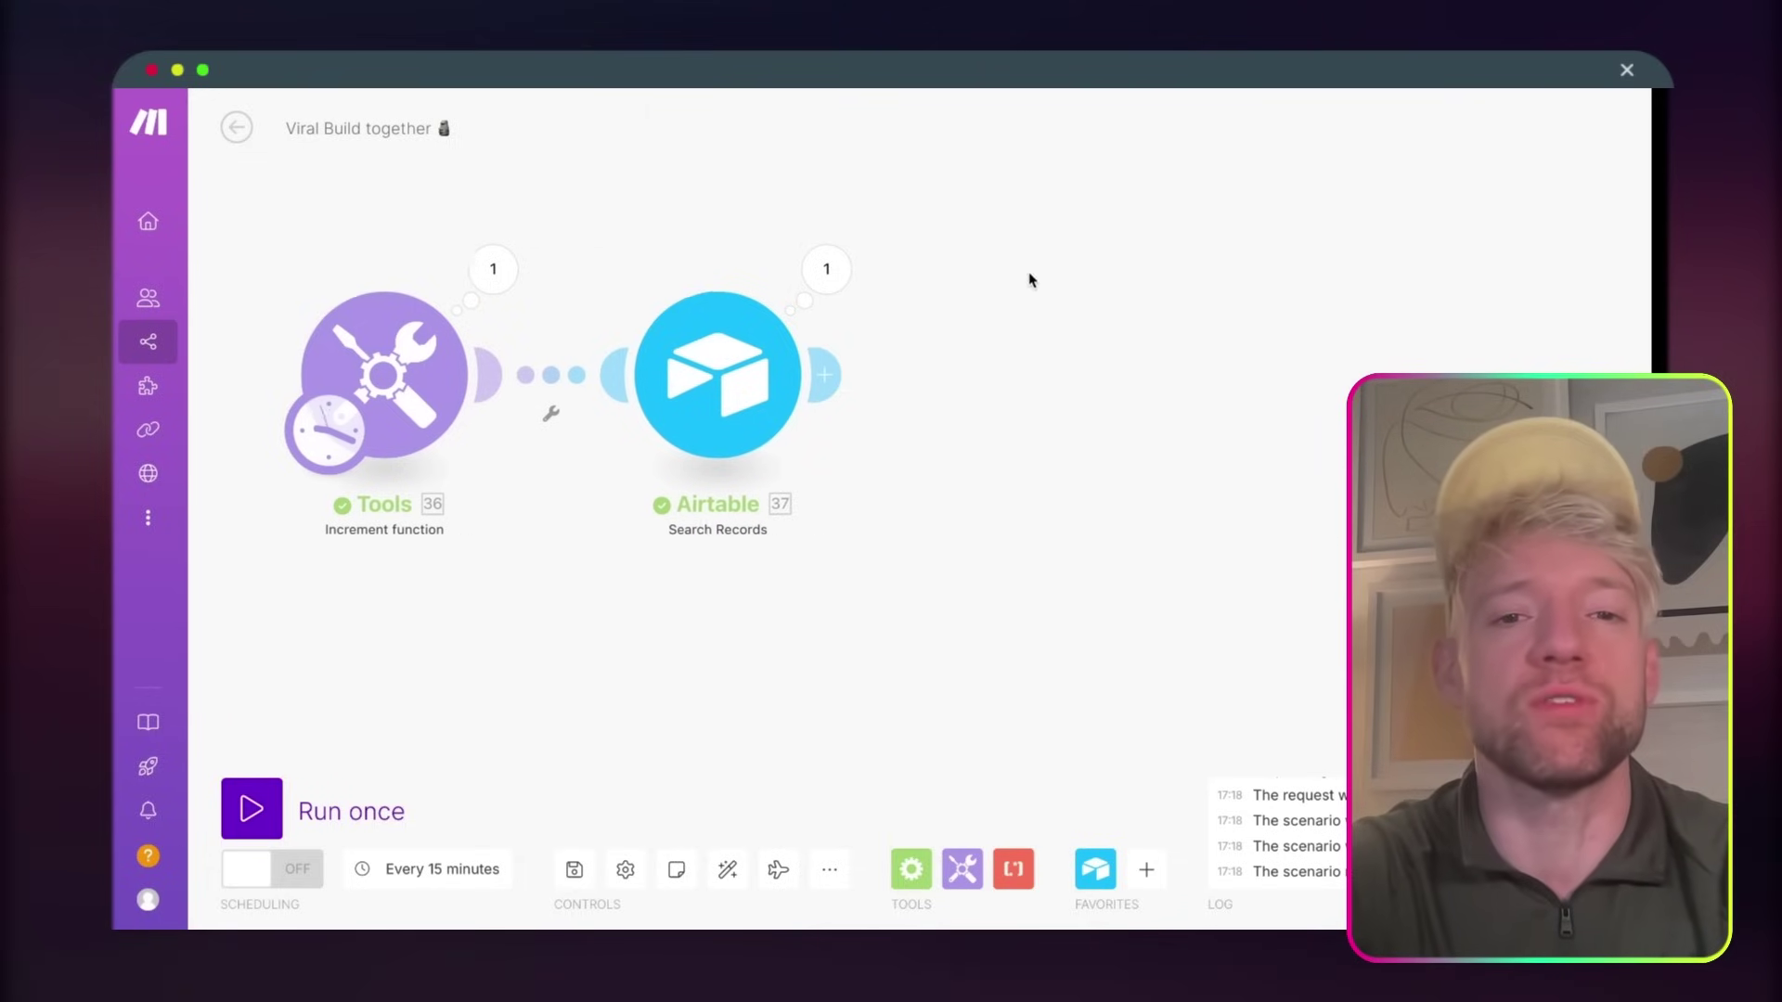
left_click(691, 374)
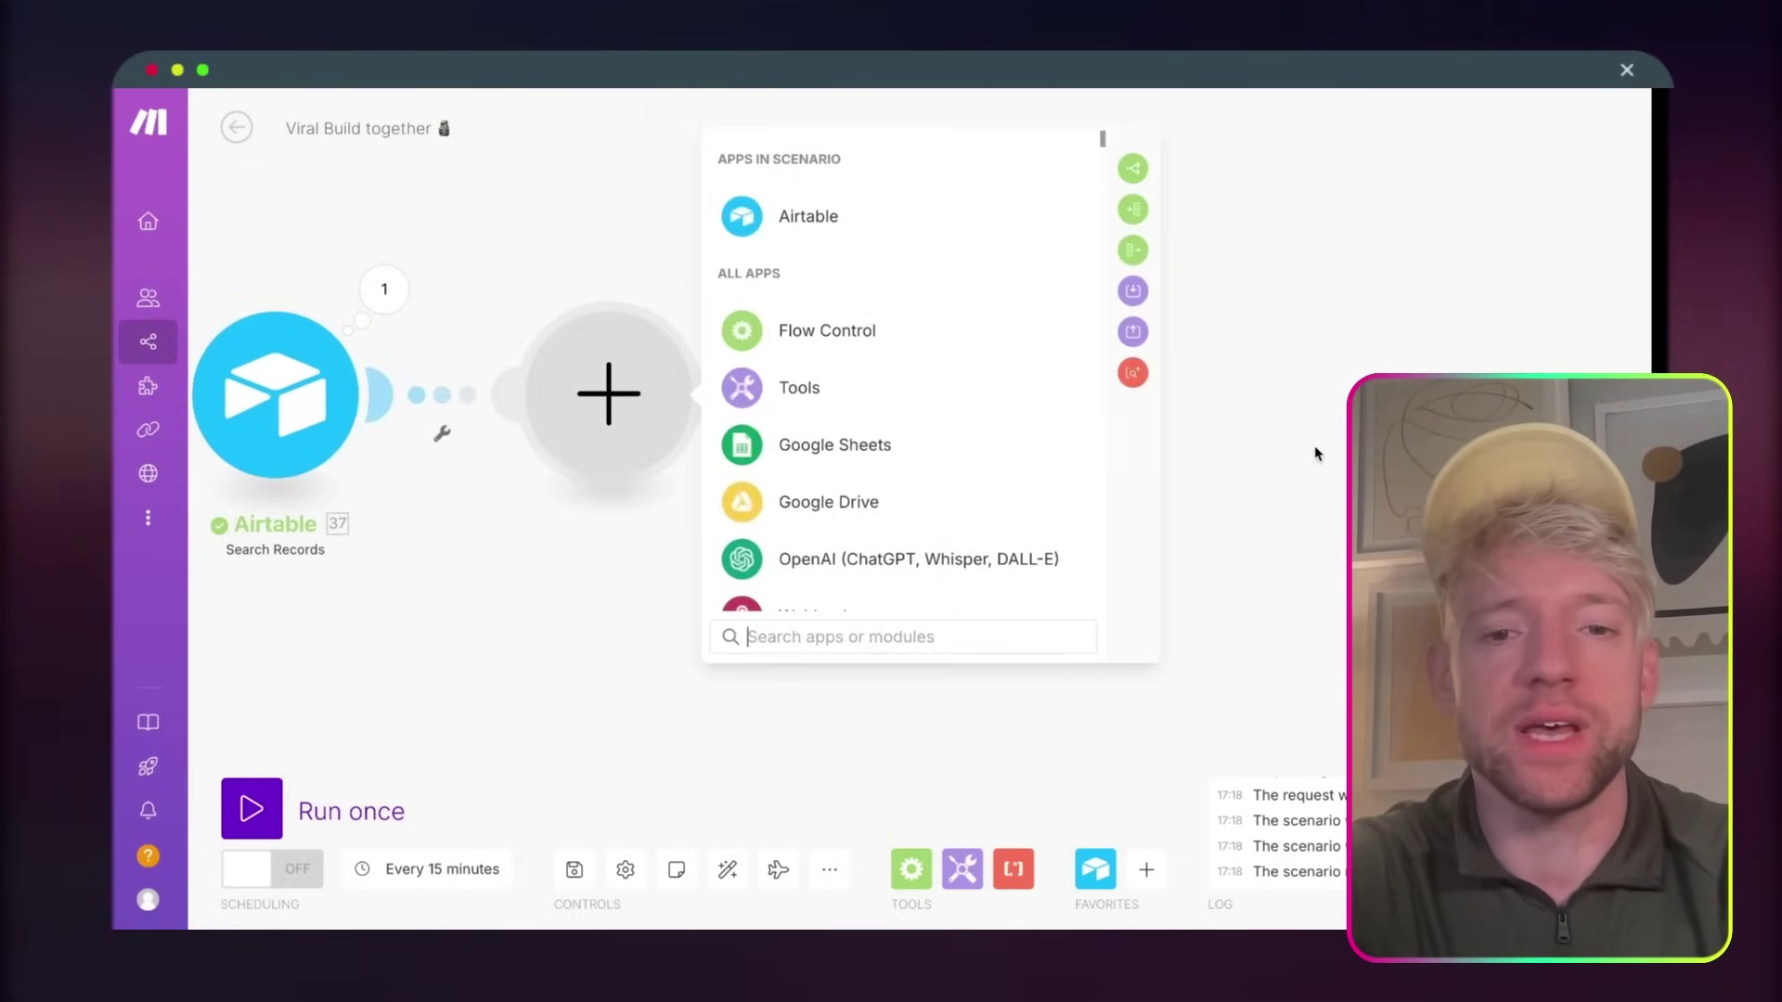
type("claud")
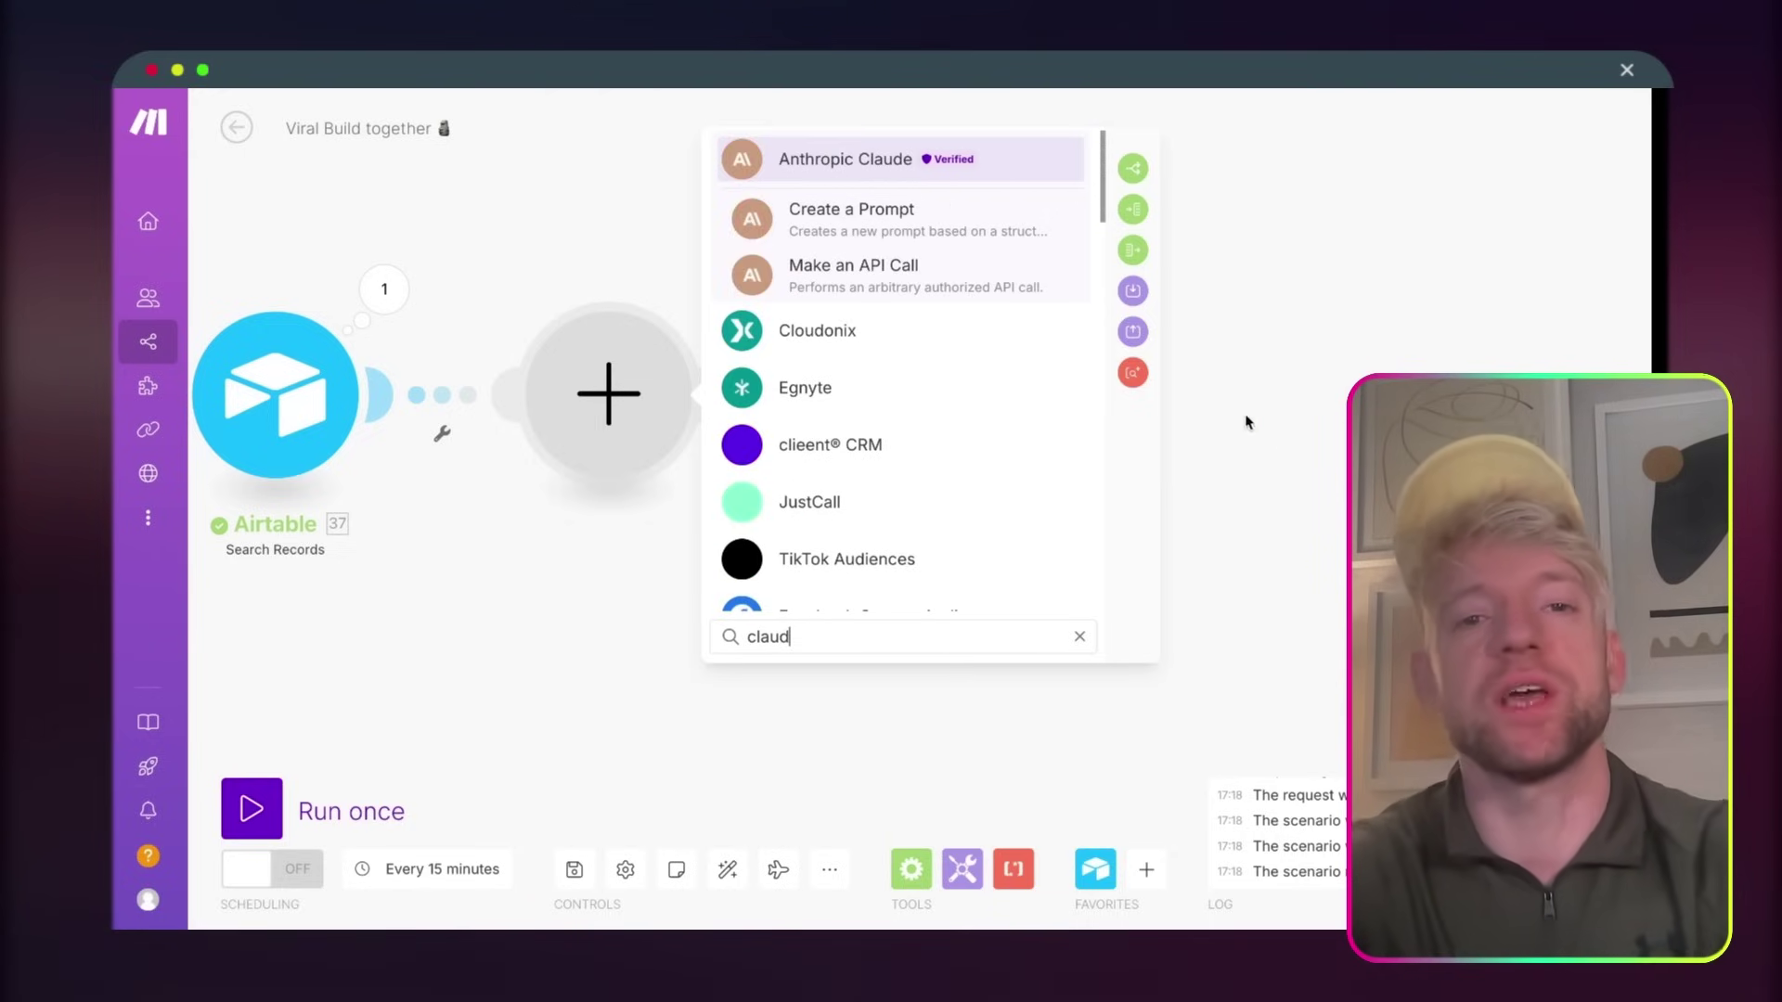
left_click(865, 219)
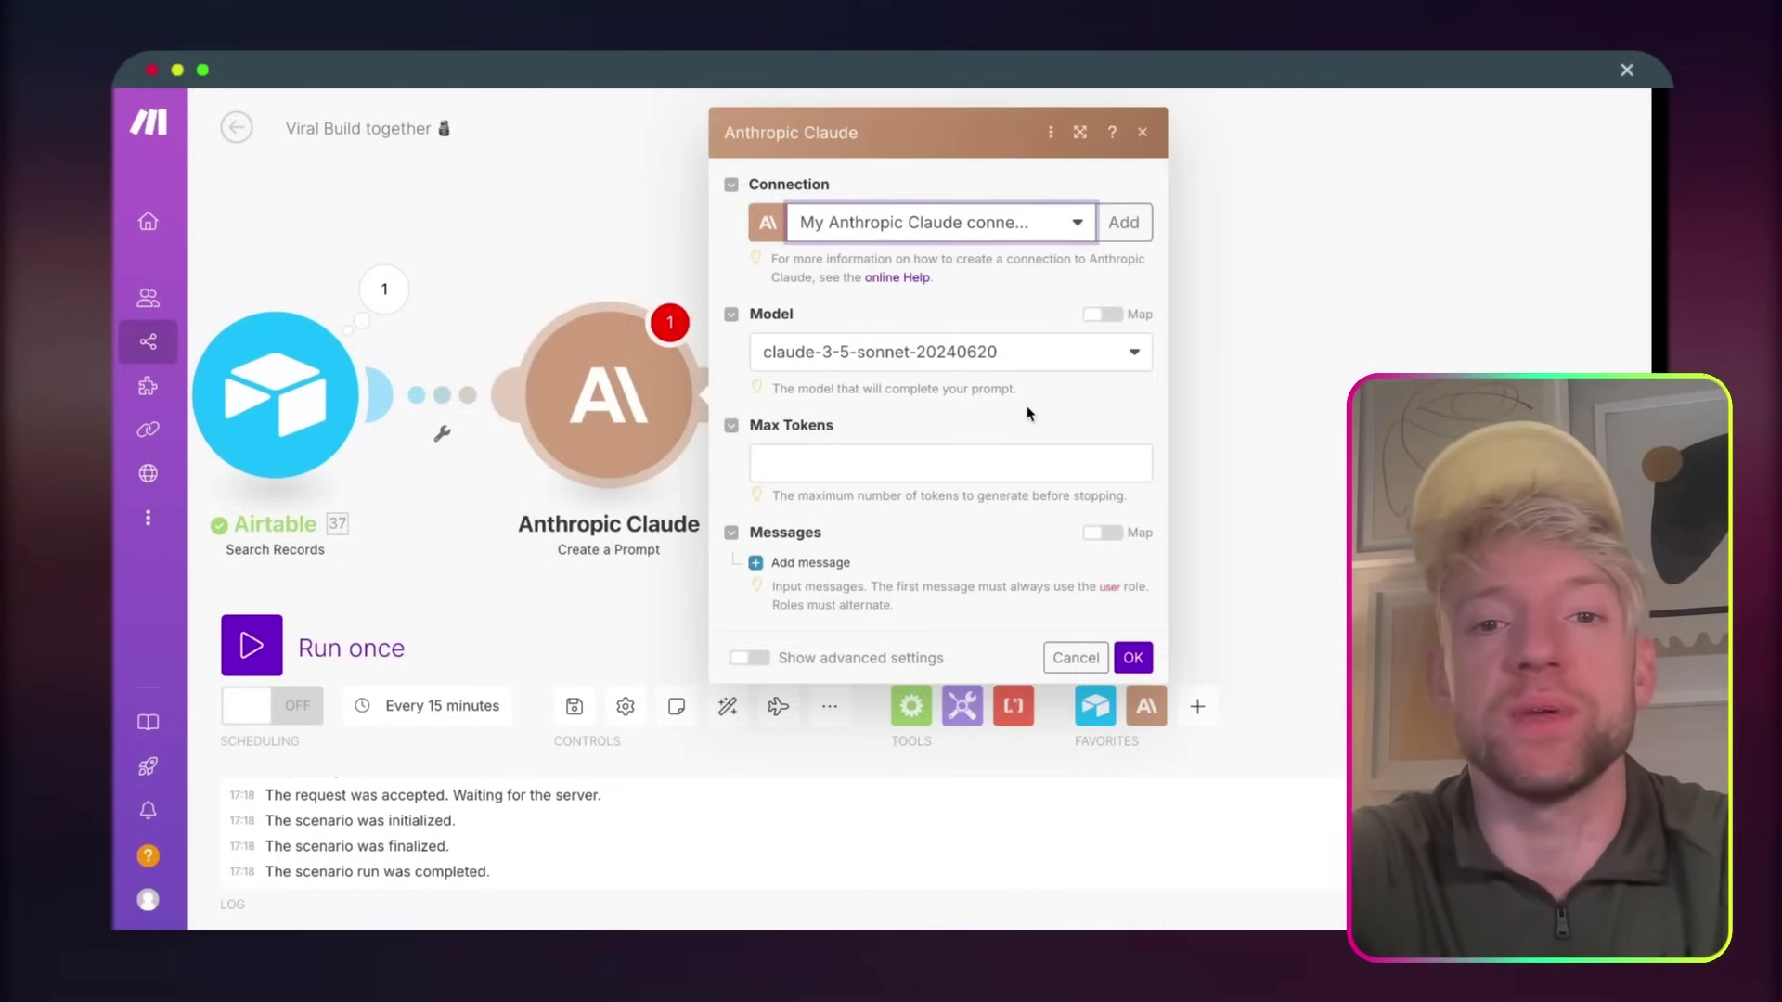
left_click(1030, 462)
type("400")
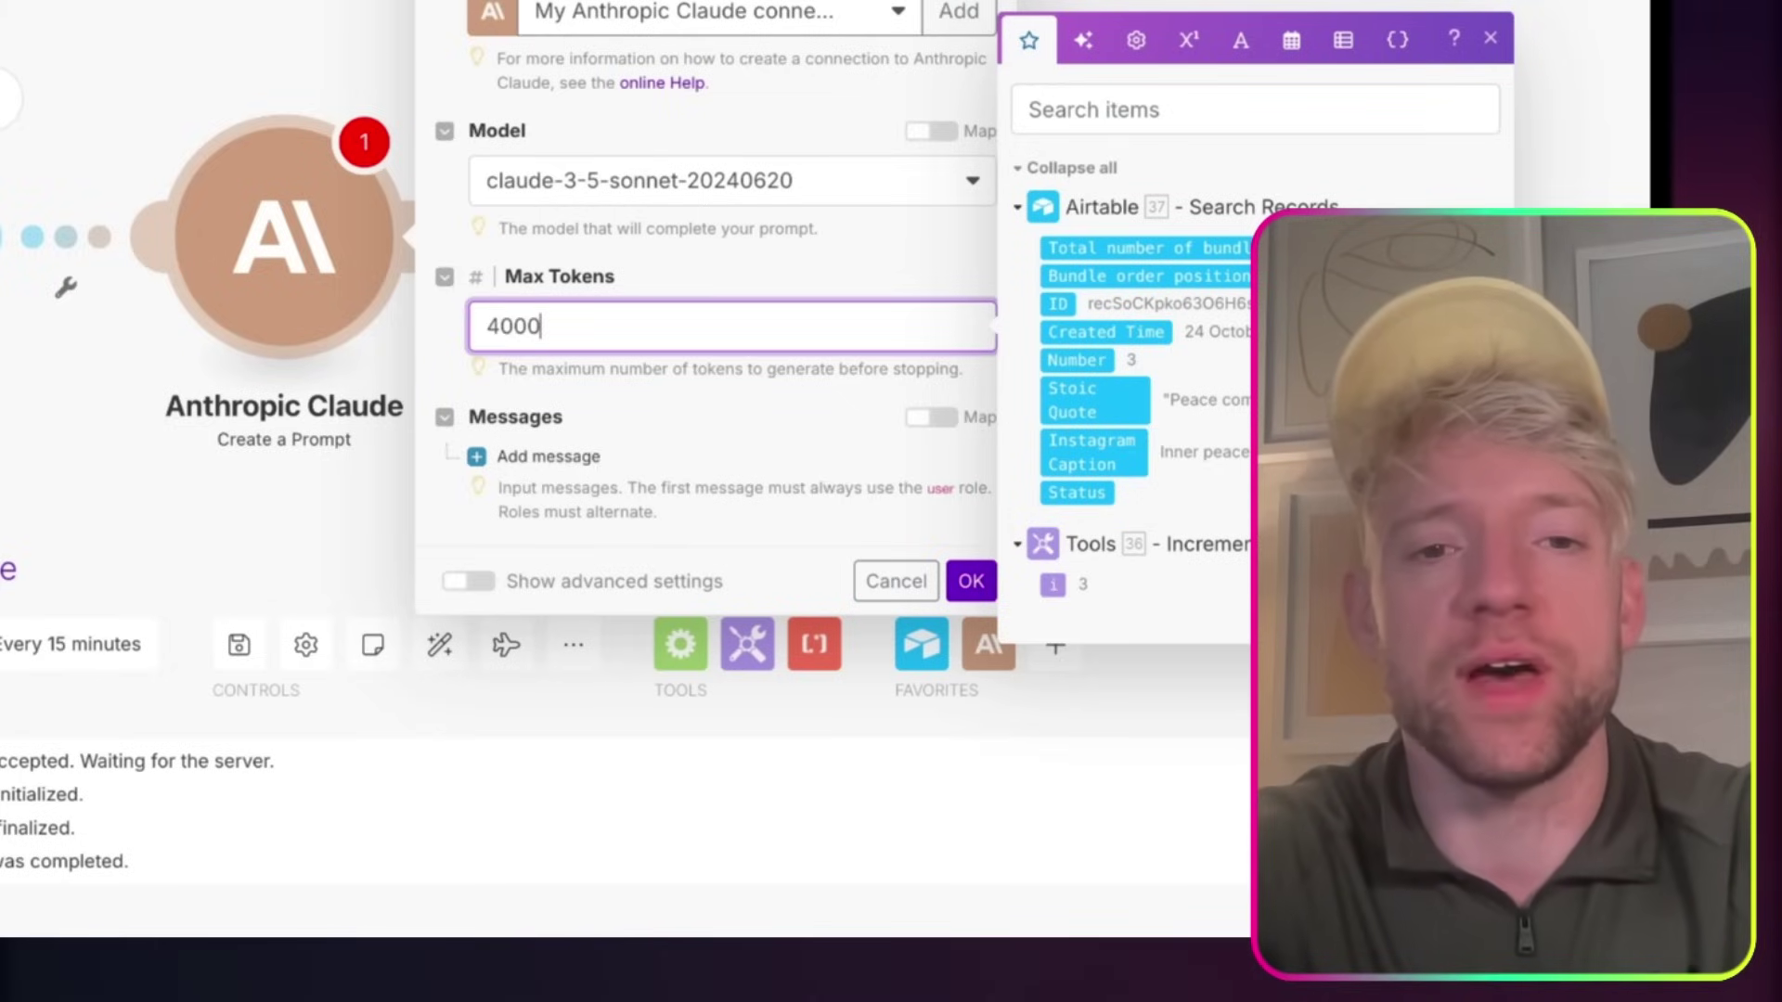
type("0")
- Add a first message with the User role to the Claude prompt, including a content item with its type chosen
left_click(501, 456)
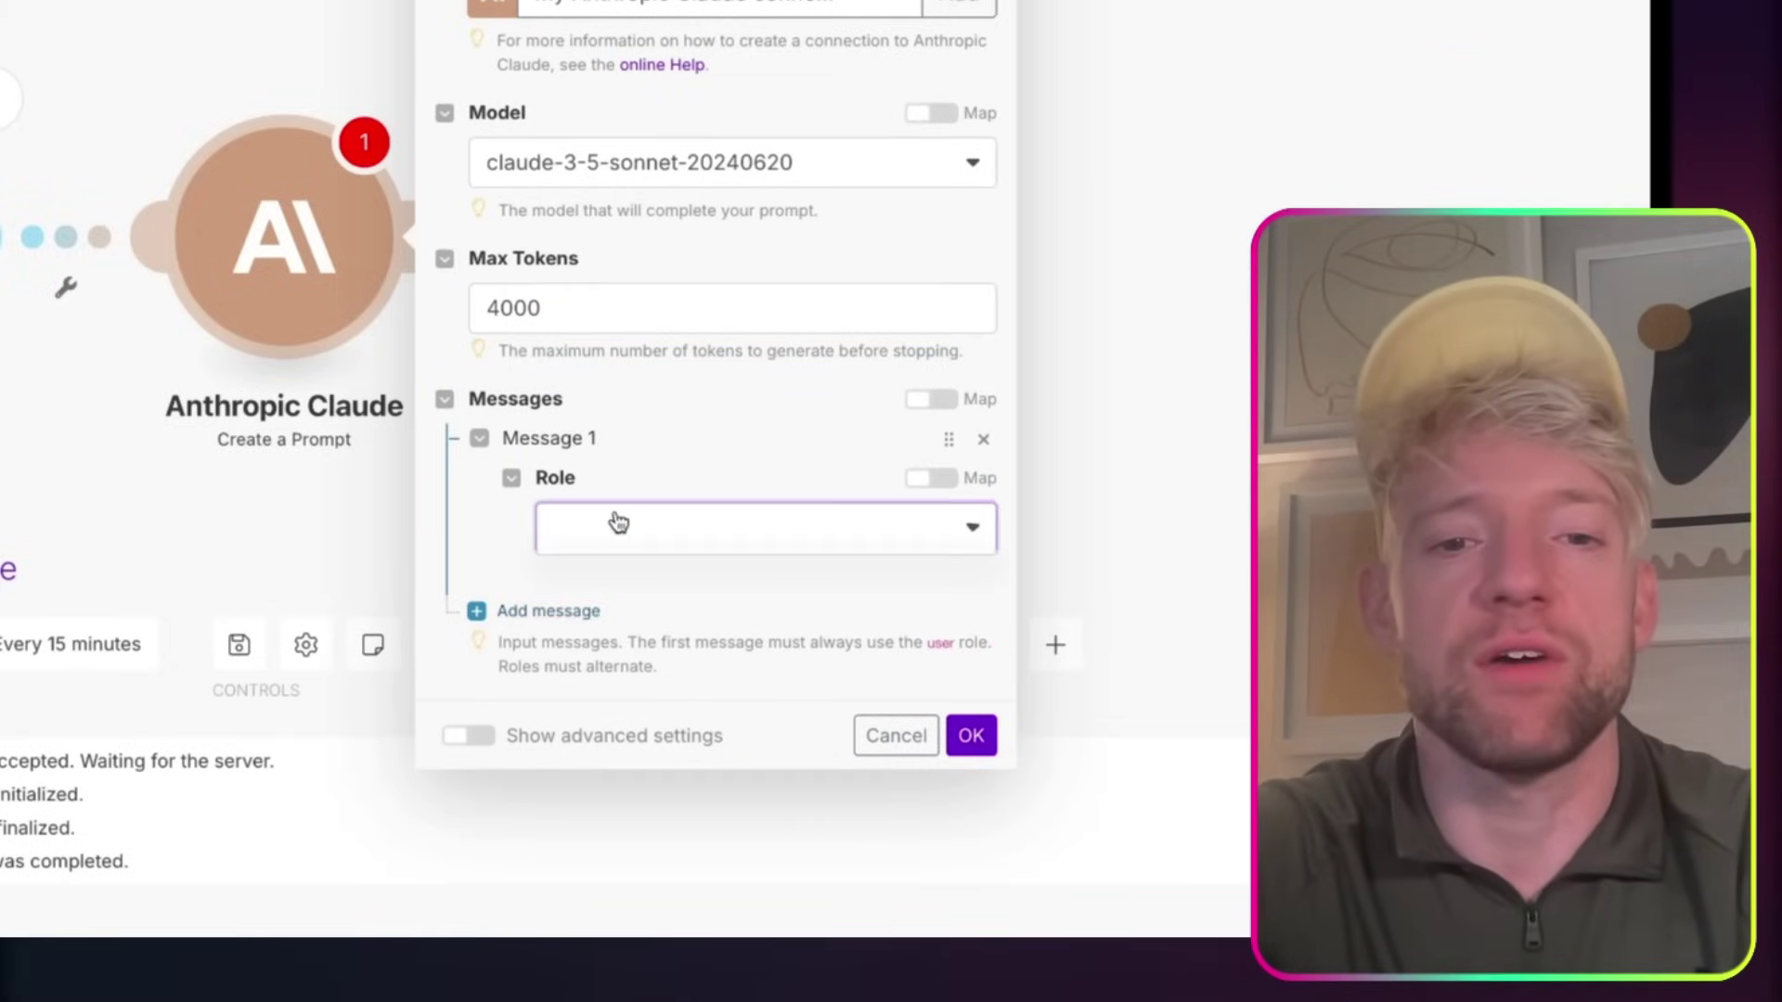
left_click(618, 523)
left_click(610, 597)
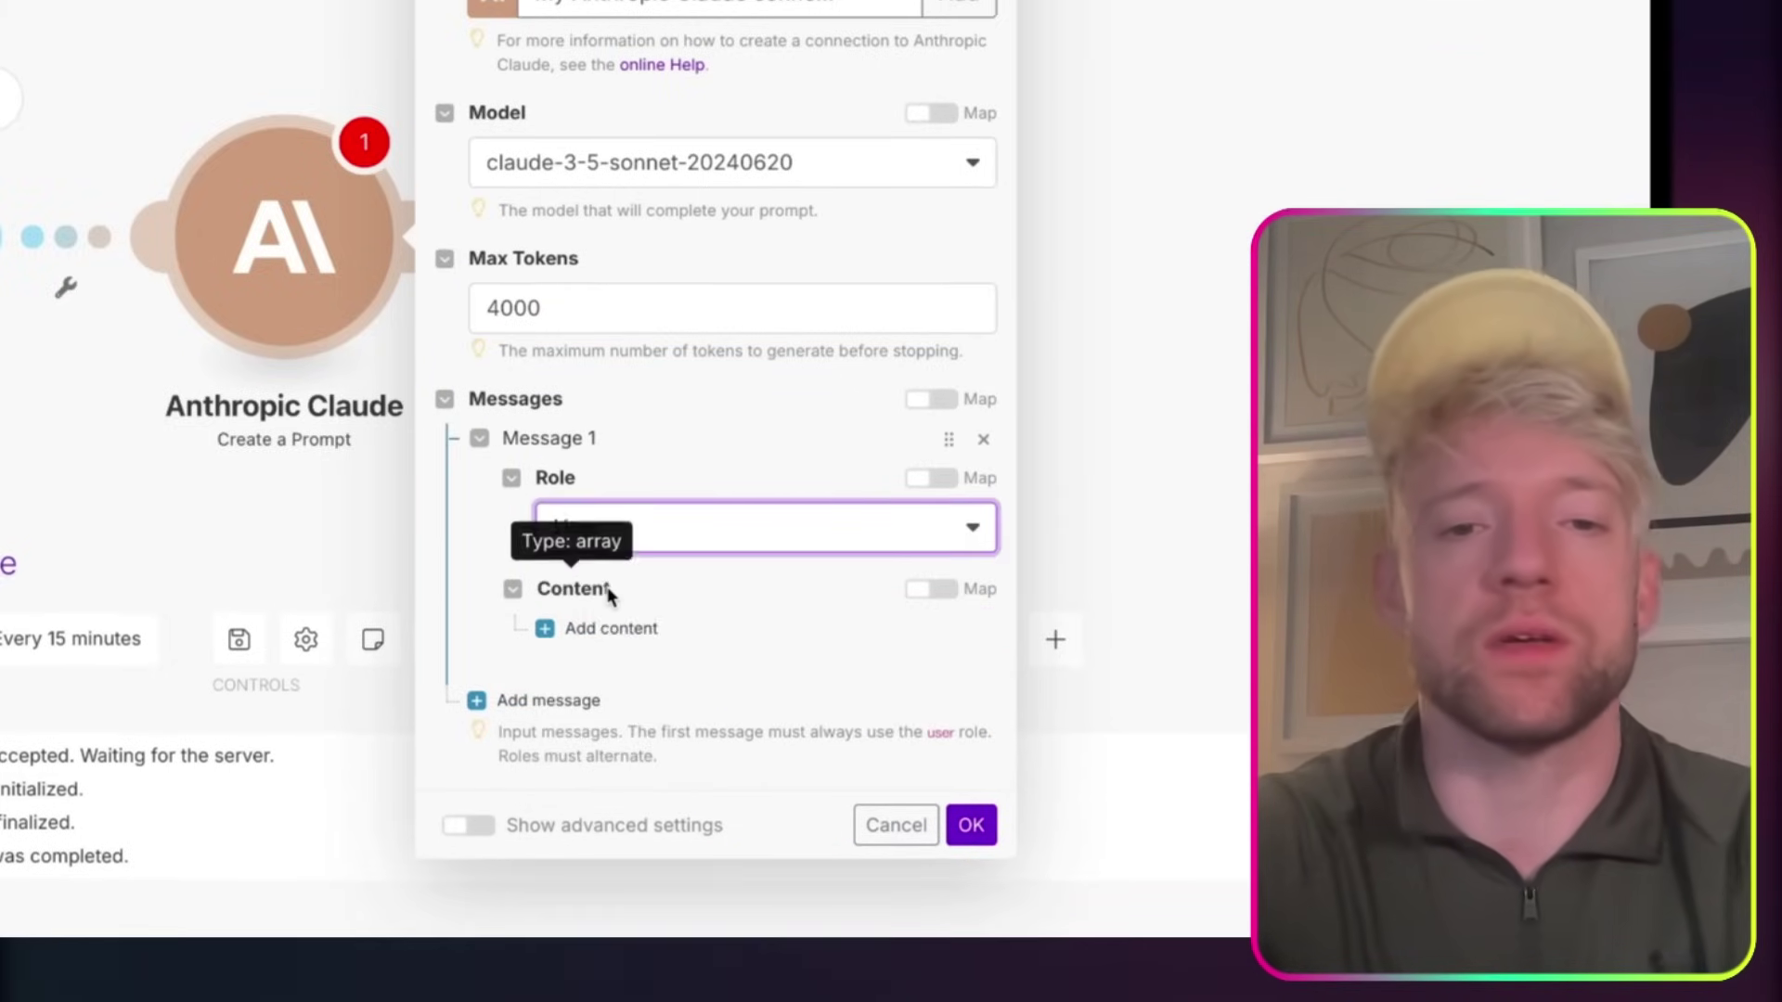
left_click(598, 624)
left_click(691, 561)
left_click(661, 605)
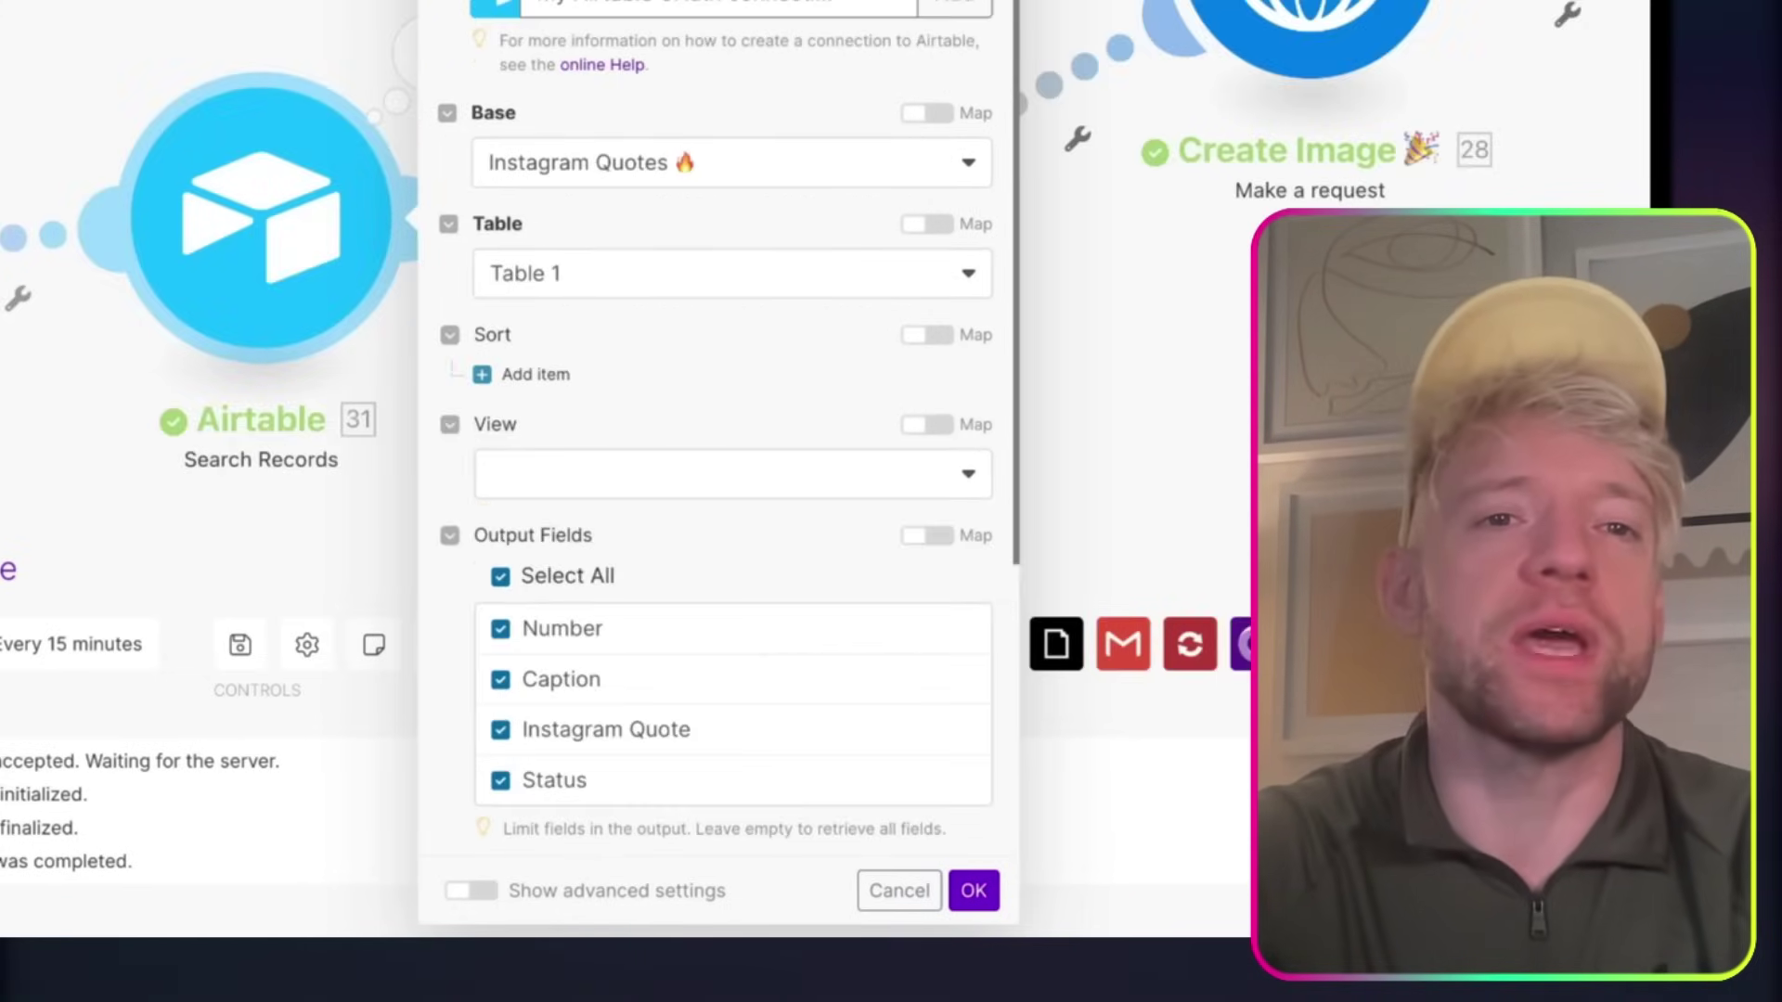
- Close the Airtable search settings and open the Anthropic Claude module's settings at the text of its first message
left_click(325, 93)
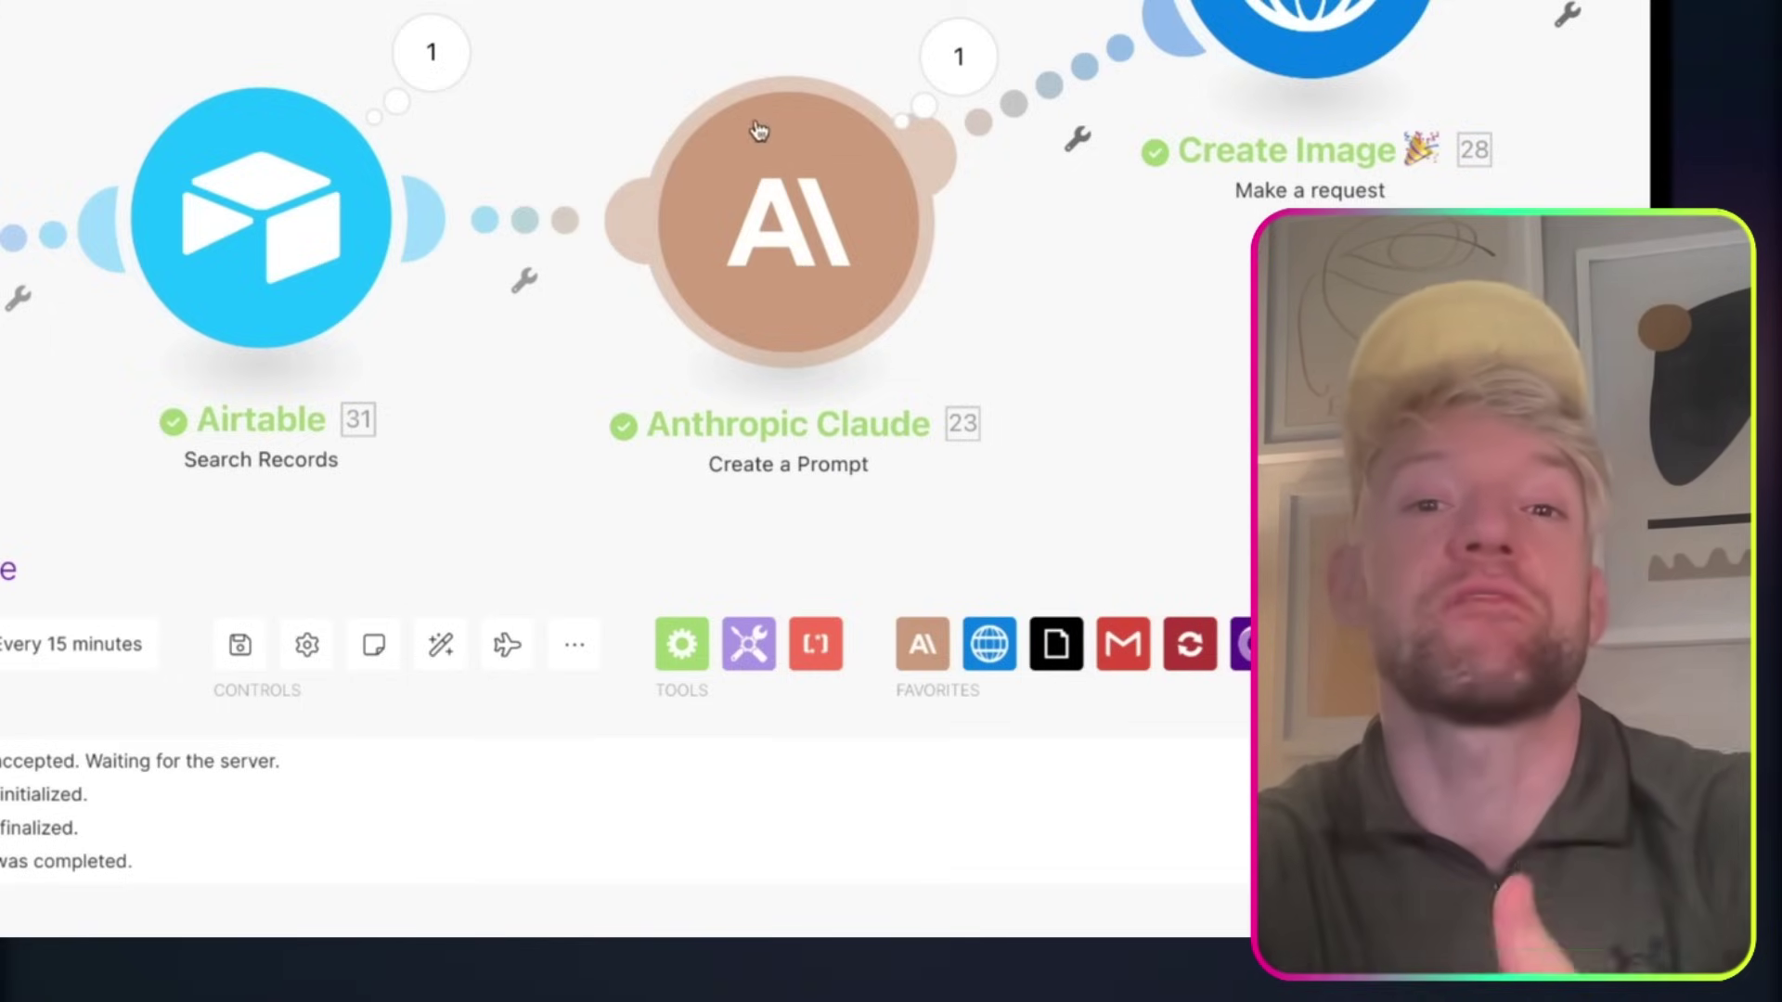
scroll(784, 278, "right", 5)
left_click_drag(783, 286, 625, 283)
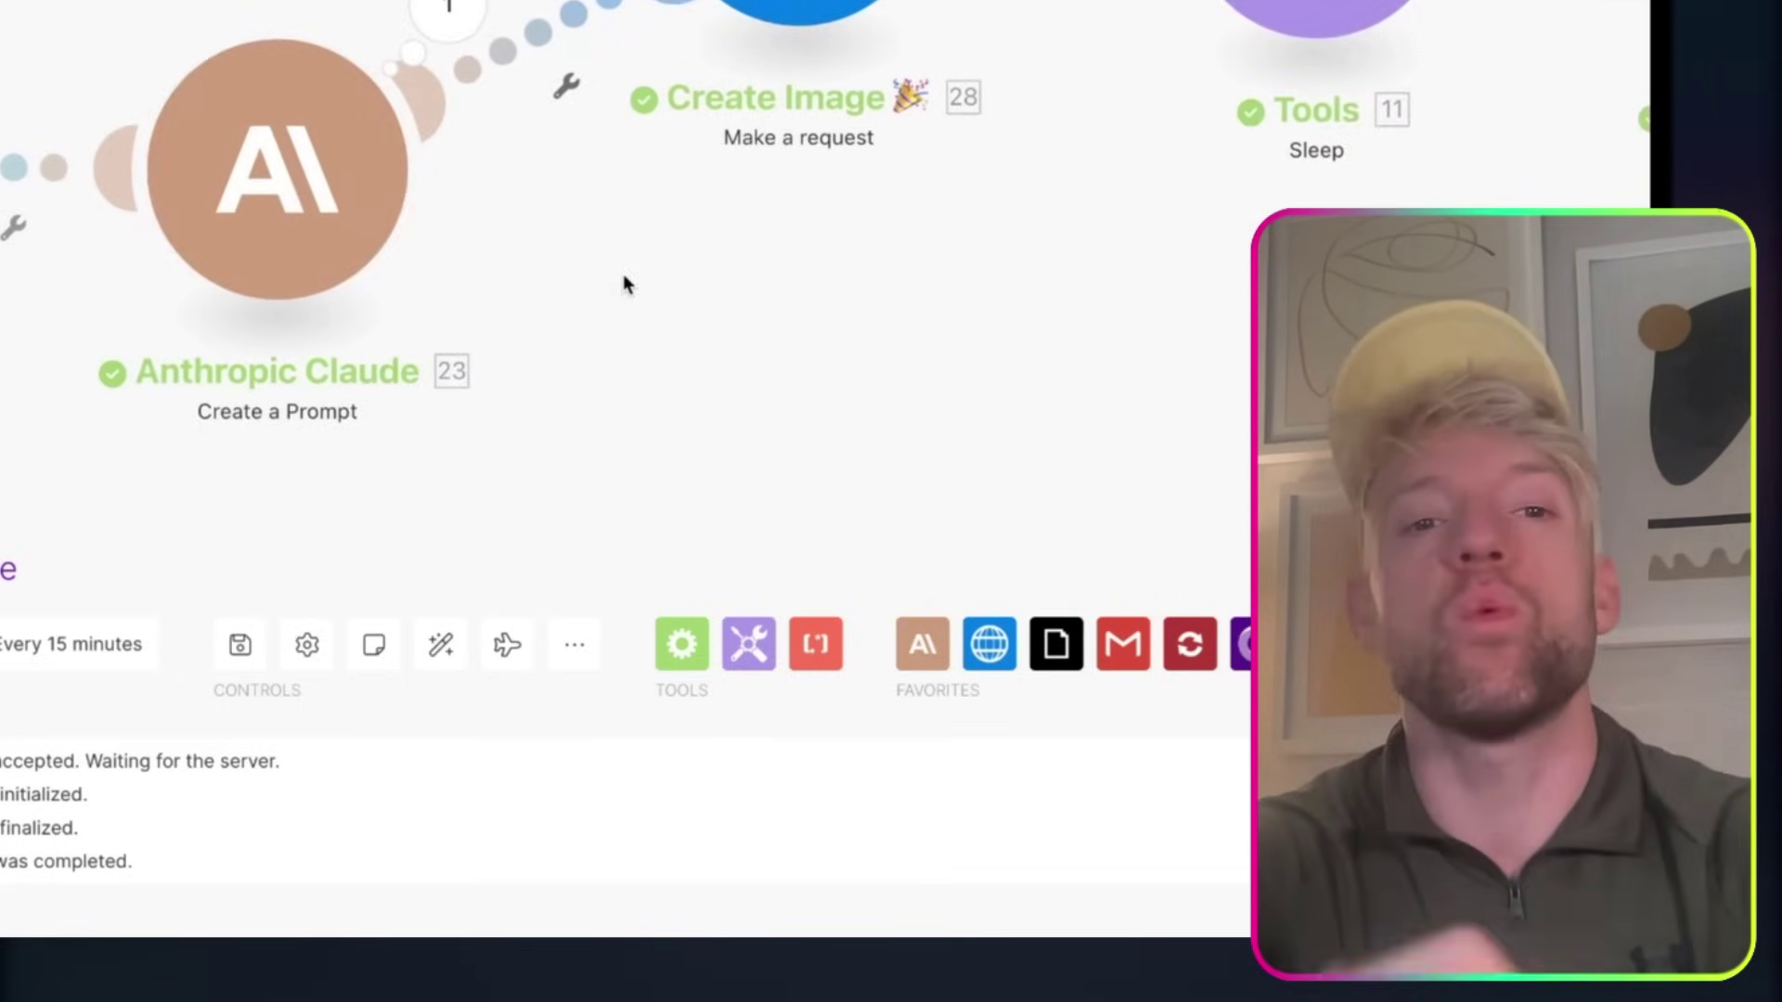
left_click(246, 178)
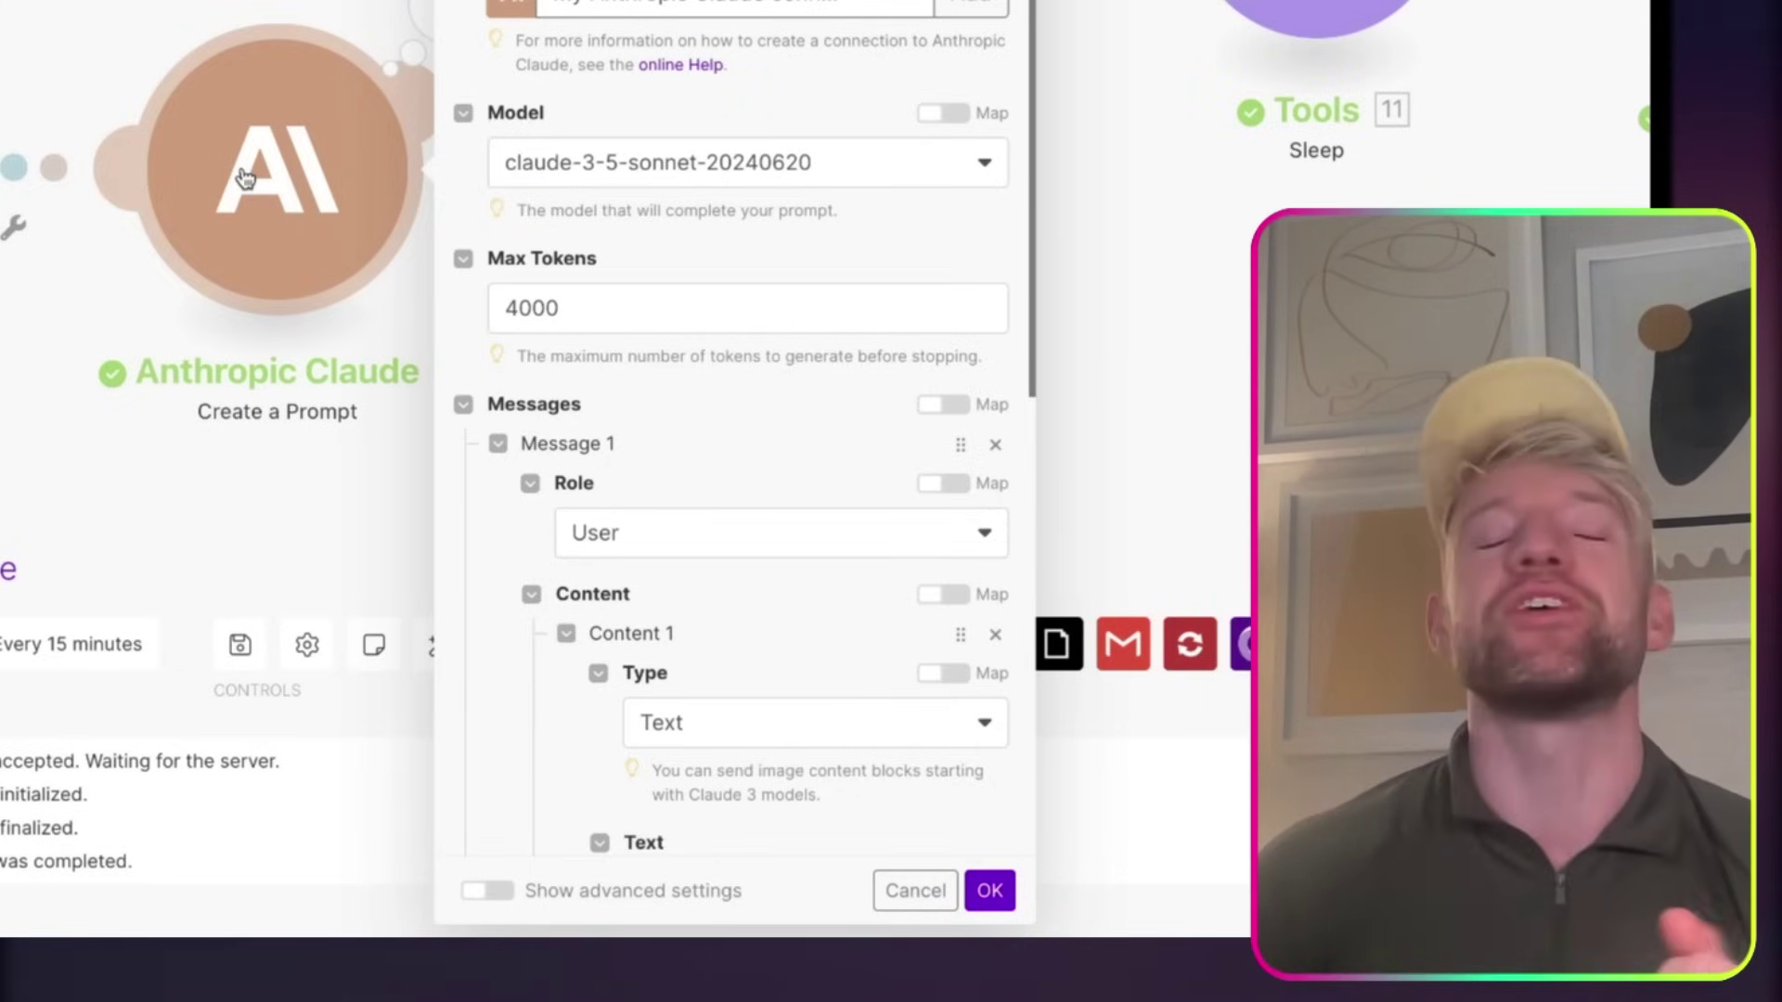
scroll(855, 438, "down", 8)
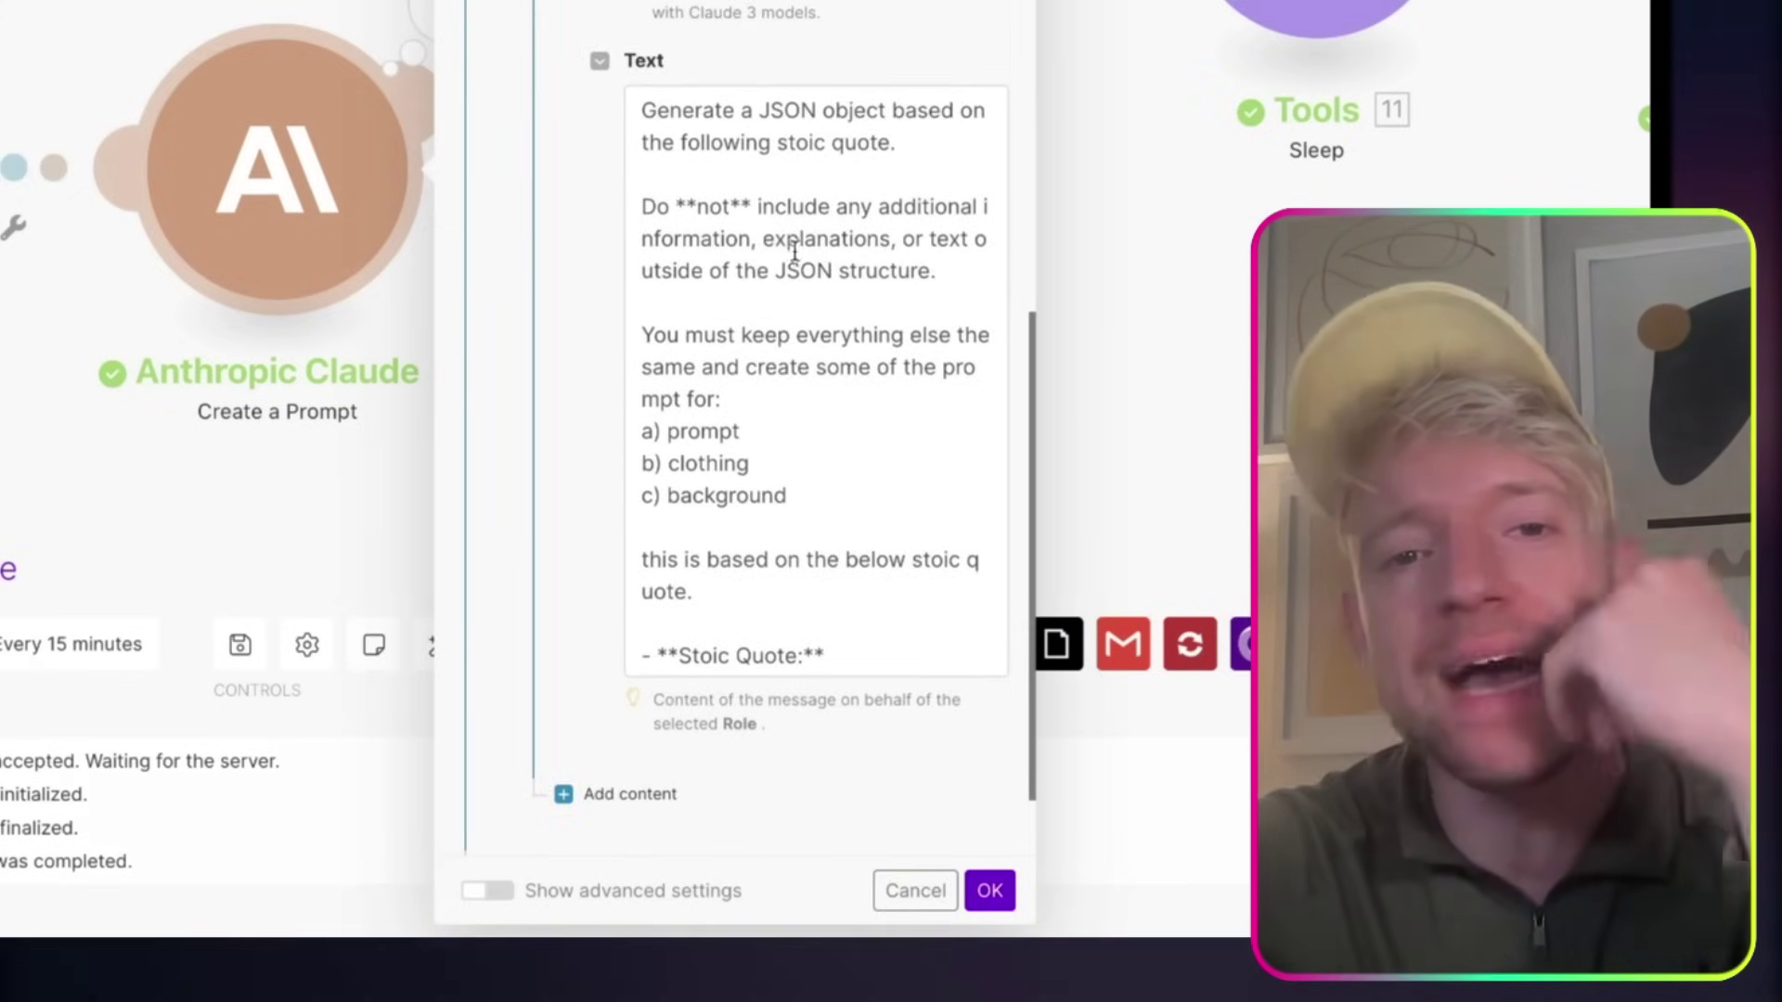
- Examine the Claude message's opening instructions on JSON-only output and the prompt, clothing and background parts
left_click(928, 142)
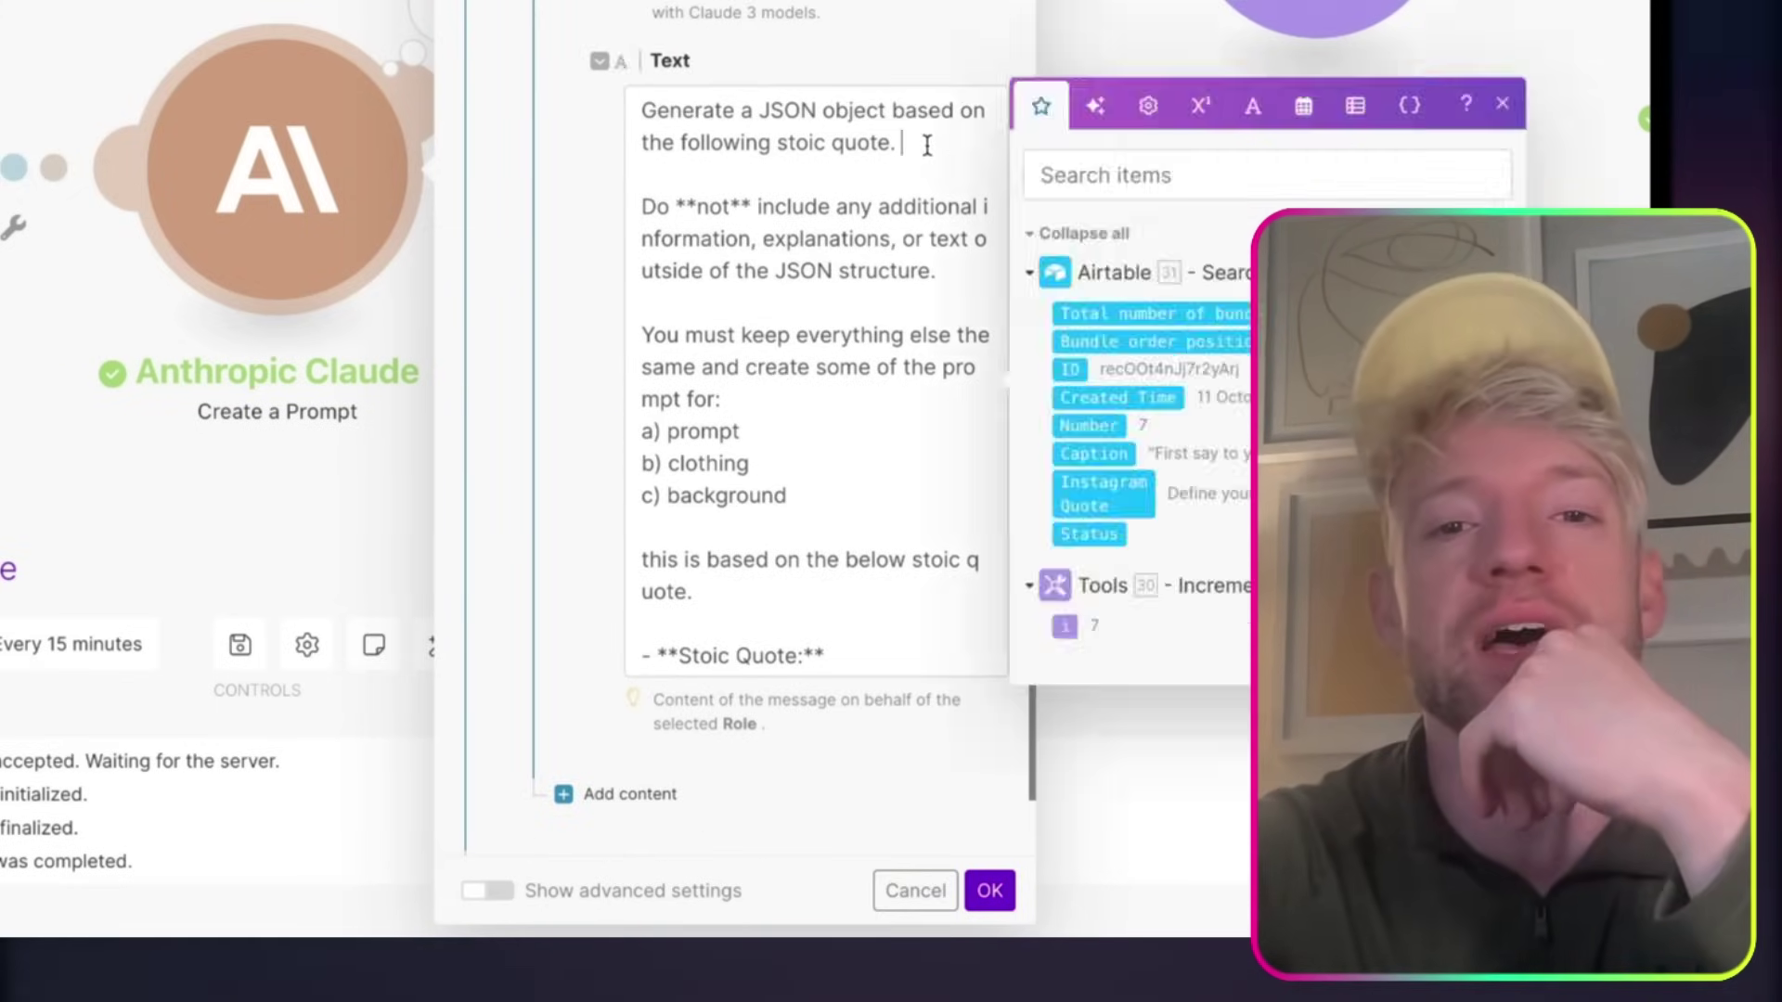
left_click_drag(928, 143, 713, 110)
scroll(766, 297, "down", 1)
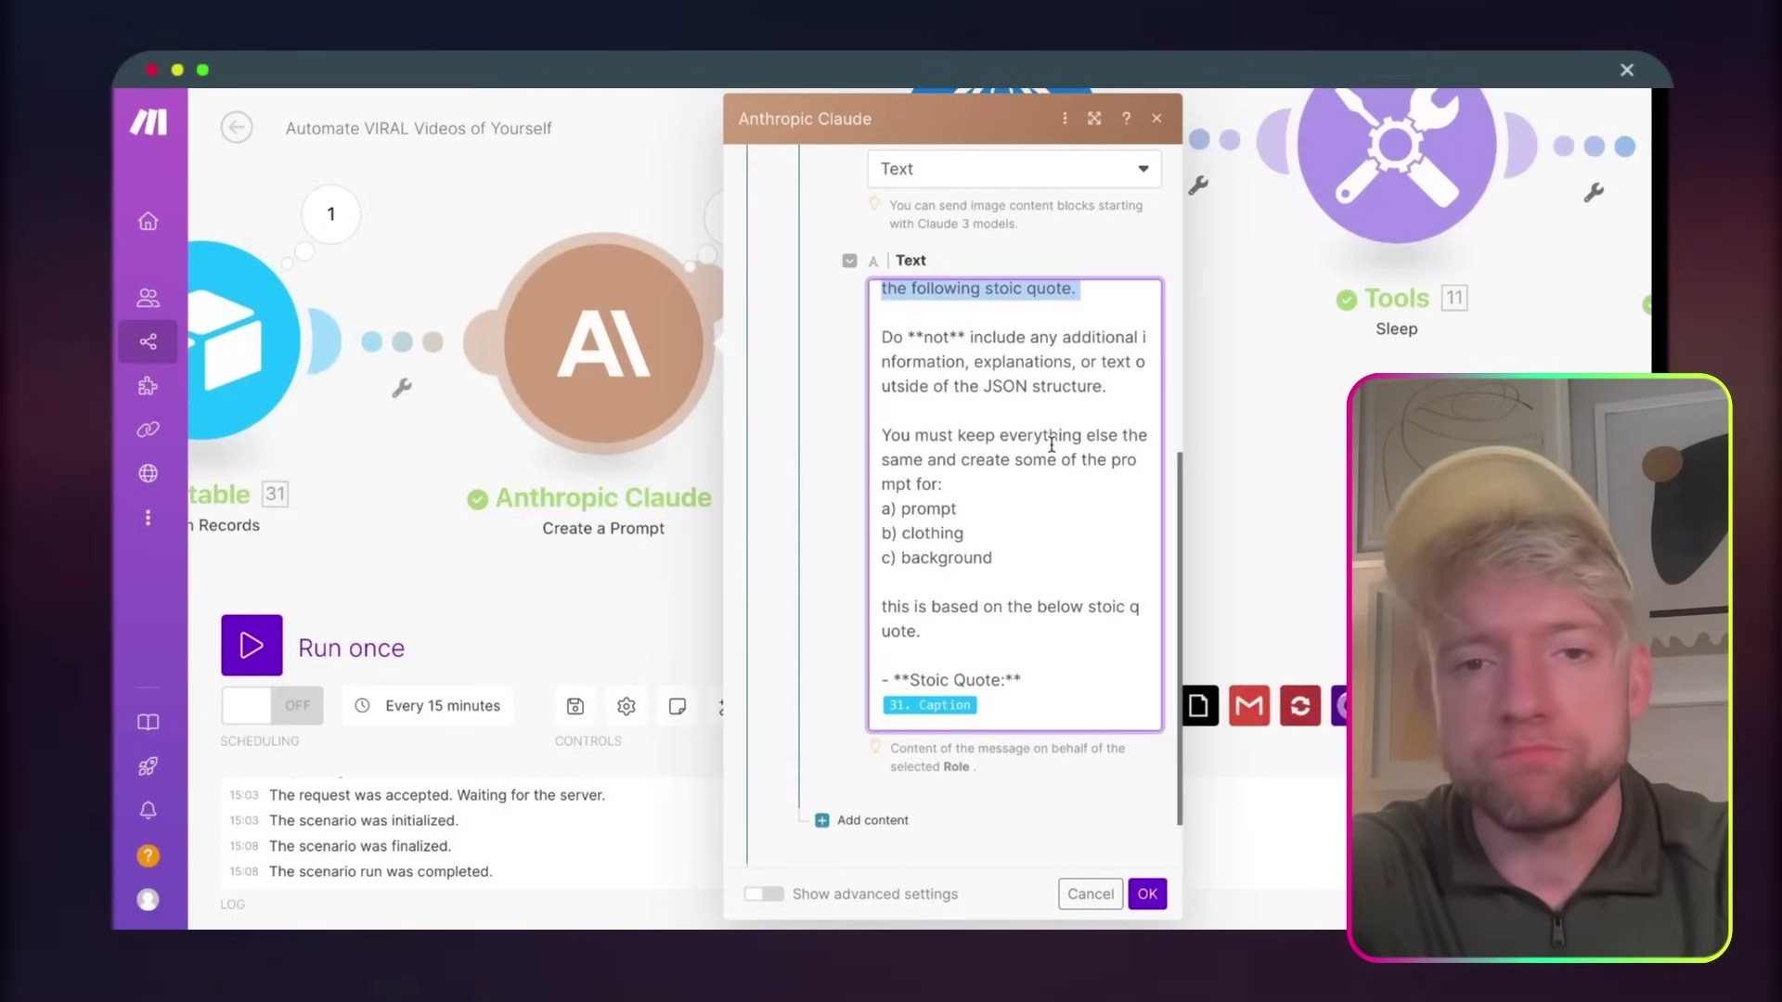
left_click(1051, 444)
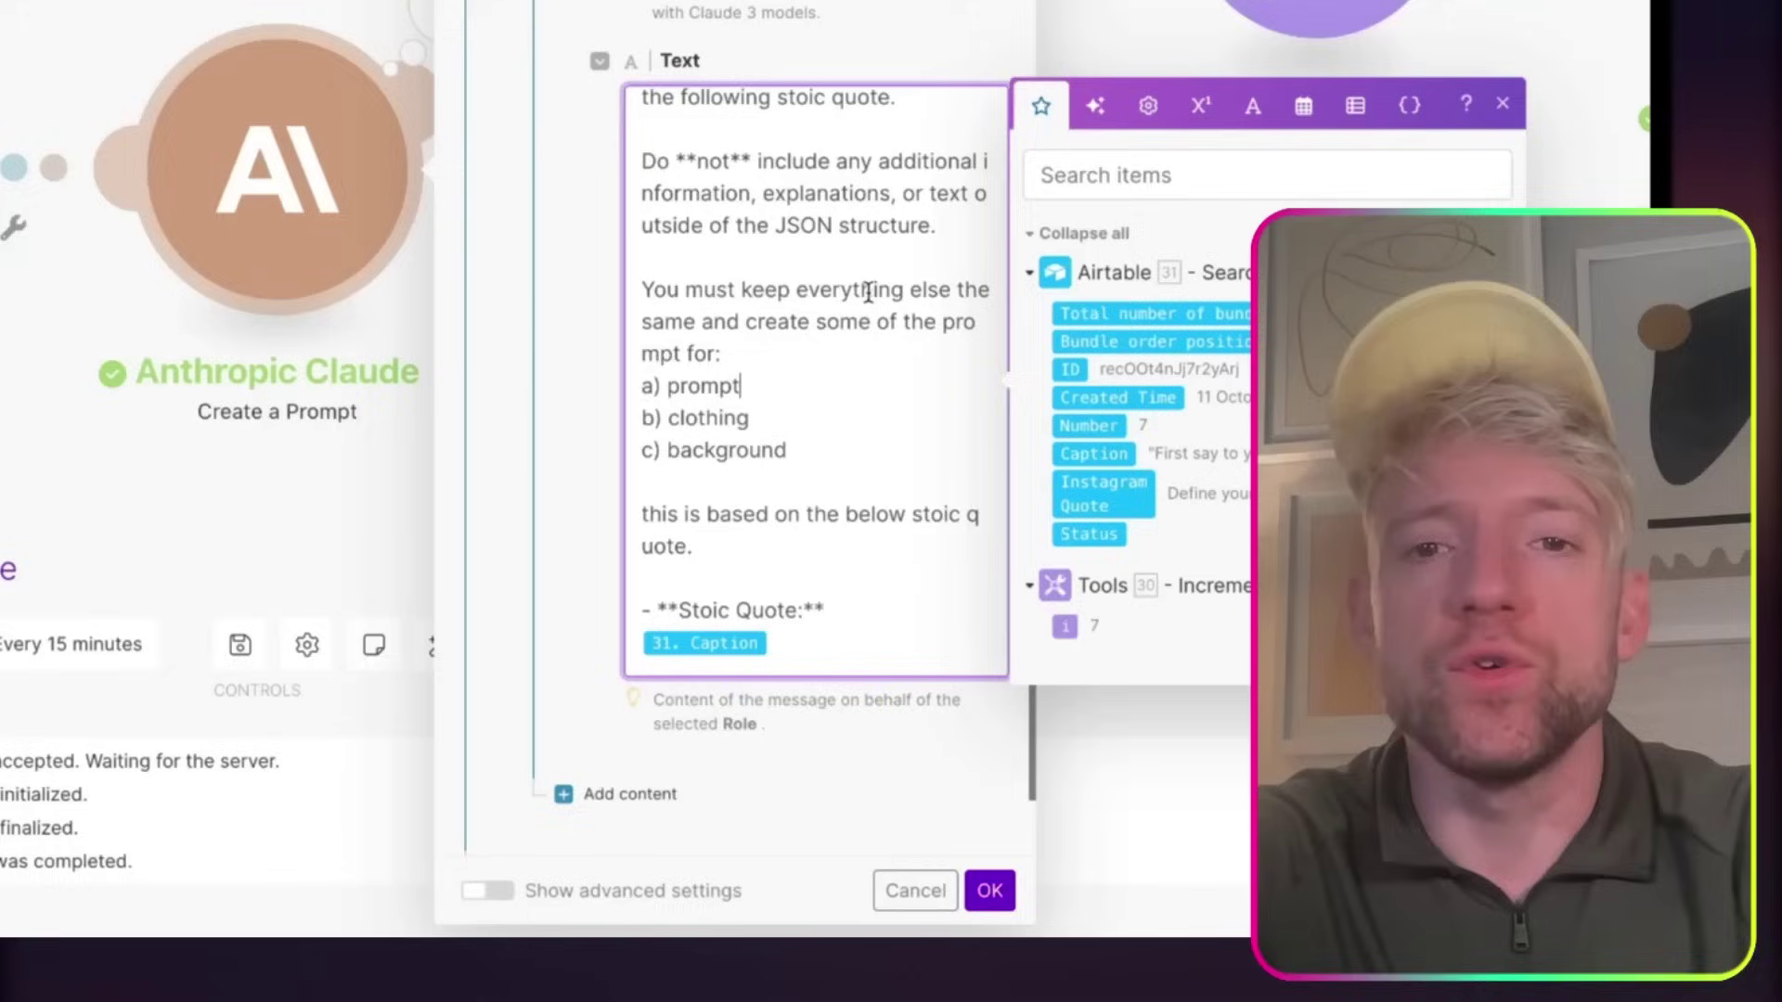
scroll(882, 228, "up", 2)
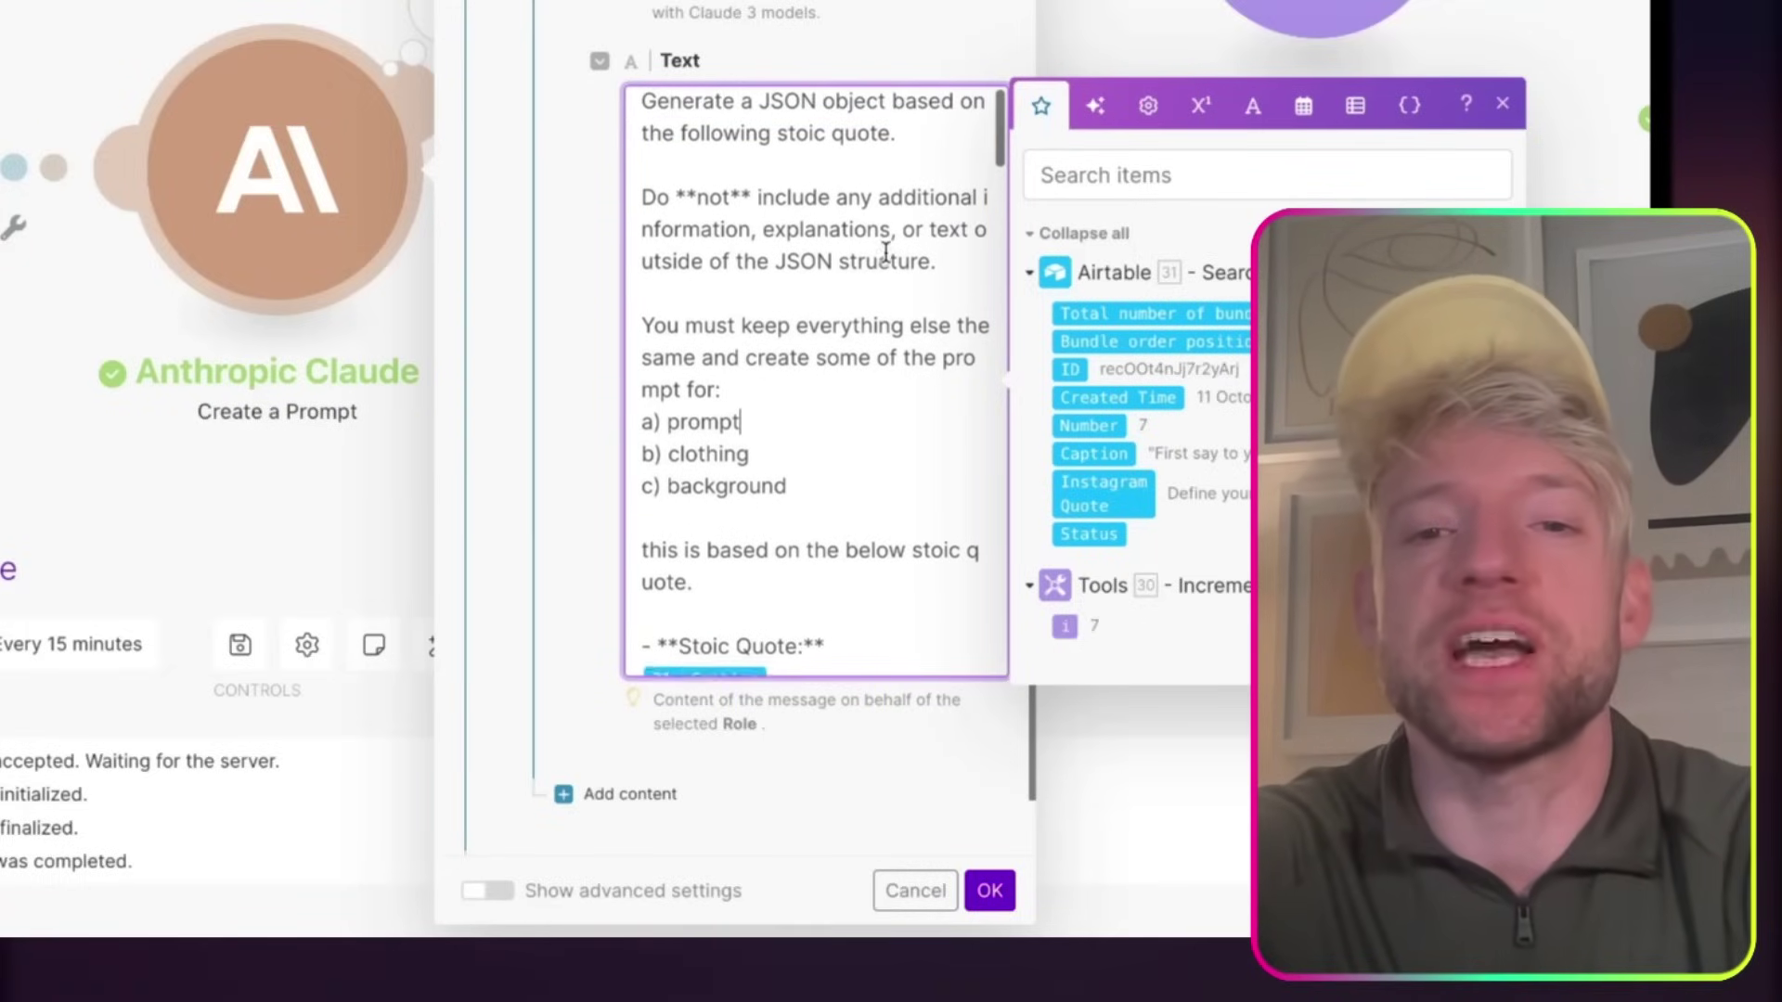
left_click(873, 74)
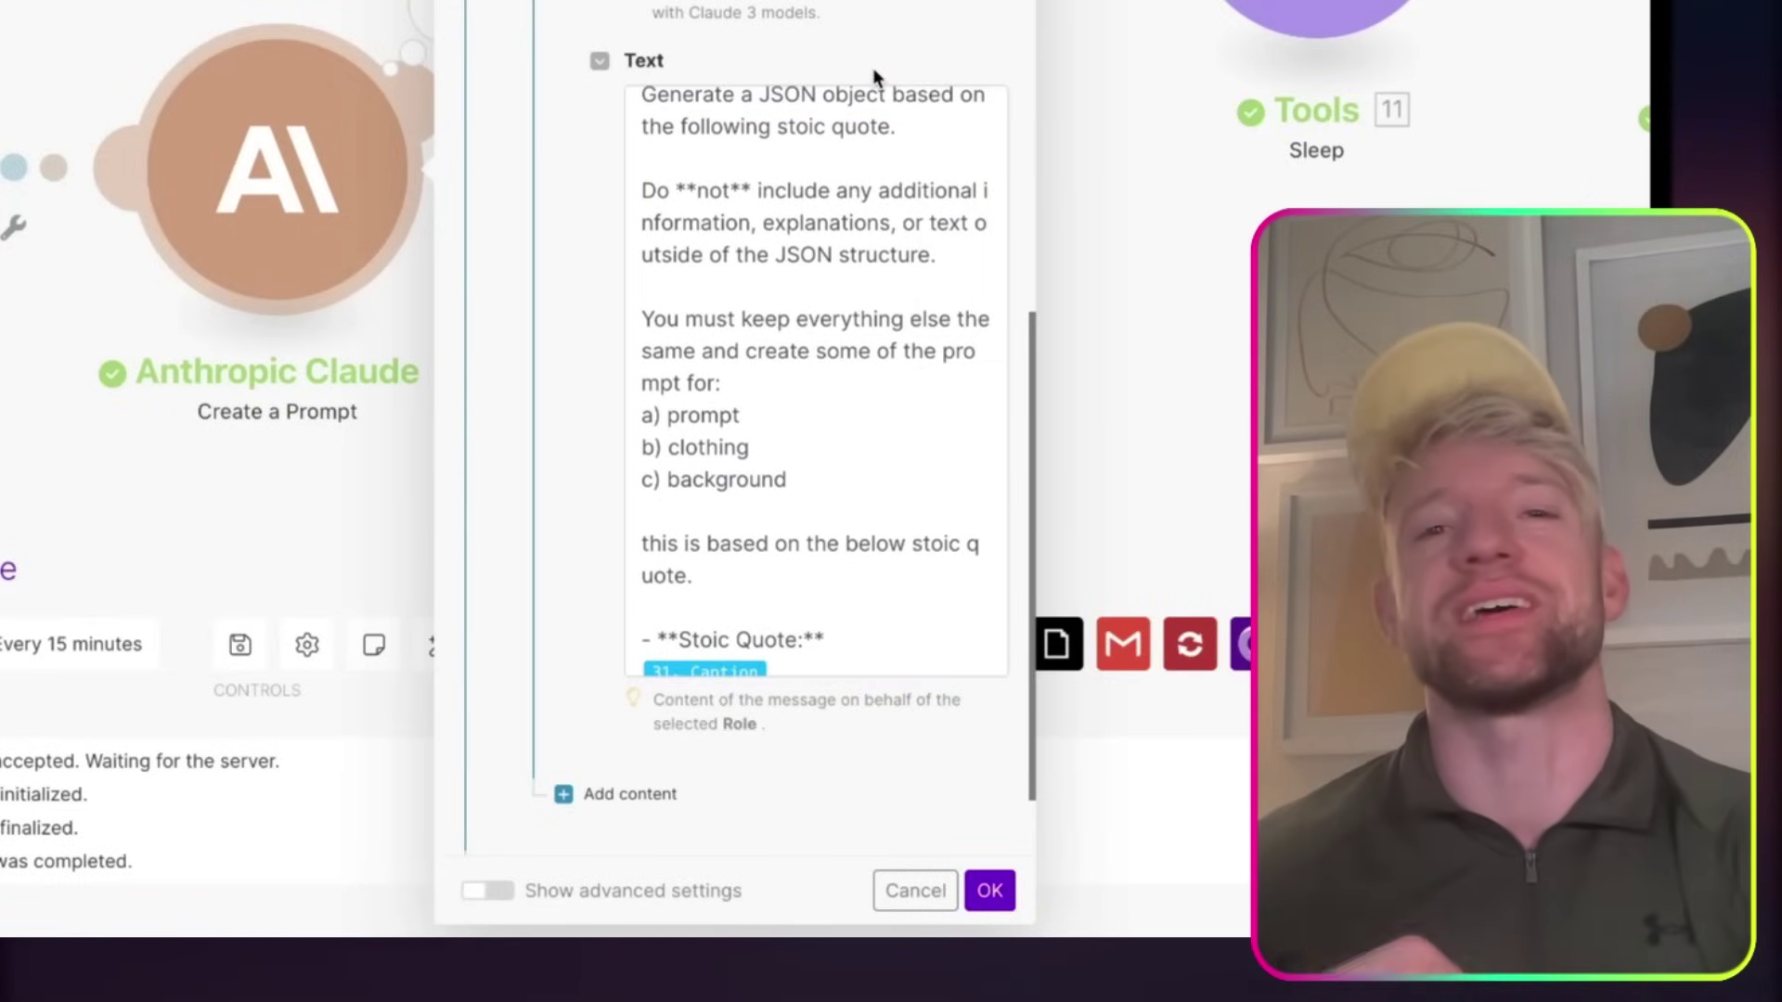
scroll(867, 239, "down", 5)
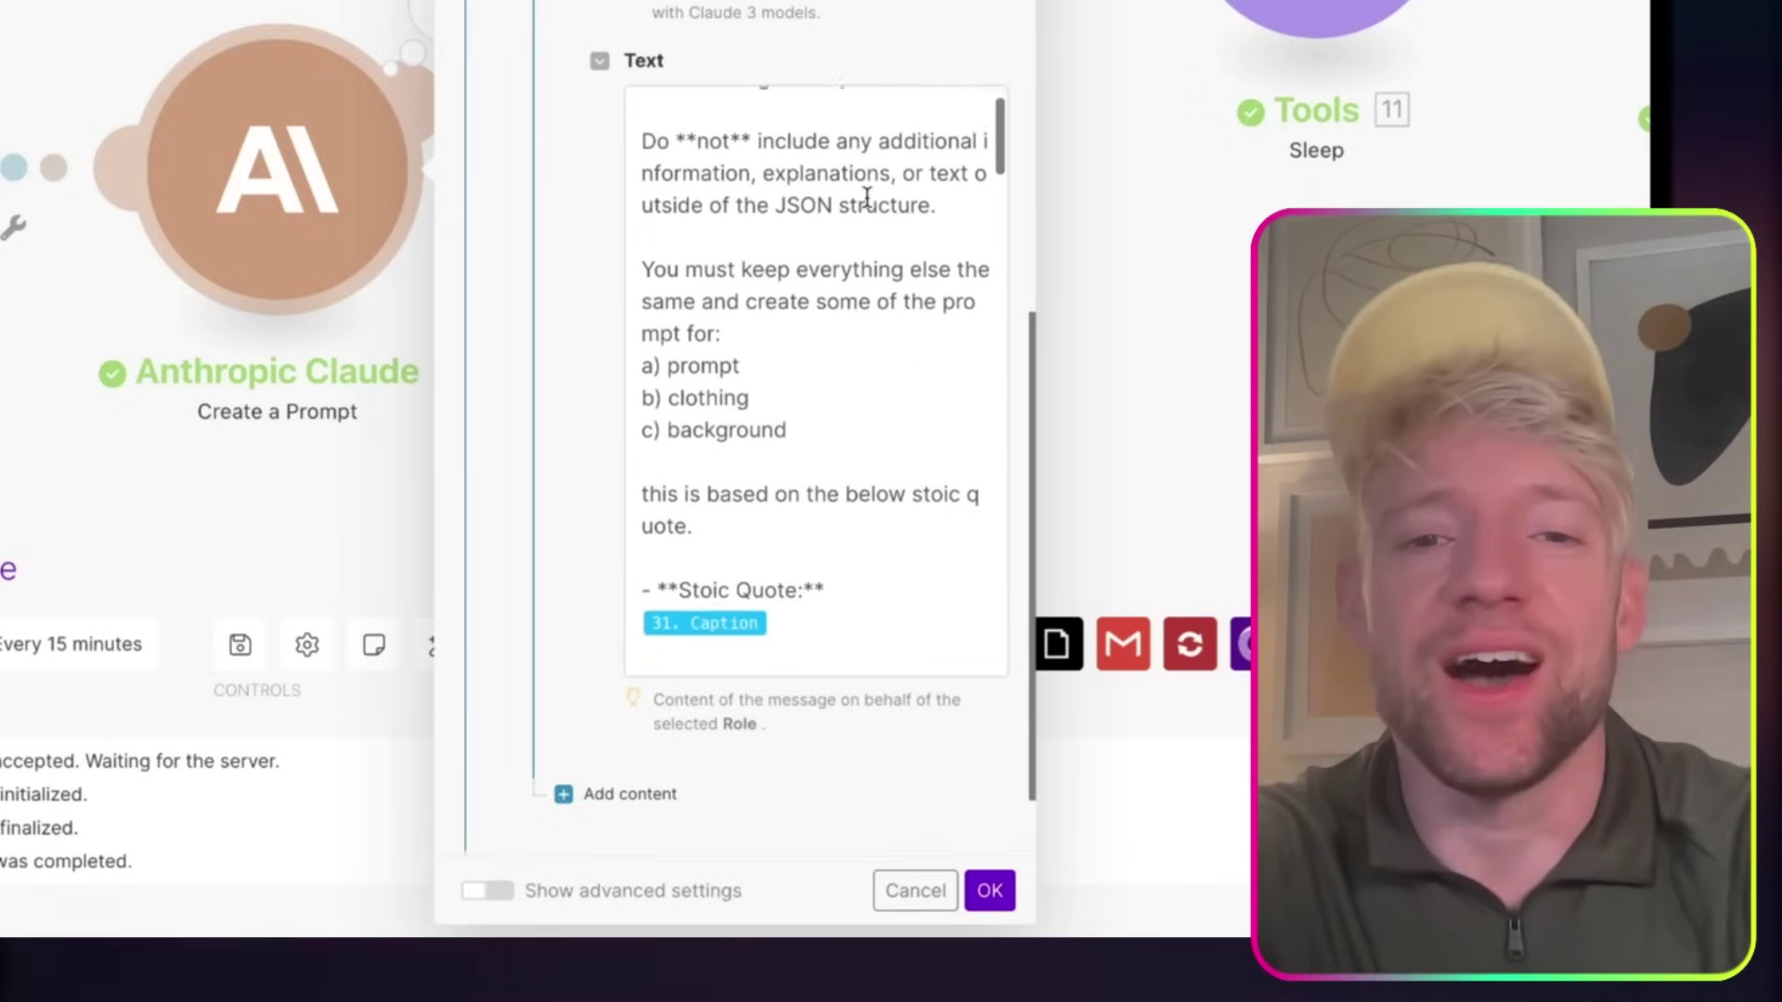
scroll(868, 269, "down", 3)
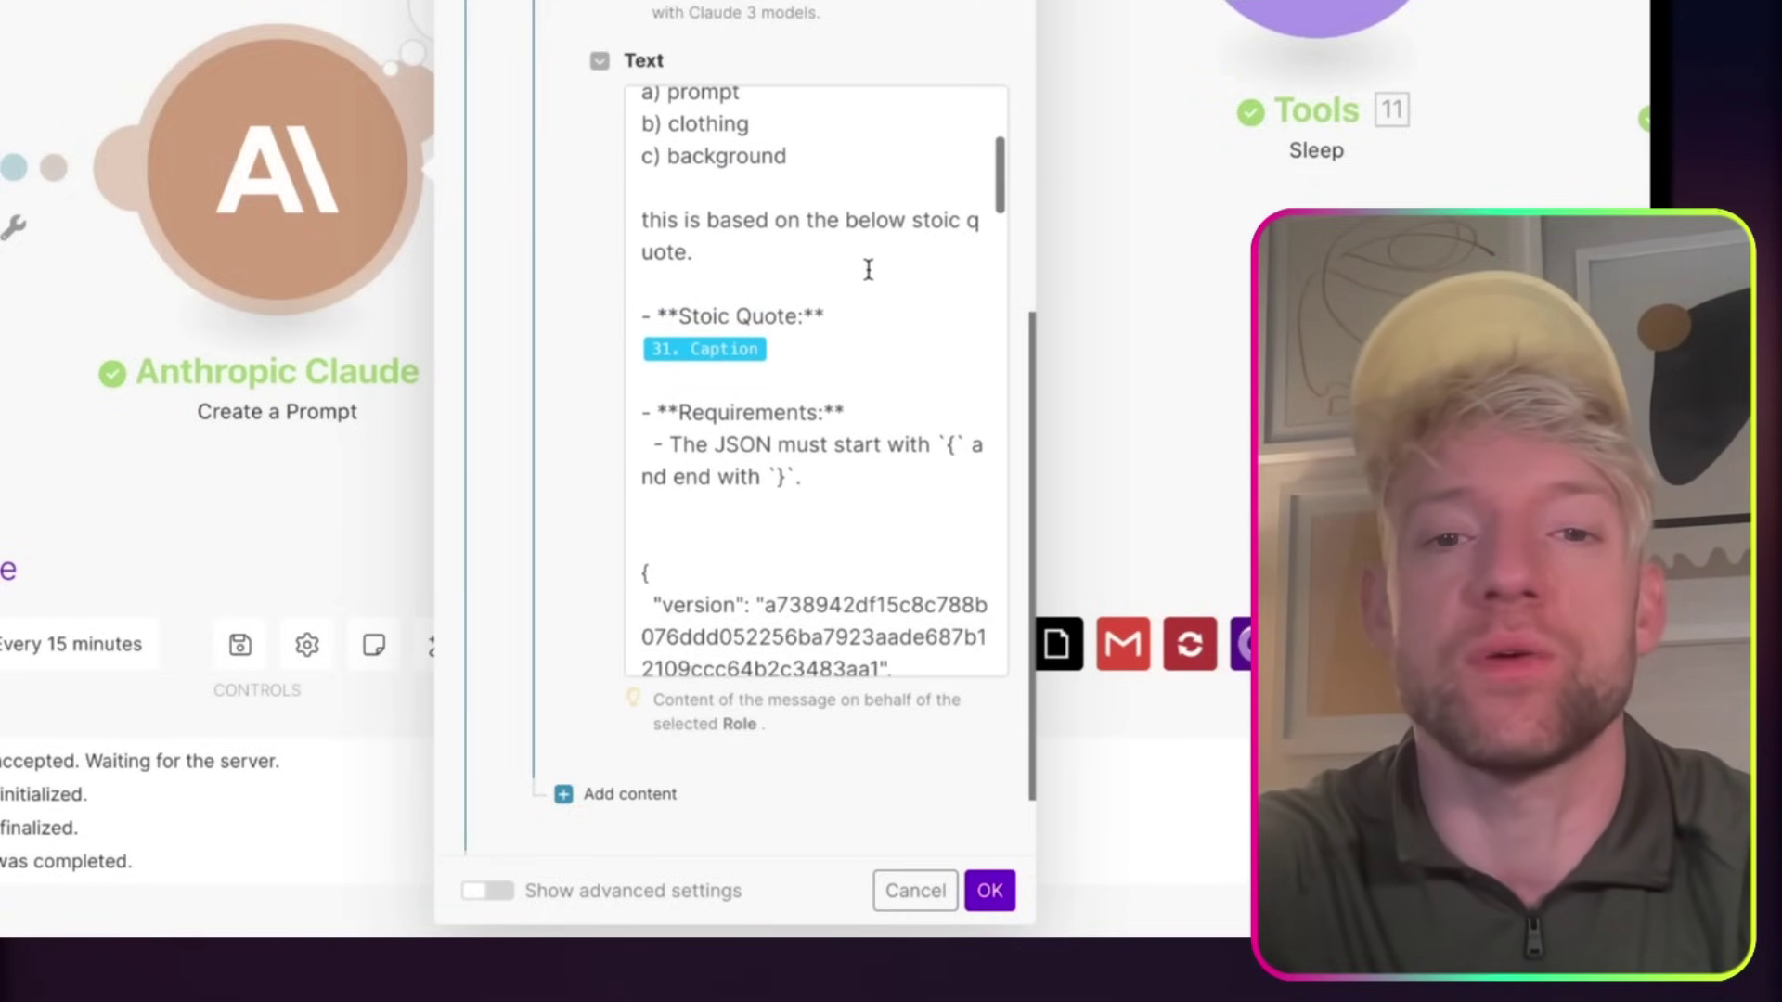
scroll(868, 270, "down", 2)
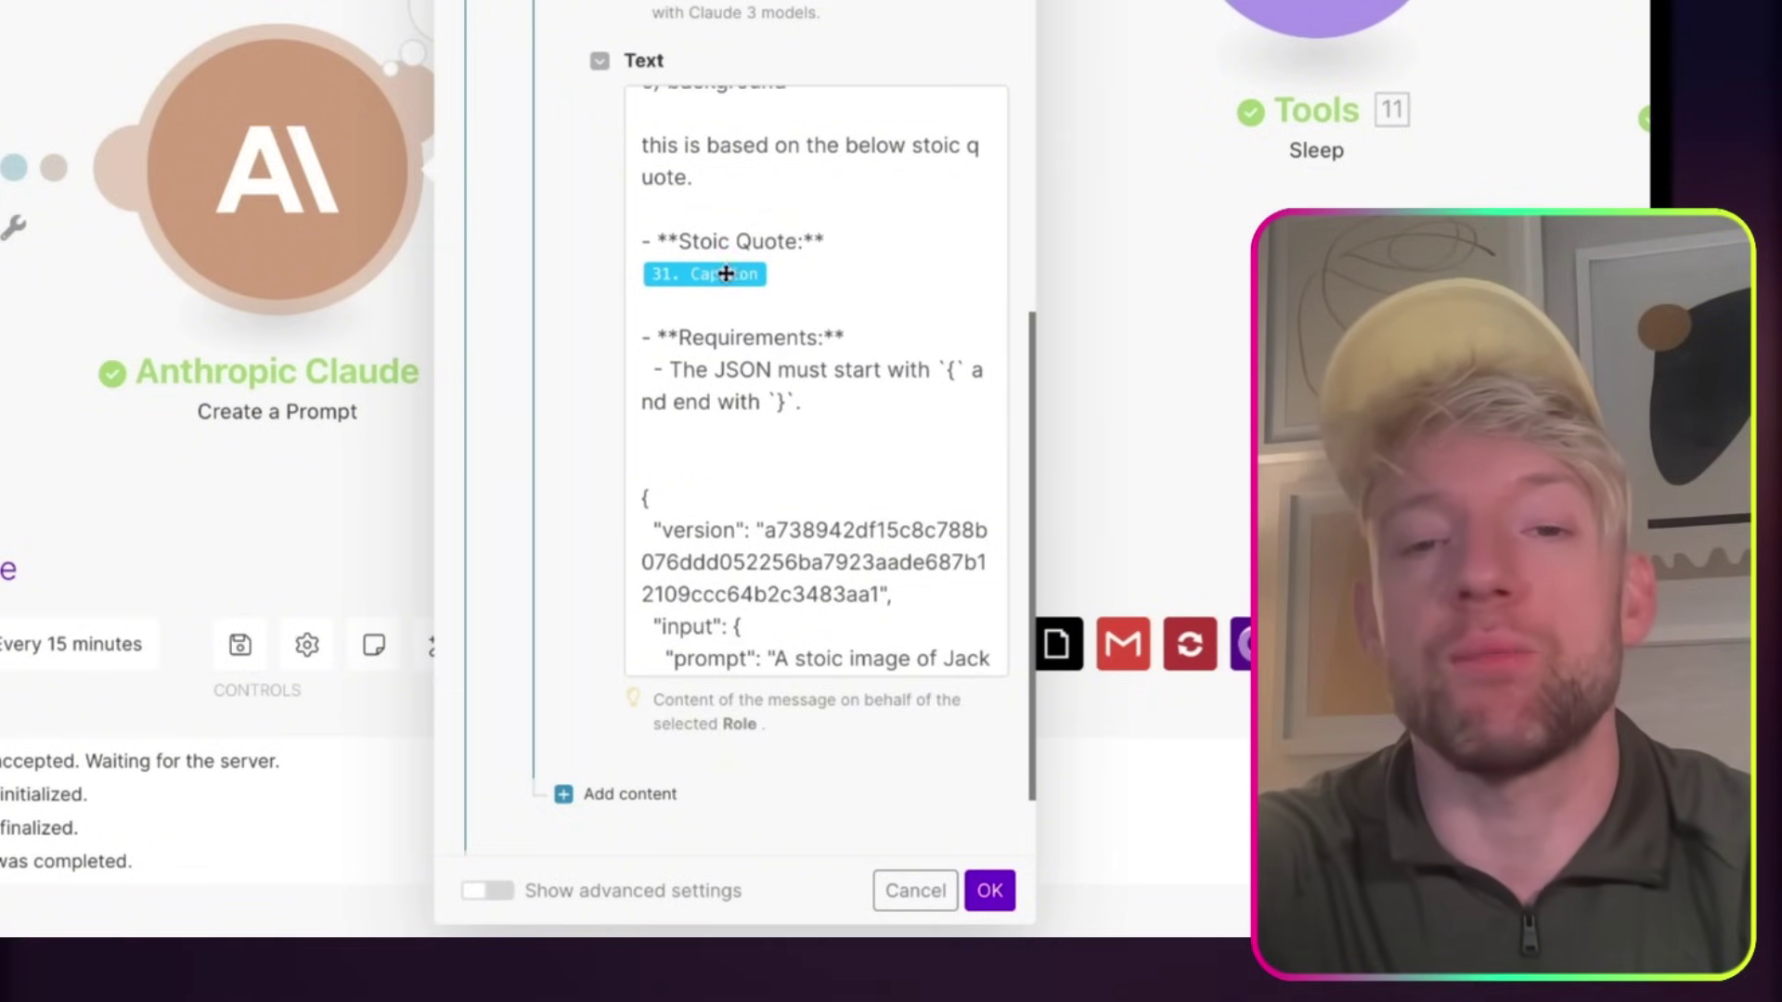
- Check the Airtable Caption mapping under Stoic Quote against the available Search Records fields
left_click(750, 274)
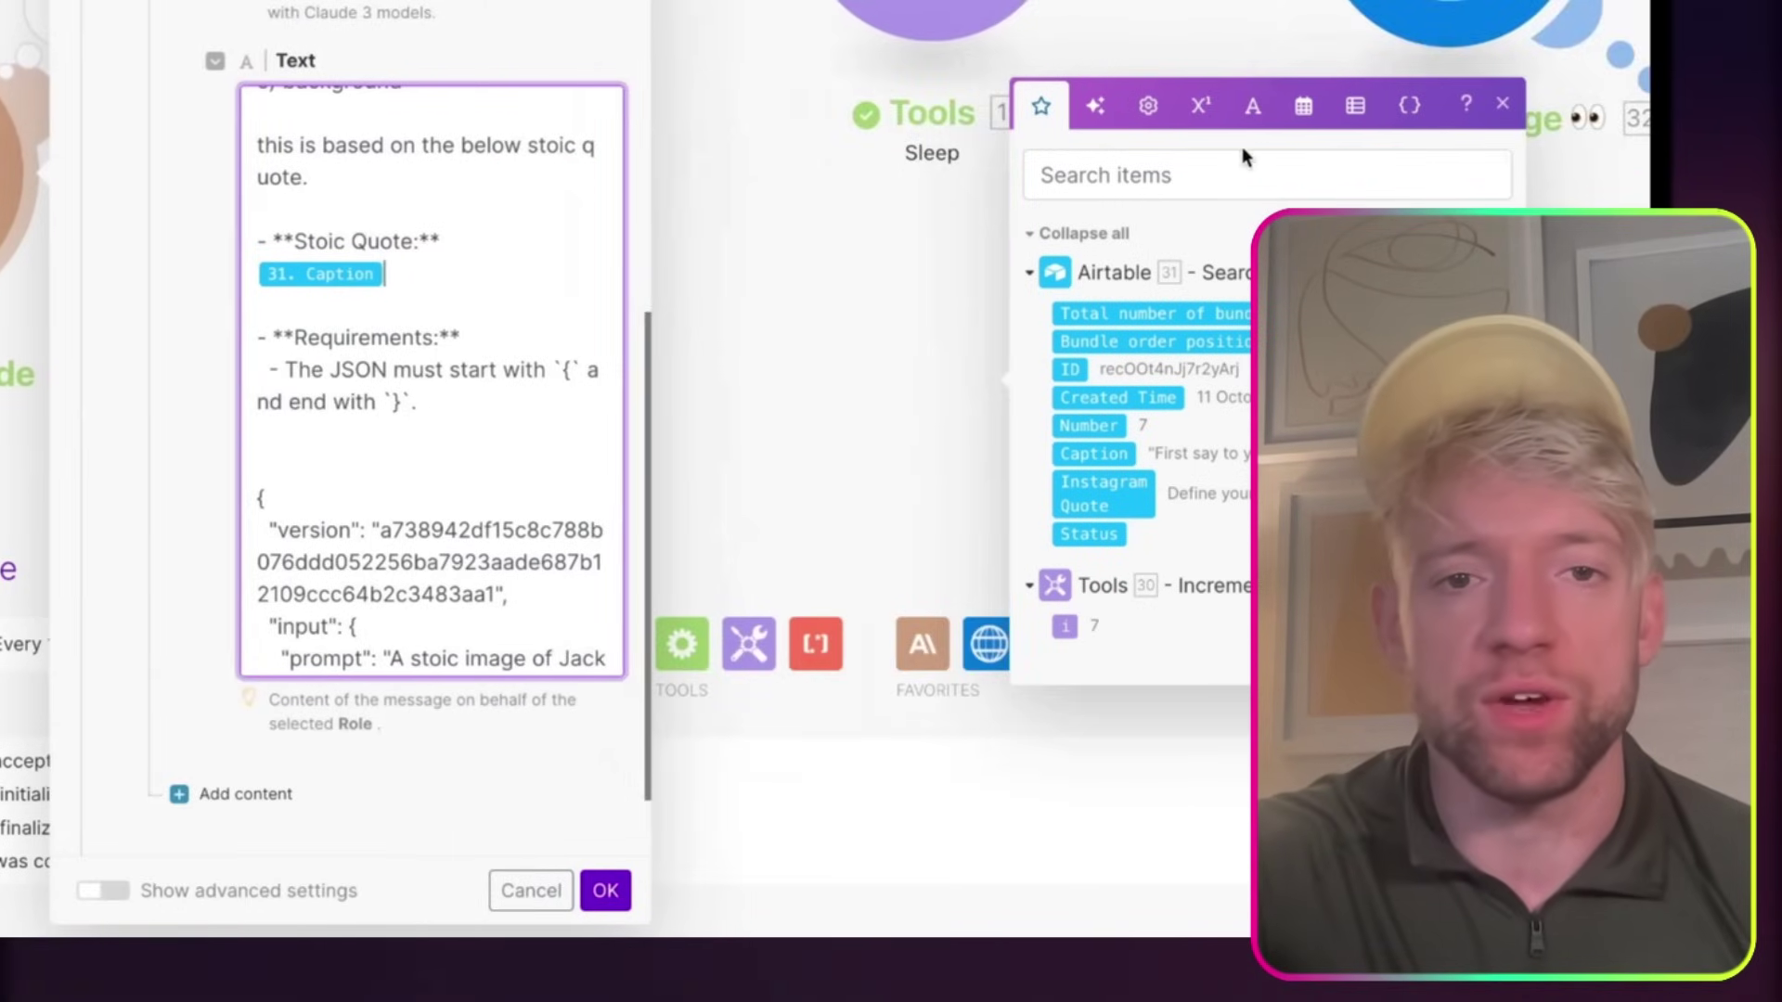
left_click(315, 210)
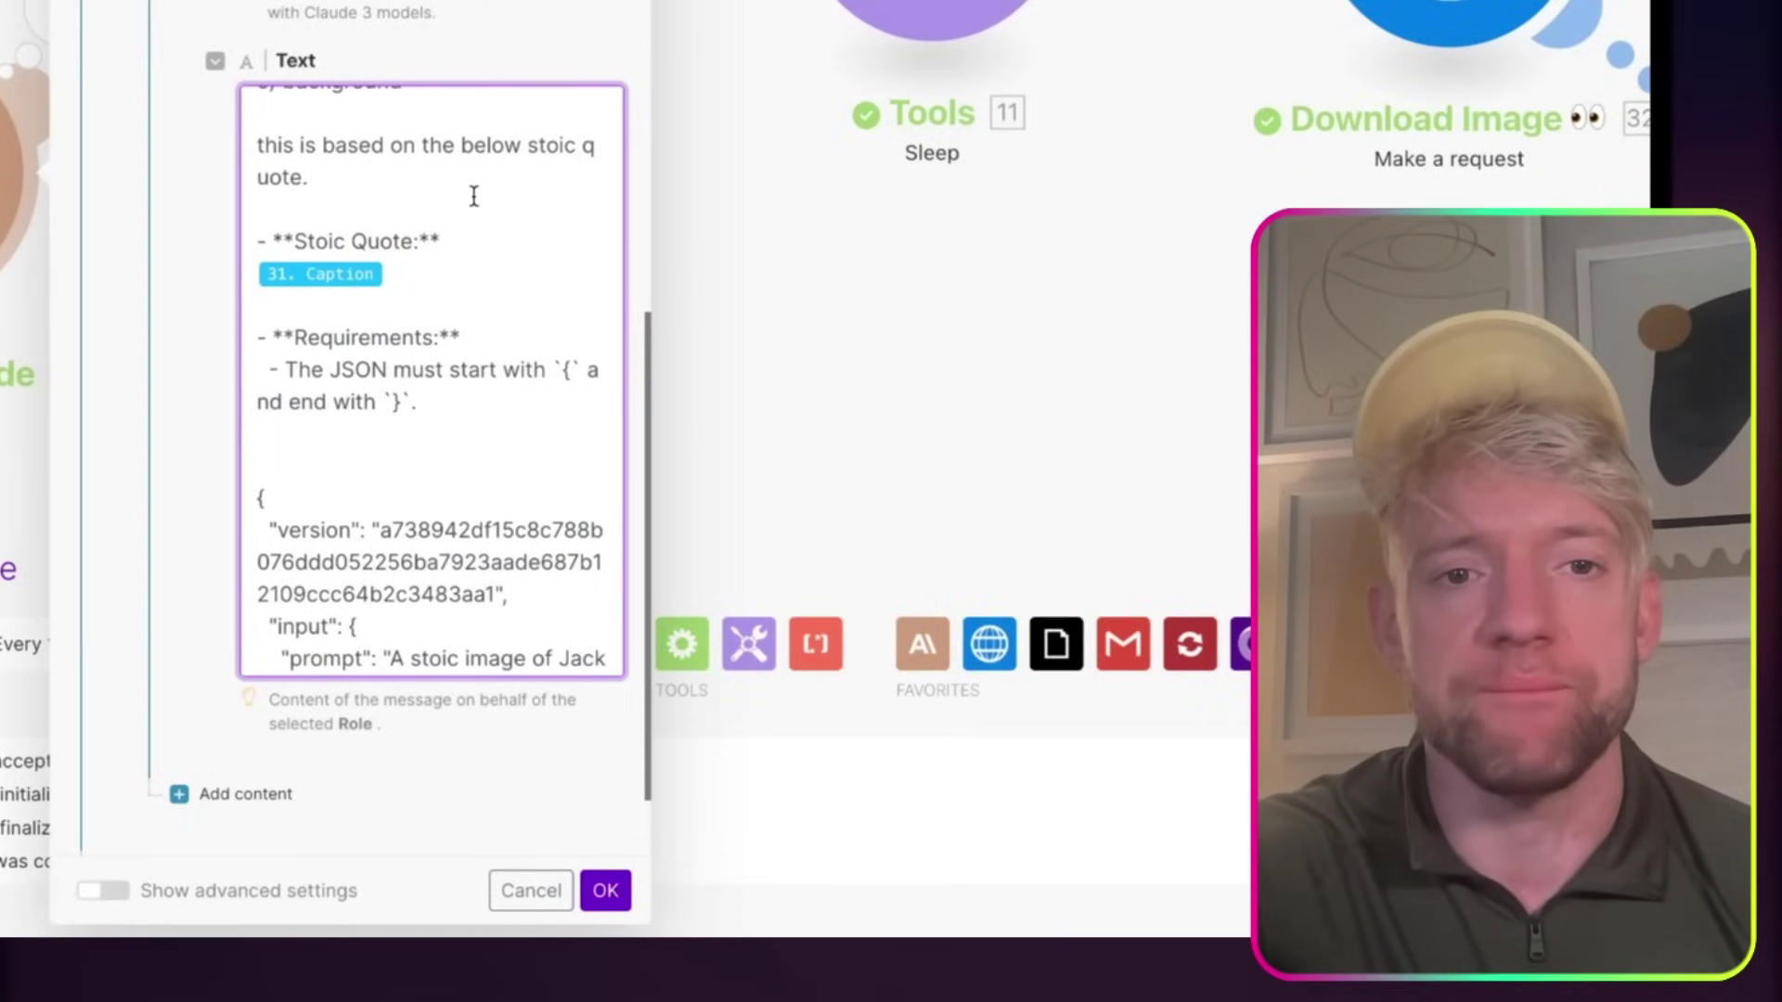
left_click(464, 267)
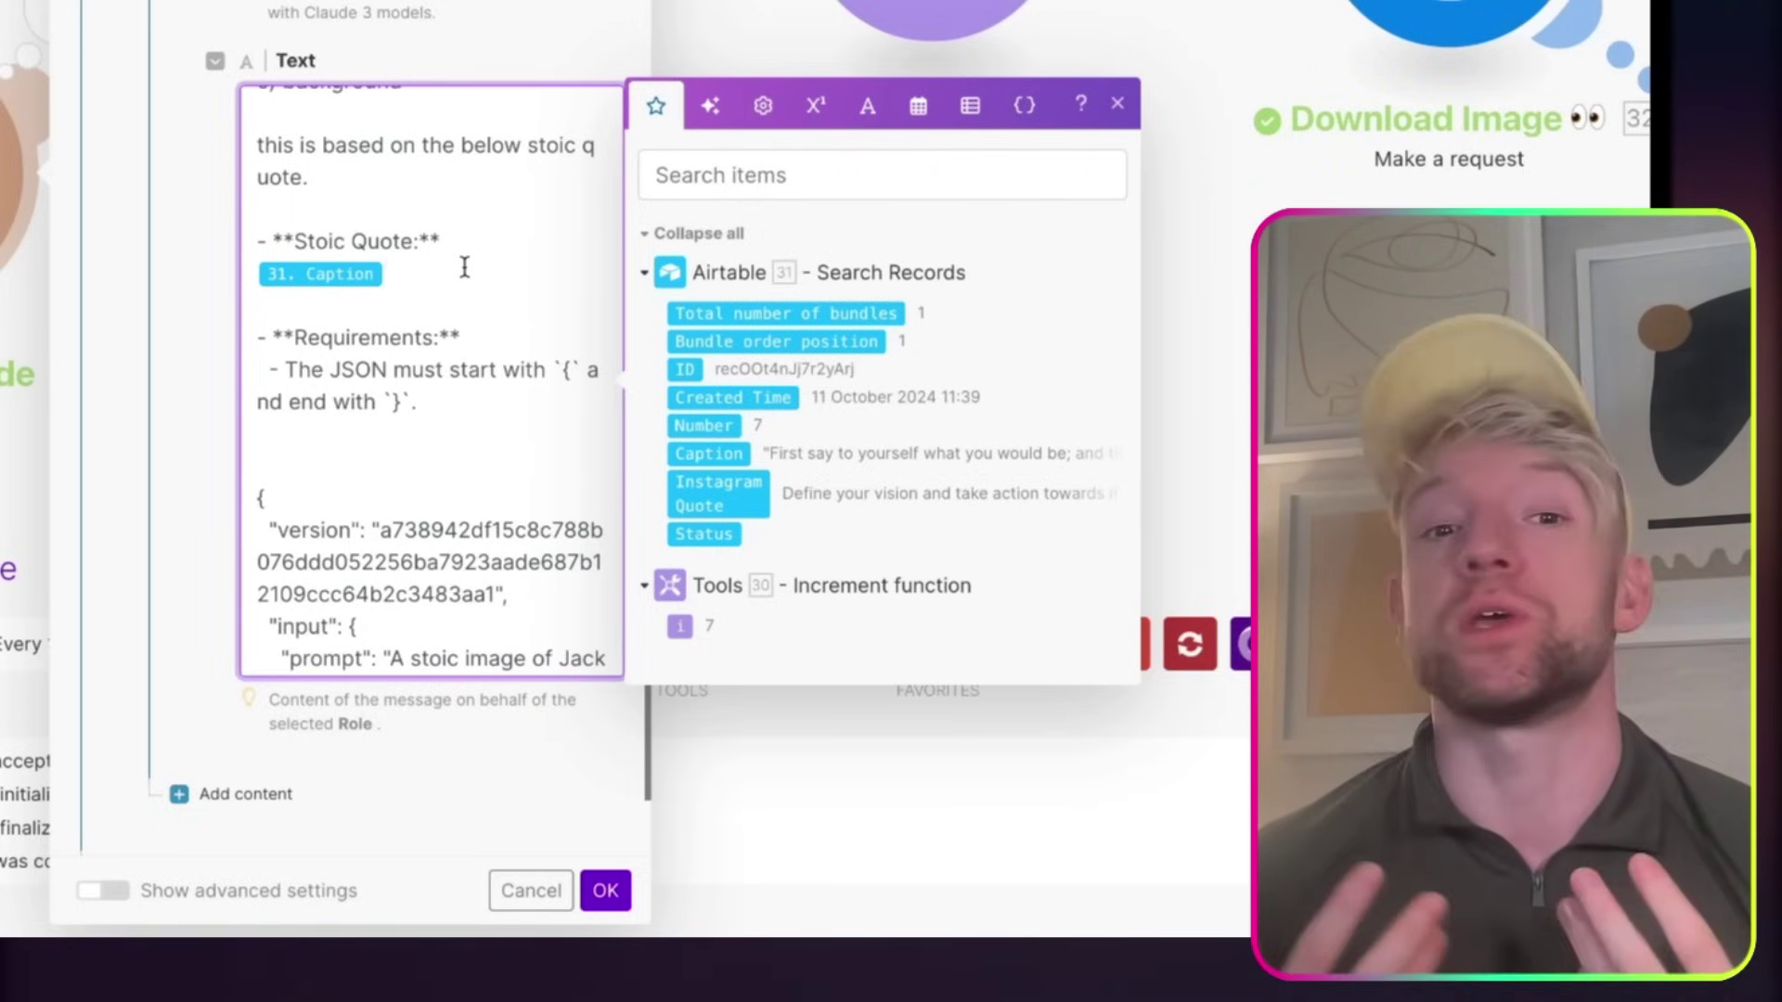
- Examine the message's JSON requirements and the version and input sections of its JSON template
scroll(460, 325, "down", 3)
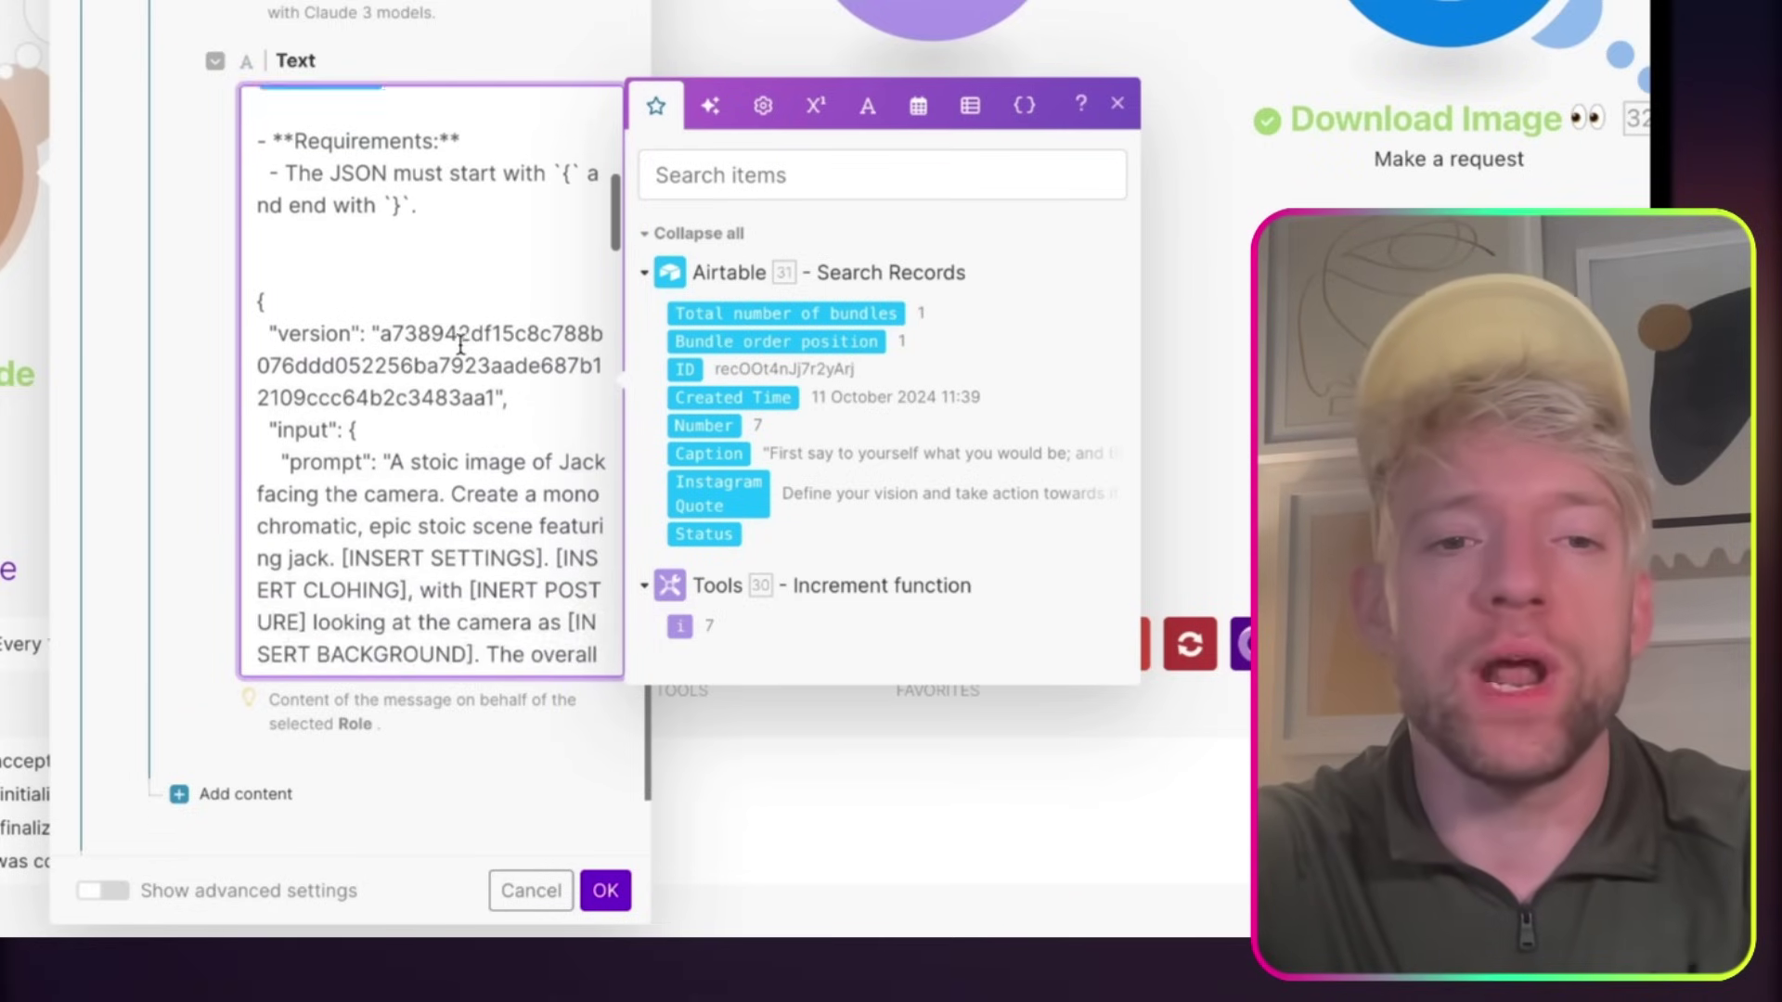
scroll(459, 346, "down", 3)
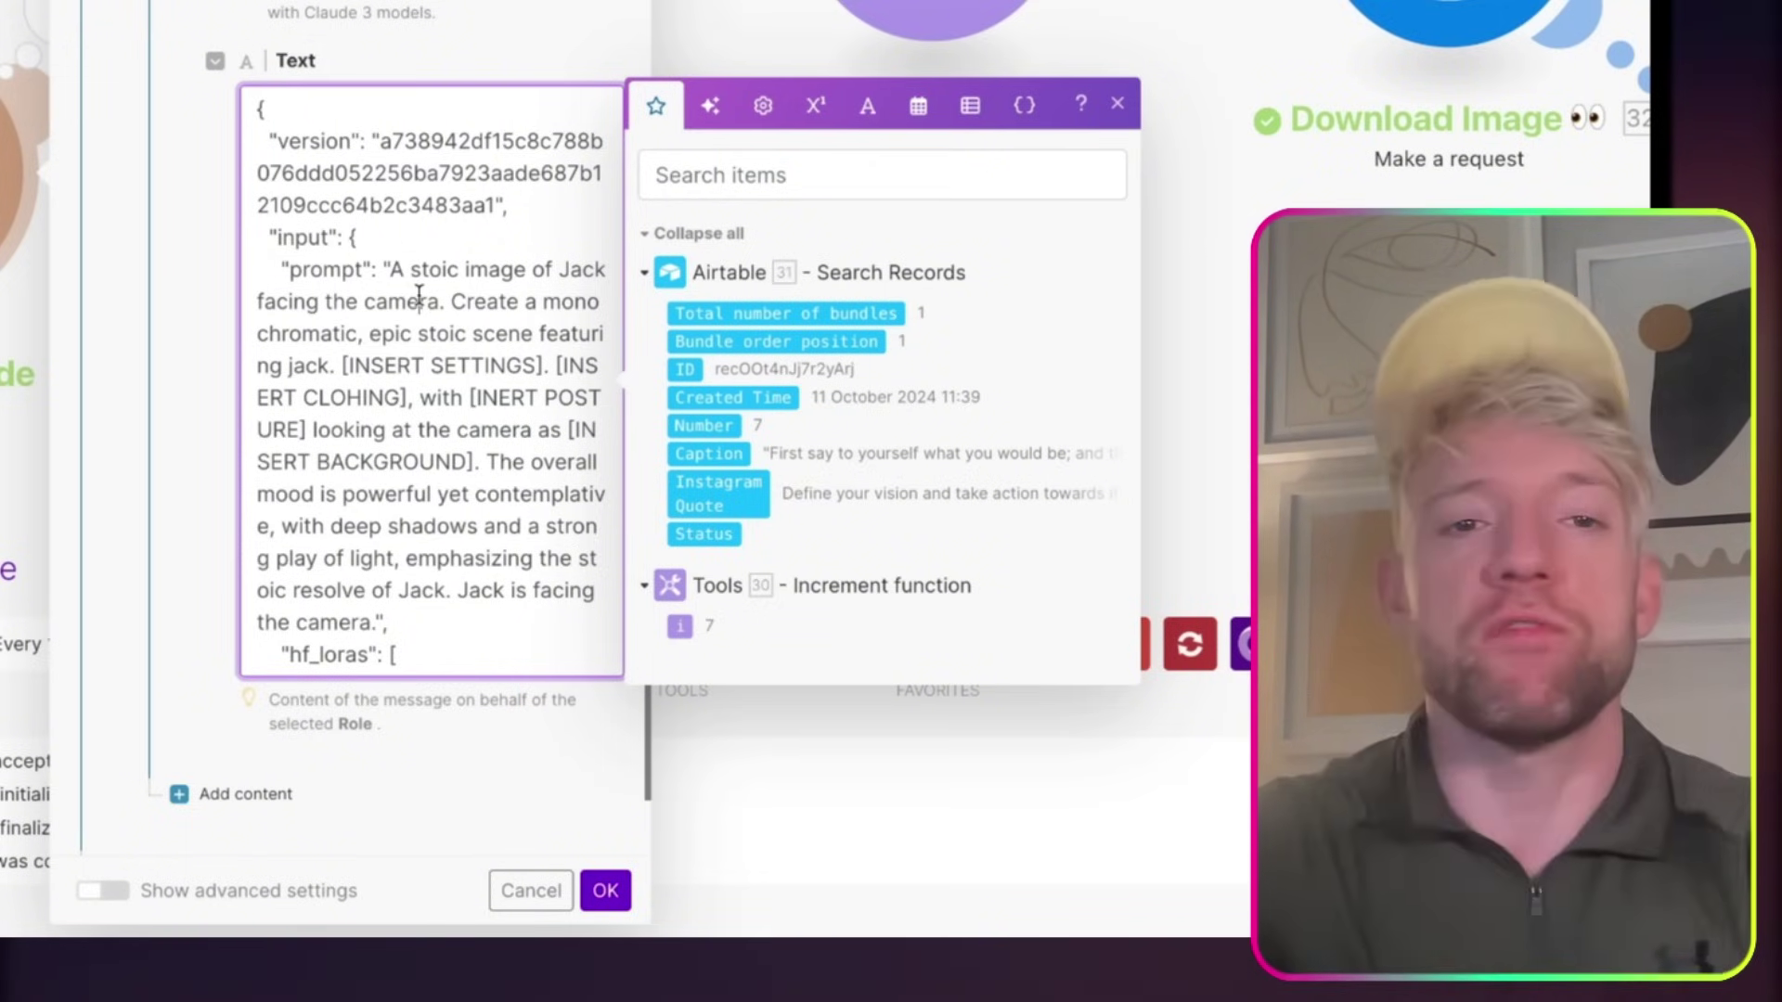
scroll(386, 167, "up", 1)
left_click_drag(381, 178, 466, 239)
left_click(460, 275)
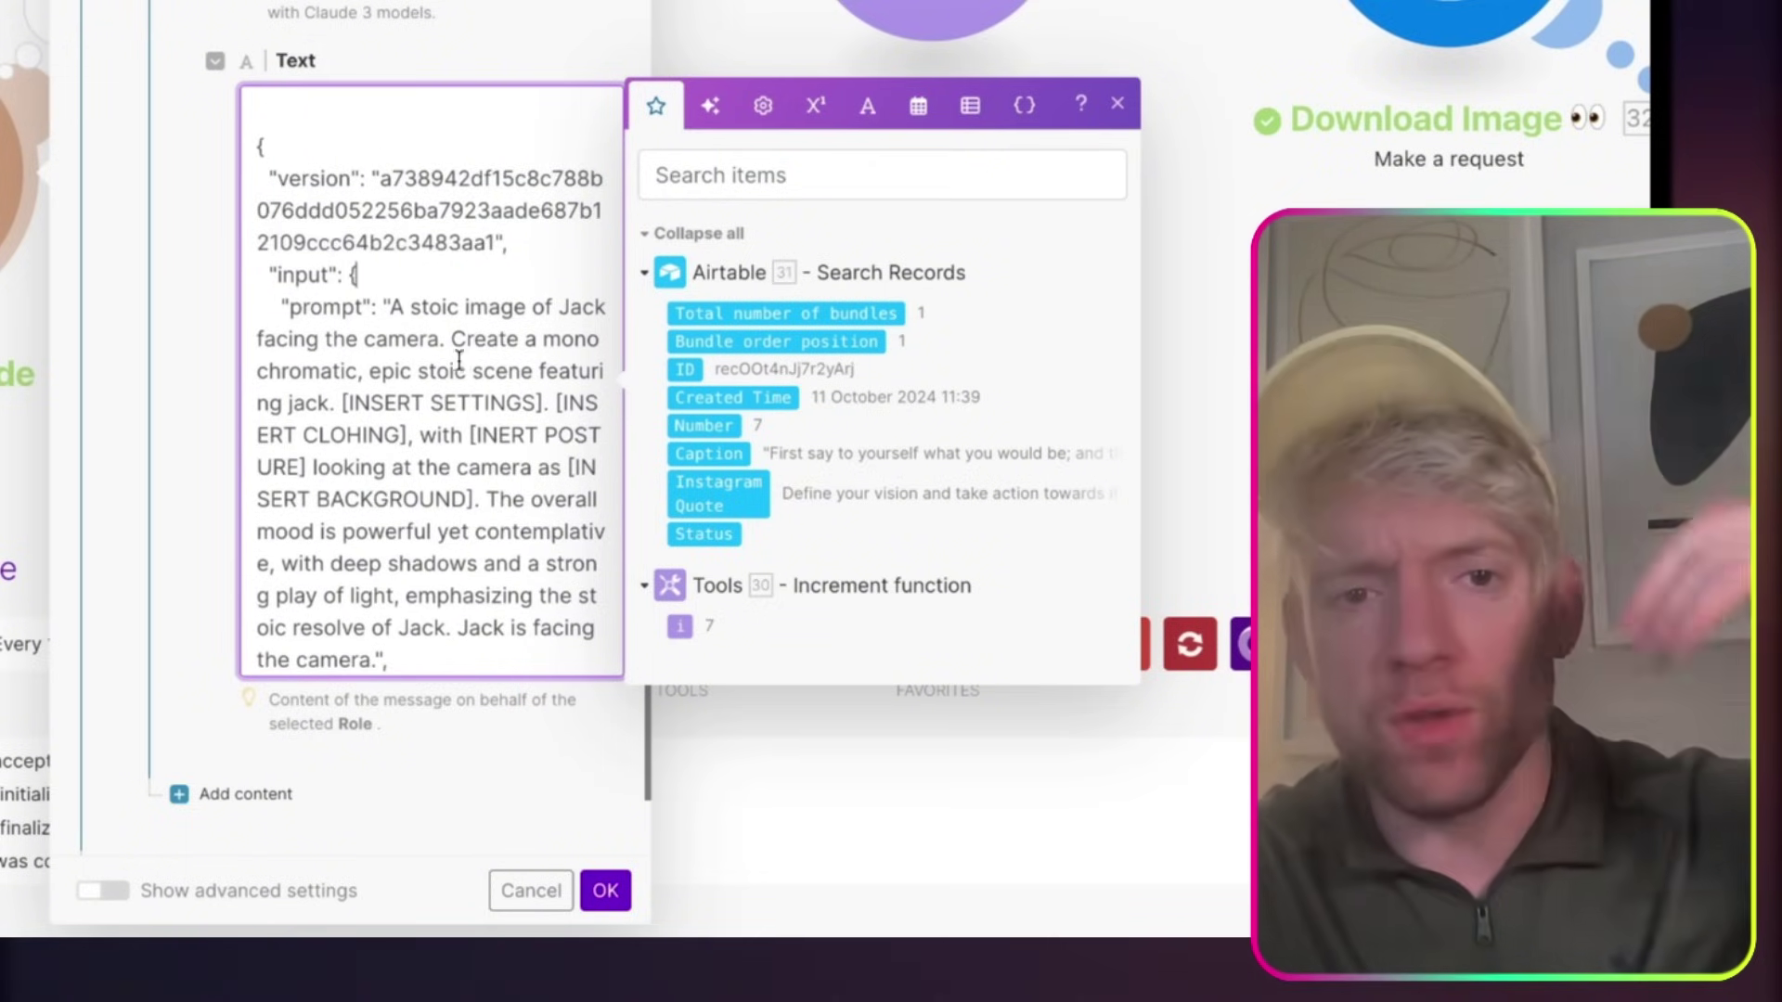
scroll(458, 334, "down", 2)
scroll(458, 348, "up", 3)
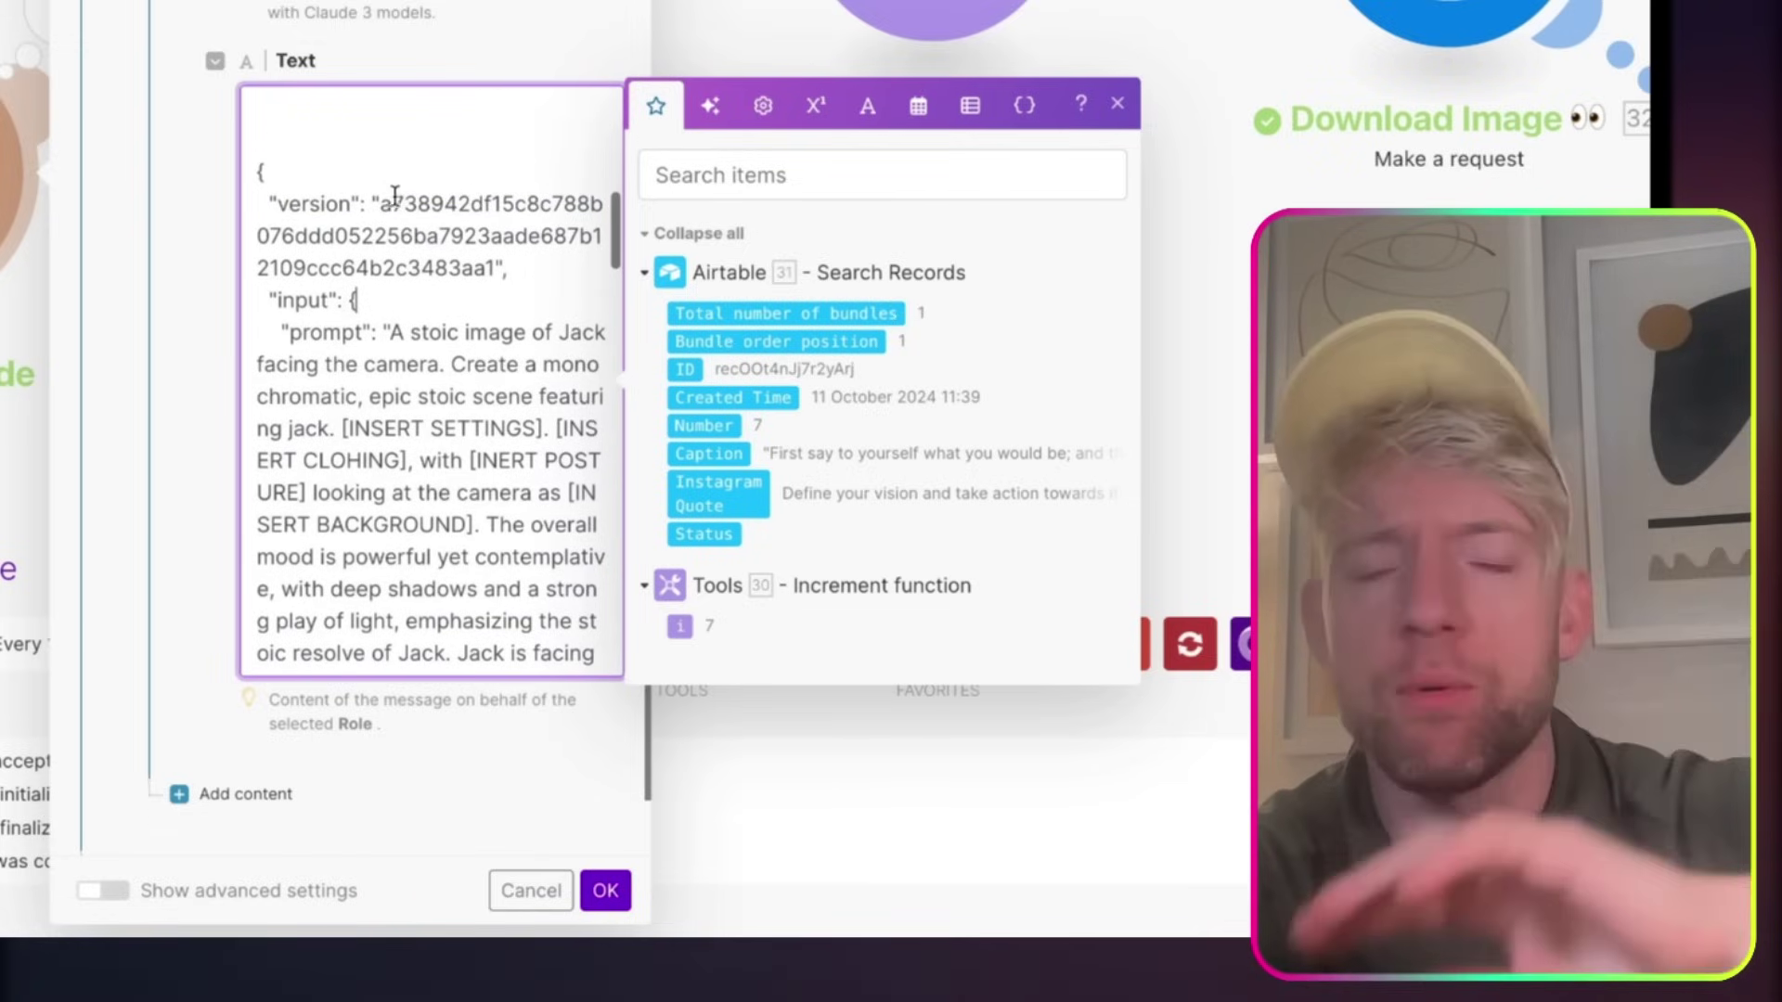
left_click_drag(391, 203, 424, 501)
scroll(424, 501, "down", 2)
left_click(424, 501)
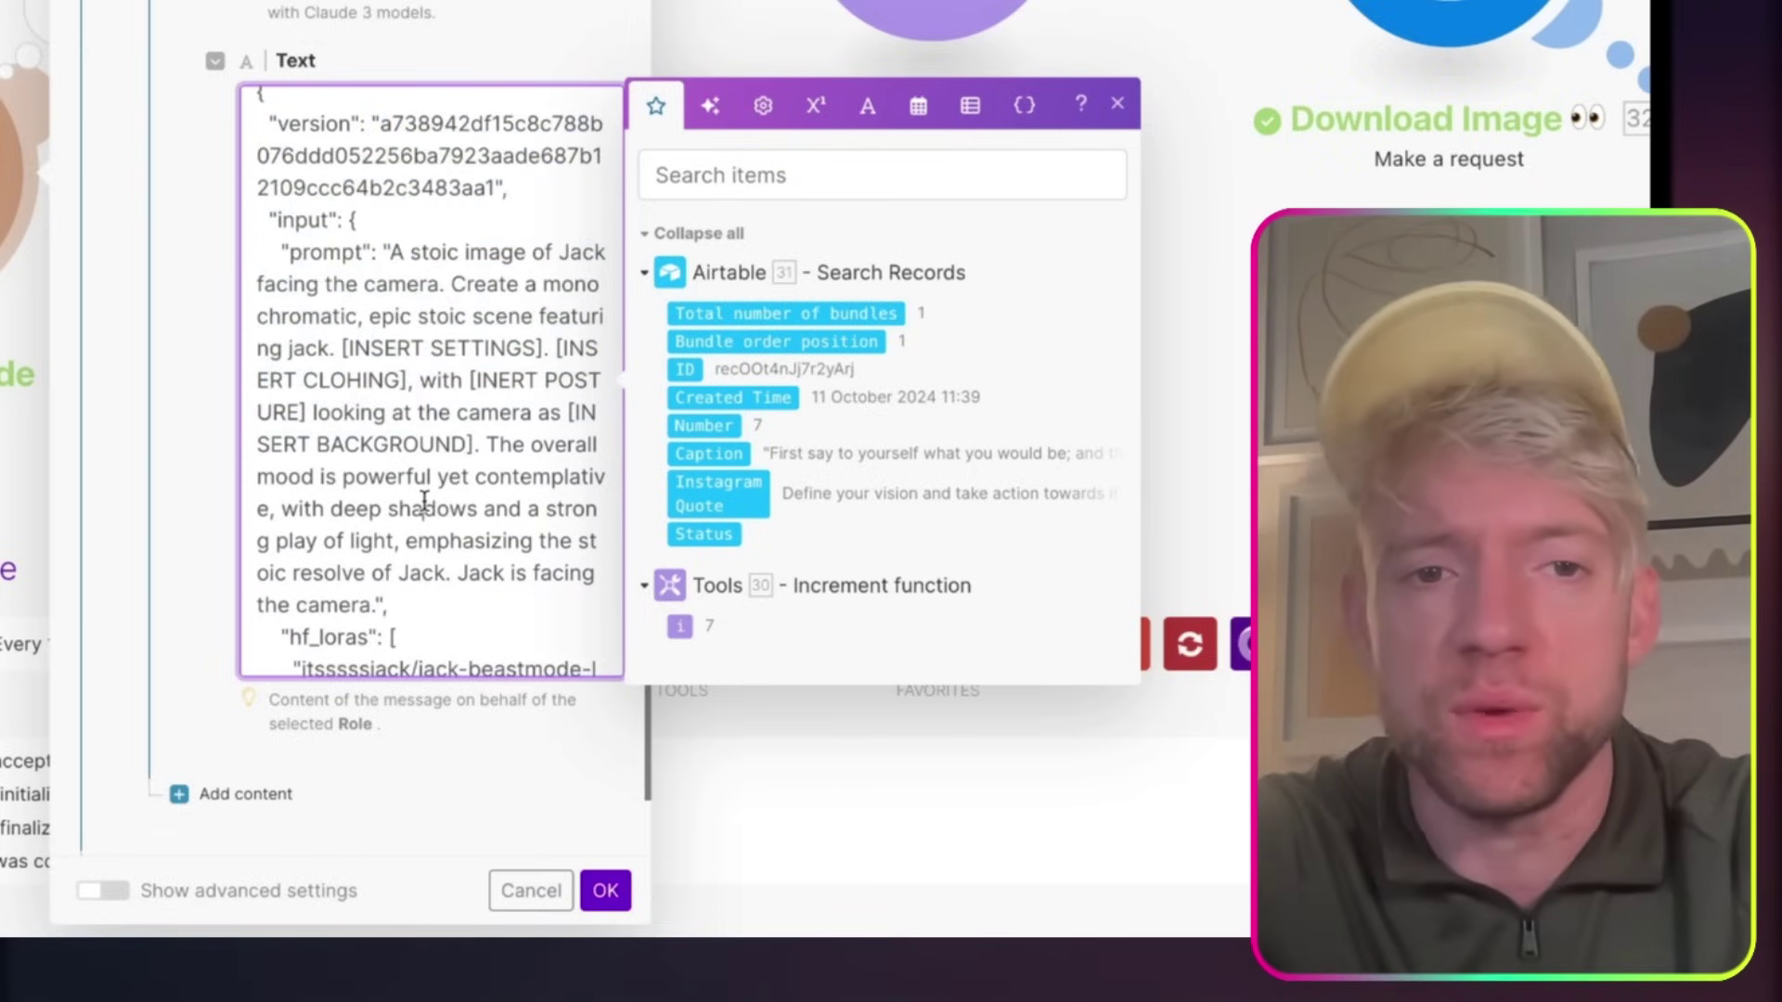
- Read the JSON template's image prompt, including its placeholders for settings, clothing, posture and background
scroll(410, 364, "down", 2)
double_click(398, 239)
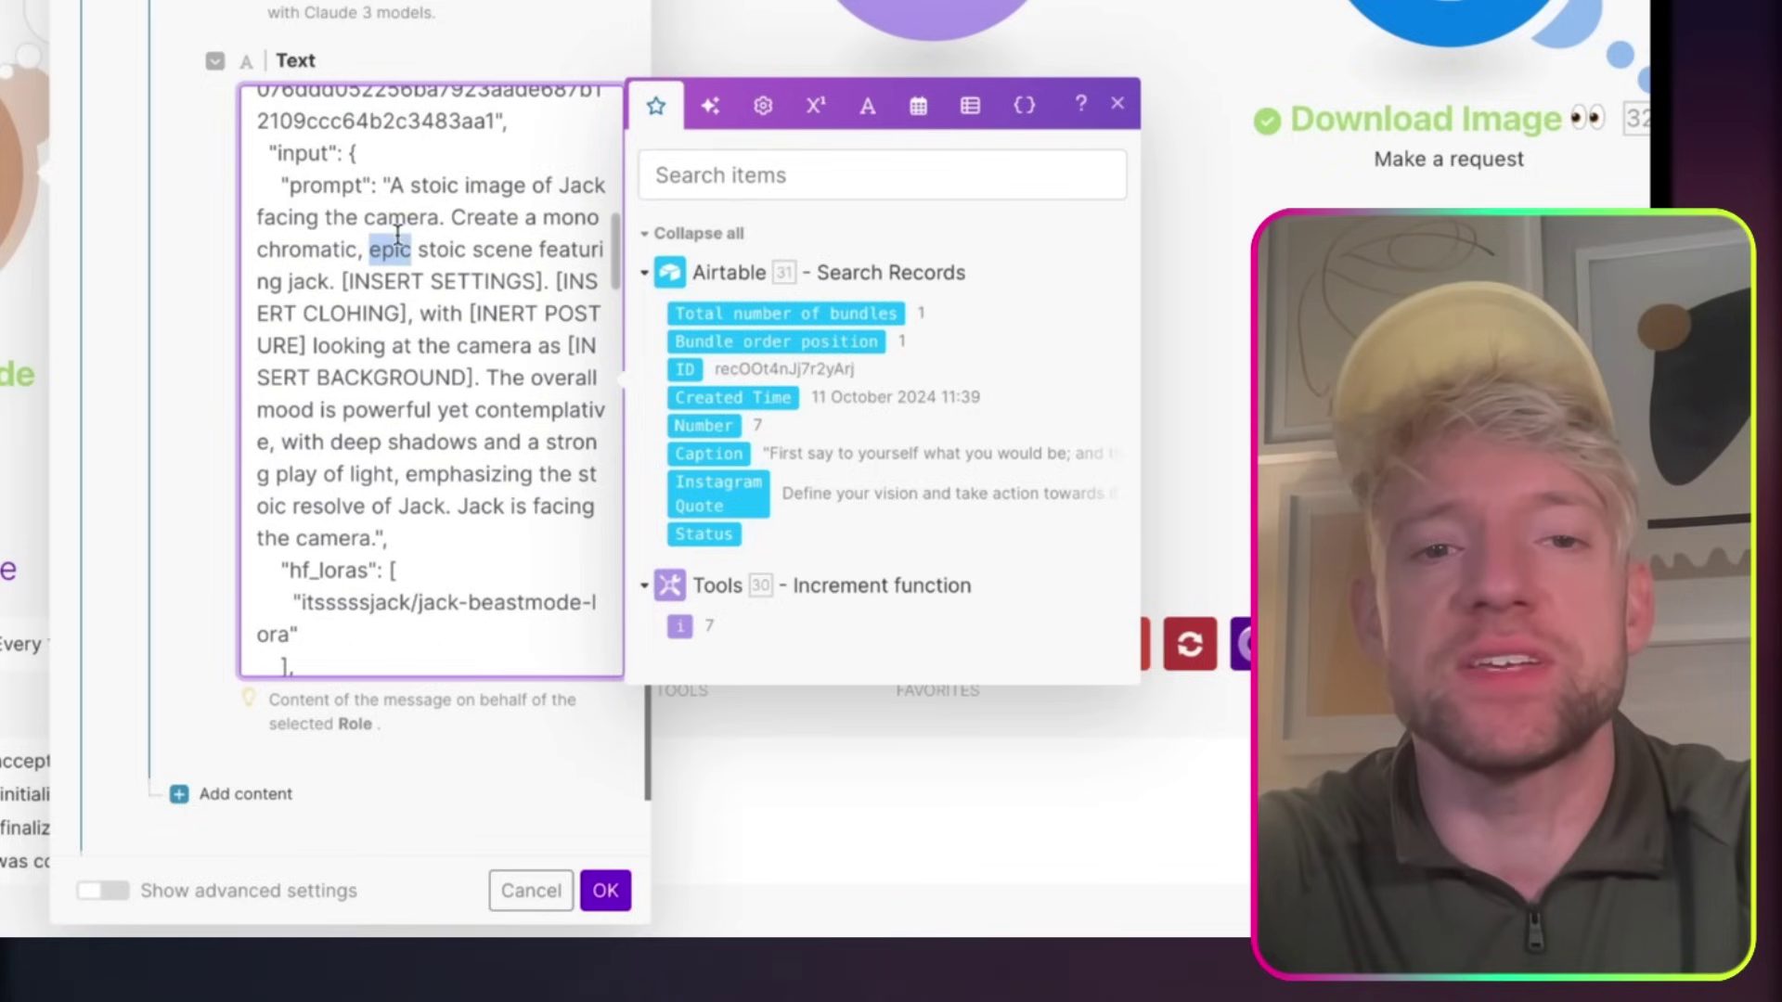
left_click(472, 227)
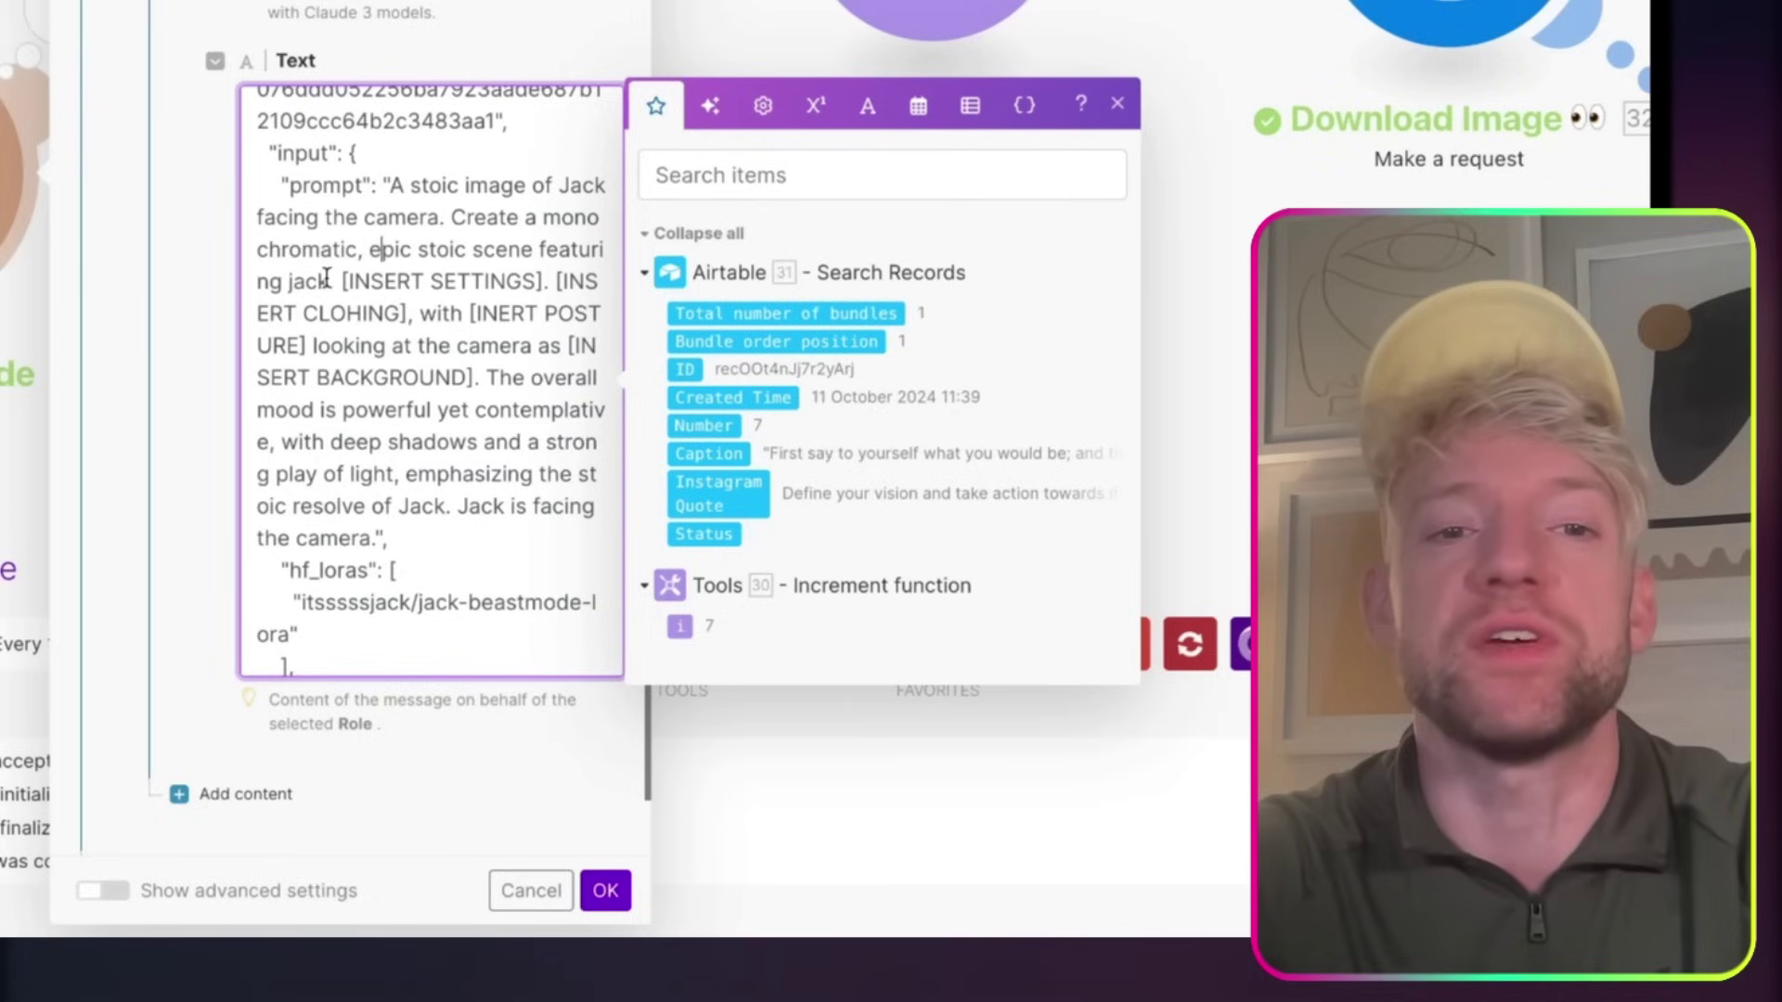
left_click_drag(325, 280, 374, 186)
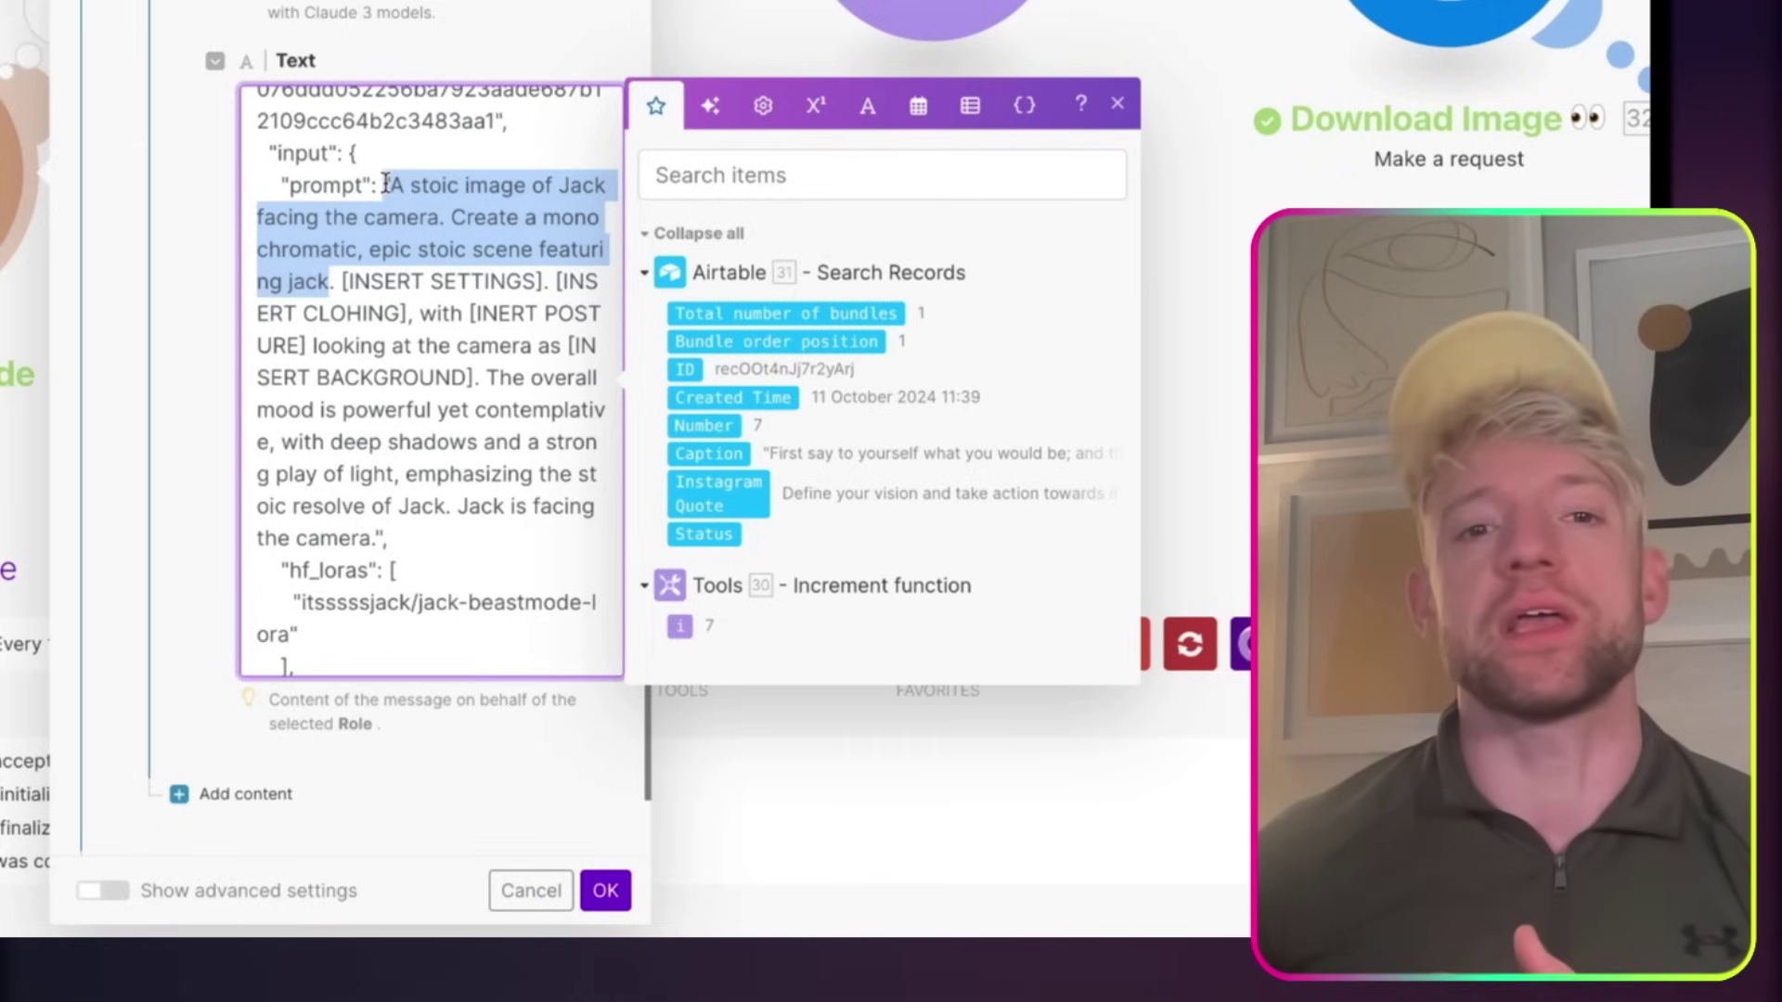
left_click_drag(386, 183, 379, 185)
double_click(439, 283)
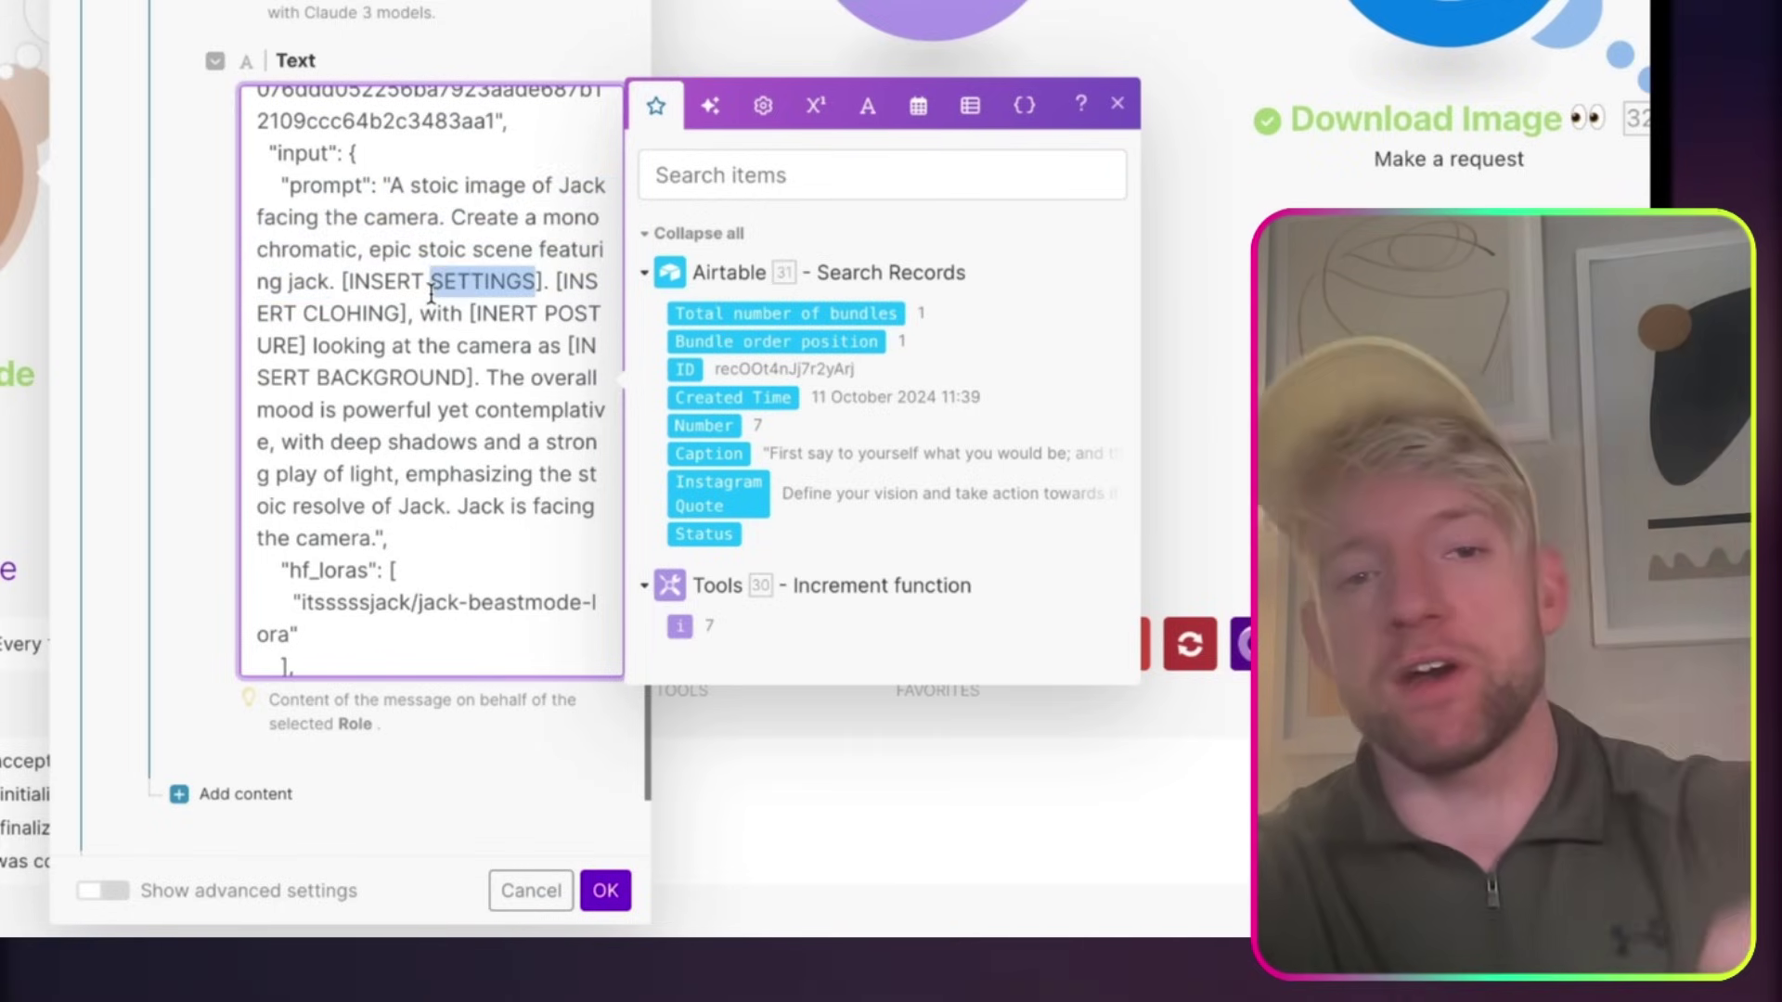
left_click(359, 348)
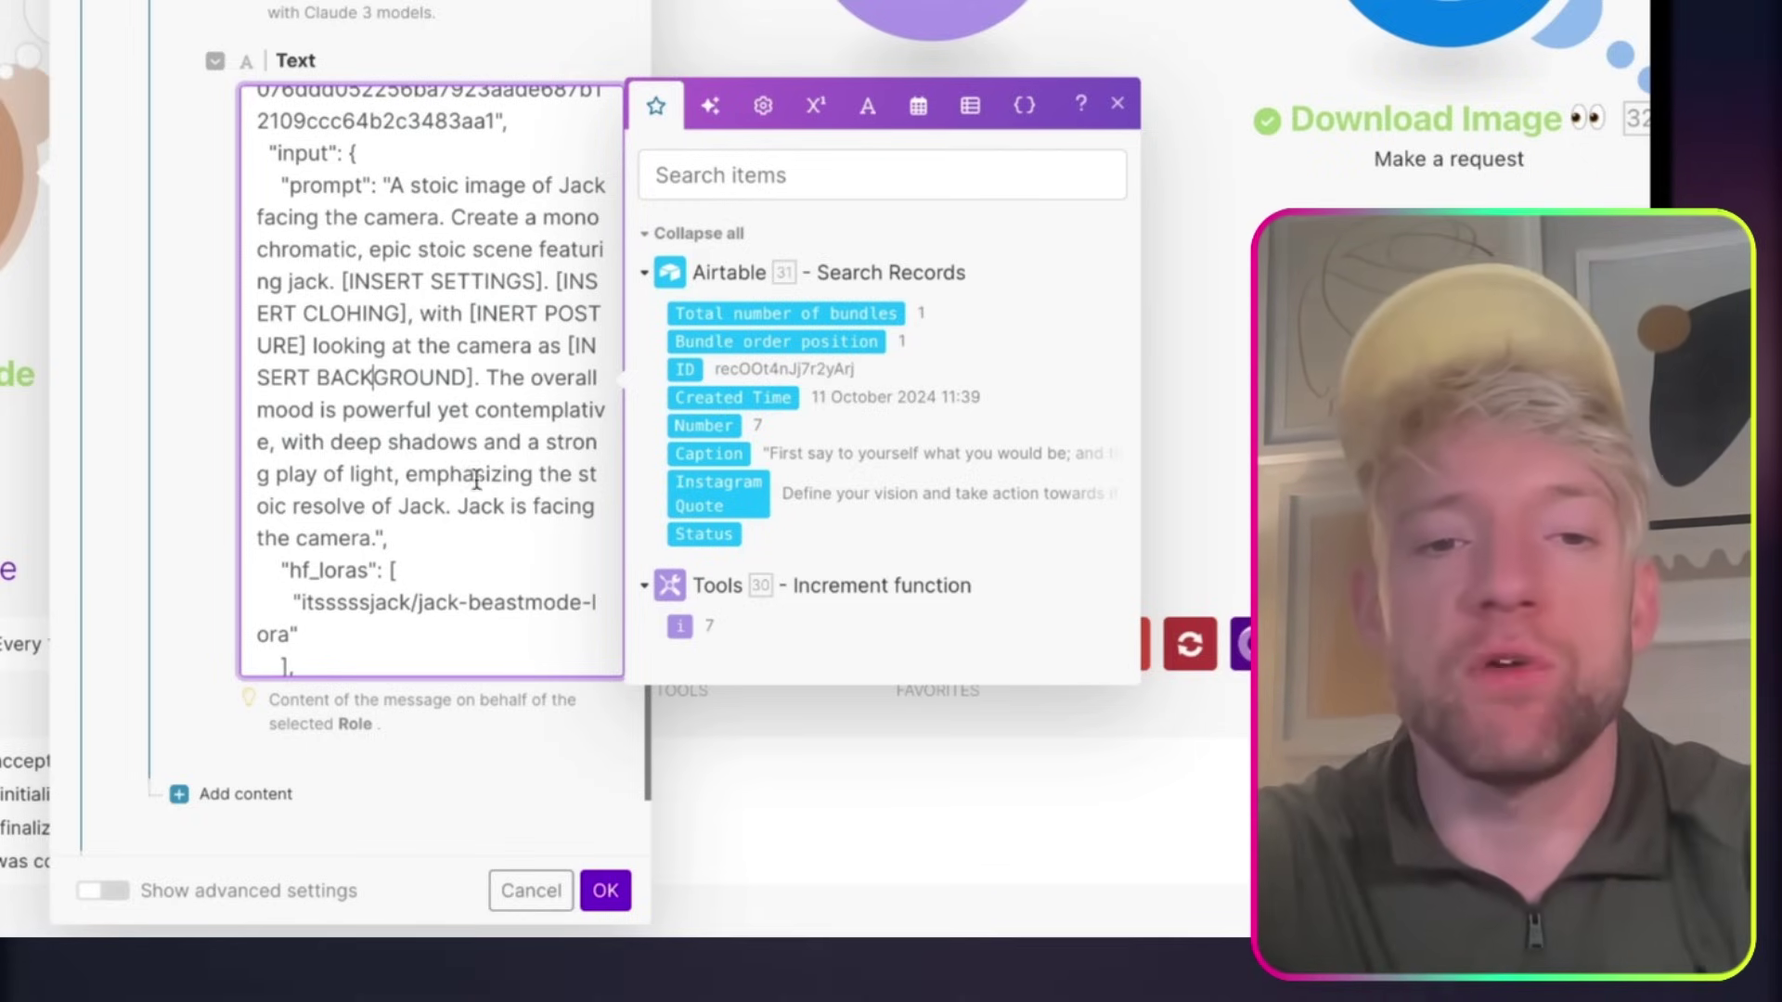
- Locate the hf_loras entry in the JSON template and select its LoRA model path
scroll(477, 480, "down", 1)
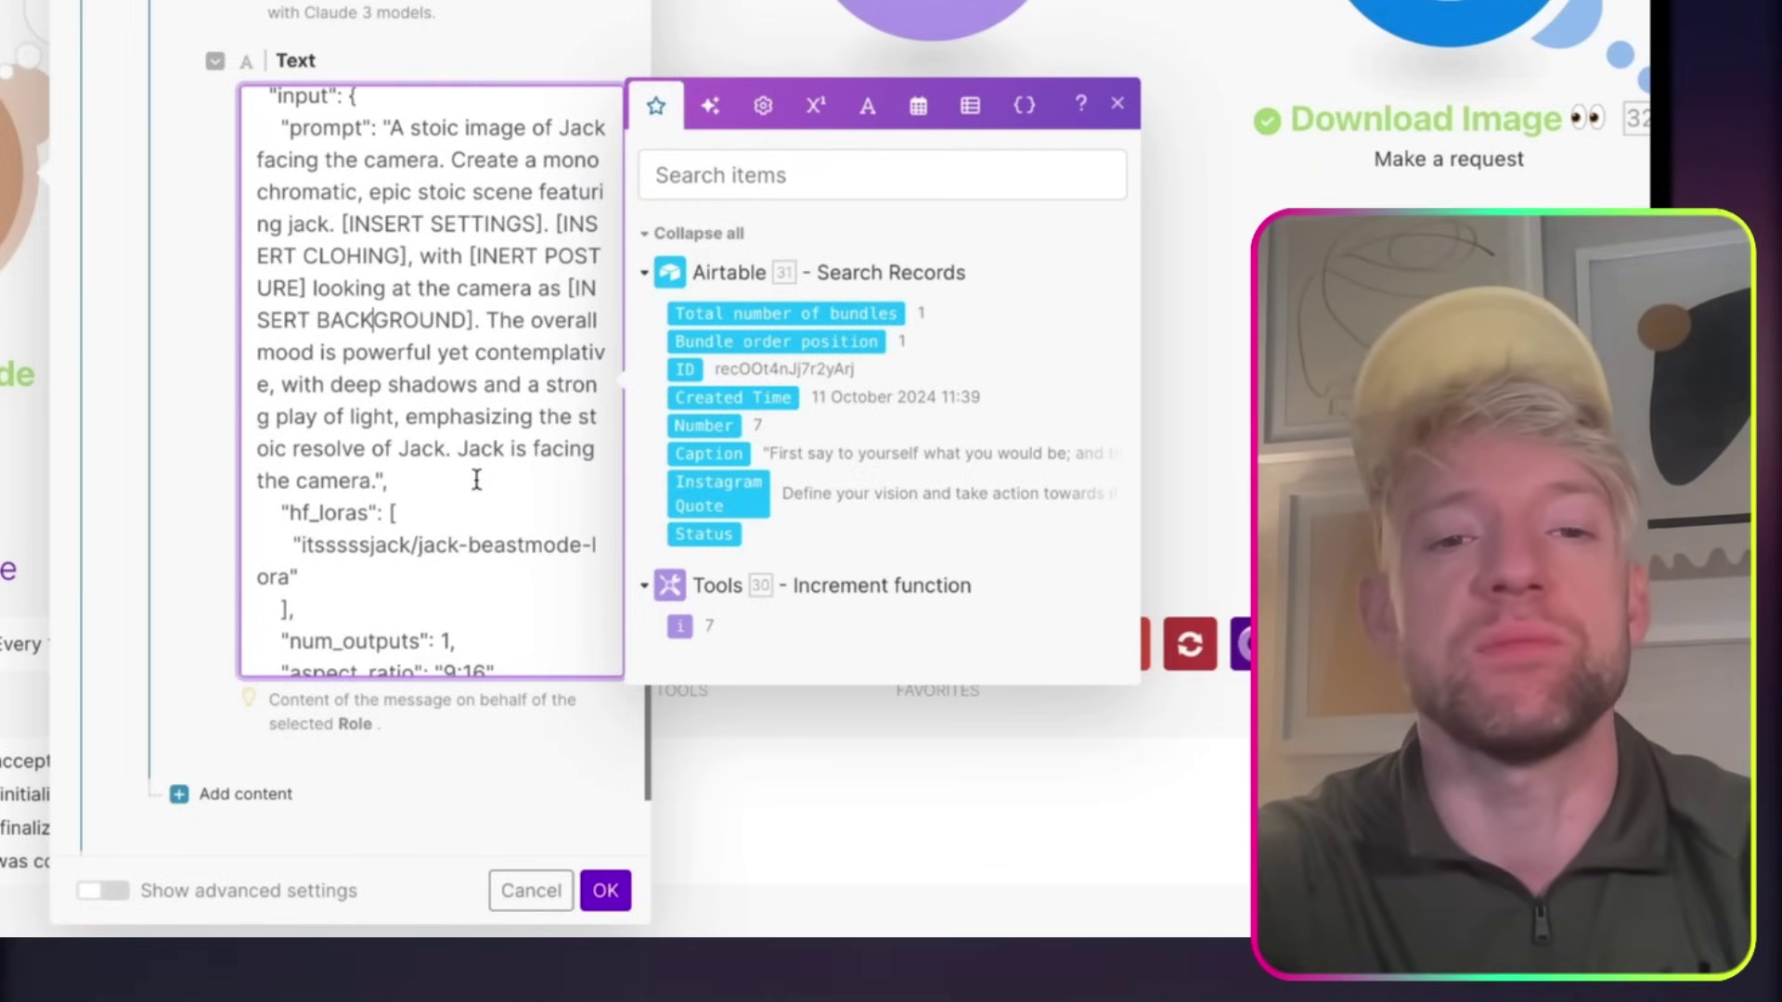
scroll(476, 480, "down", 2)
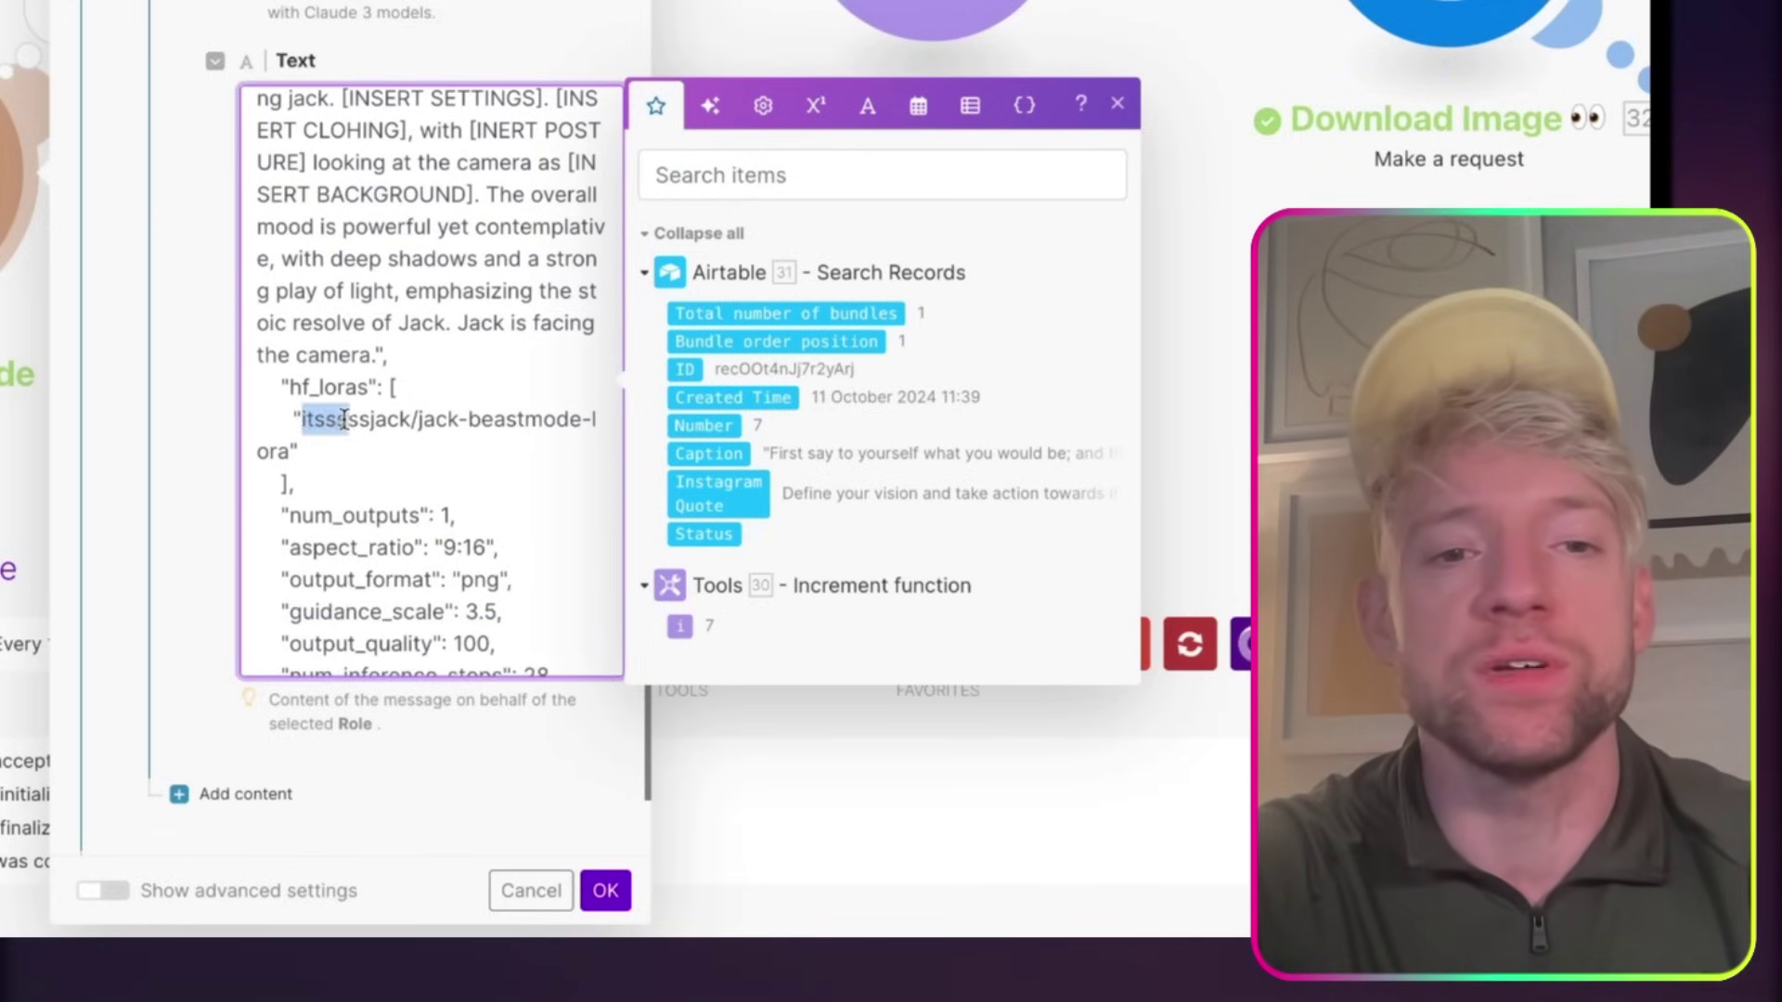
left_click_drag(409, 409, 542, 438)
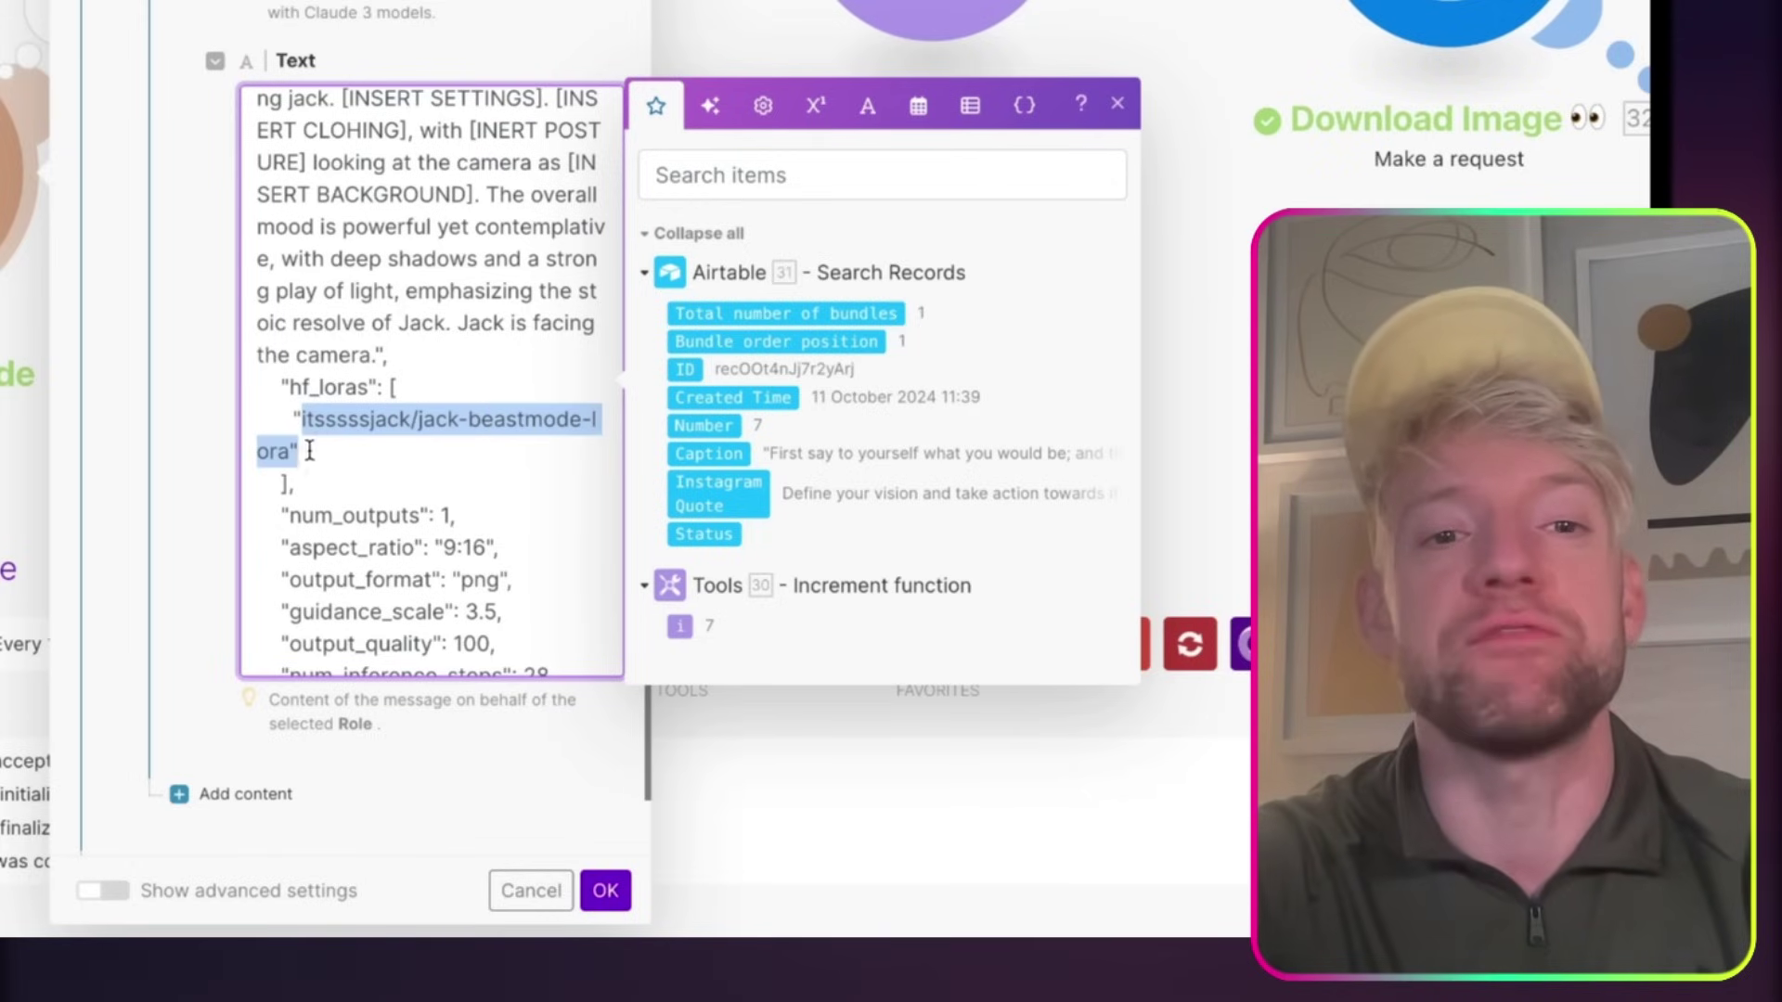
left_click_drag(309, 451, 283, 447)
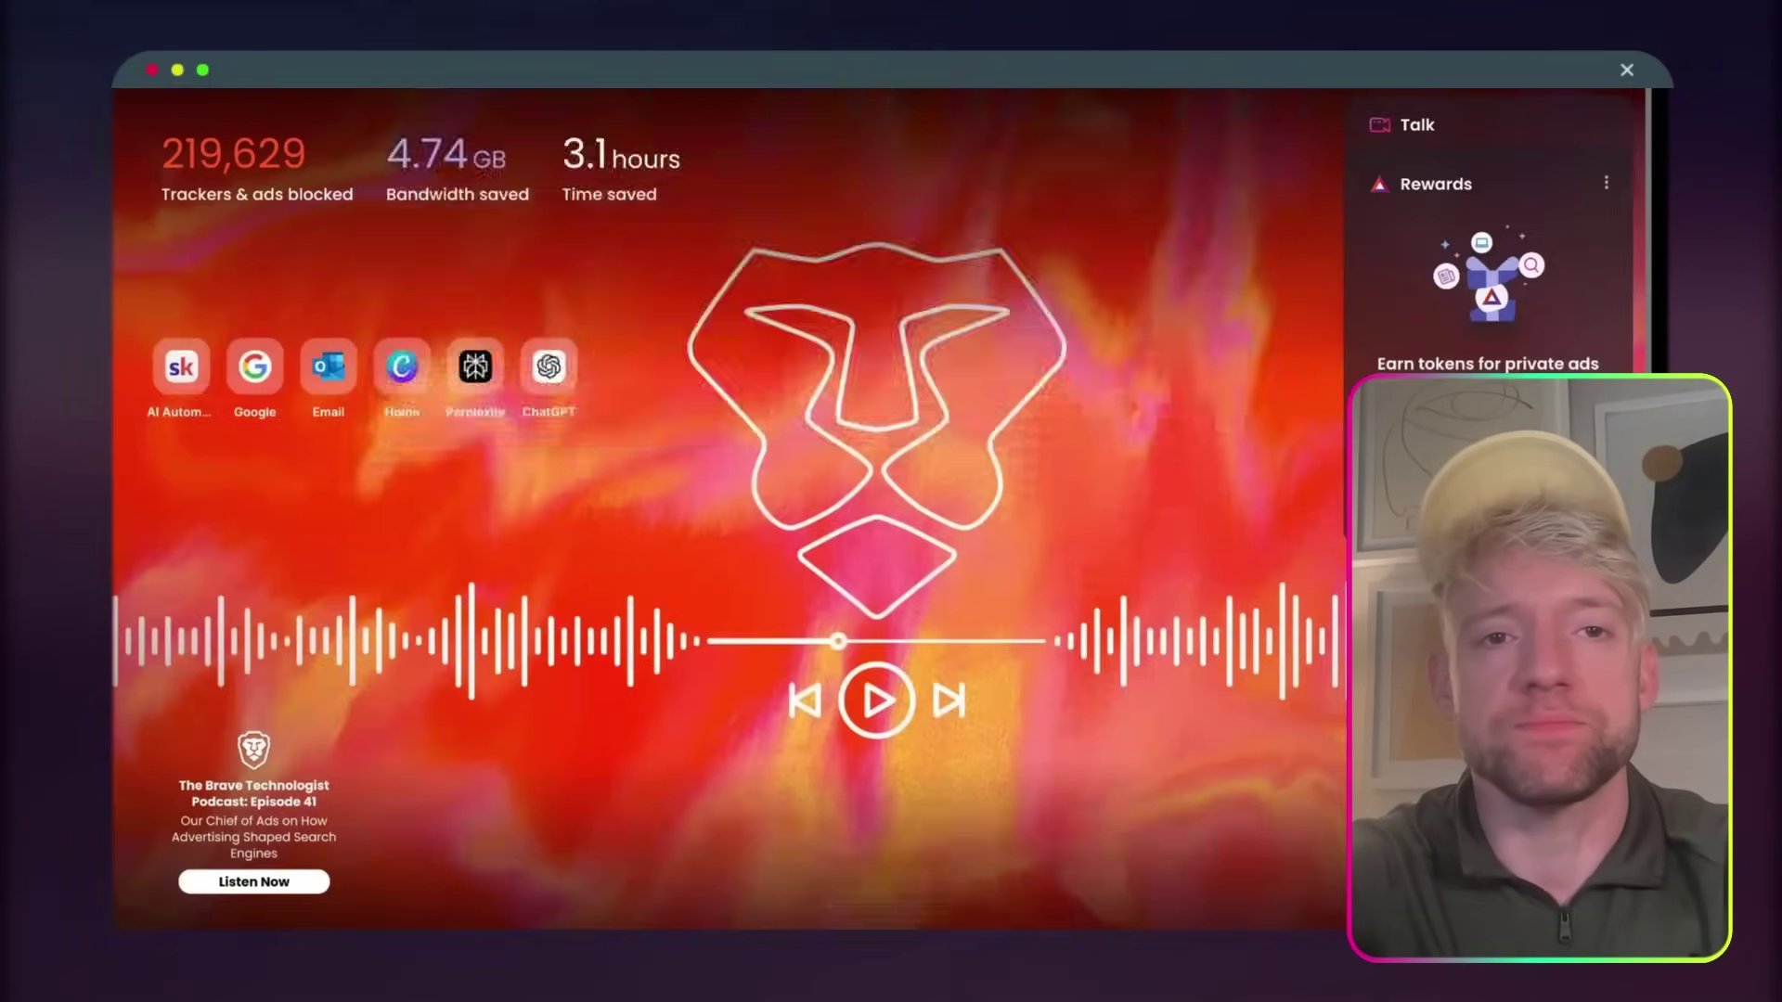
- Switch to a new browser page, open Hugging Face and go to the account's own profile
type("higgi")
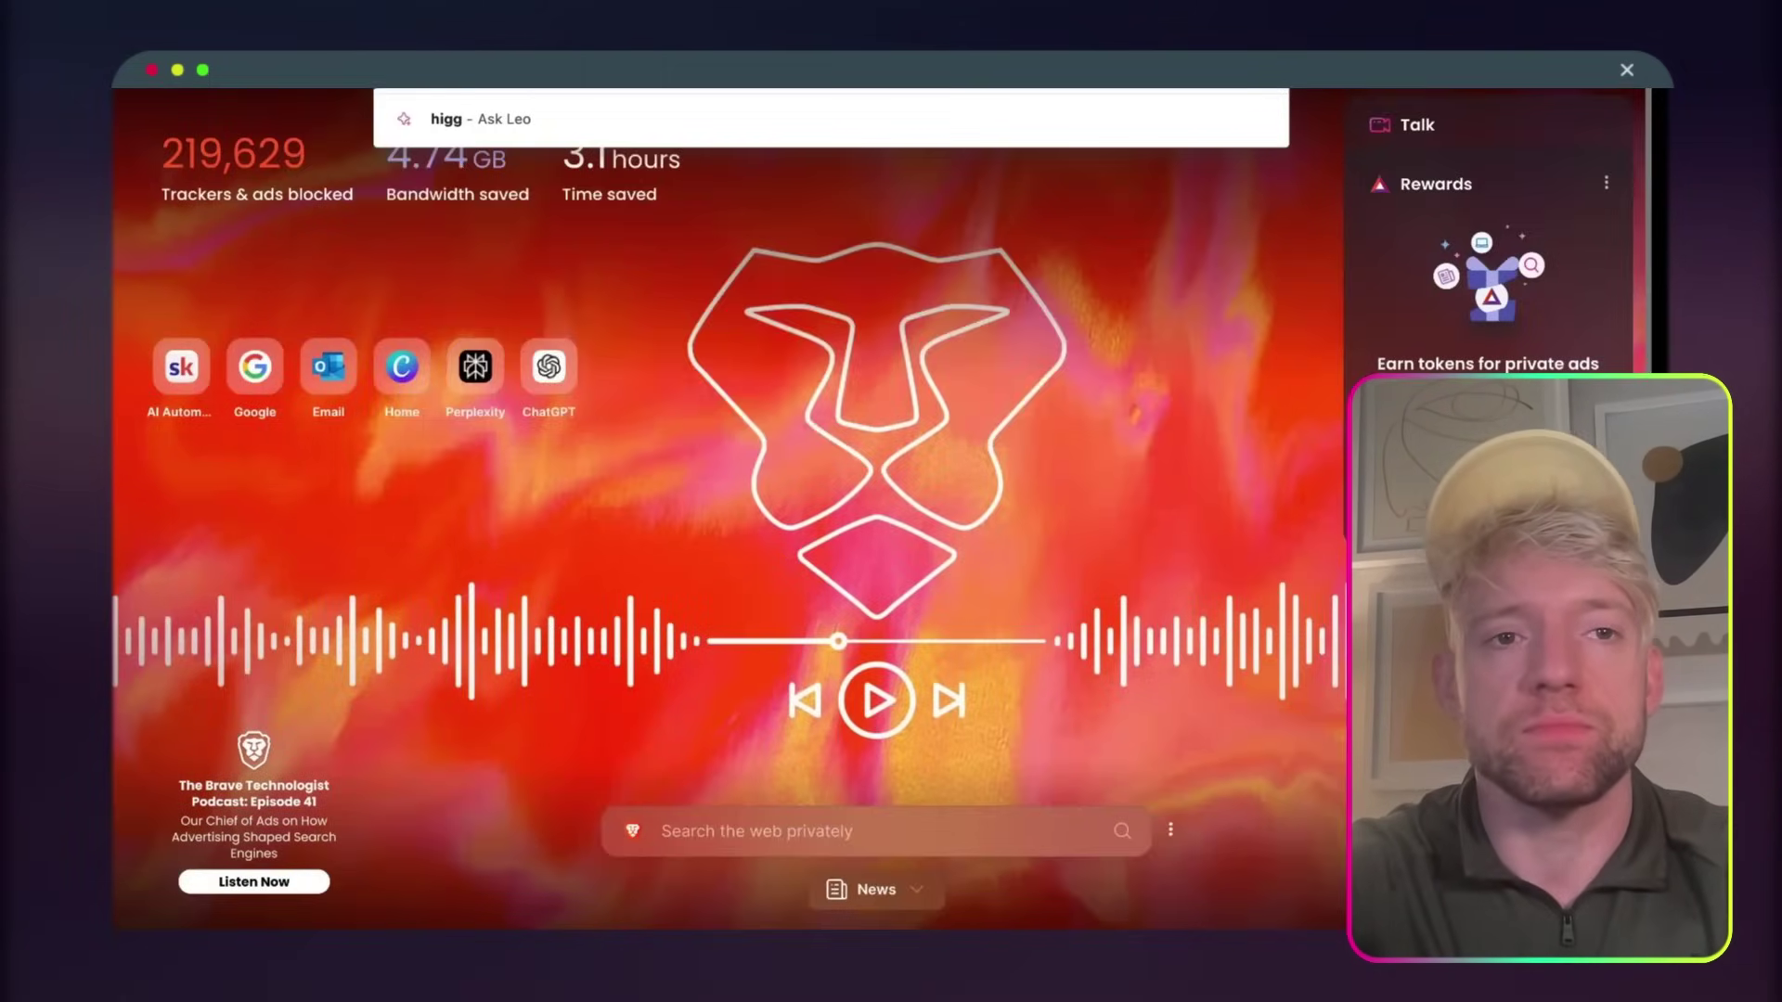
key("BackSpace")
key("BackSpace")
key("BackSpace")
key("BackSpace")
type("hugg")
key("Return")
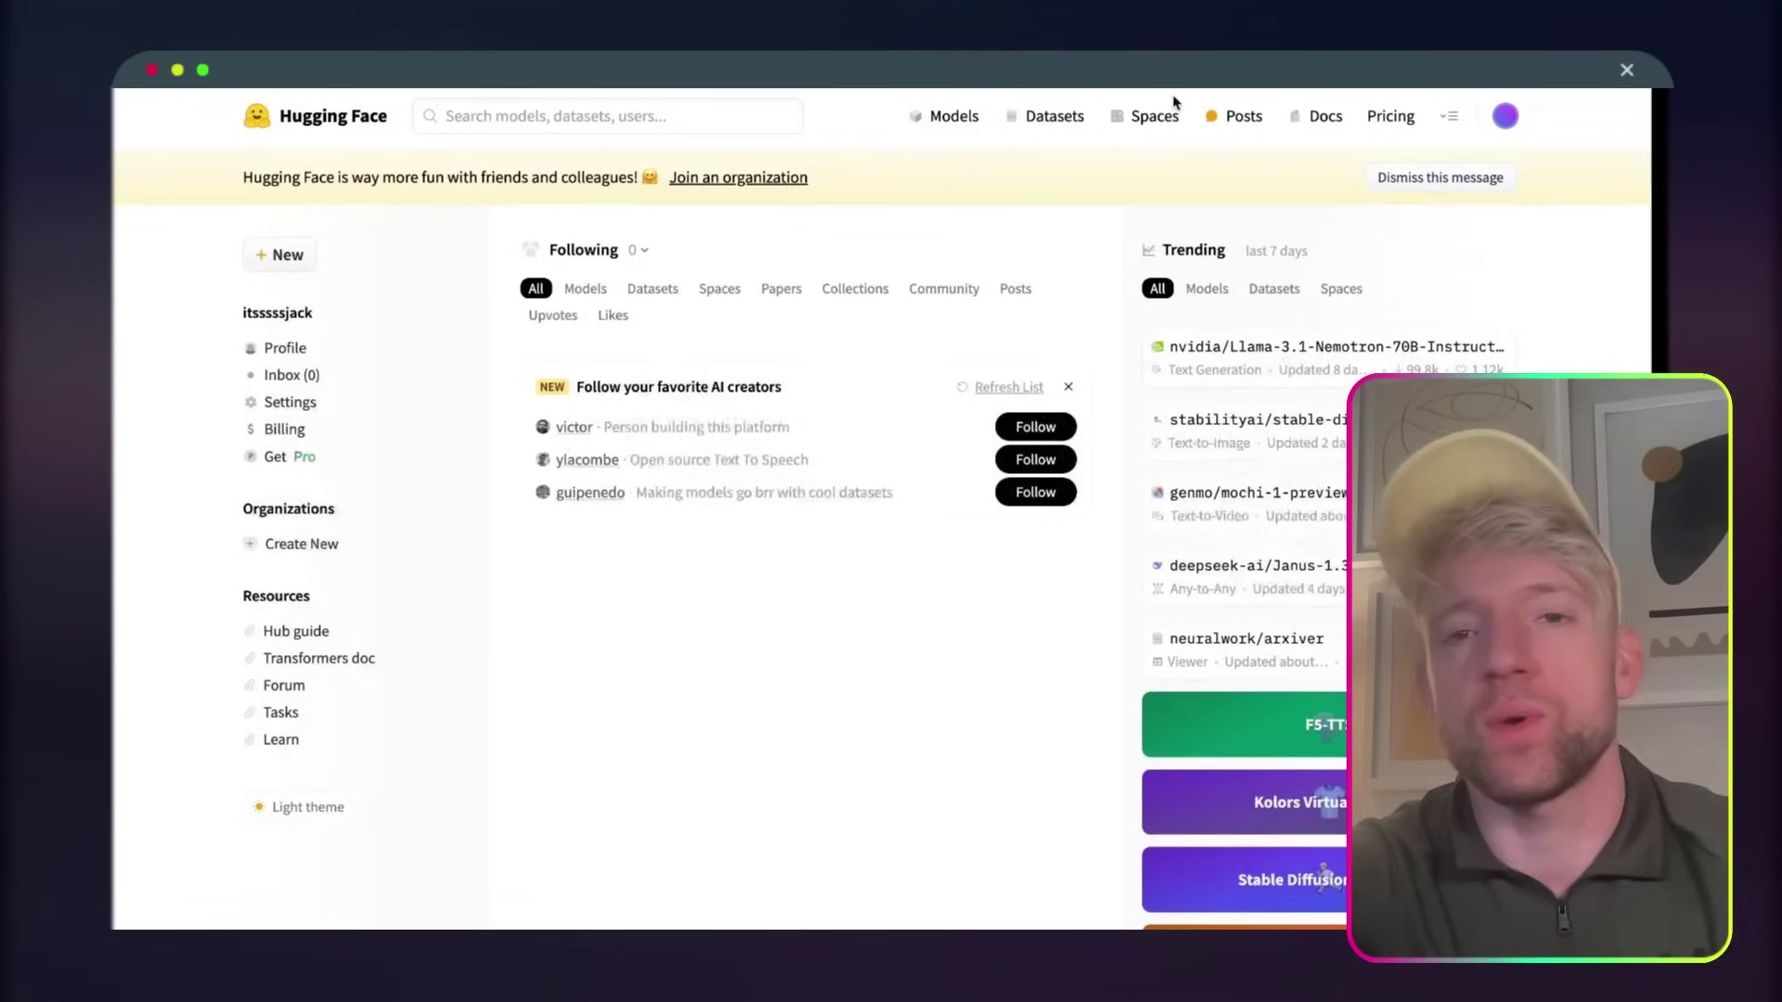
left_click(1505, 119)
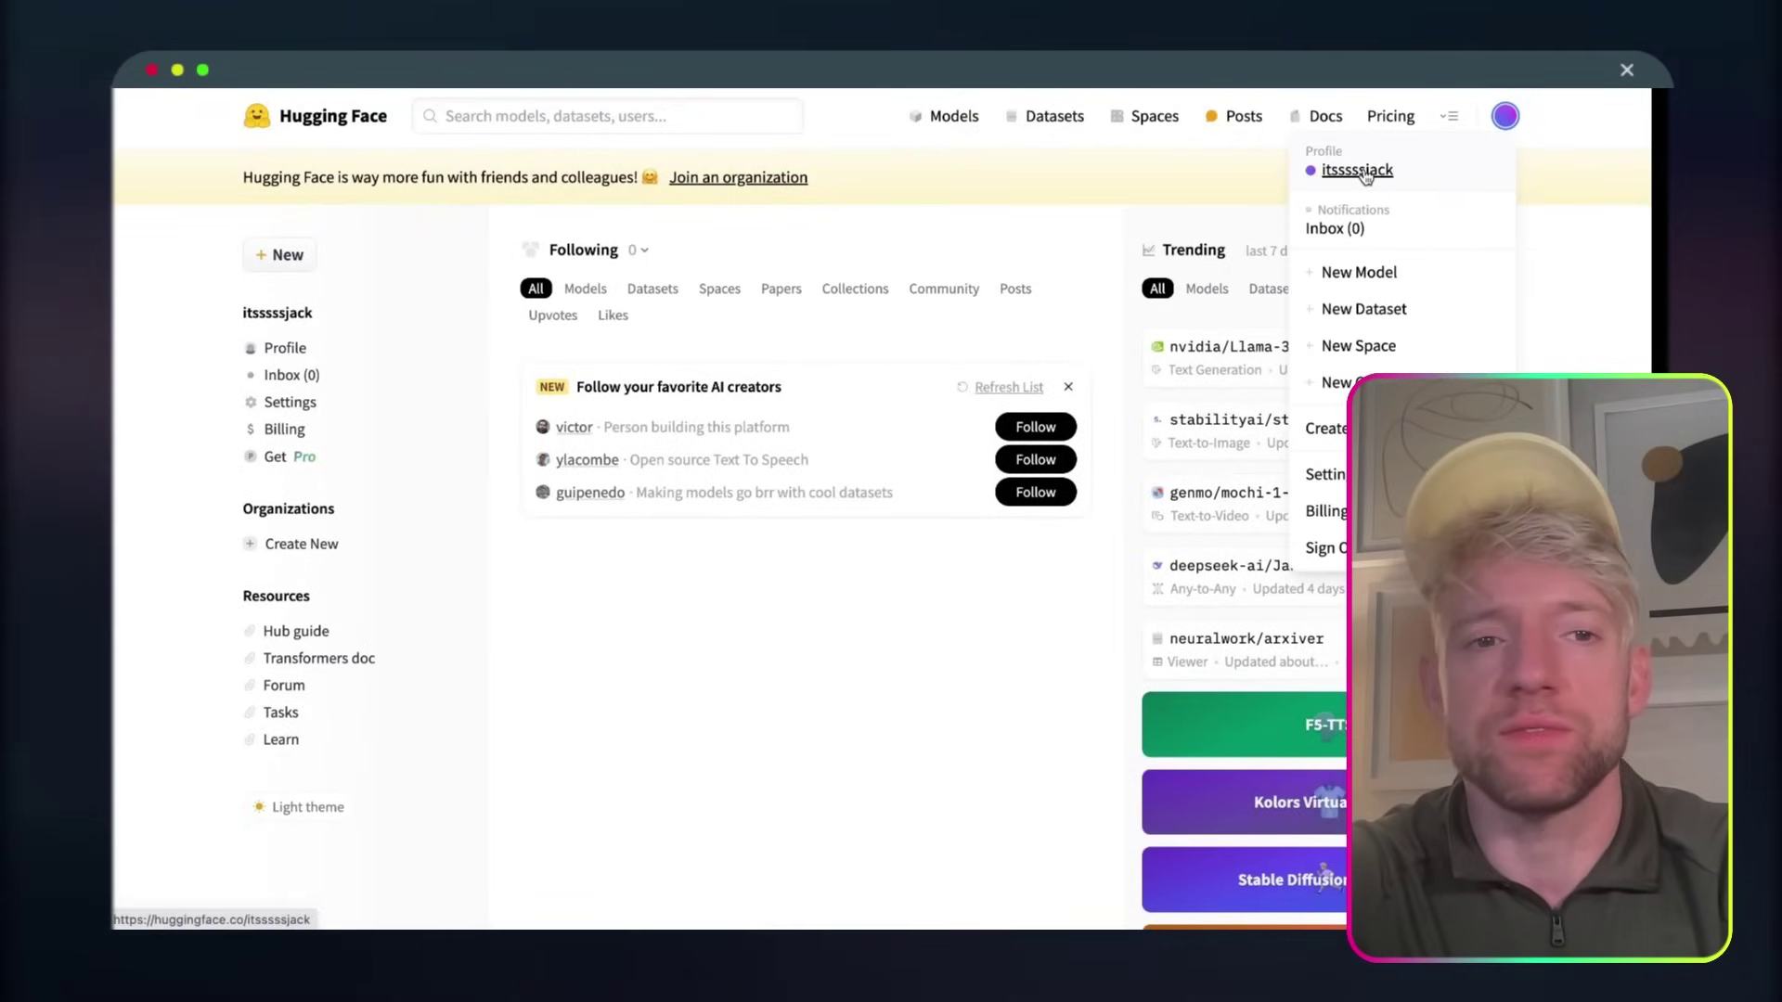
left_click(1362, 176)
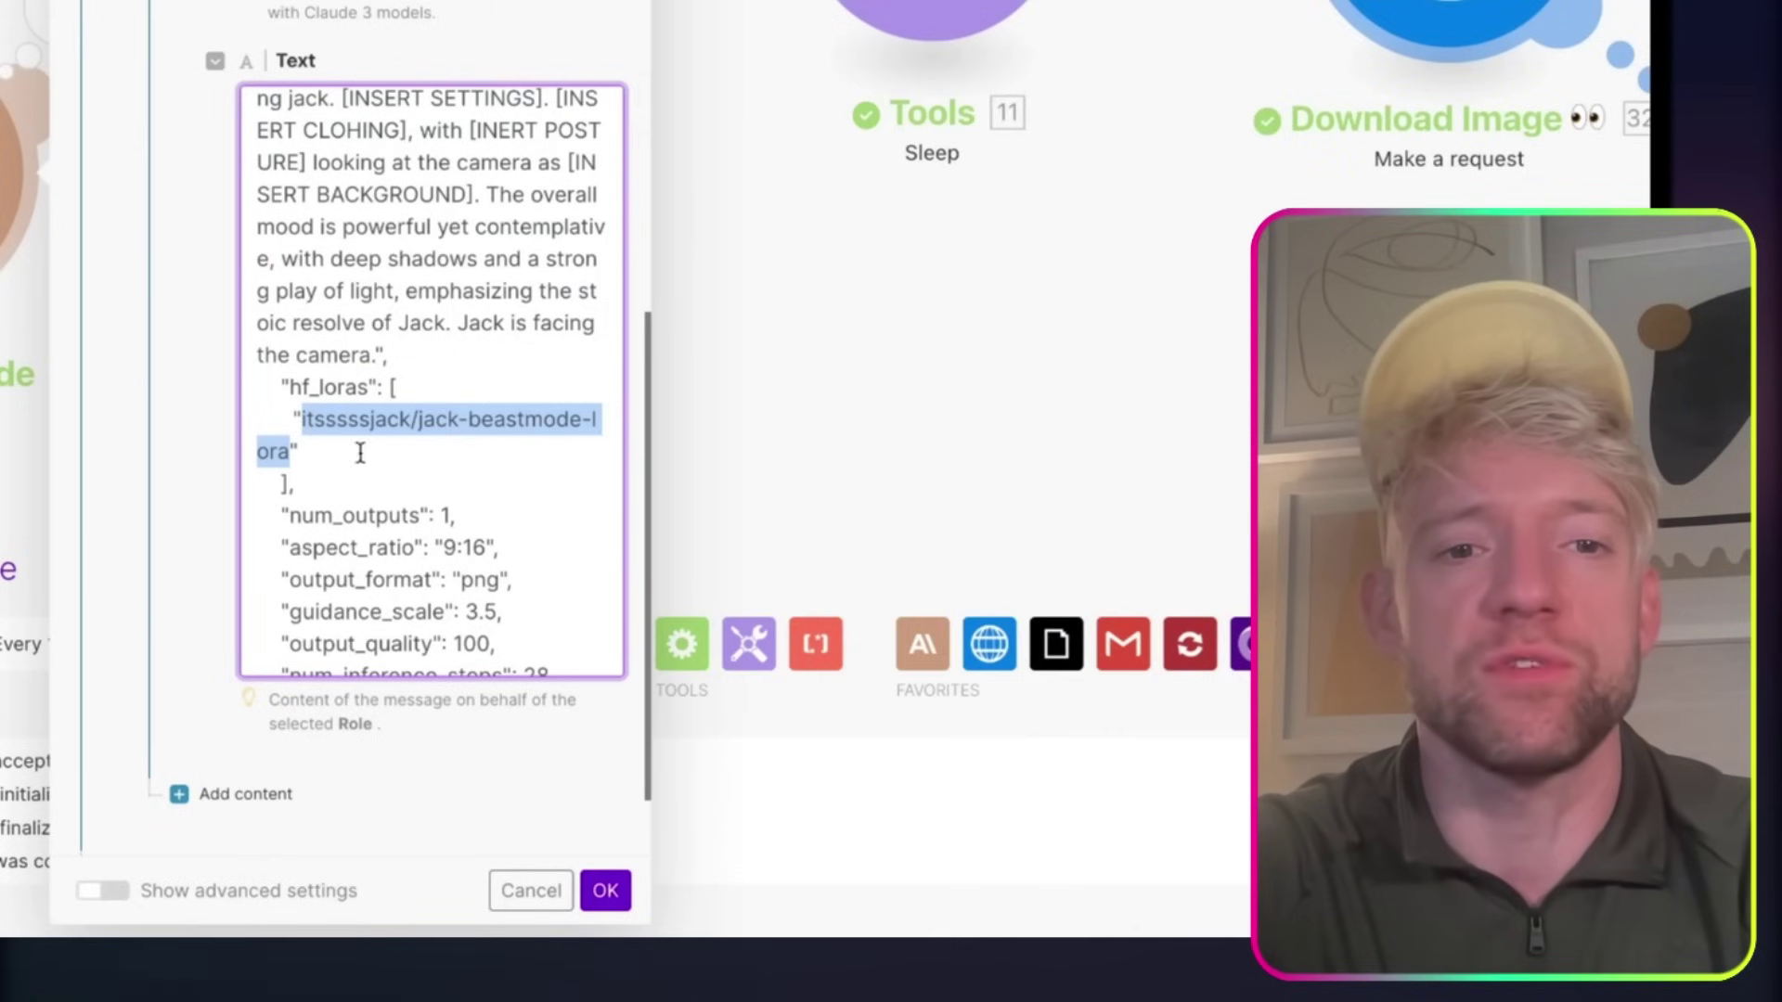
- Back in Make's Claude message text, select the LoRA model path inside the quotes under hf_loras
left_click(288, 448)
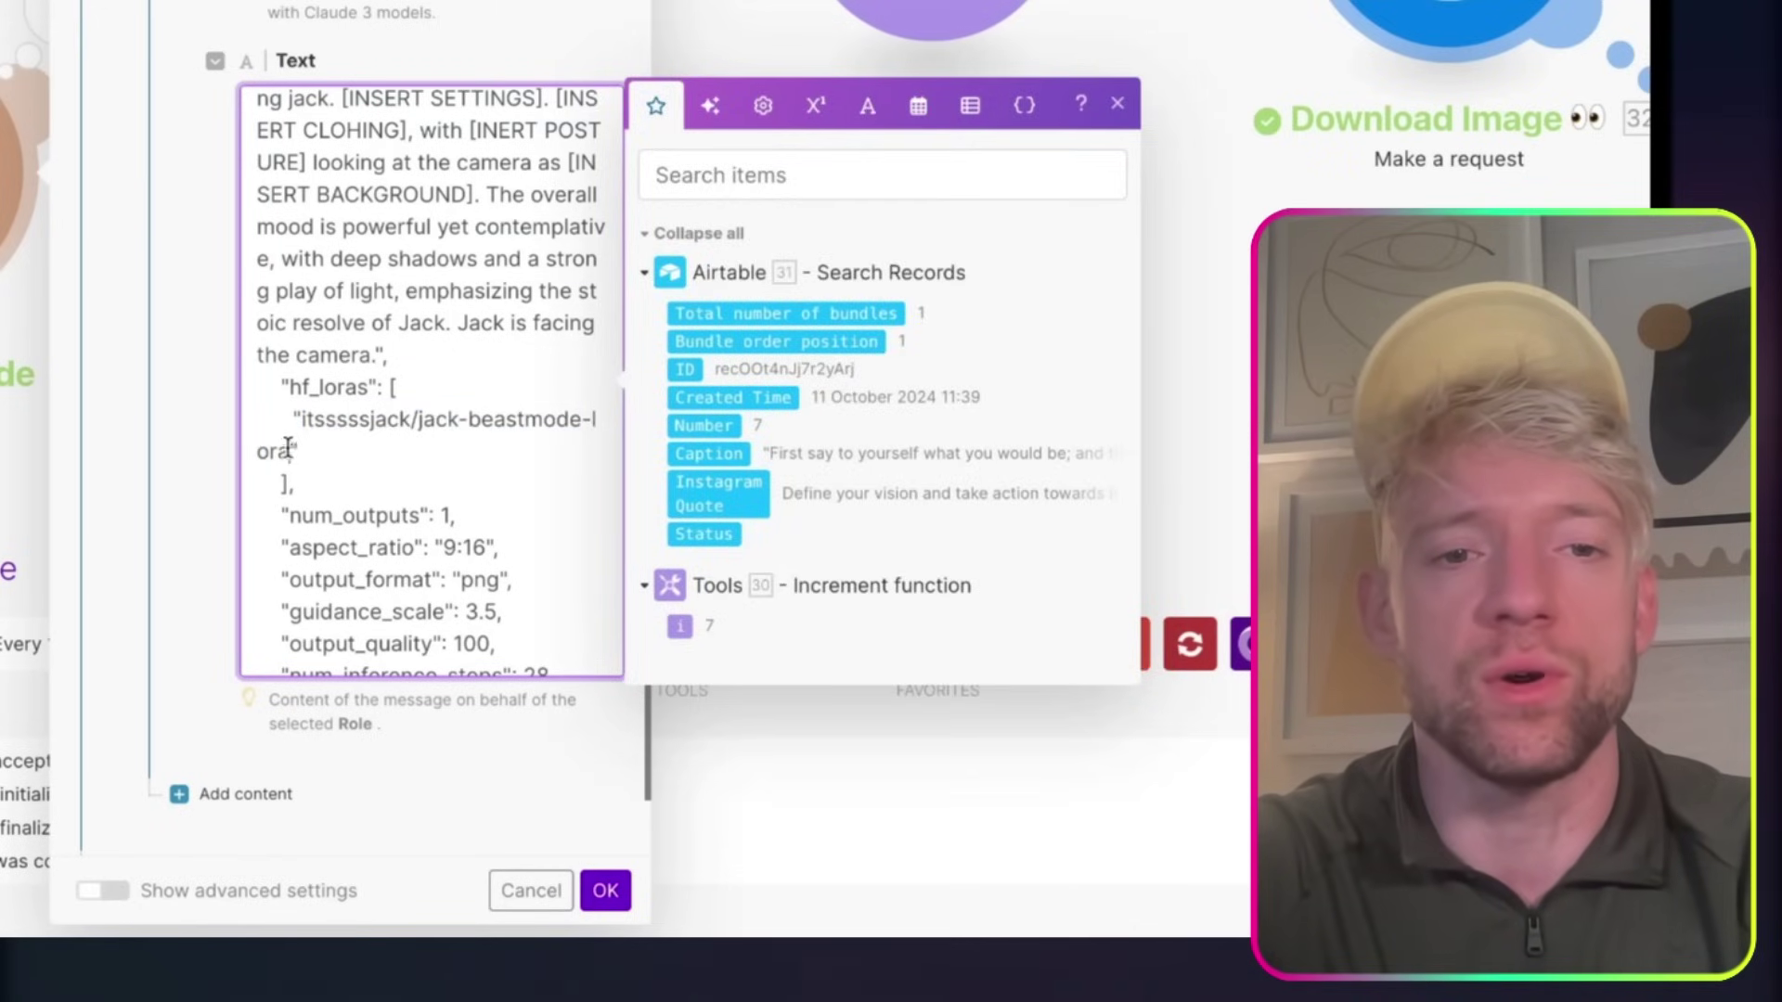
left_click_drag(288, 448, 300, 420)
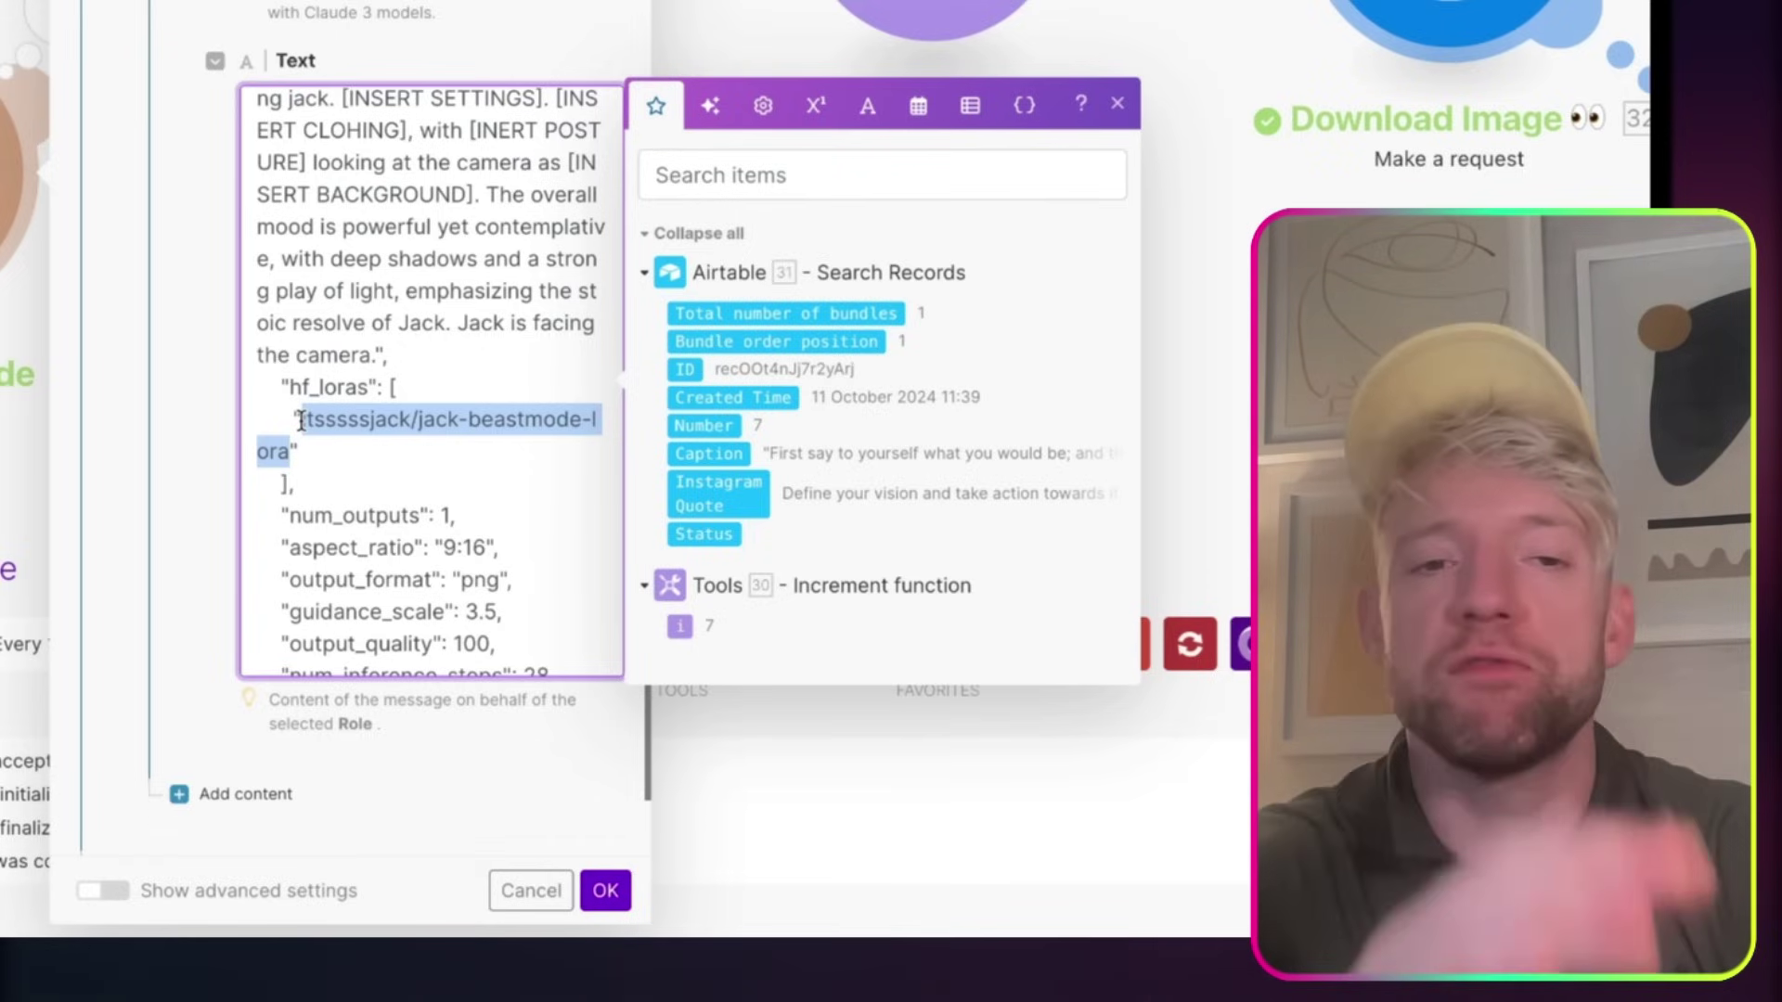
left_click(364, 446)
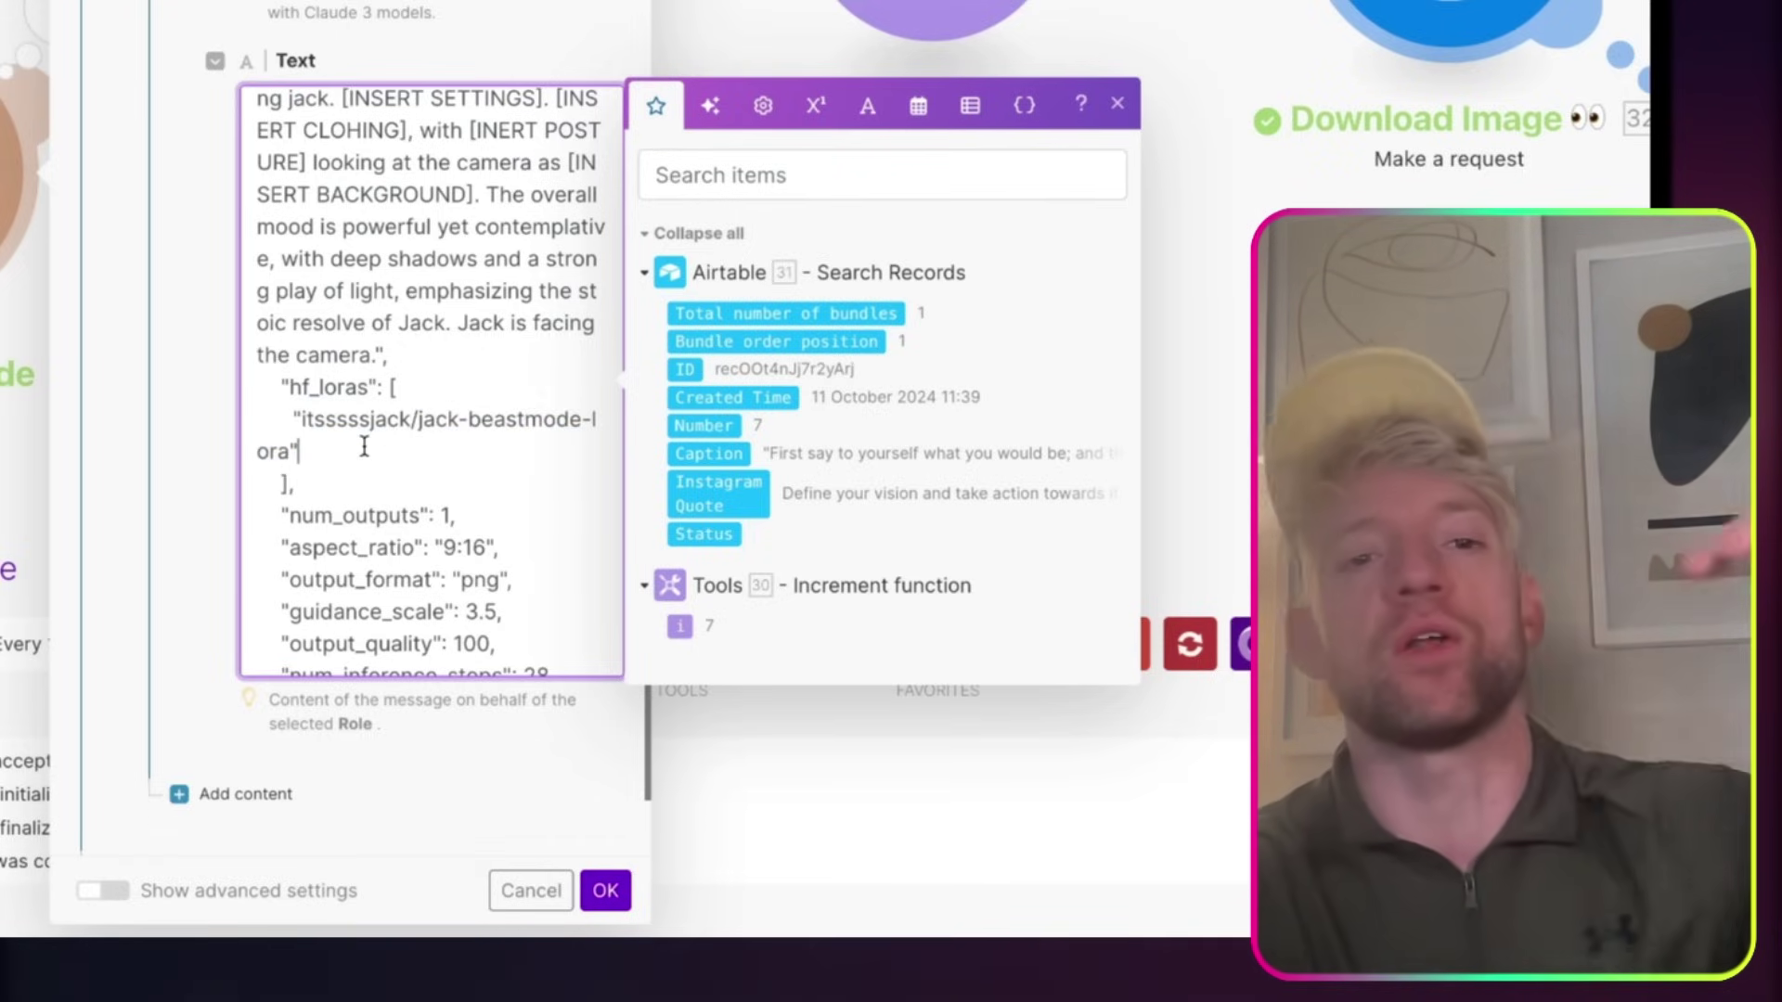
scroll(364, 446, "down", 1)
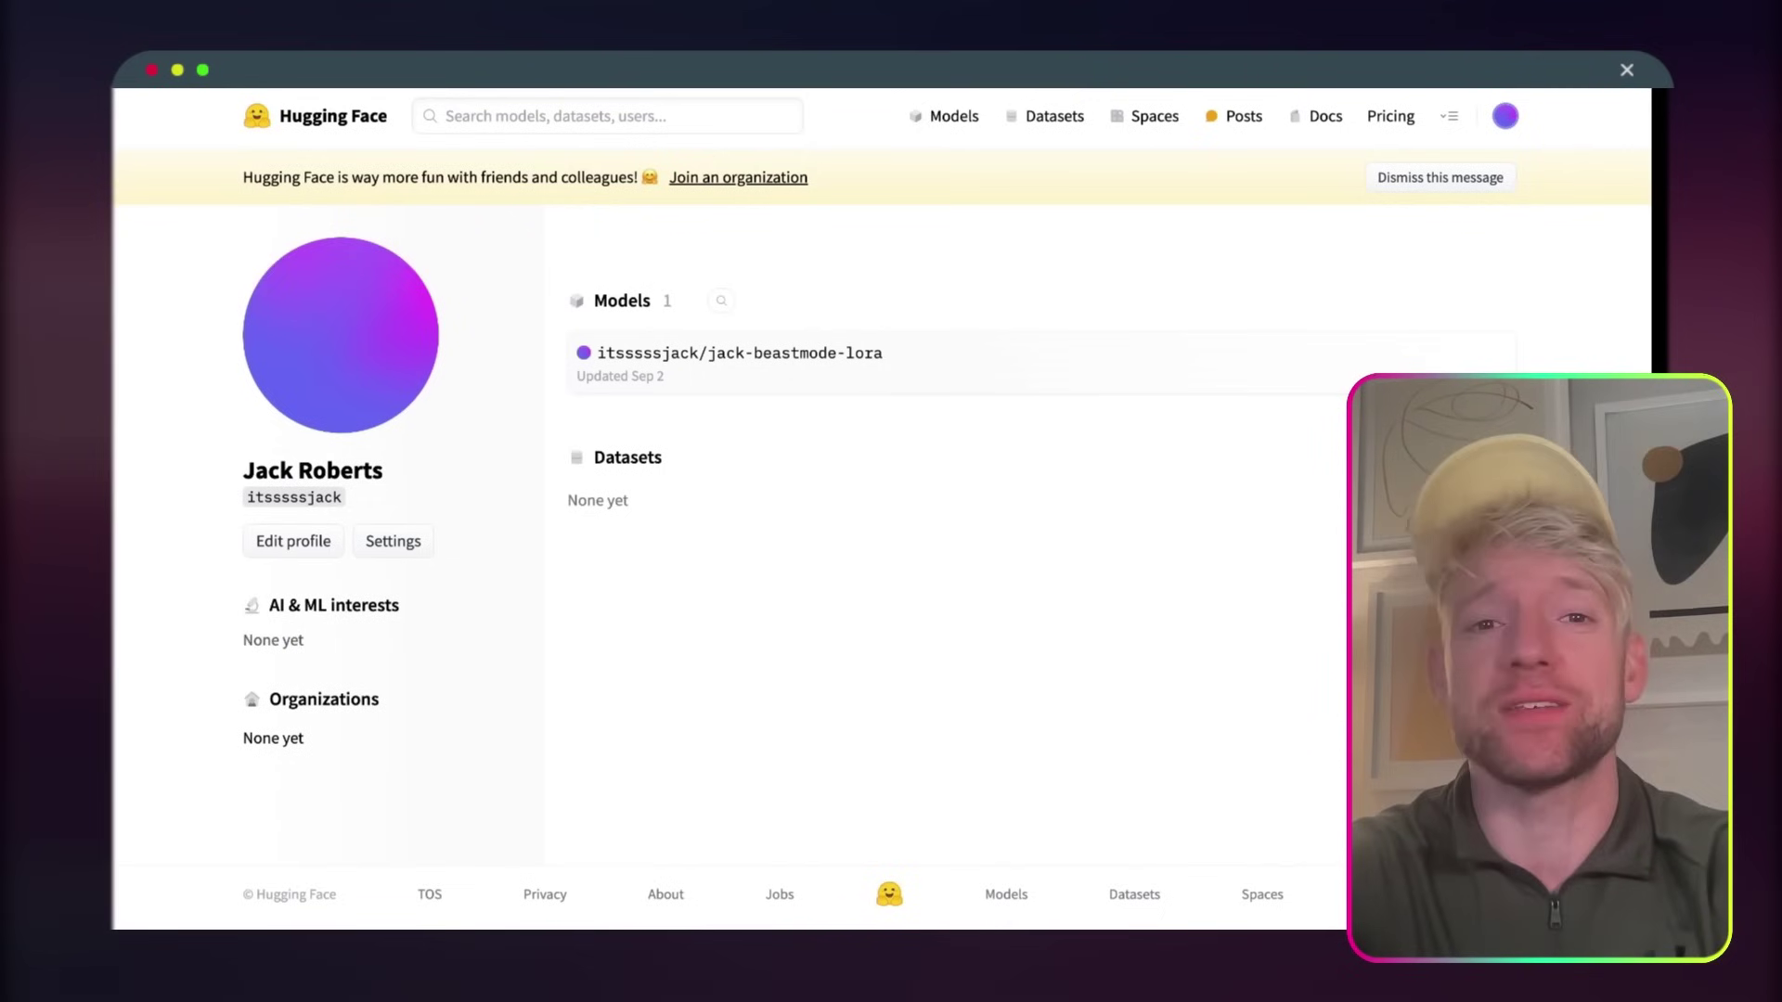
- Switch to the Hugging Face browser page and open the Flux Pro site from there
key("super+l")
type("fluxp")
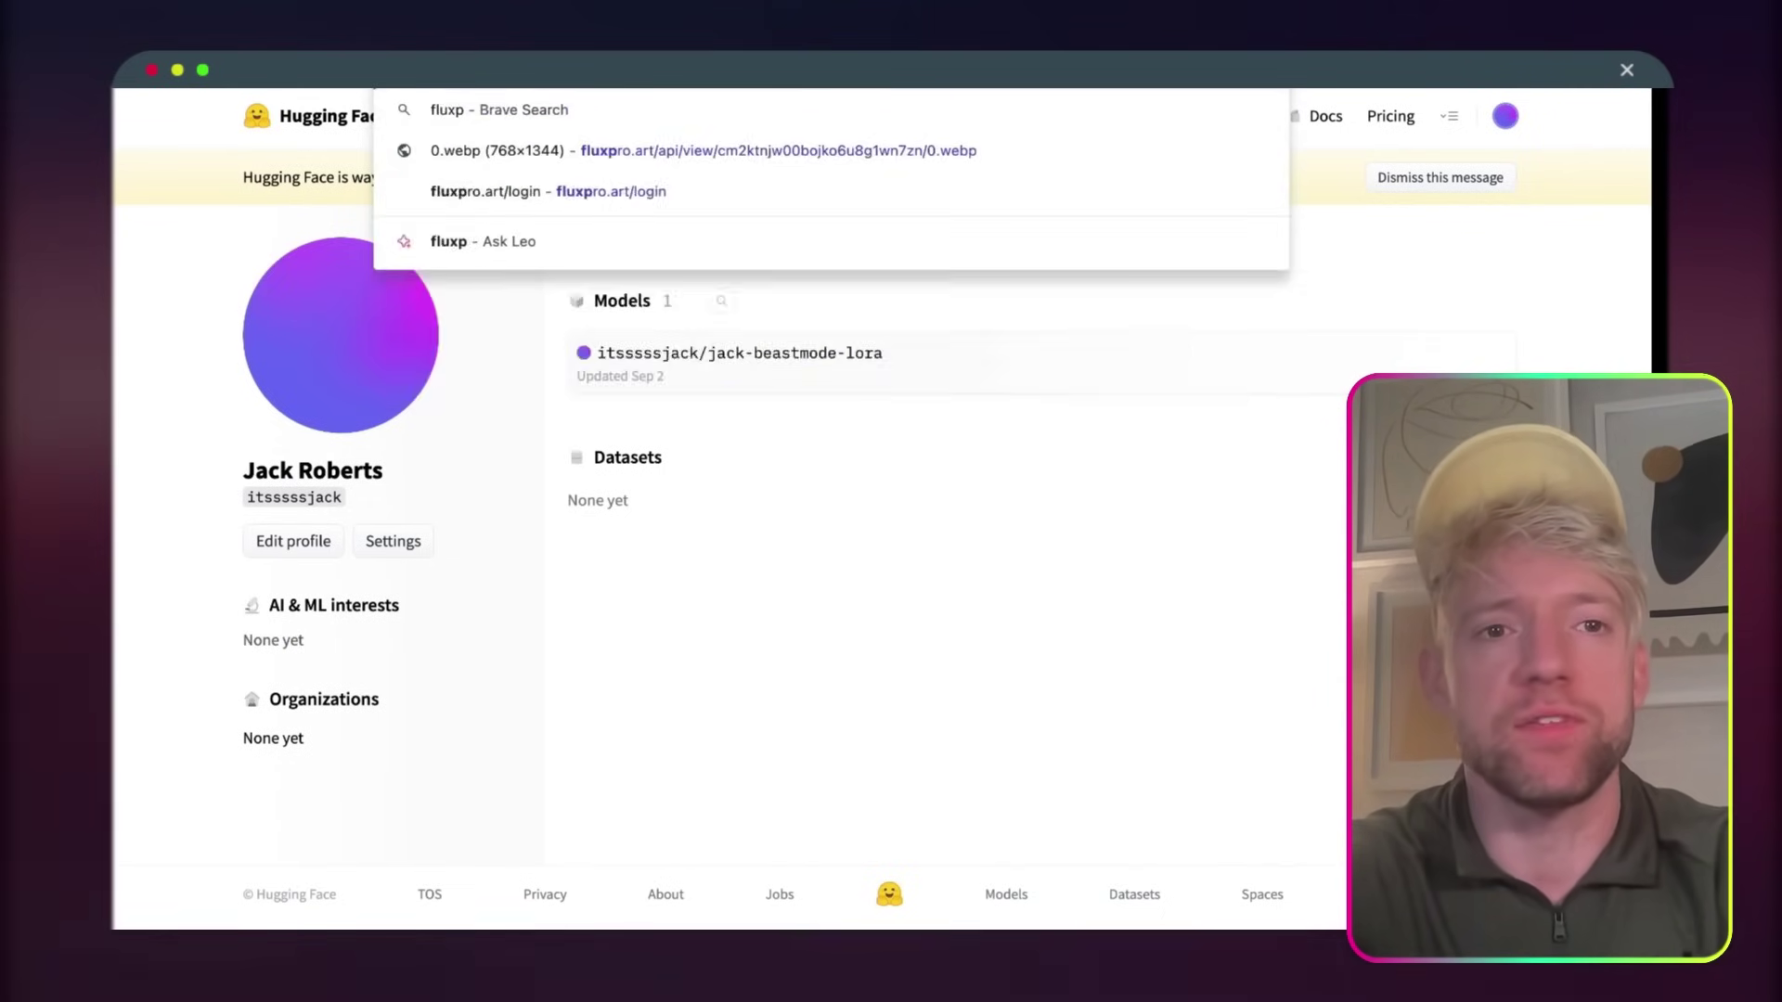
key("Return")
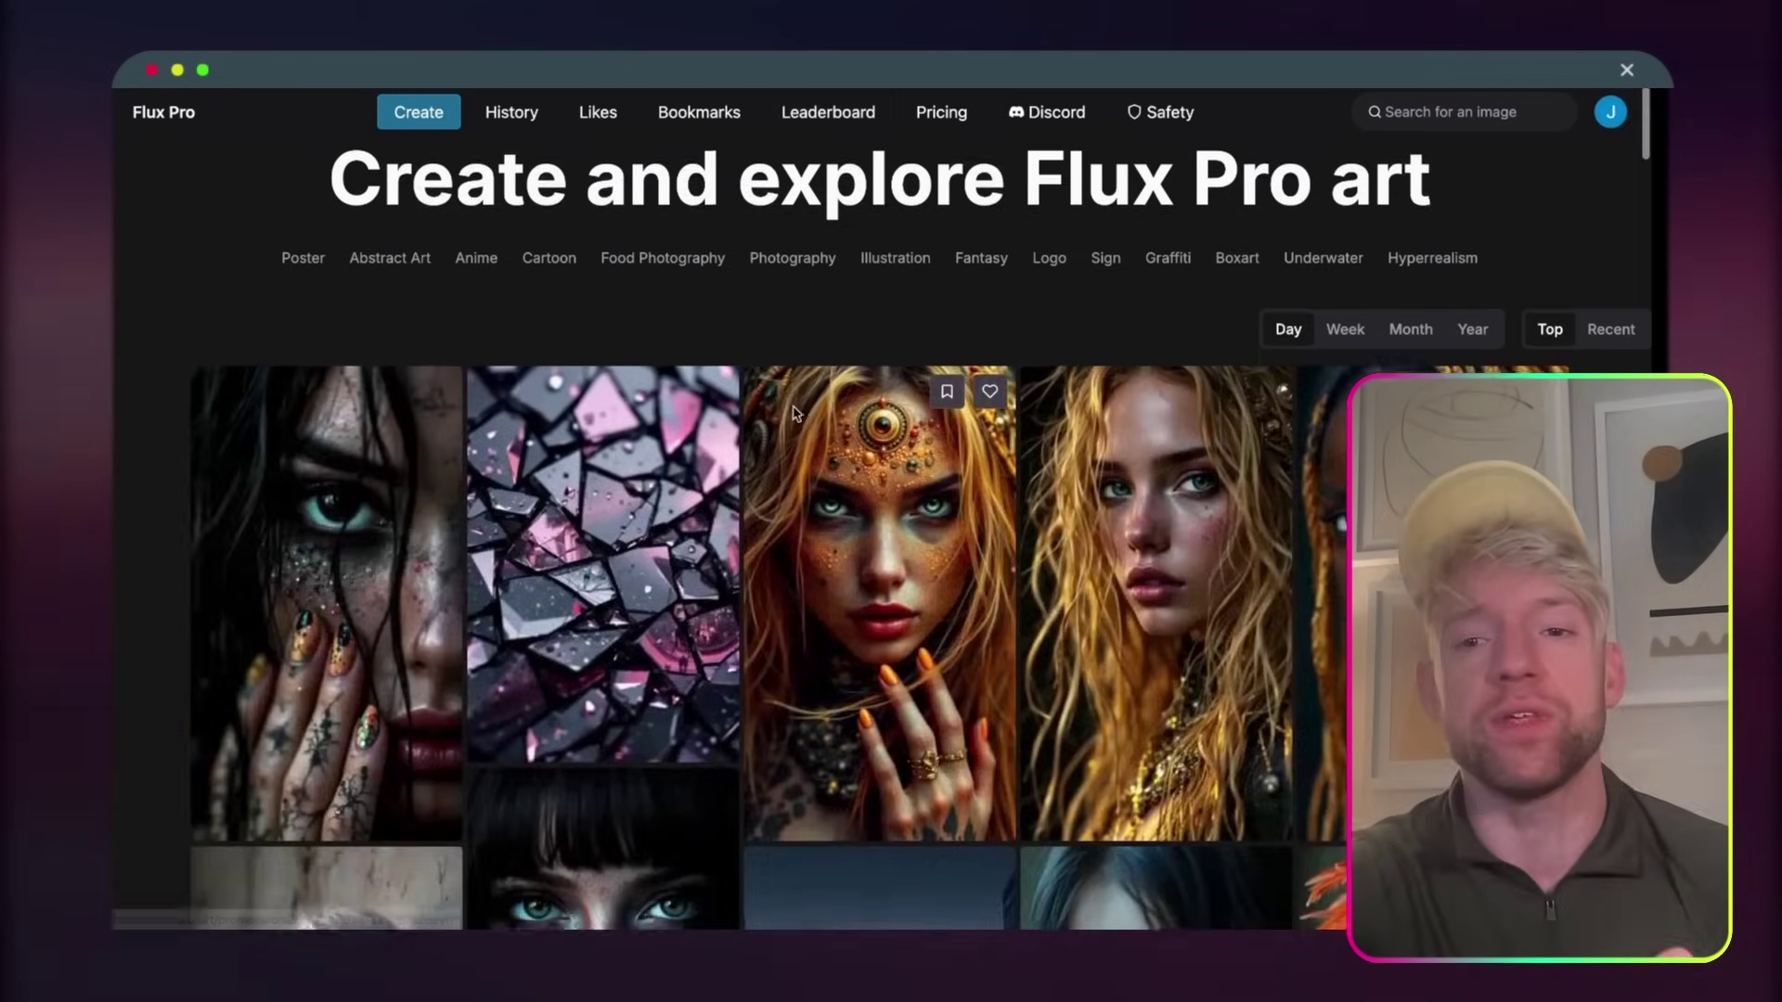
- Browse the day's top images in the Flux Pro gallery to see the styles the Flux model can produce
scroll(793, 413, "down", 2)
scroll(793, 413, "down", 3)
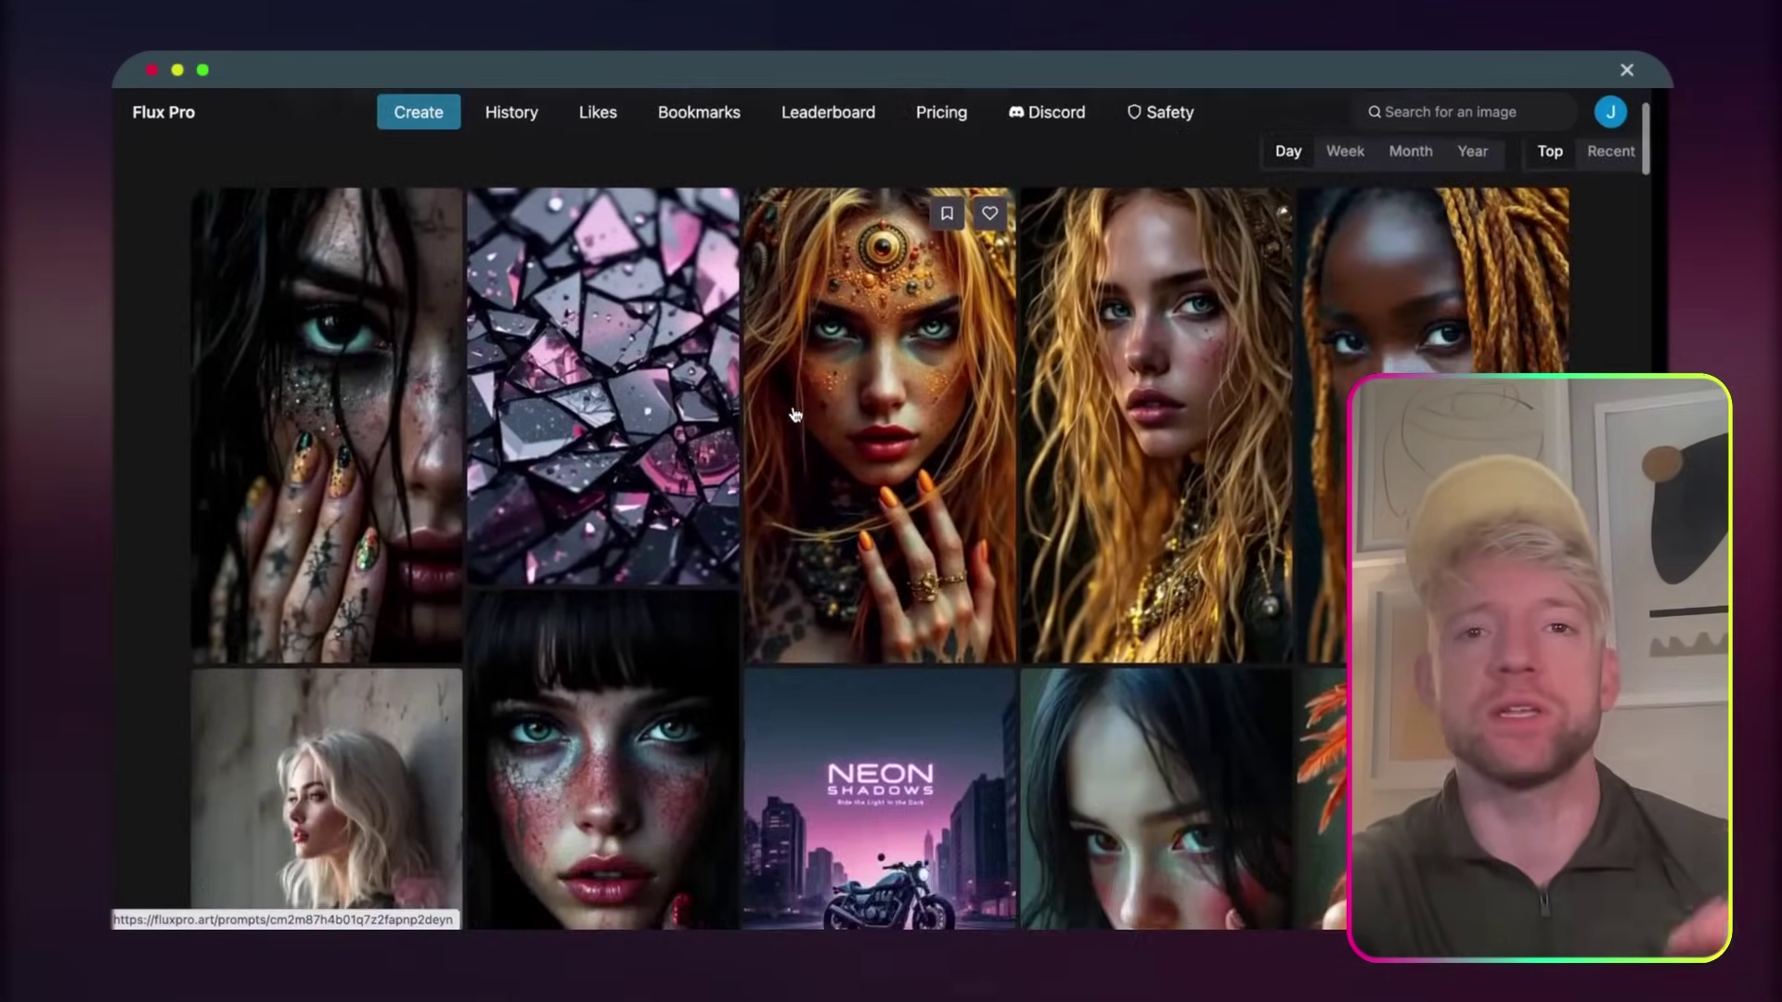
scroll(914, 527, "down", 4)
scroll(915, 528, "down", 1)
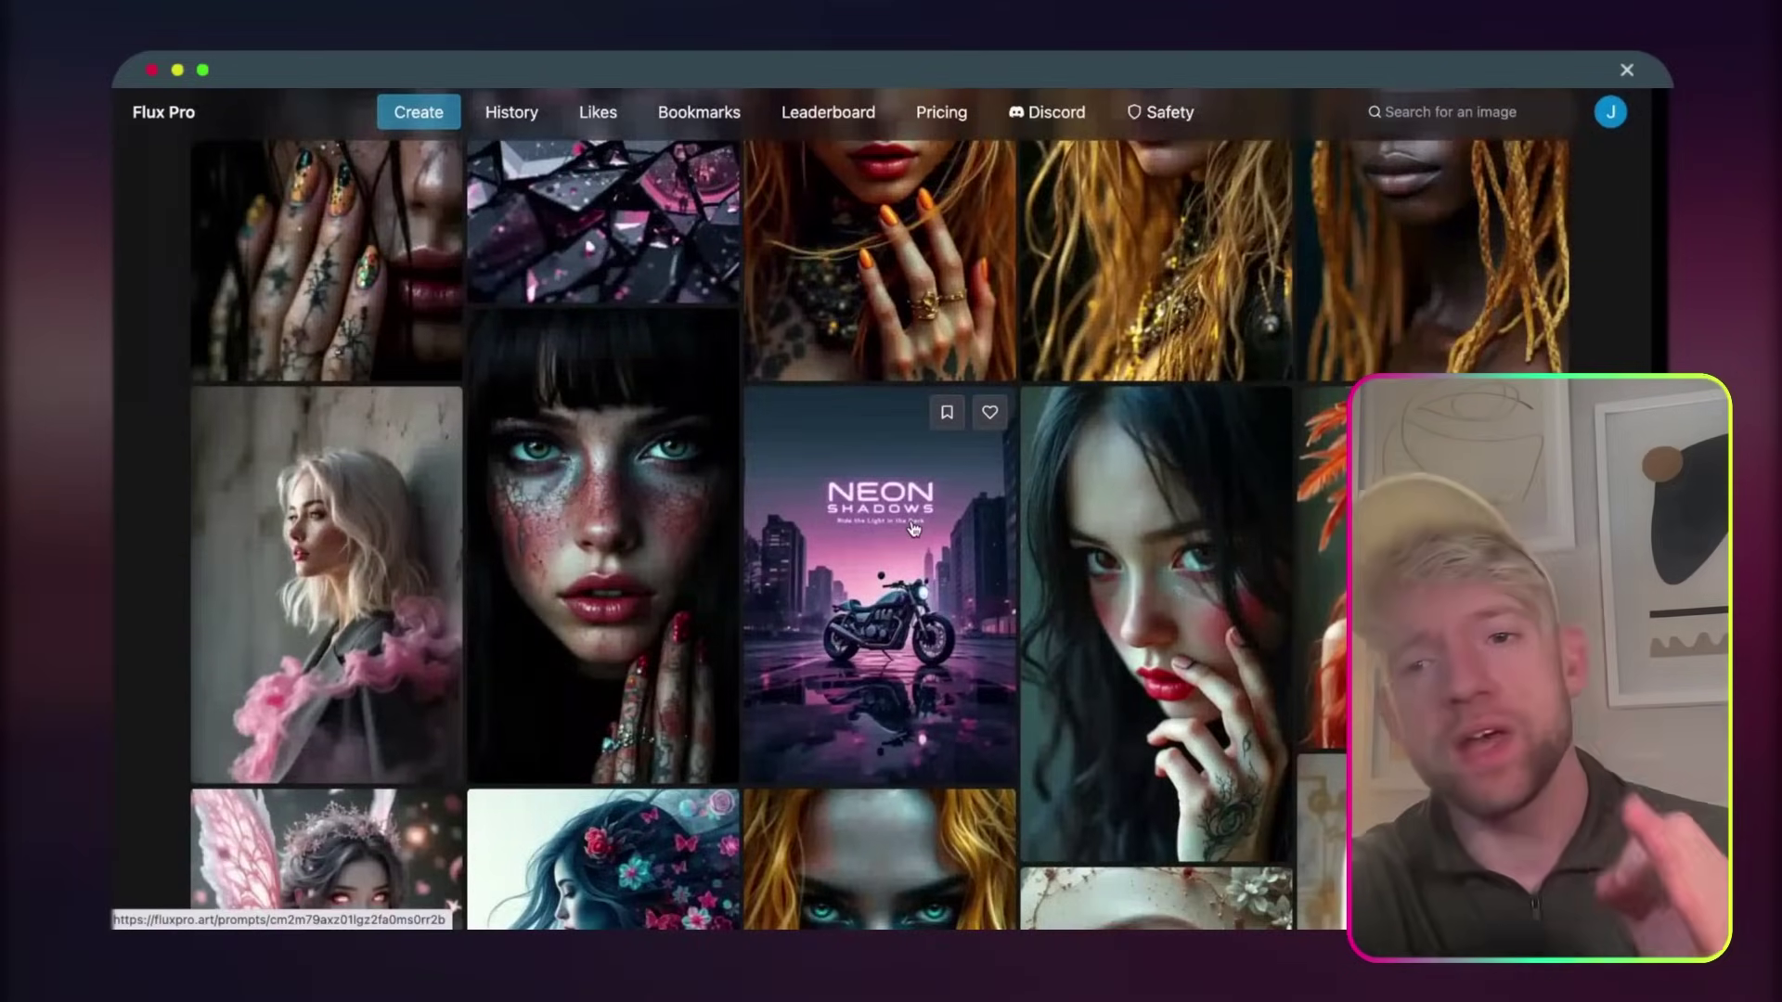
scroll(914, 527, "down", 1)
scroll(915, 527, "down", 2)
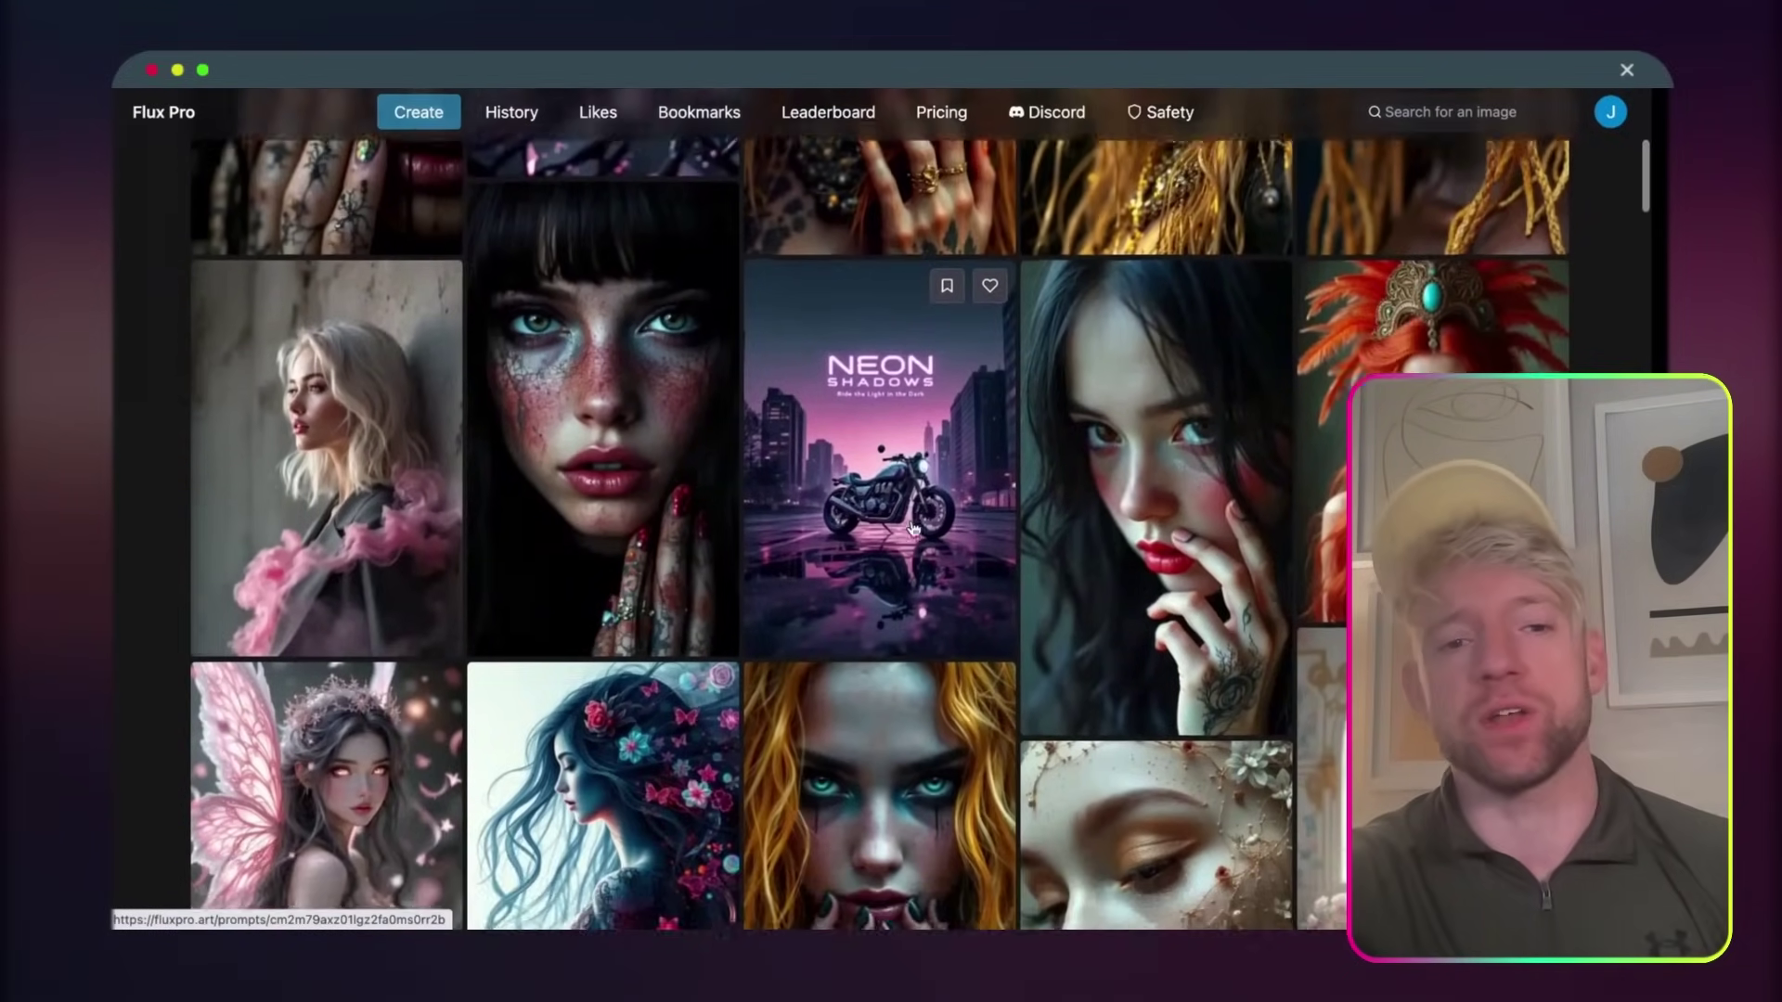
scroll(913, 529, "down", 10)
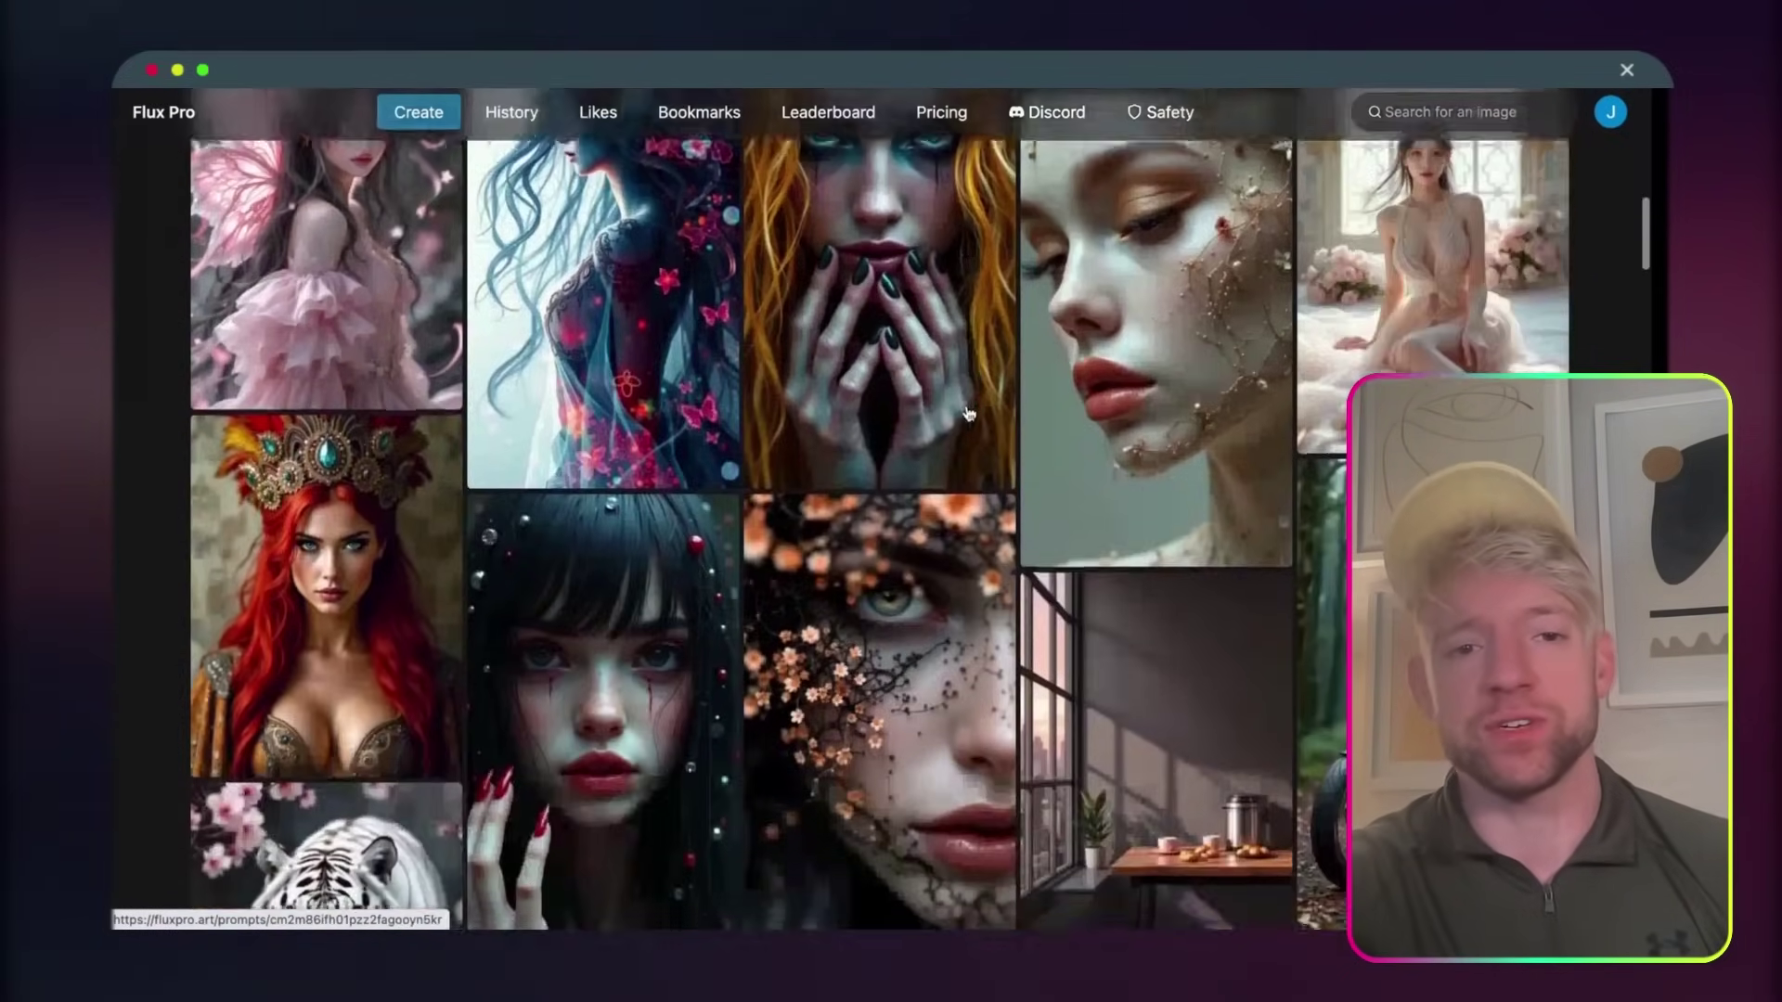
scroll(968, 413, "down", 5)
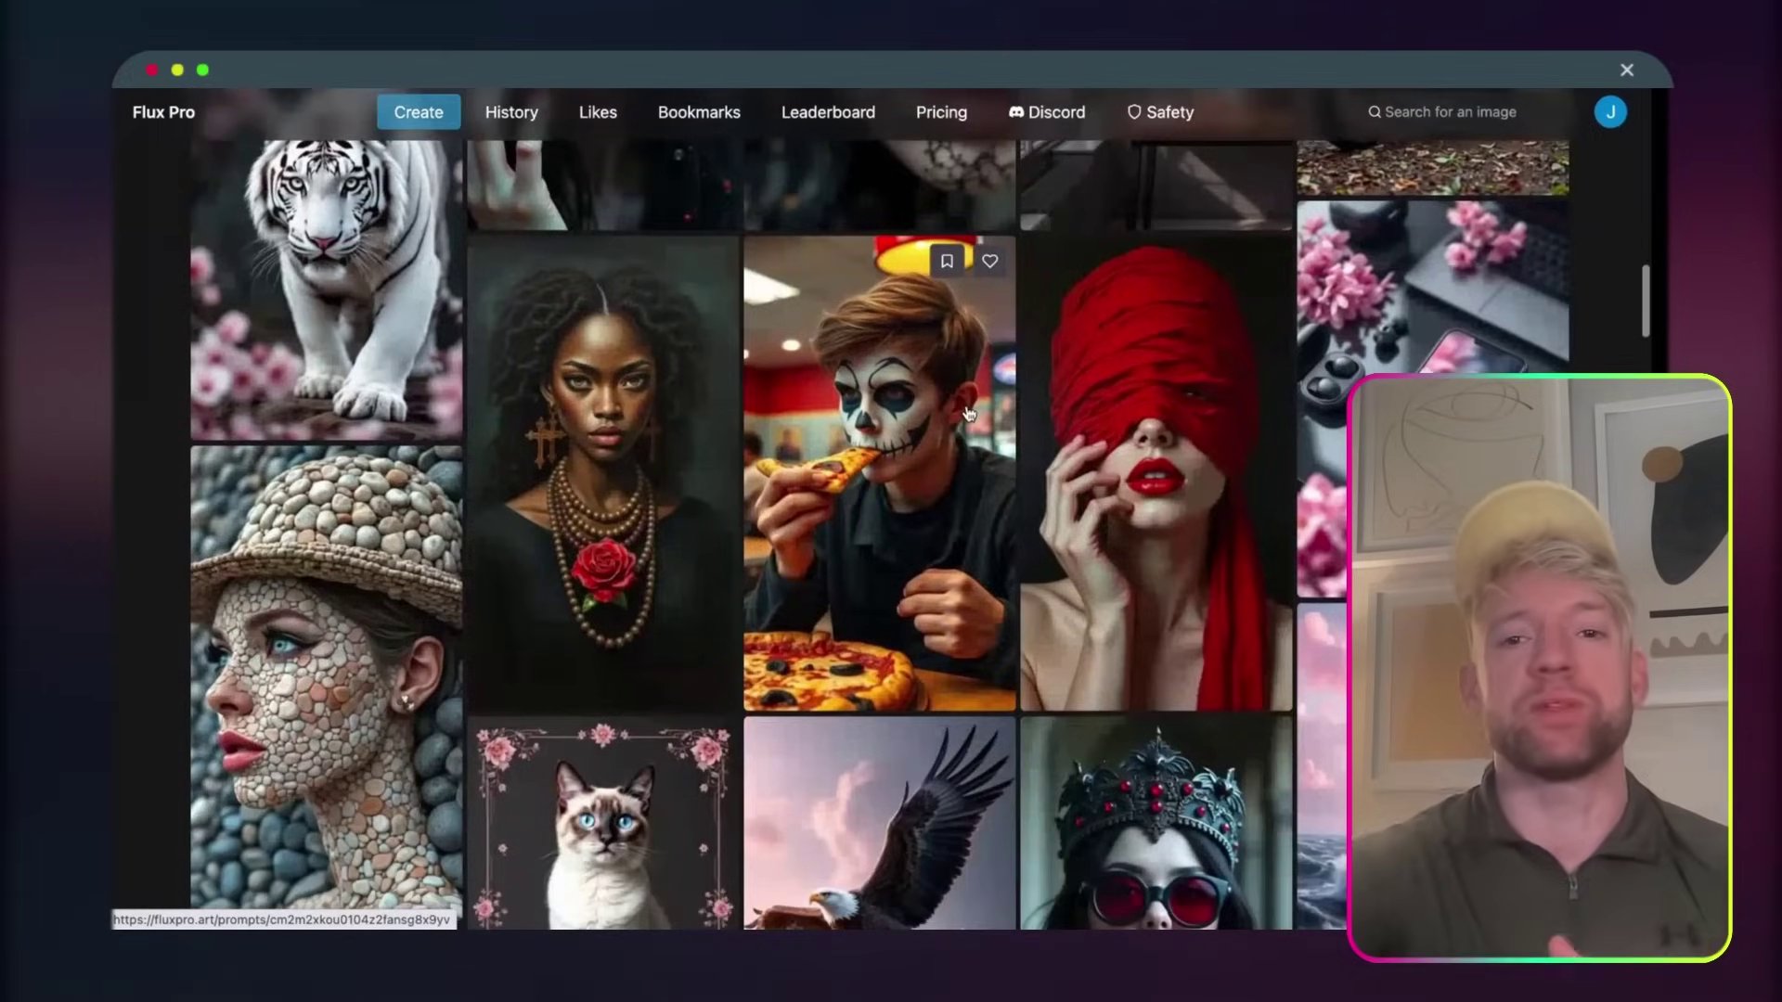
scroll(968, 413, "down", 14)
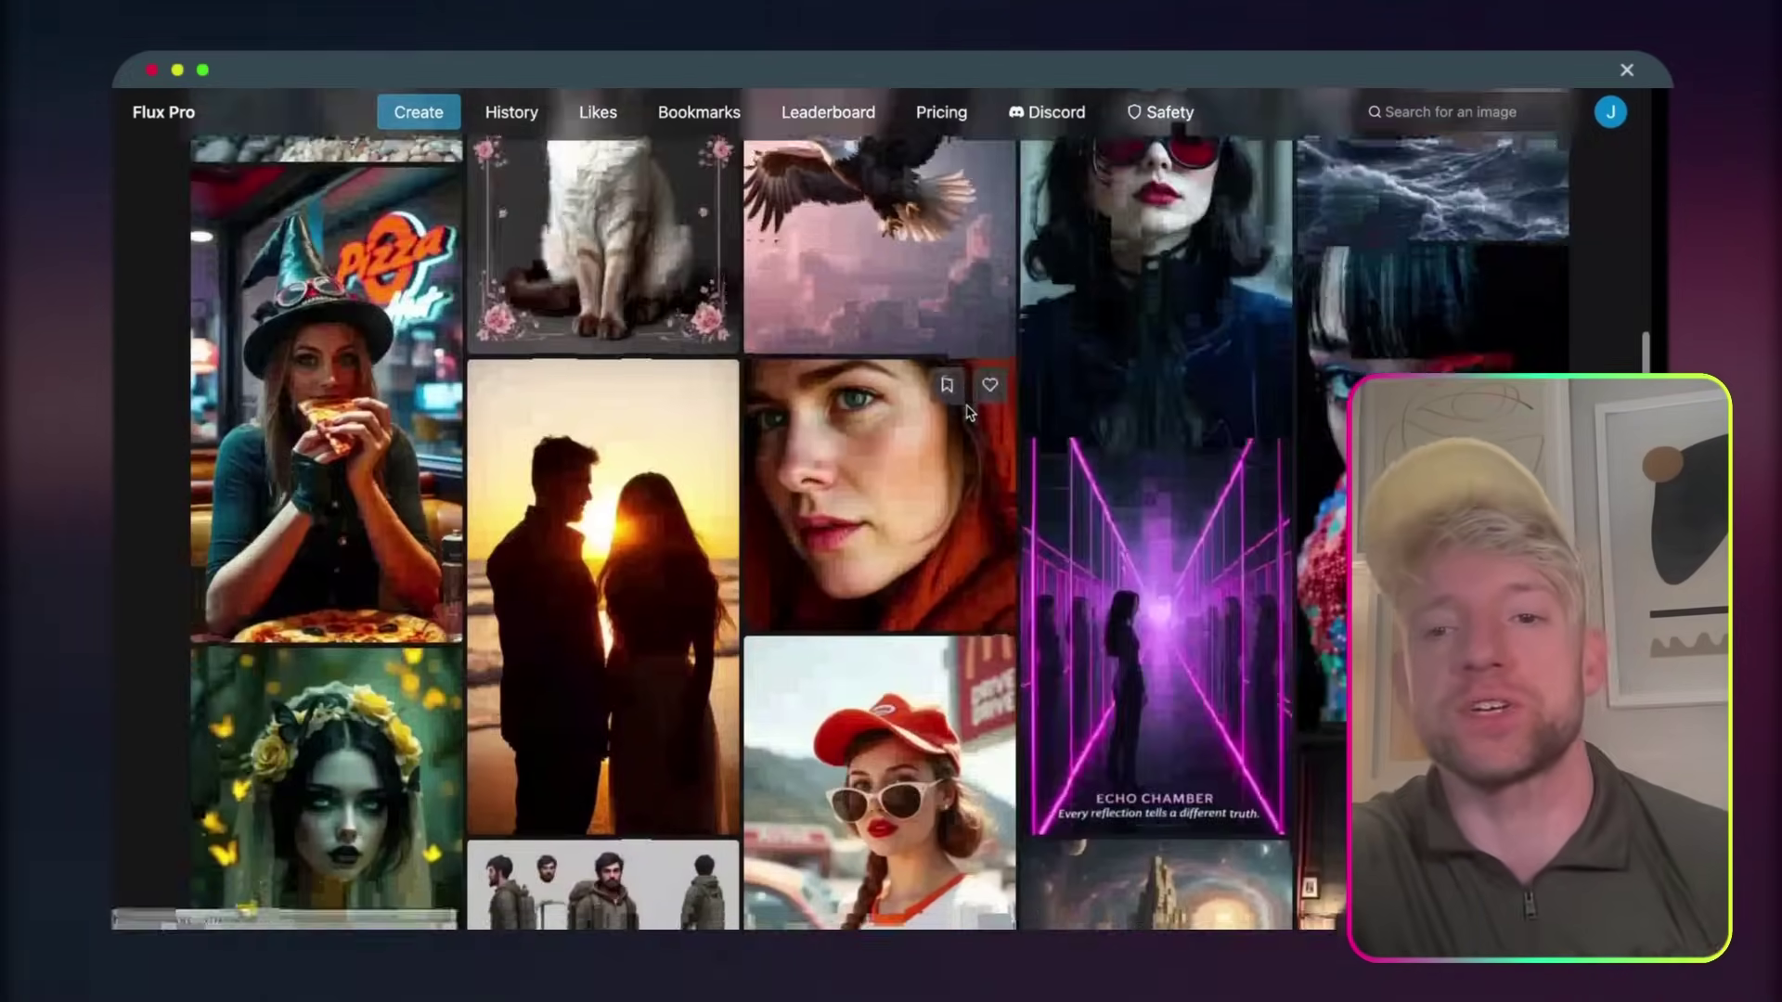
scroll(968, 413, "down", 5)
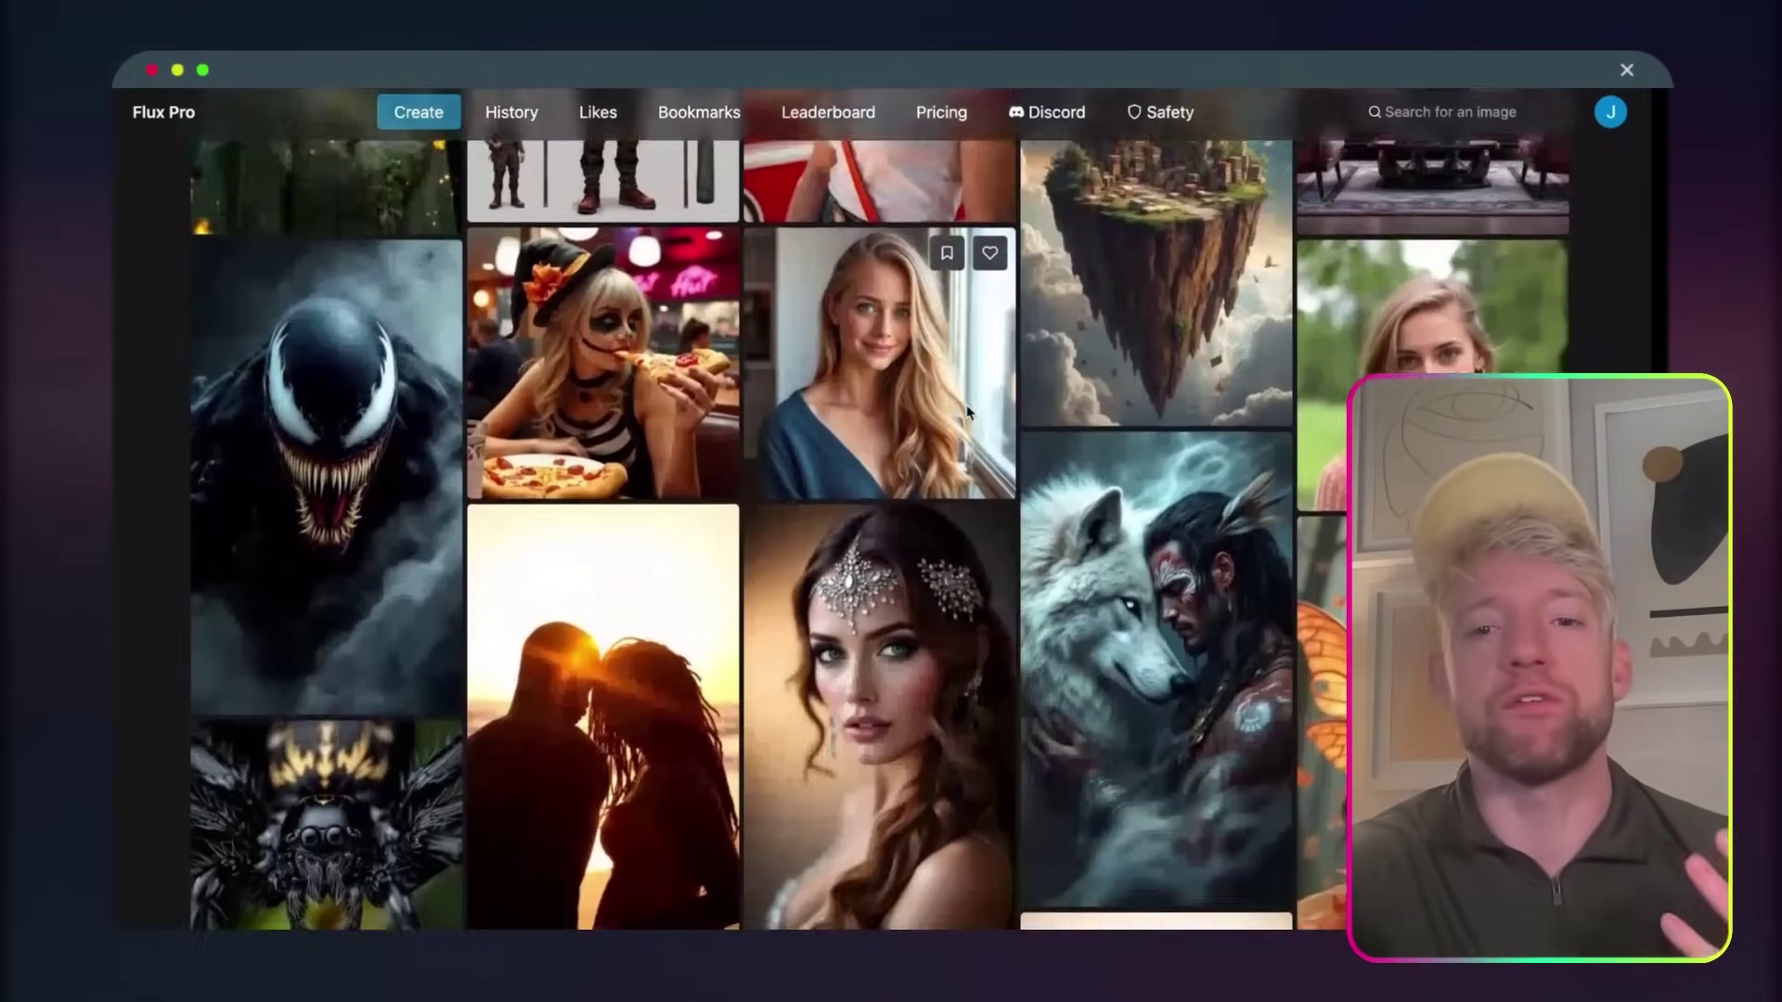
scroll(968, 414, "down", 3)
scroll(968, 413, "up", 4)
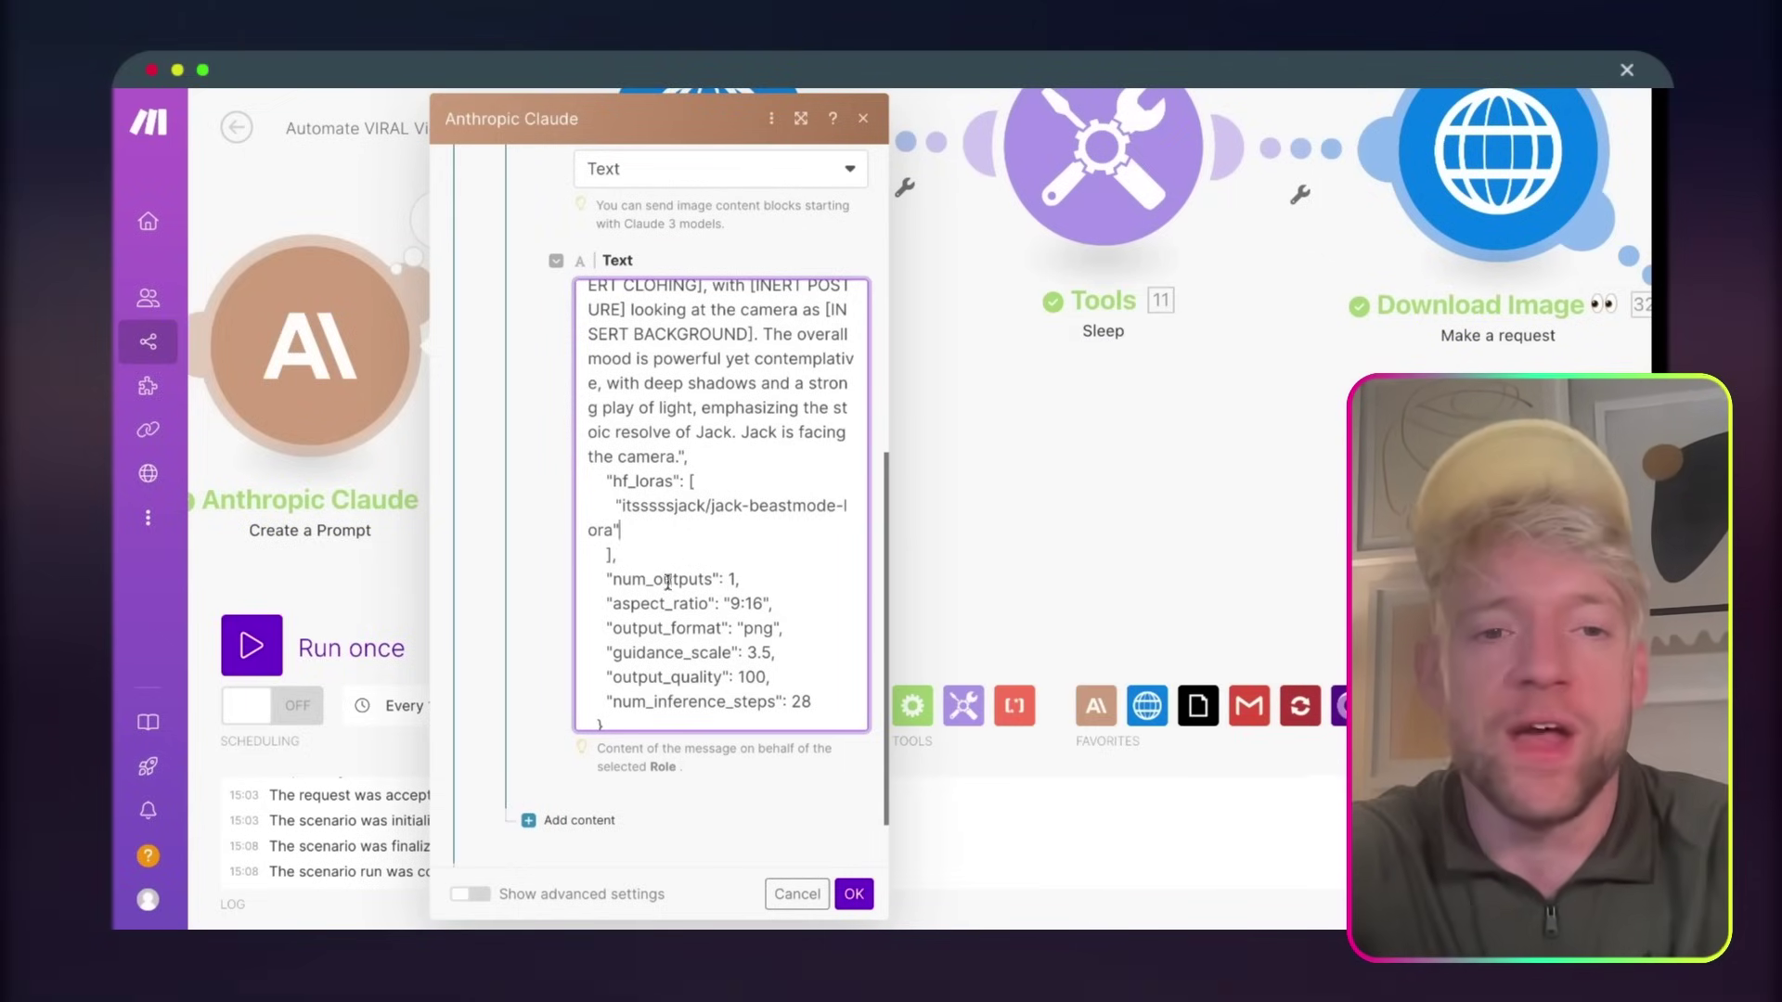
- Back in Make, examine the JSON template's image settings, from output count and aspect ratio to format, guidance scale, quality and inference steps
scroll(669, 582, "down", 3)
left_click(743, 488)
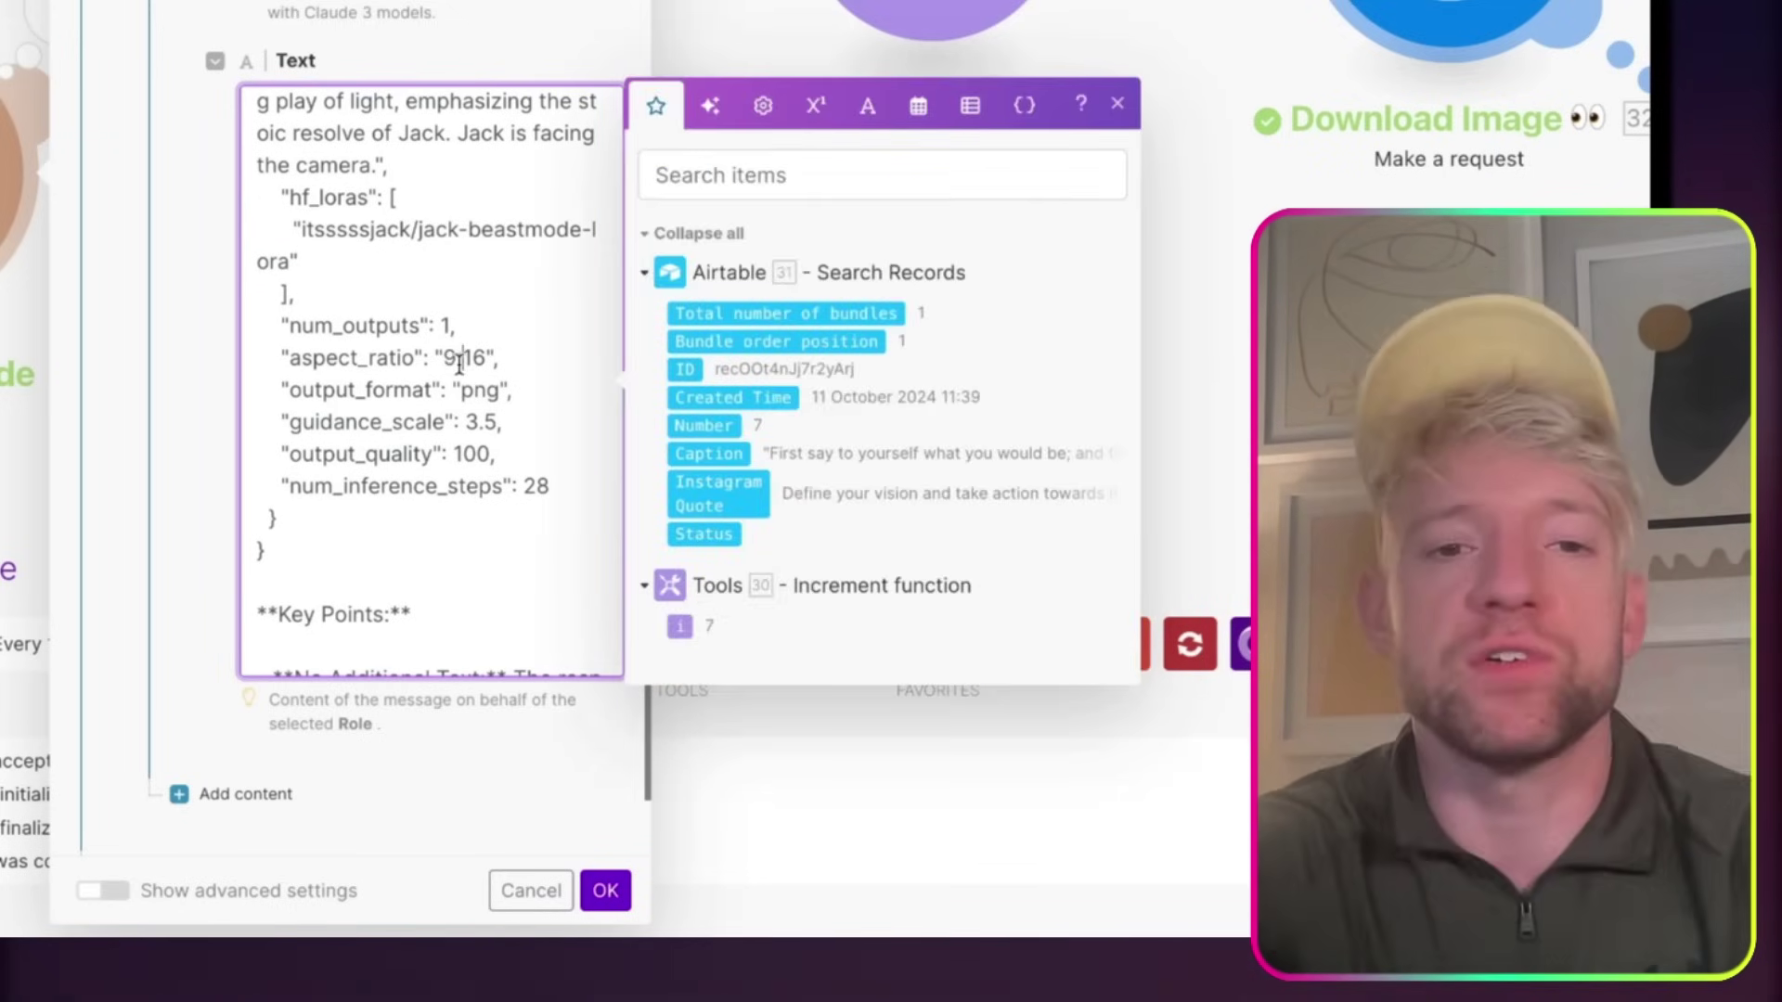
scroll(459, 362, "down", 2)
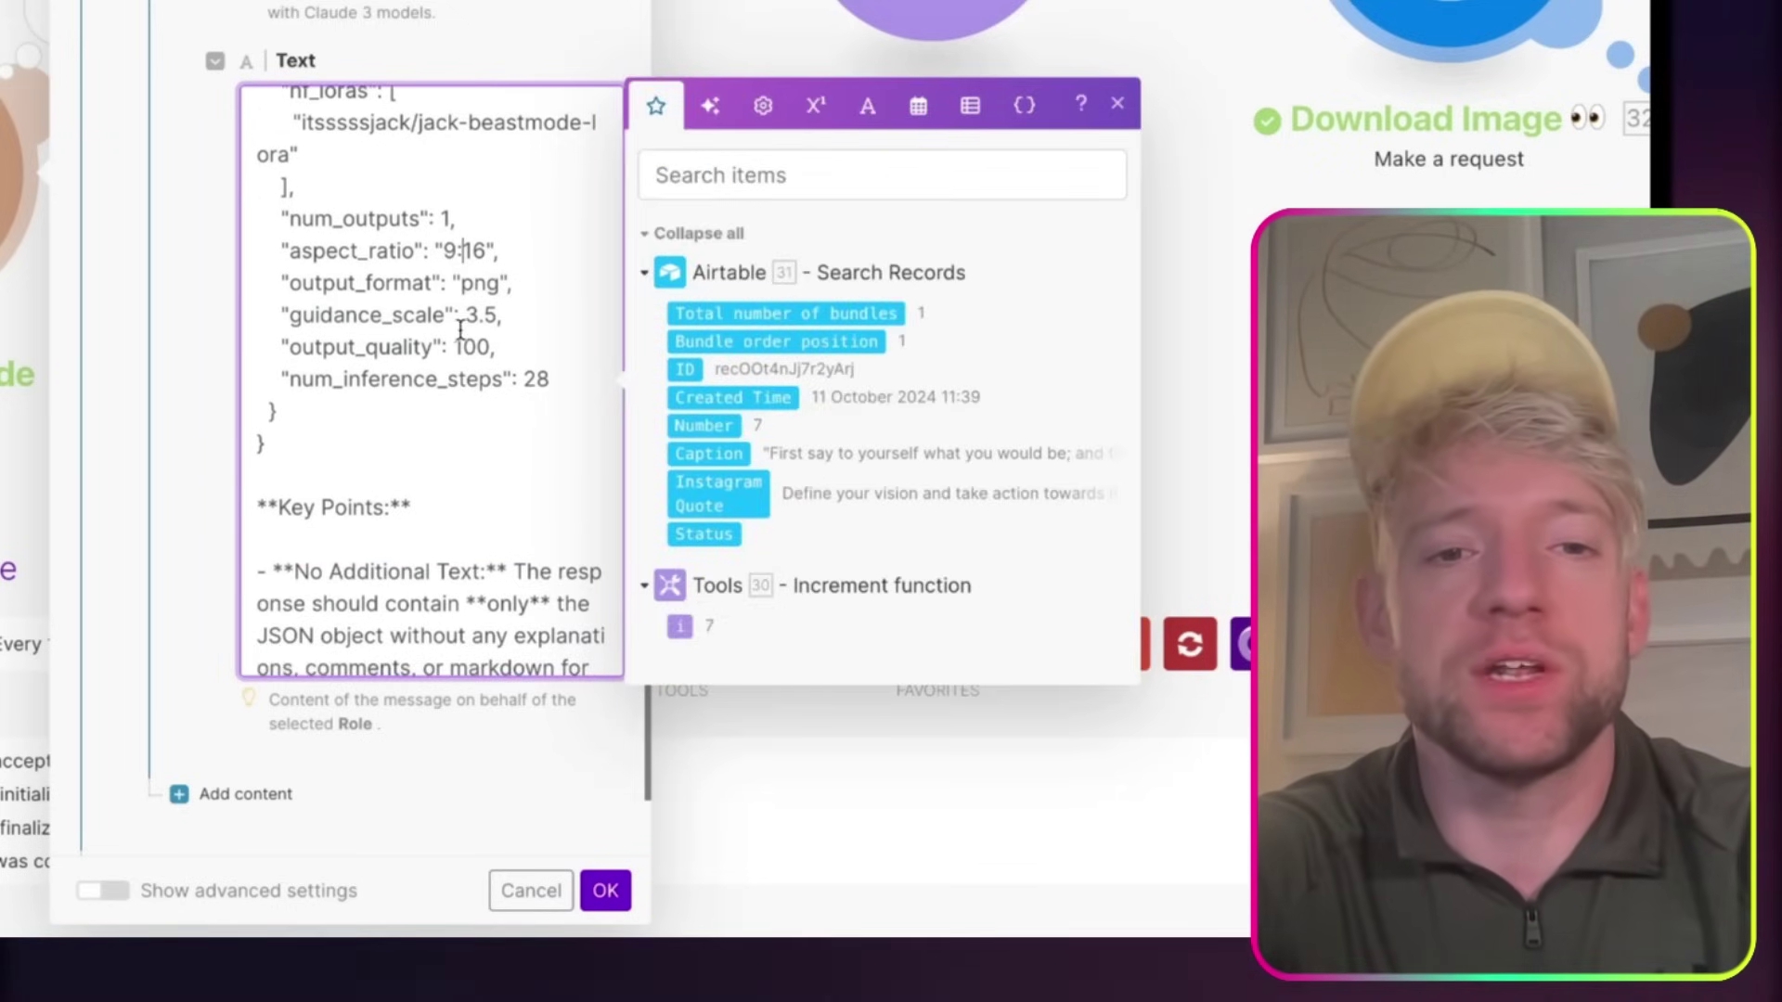
scroll(459, 330, "down", 3)
scroll(465, 310, "up", 2)
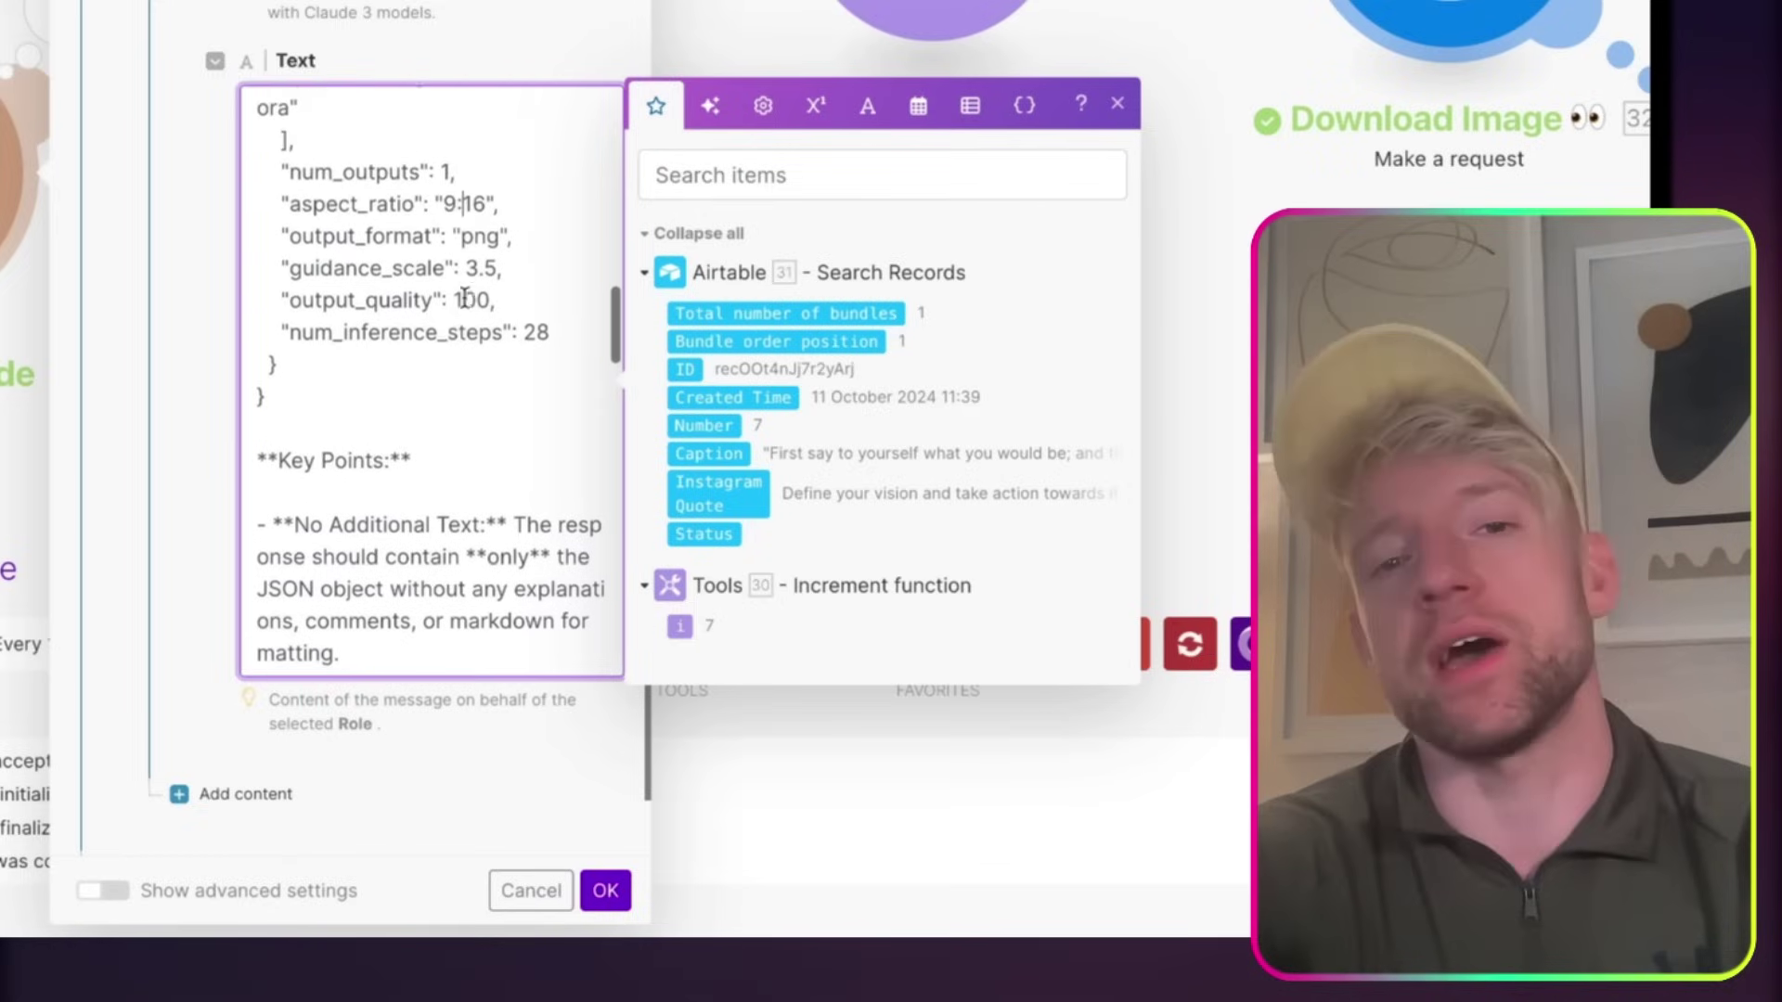
scroll(464, 297, "up", 1)
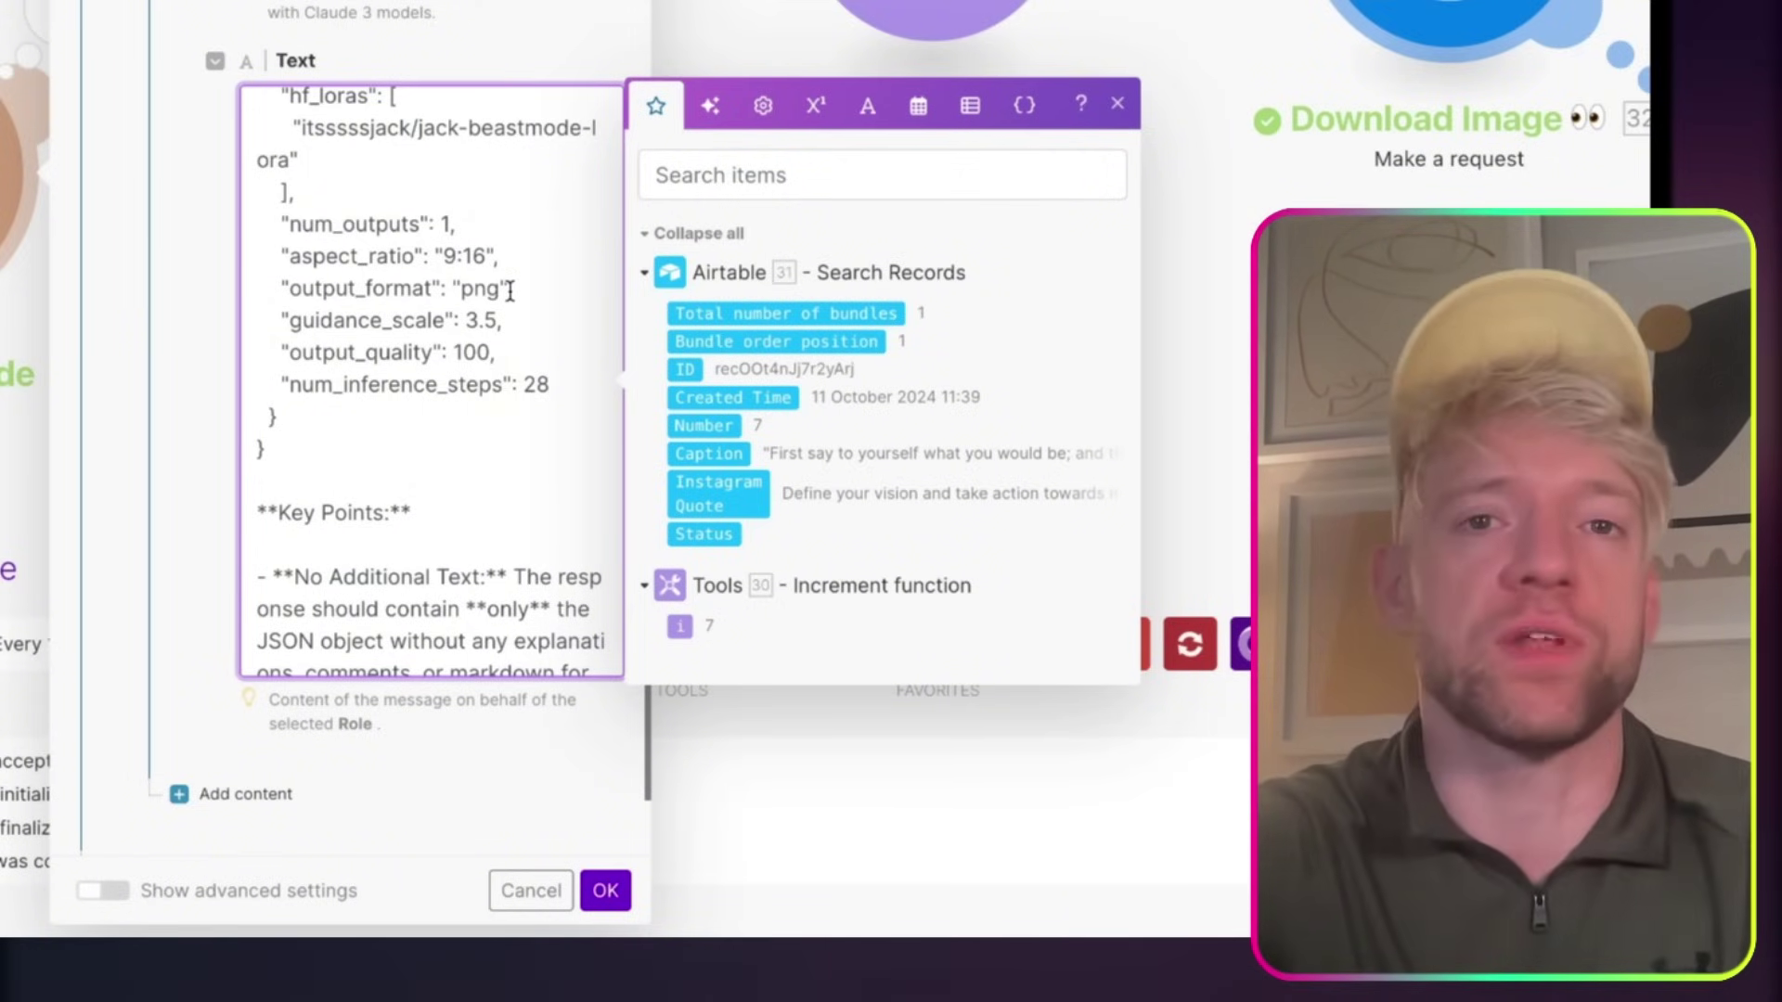
- Read the message's Key Points on formatting and structure, then the start of its example output
scroll(516, 316, "down", 5)
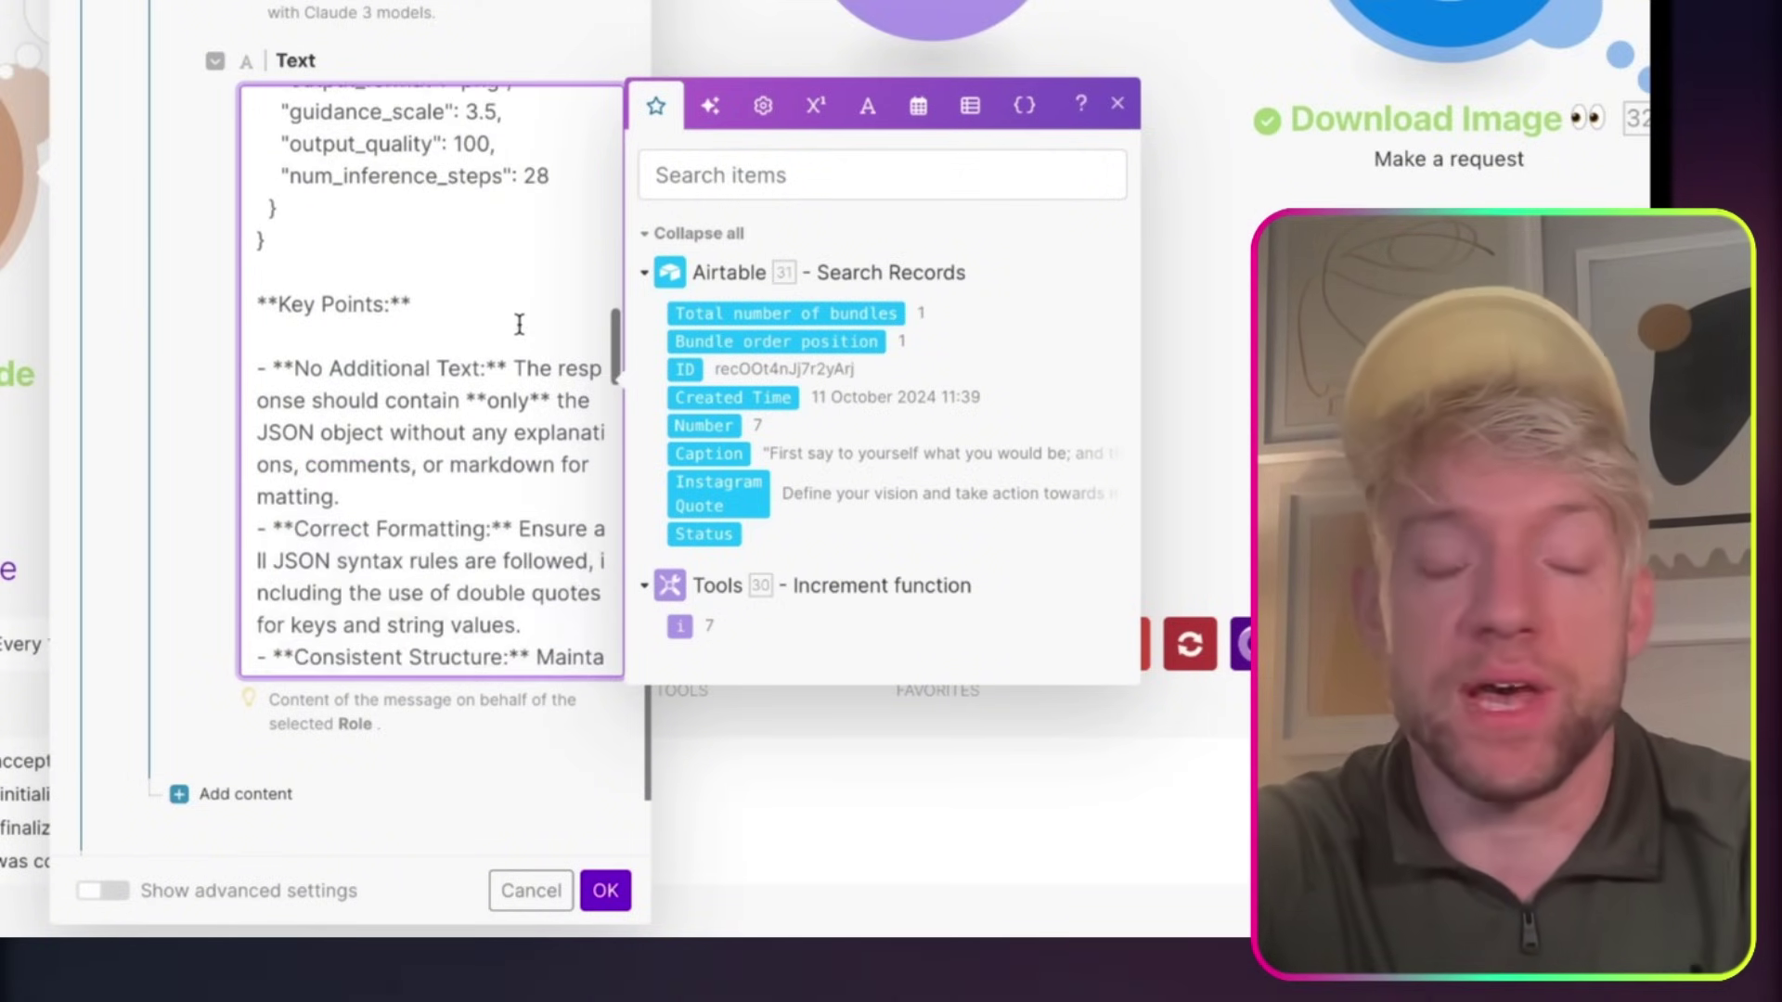
scroll(519, 324, "down", 2)
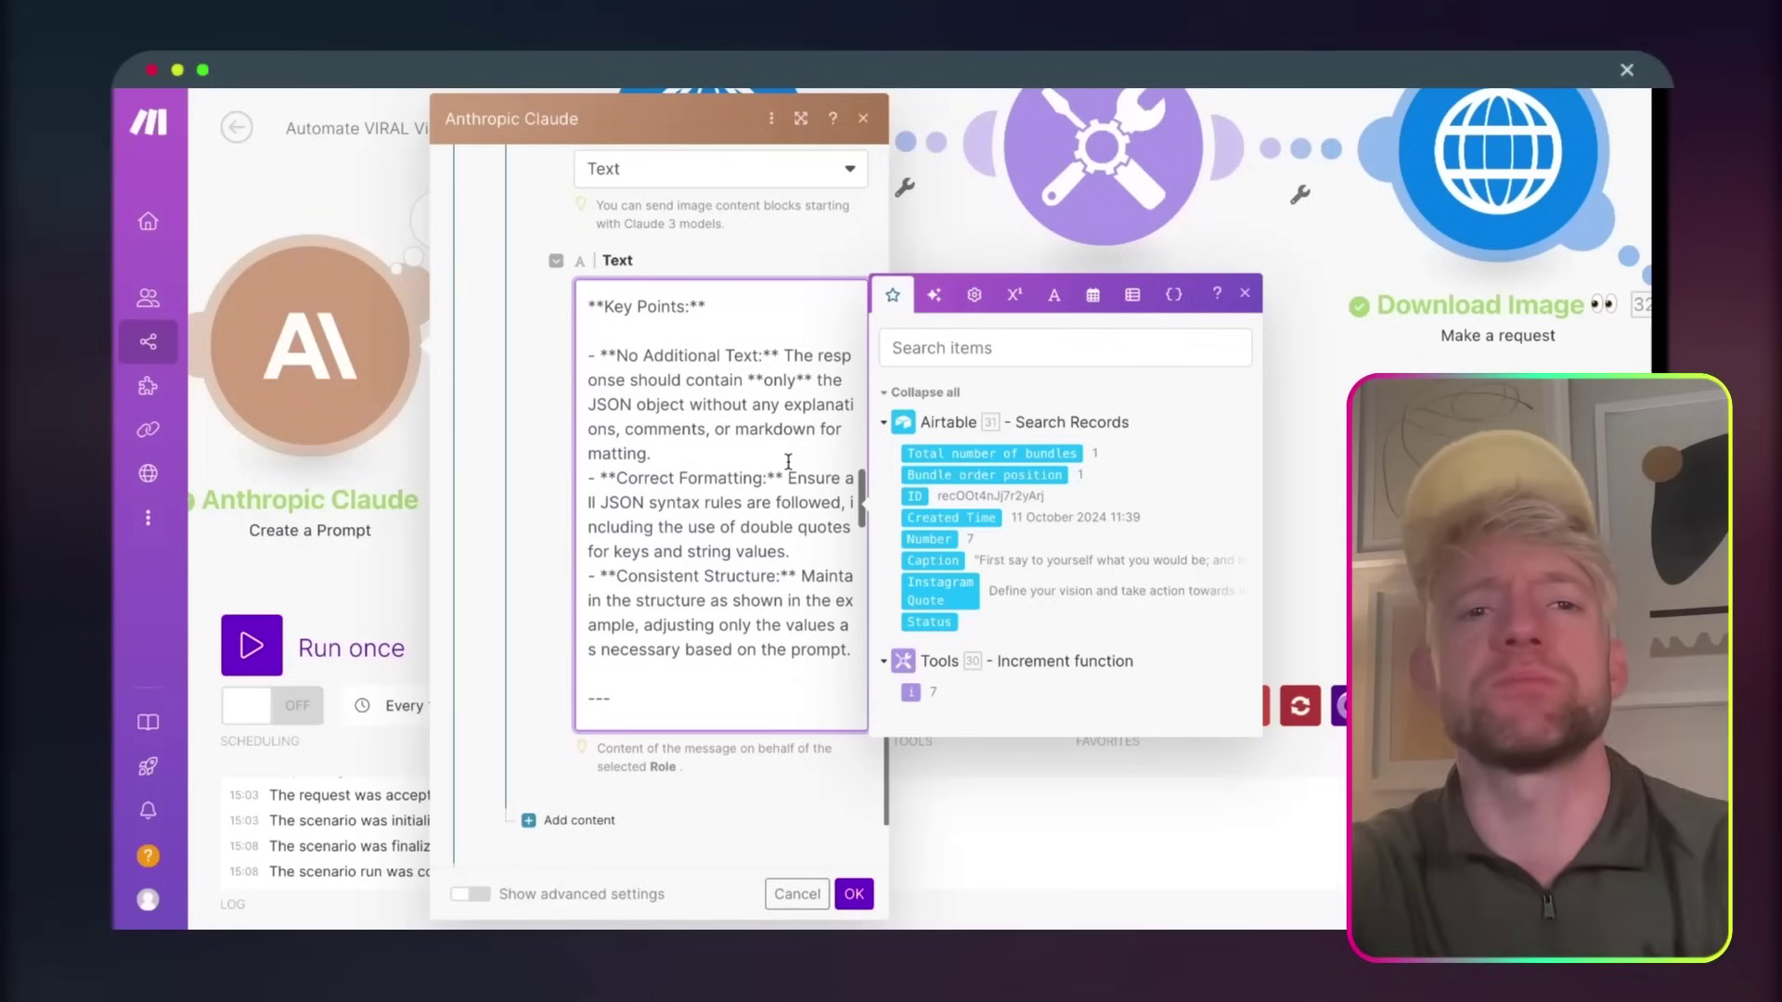
scroll(788, 461, "down", 1)
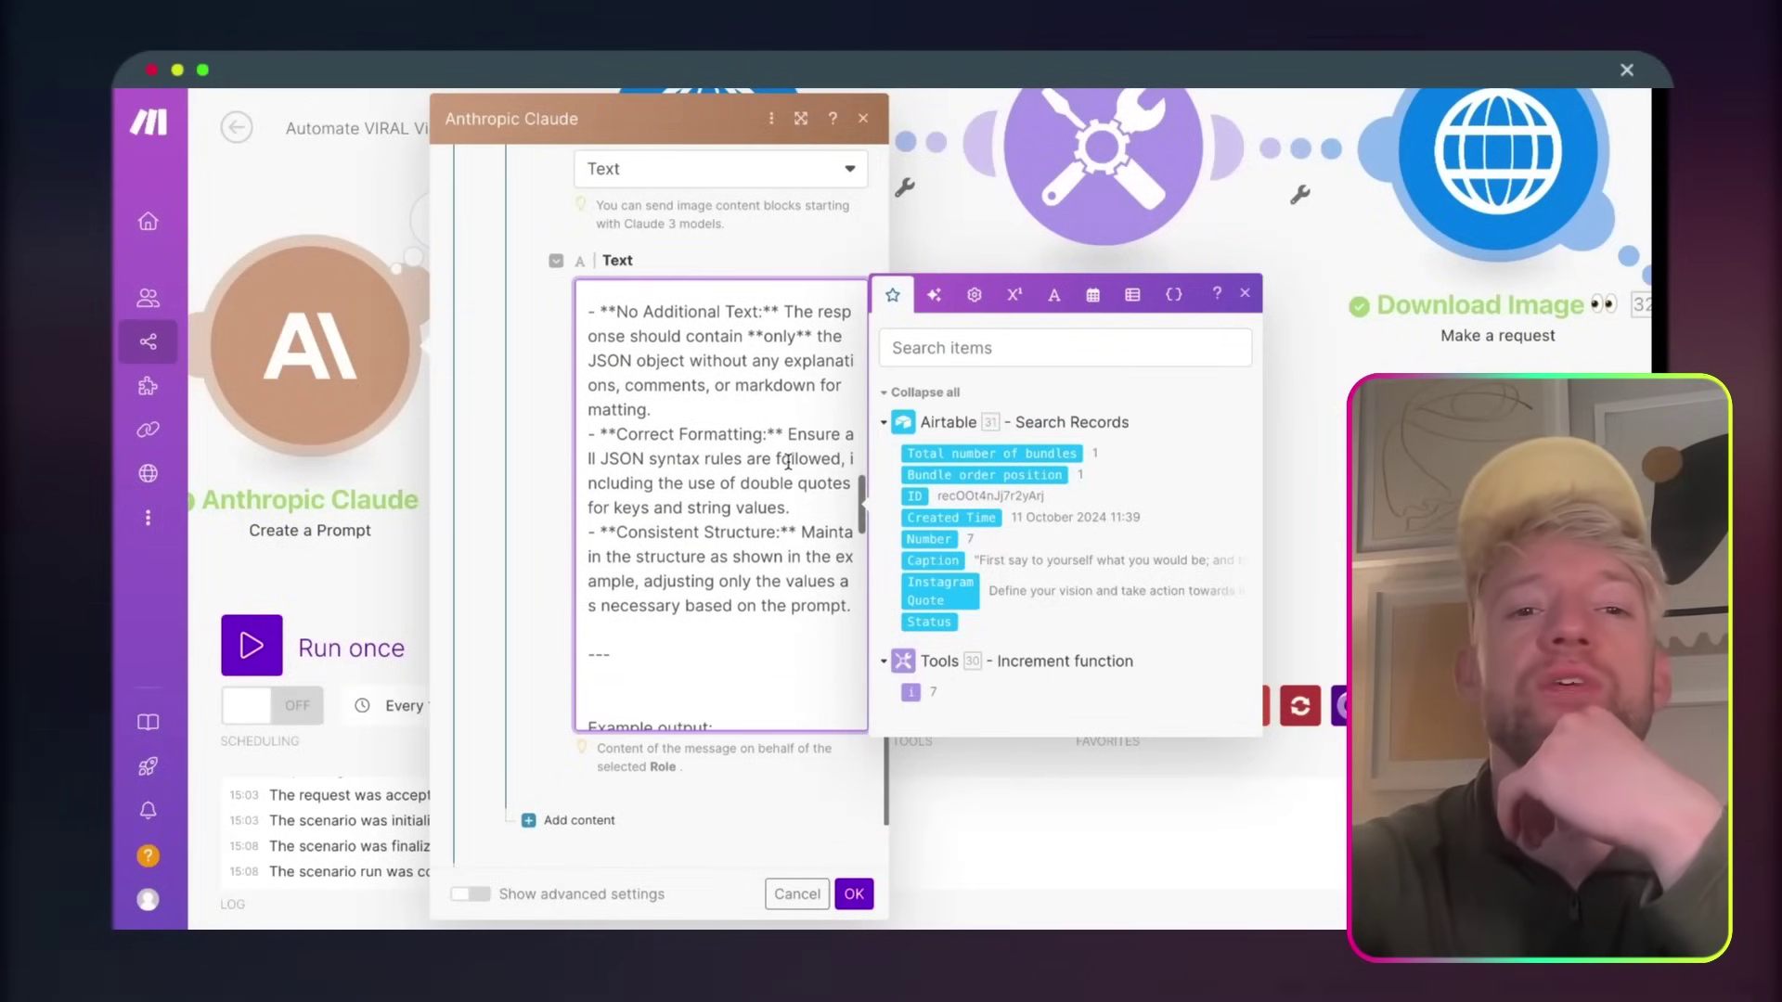
scroll(788, 462, "down", 1)
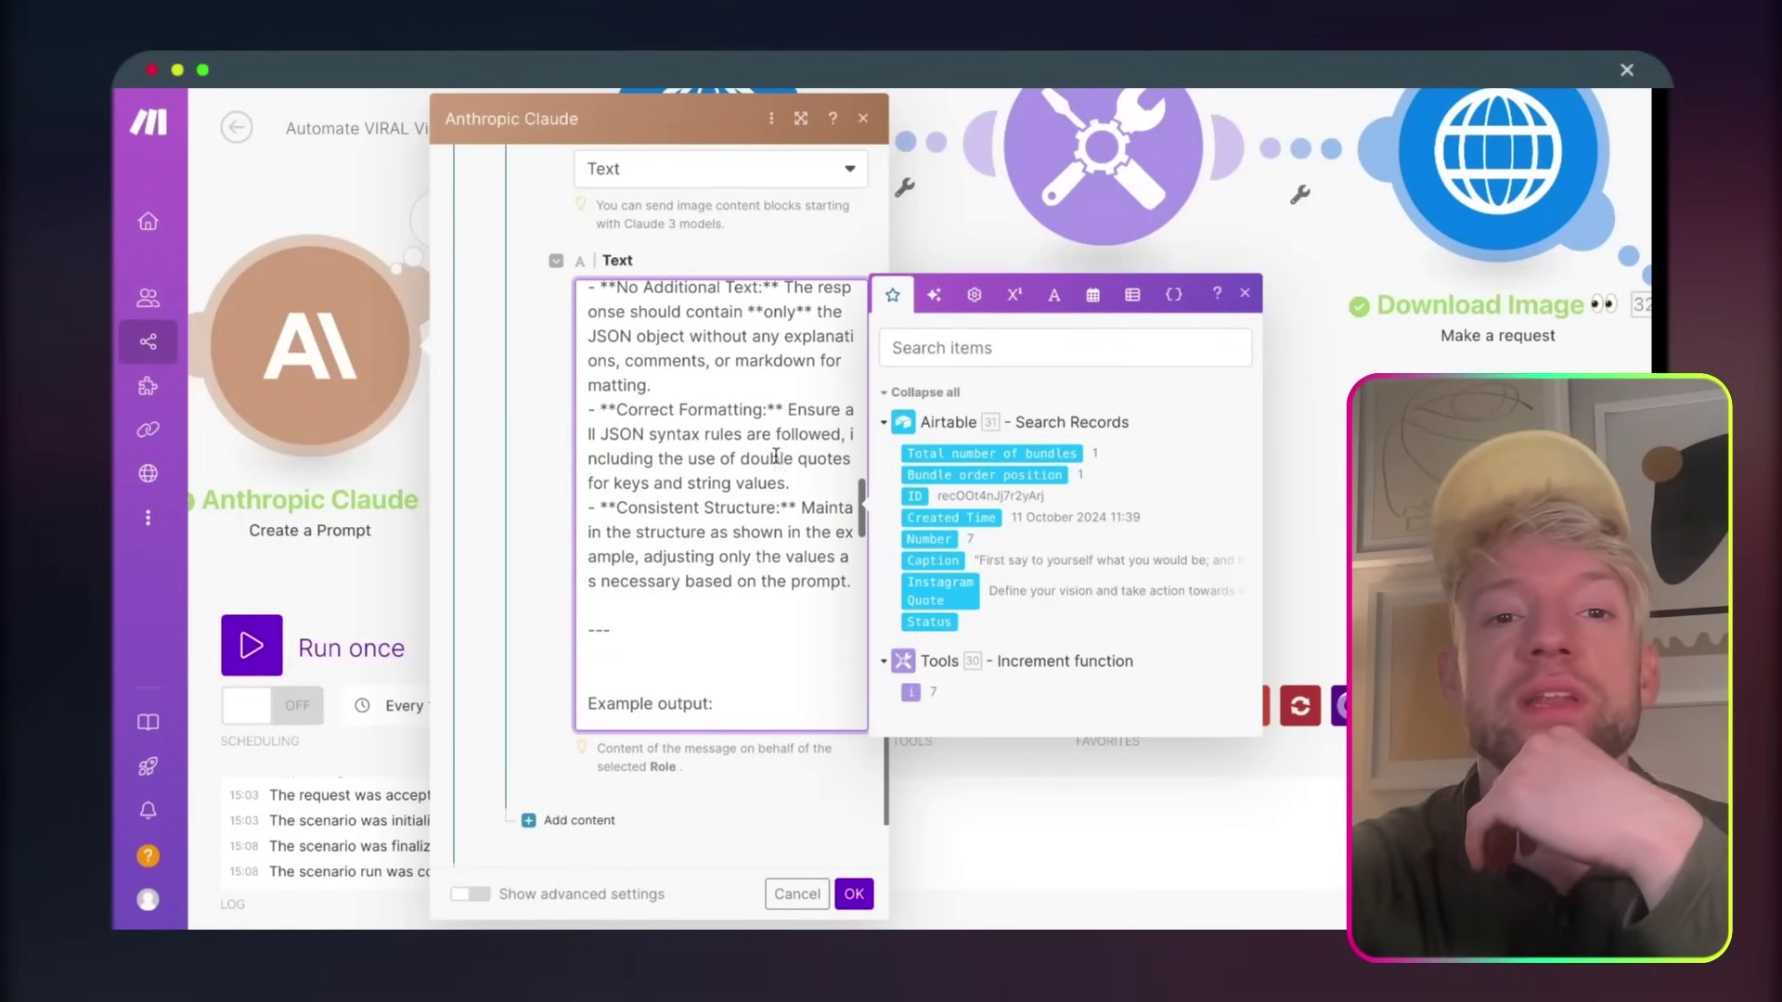
scroll(776, 457, "down", 4)
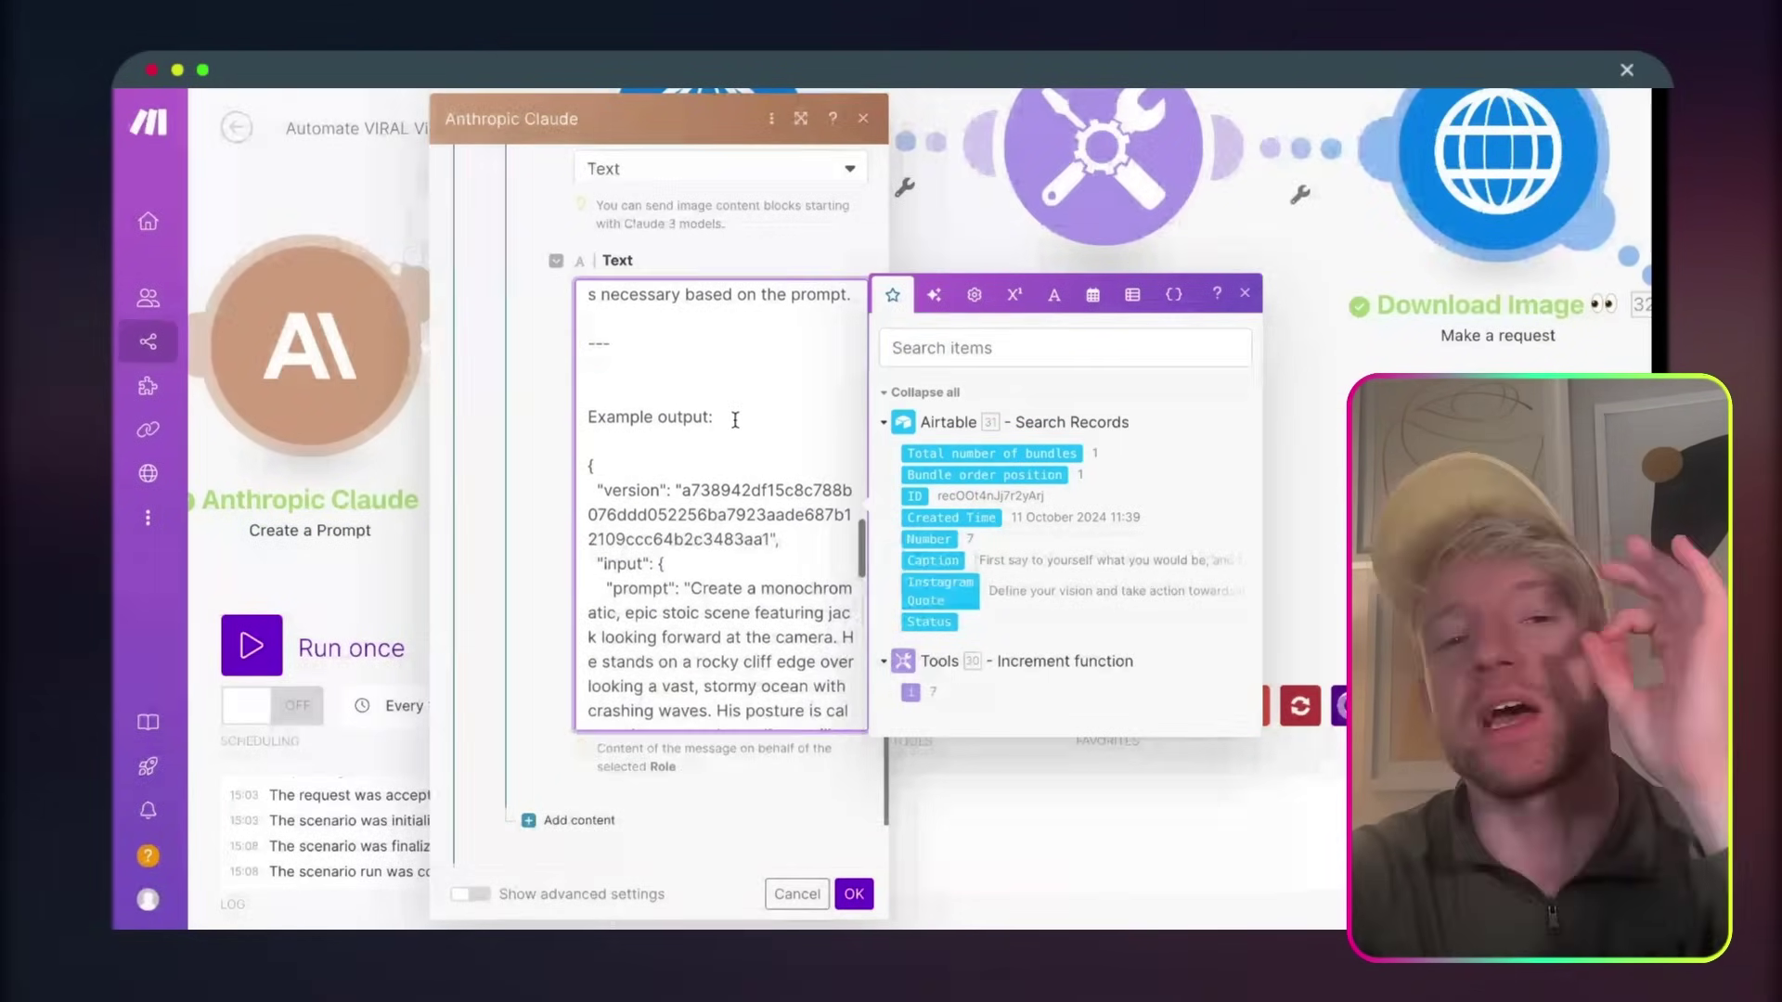
scroll(735, 420, "down", 1)
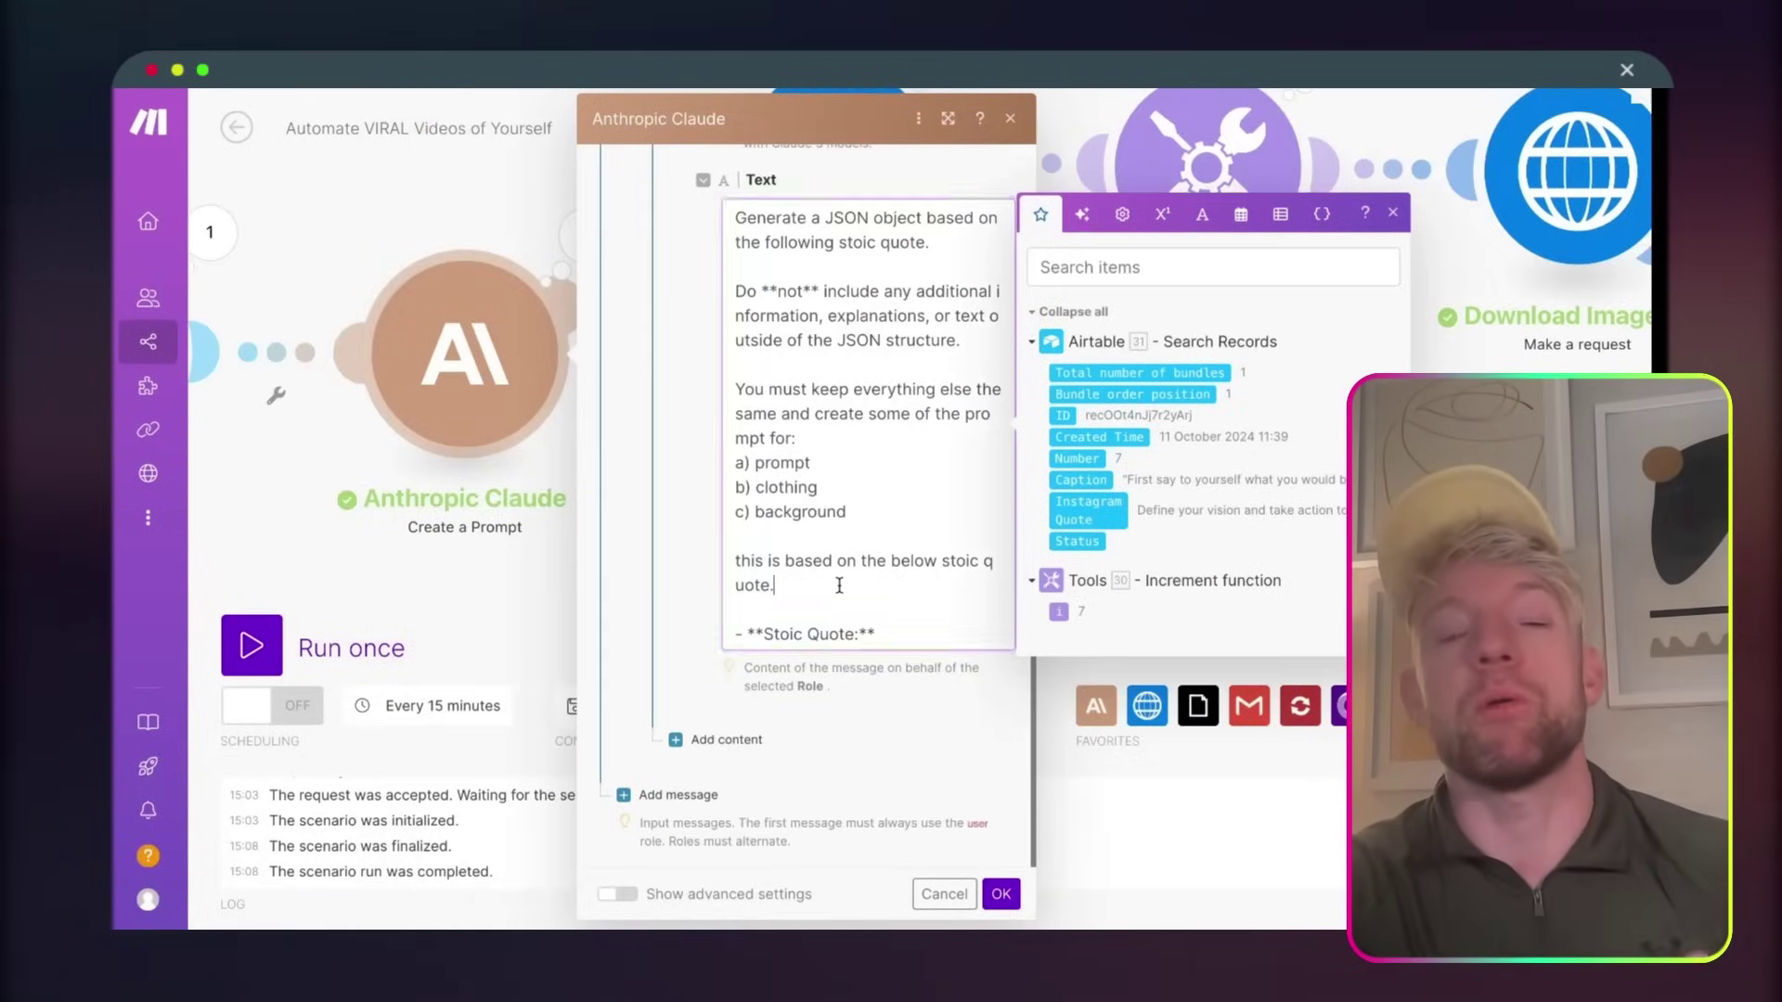
- Copy the entire Claude prompt into the empty message text of the Anthropic Claude module in the Viral Build together scenario
key("ctrl+a")
key("ctrl+c")
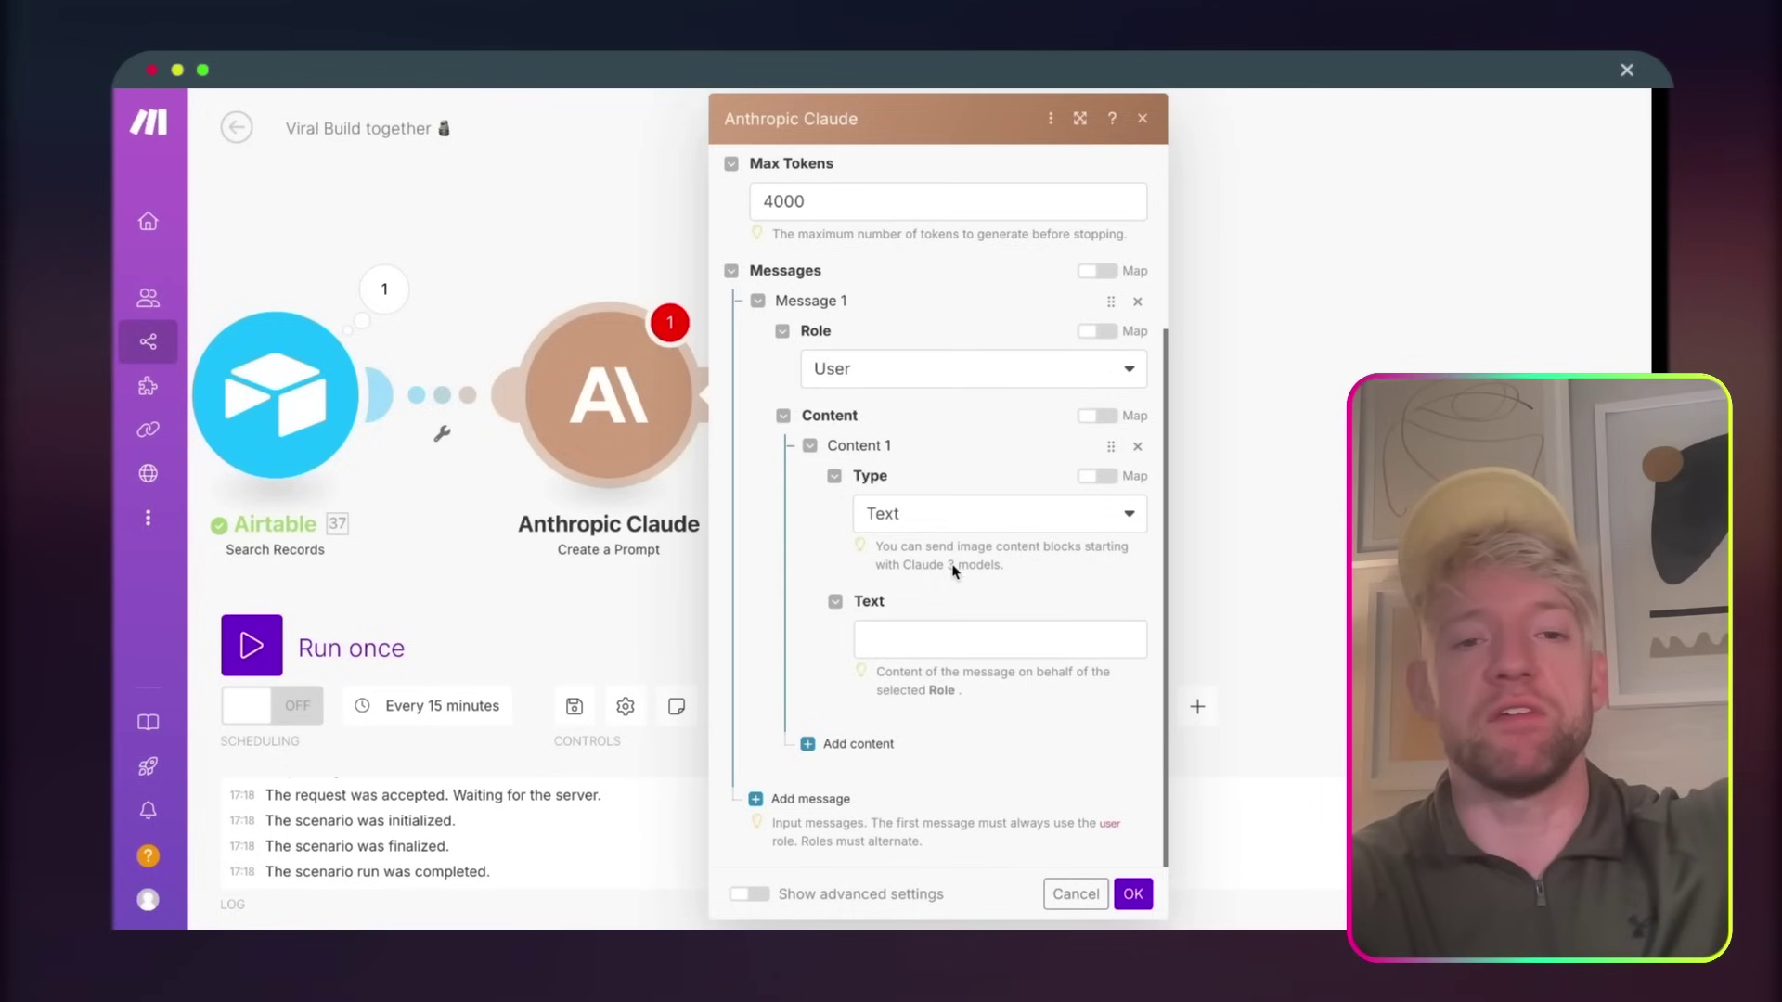
left_click(938, 627)
key("ctrl+v")
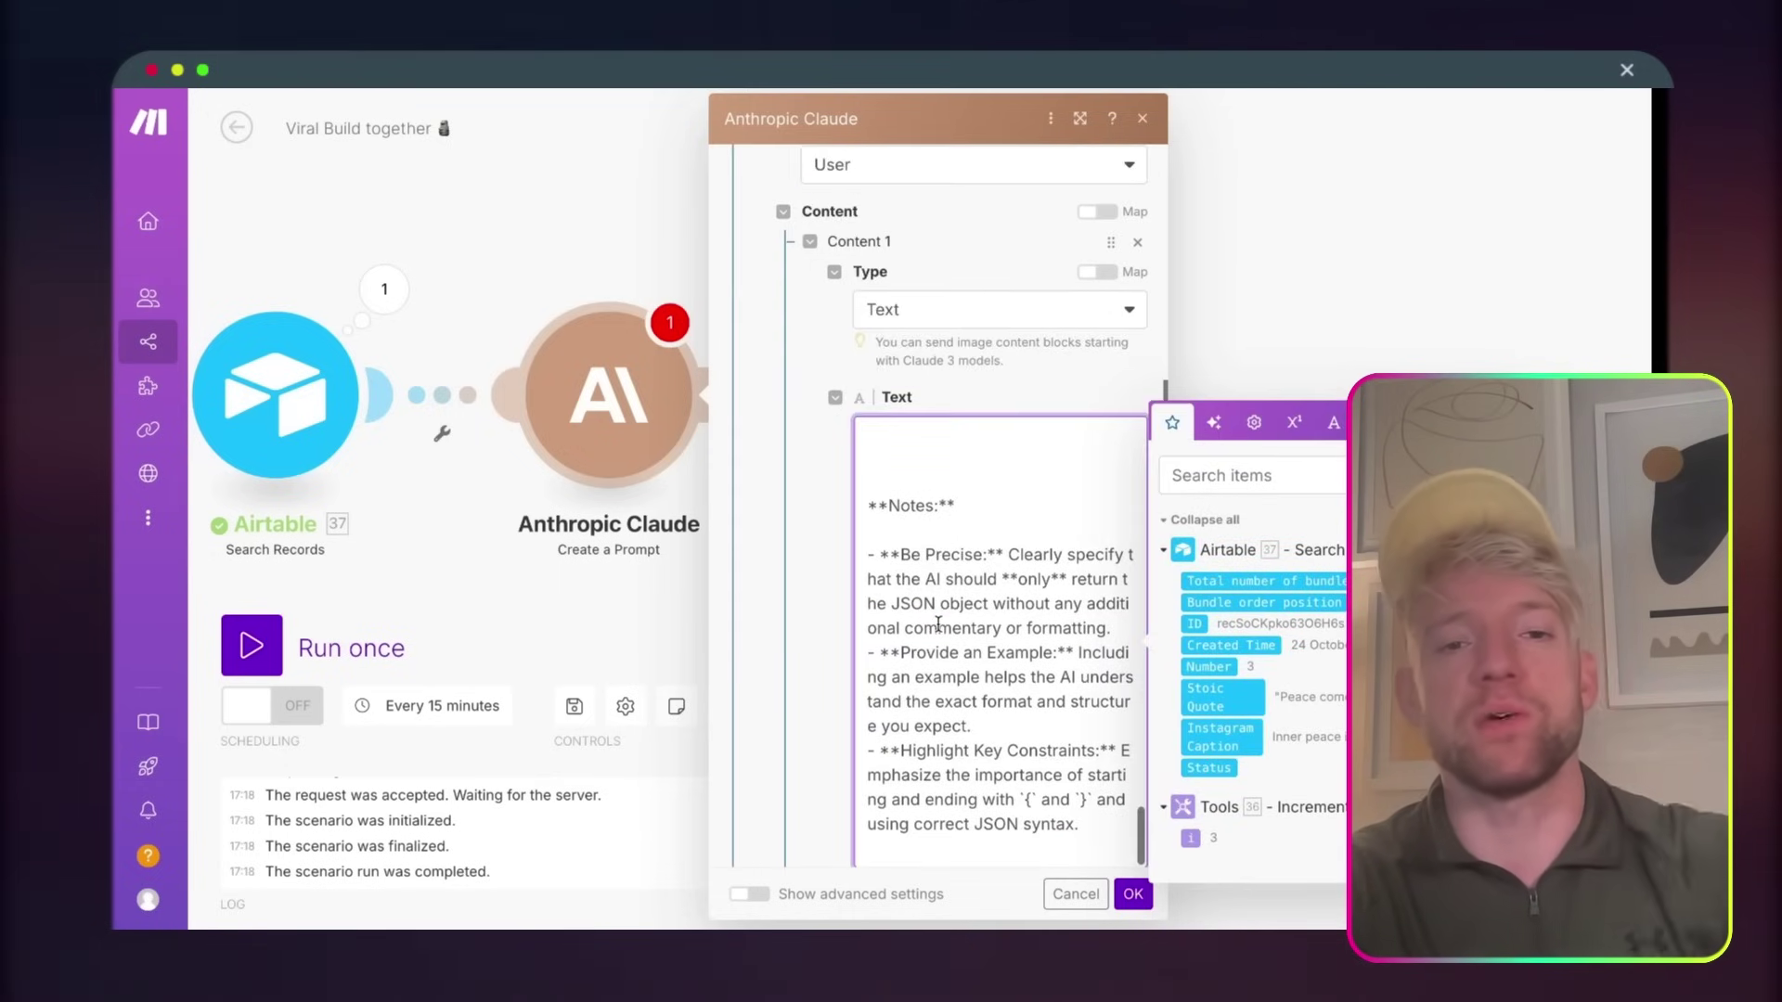
key("ctrl+z")
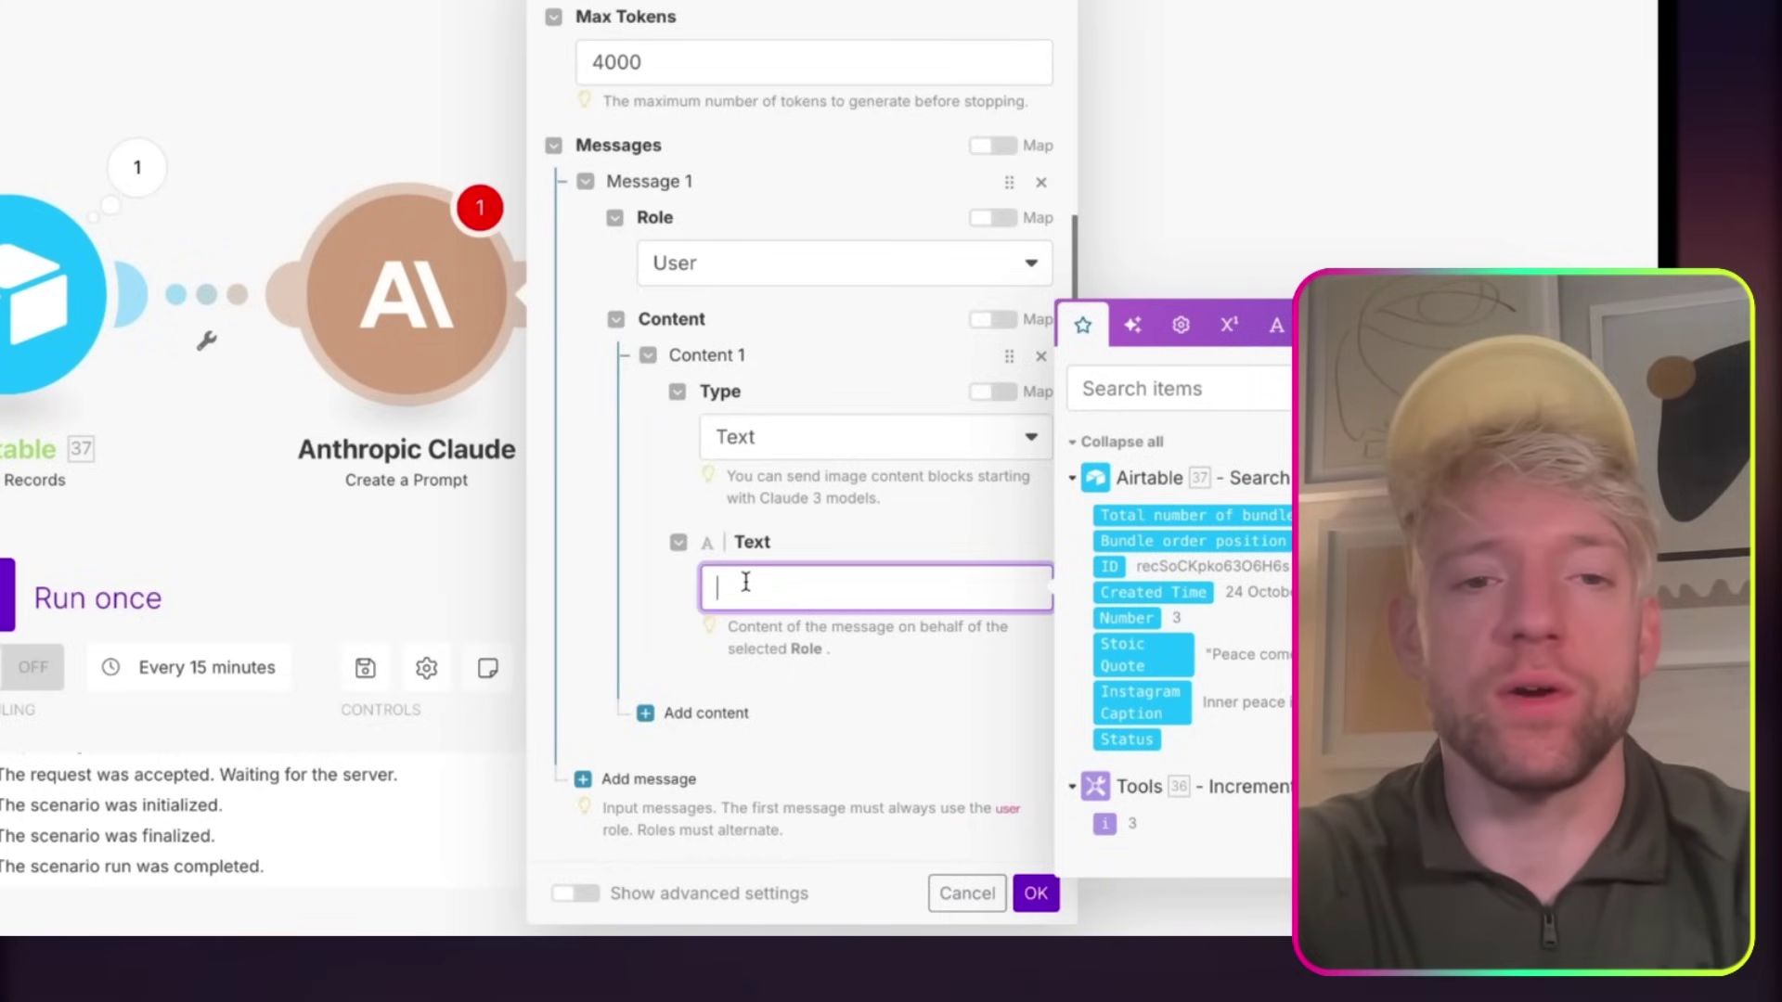
key("ctrl+v")
- Replace the 31.Caption reference under Stoic Quote with the Stoic Quote field from Airtable Search Records, and save the Claude module
scroll(856, 627, "up", 10)
scroll(857, 627, "down", 2)
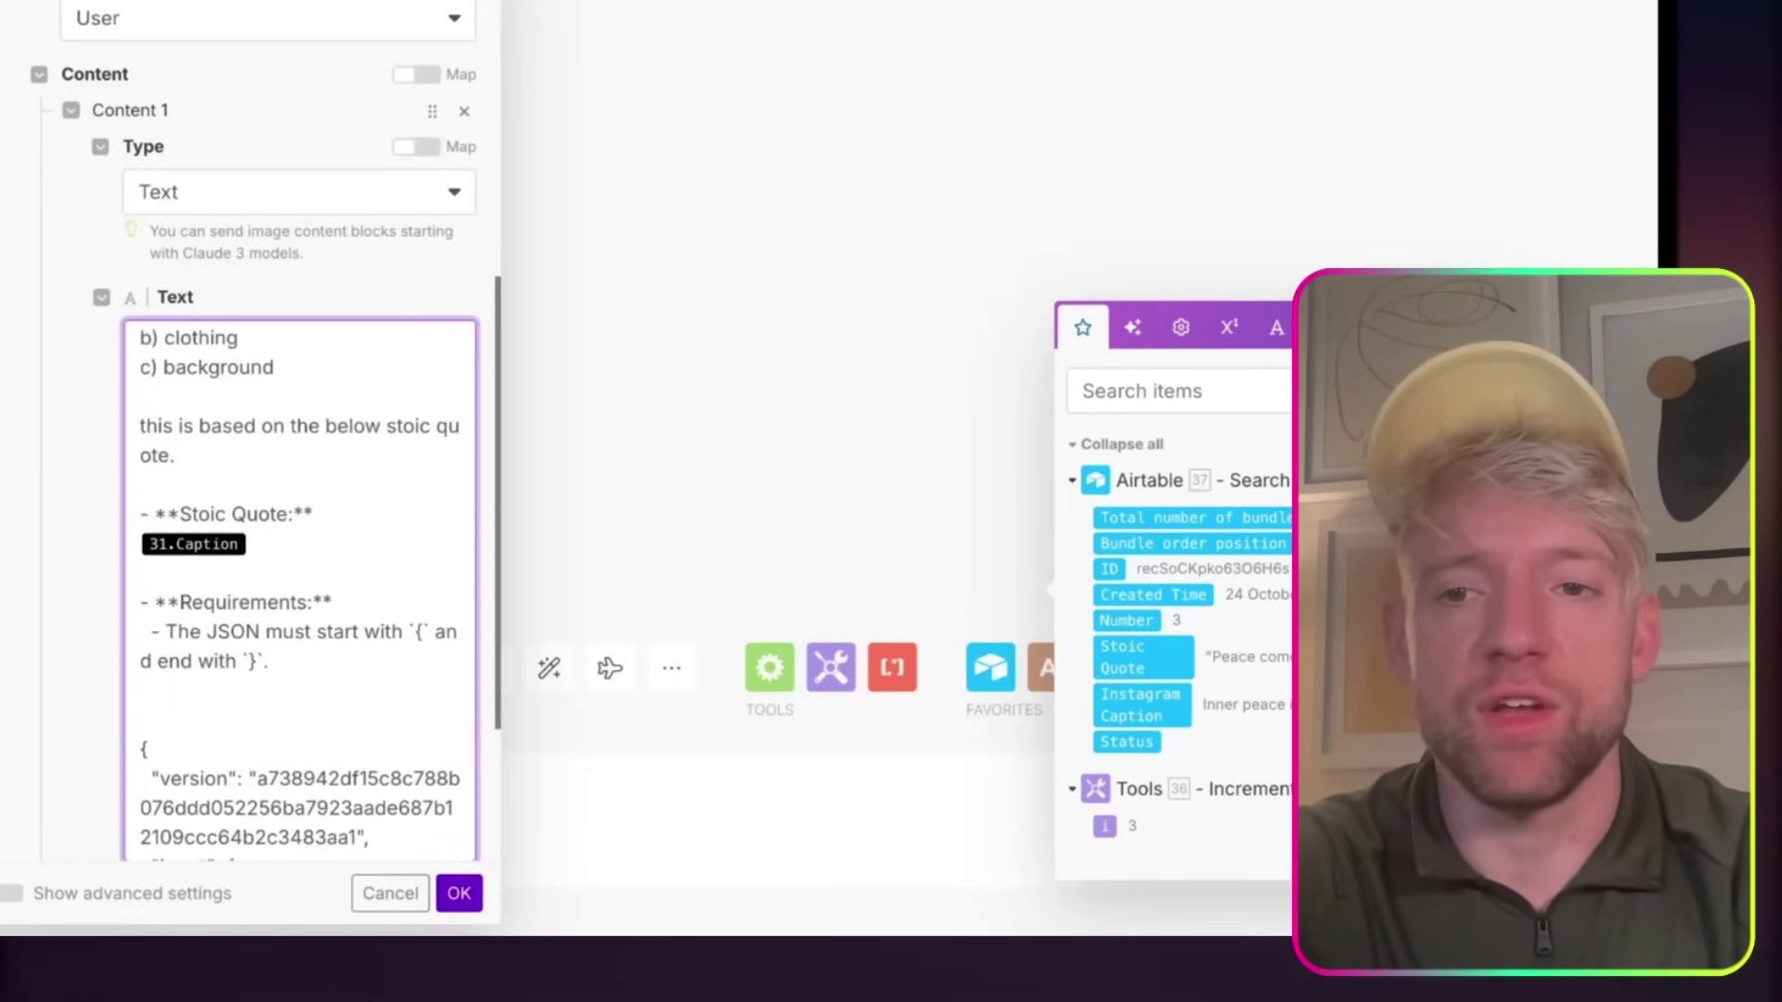
left_click(291, 528)
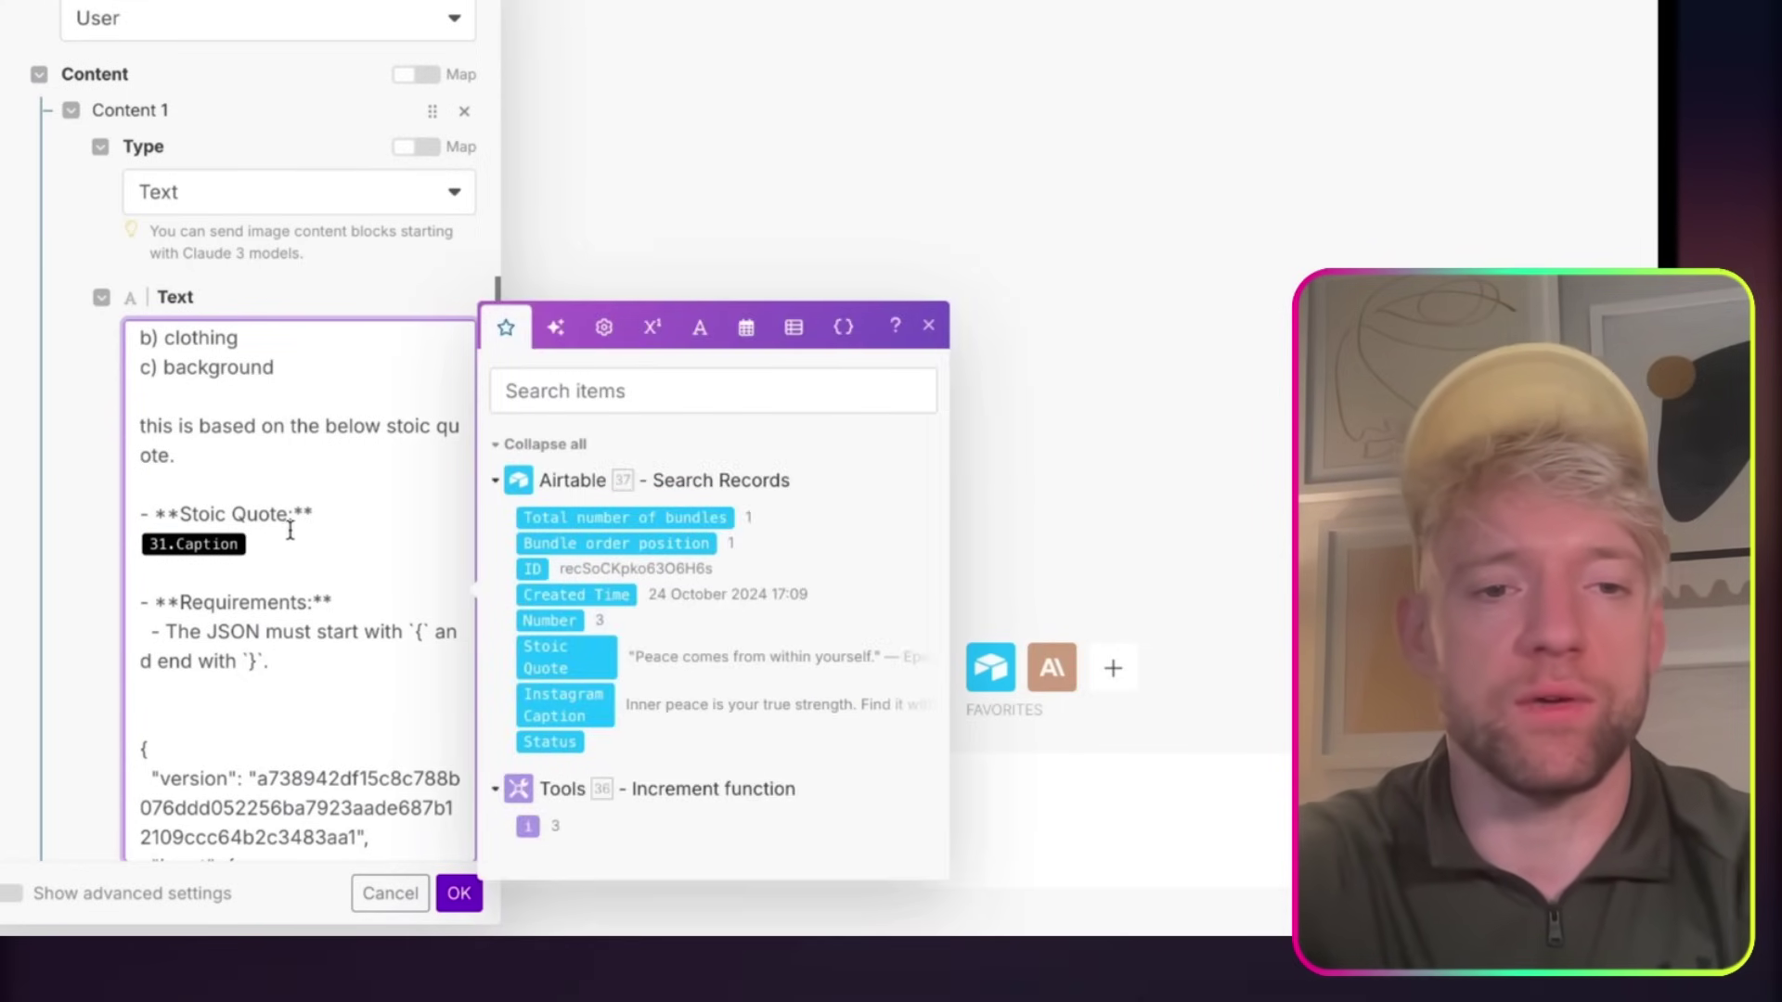
key("BackSpace")
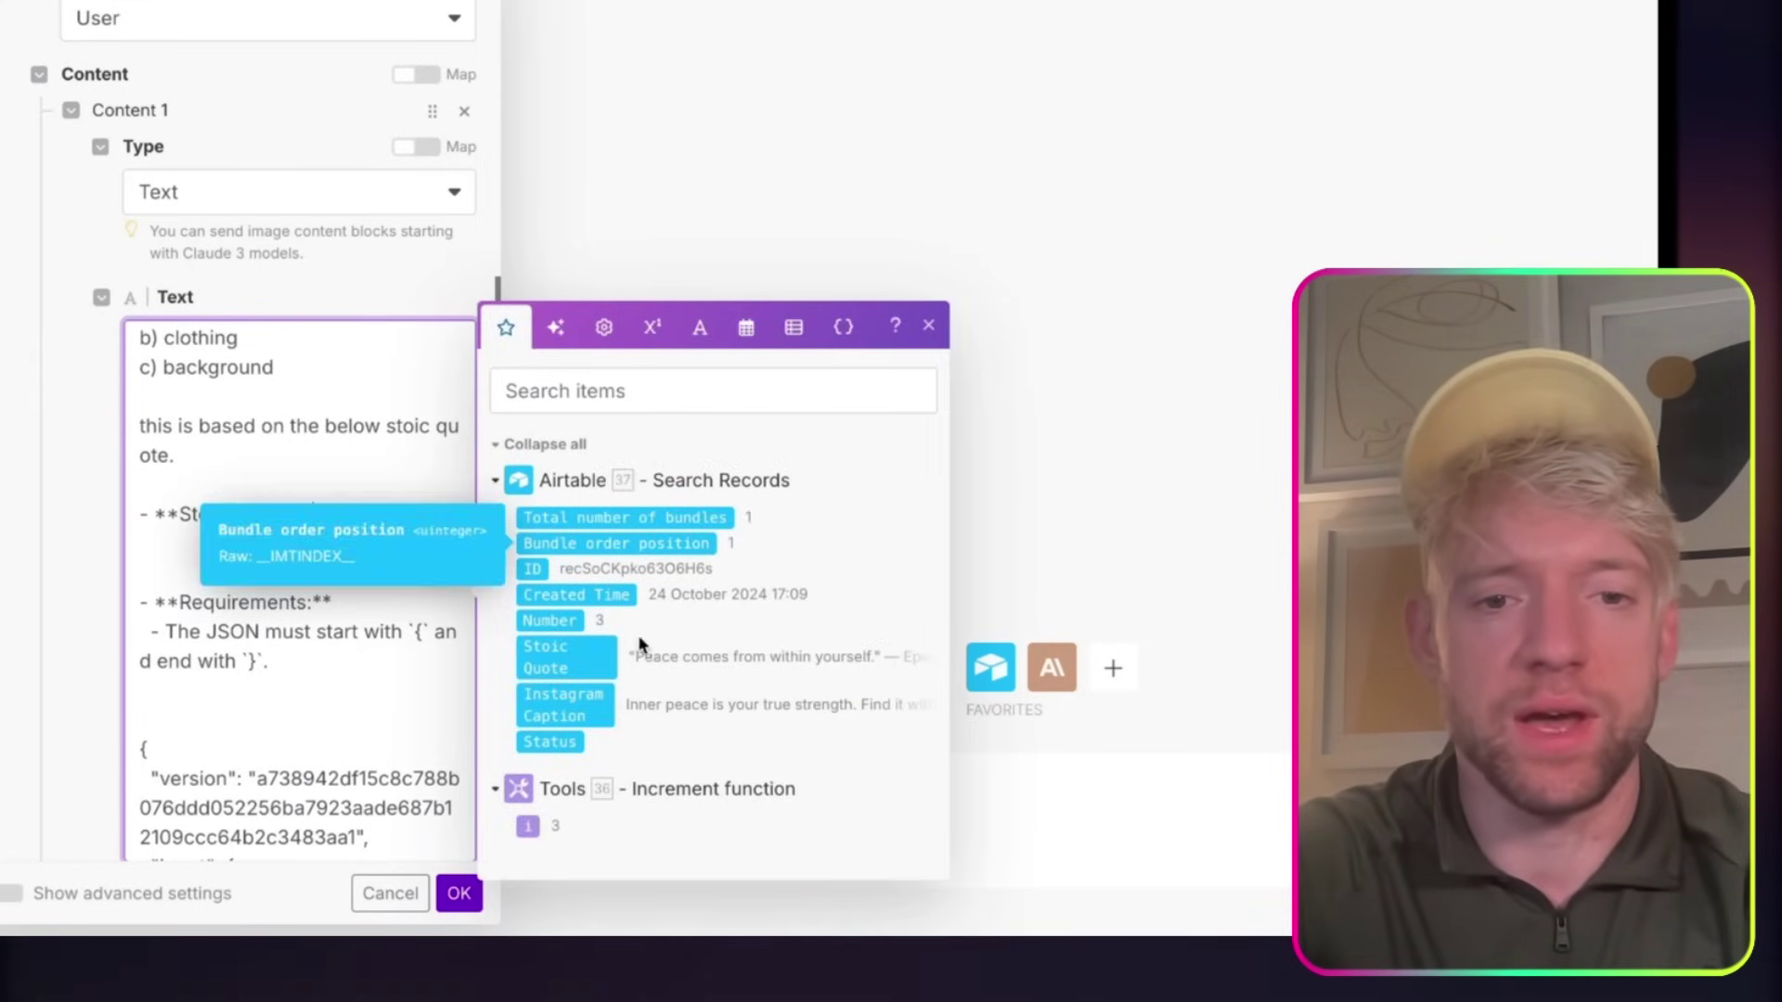
left_click(563, 657)
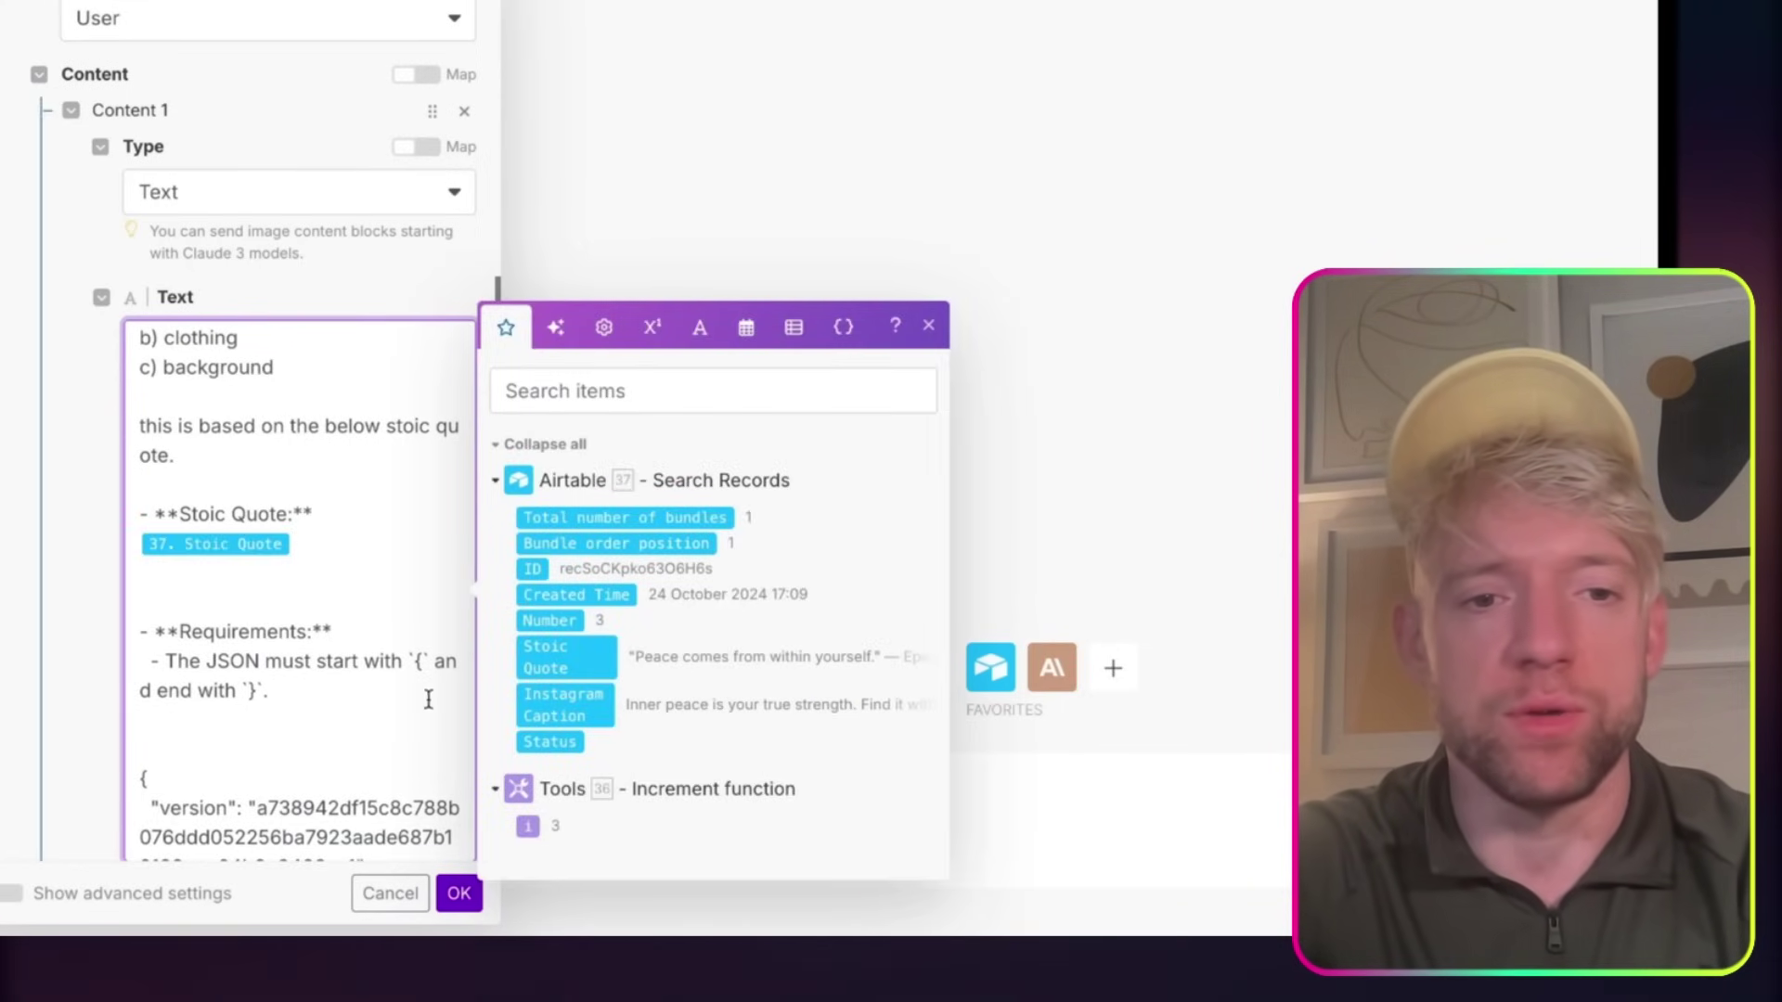
left_click(461, 896)
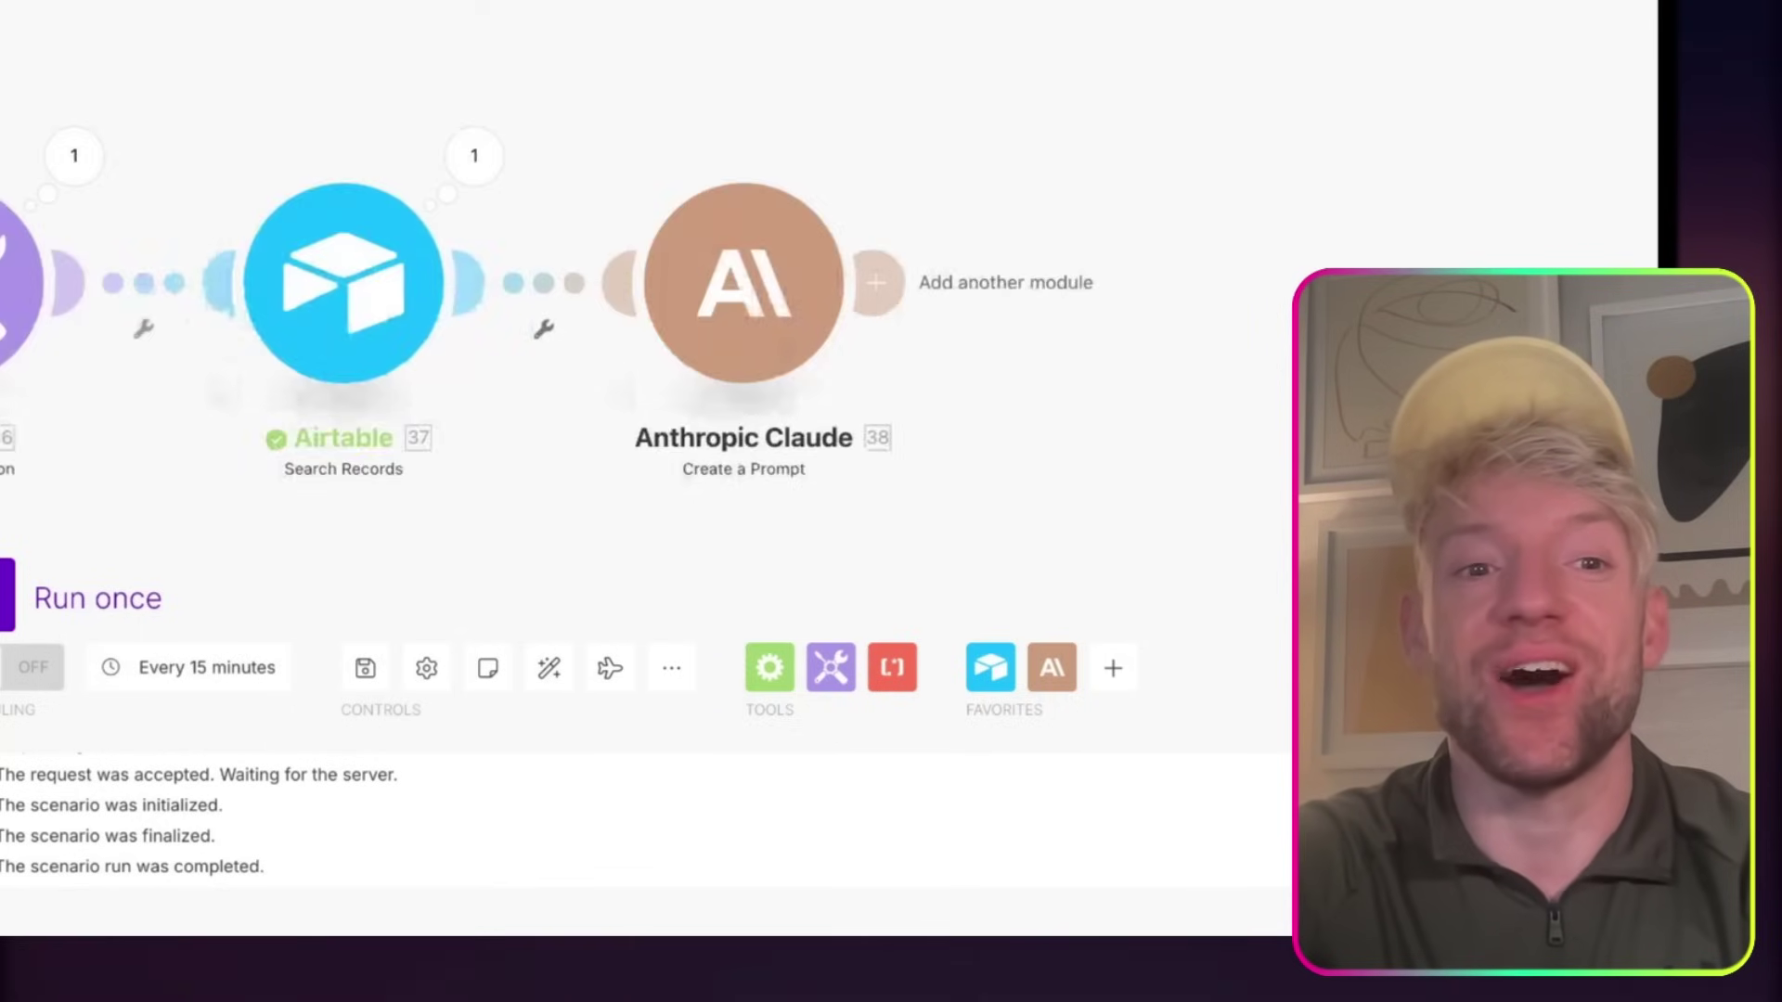
- Rename the Anthropic Claude module to "Flux Prompt Generator 🔥"
right_click(1000, 215)
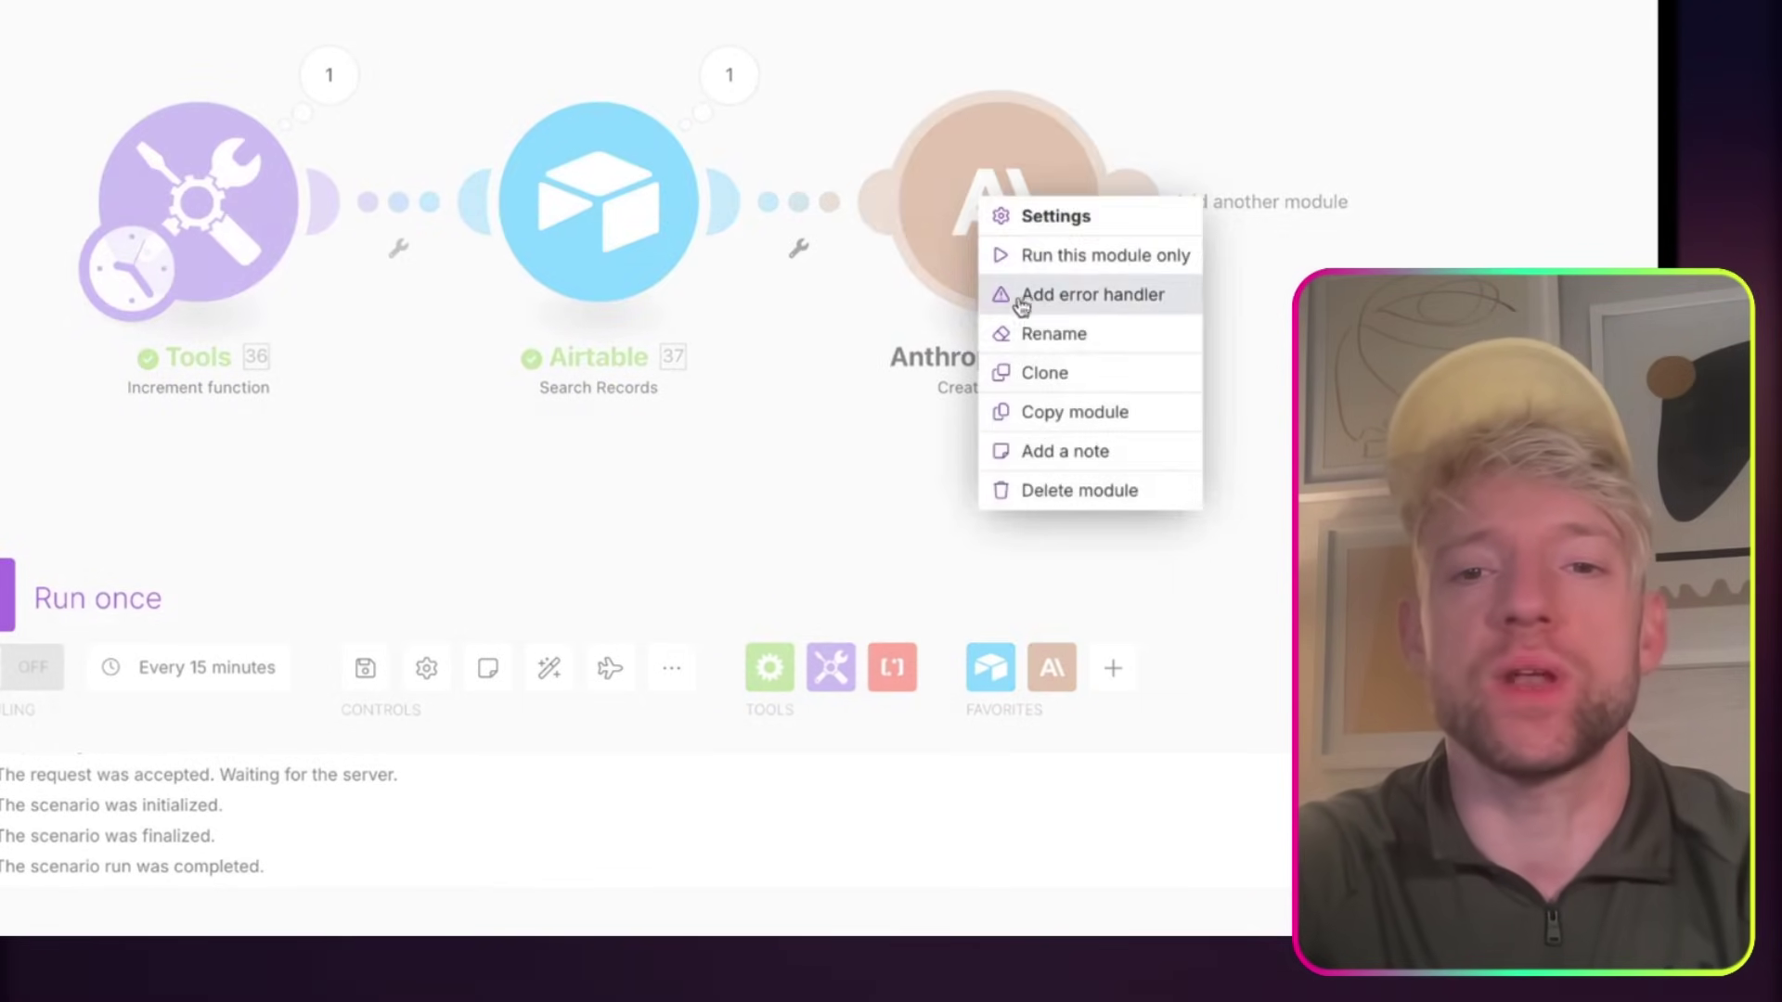
left_click(1030, 330)
left_click_drag(1313, 111, 826, 99)
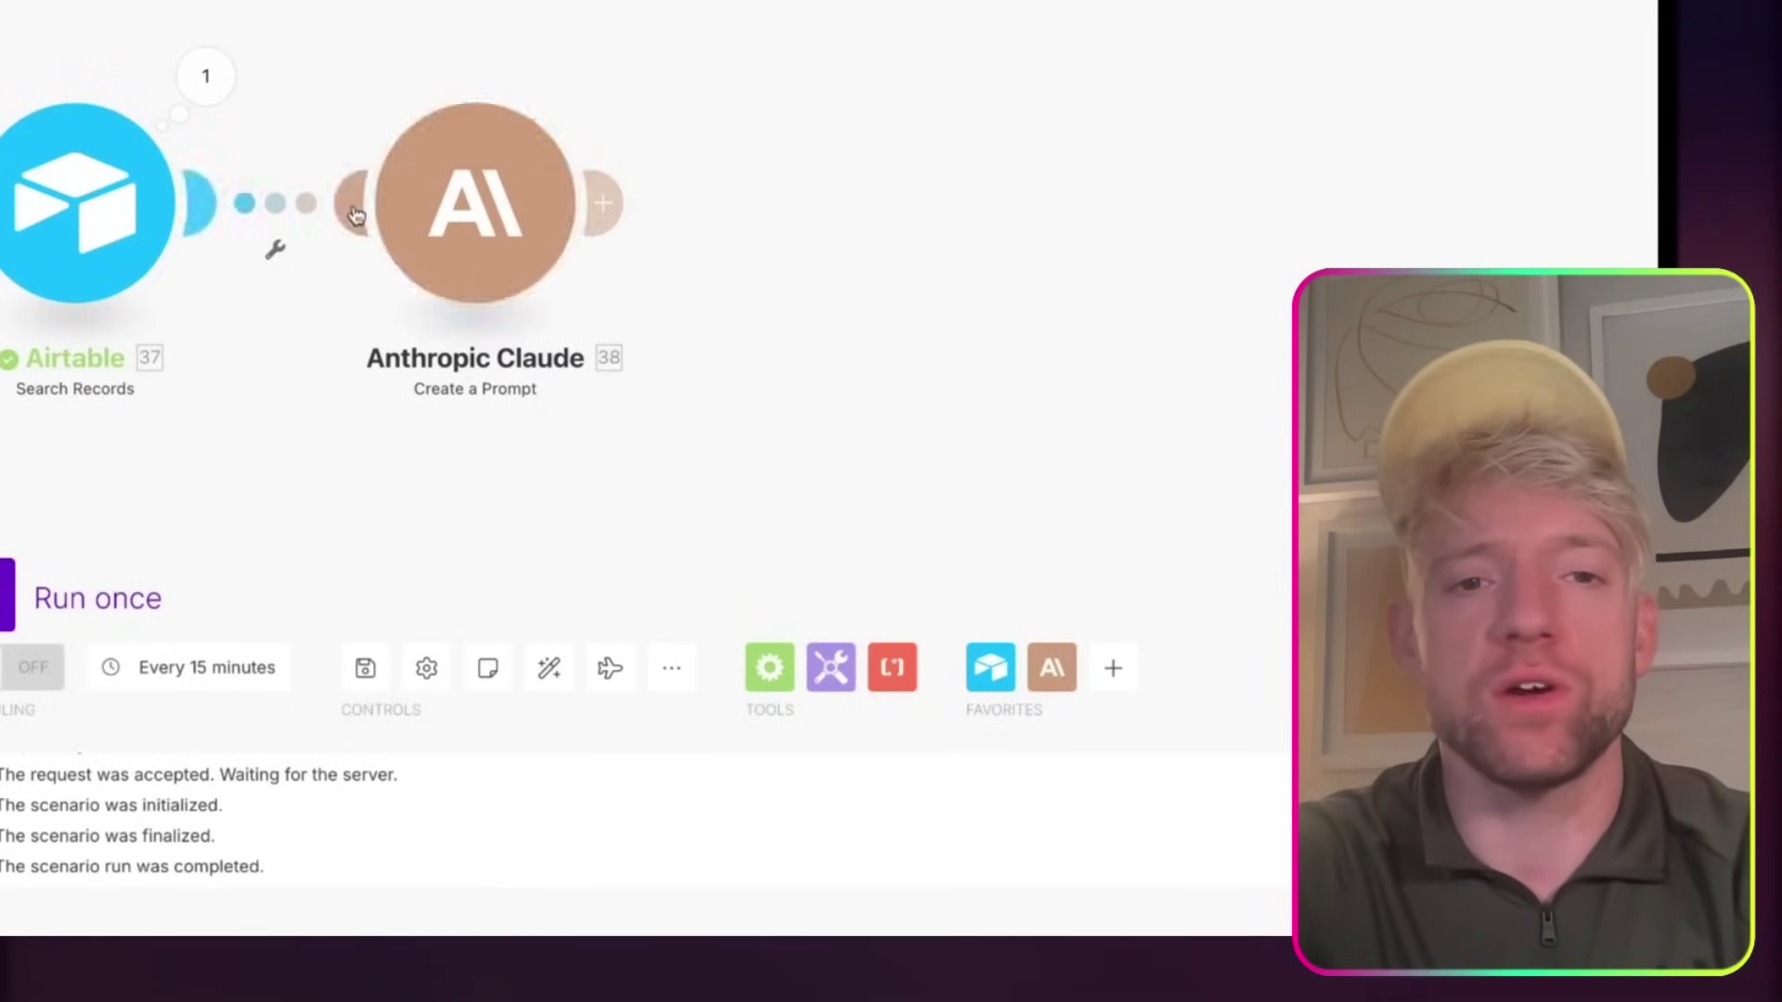
right_click(477, 200)
left_click(534, 330)
key("ctrl+a")
key("BackSpace")
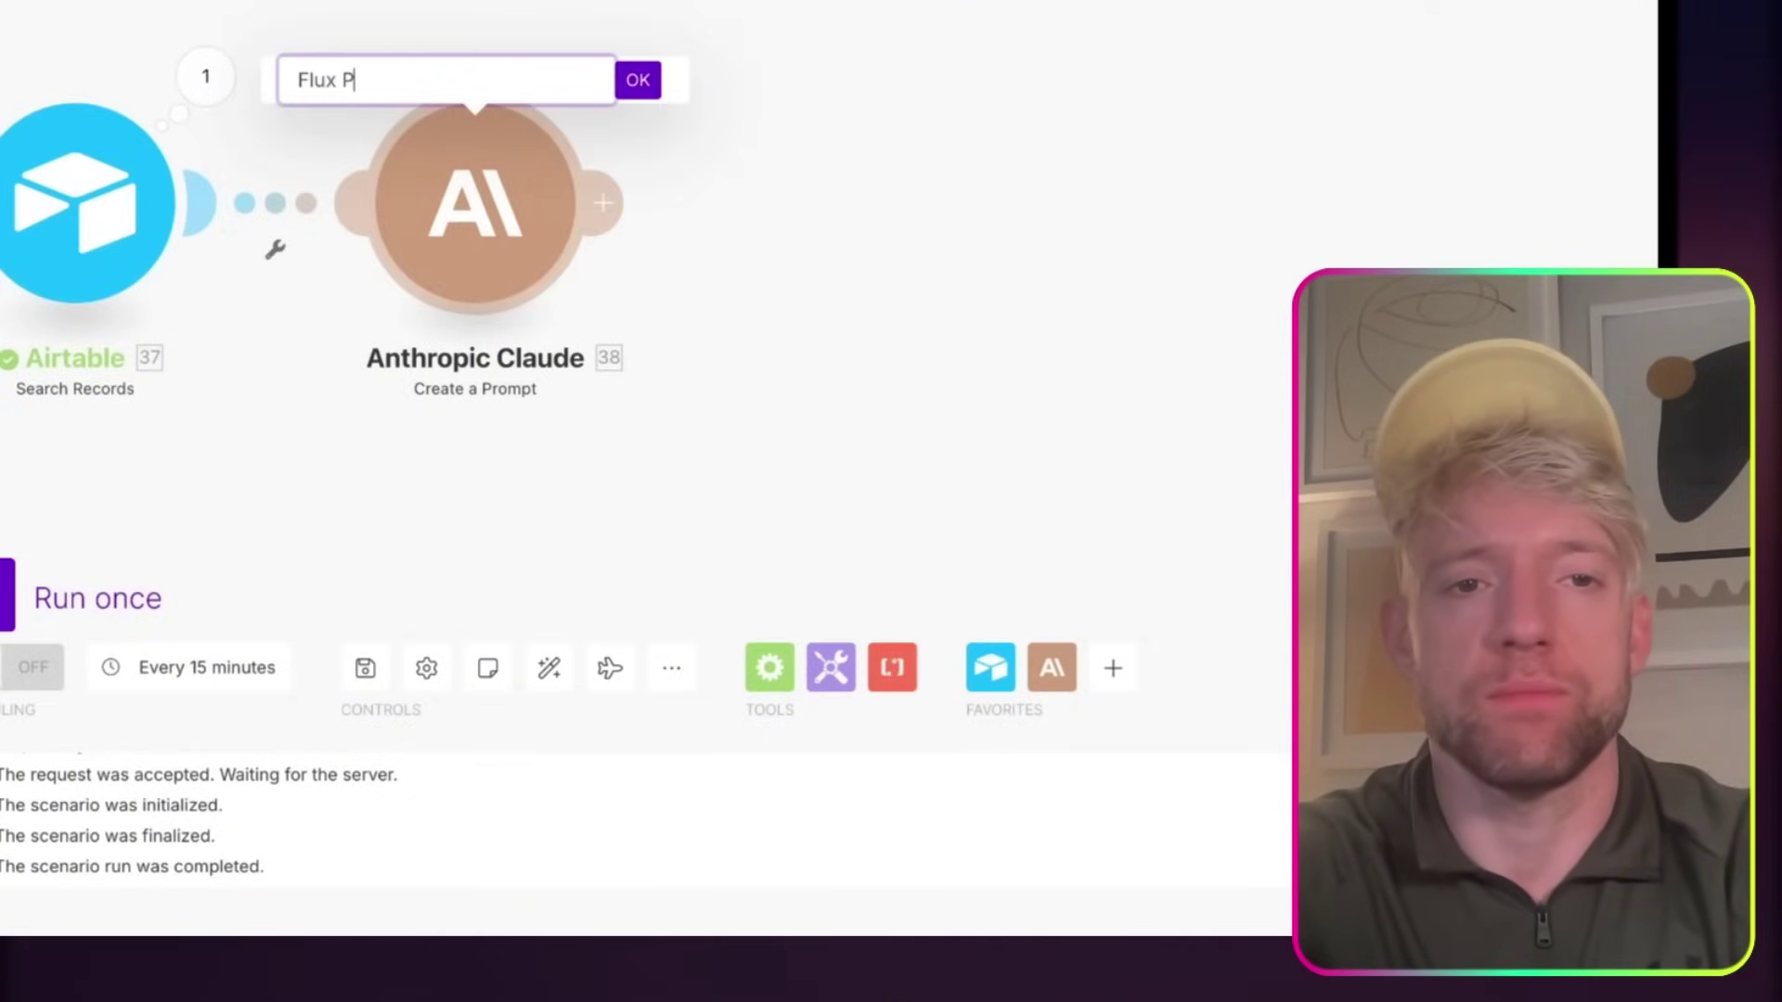
type("Flux Prompt Gener")
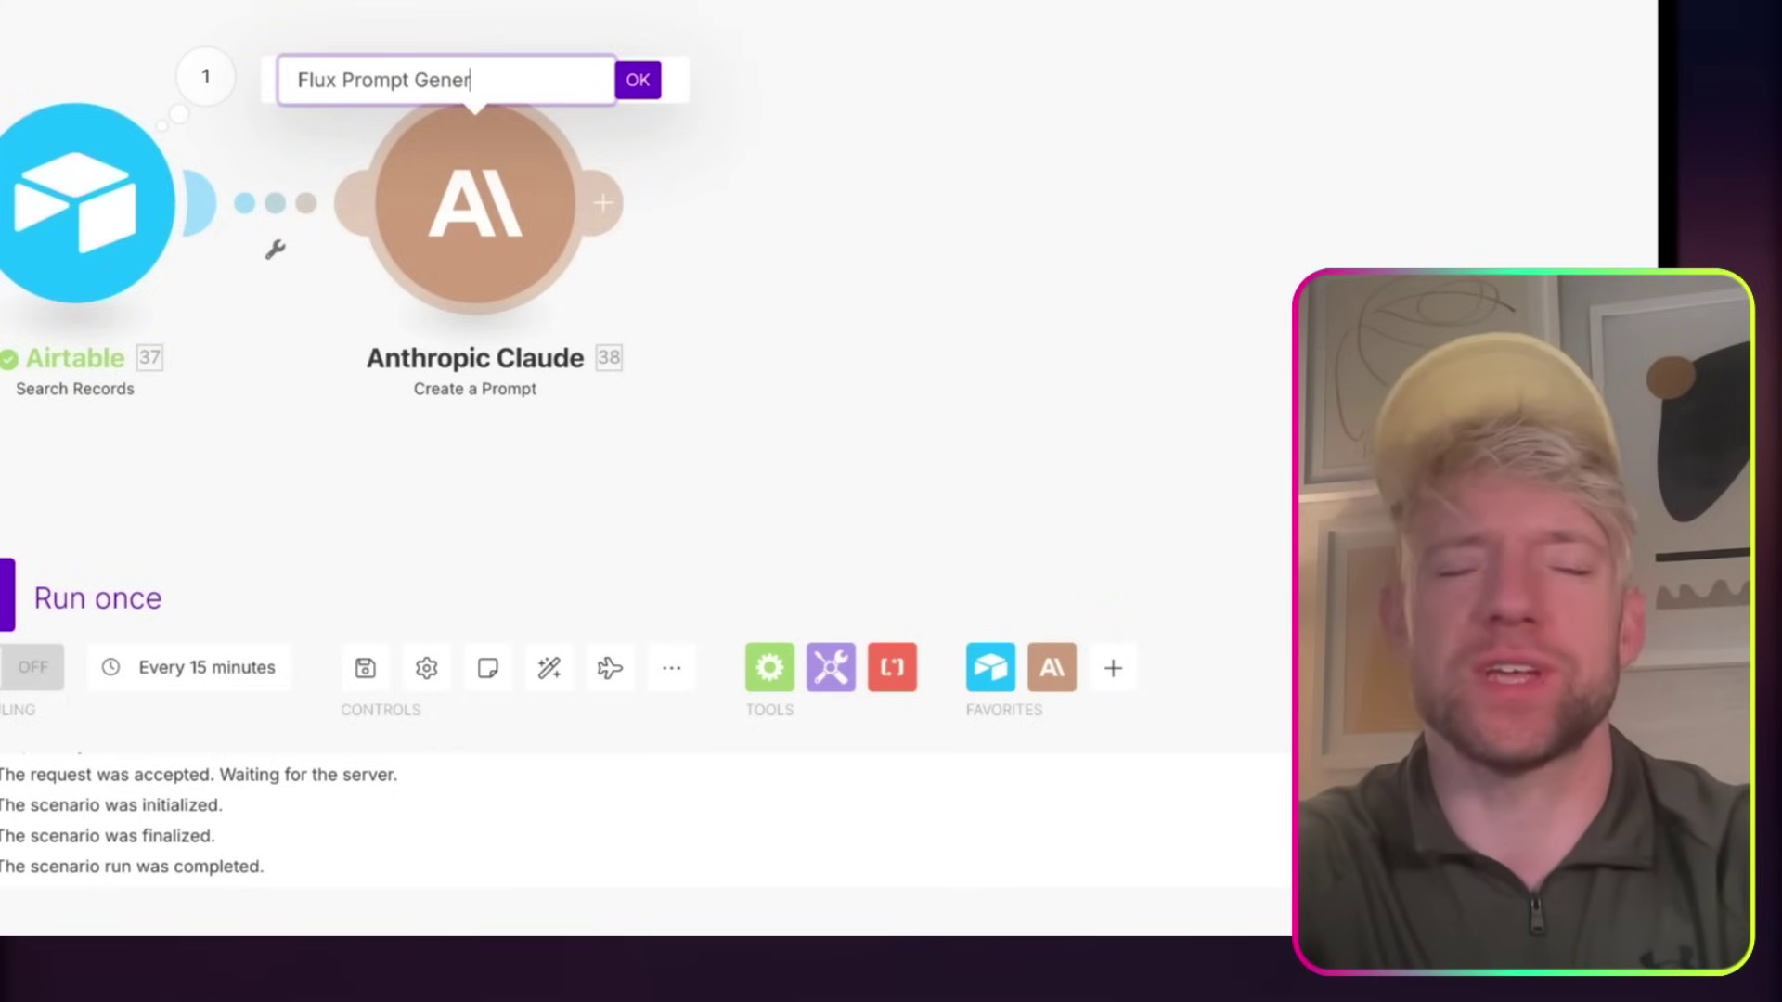
type("ator")
key("ctrl+super+space")
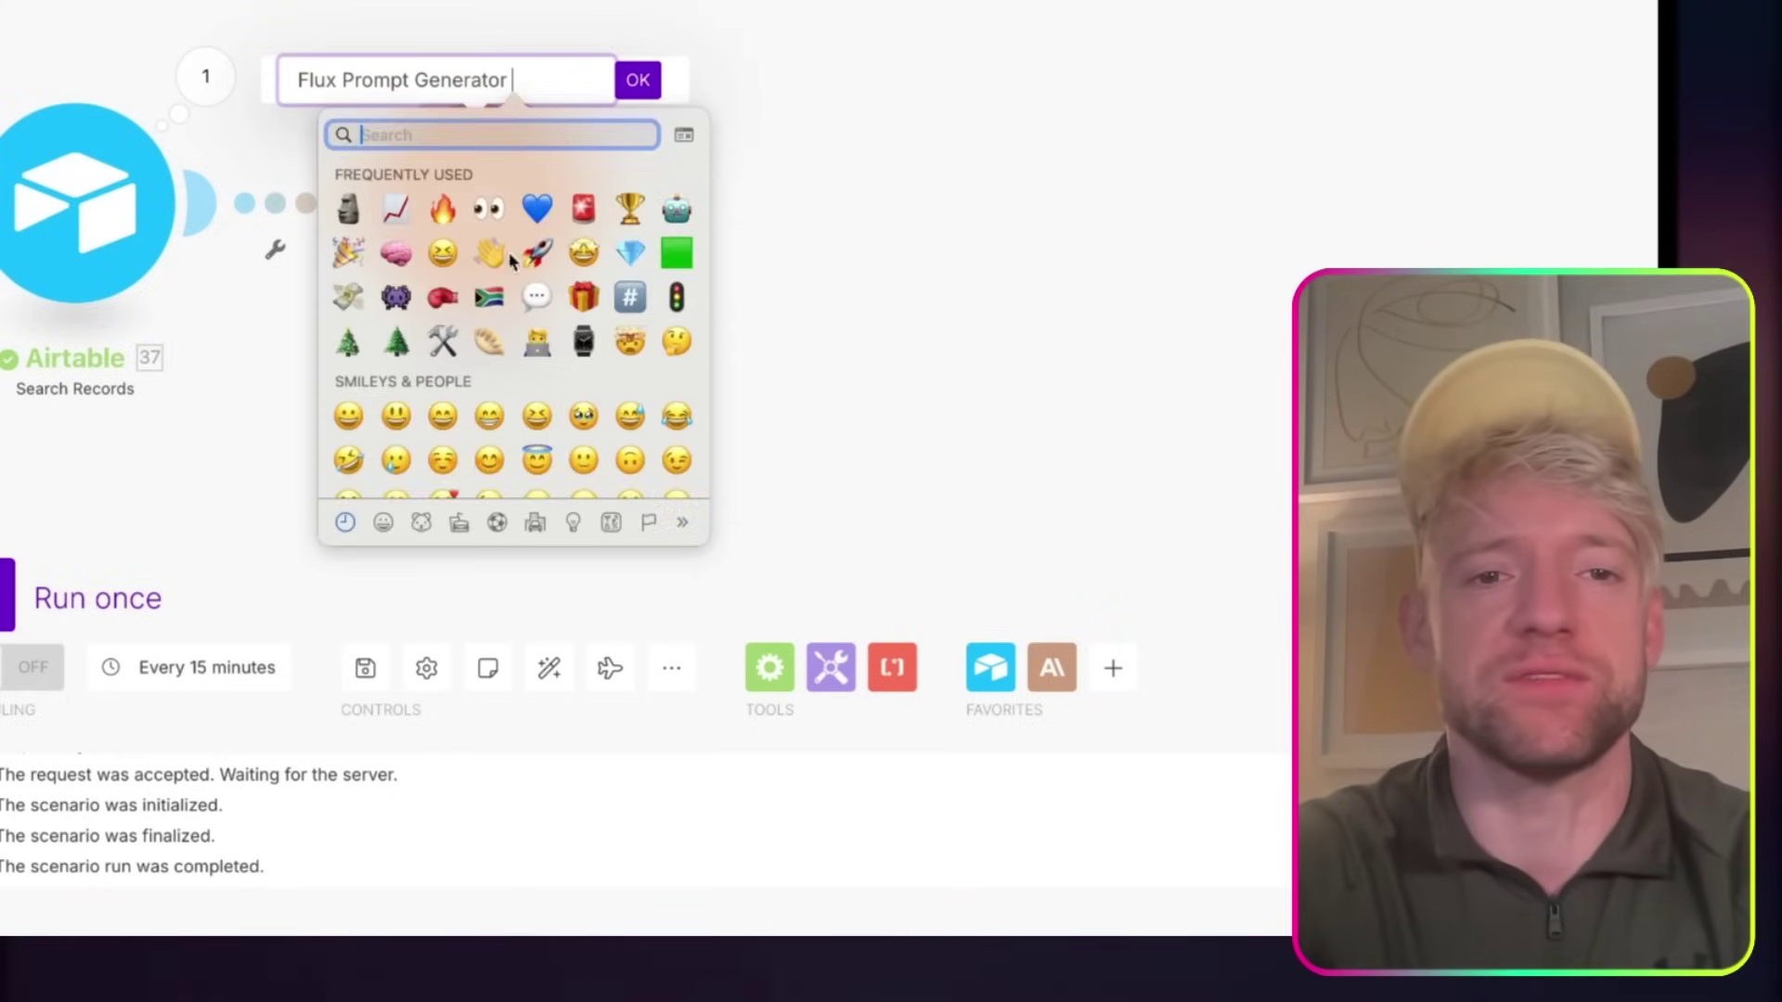
key("Escape")
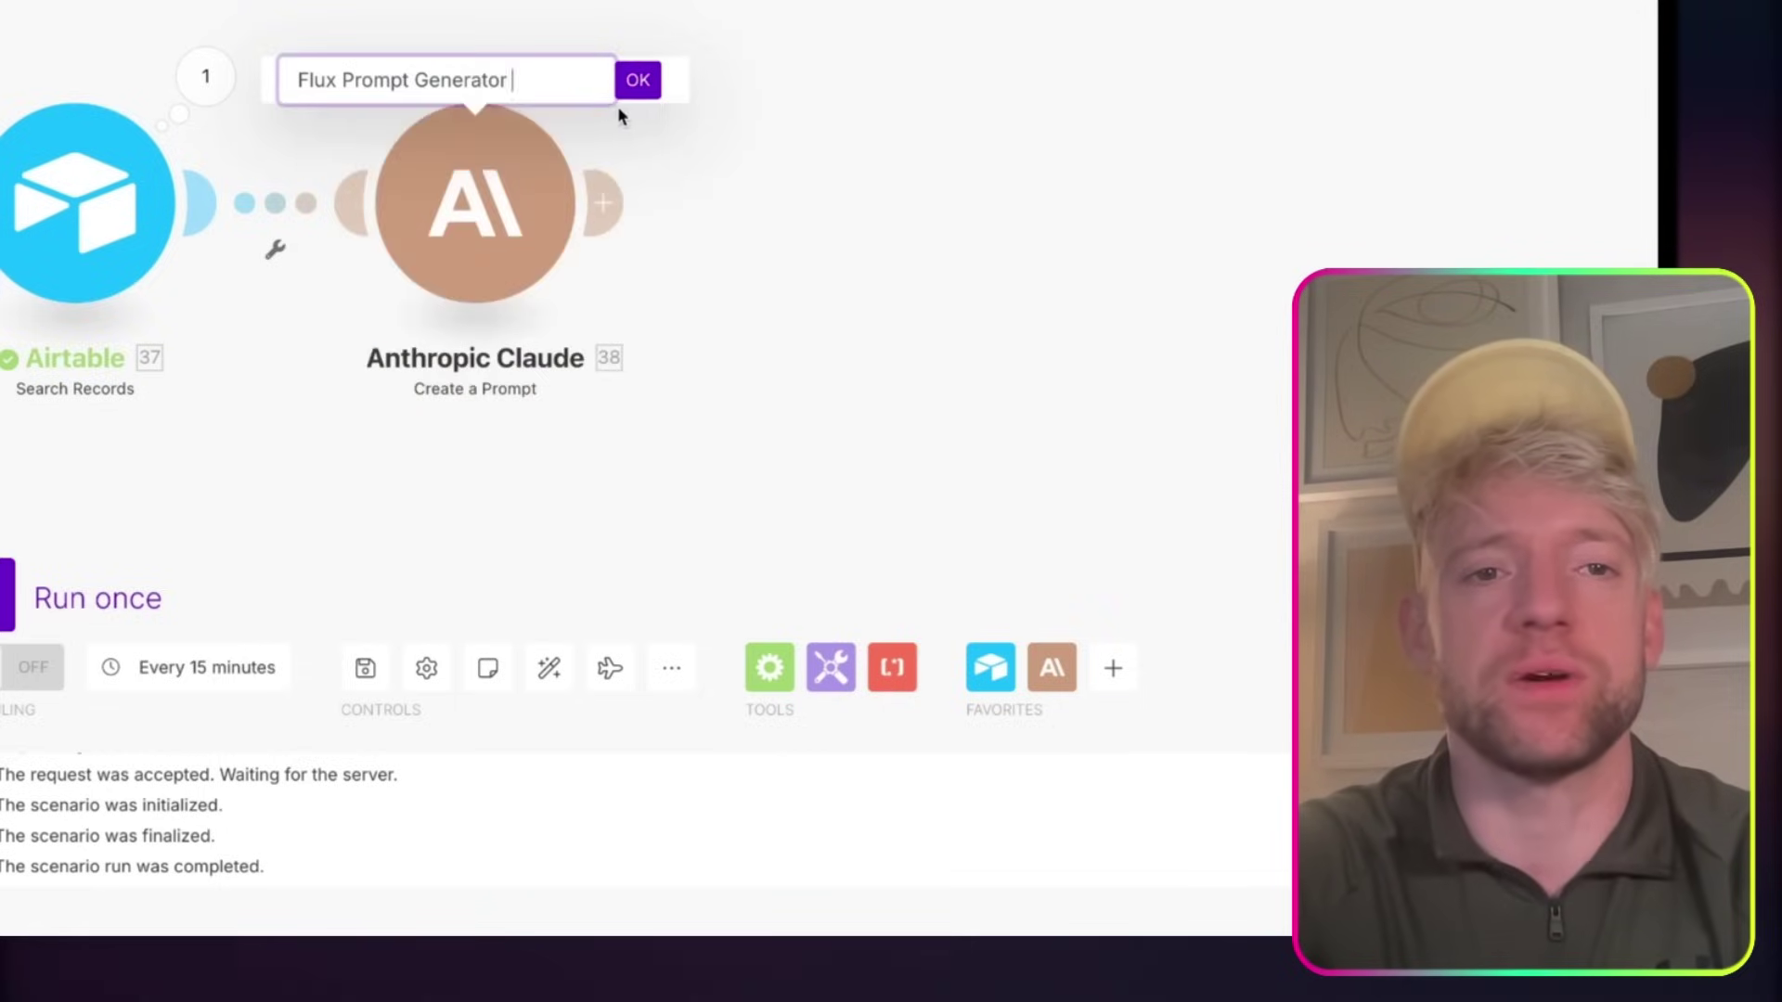
left_click(638, 82)
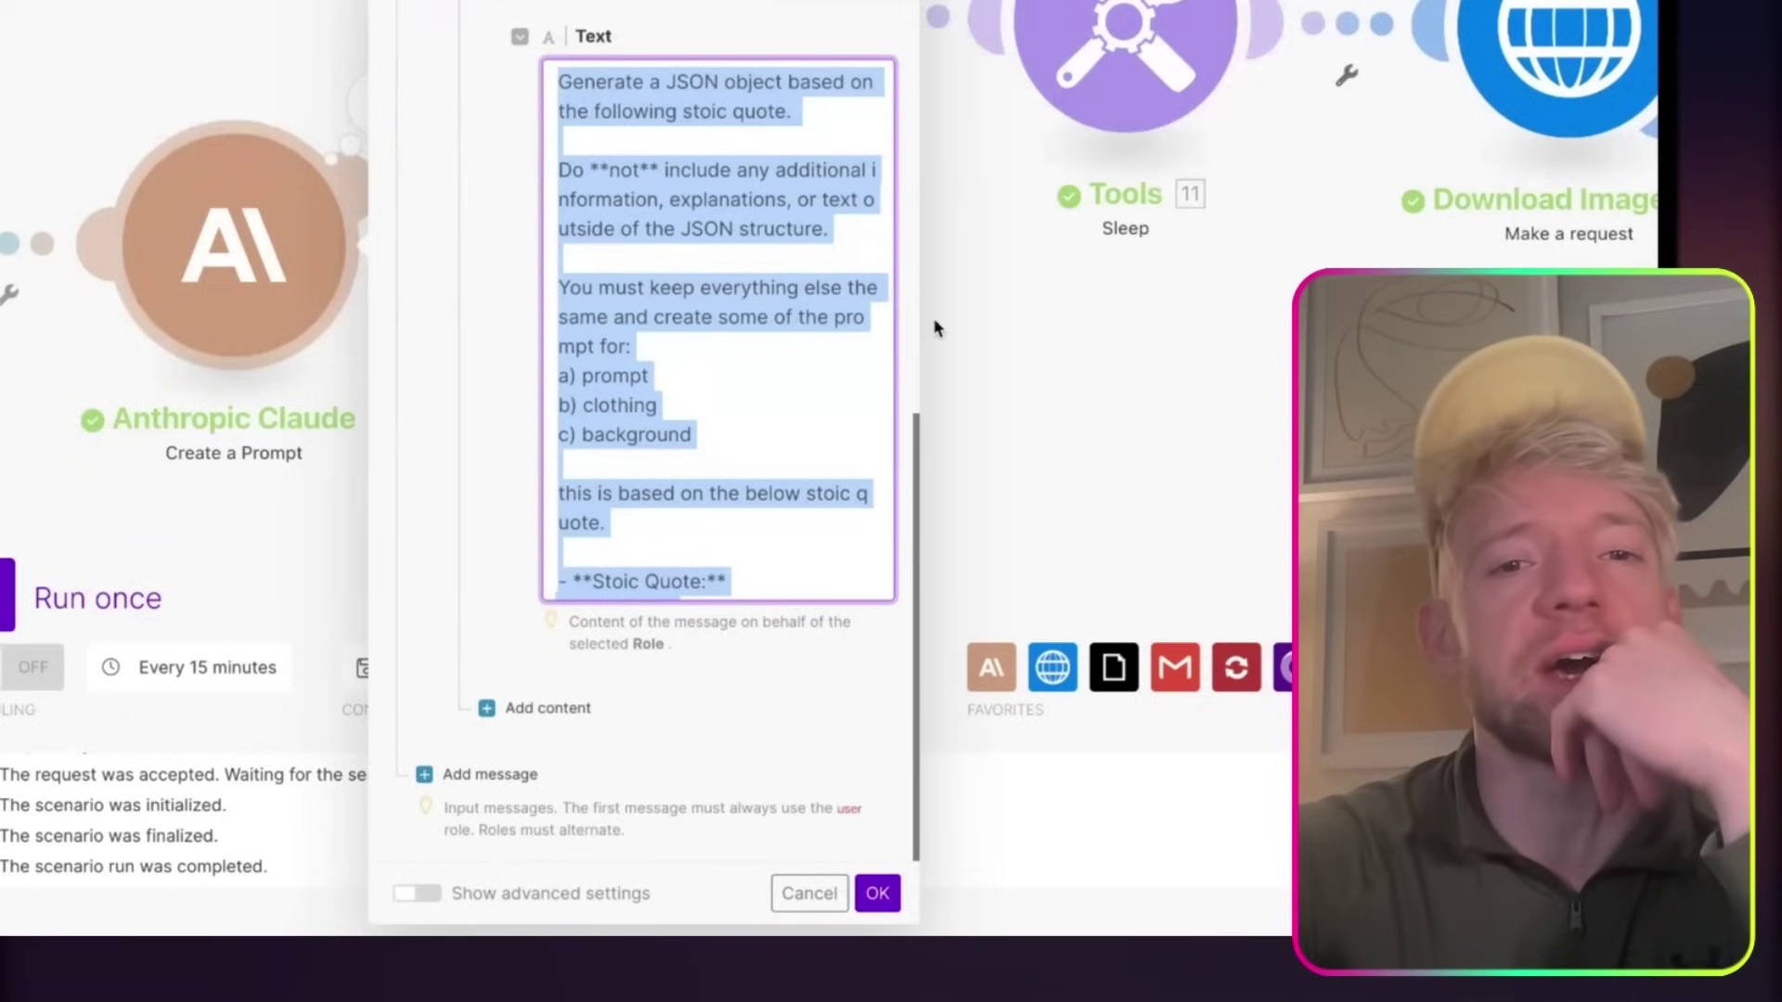
- In the Automate VIRAL Videos of Yourself scenario, look at the Create Image request that follows the Claude module
left_click(936, 327)
scroll(907, 518, "right", 5)
scroll(498, 367, "up", 2)
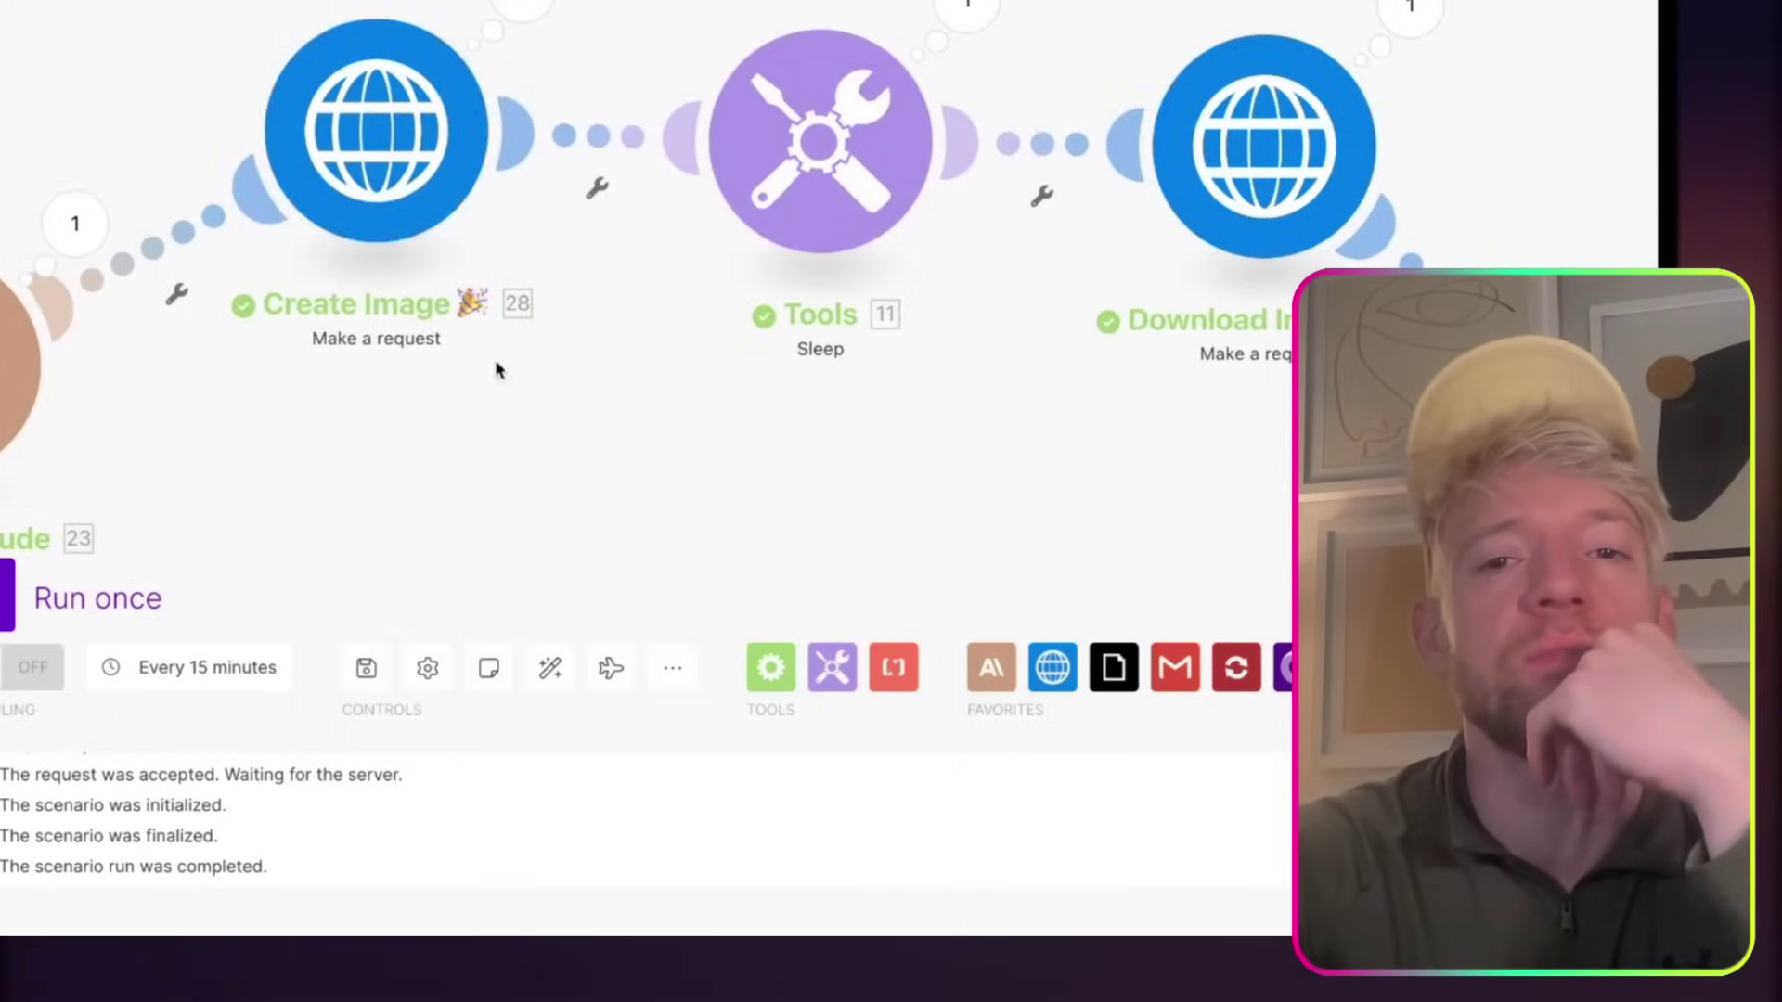
left_click_drag(367, 172, 393, 205)
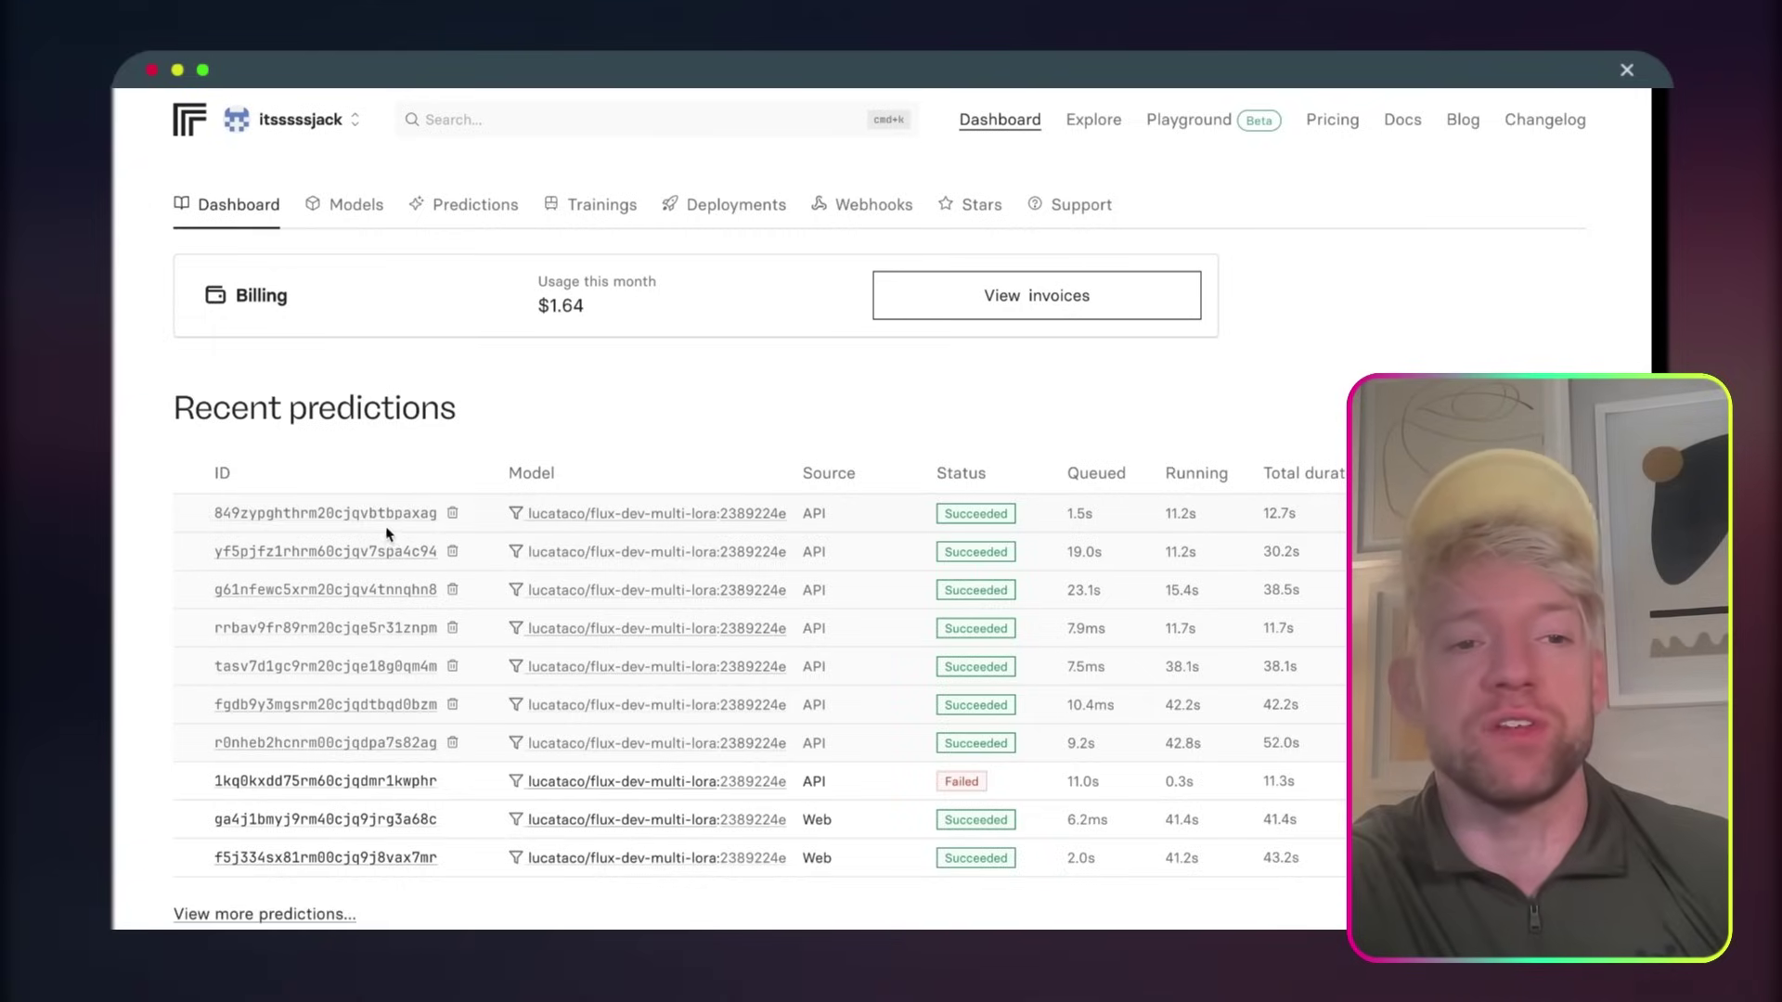
- On the Replicate dashboard, open the most recent flux-dev-multi-lora prediction and return to the predictions list
double_click(353, 522)
left_click(353, 522)
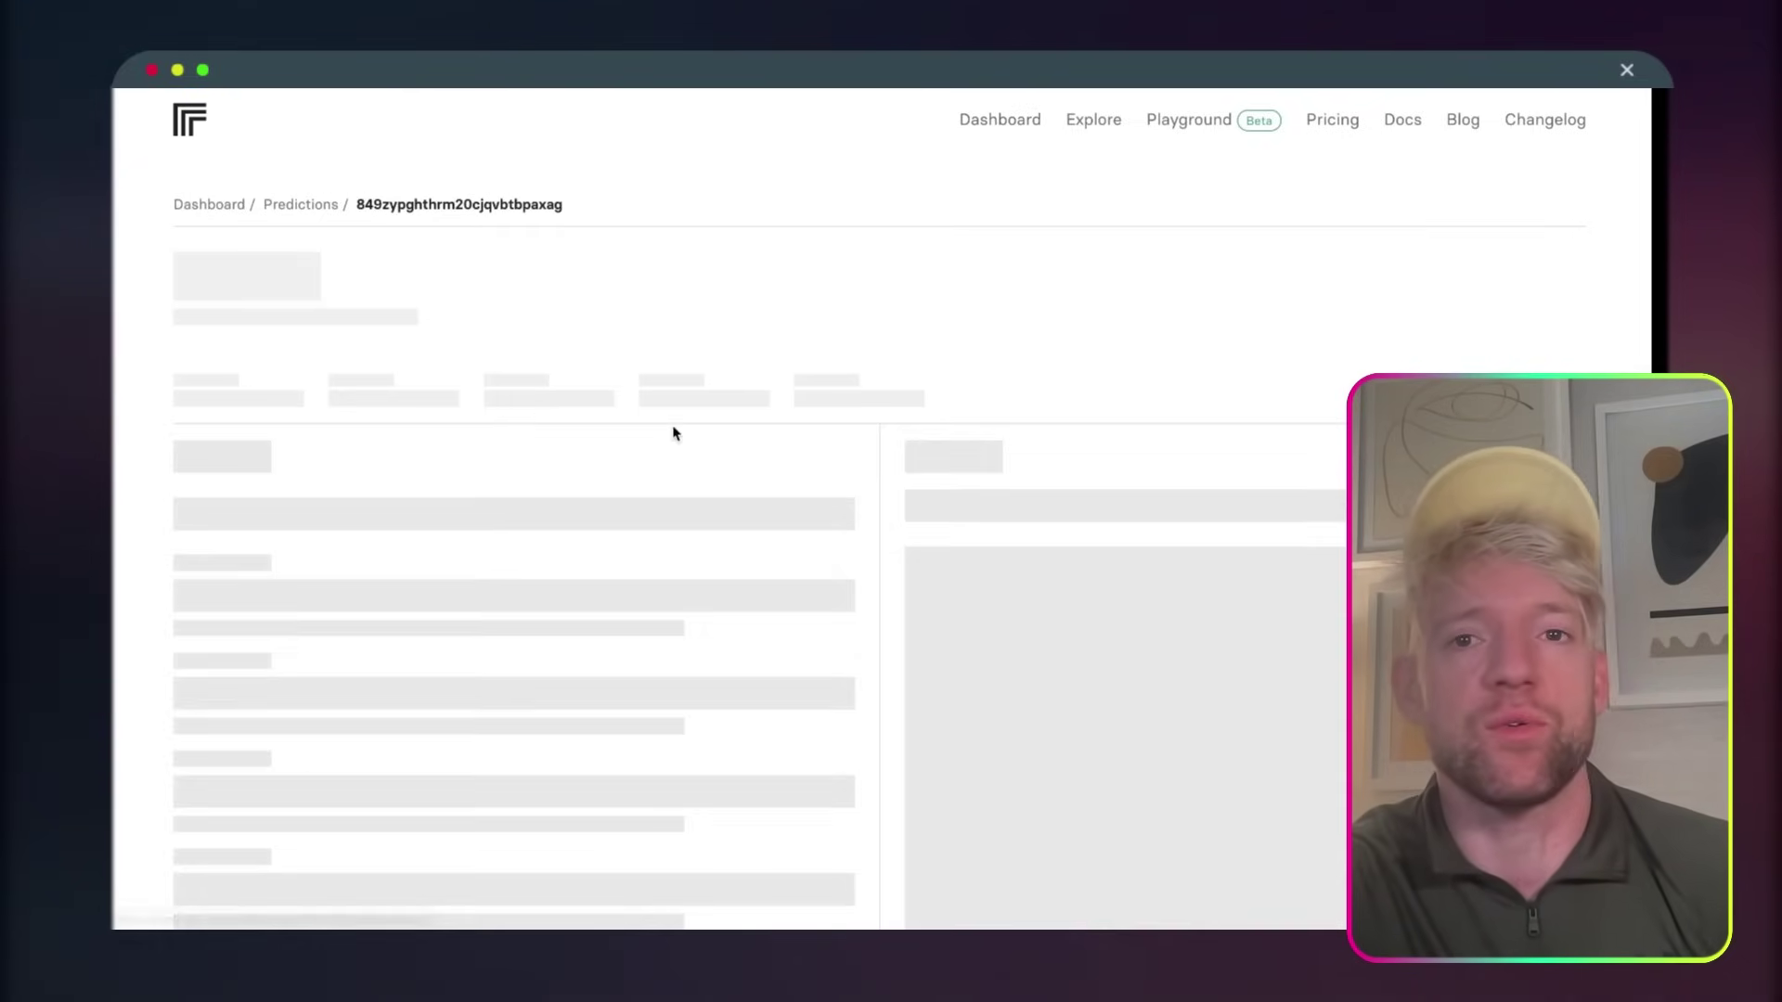
key("alt+Left")
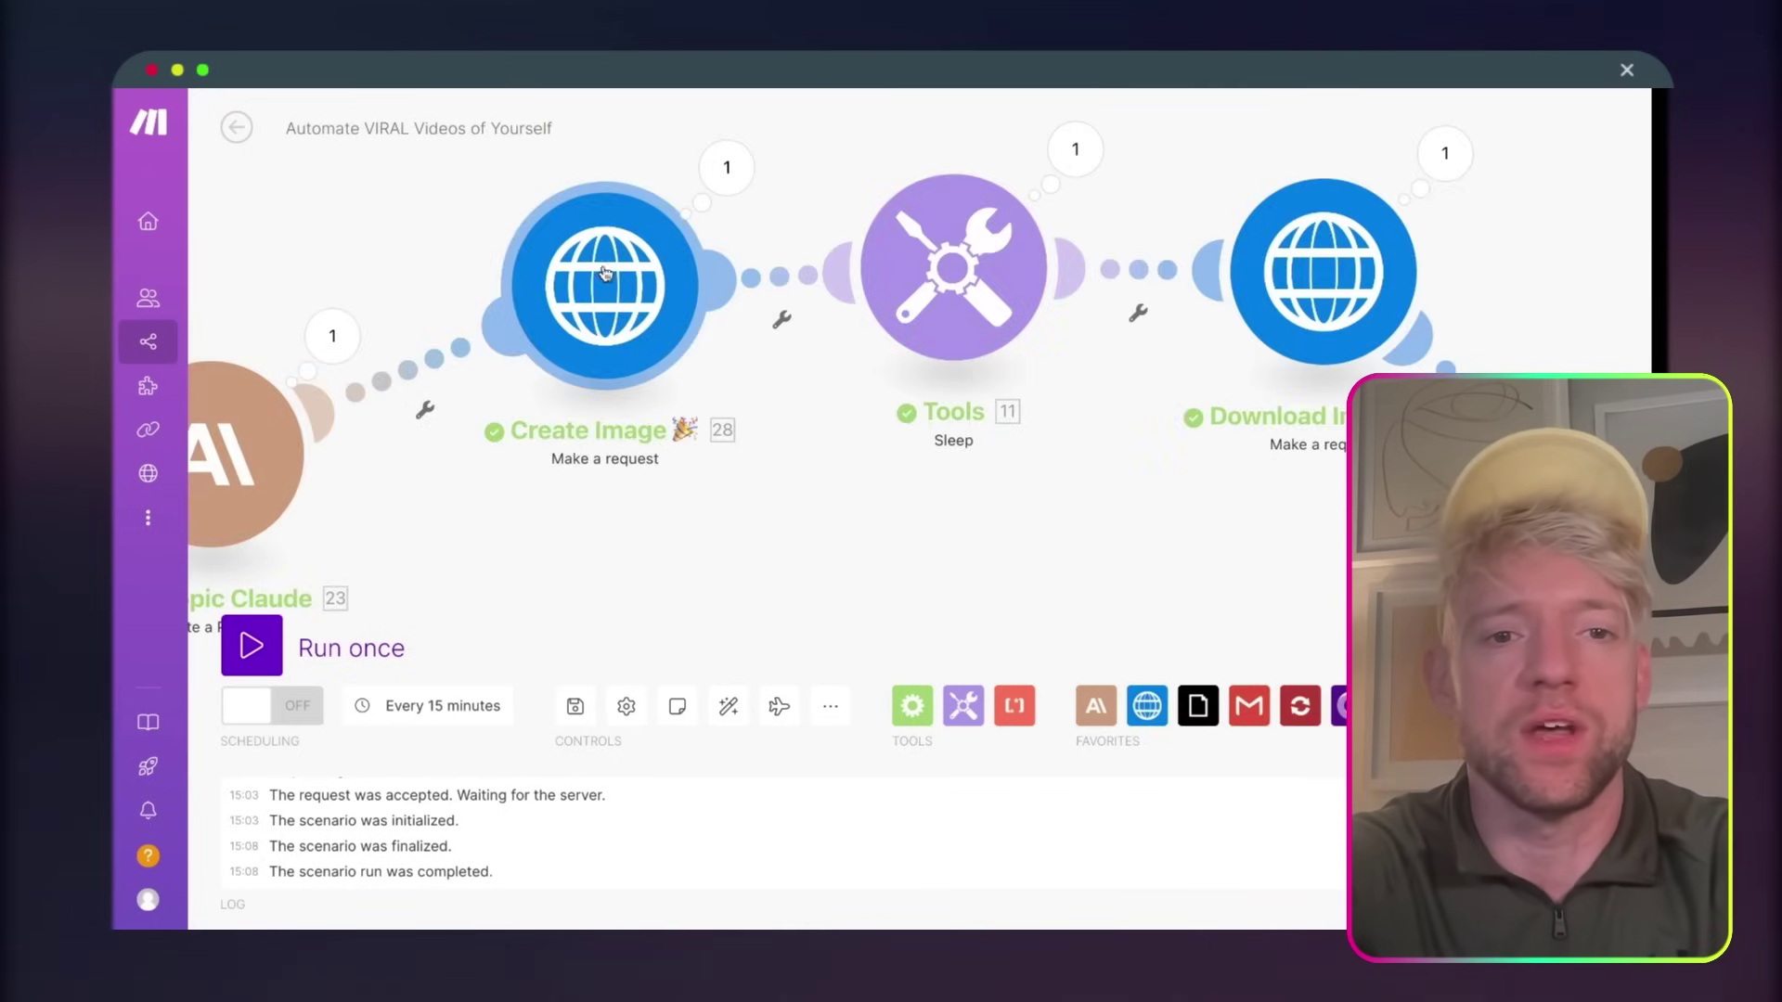
left_click(613, 297)
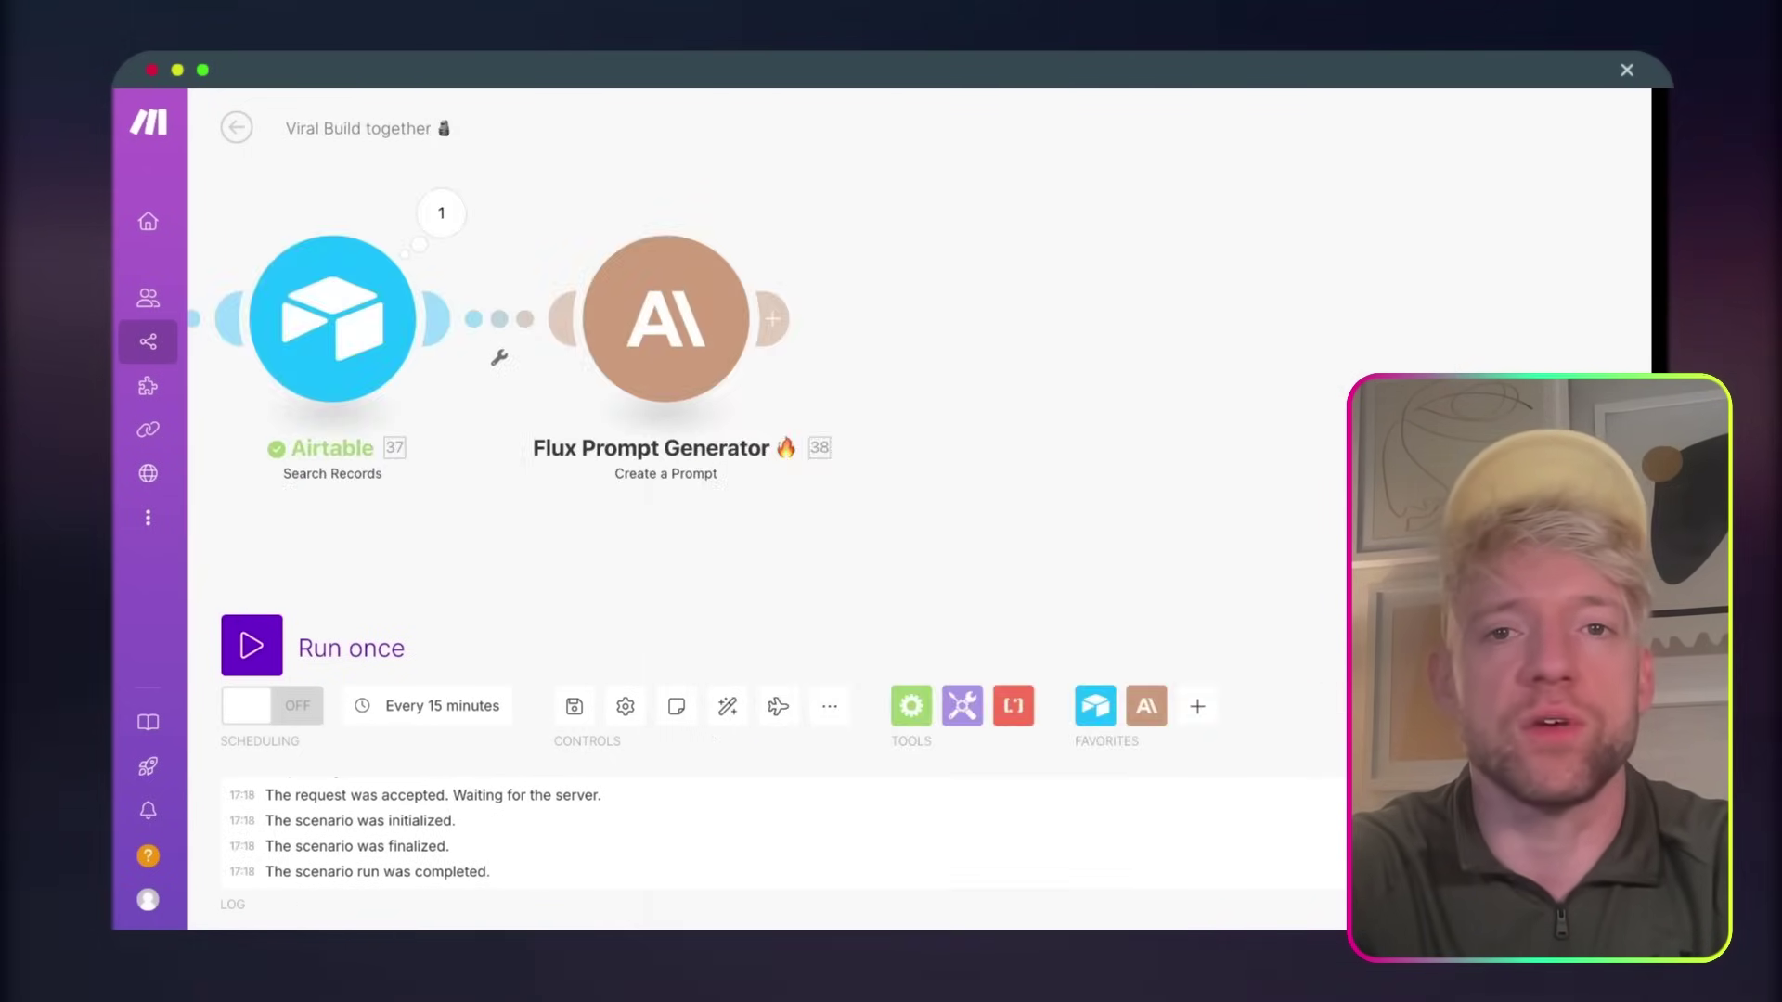
left_click(609, 314)
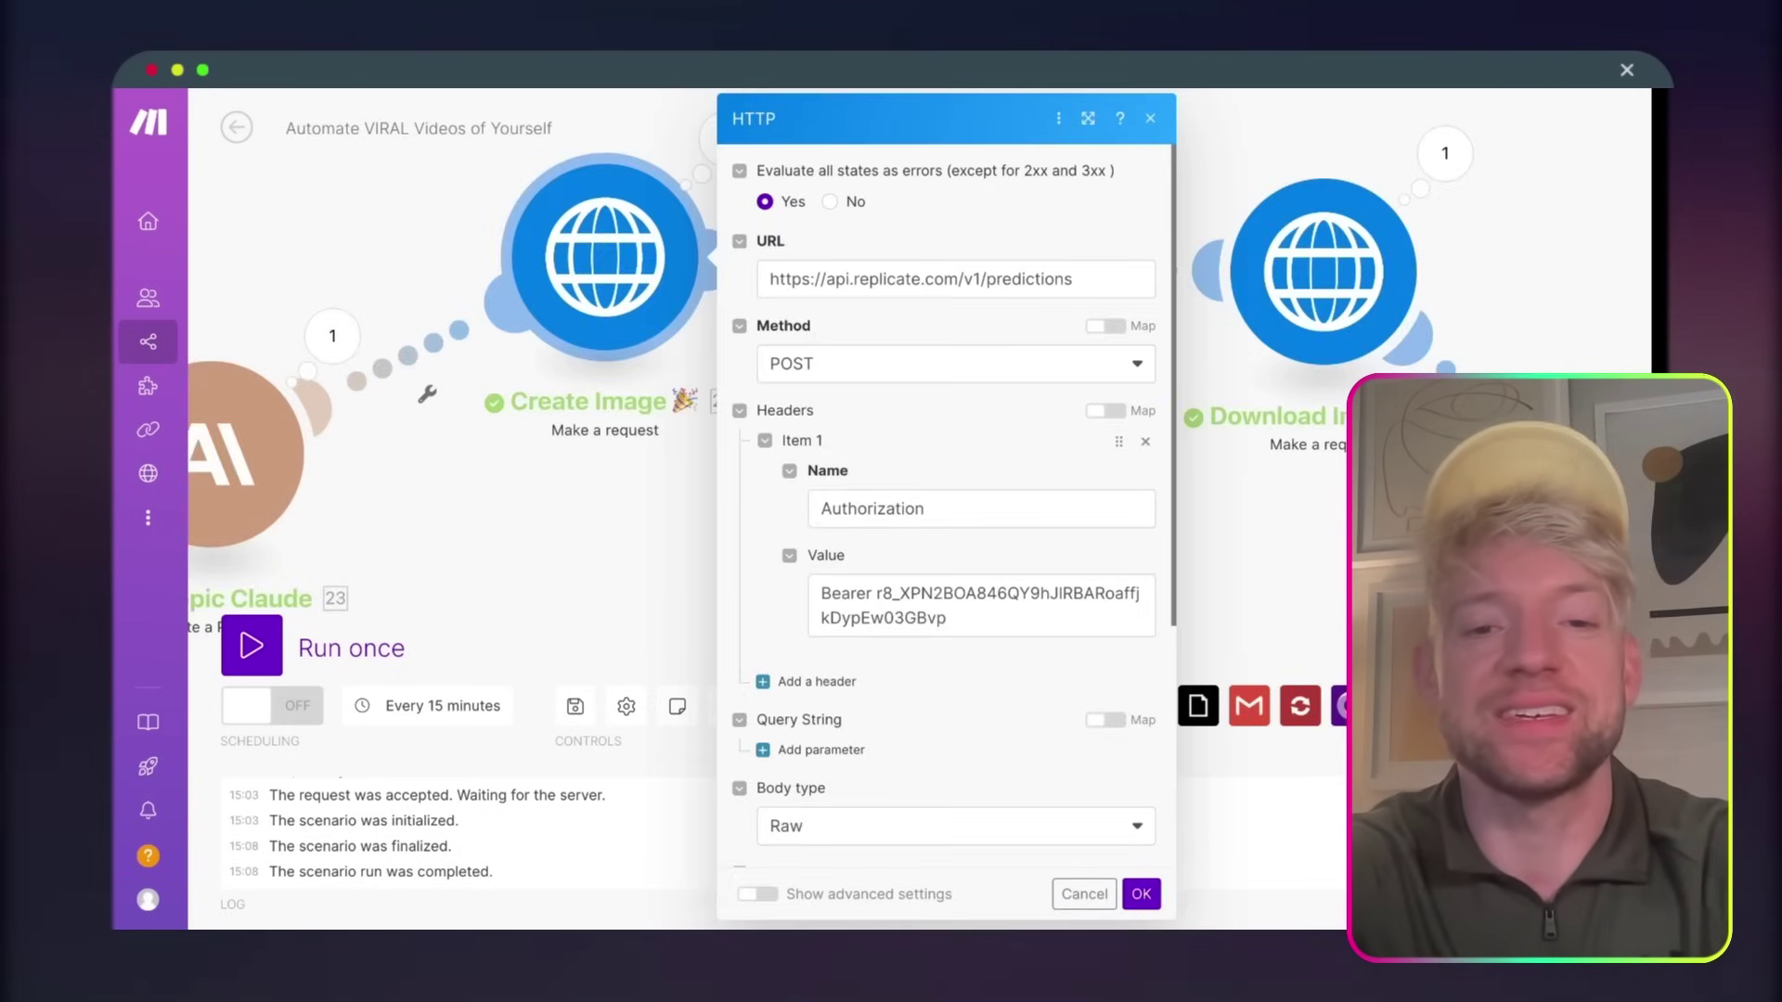
triple_click(862, 282)
key("super+c")
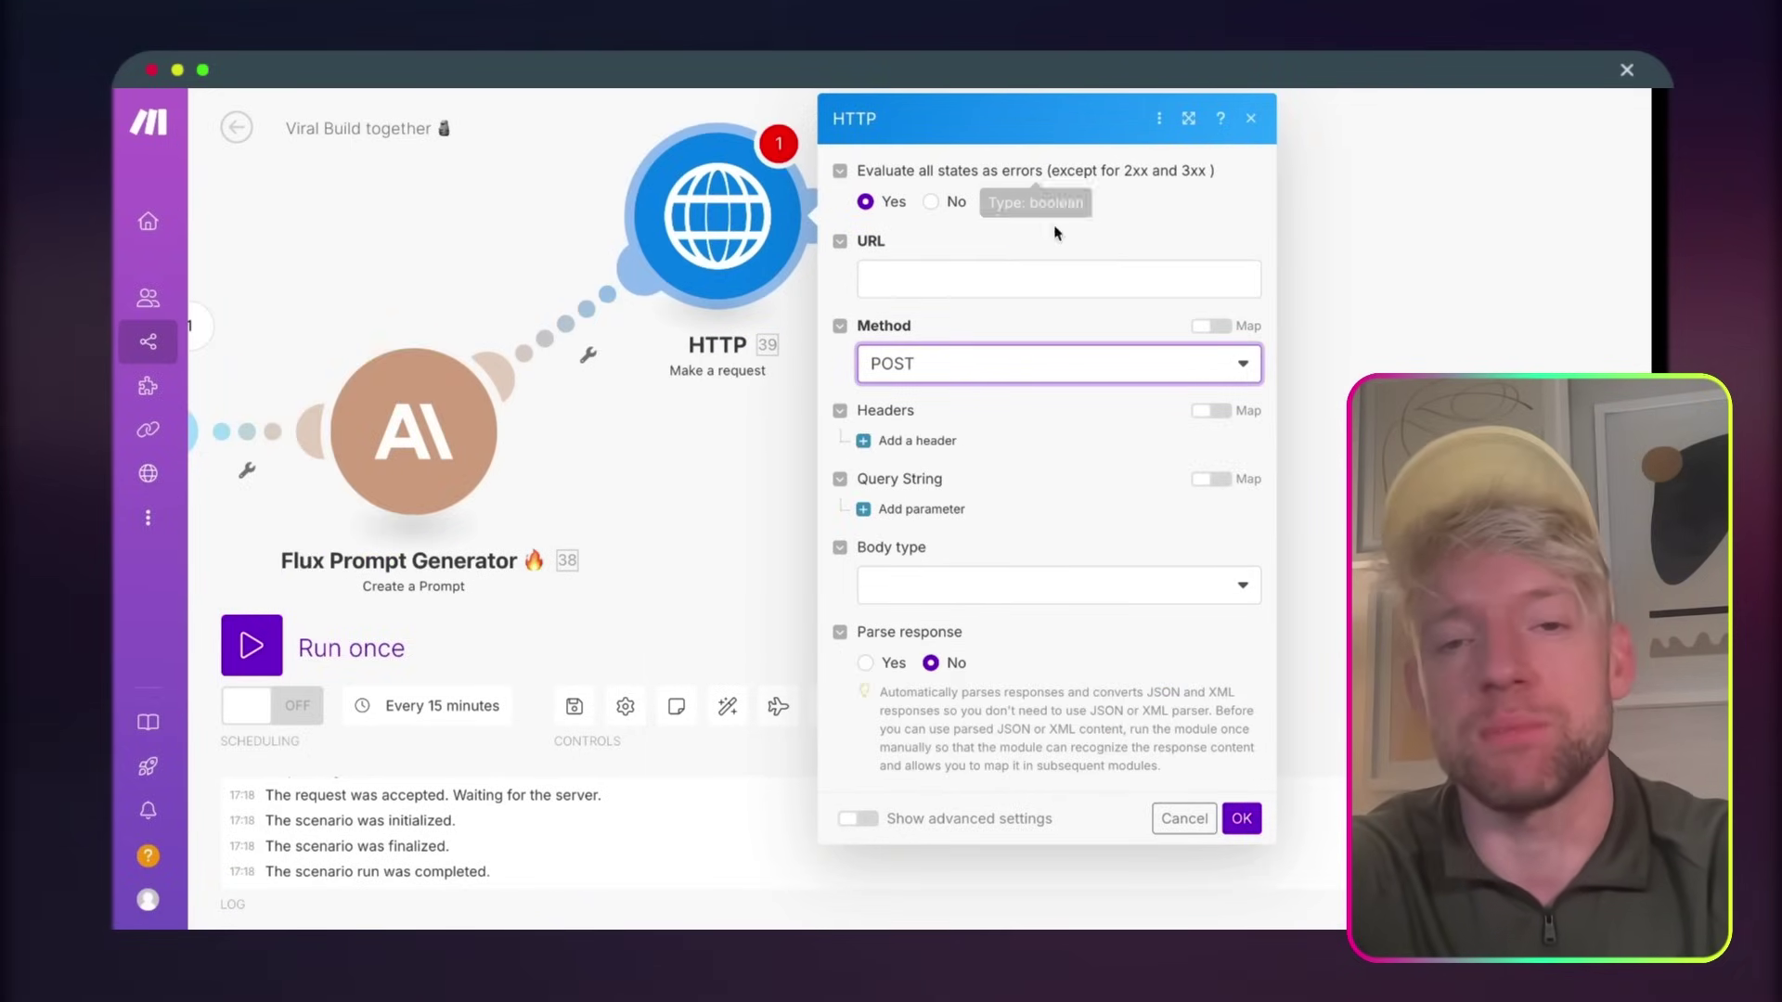
left_click(1025, 281)
key("super+v")
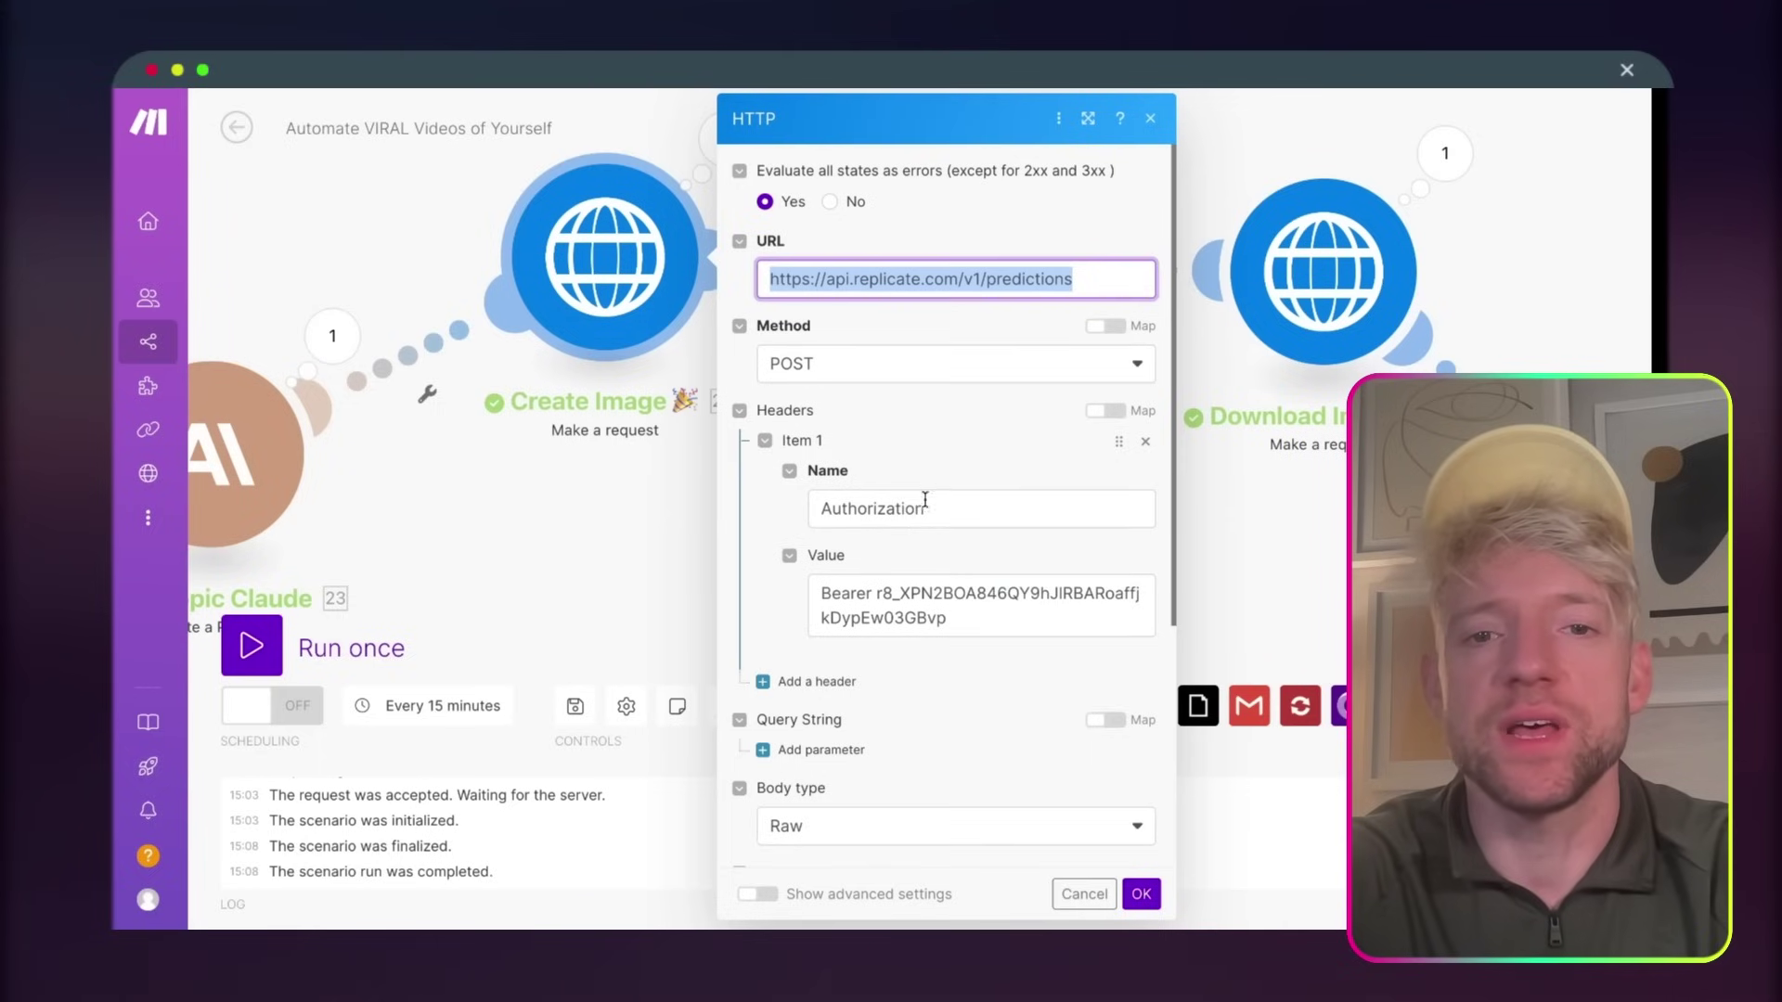
- Add a header named Authorization to the new HTTP module and copy the bearer API token from the Create Image module as its value
double_click(889, 510)
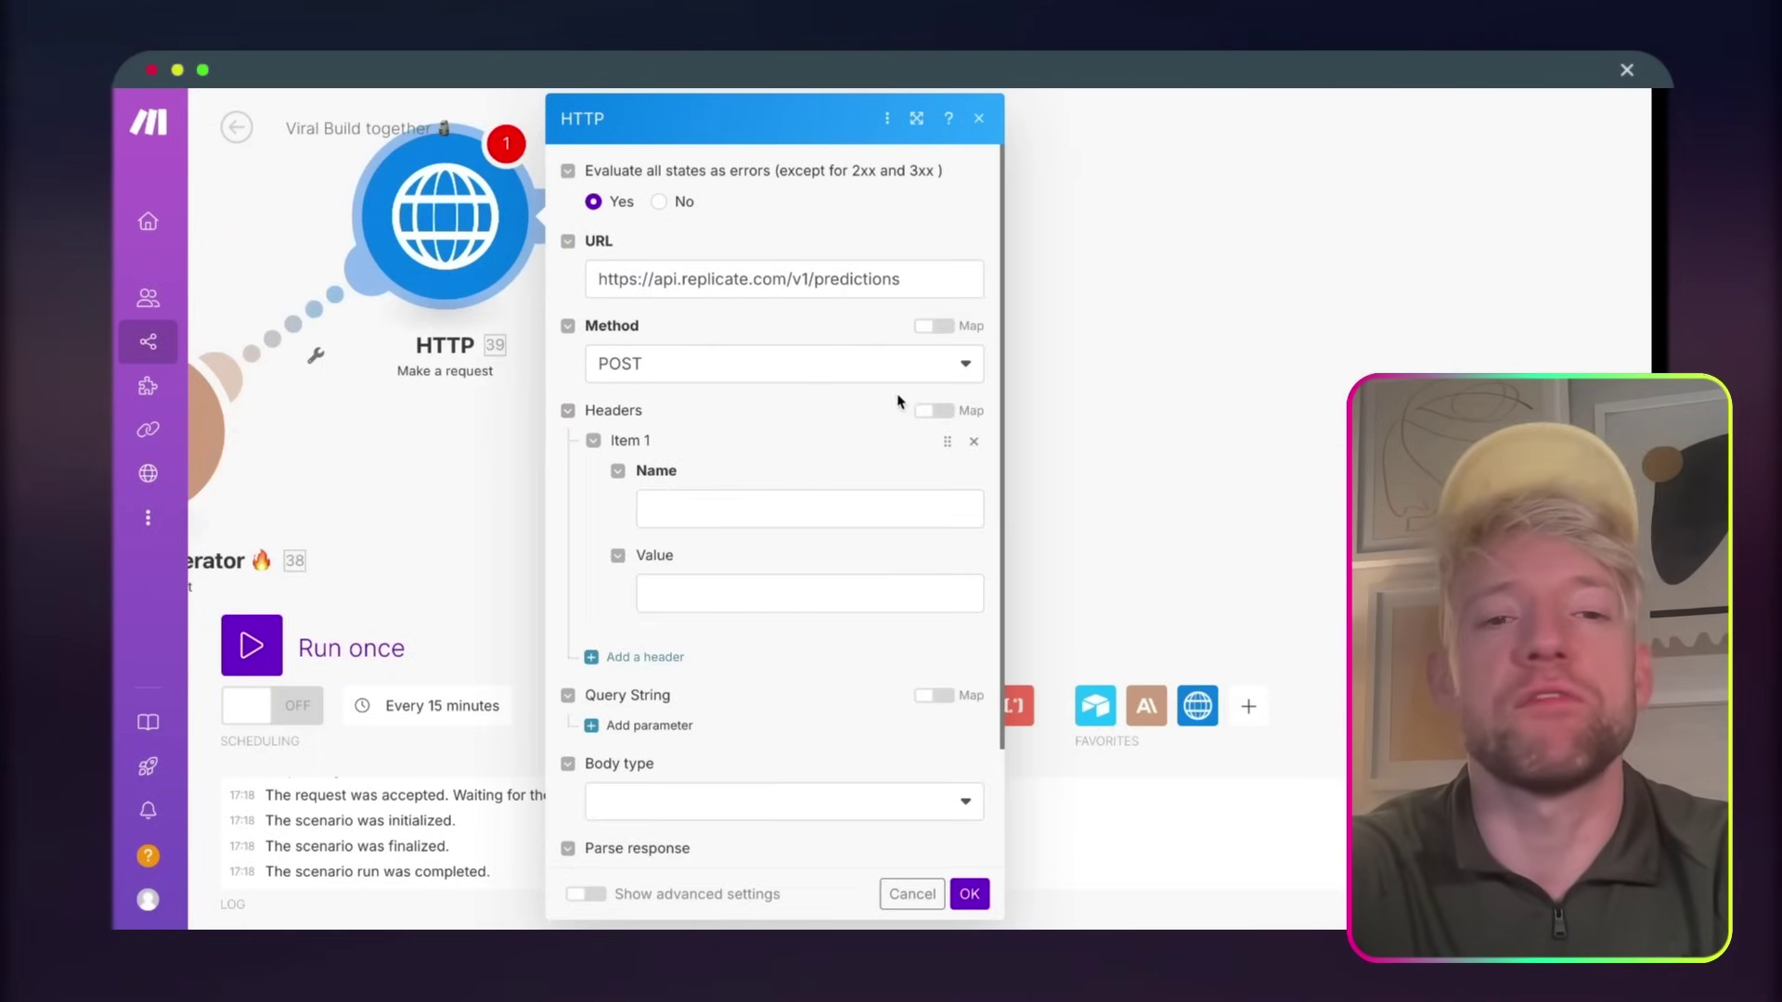
left_click(891, 509)
type("Authorization")
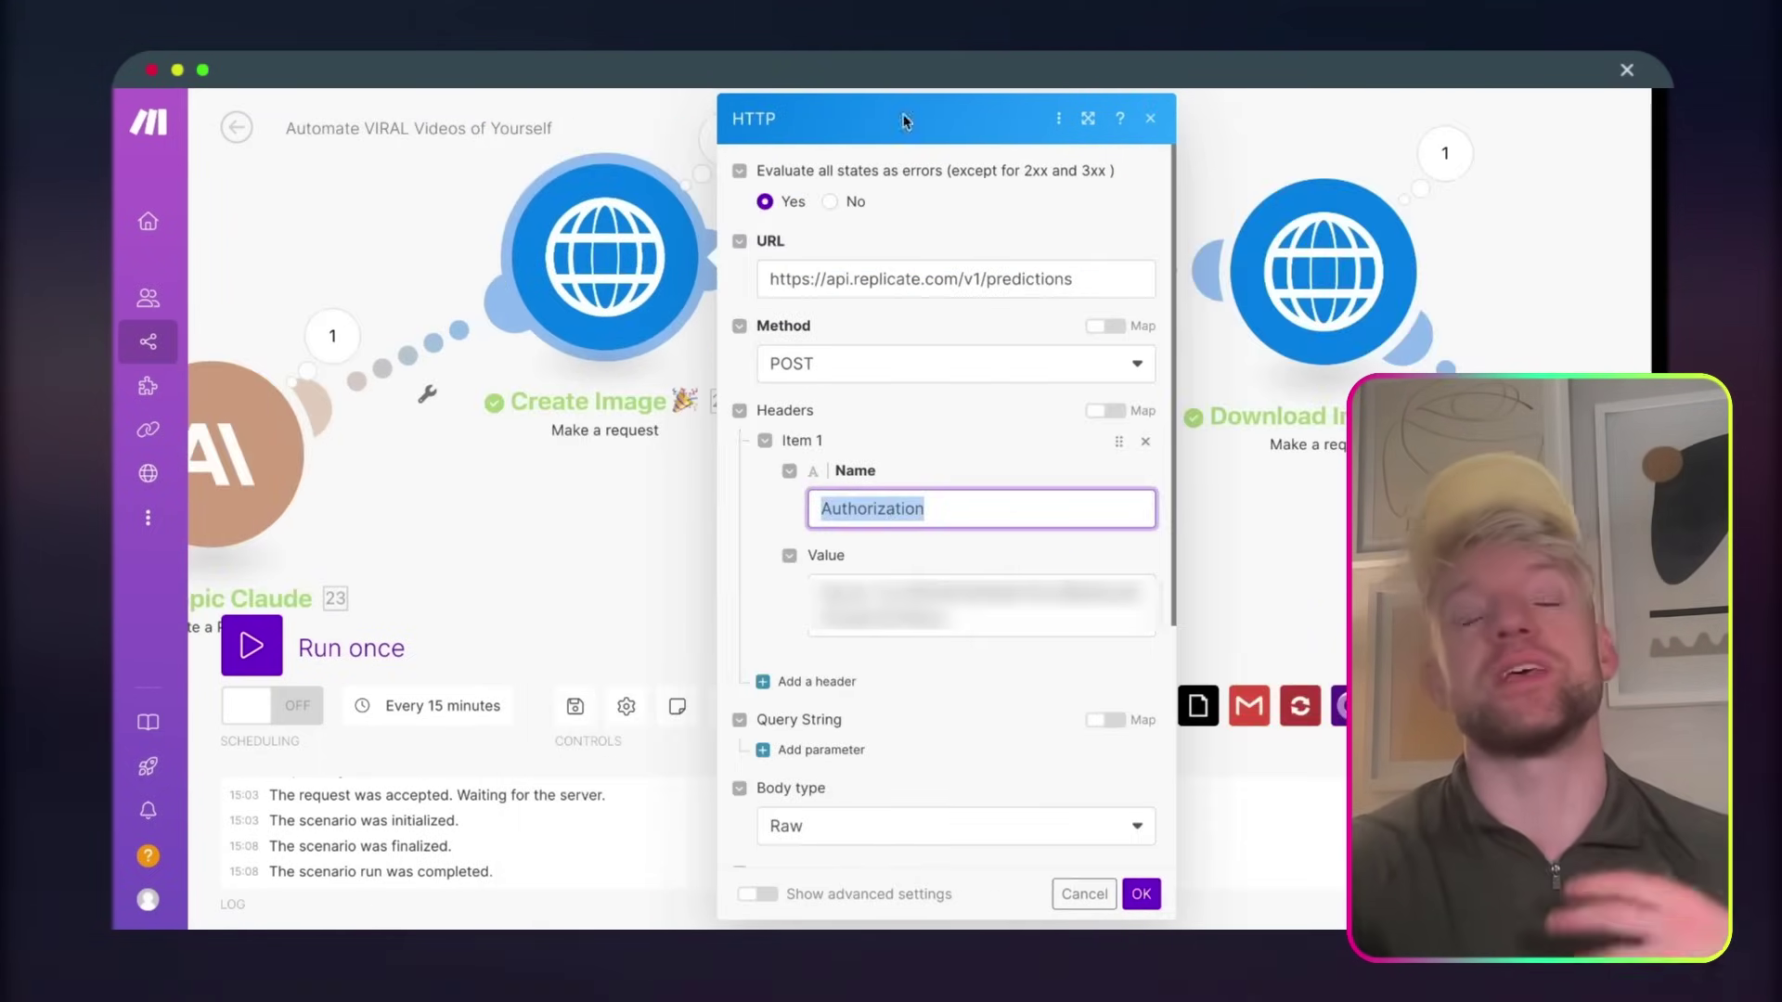
left_click(928, 605)
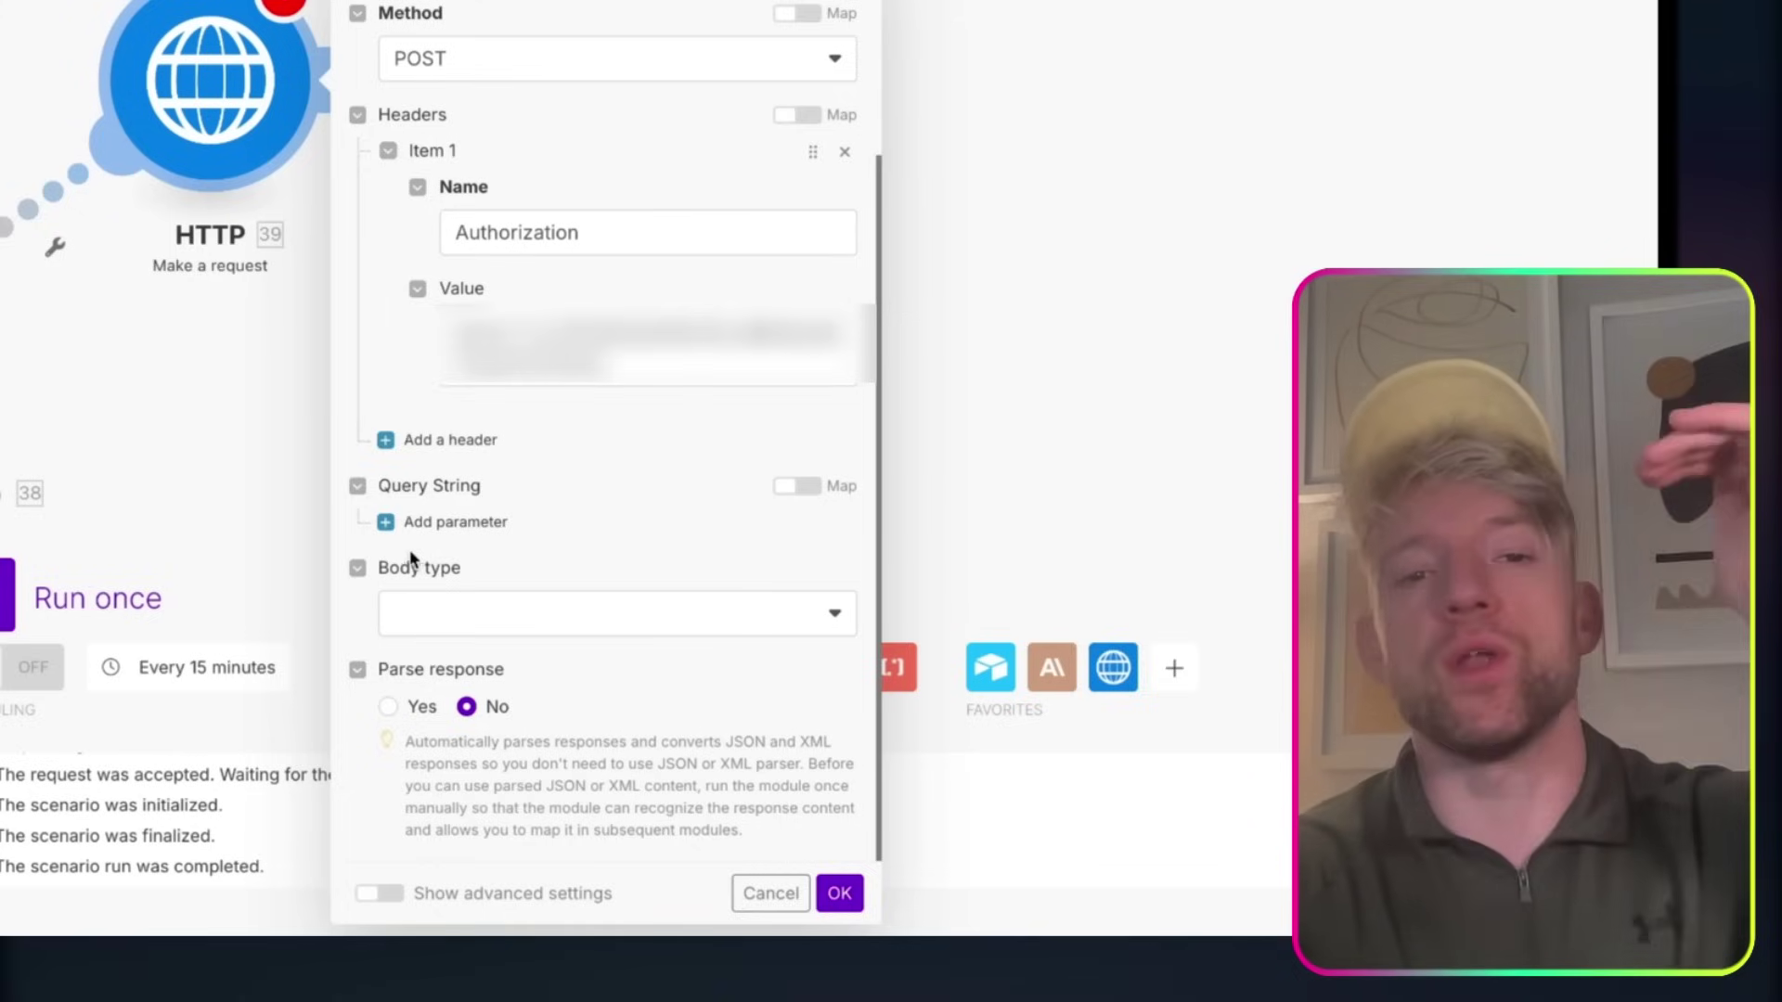
- Set the HTTP module's body type to Raw and its content type to JSON (application/json)
left_click(418, 612)
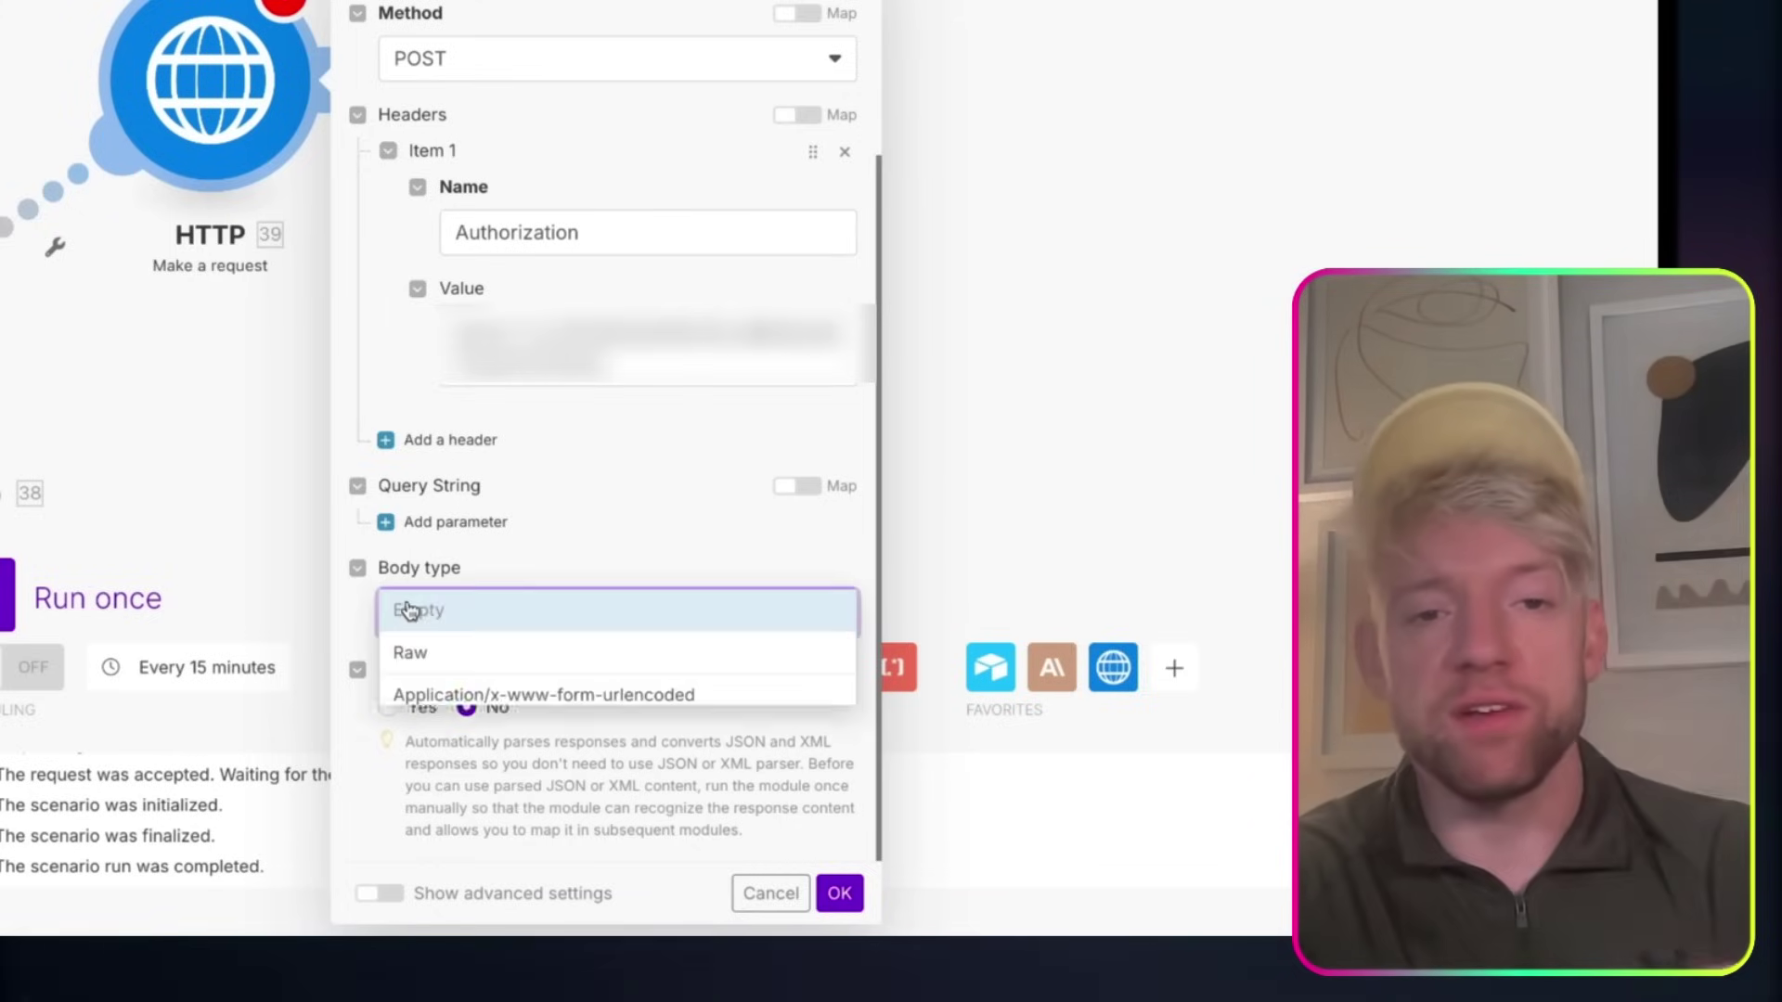
left_click(593, 561)
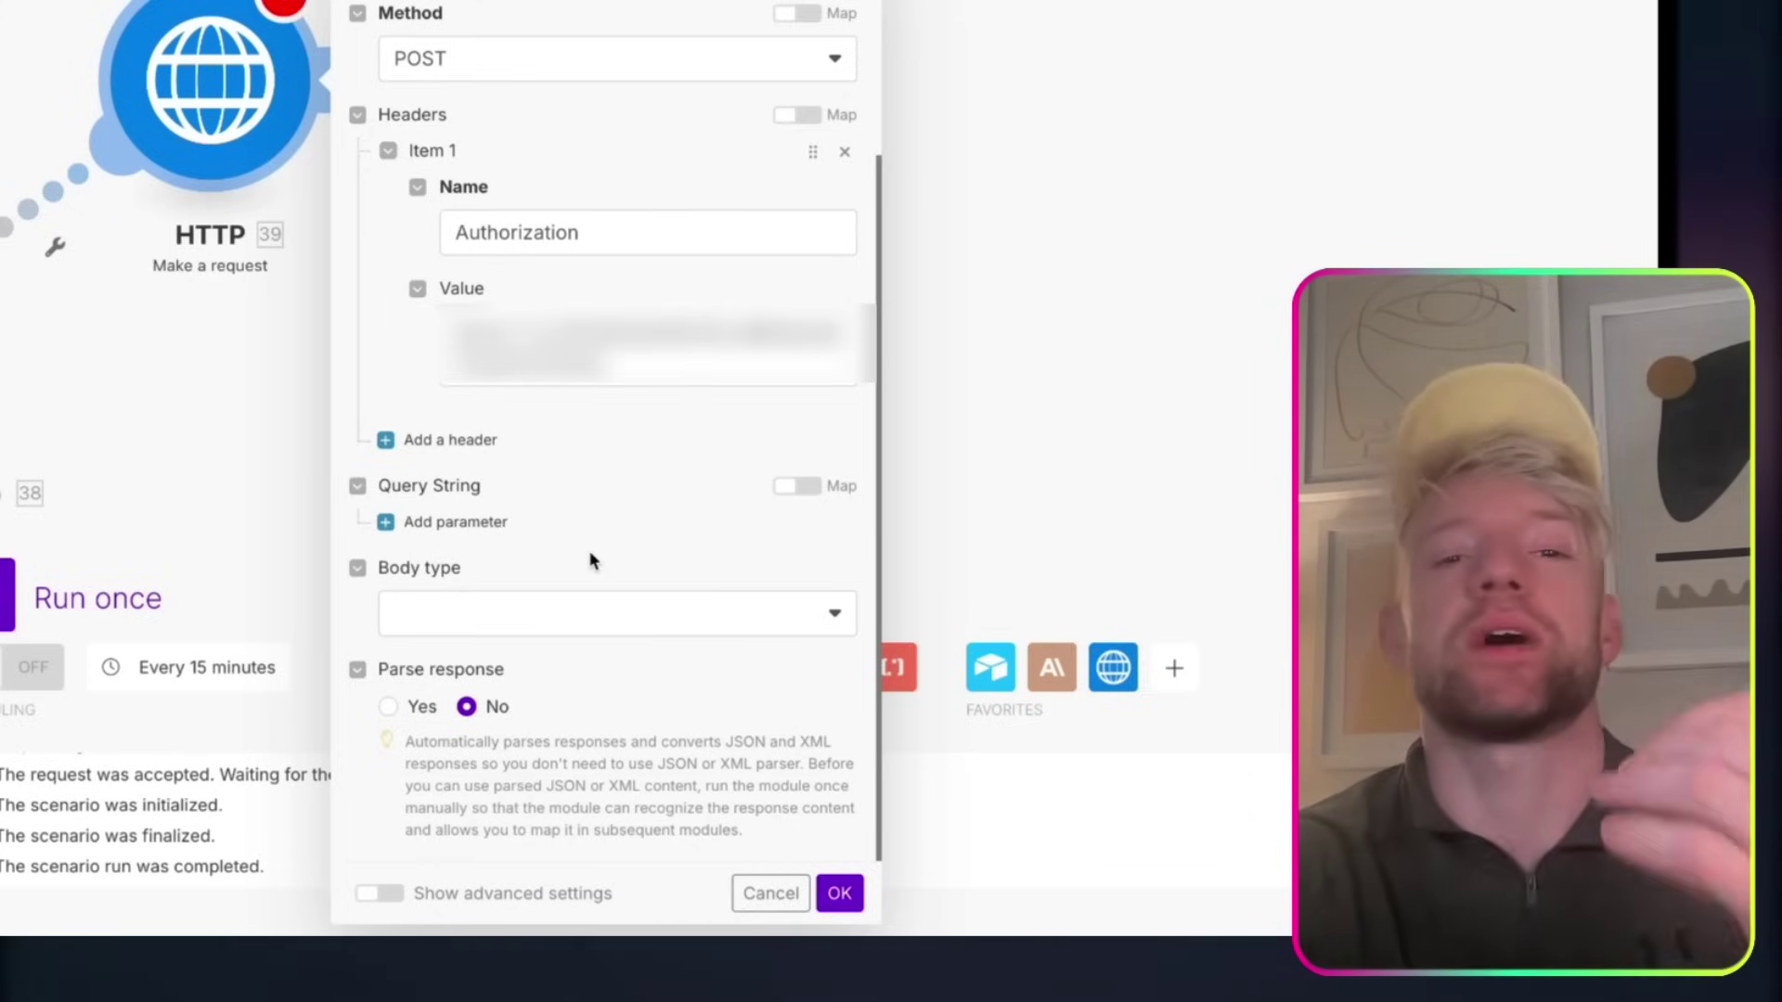
left_click(492, 620)
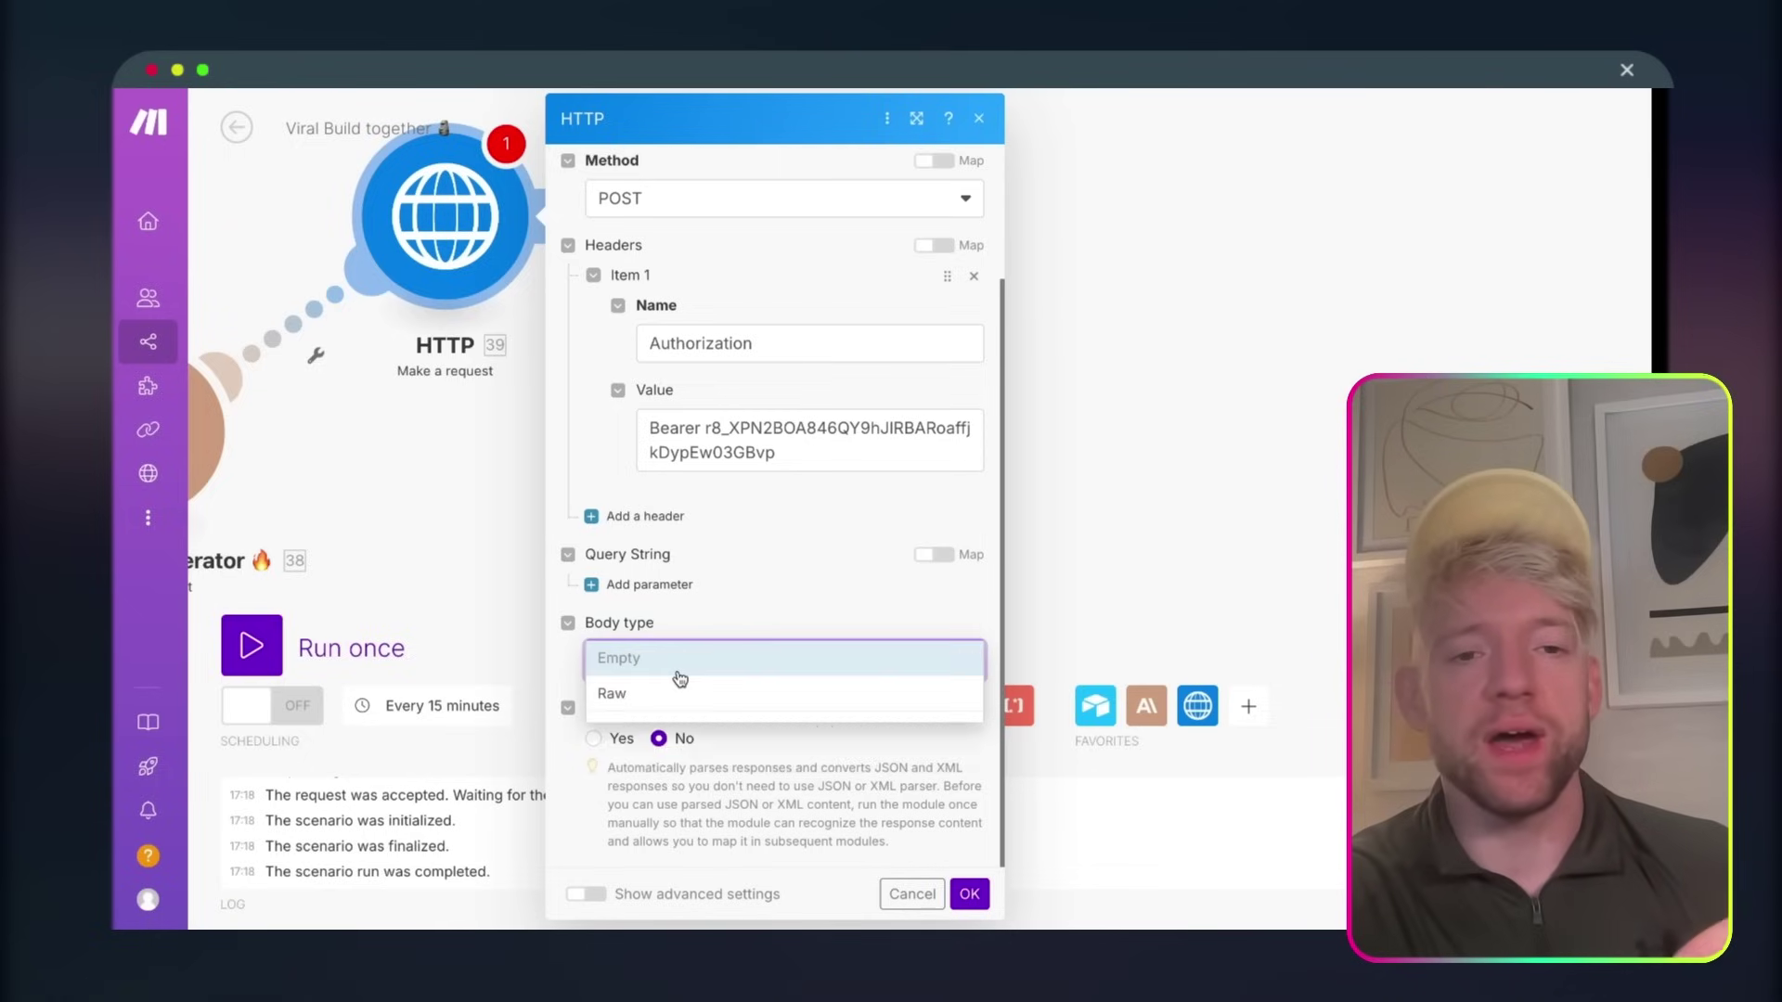
left_click(662, 696)
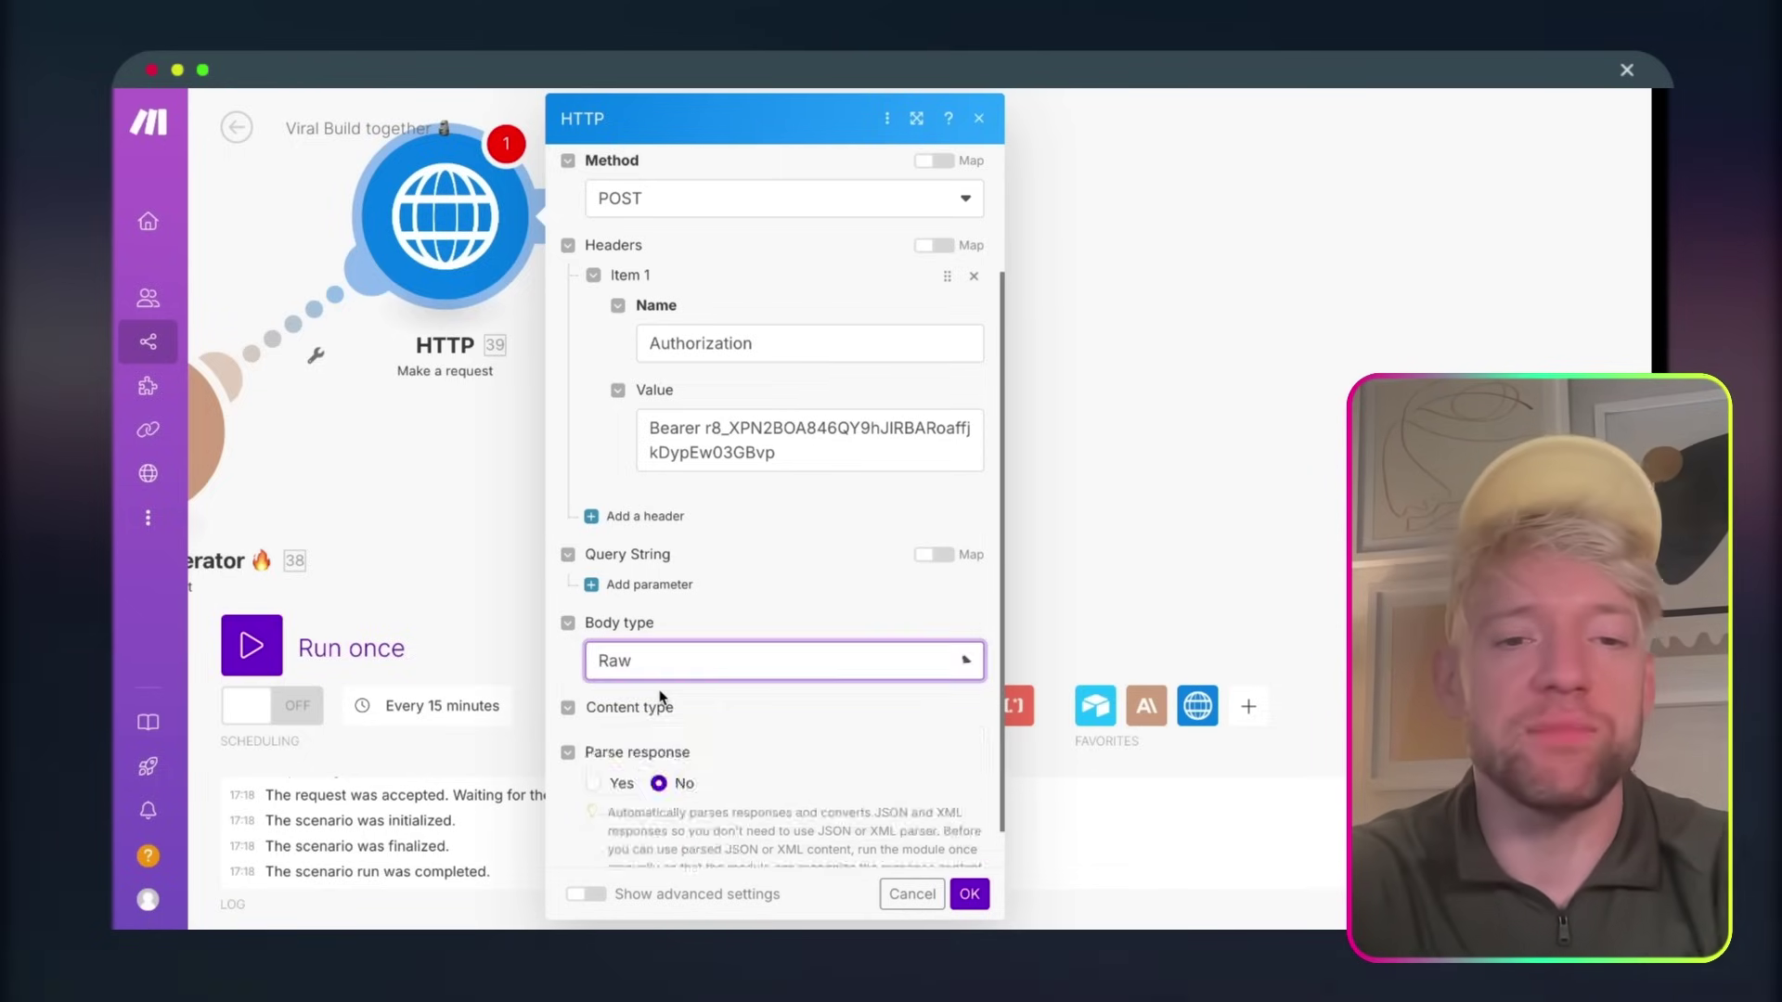
left_click(731, 755)
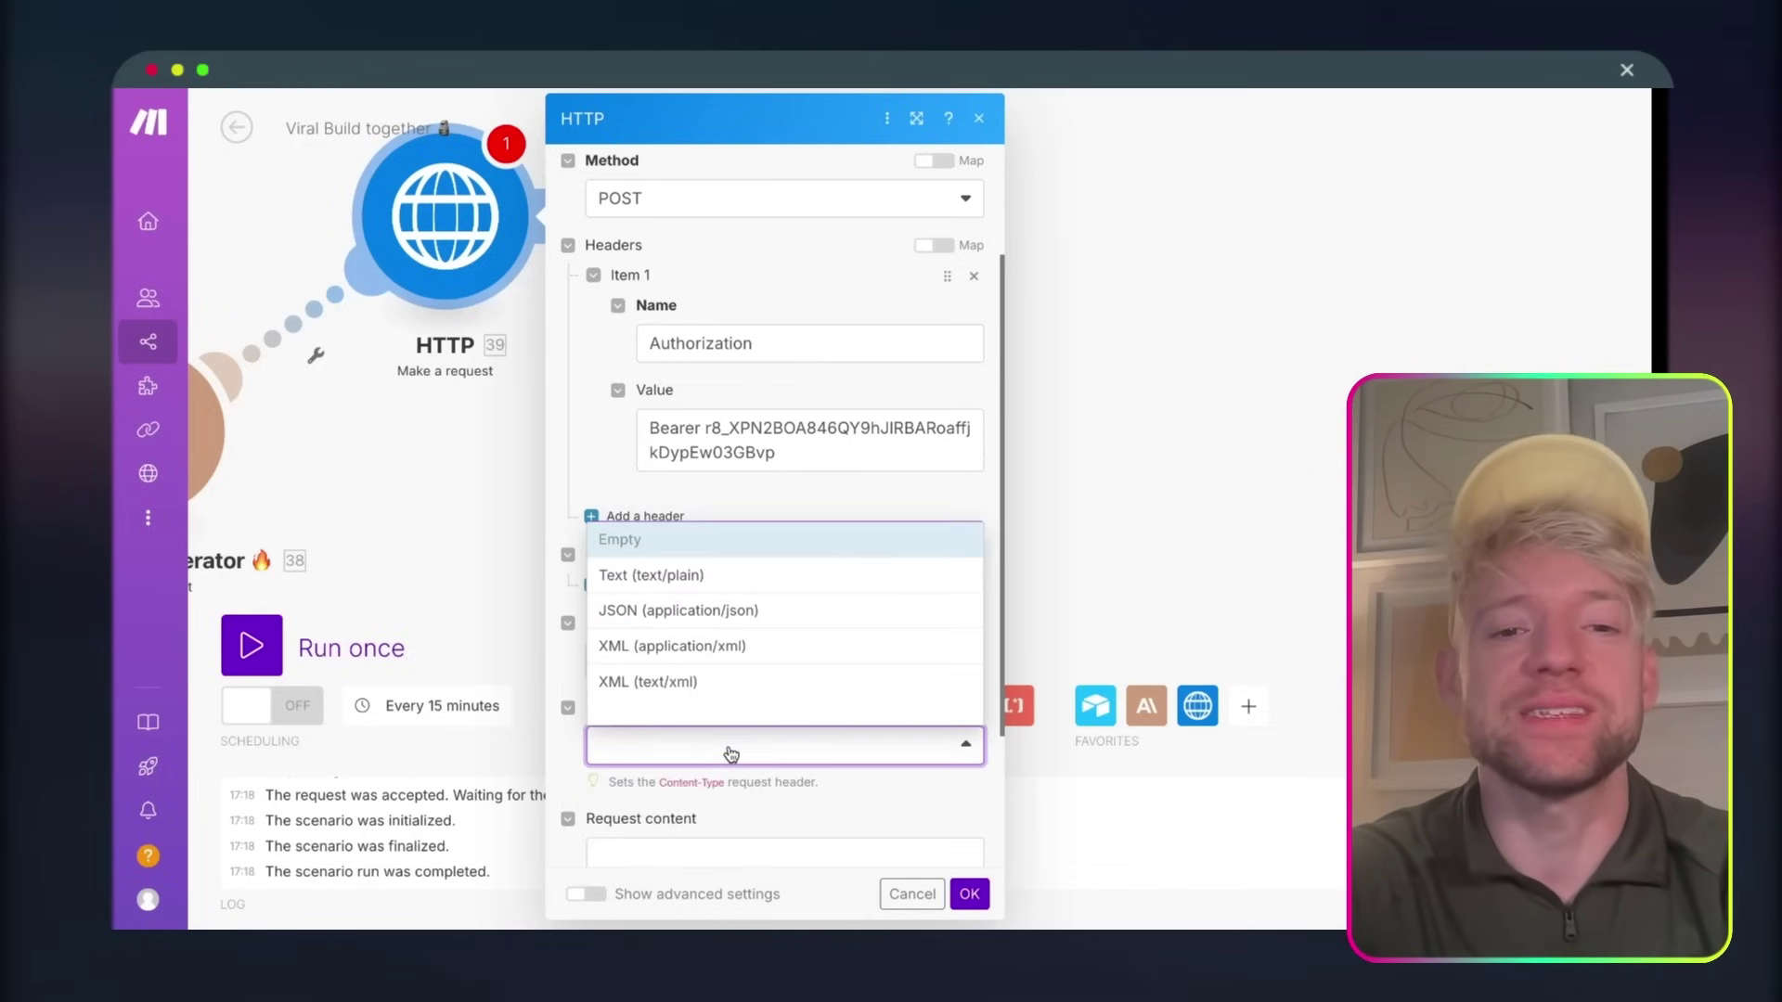
left_click(724, 610)
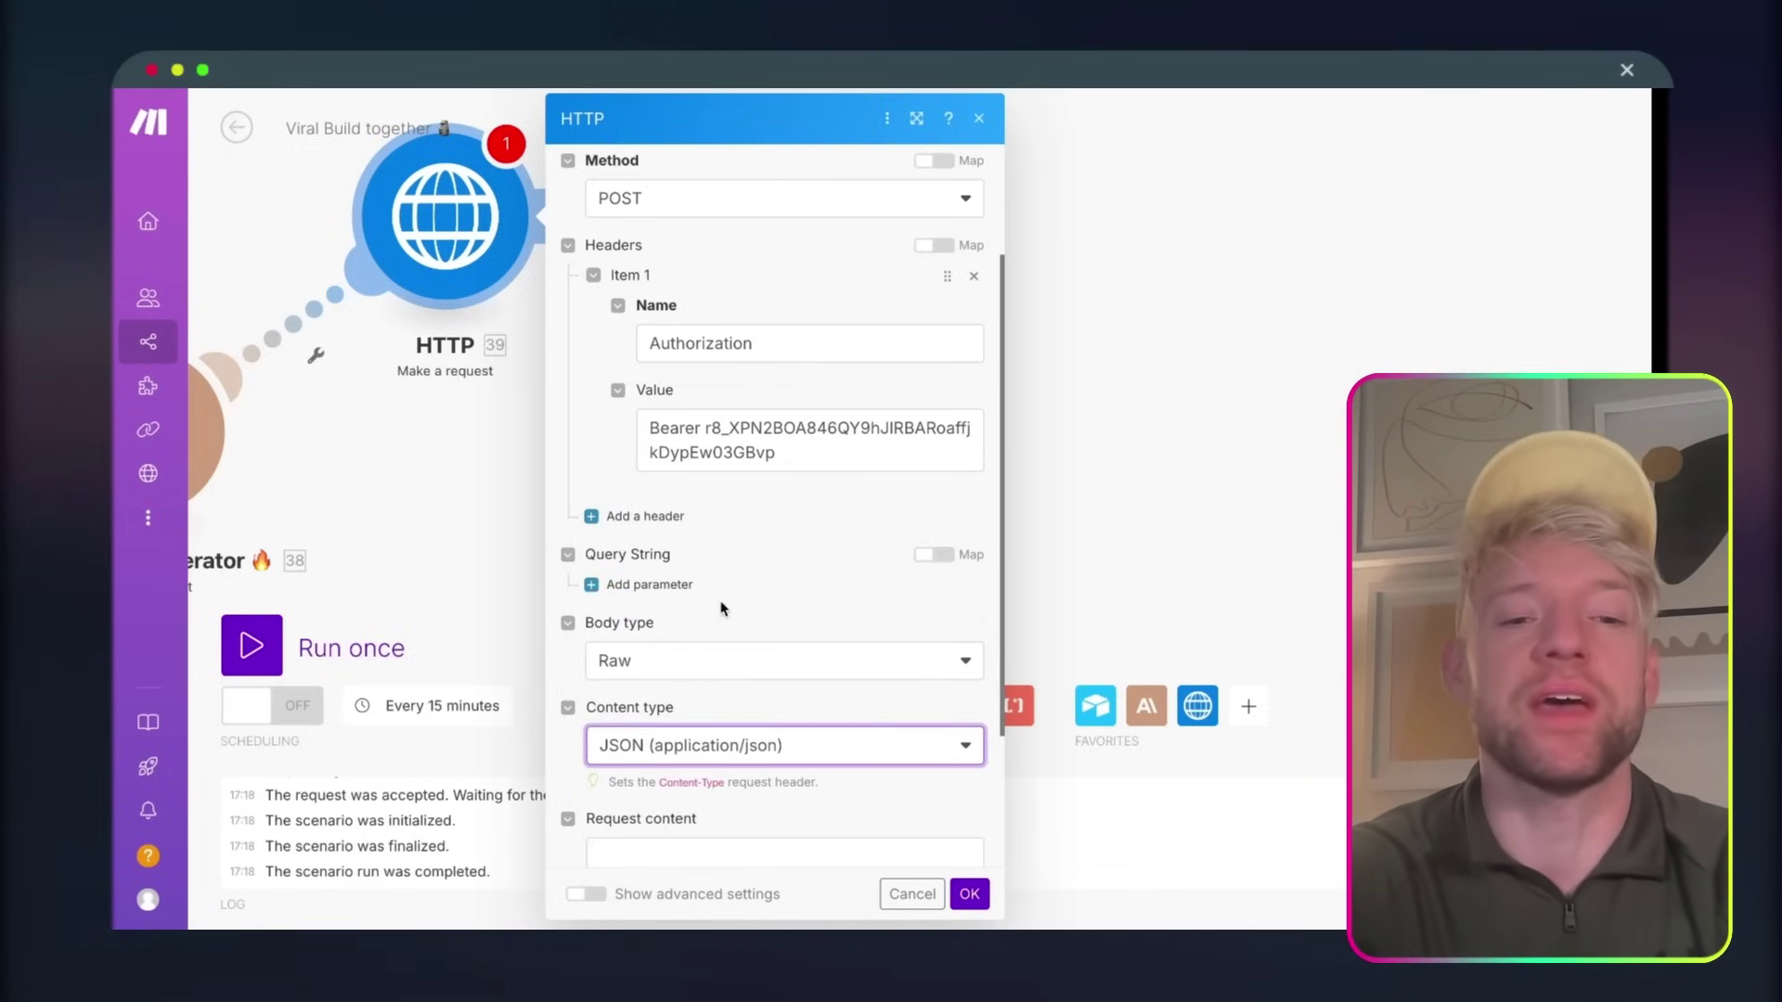
- Map the Flux Prompt Generator's Text Response as the HTTP request content and save the module
left_click(732, 853)
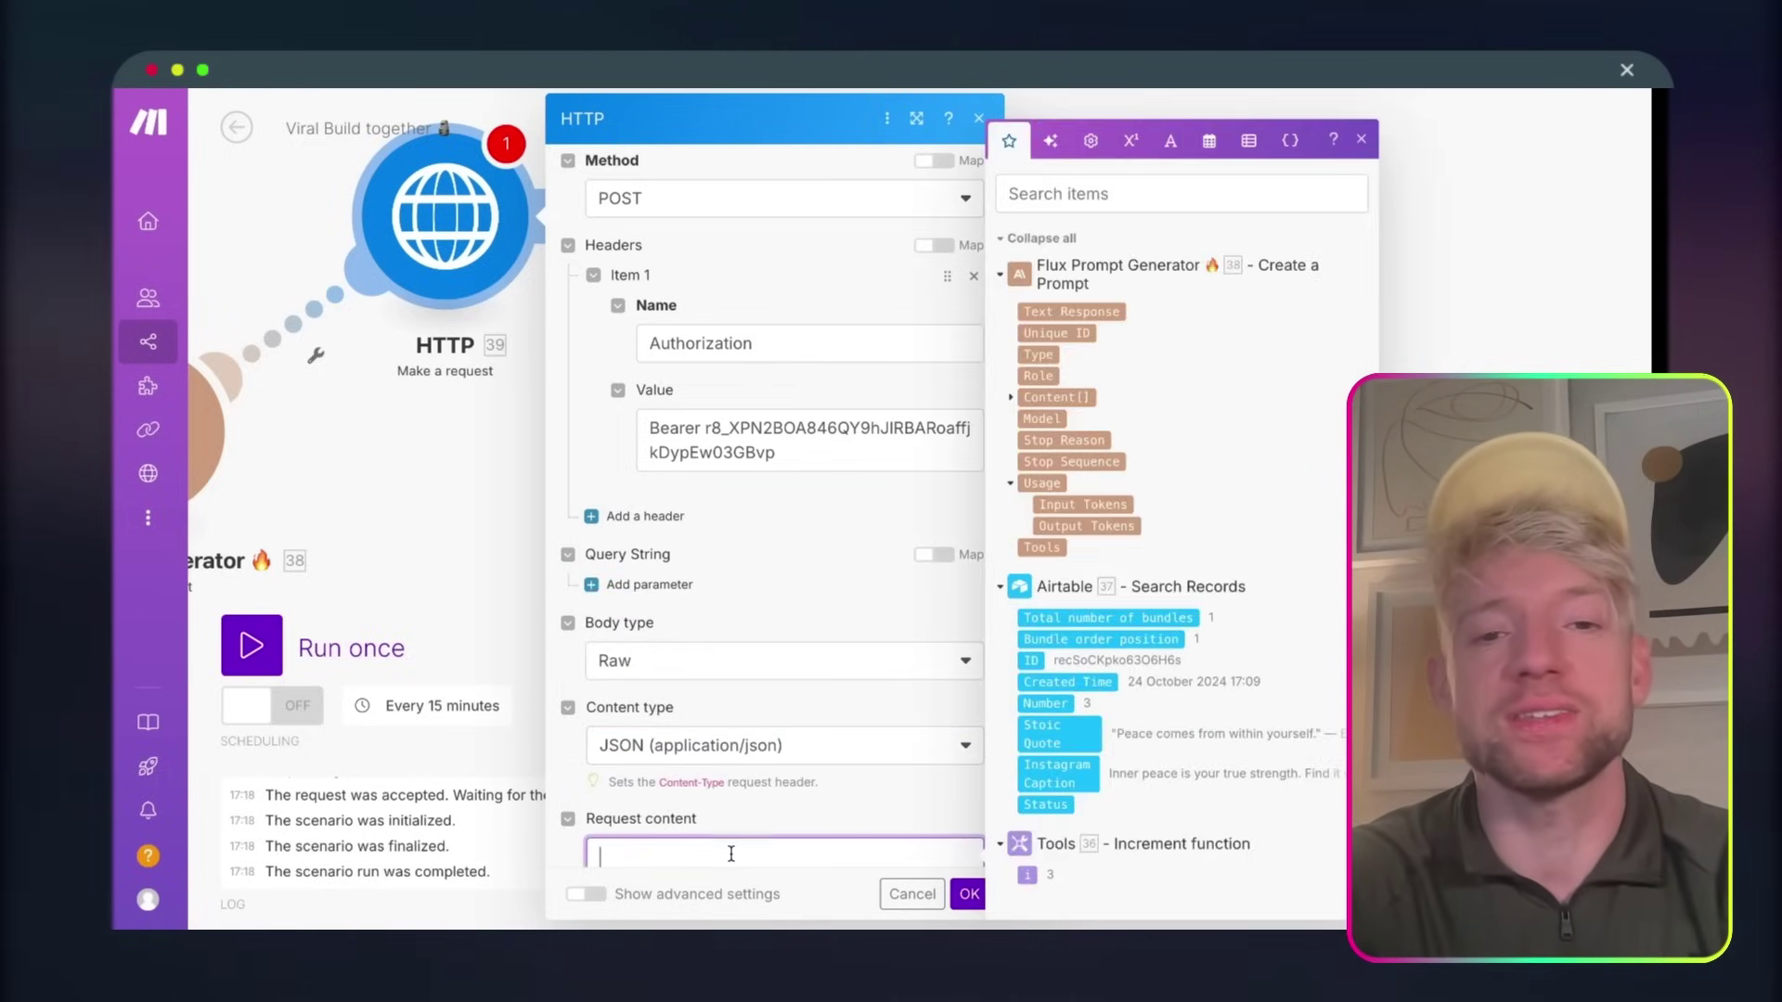
left_click(1080, 315)
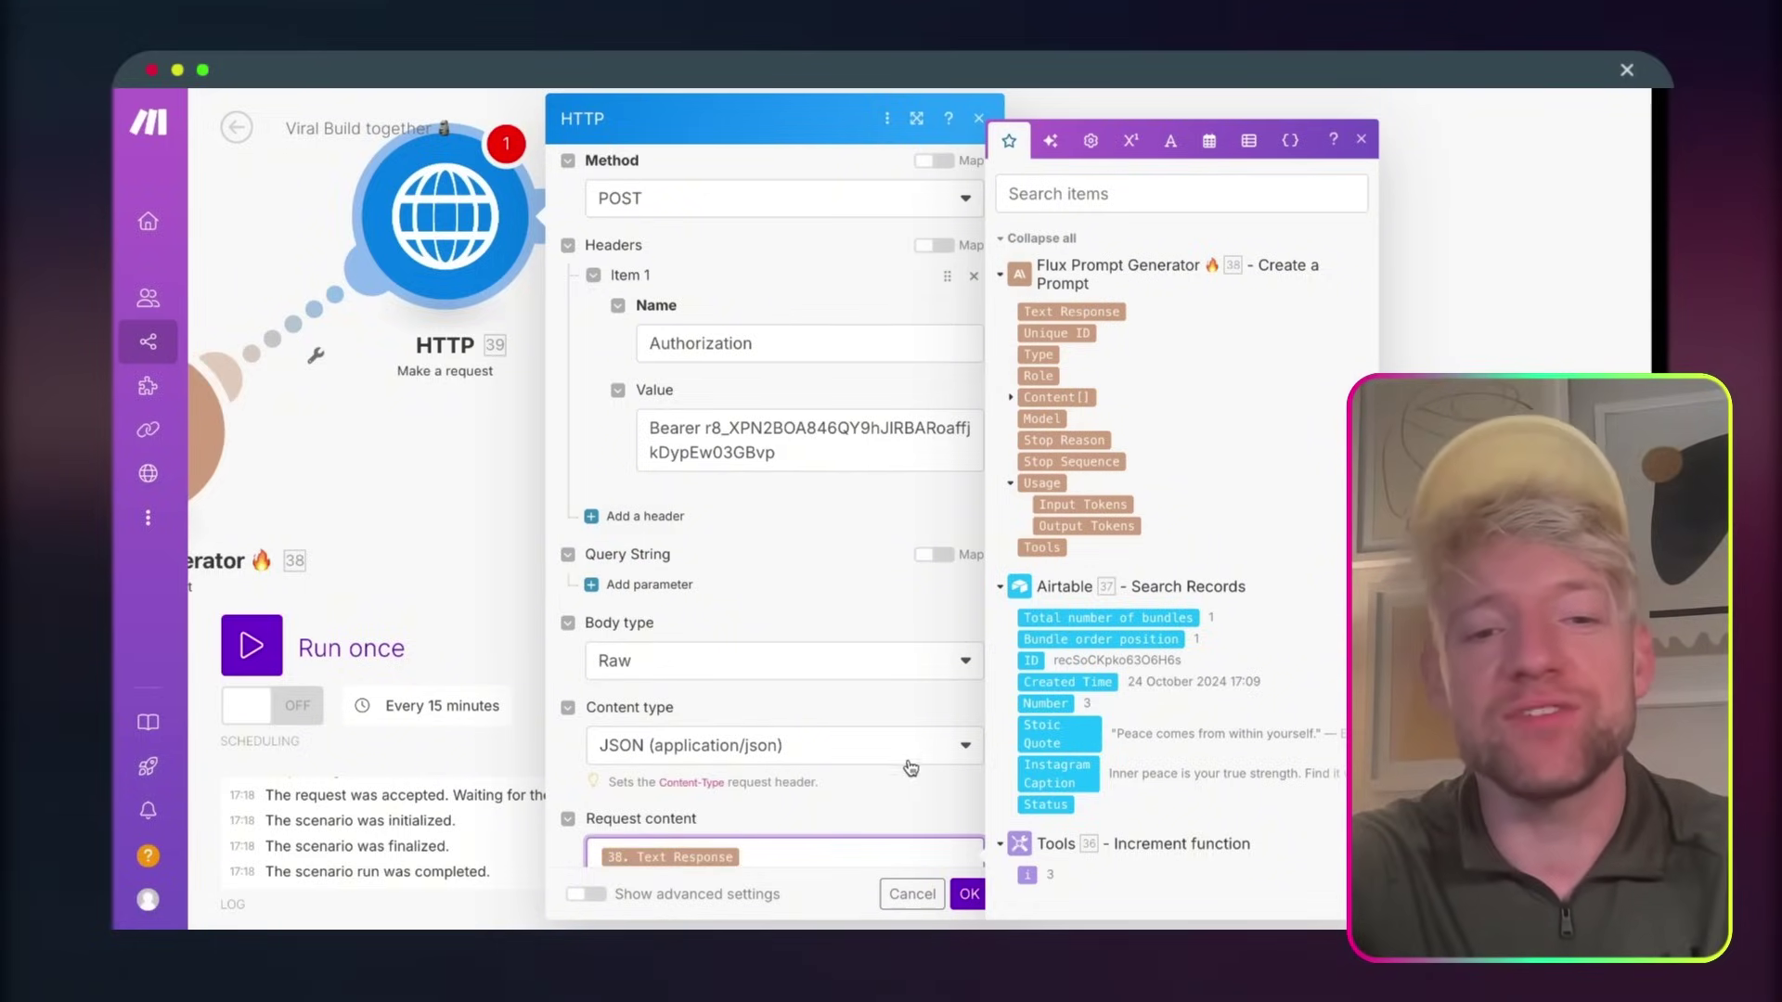
left_click(969, 894)
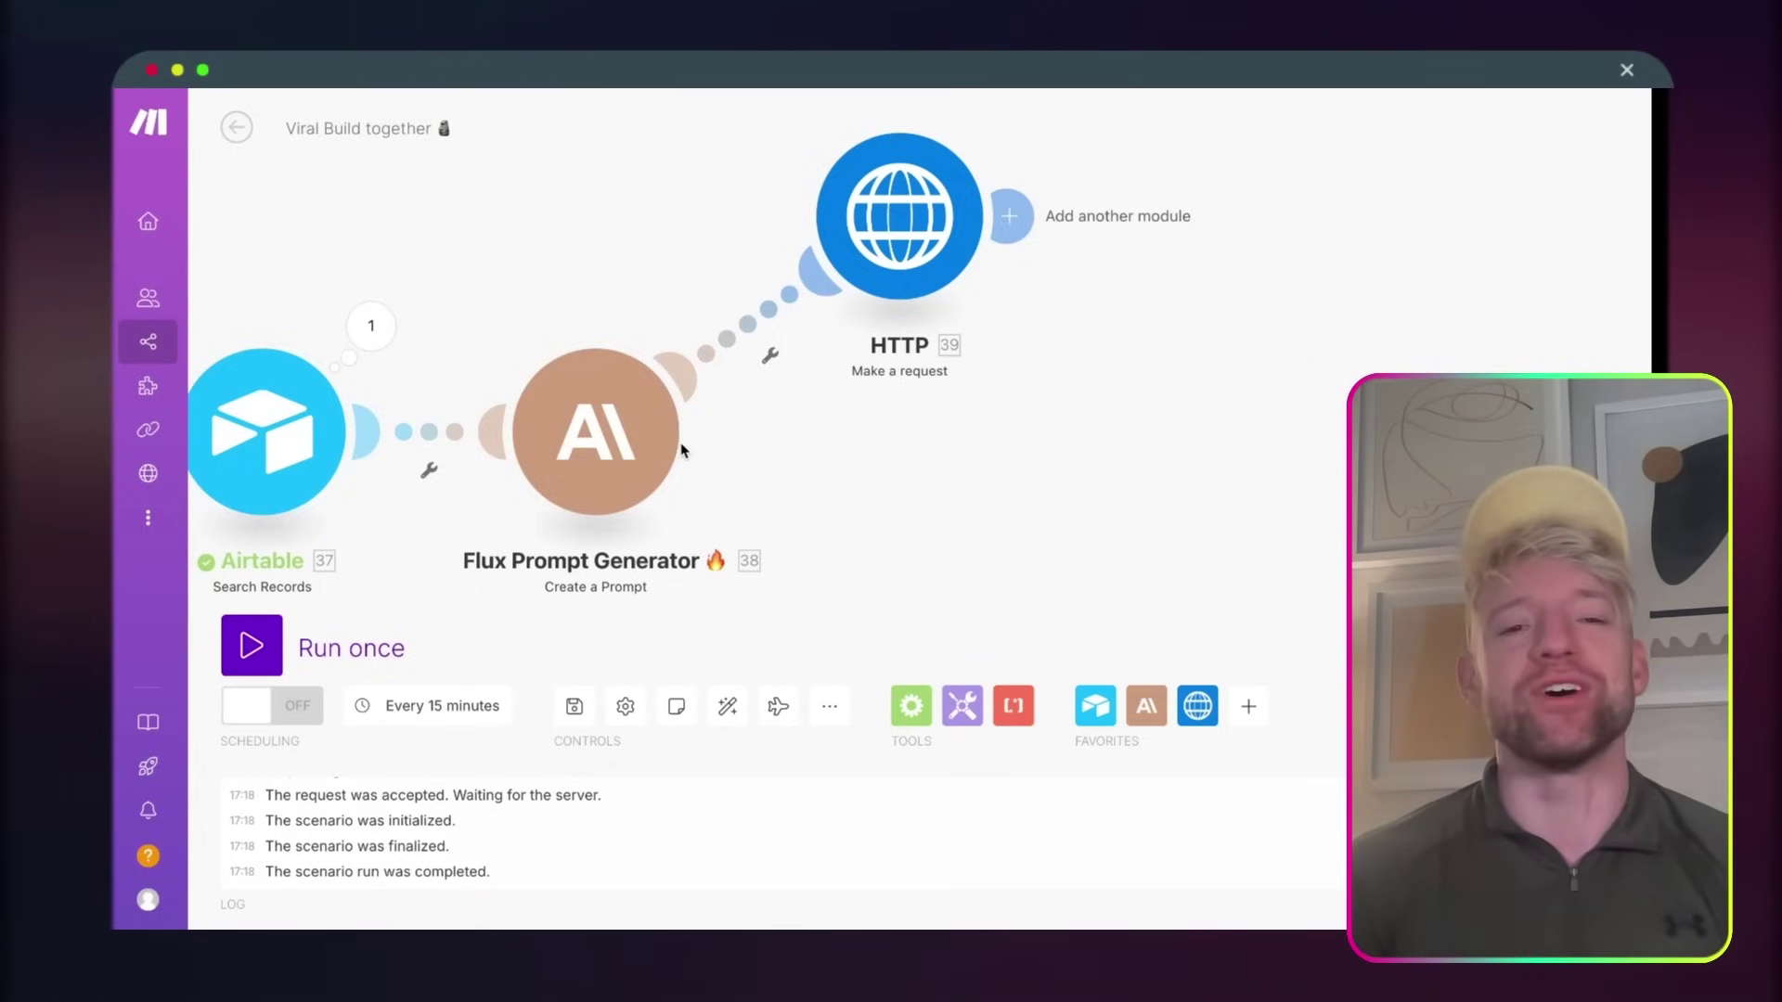
- Rename the HTTP module to "Image Generator 🎉"
right_click(897, 191)
left_click(928, 299)
type("U")
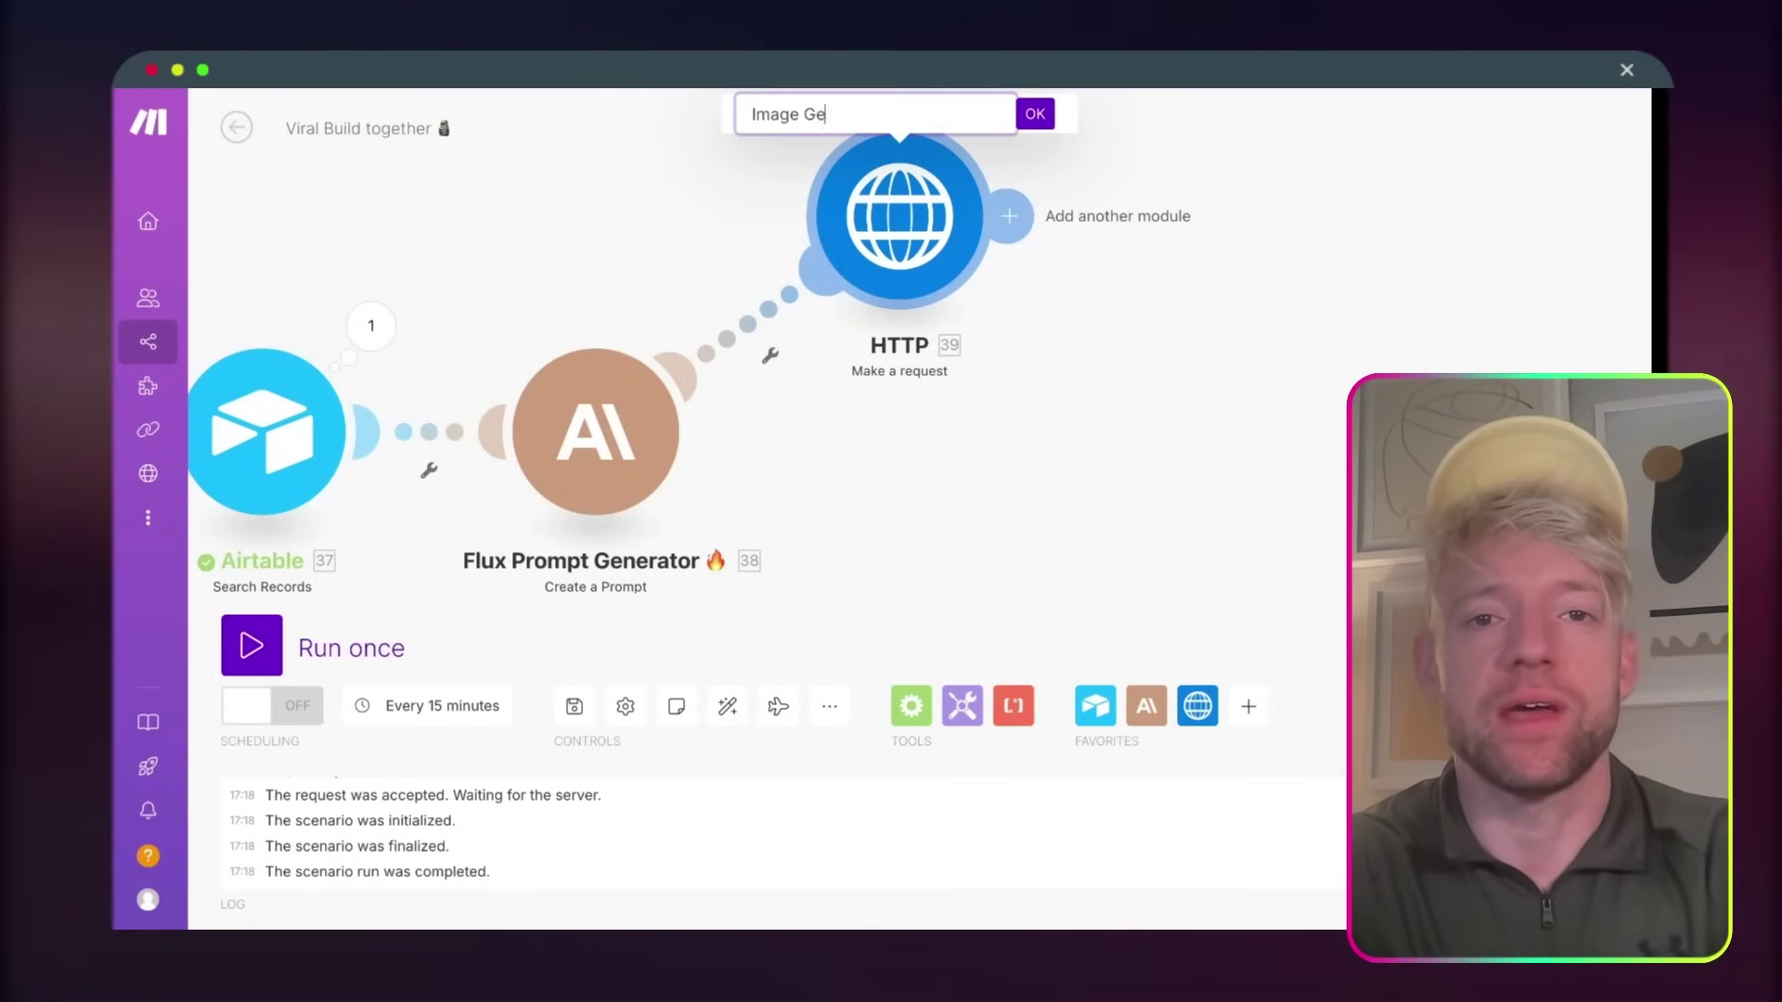
key("ctrl+super+space")
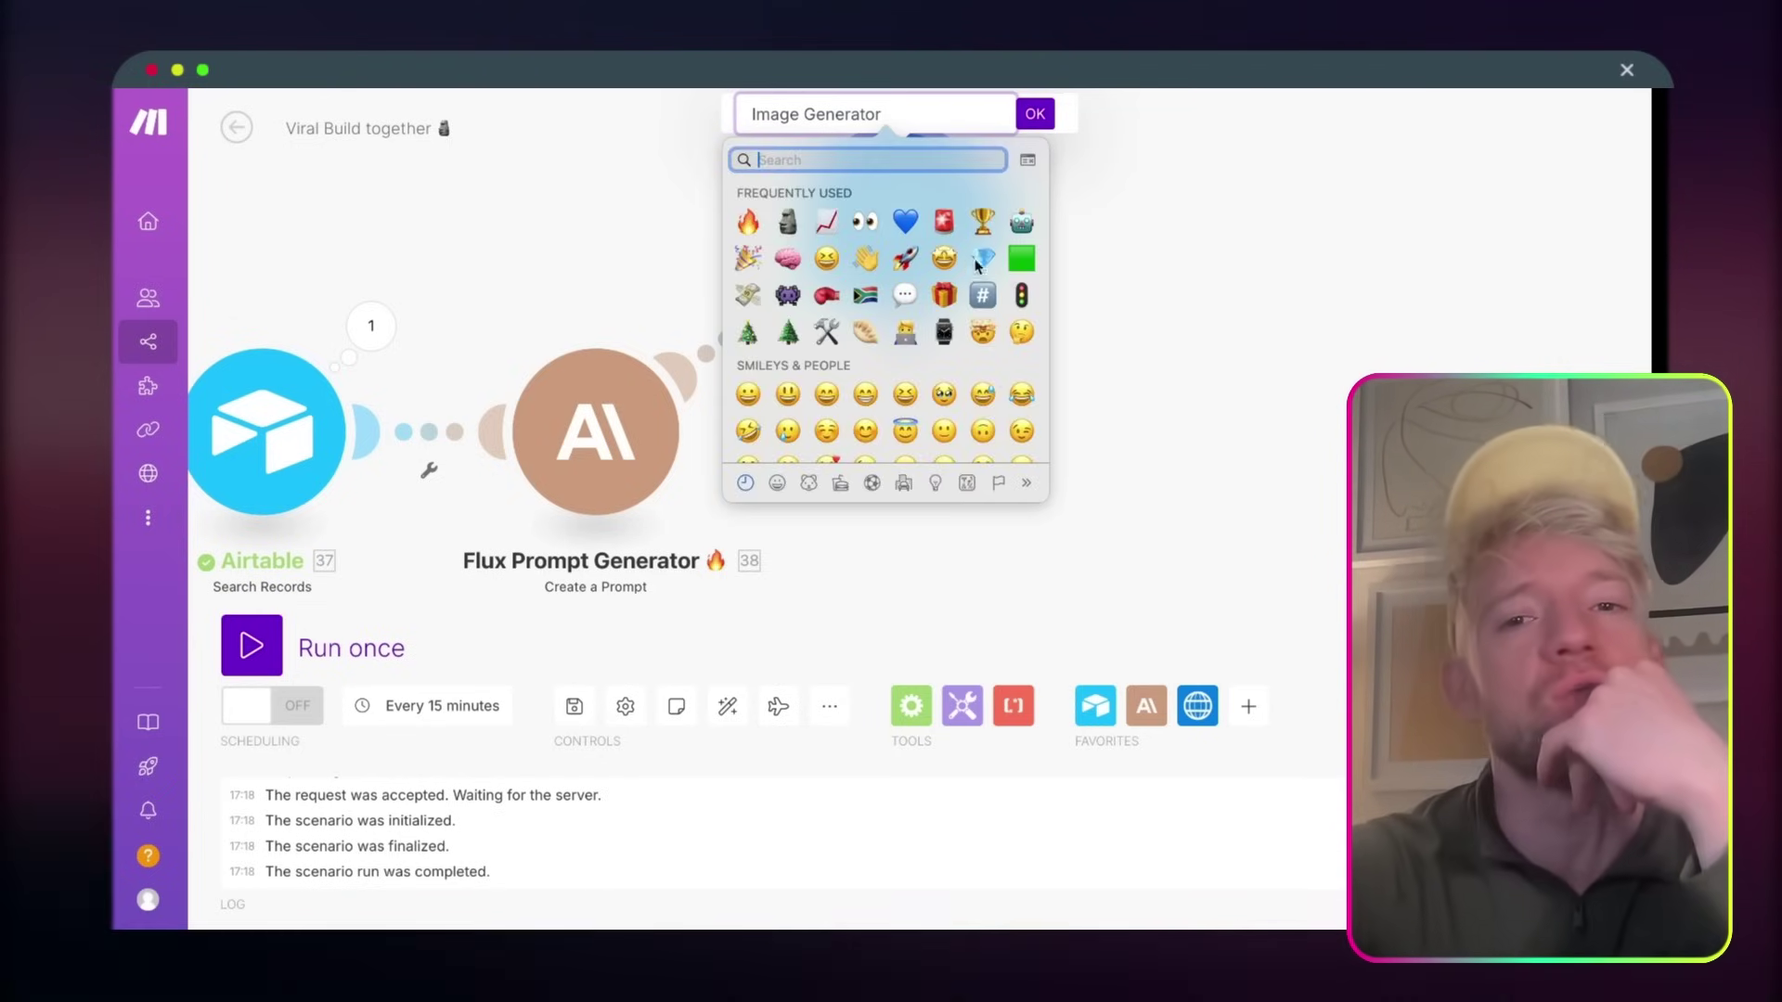
left_click(746, 261)
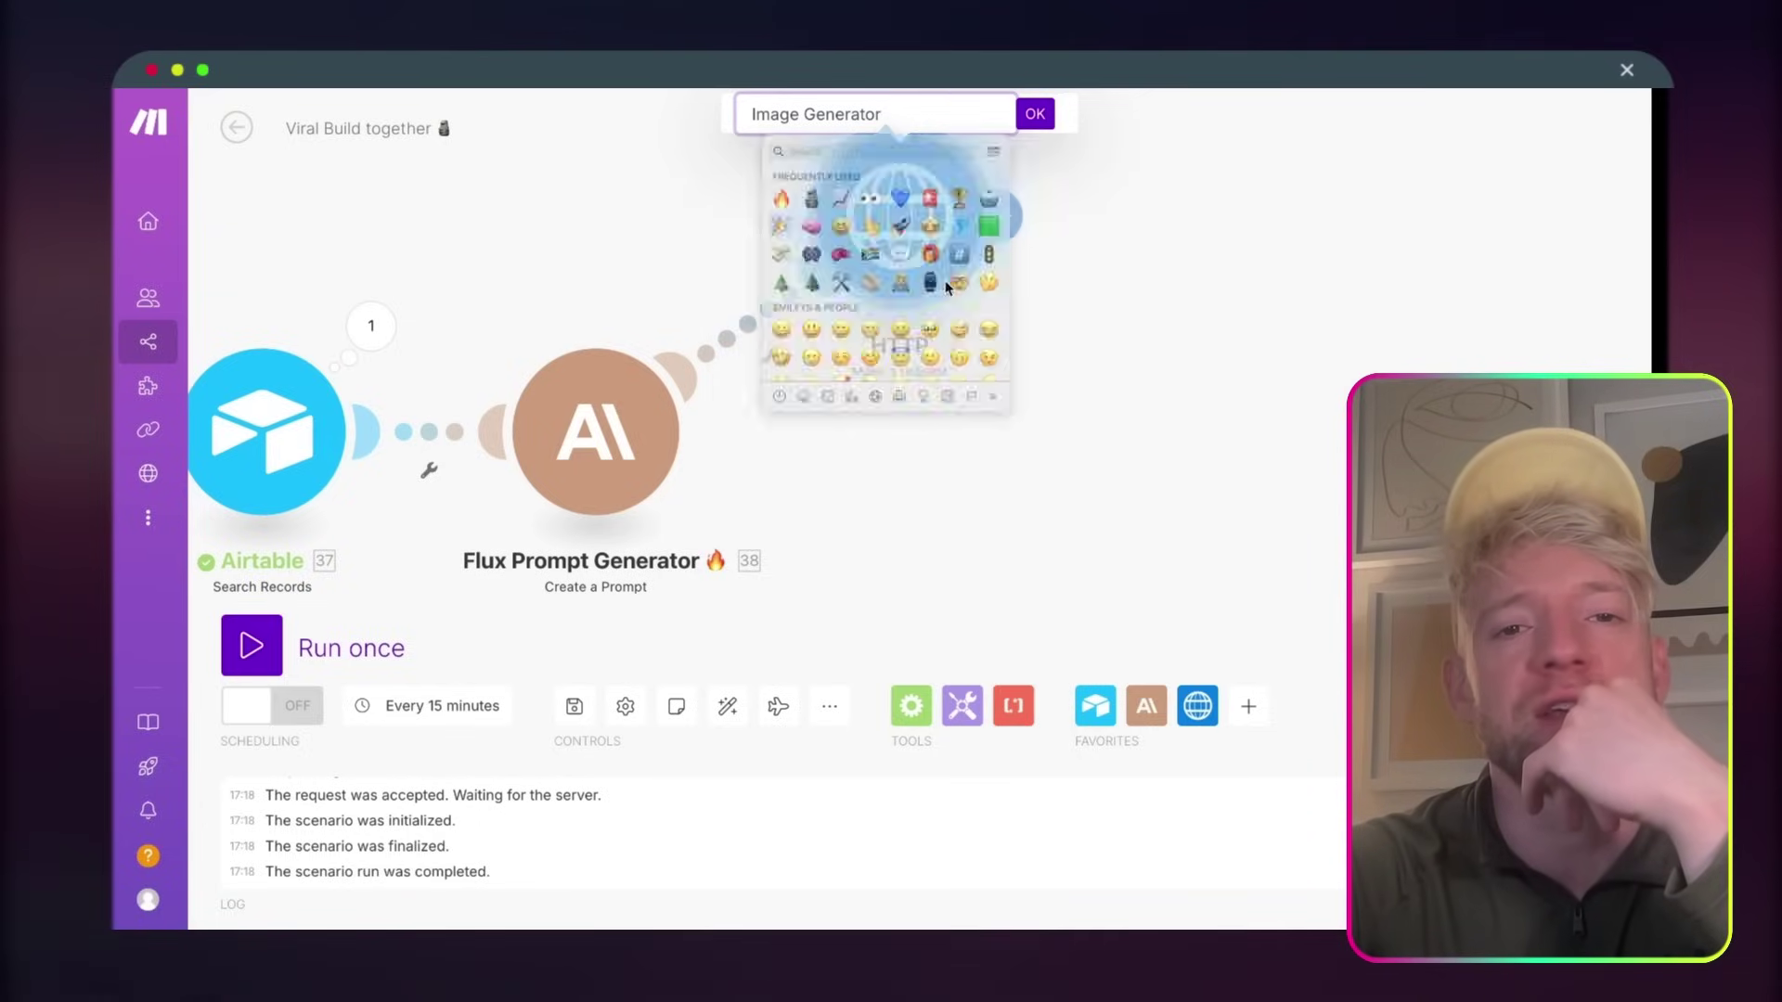
left_click(1034, 114)
- Run the Viral Build together scenario once and inspect the output bundle of the Tools increment function
left_click_drag(875, 520, 1133, 501)
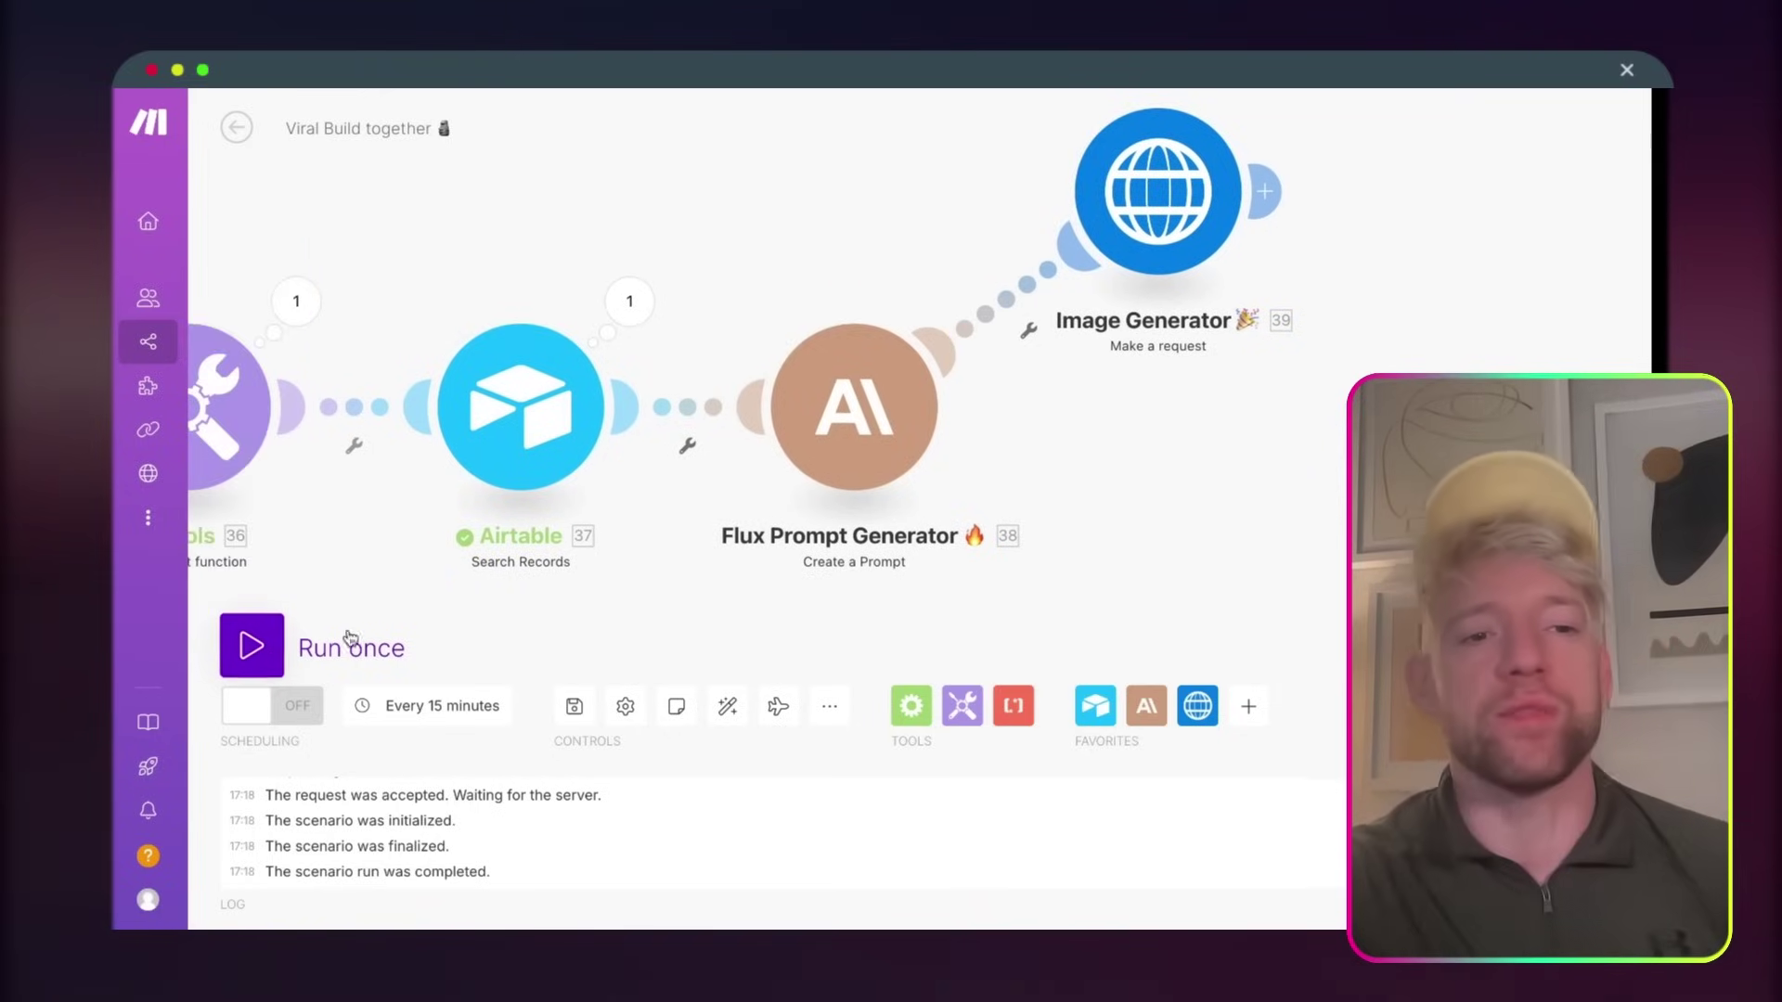
left_click(269, 659)
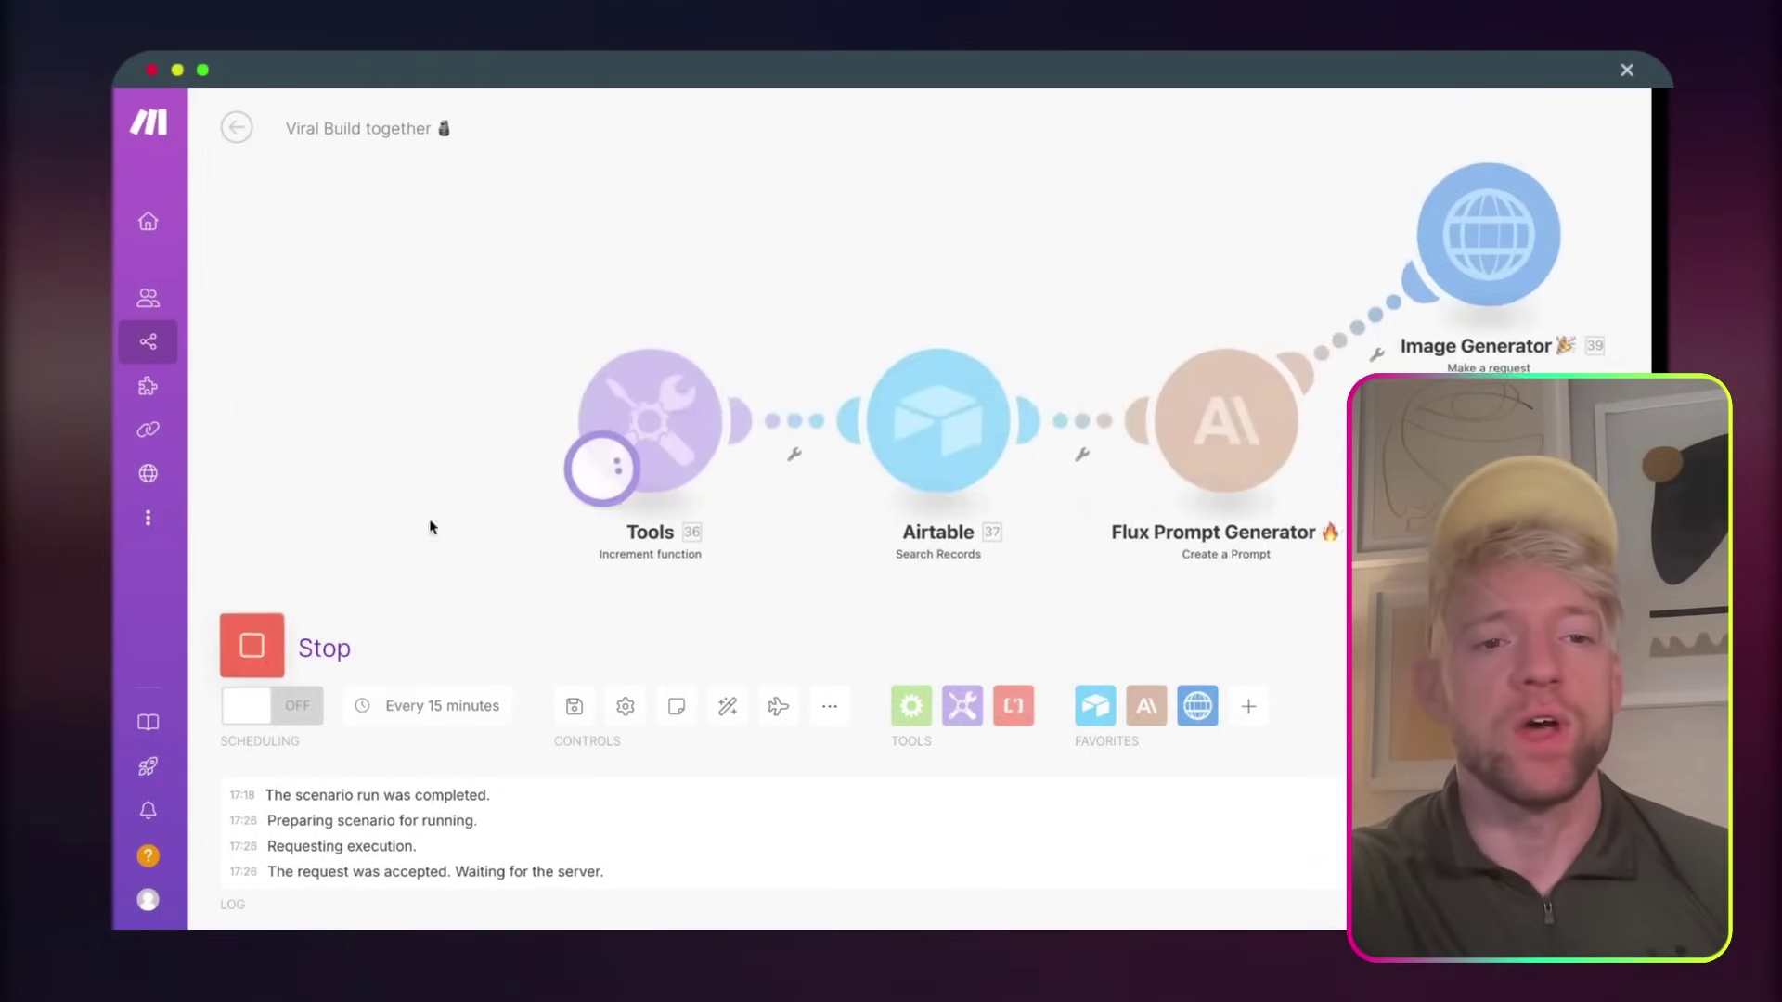
left_click(433, 331)
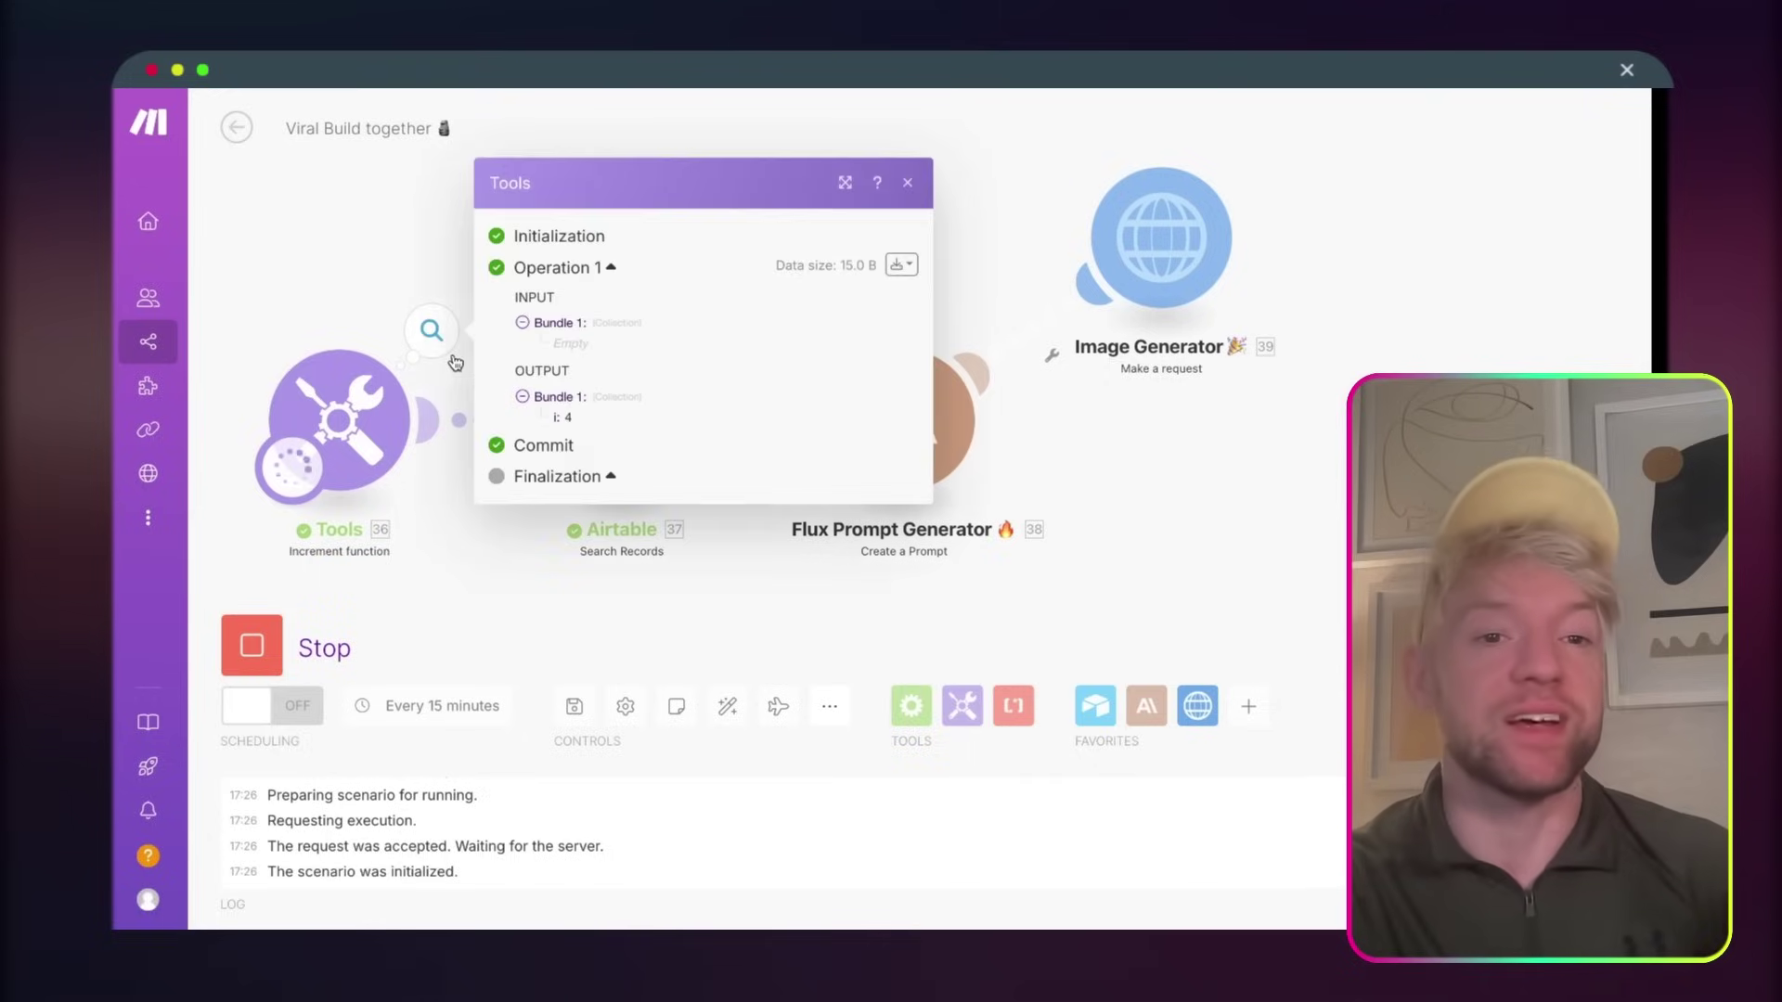
left_click(433, 267)
left_click_drag(834, 264, 608, 263)
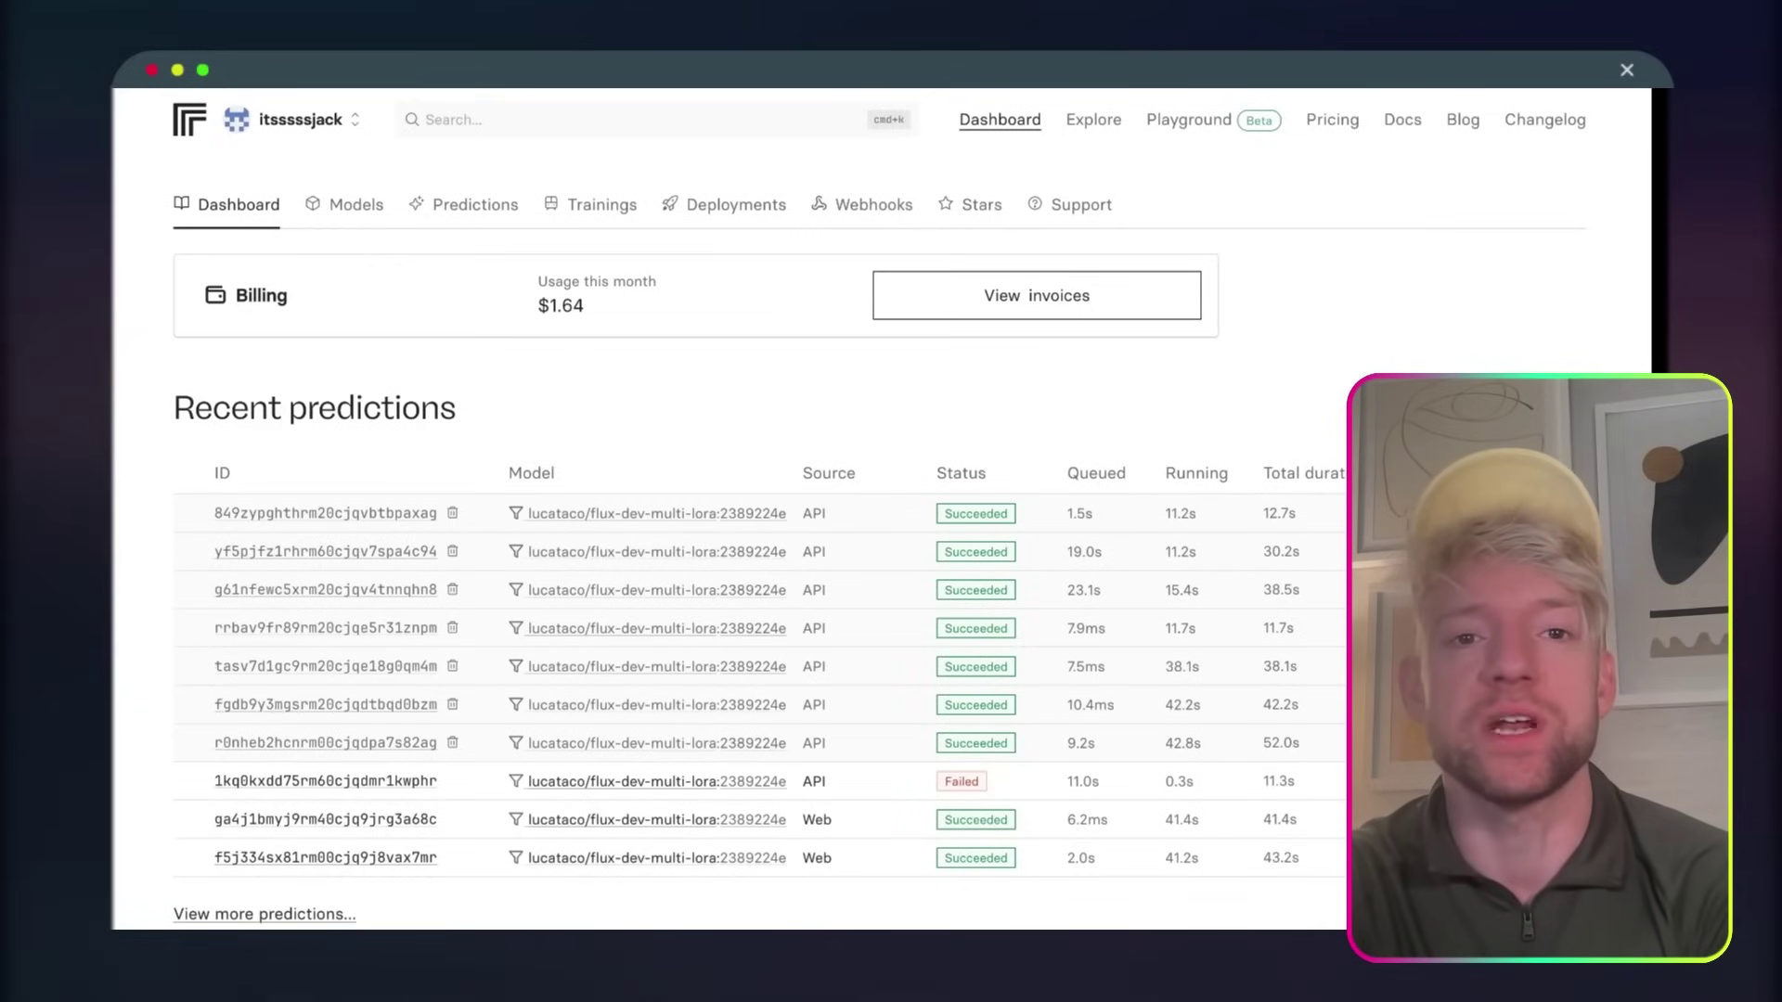
- Switch to Replicate, refresh the dashboard's recent predictions and examine the newly generated image and its input settings
key("super+r")
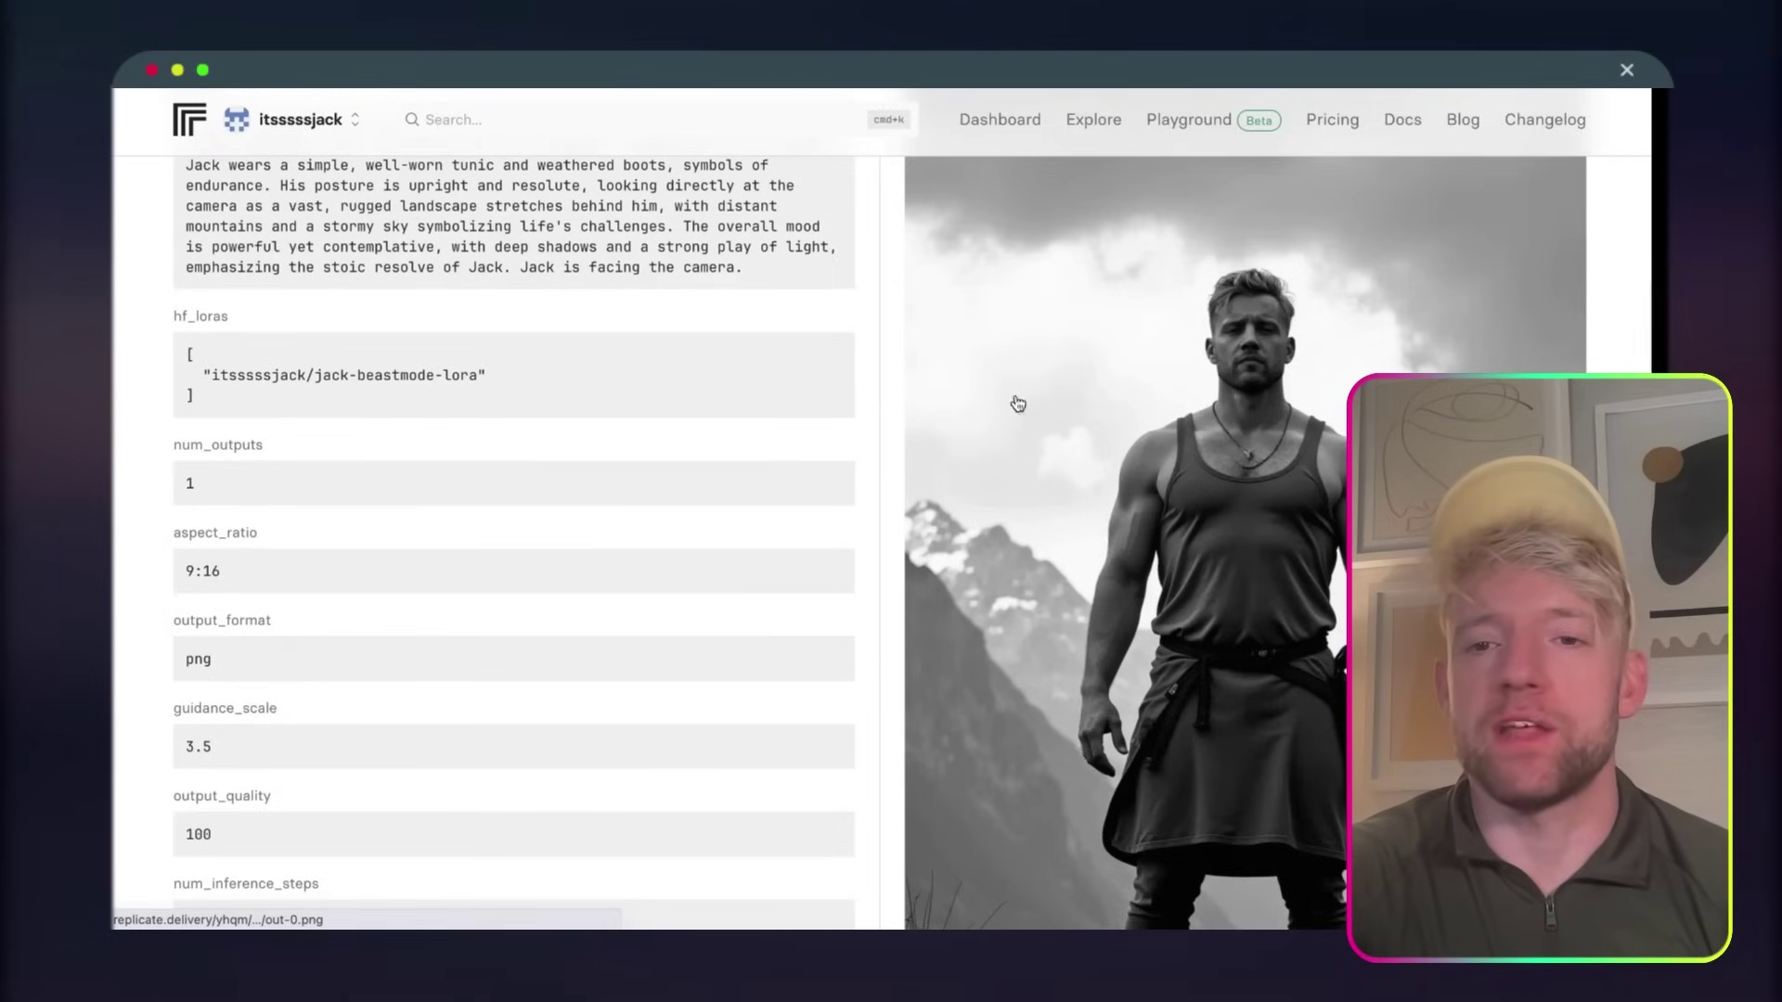
- Examine the full generated image alongside the prediction's LoRA, aspect ratio, output format and quality settings
scroll(1019, 404, "down", 7)
scroll(1111, 528, "up", 3)
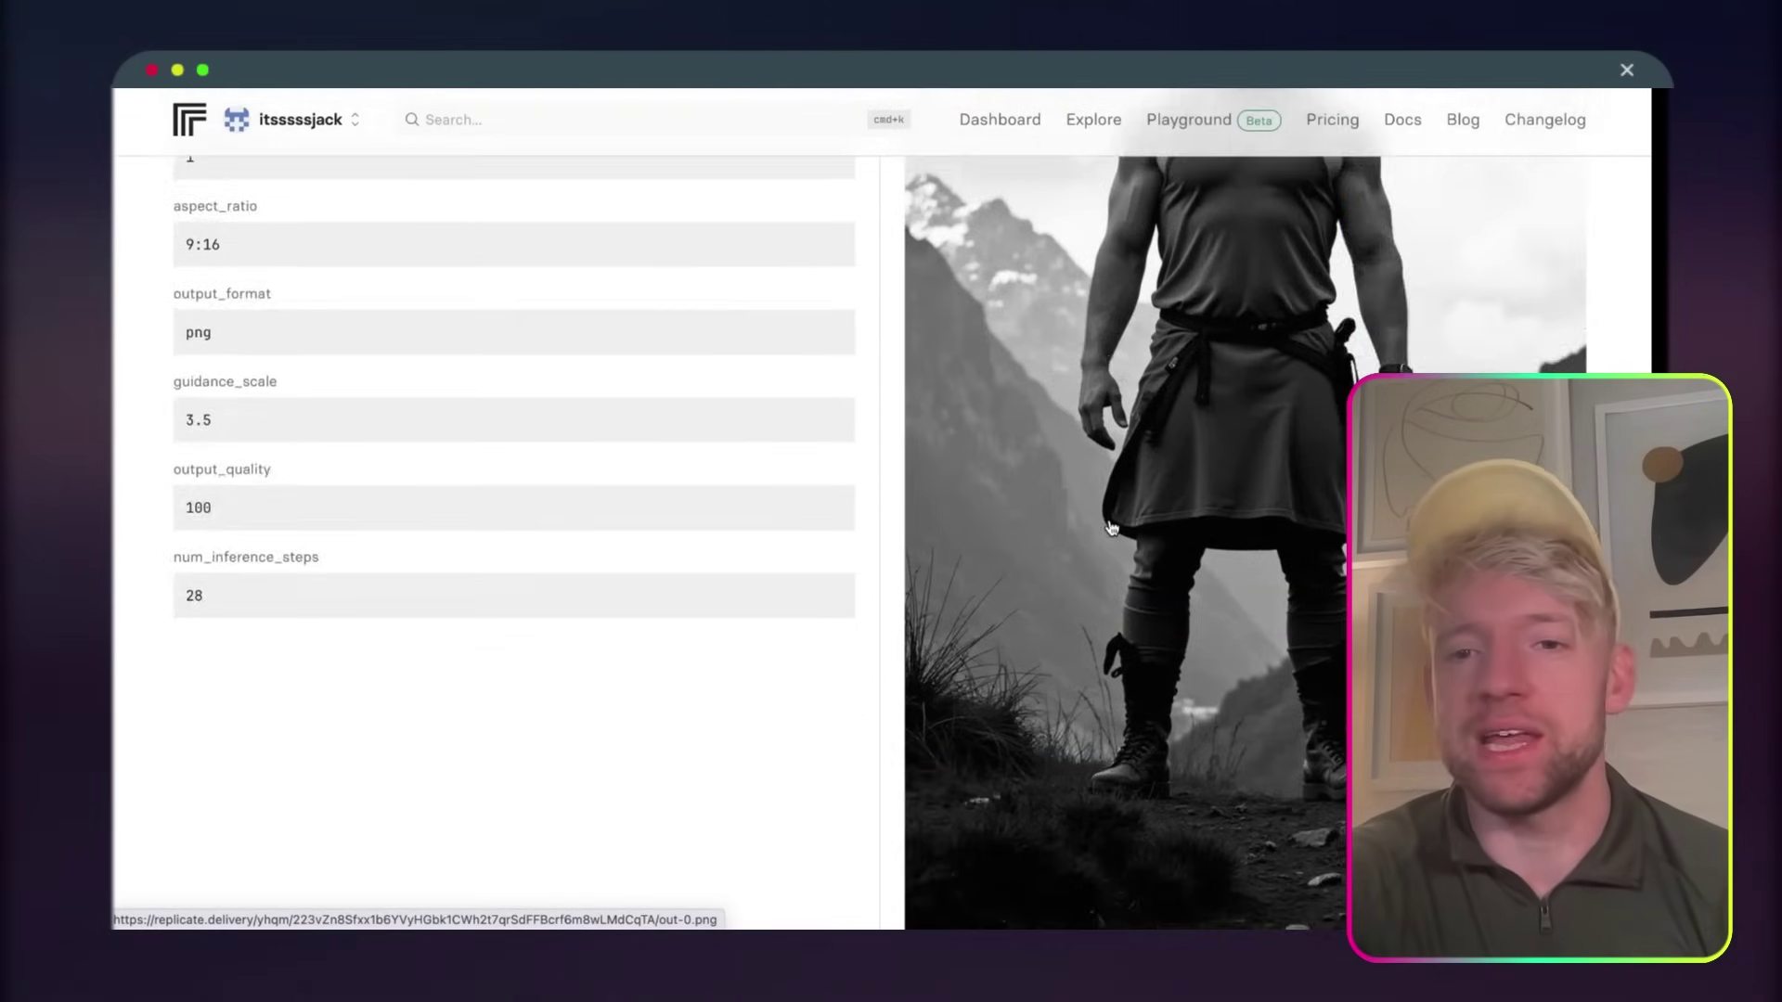
scroll(1111, 528, "up", 3)
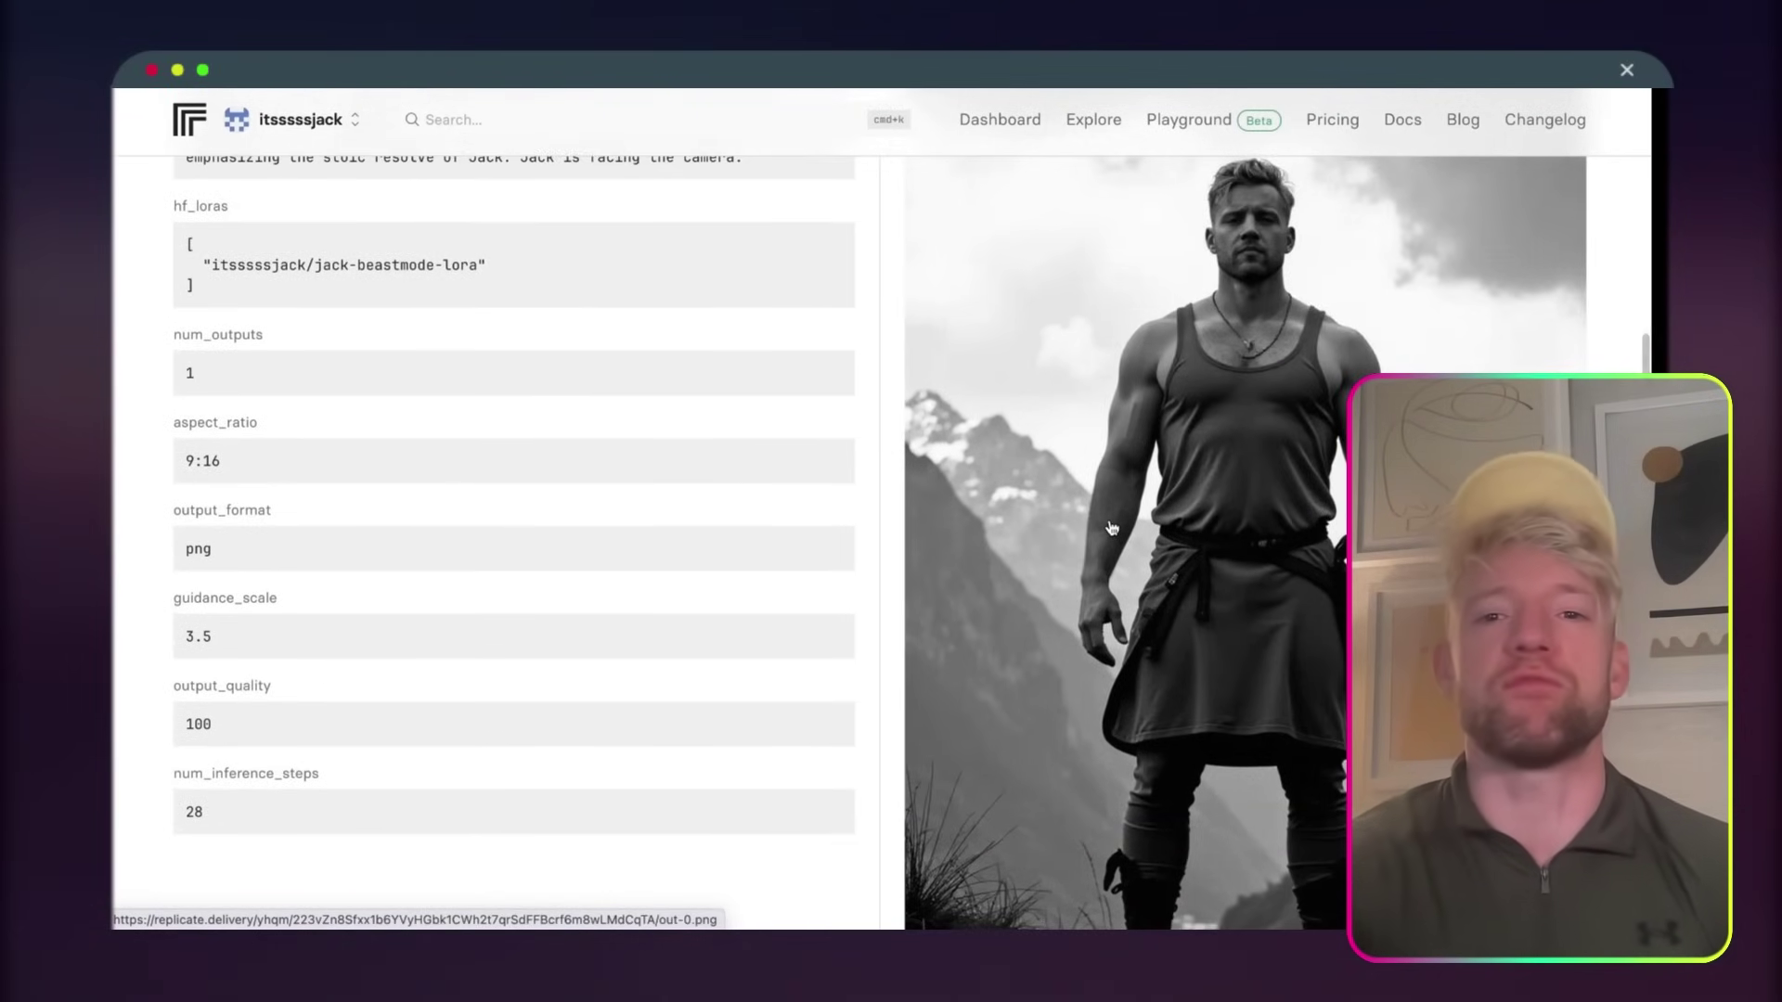
scroll(1111, 528, "up", 7)
scroll(1111, 528, "down", 9)
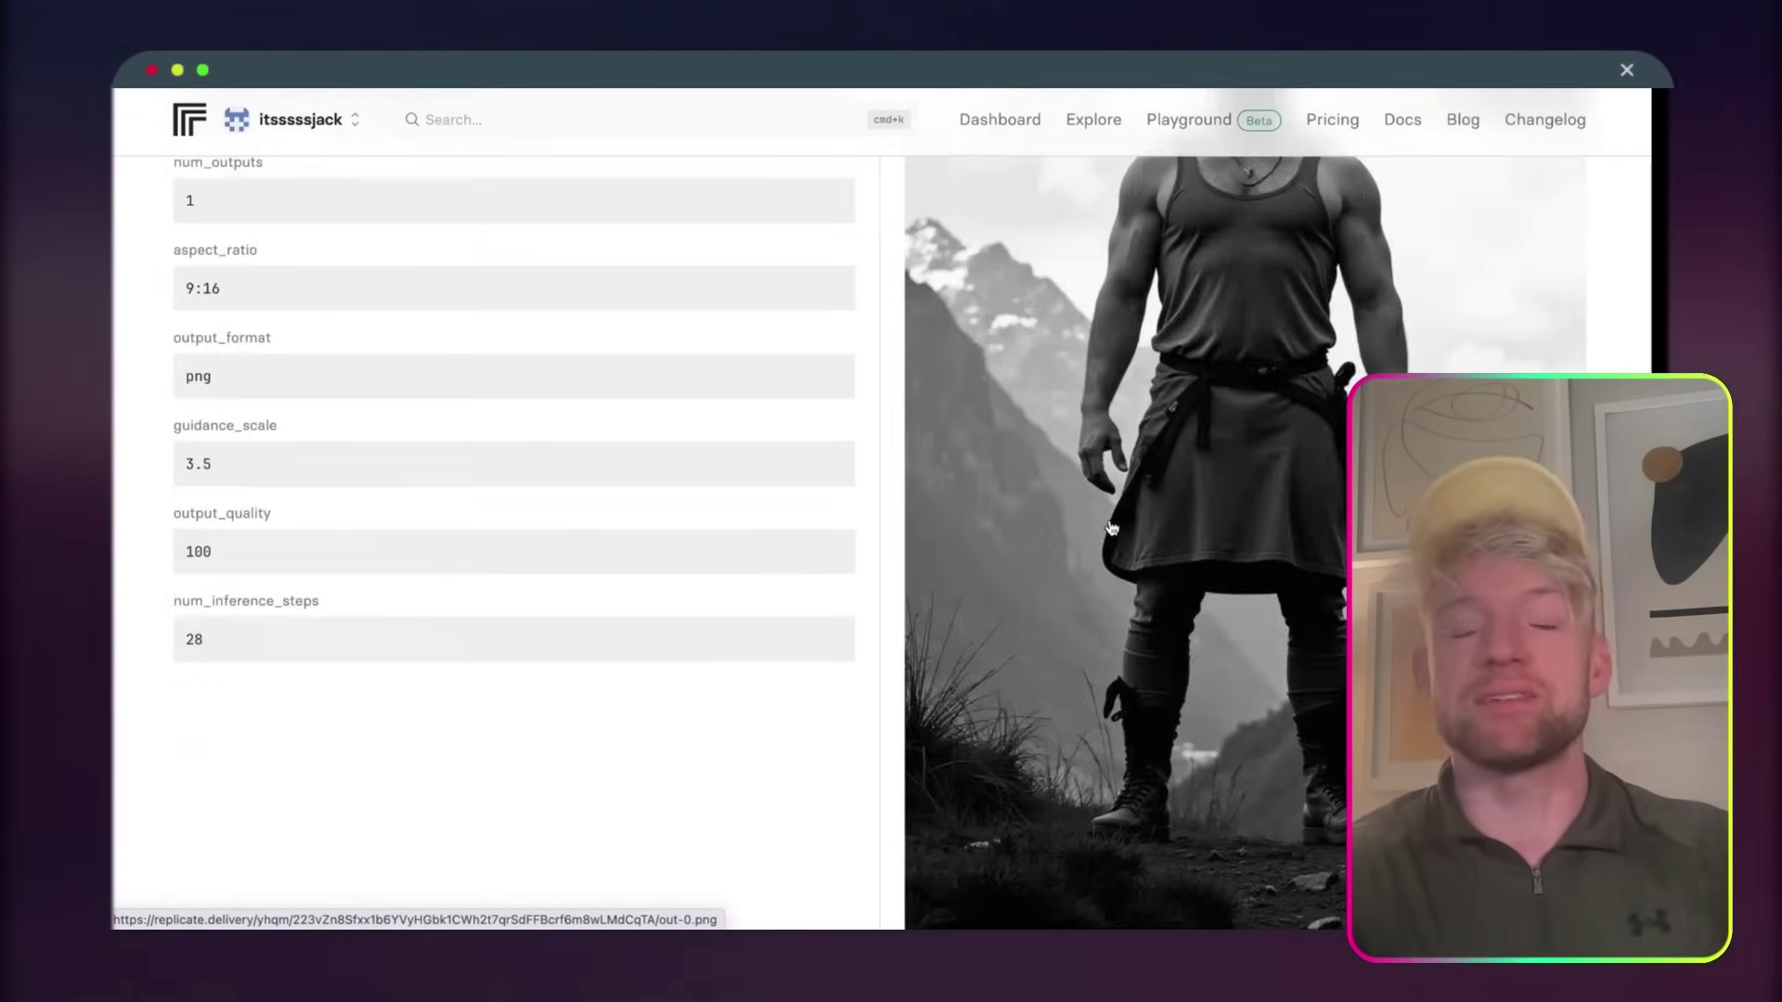
scroll(1111, 528, "up", 1)
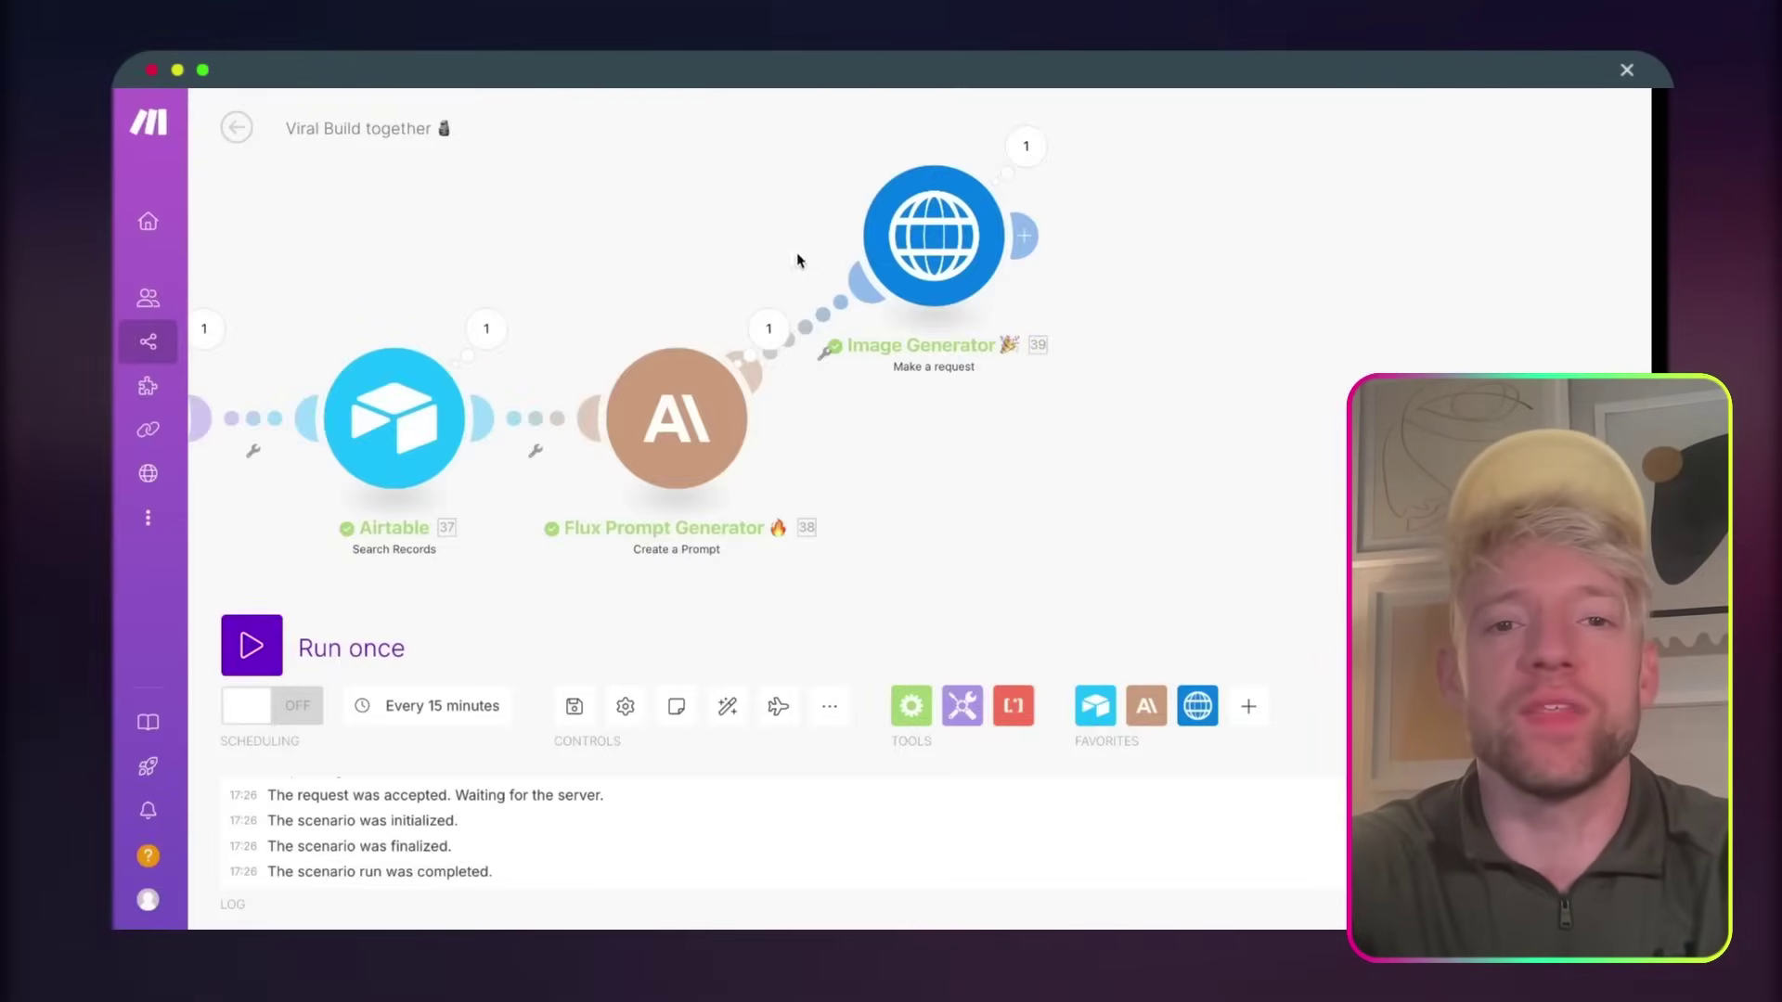
- Switch back to Make and add a Tools Sleep module after the Image Generator with a delay of 45 seconds
scroll(836, 262, "right", 5)
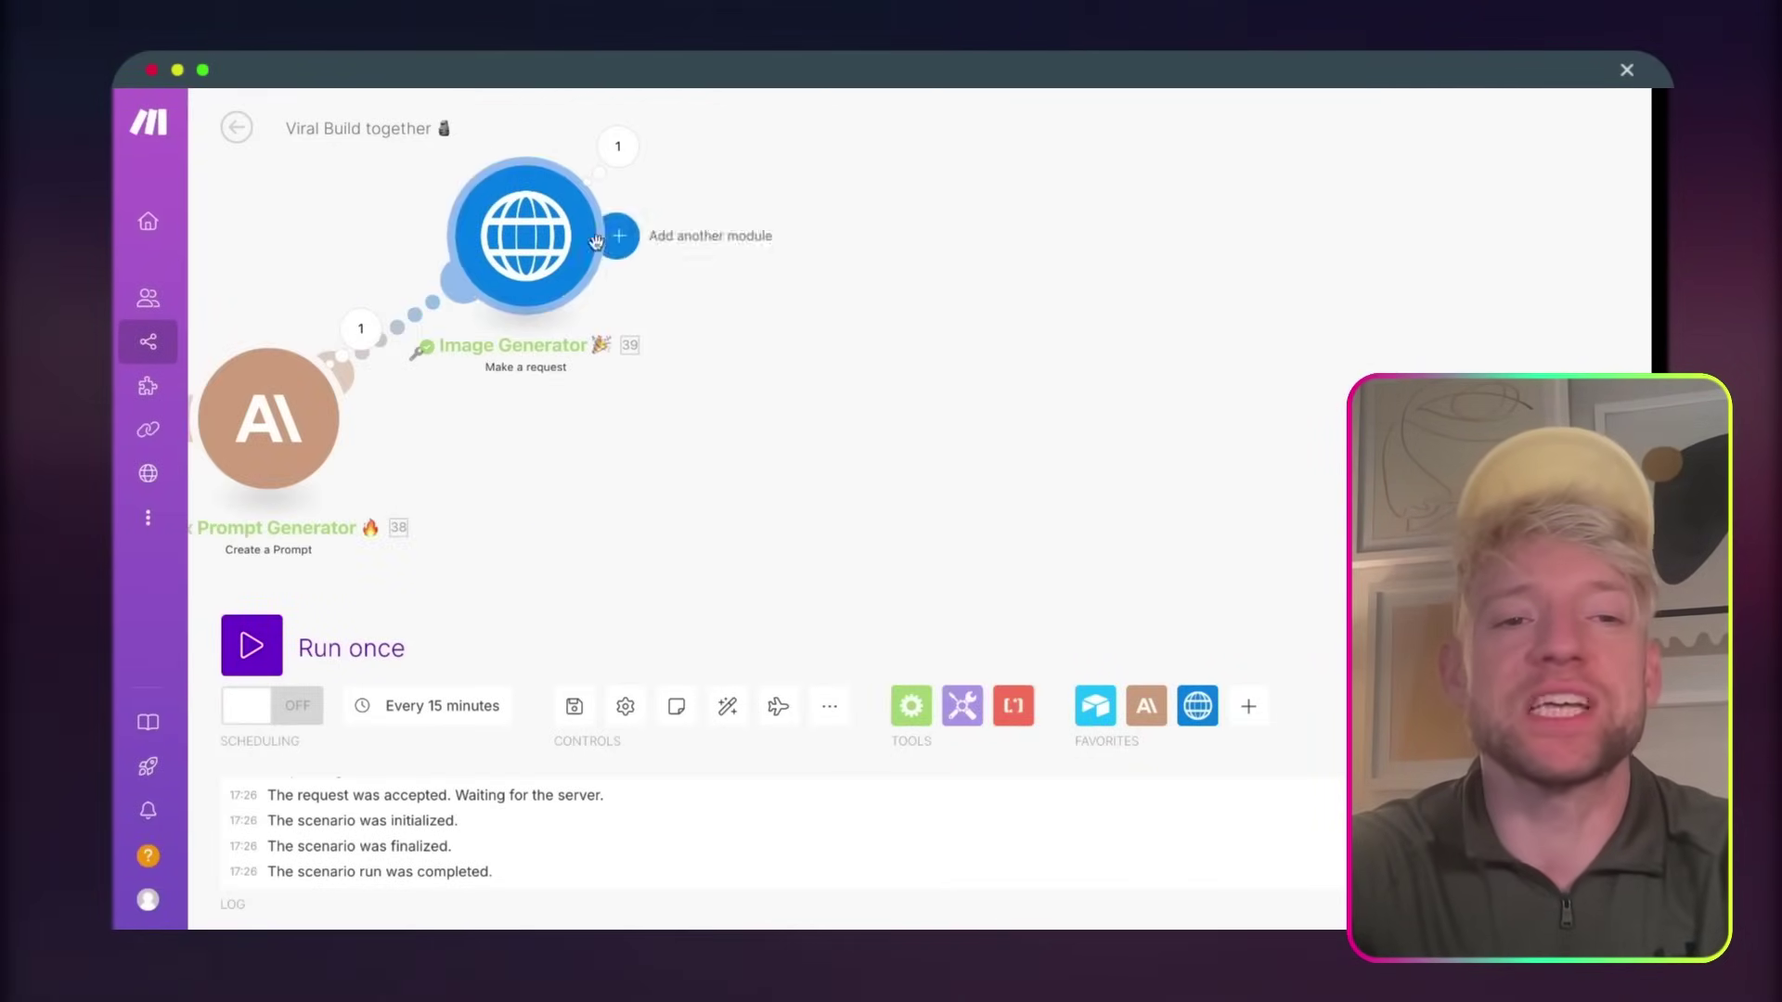
scroll(603, 237, "left", 1)
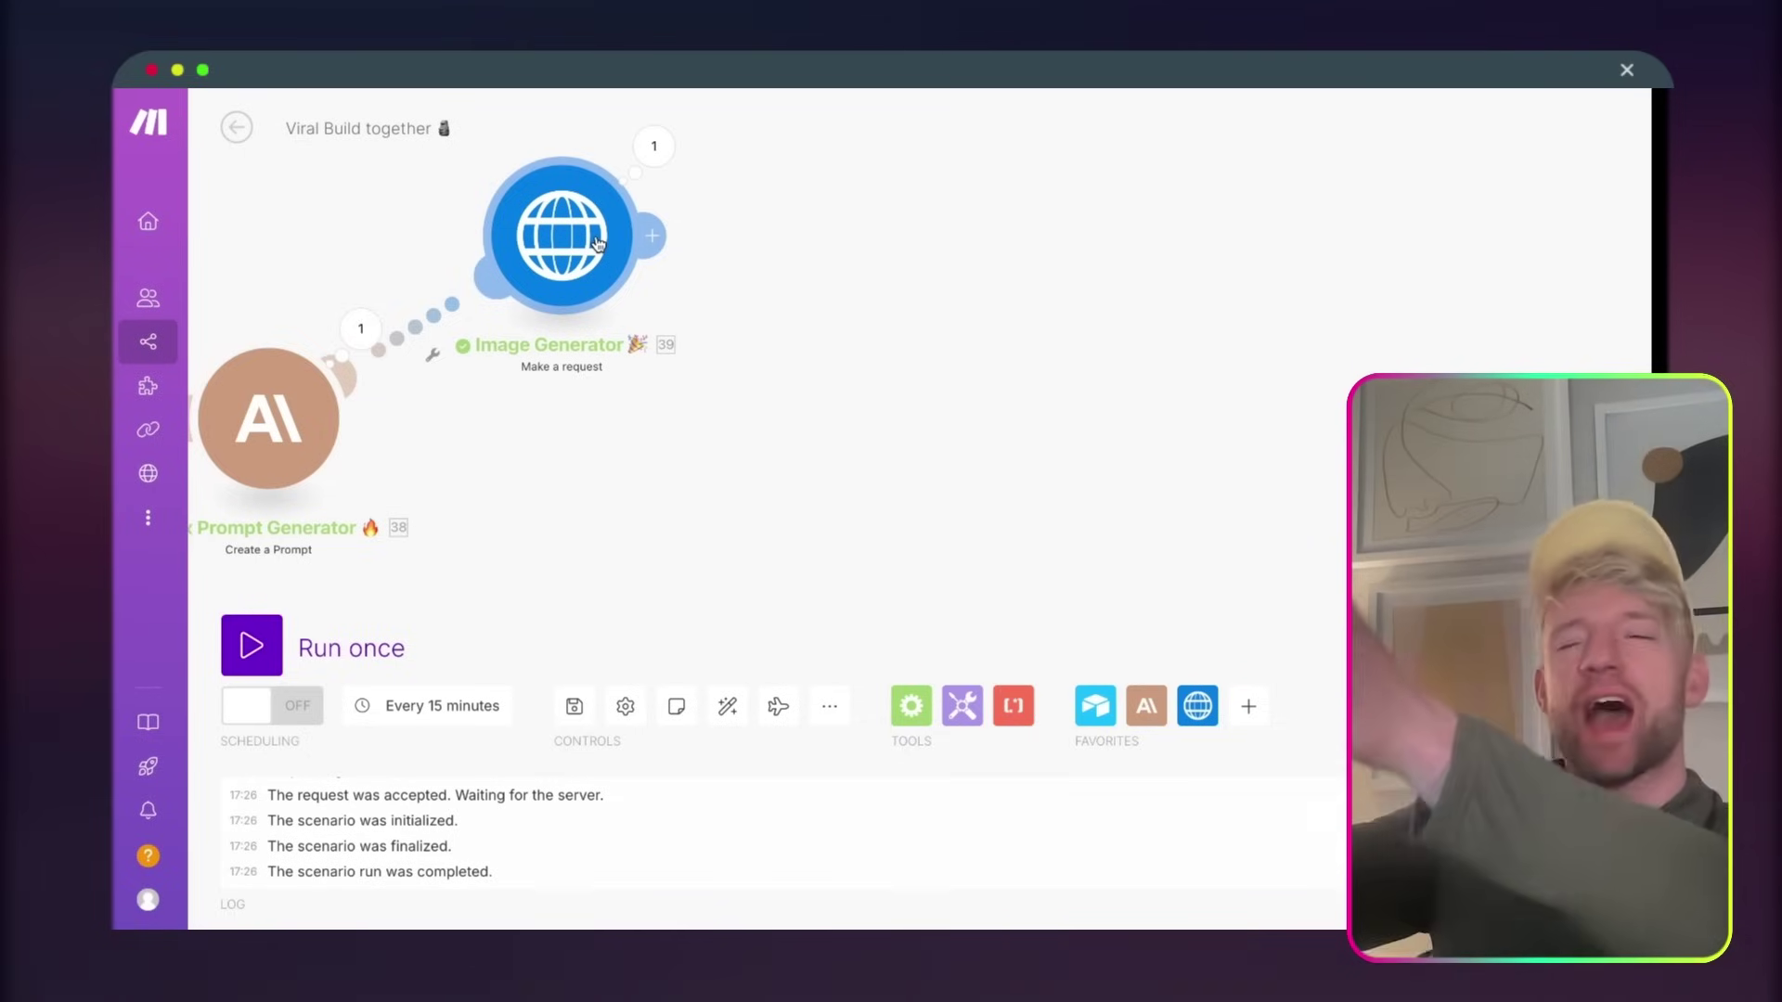
left_click(652, 236)
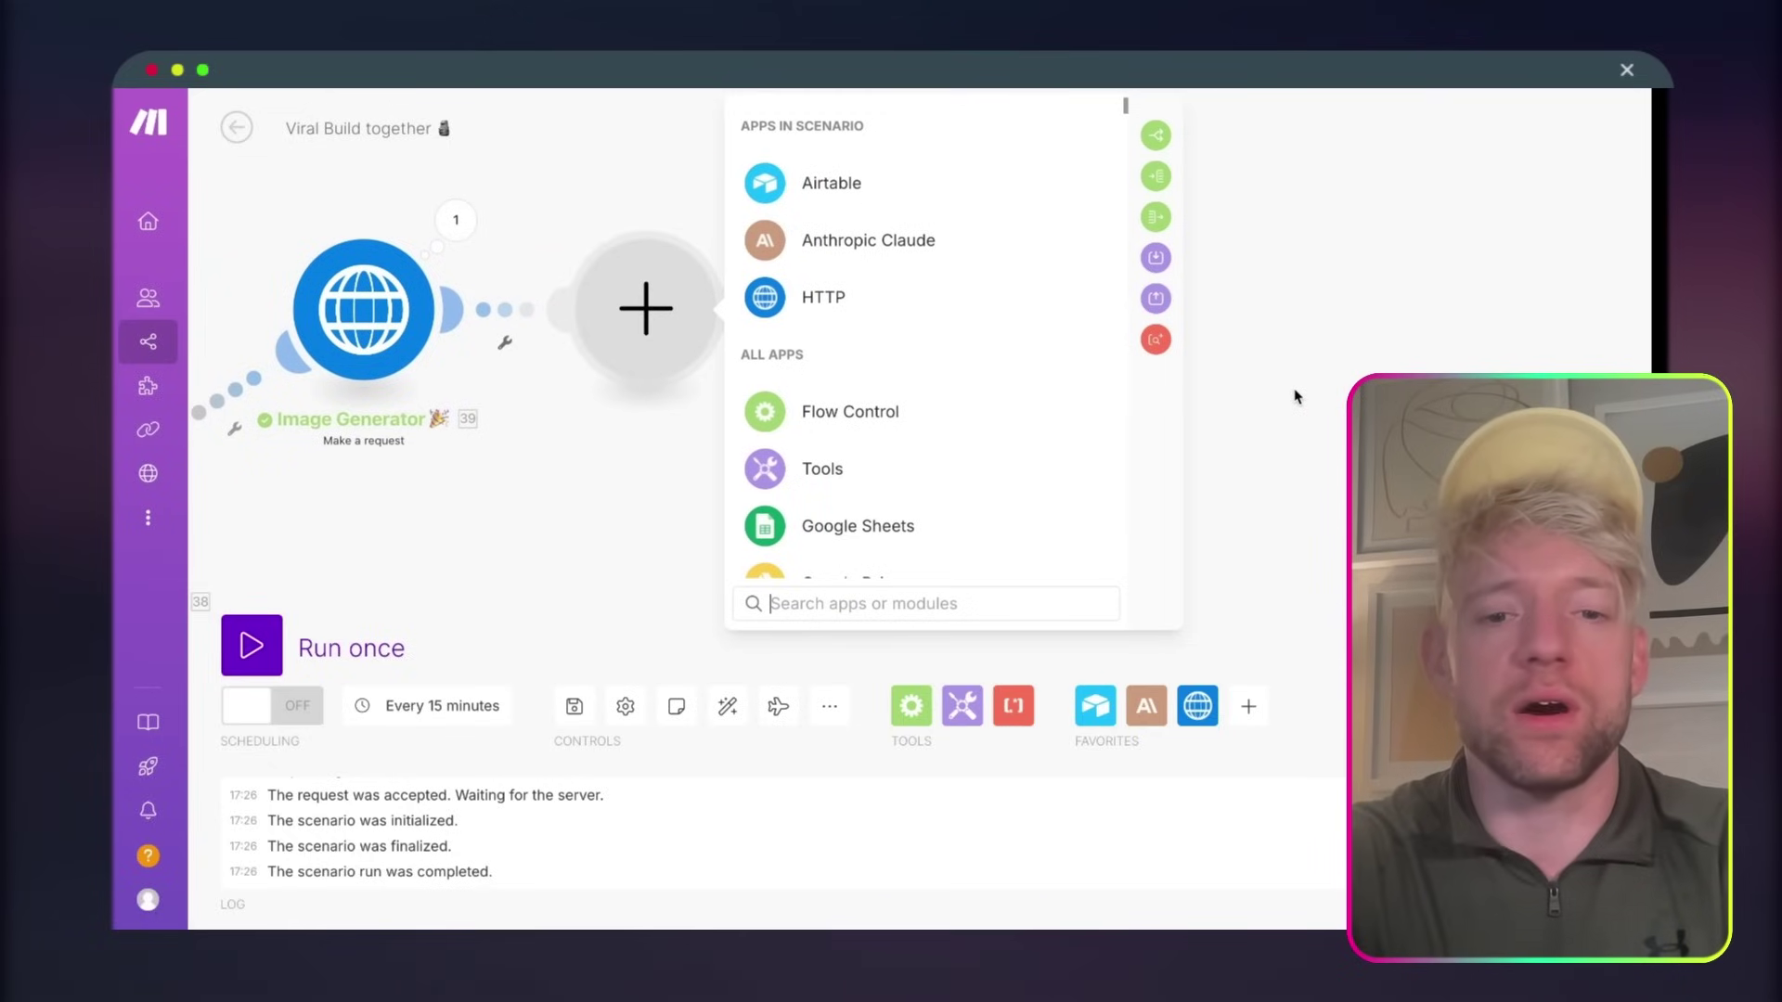
left_click(970, 466)
type("skee")
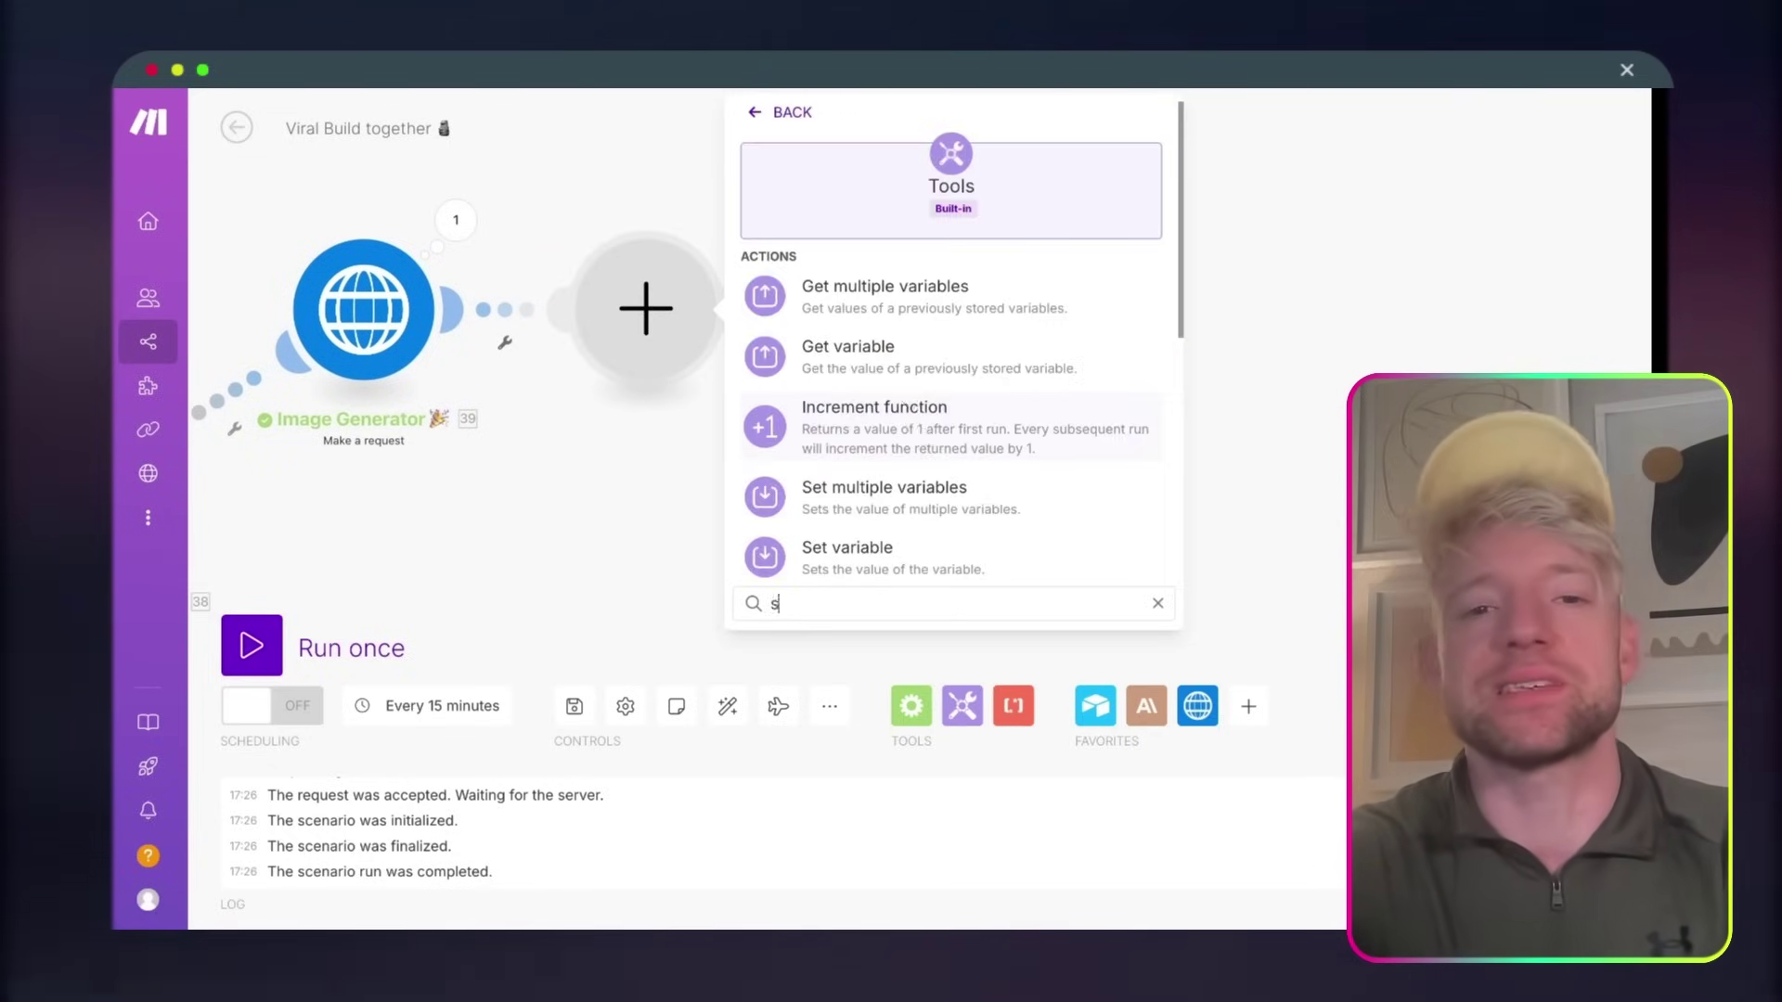
key("BackSpace")
key("BackSpace")
key("BackSpace")
type("leep")
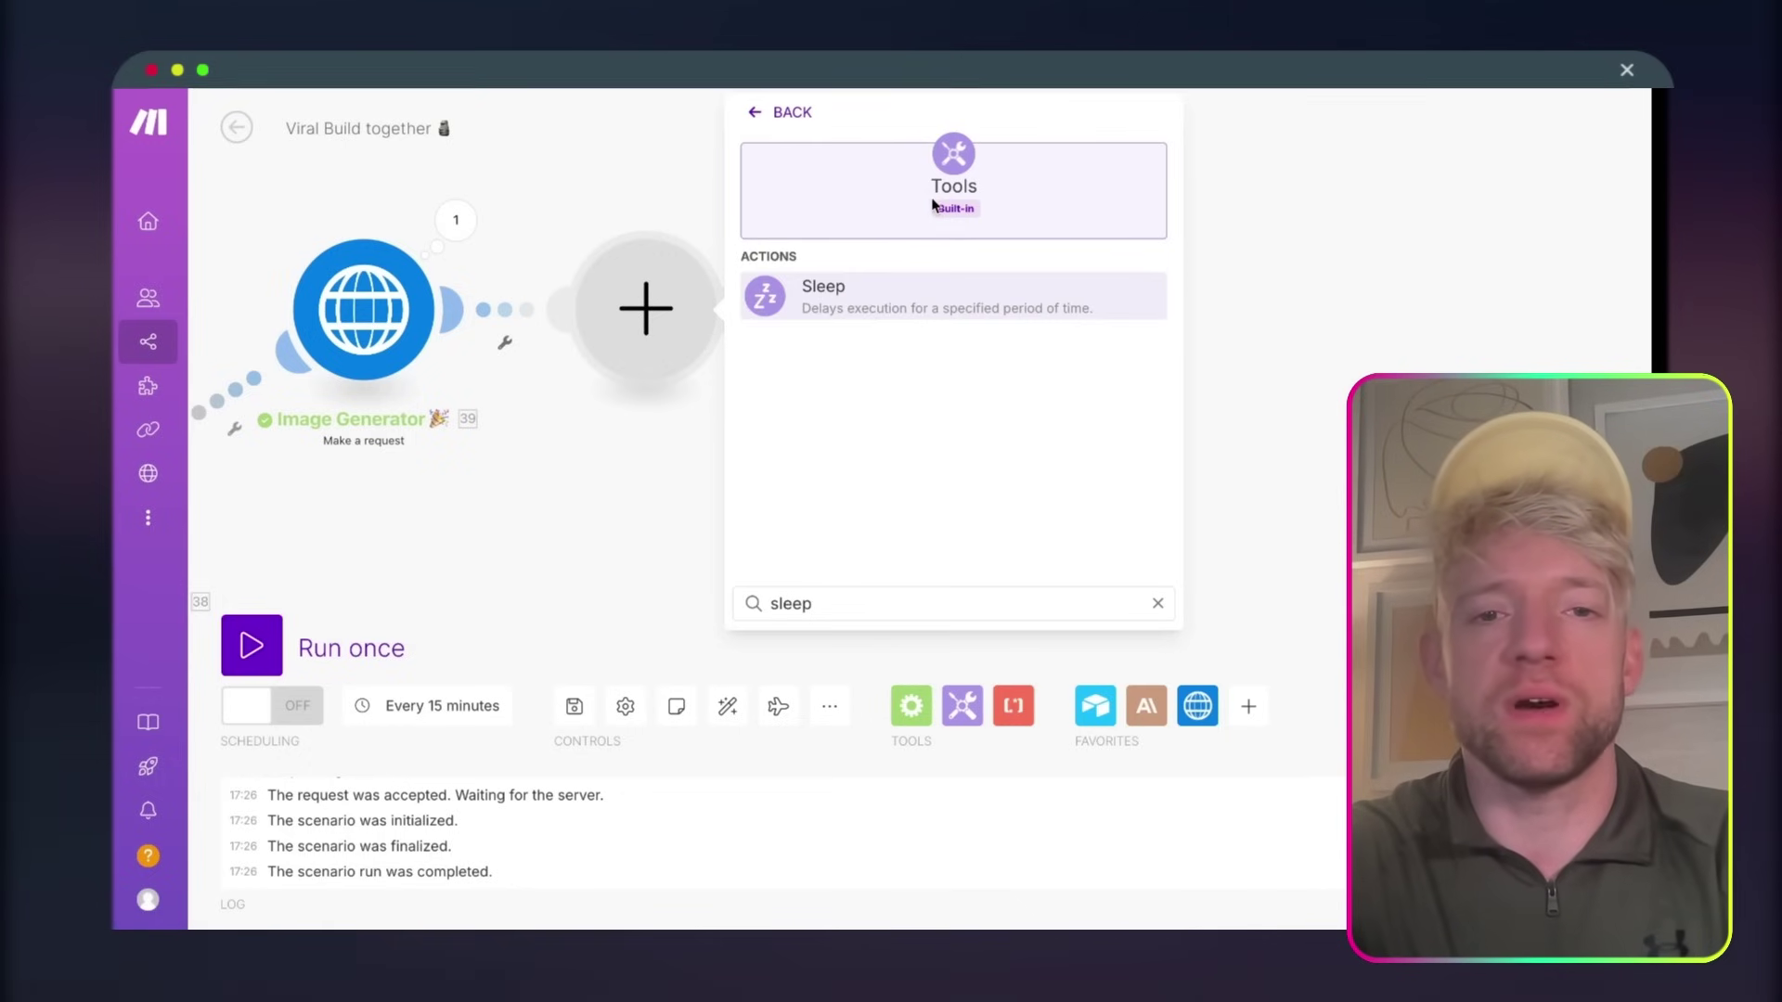
left_click(905, 291)
double_click(827, 291)
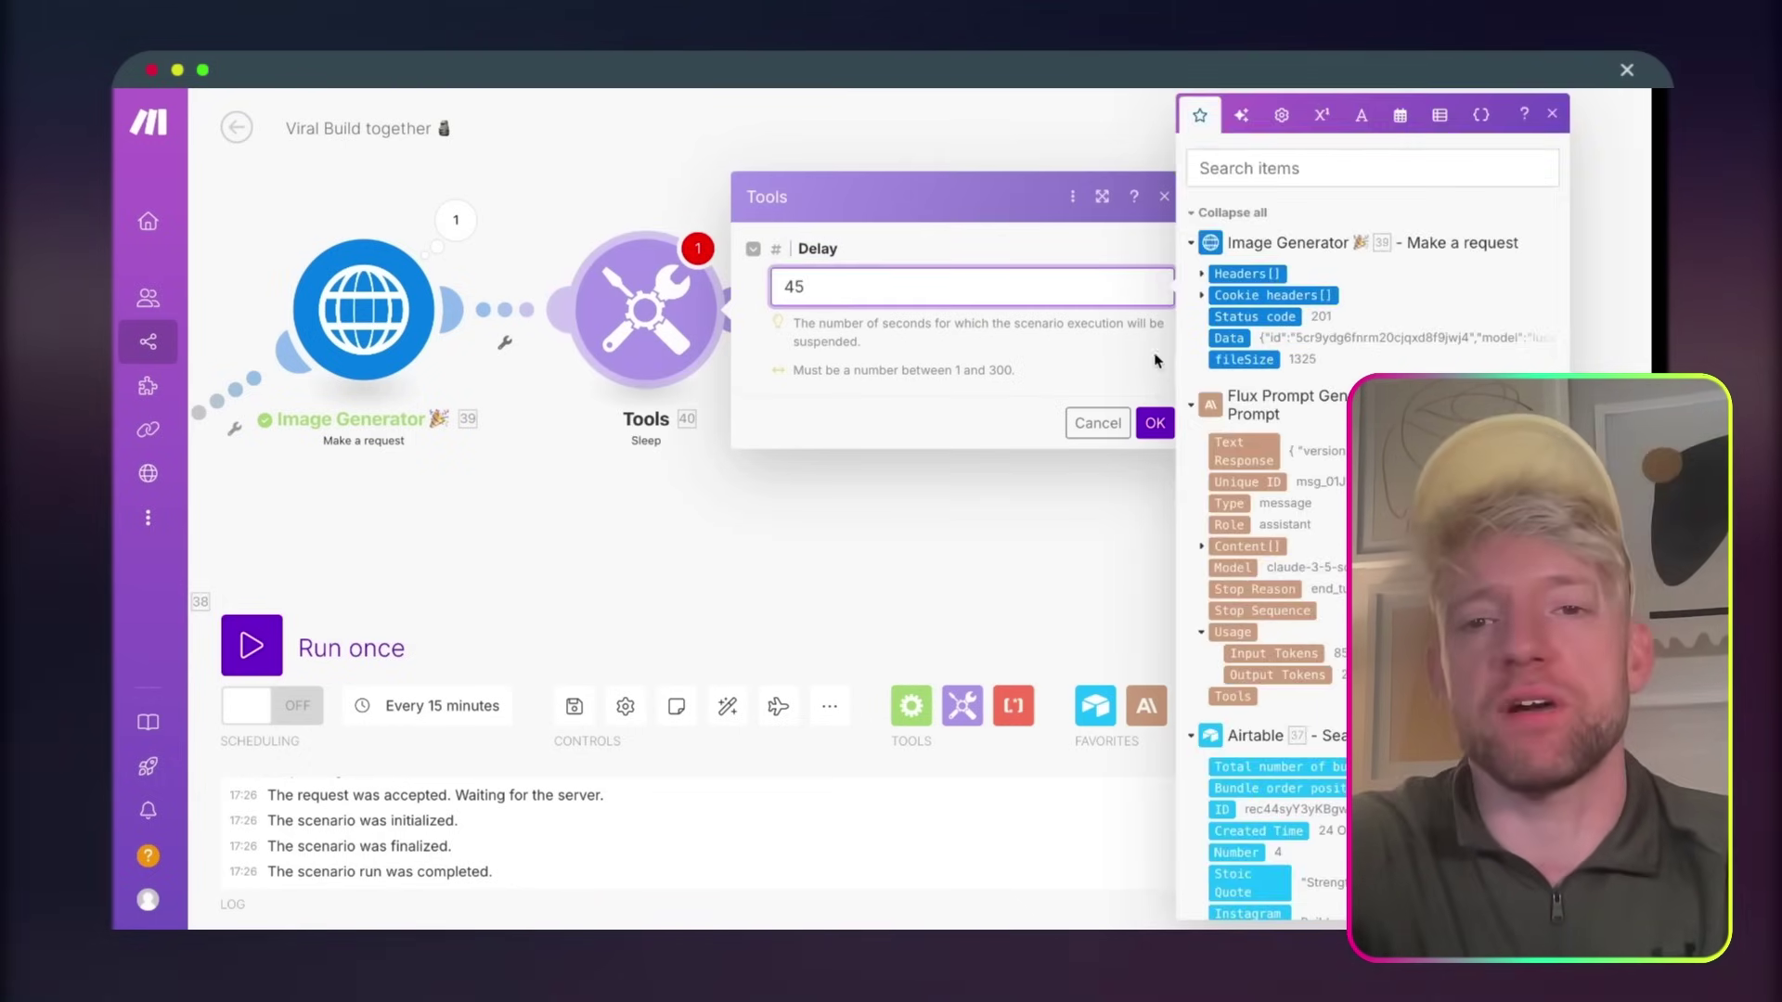
left_click(1153, 425)
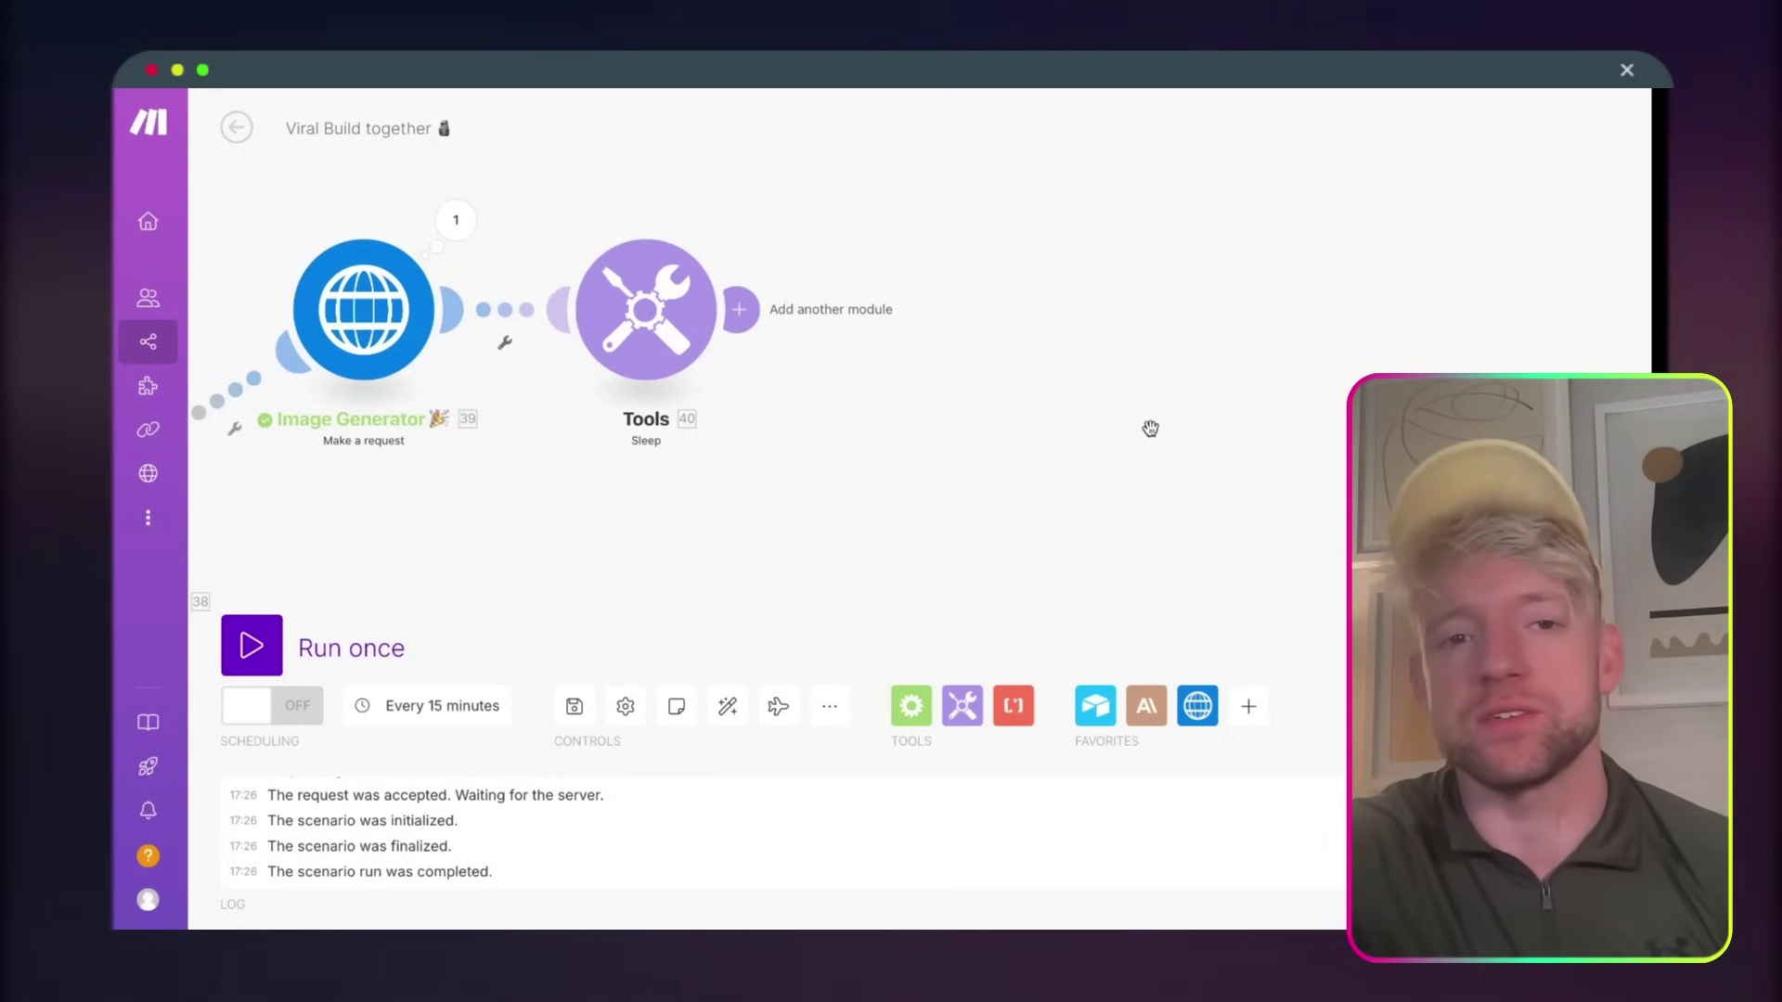
left_click_drag(641, 318, 680, 319)
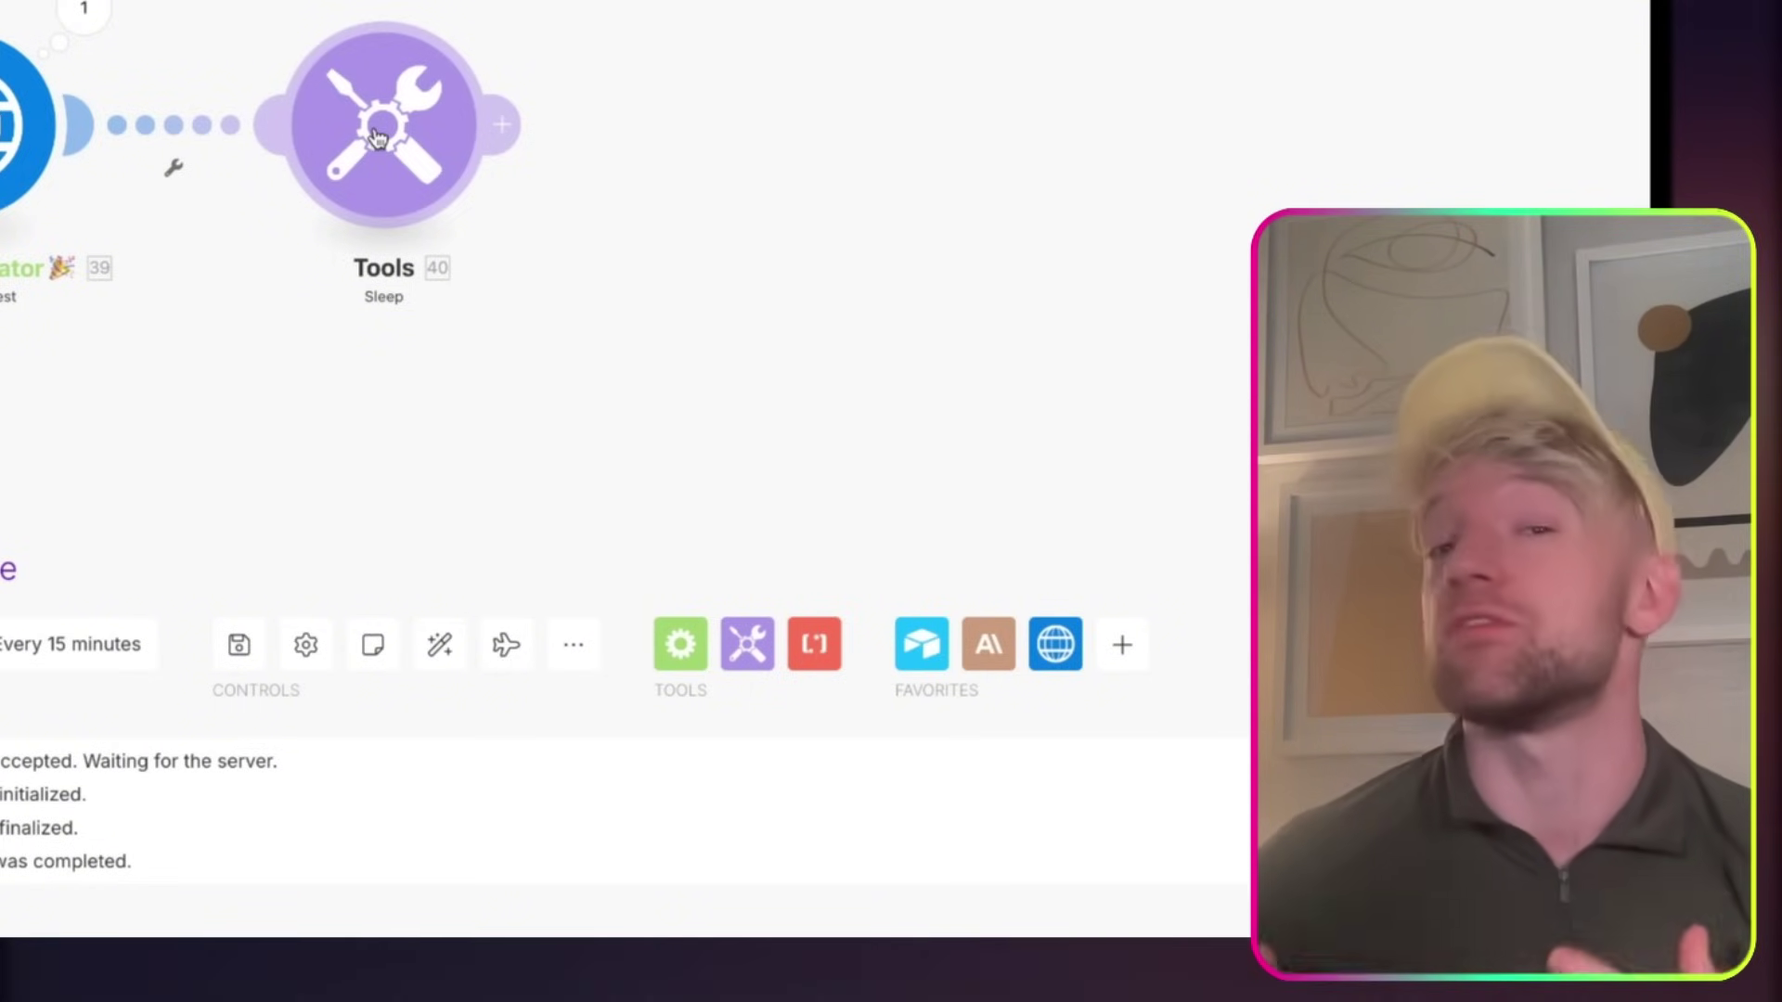
left_click_drag(378, 137, 326, 138)
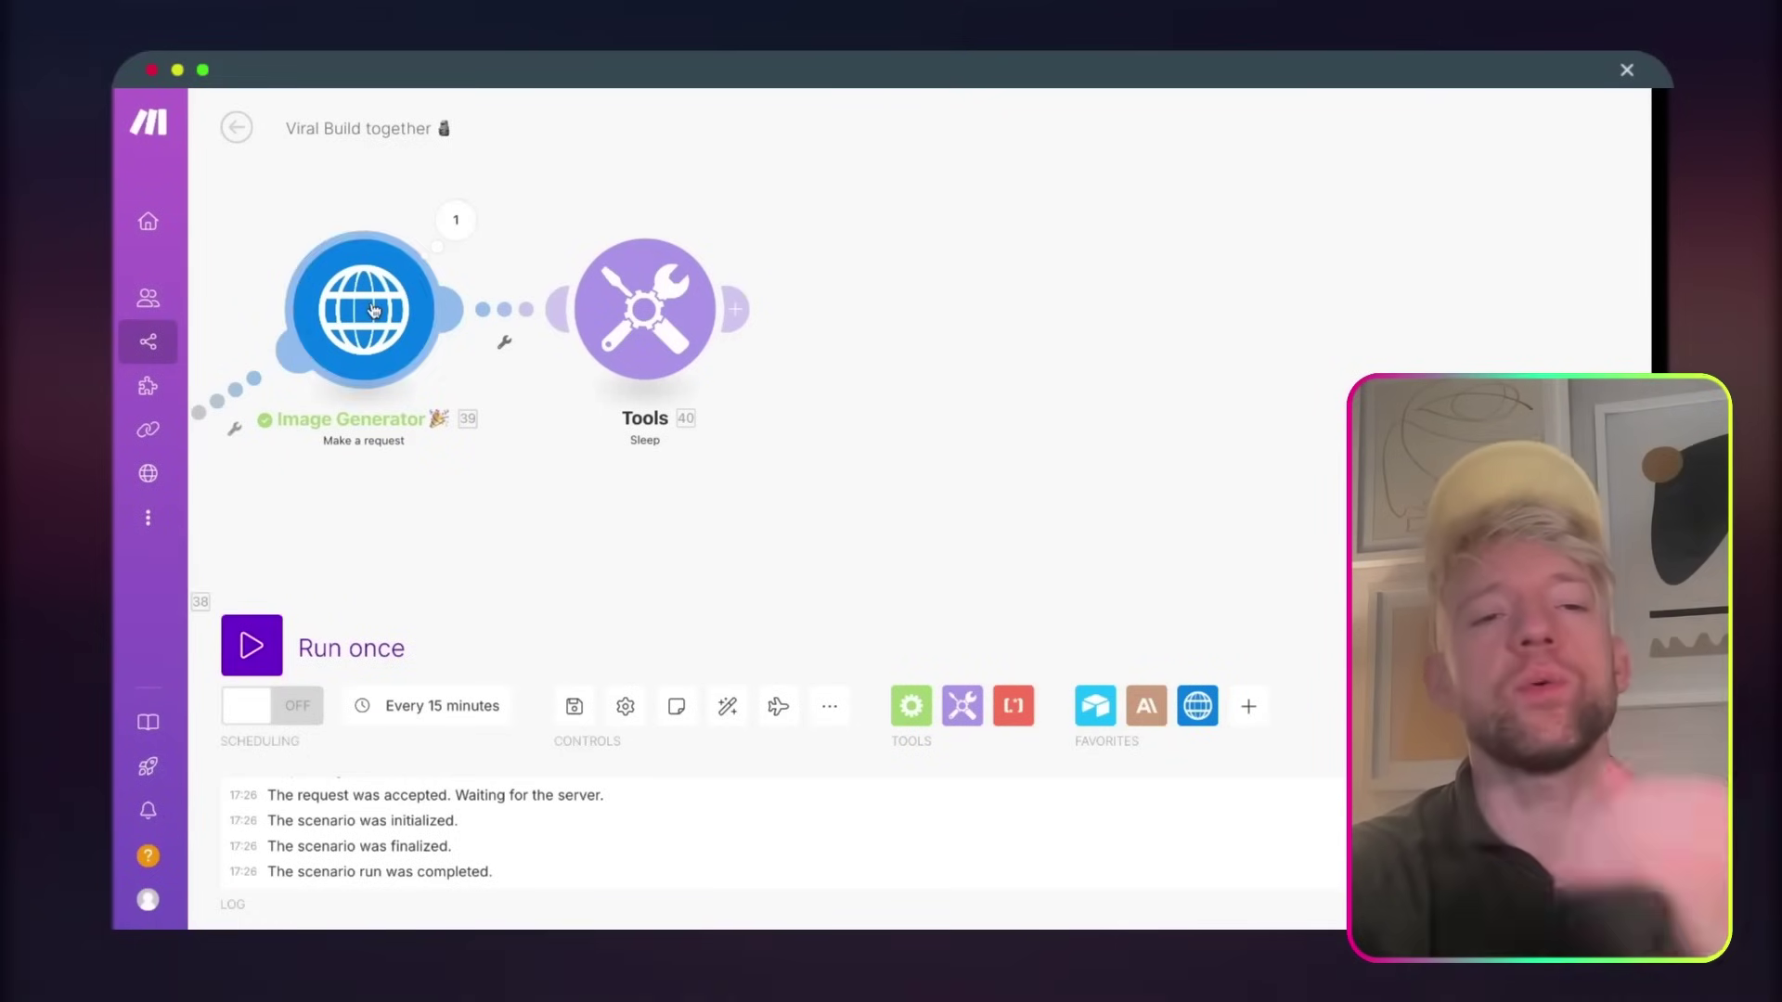
- Clone the Image Generator module and attach the copy after the Sleep module
right_click(371, 308)
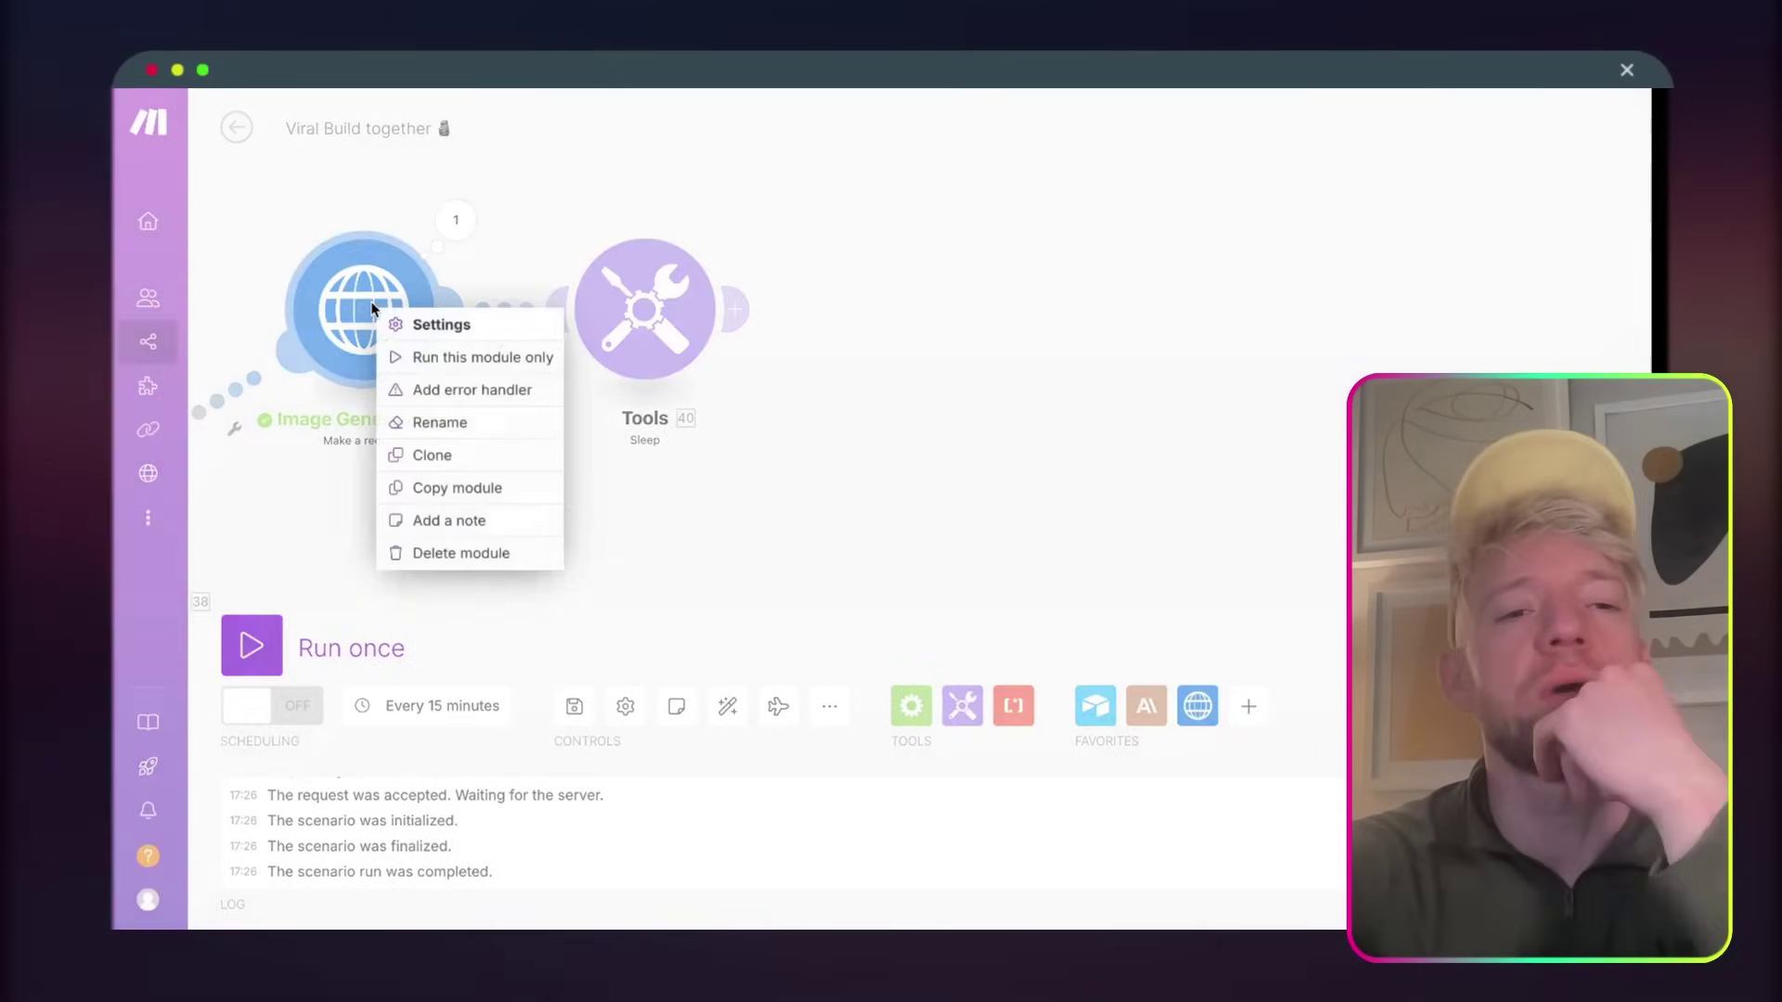
left_click(431, 455)
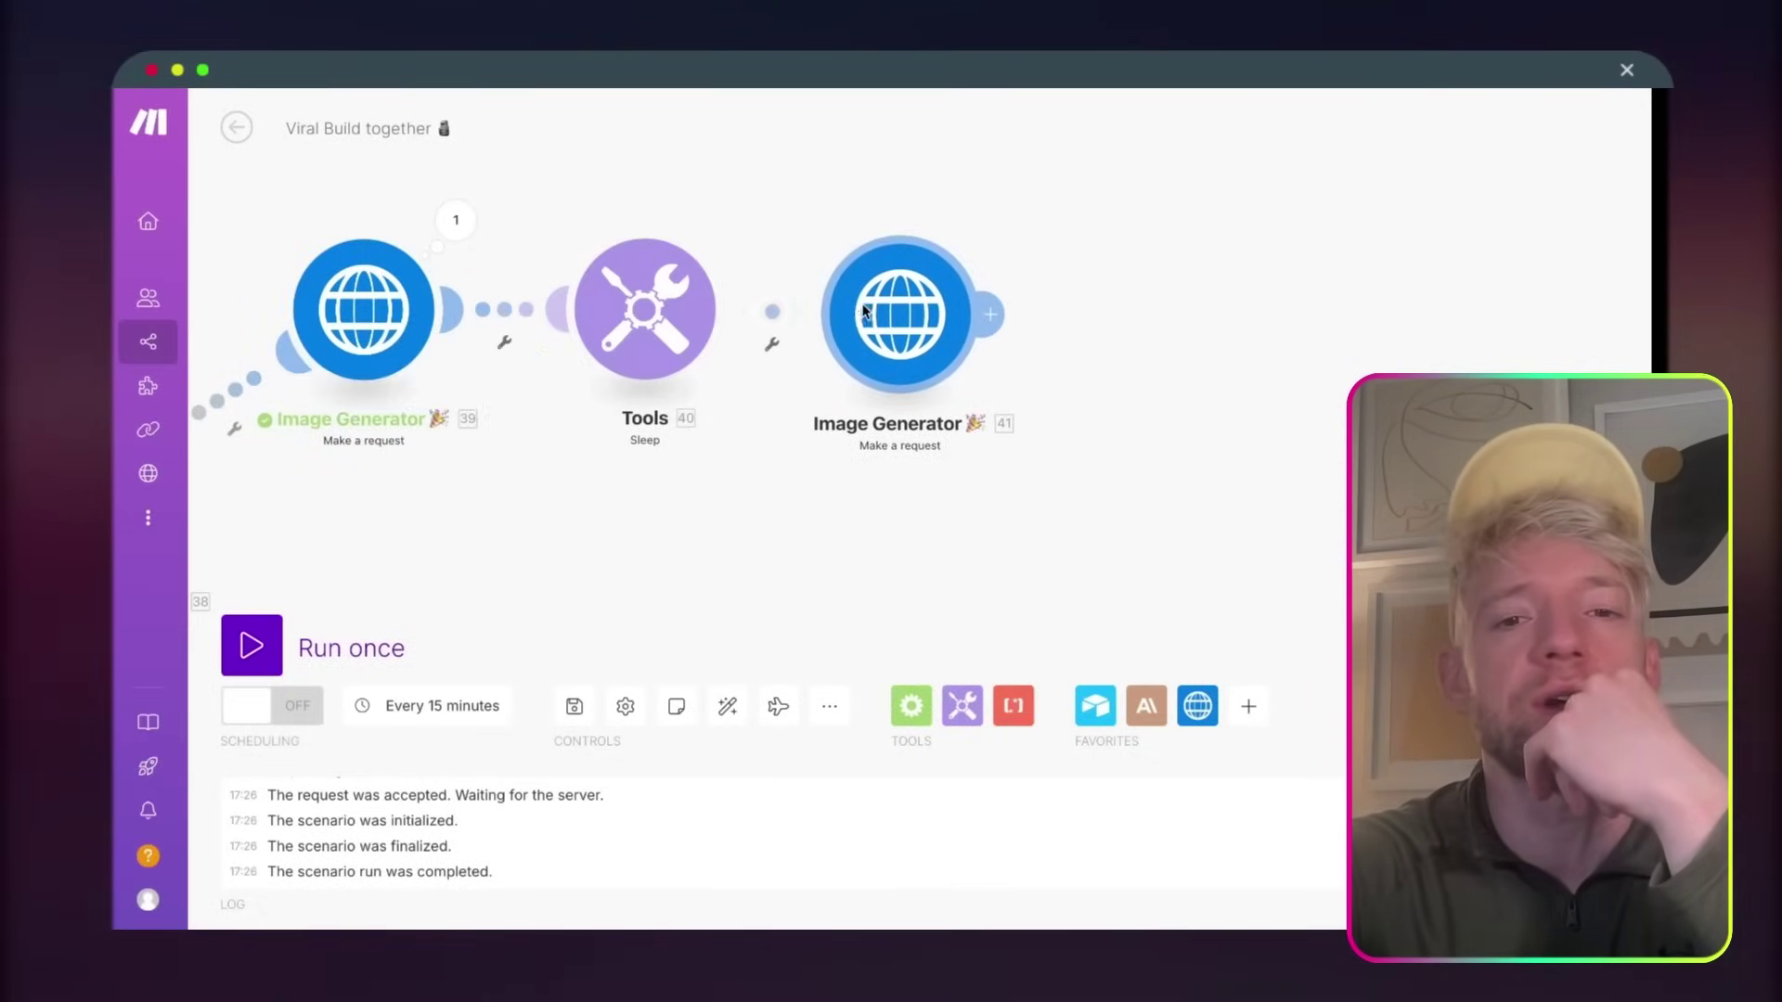
right_click(866, 313)
left_click(896, 418)
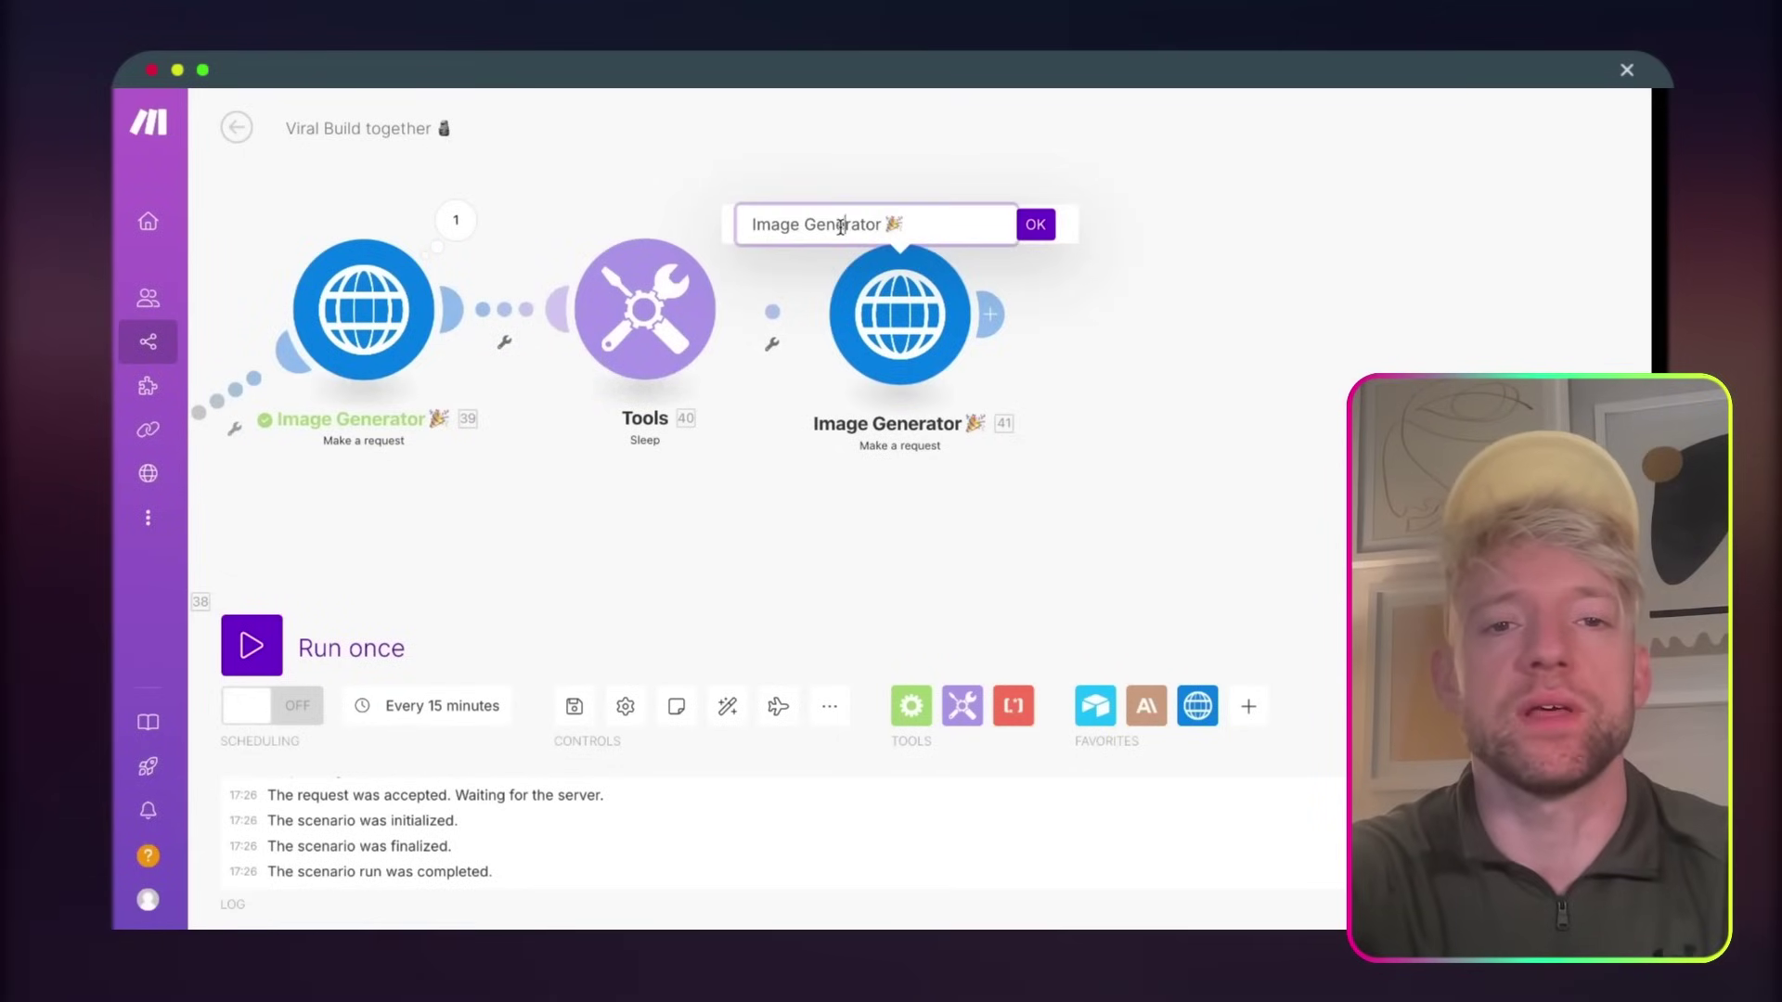
left_click(655, 237)
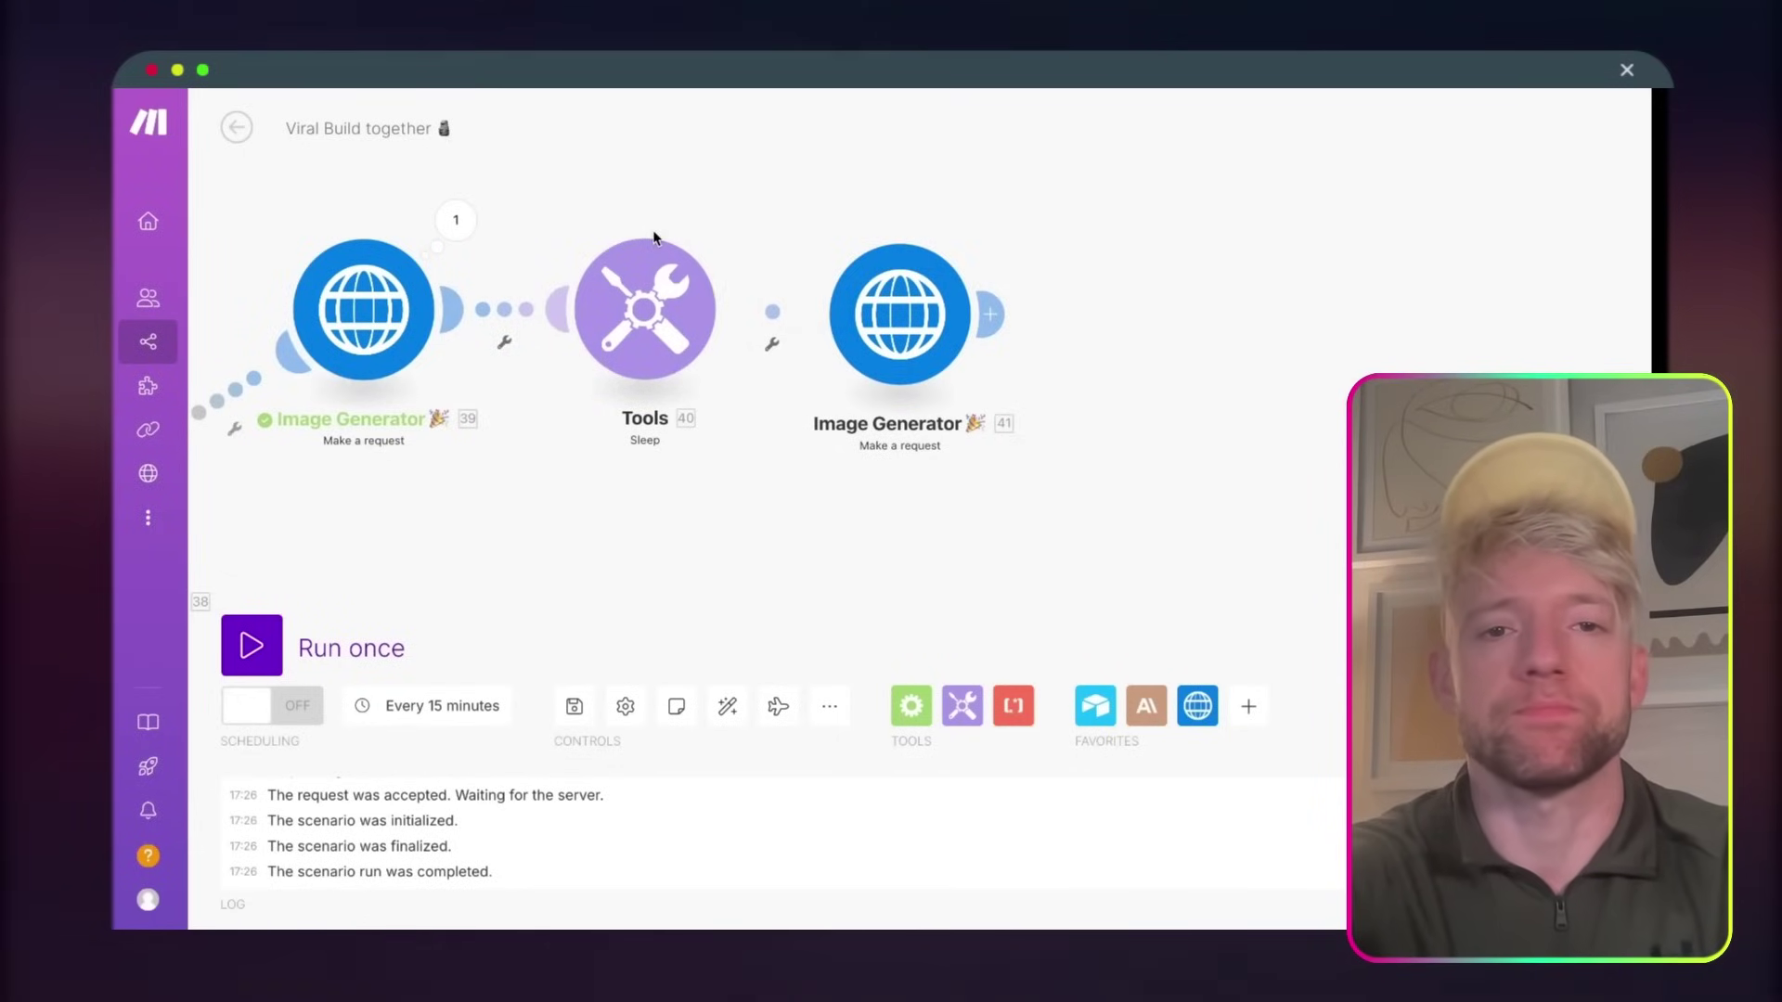
right_click(873, 306)
left_click(914, 418)
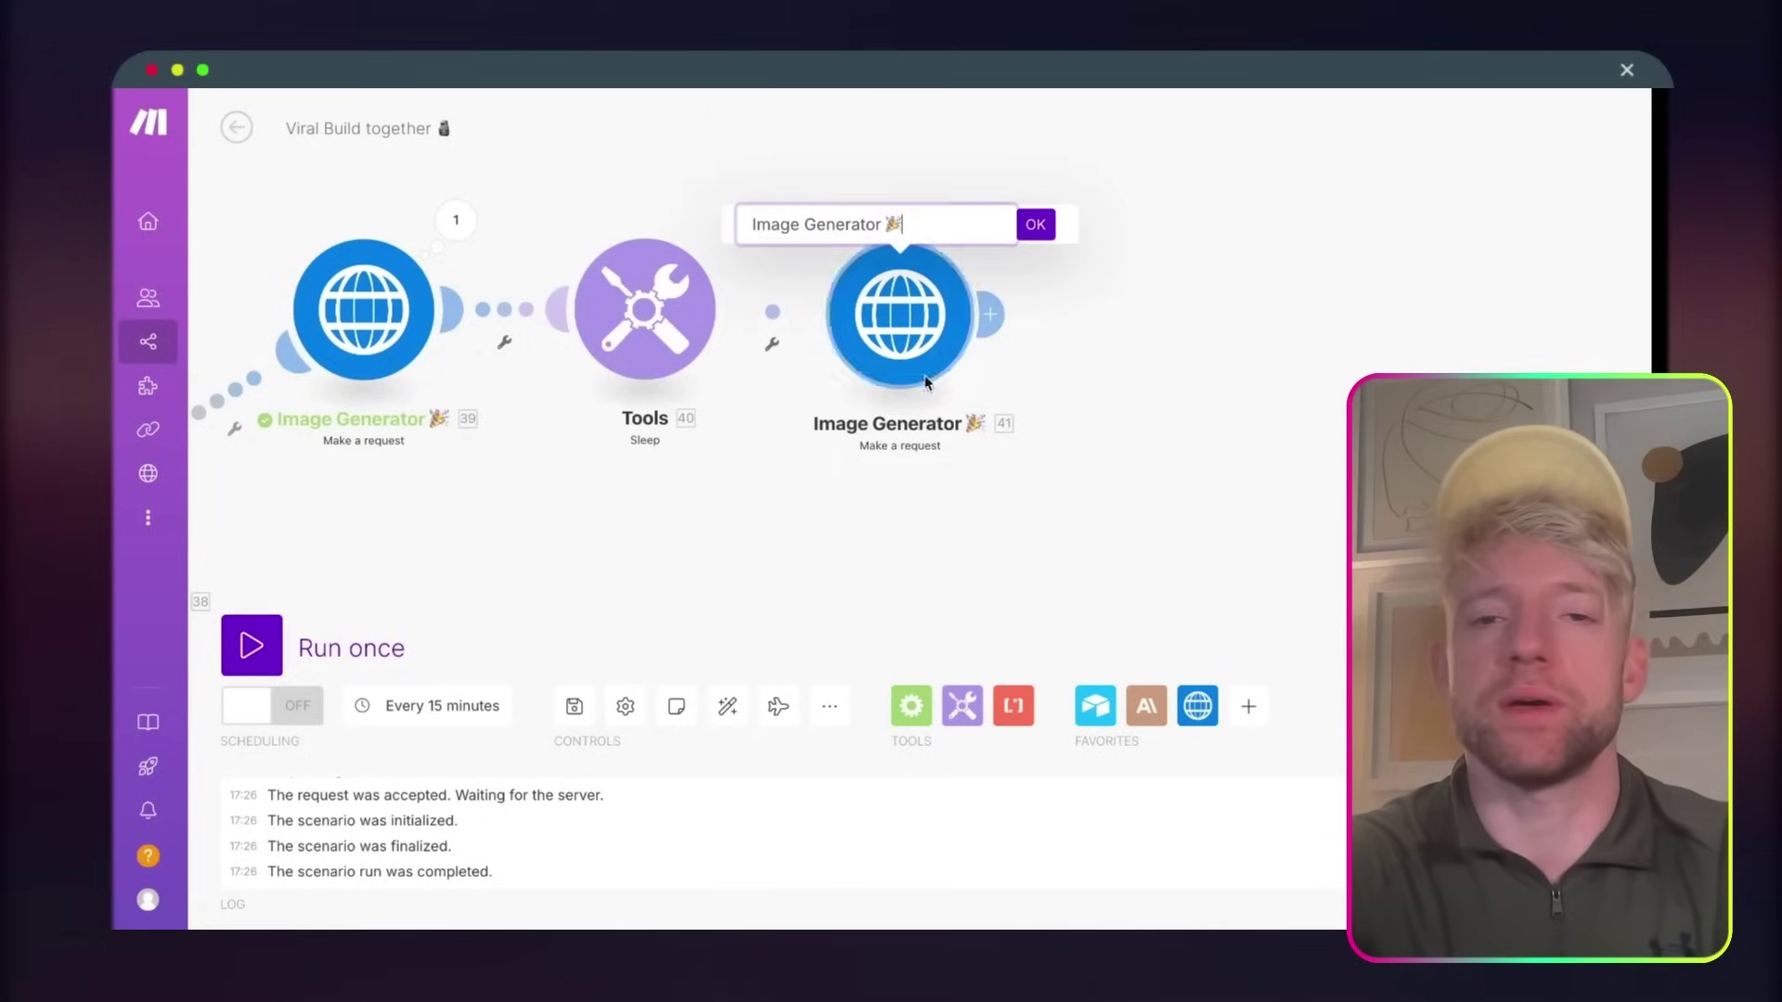
left_click(637, 226)
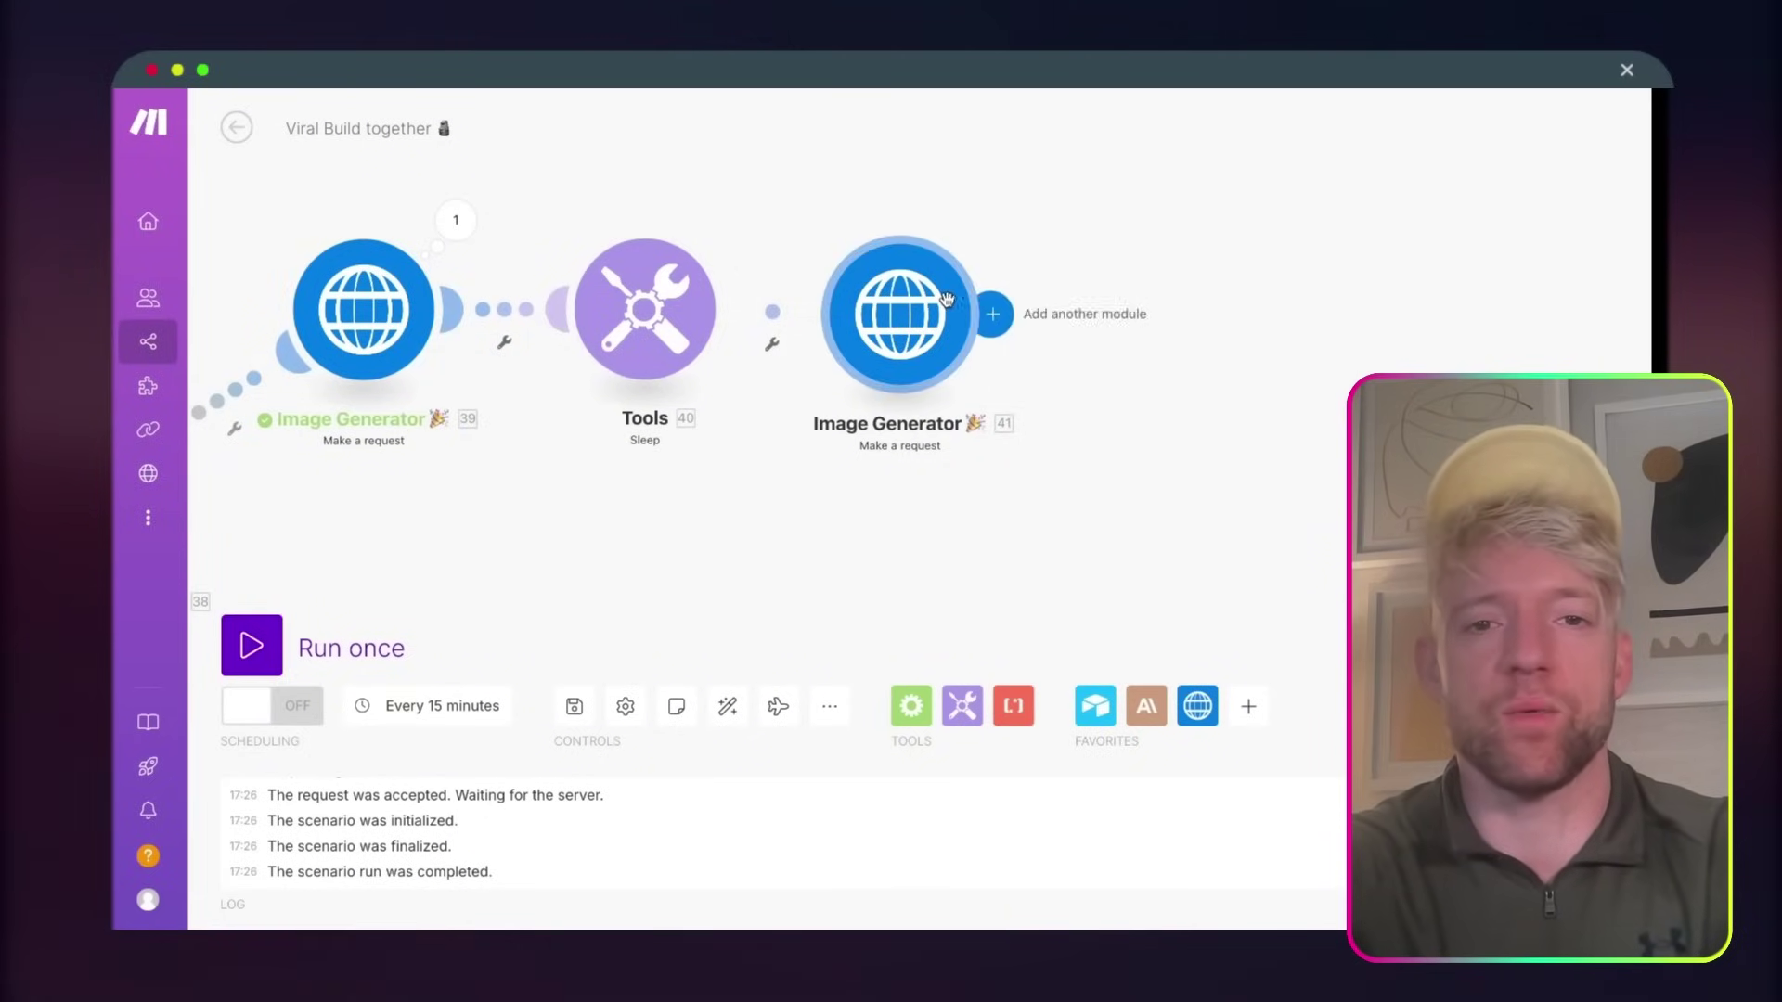
- Space the cloned HTTP module further from the Sleep module and rename it "Download Image"
left_click_drag(913, 313, 979, 302)
right_click(979, 301)
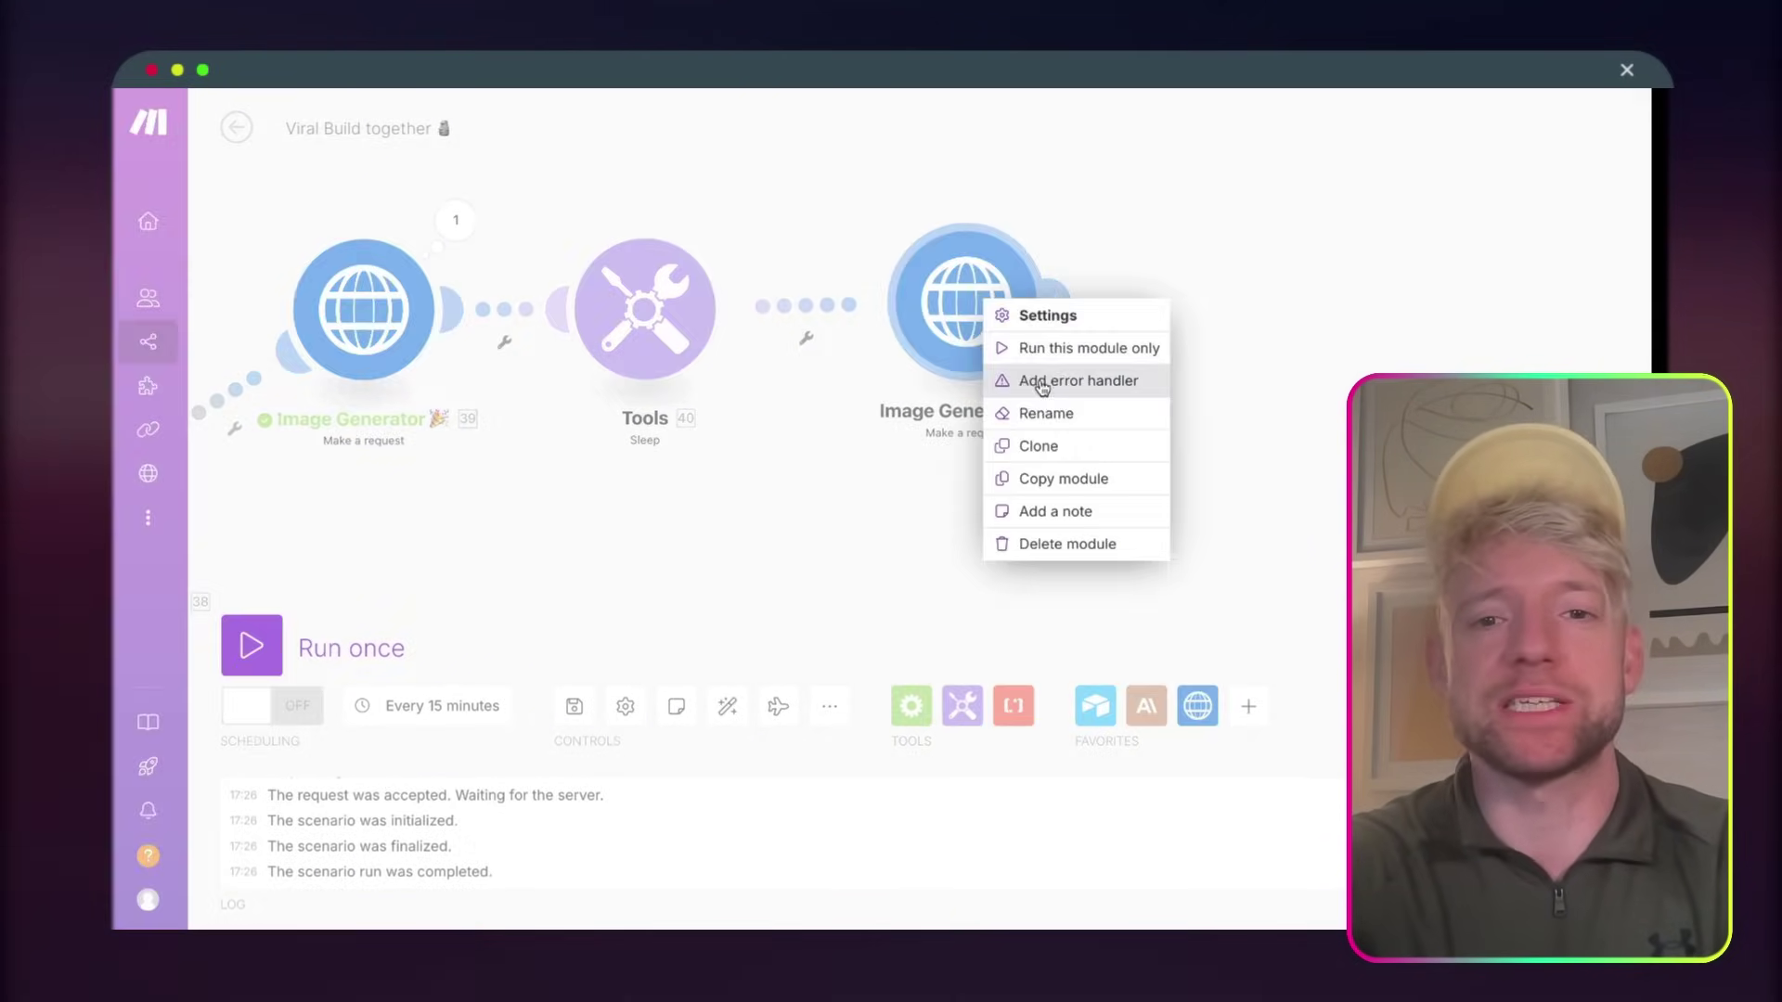
left_click(1030, 409)
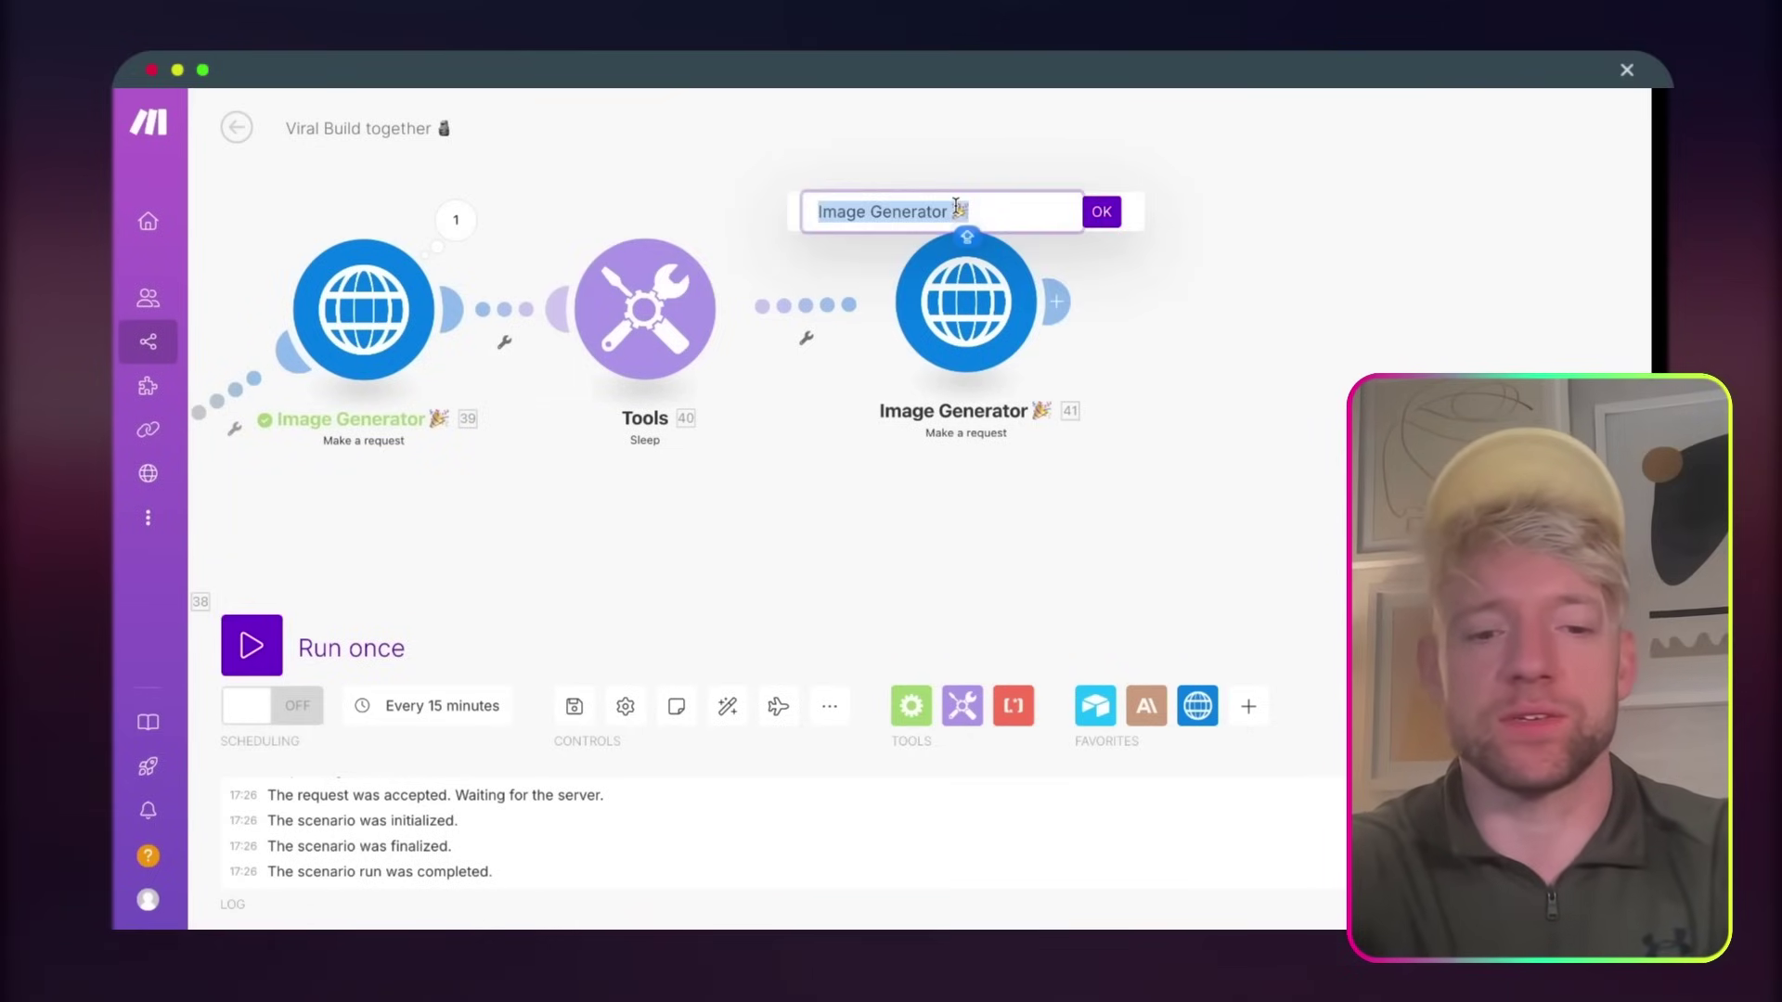
type("Diw")
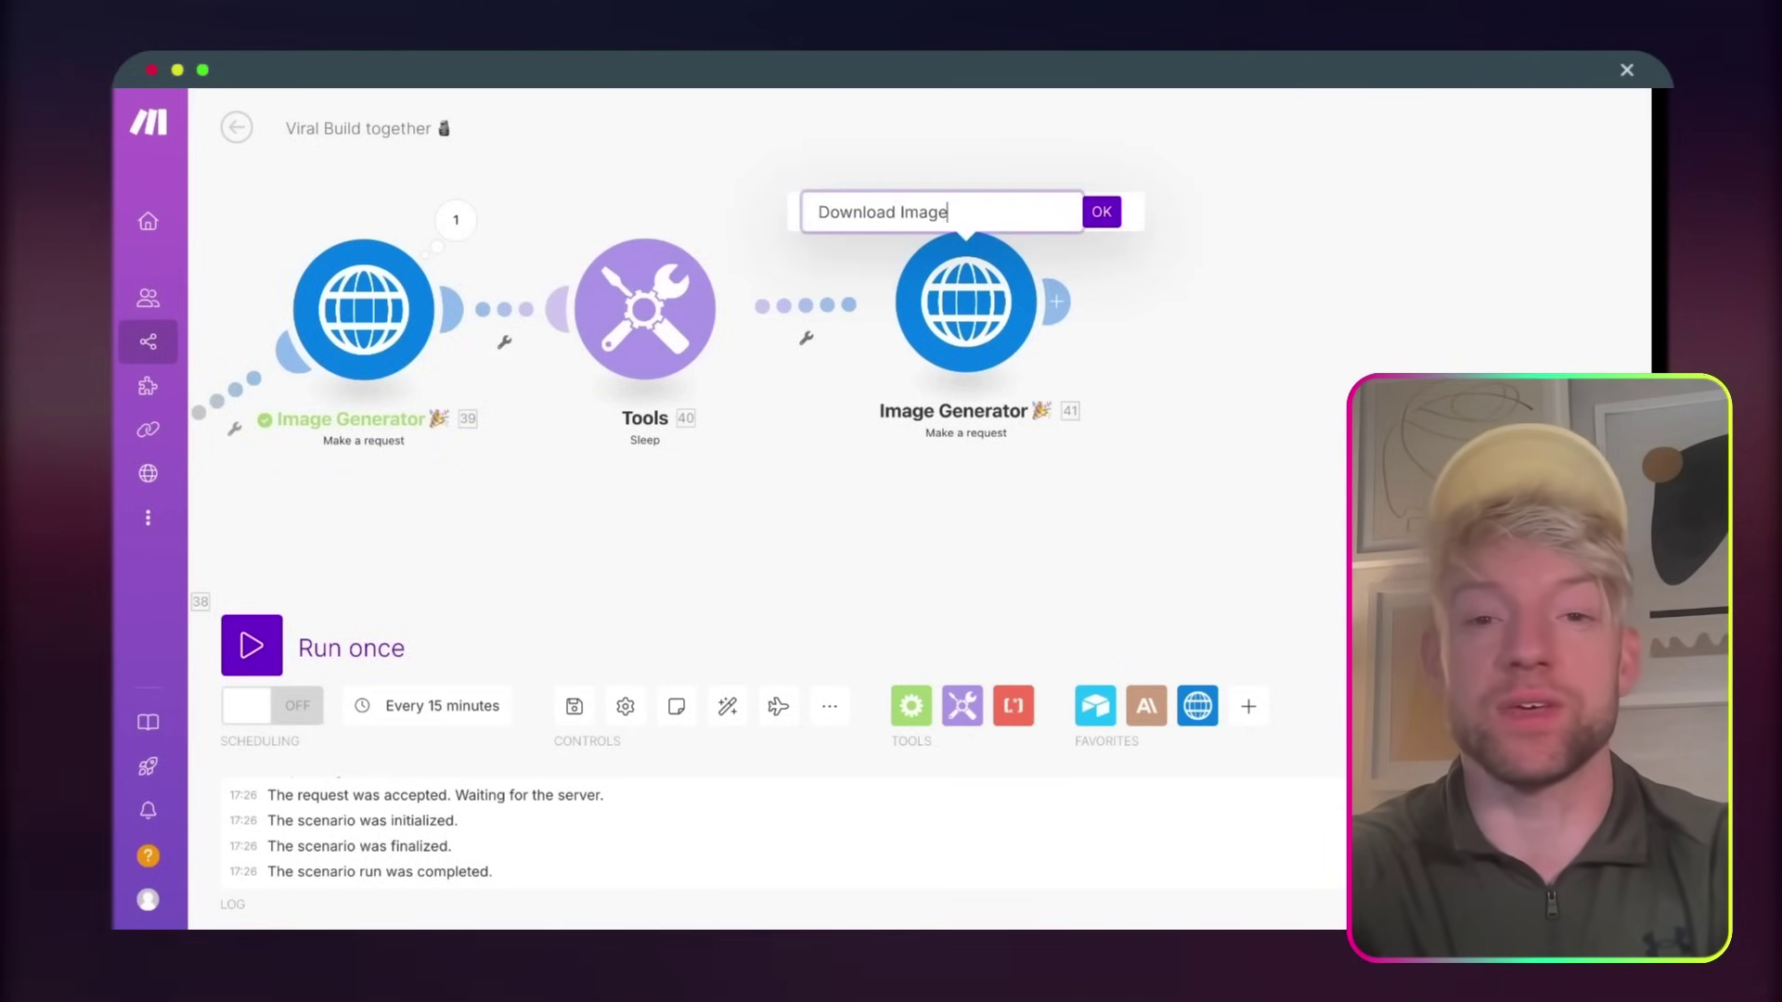
- Rename the cloned Image Generator module as "Download Image 📉" and place it closer to the Sleep module
key("ctrl+super+space")
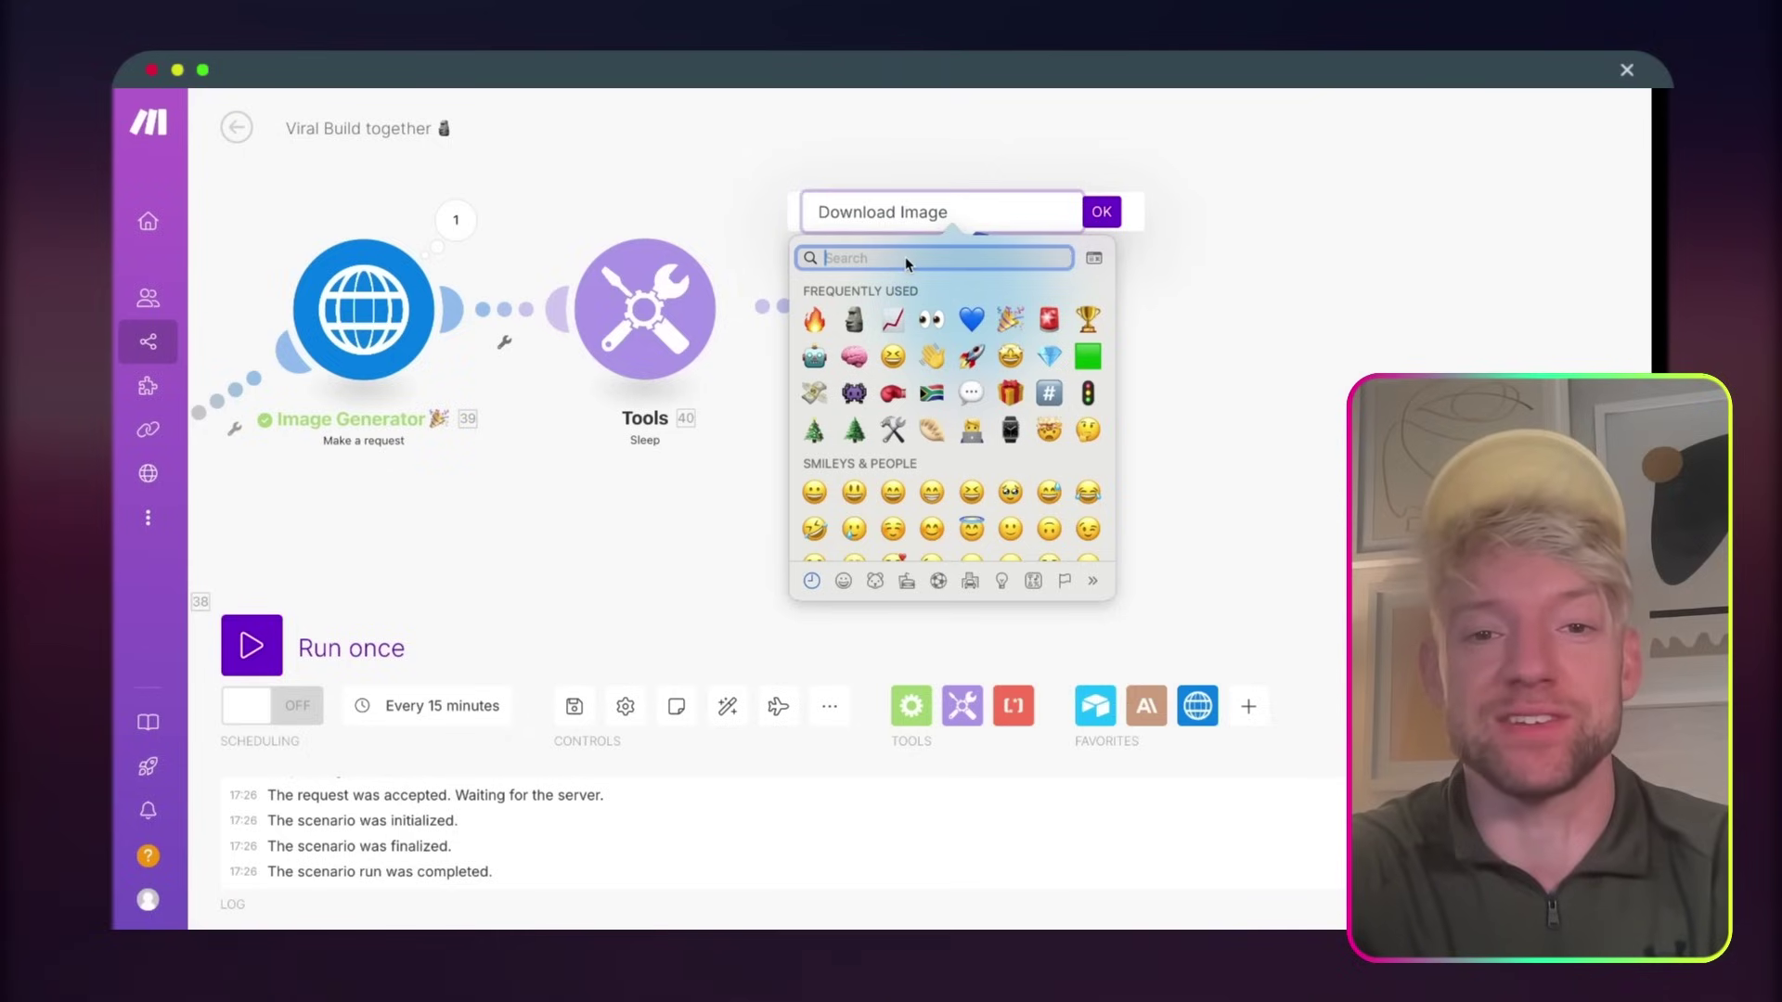
type("downl")
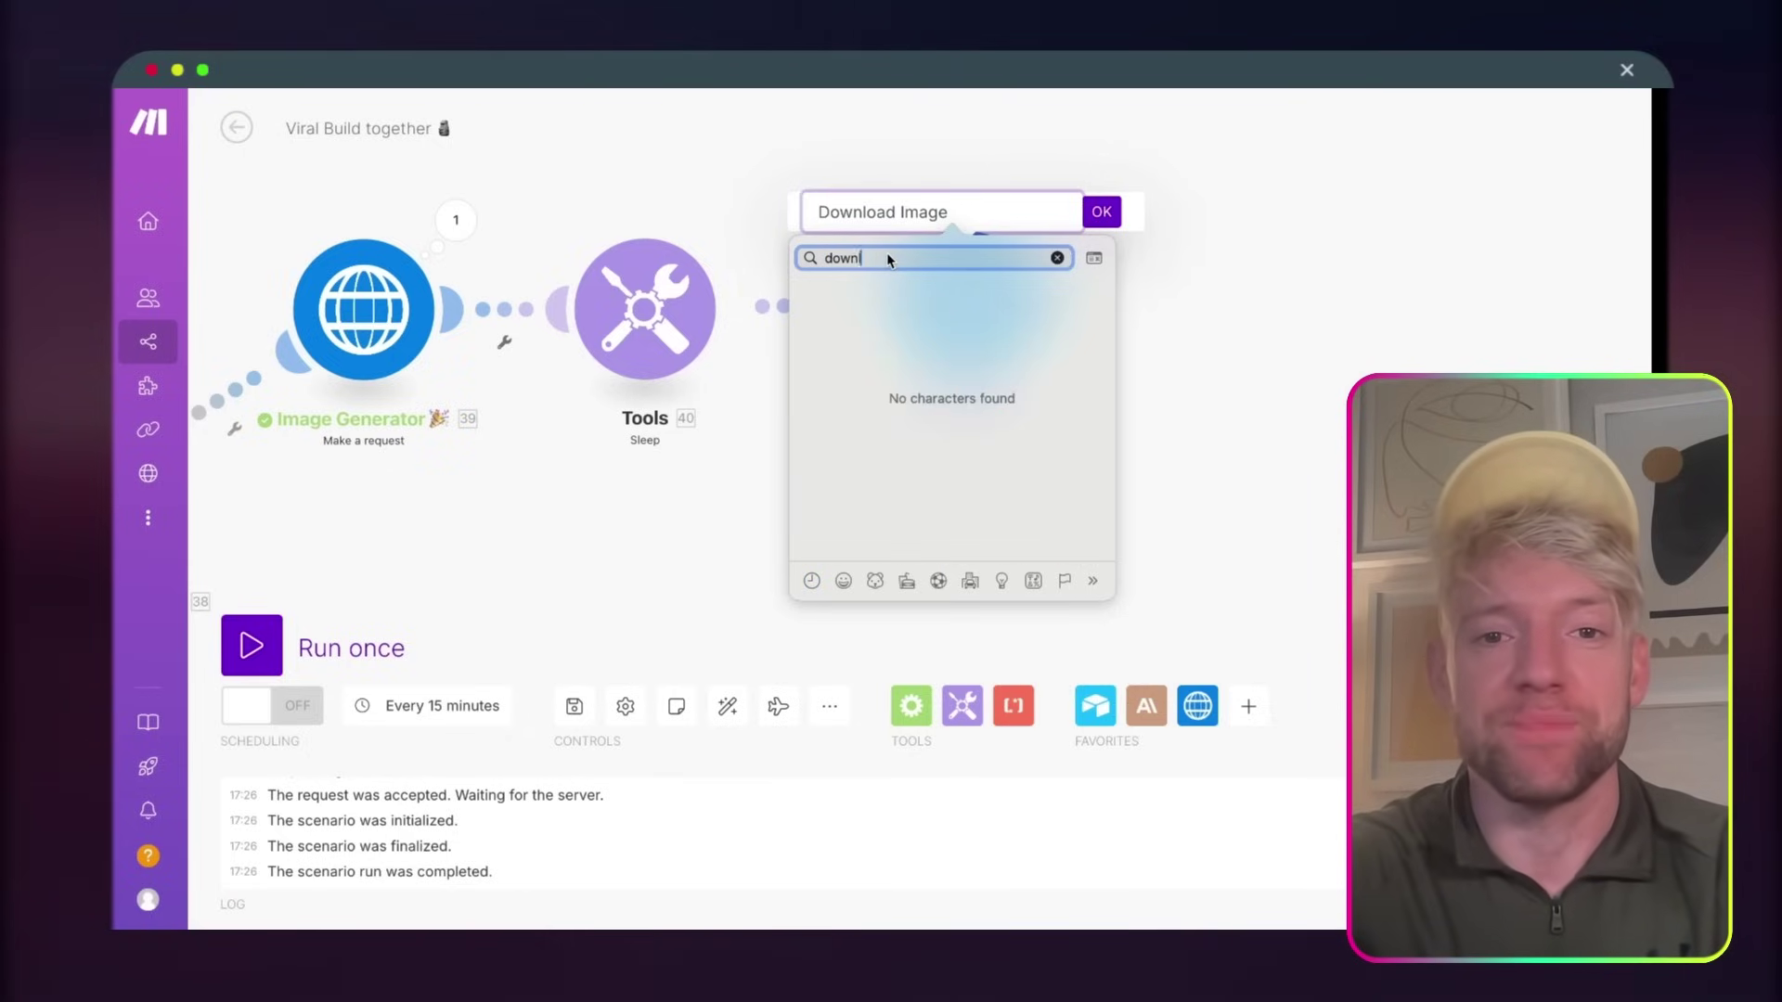
key("BackSpace")
key("BackSpace")
key("BackSpace")
key("BackSpace")
type("dow")
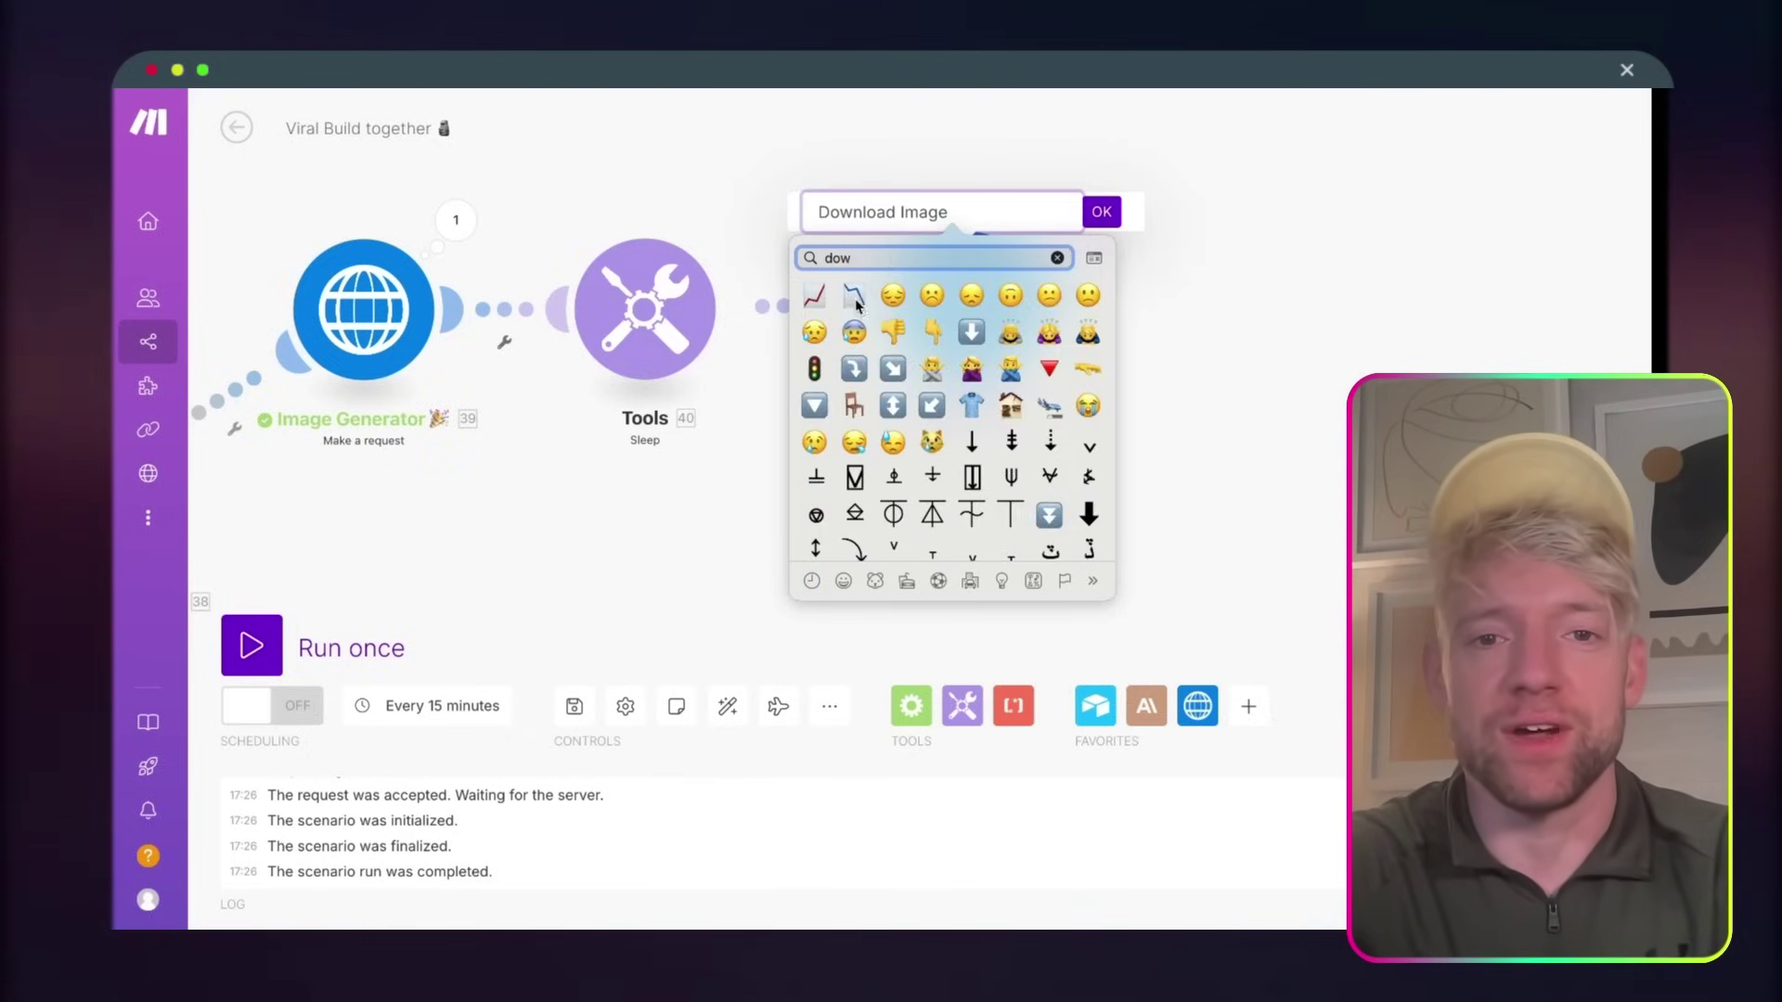
key("Escape")
left_click(1105, 213)
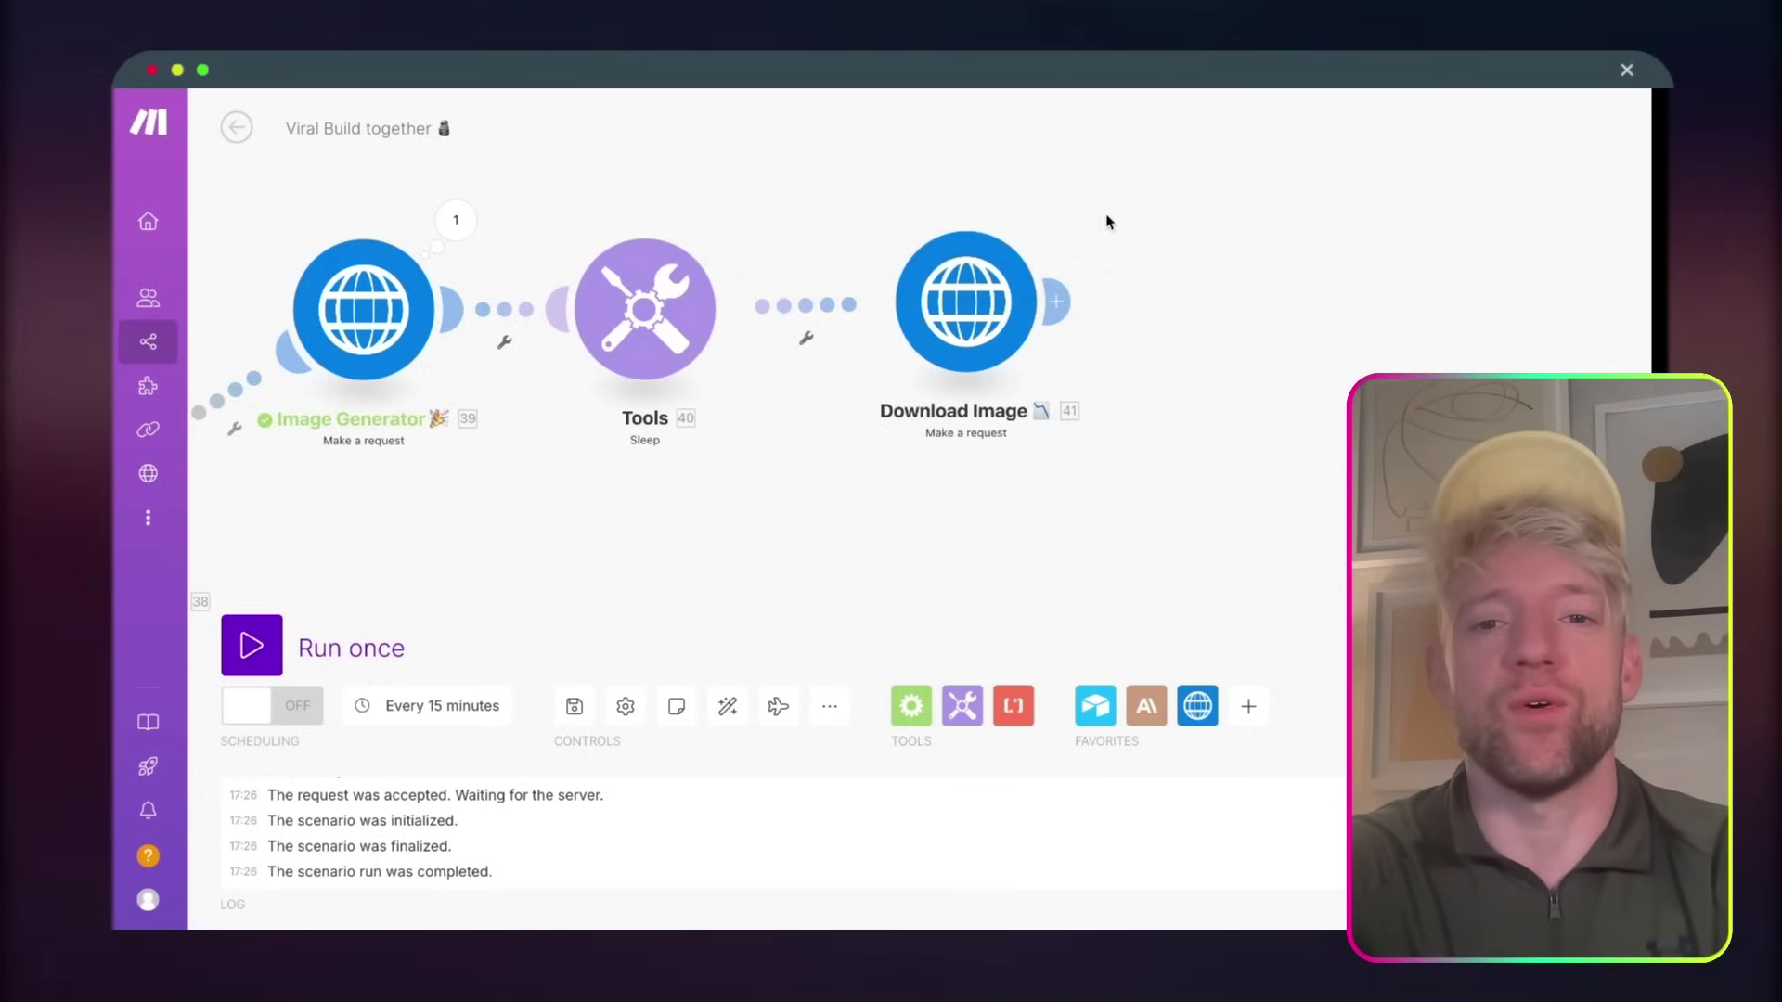
left_click_drag(975, 333, 944, 336)
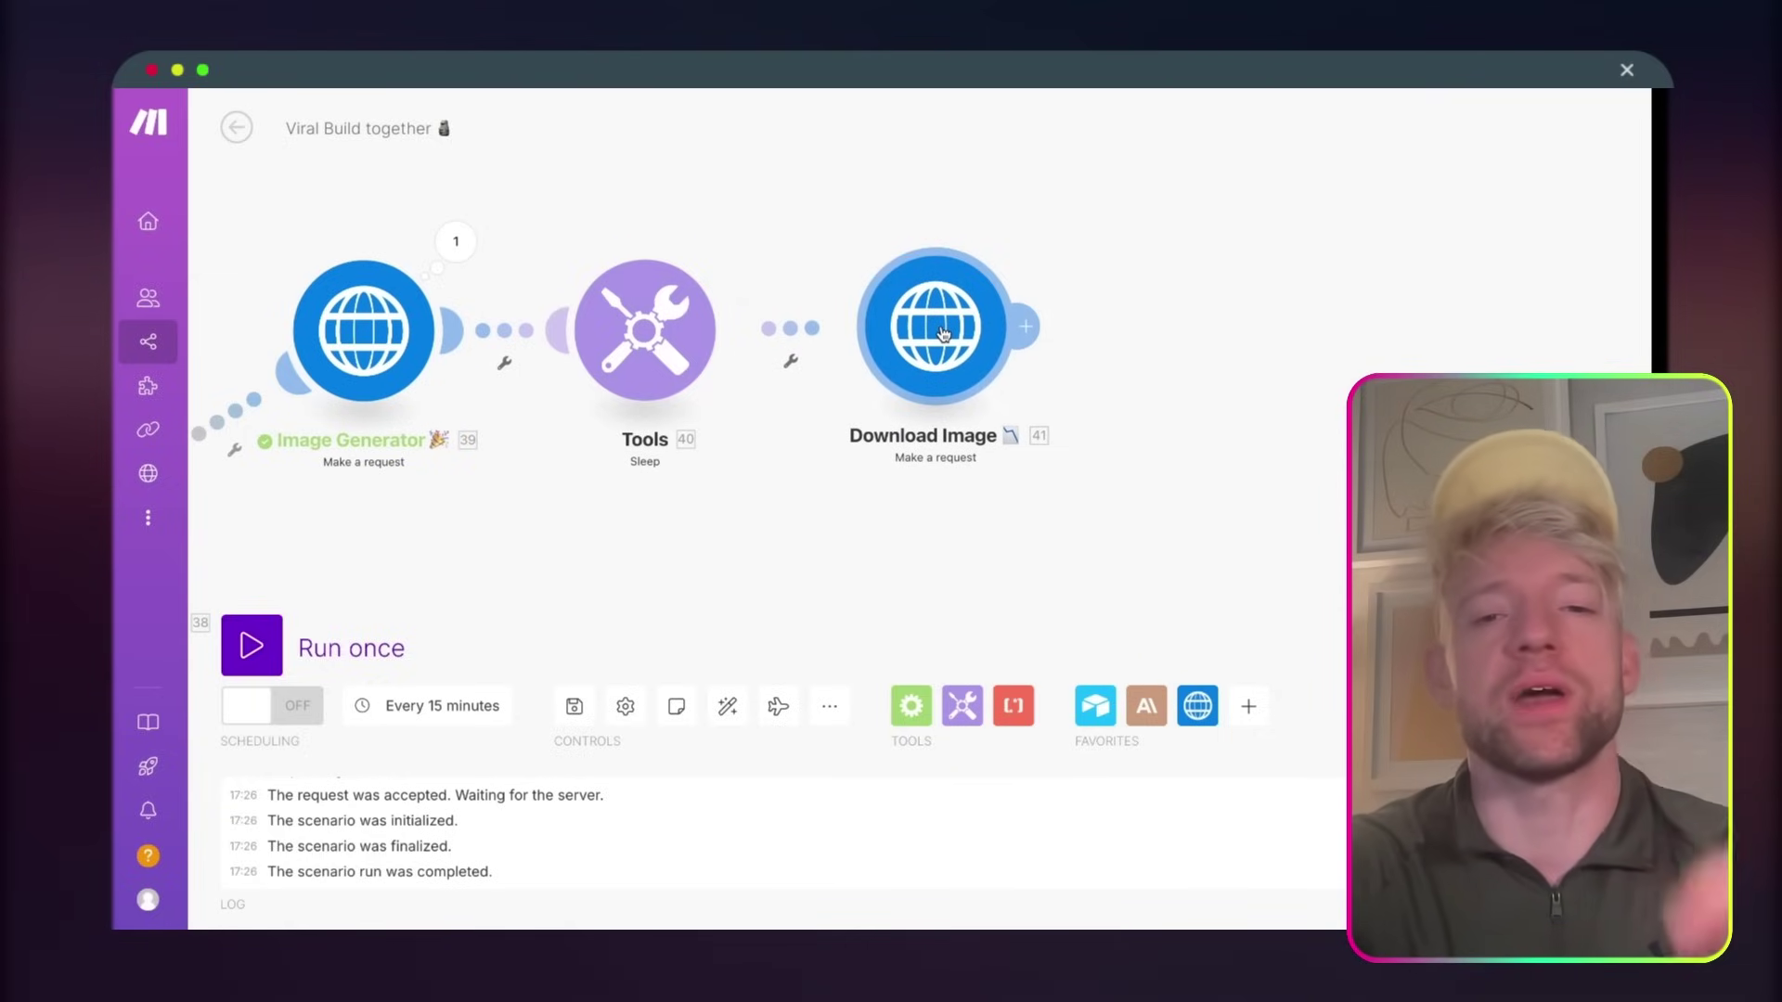
- Set the Download Image module's request method to GET
left_click(944, 336)
left_click(764, 244)
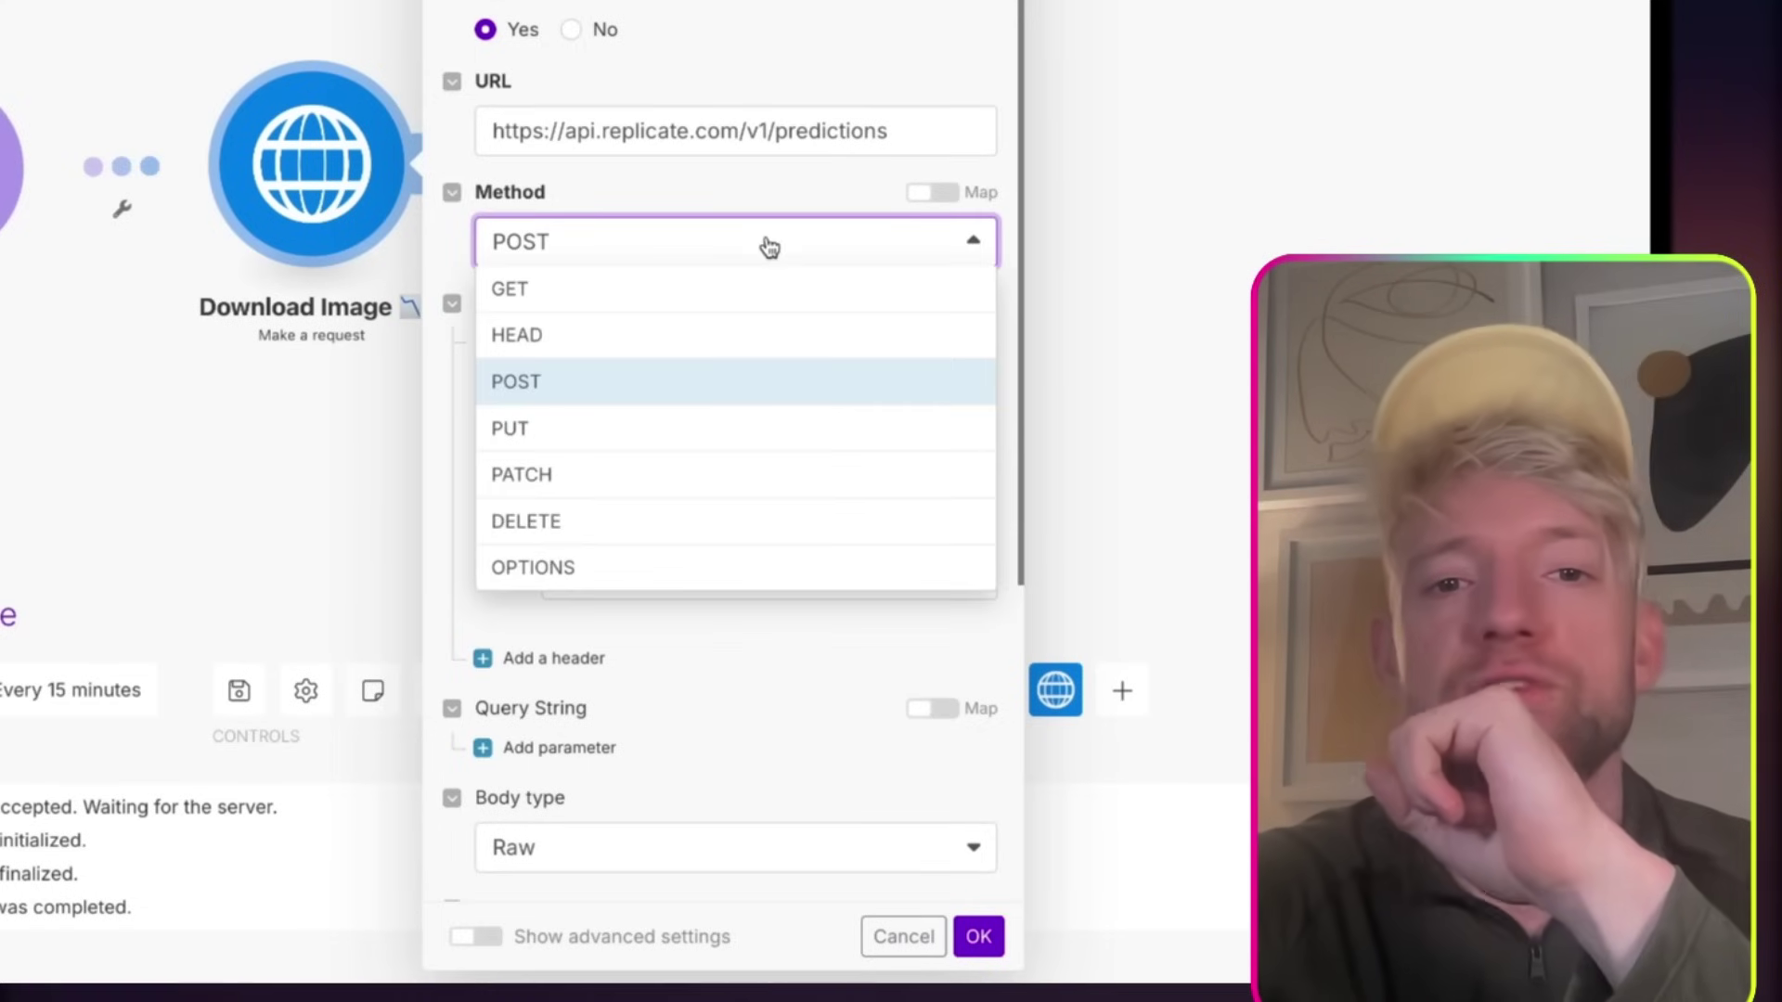
left_click(644, 287)
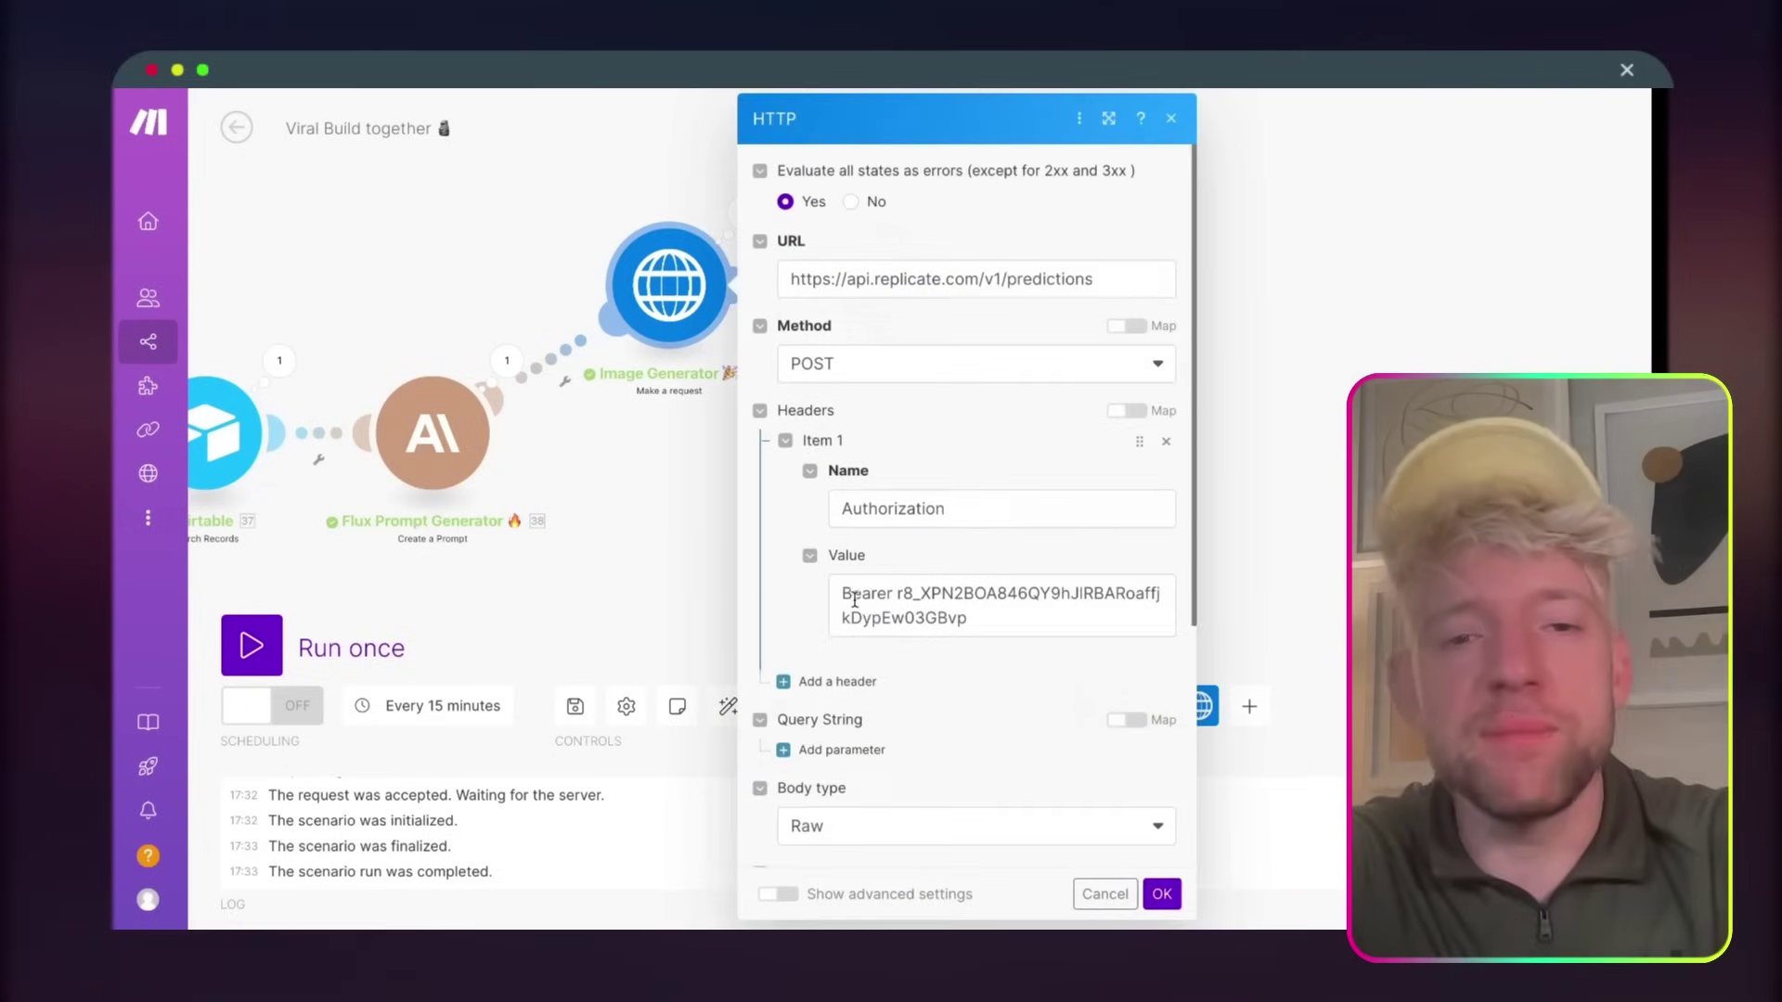
- Set Parse response to Yes in the Image Generator module and connect a clone of it after the Sleep module
scroll(576, 689, "down", 5)
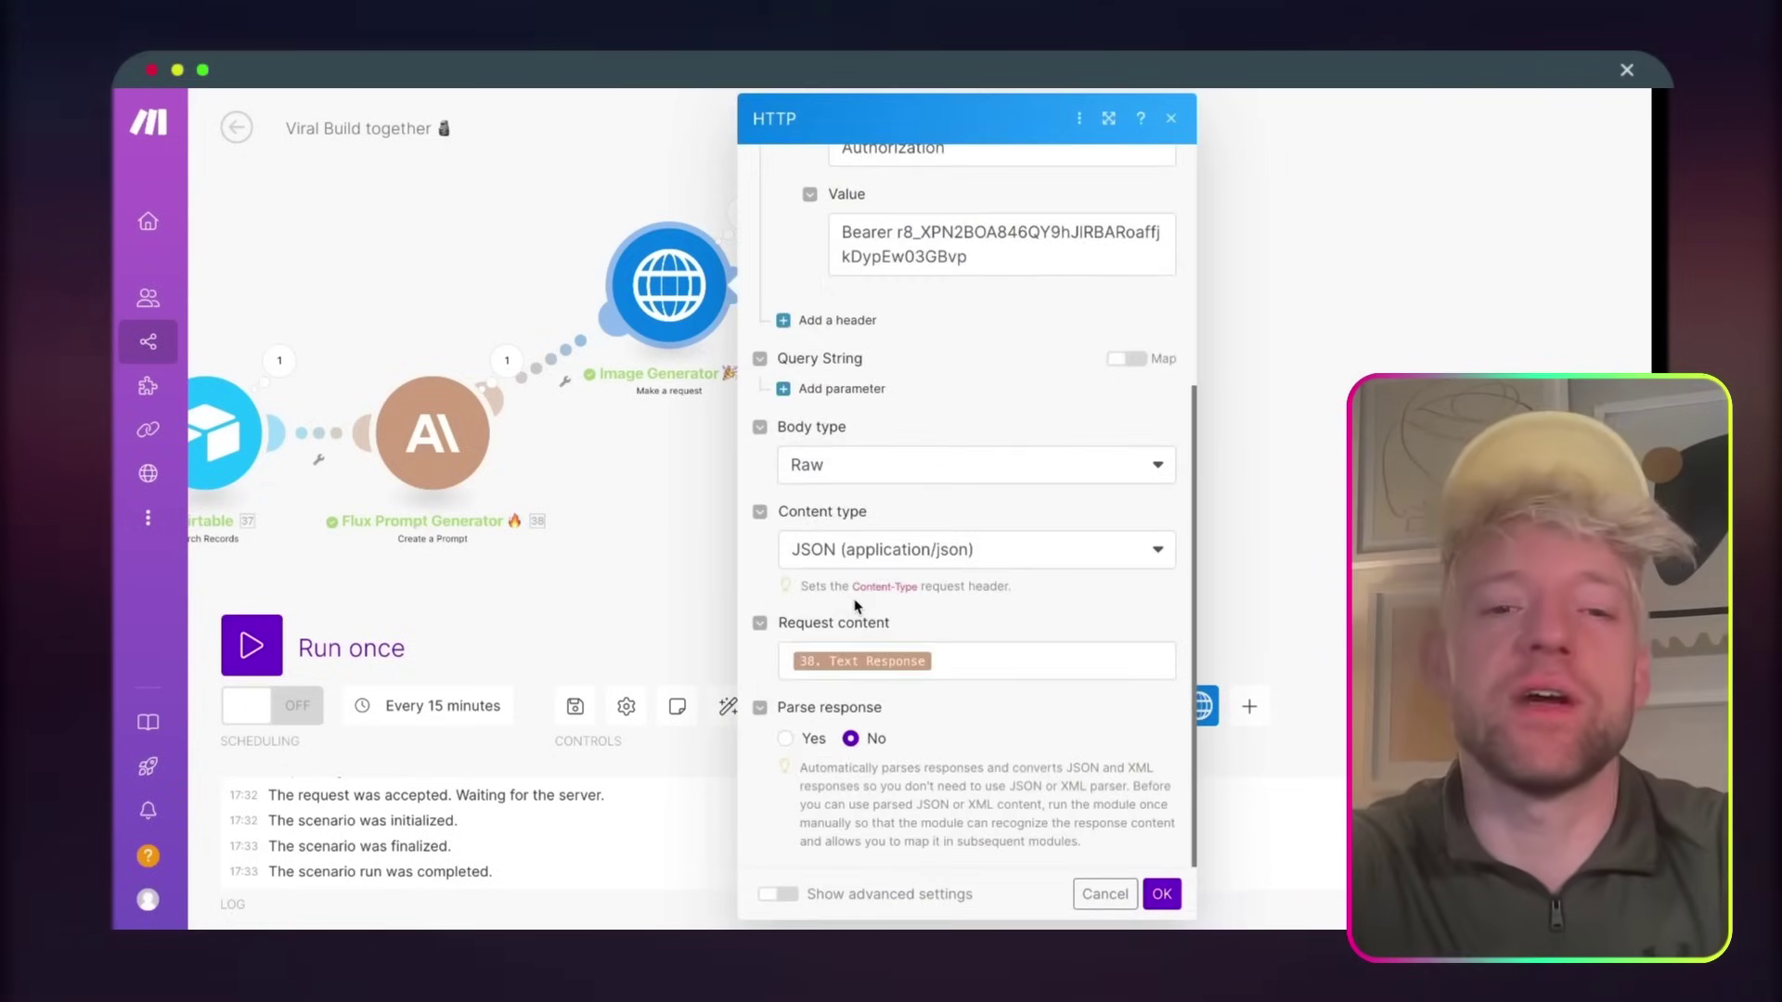
left_click(1160, 895)
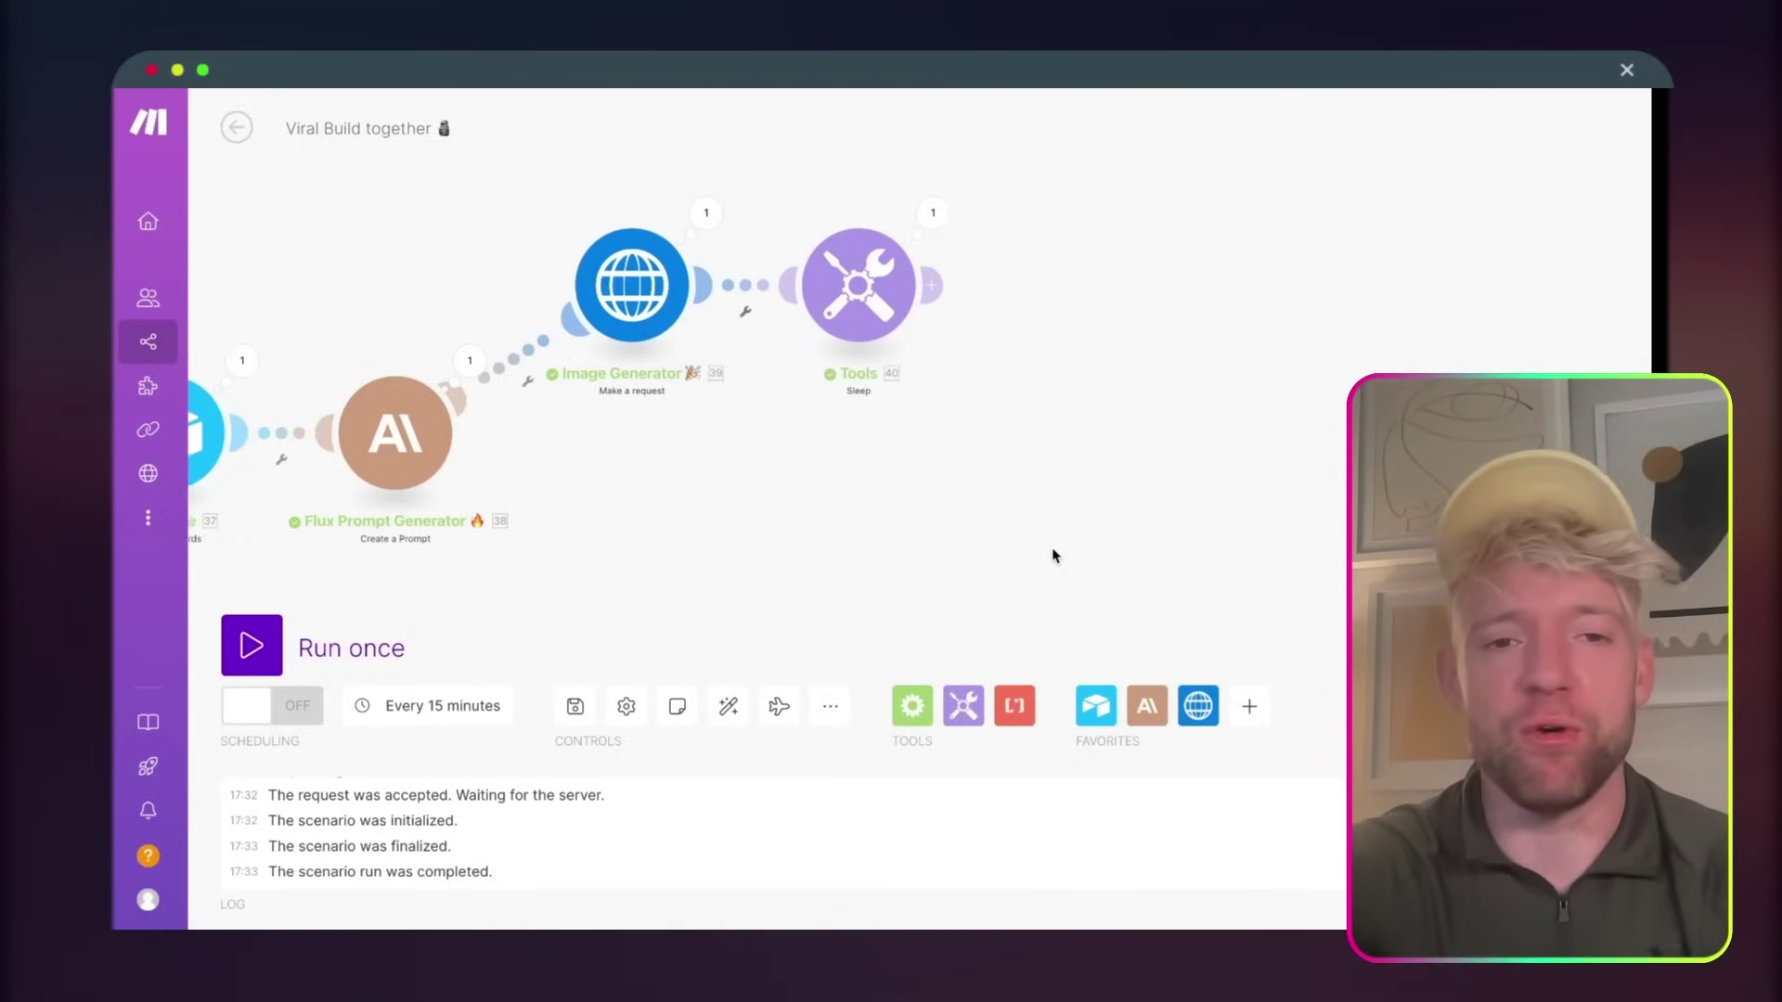
right_click(492, 301)
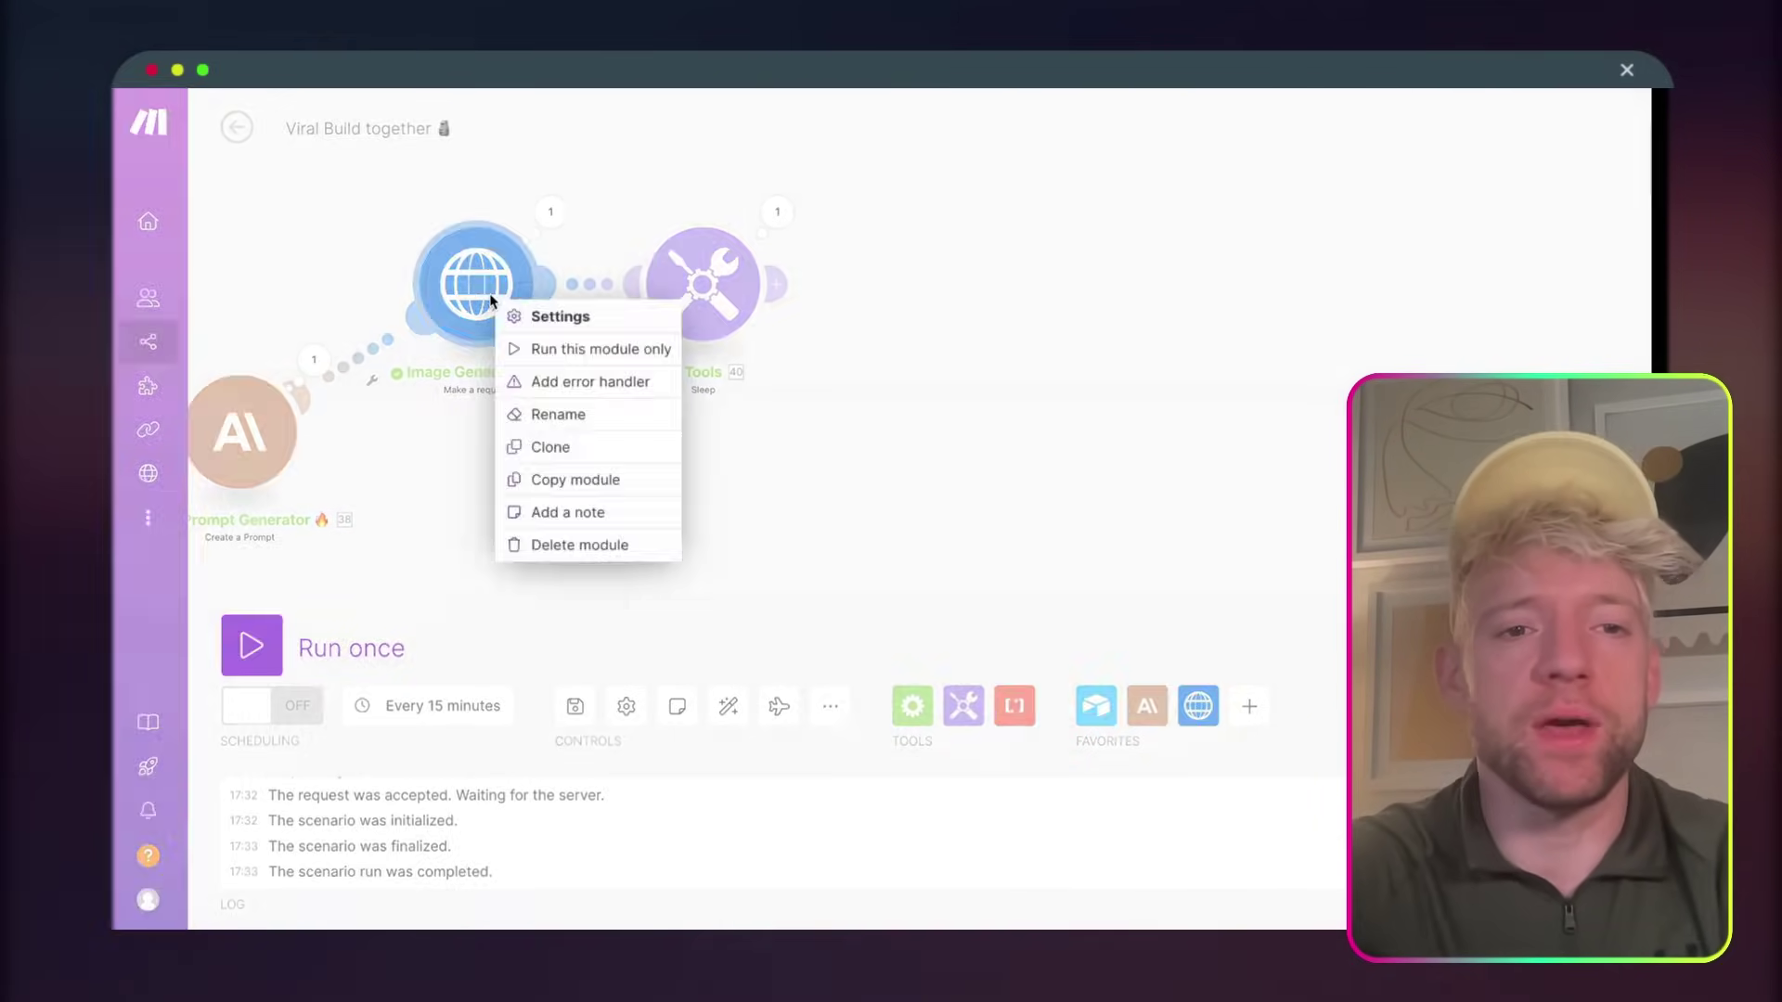
left_click(562, 452)
left_click(924, 306)
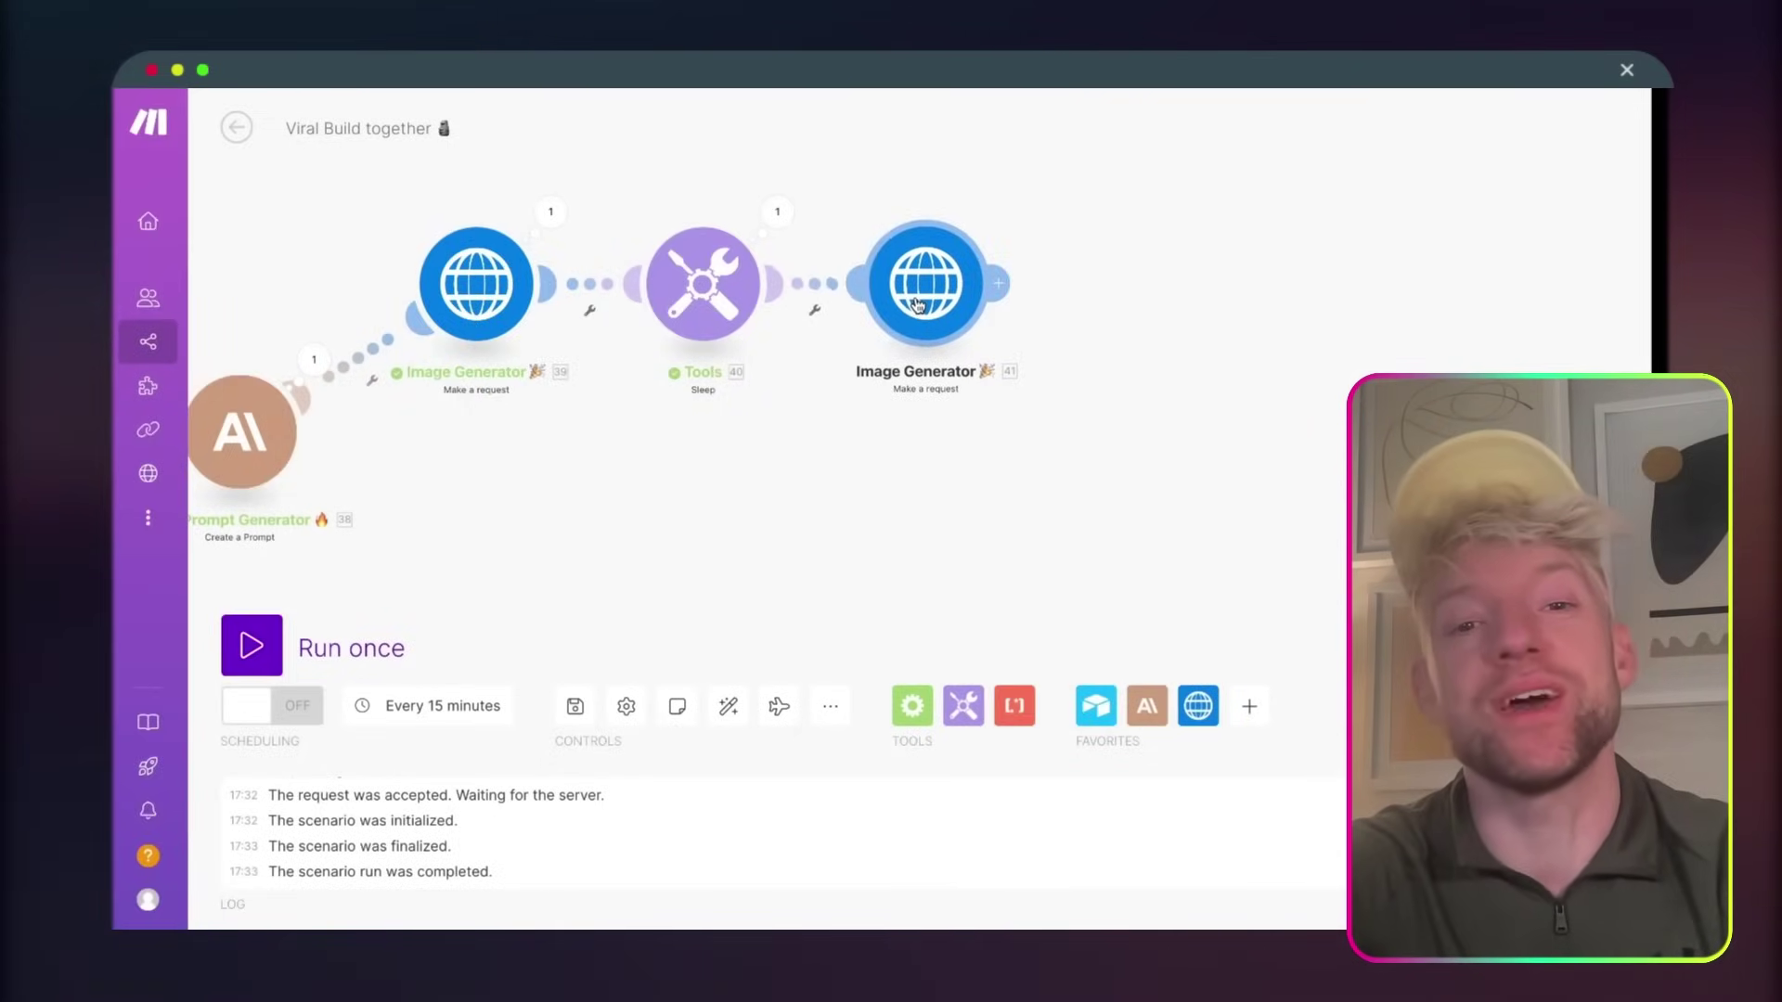
- Rename the cloned Image Generator module as "Image Downloader 📉"
right_click(639, 286)
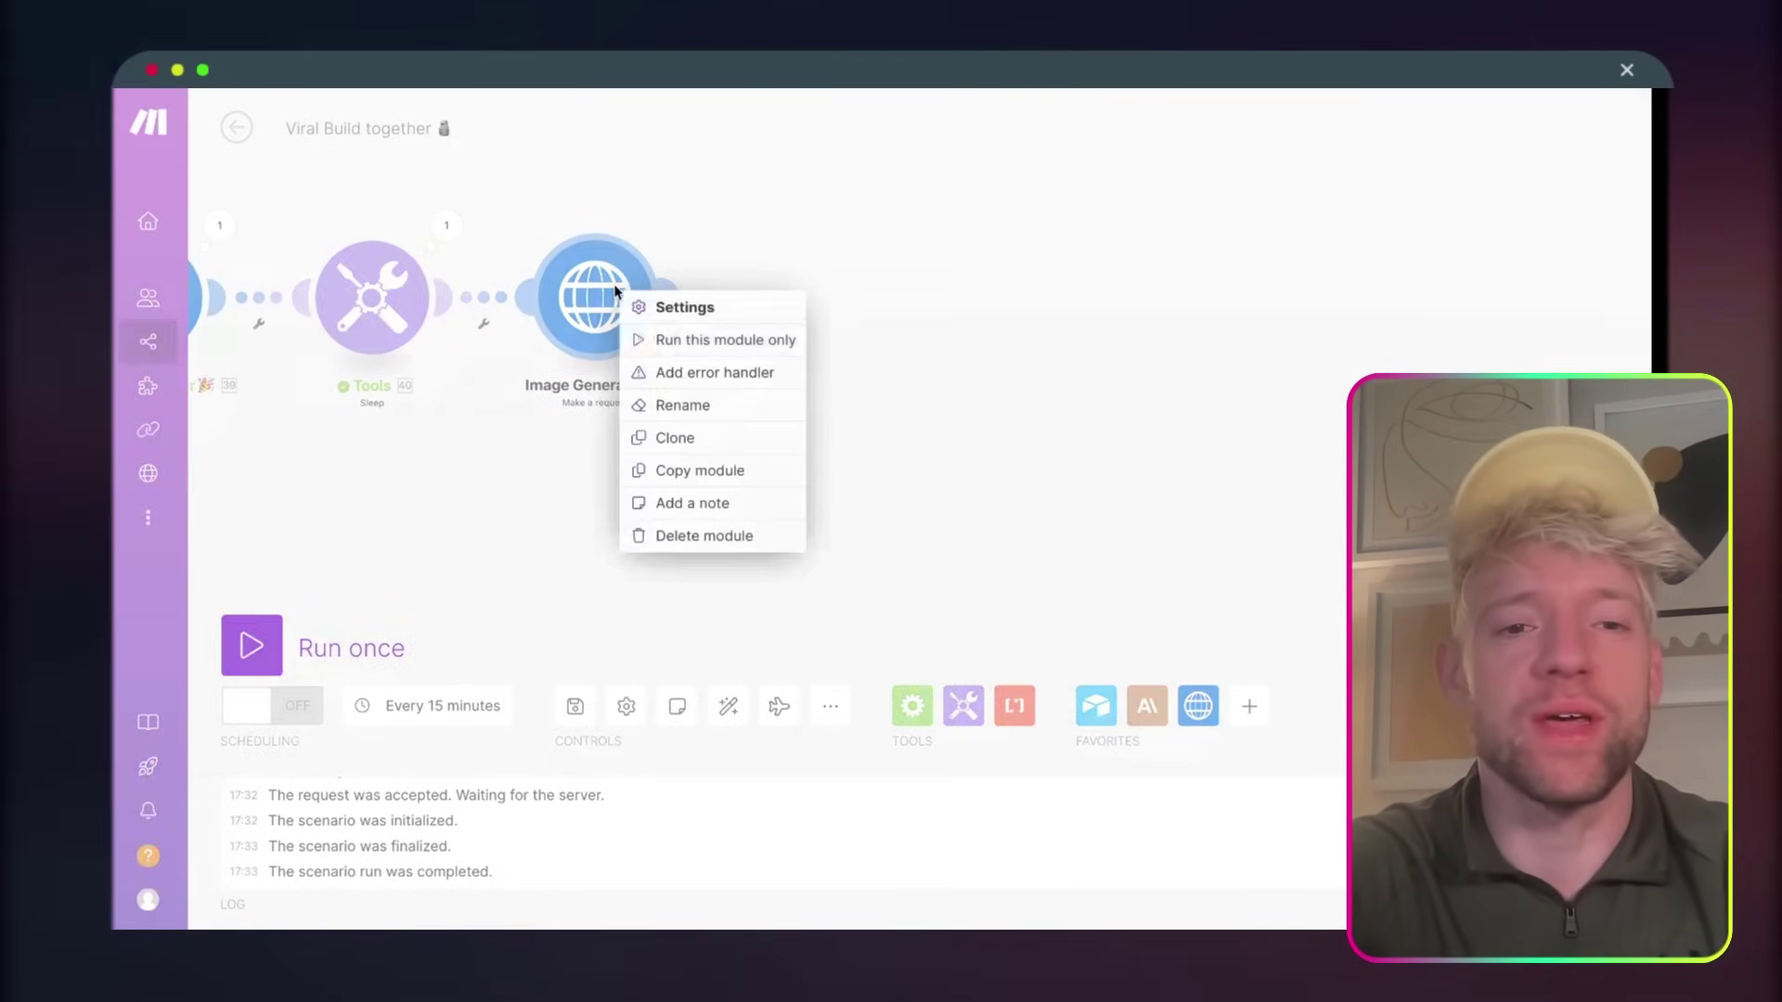
left_click(677, 402)
type("DS")
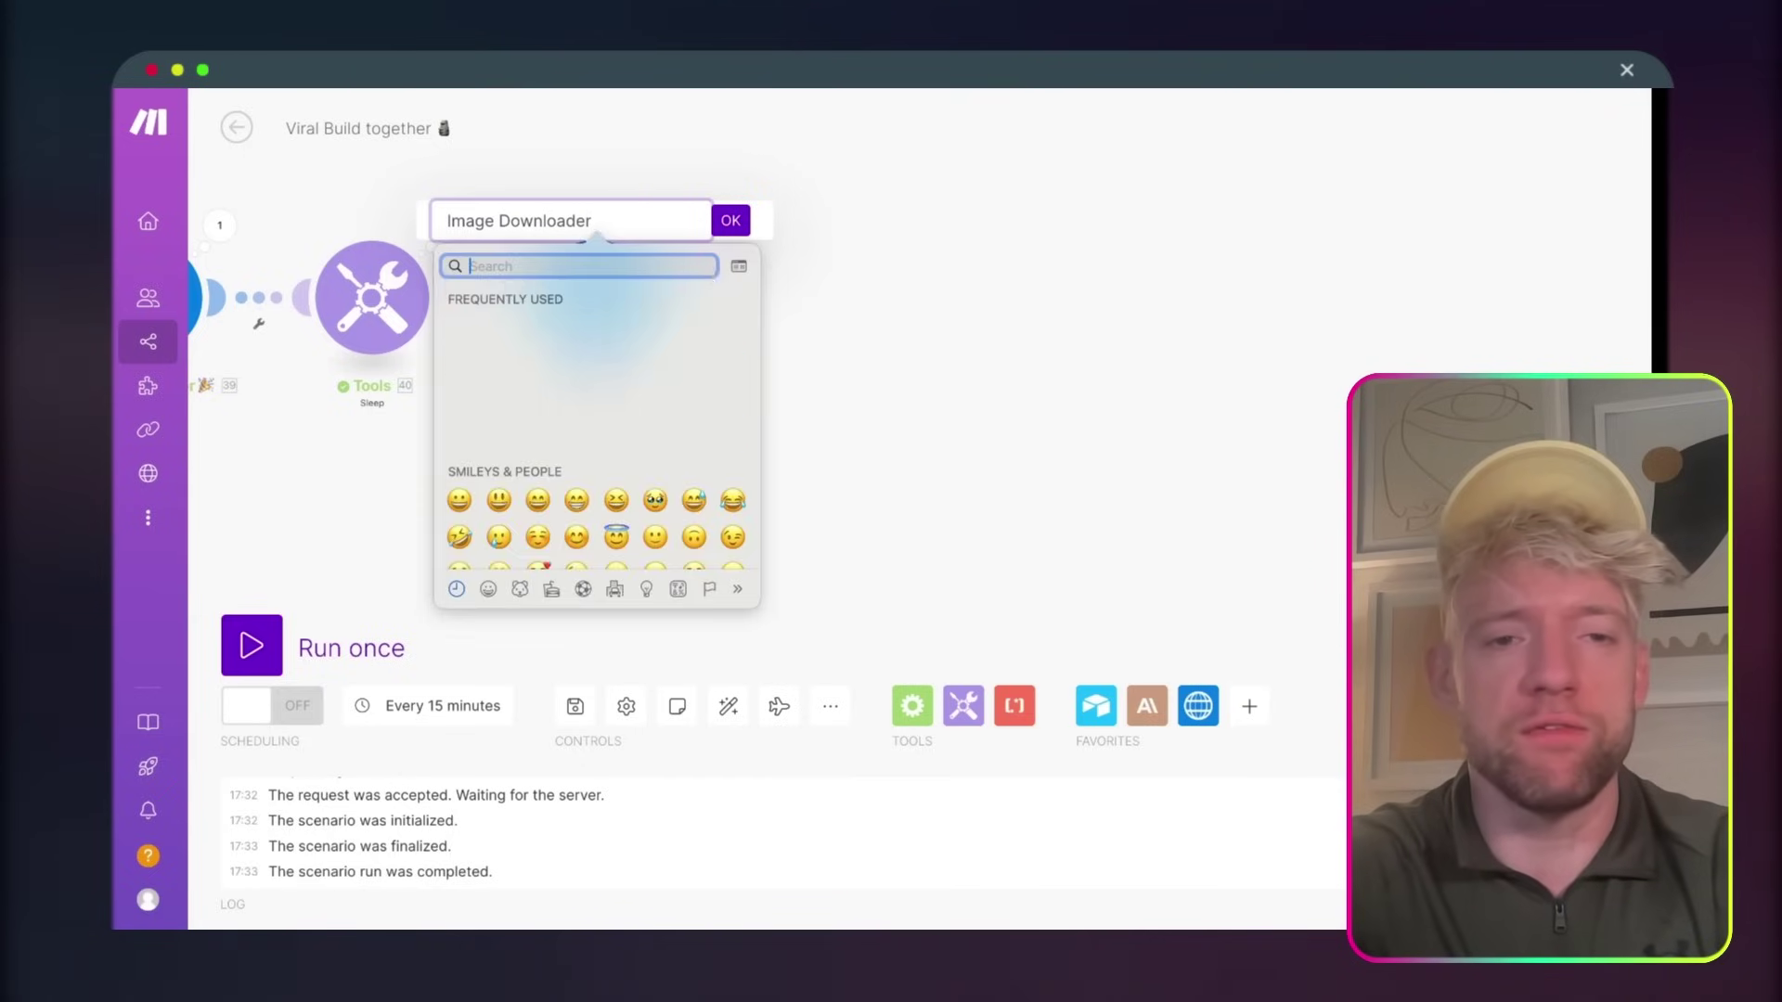
key("ctrl+super+space")
left_click(578, 362)
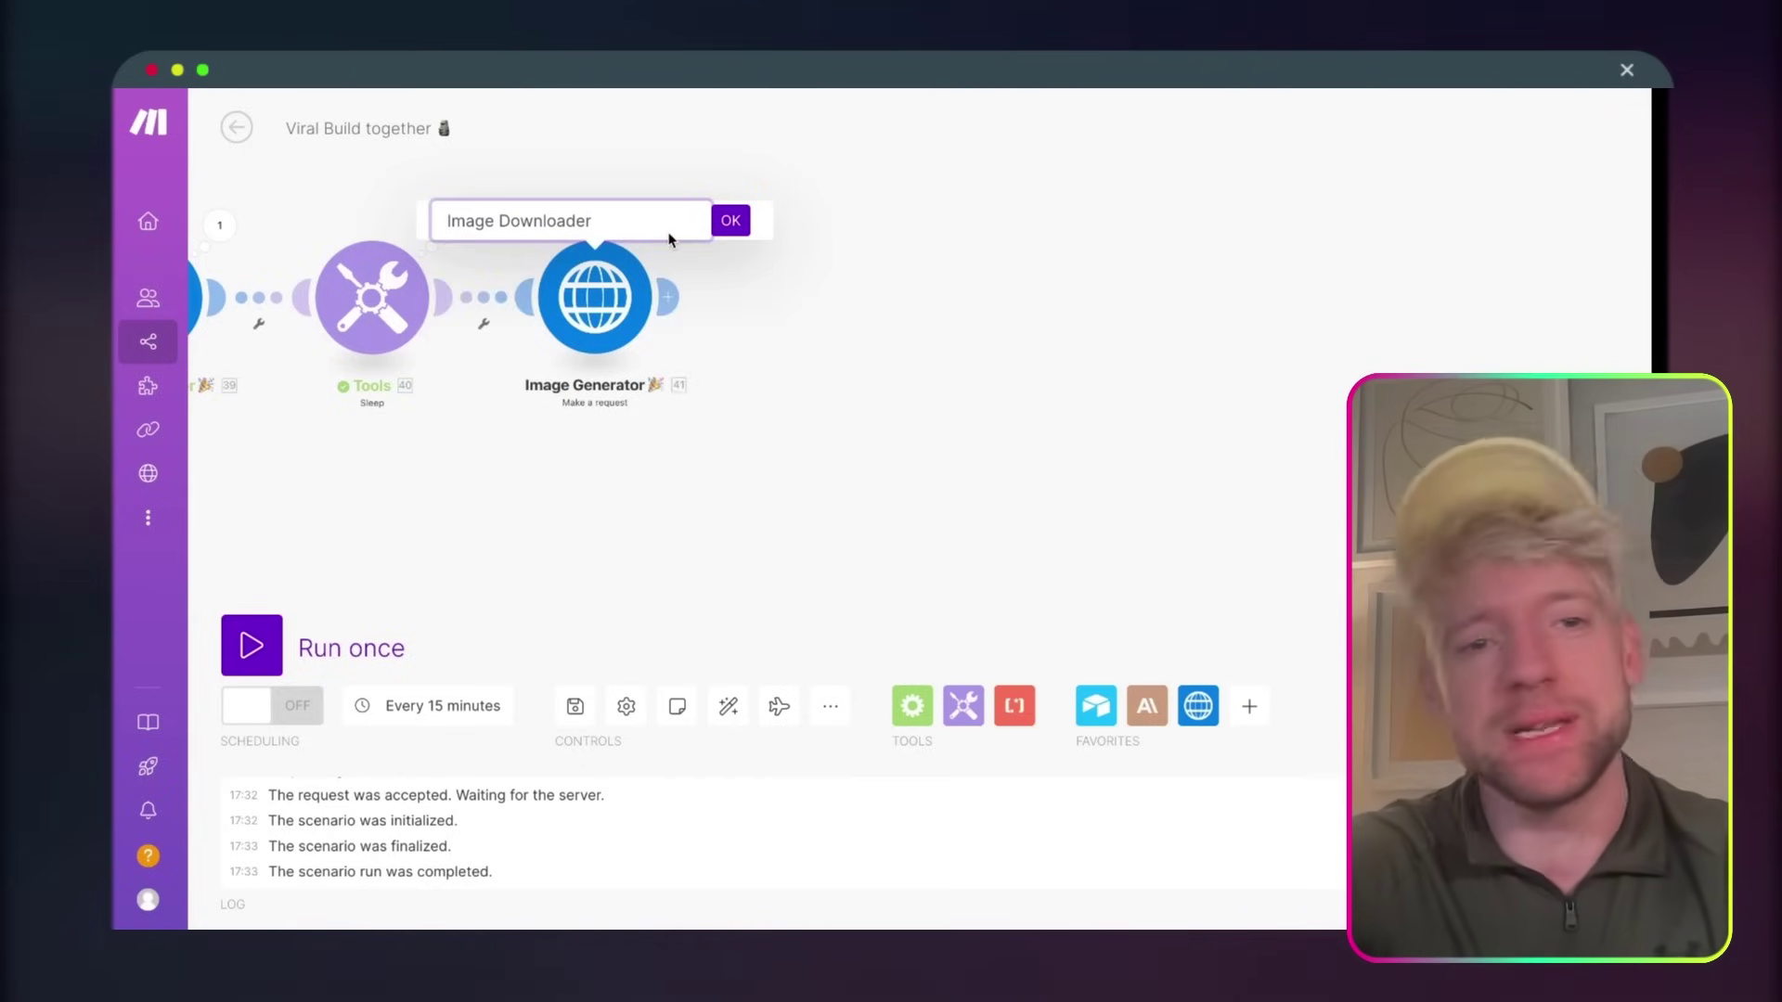
left_click(731, 220)
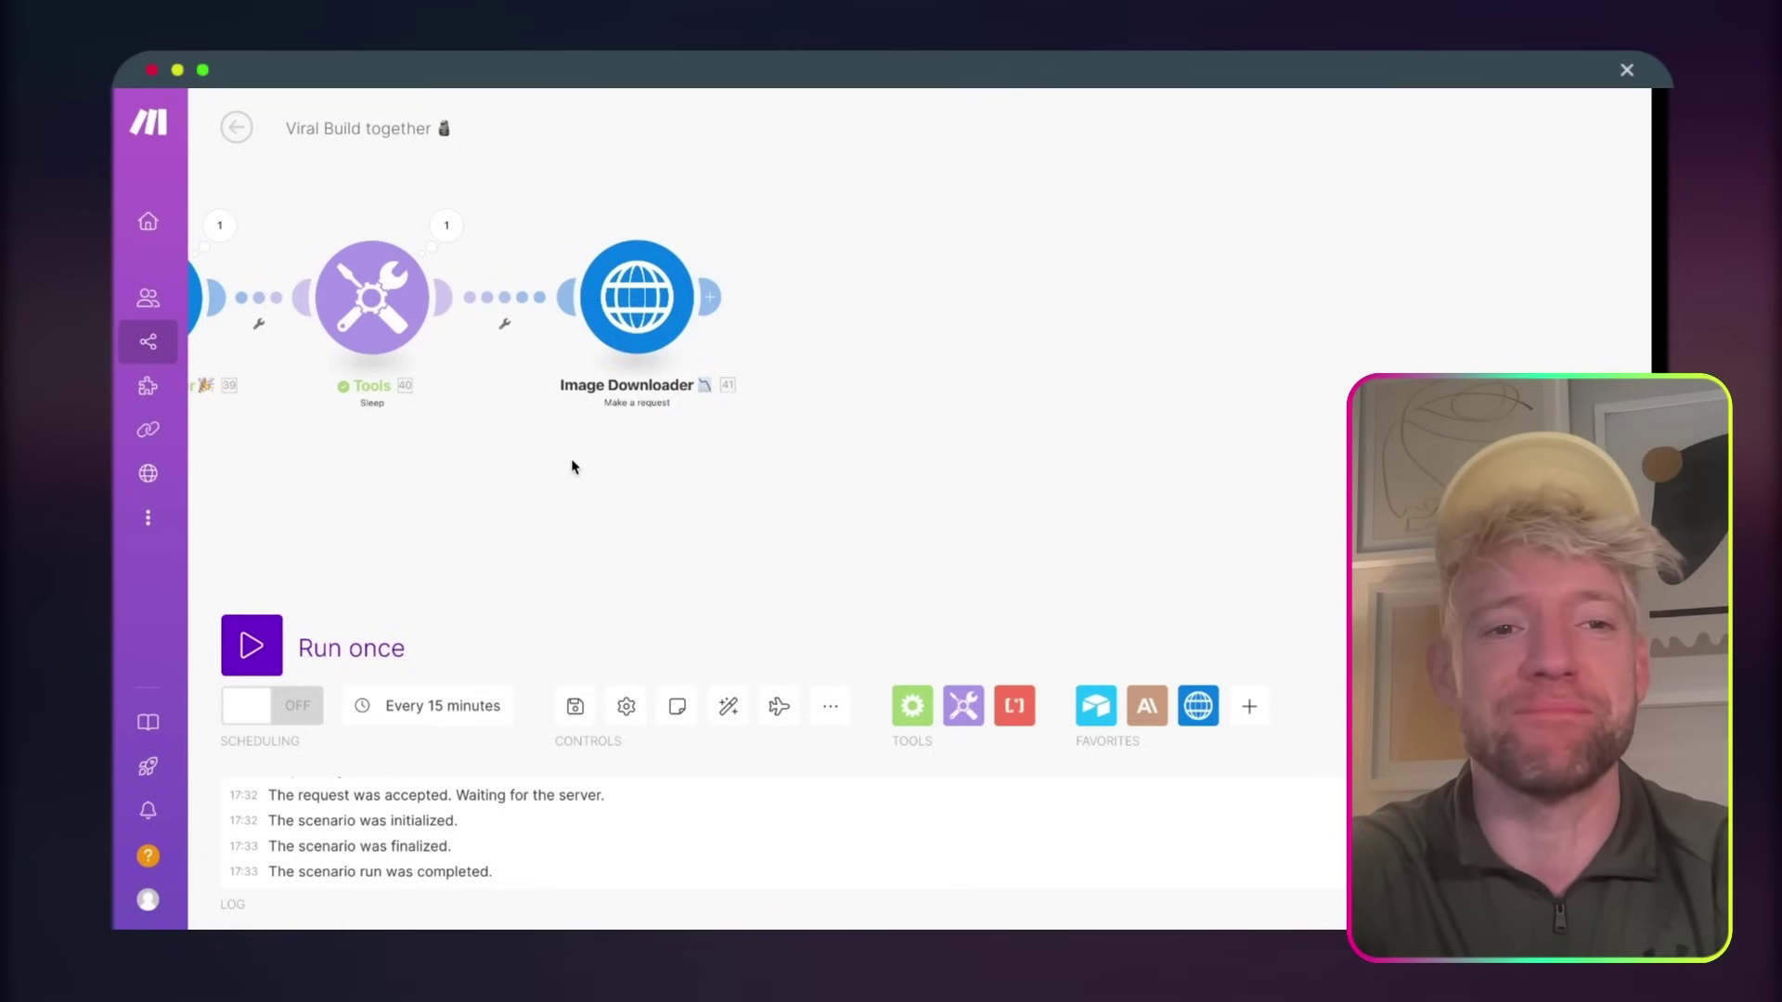
- Replace the Image Downloader's URL with the "get" value from the Image Generator's data urls
left_click_drag(572, 465, 778, 466)
left_click(806, 311)
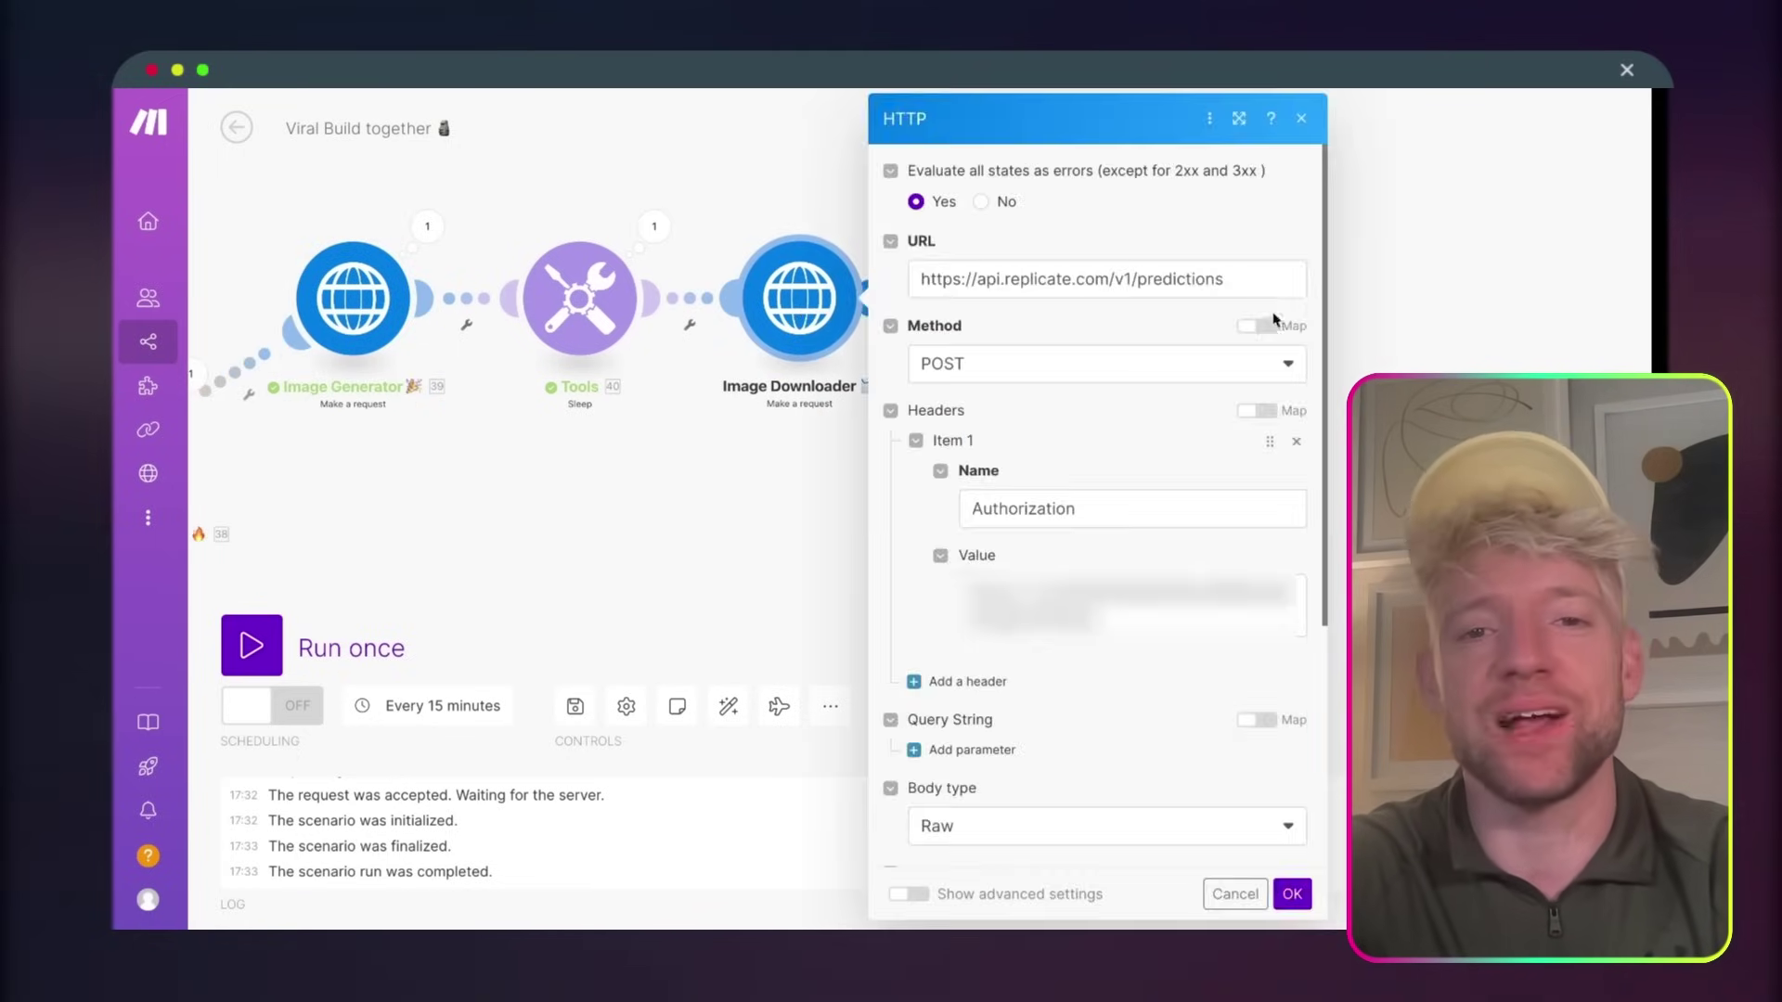
left_click(897, 275)
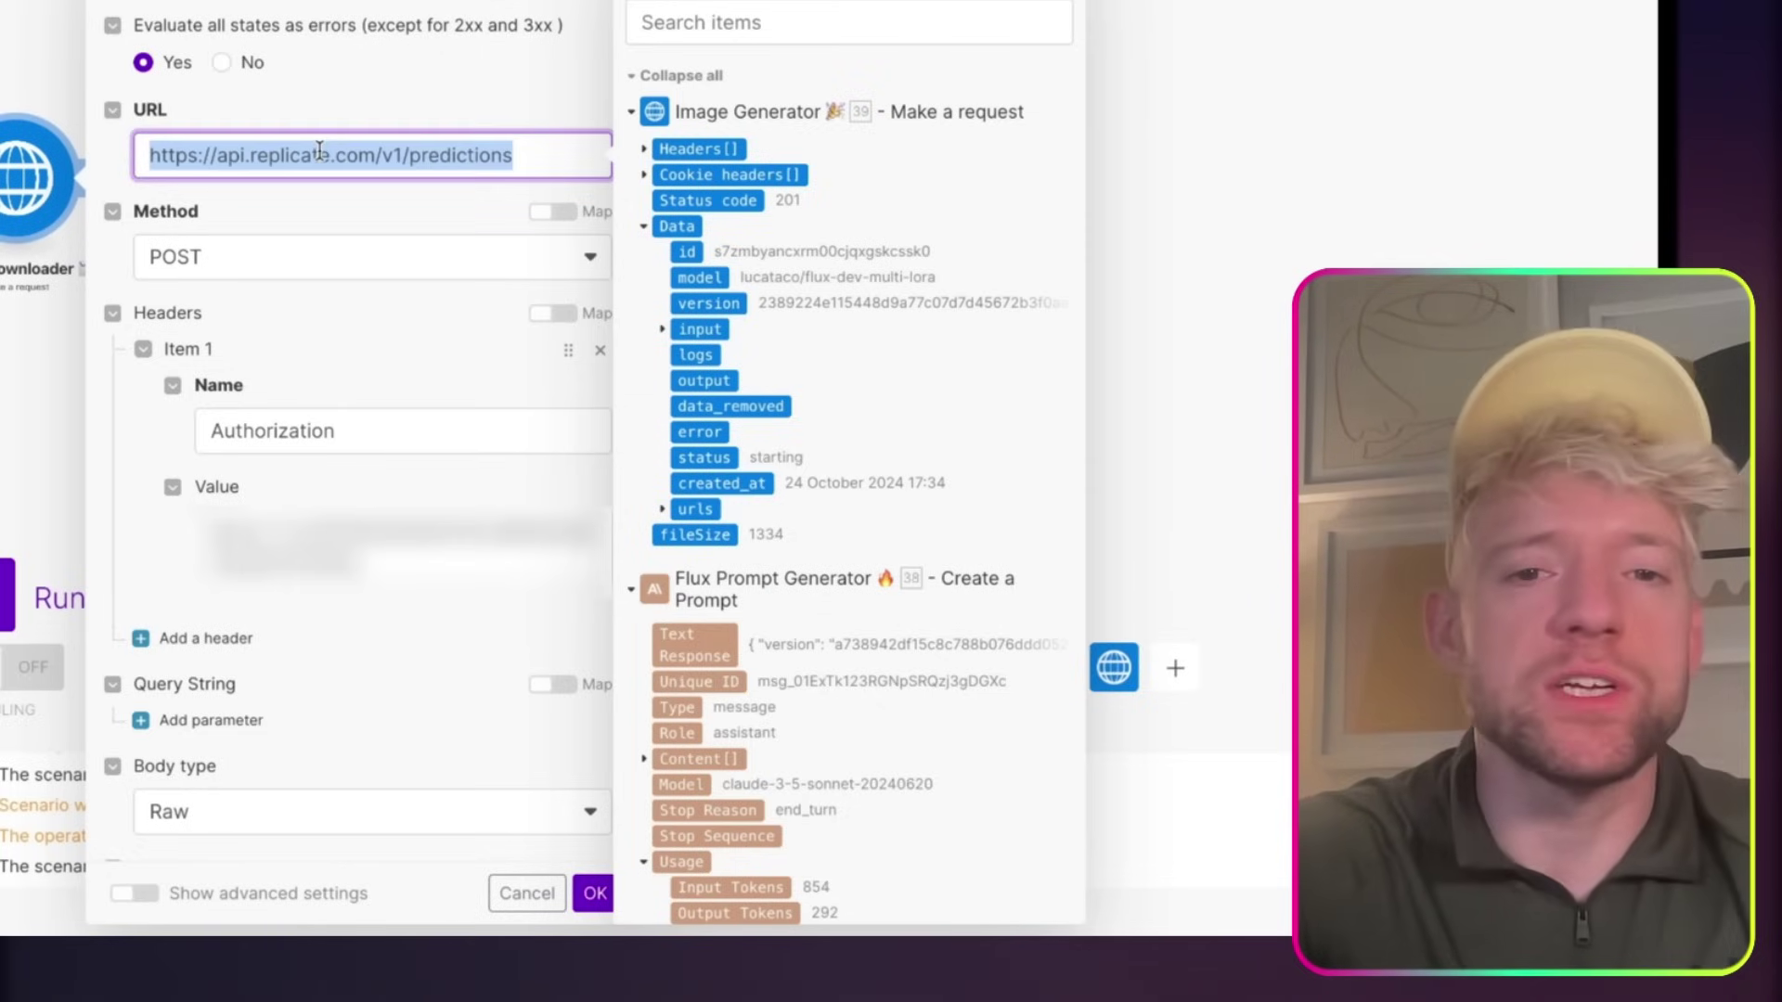
key("BackSpace")
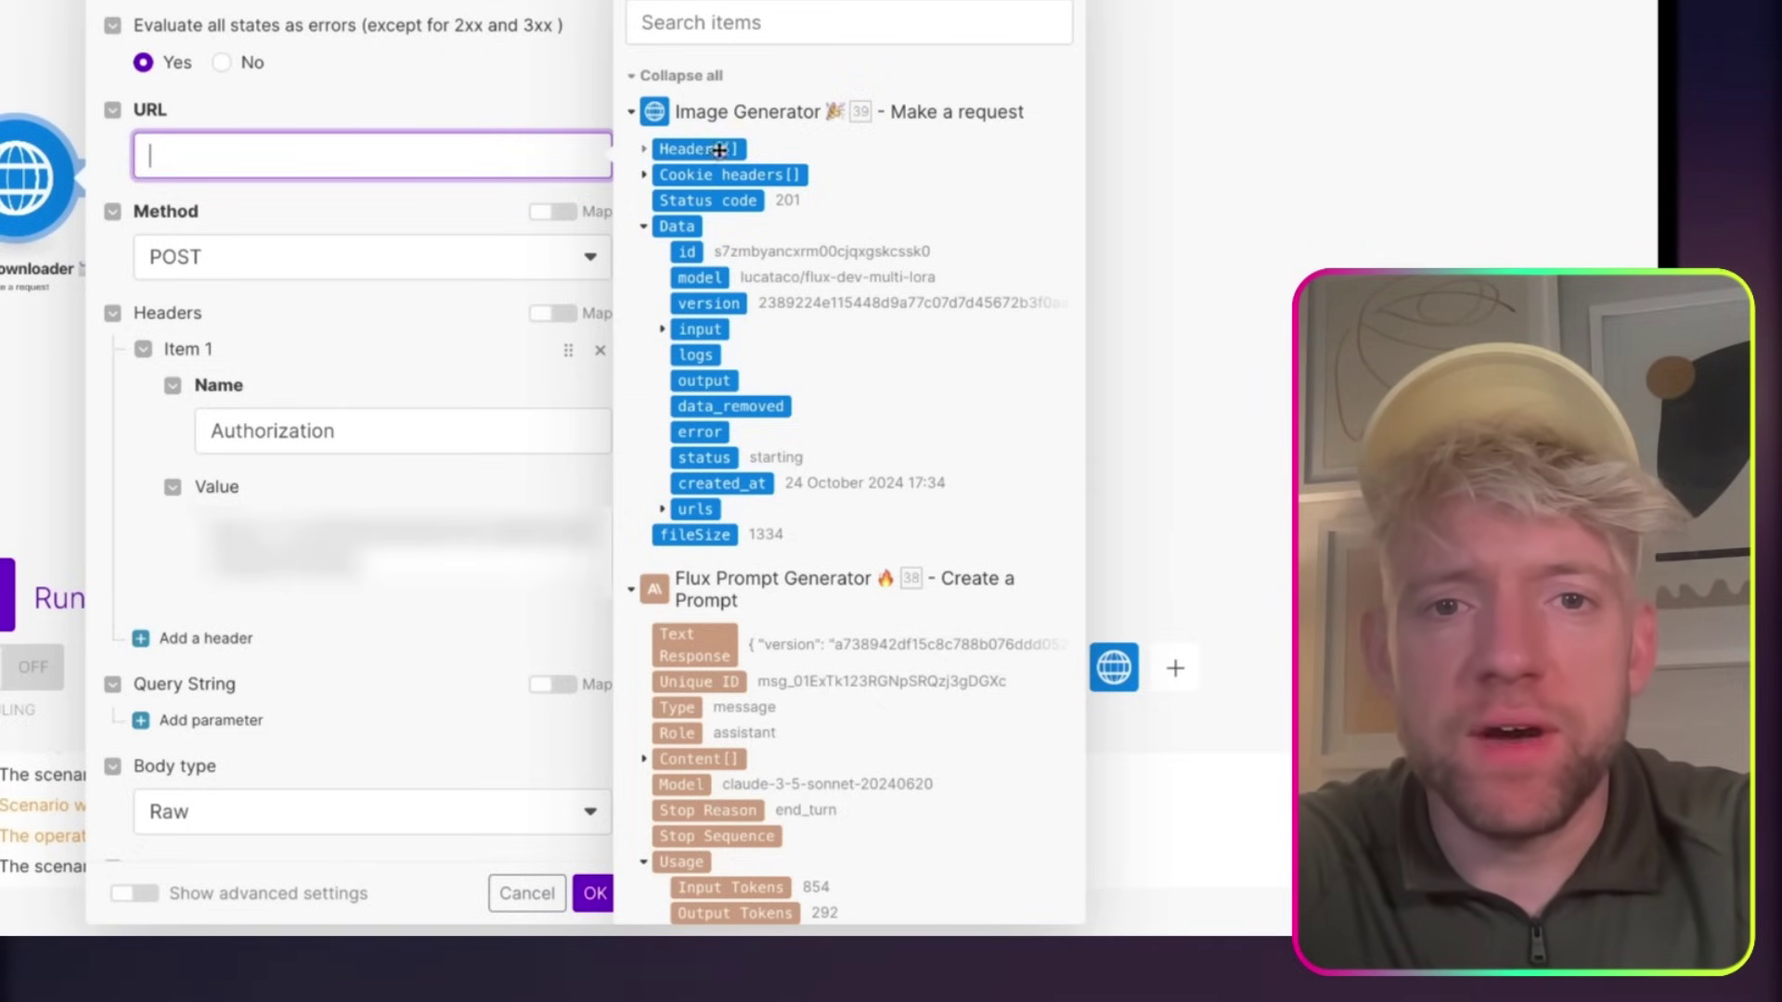
left_click(665, 332)
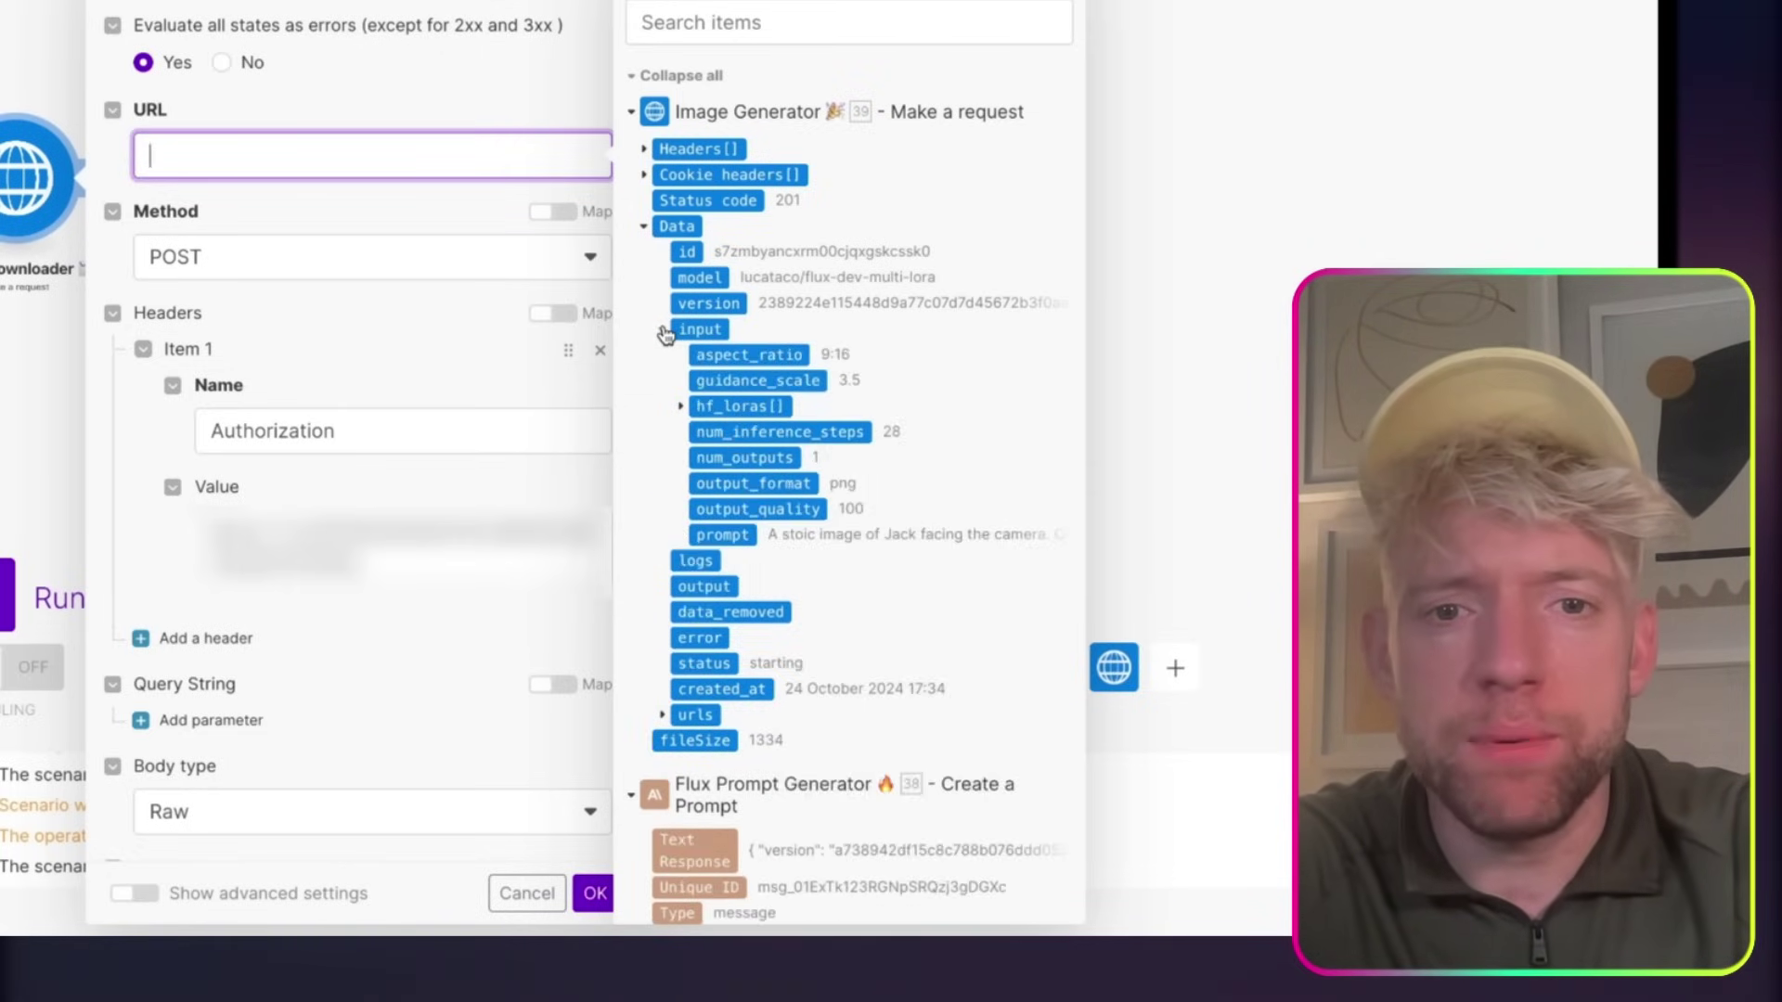
left_click(662, 718)
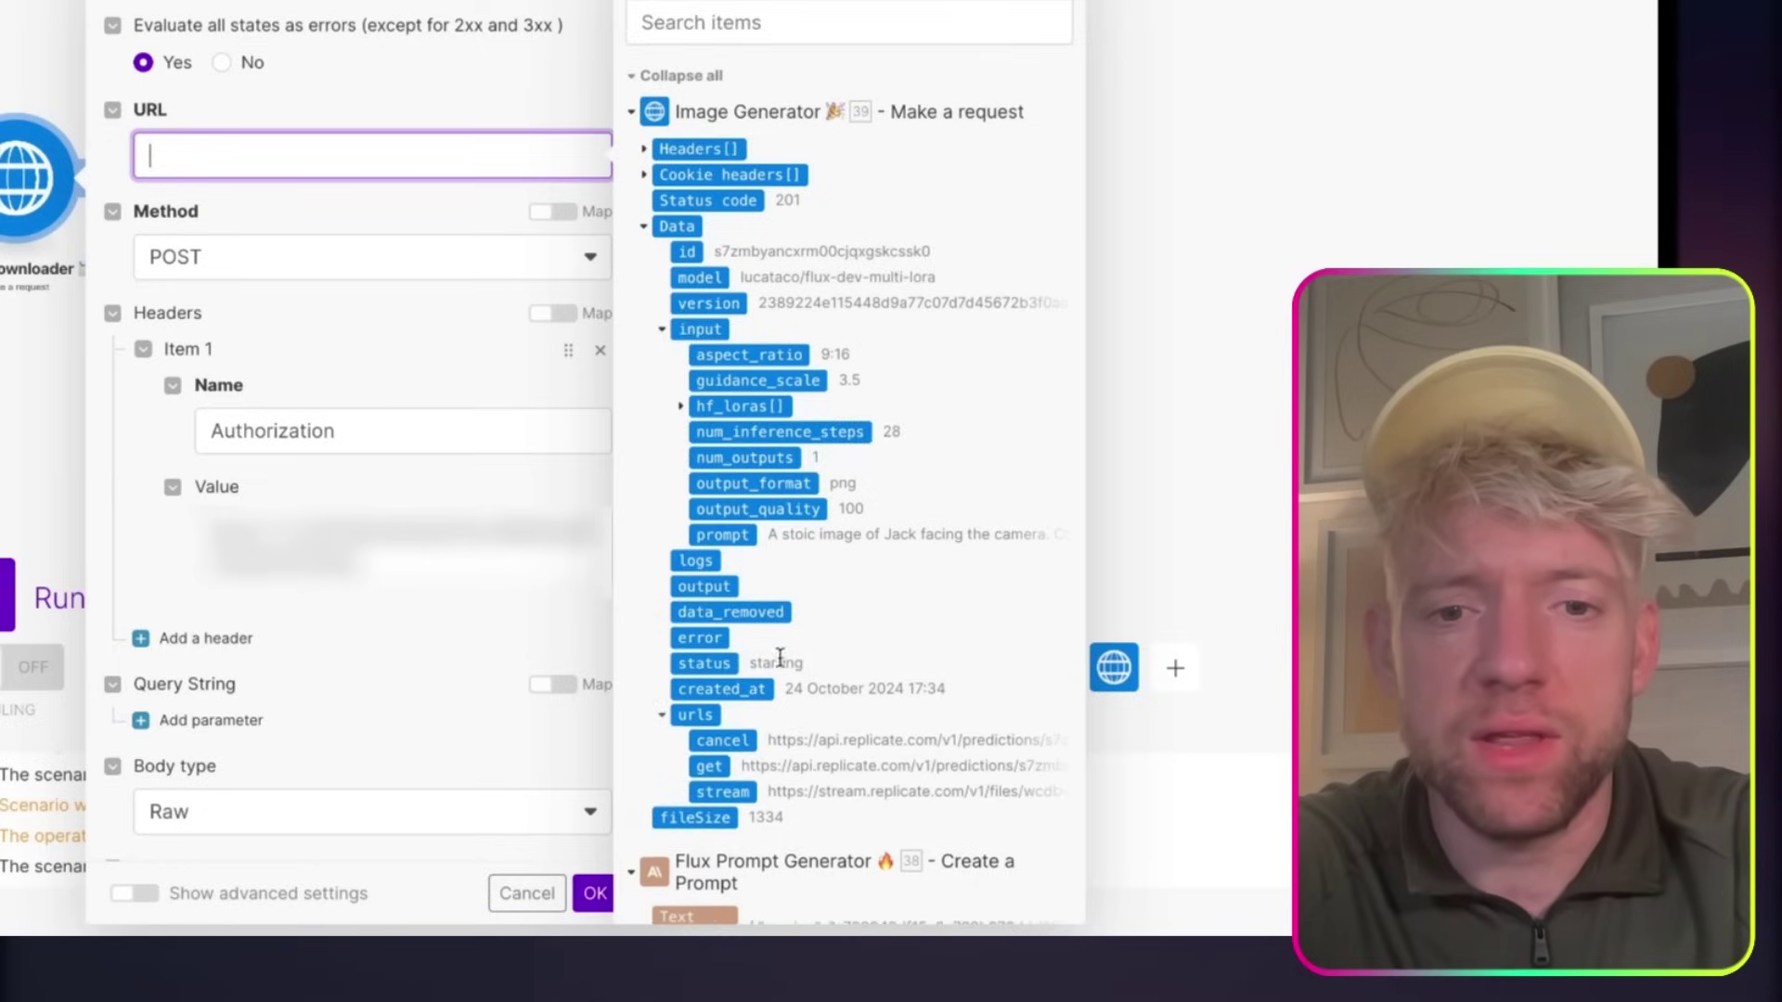
scroll(794, 659, "down", 3)
left_click(713, 528)
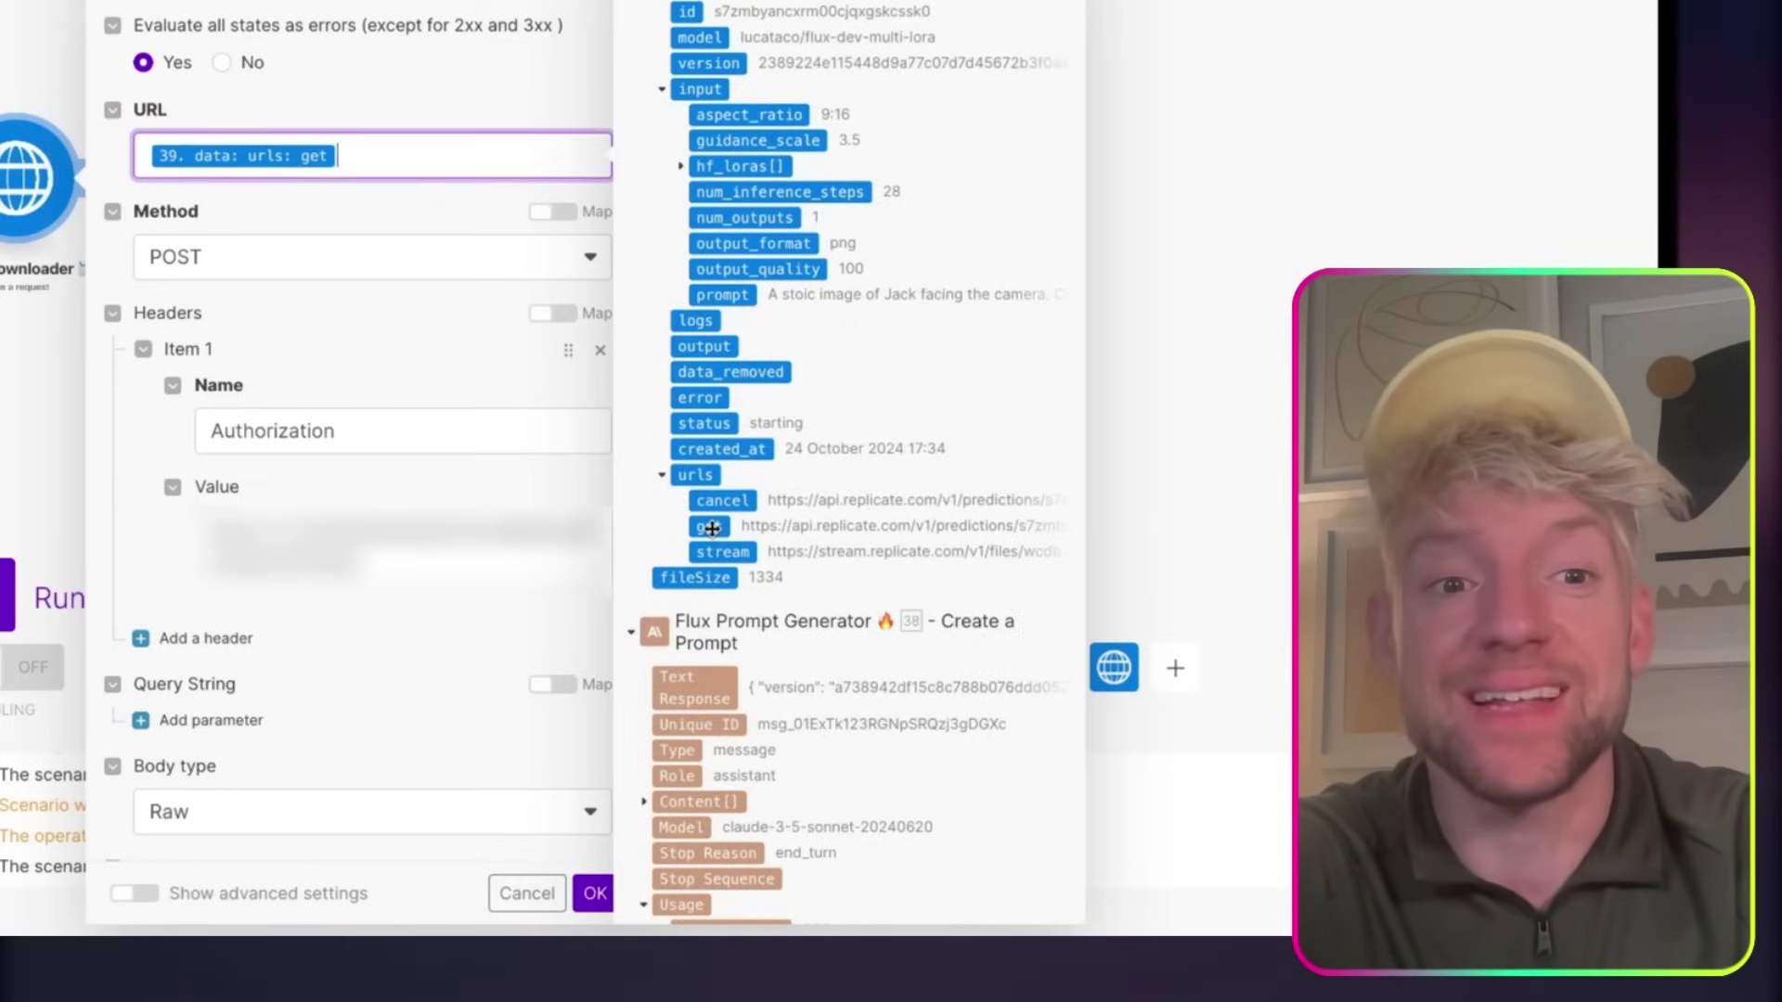
- Set the Image Downloader's method to GET and remove the Text Response mapping from its request content
left_click(471, 301)
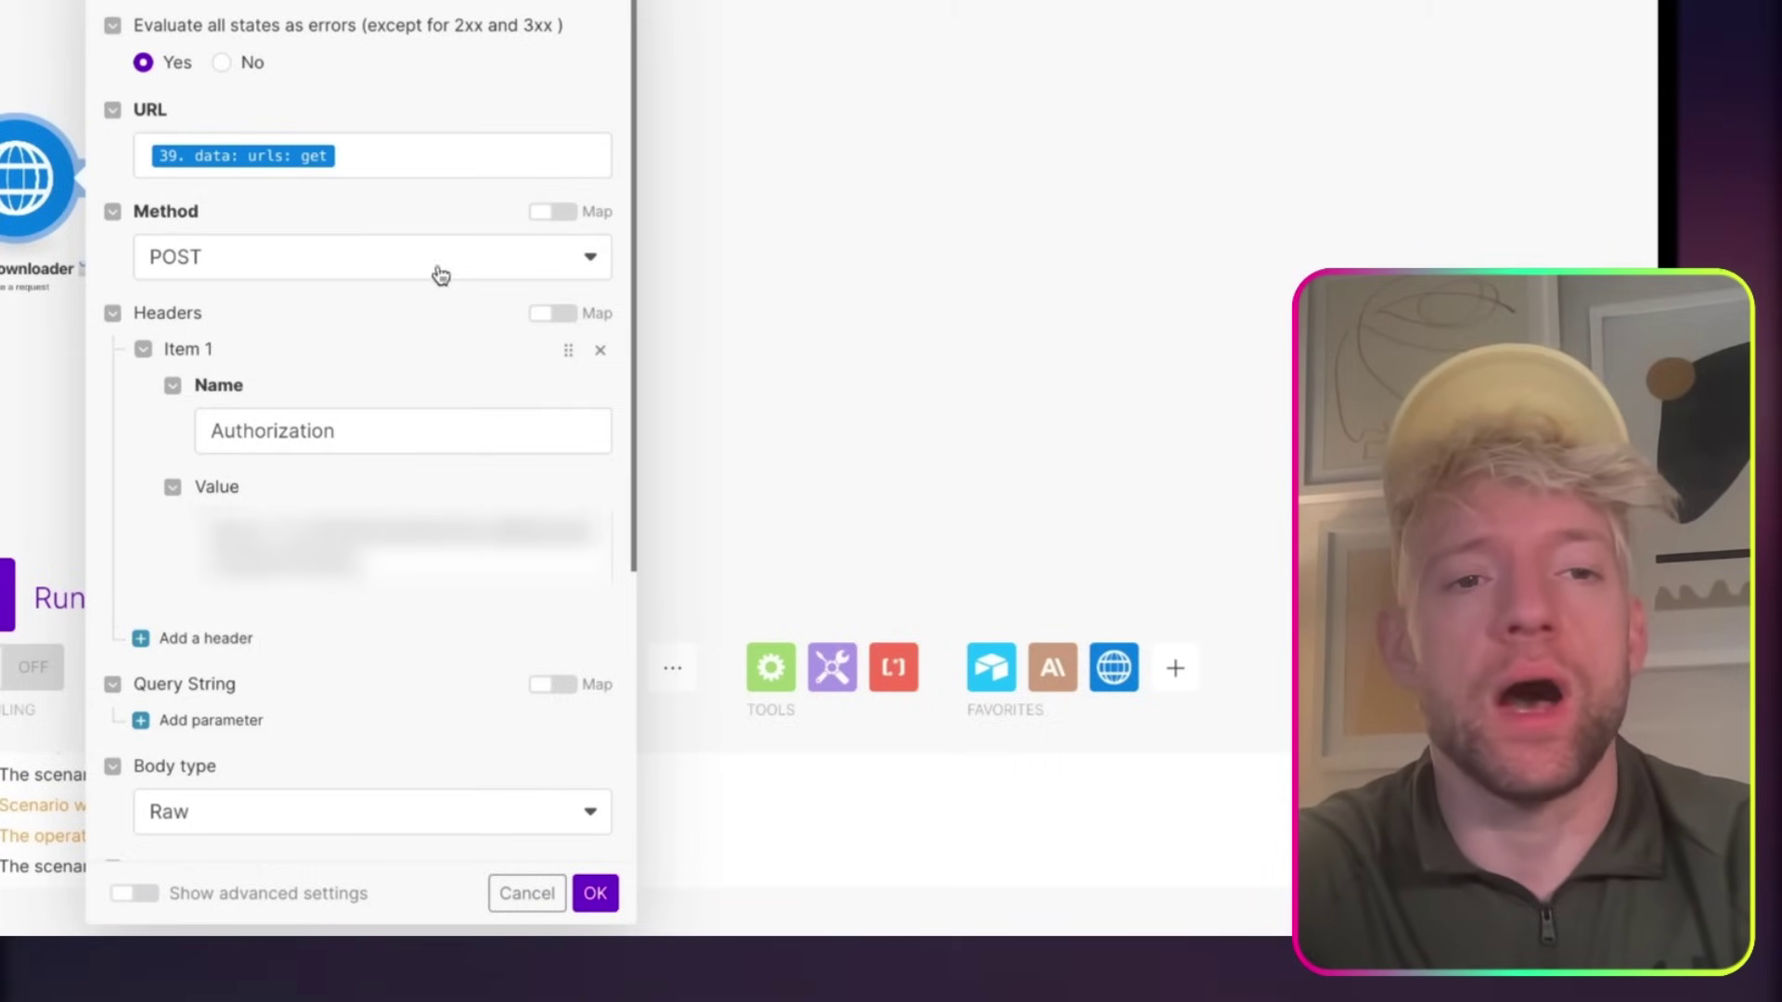
left_click(441, 275)
left_click(338, 299)
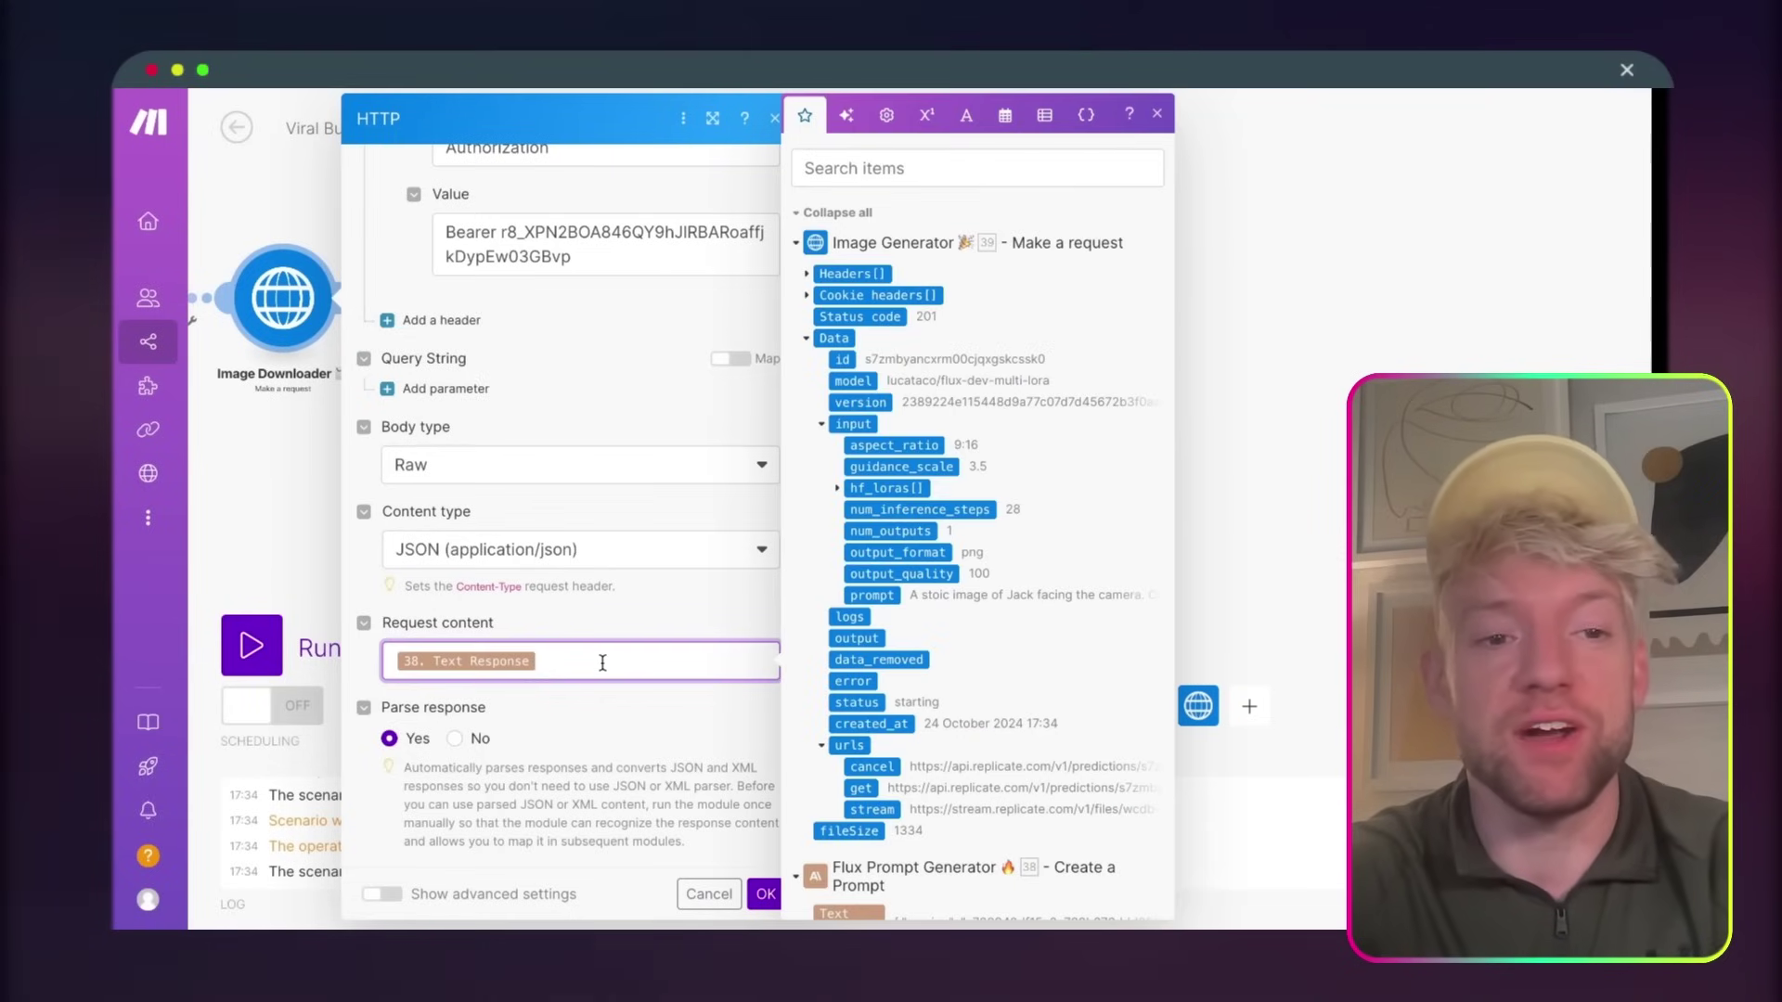
key("BackSpace")
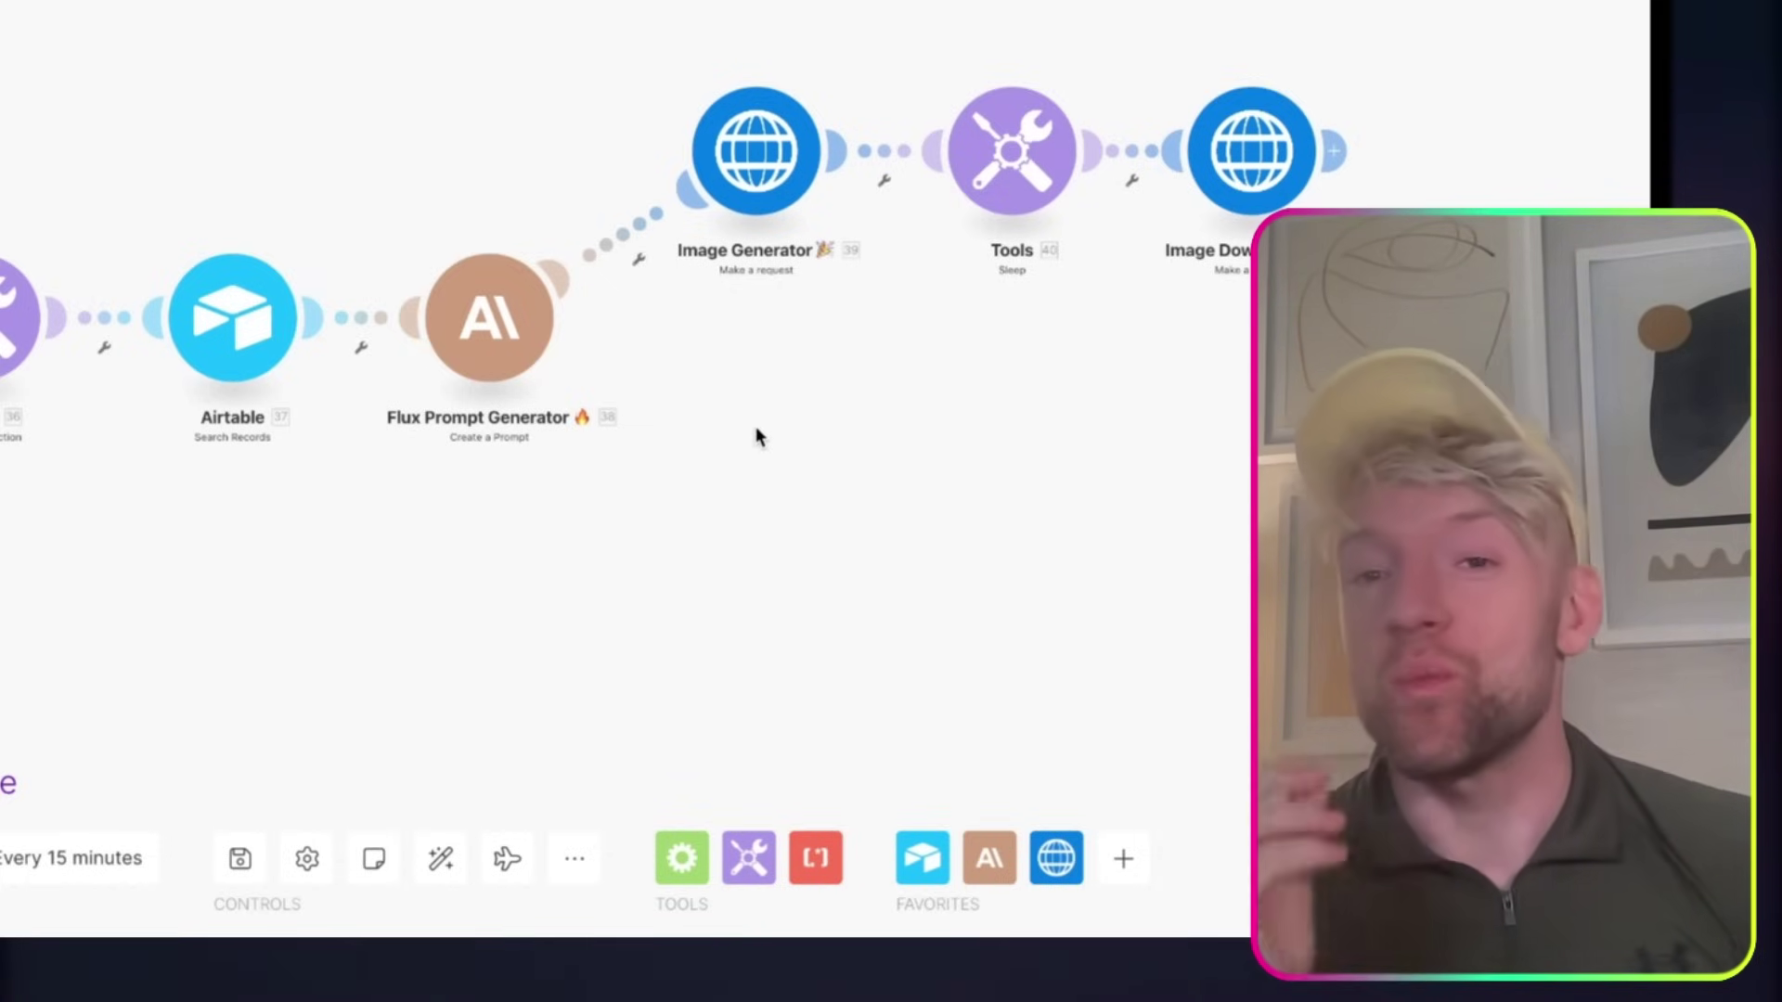
left_click_drag(799, 424, 620, 413)
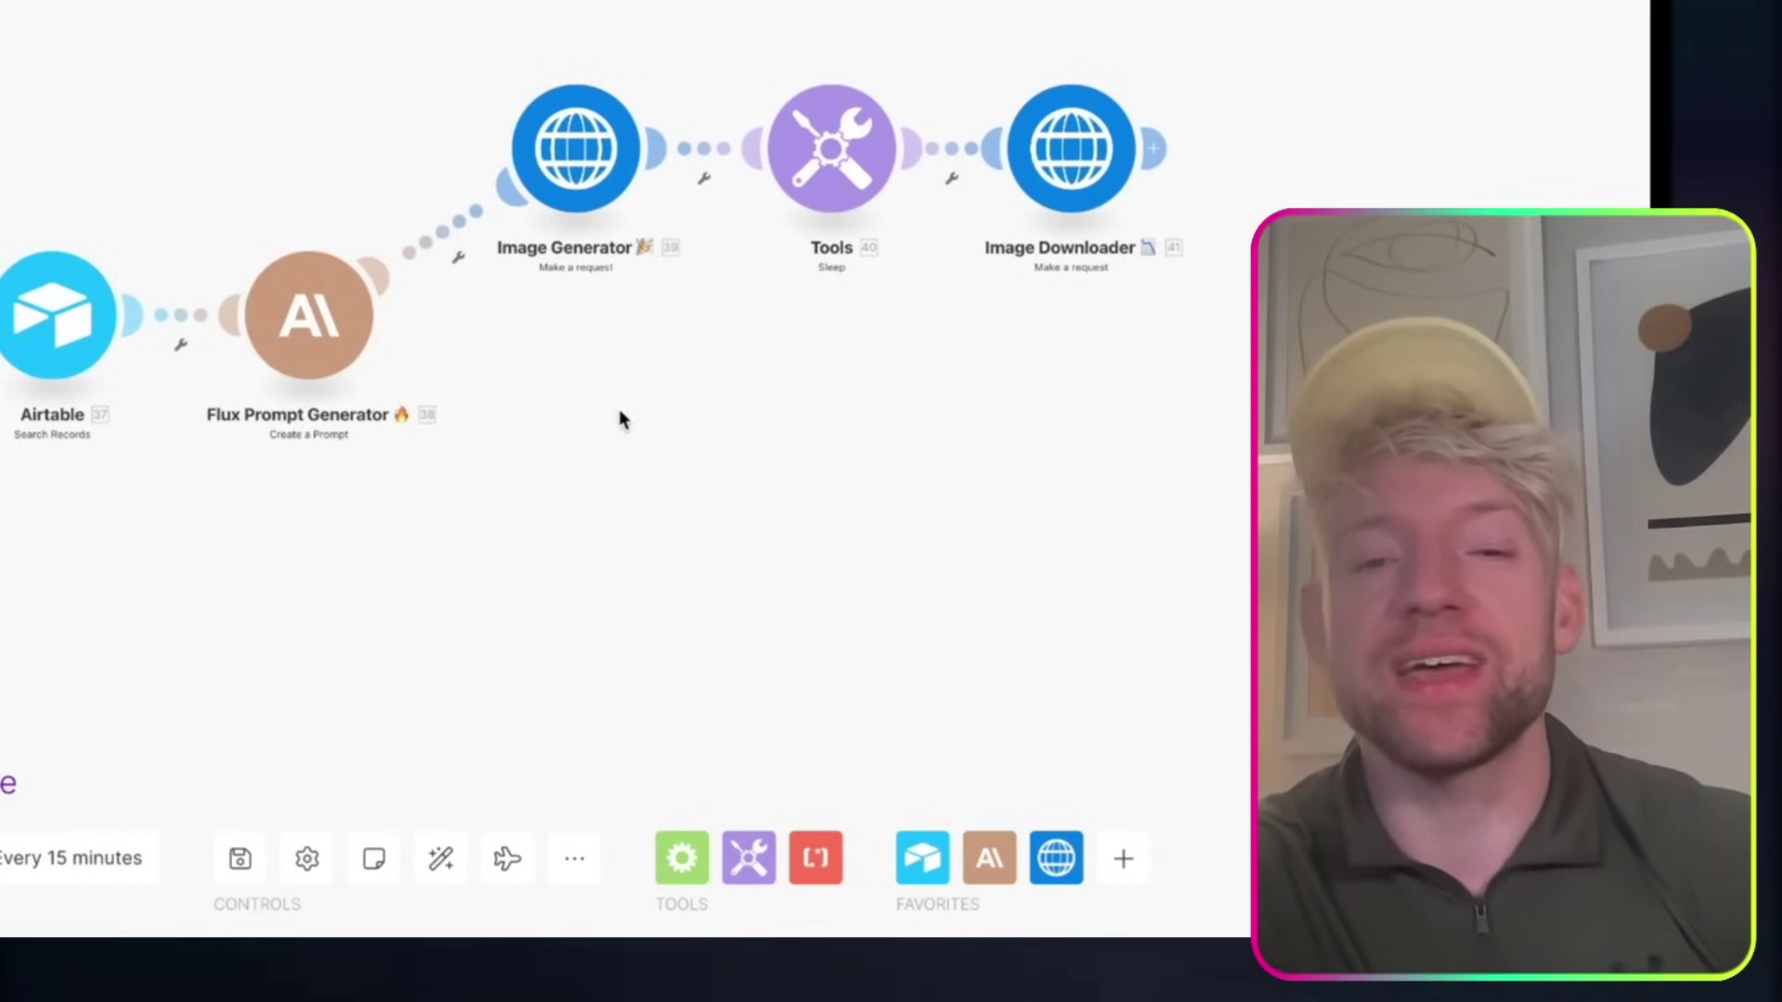
left_click_drag(993, 442, 671, 434)
left_click_drag(845, 429, 794, 419)
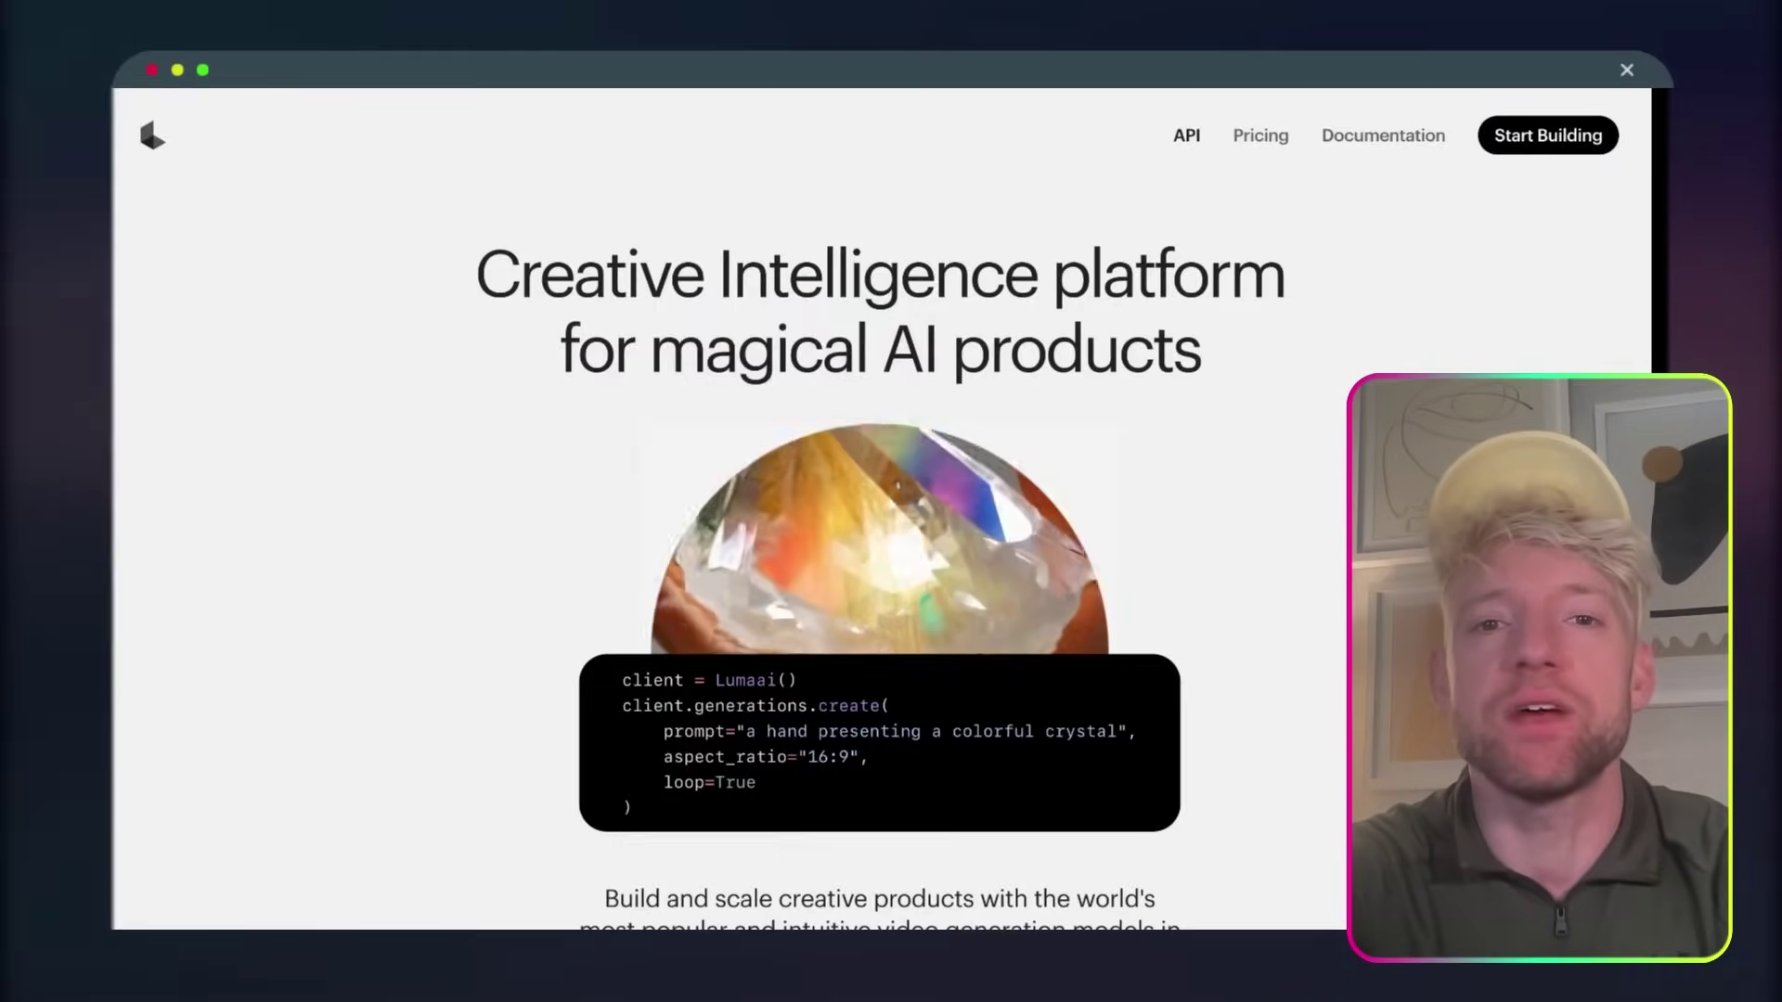
- Look over the Luma Dream Machine API landing page and choose to start building
scroll(982, 358, "down", 1)
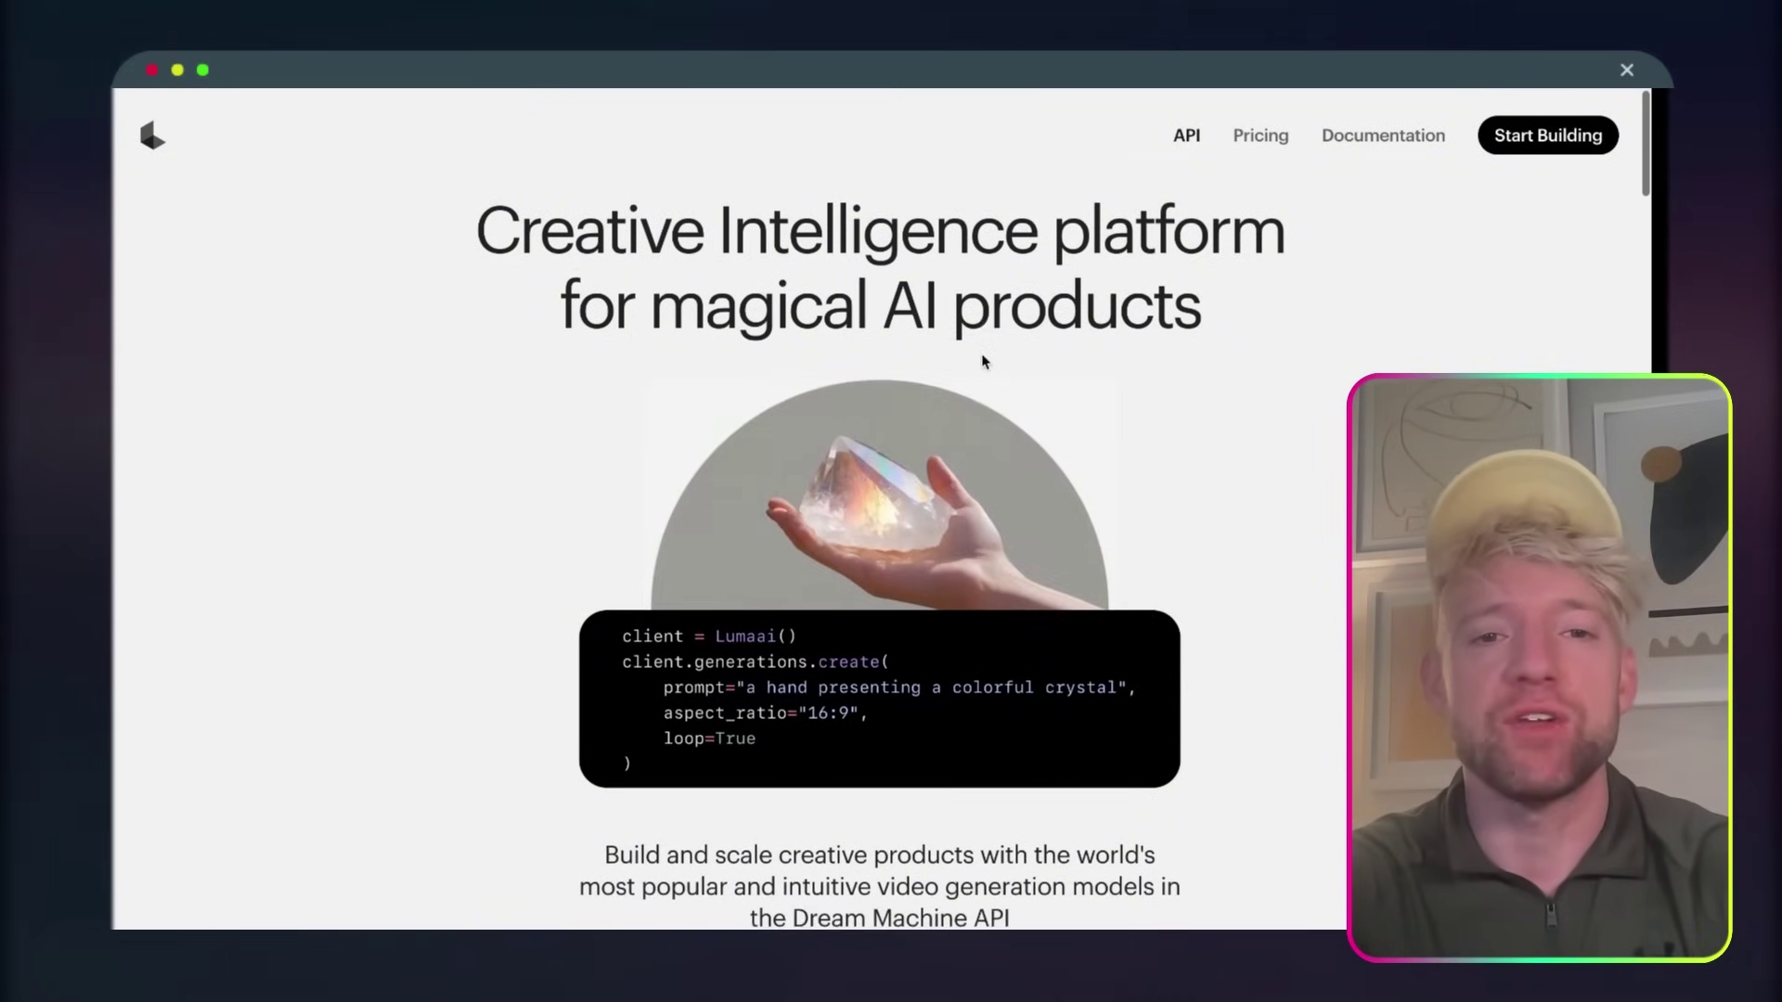
scroll(982, 358, "up", 1)
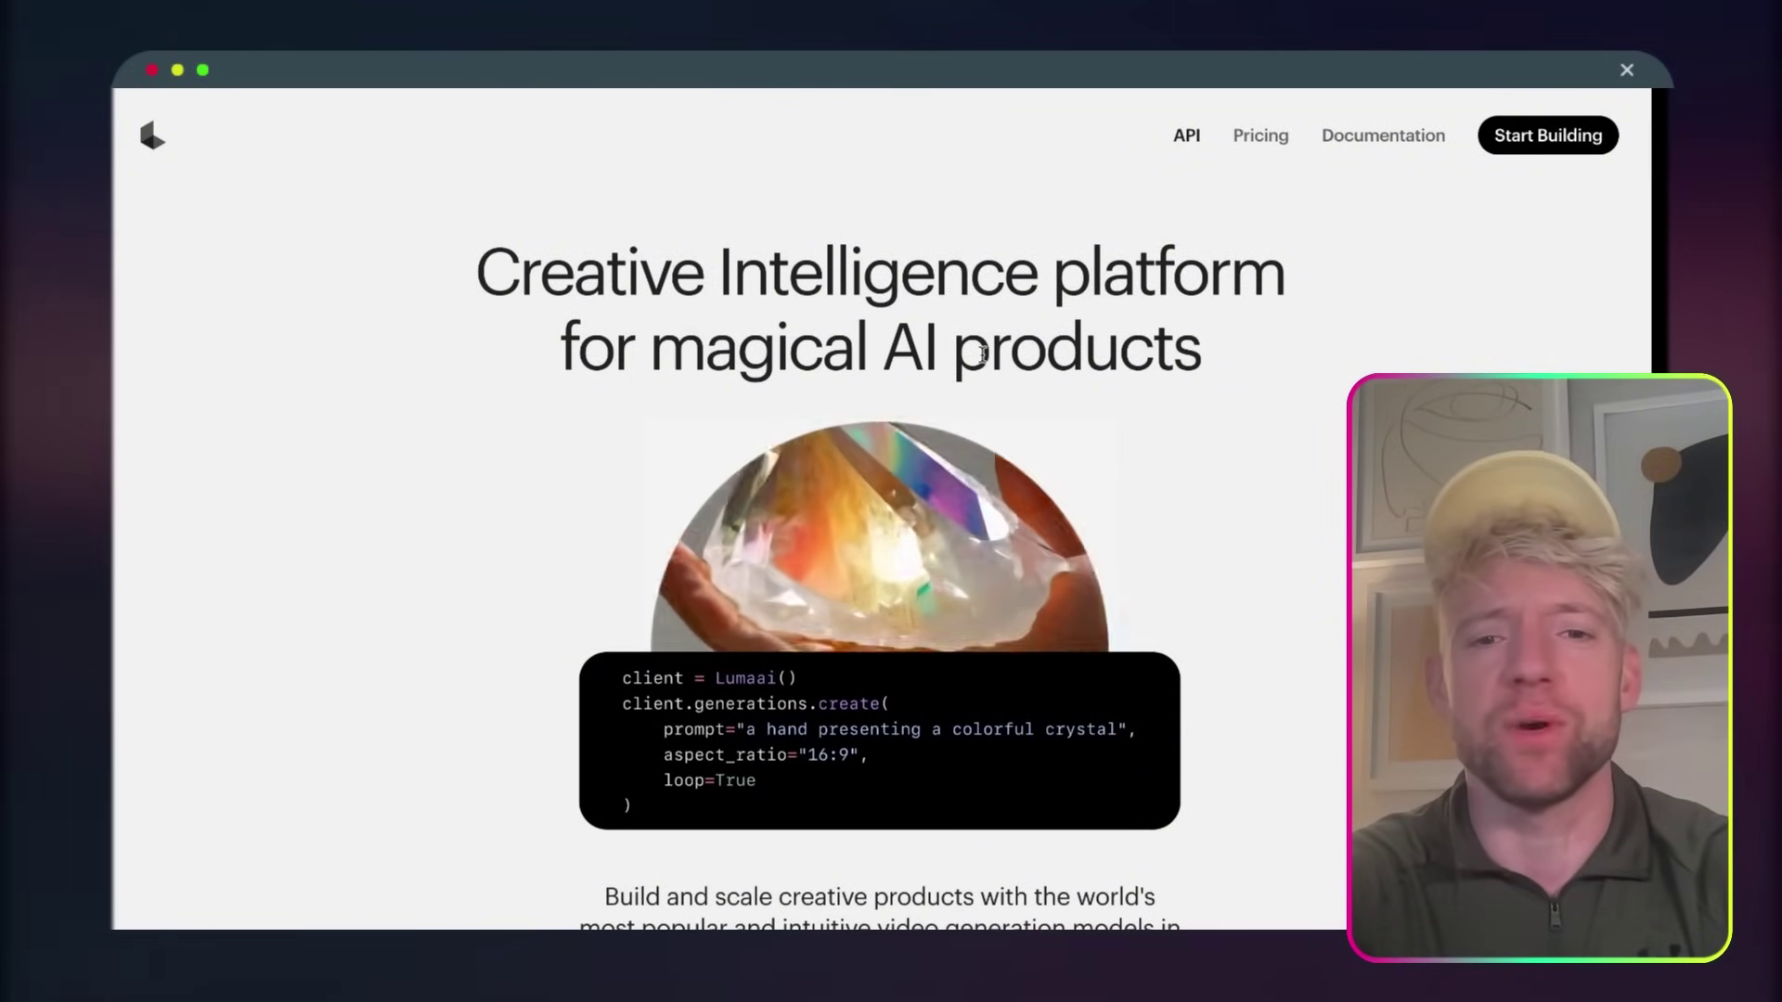
scroll(982, 352, "down", 15)
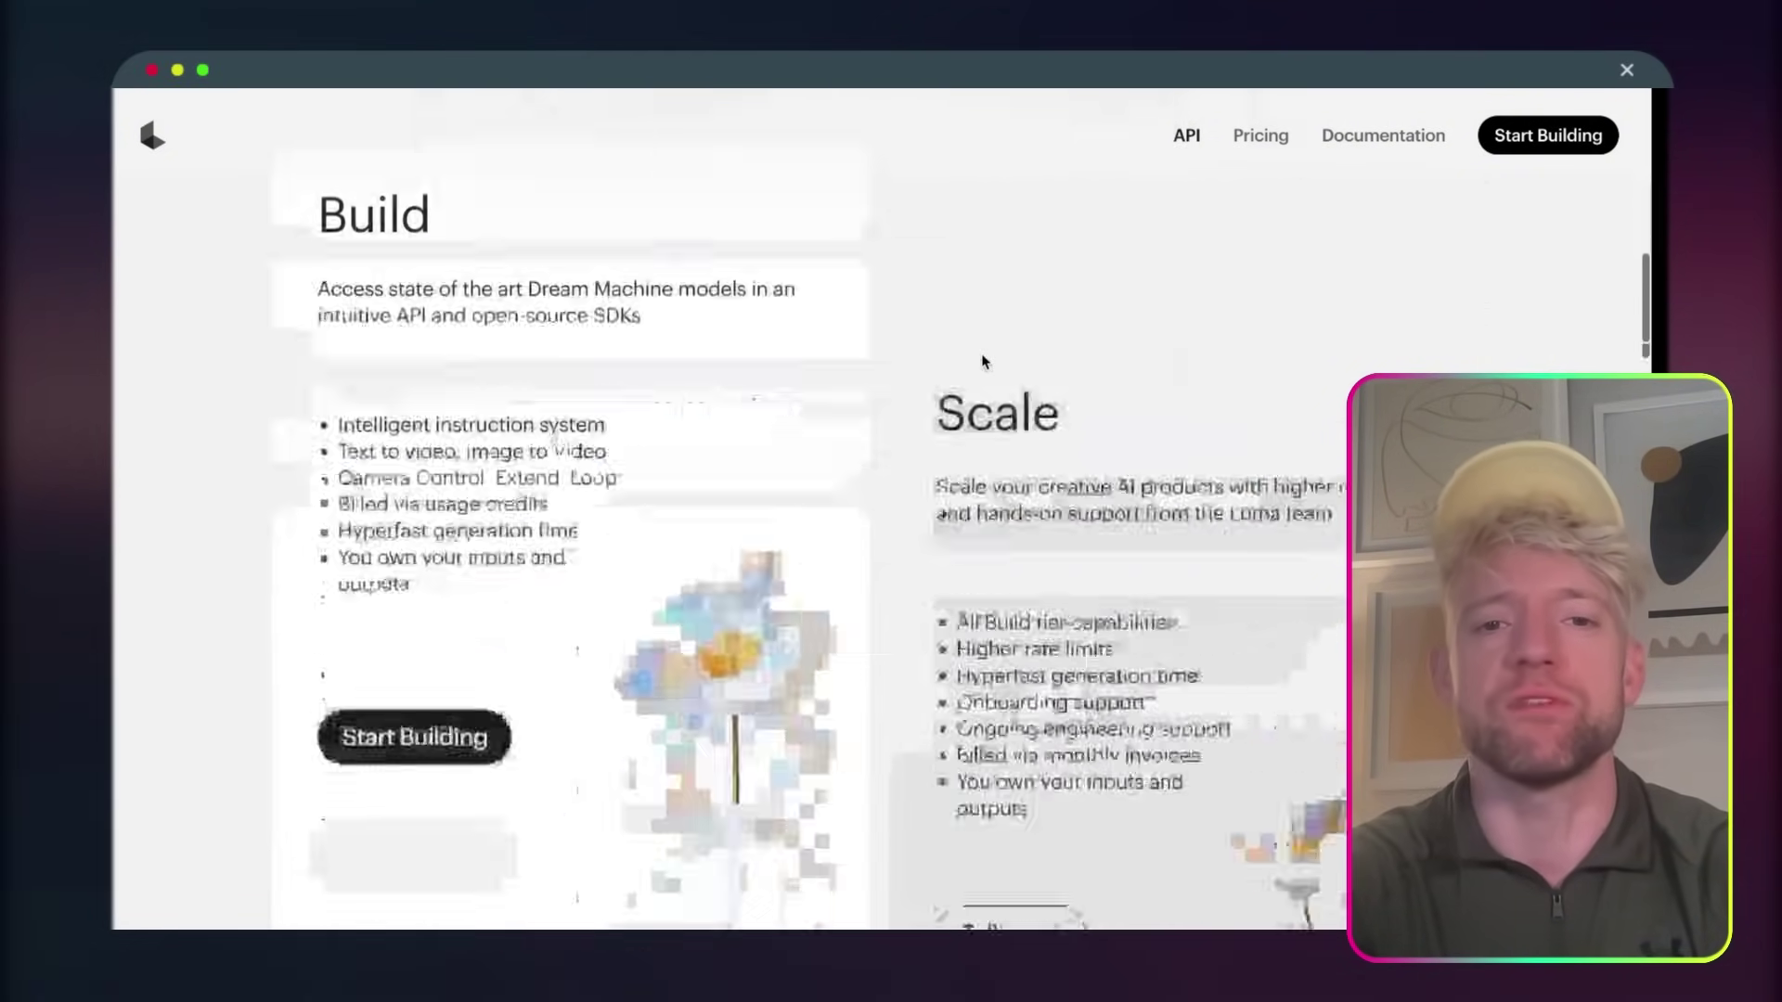
scroll(982, 354, "up", 15)
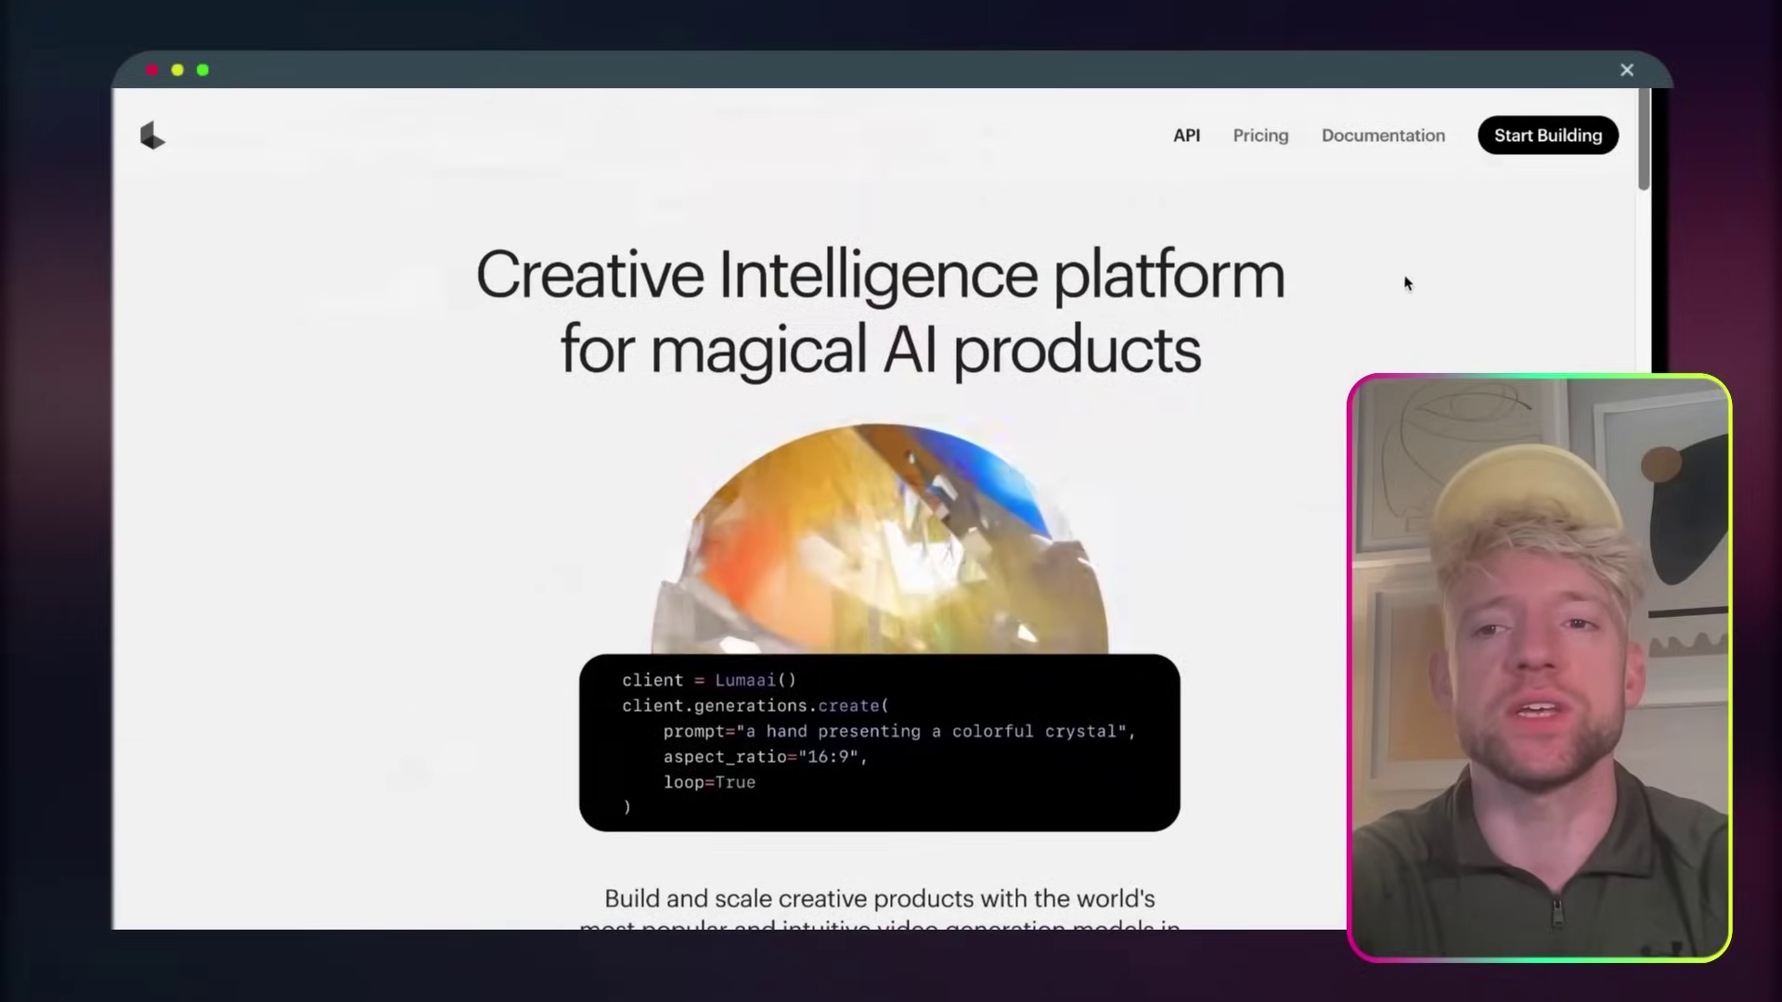
left_click(1532, 157)
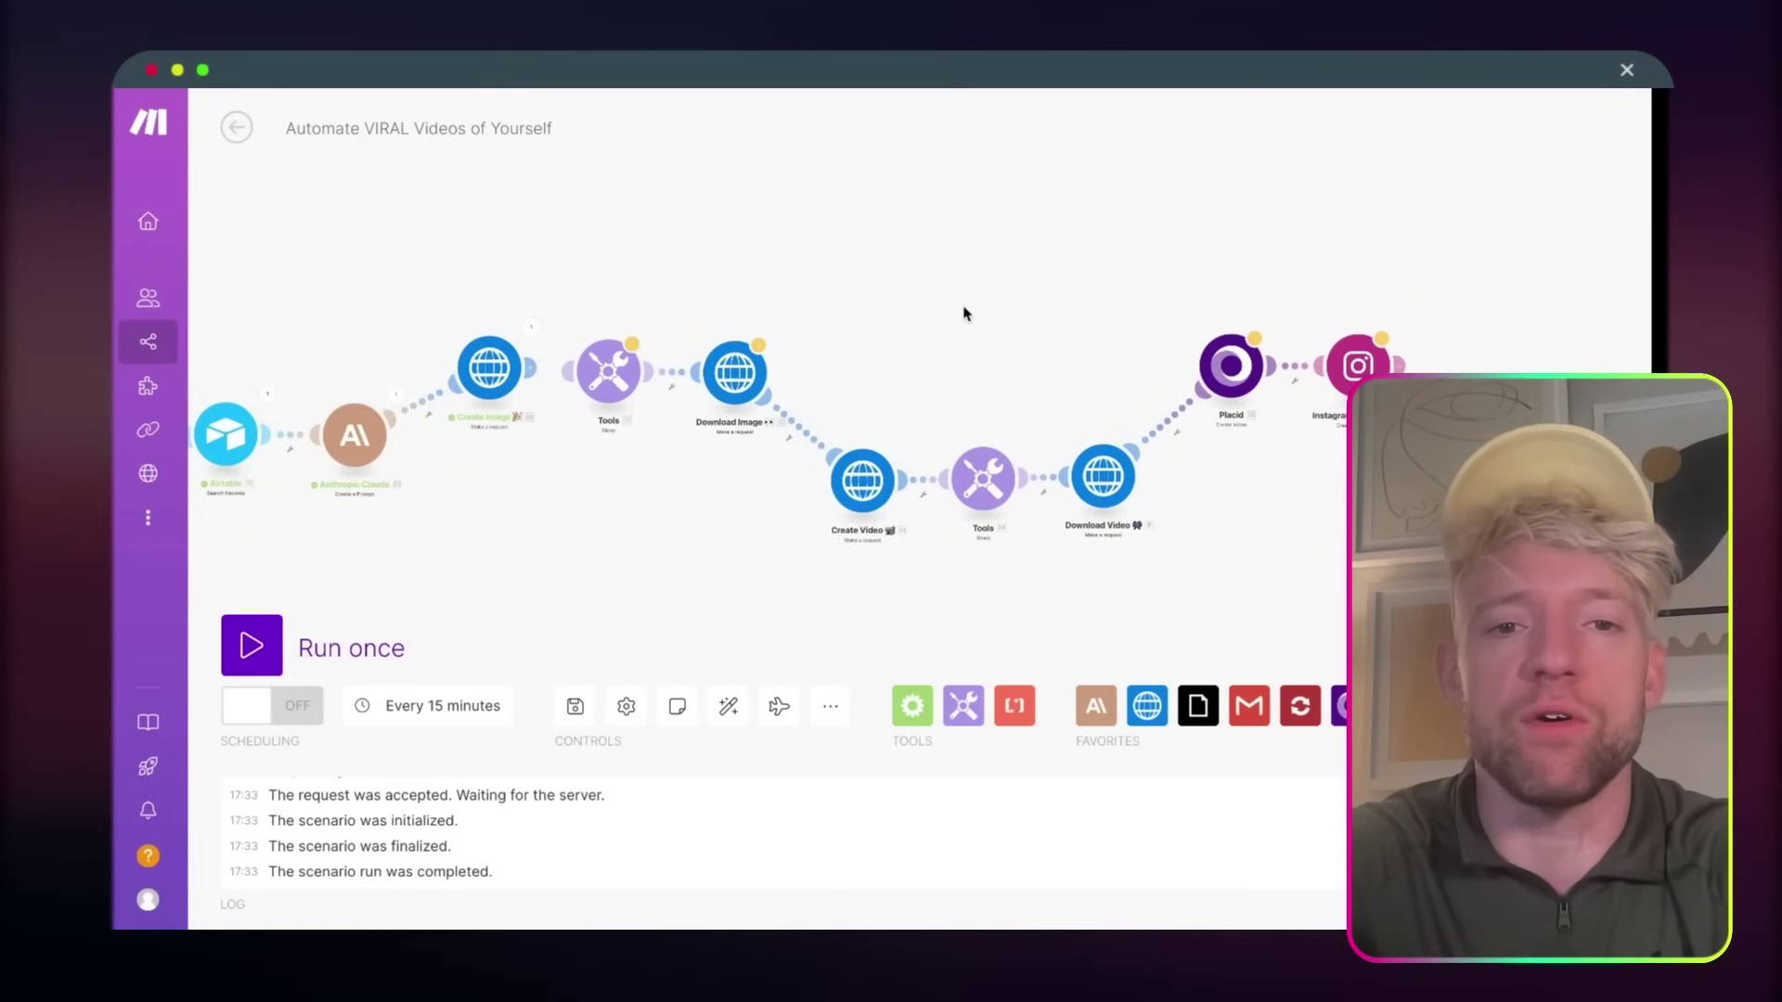
- Open the Create Video module in the "Automate VIRAL Videos of Yourself" scenario to examine its settings
scroll(963, 310, "right", 5)
scroll(780, 376, "right", 2)
scroll(716, 327, "up", 5)
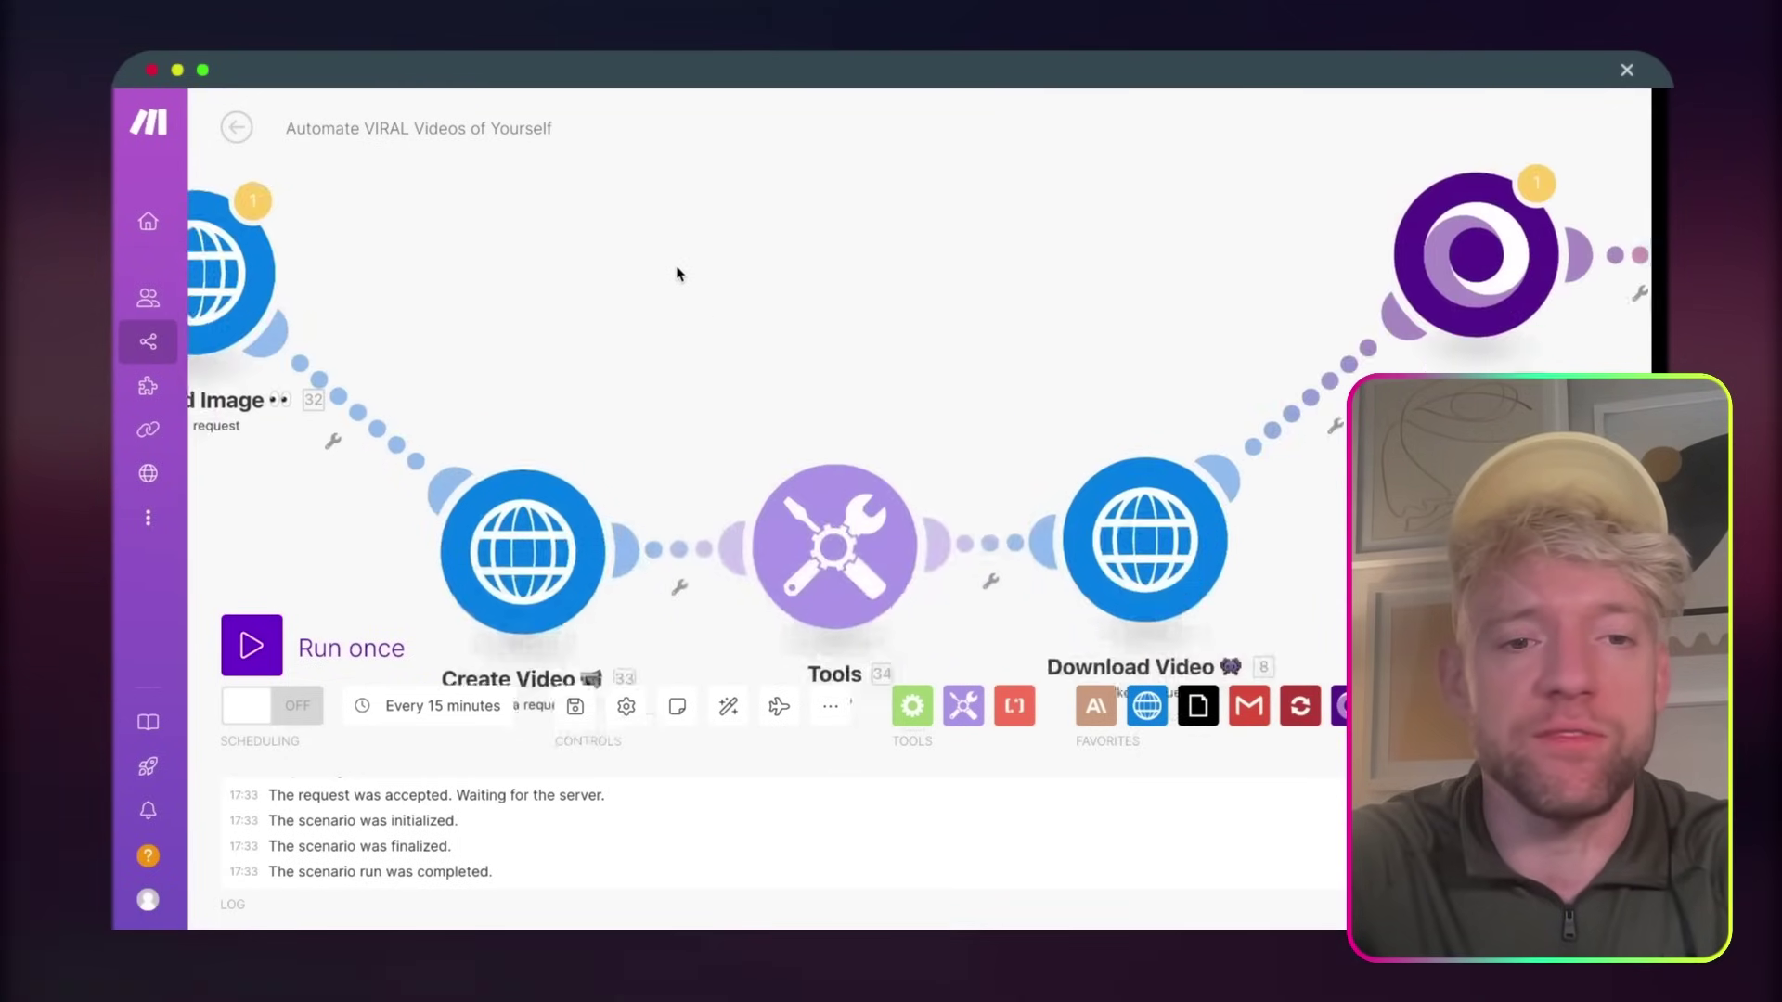
scroll(641, 177, "down", 2)
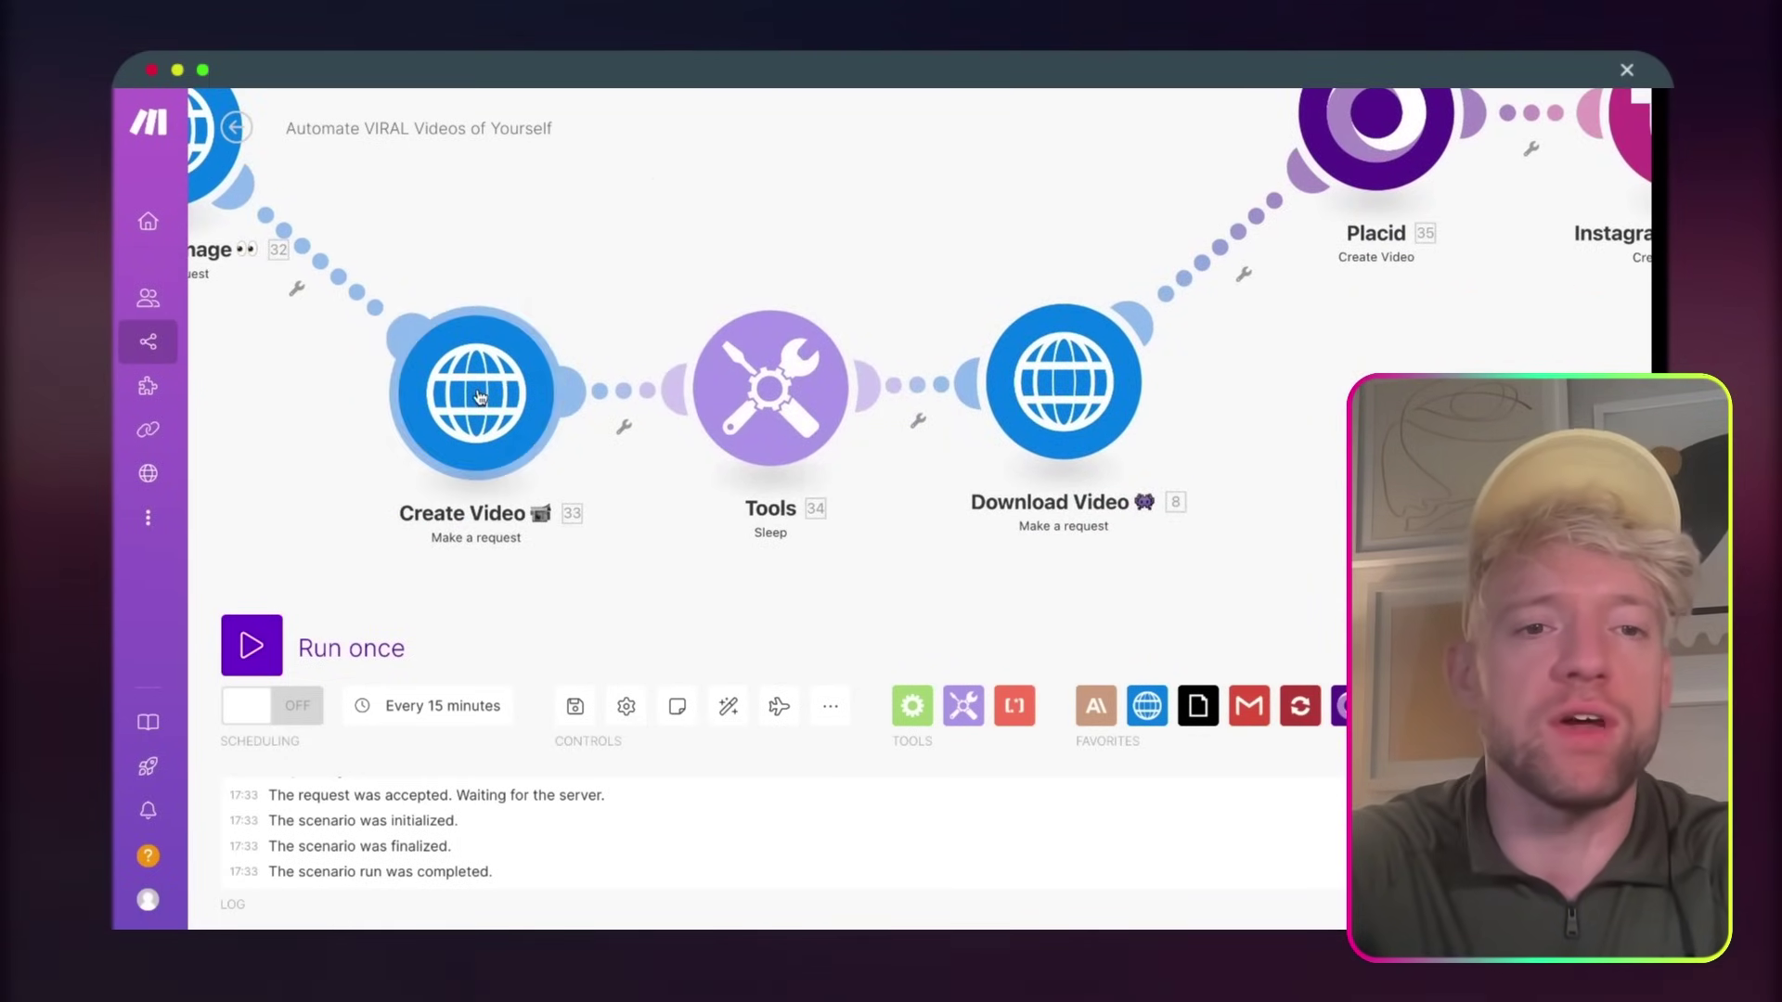
left_click(510, 376)
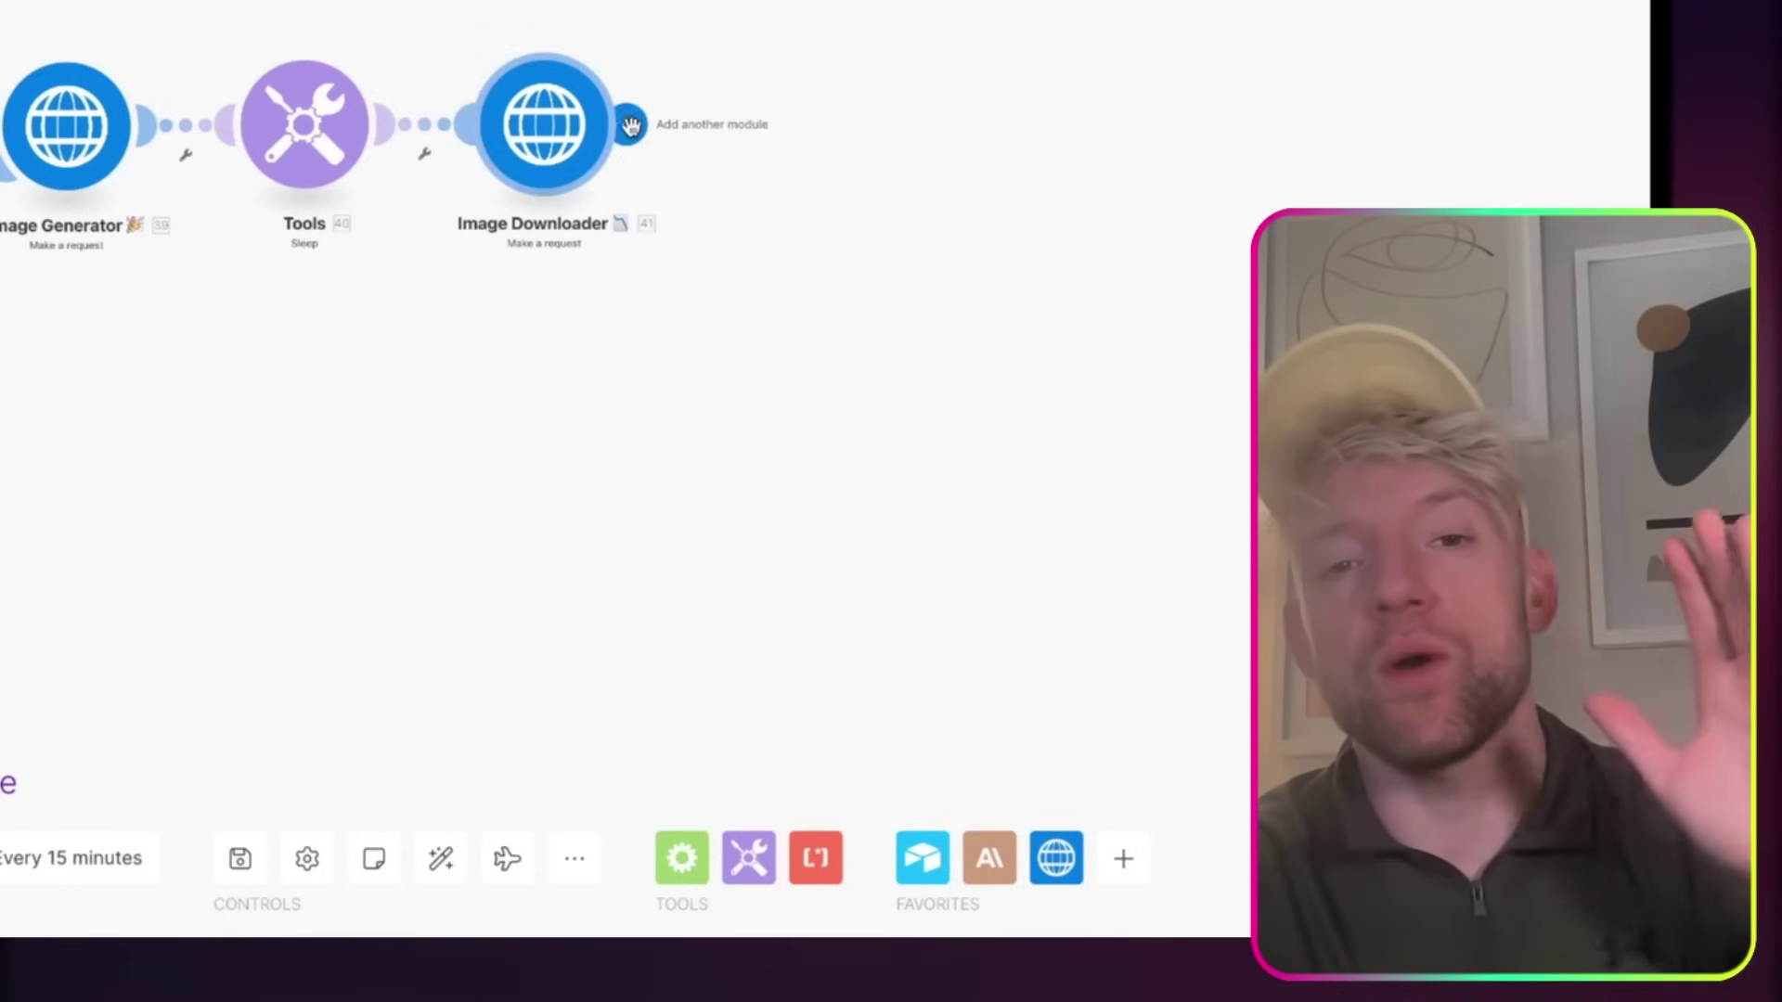
- Add an HTTP "Make a request" module after the Image Downloader
left_click(625, 123)
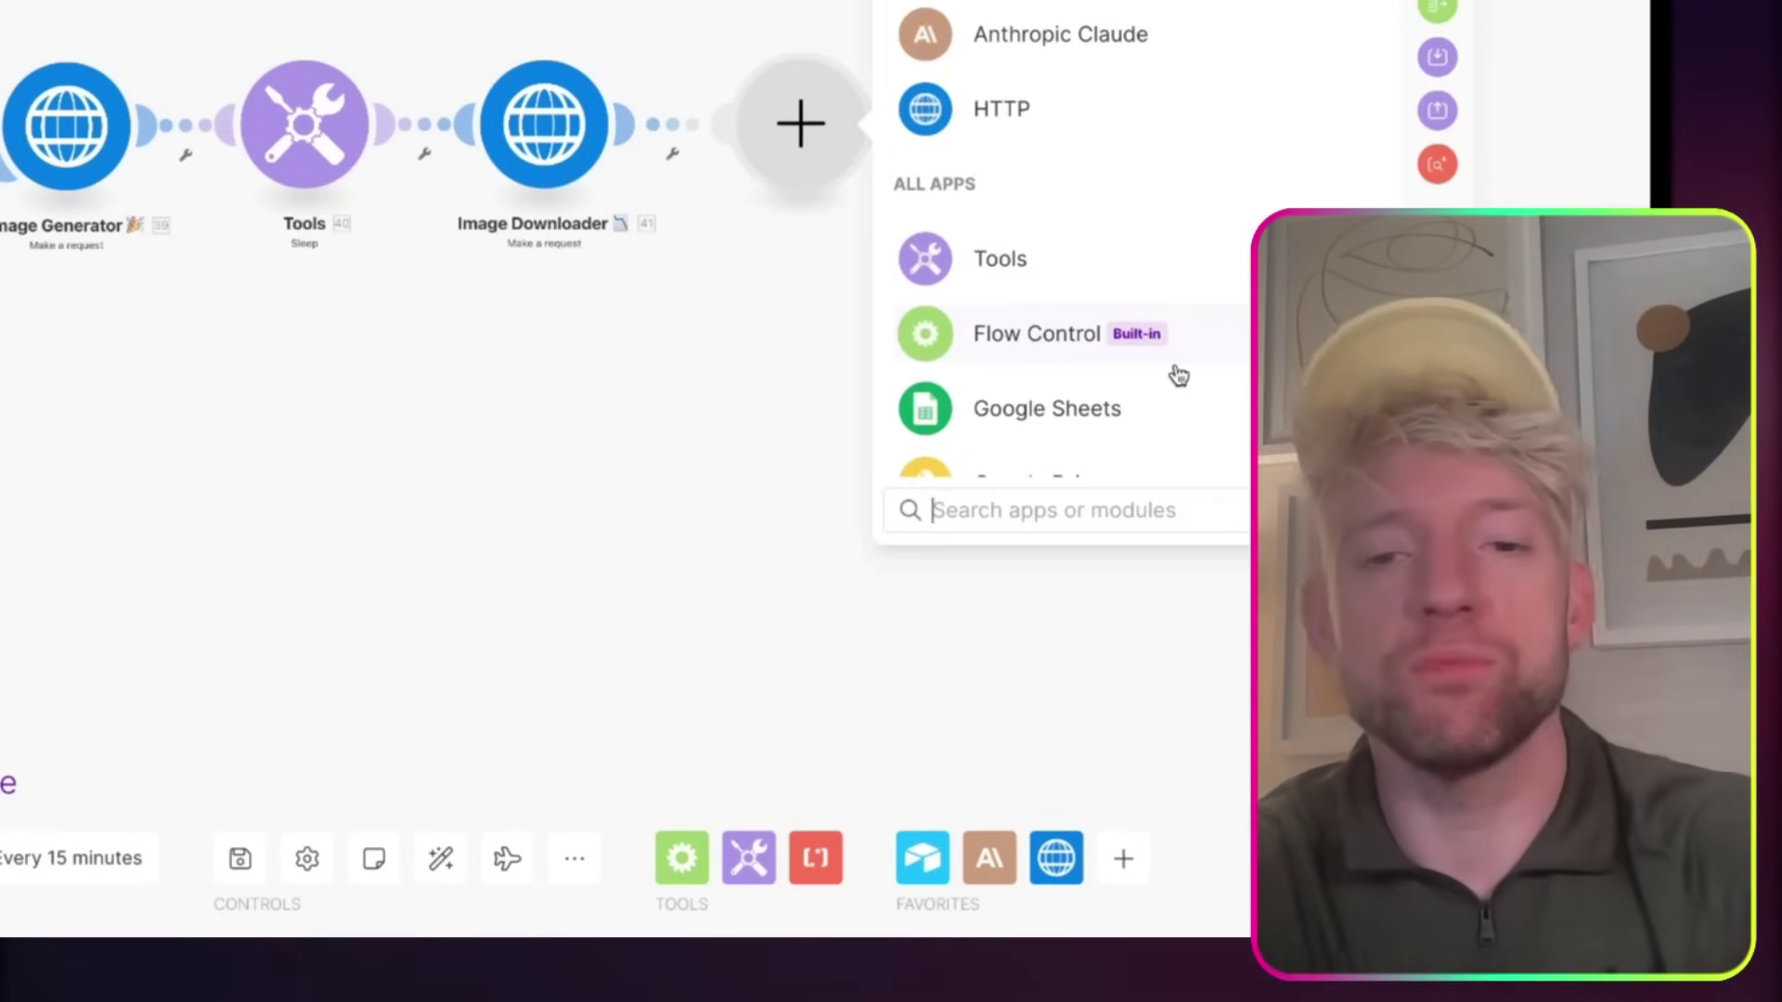
left_click(1213, 108)
left_click_drag(1569, 197, 938, 227)
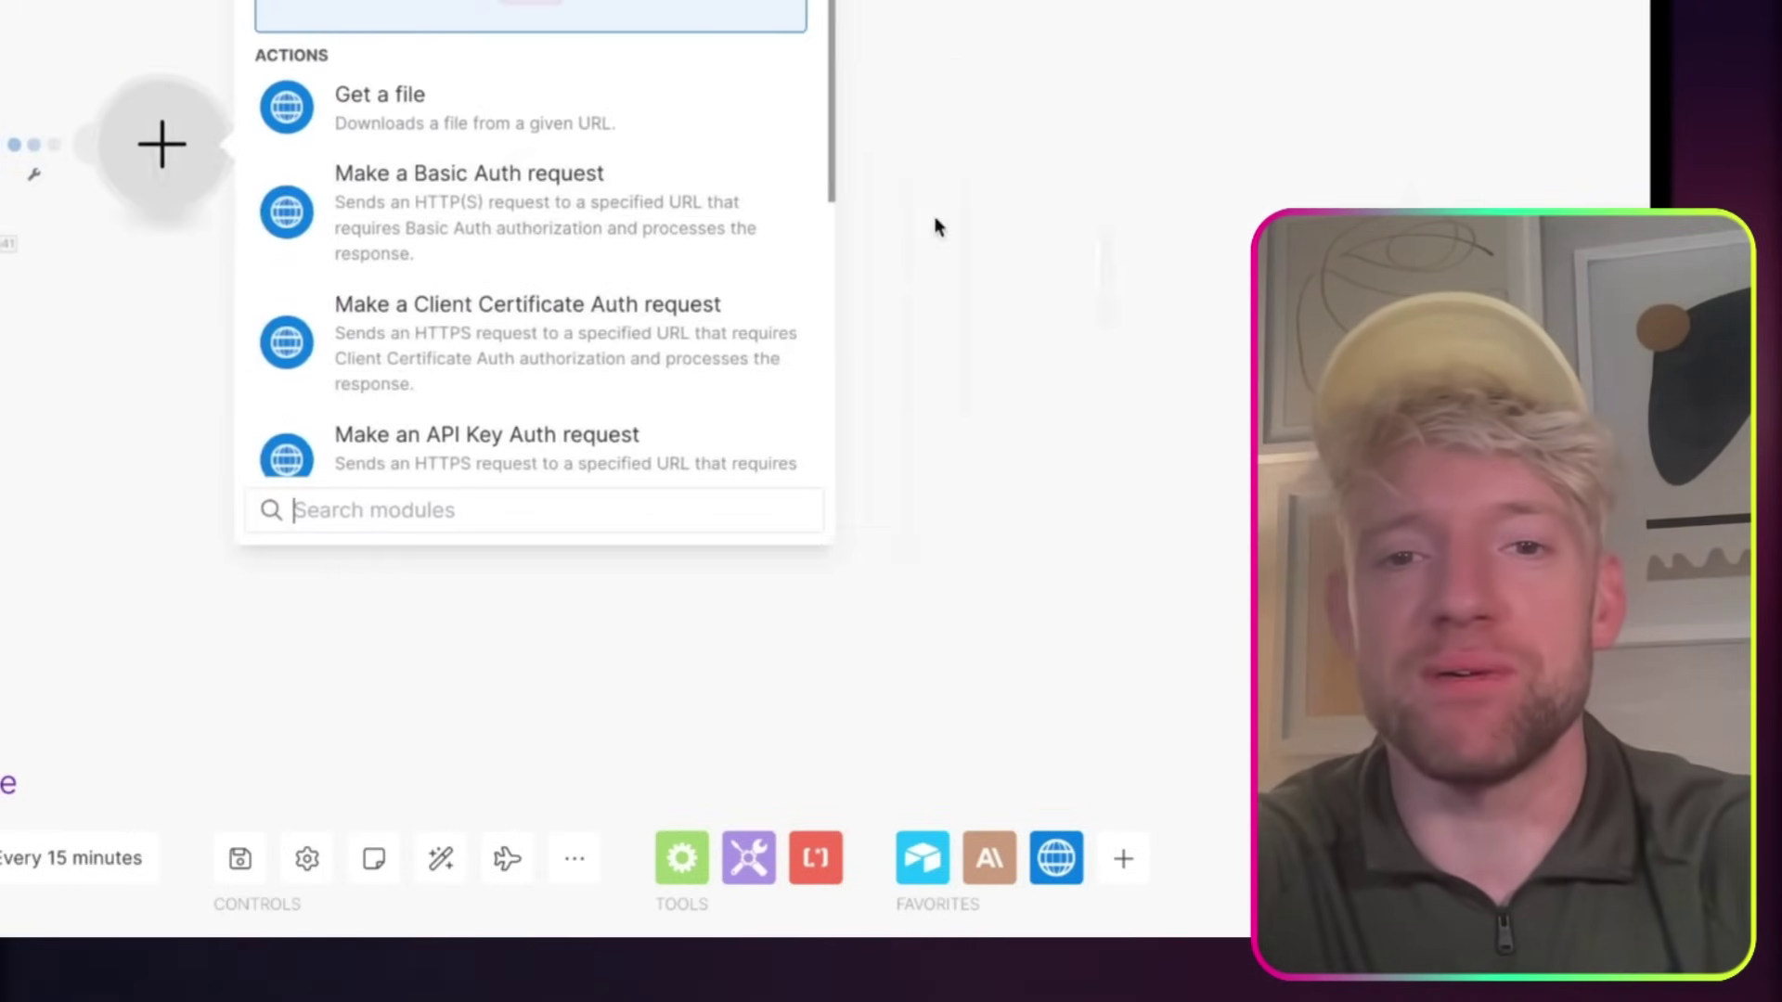
type("ake")
key("BackSpace")
key("BackSpace")
key("BackSpace")
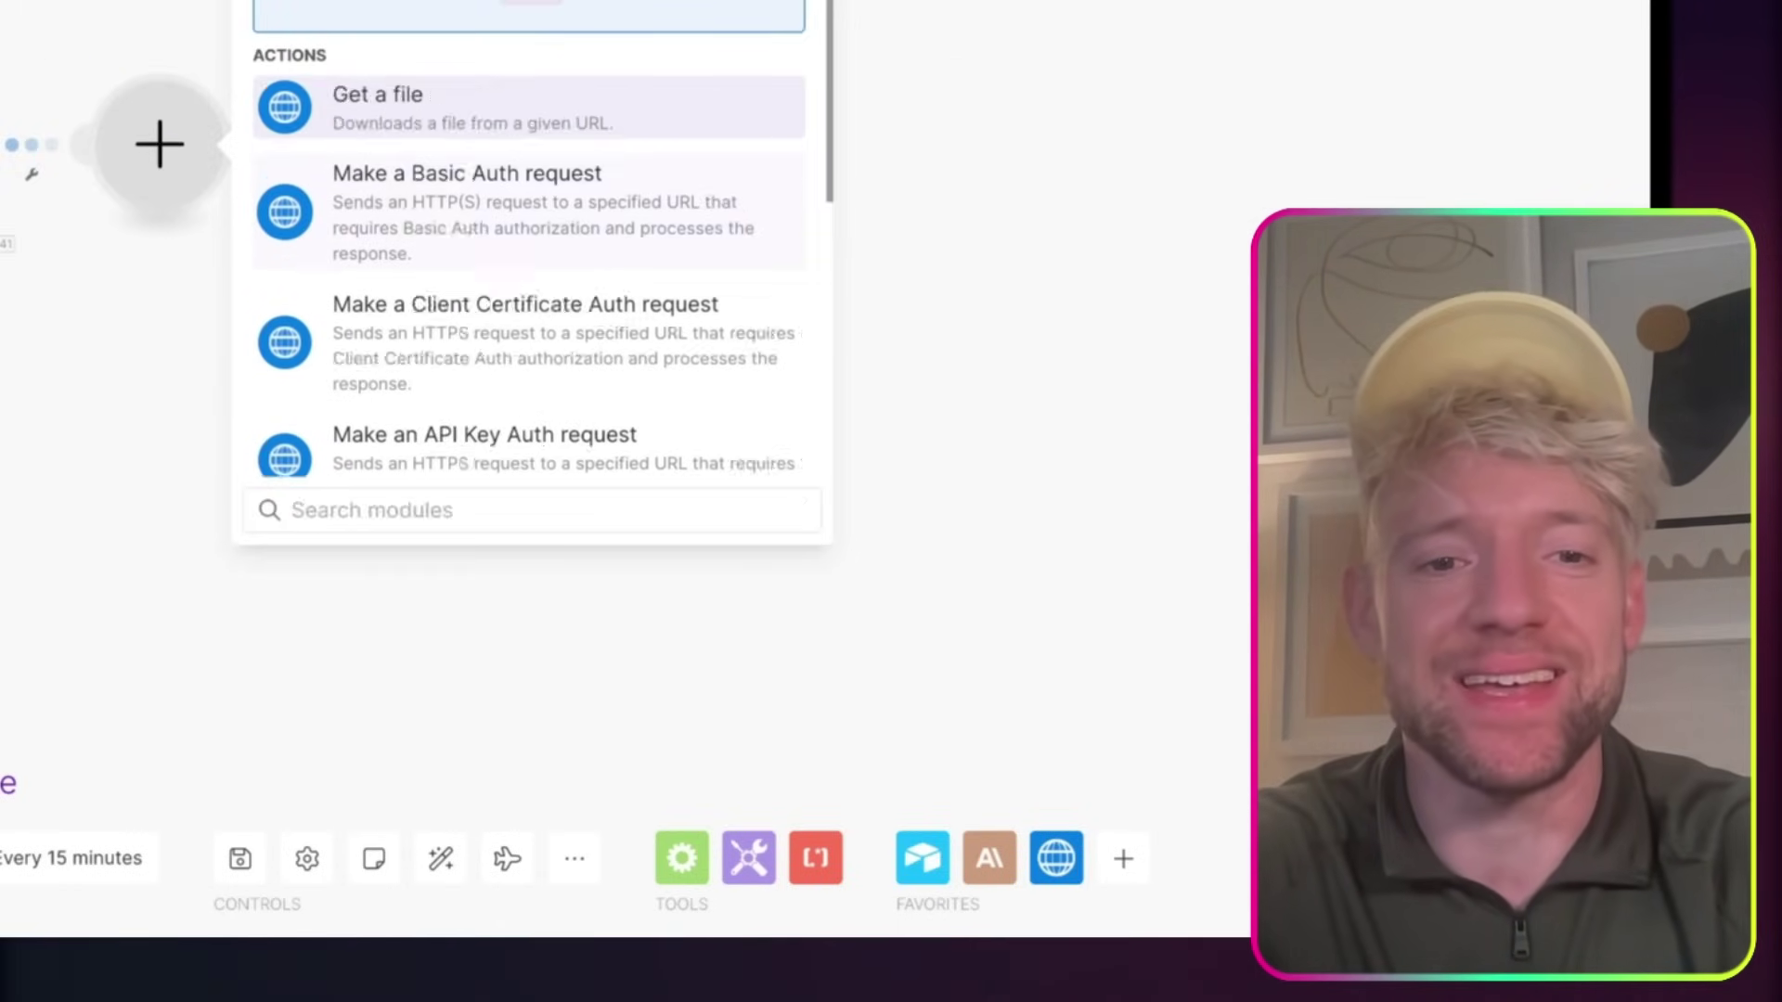
type("make")
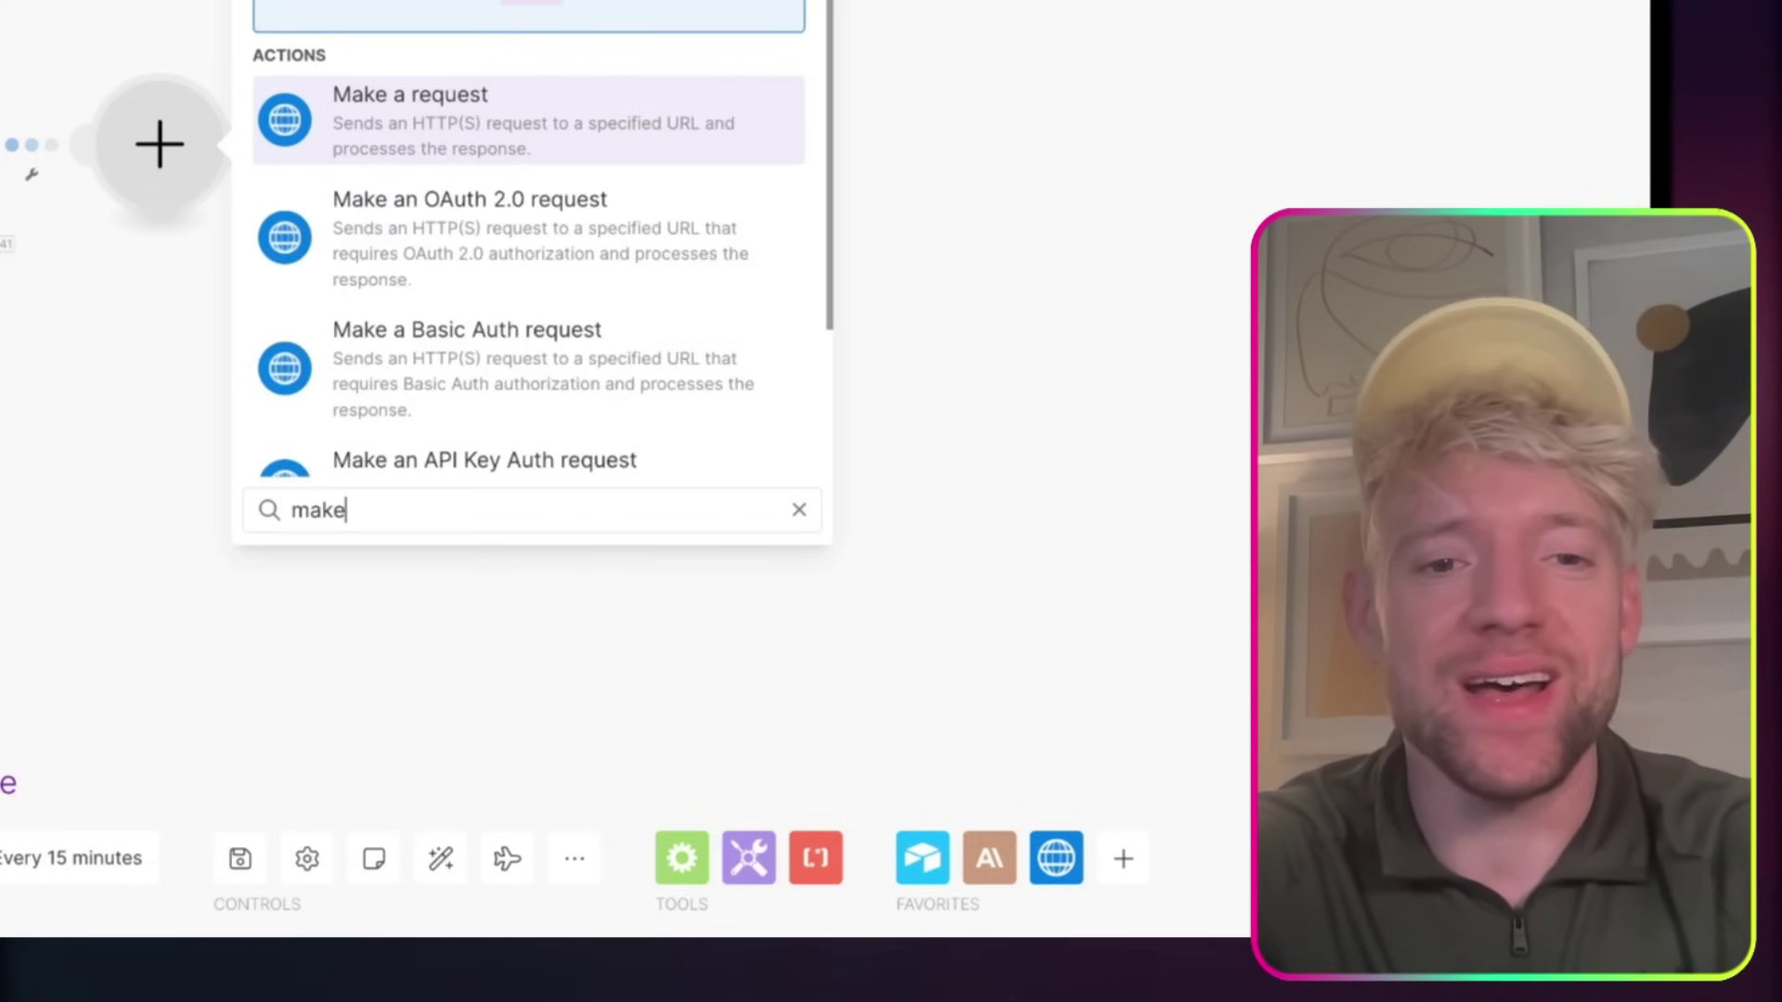
left_click(493, 81)
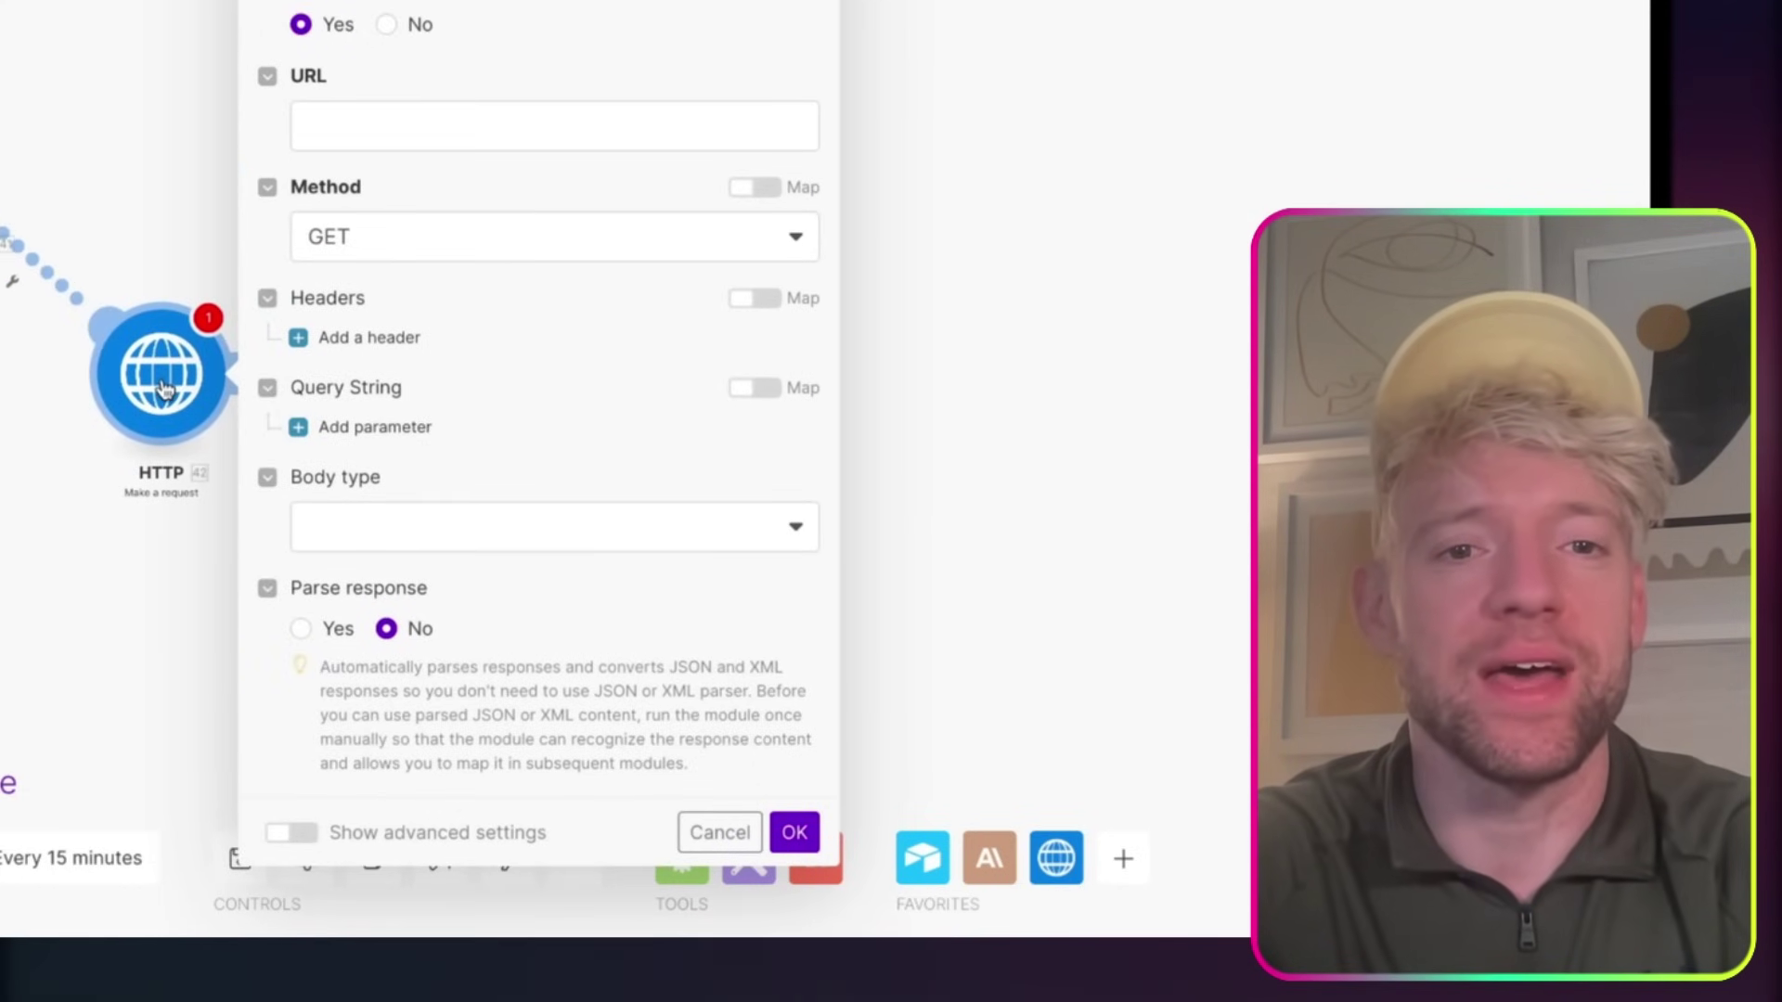
left_click(497, 140)
type("https://api.lumalabs.ai/dream-machine/v1/generations")
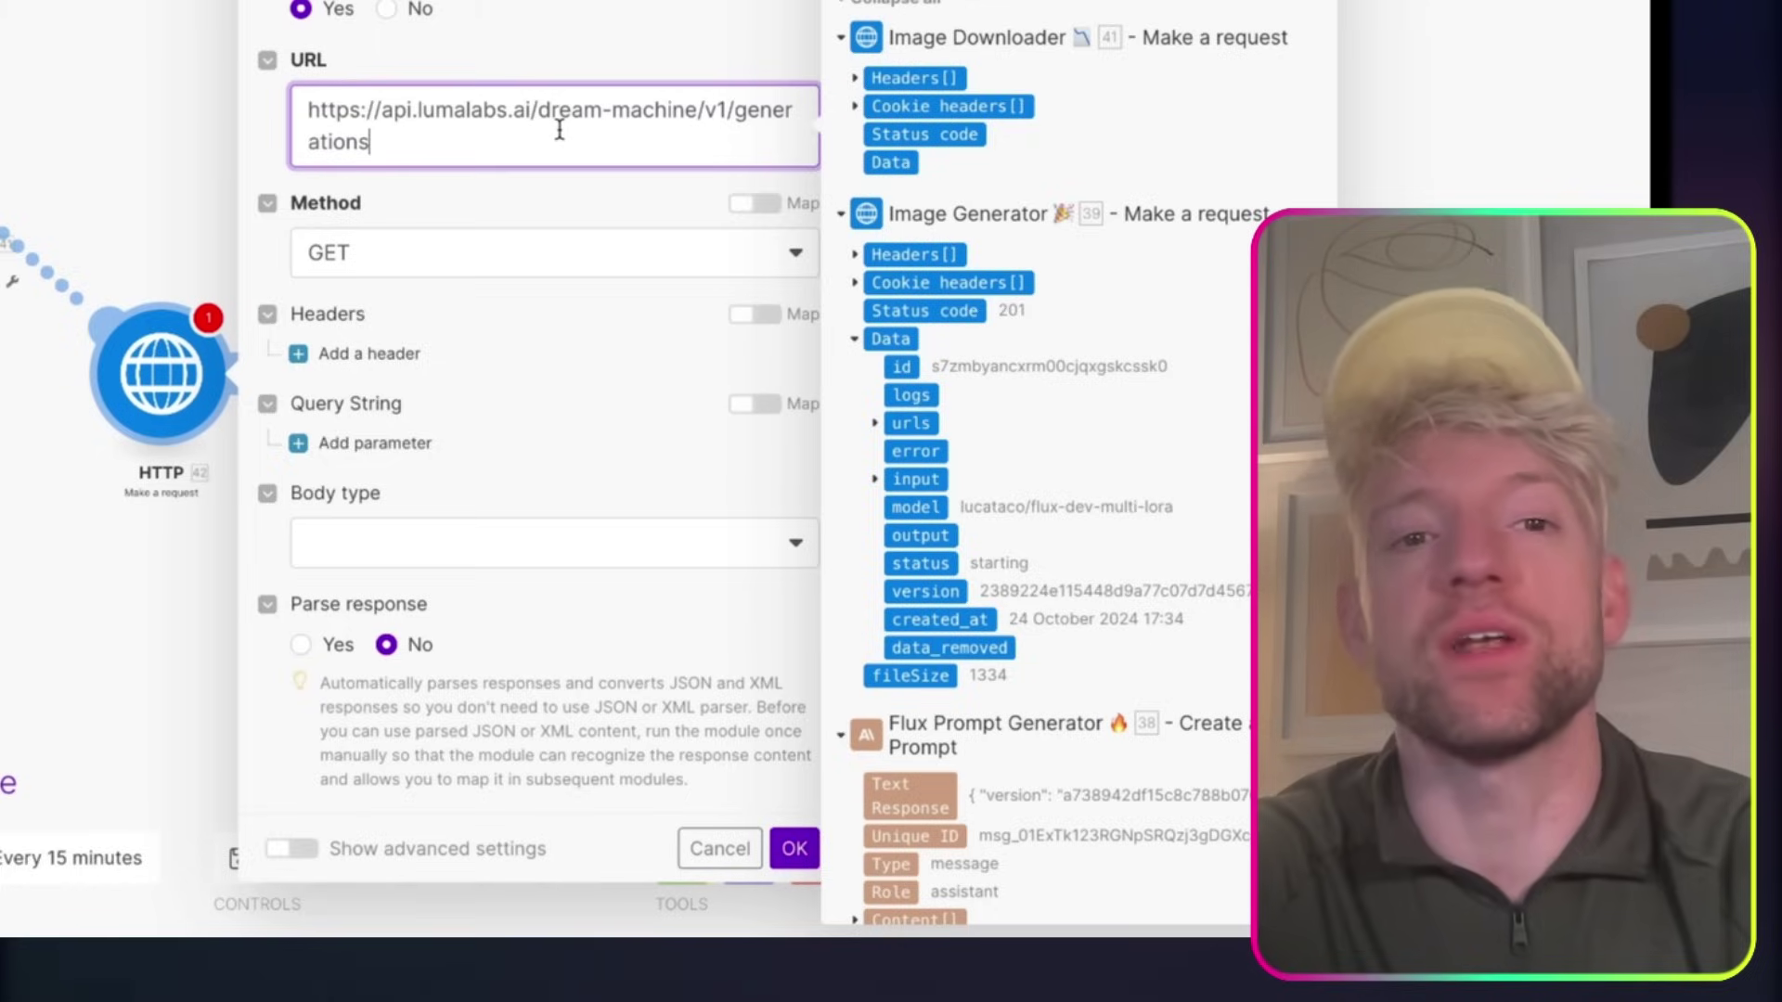
left_click(467, 250)
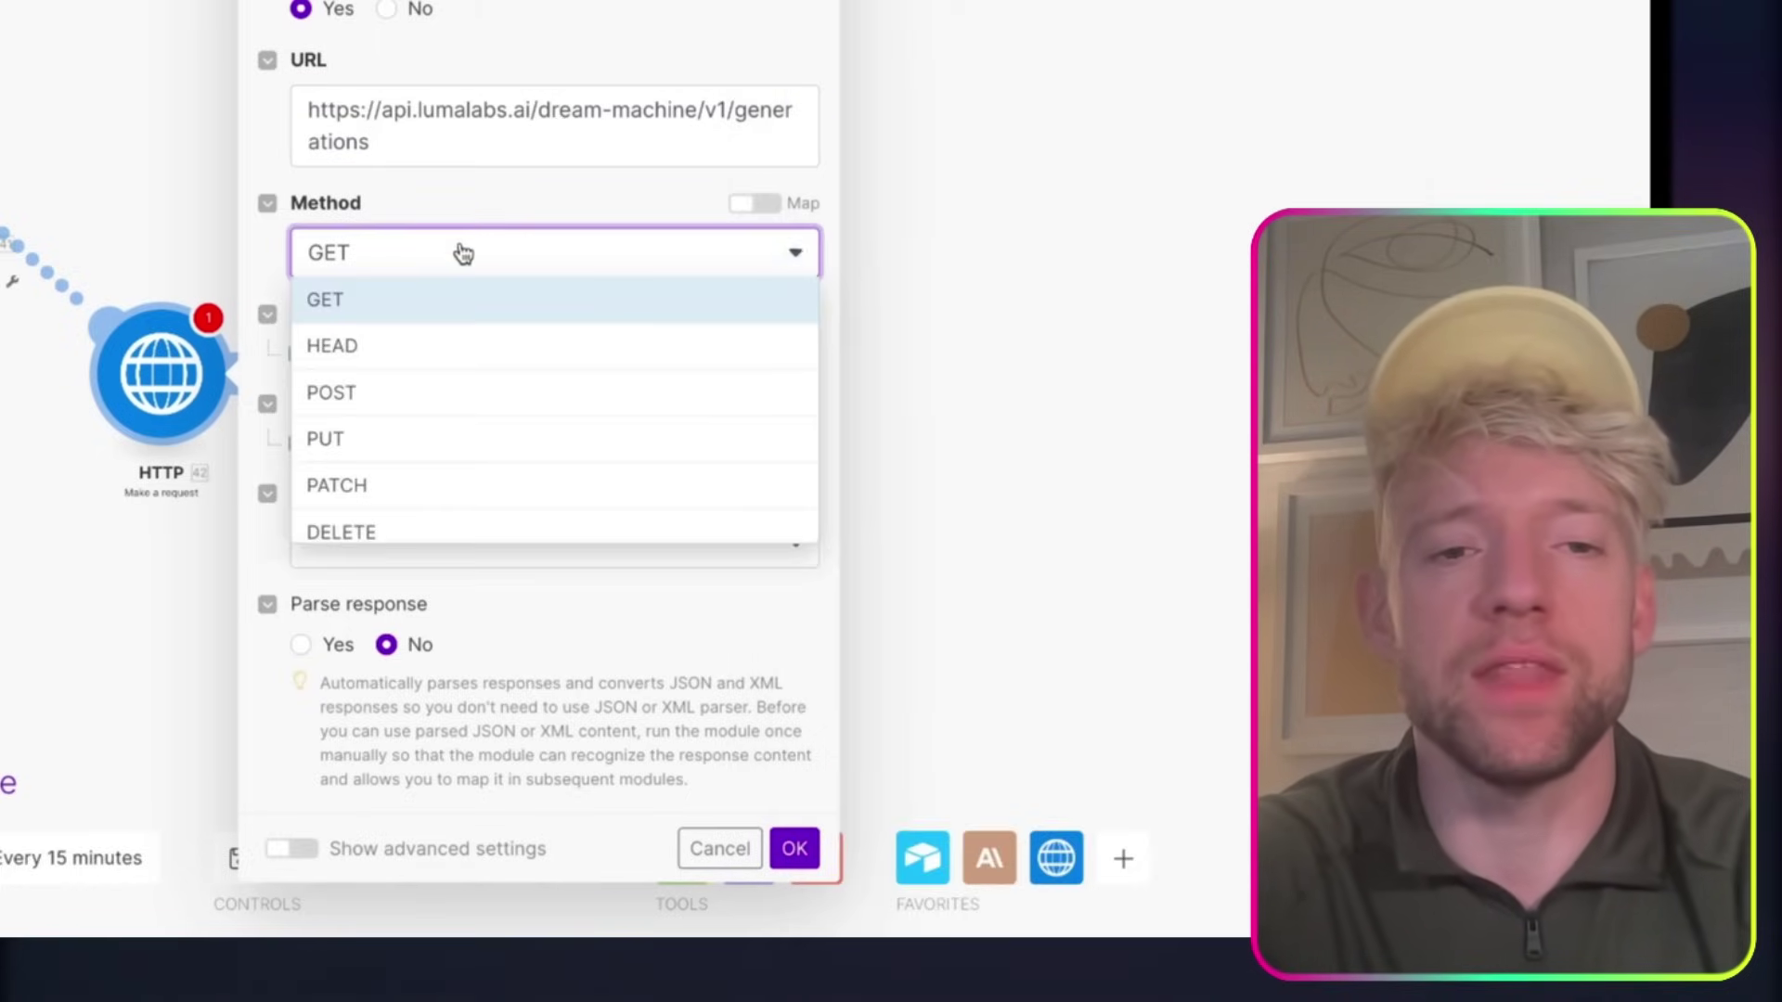
left_click(400, 391)
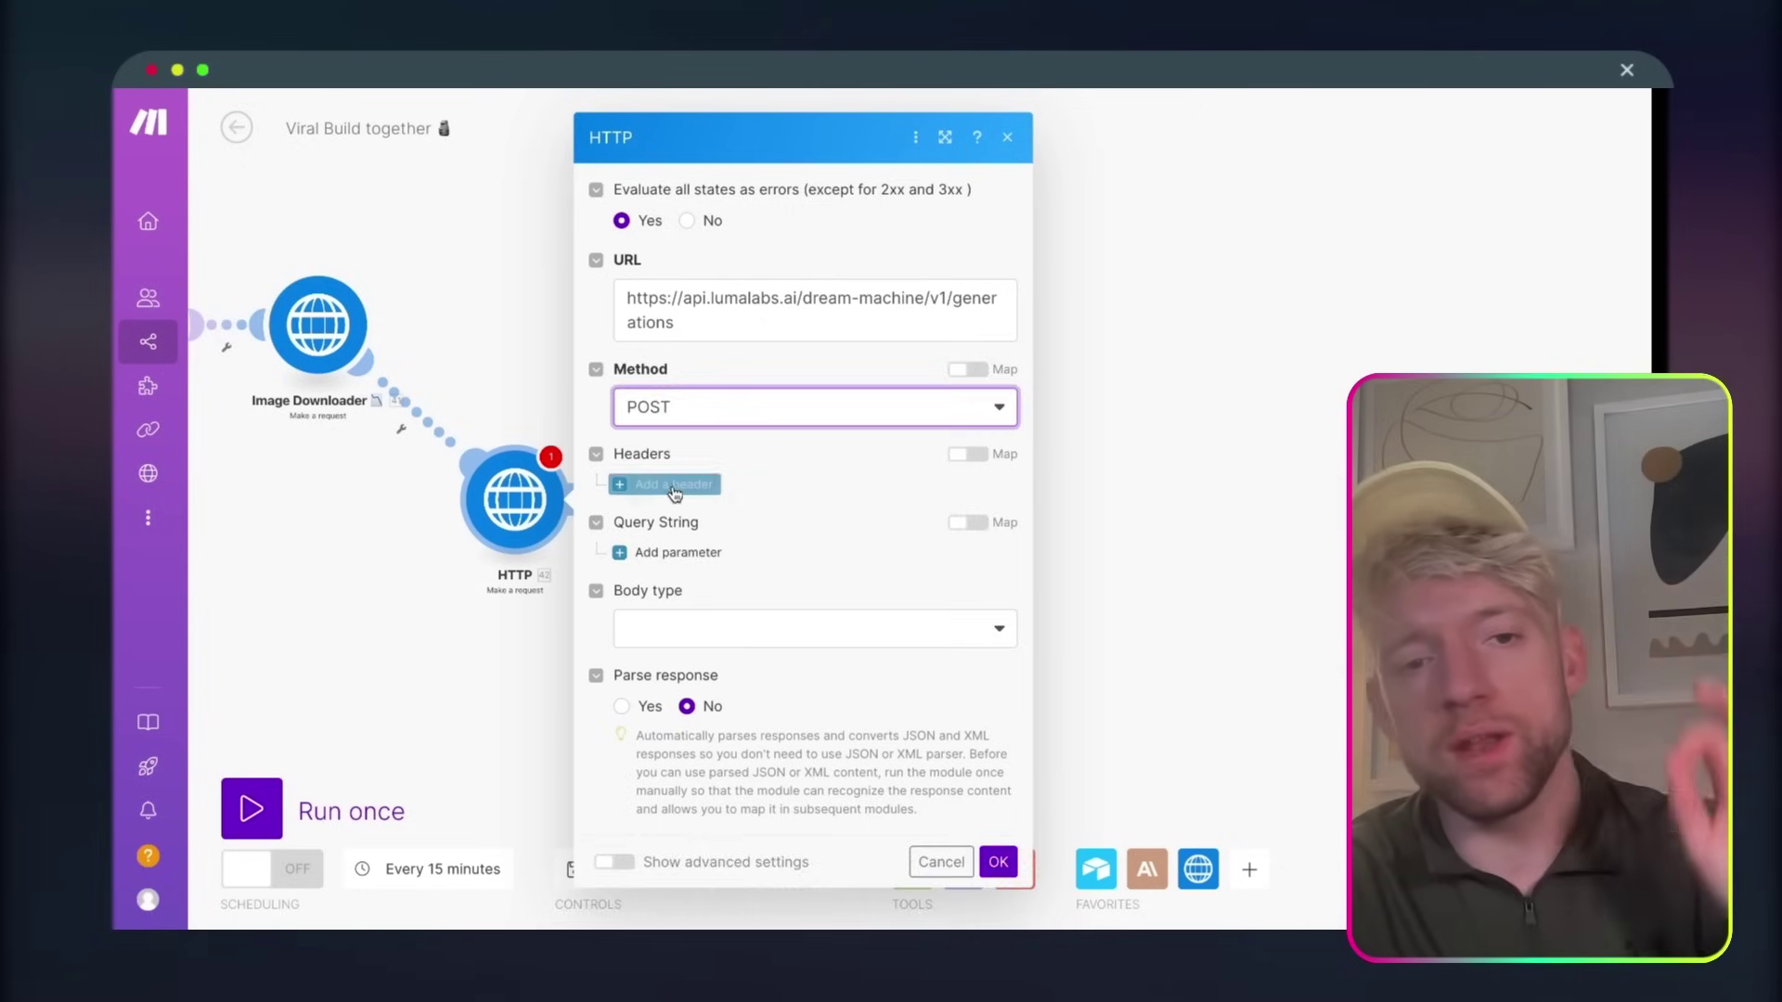
- Add a header named accept with the value application/json to the Luma request
left_click(385, 349)
left_click(717, 532)
type("accept")
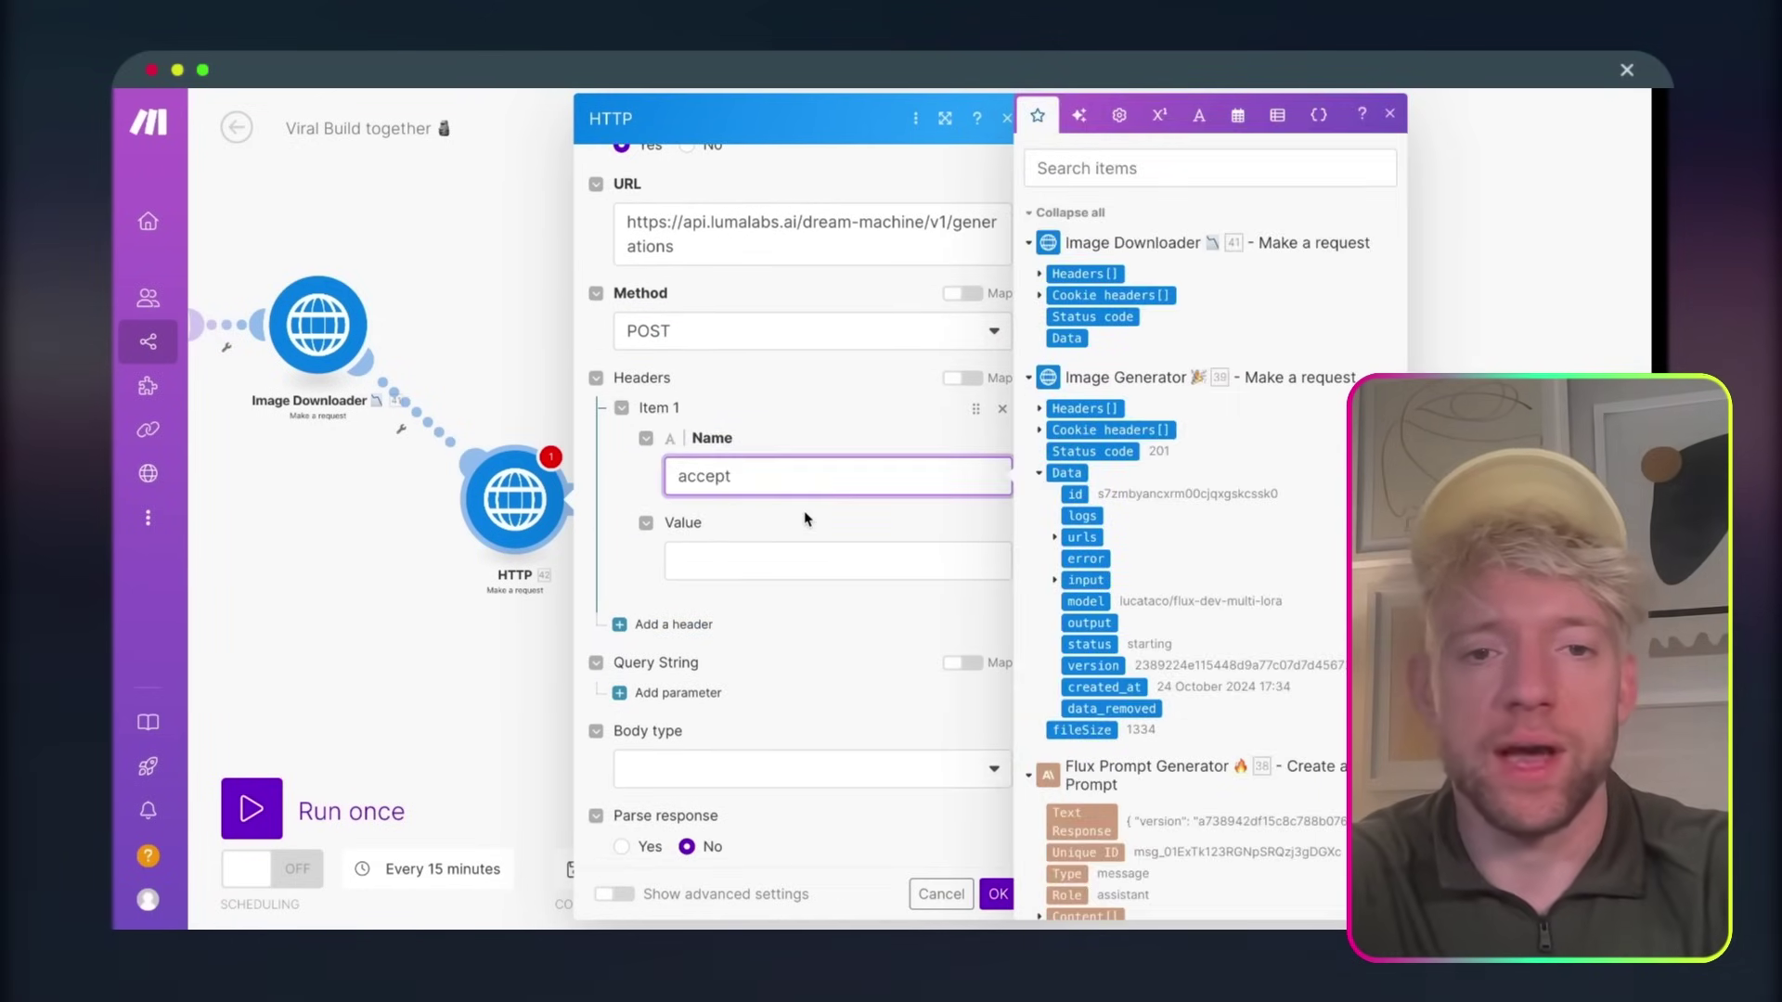
left_click(763, 555)
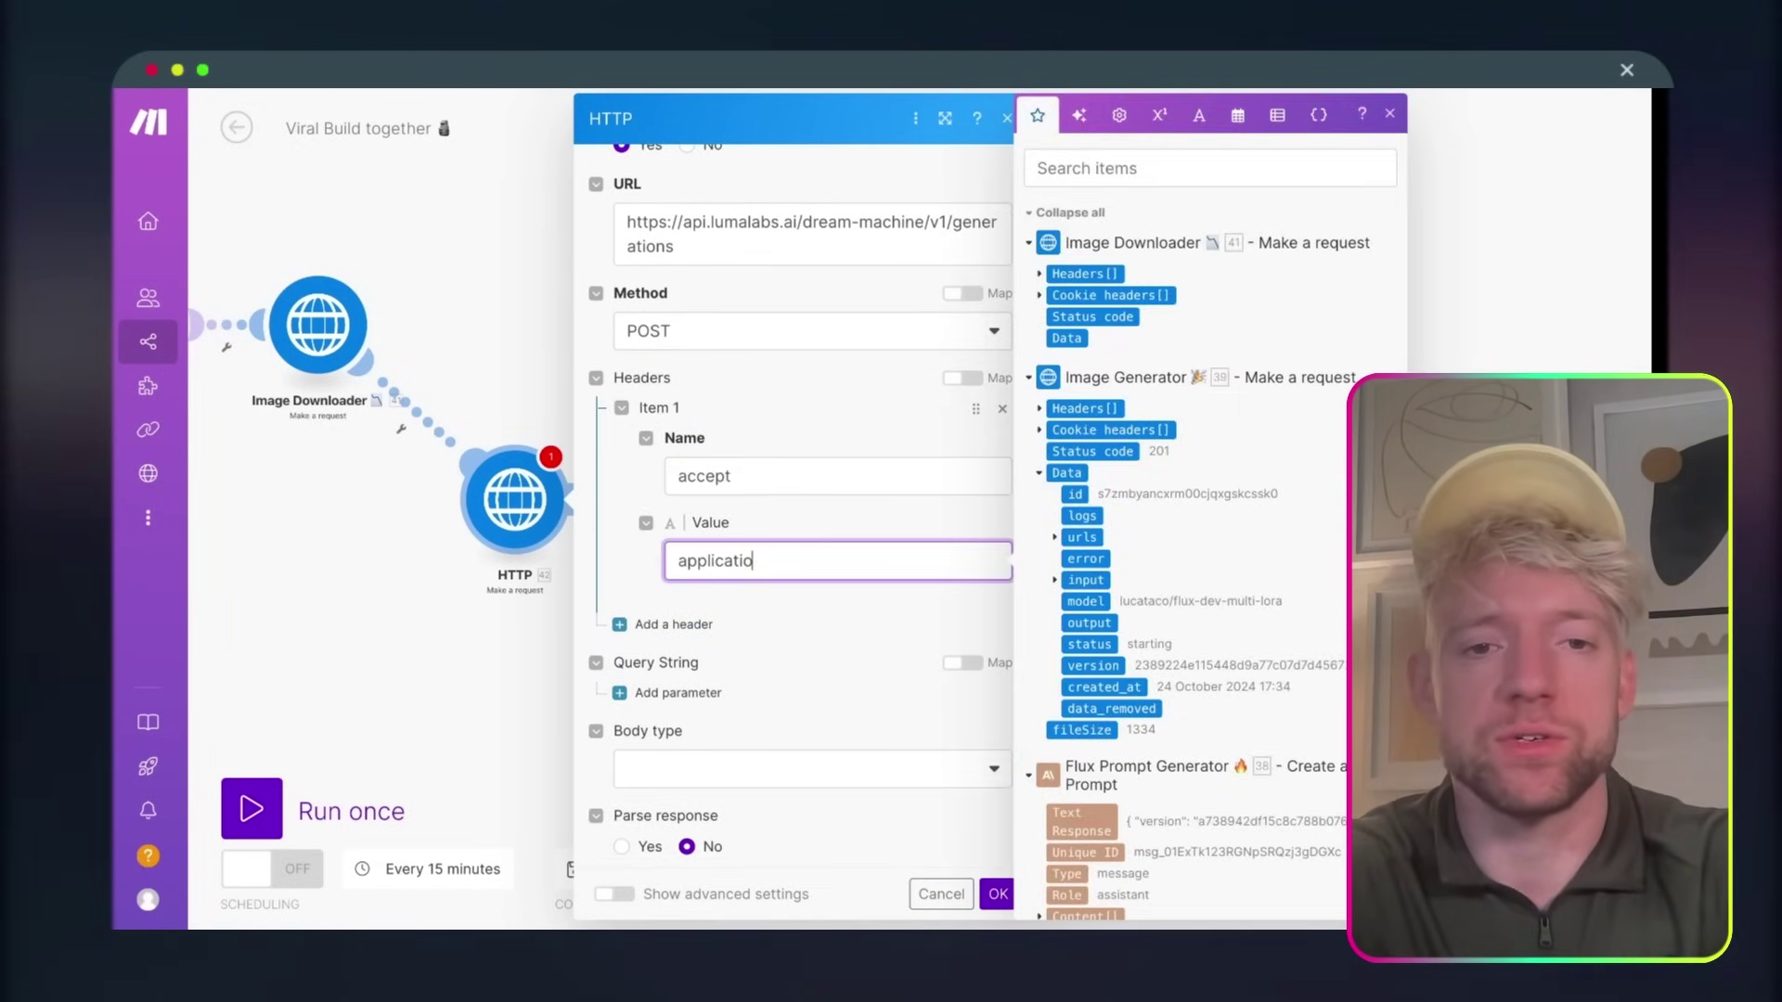
type("application/json")
- Add a second header named authorization and fill its value with Bearer followed by a placeholder API token
left_click(673, 624)
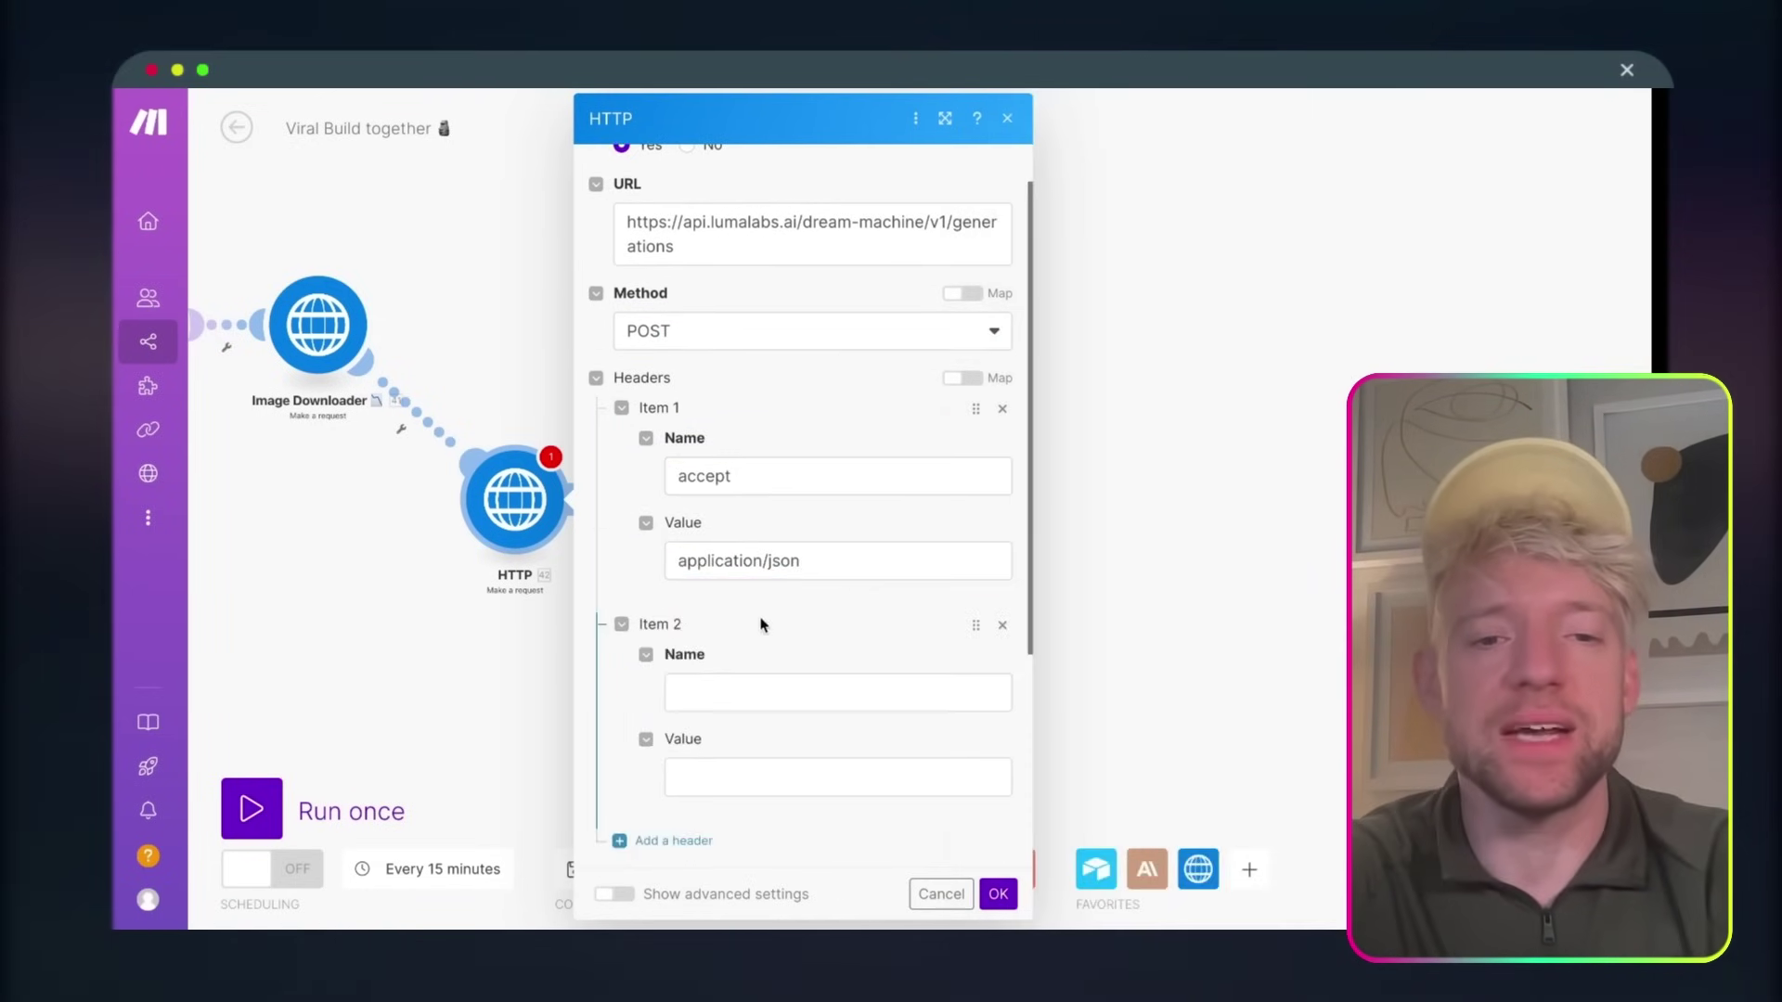
left_click(789, 688)
type("authorization")
scroll(788, 637, "down", 2)
left_click(757, 644)
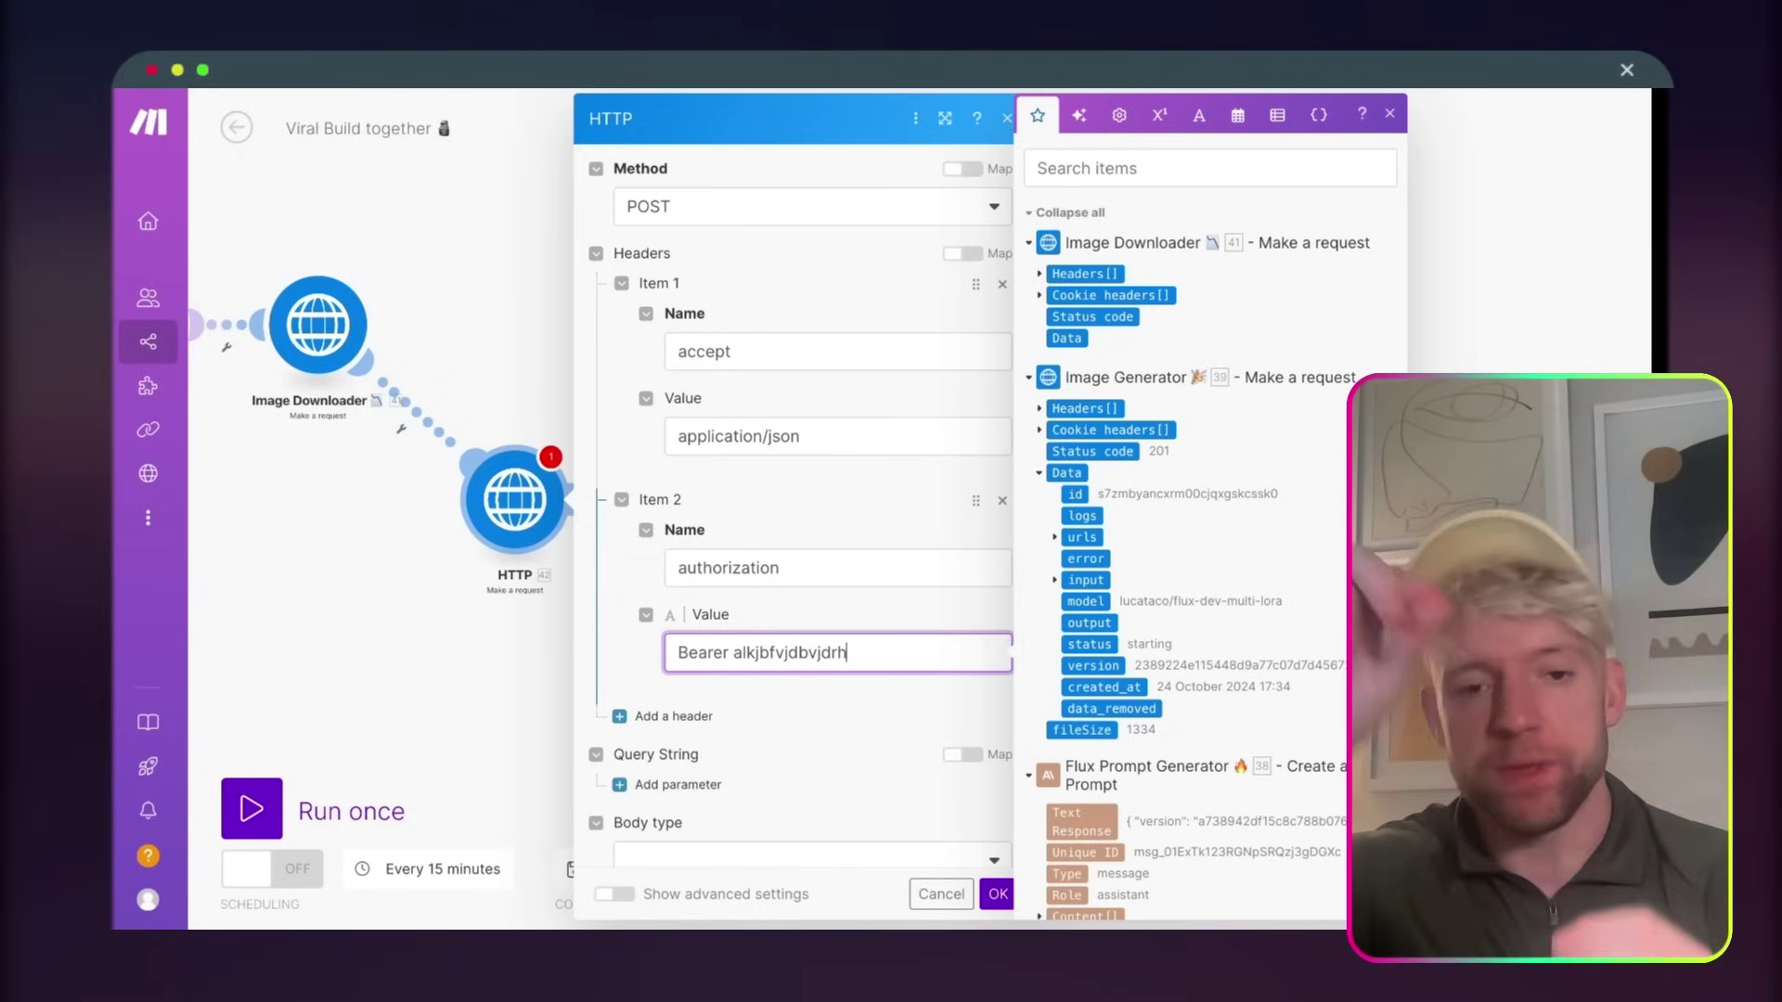
- Add a third header named content-type with the value application/json
left_click(674, 717)
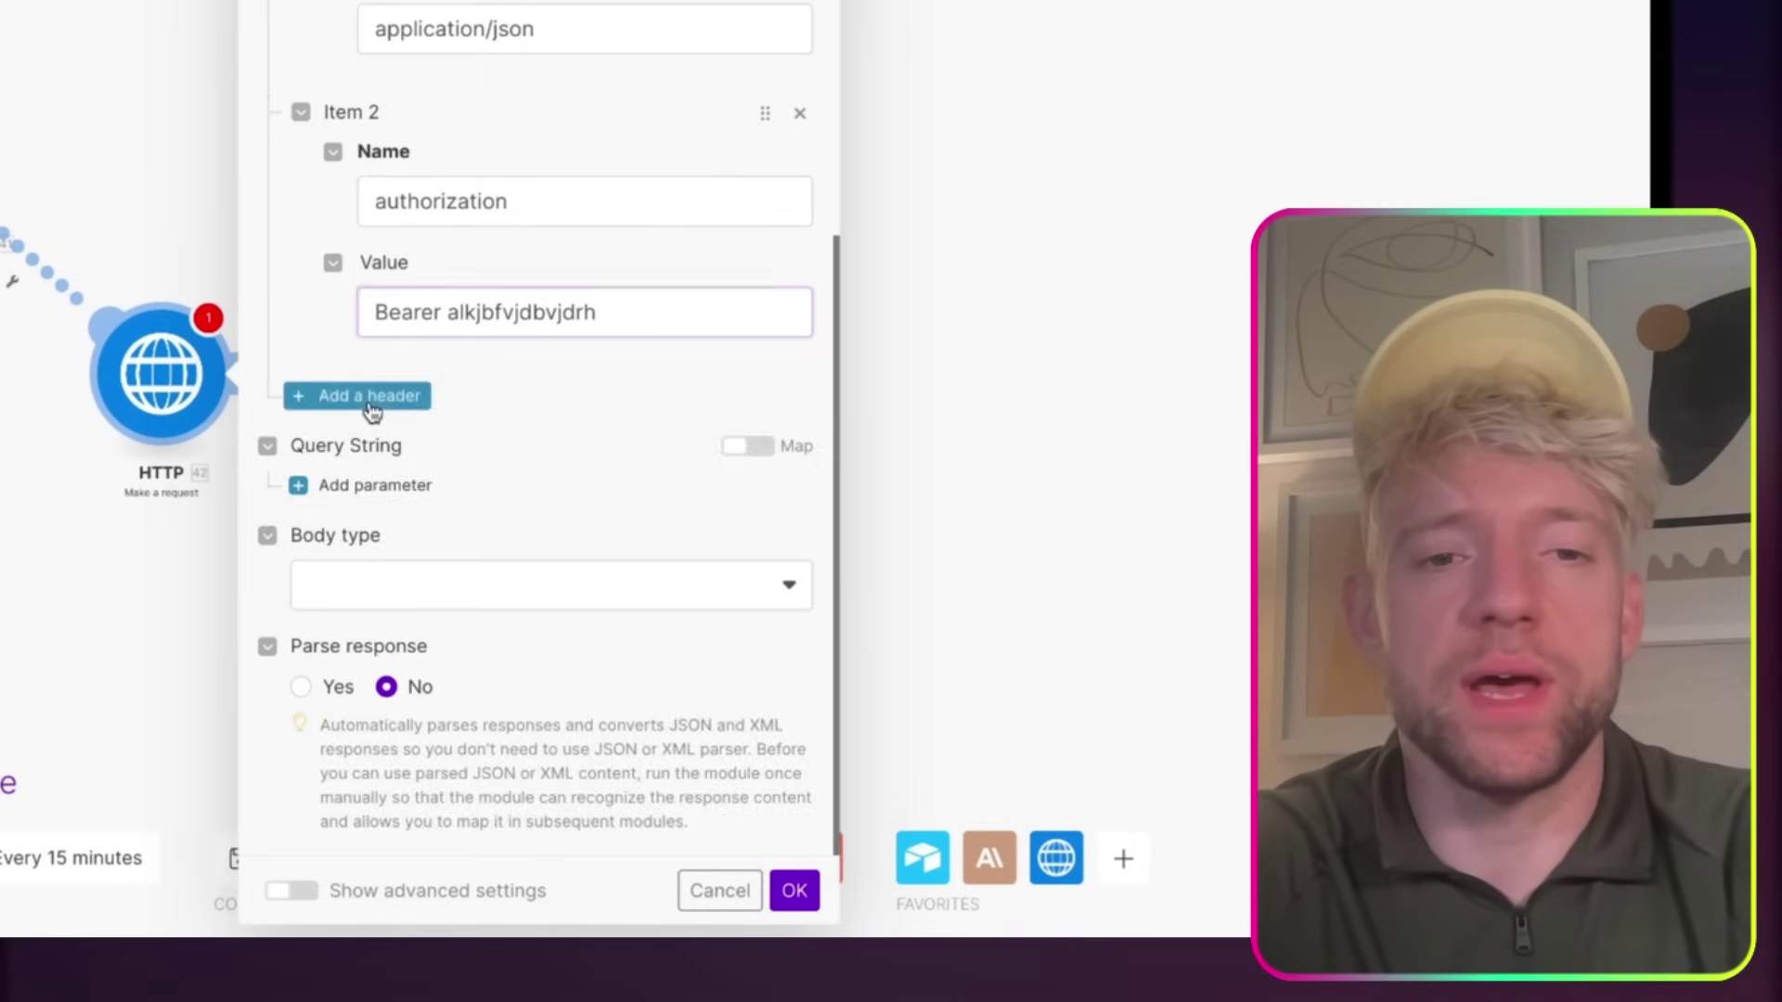
left_click(780, 782)
type("cont")
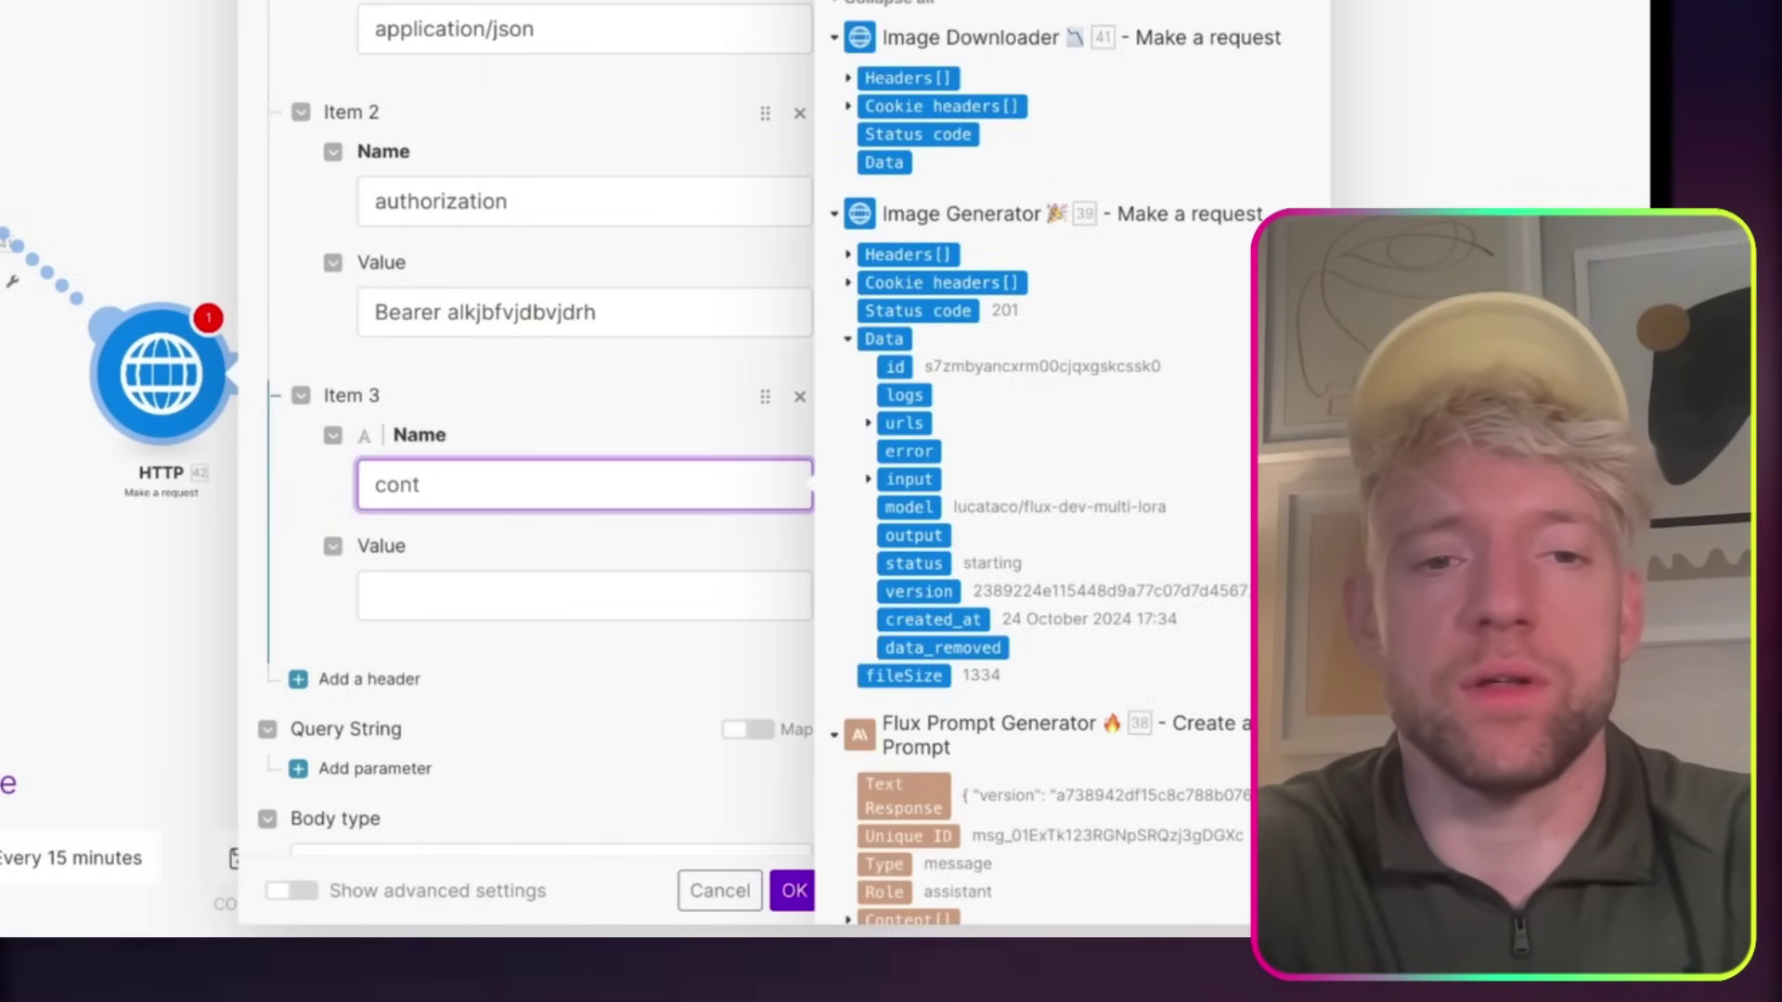
type("ent-type")
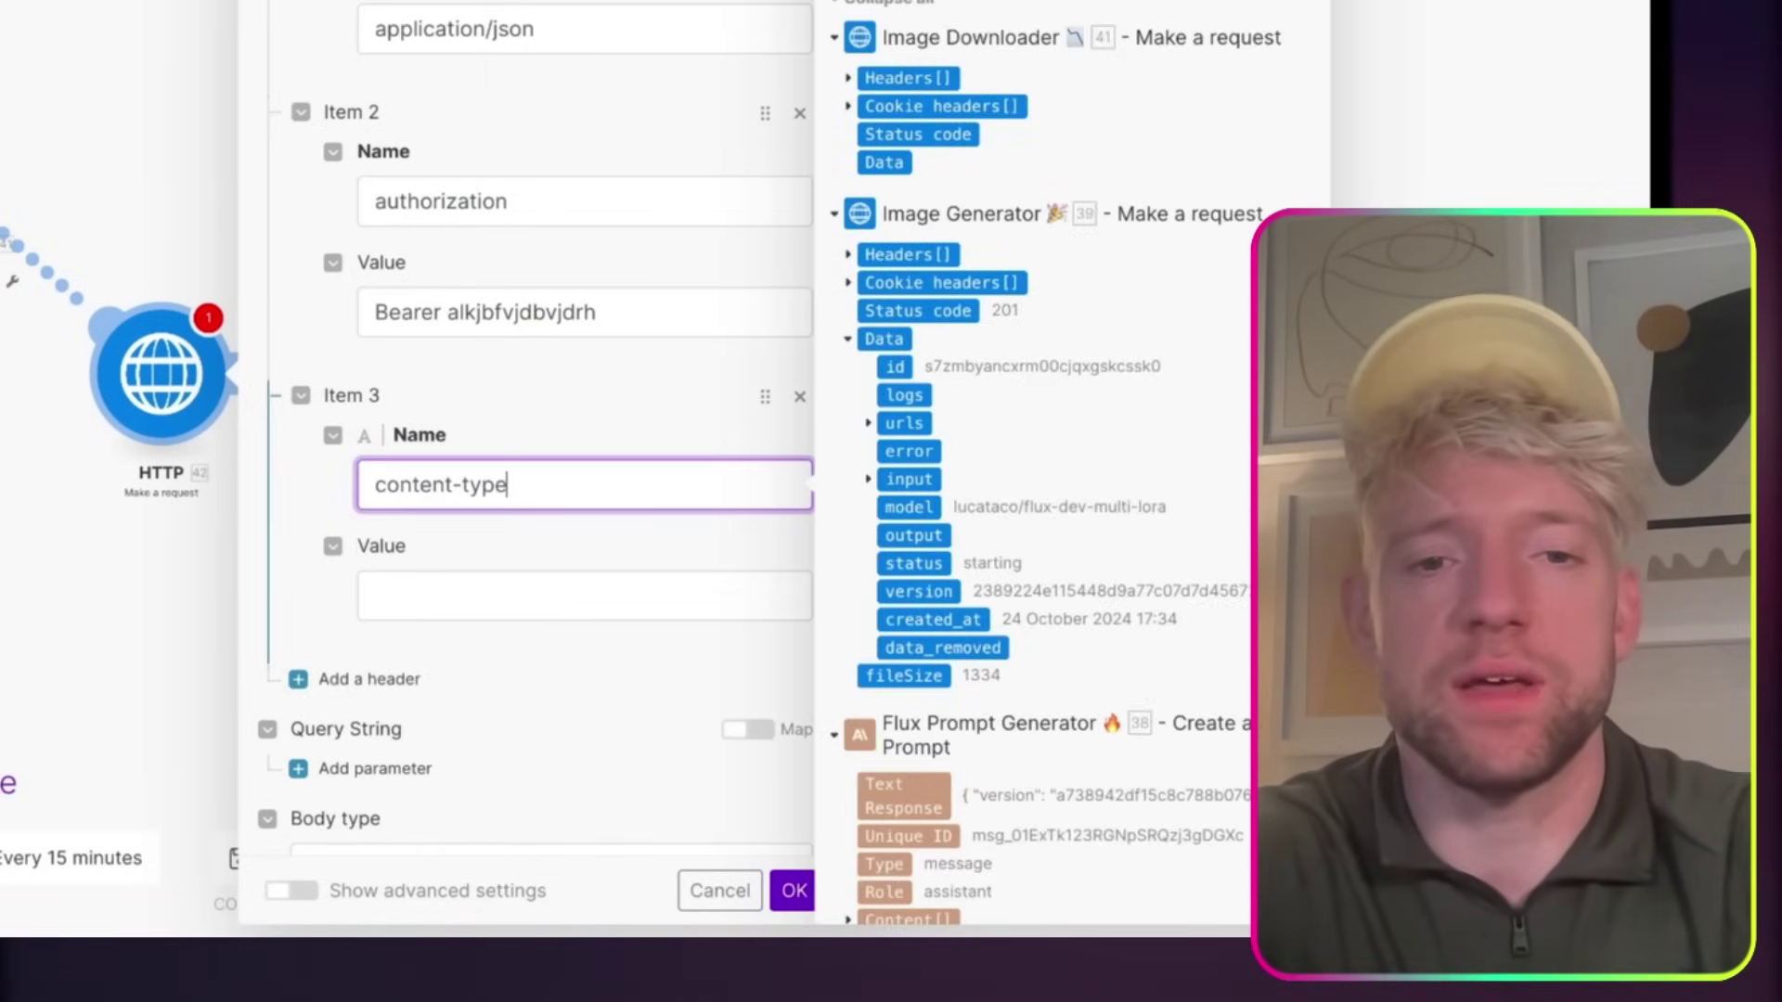
left_click(426, 583)
type("application/json")
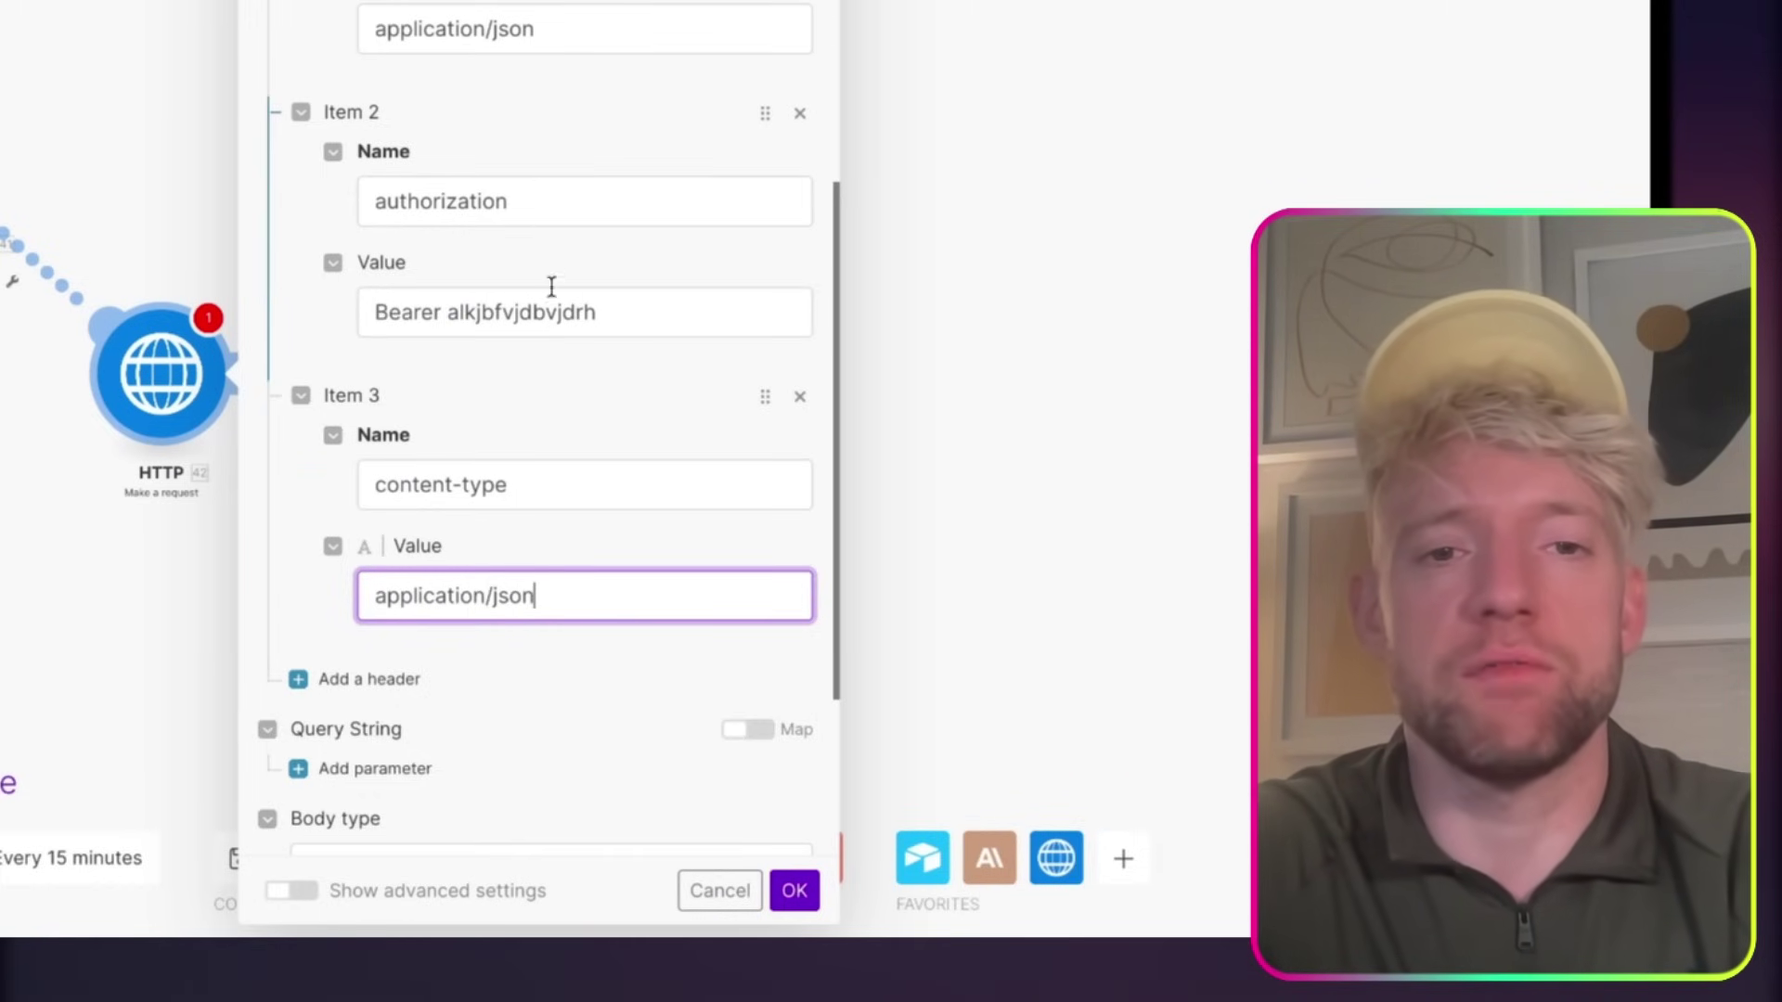
- Replace the token after Bearer in the authorization header with a different placeholder token
left_click(594, 312)
double_click(521, 312)
key("BackSpace")
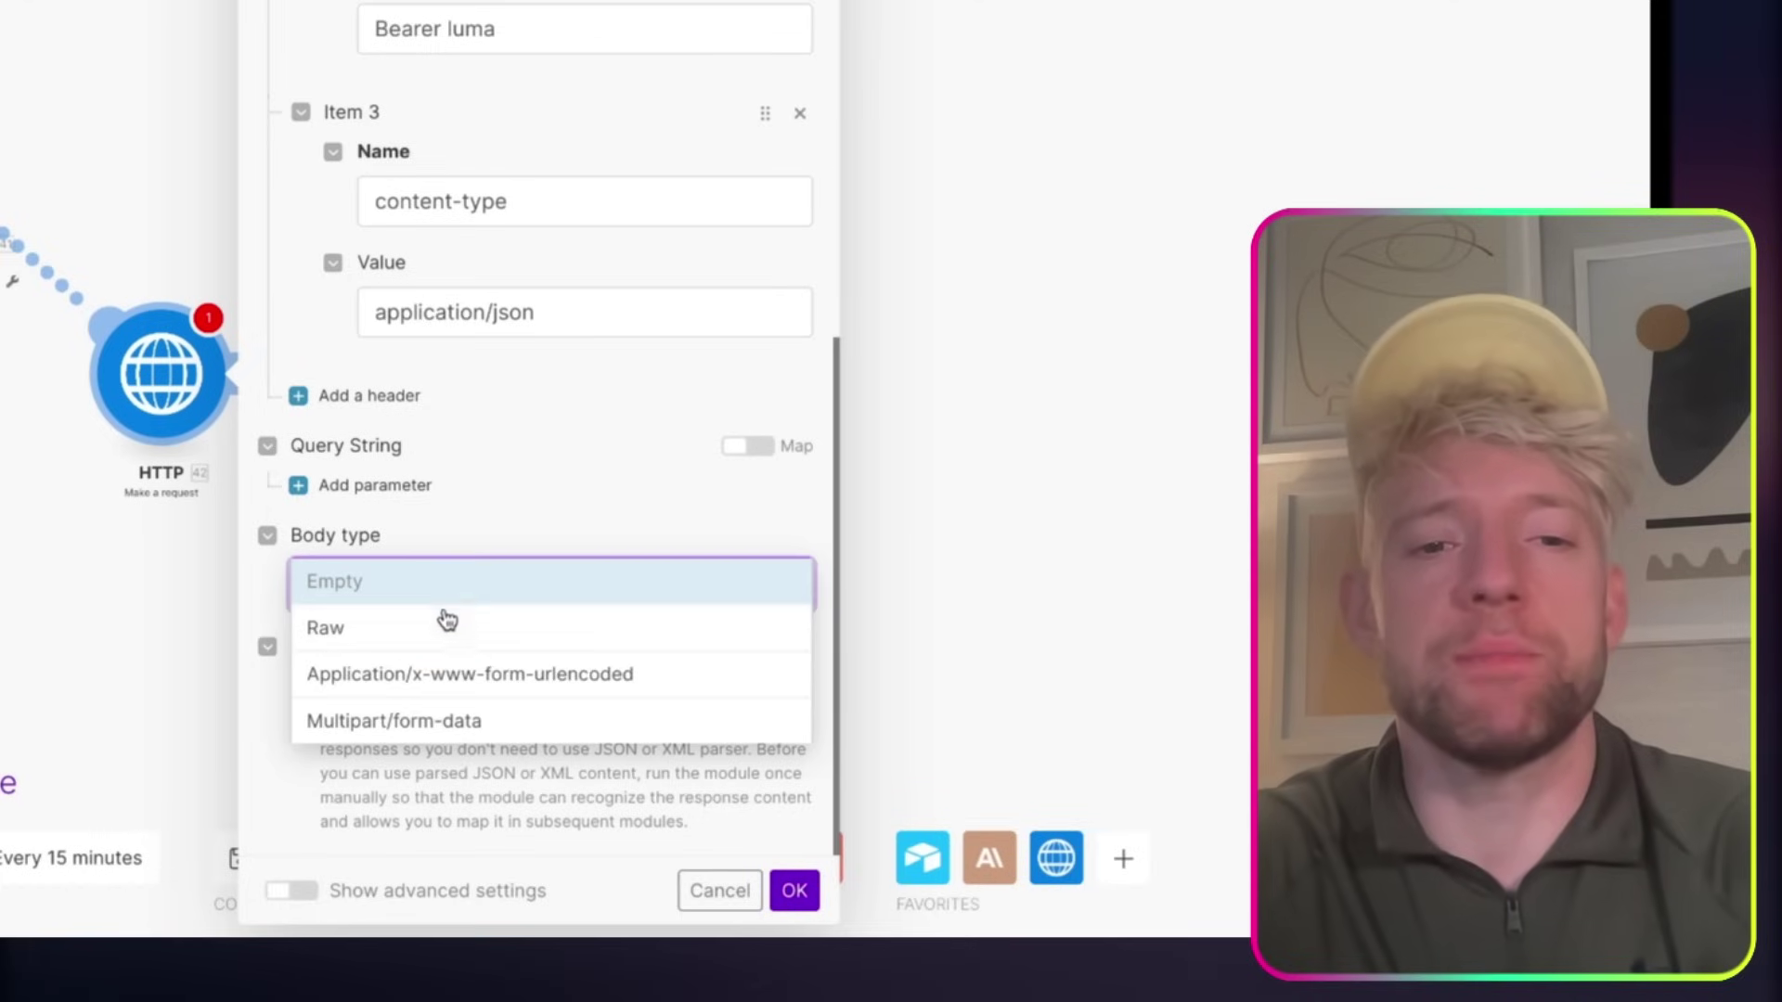
- Set the body type to Raw and the content type to JSON (application/json)
left_click(445, 620)
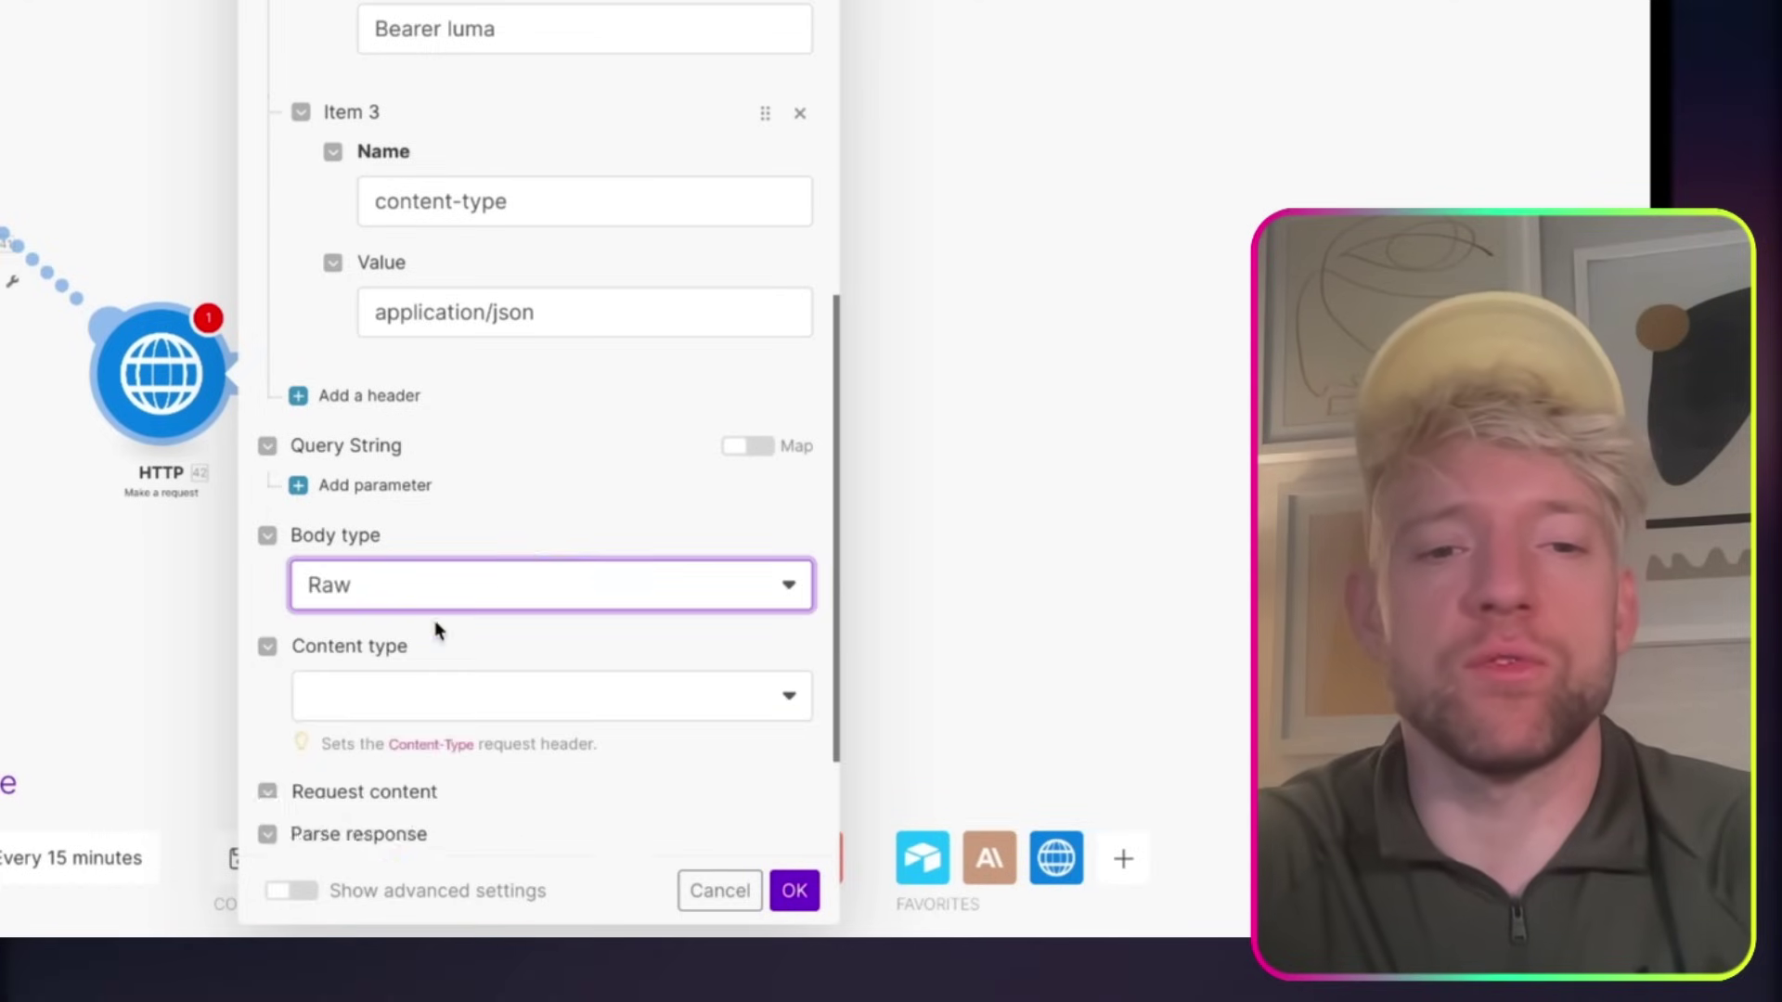
scroll(612, 520, "down", 3)
left_click(571, 478)
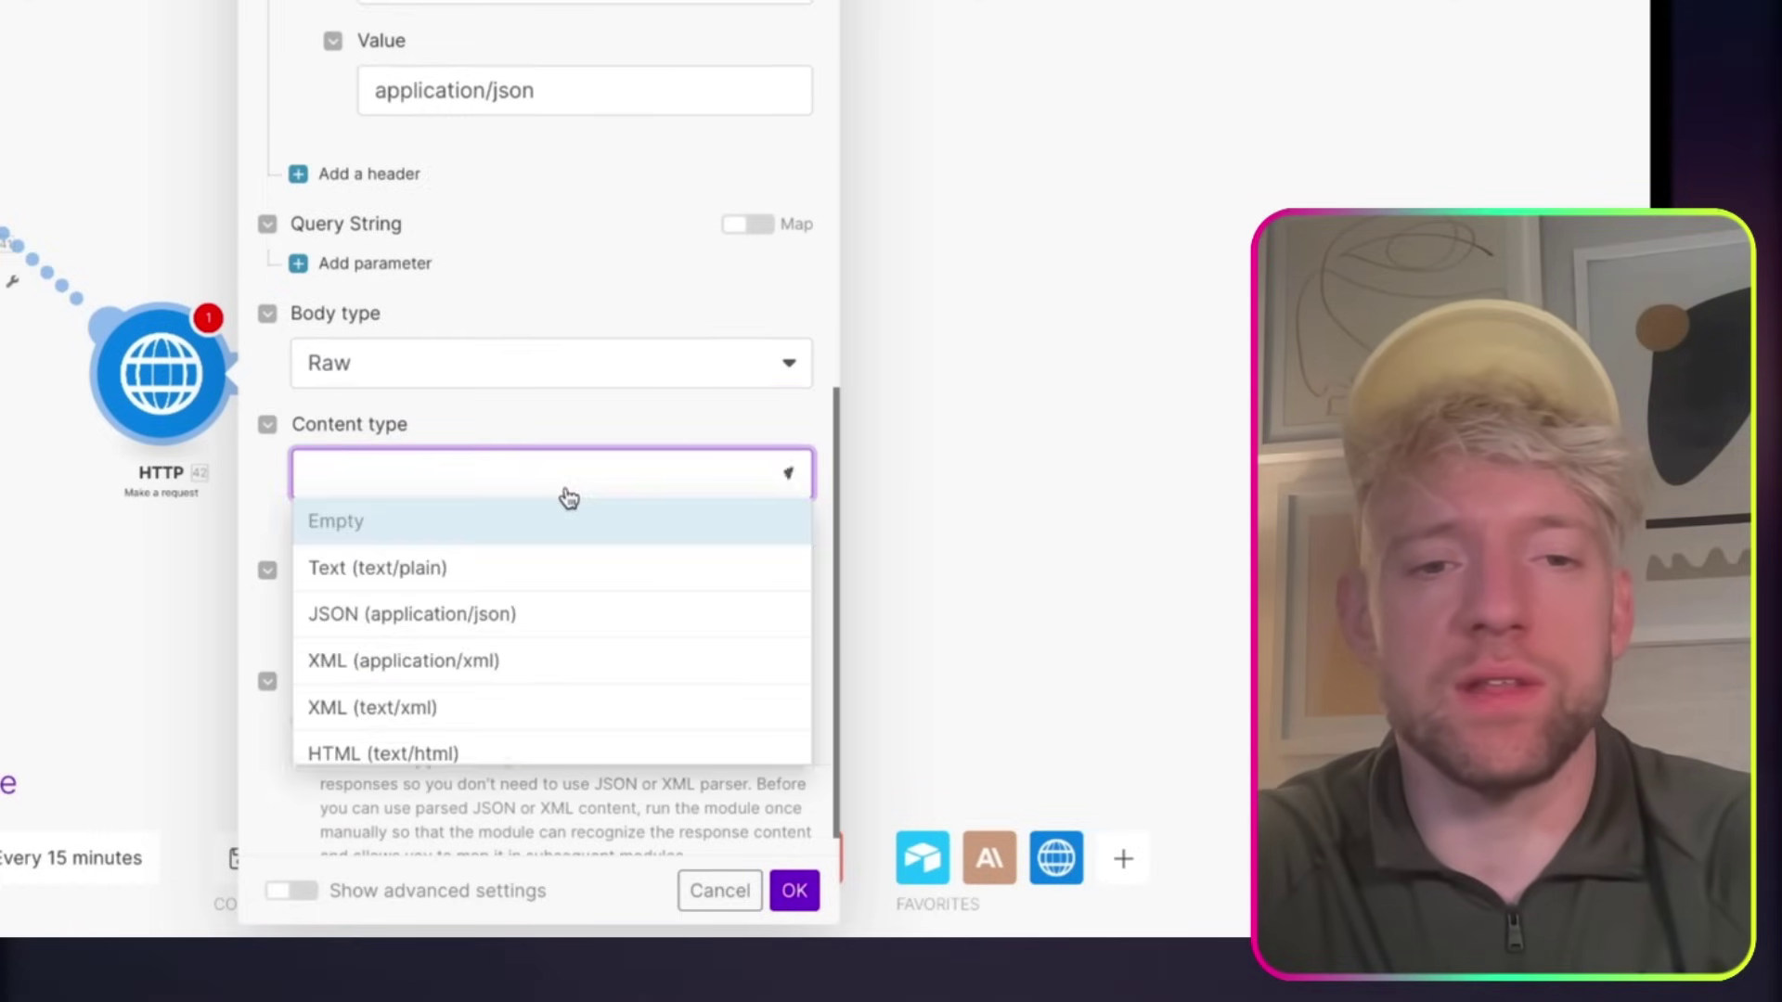
left_click(454, 631)
- Paste the Luma JSON body with the motionless-person prompt, frame0 image keyframe, loop false and aspect ratio 9:16 into the request content
scroll(584, 362, "up", 2)
left_click(557, 739)
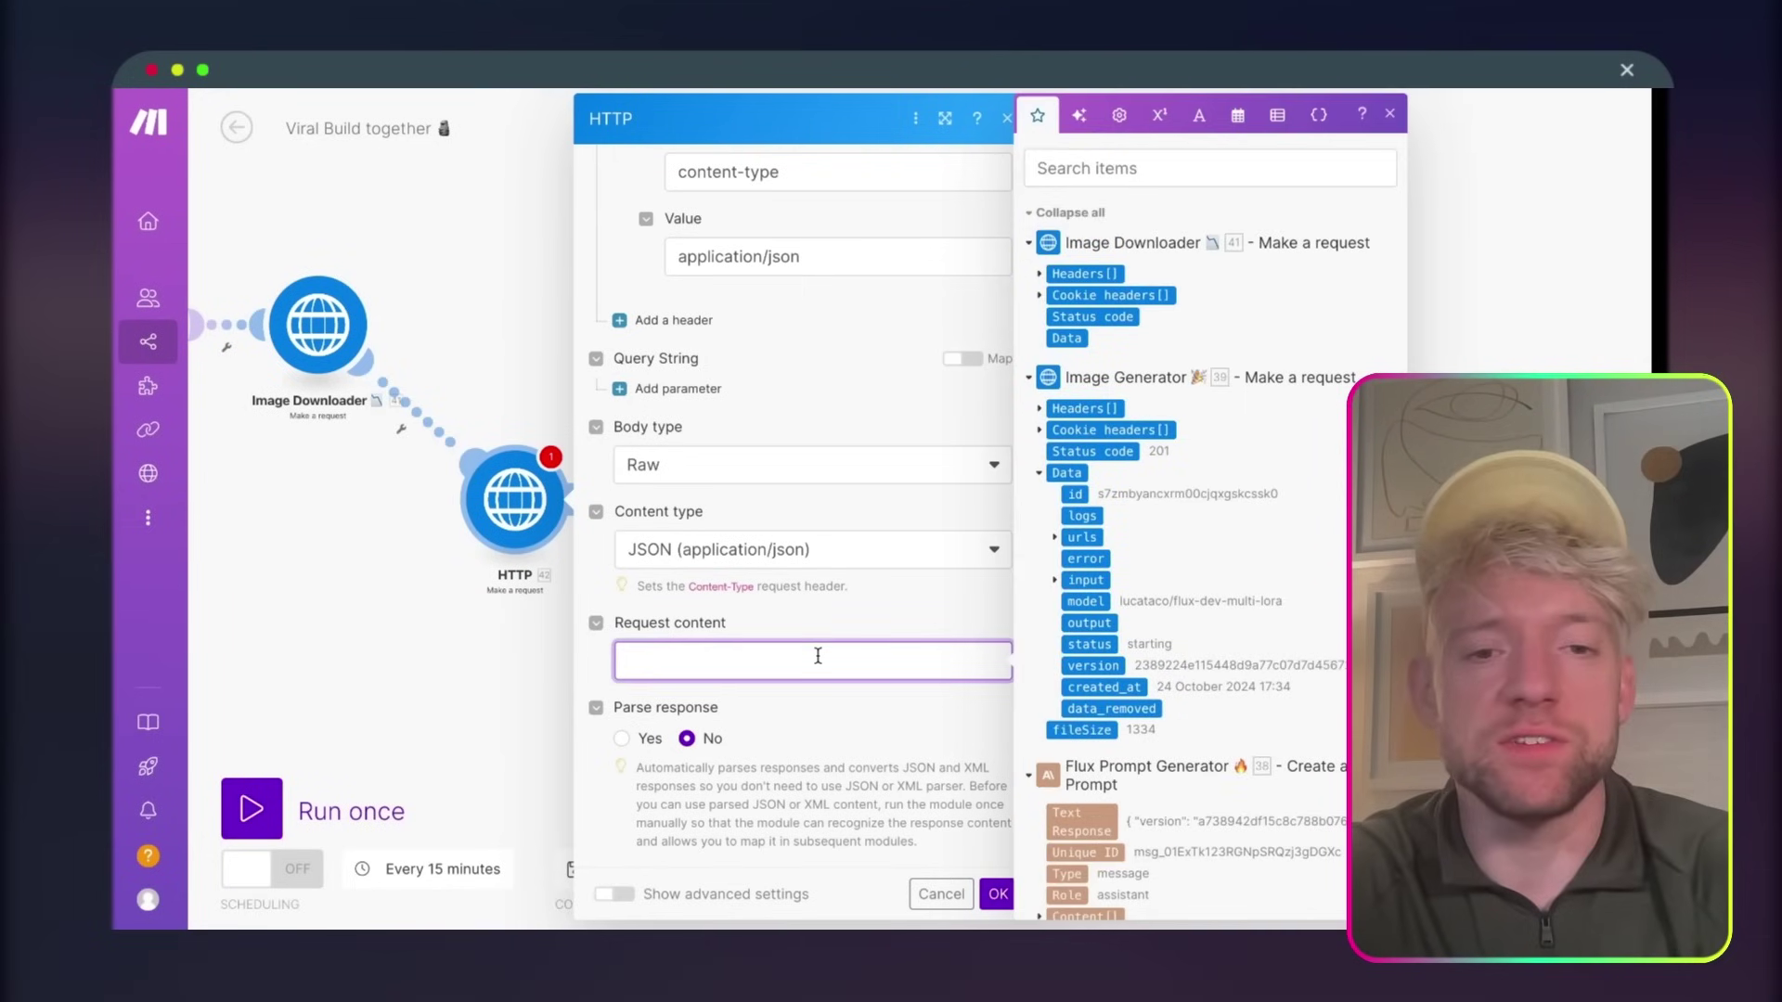
key("super+v")
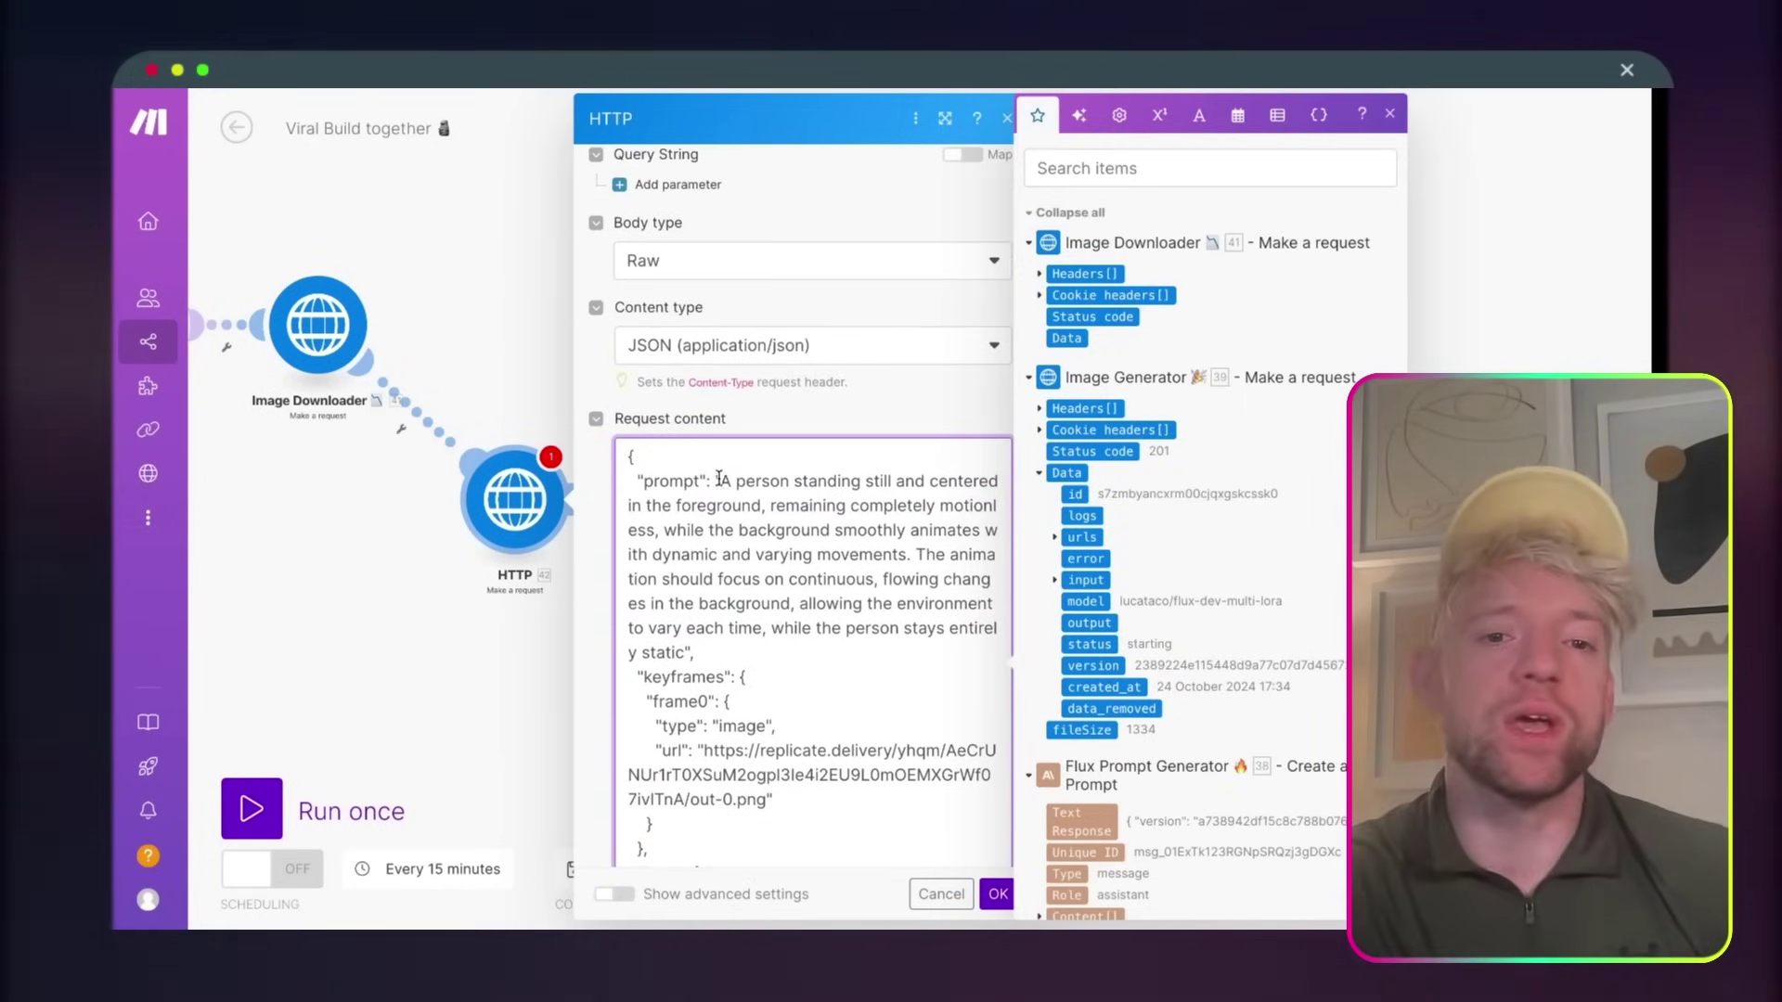
- Examine the prompt, the keyframe type and the frame0 image URL in the pasted request content
left_click_drag(722, 479, 744, 577)
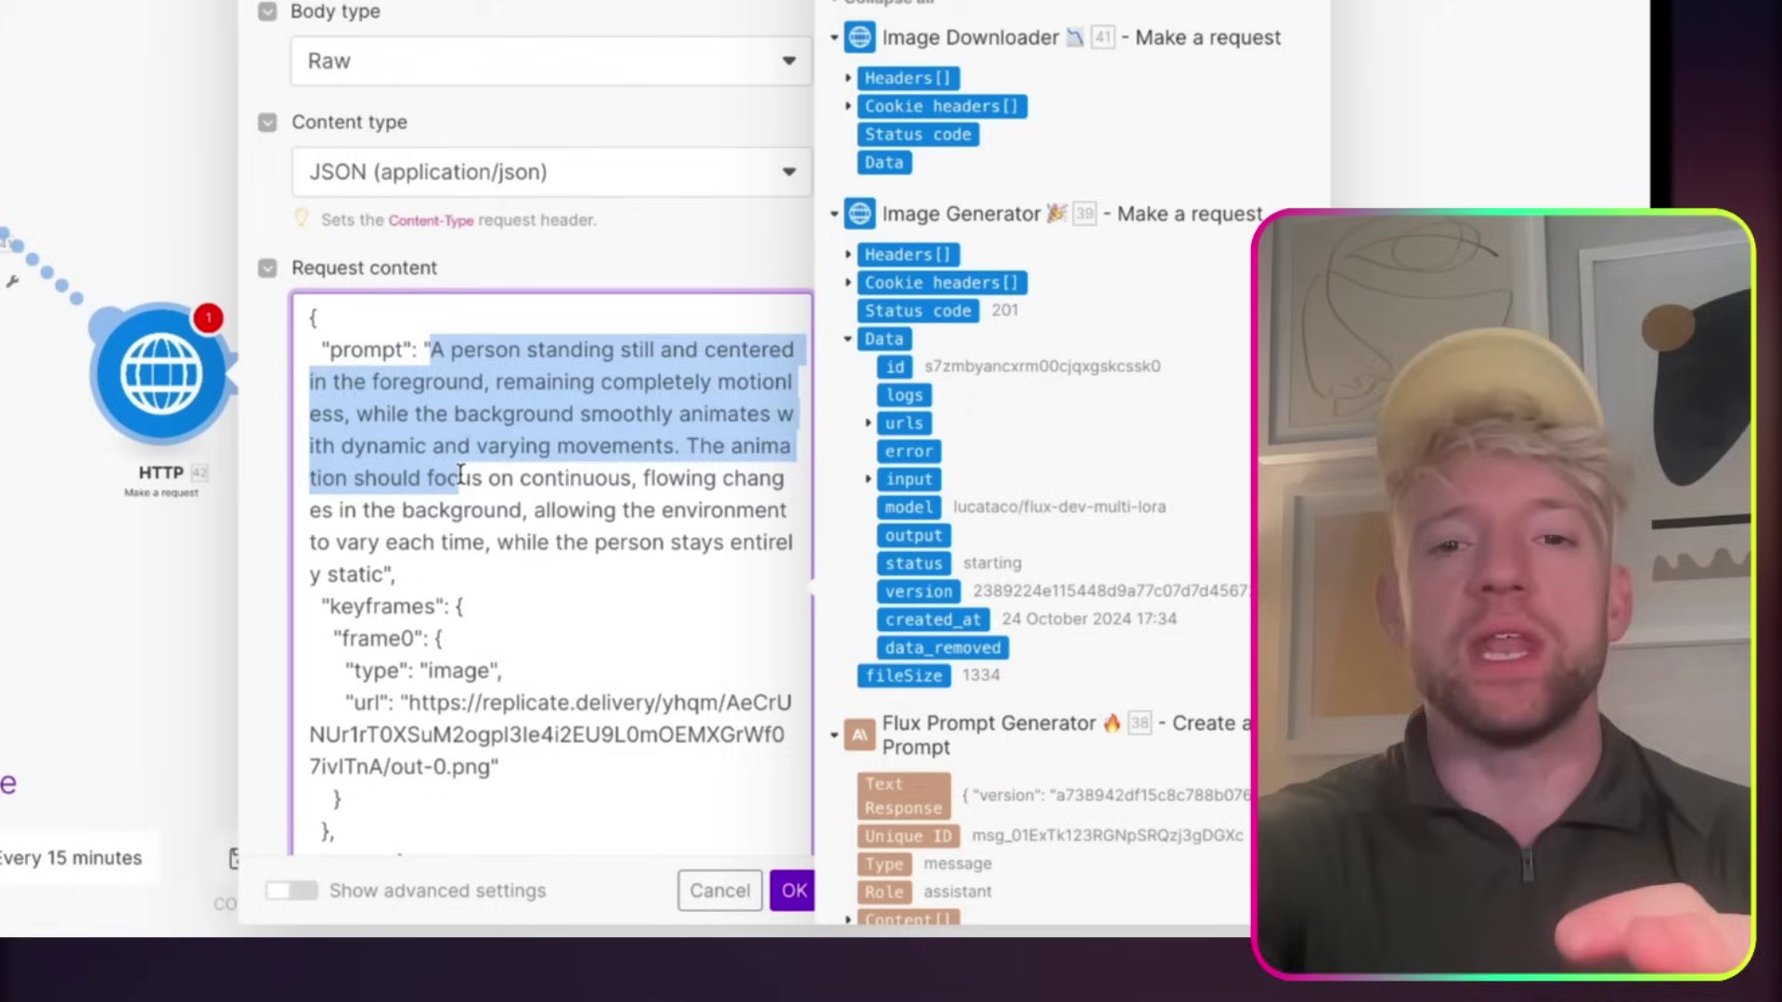
left_click(743, 577)
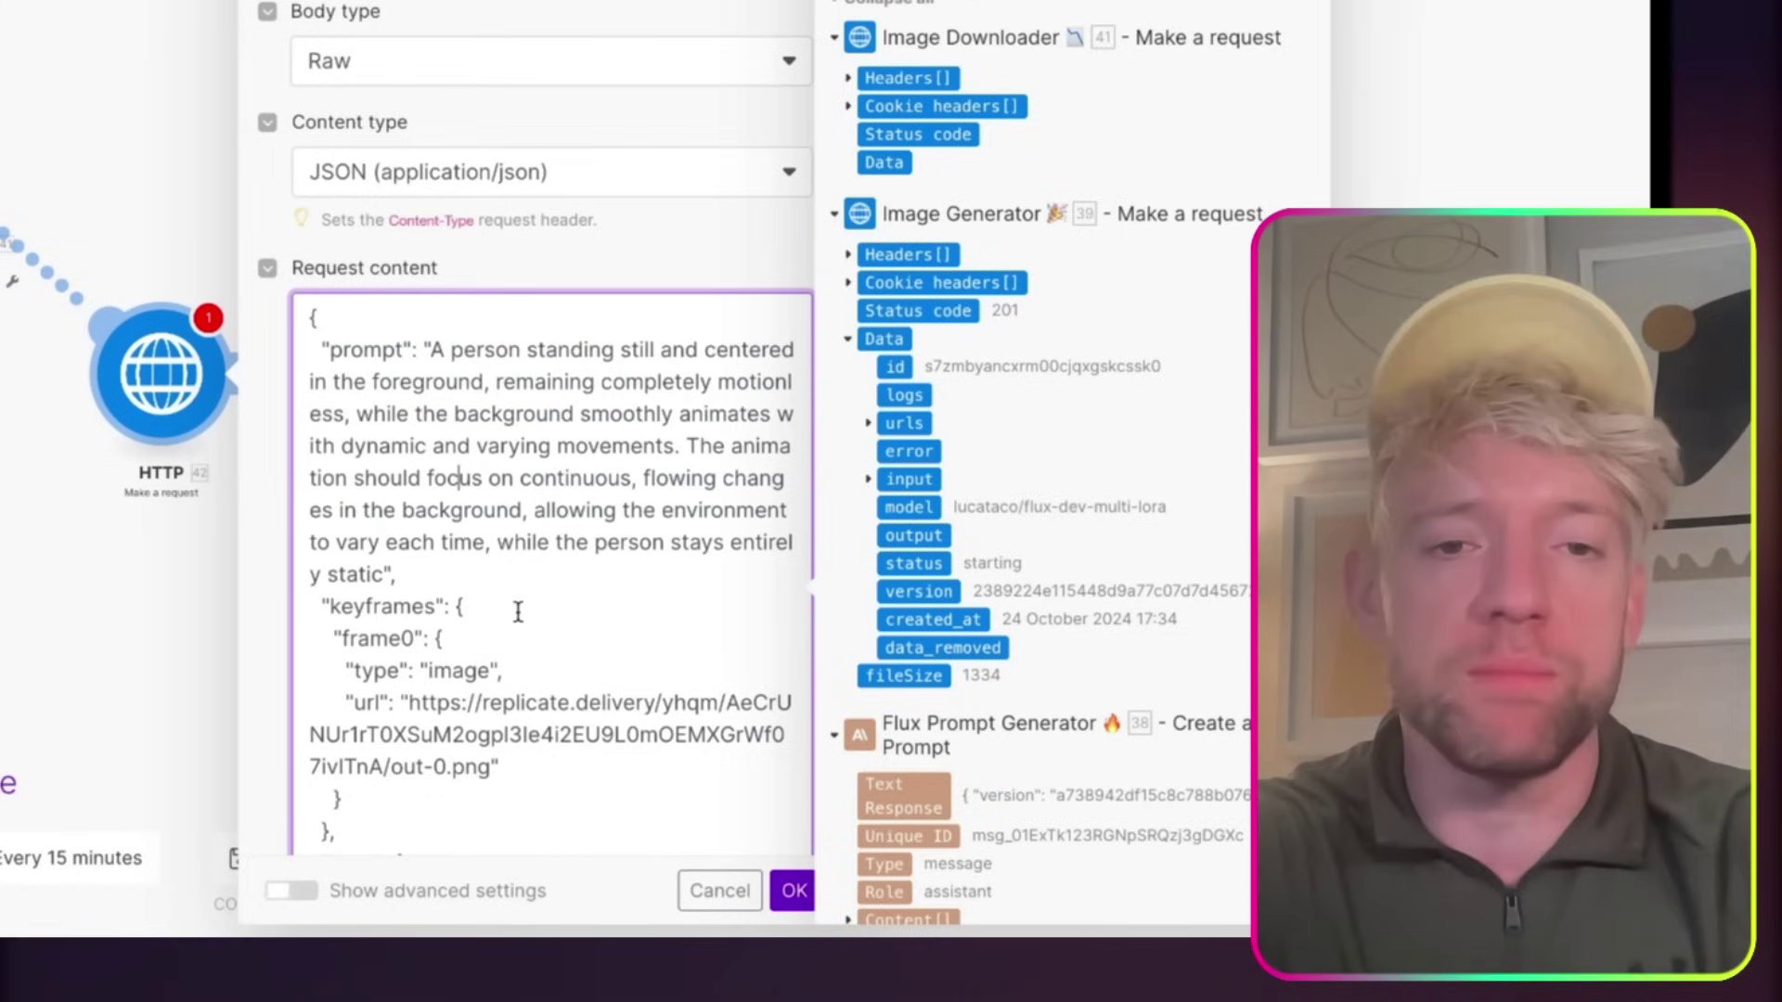
scroll(791, 689, "down", 1)
scroll(791, 689, "up", 1)
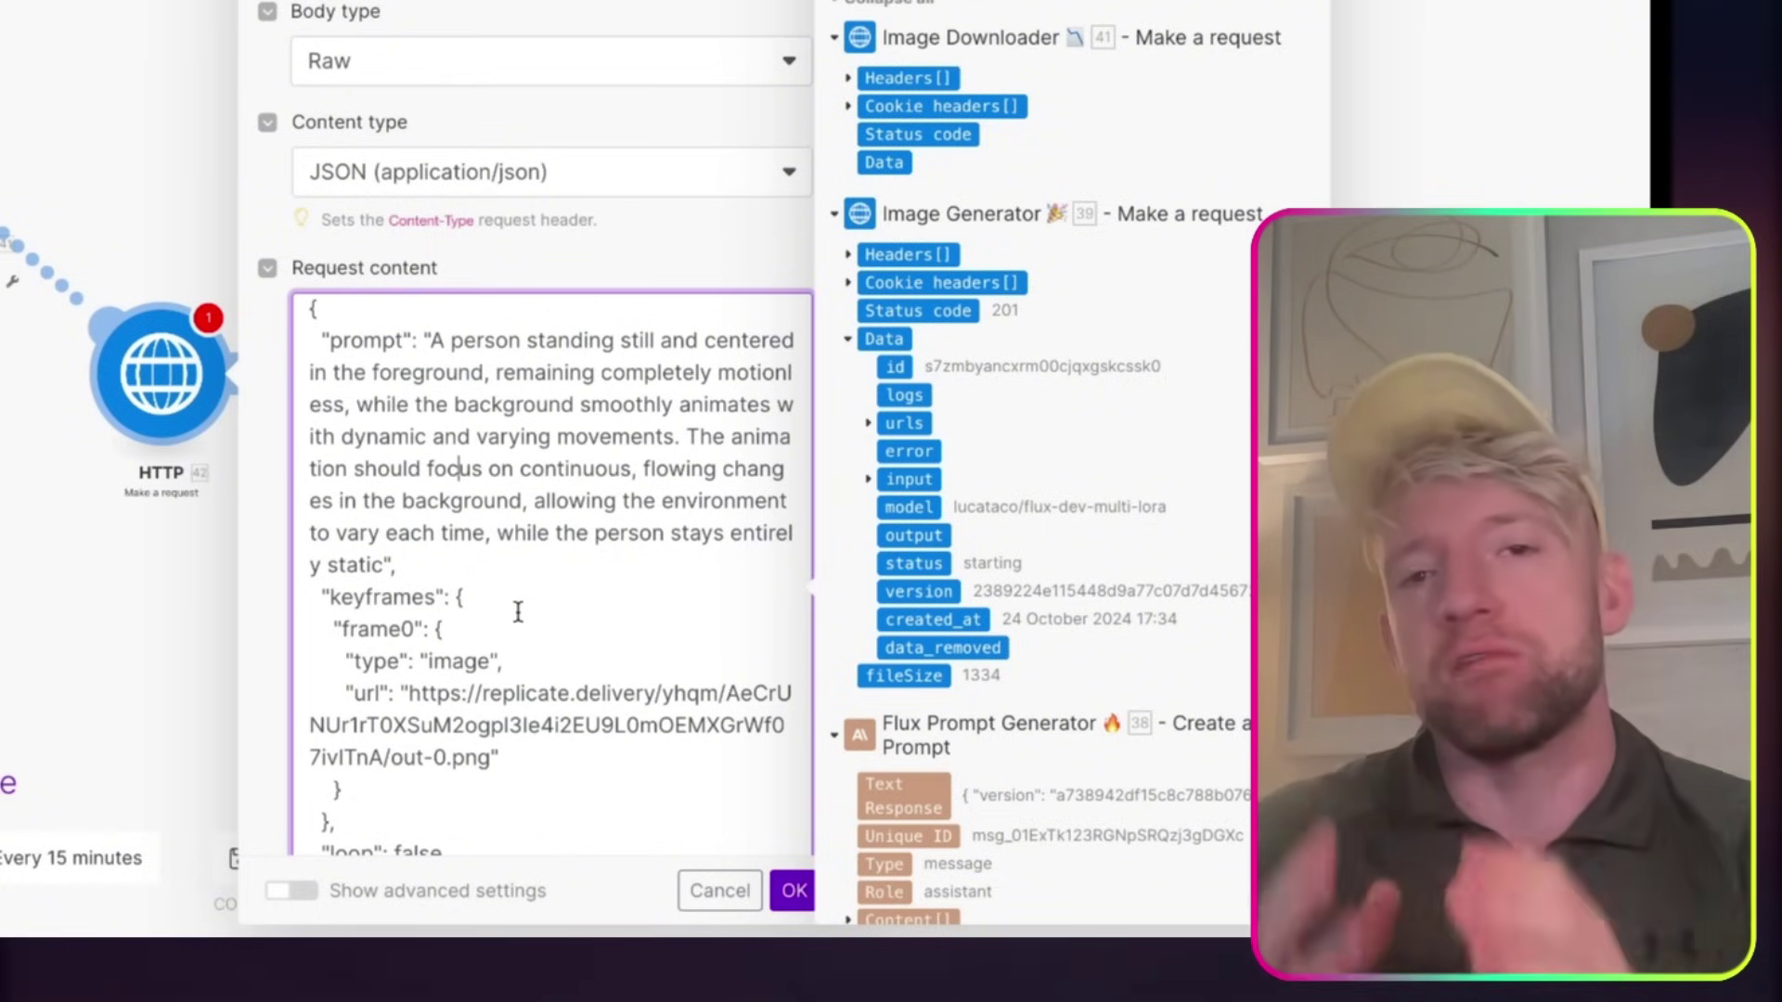
scroll(518, 611, "down", 1)
double_click(463, 603)
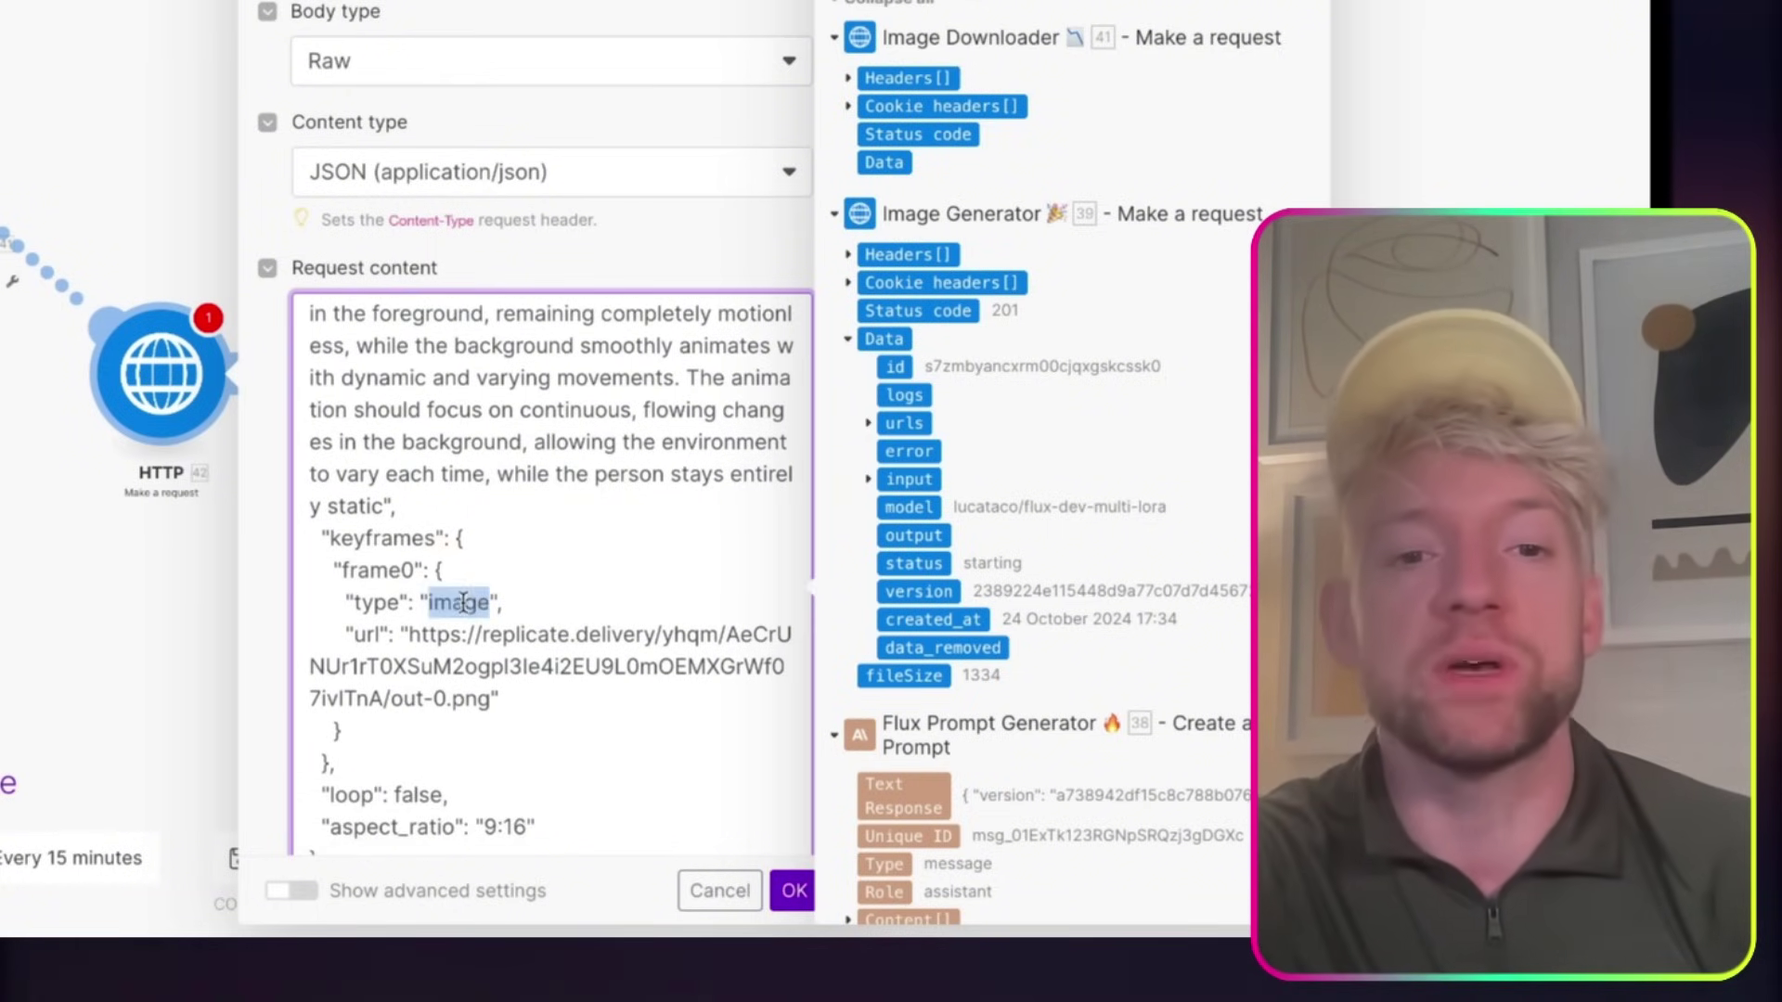
left_click(447, 668)
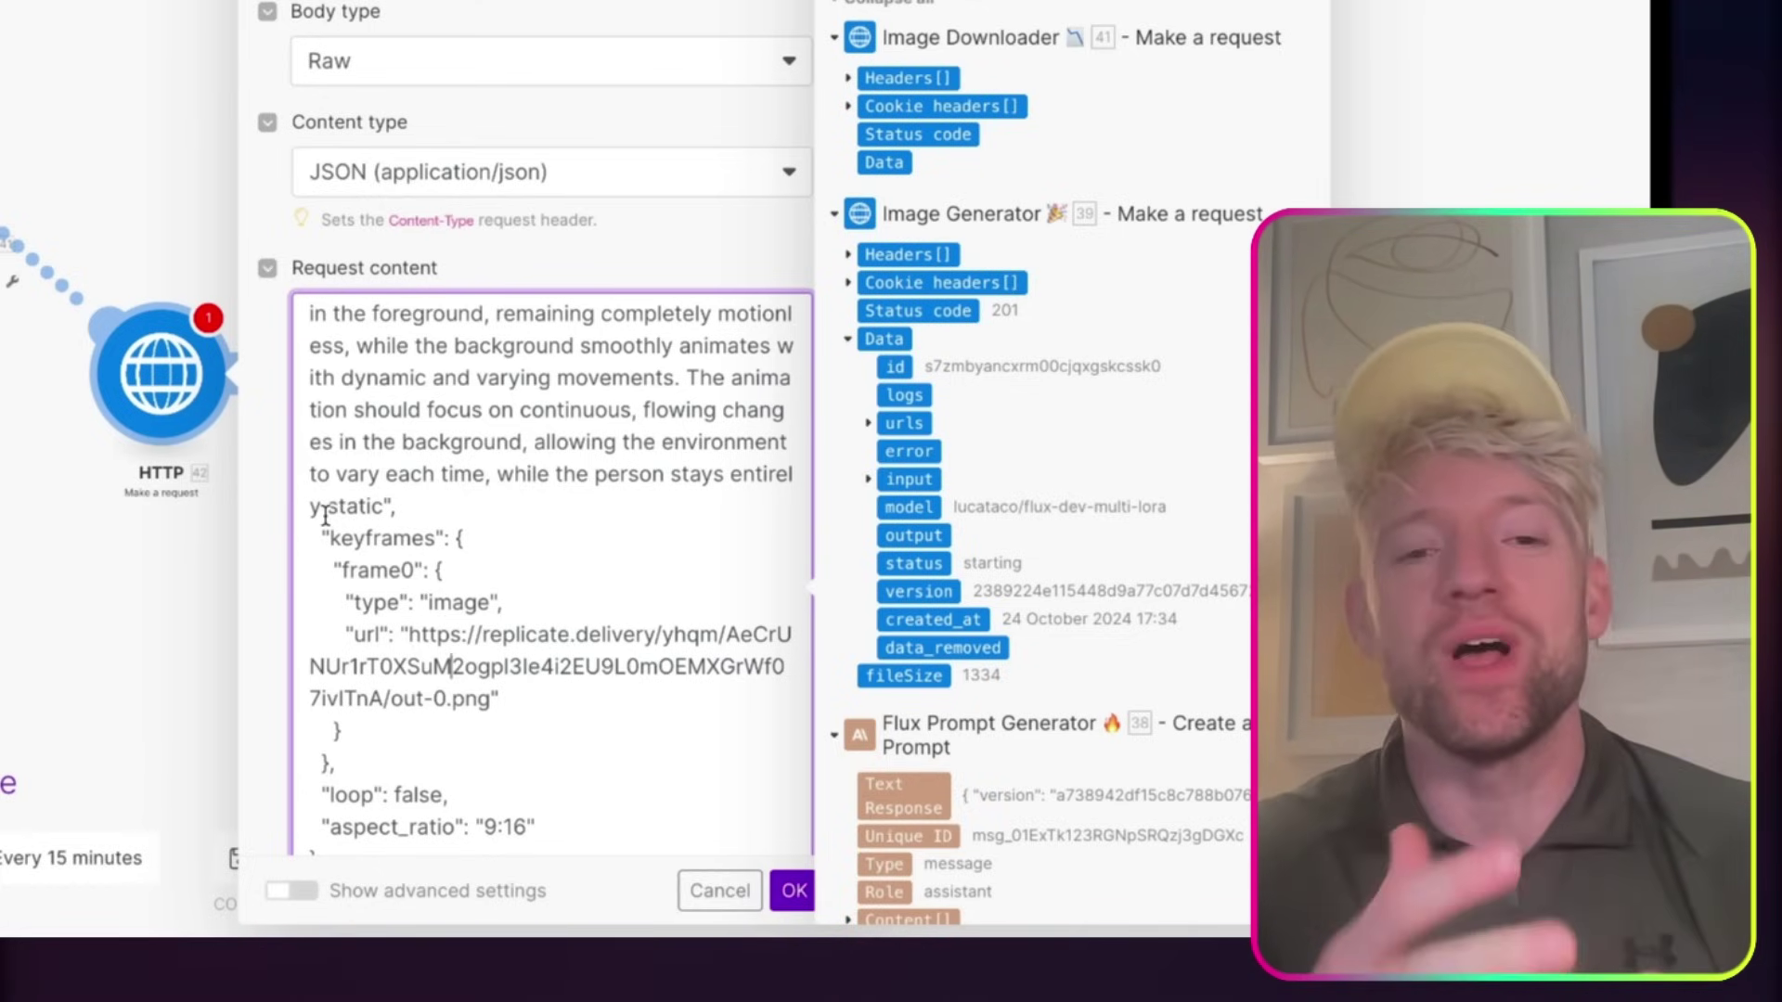
double_click(525, 635)
left_click(468, 634)
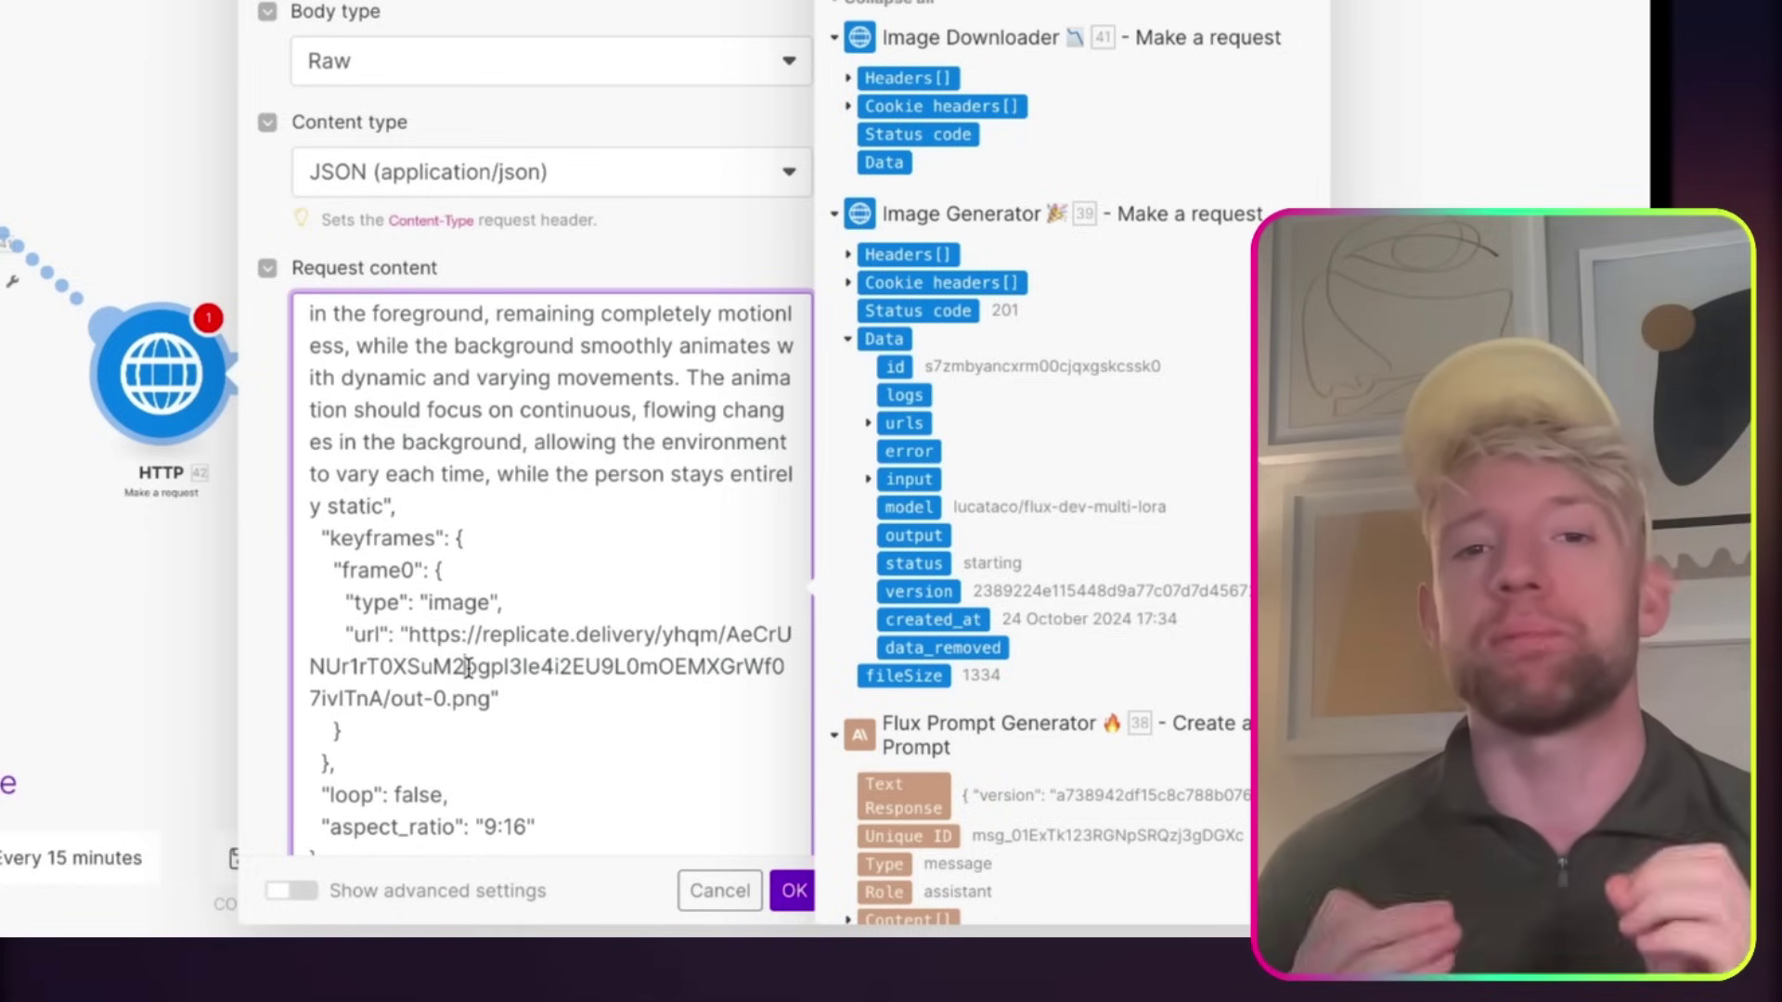
scroll(468, 666, "down", 1)
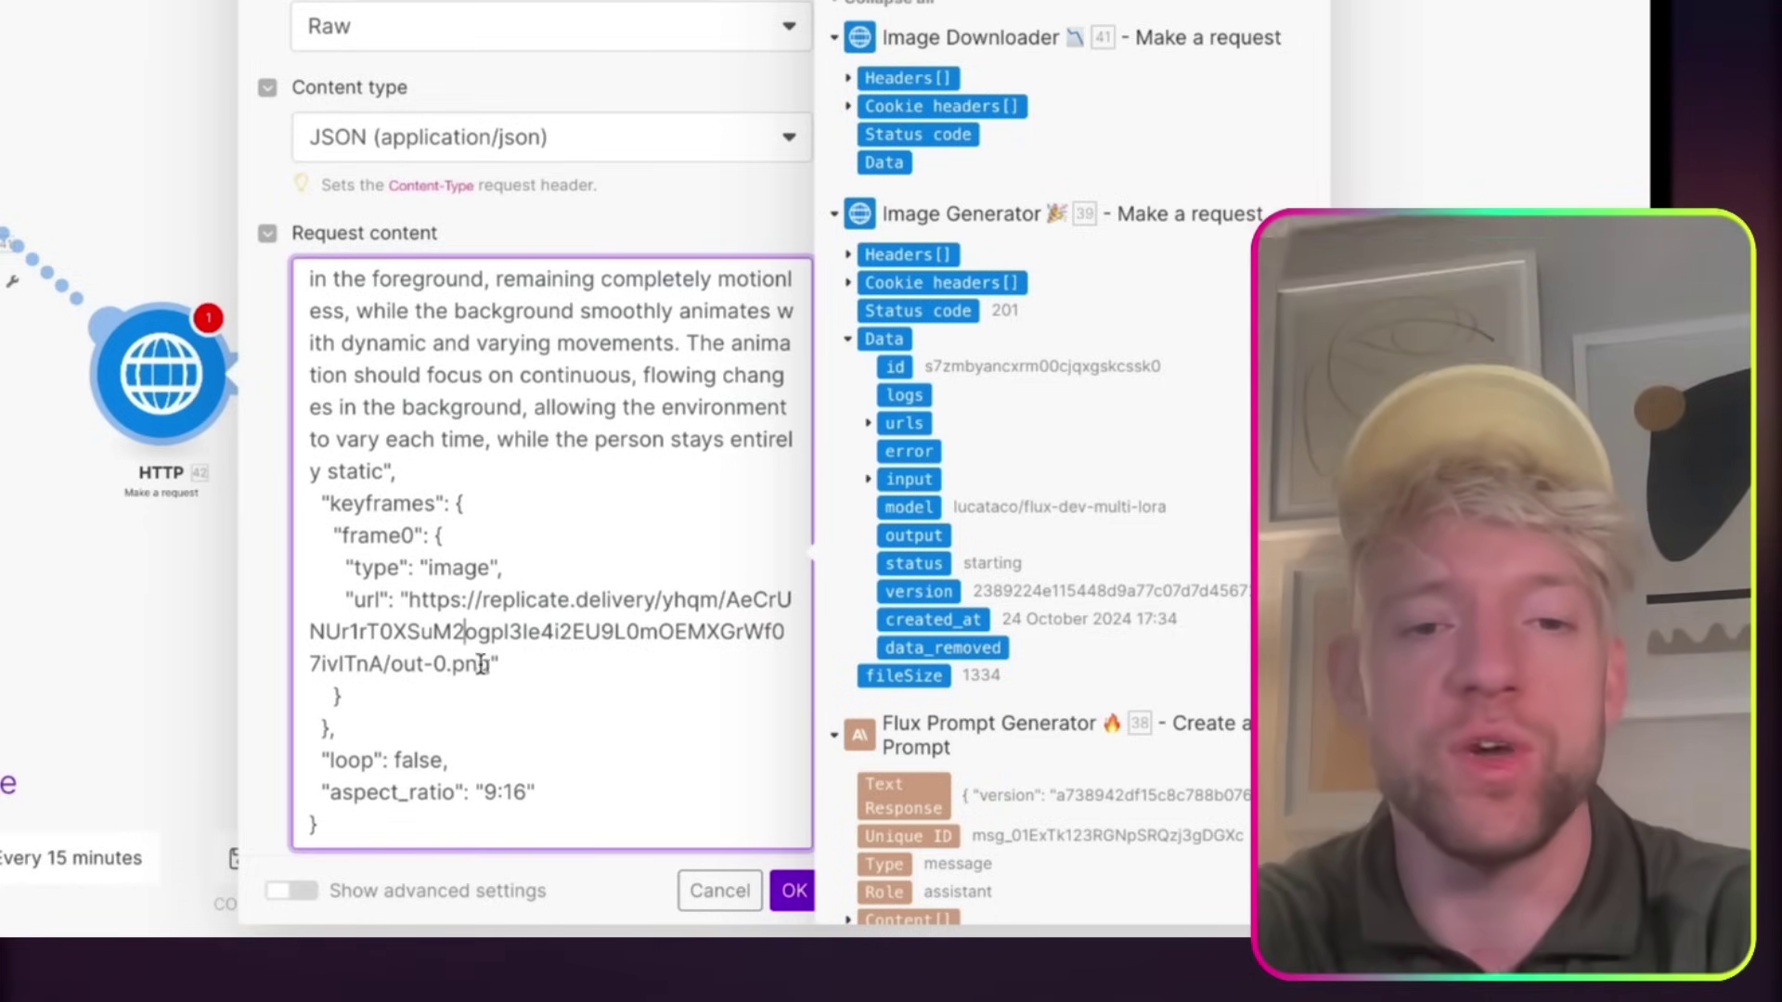
- Replace the frame0 image URL with TEST and set Parse response to Yes, saving the HTTP module
left_click_drag(490, 664, 426, 608)
key("BackSpace")
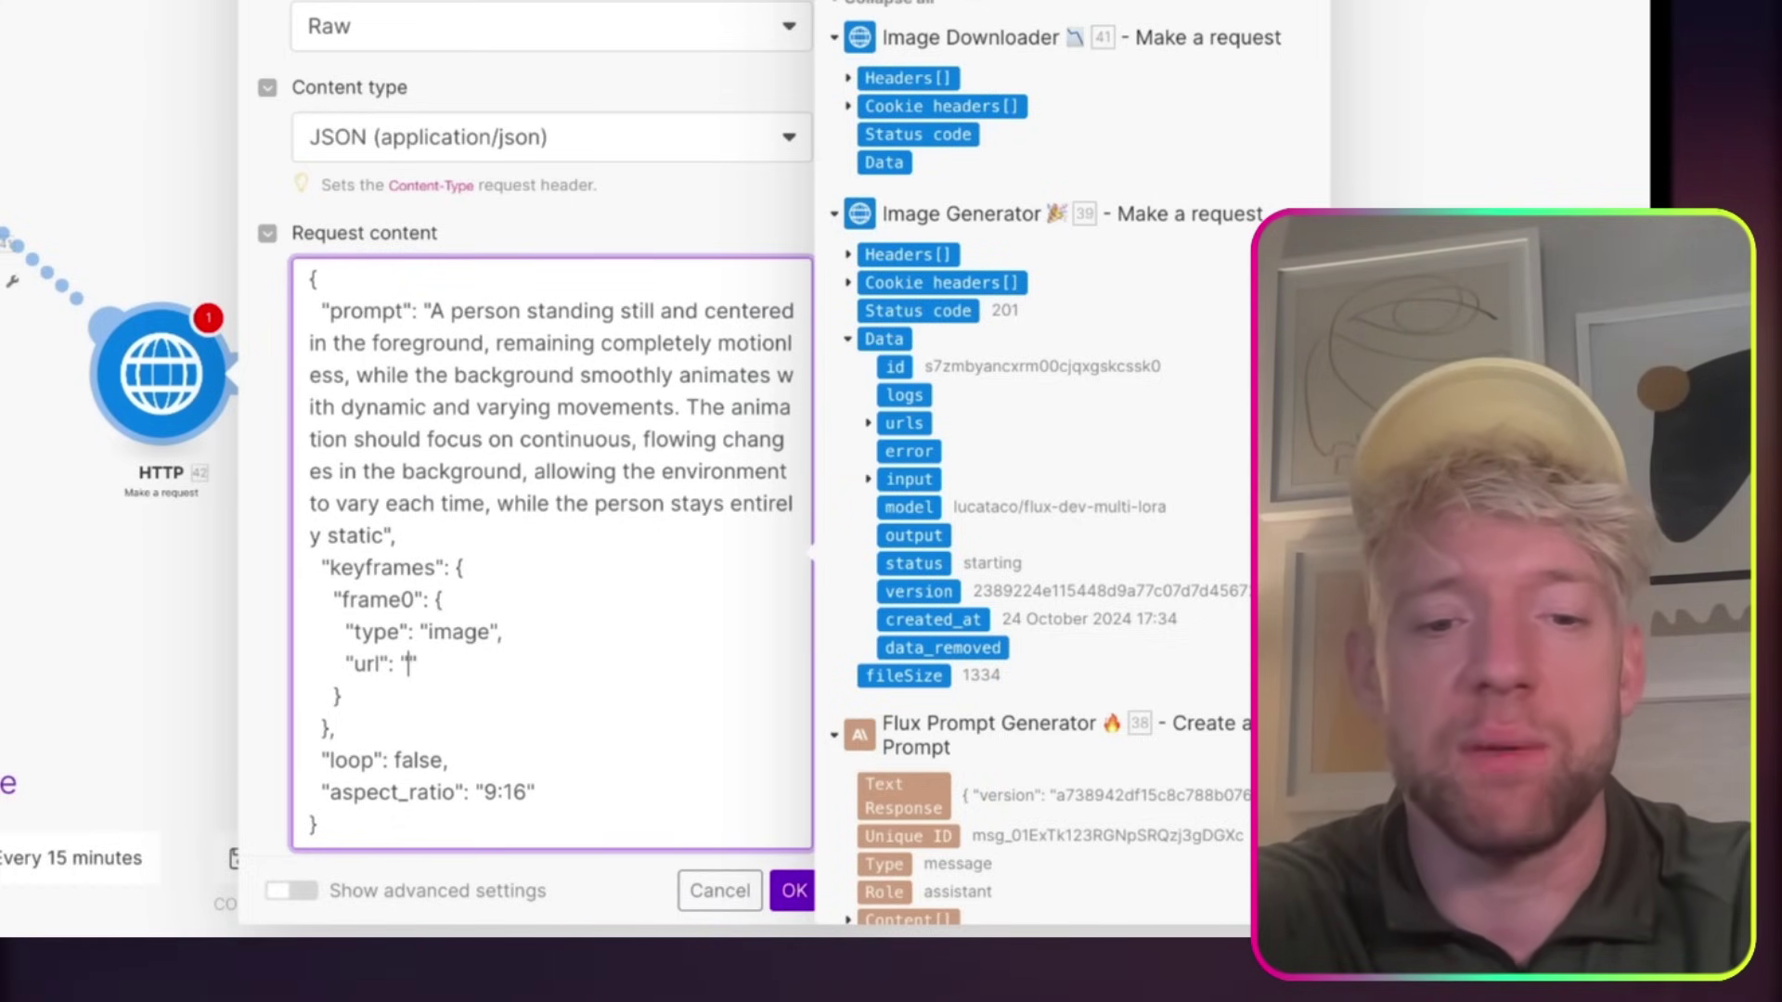
scroll(541, 599, "down", 4)
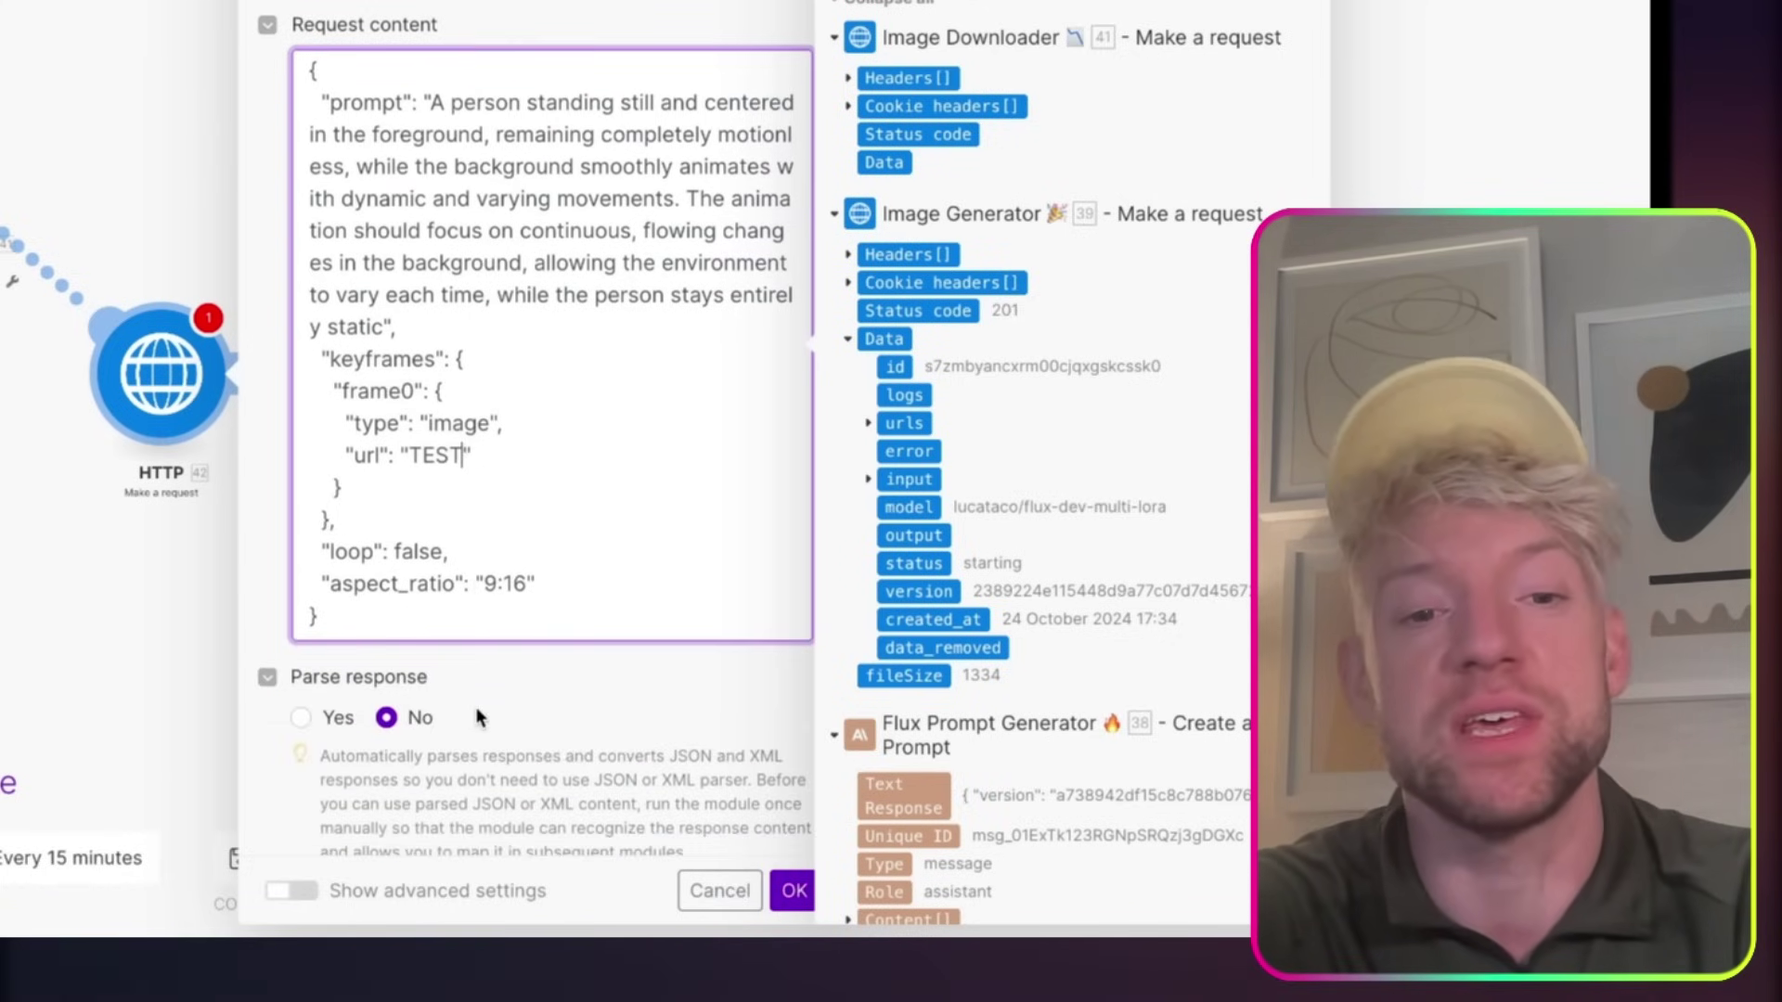
left_click(302, 717)
left_click(995, 891)
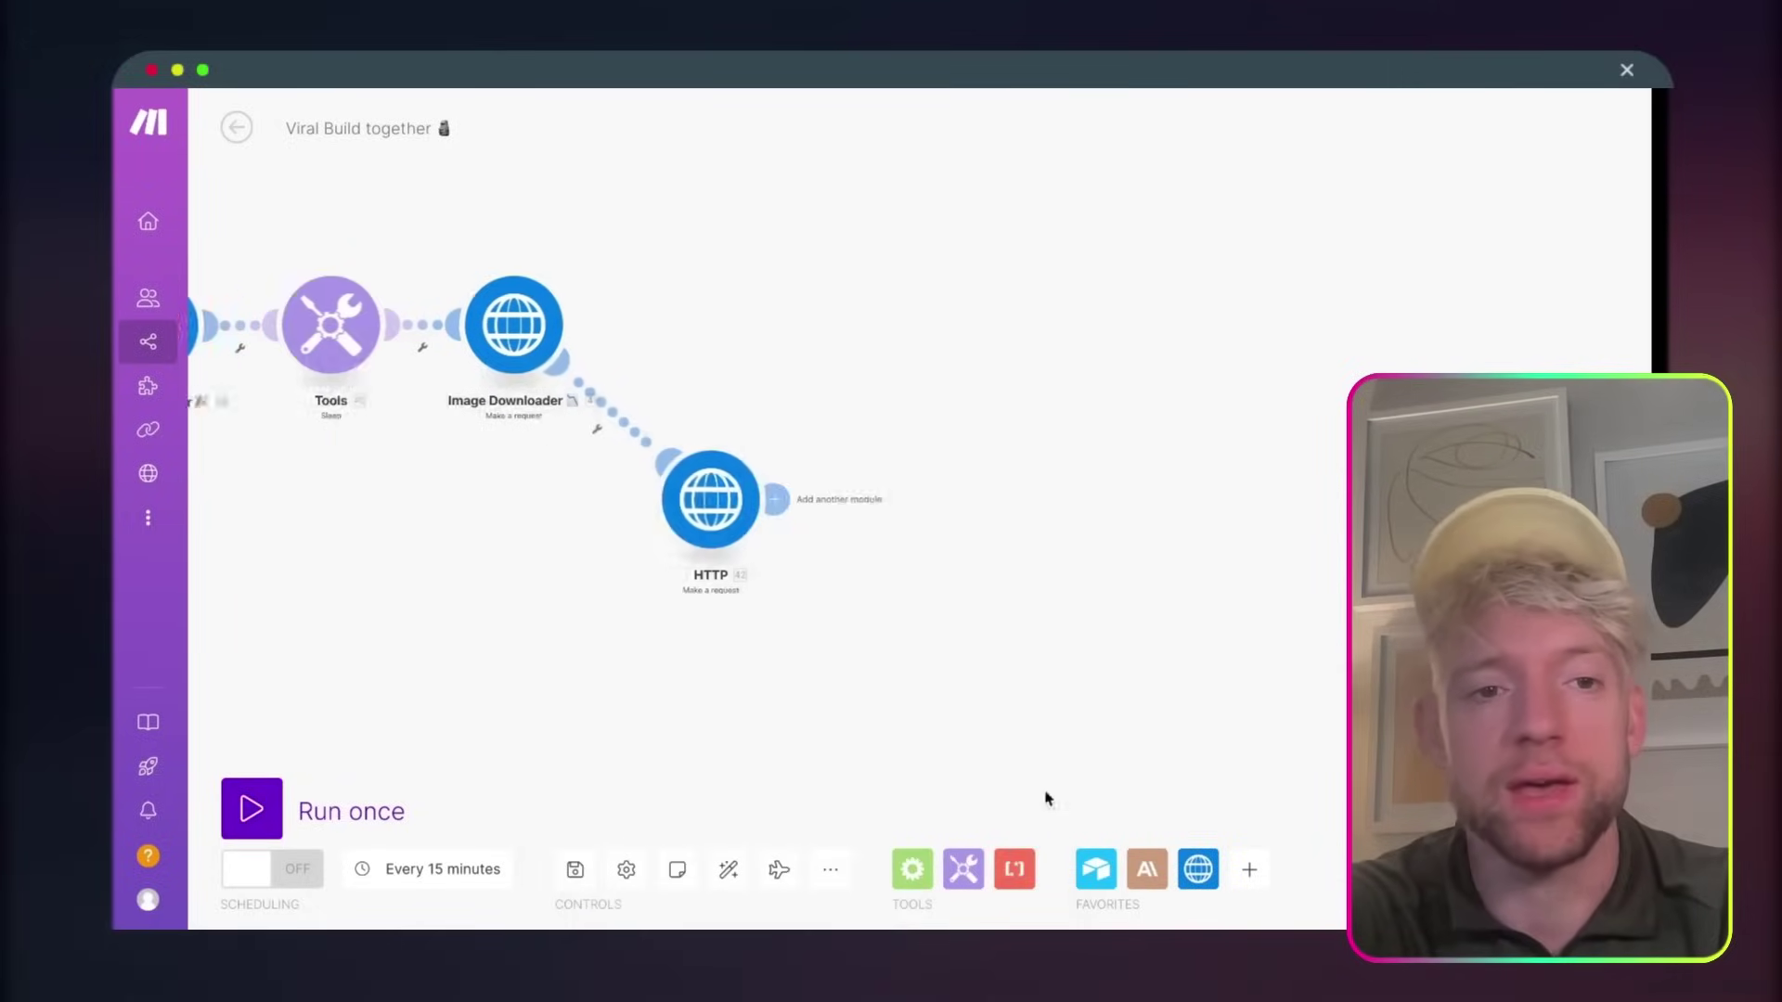
- Unlink the new HTTP module from the Image Downloader and run the scenario once
left_click(769, 442)
left_click(809, 486)
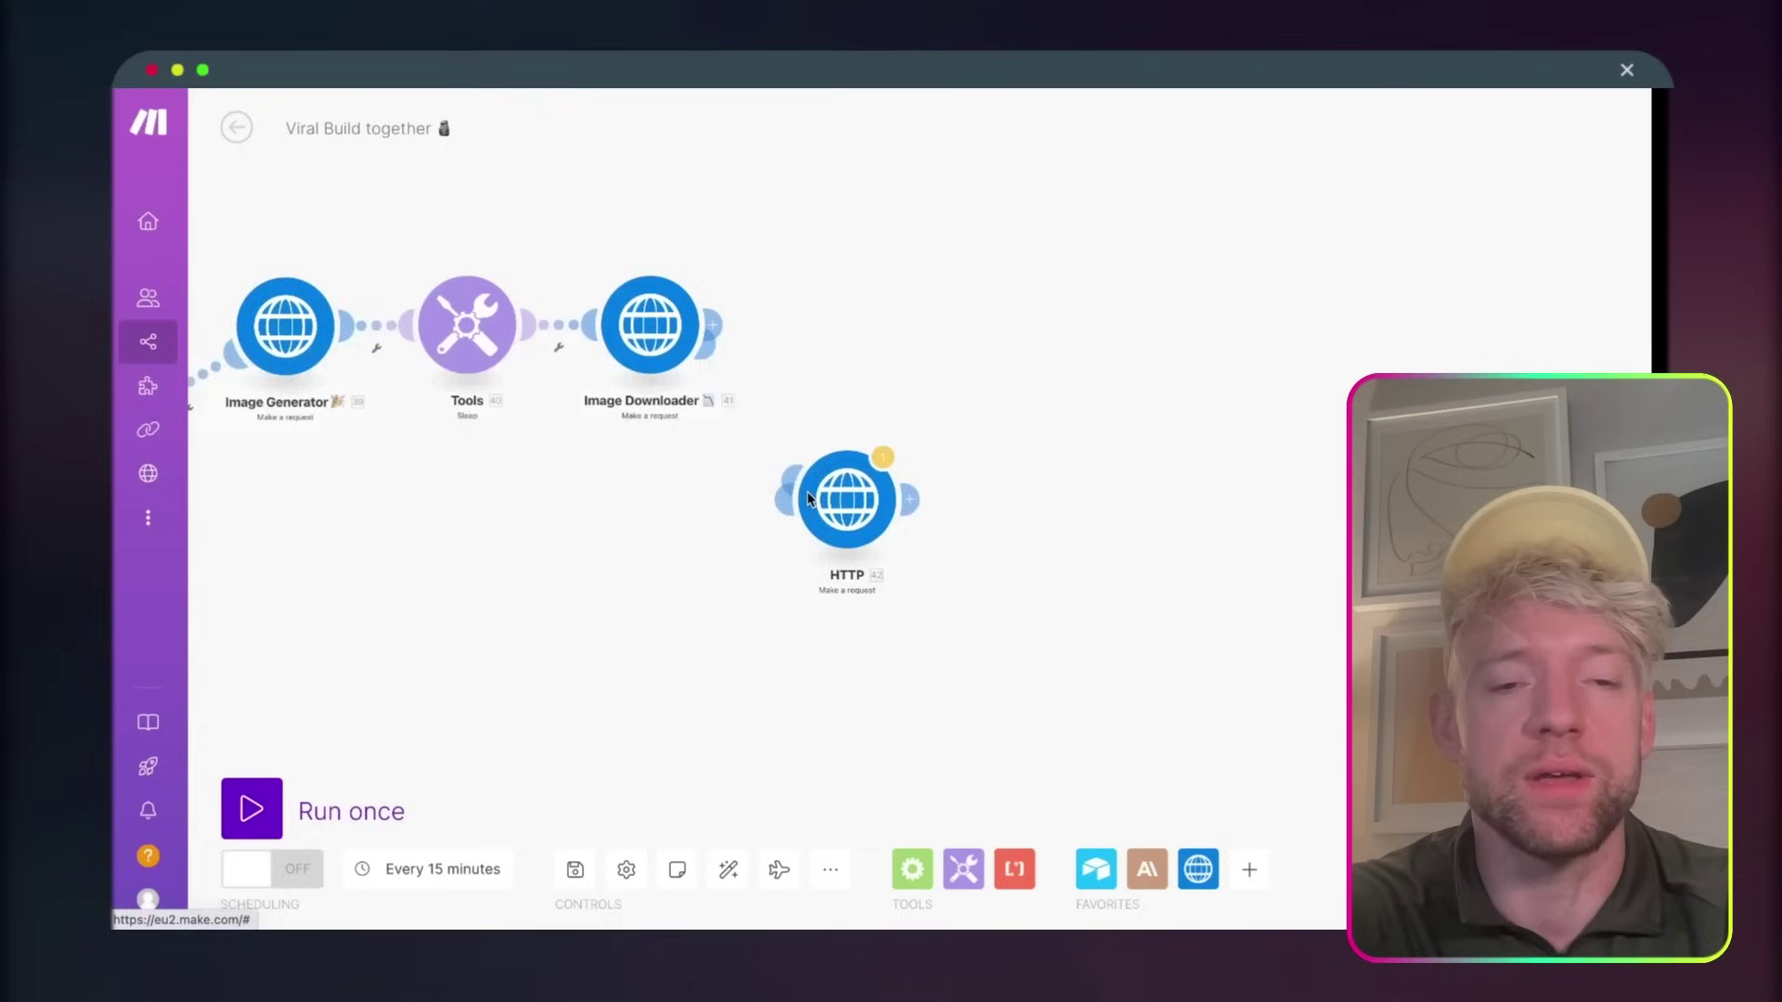
left_click(252, 808)
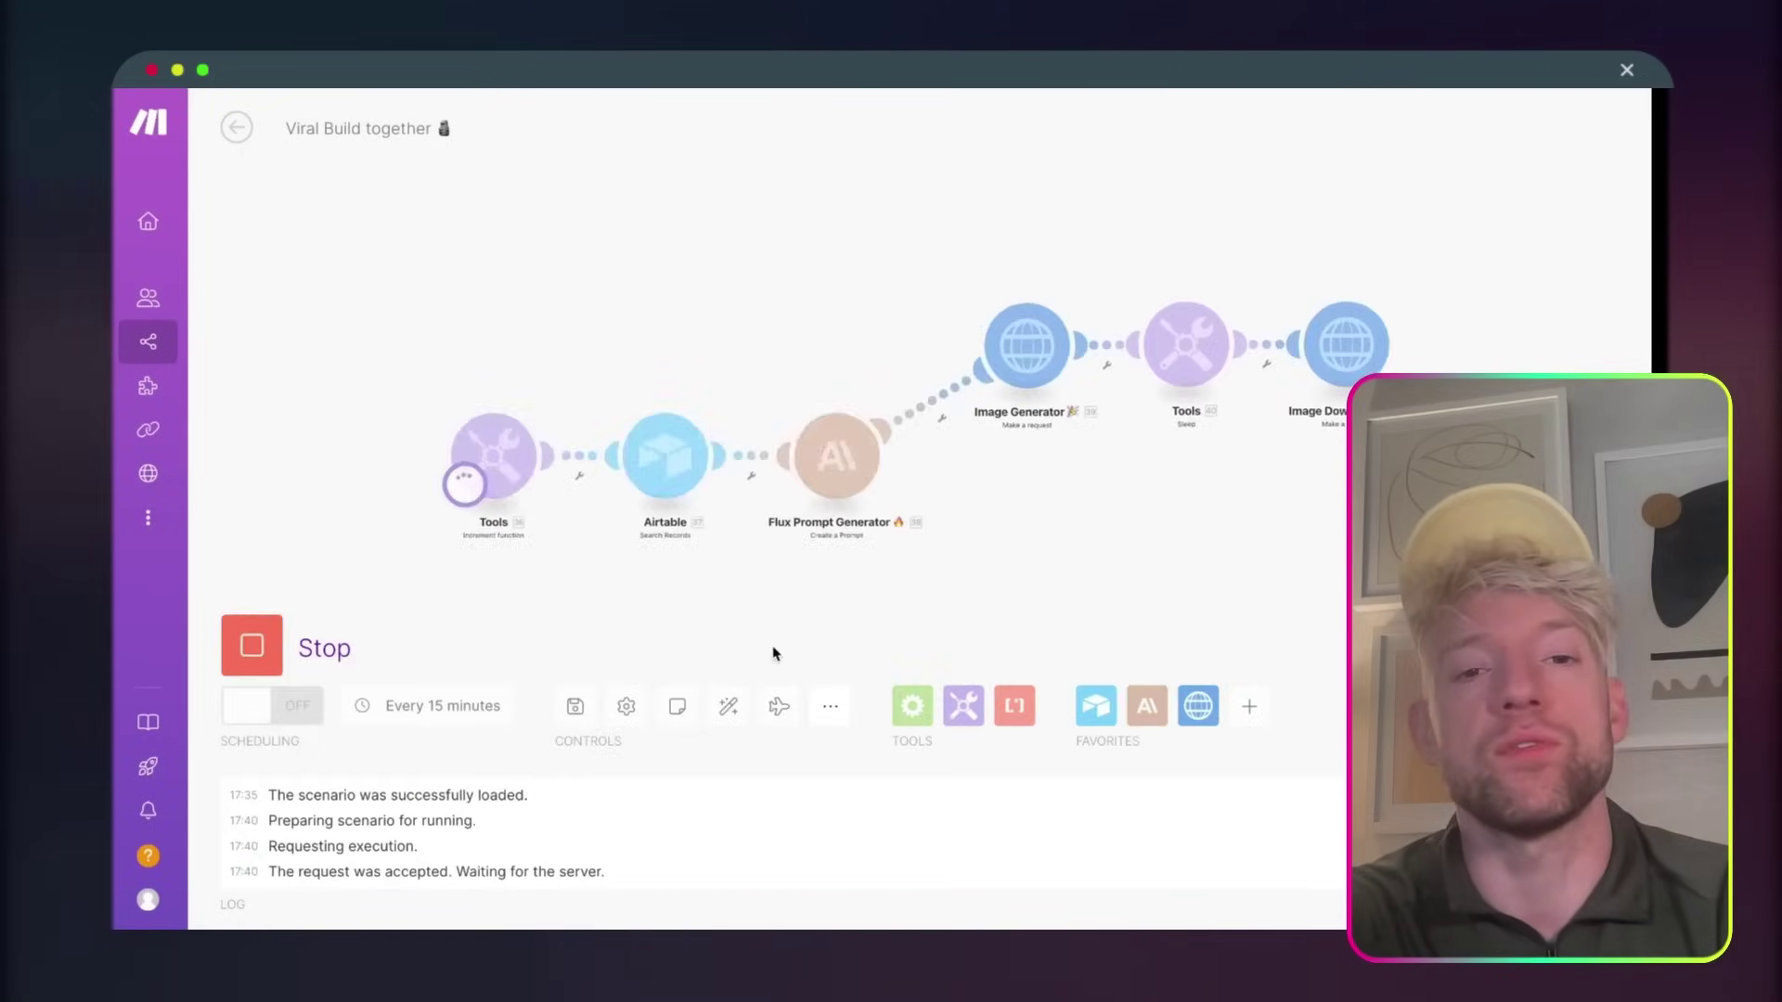
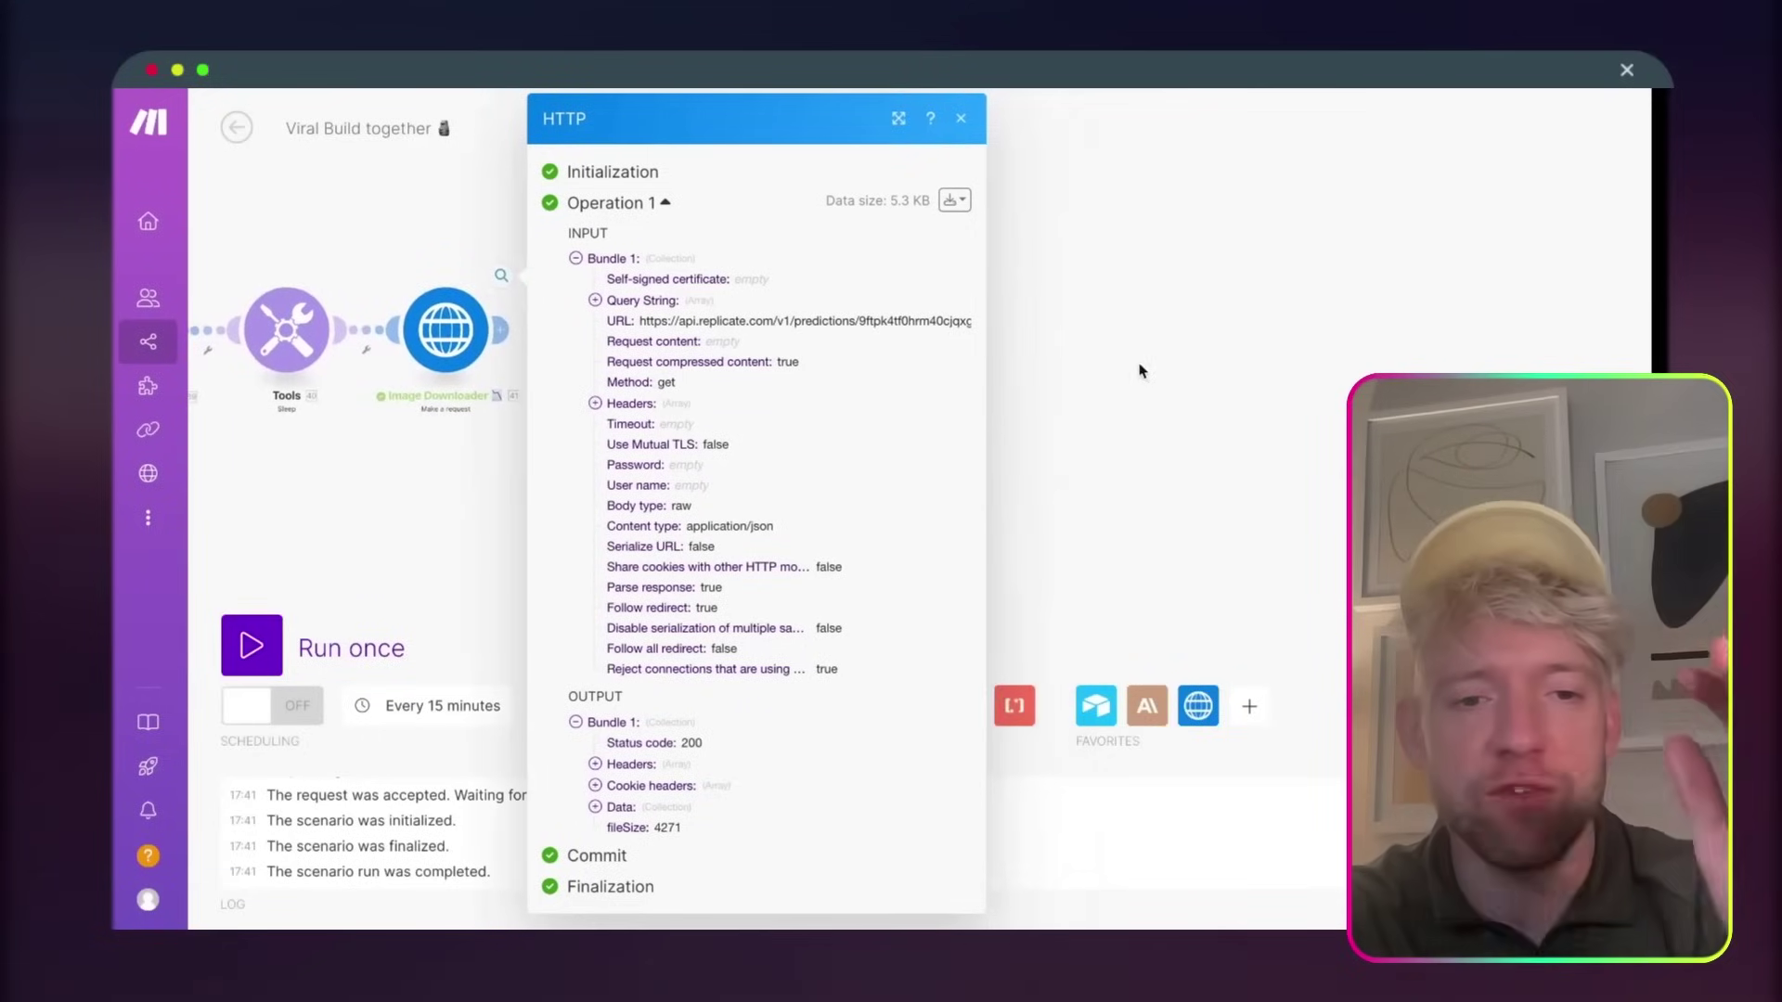
- Copy the image URL from the output array in the Image Downloader's run data and open it in a new browser tab
left_click(596, 808)
scroll(683, 706, "down", 3)
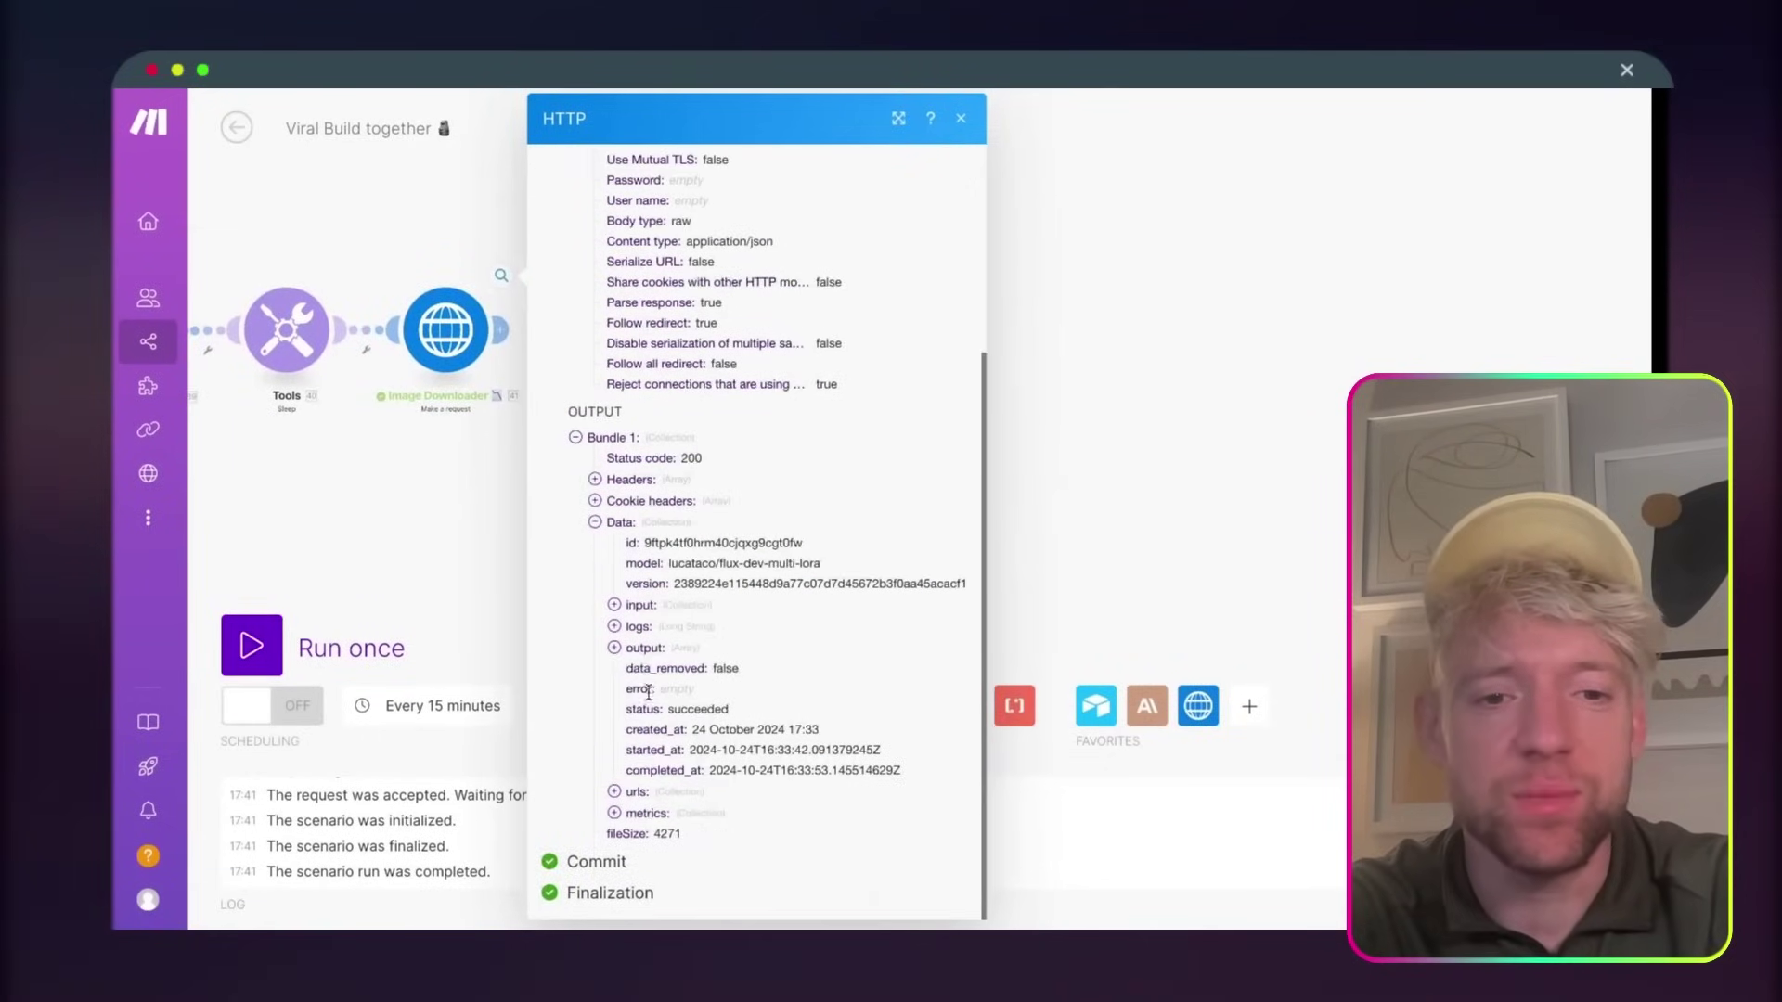
left_click(614, 648)
scroll(722, 697, "down", 1)
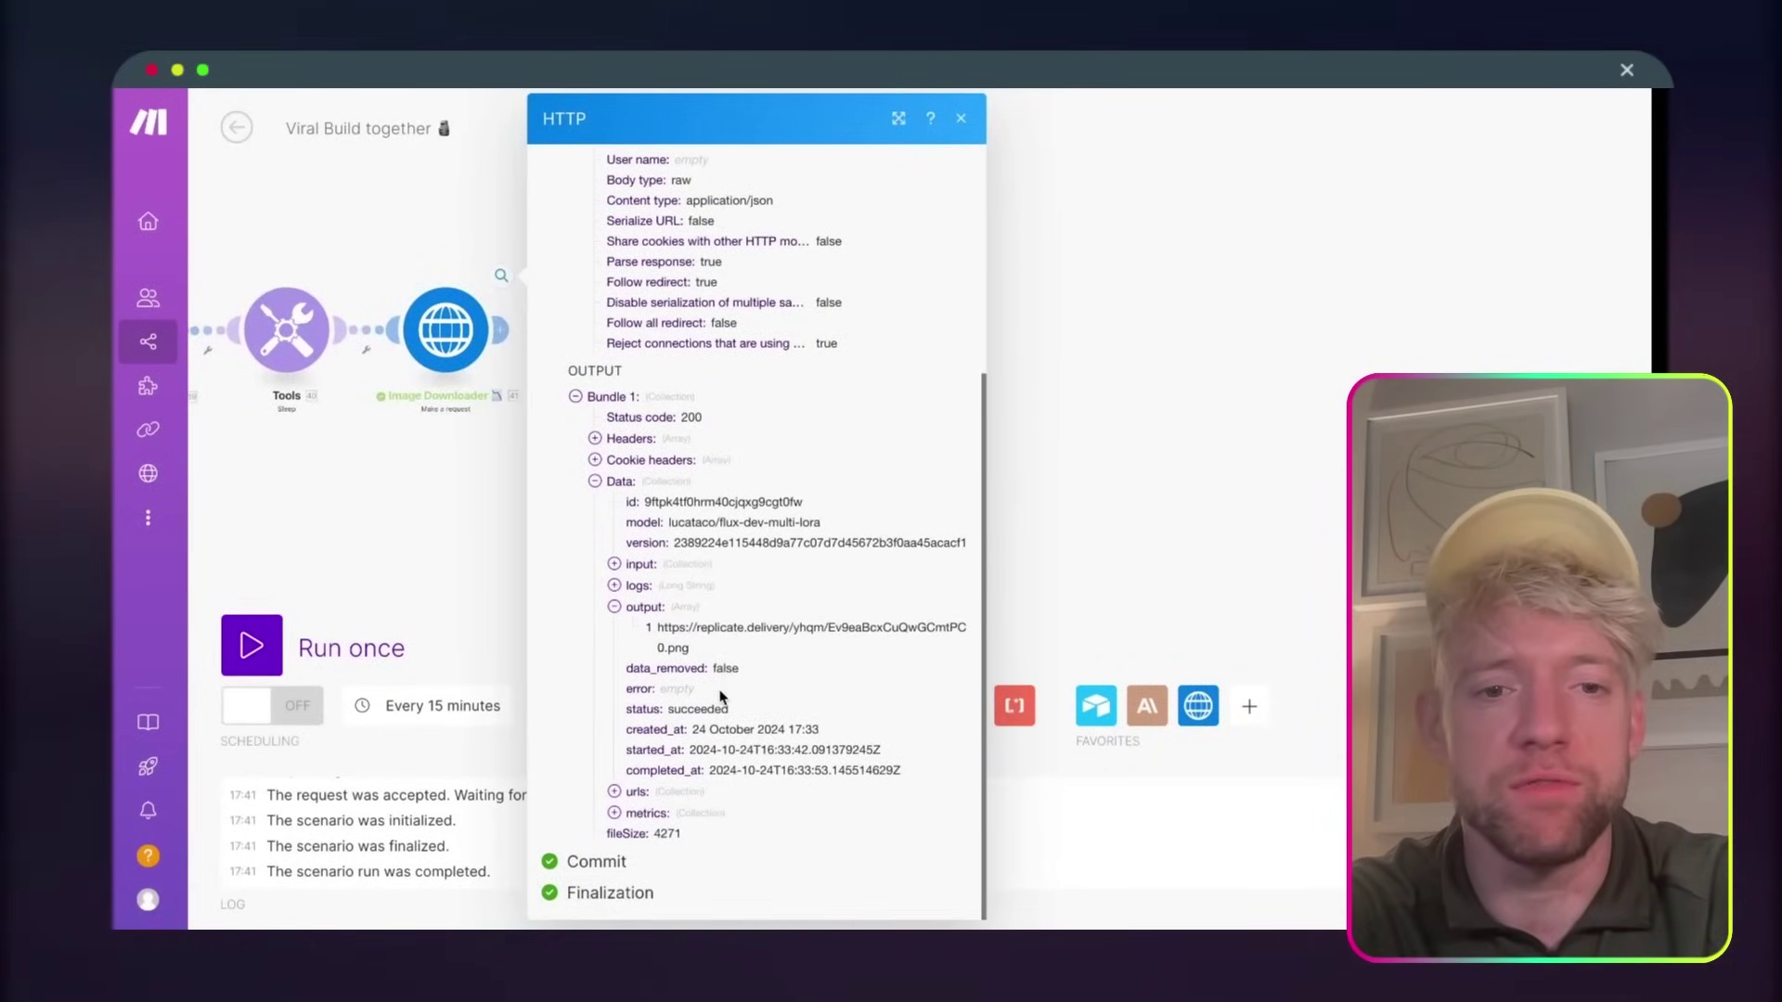
triple_click(705, 649)
key("super+c")
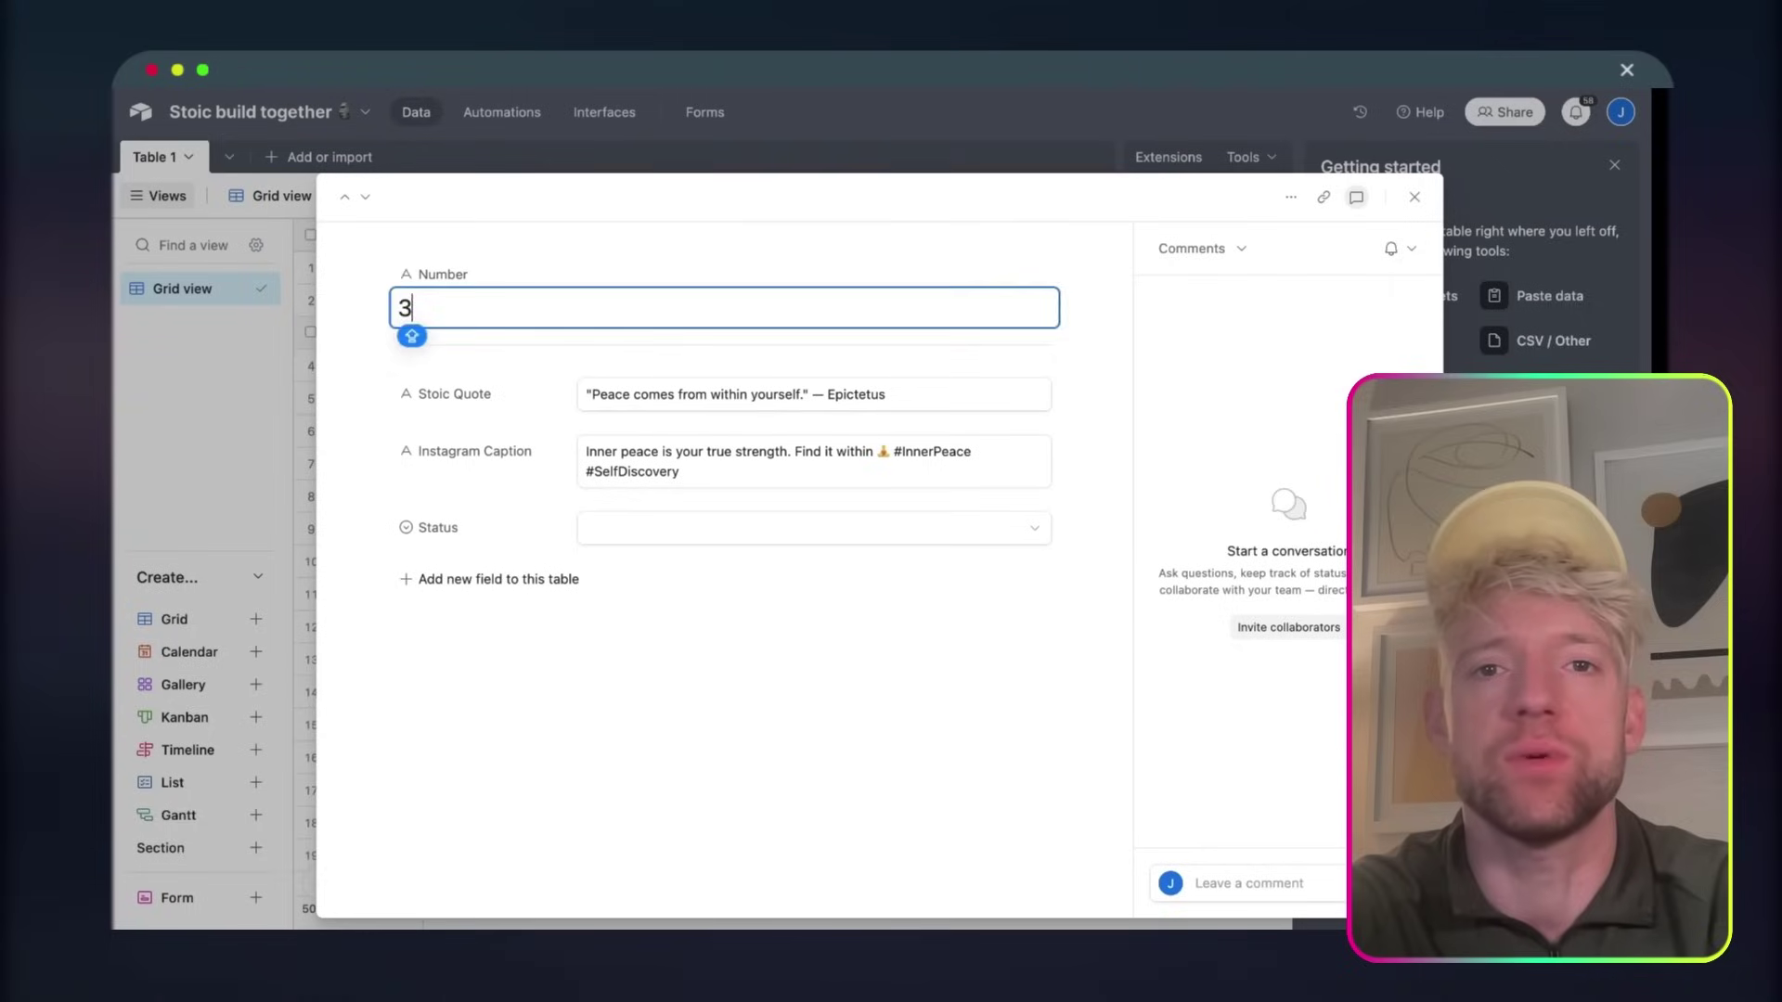
key("super+t")
key("super+v")
key("Return")
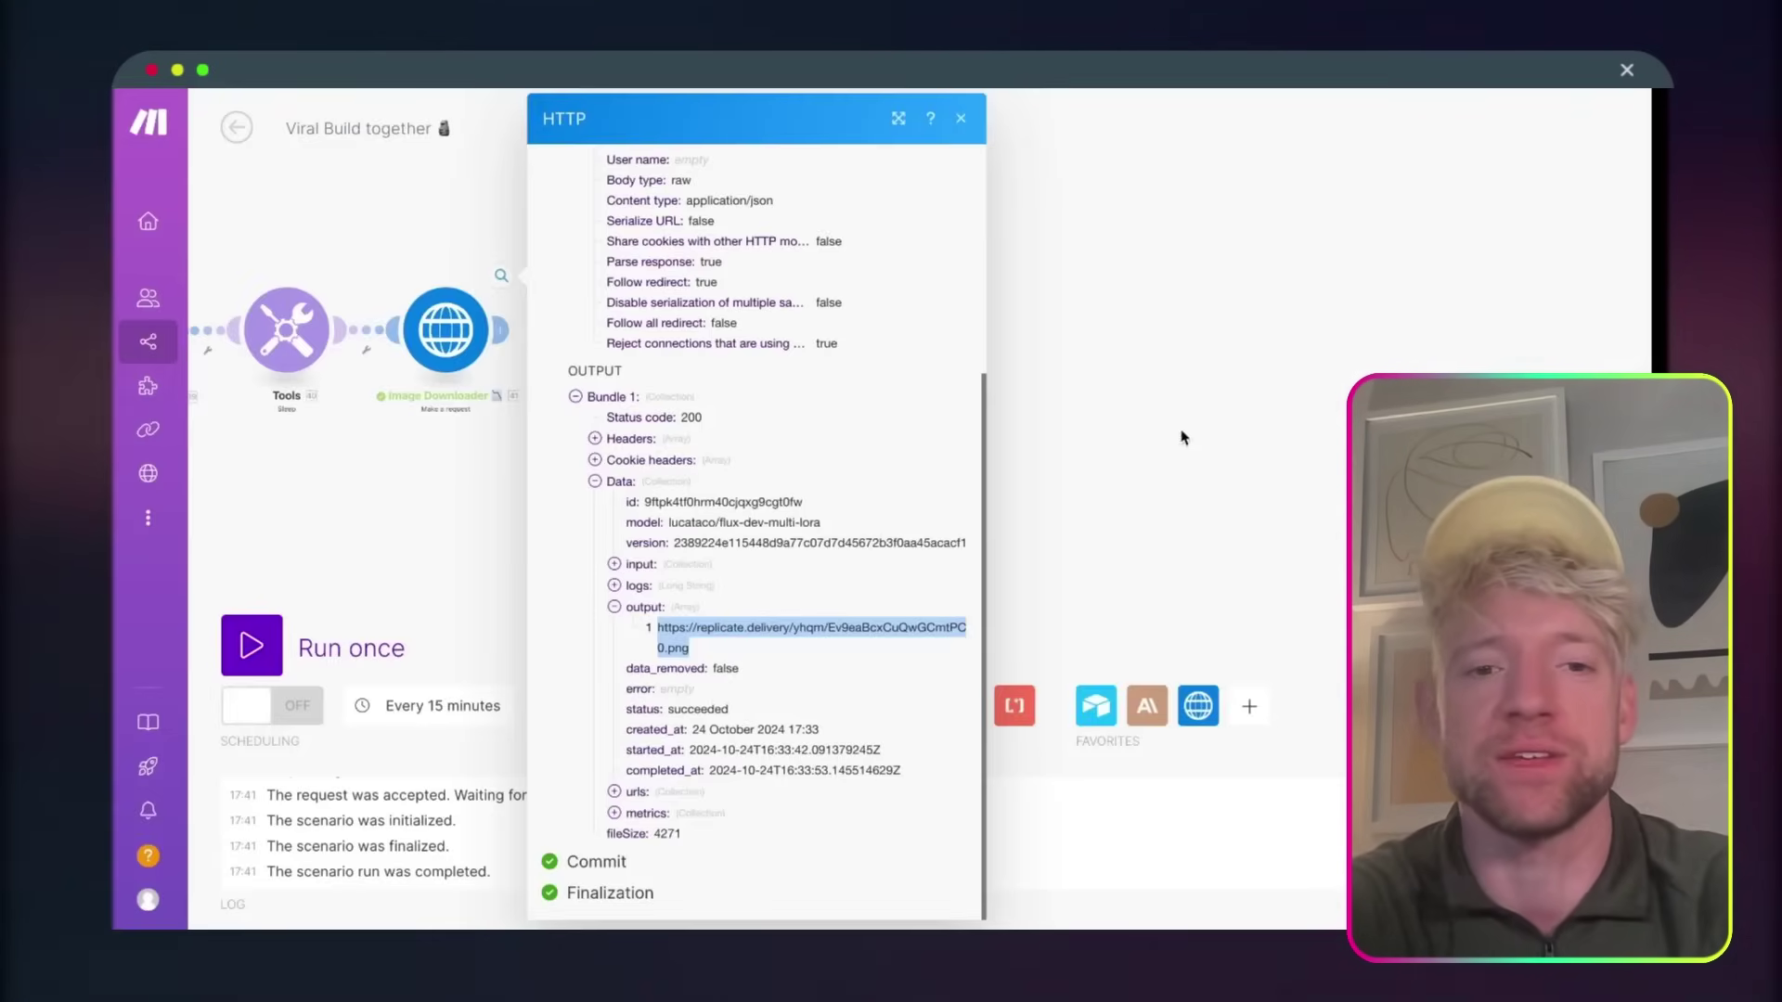
left_click(1183, 438)
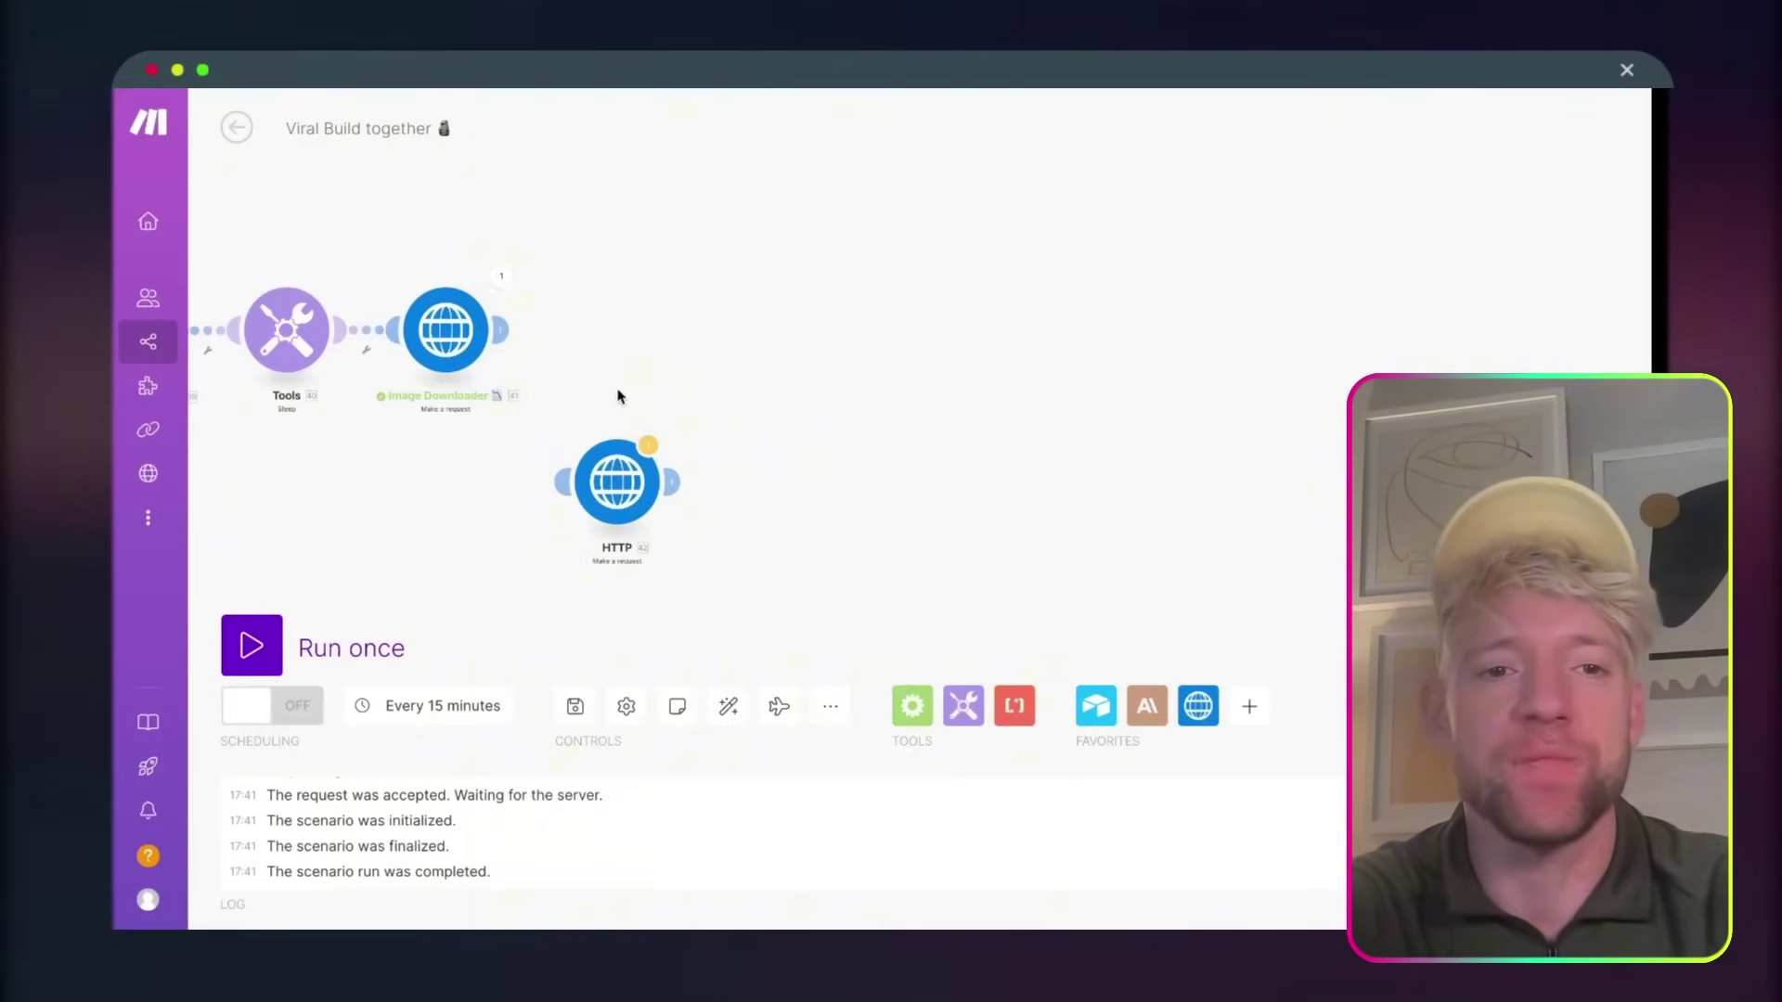
- Clone the HTTP request module, delete the original, and place the copy close behind the Image Downloader
right_click(640, 512)
left_click(691, 651)
left_click(780, 487)
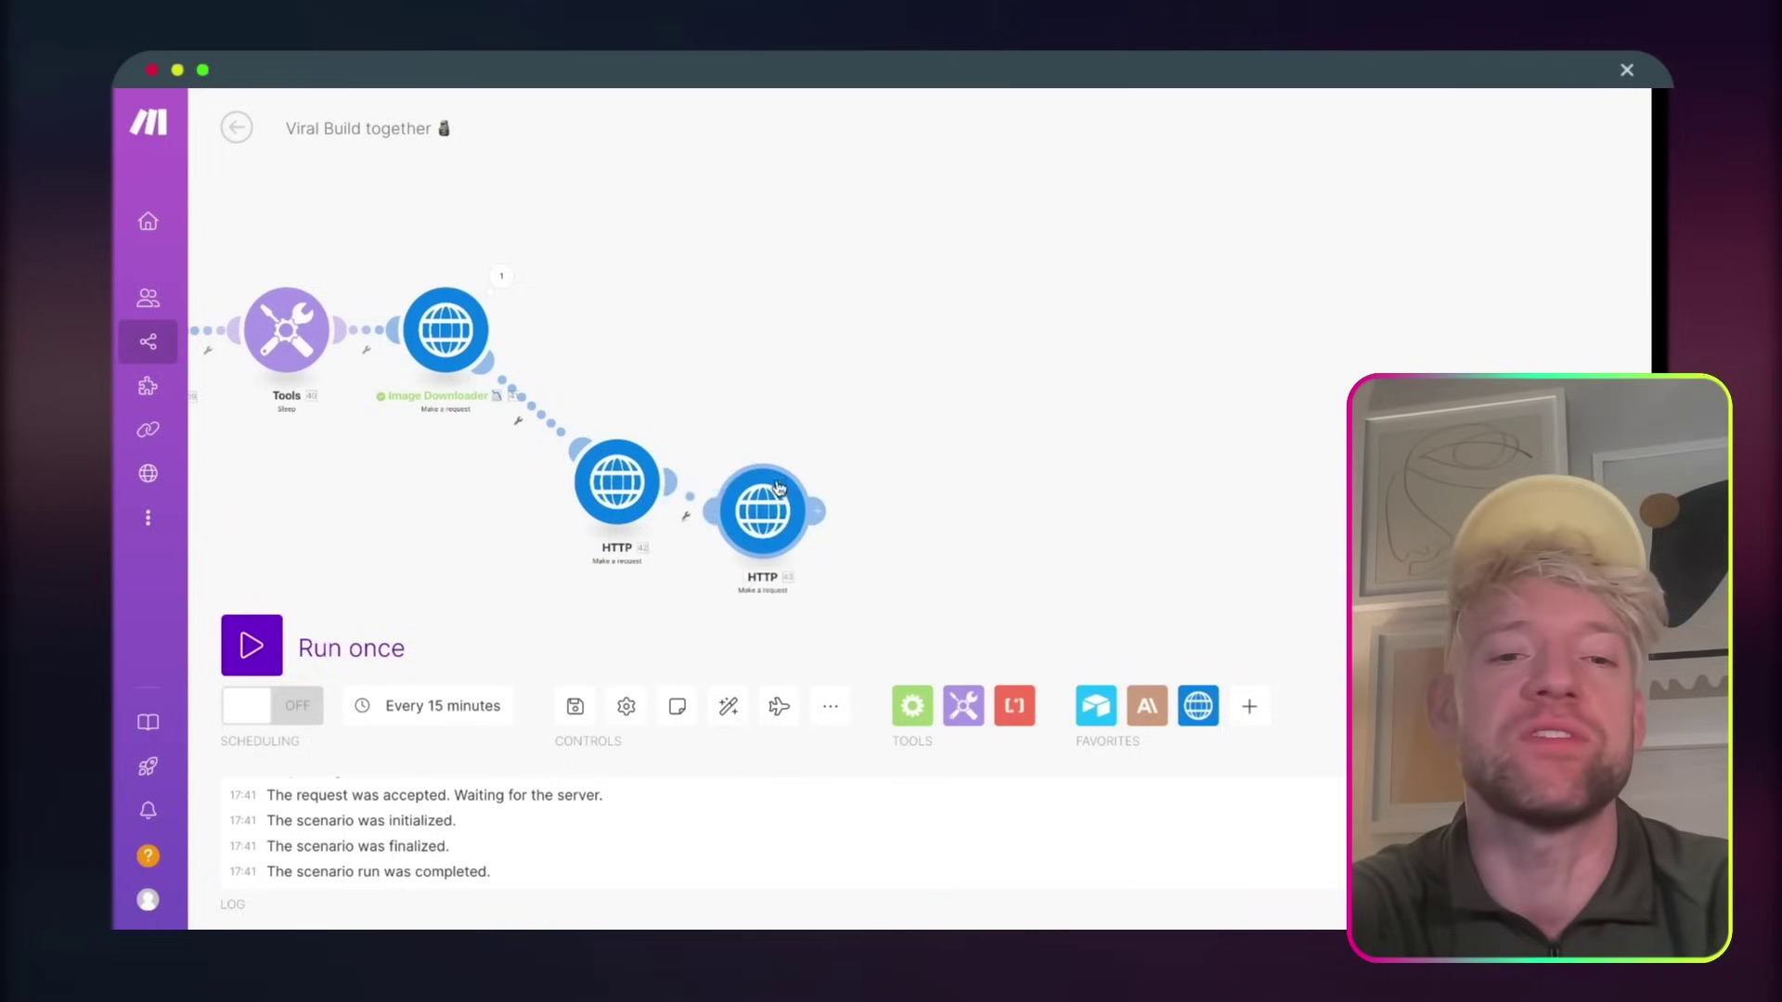
left_click_drag(780, 488, 843, 451)
right_click(616, 481)
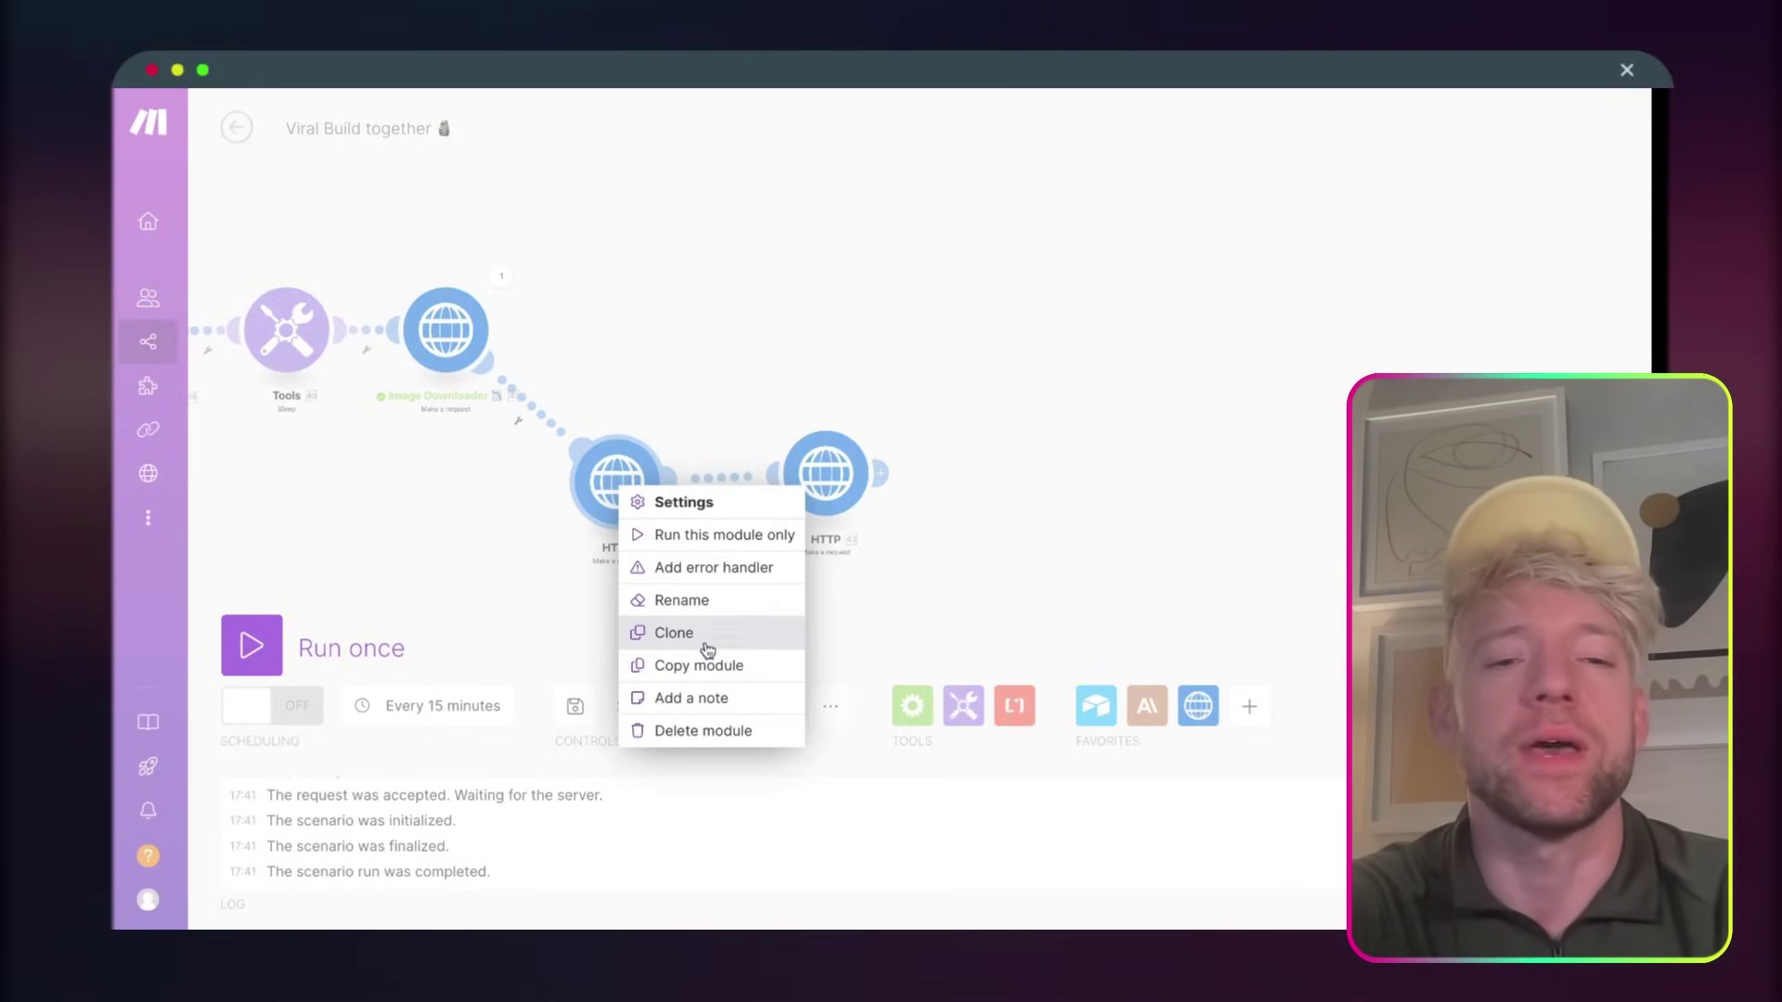
left_click(707, 733)
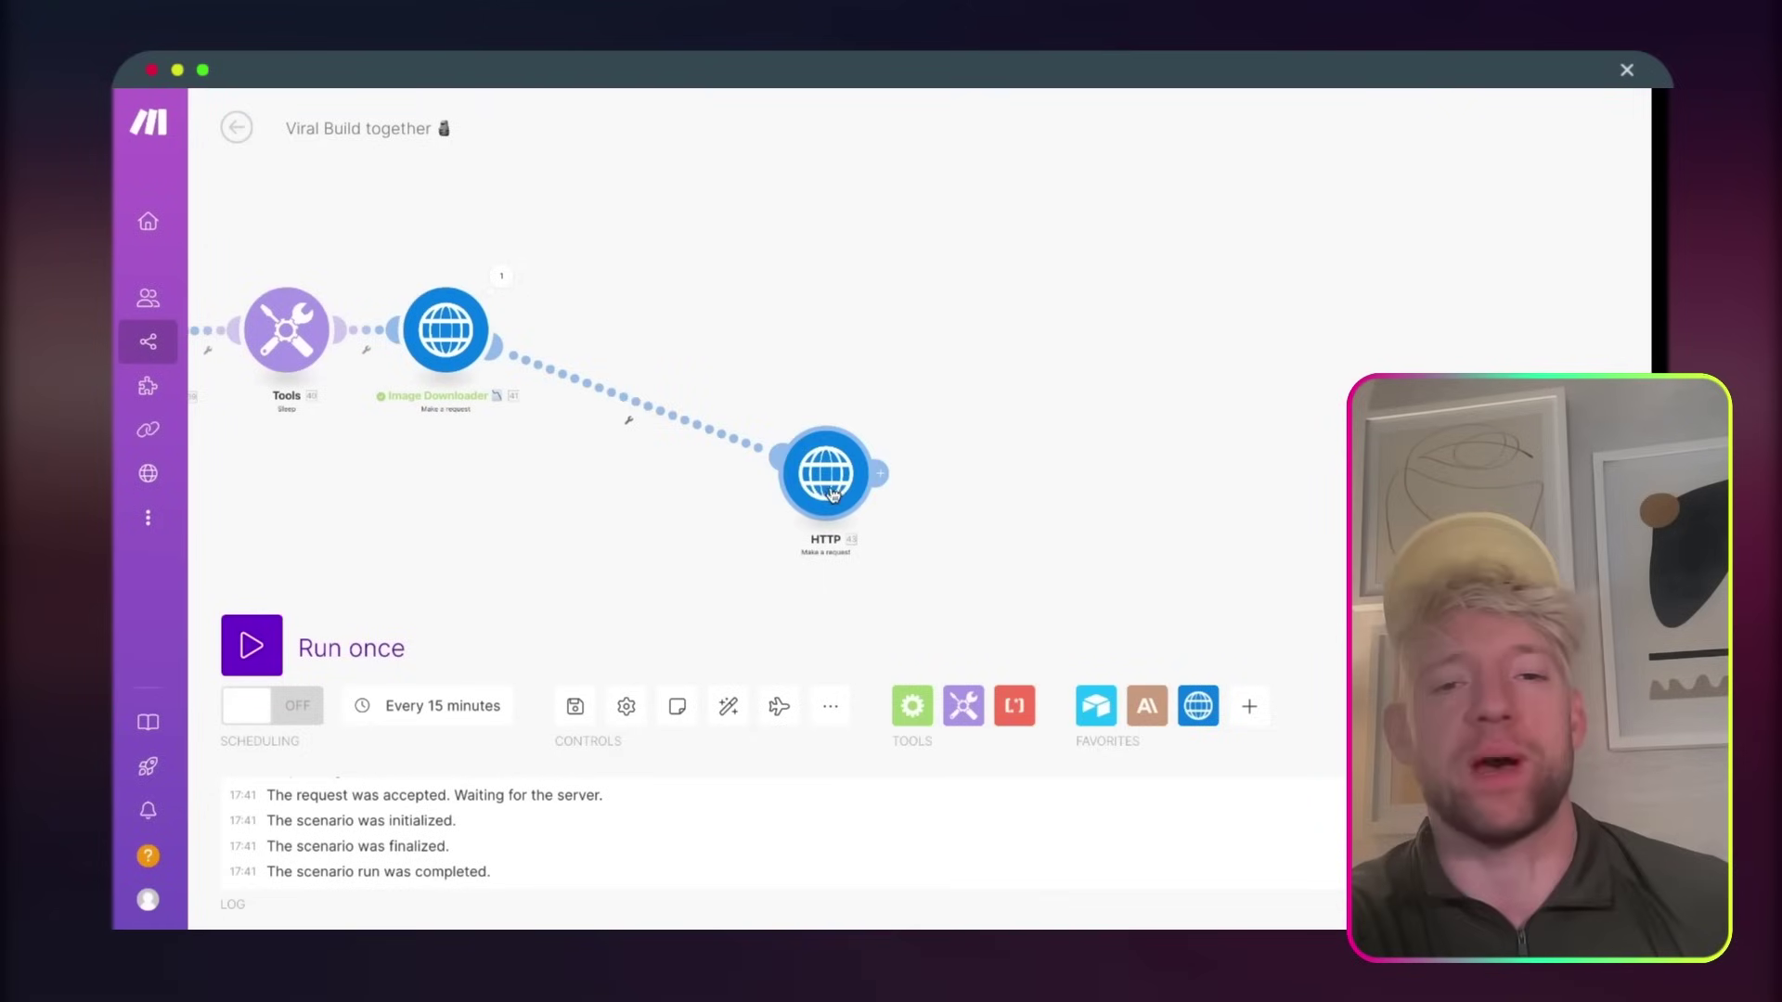
left_click_drag(830, 494, 665, 491)
- Rename the HTTP module as Video Genration followed by the star-eyed face emoji
right_click(667, 492)
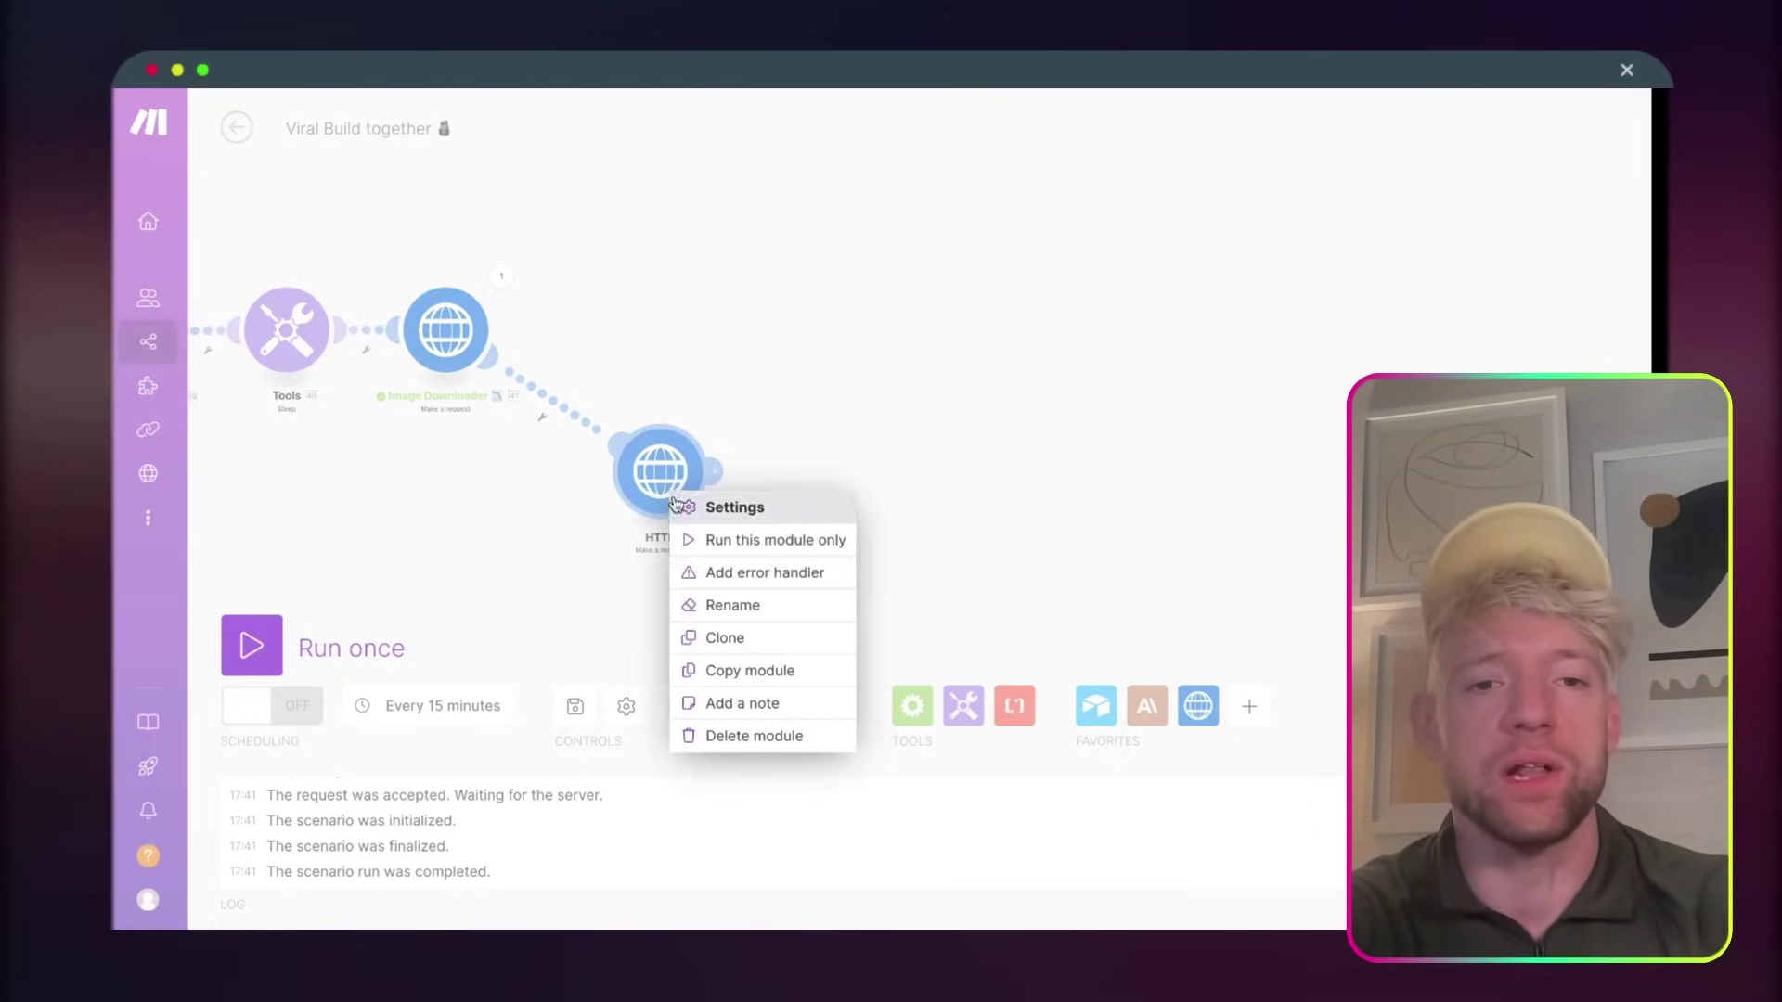
left_click(733, 606)
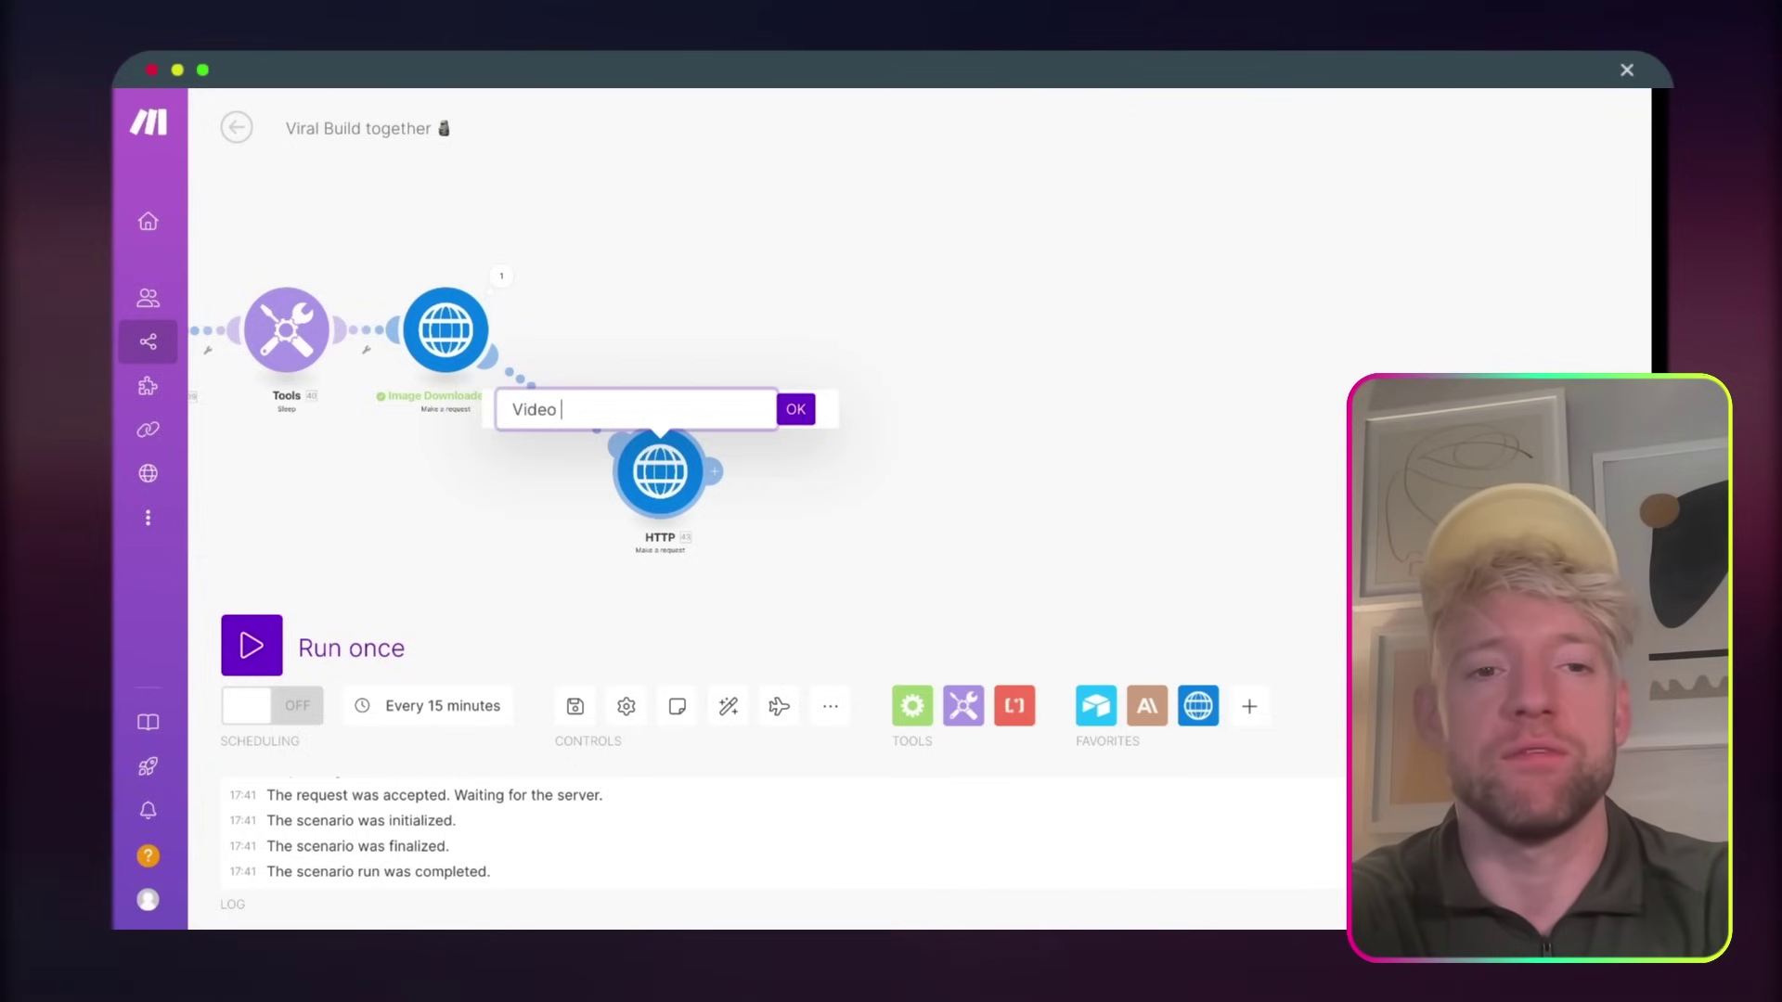
type("Video Genration")
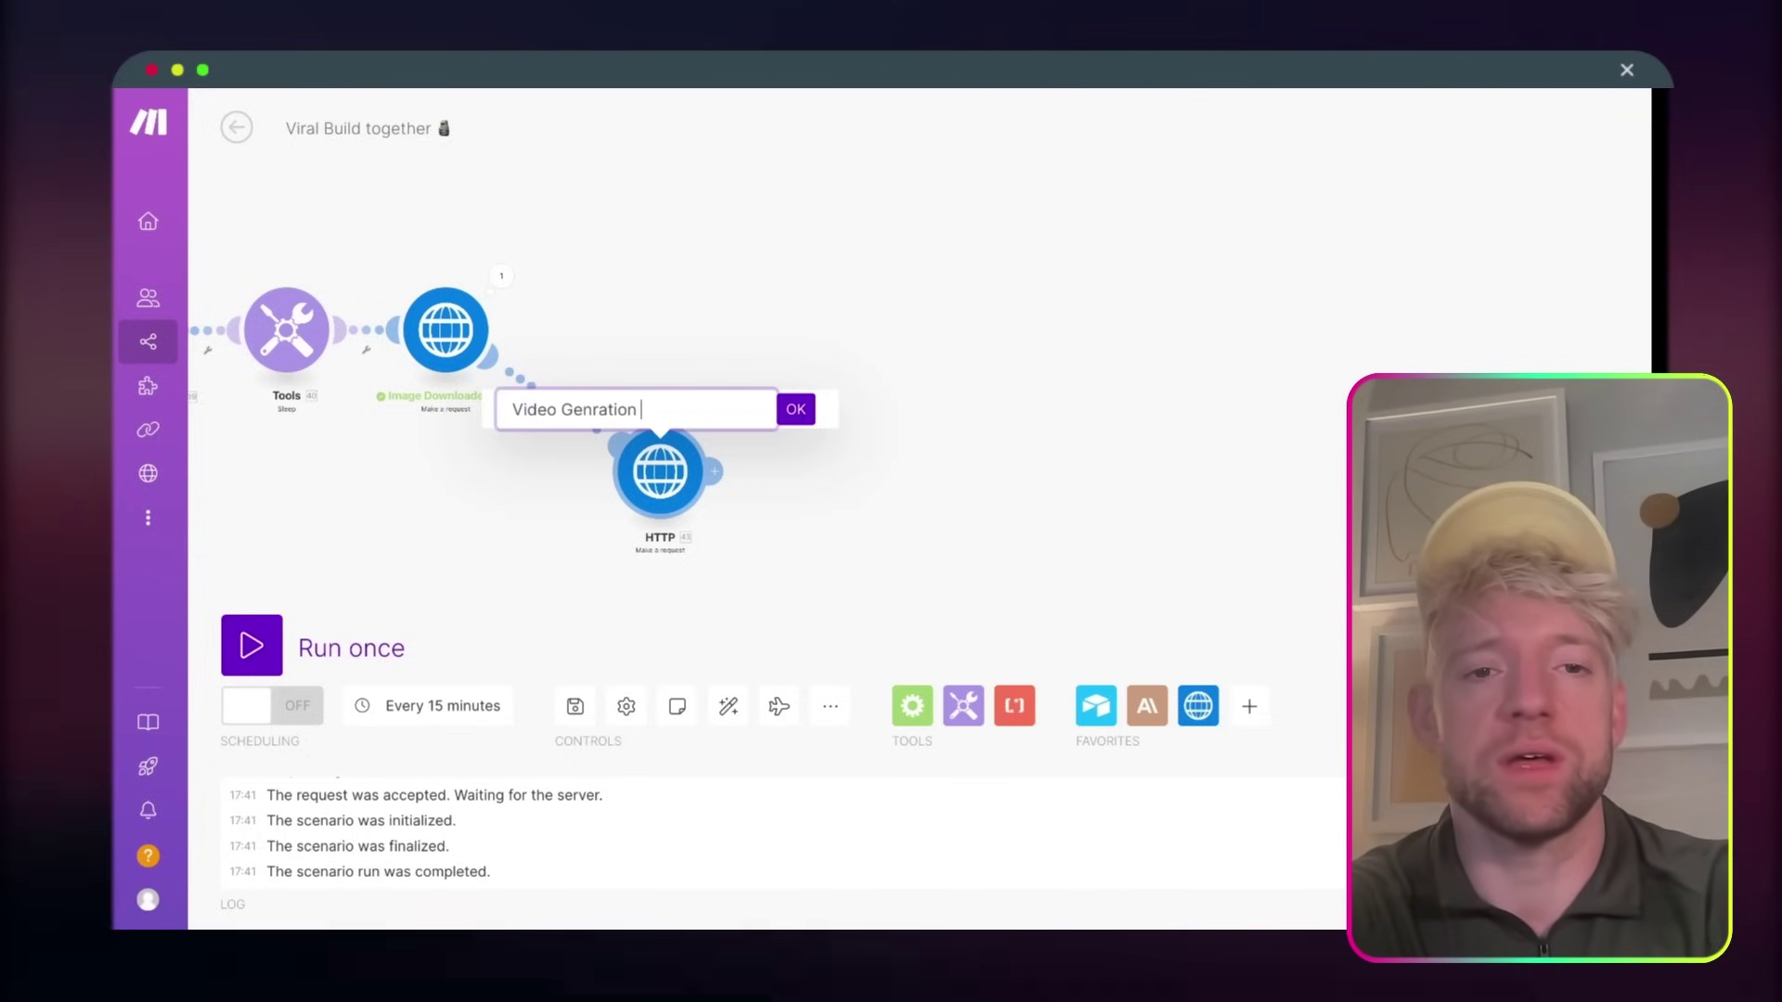
key("ctrl+super+space")
type("stars")
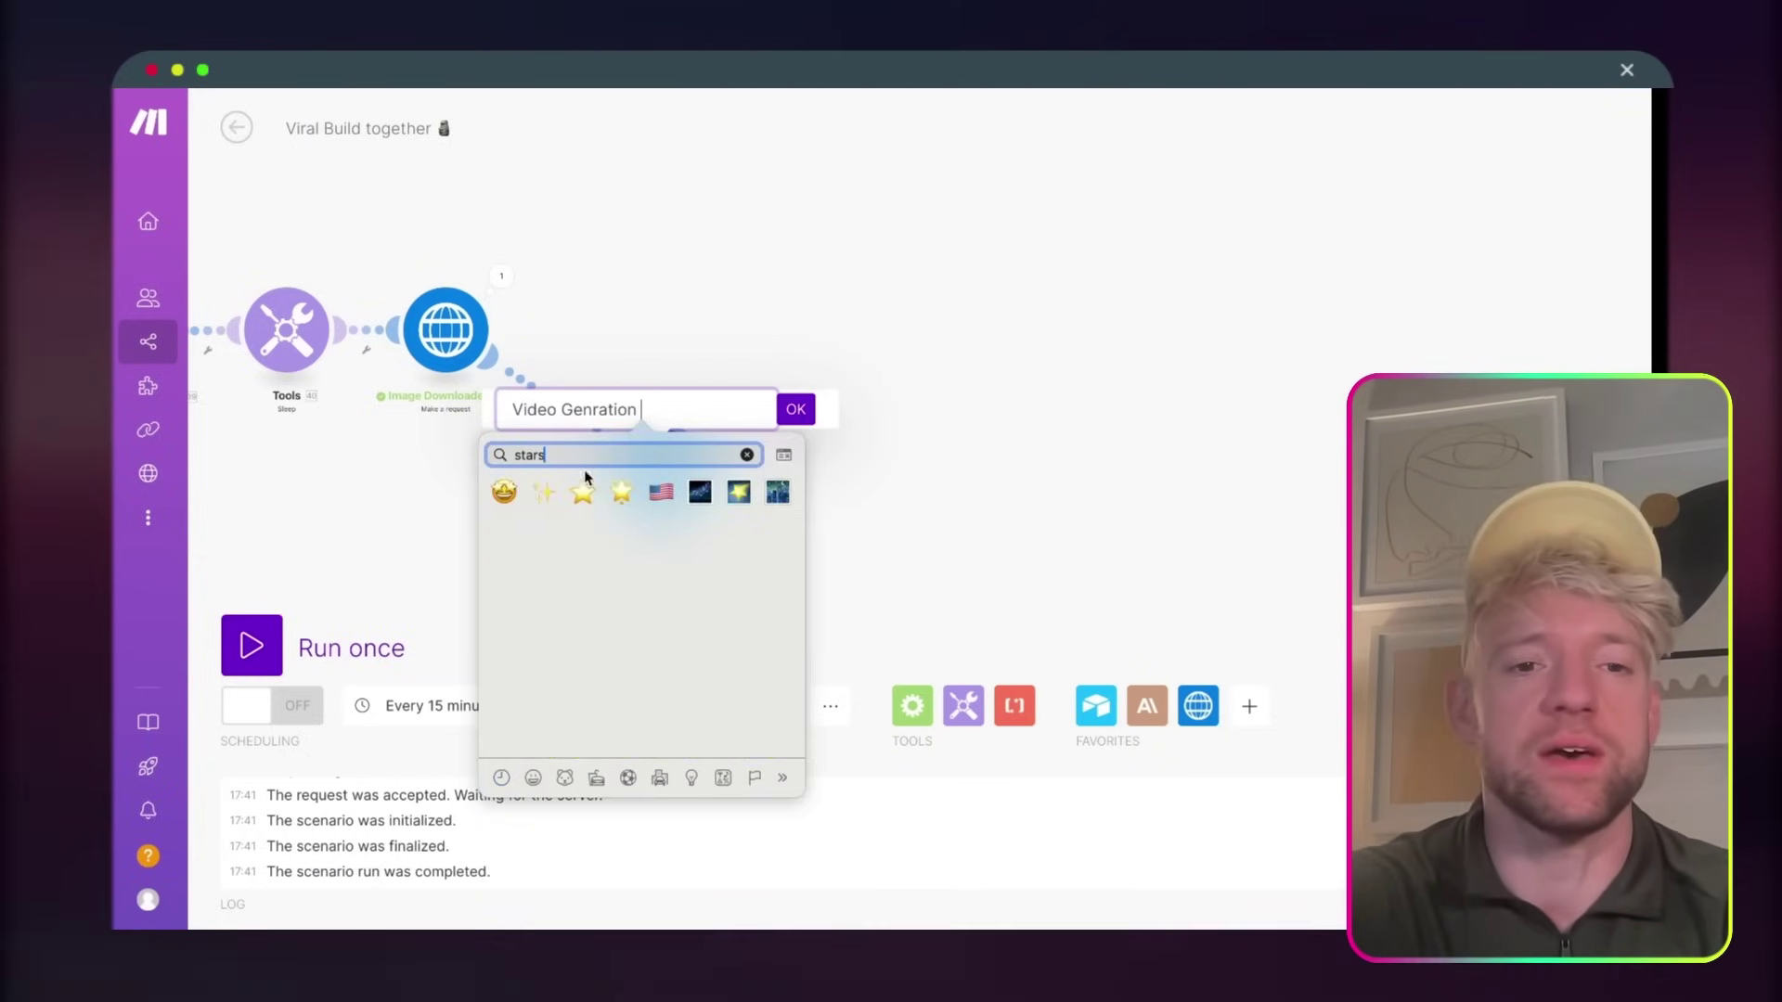
left_click(497, 498)
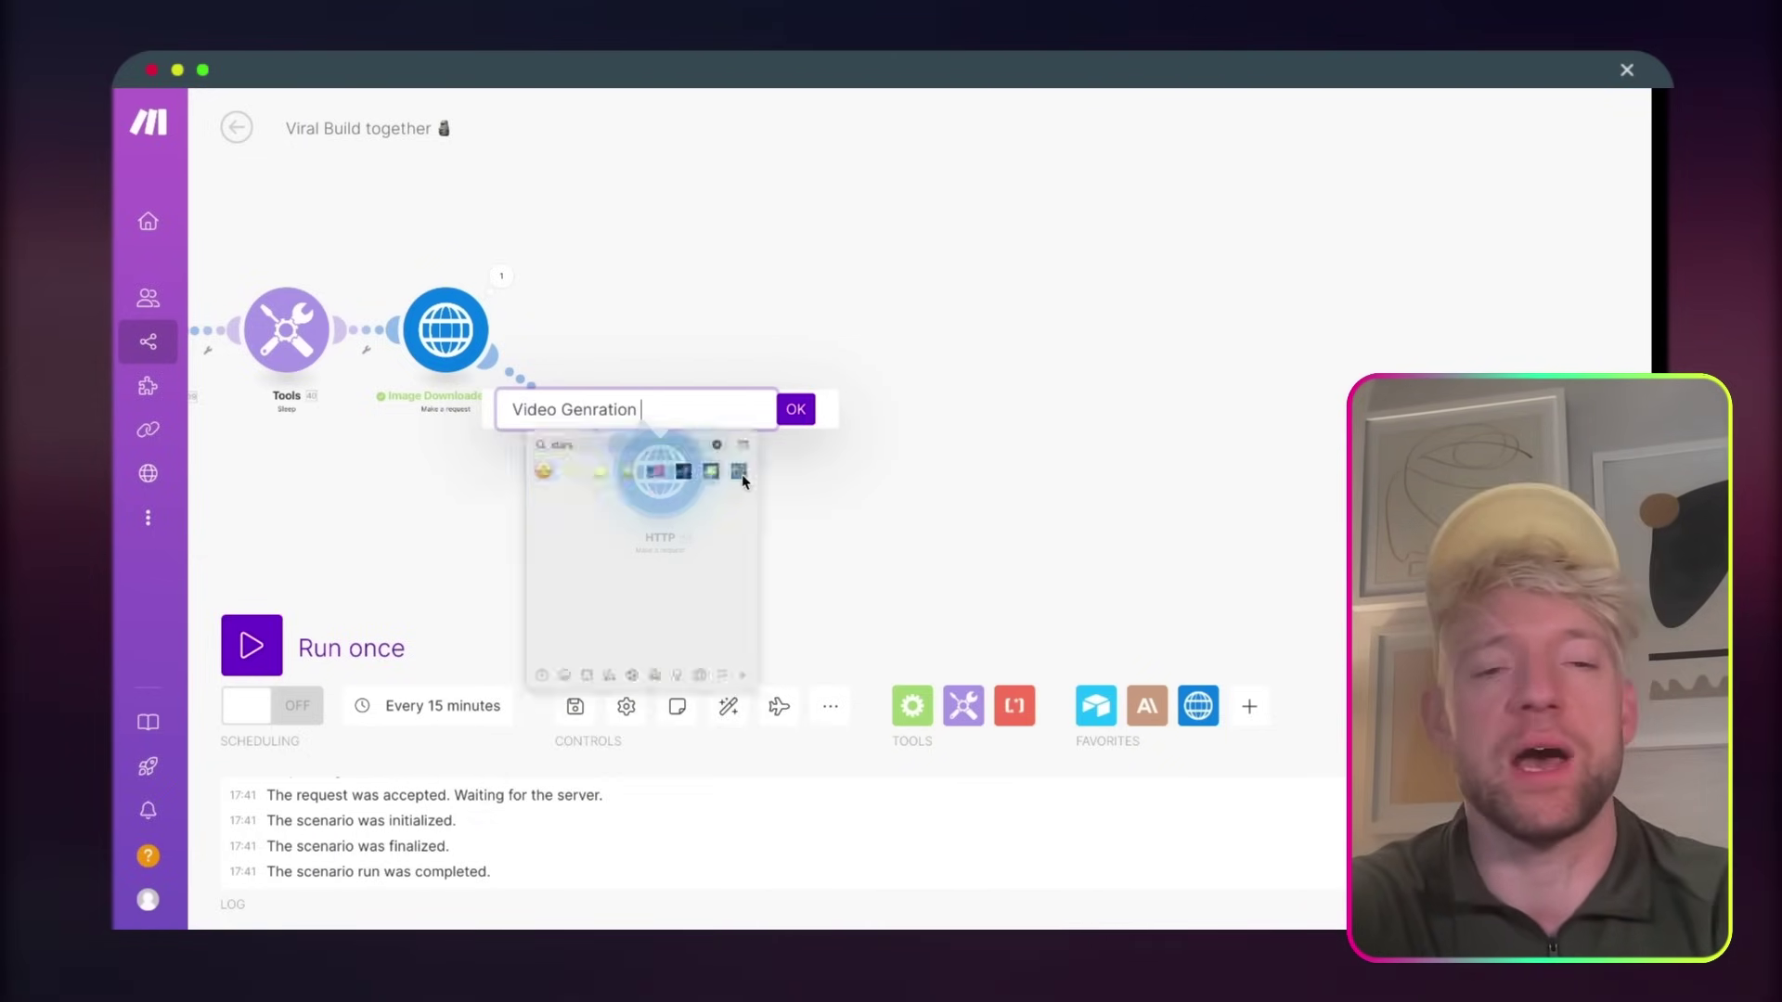
left_click(792, 412)
- Replace TEST in the frame0 image URL with the Image Downloader's output[] data and save the Video Genration module
left_click(652, 479)
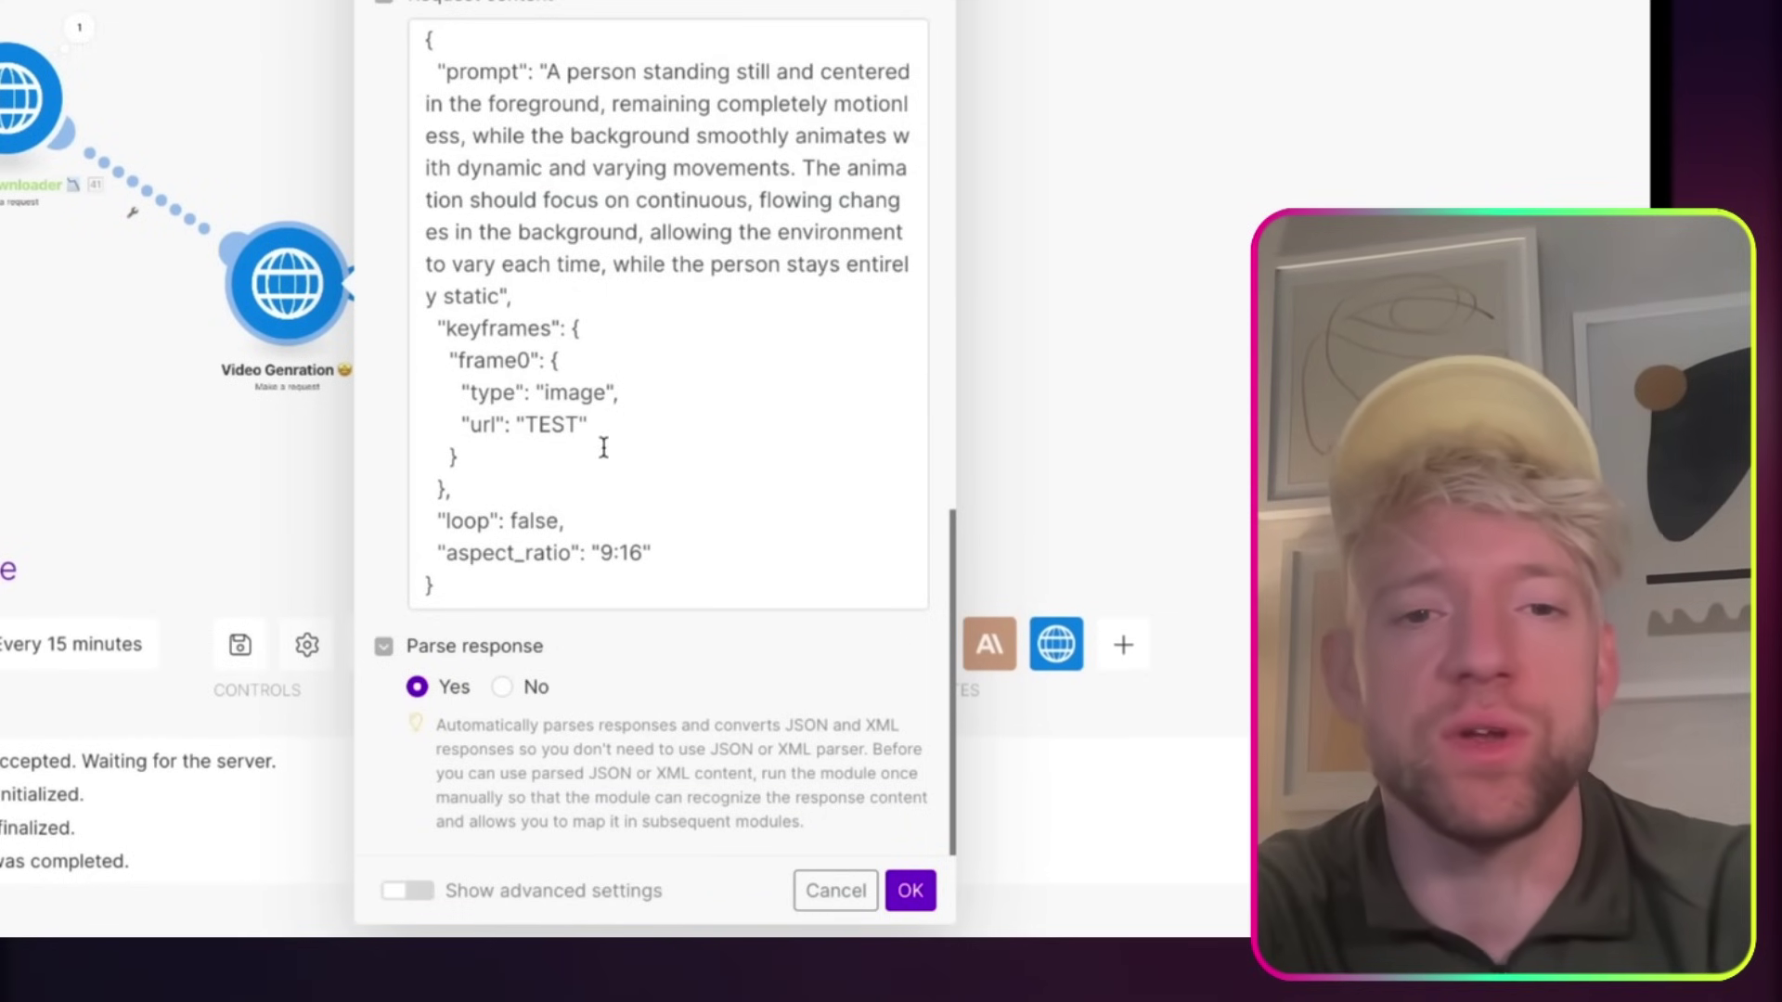
left_click(810, 538)
double_click(551, 422)
key("BackSpace")
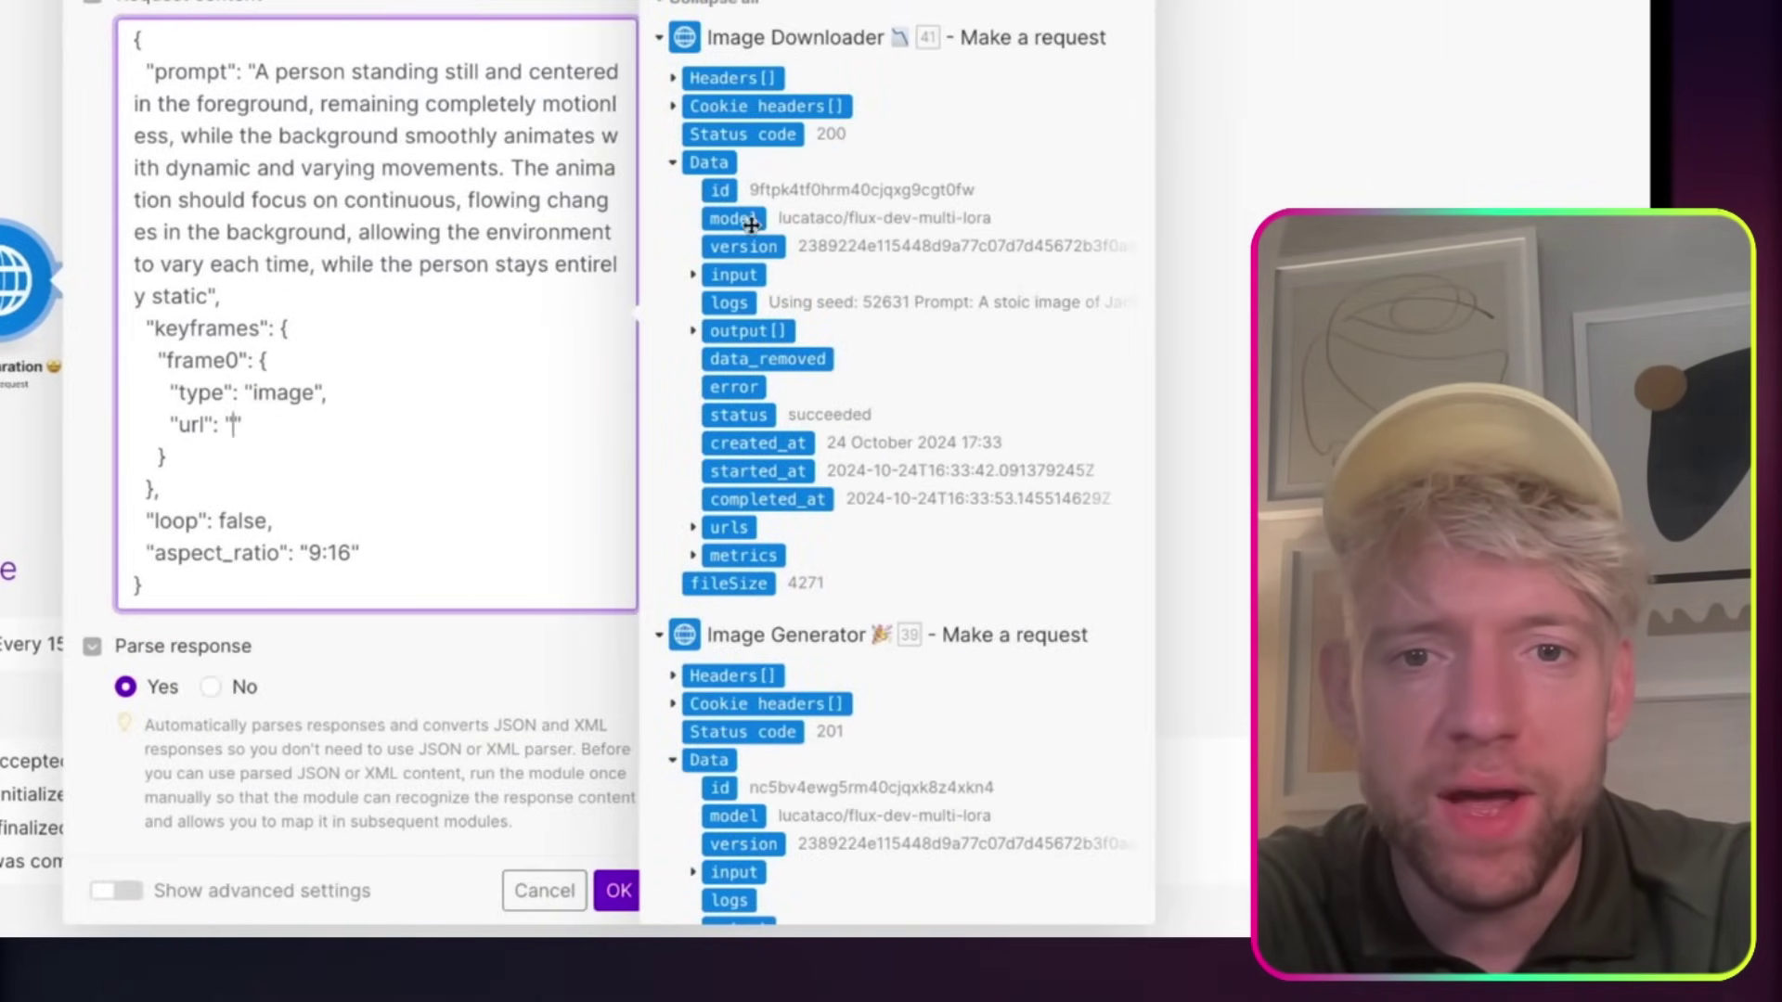
left_click(693, 527)
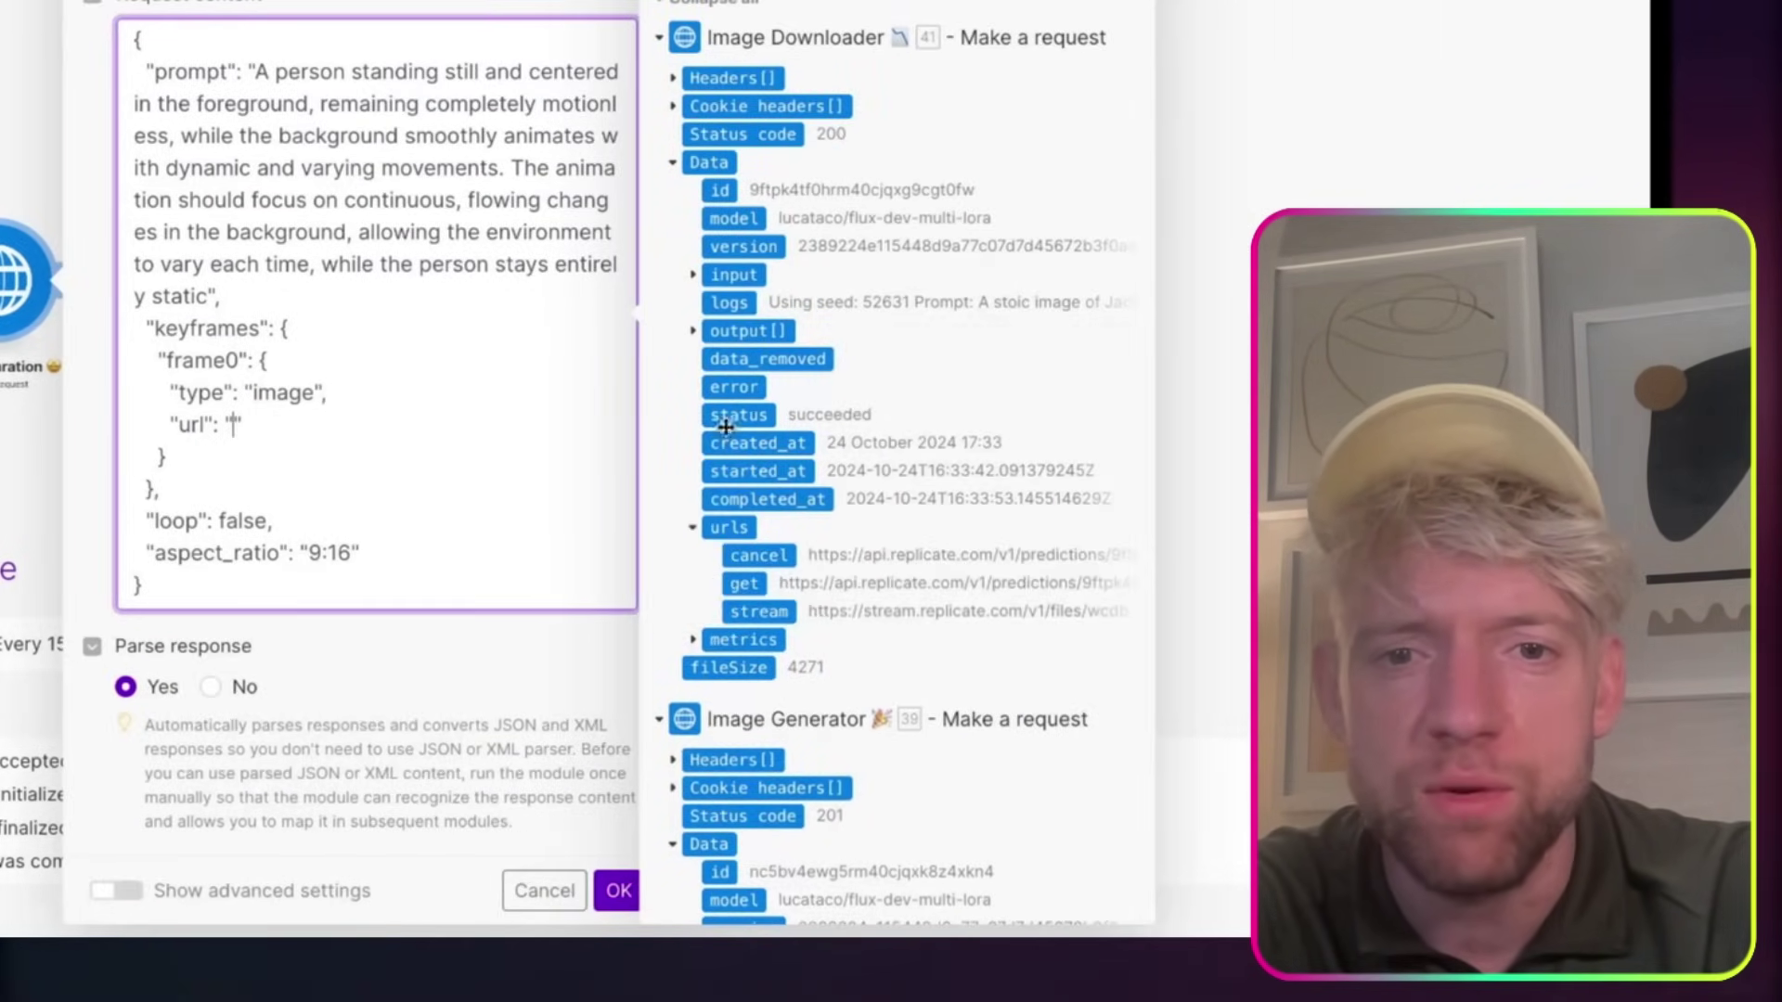
left_click(692, 334)
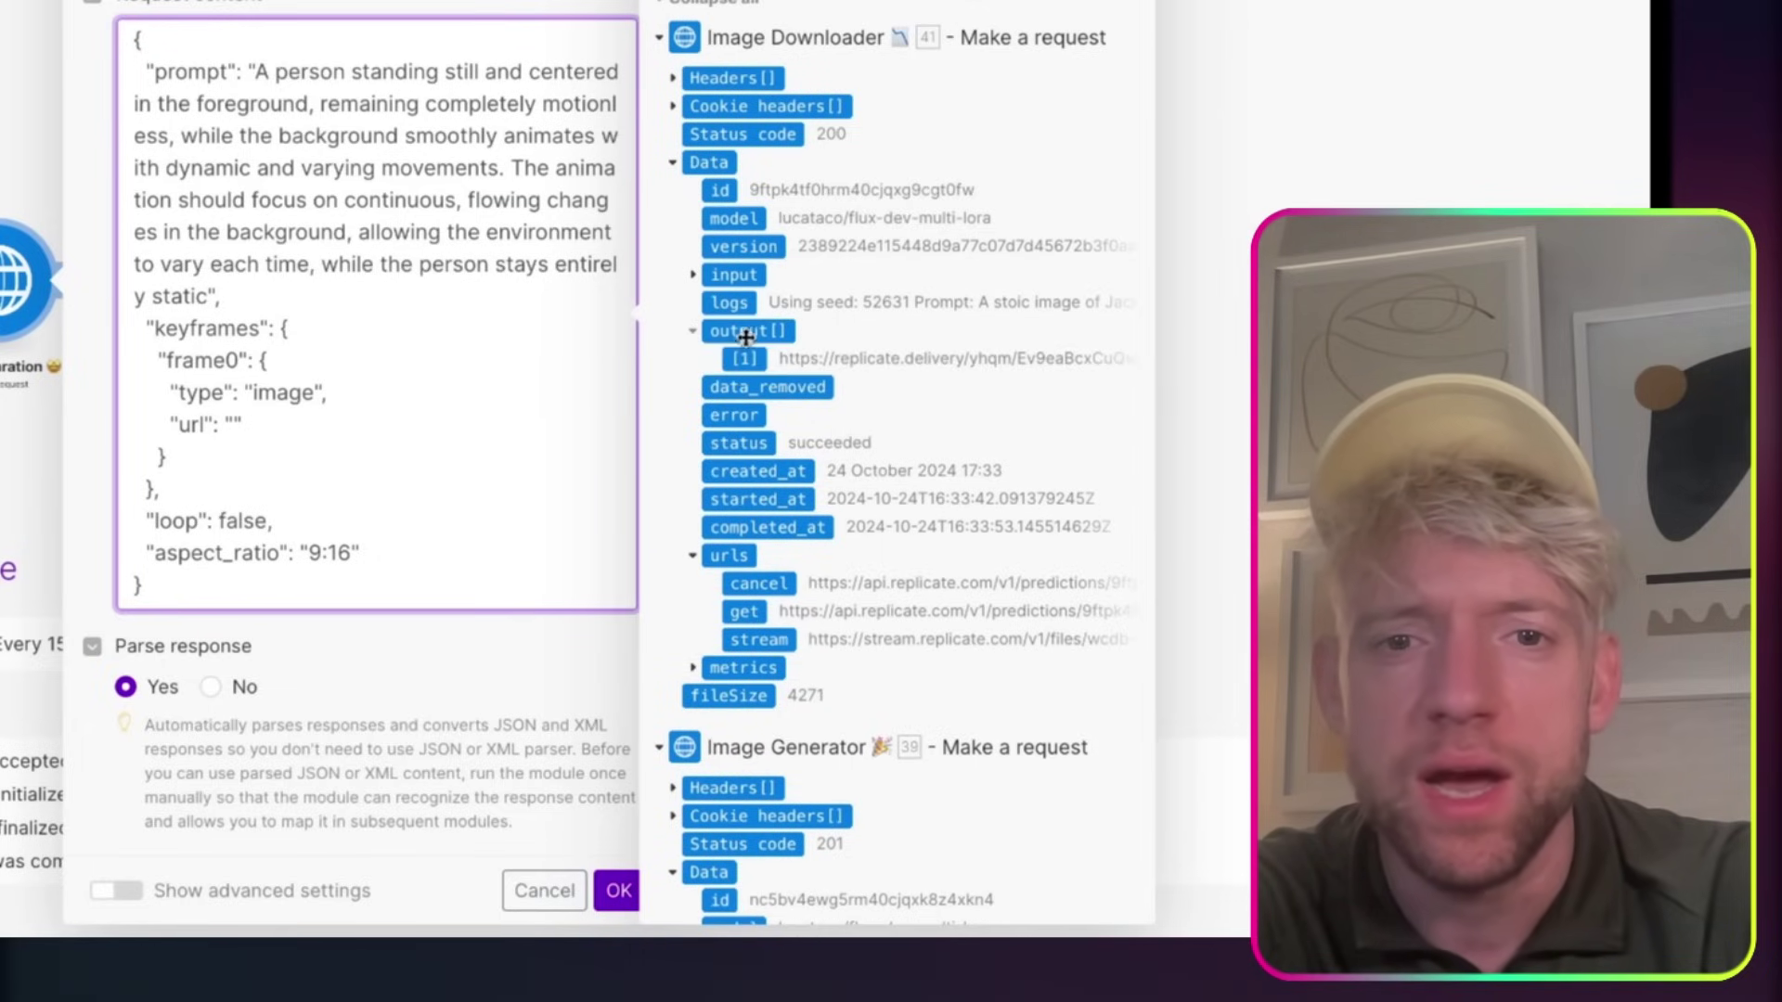
left_click_drag(746, 336, 237, 424)
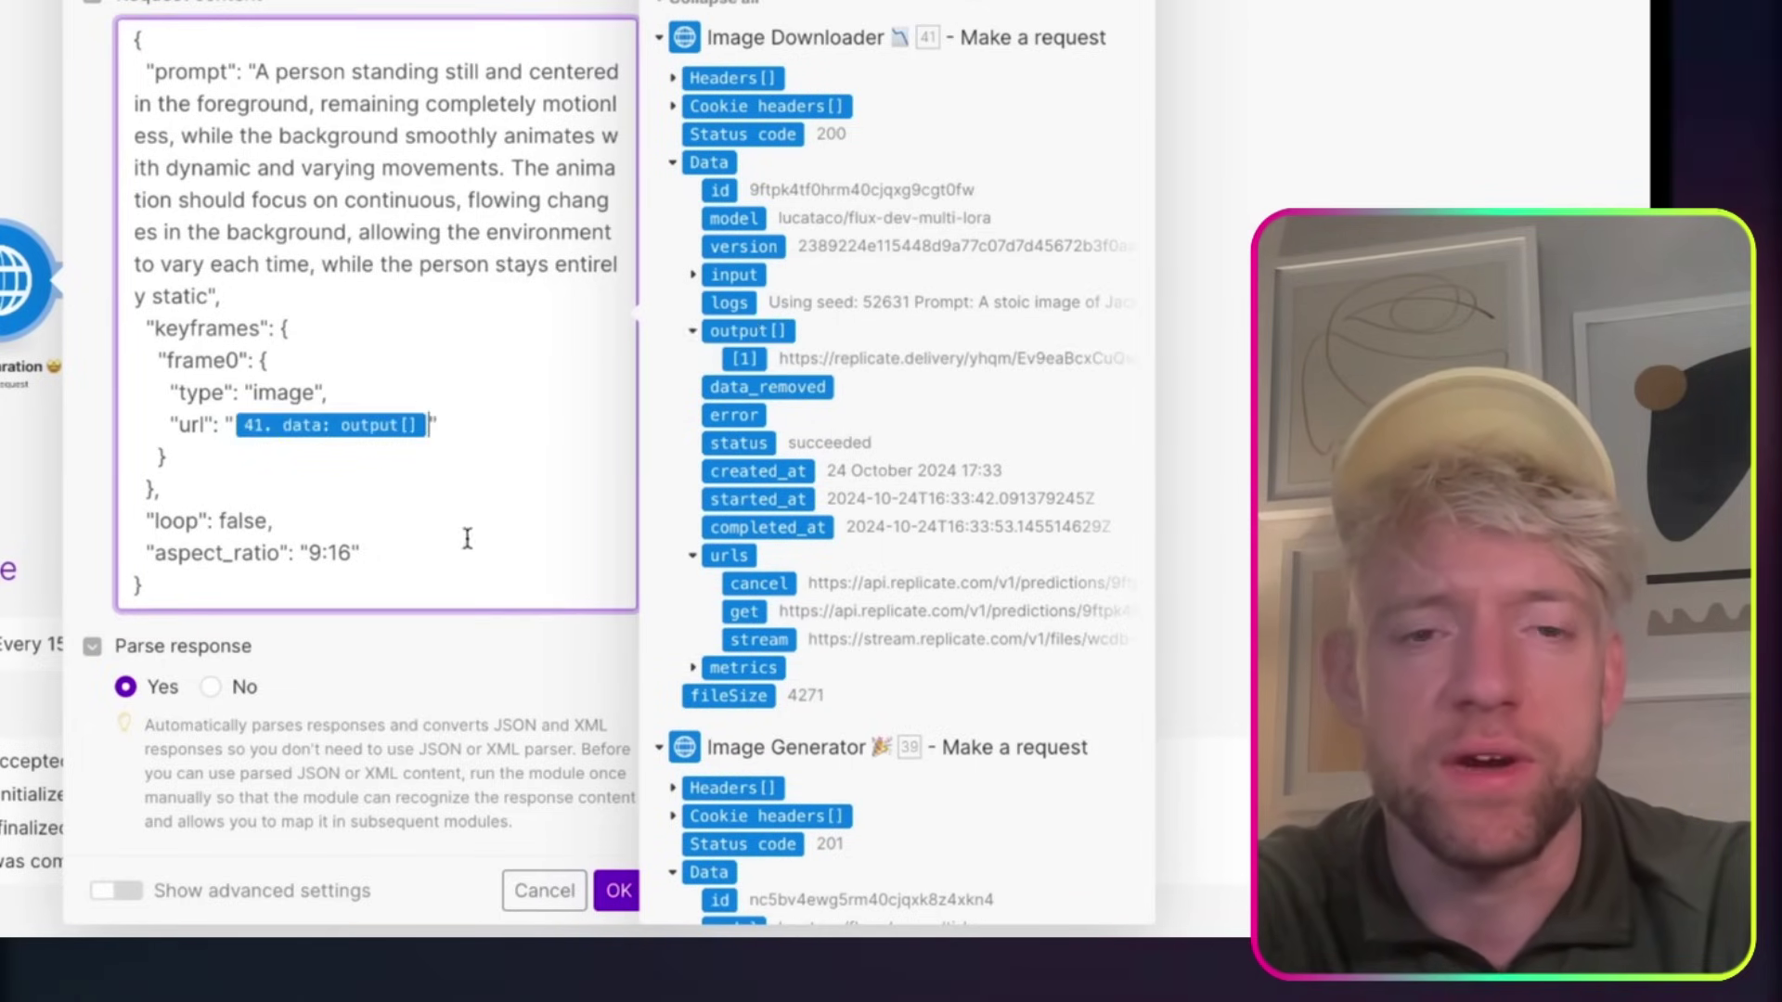
left_click(615, 891)
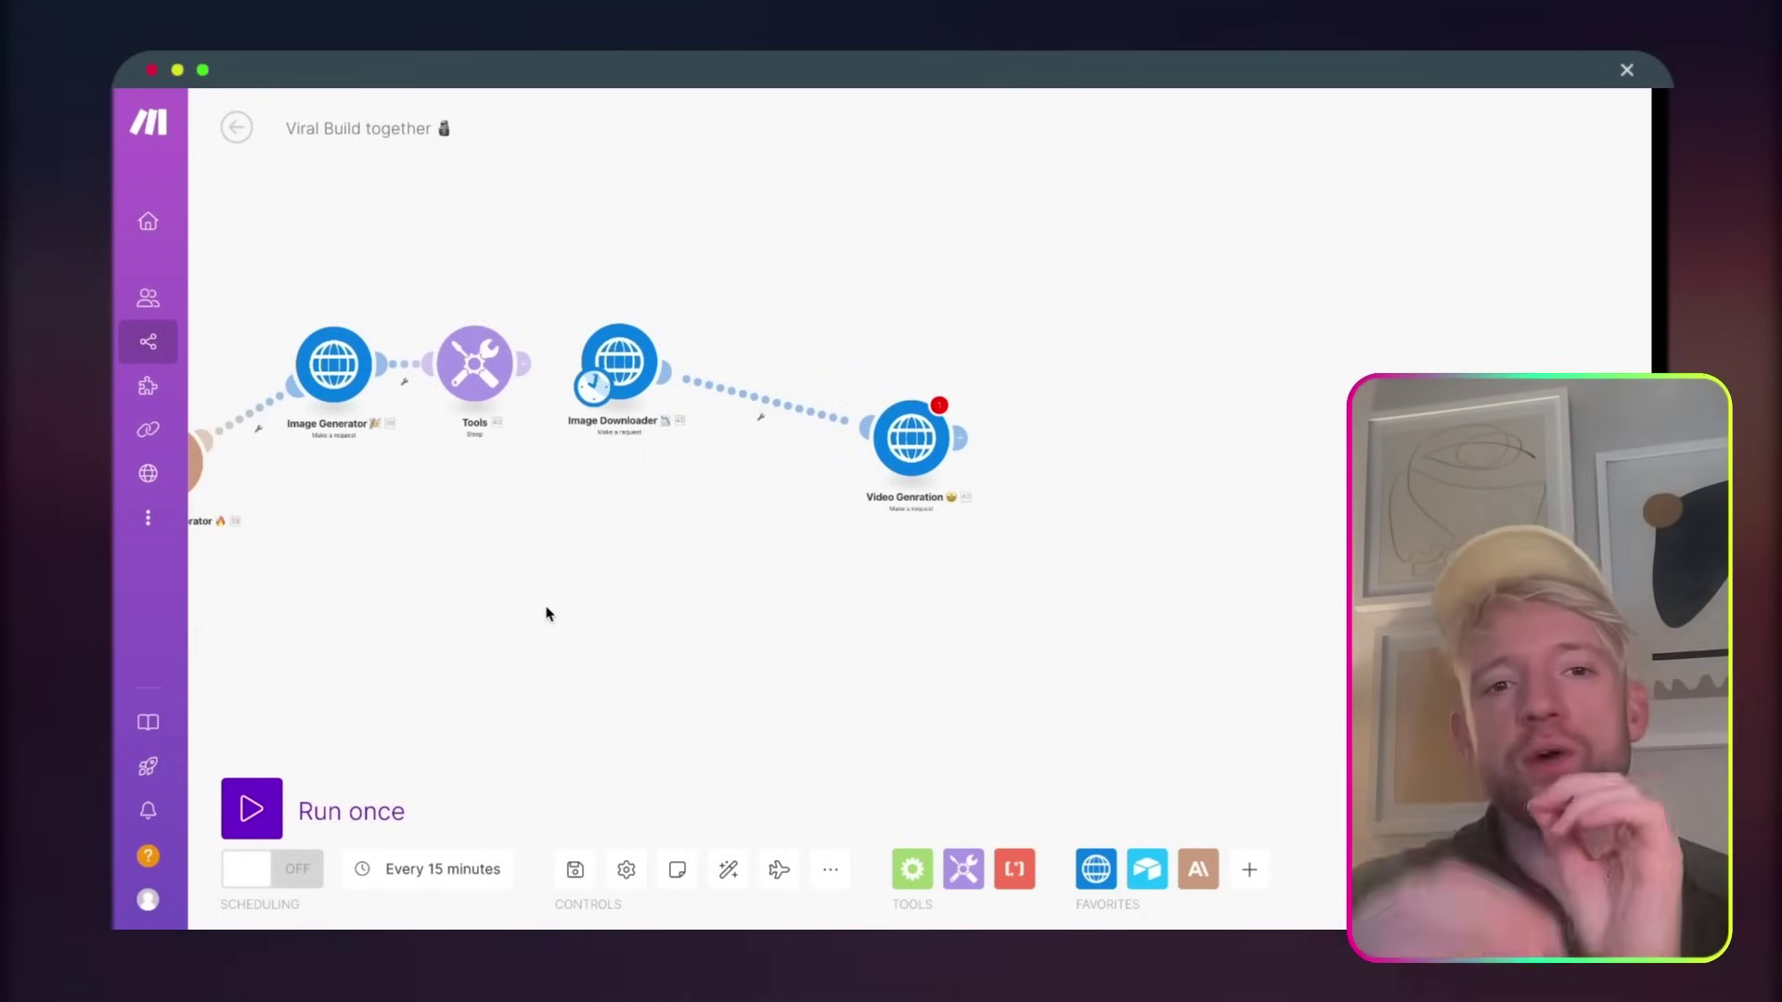
- Unlink Video Genration from the Image Downloader and attach a Tools module of type Set multiple variables after the Image Downloader
left_click(769, 402)
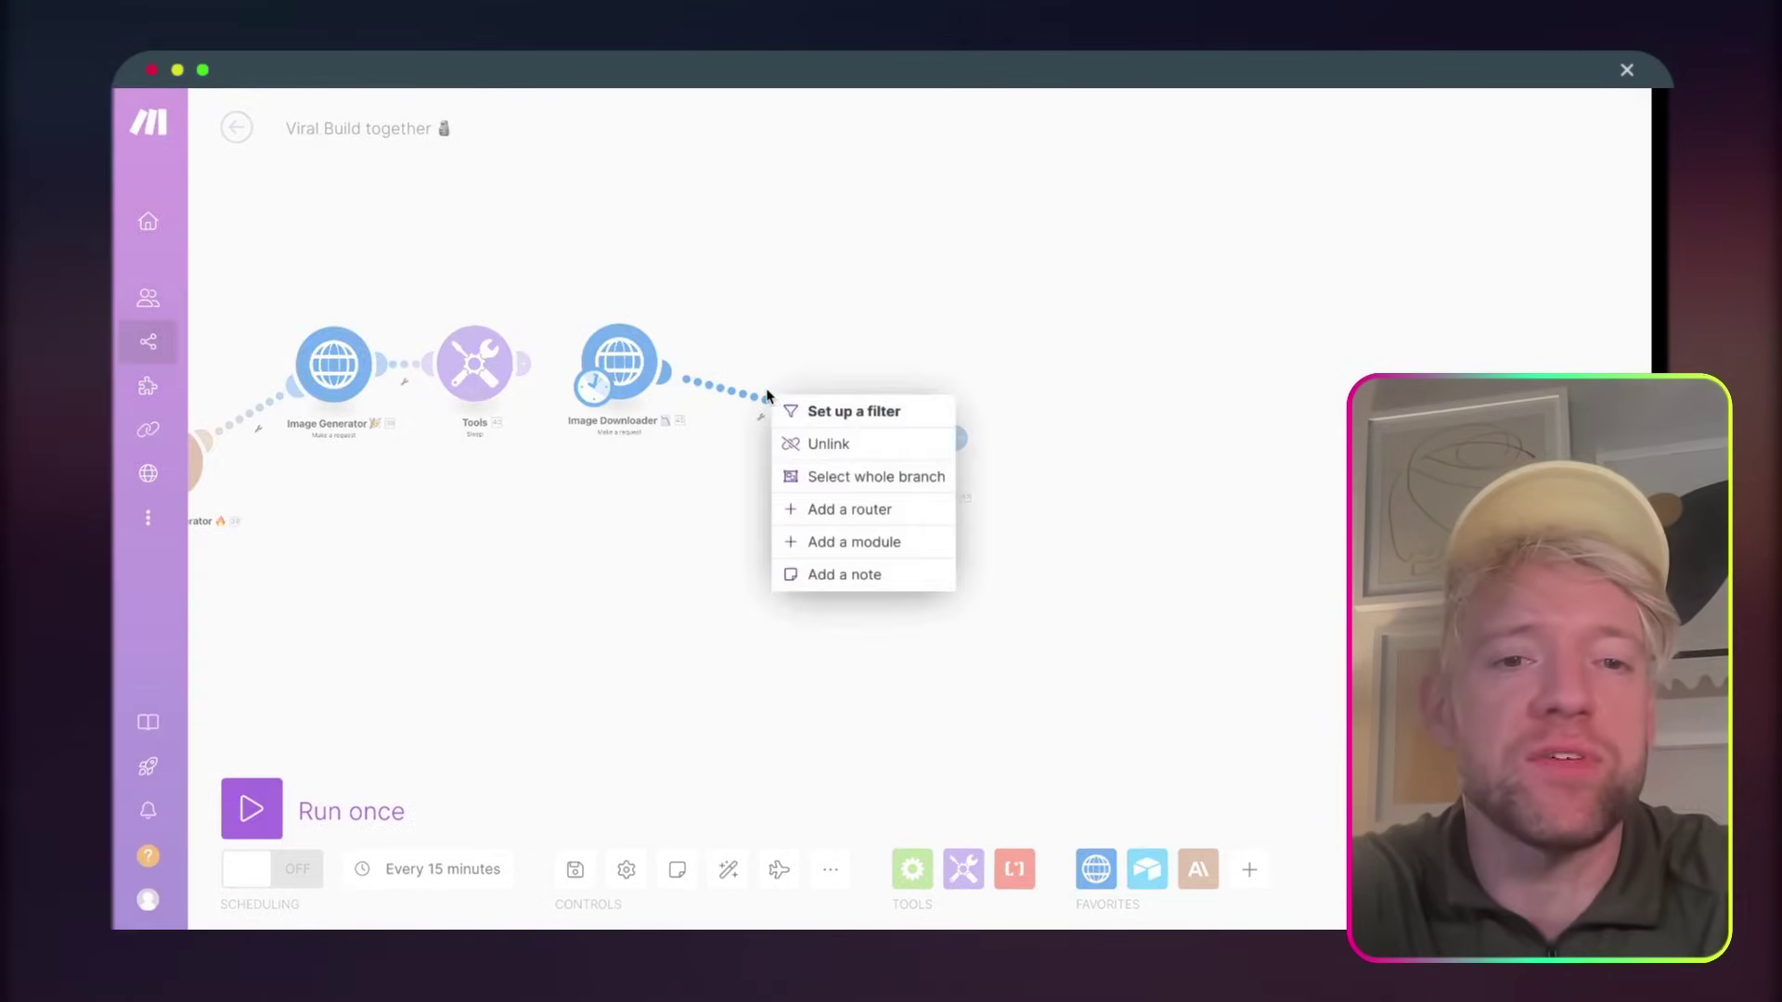
left_click(793, 445)
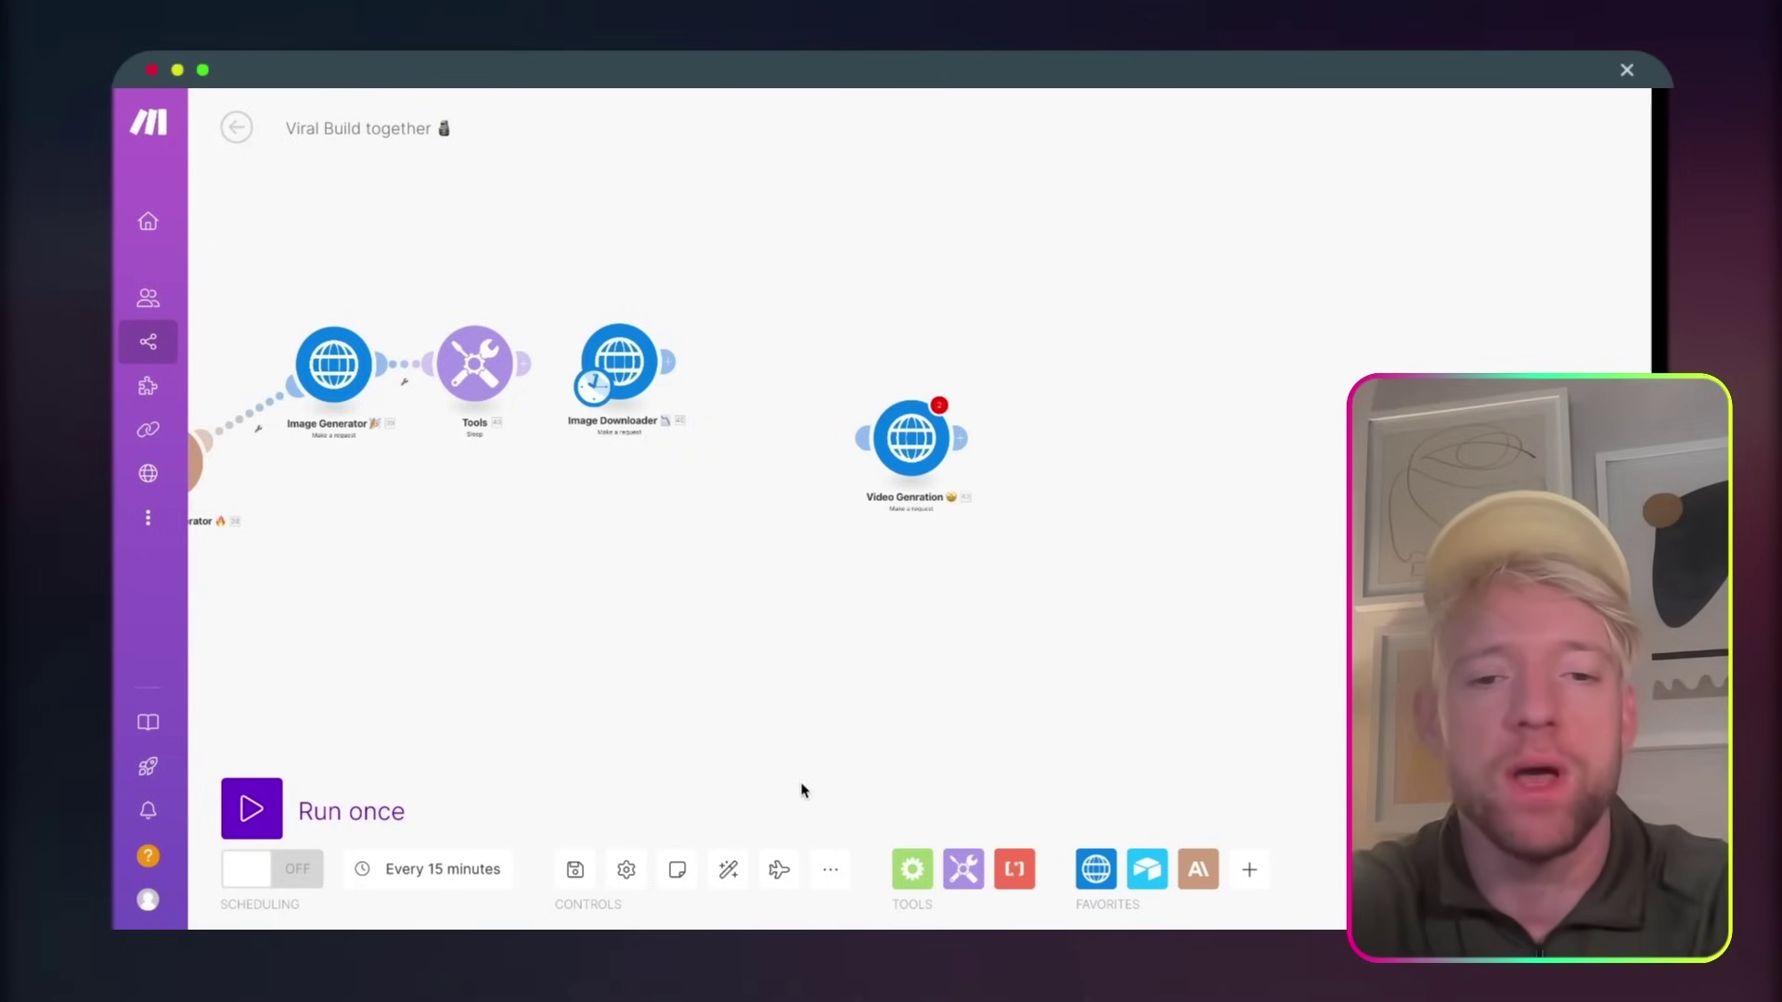
left_click(964, 870)
type("set")
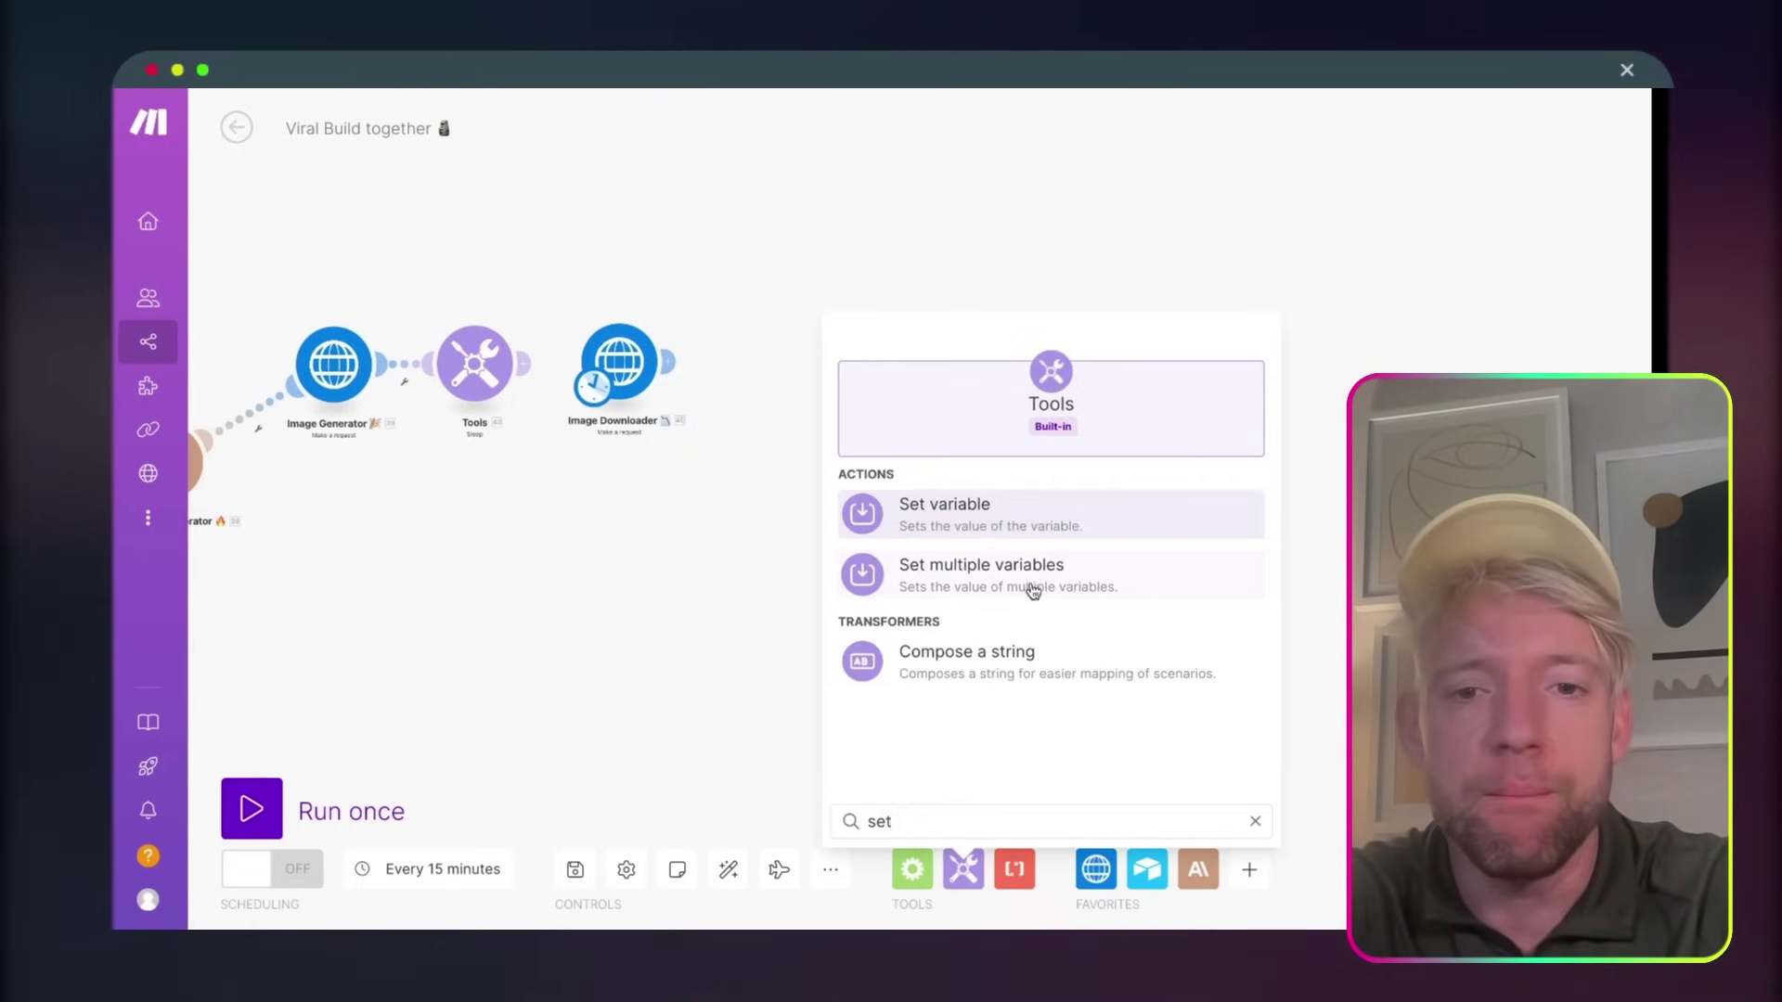
left_click(1034, 591)
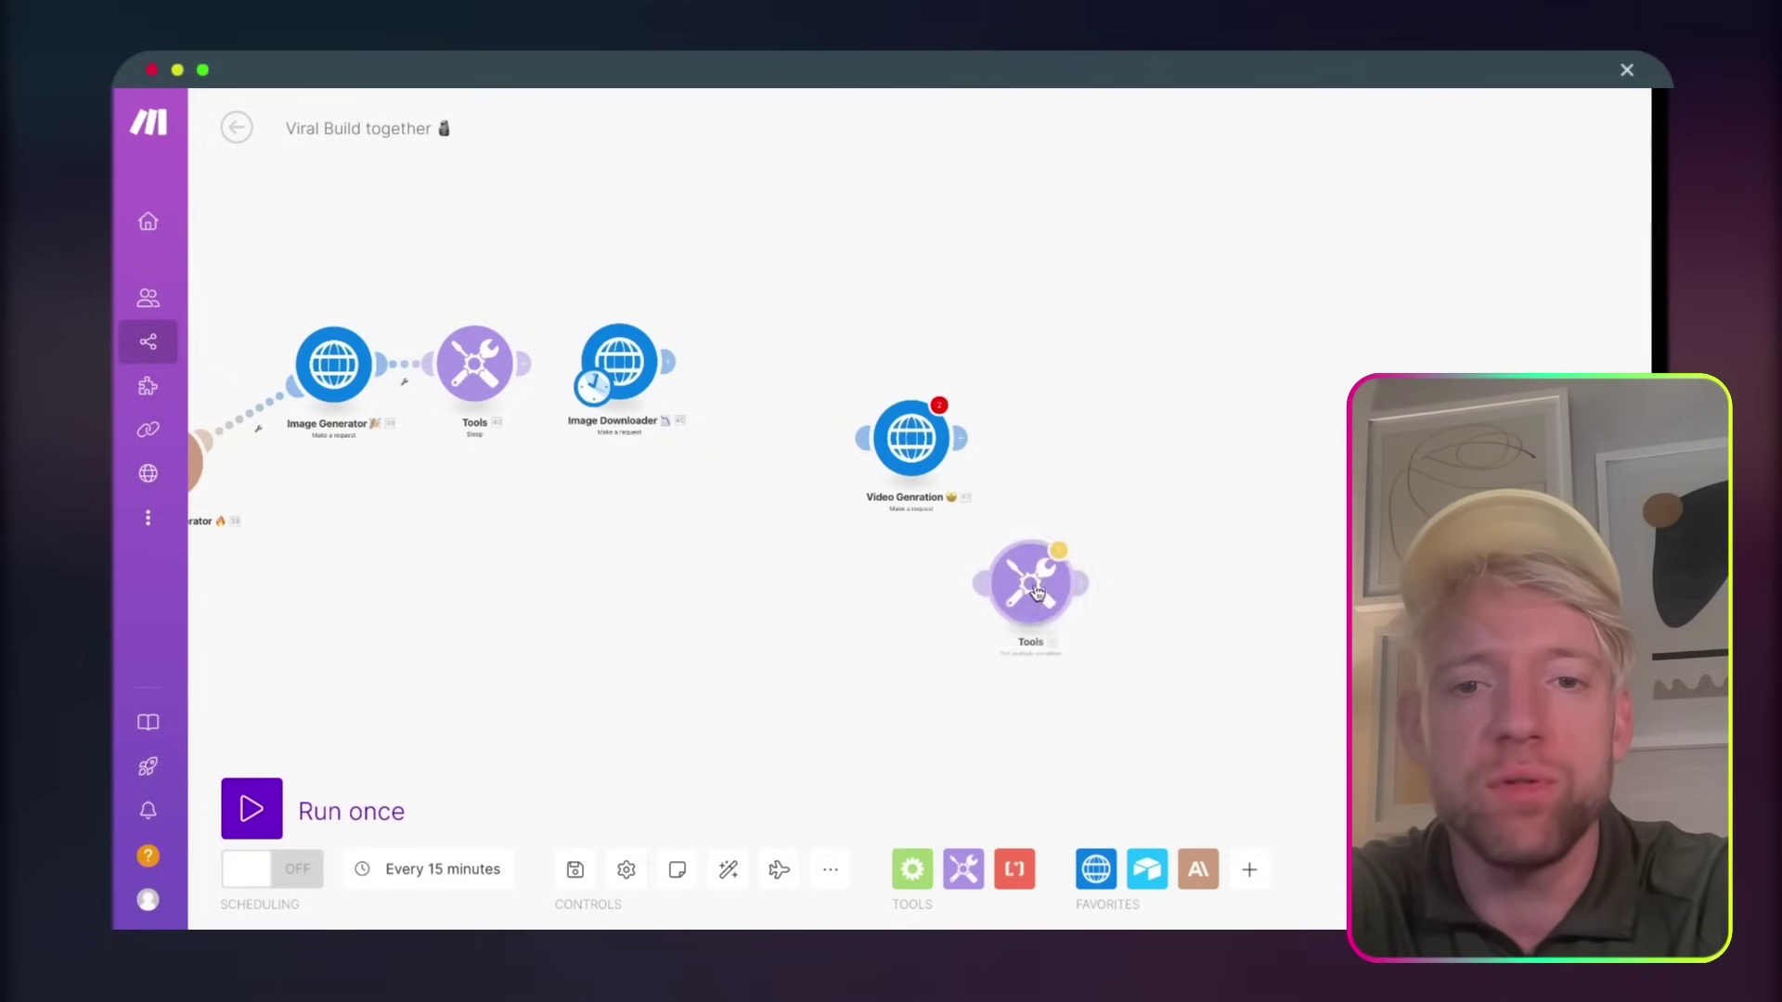
left_click_drag(1028, 576, 757, 424)
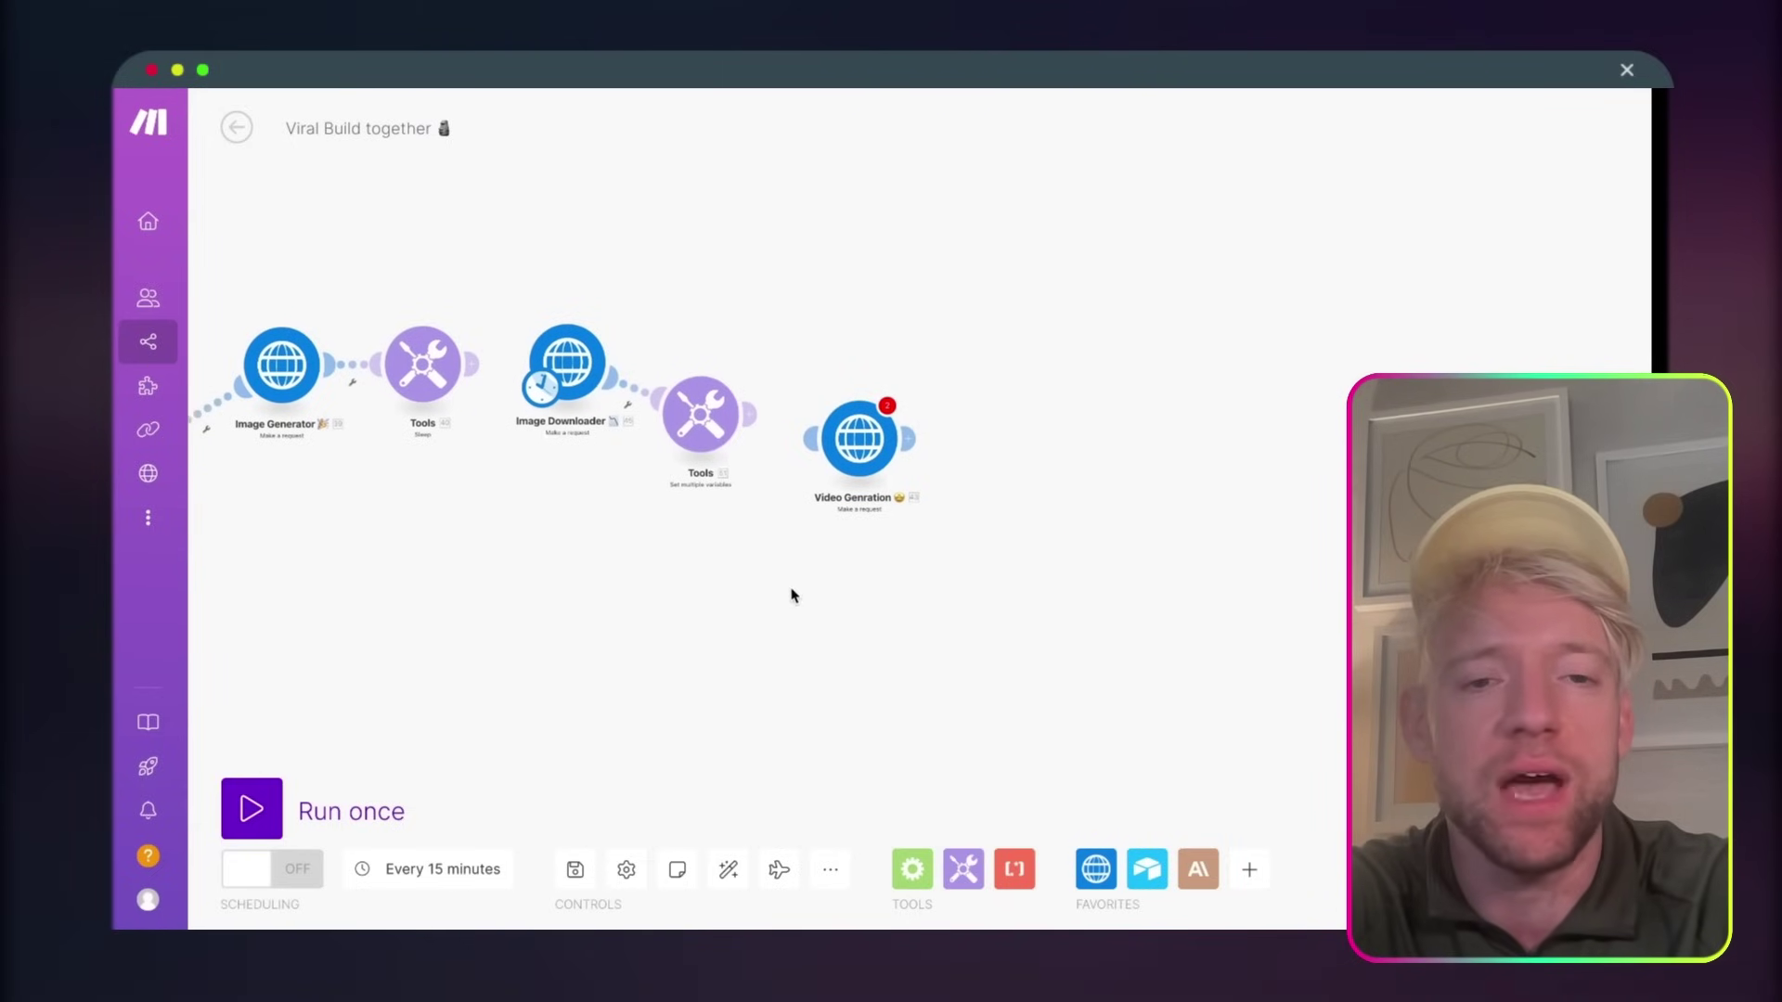
- Add a variable to the Tools module and paste the nested replace formula around the Image Downloader's Data.output[] as its value
left_click(700, 429)
left_click(816, 433)
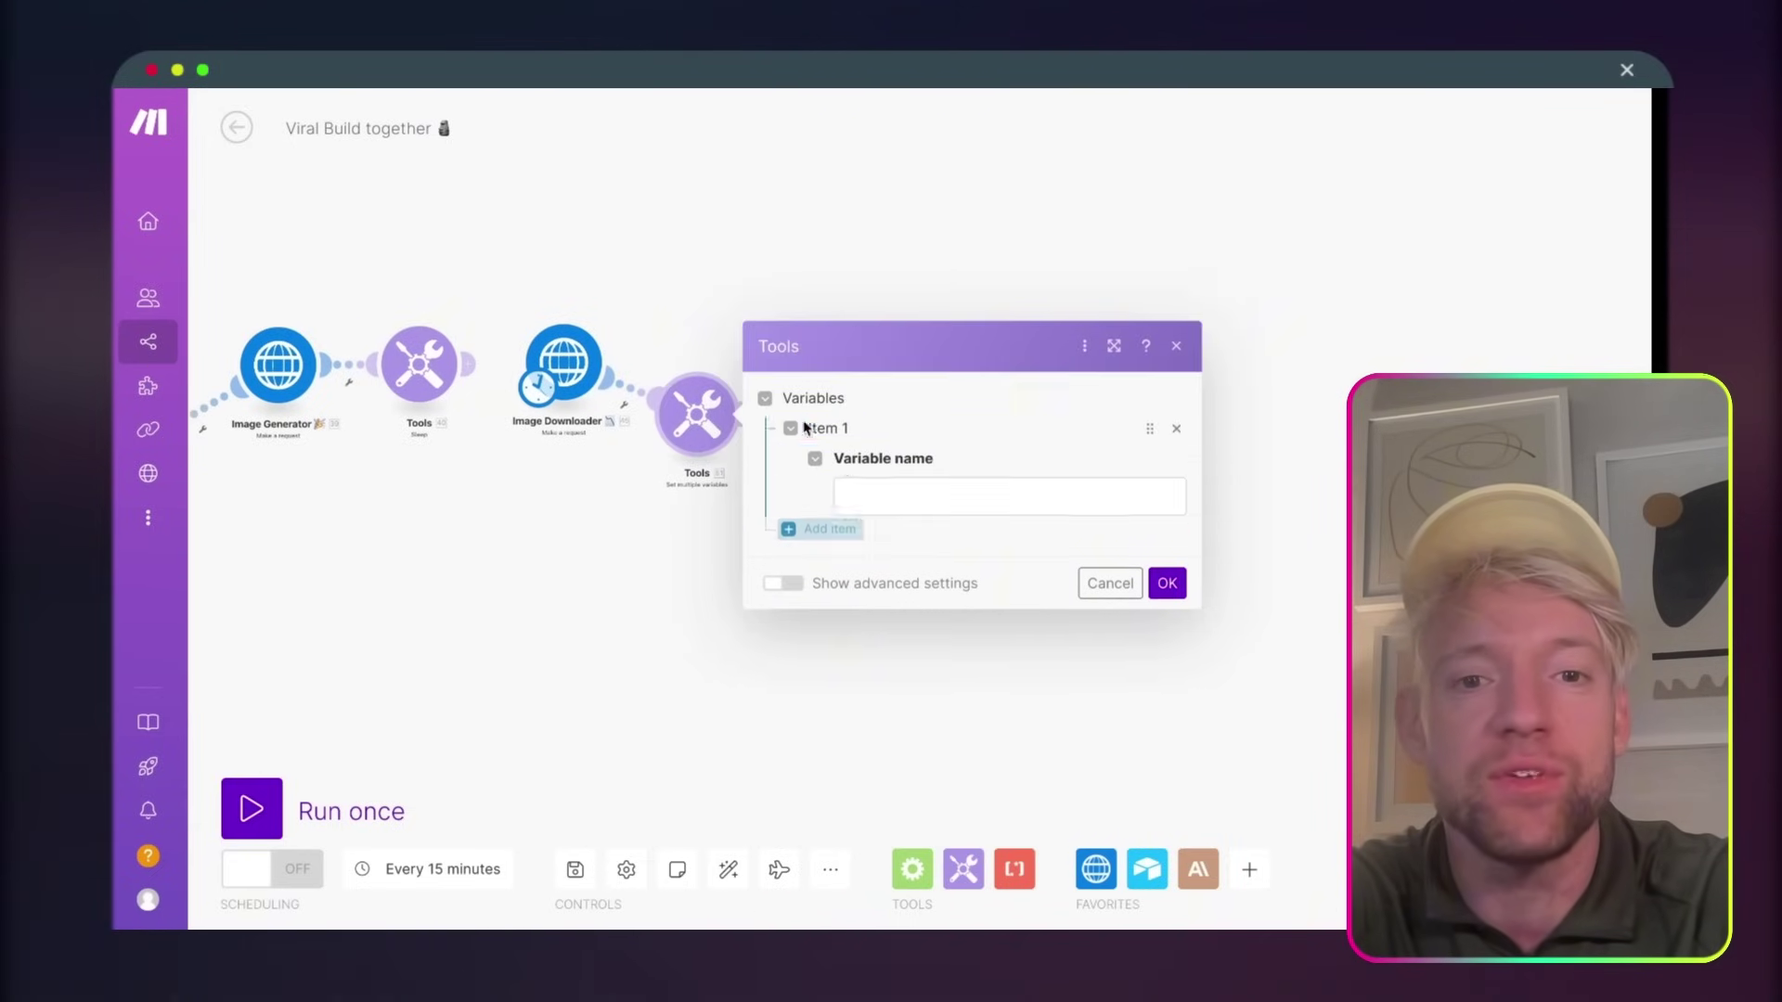
left_click(883, 385)
left_click(882, 466)
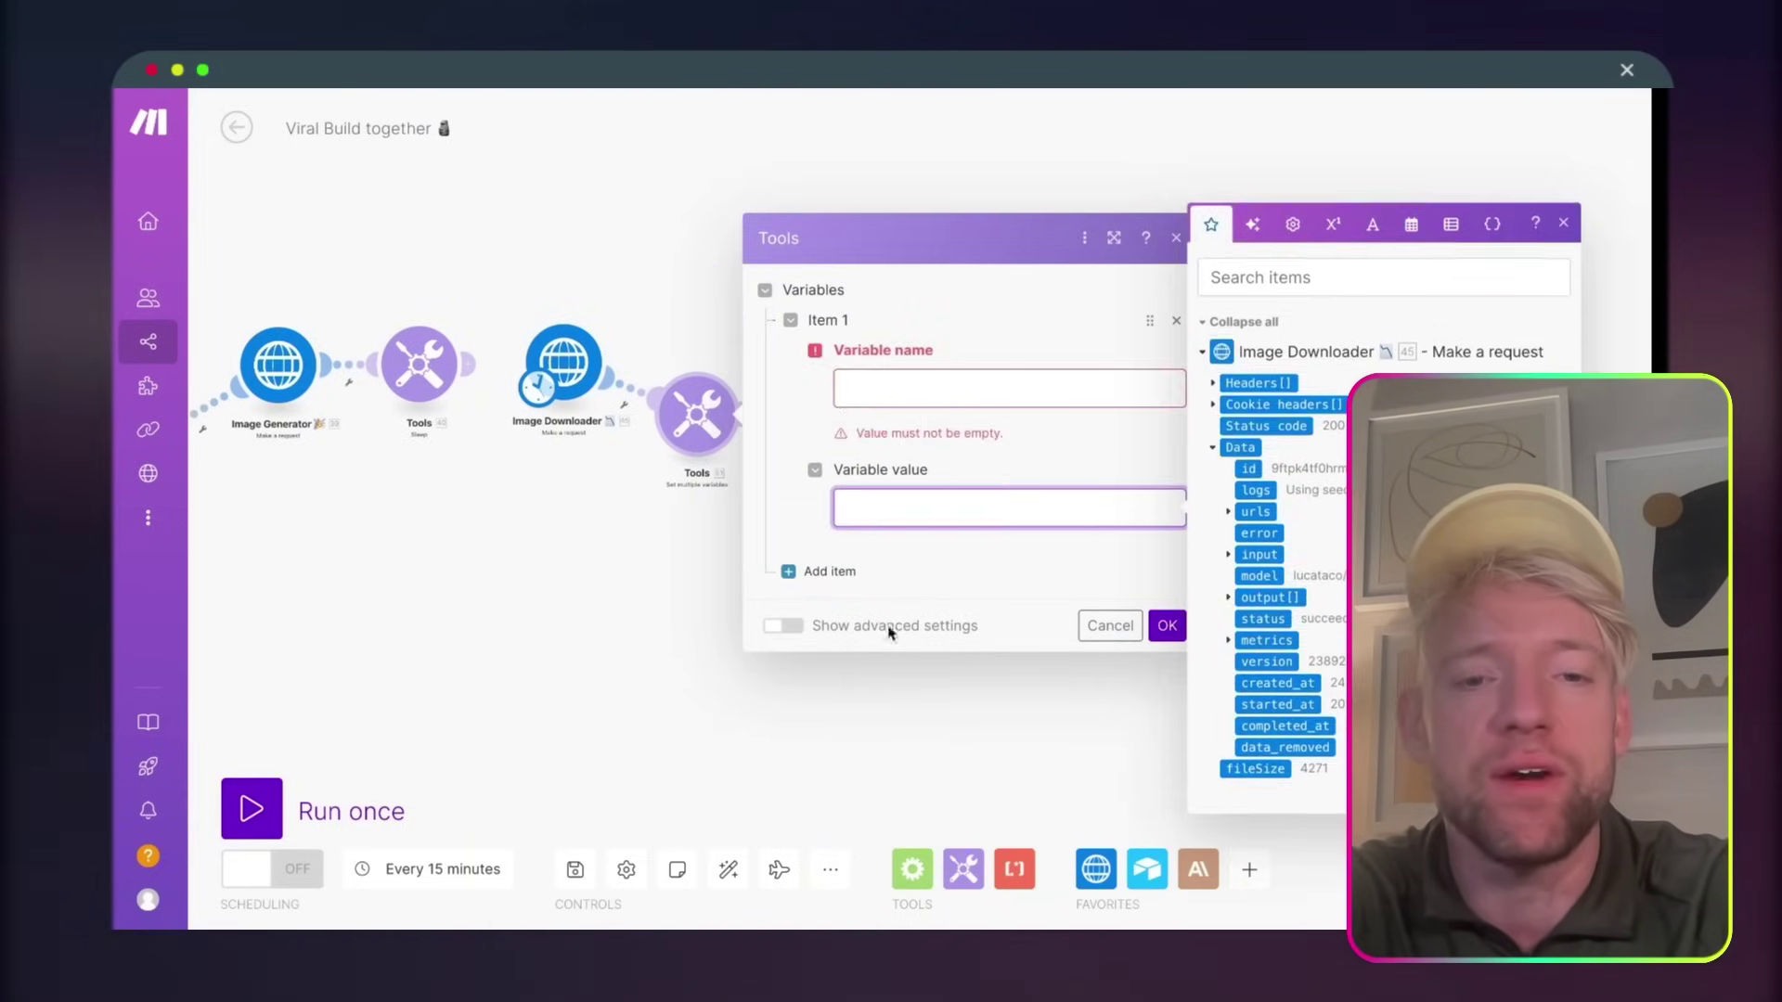
key("ctrl+v")
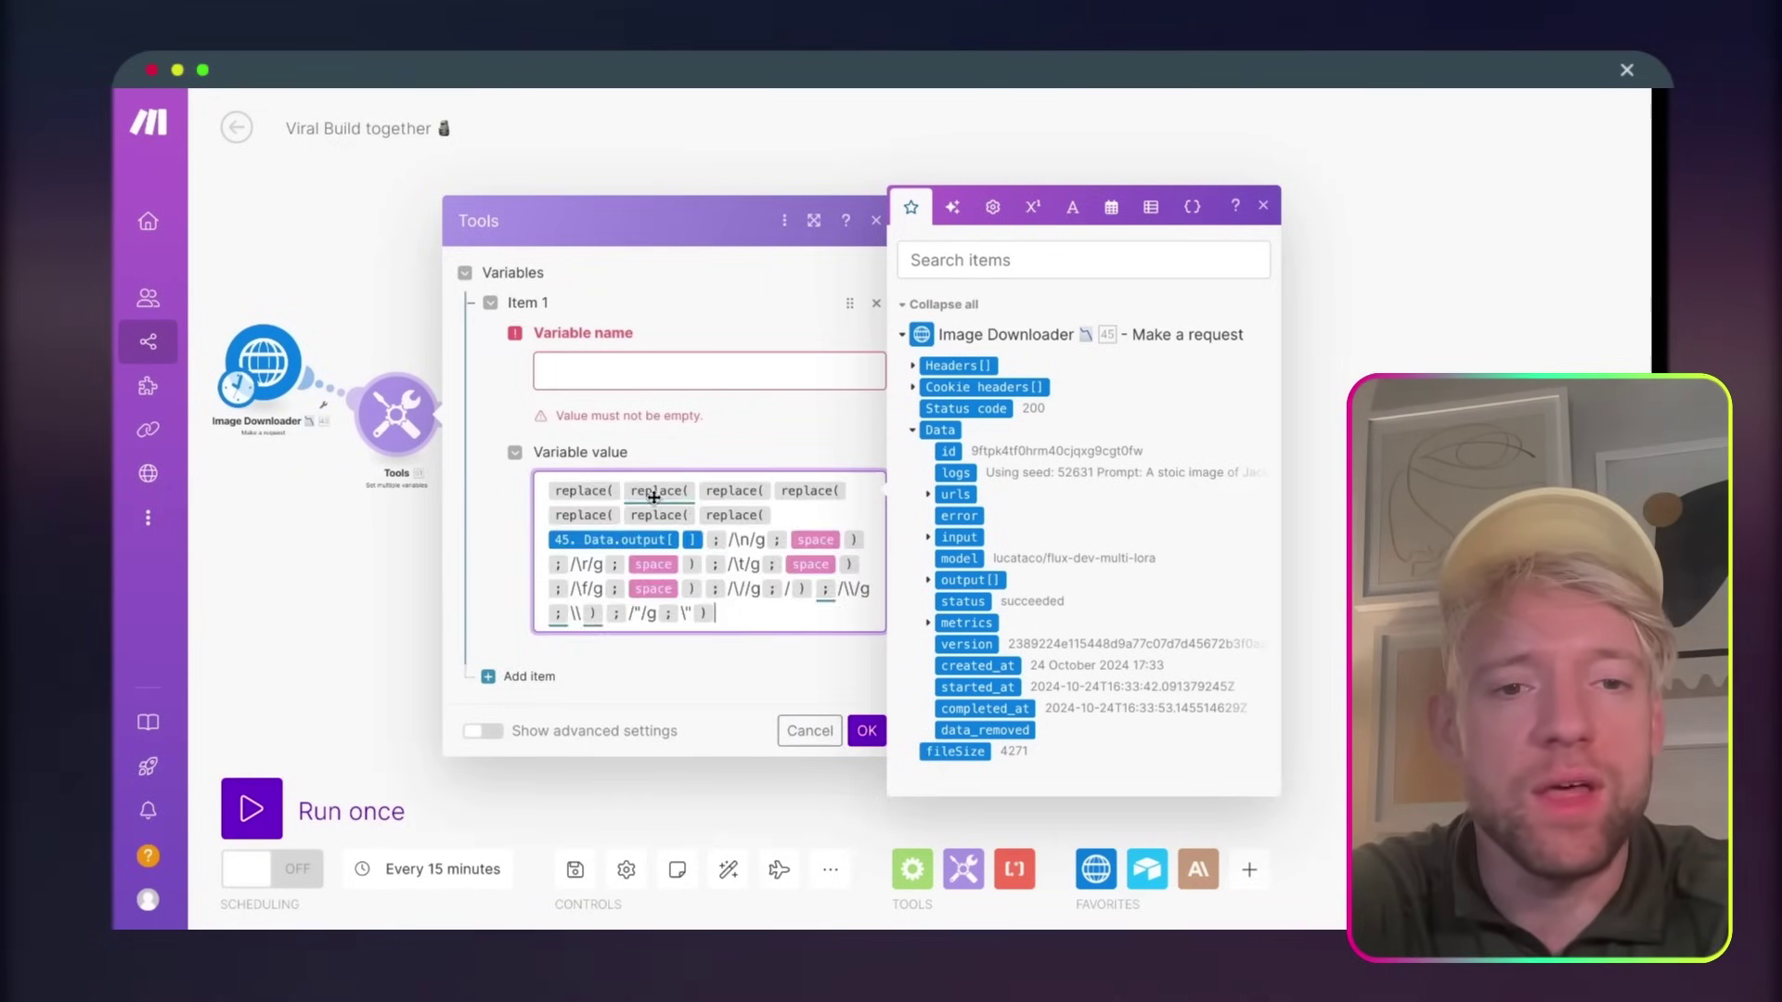
- Check the output[] reference in the replace formula, name the variable Image URL and save the Tools module
left_click(703, 540)
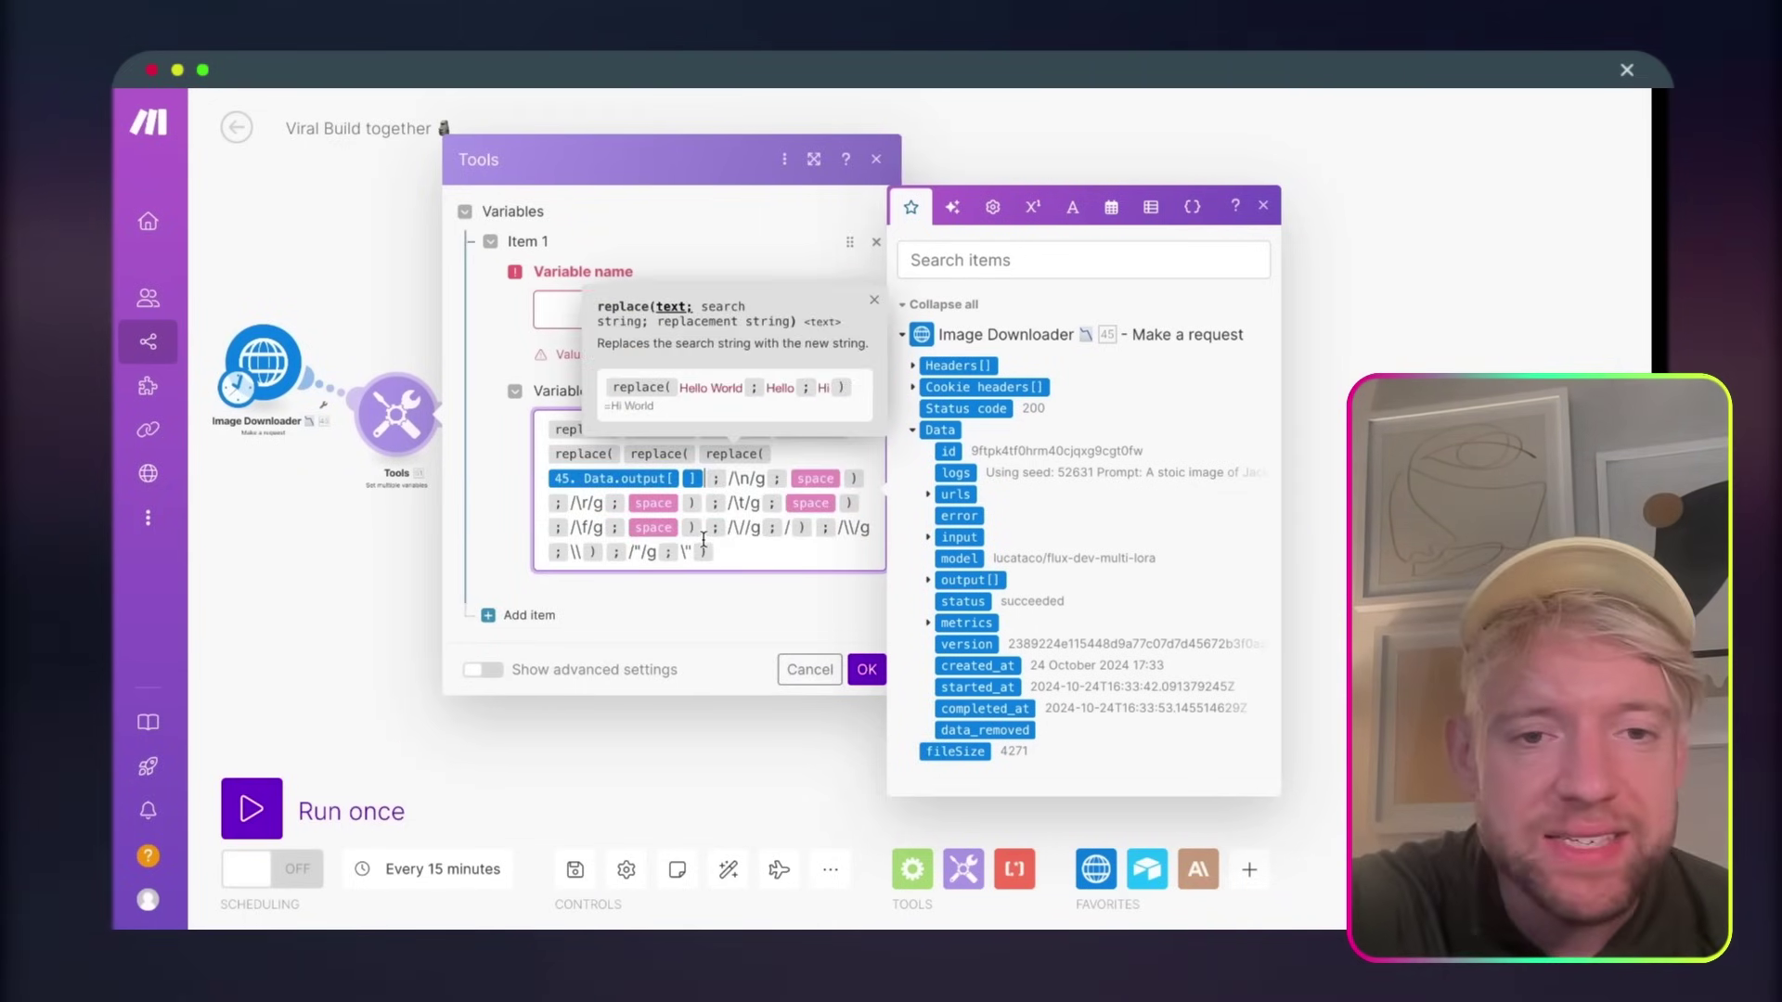
left_click(706, 478)
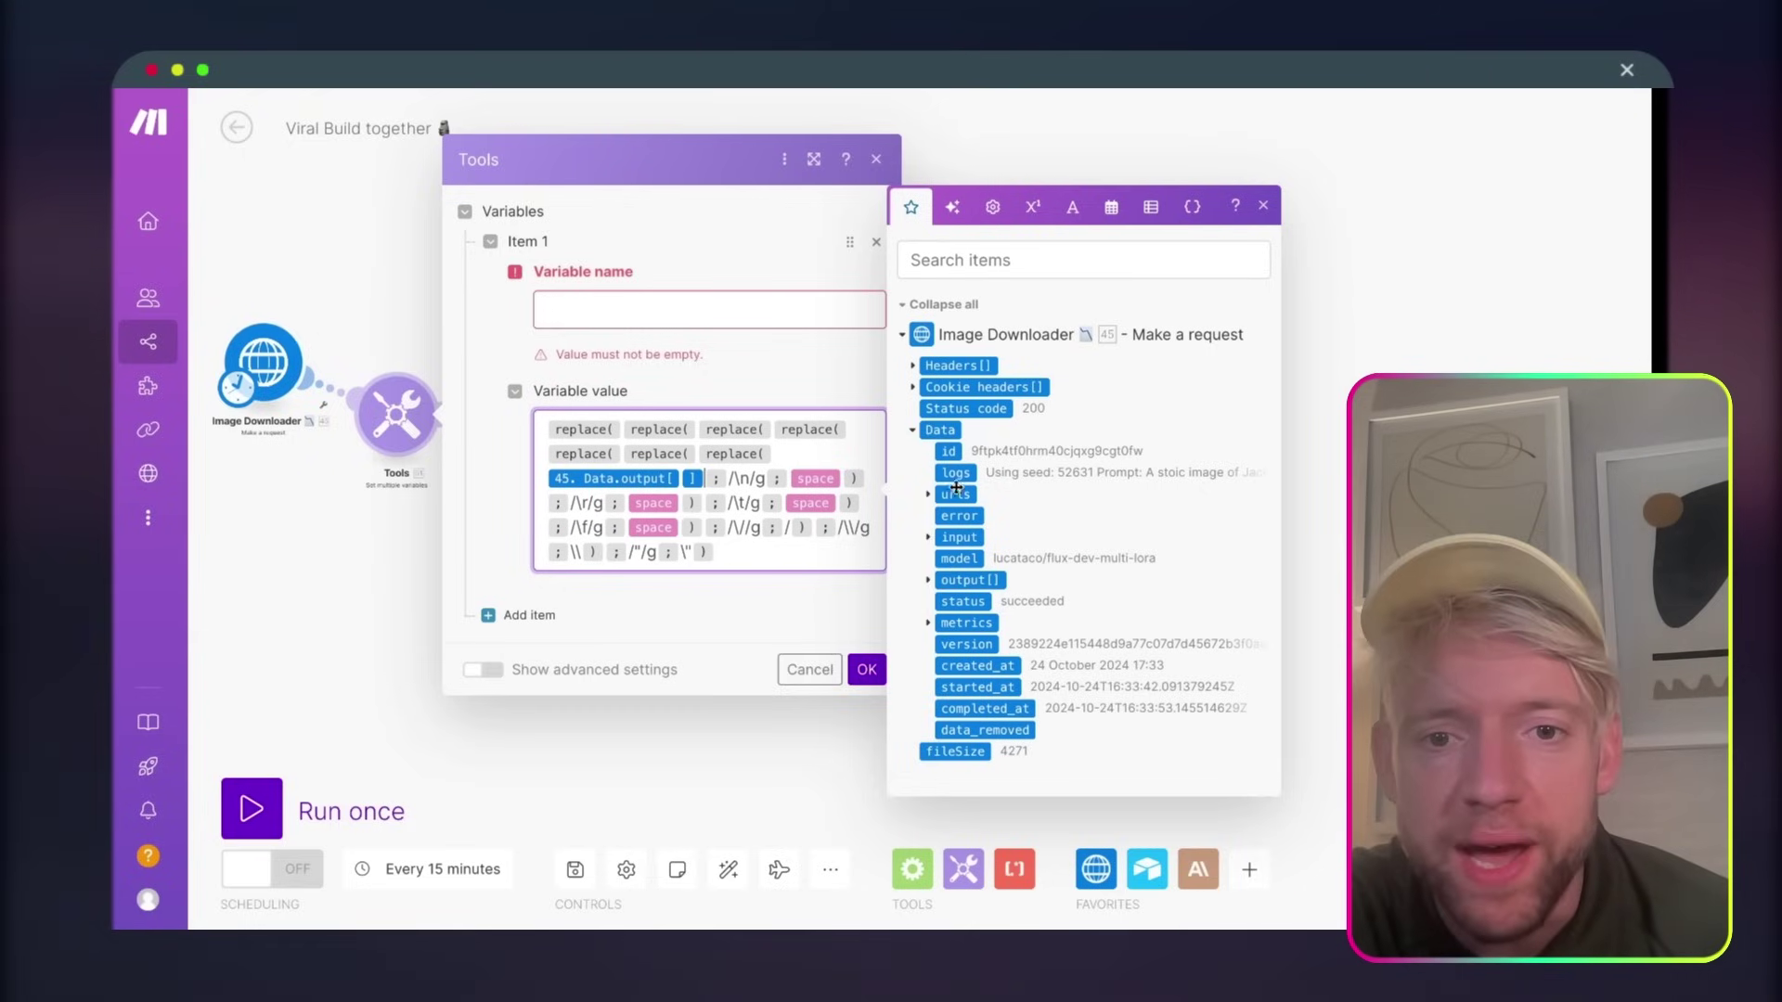
left_click(931, 580)
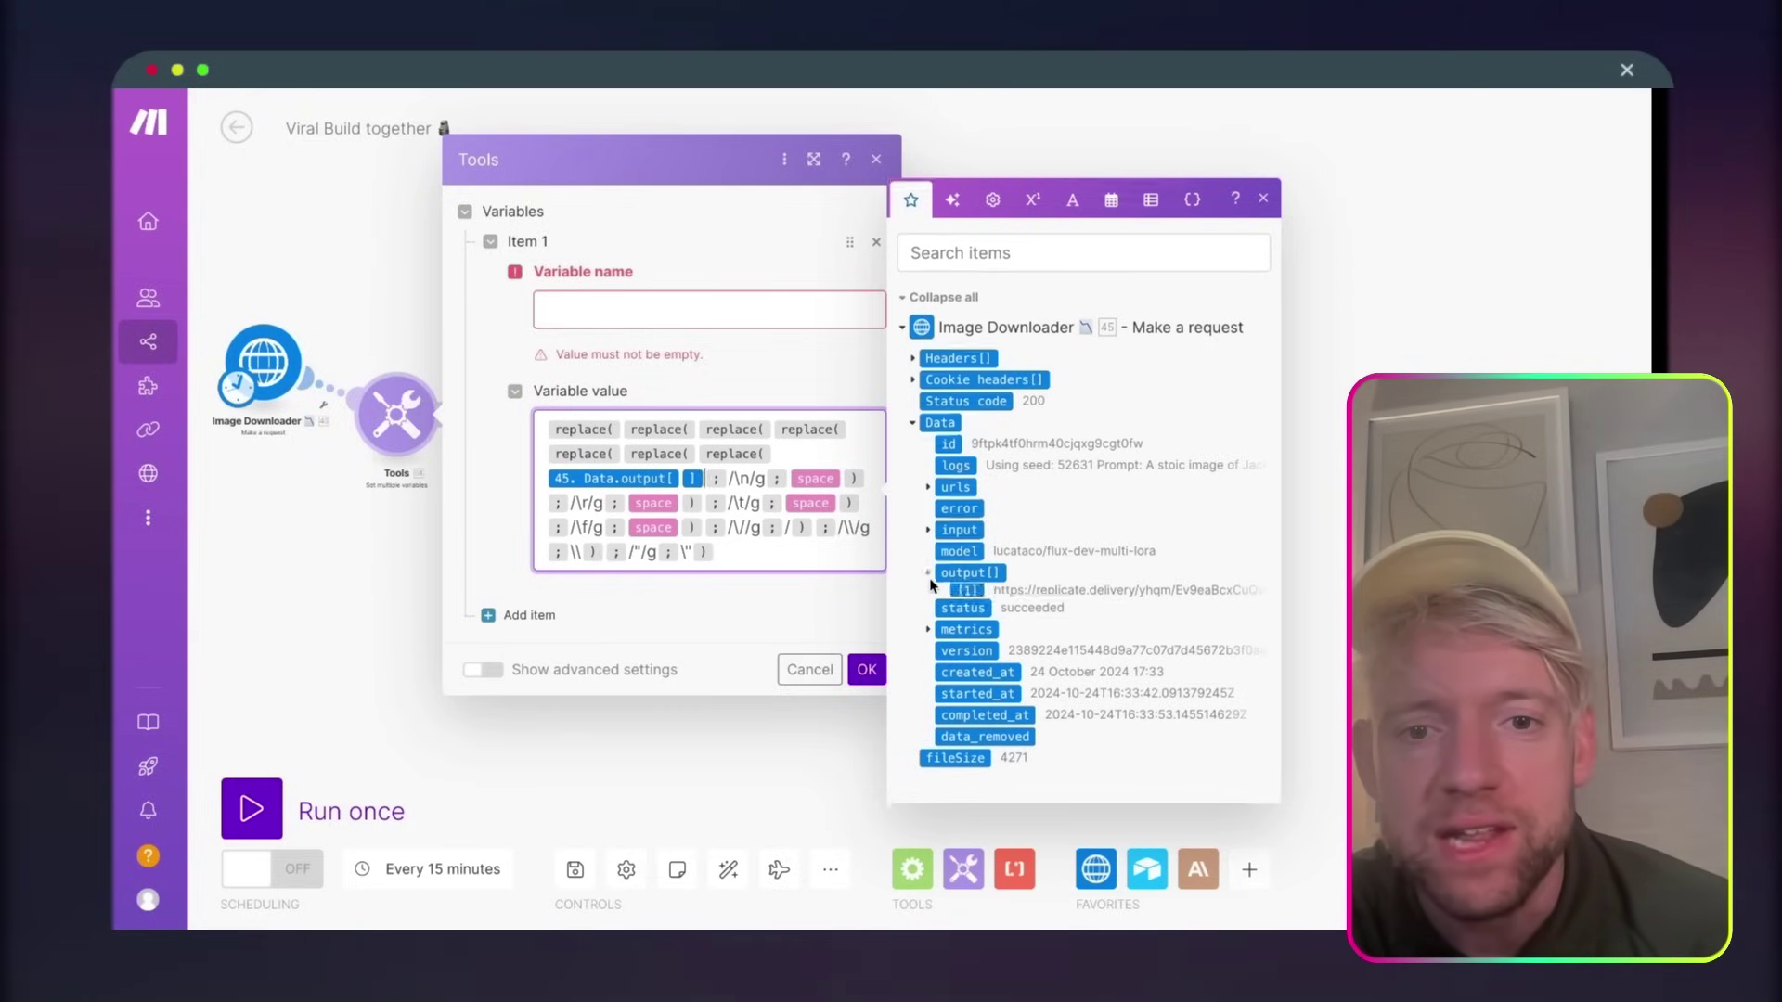
left_click(933, 580)
left_click(656, 313)
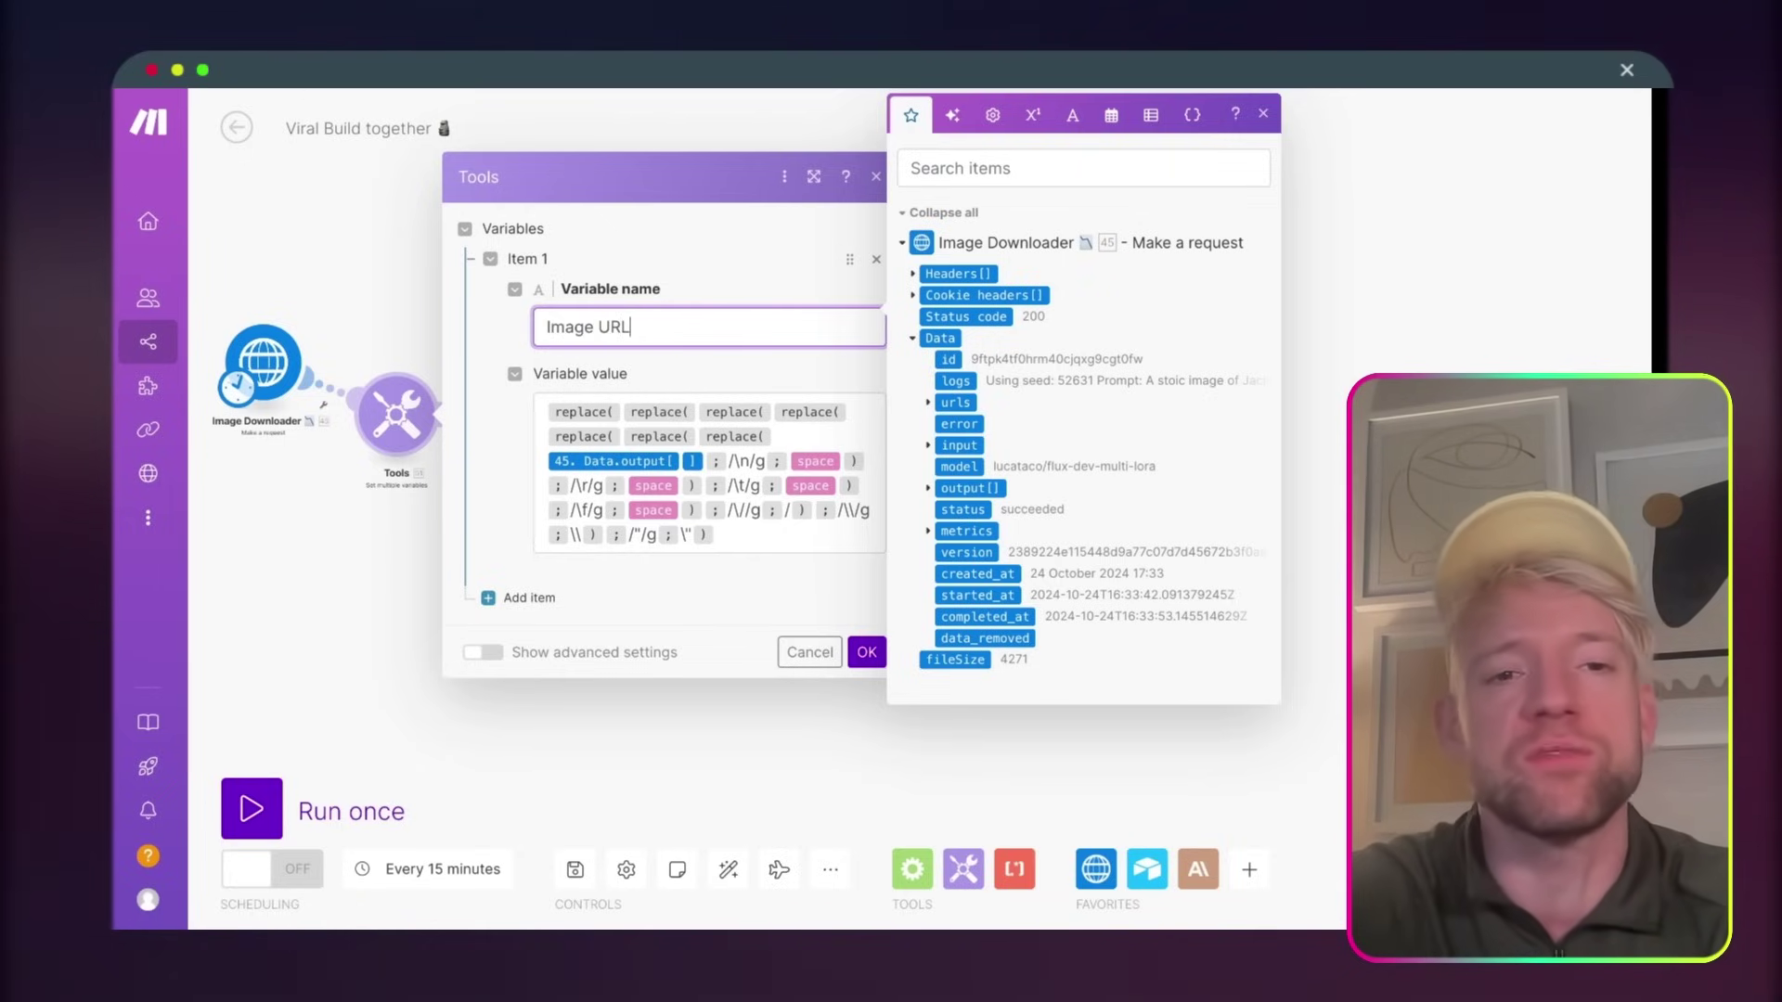
left_click(868, 654)
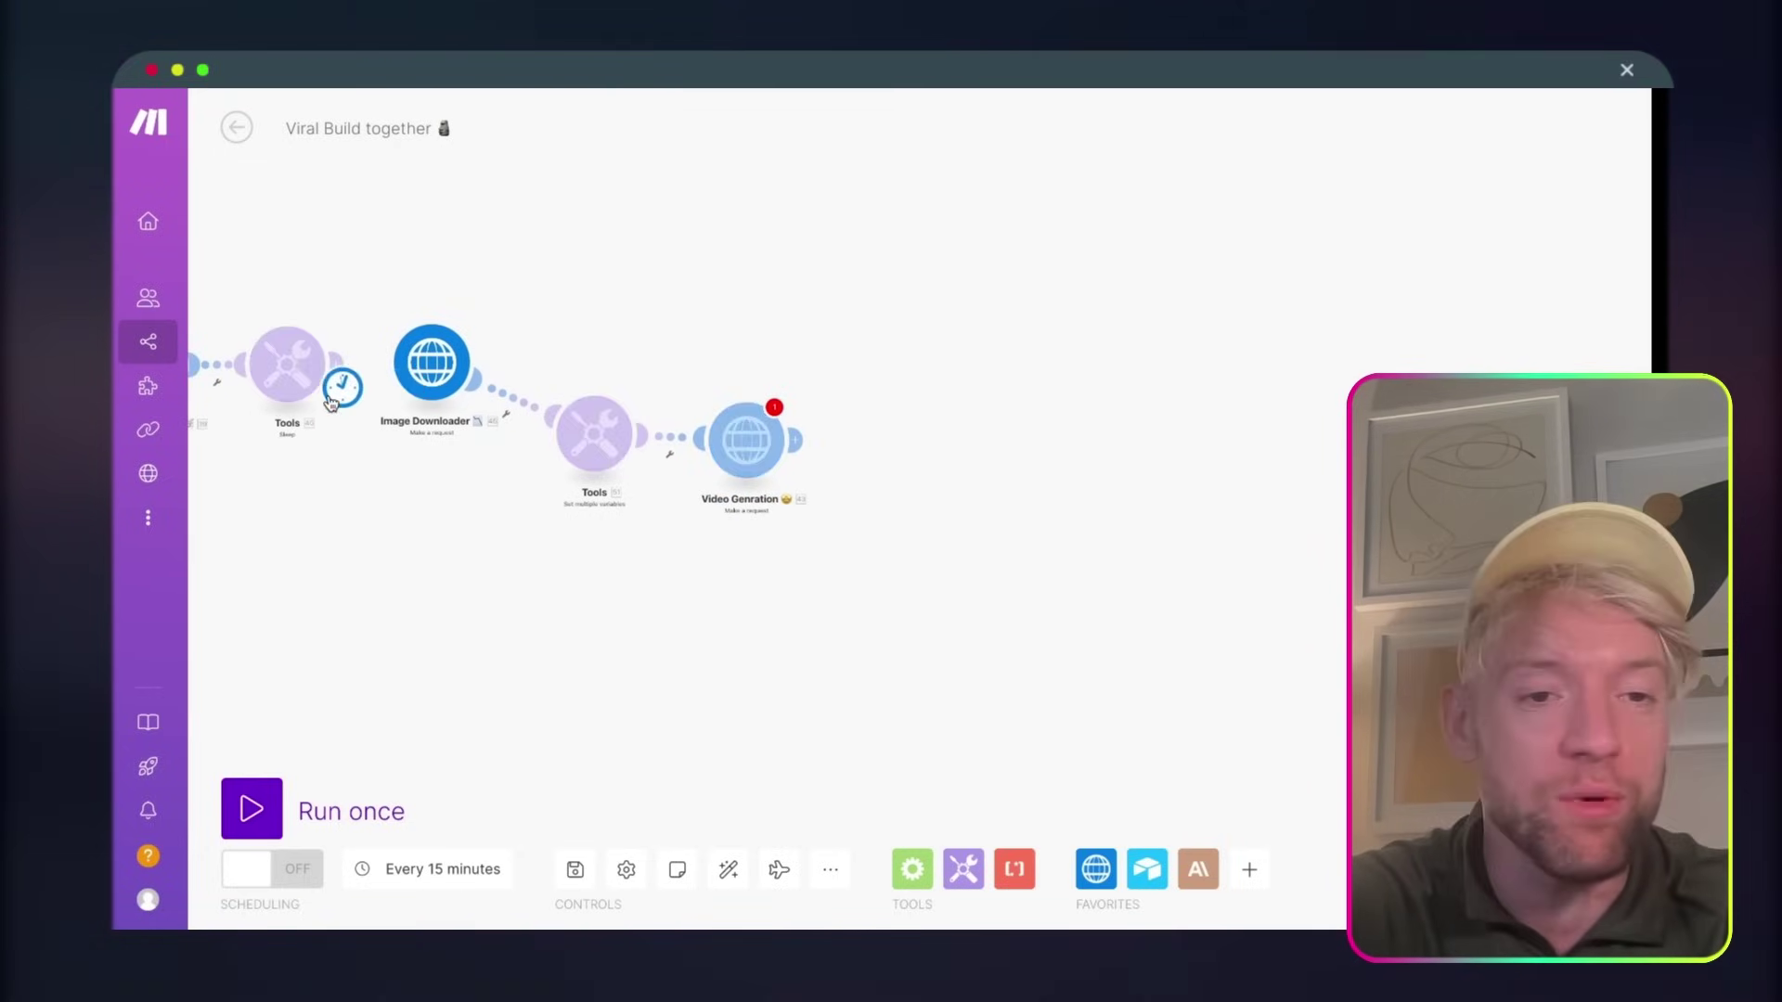
- Replace the frame0 url in Video Genration's request content with the Image URL variable and save the module
scroll(1033, 612, "left", 10)
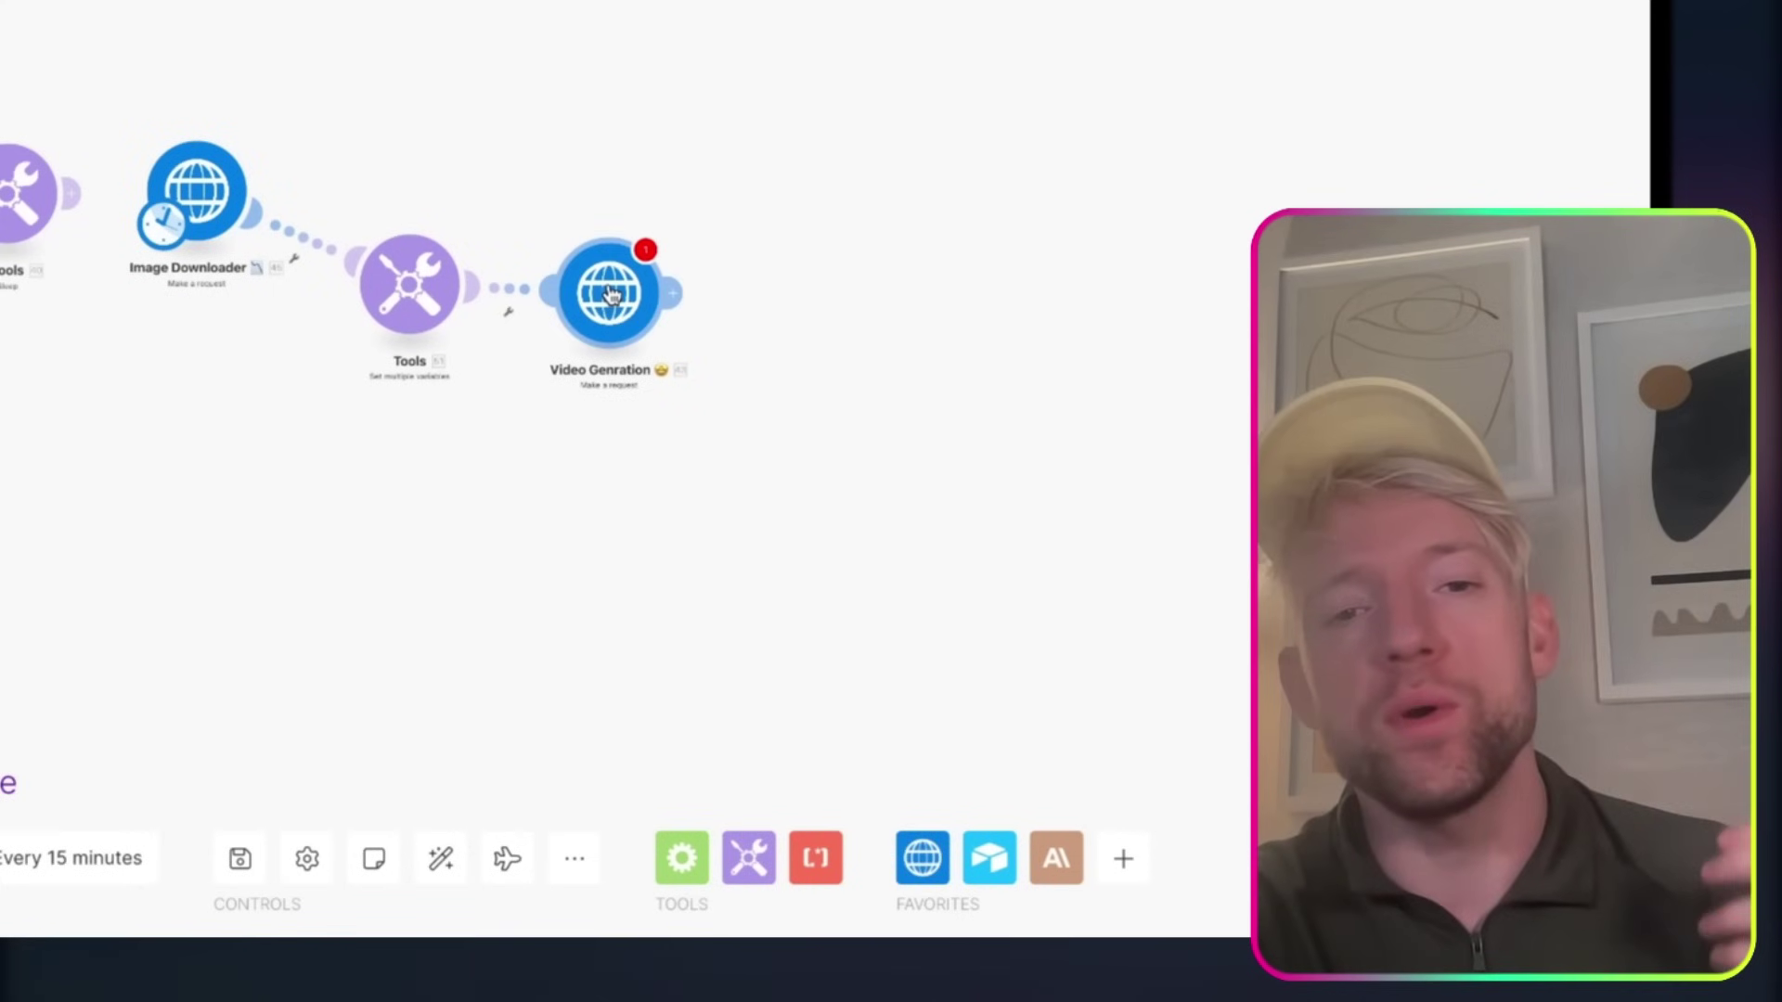
left_click(596, 287)
scroll(988, 609, "down", 10)
scroll(987, 609, "down", 5)
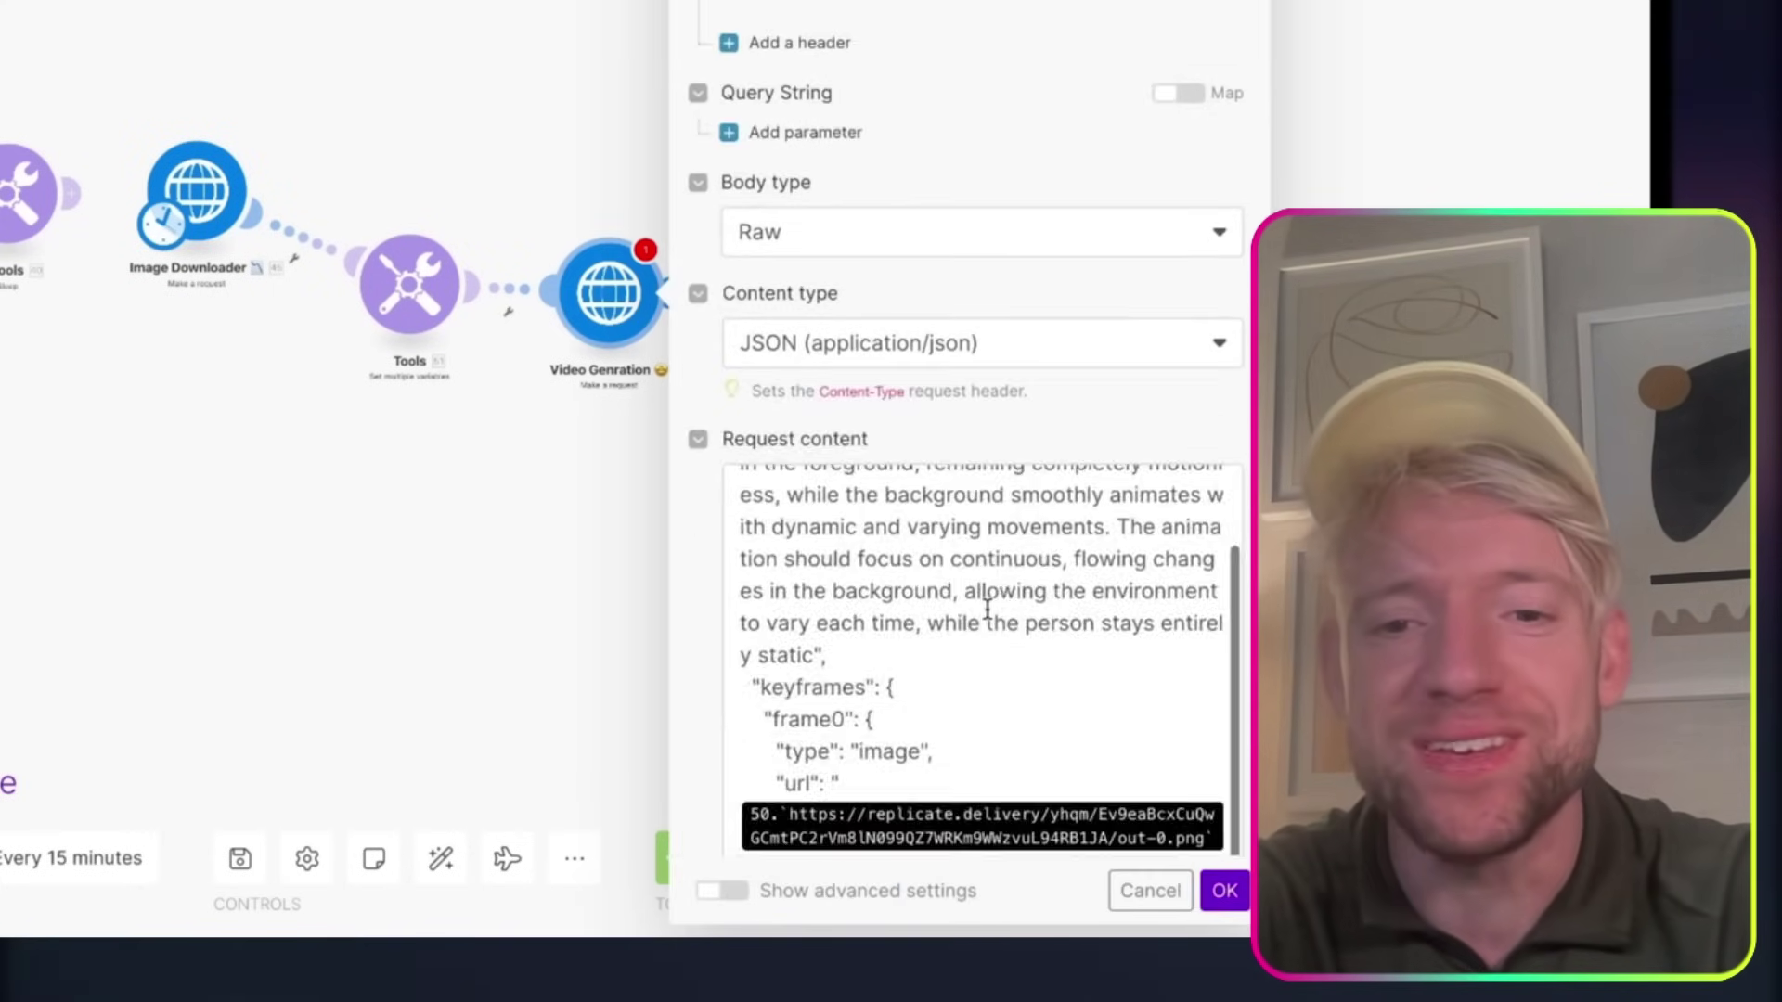
left_click(840, 471)
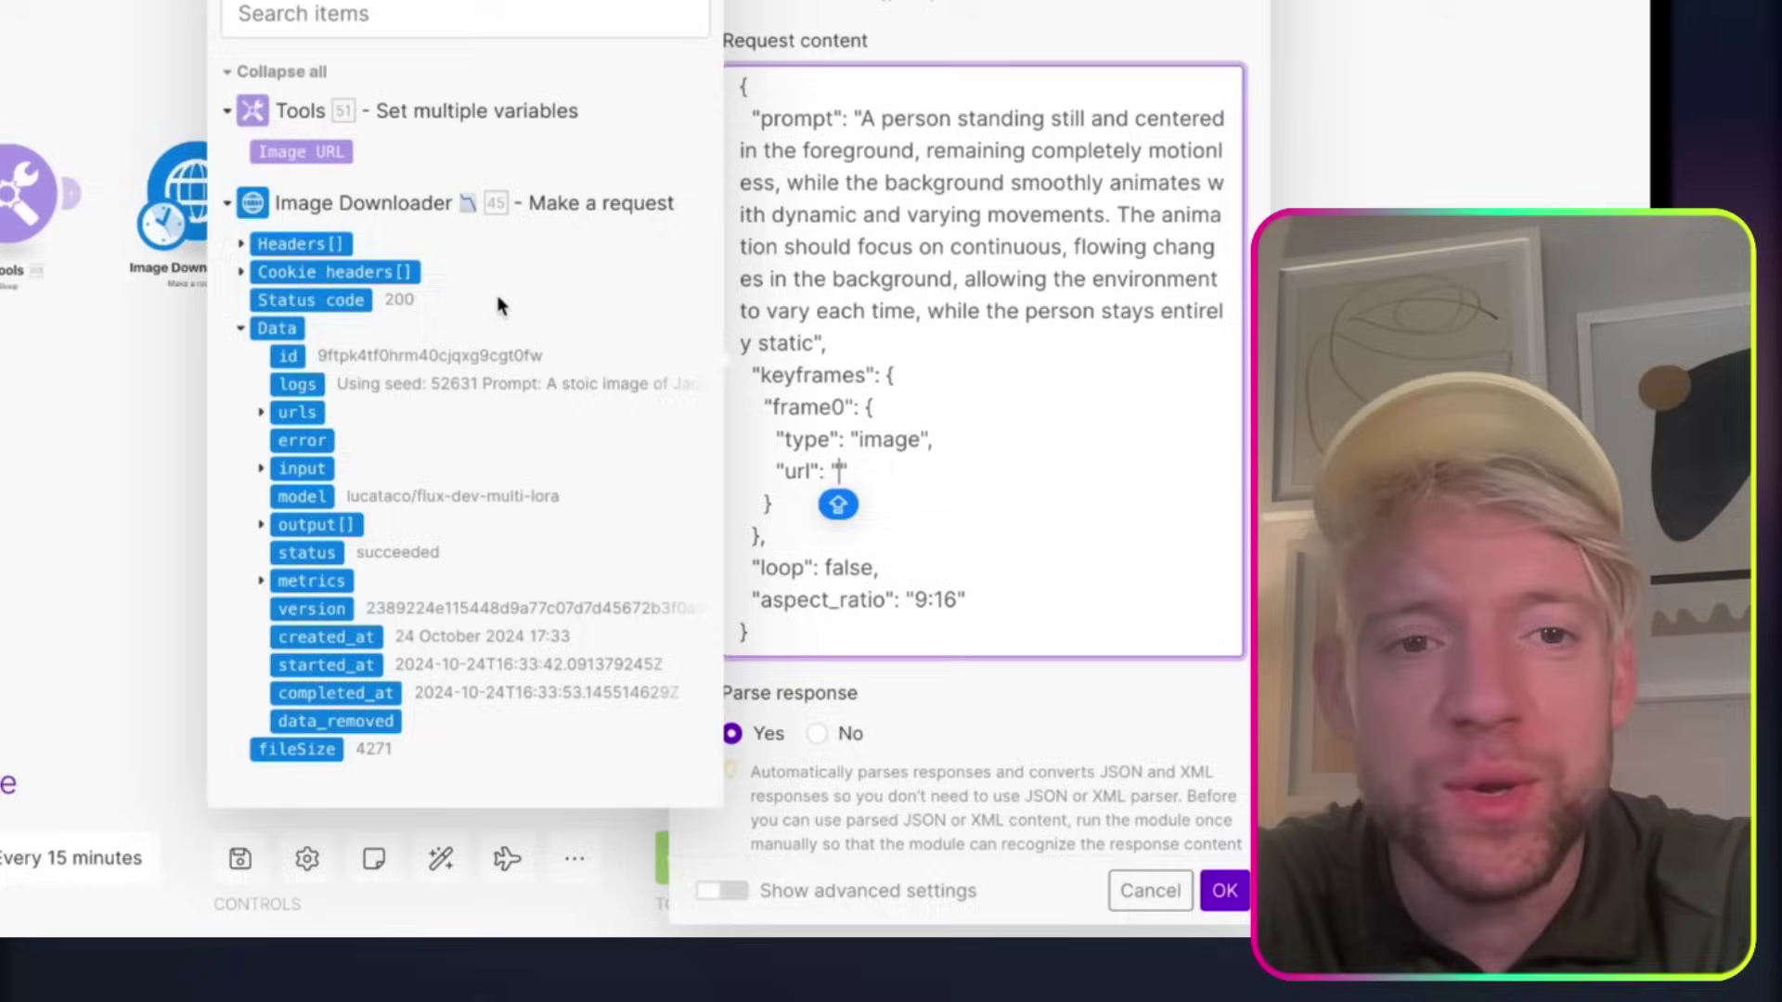
left_click(325, 149)
left_click(1224, 890)
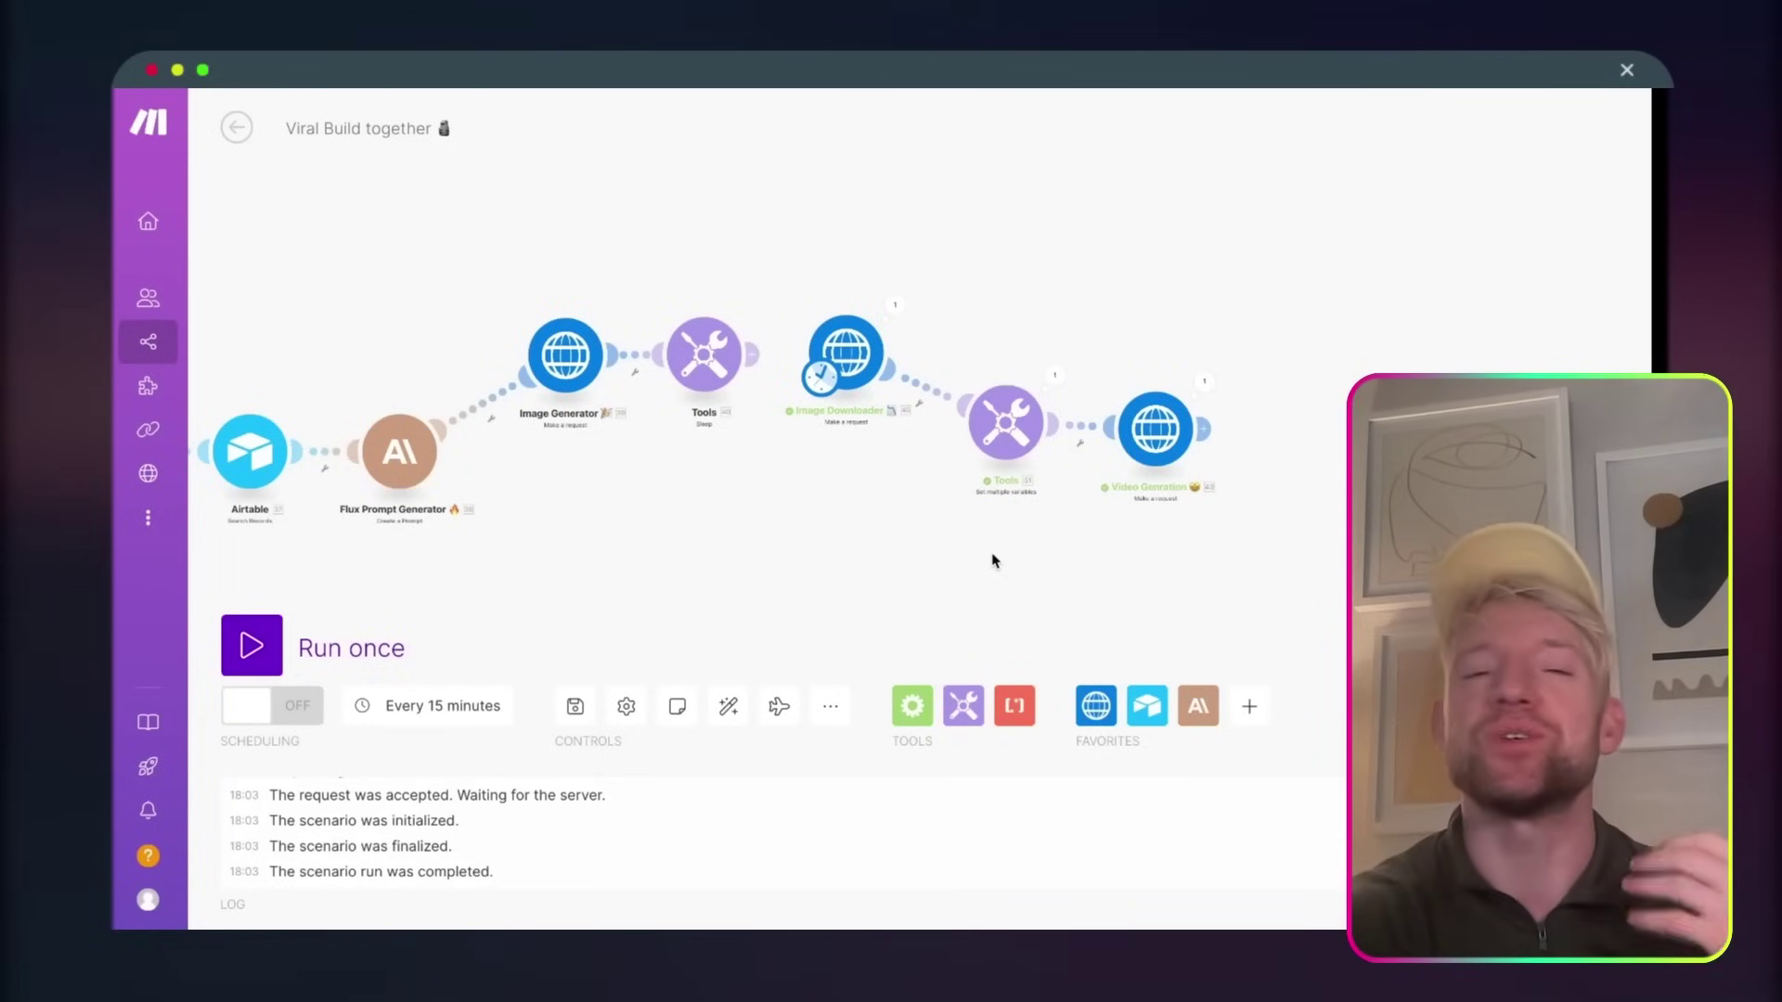
- Examine the Video Genration module's run output, expanding Data to read the generation id and state
scroll(1095, 529, "right", 5)
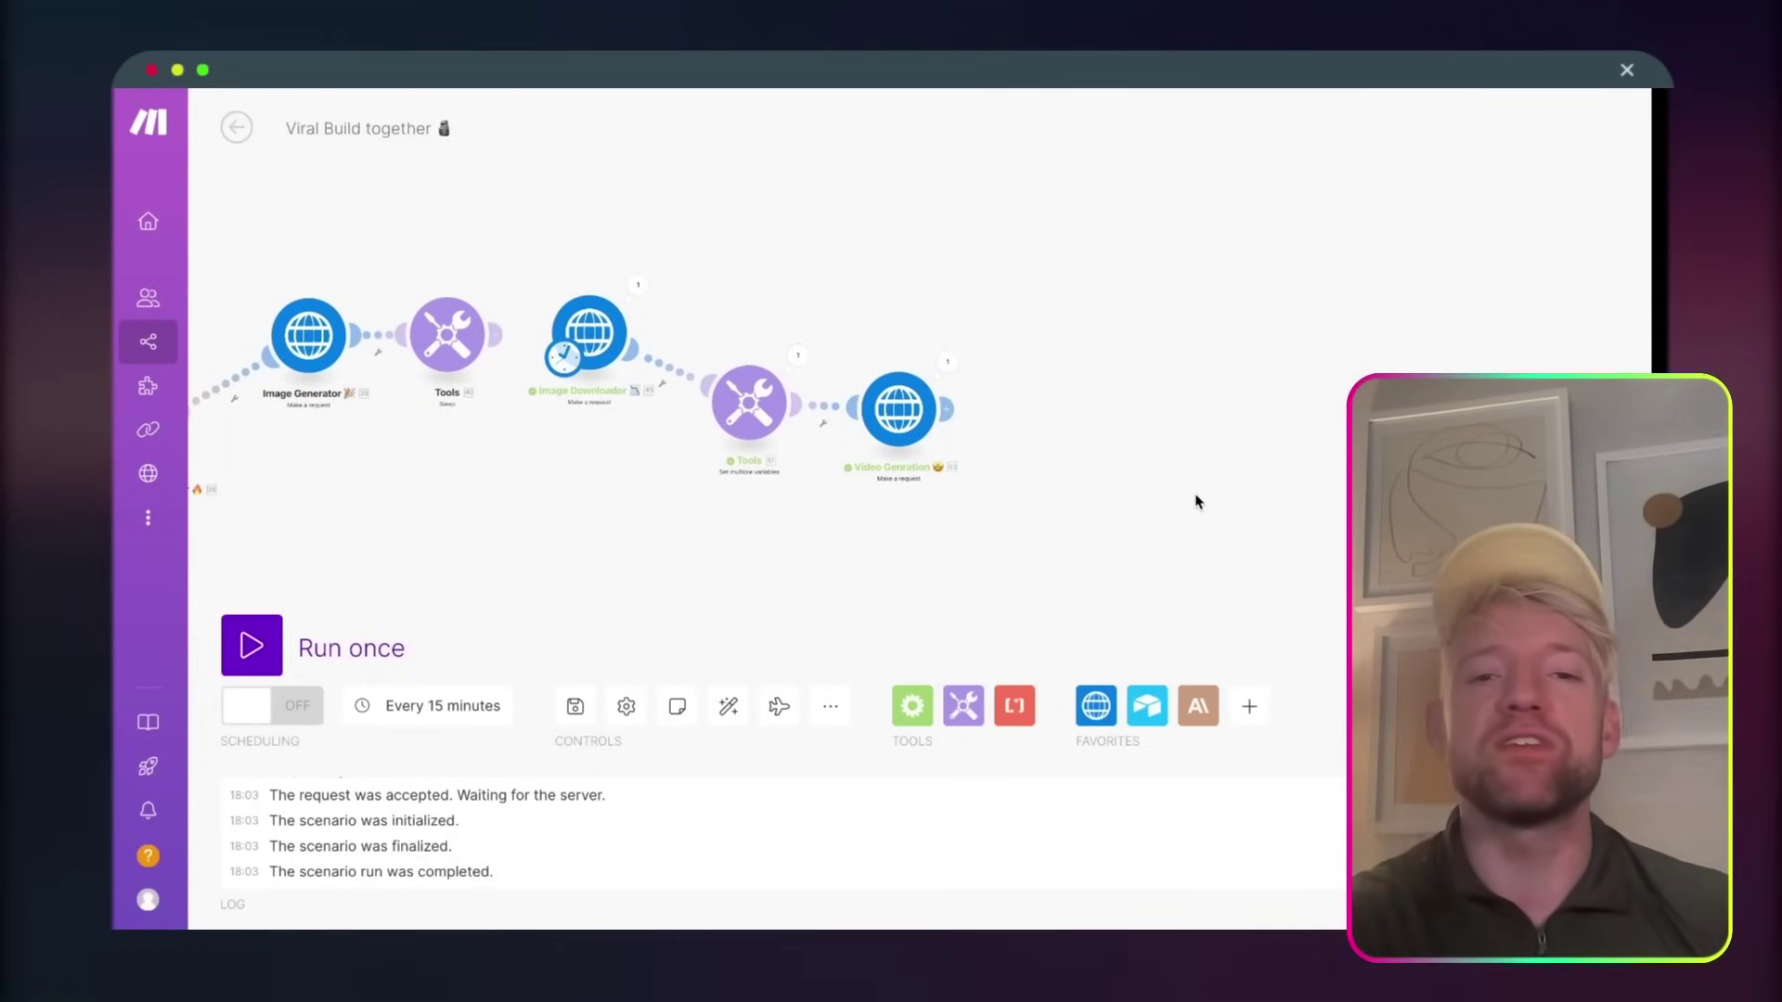
left_click(945, 365)
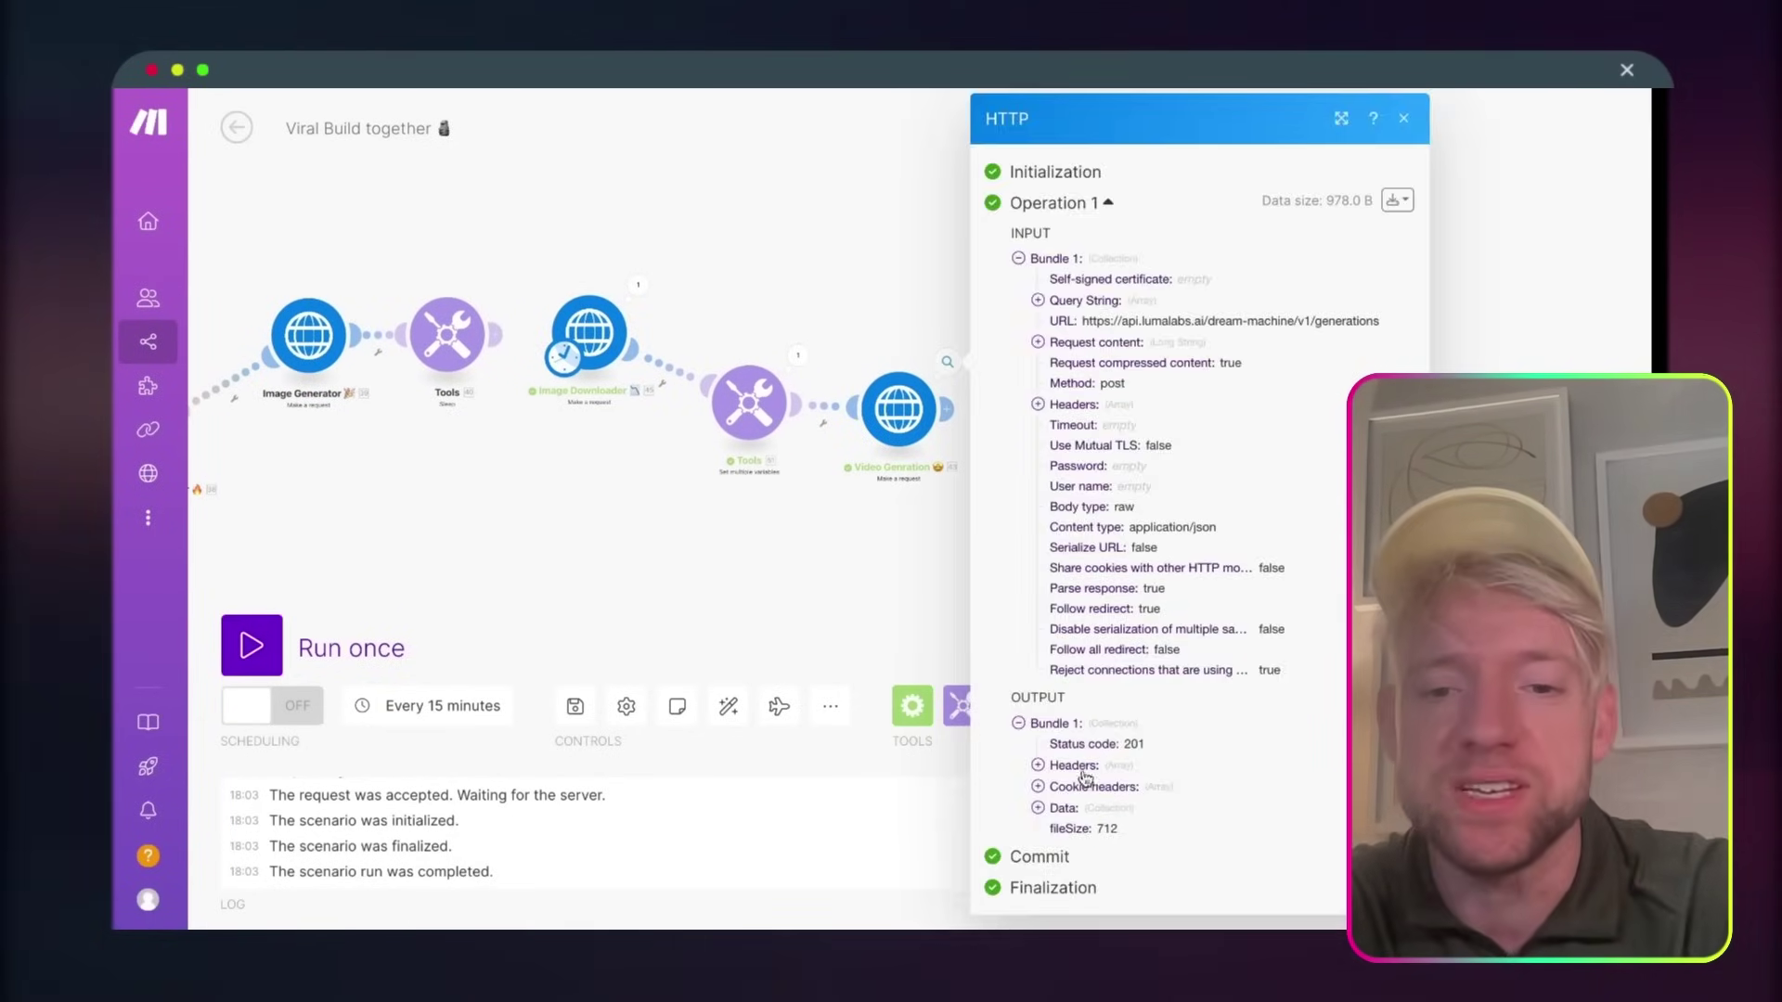
left_click(1038, 807)
left_click(1038, 787)
scroll(1208, 752, "down", 2)
scroll(1207, 752, "down", 1)
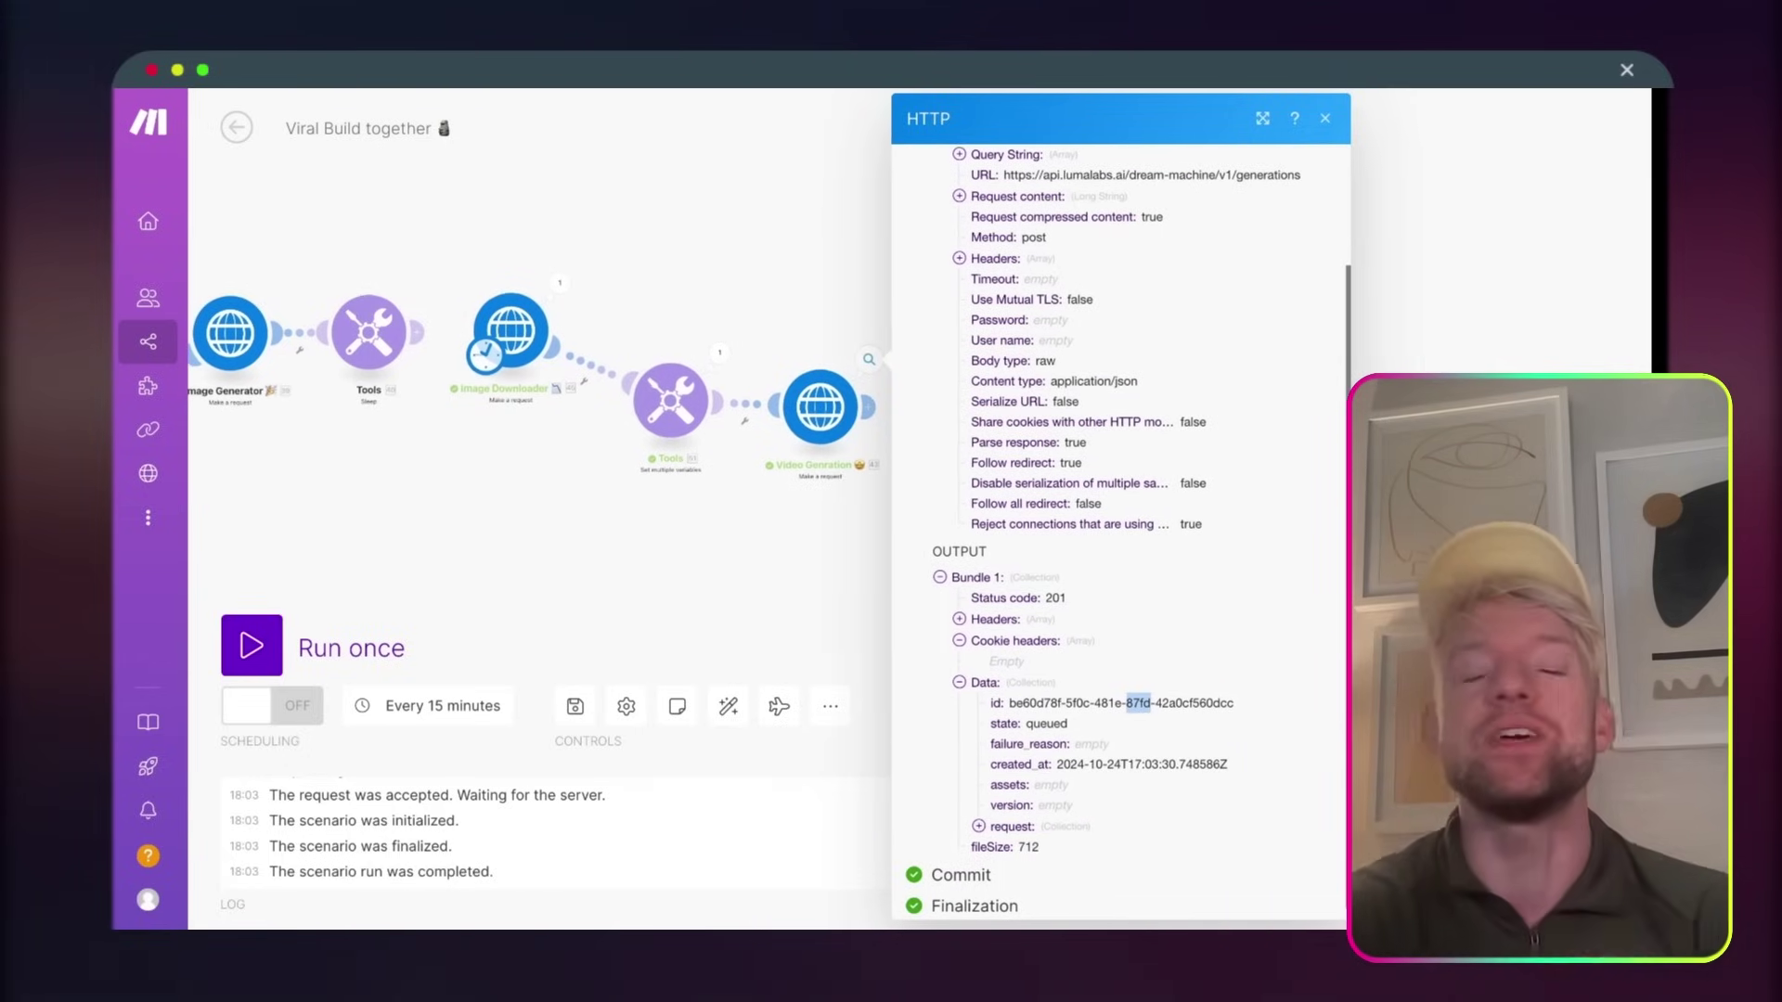
key("Escape")
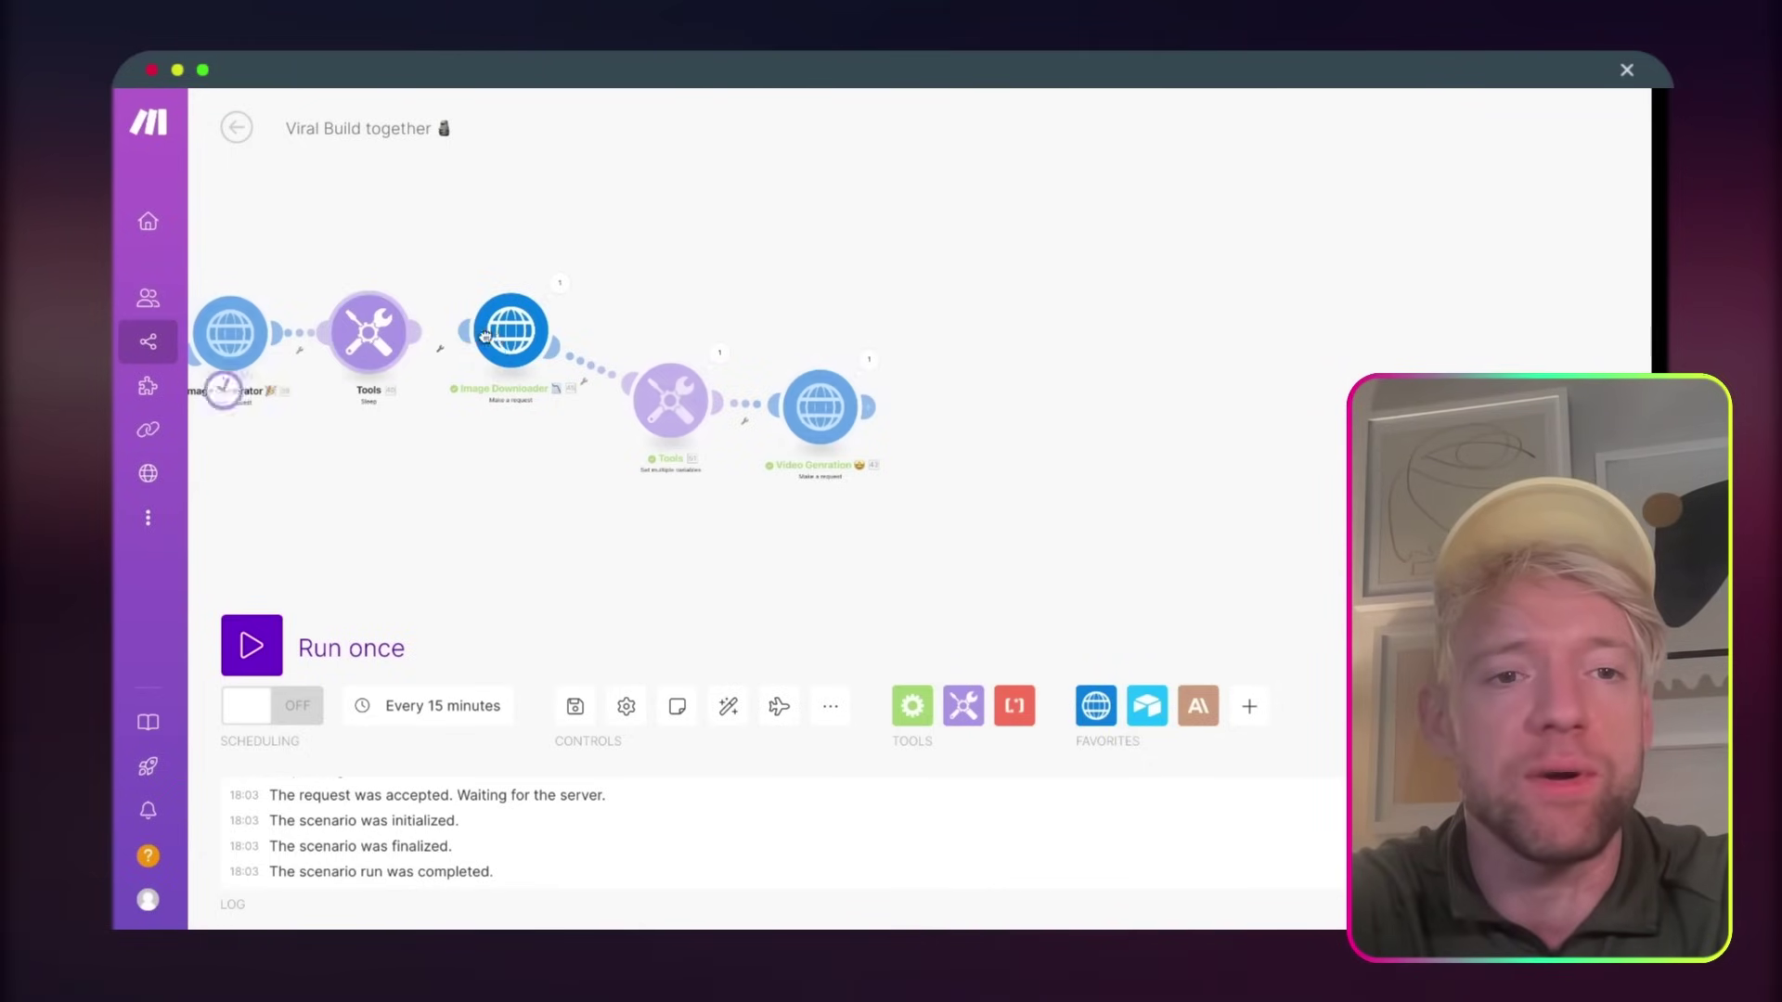
- Clone the Sleep module and connect the copy after Video Genration
right_click(405, 350)
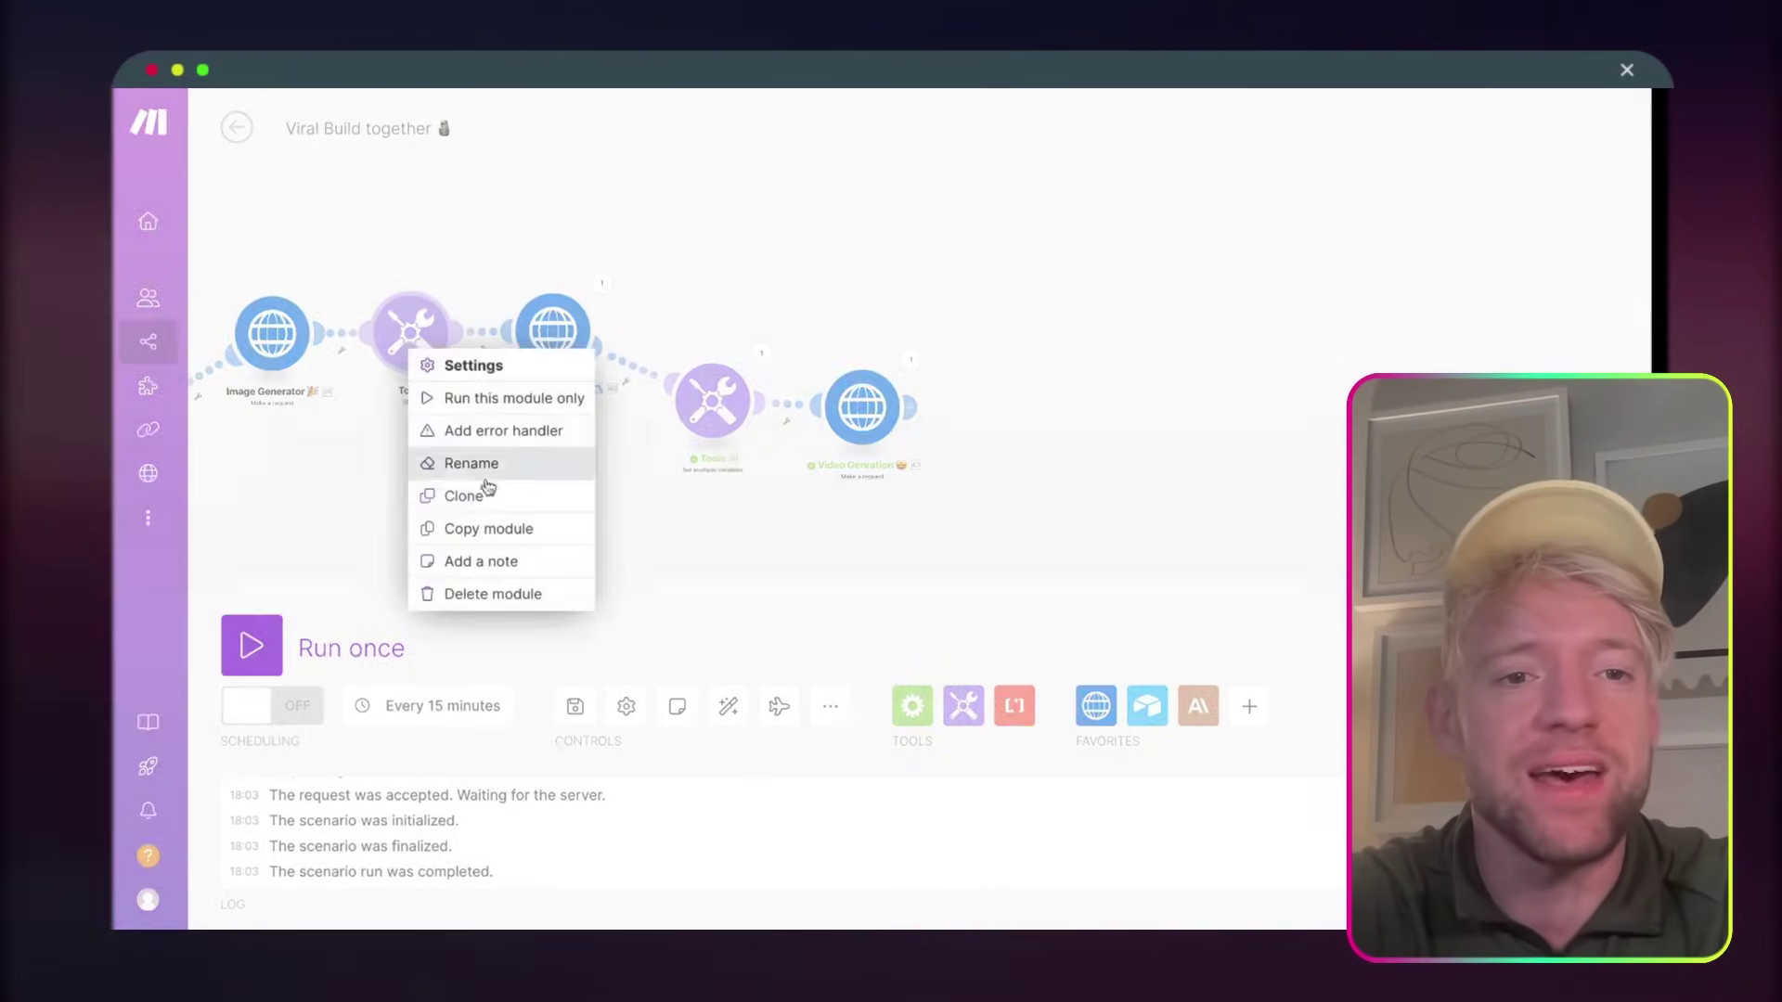
left_click(478, 492)
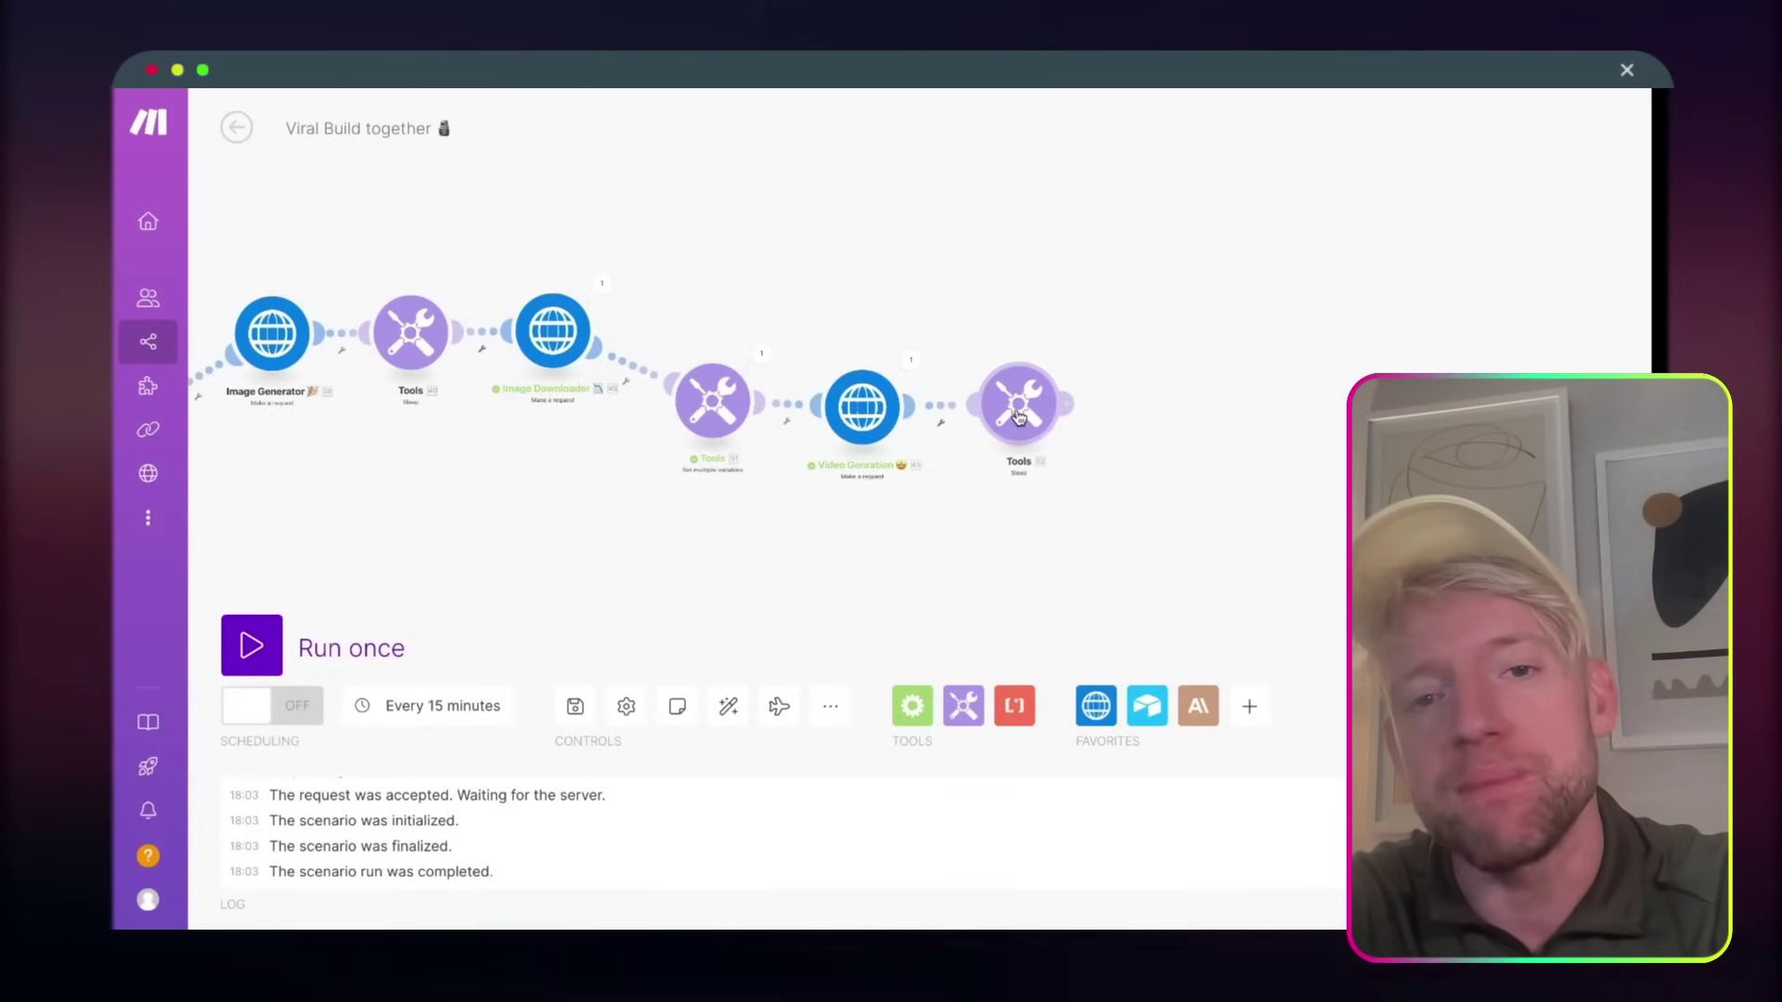
left_click(1003, 422)
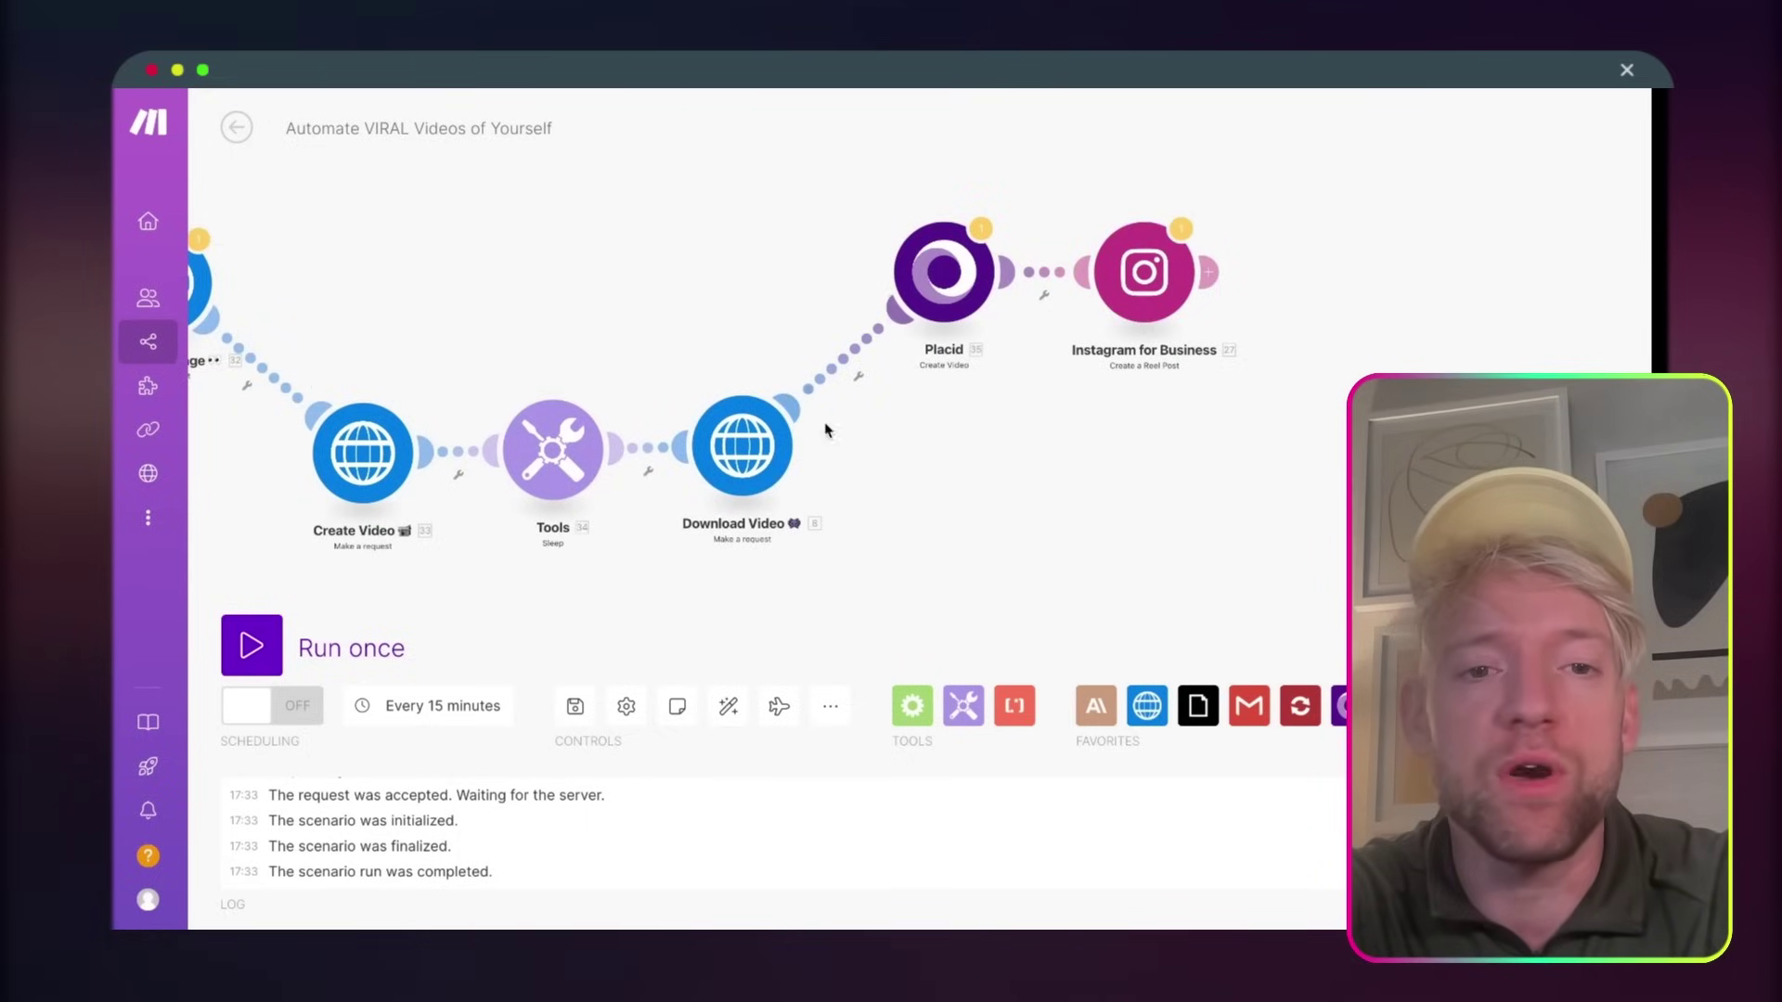
- Check the Download Video request in the reference scenario and add an HTTP Make a request module after the cloned Sleep module
left_click(761, 475)
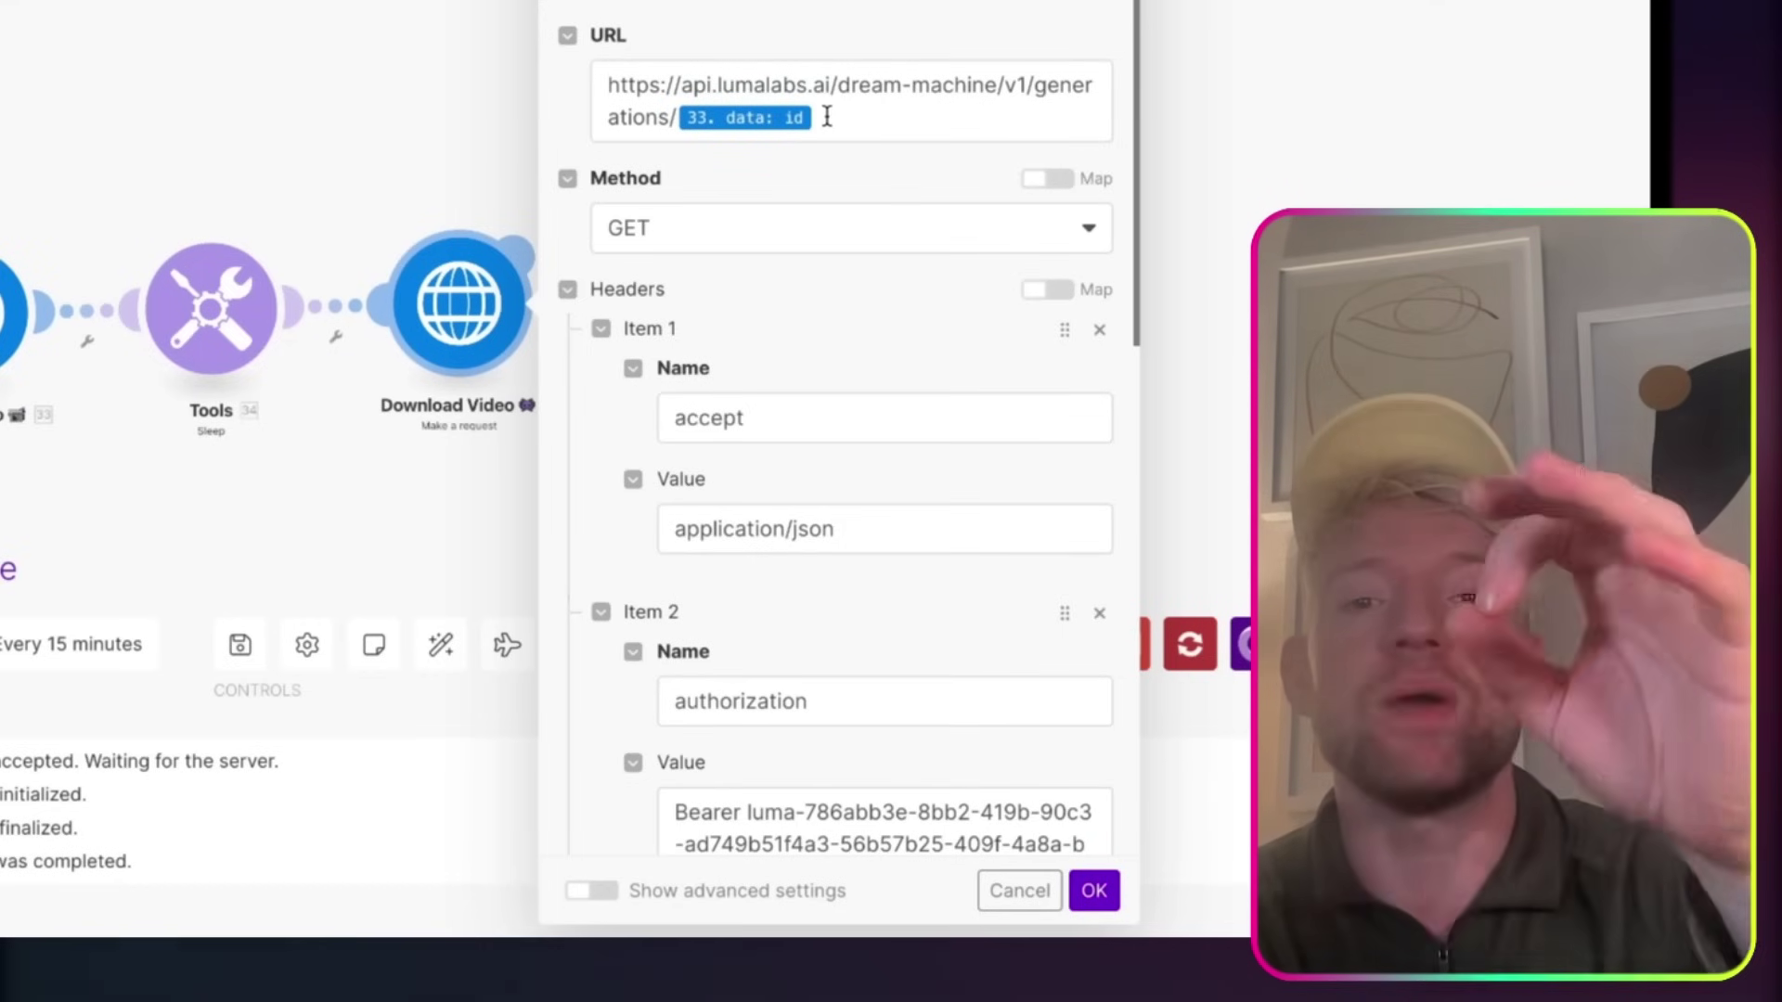
left_click(1007, 307)
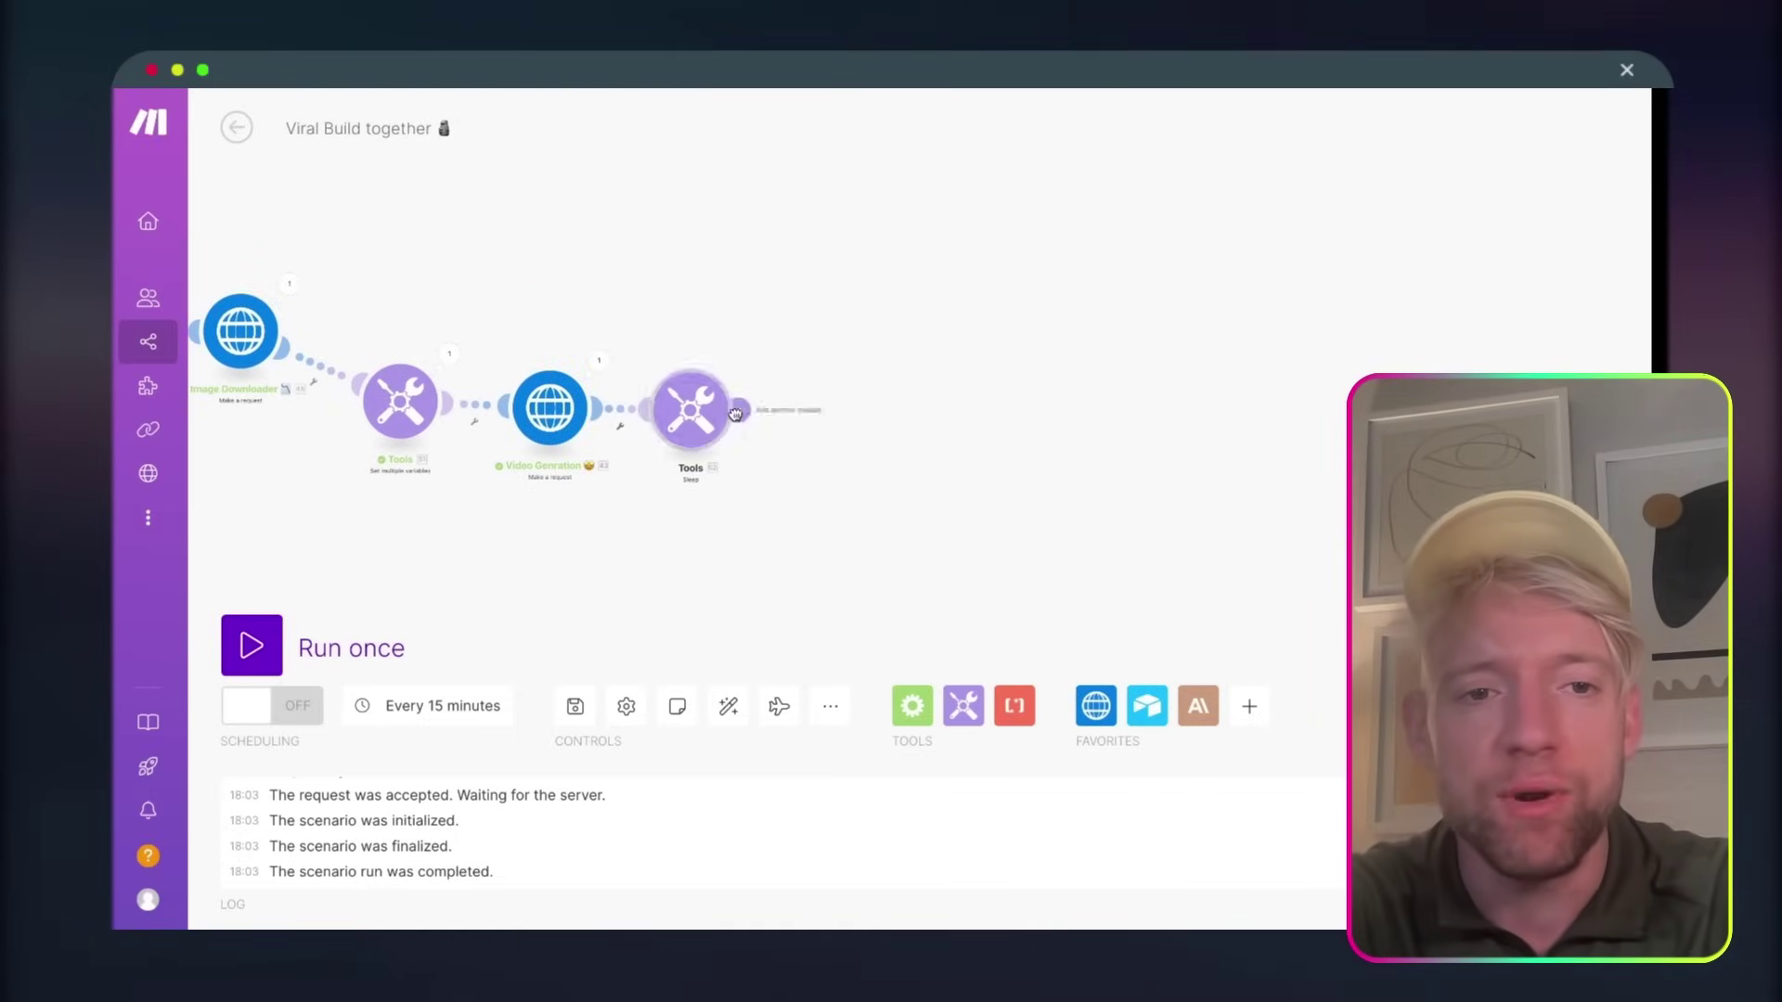
left_click(736, 414)
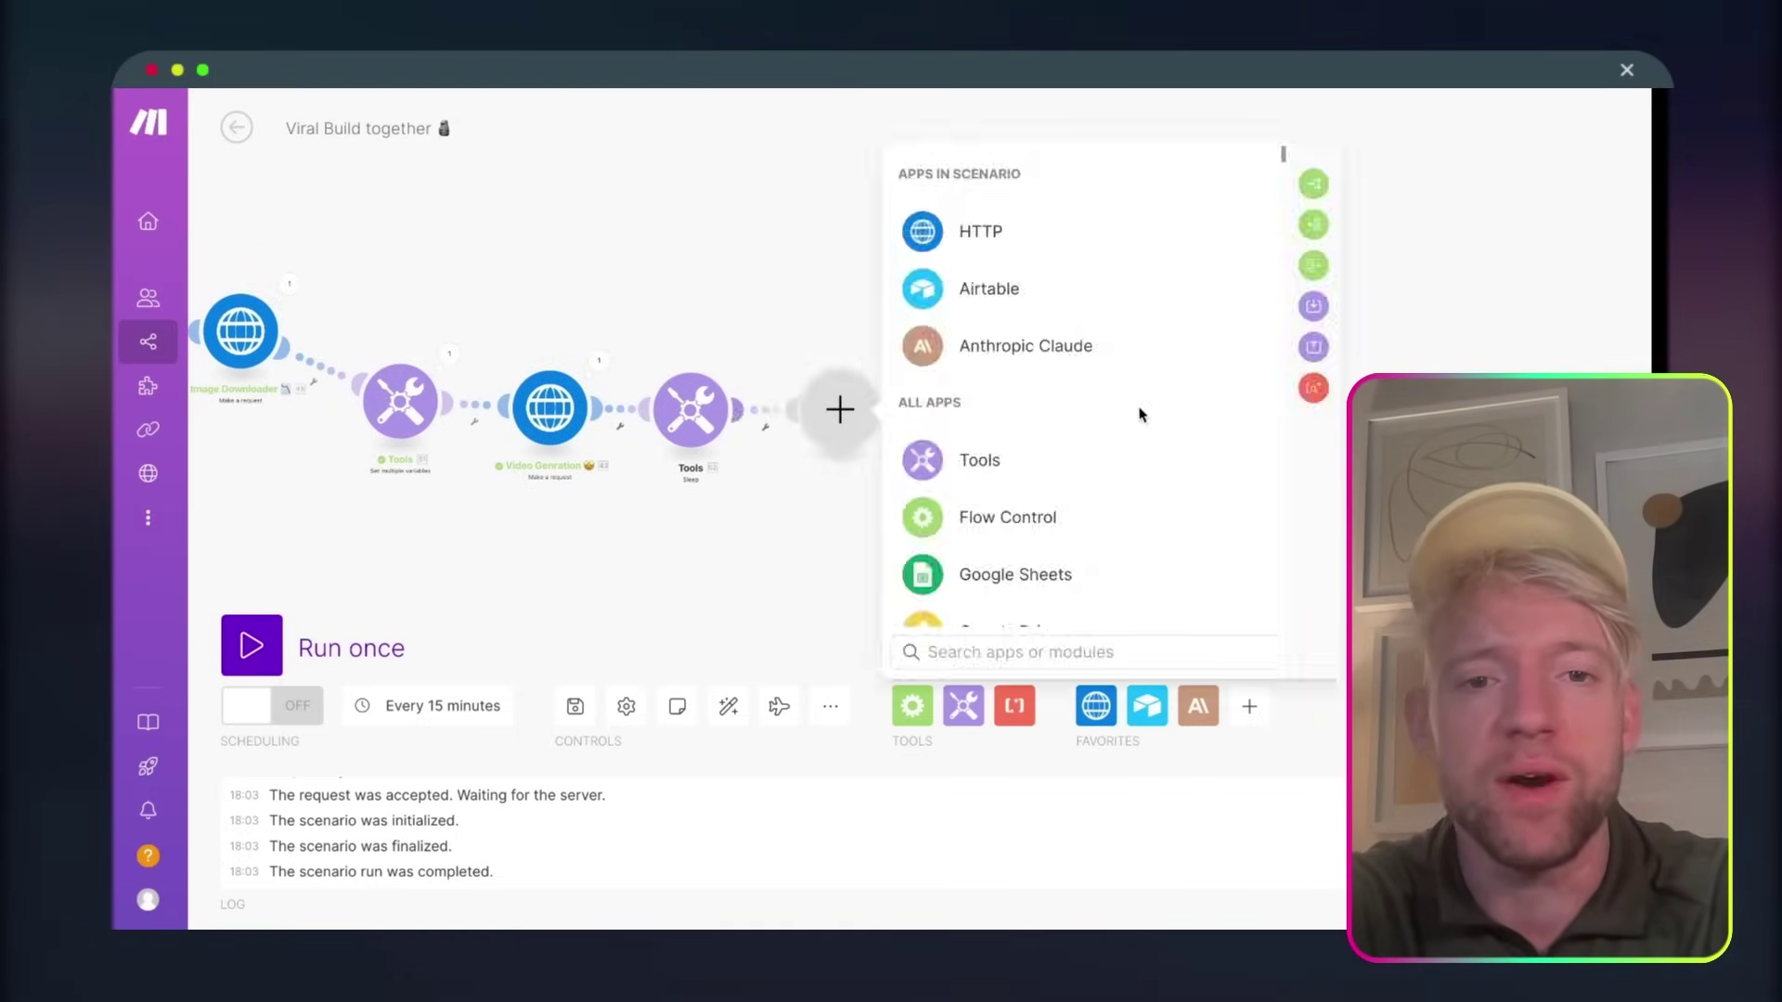
left_click(1076, 243)
scroll(839, 544, "down", 5)
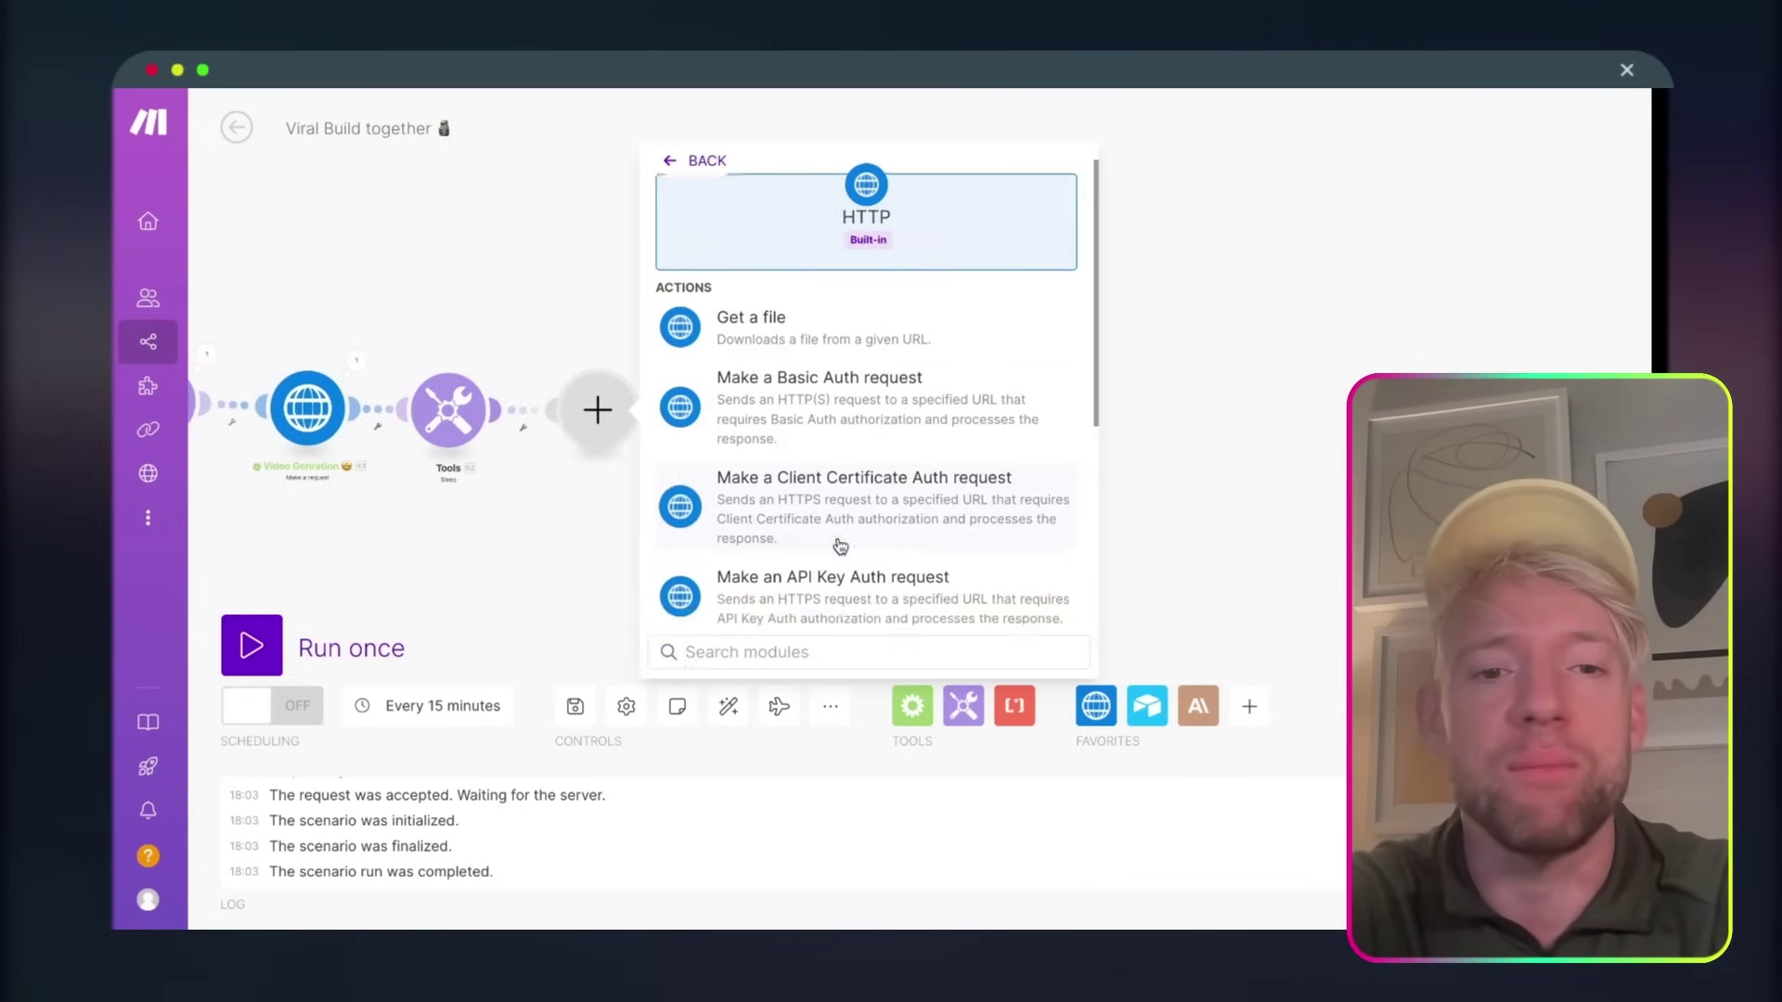
left_click(840, 478)
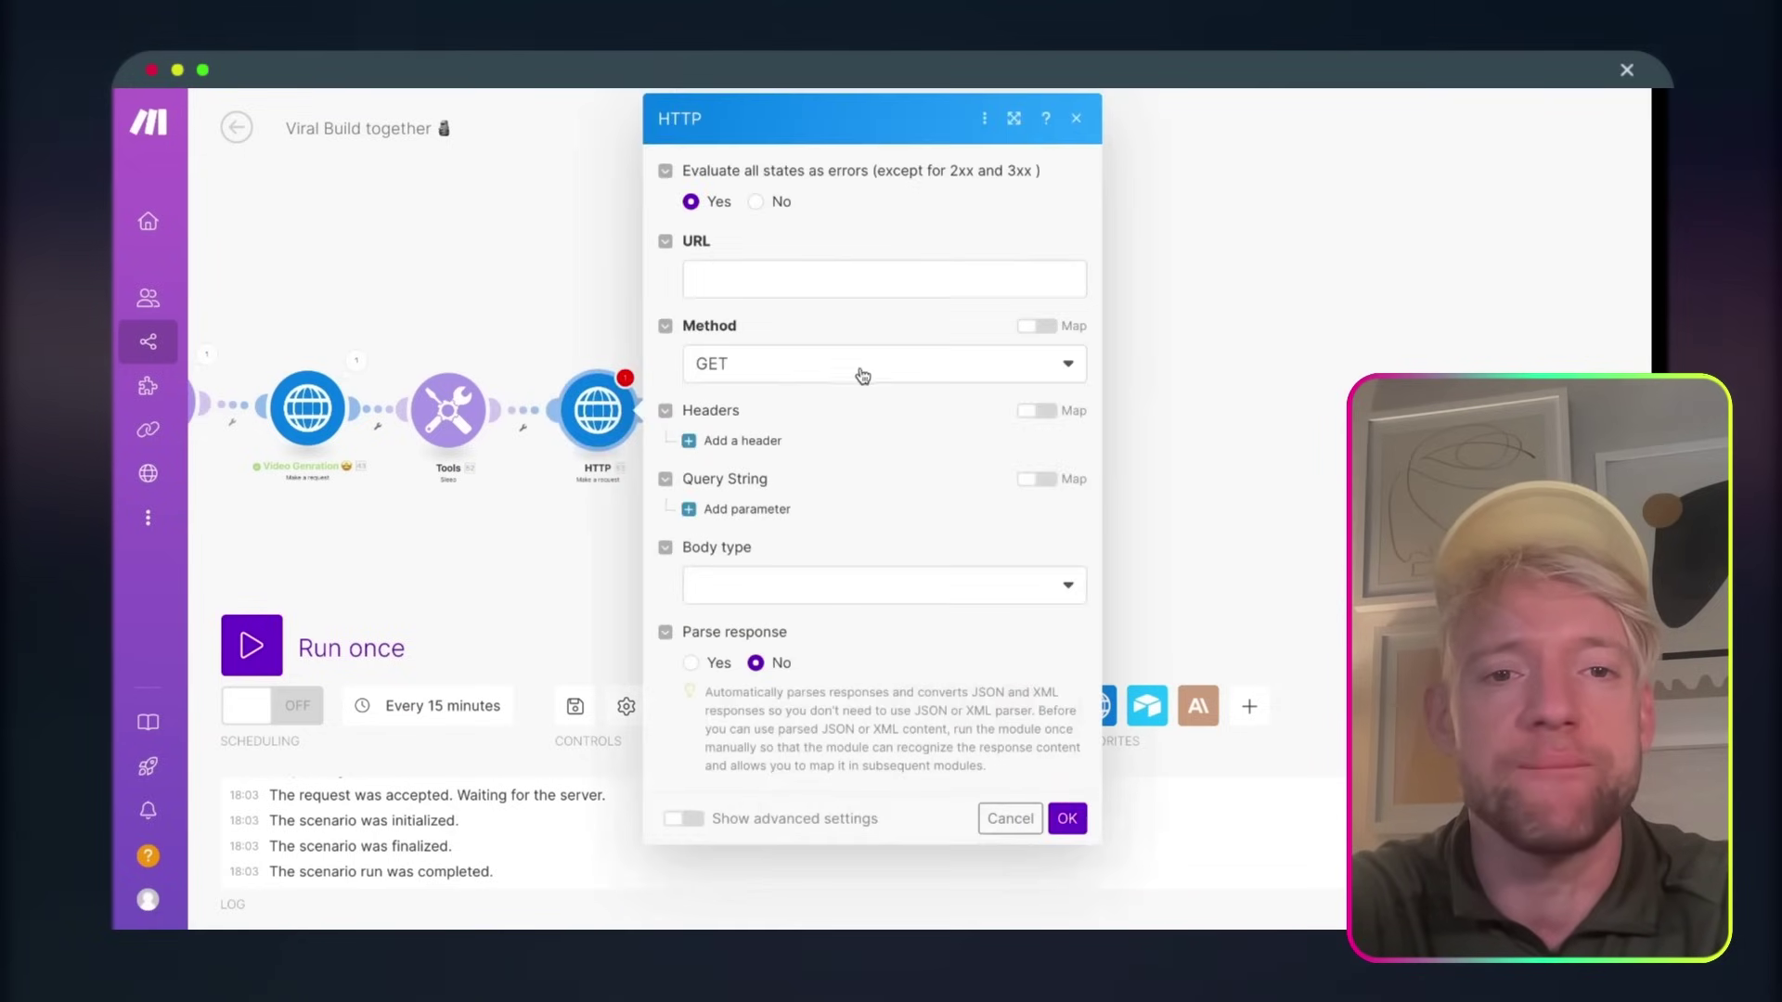
left_click(806, 370)
left_click(808, 409)
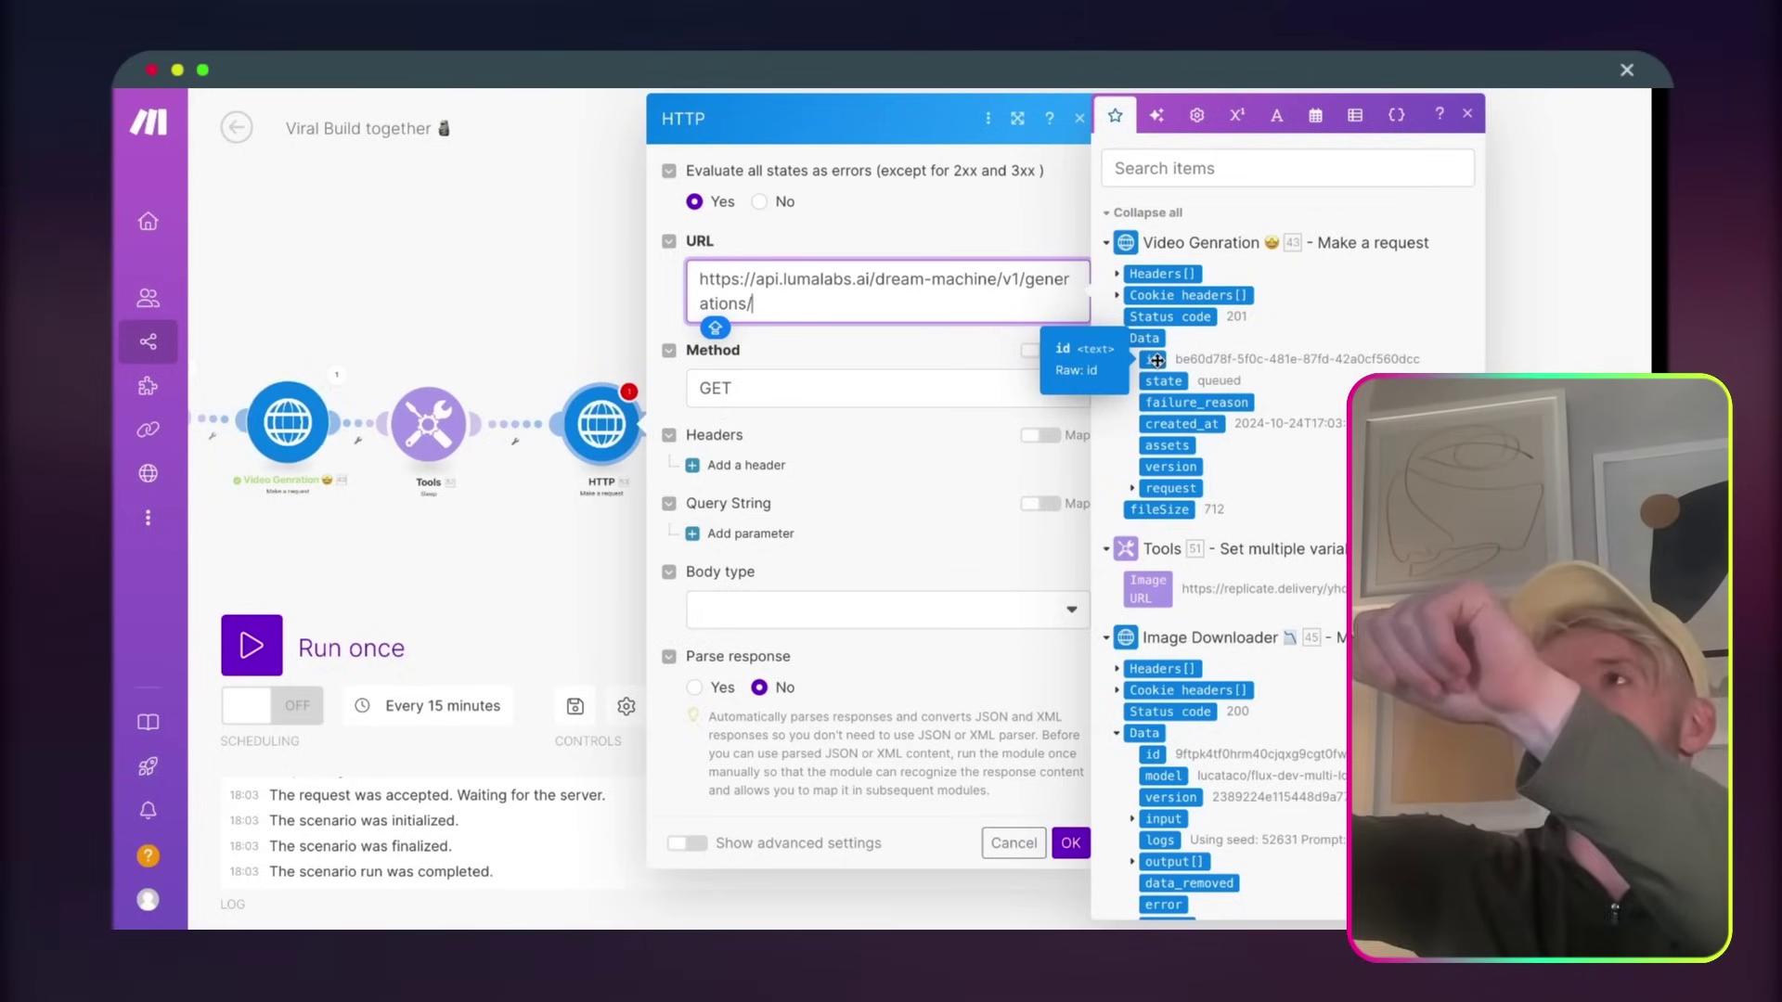
left_click_drag(1157, 360, 803, 303)
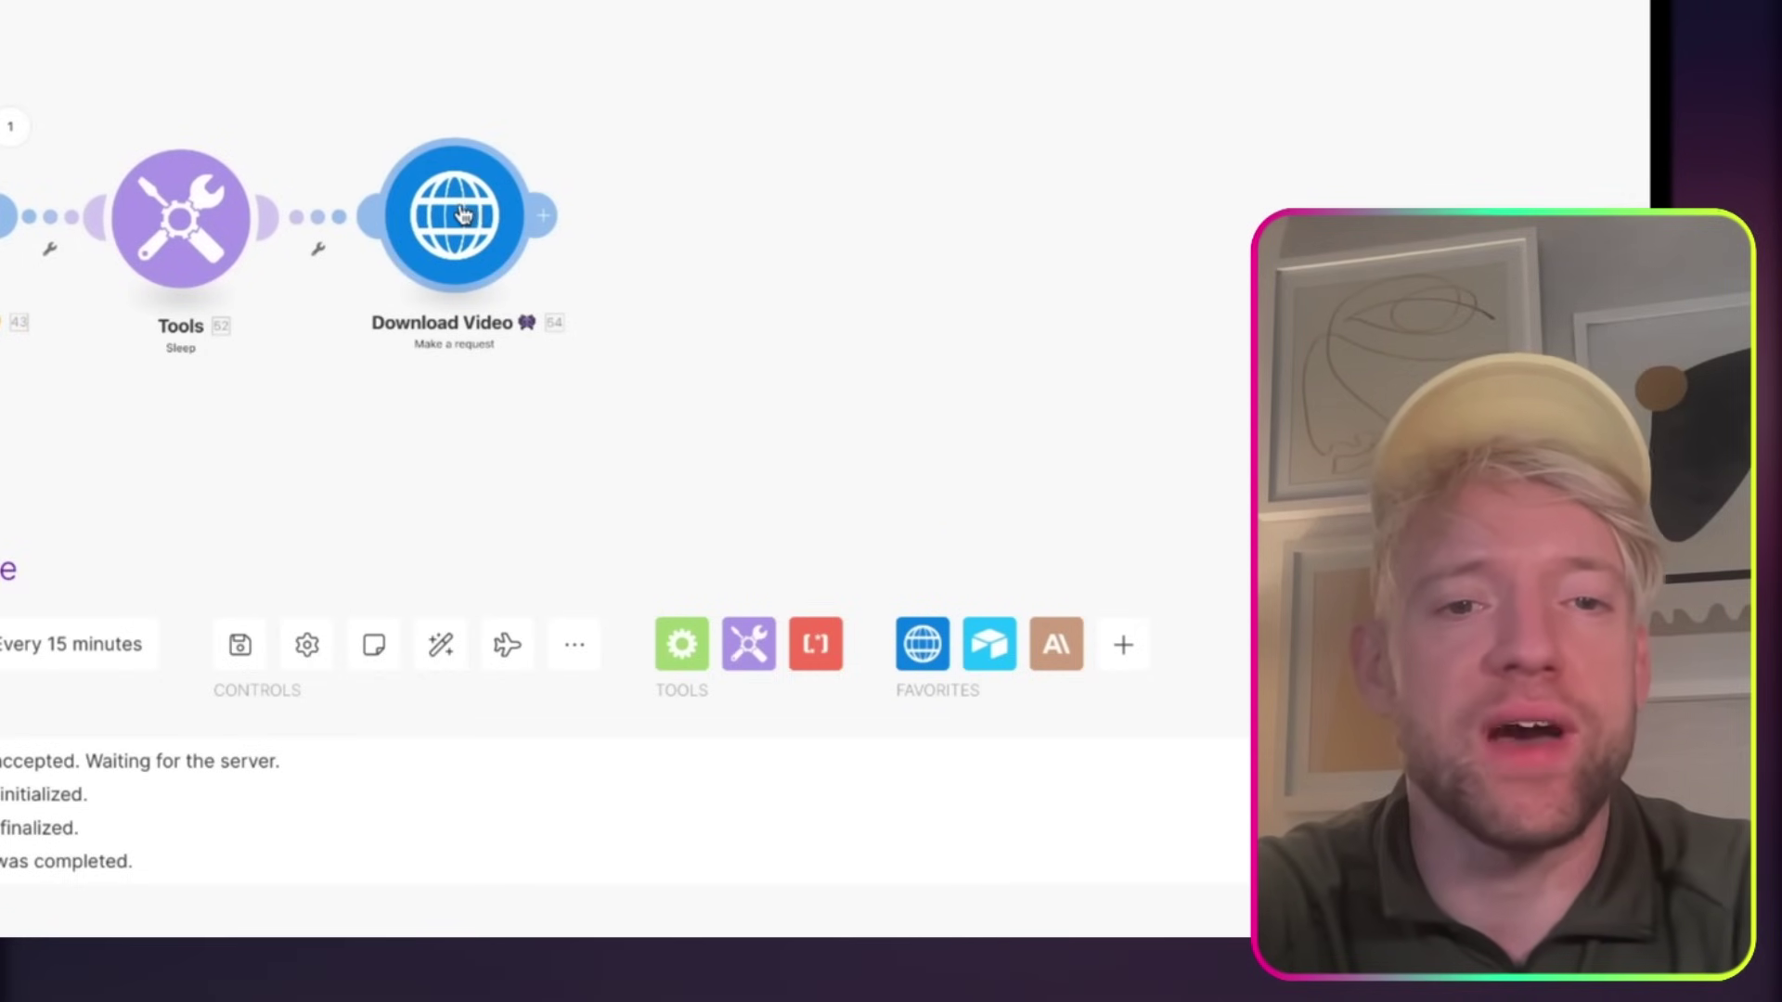
- Review the Download Video module's URL, headers, body type, content type and parse response settings, and confirm them
left_click_drag(464, 215, 459, 215)
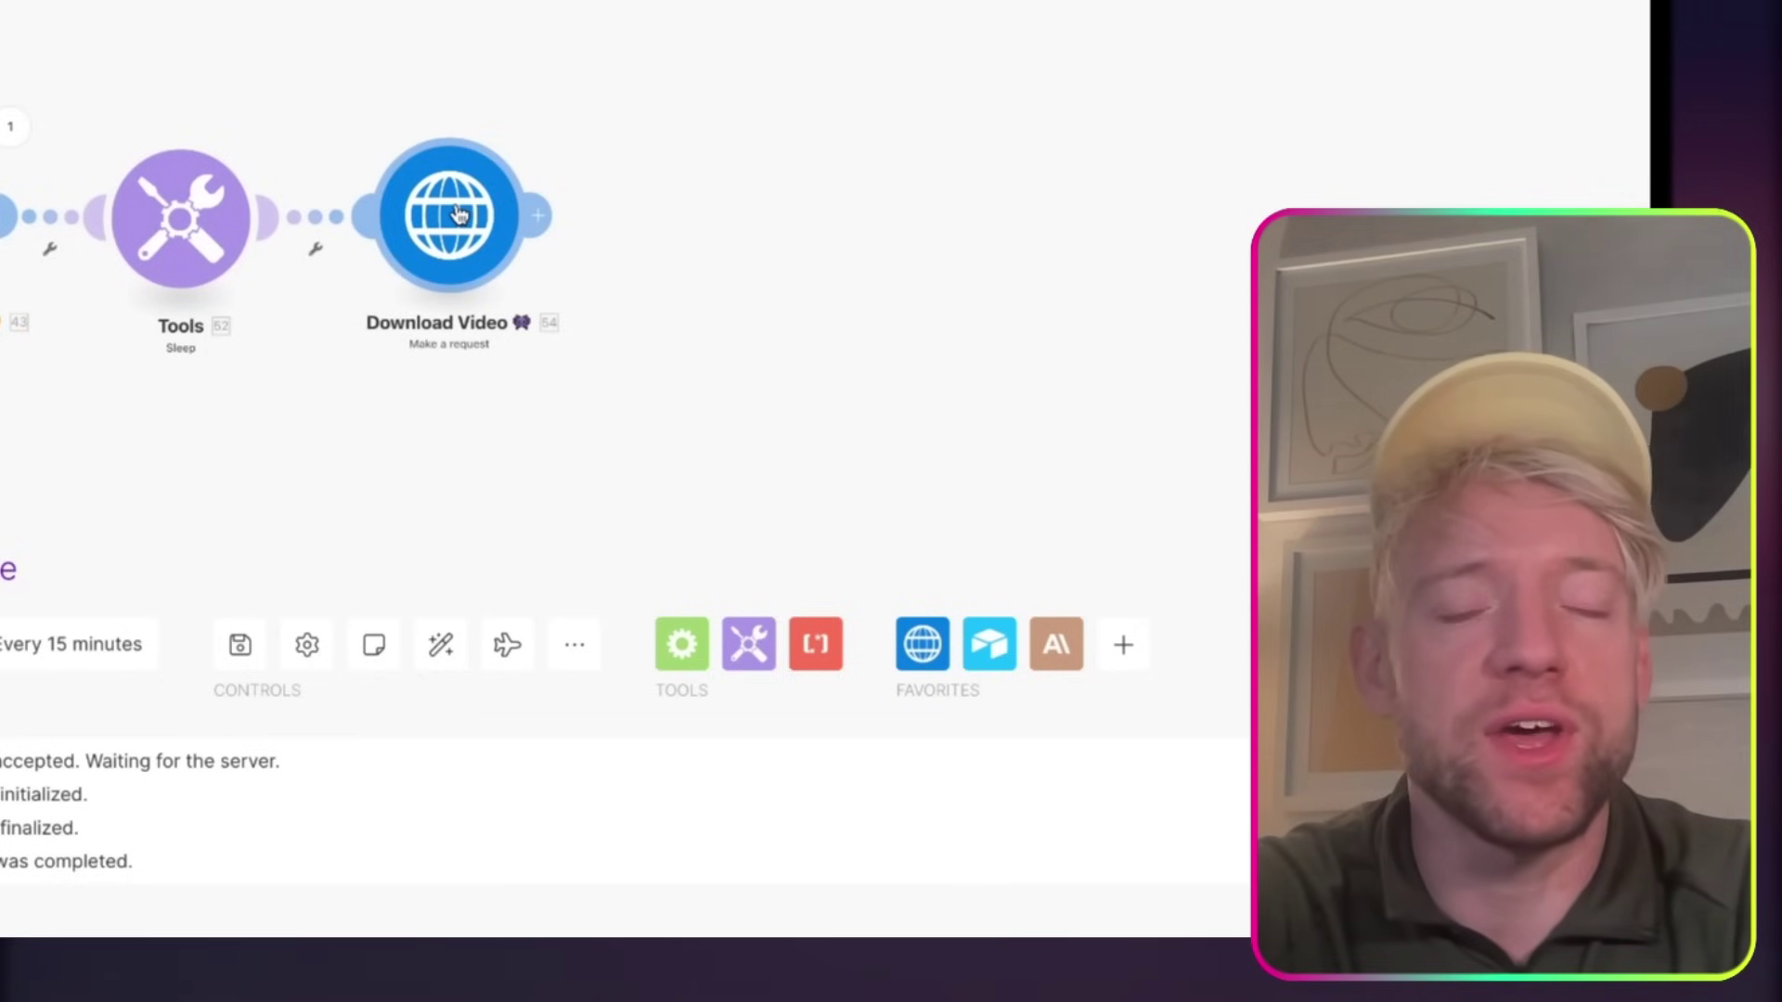
left_click(460, 216)
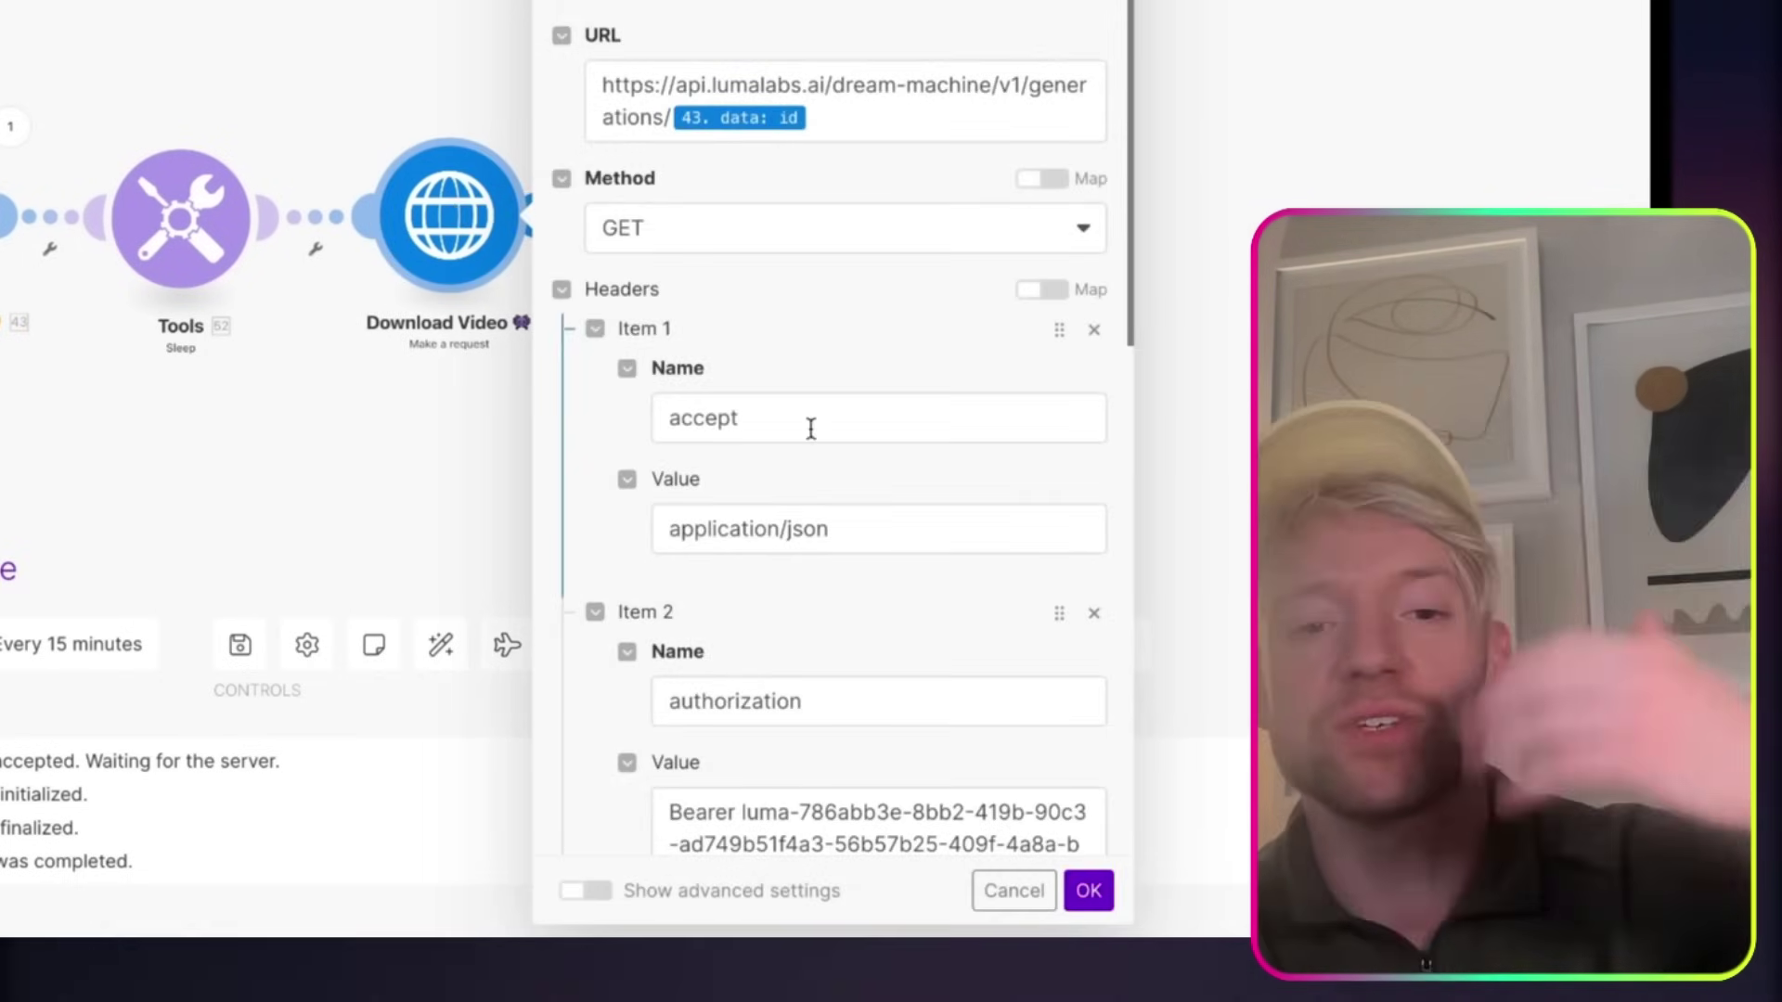
scroll(812, 430, "down", 1)
scroll(812, 430, "down", 10)
scroll(815, 442, "up", 2)
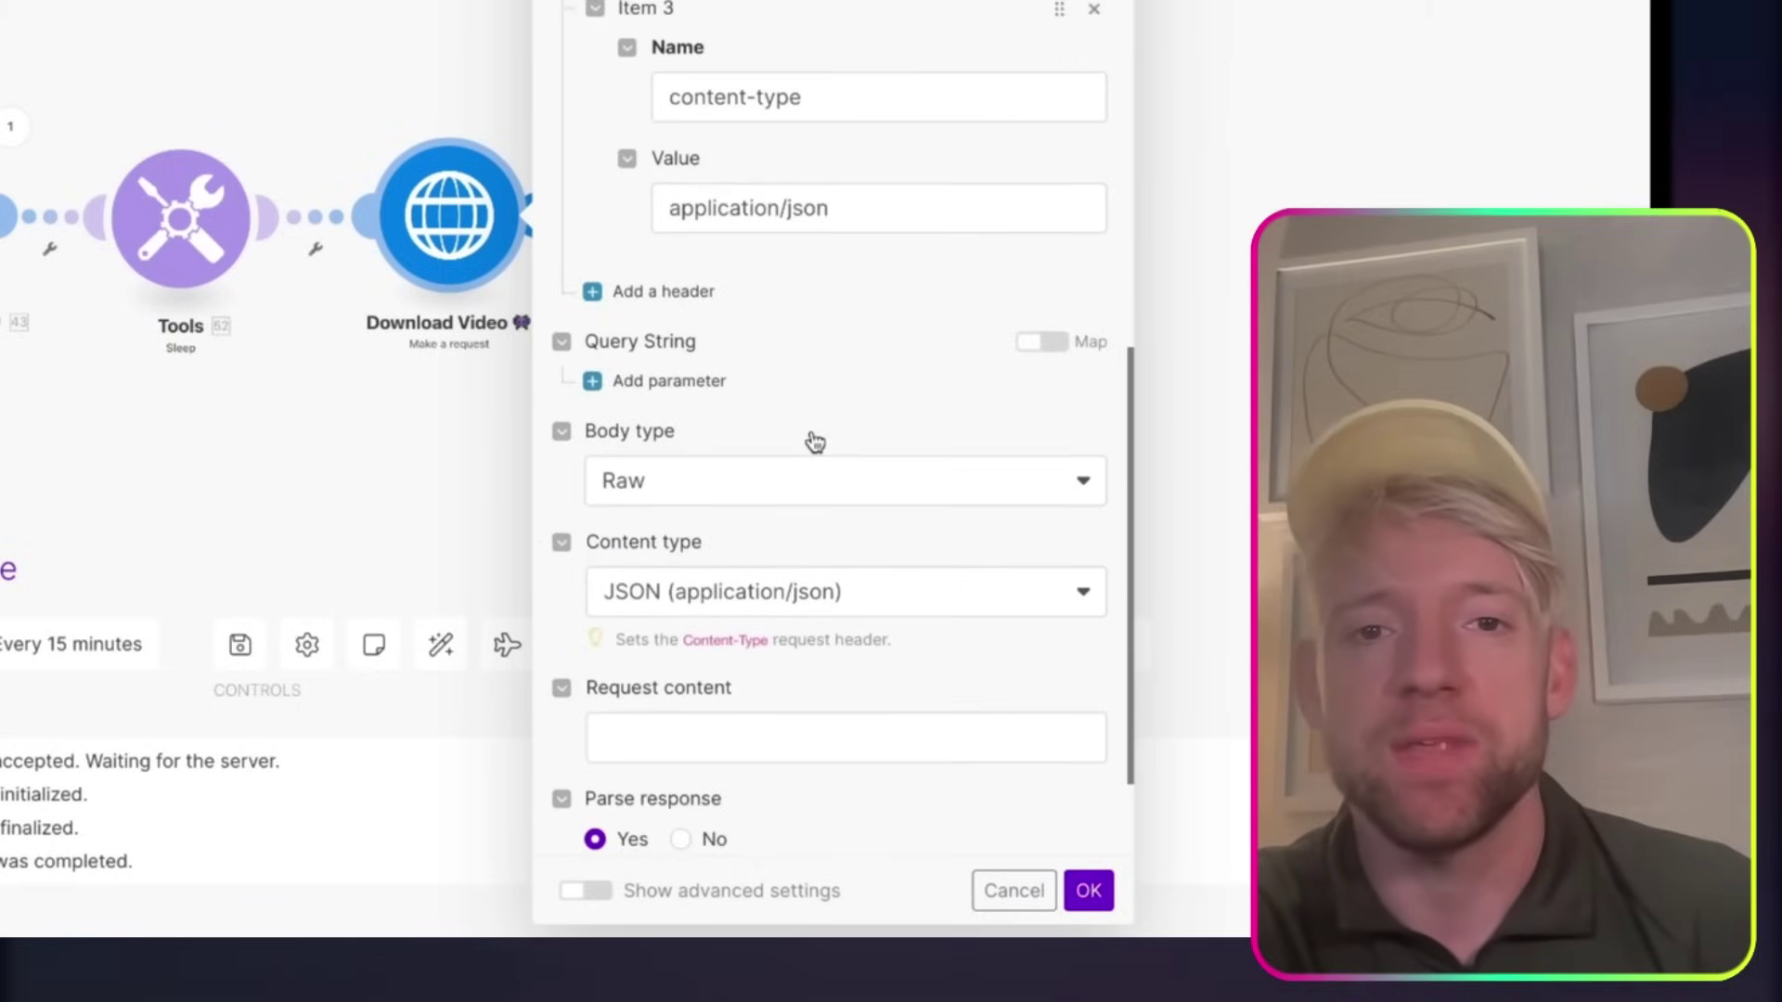
scroll(815, 442, "down", 2)
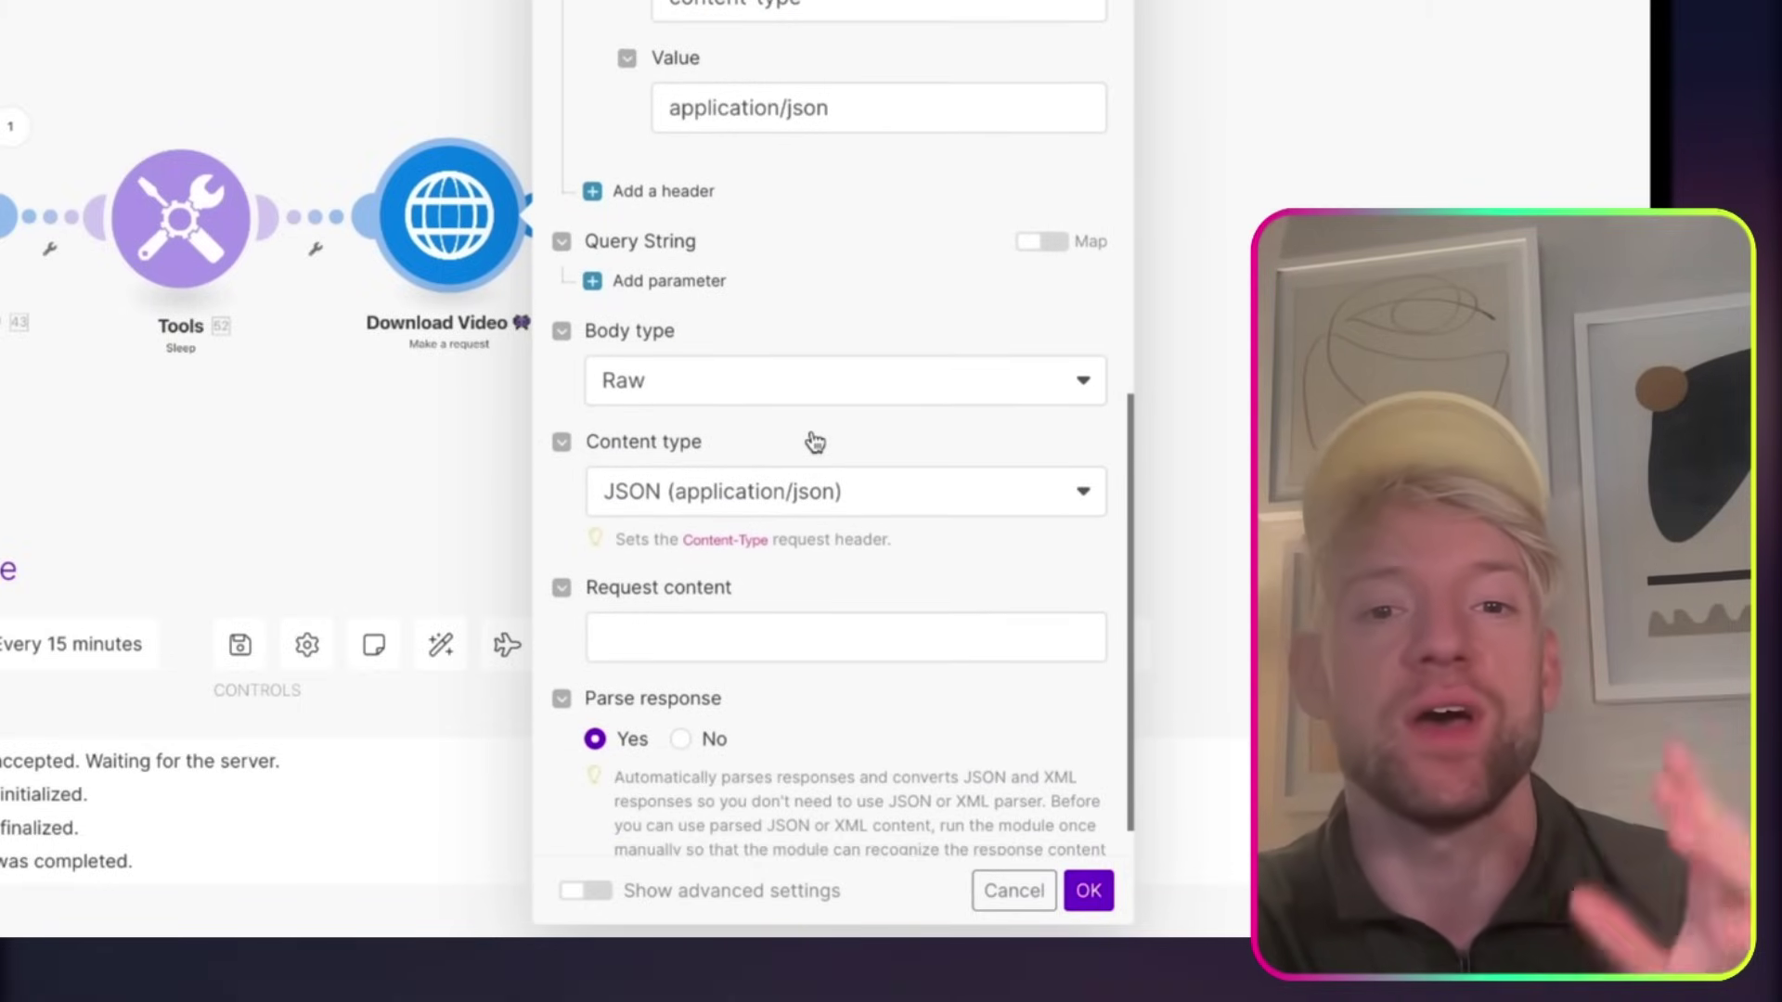
scroll(823, 447, "down", 1)
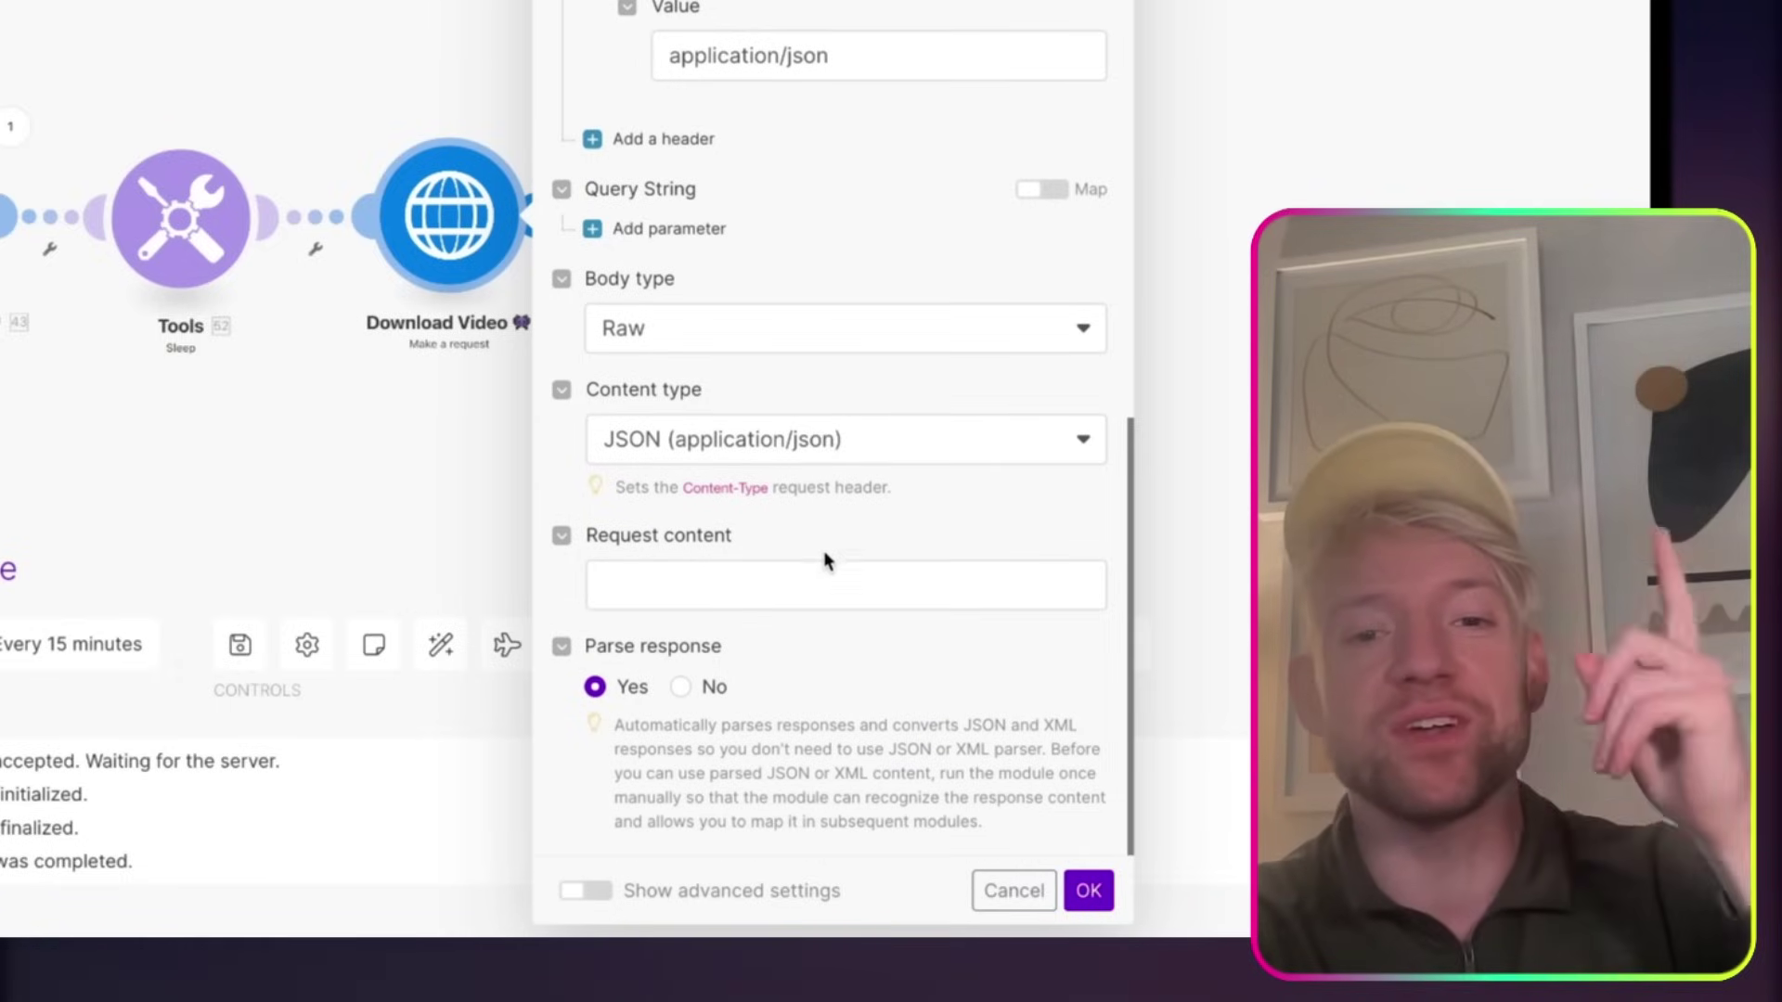
left_click(1086, 891)
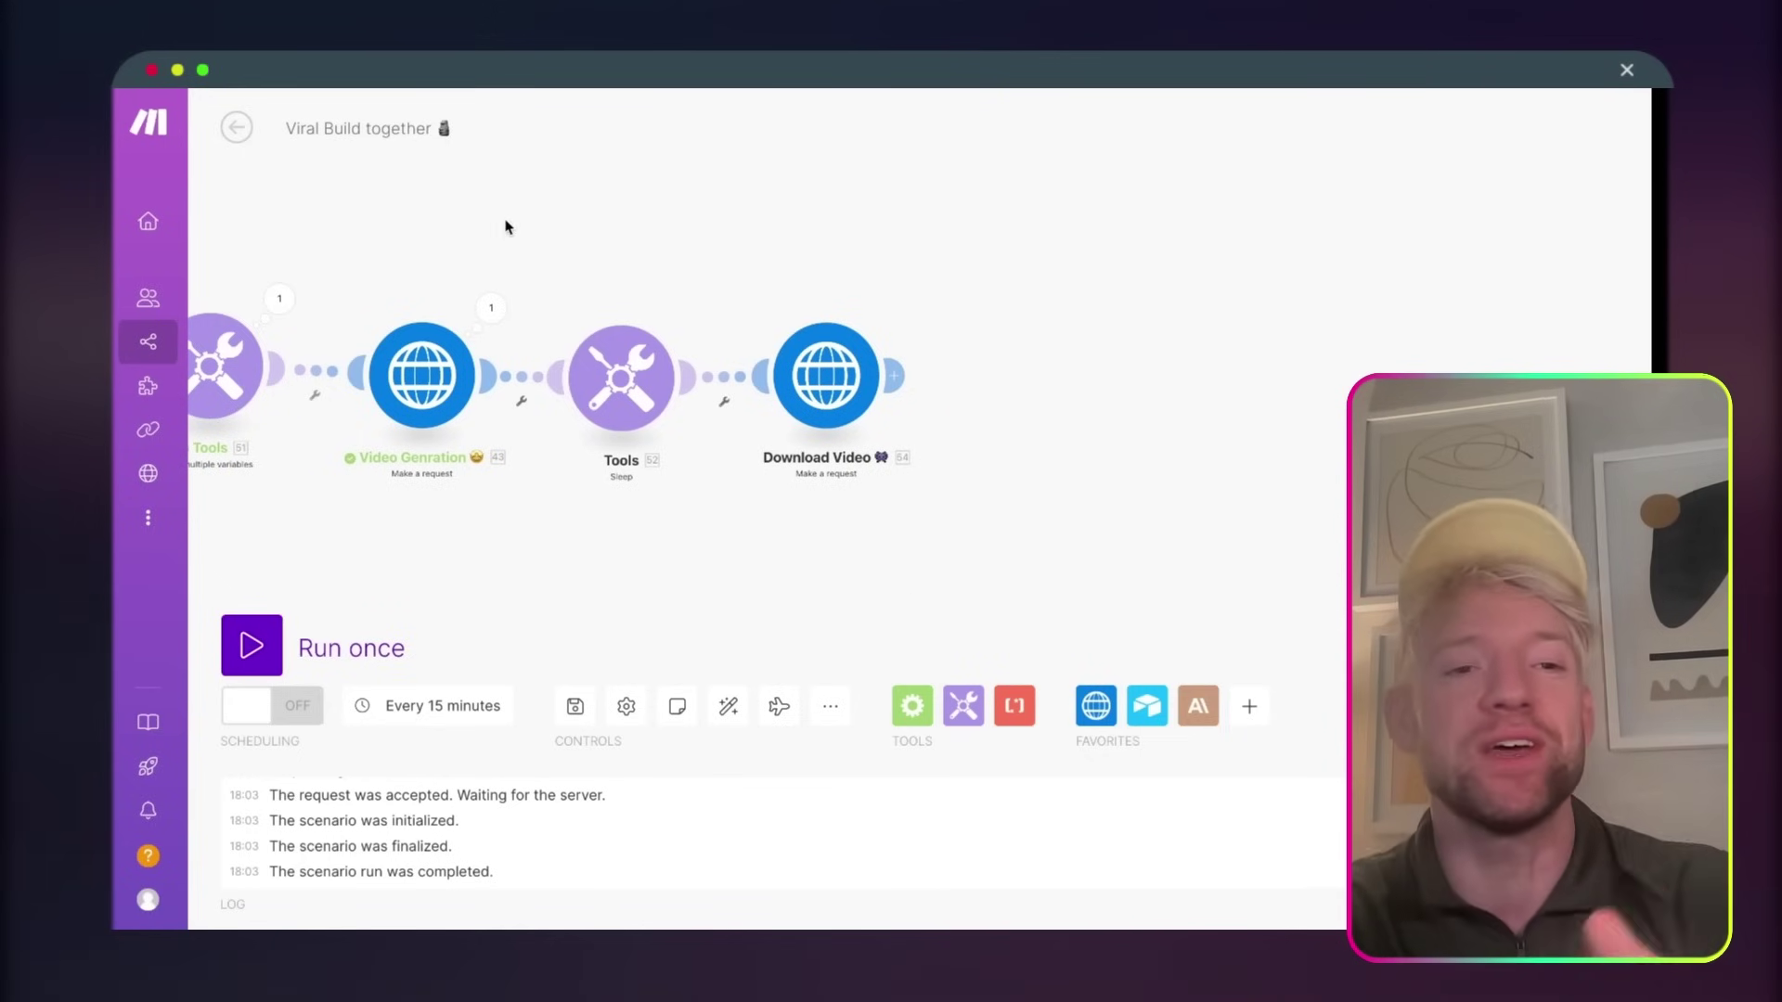
- Copy the generation id from the Data section of Video Genration's run output
left_click(492, 305)
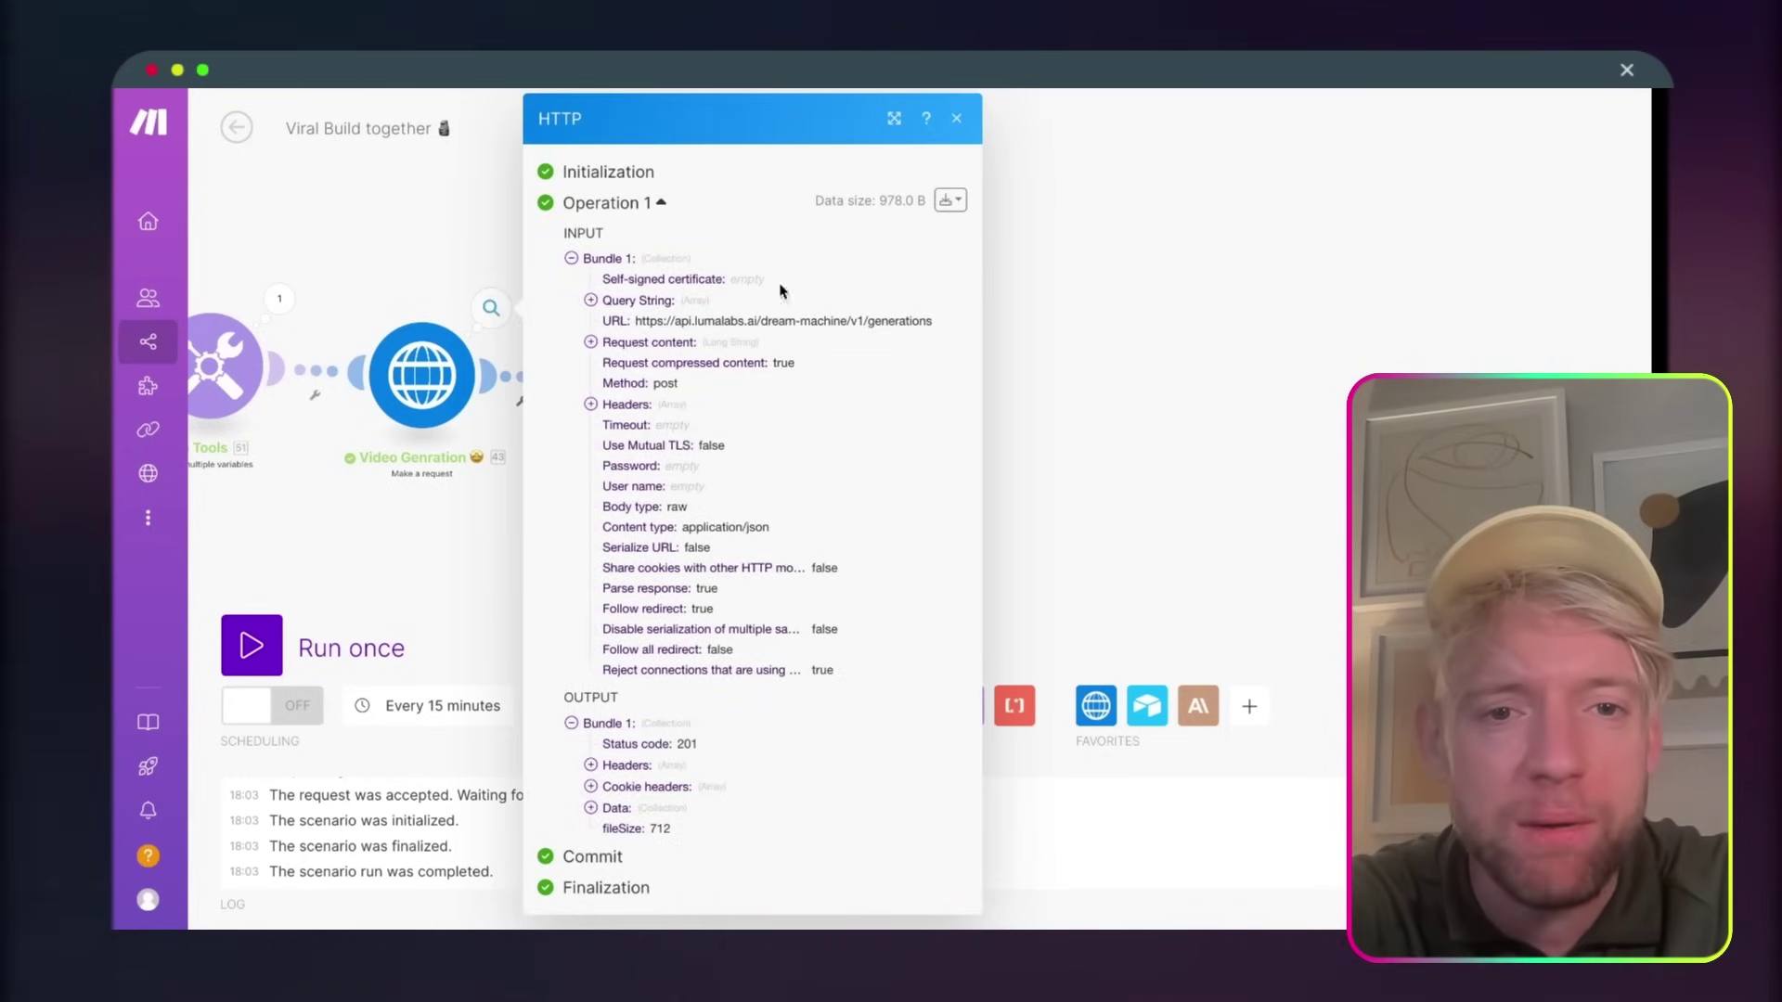
left_click(590, 808)
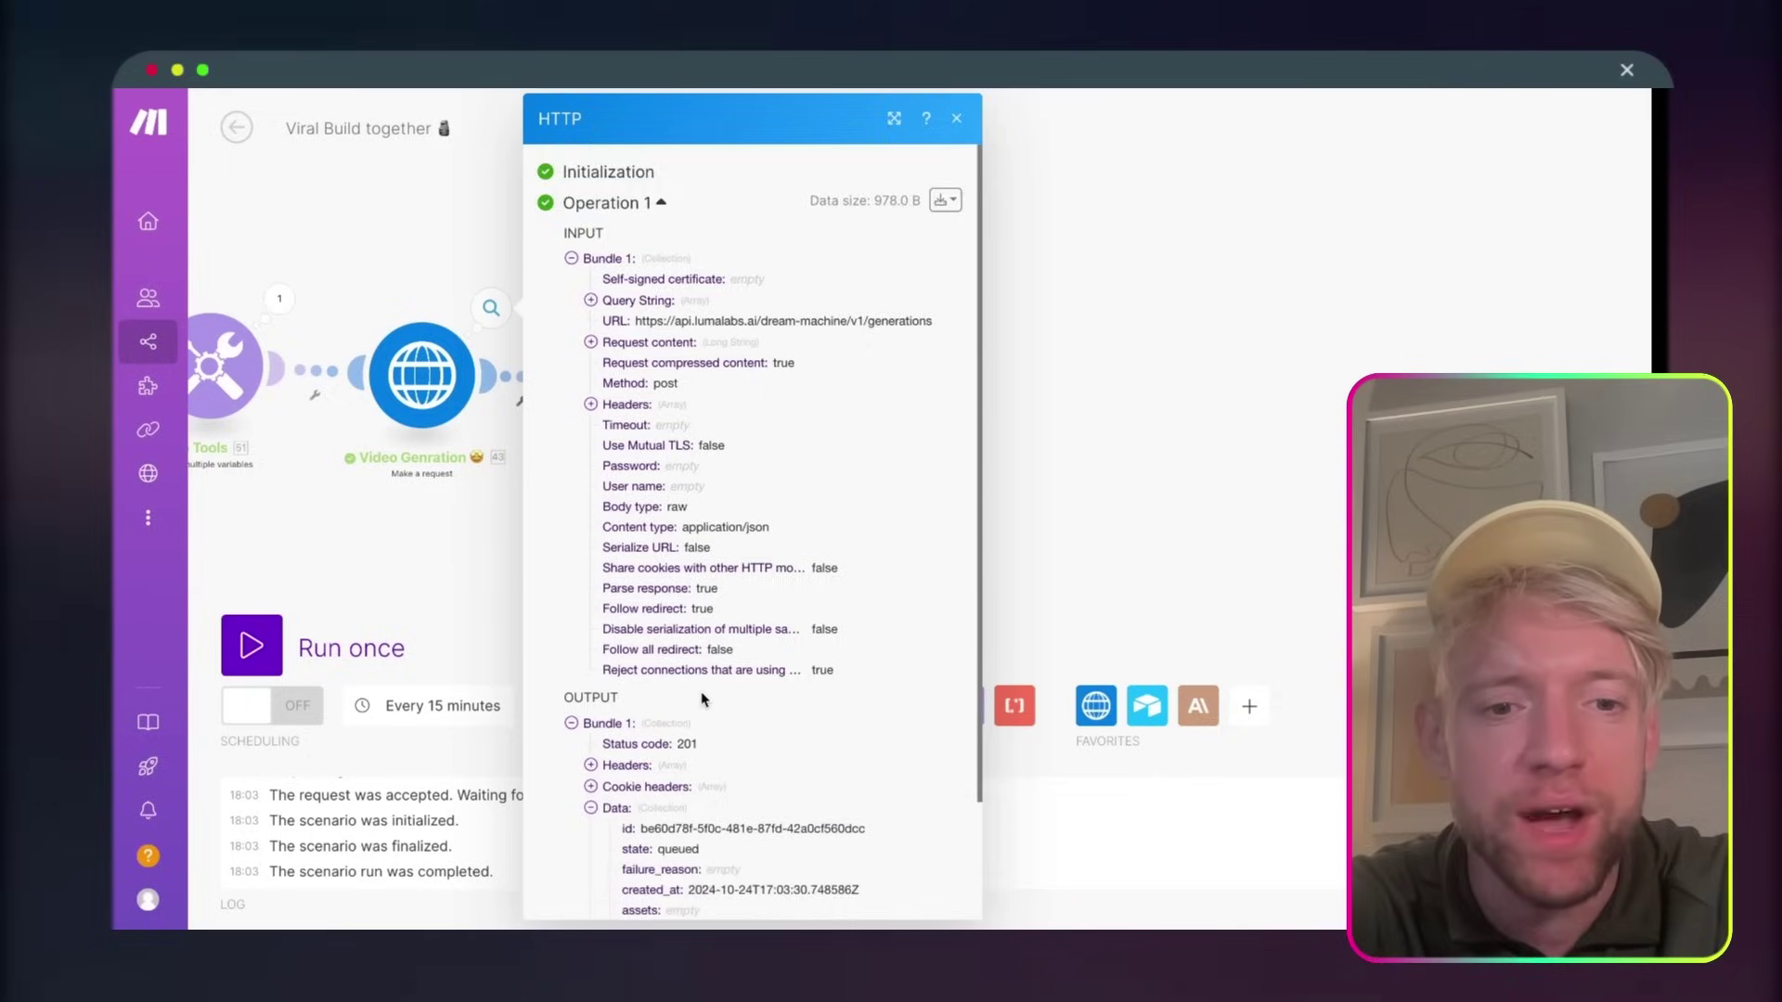
scroll(703, 690, "down", 3)
triple_click(721, 687)
key("super+c")
left_click(1041, 564)
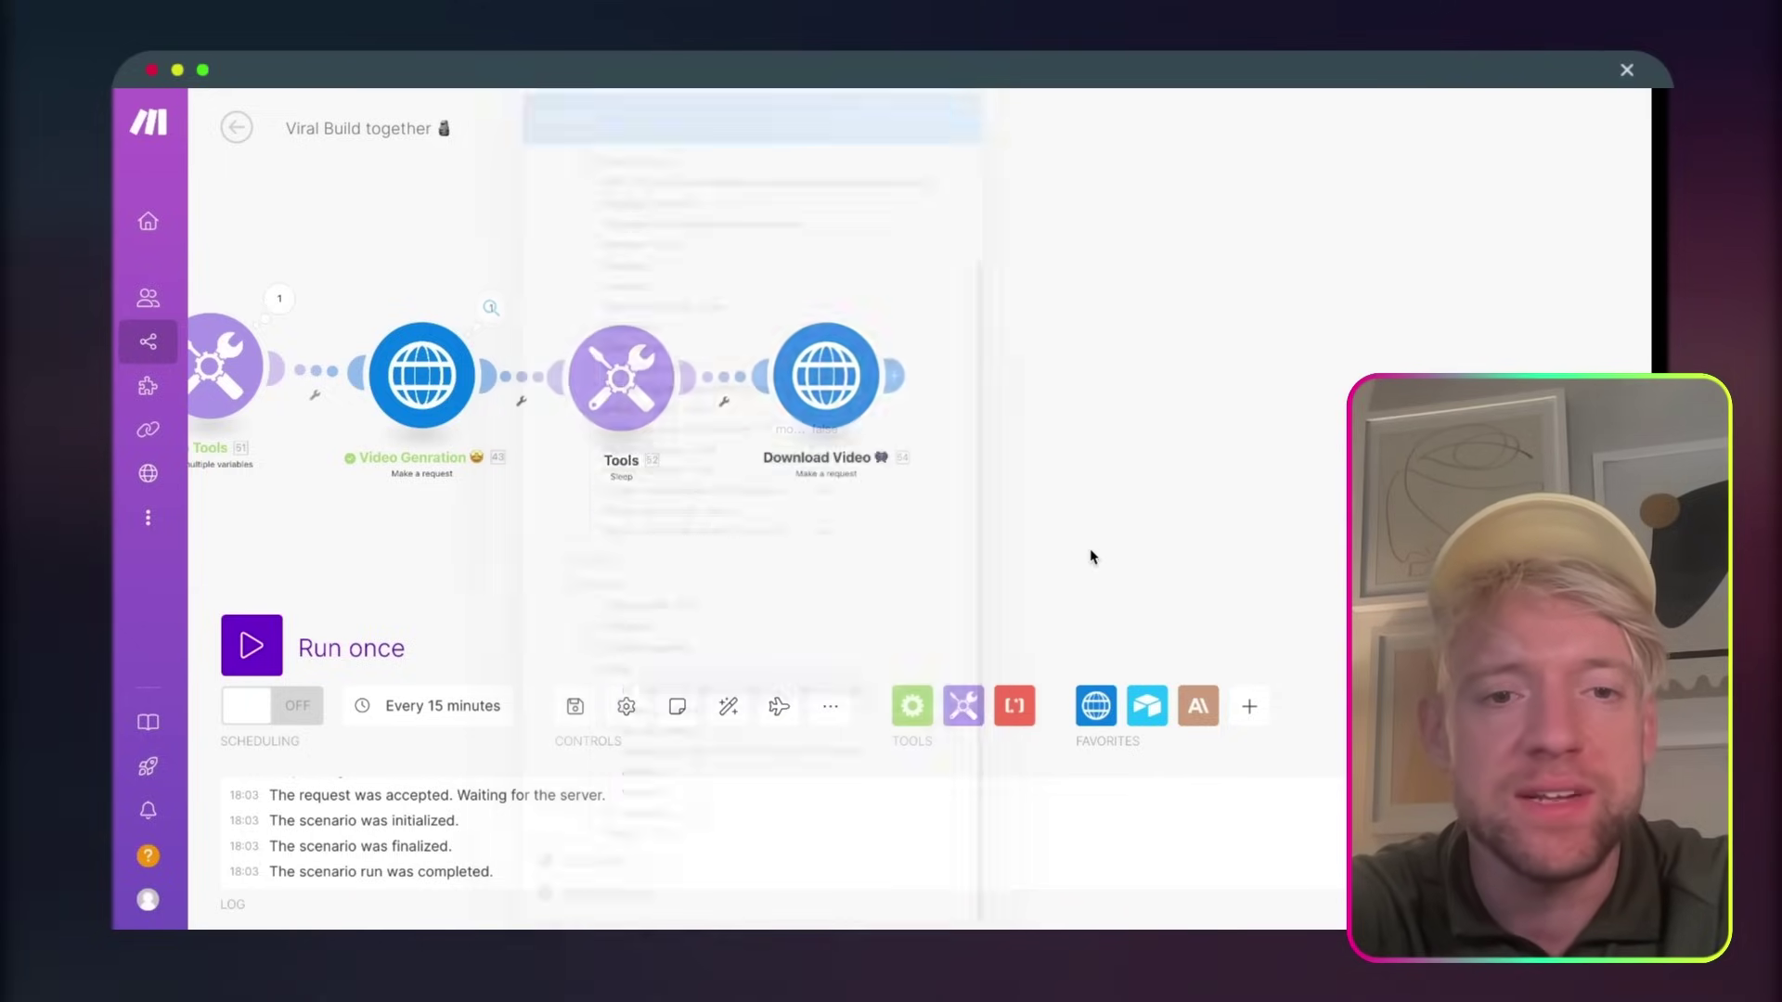
- Set the delay of the Sleep module before Download Video to 4 seconds and save it
left_click(723, 433)
double_click(877, 416)
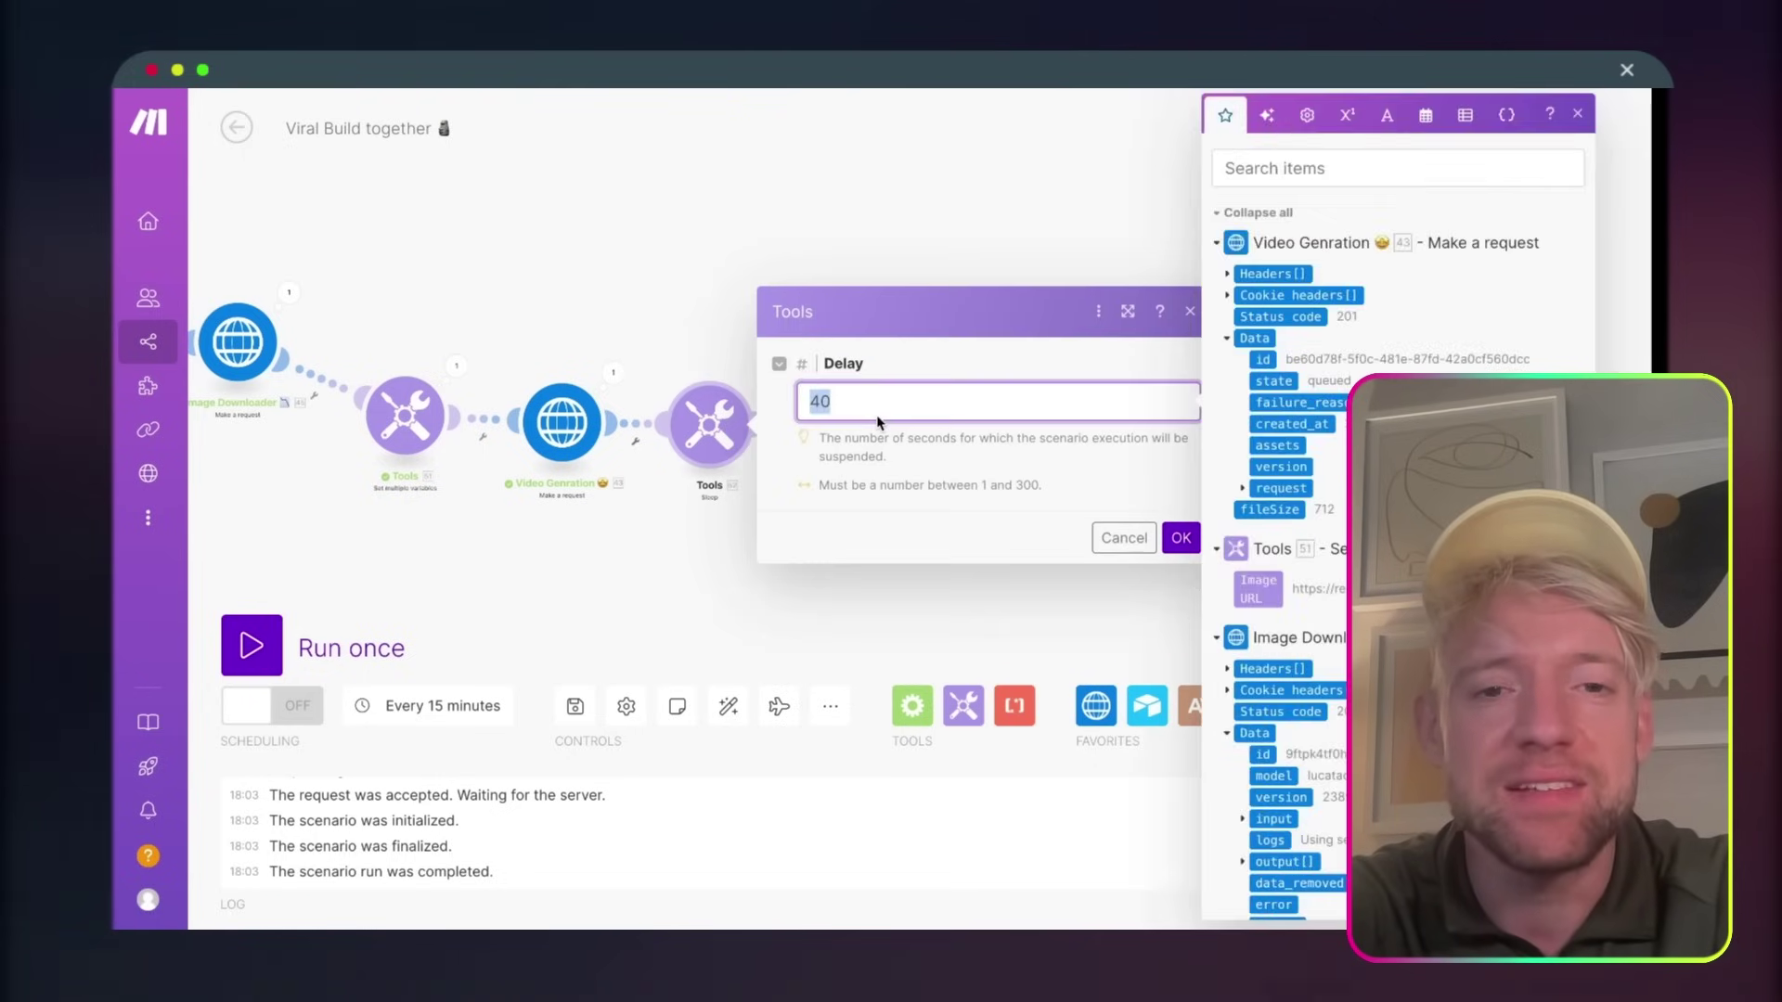
type("4")
left_click(1181, 537)
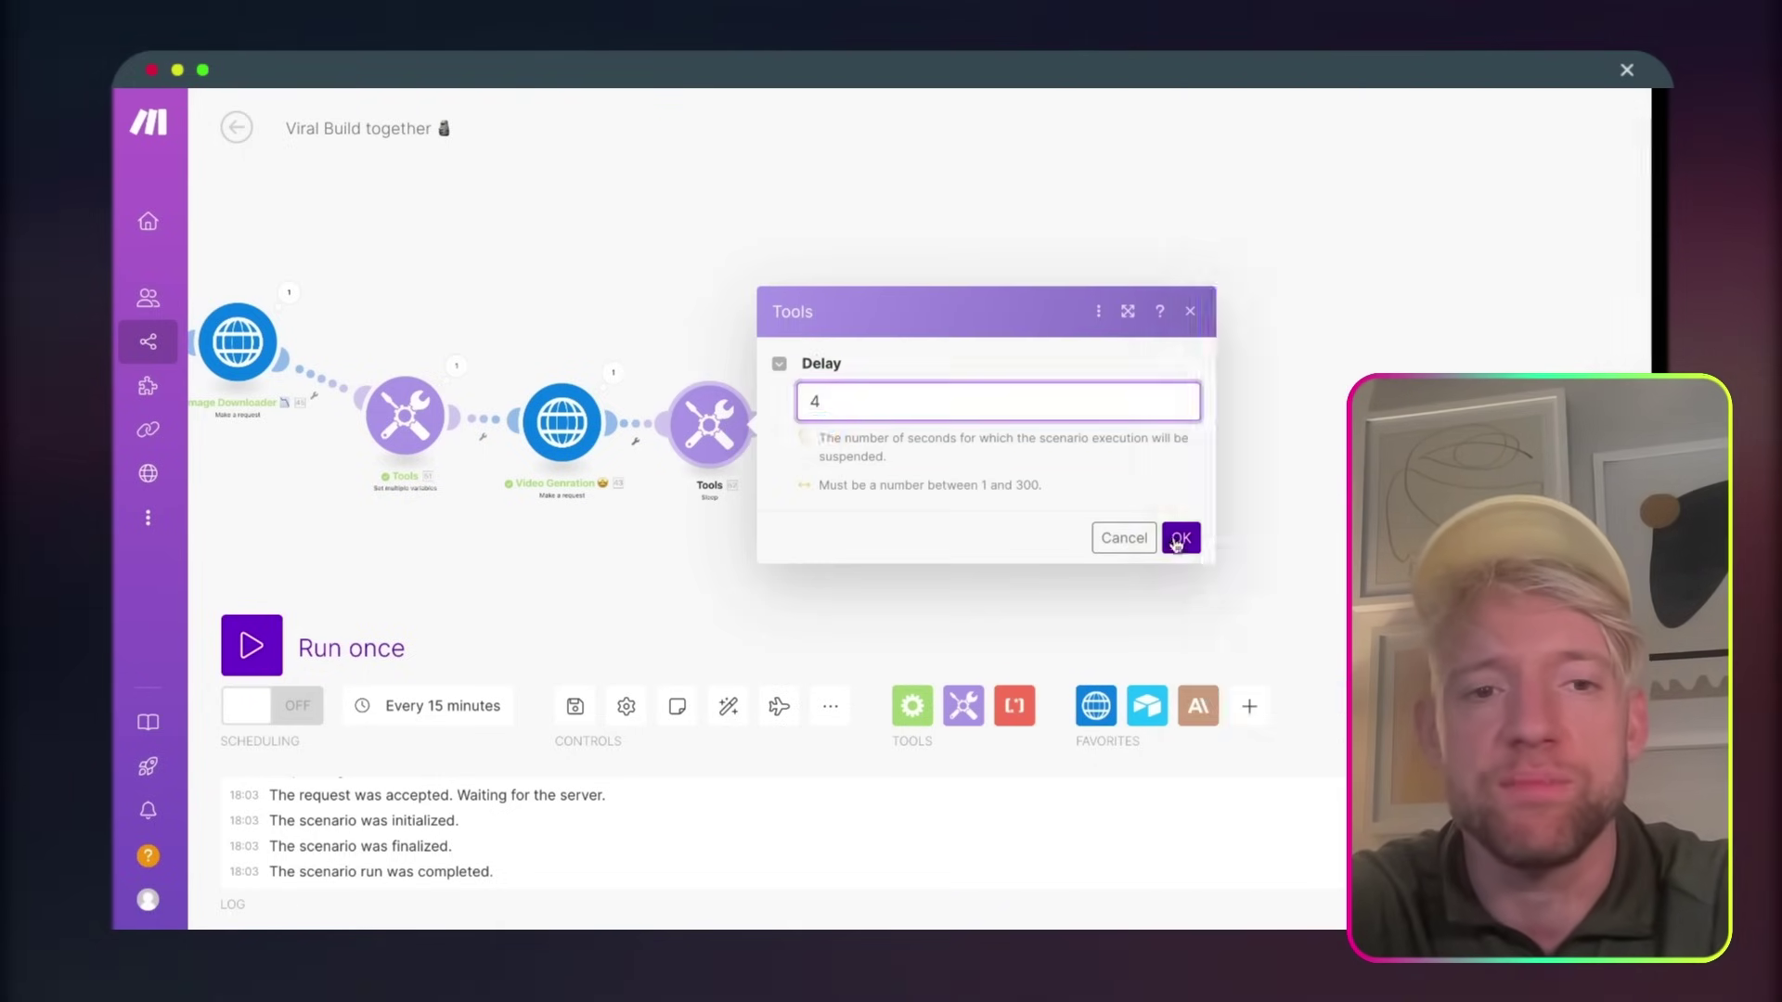
- Unlink the Sleep module from Video Genration and make Sleep the scenario's starting module
left_click(980, 403)
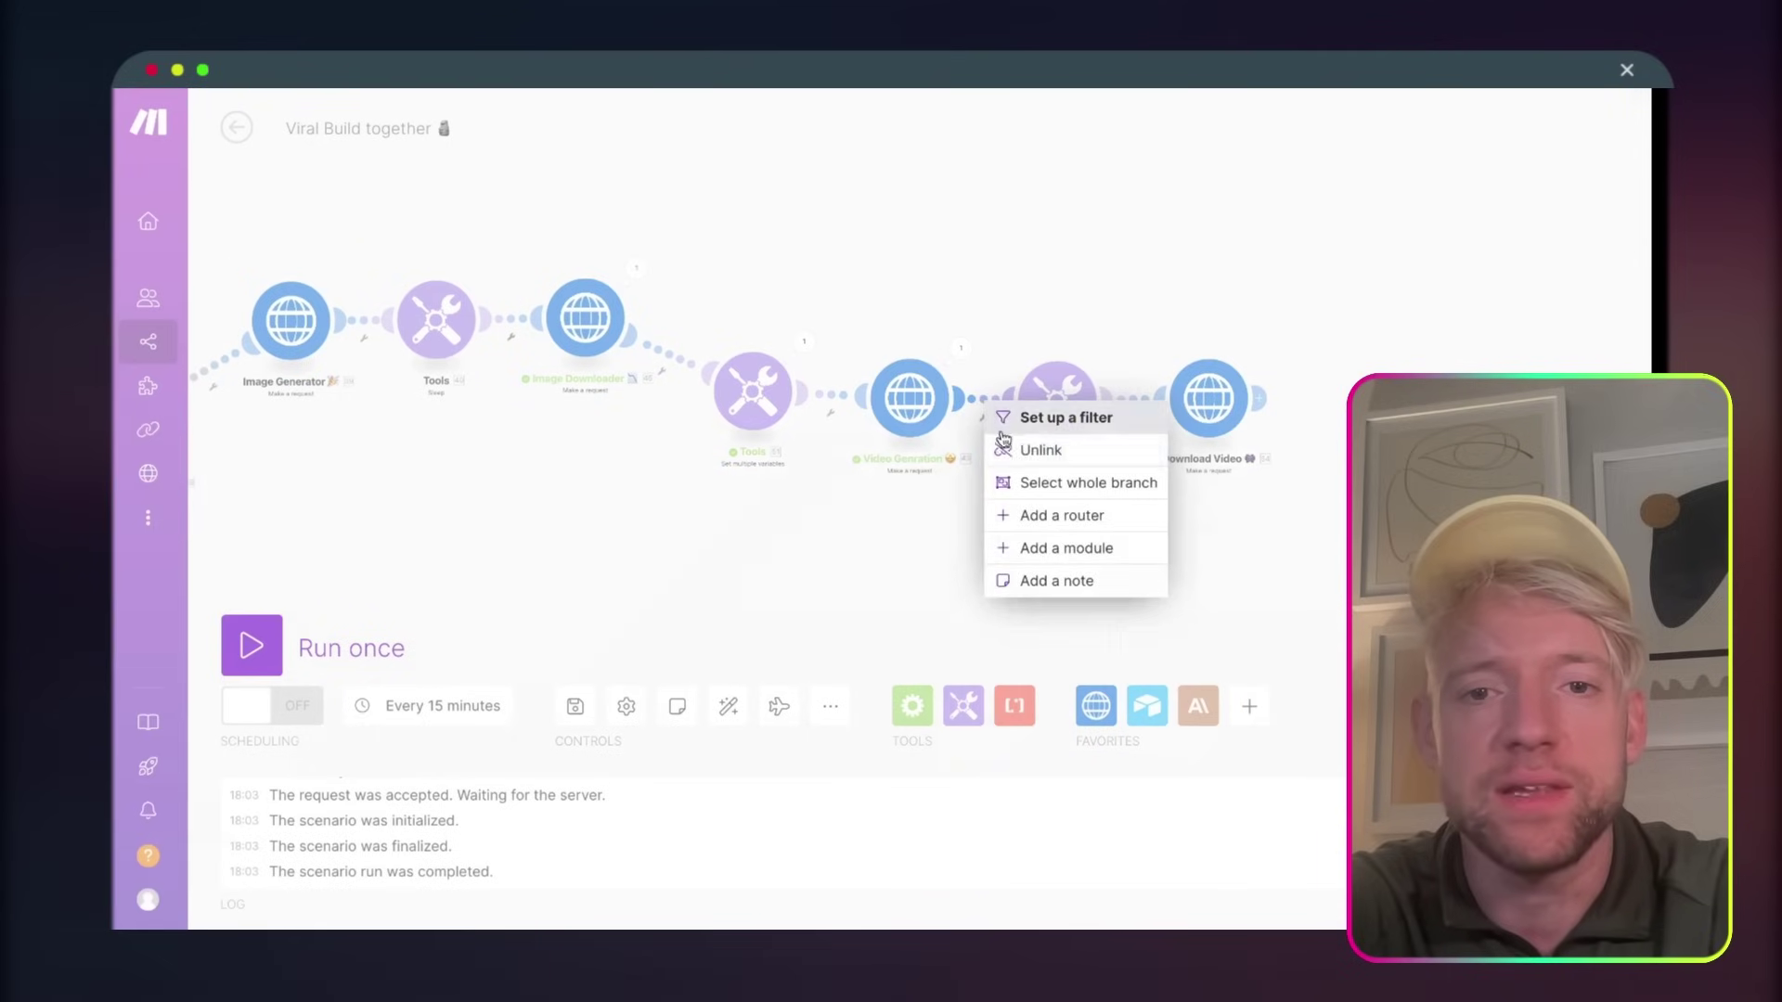
left_click(1011, 449)
scroll(511, 499, "left", 5)
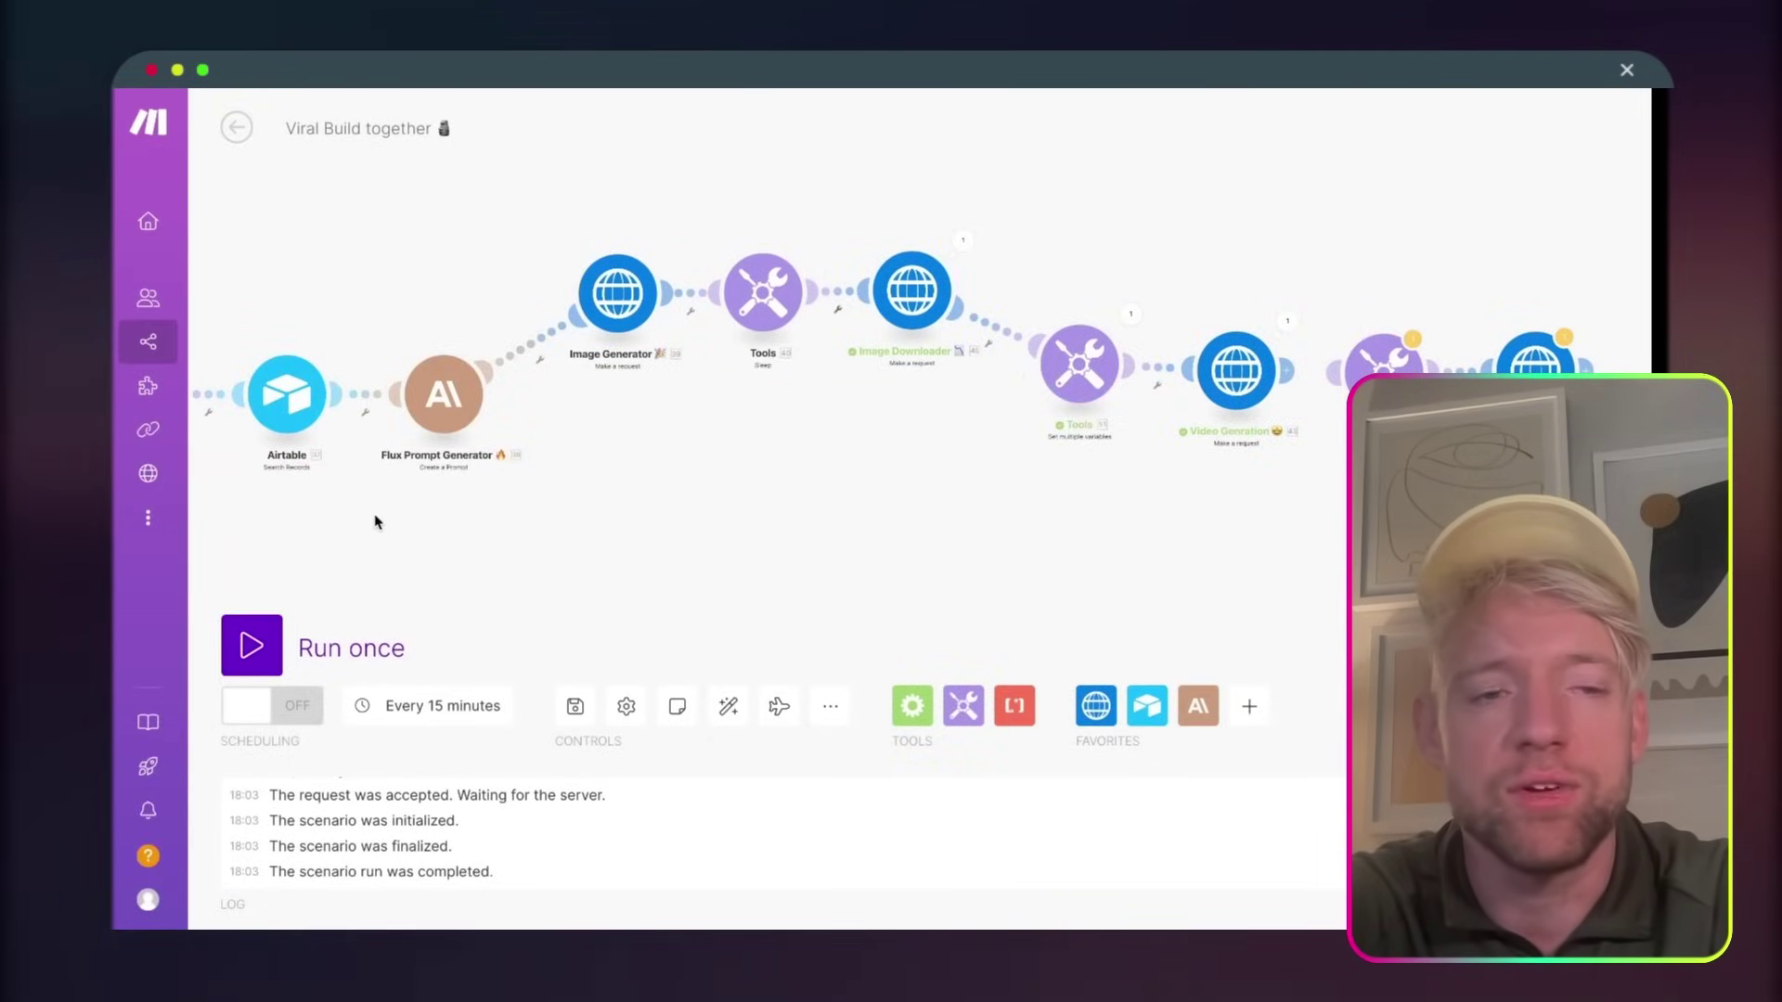
scroll(376, 521, "down", 5)
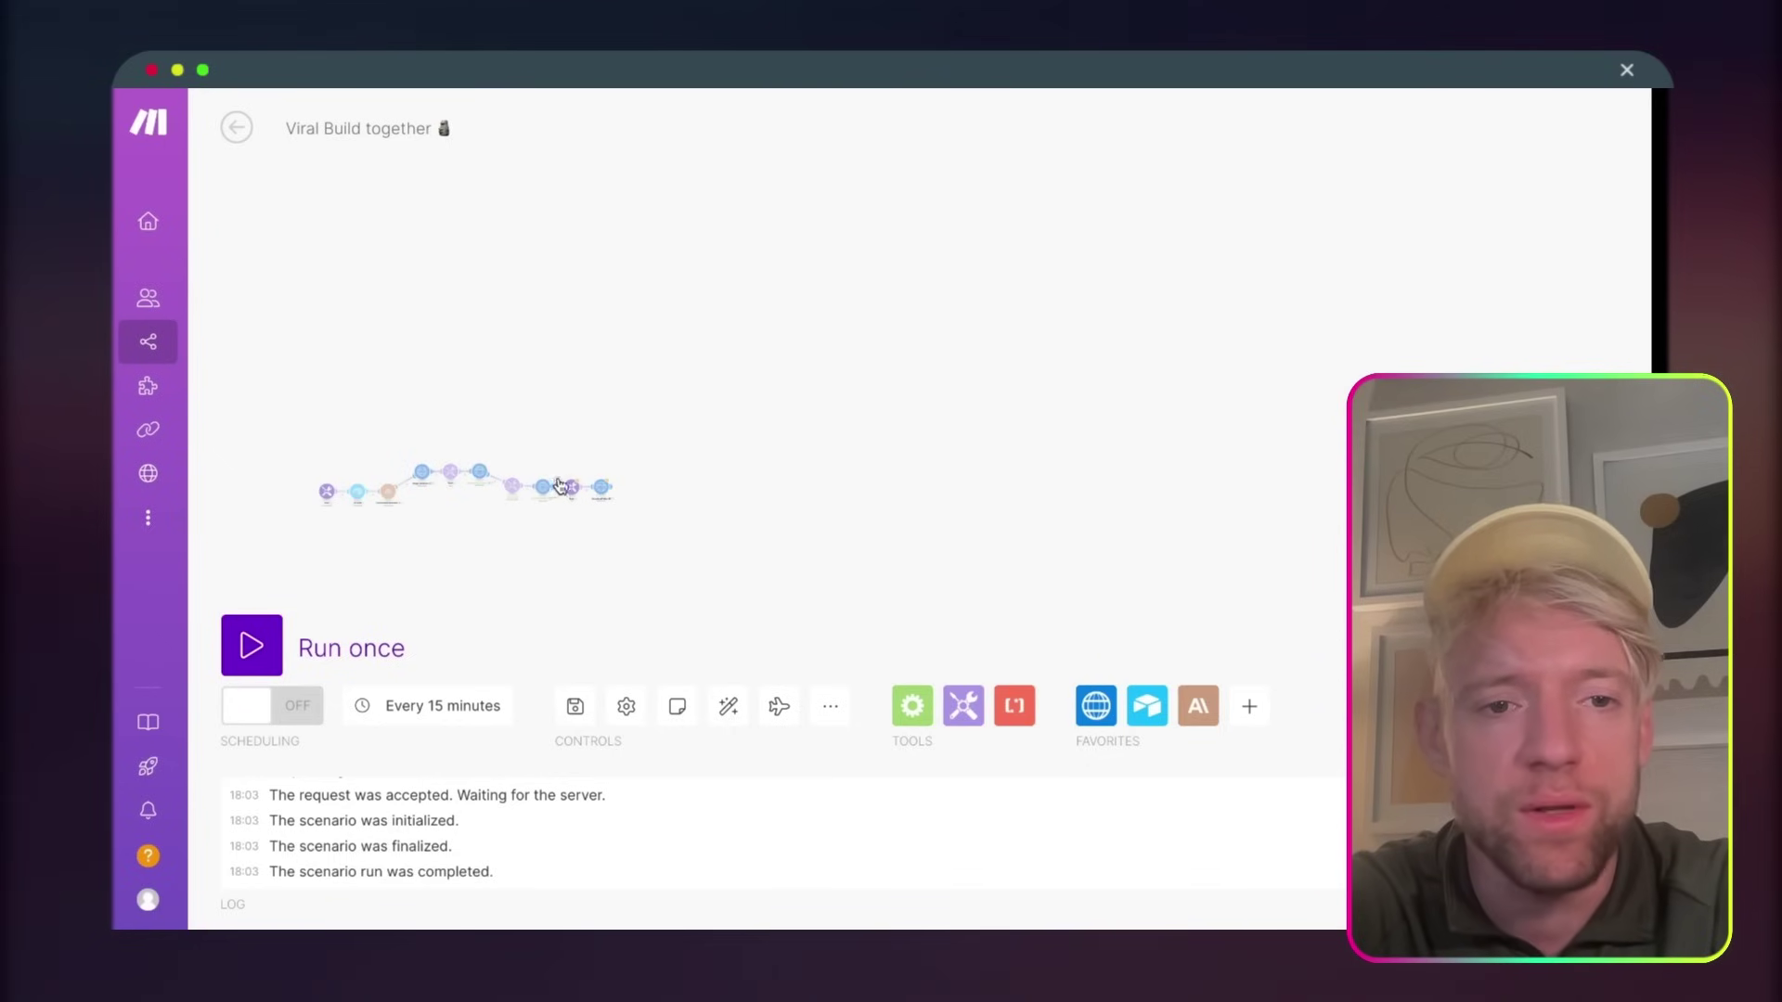
scroll(573, 520, "up", 6)
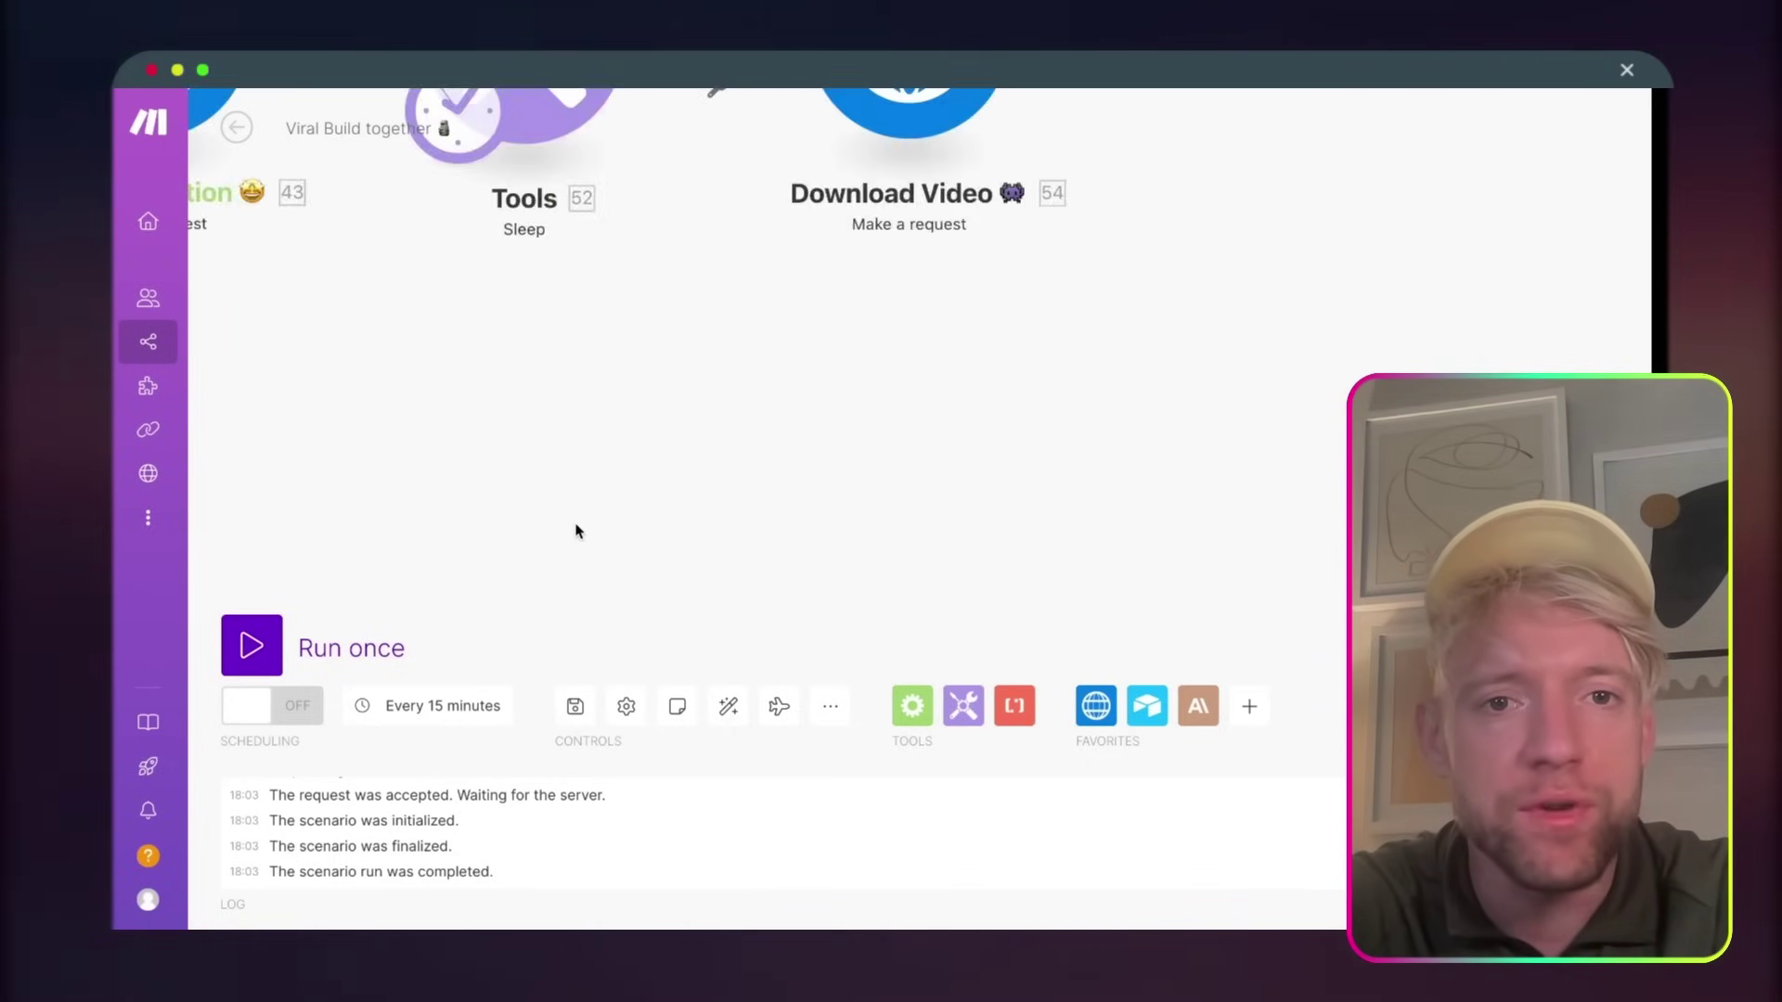
- Start a single scenario run from the Sleep module and cancel it
scroll(594, 511, "down", 2)
left_click_drag(600, 504, 602, 615)
left_click(270, 652)
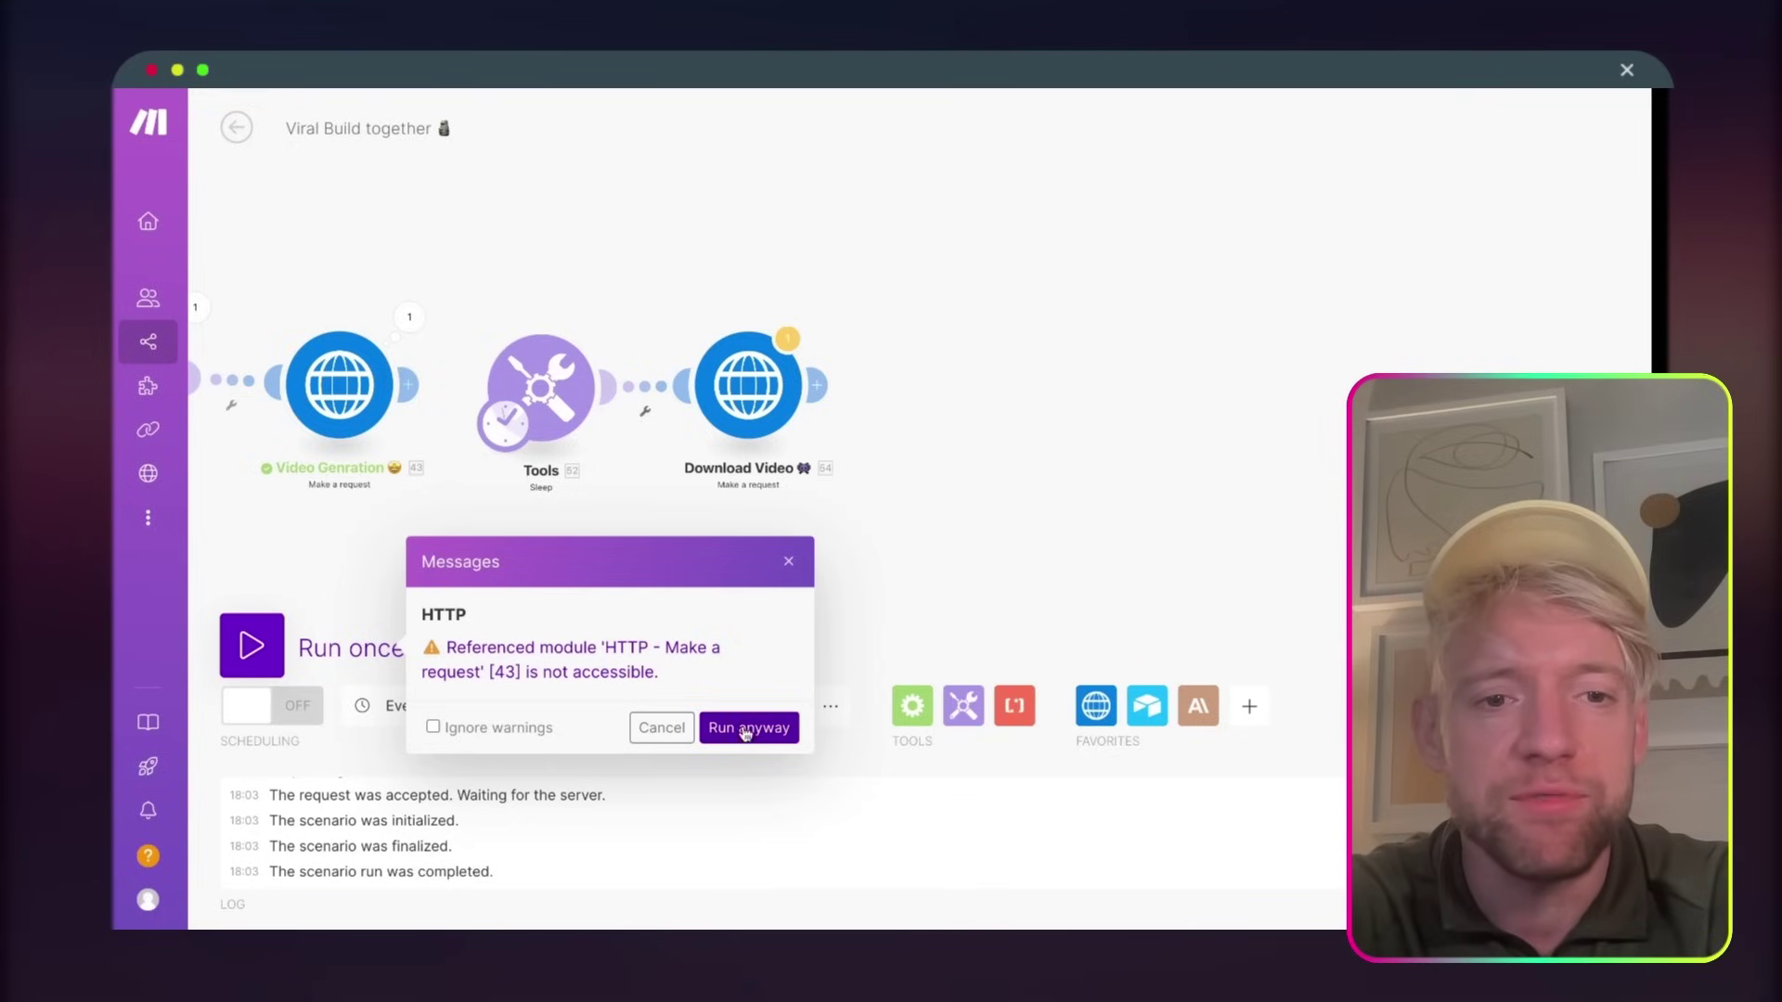
left_click(660, 727)
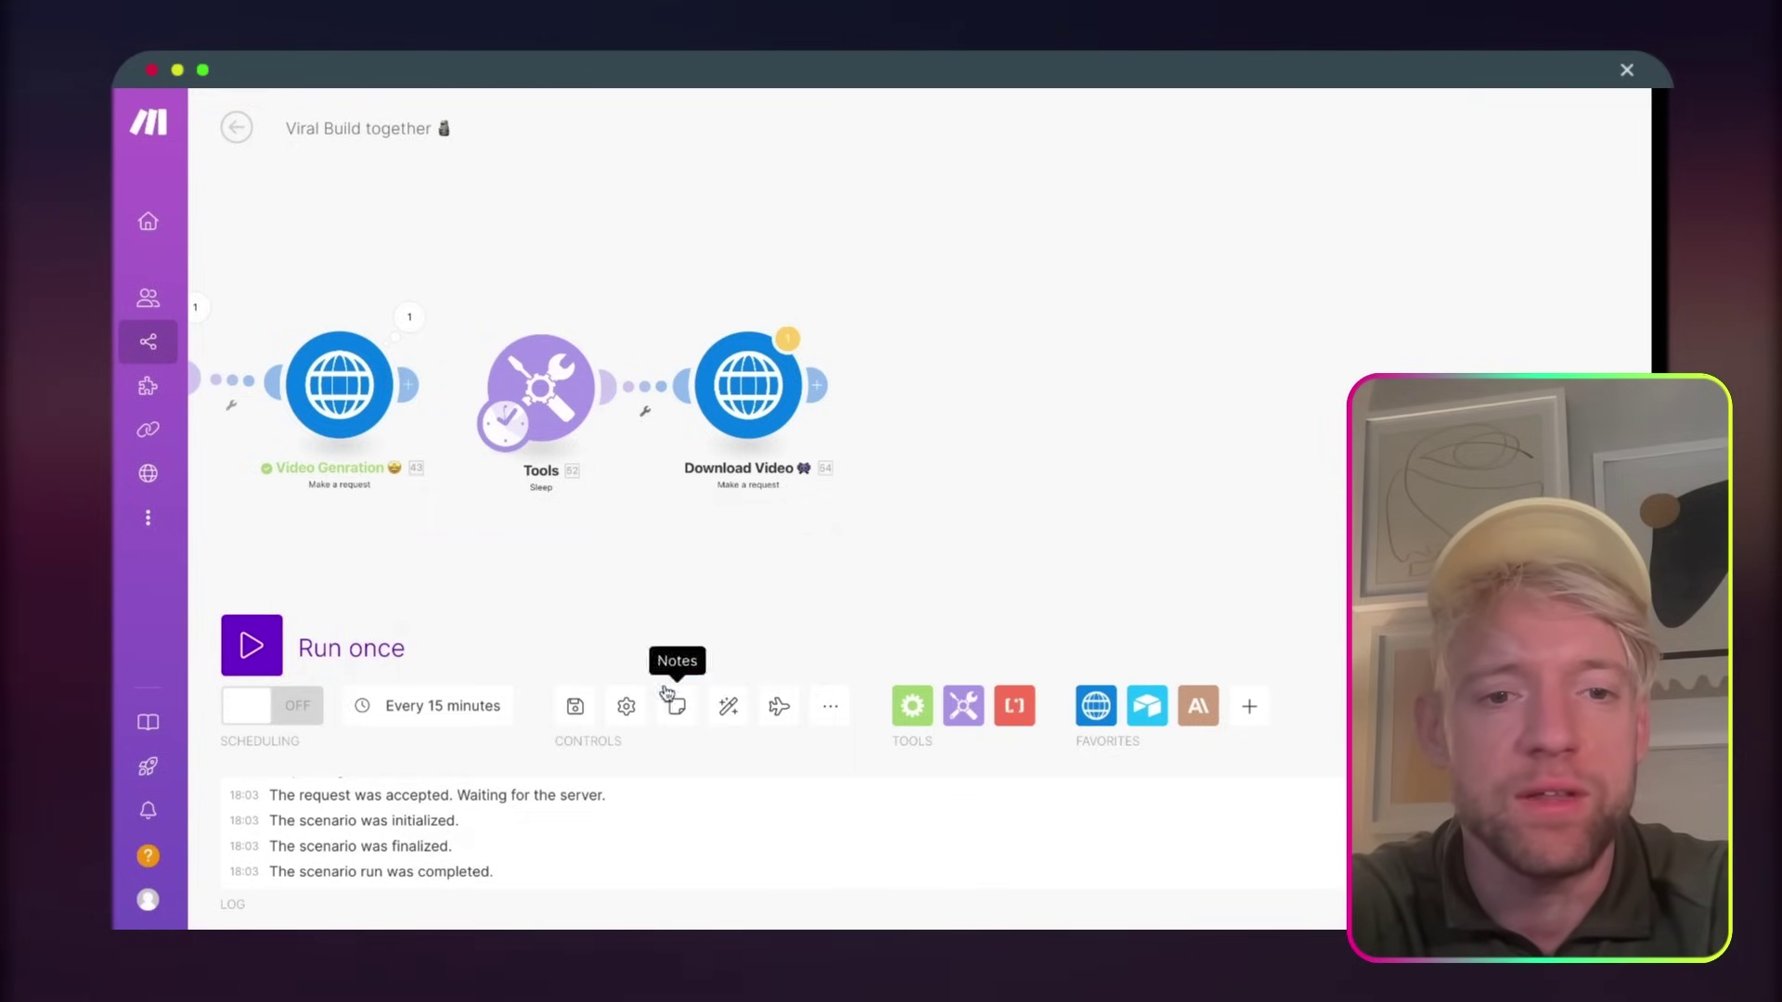
- Replace the mapped data.id in Download Video's request URL with the copied generation id and save the module
left_click(749, 381)
key("super+v")
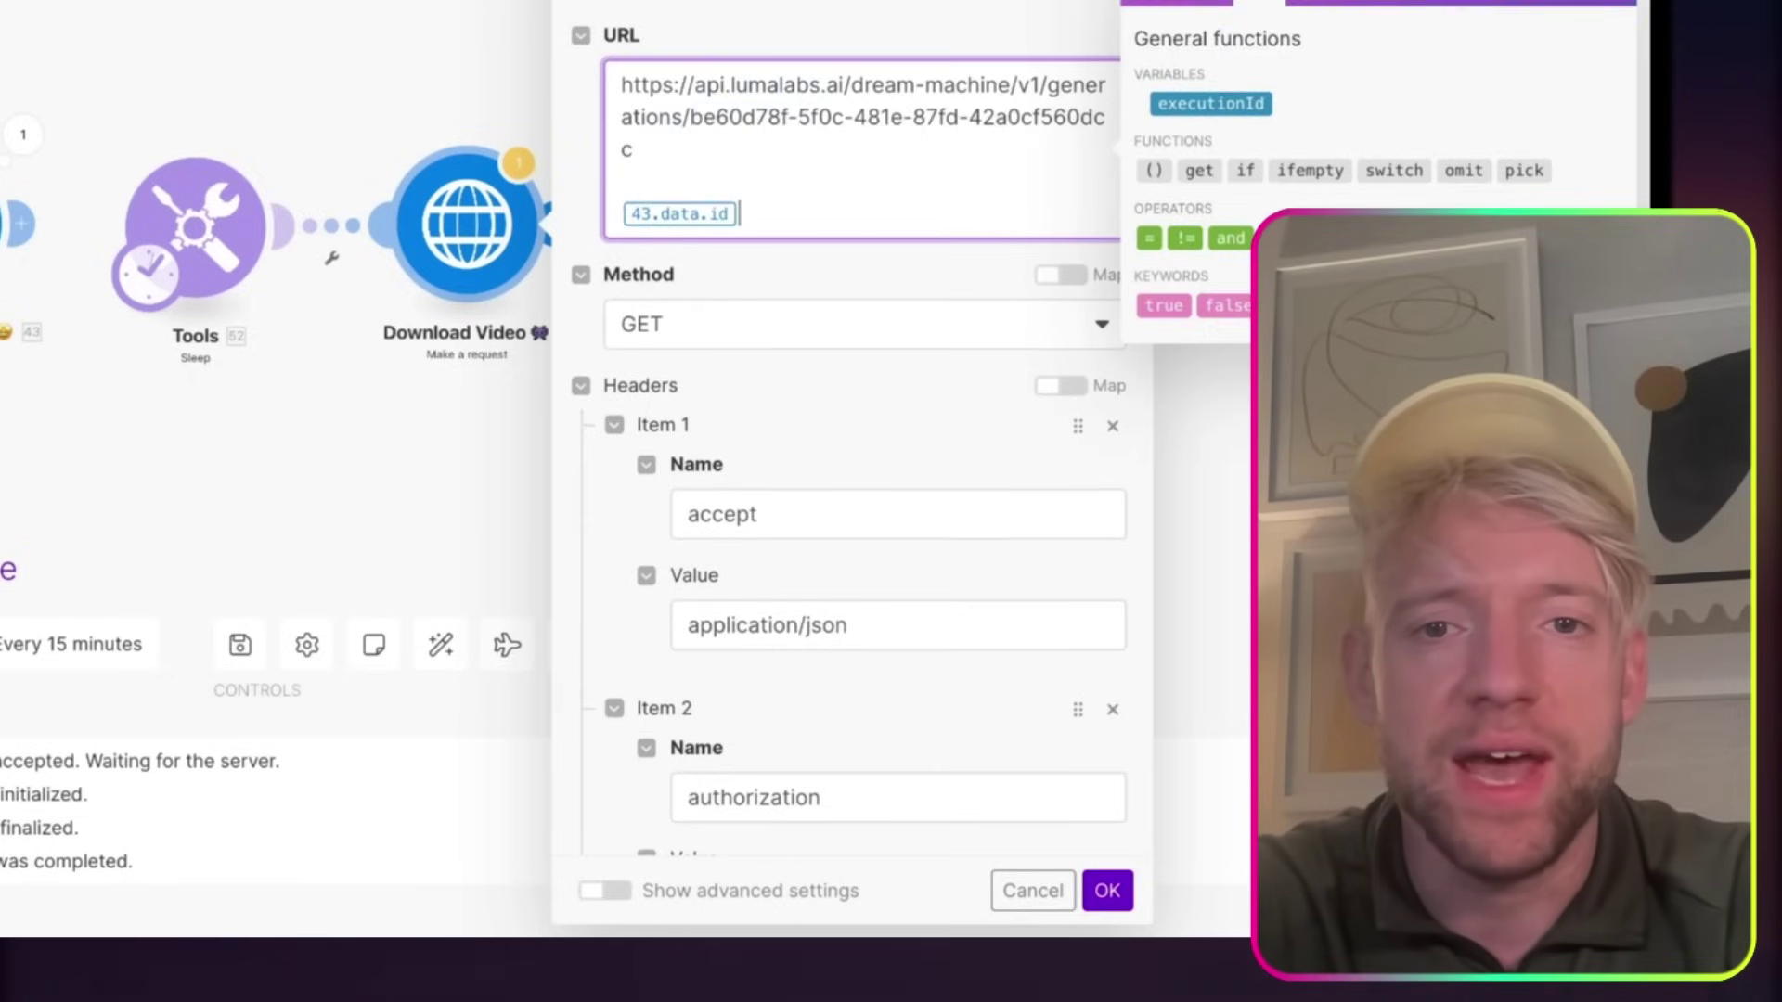
key("BackSpace")
key("BackSpace")
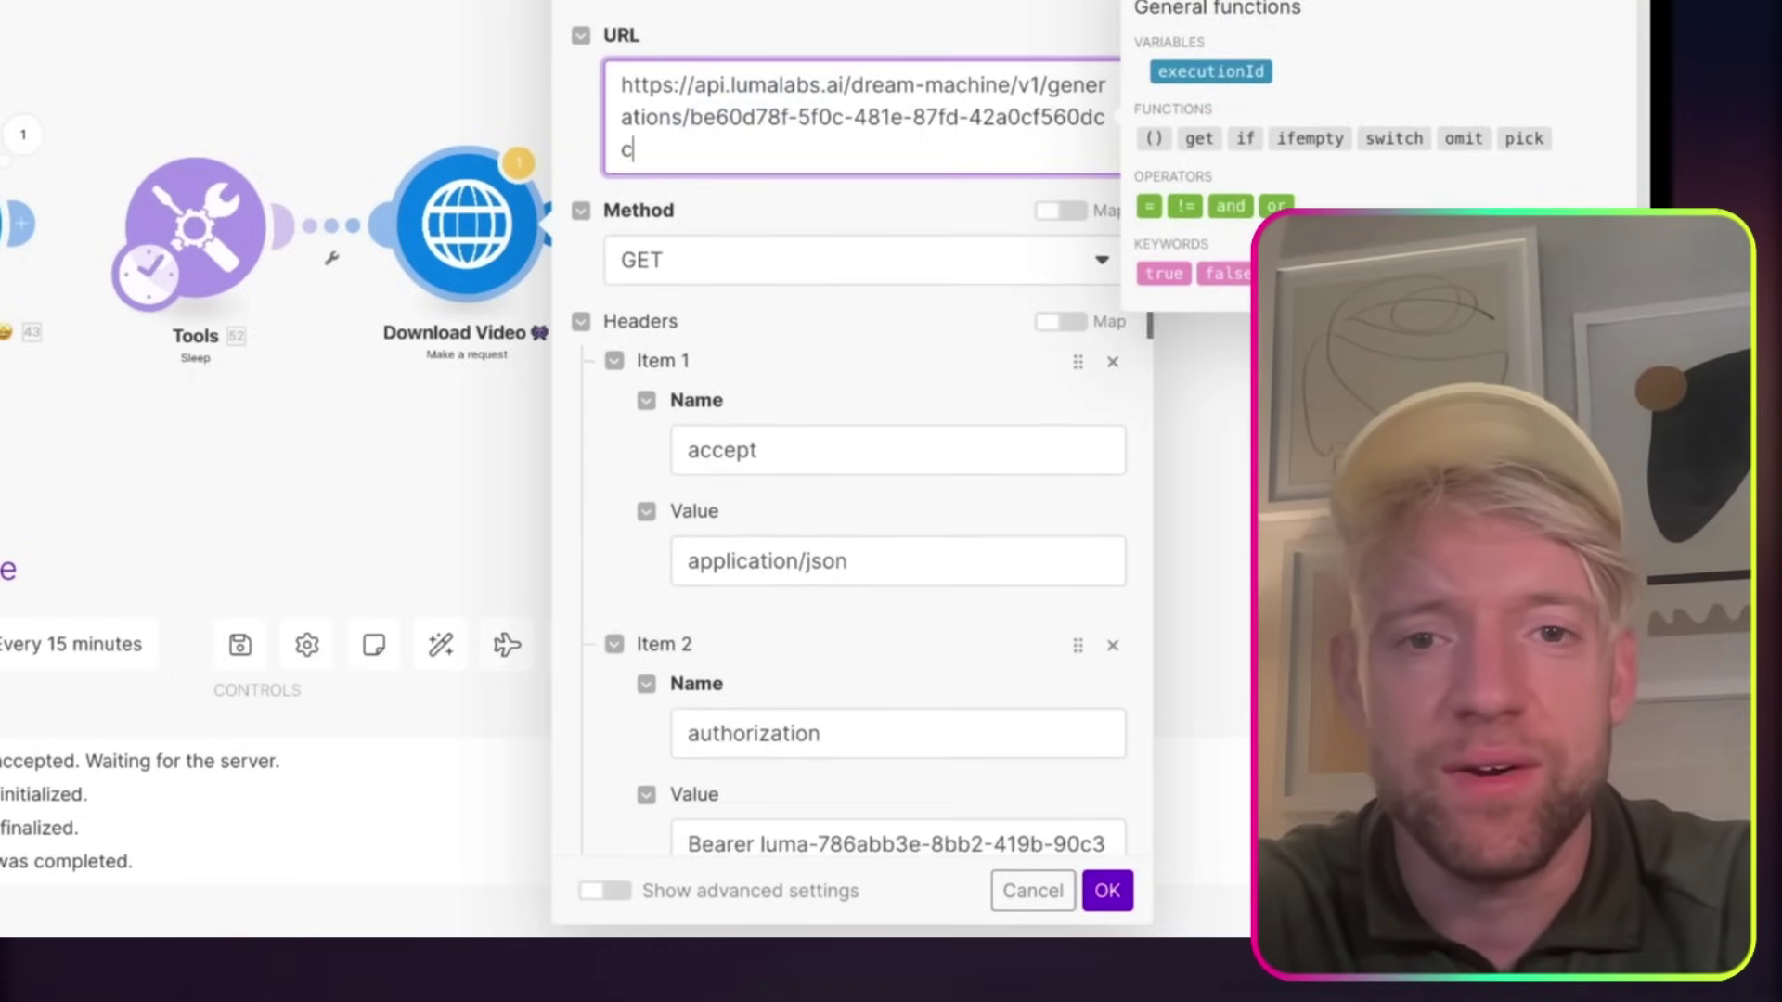
left_click(318, 348)
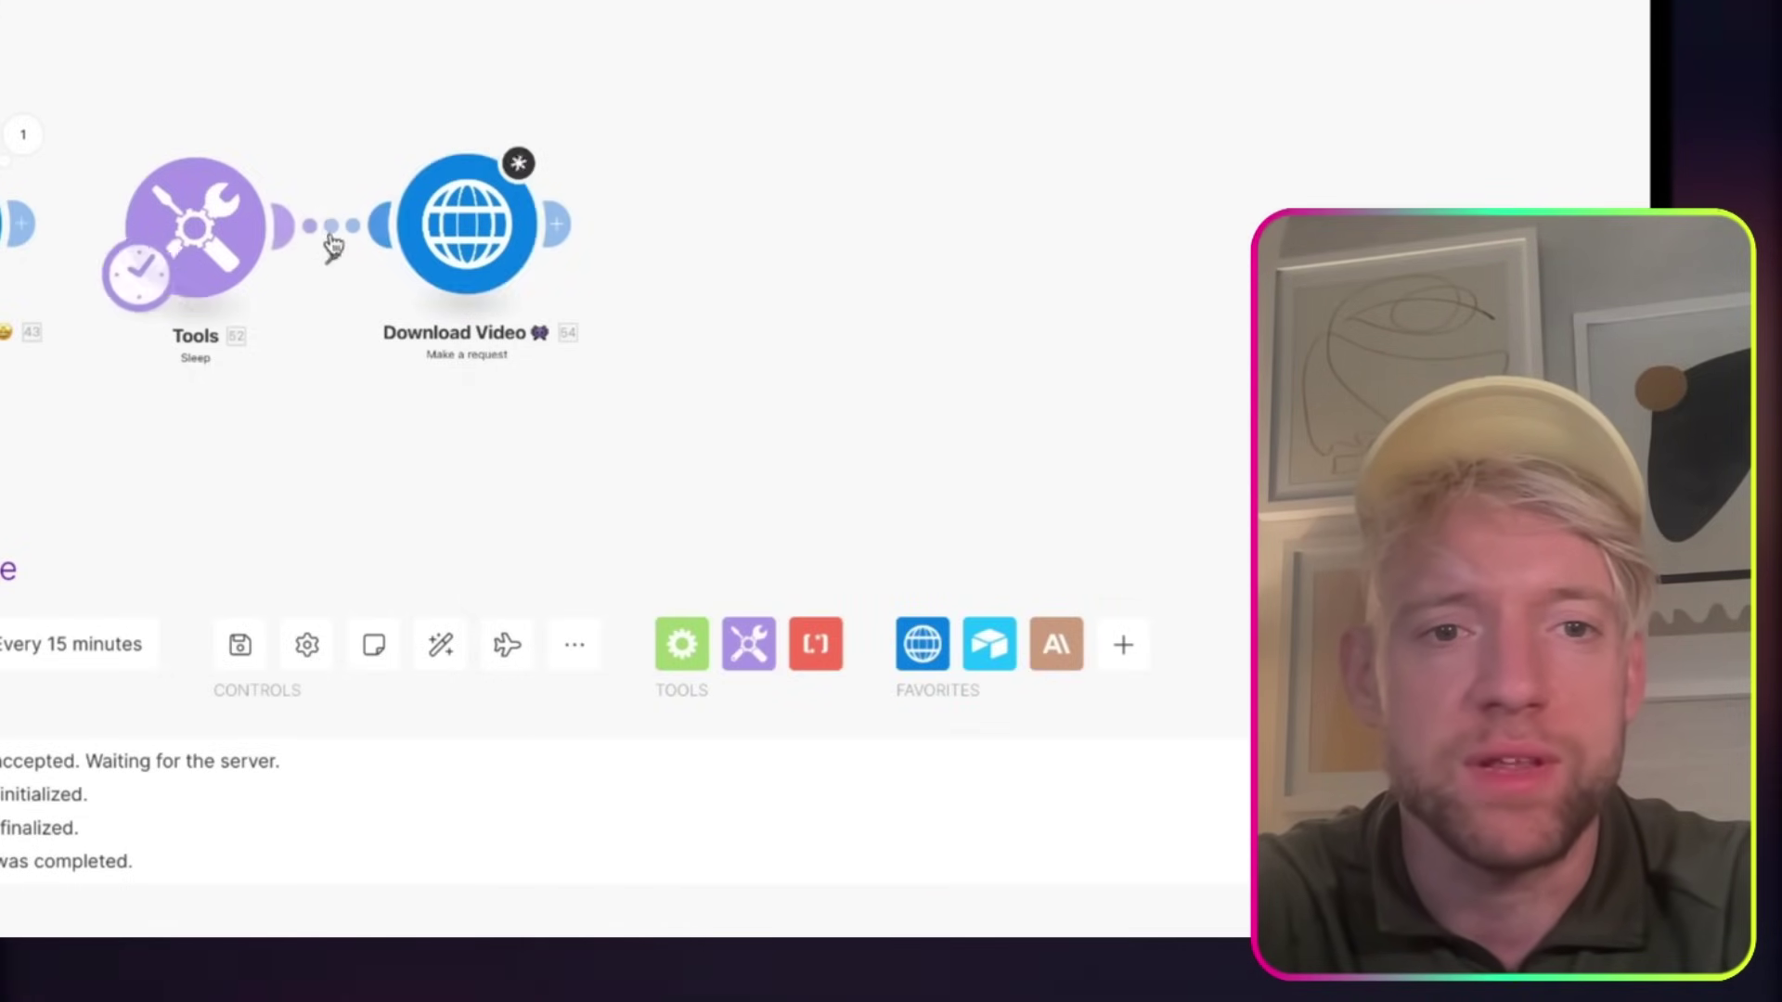
- Unlink Sleep from Download Video, make Download Video the scenario's starting module, and run the scenario once
left_click(330, 249)
left_click(390, 304)
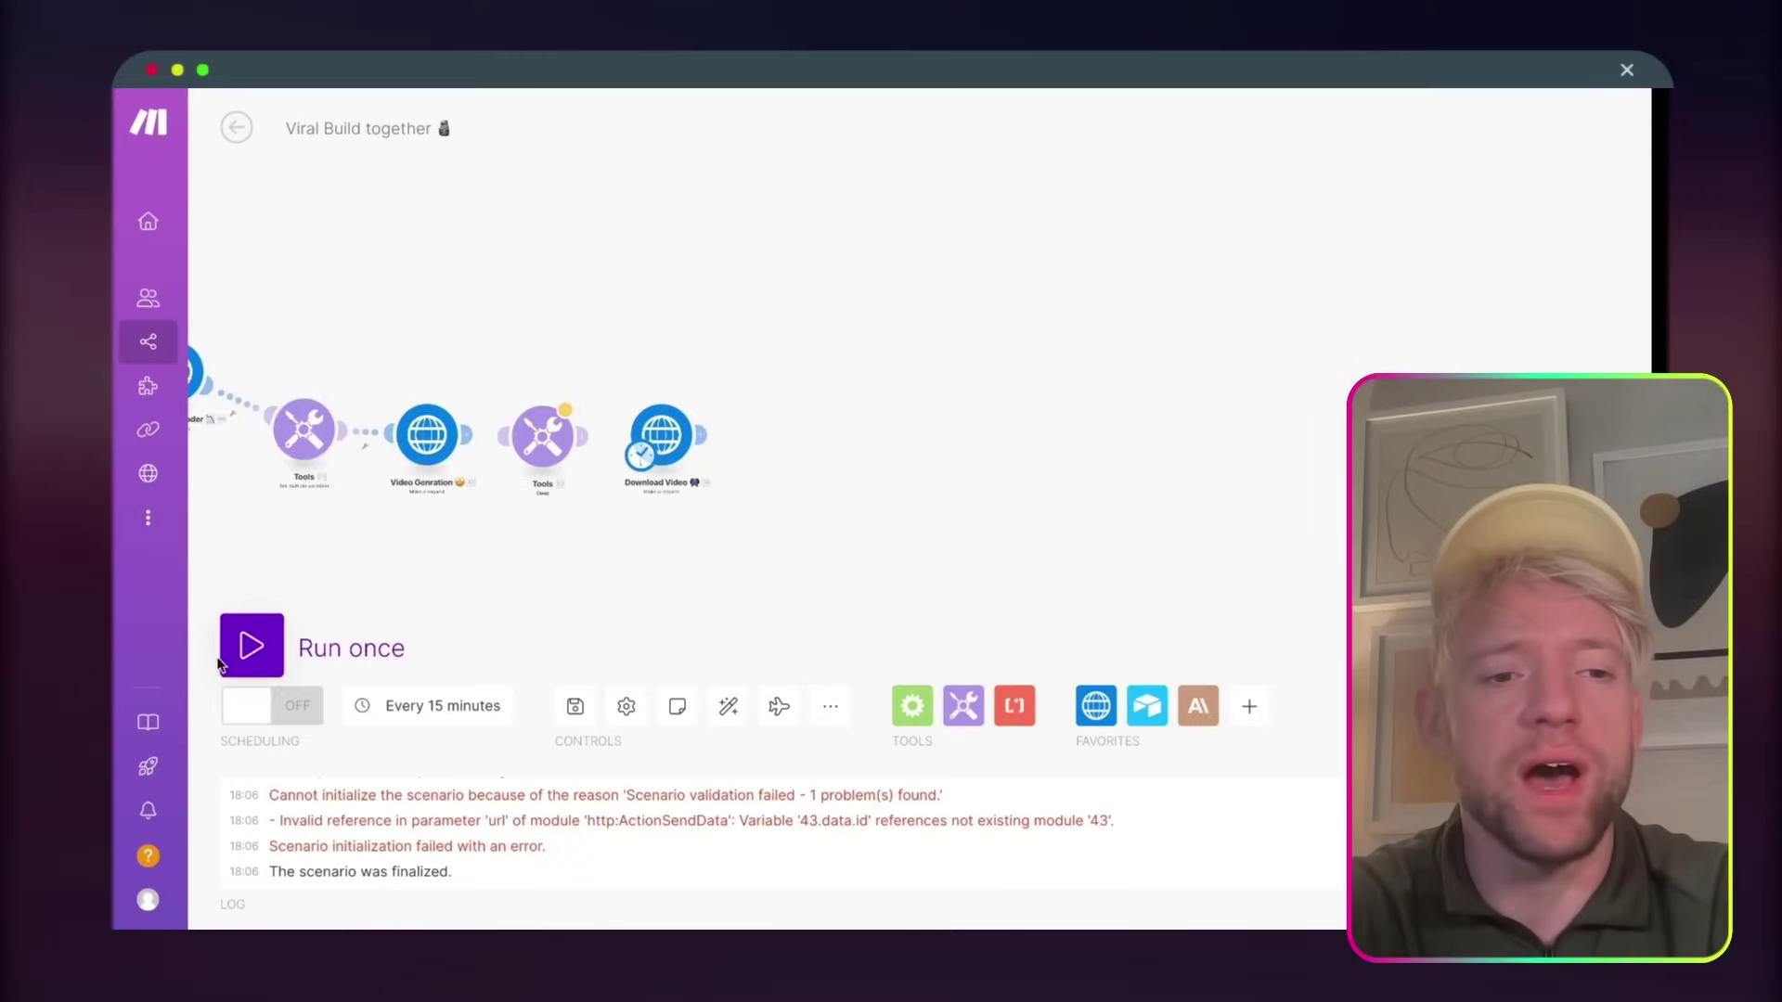
left_click(307, 638)
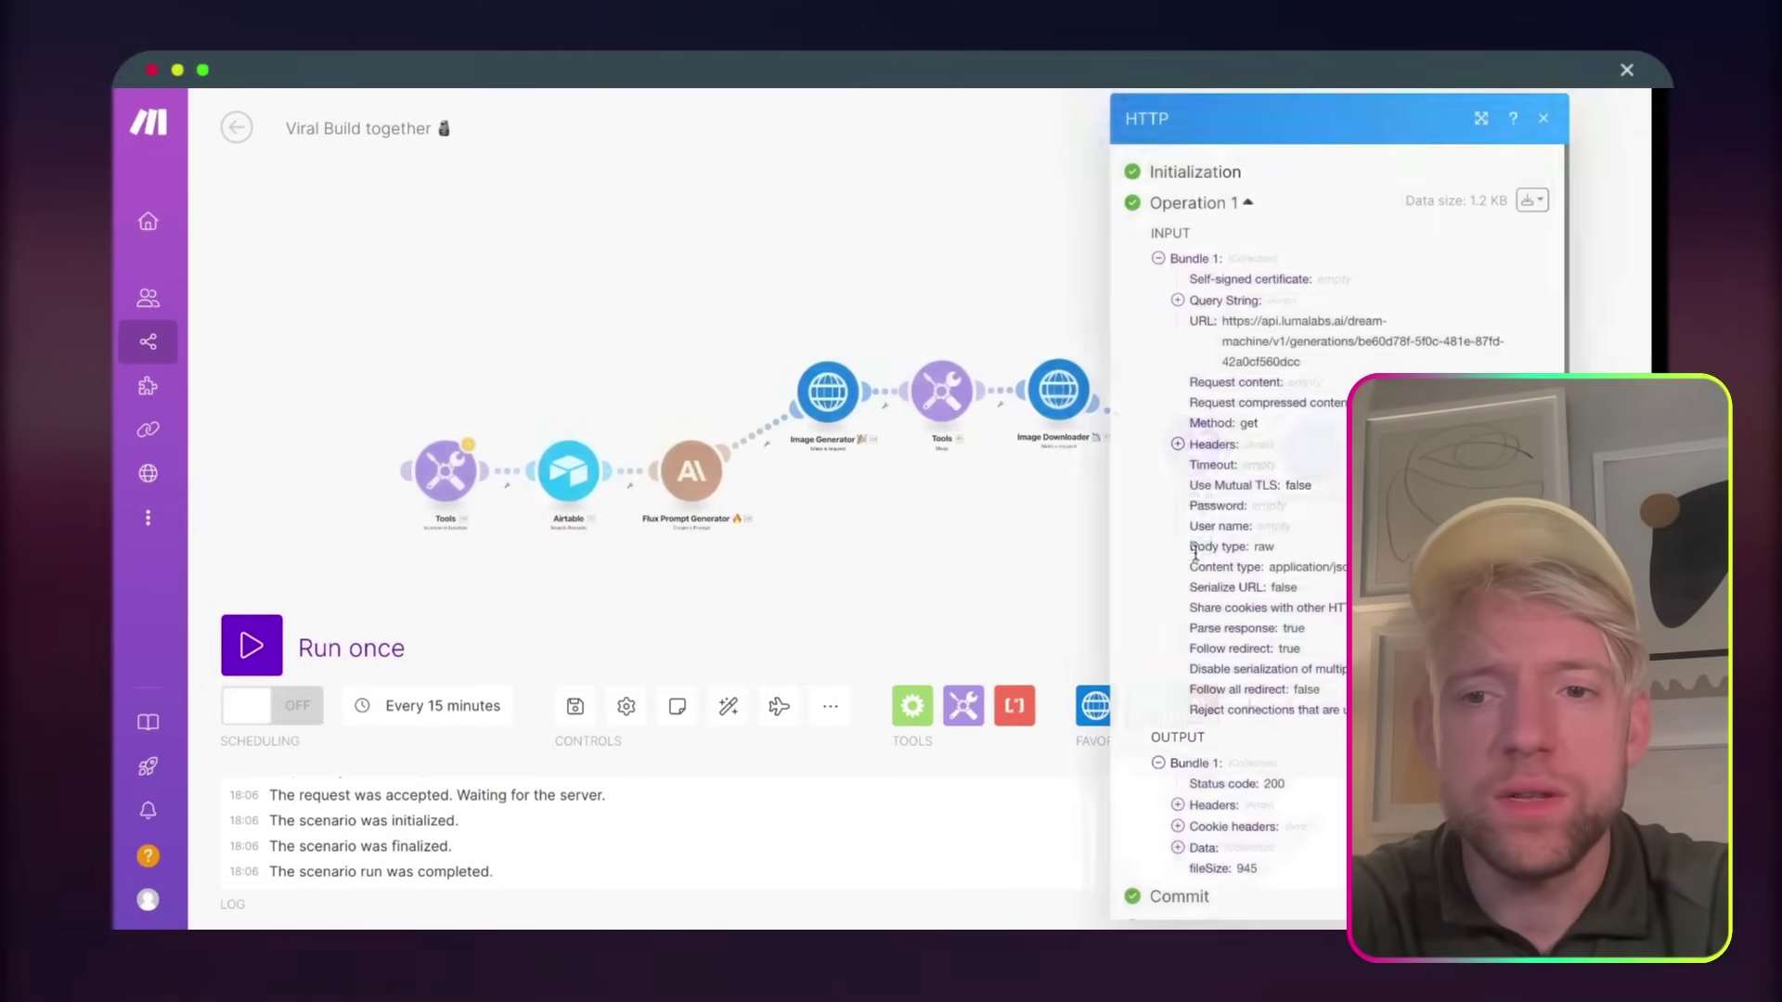
- Expand Download Video's run output and examine the headers, data and video asset returned by Luma
key("ctrl+a")
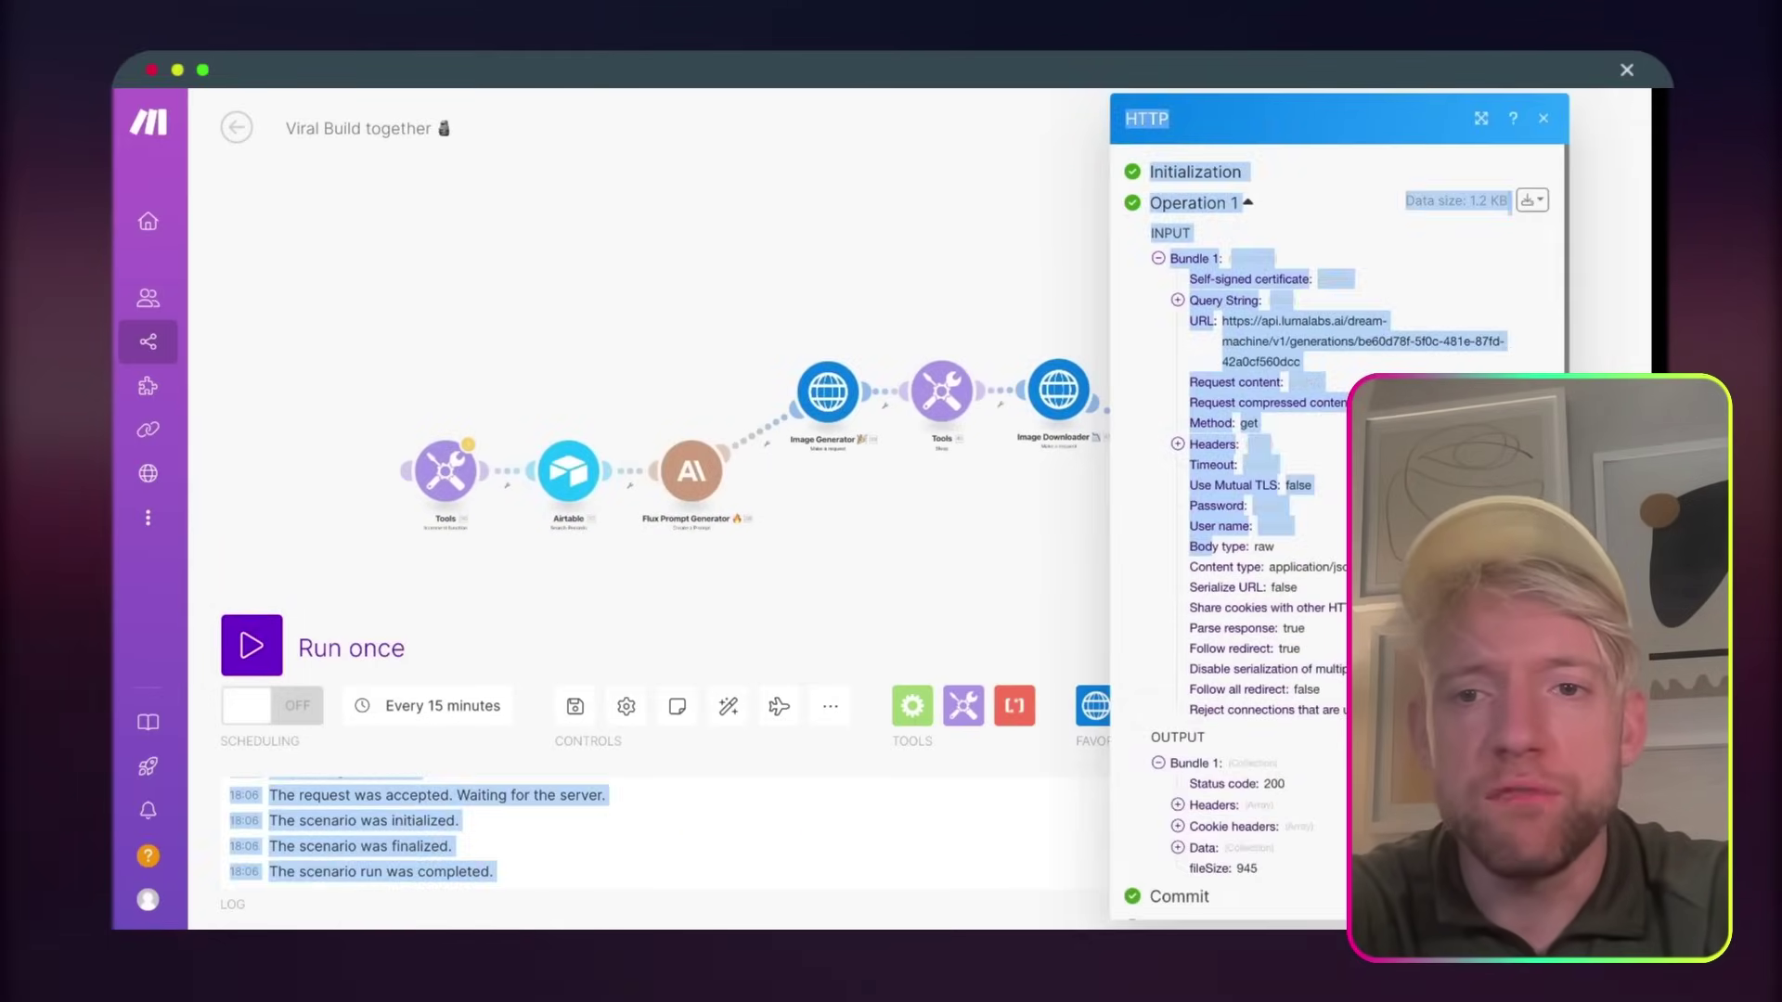
scroll(740, 516, "right", 5)
left_click(986, 497)
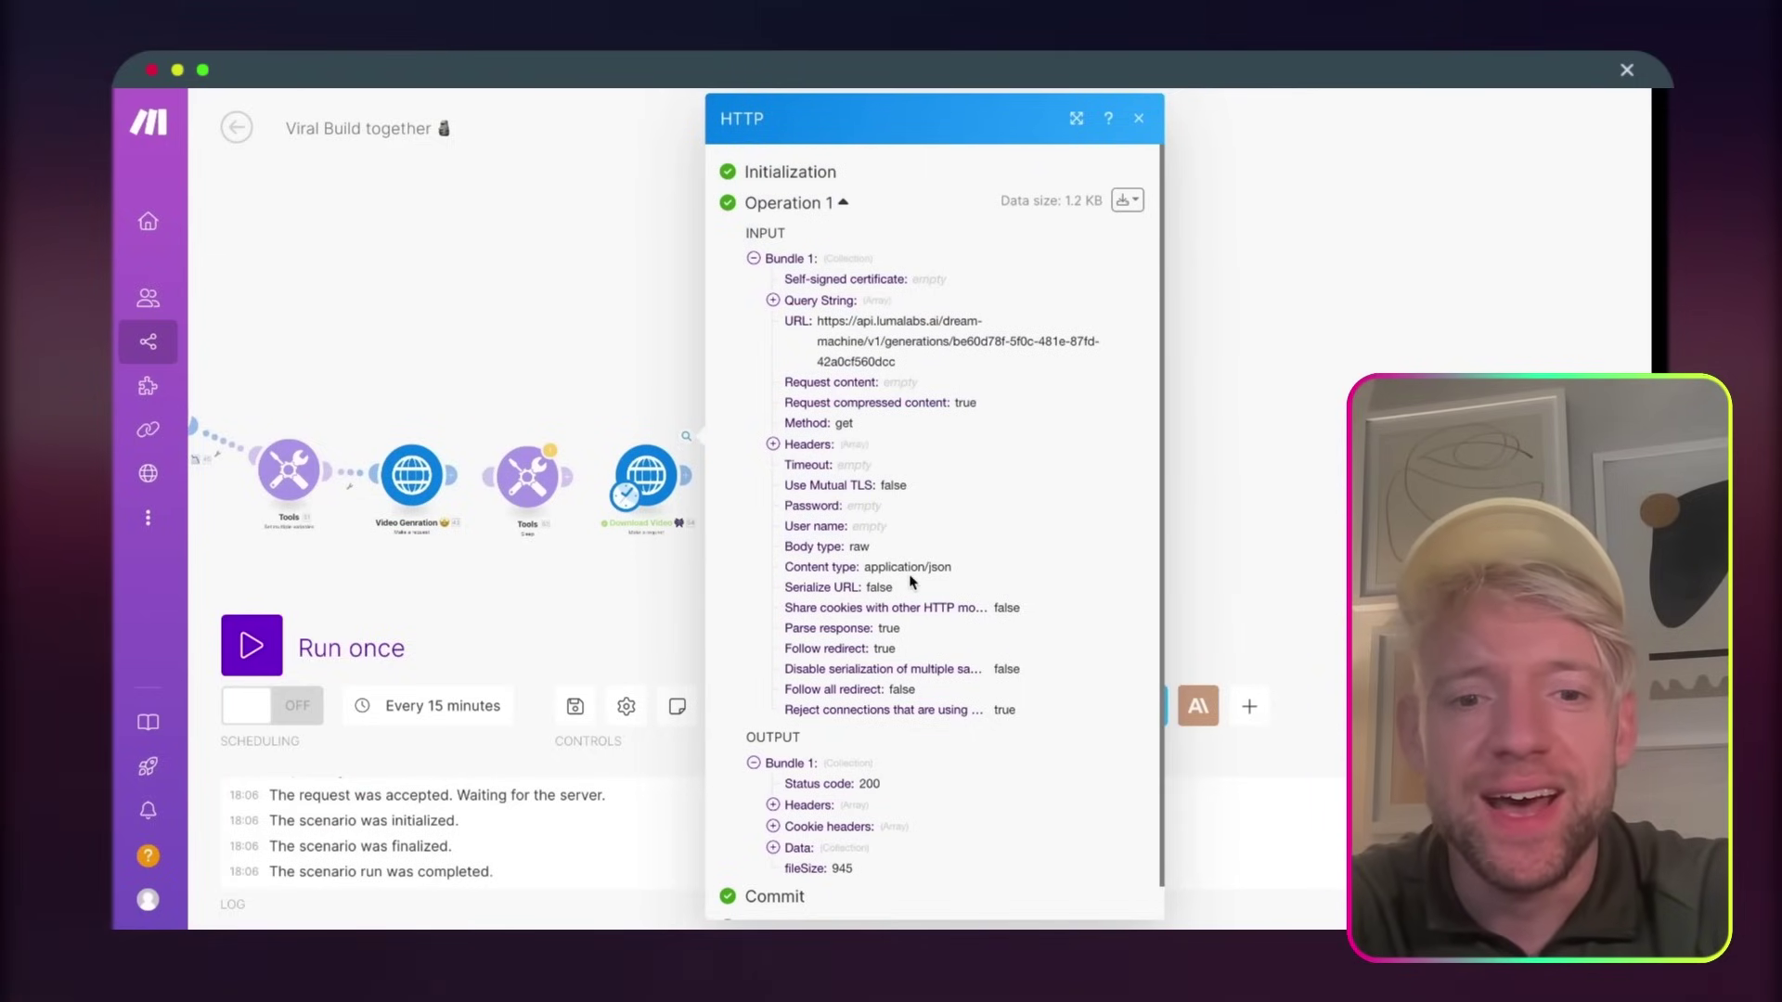
scroll(910, 581, "down", 1)
left_click(775, 813)
left_click(831, 771)
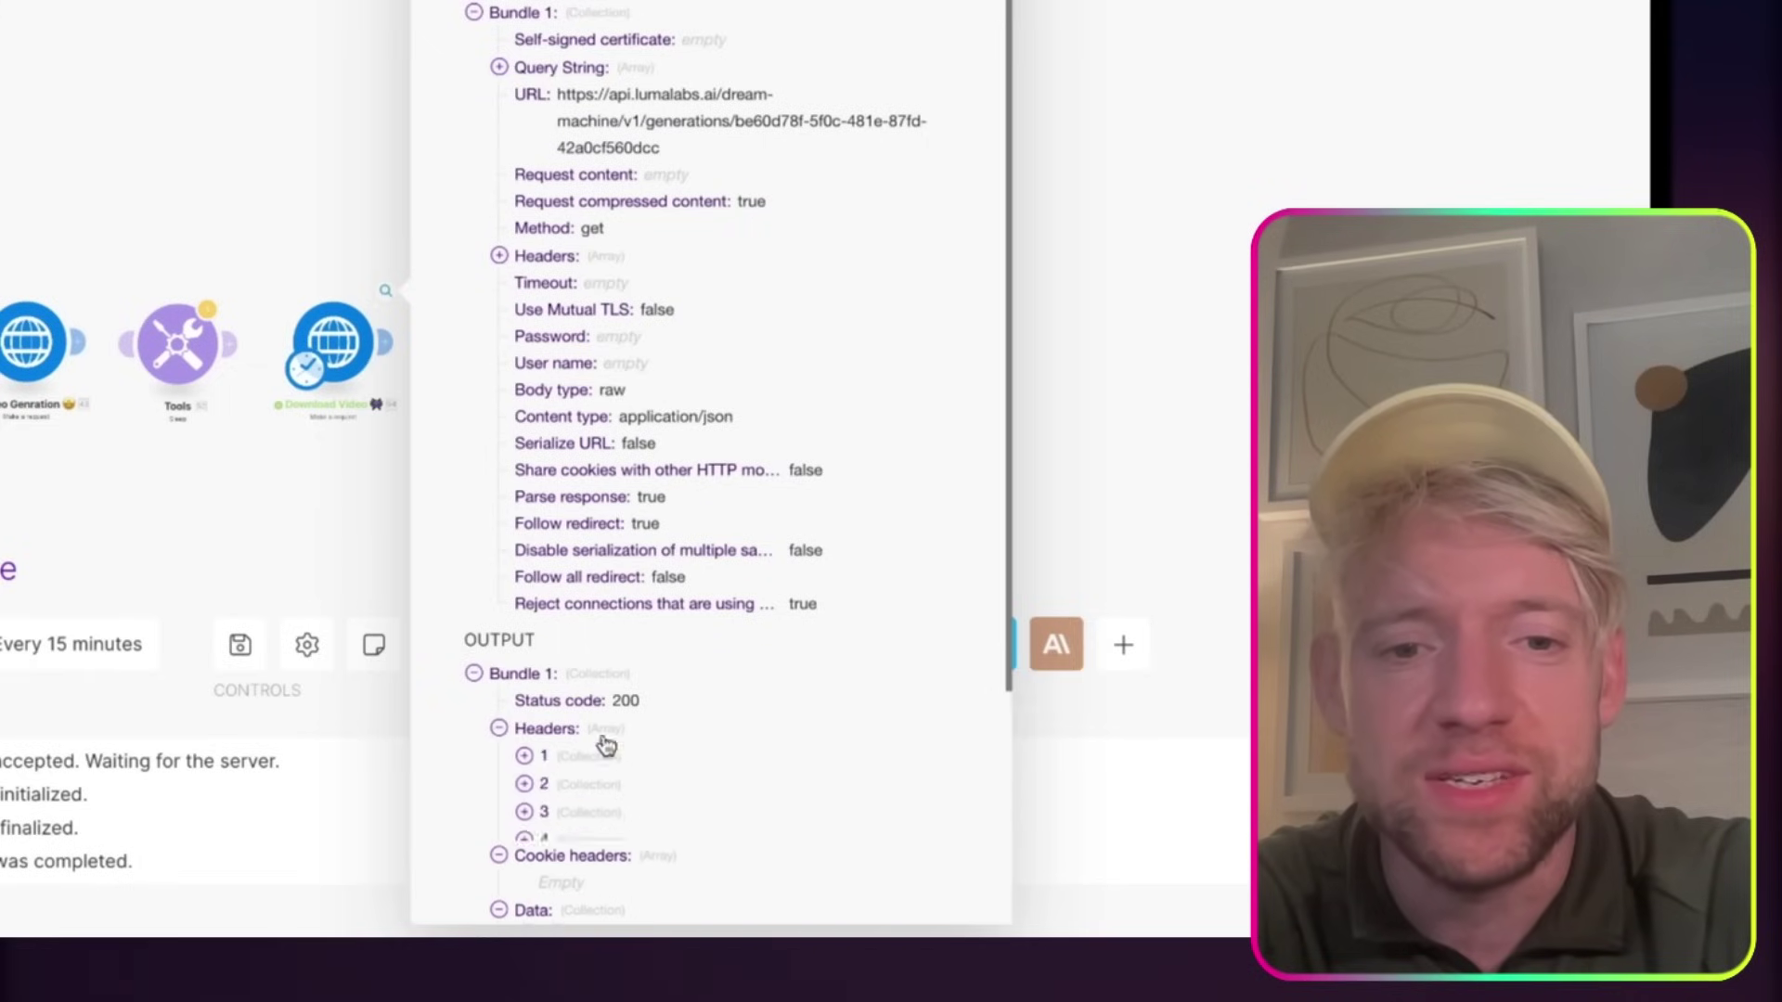
left_click(817, 861)
scroll(960, 782, "down", 5)
left_click(558, 740)
scroll(571, 752, "down", 1)
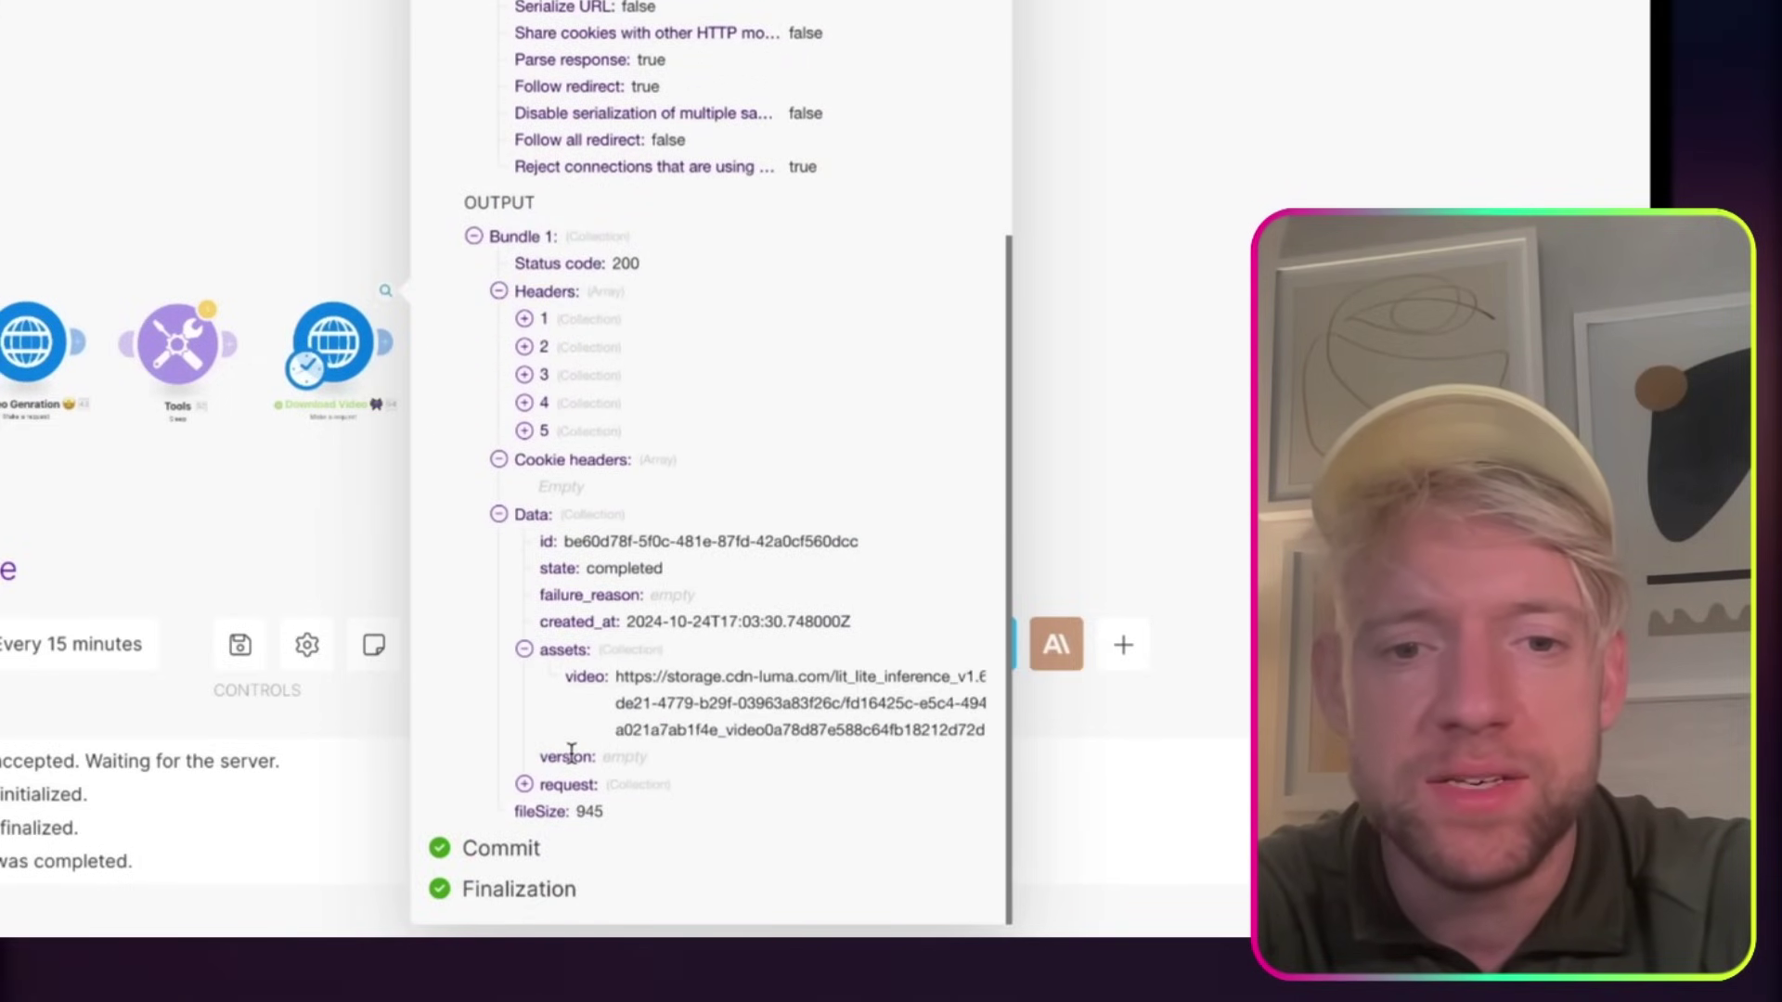
- Select the video URL under the output's assets, view the generated video in the browser, and close the run output
left_click(728, 698)
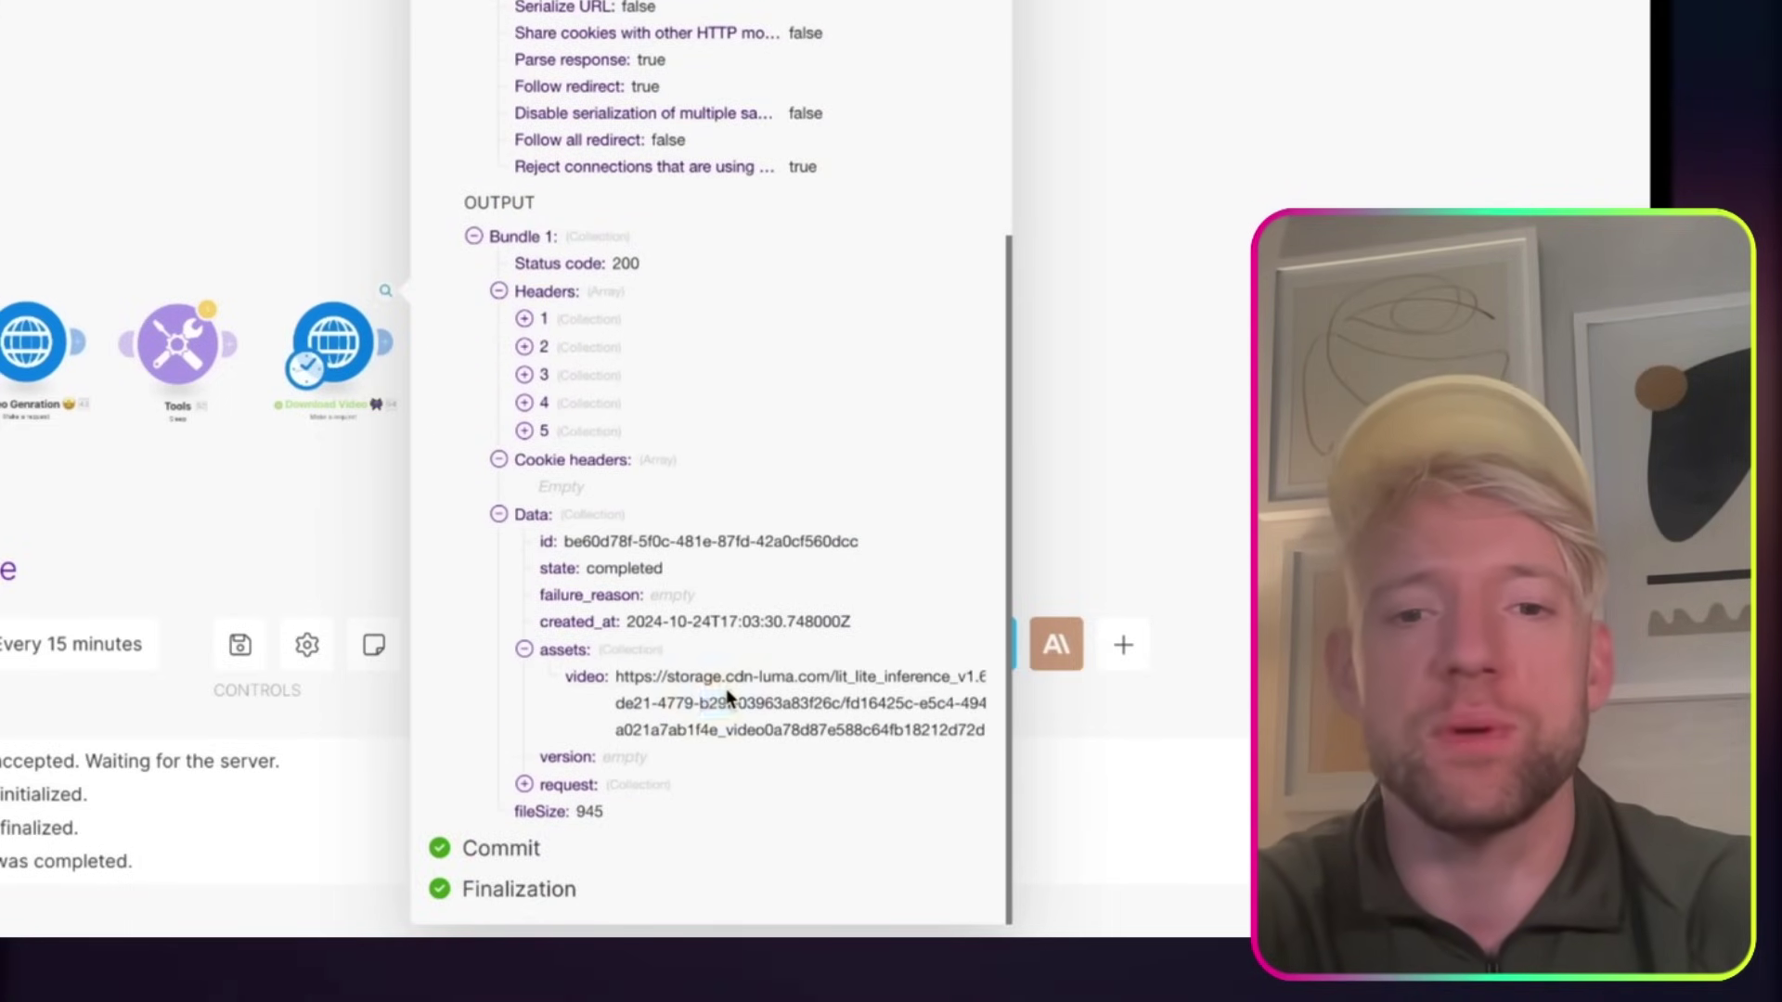
triple_click(728, 698)
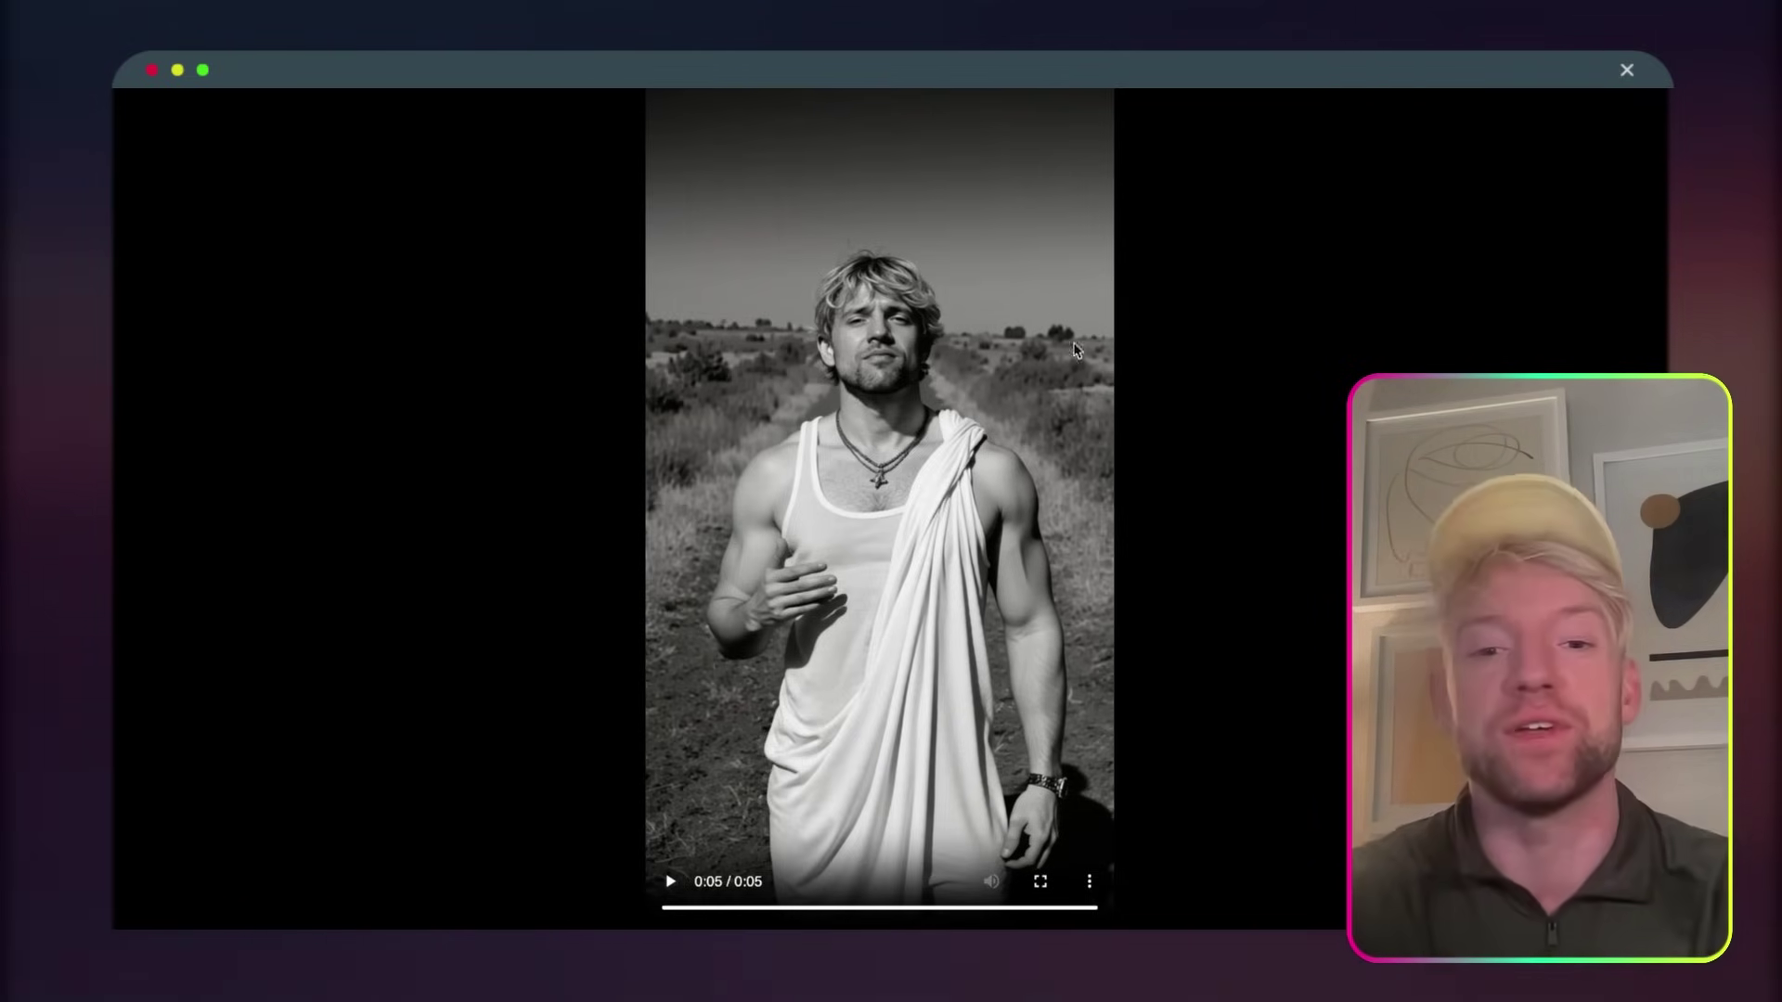
left_click(931, 415)
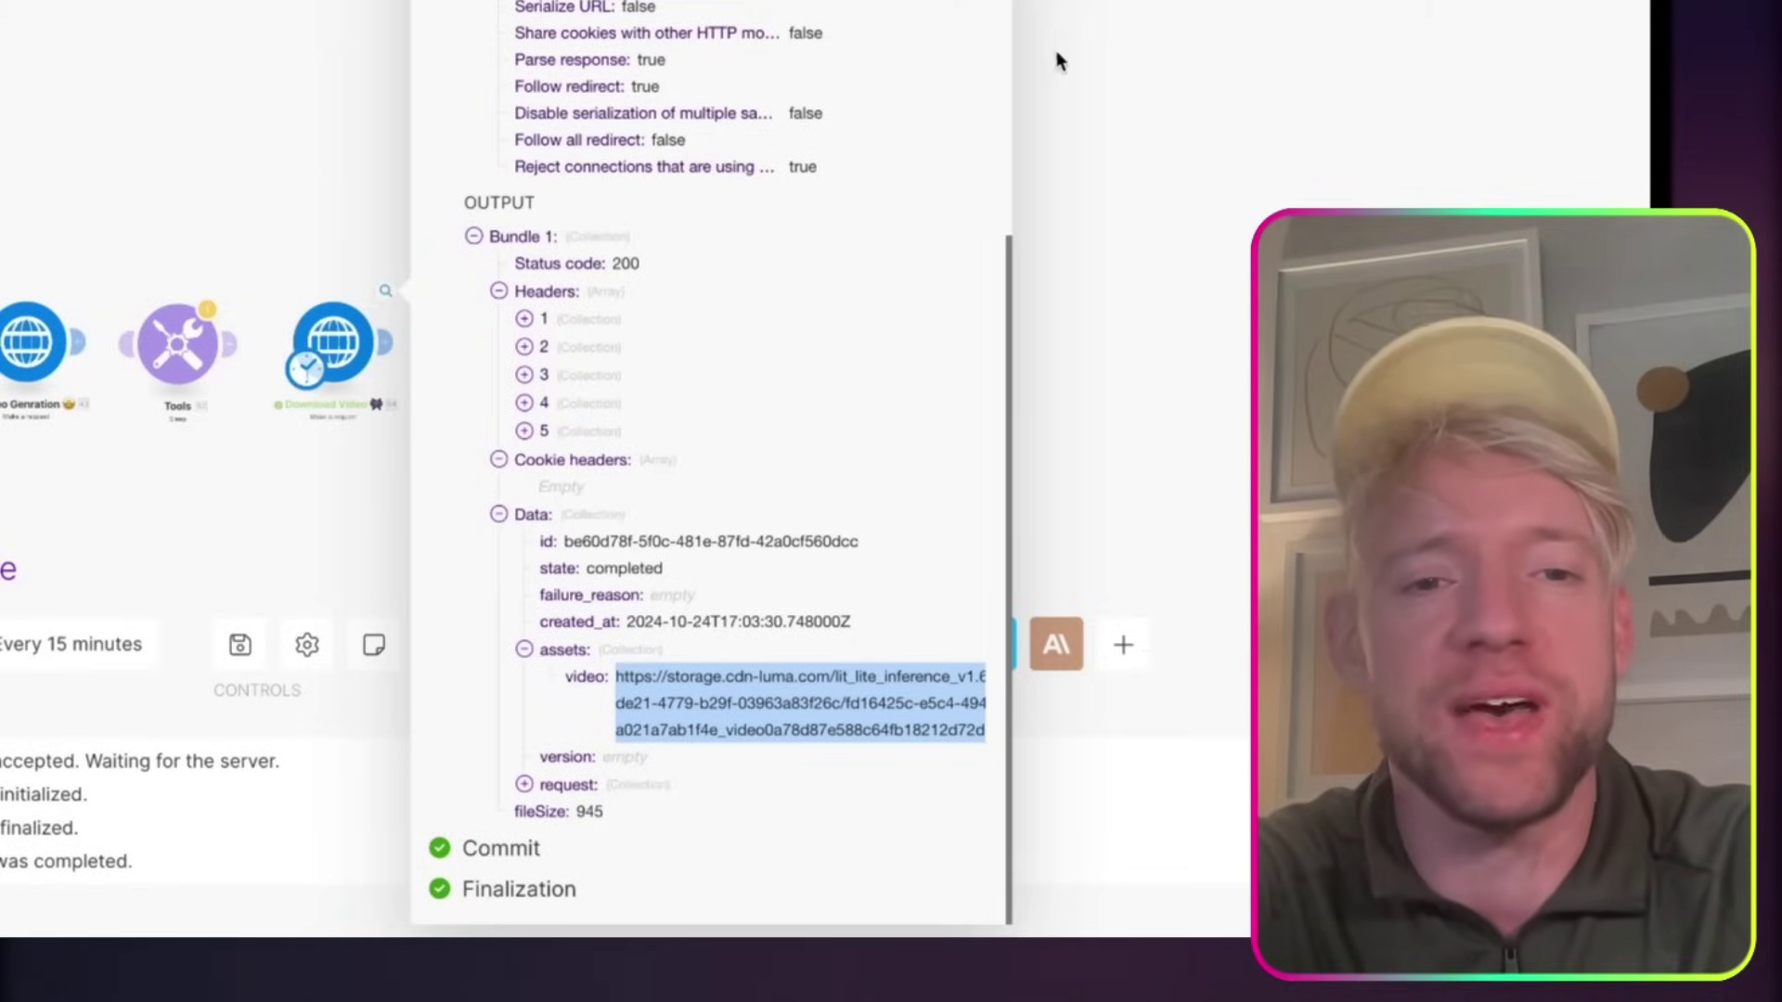
left_click(1063, 57)
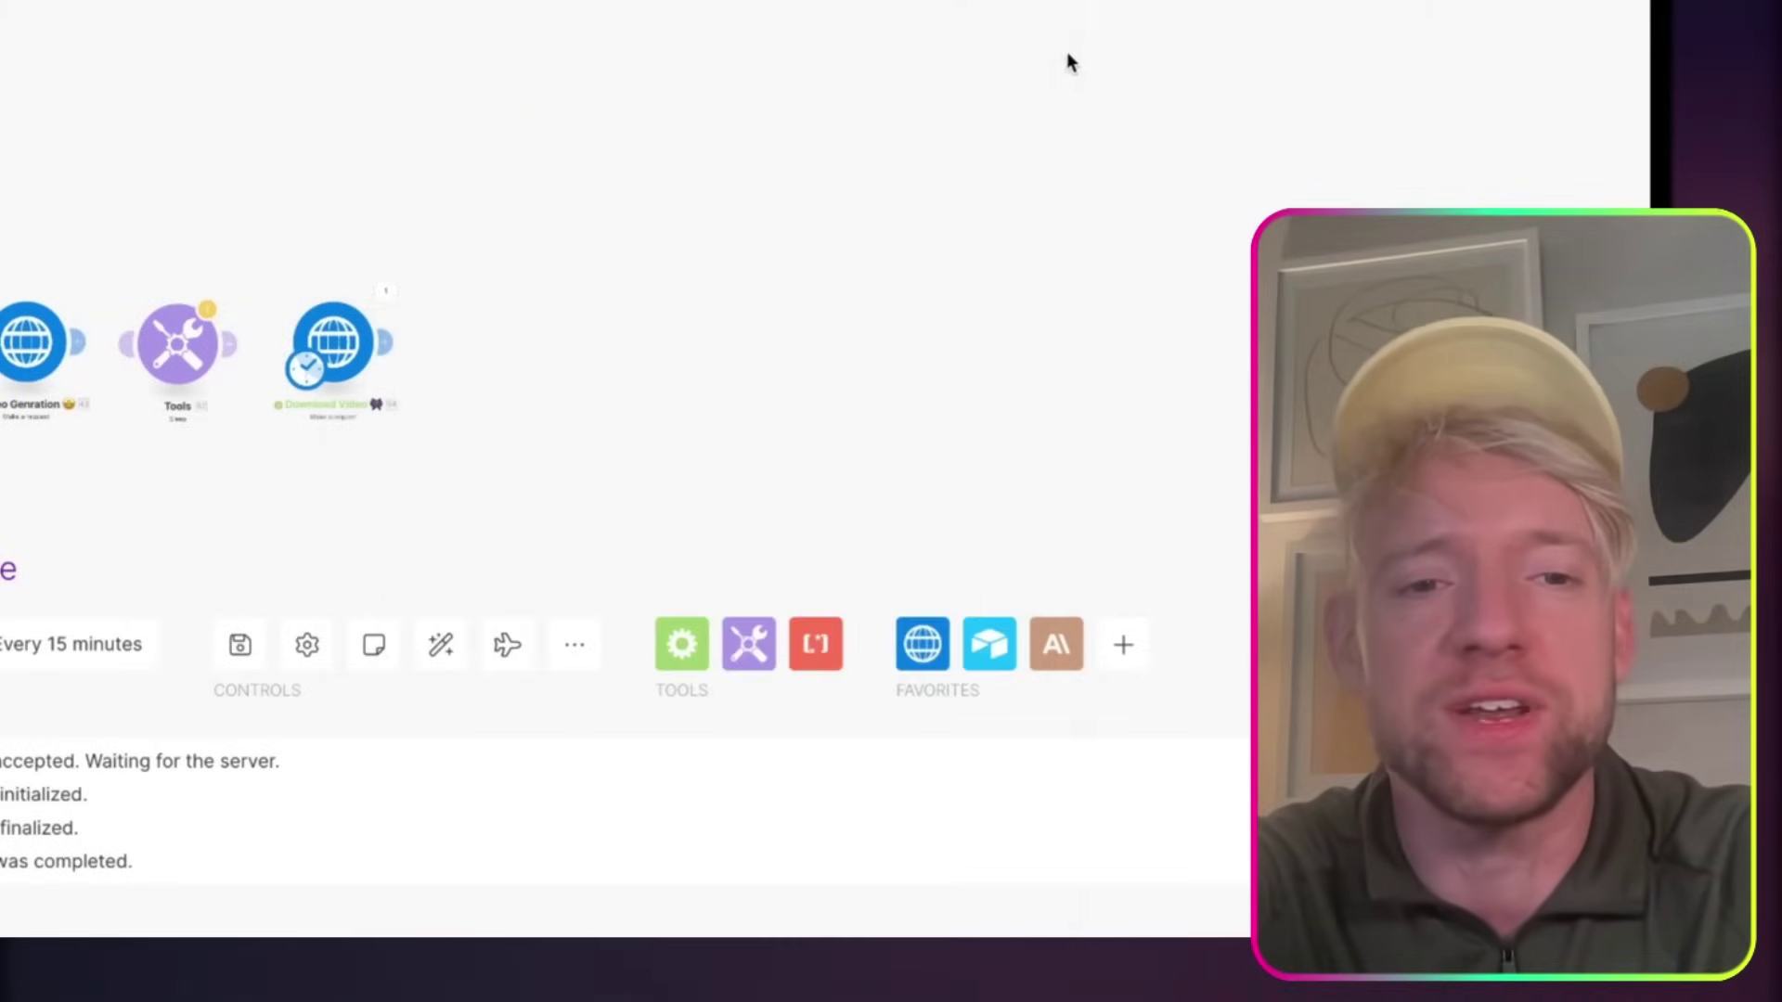
- Make the first Tools module the scenario's starting point again and relink Video Genration to the Sleep module
left_click_drag(501, 380, 1049, 399)
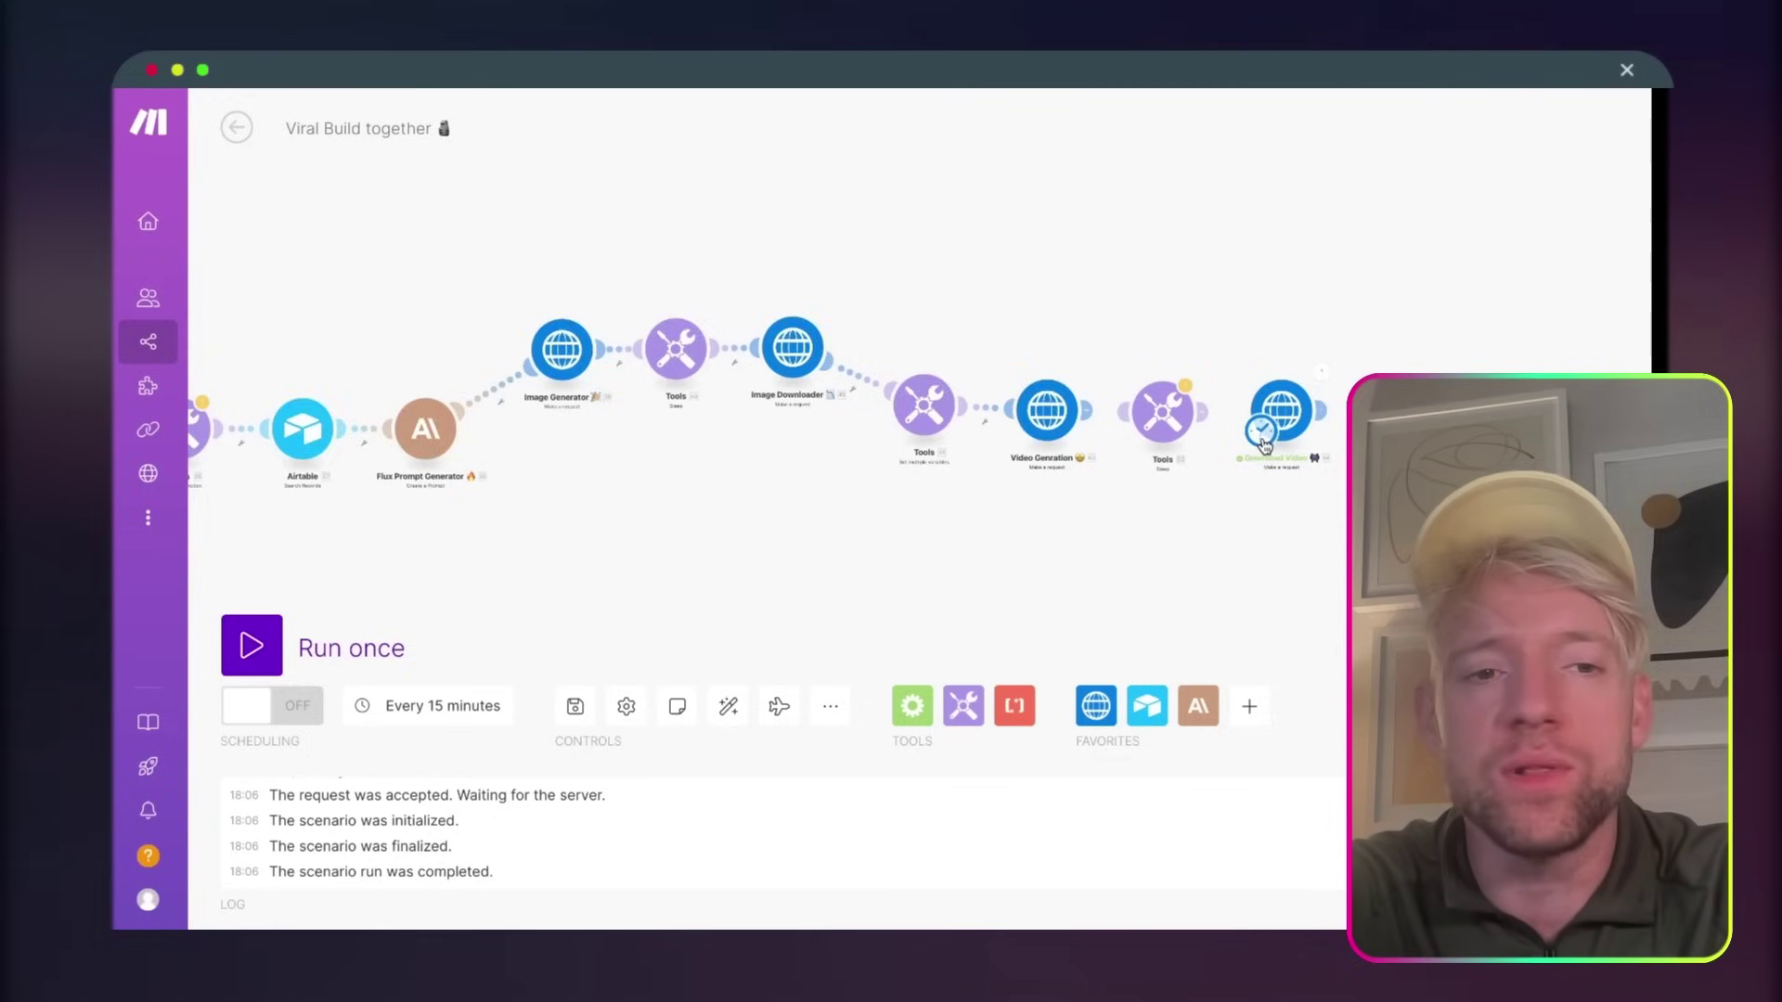
left_click_drag(76, 412, 141, 408)
left_click_drag(498, 525, 722, 529)
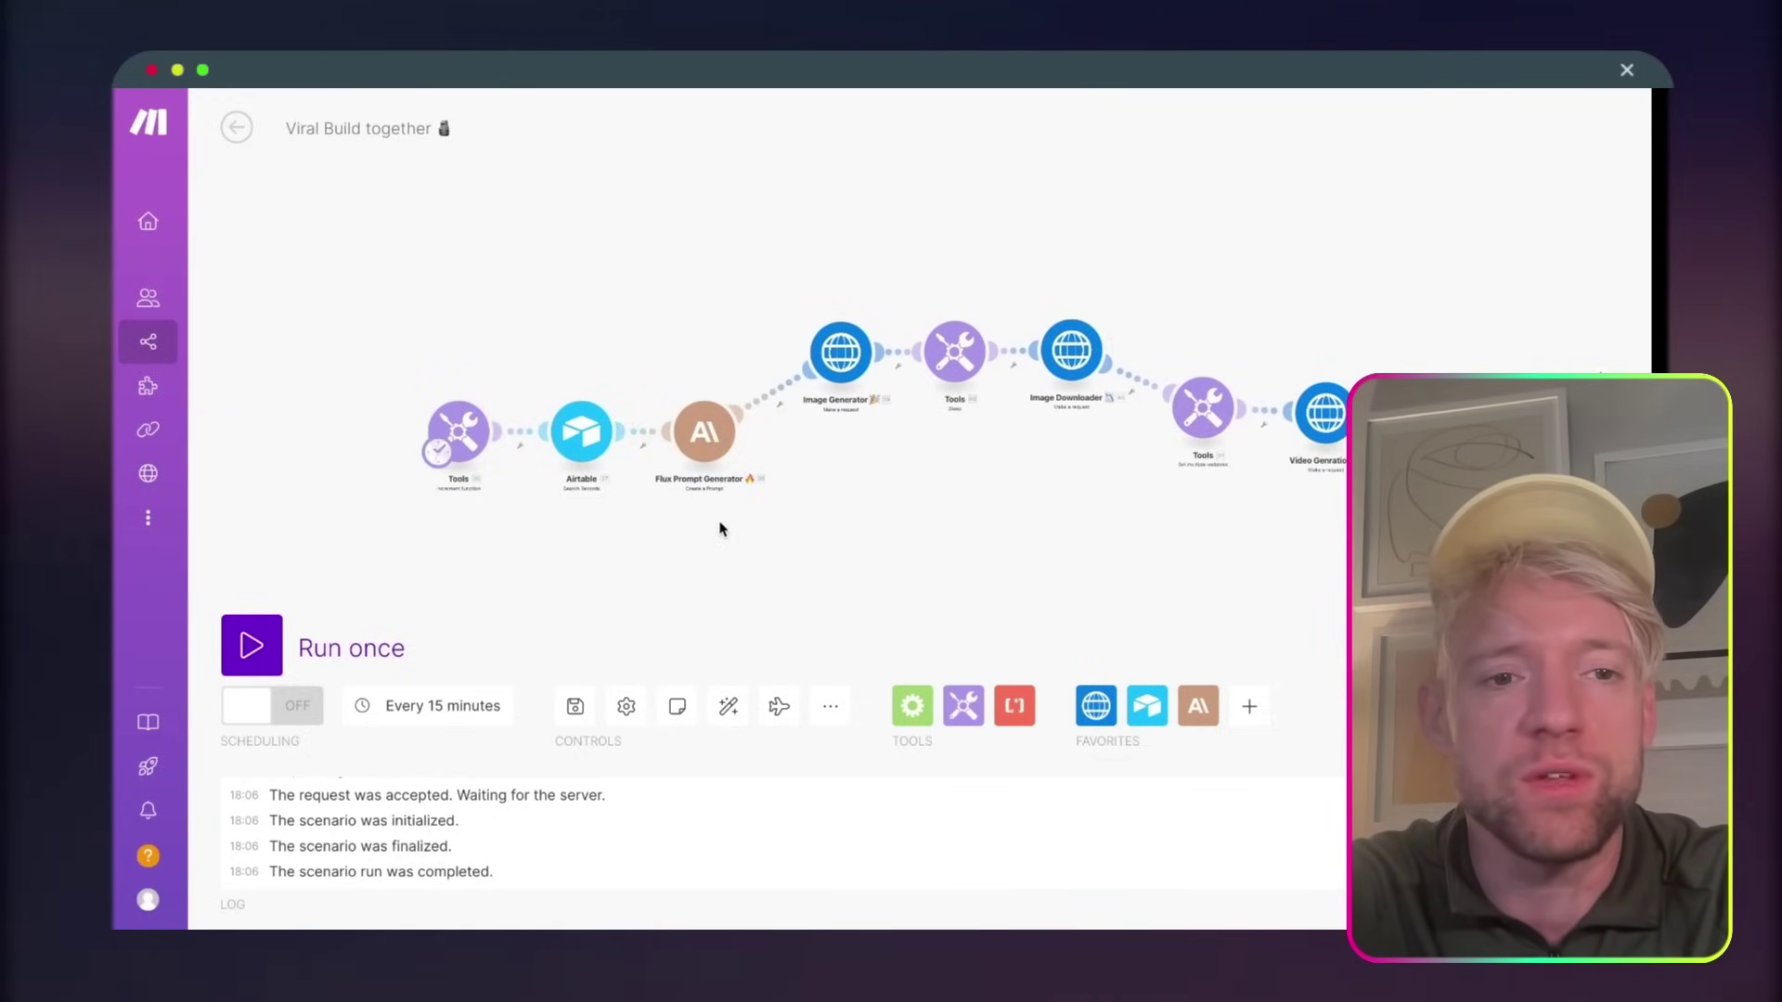
left_click_drag(1402, 336, 1044, 308)
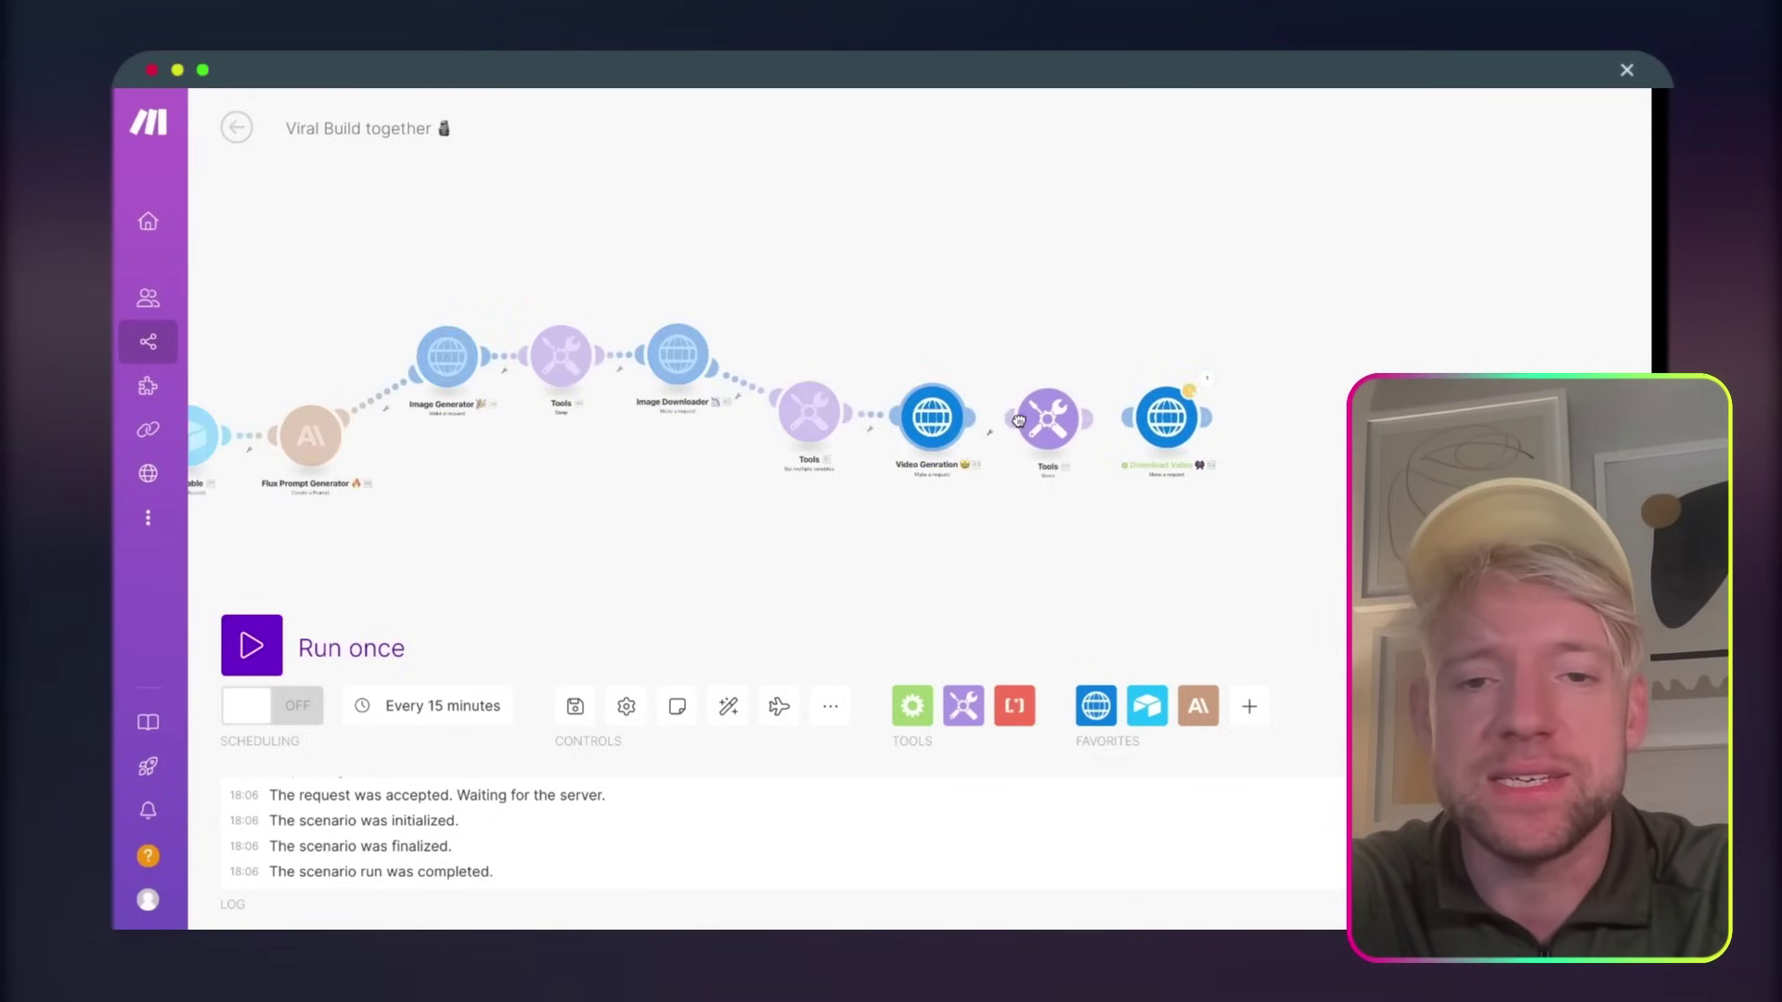
- Set the delay of the Sleep module before Download Video to 75 seconds and save it
left_click(1048, 418)
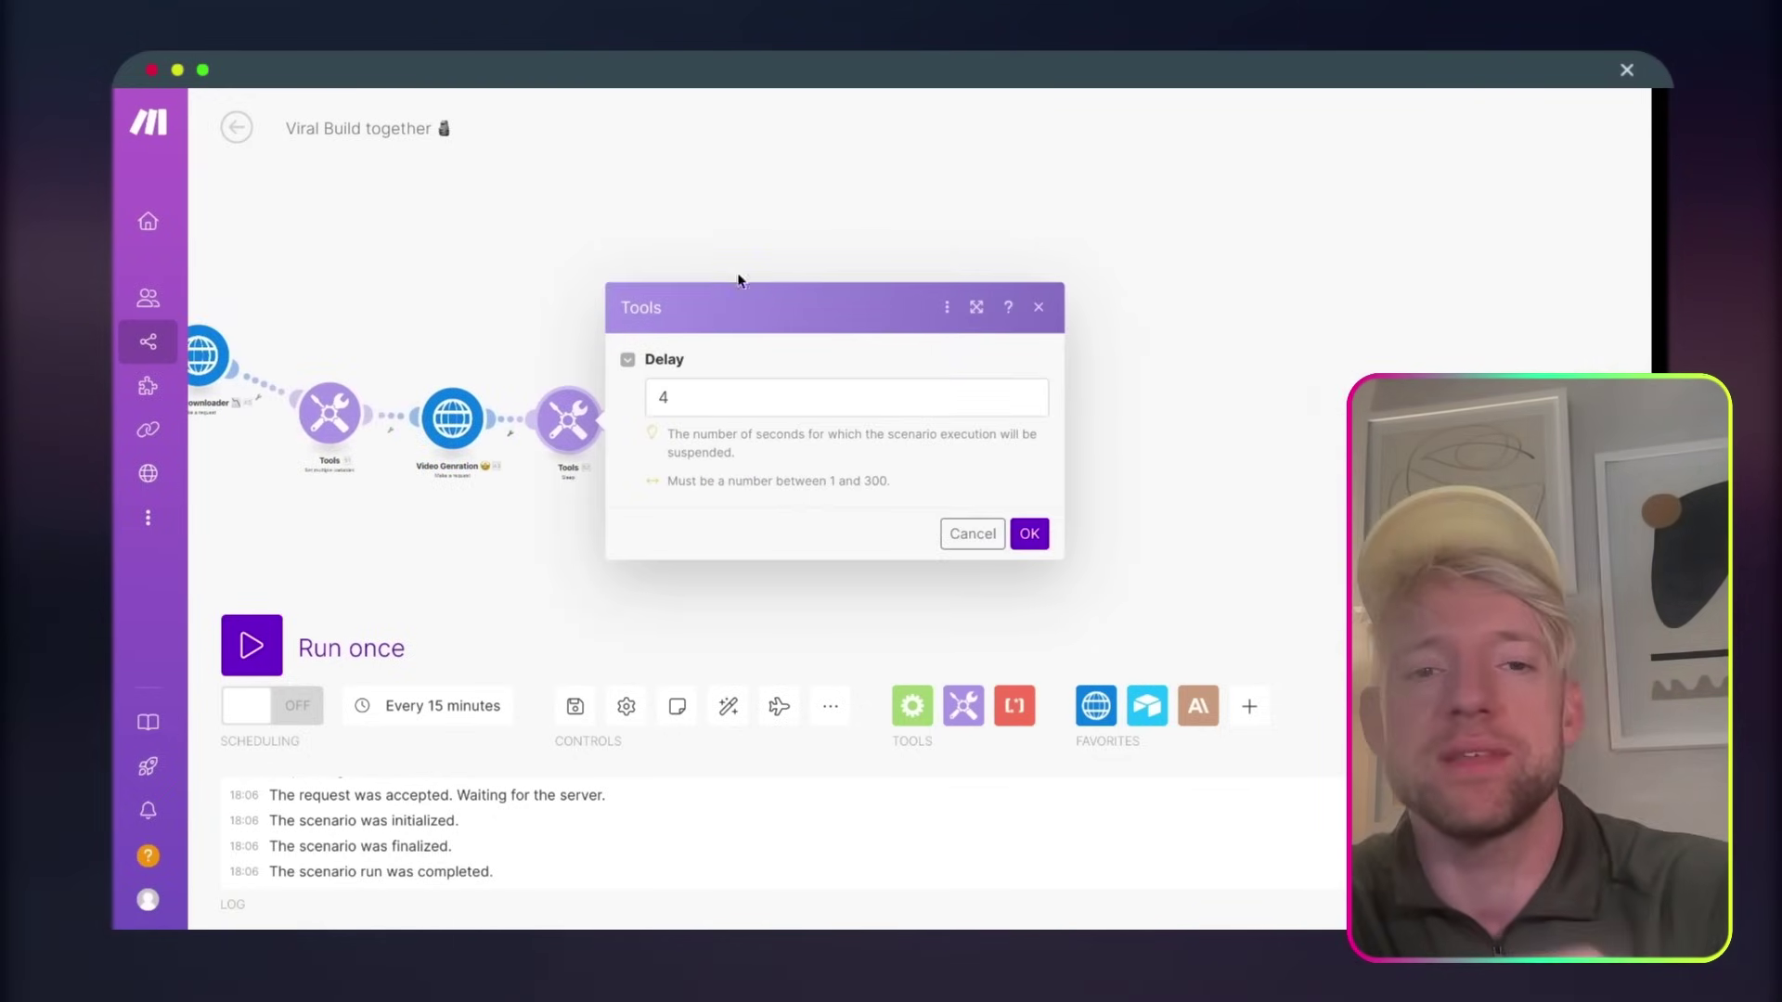
left_click(707, 398)
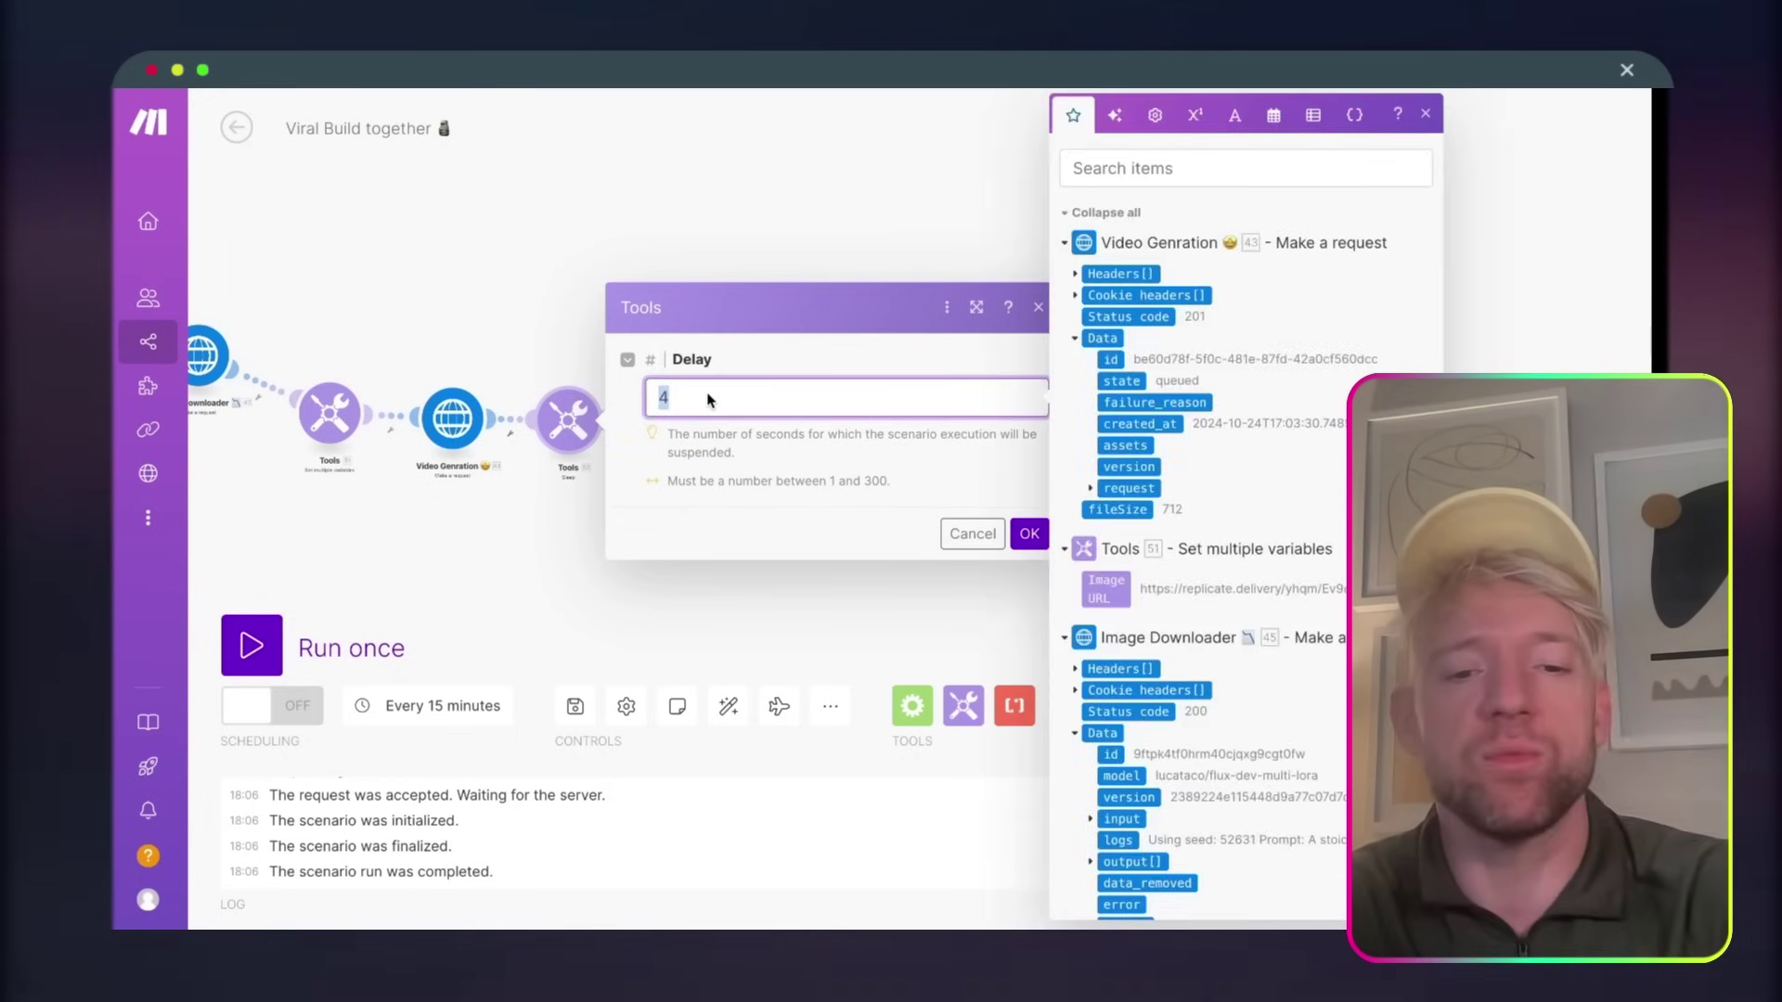
type("785")
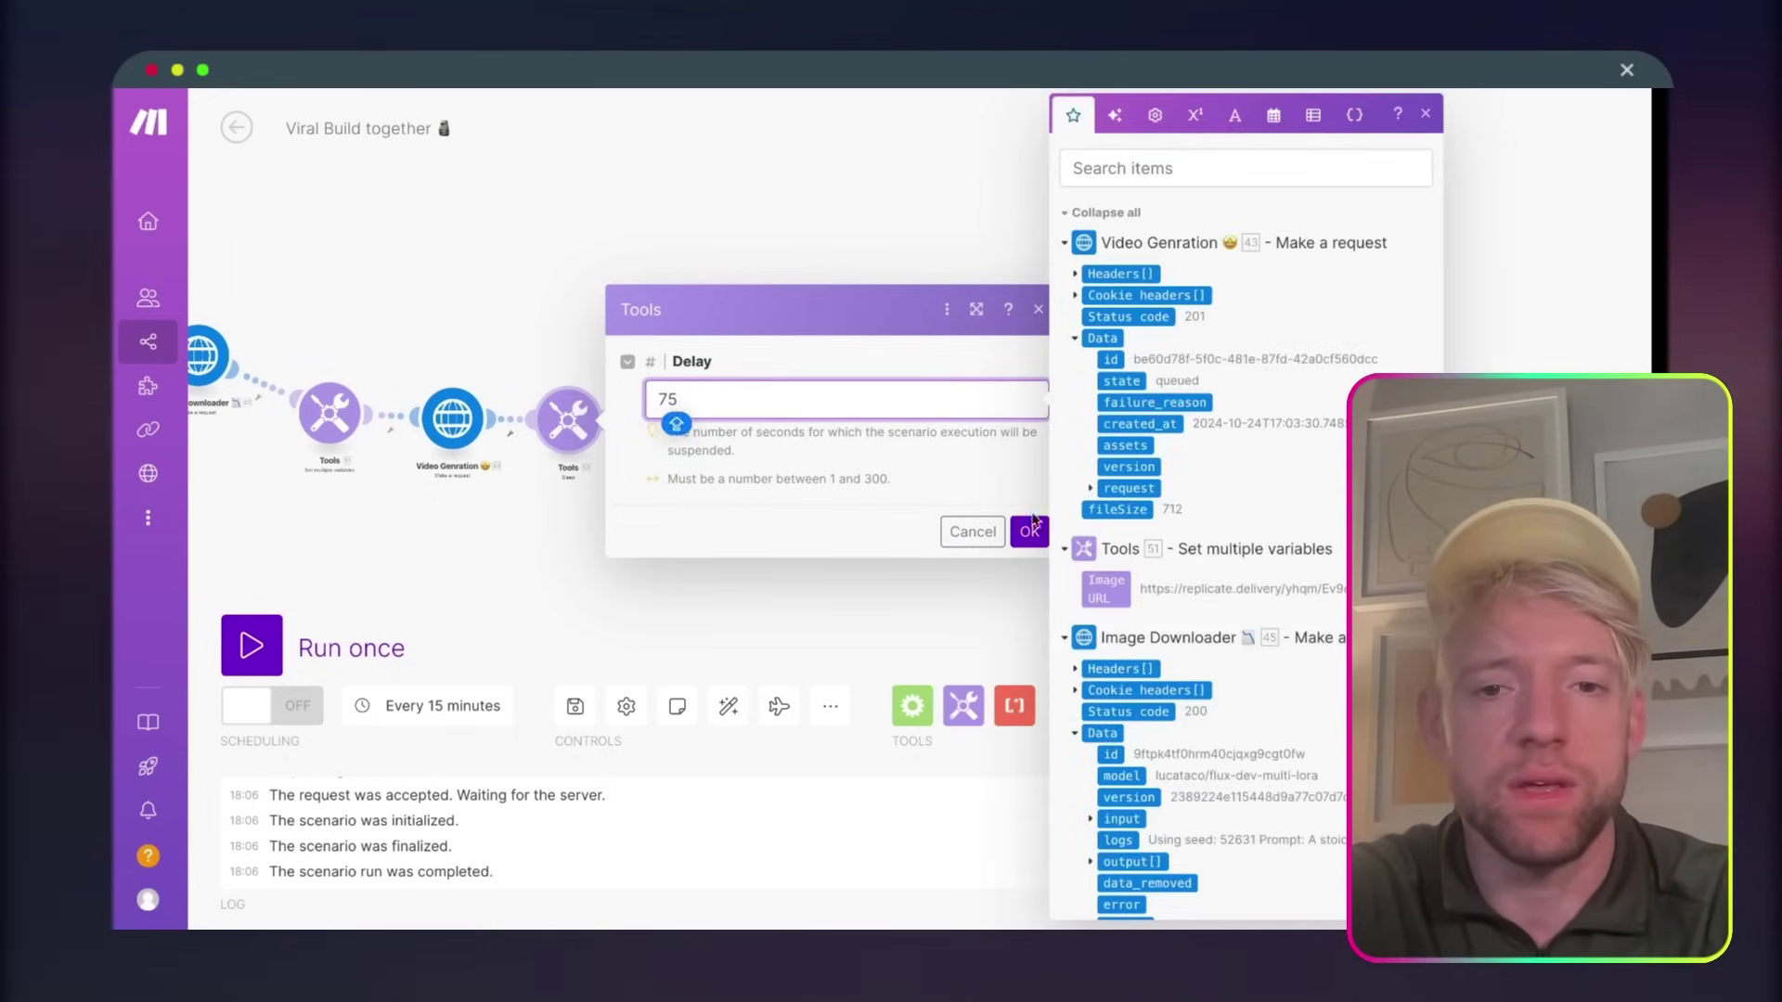
left_click(1031, 528)
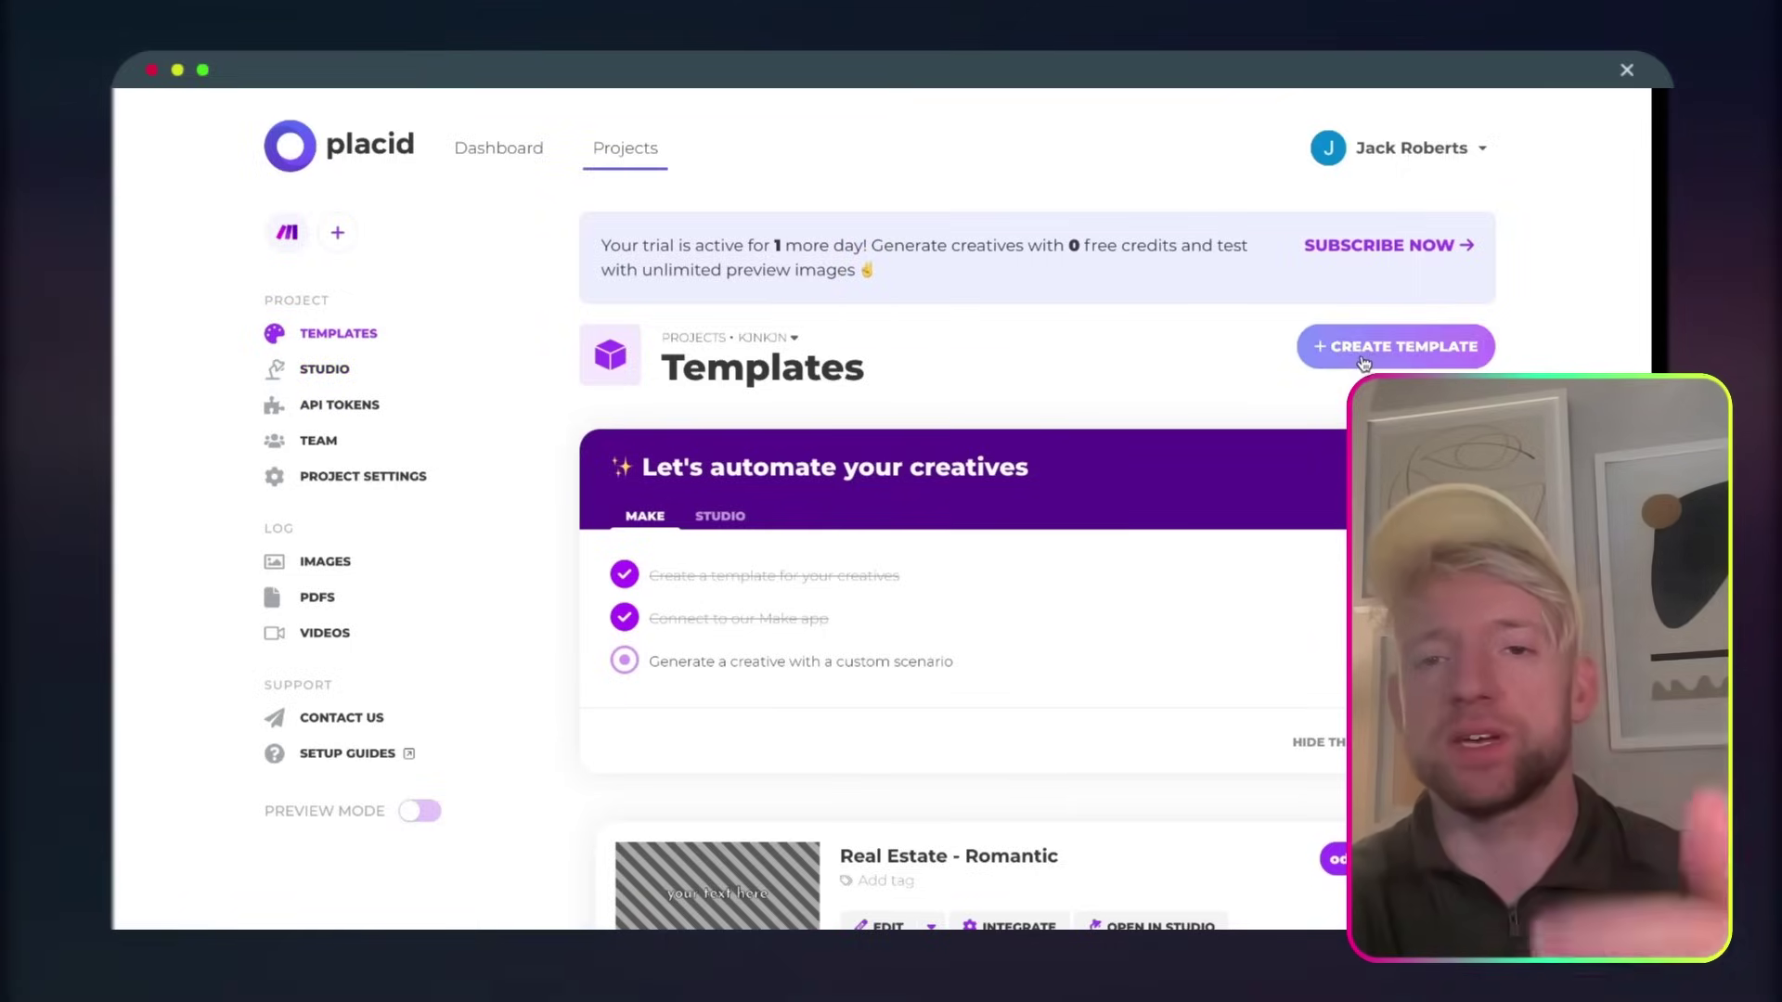
- Switch to Placid and create a template from the Real Estate - Romantic preset in the 1080x1920 Story size
left_click(1363, 361)
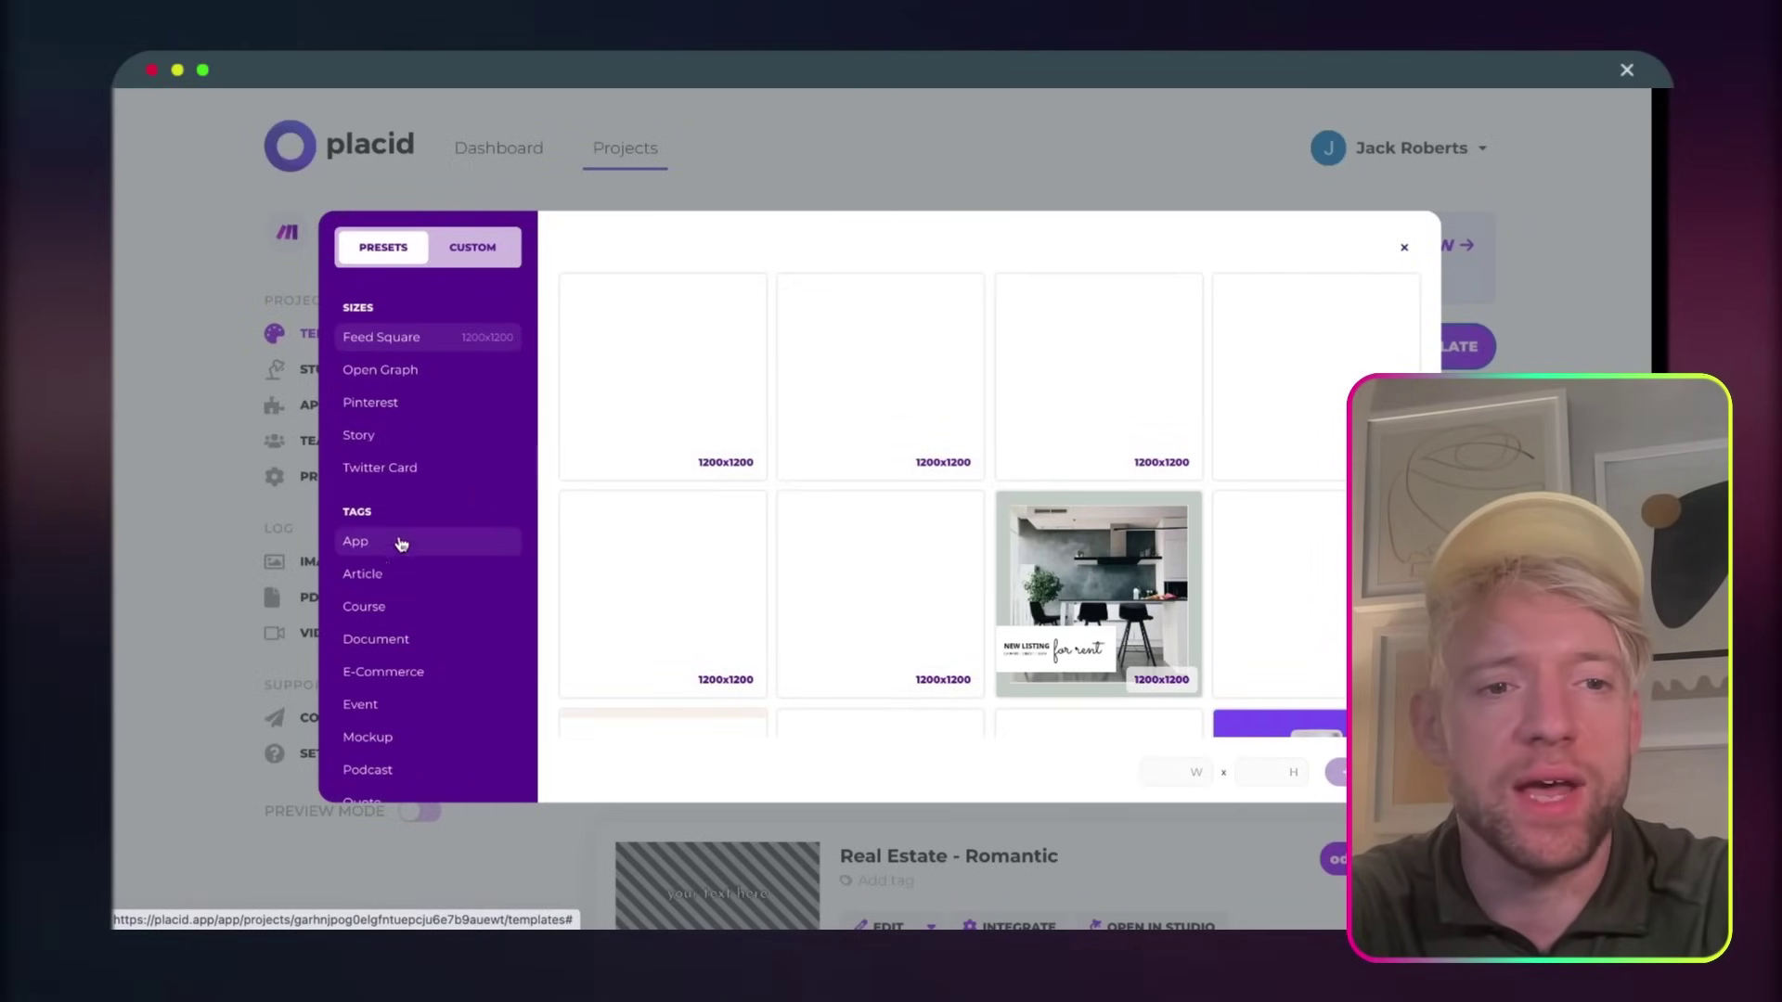
scroll(396, 554, "down", 2)
scroll(396, 554, "up", 2)
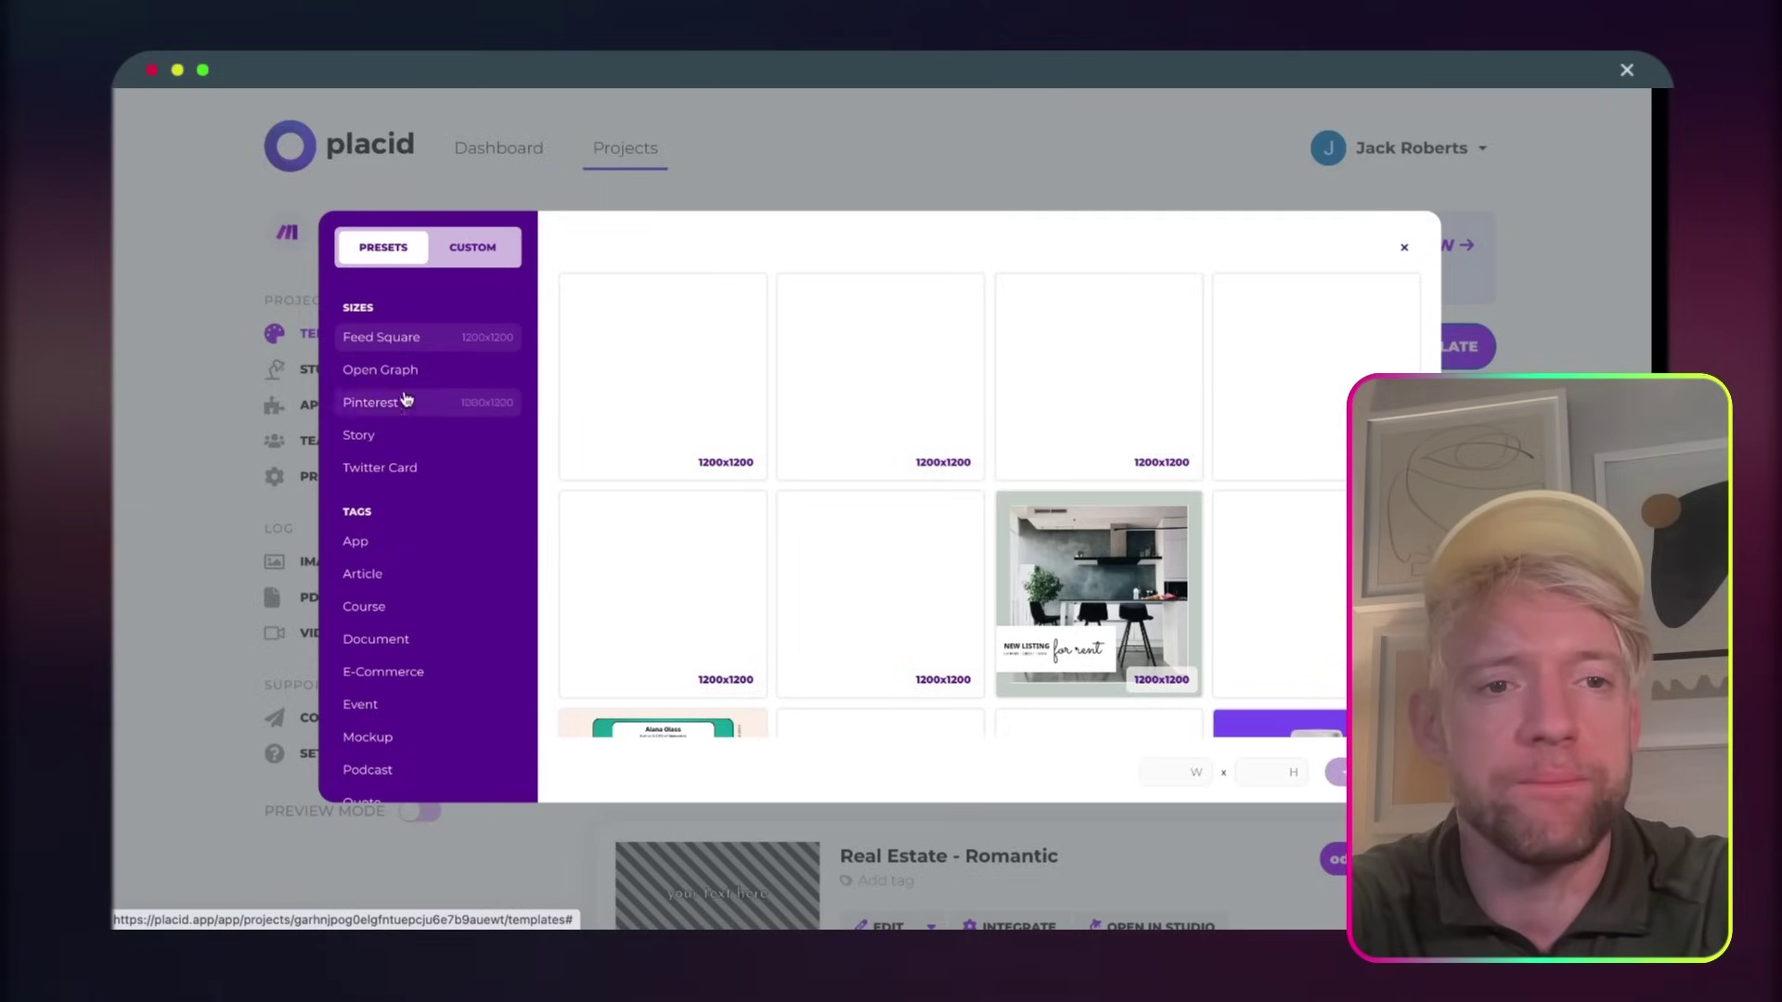
left_click(438, 446)
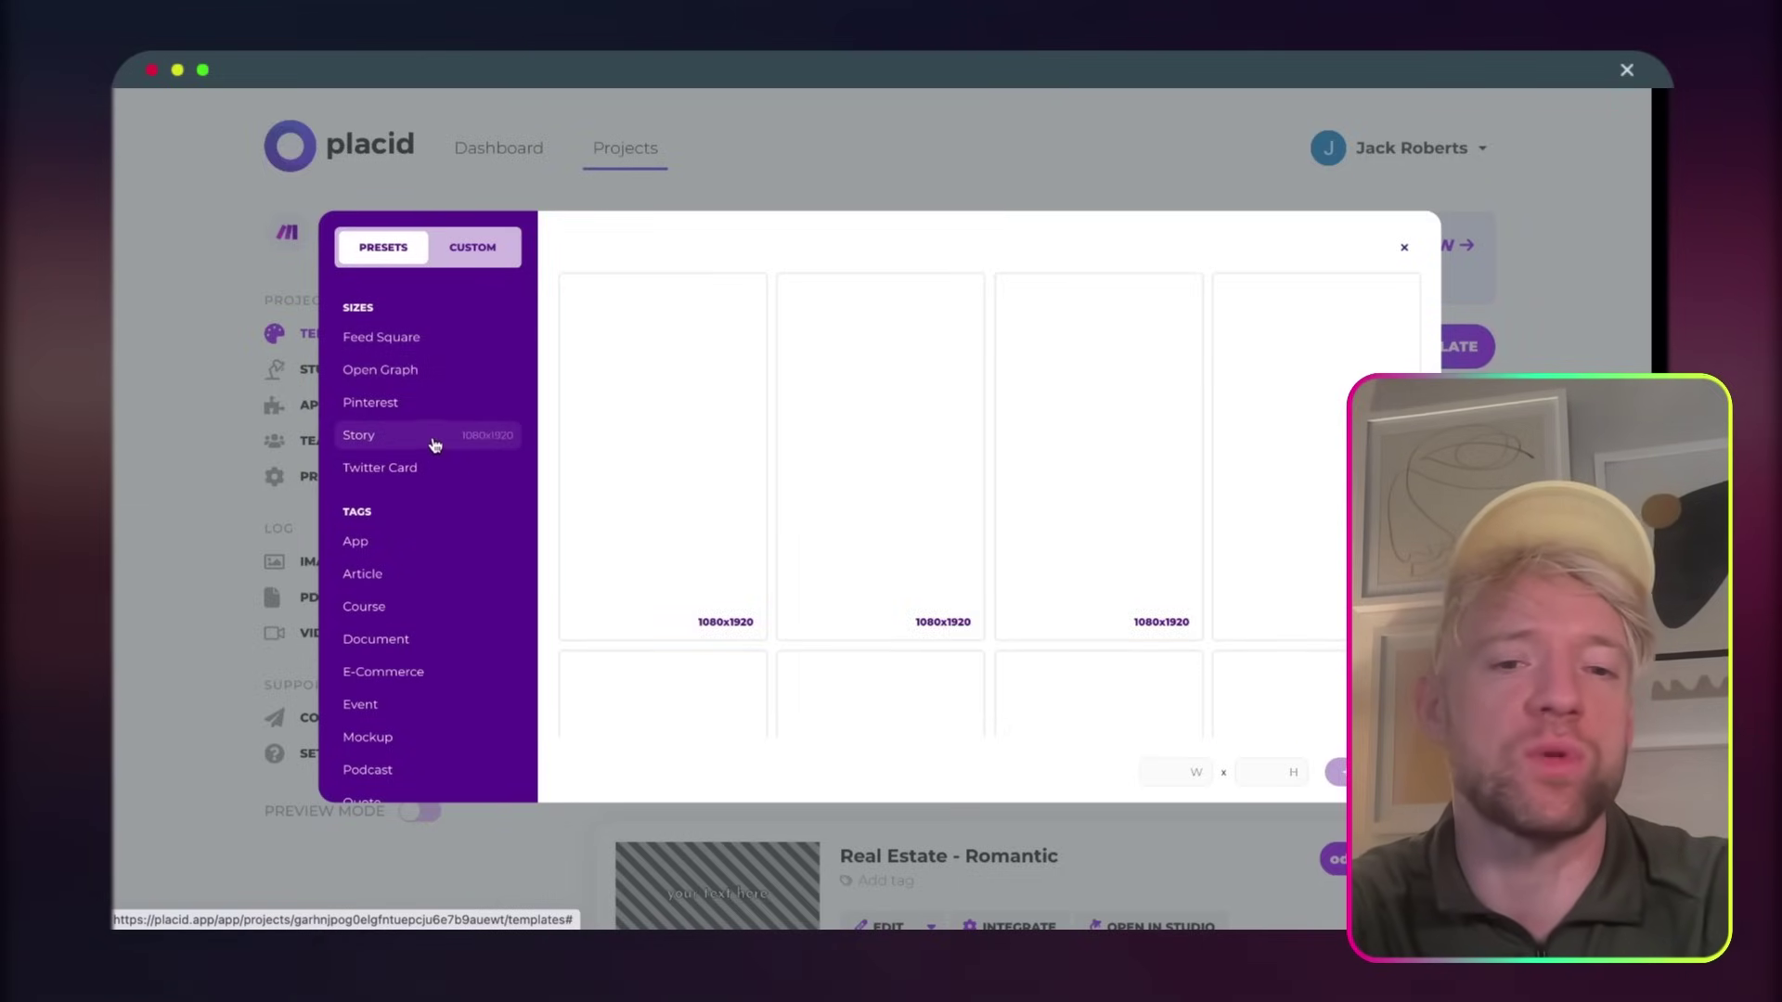
left_click(697, 365)
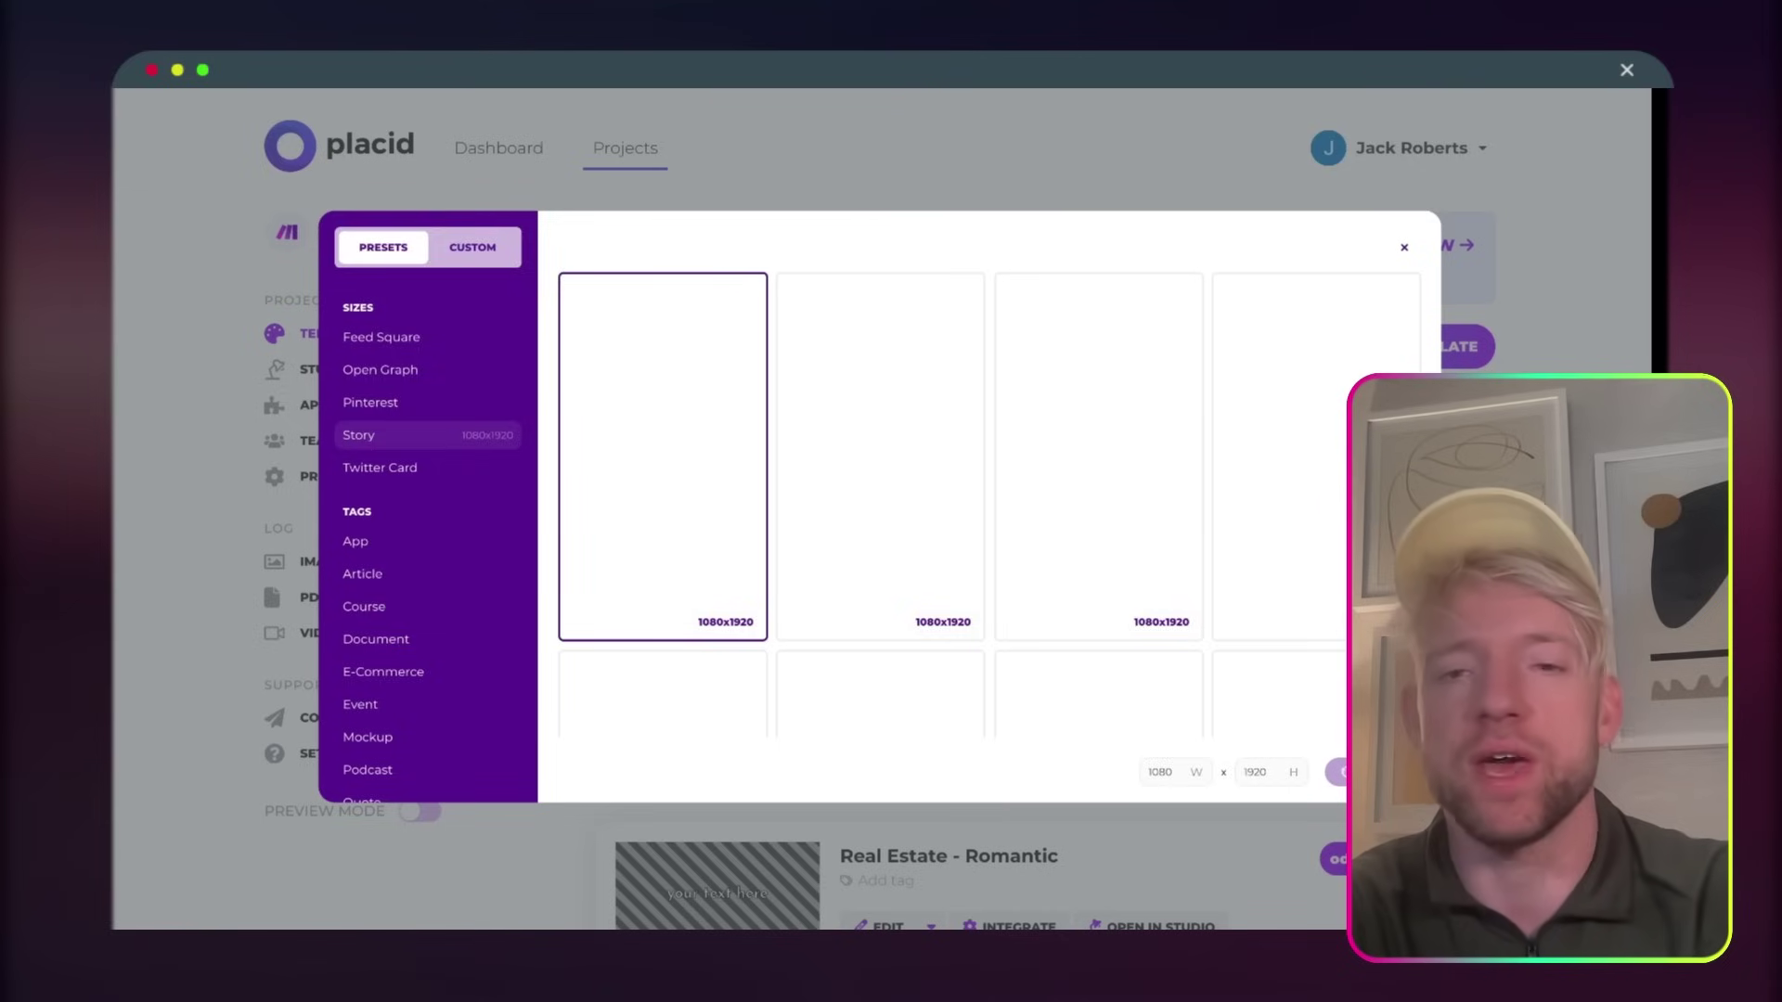
left_click(1338, 772)
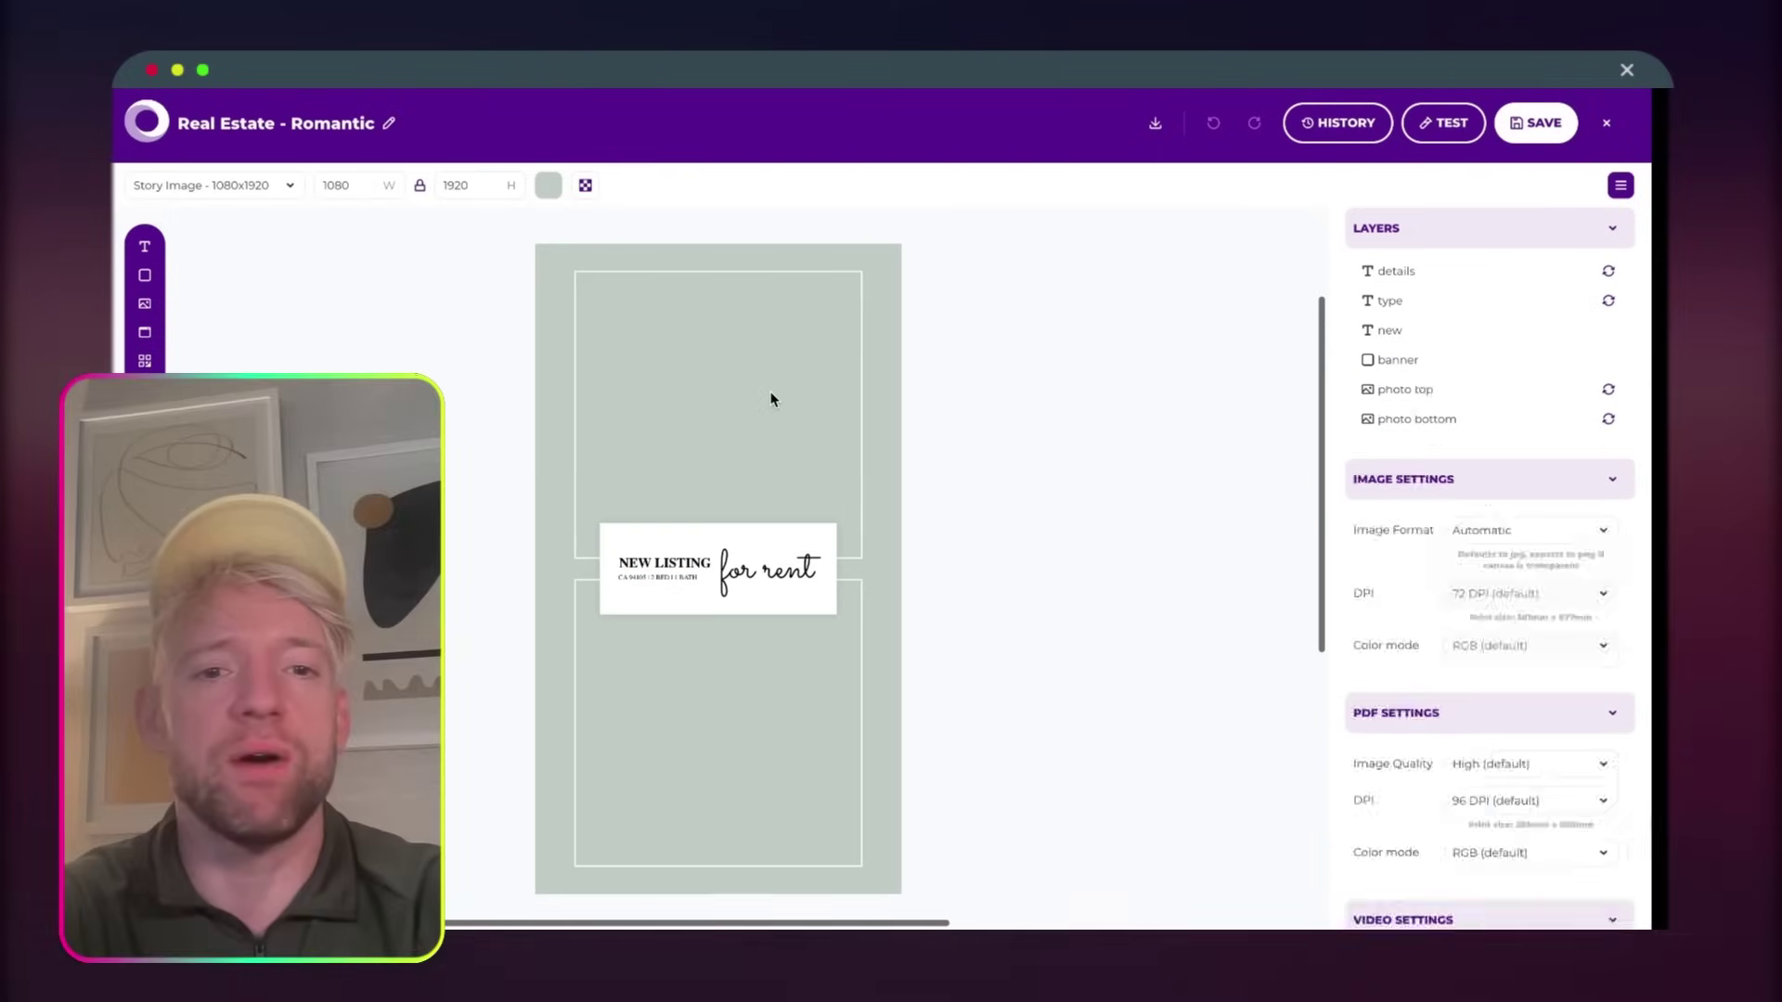
- Delete the top and bottom photo layers from the template canvas
left_click(770, 399)
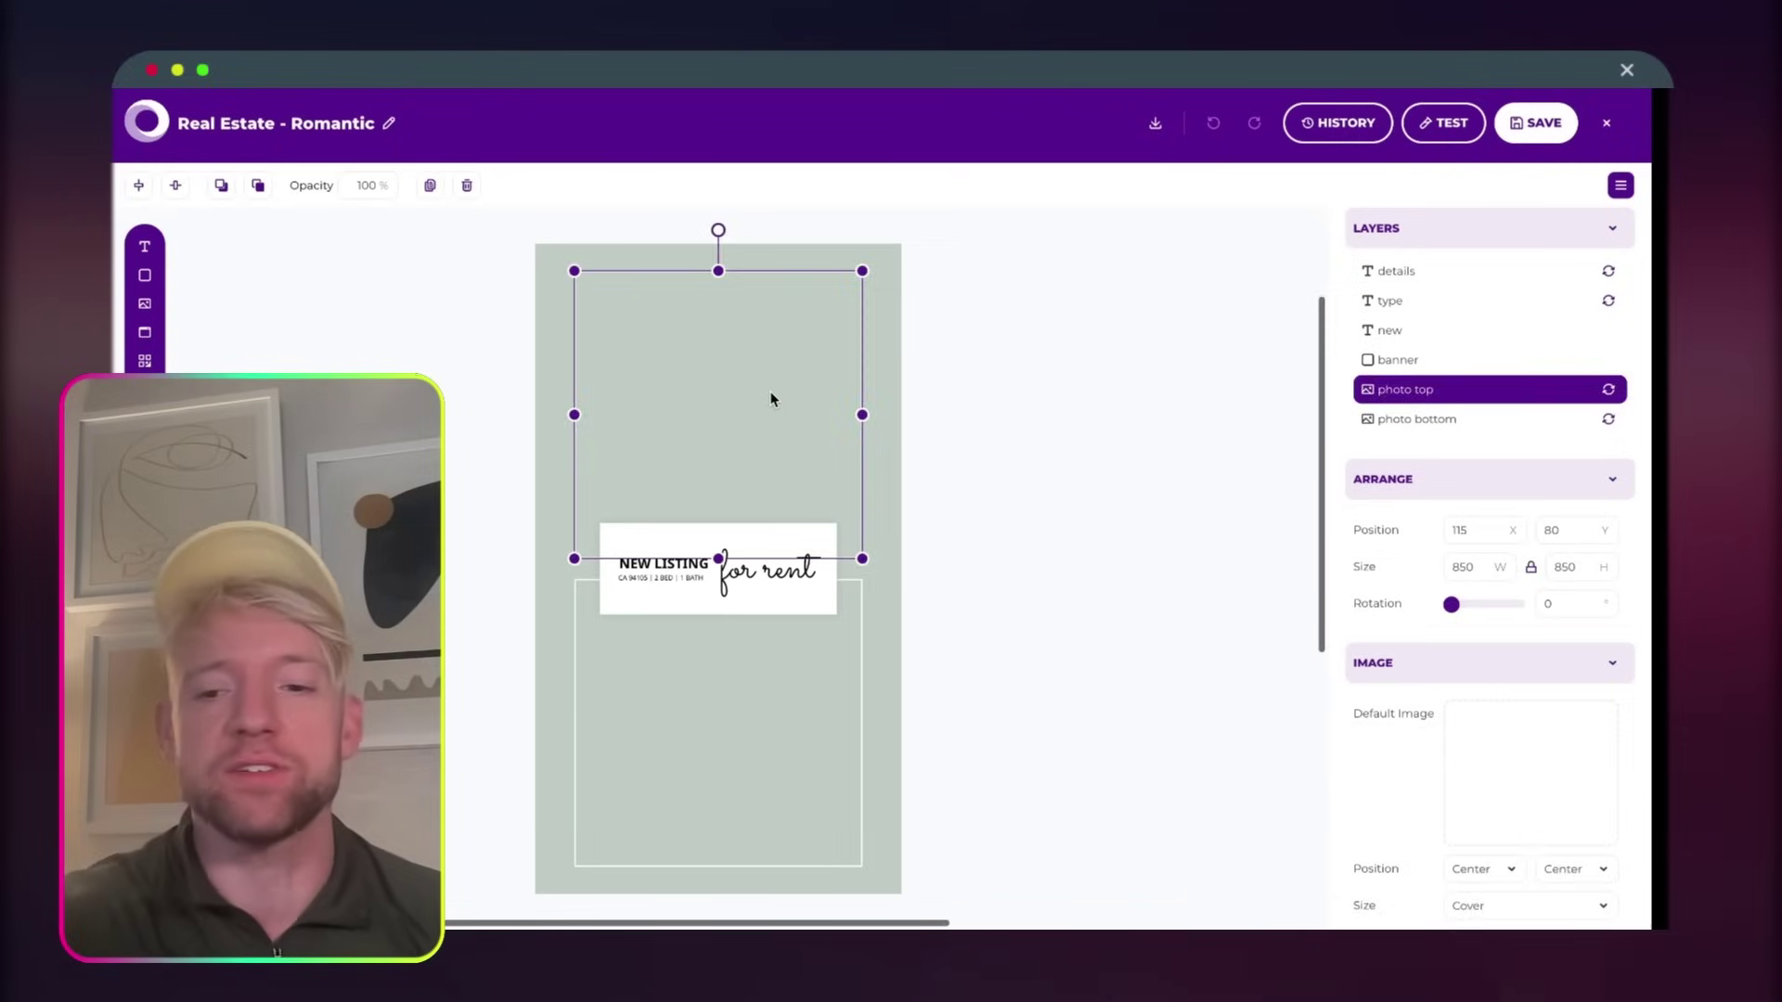
key("Delete")
left_click(723, 683)
key("Delete")
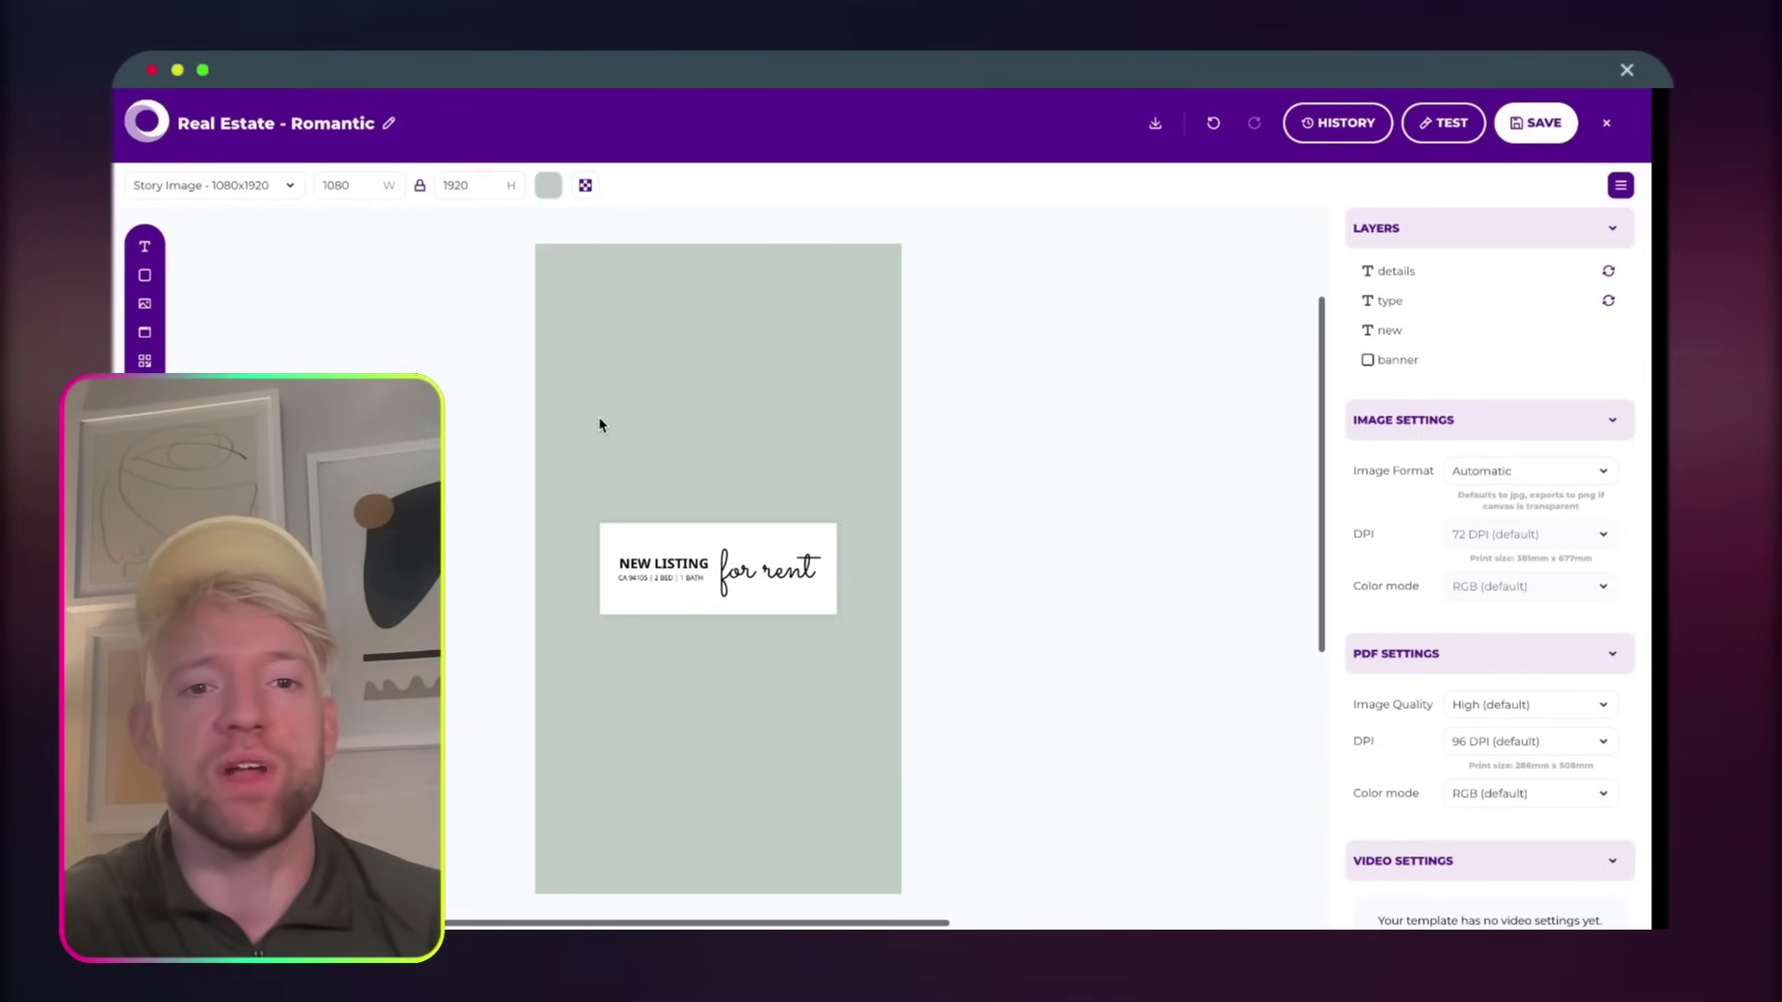
- Delete the "for rent" text, the white banner and the small details text, keeping only the NEW LISTING text
left_click(754, 555)
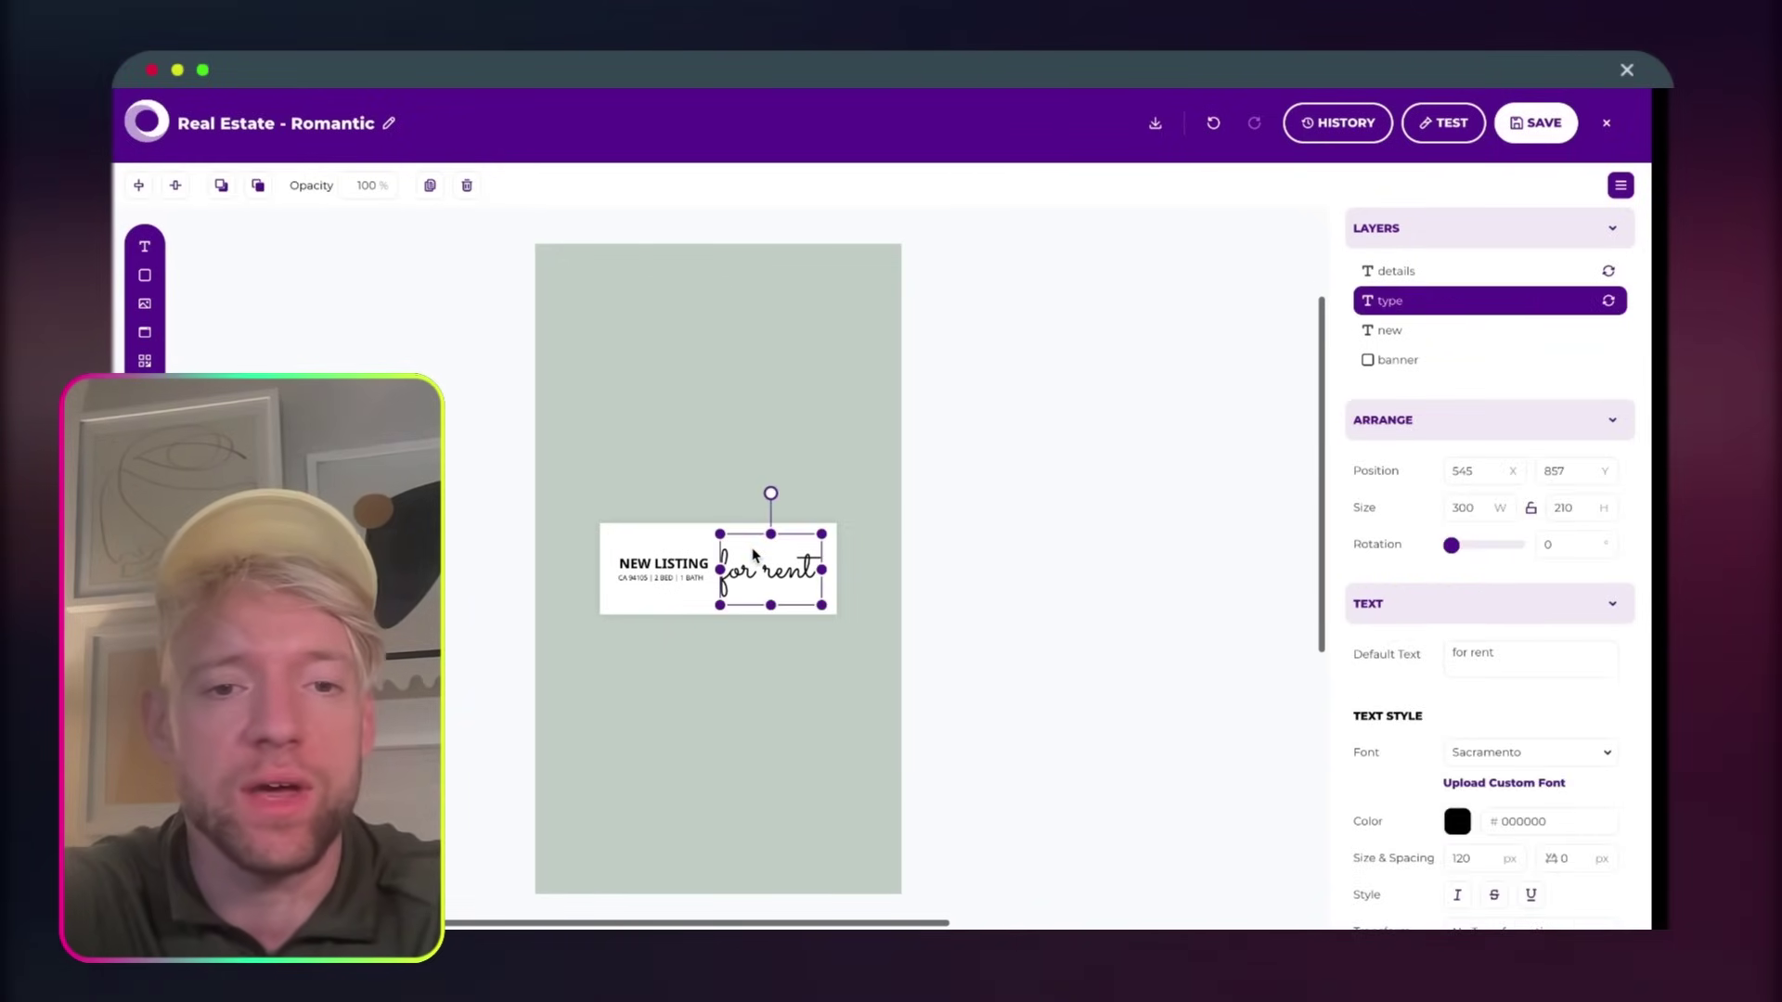
key("Delete")
left_click(753, 556)
key("Delete")
left_click_drag(687, 566, 563, 576)
left_click(685, 575)
key("Delete")
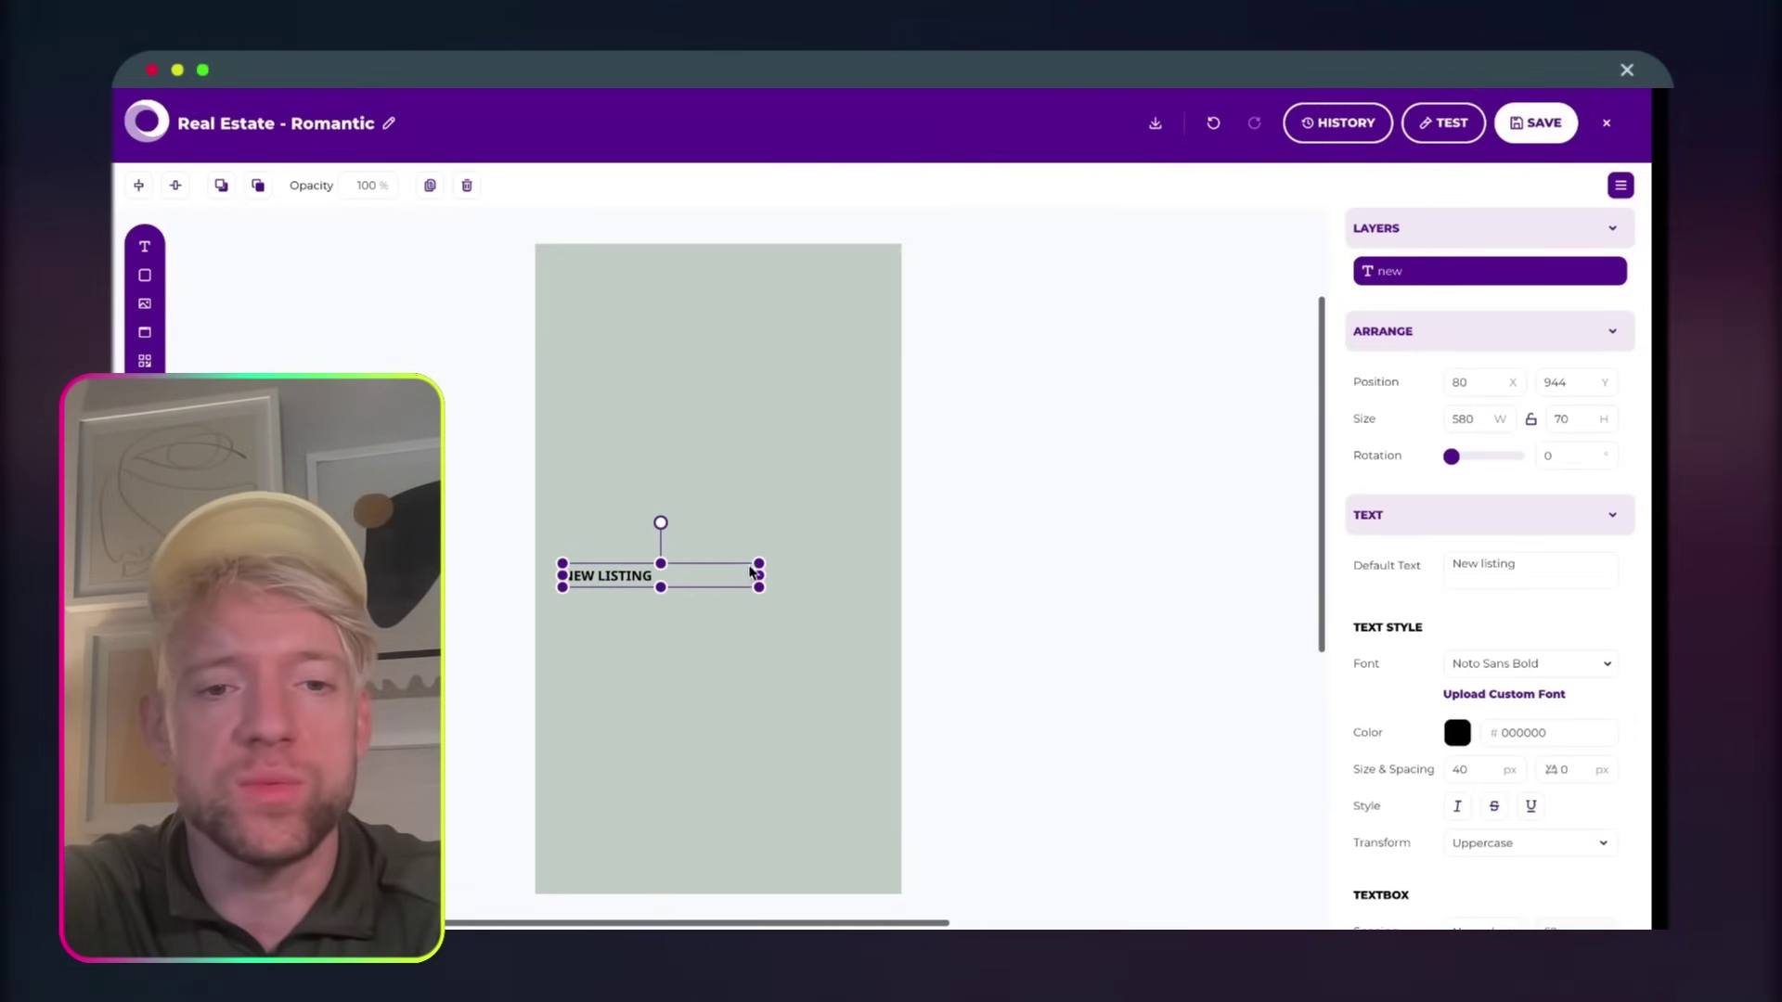
- Widen the NEW LISTING text box to about 818 px, position it near the canvas's middle, and center-align its text
left_click(736, 596)
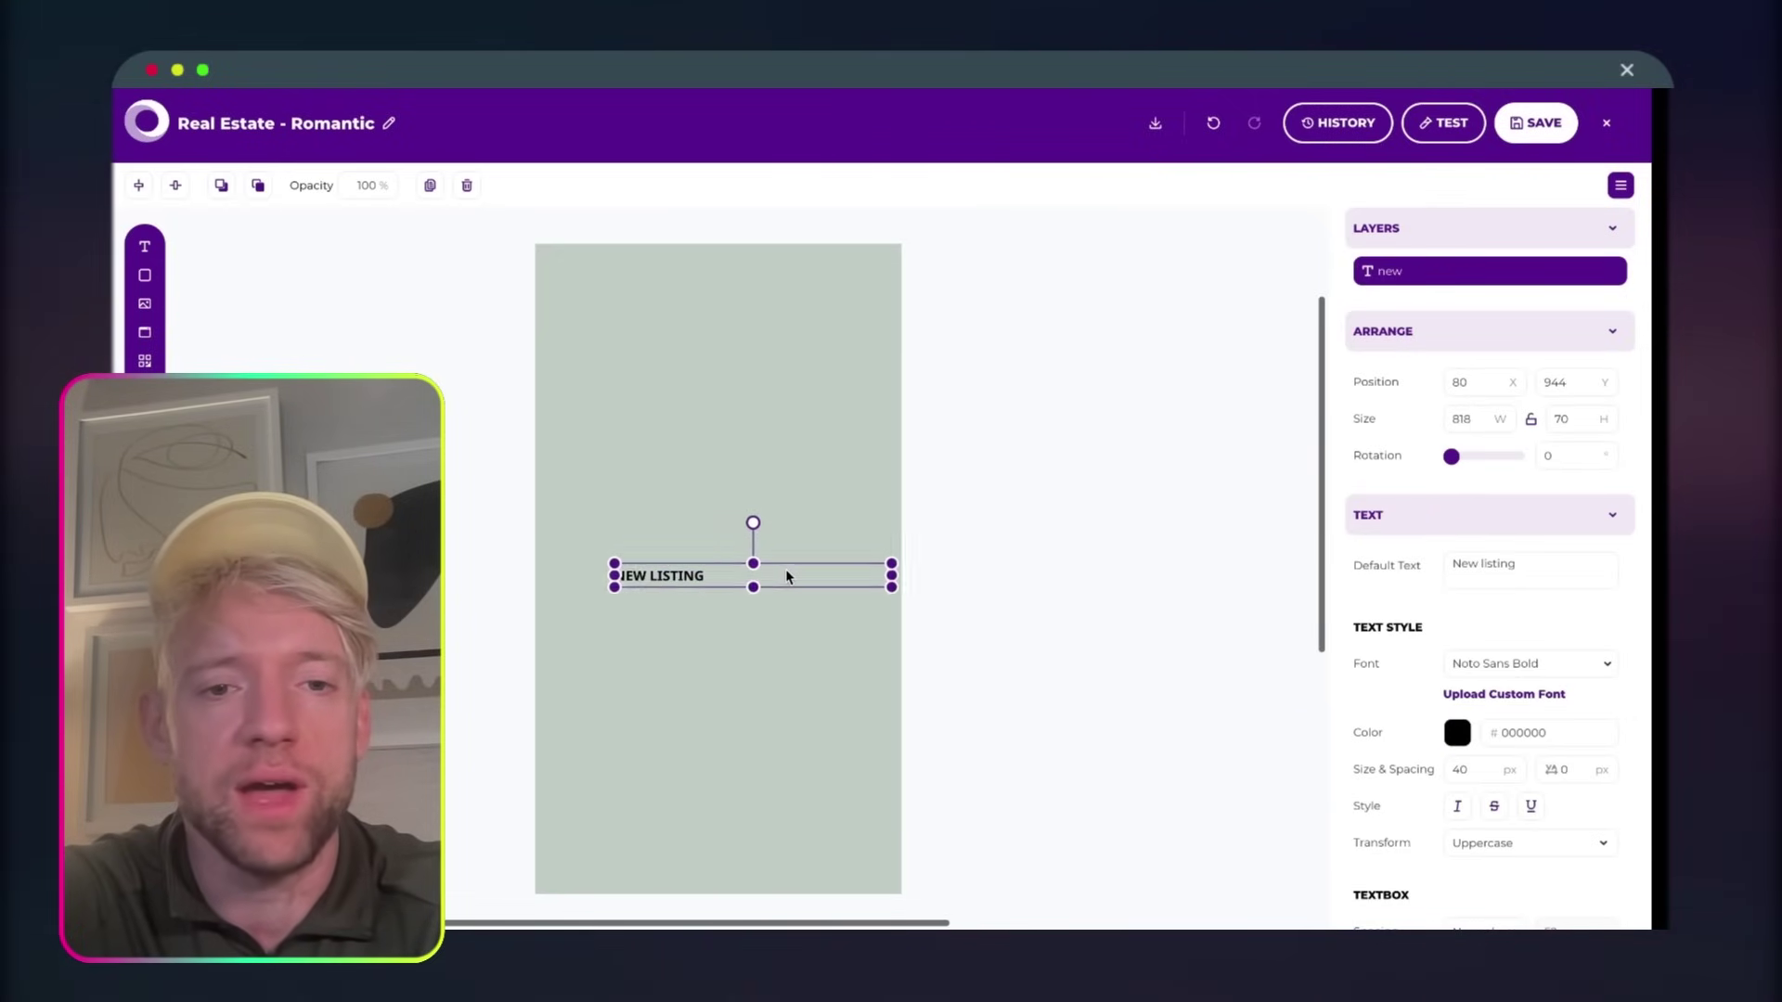
left_click_drag(792, 581, 807, 545)
scroll(1513, 650, "down", 5)
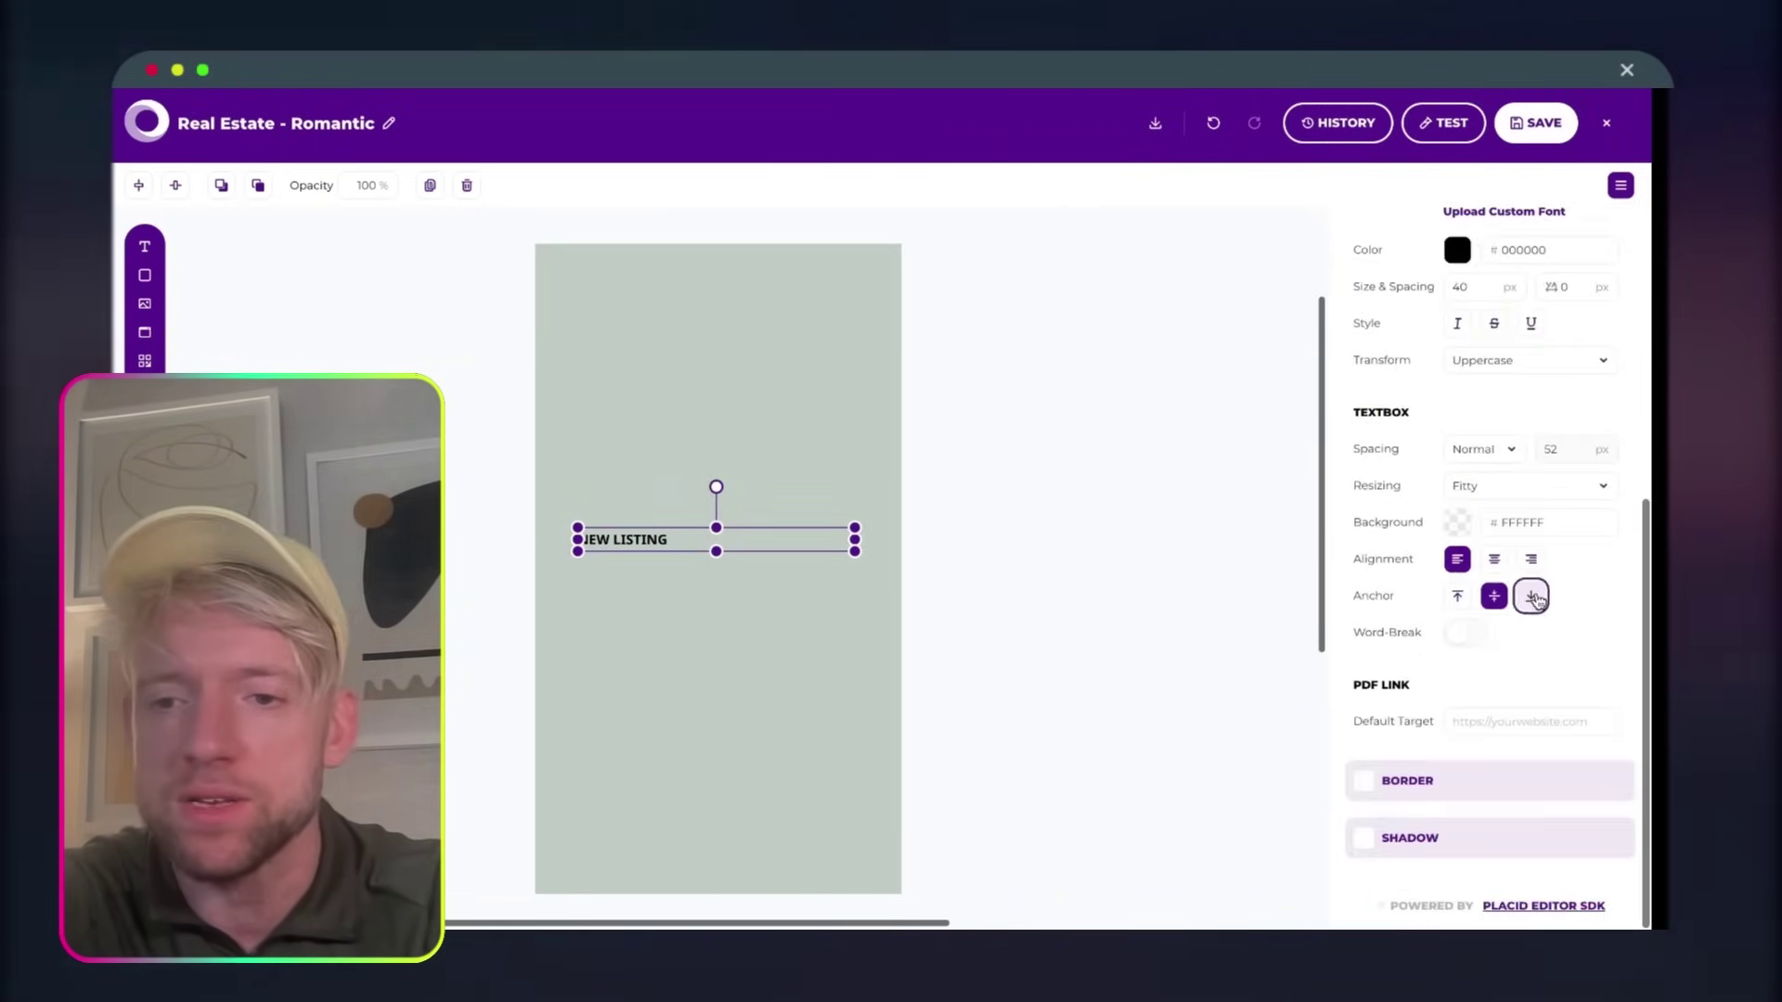
left_click(1493, 558)
scroll(1485, 491, "up", 3)
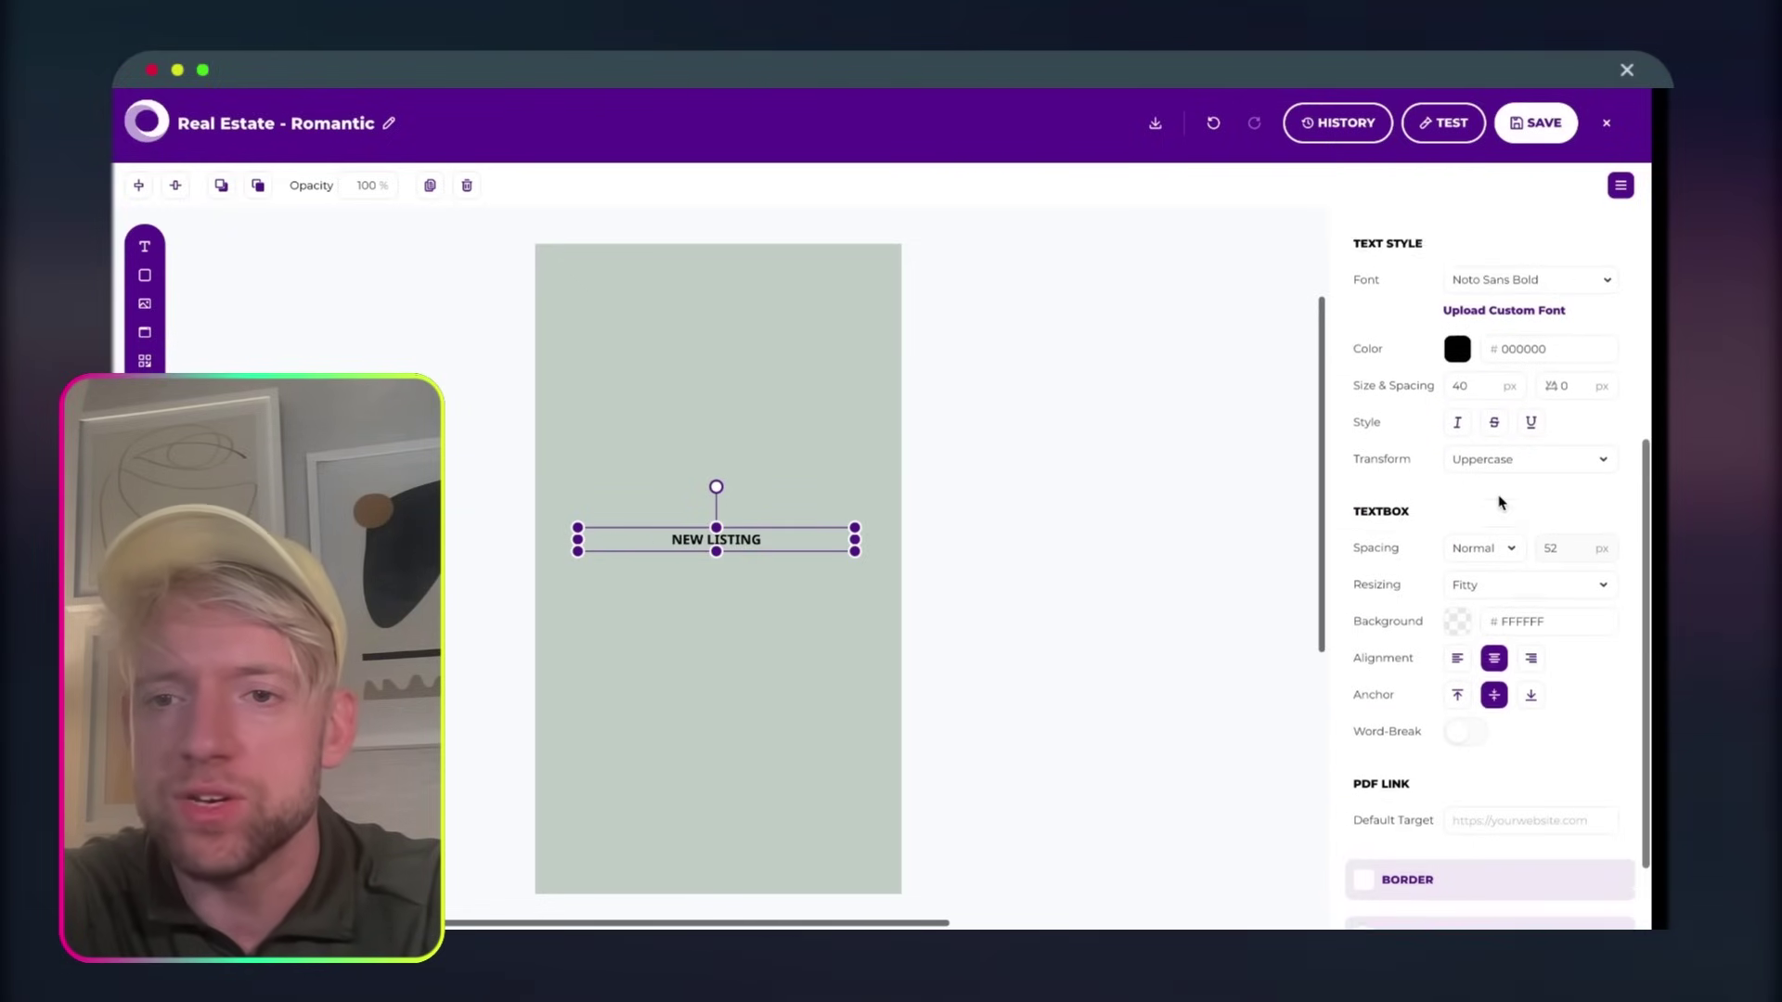
- Change the NEW LISTING text's font to Montserrat Bold
left_click(1525, 390)
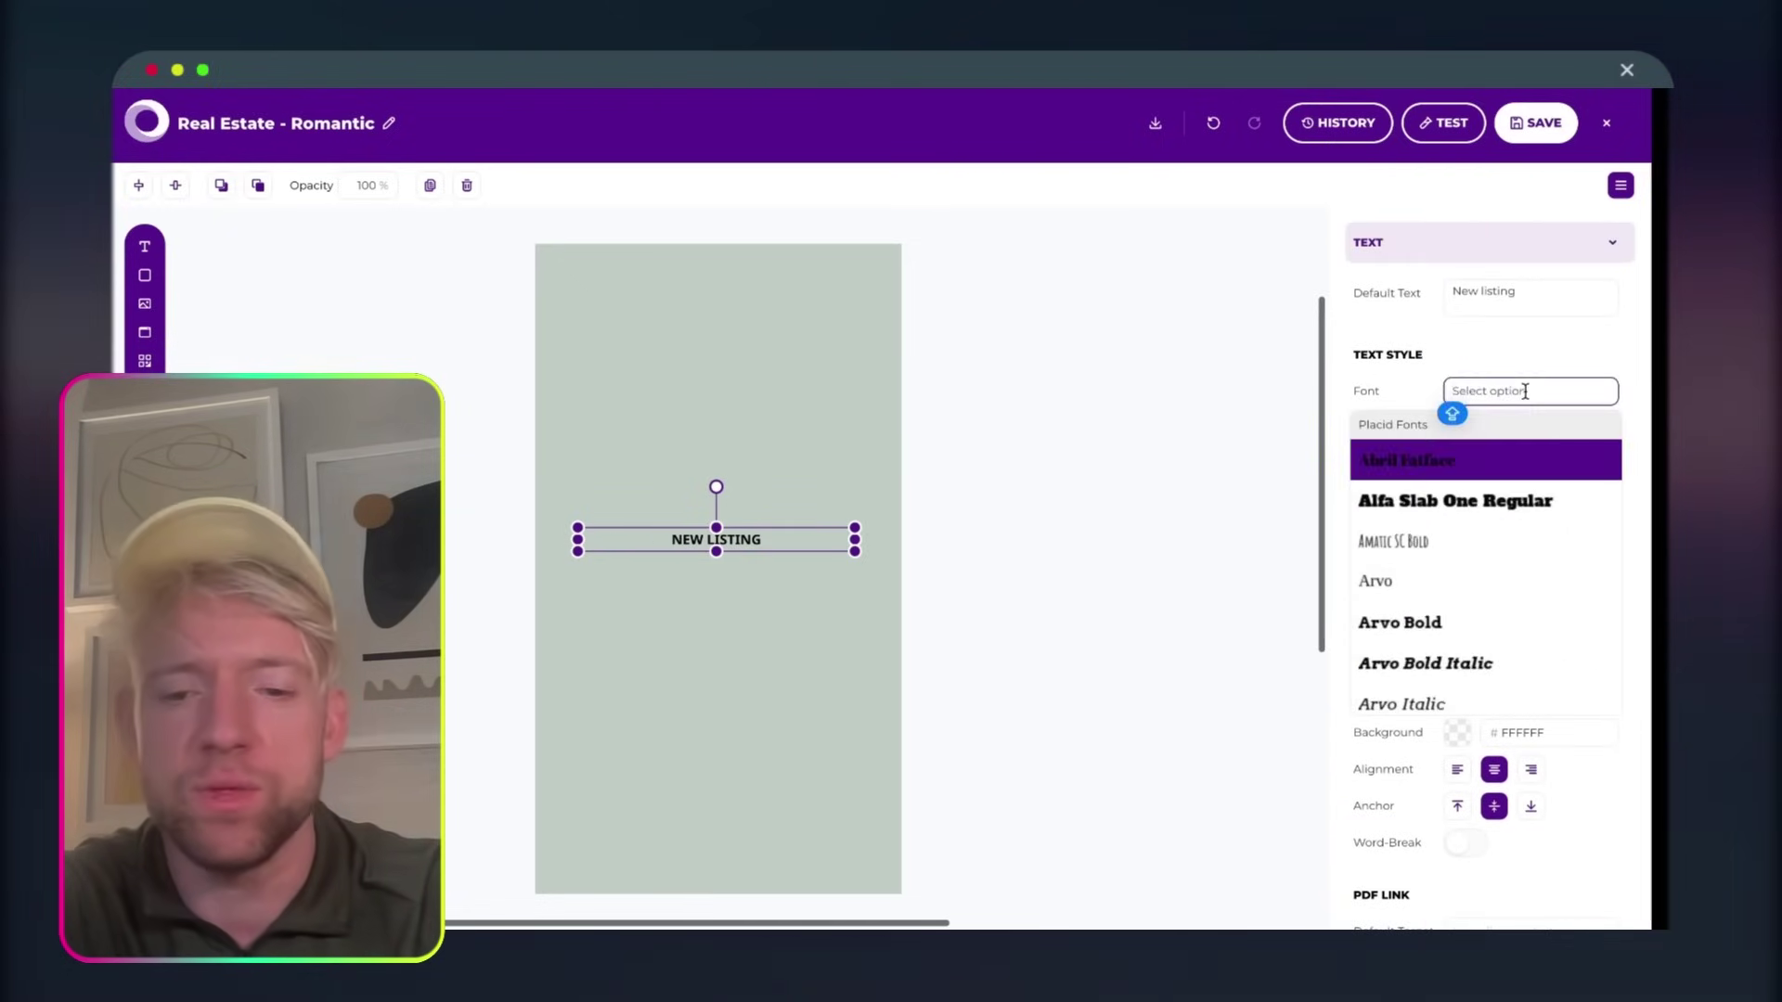
type("MONTSER")
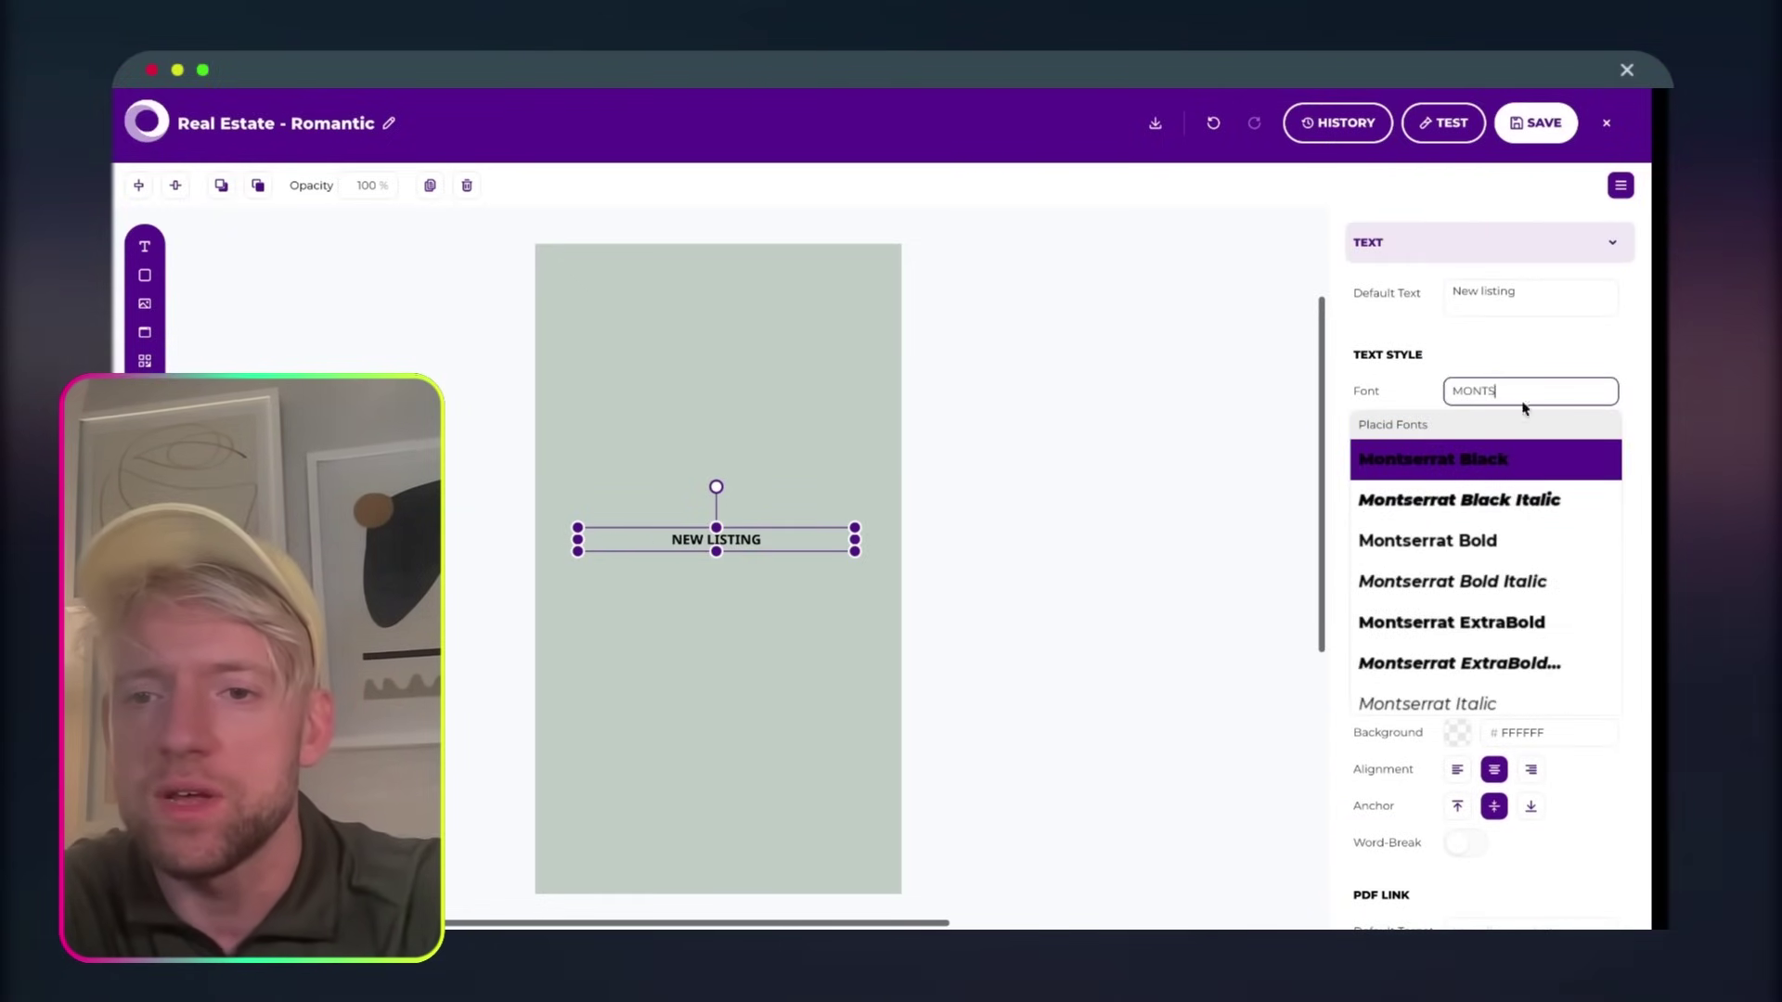
left_click(1492, 541)
scroll(1515, 667, "down", 3)
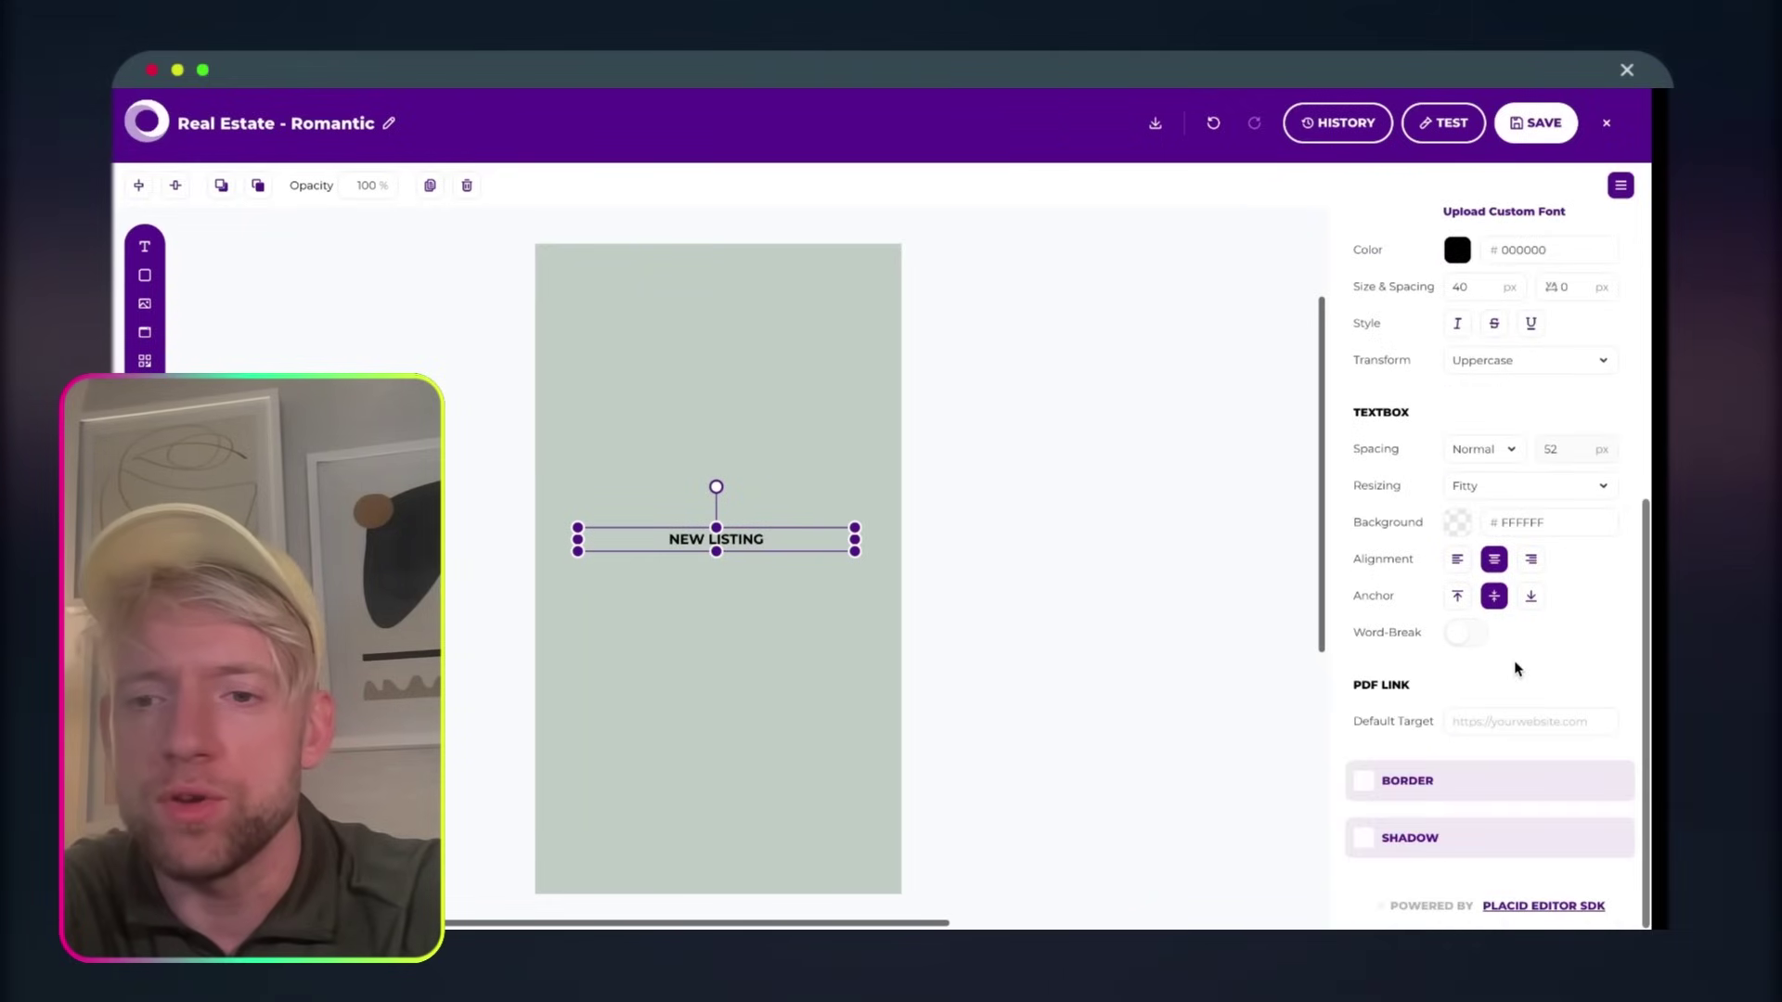
- Add a border to the NEW LISTING text and set its color to black (000000)
left_click(1370, 791)
scroll(1535, 668, "down", 1)
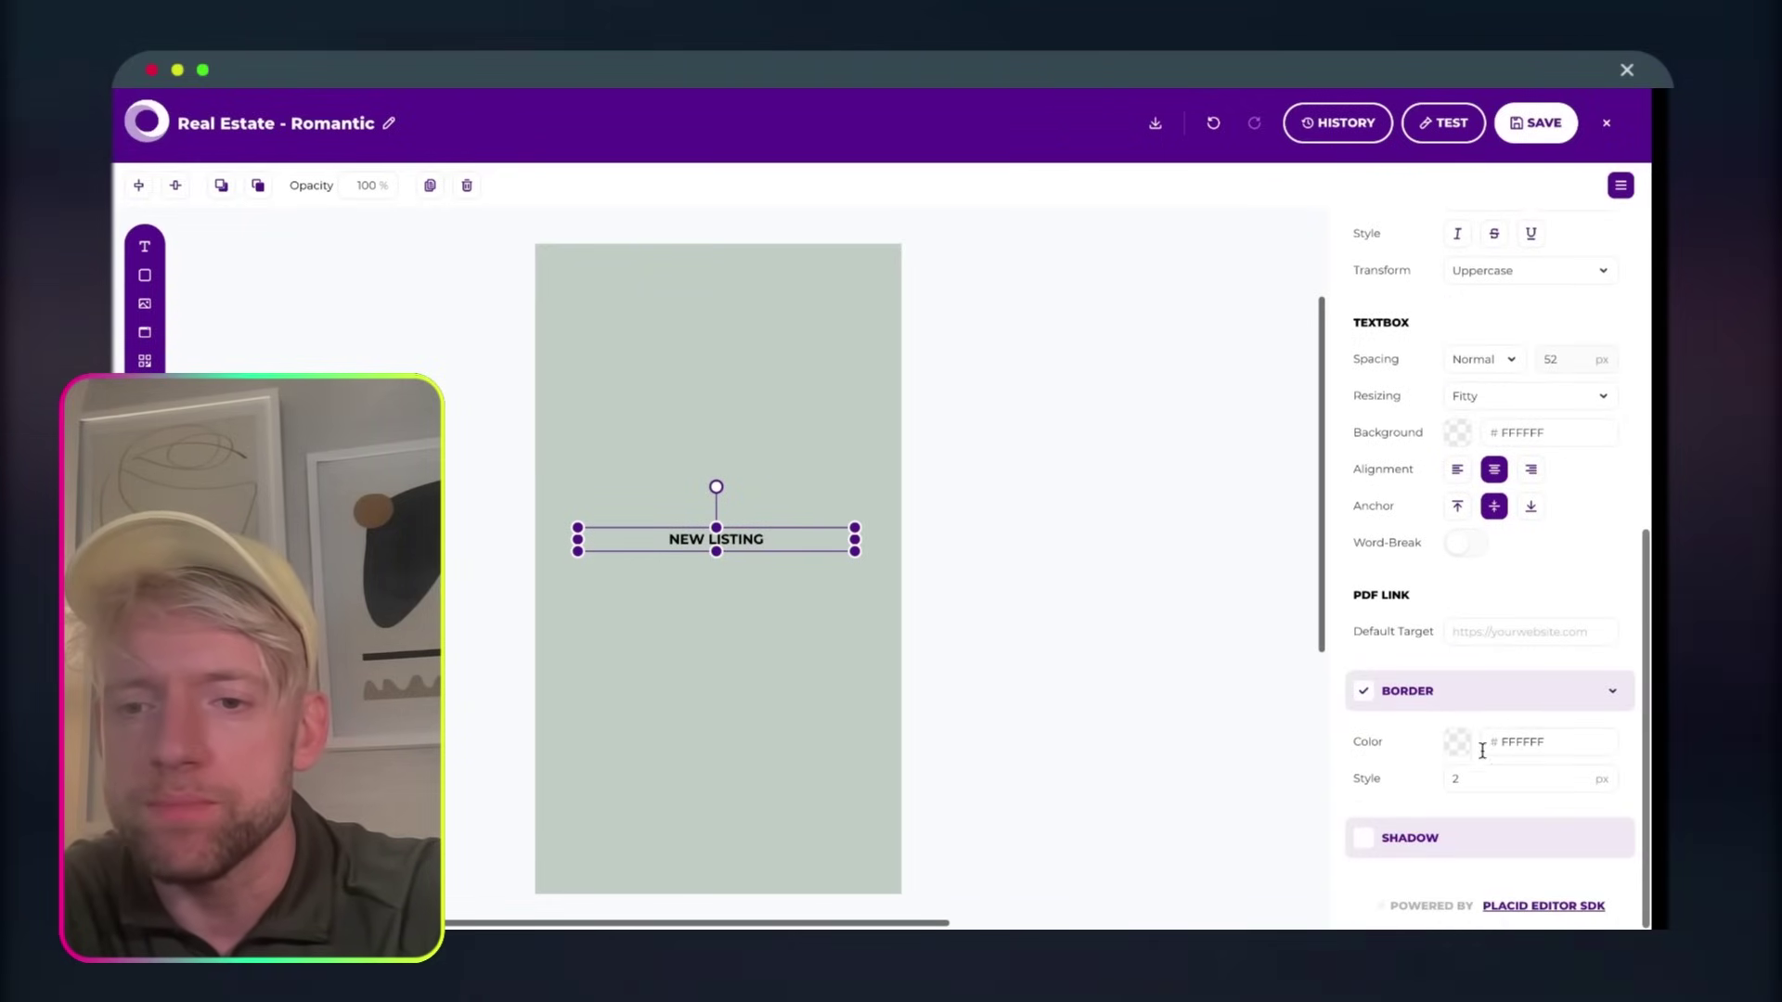
left_click(1459, 742)
left_click_drag(1290, 656, 1173, 823)
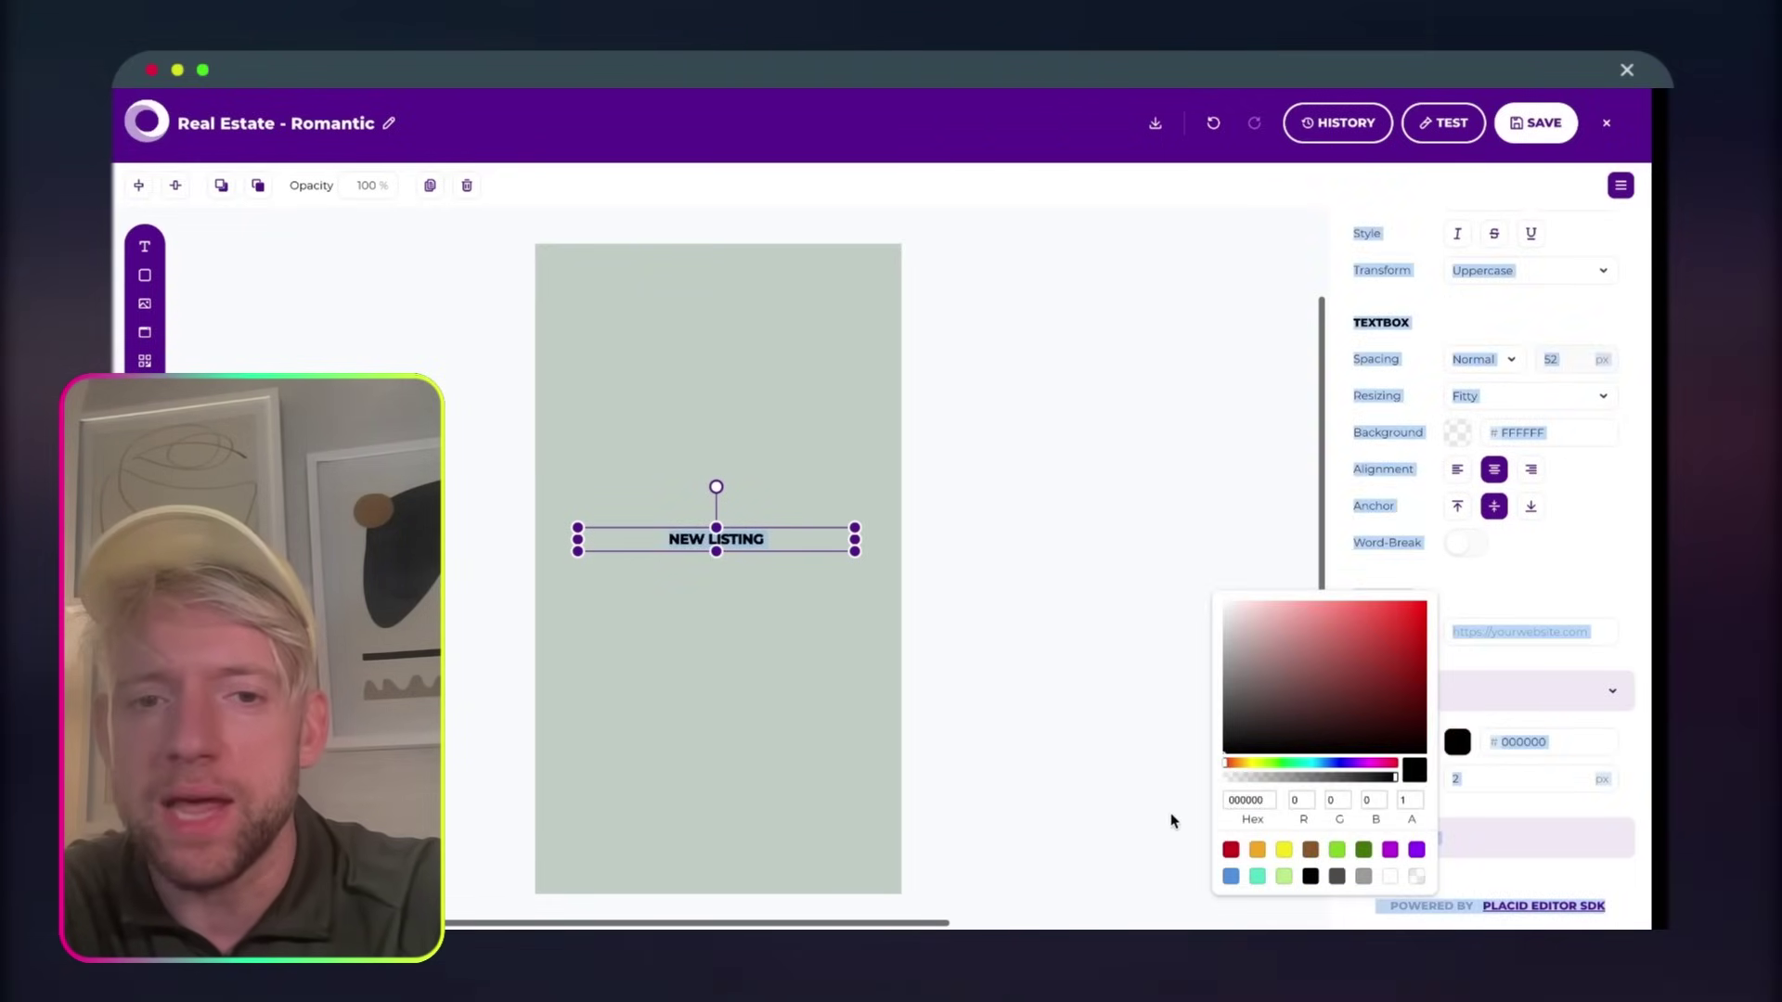
left_click(1543, 666)
- Set the NEW LISTING text's color to white (FFFFFF) and its transform to No Transformation
scroll(1523, 641, "up", 5)
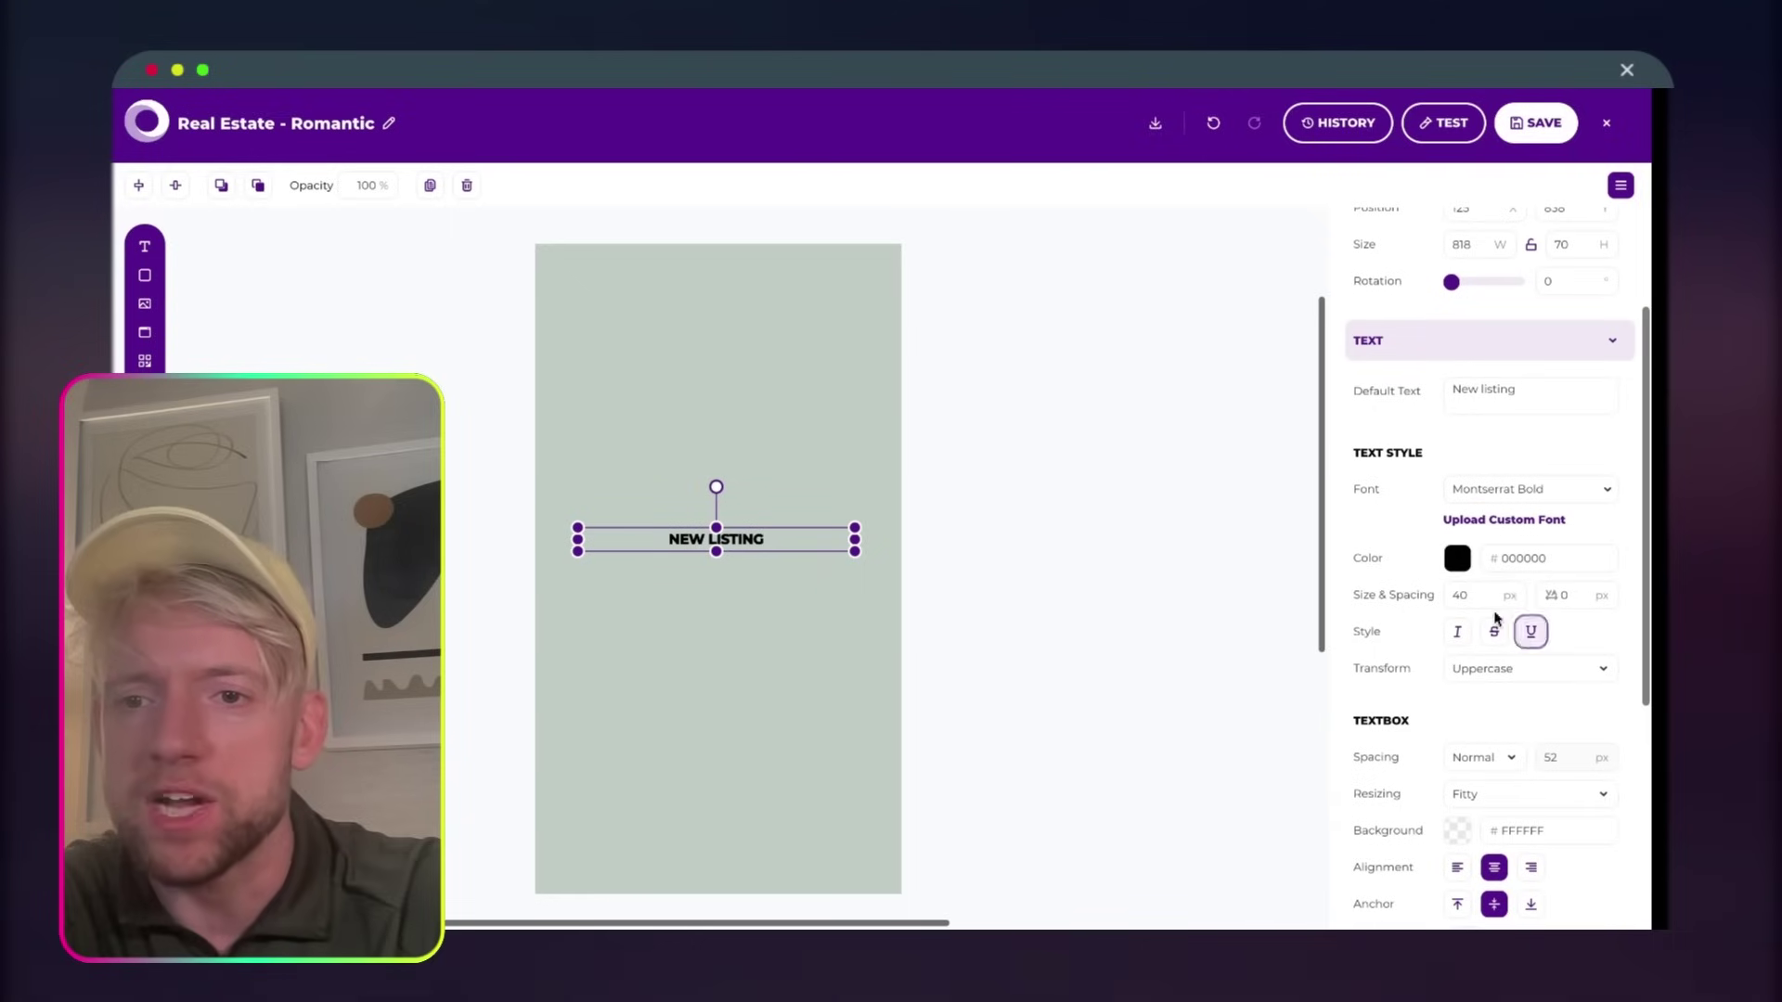
left_click(1457, 558)
left_click_drag(1334, 563, 1181, 411)
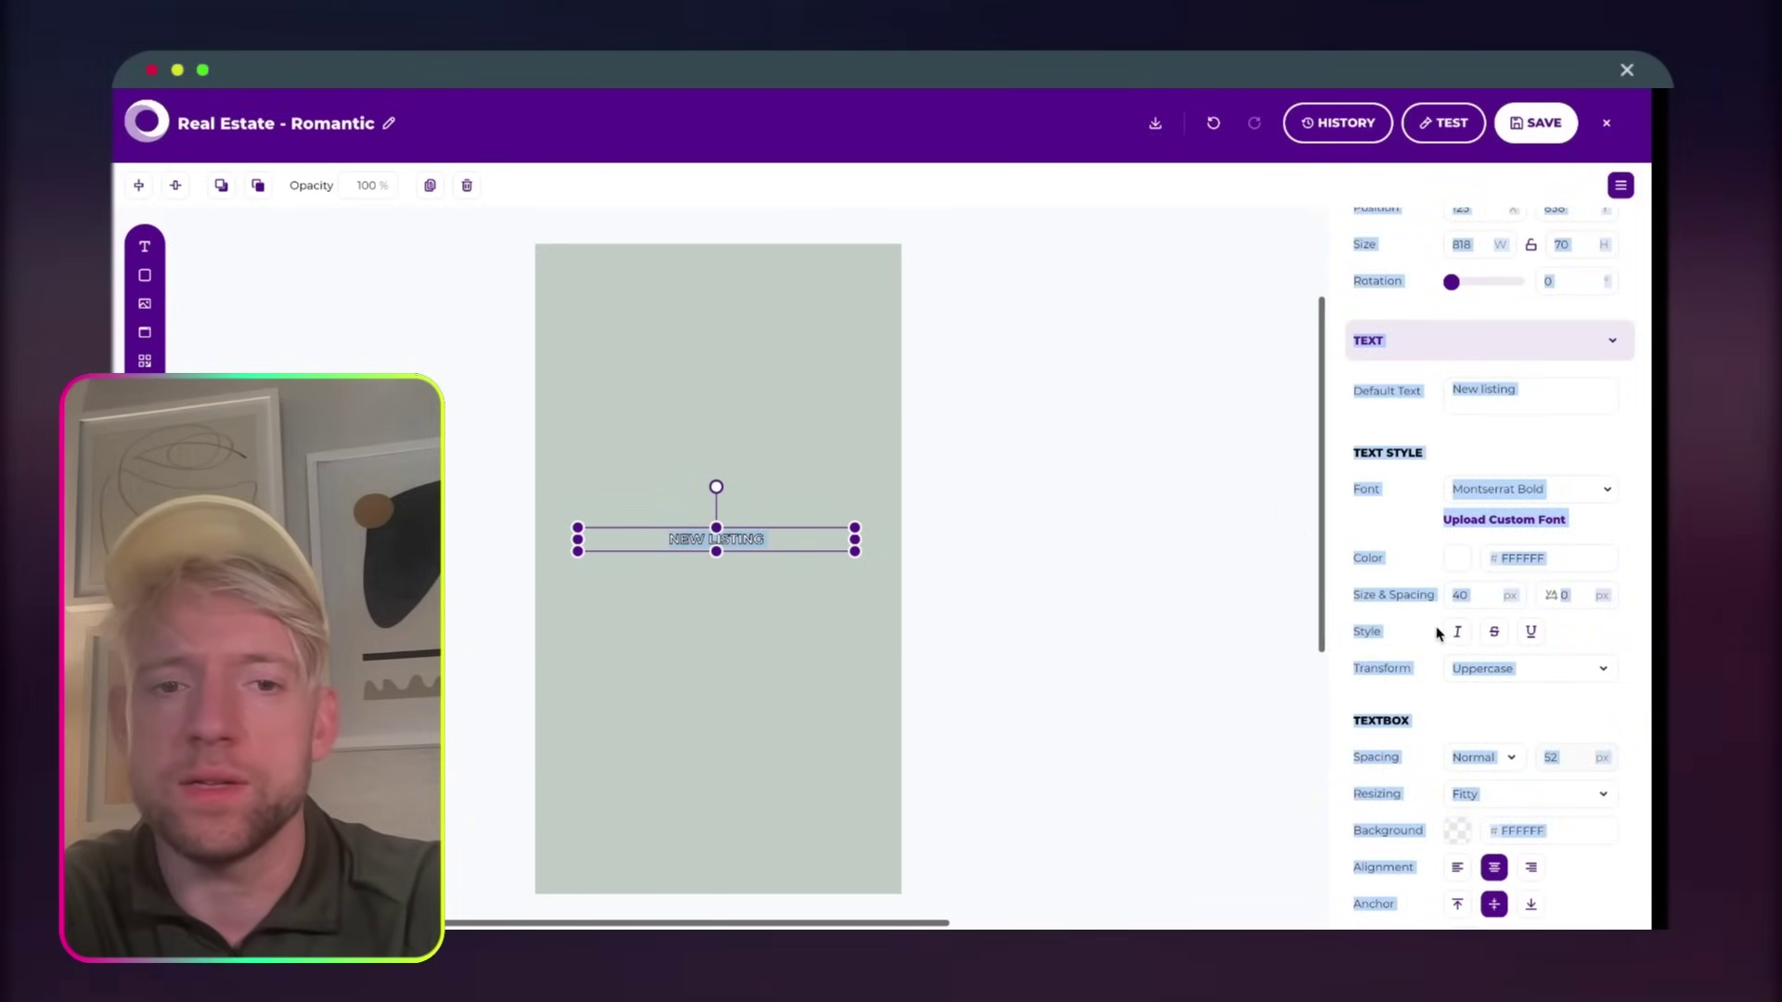
left_click(1530, 668)
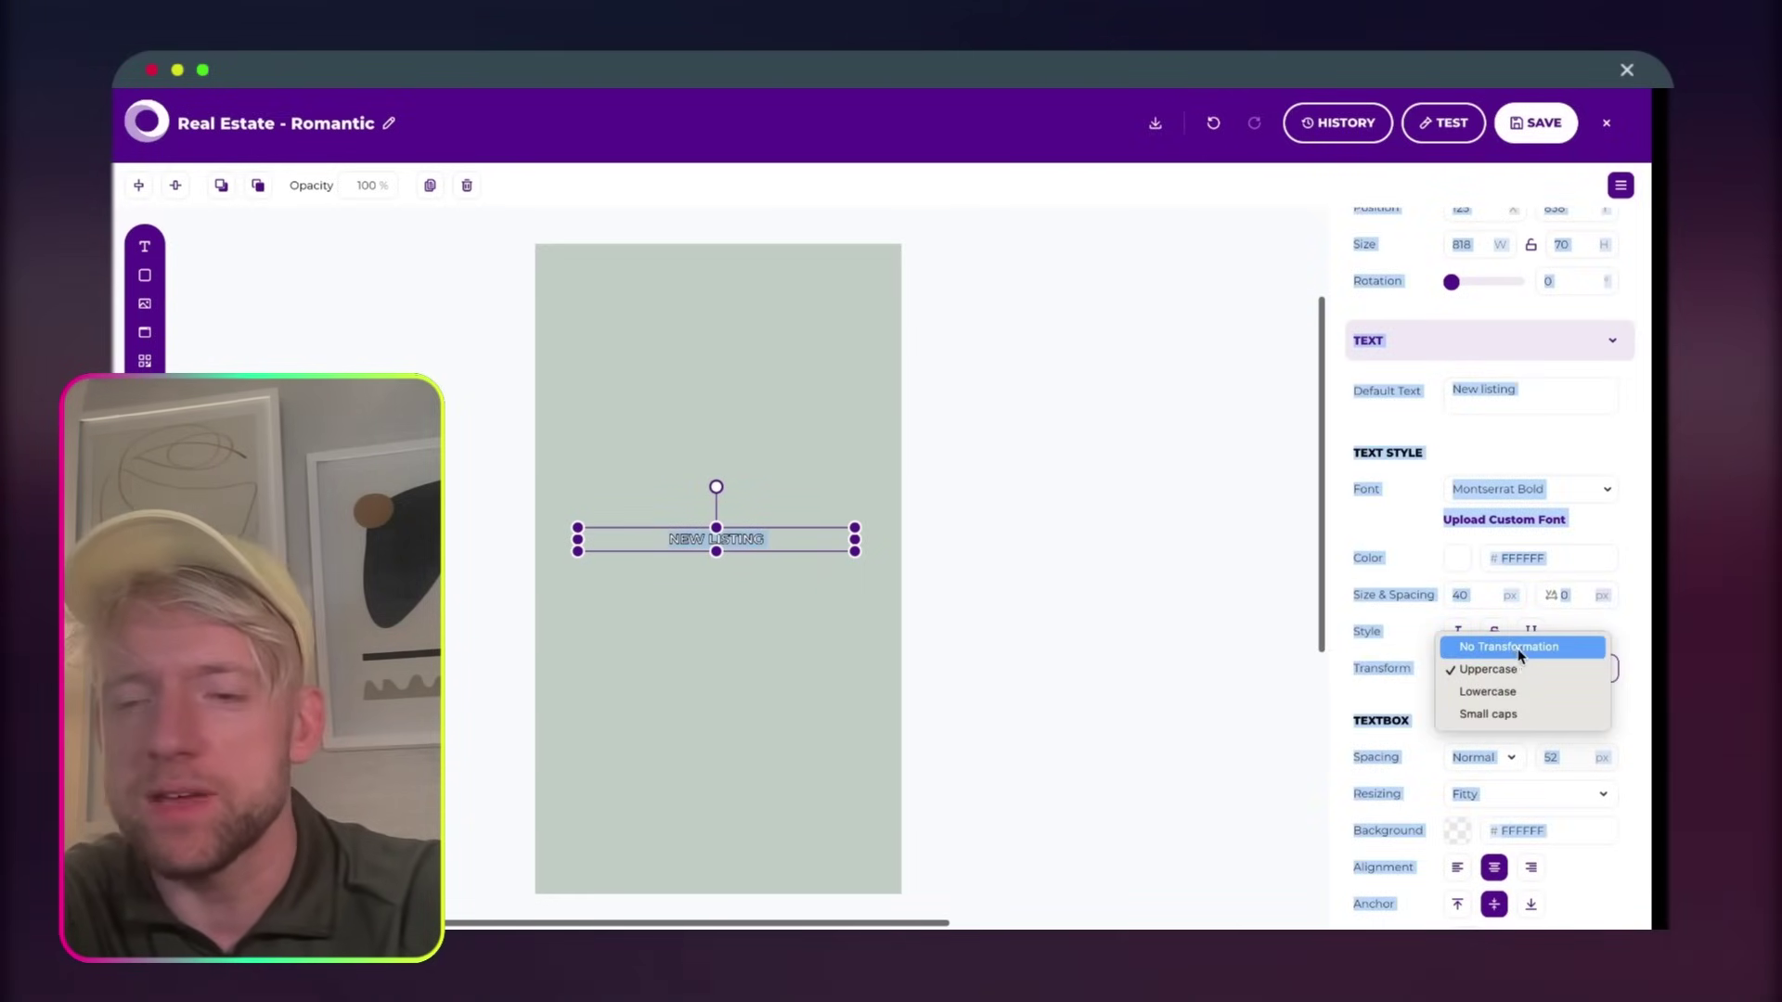
left_click(1509, 647)
left_click(1296, 625)
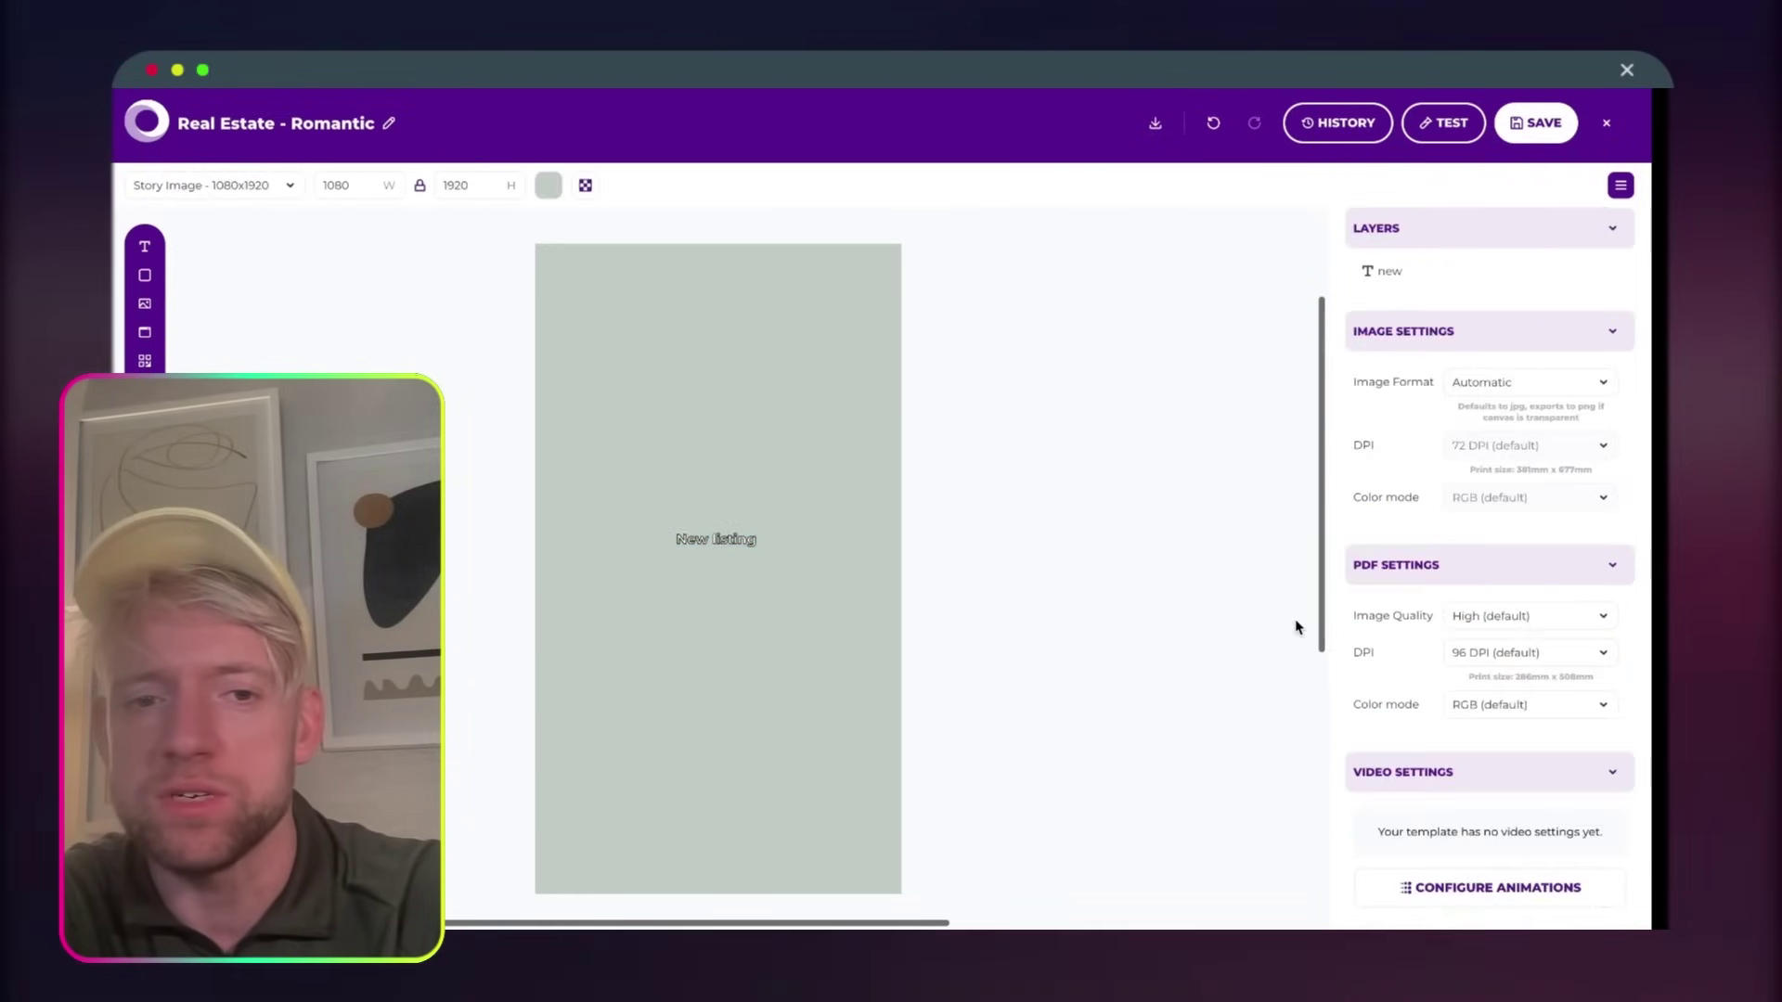
- Set the text's font size to 55 px and move its box to the canvas center at position 131, 925
left_click(743, 542)
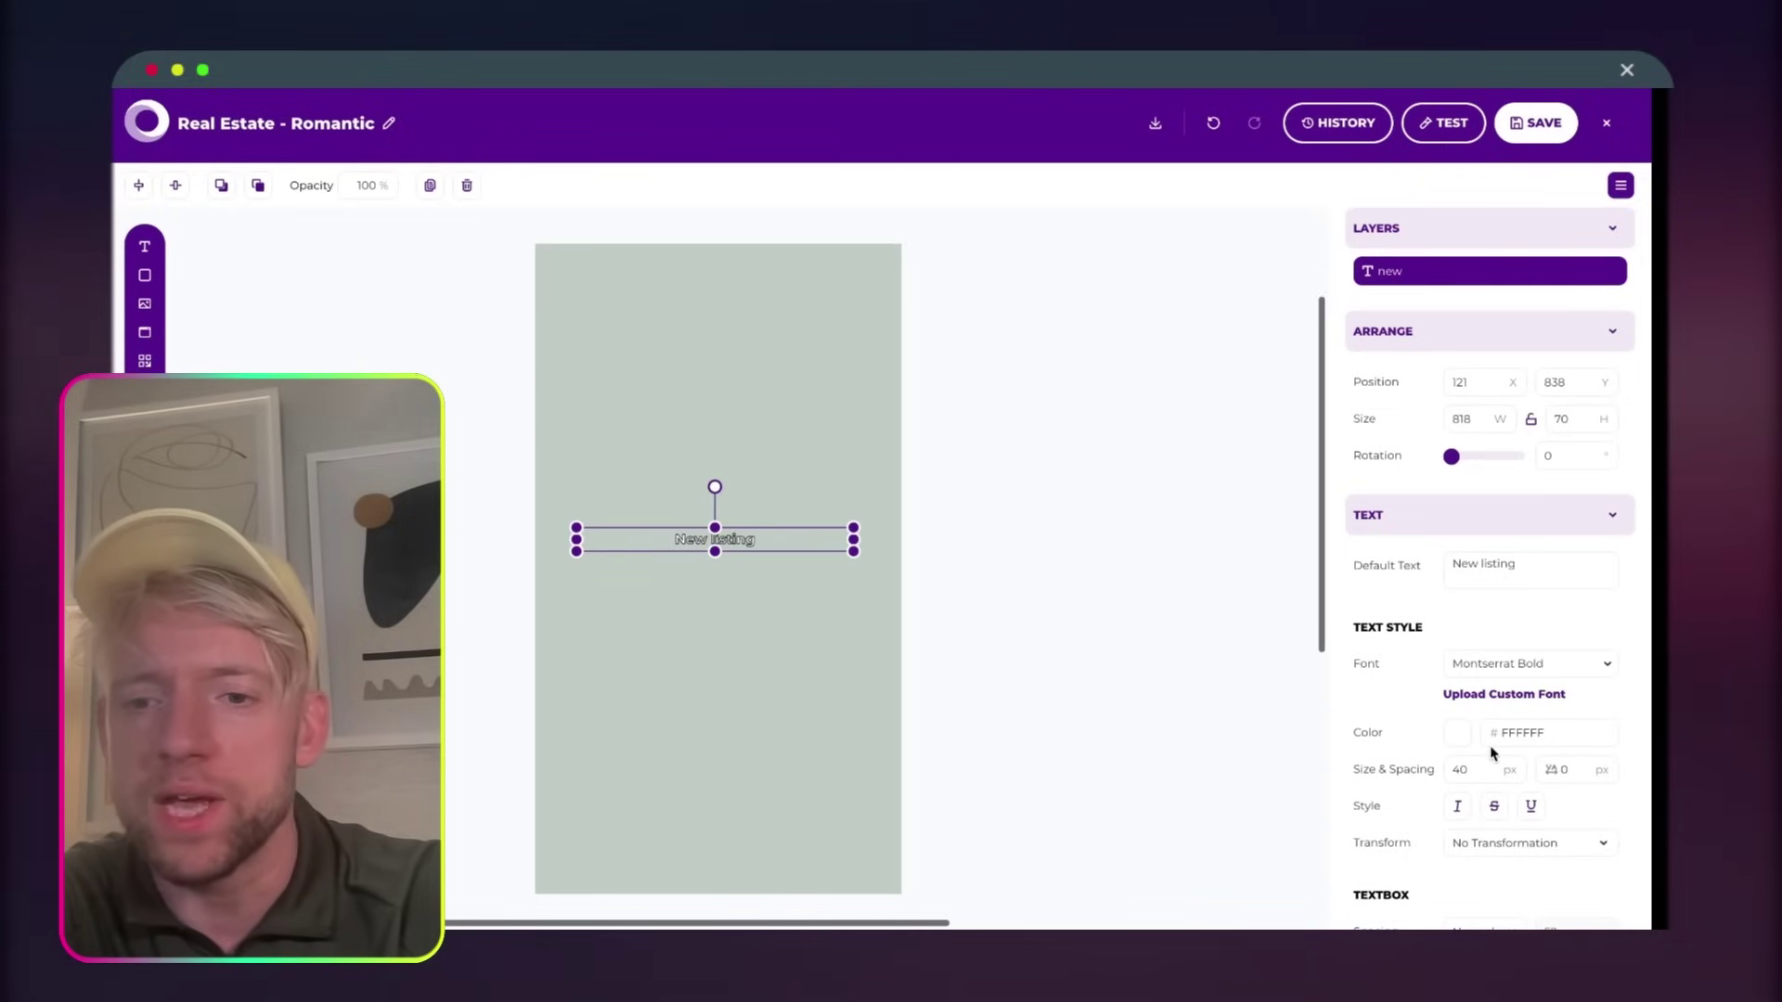
scroll(1537, 569, "down", 2)
double_click(1469, 587)
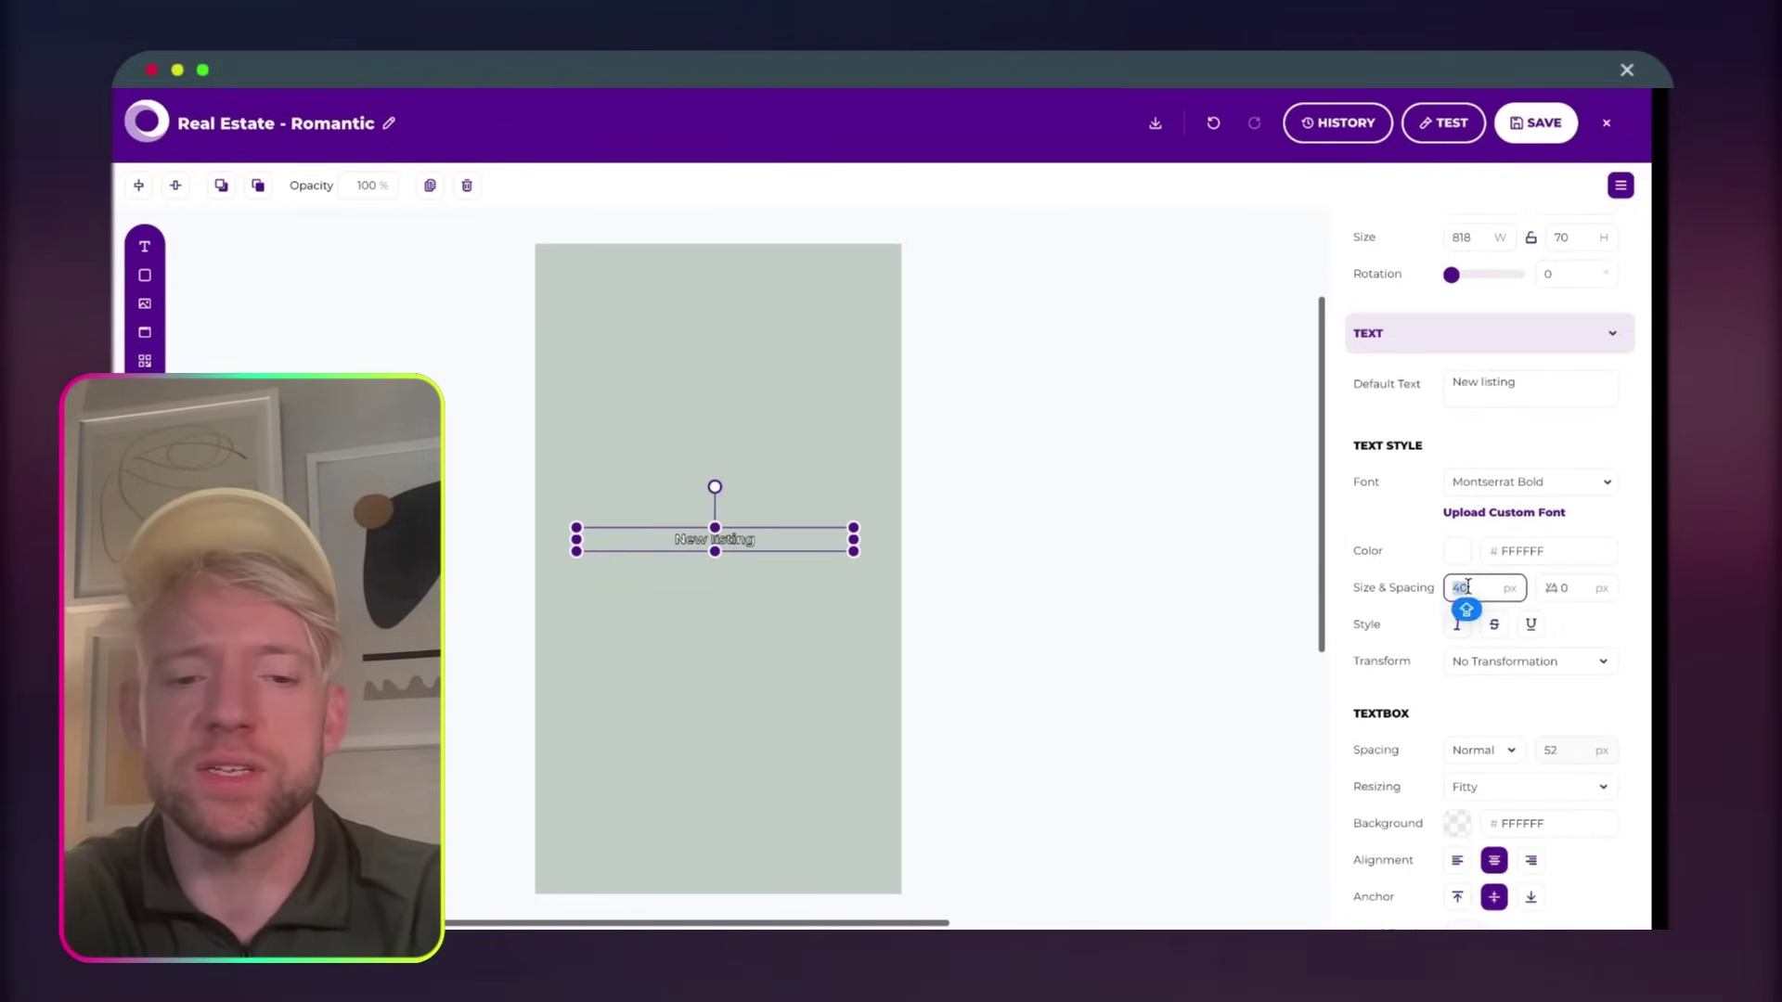
left_click(927, 500)
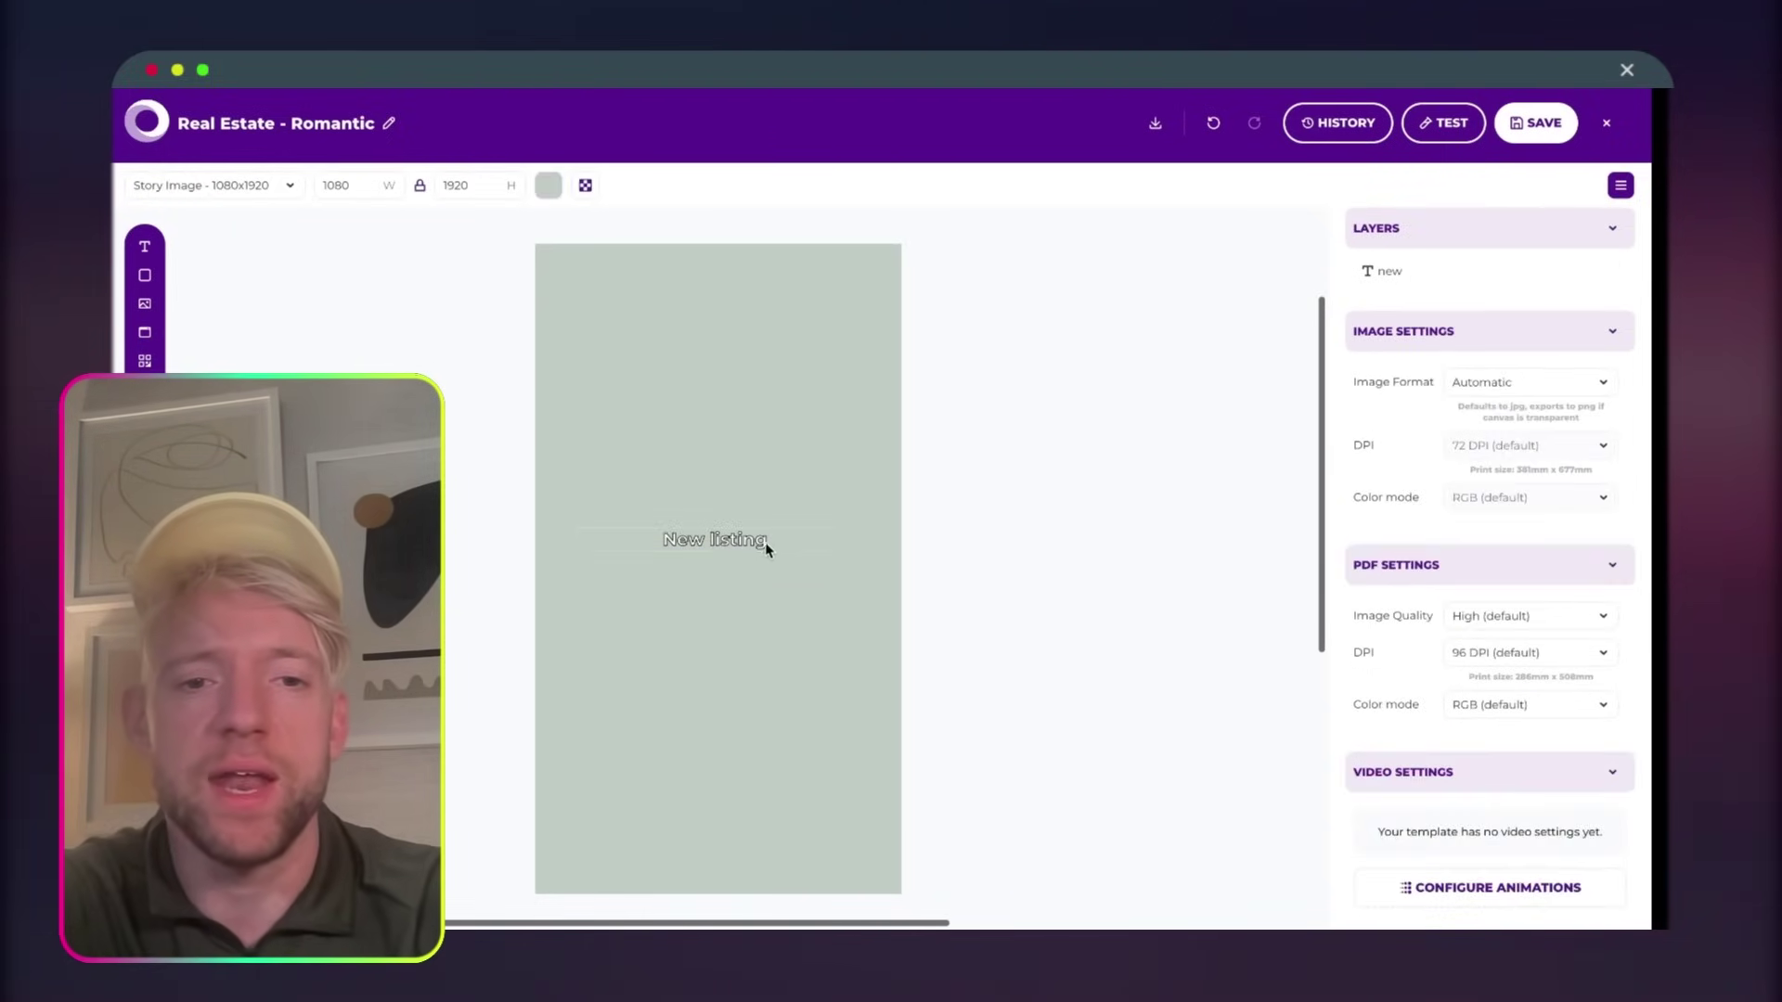
left_click_drag(767, 549, 736, 594)
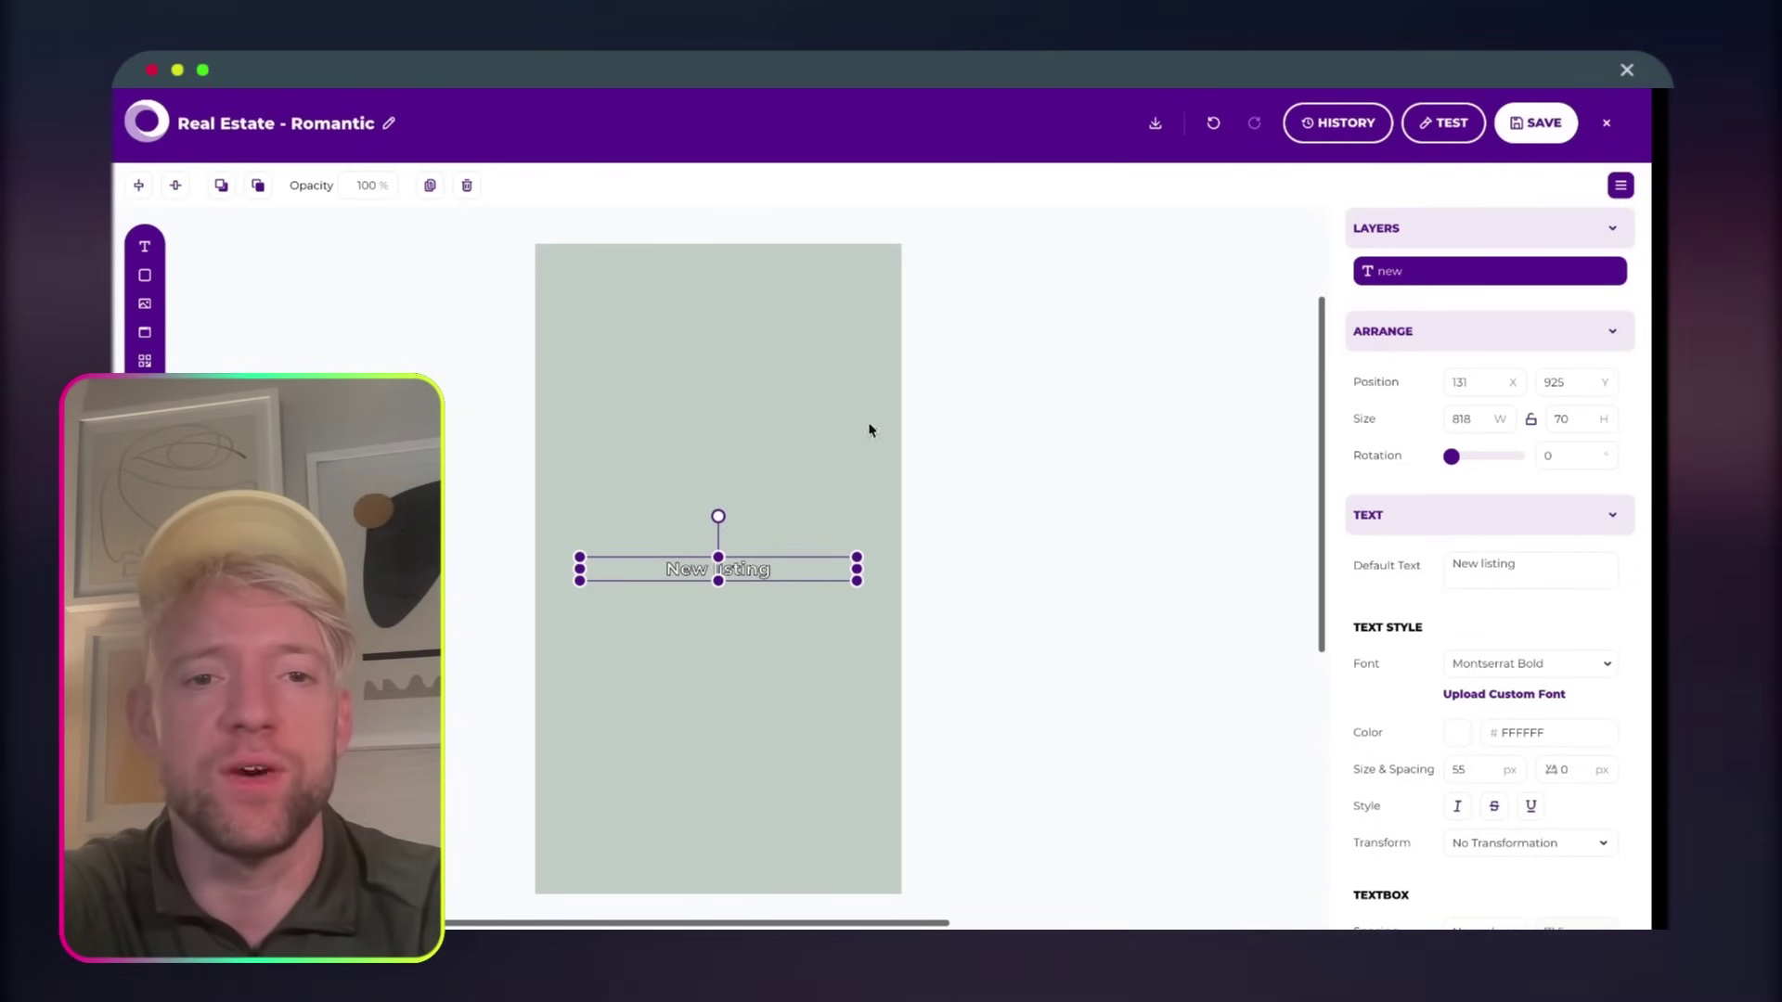
left_click(966, 367)
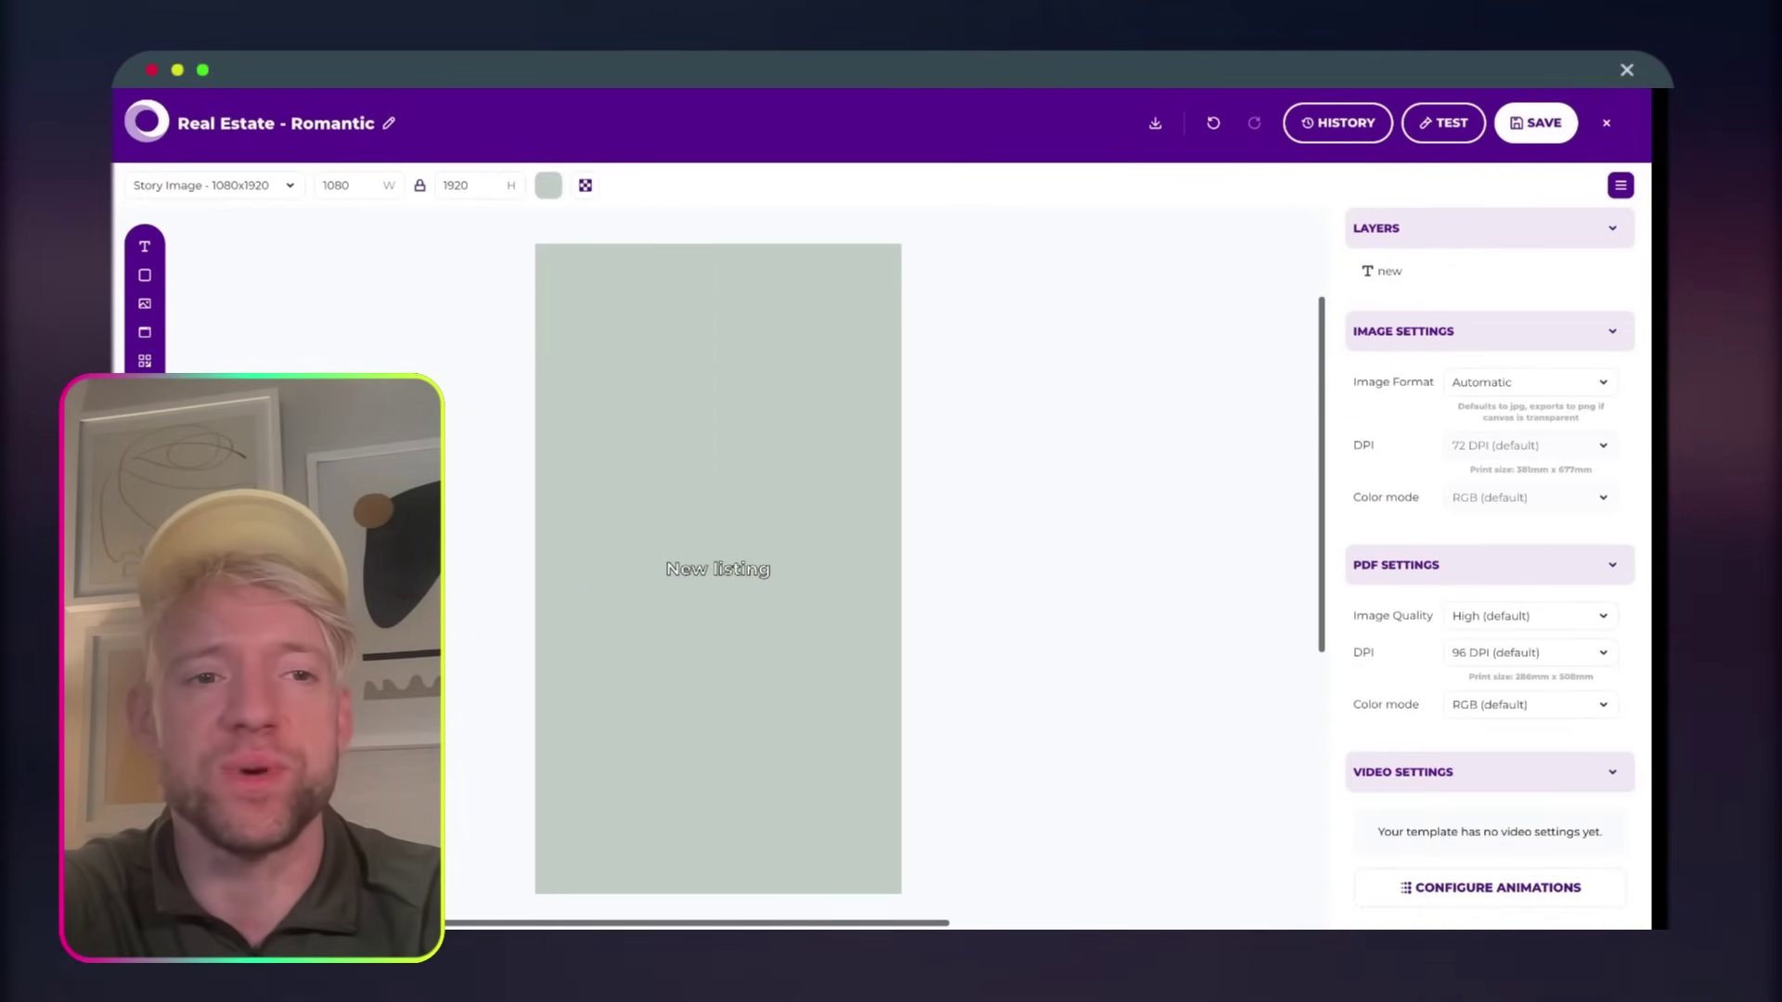
- Add a new picture layer to the canvas and enlarge it to cover most of the upper half
left_click(144, 304)
left_click(669, 365)
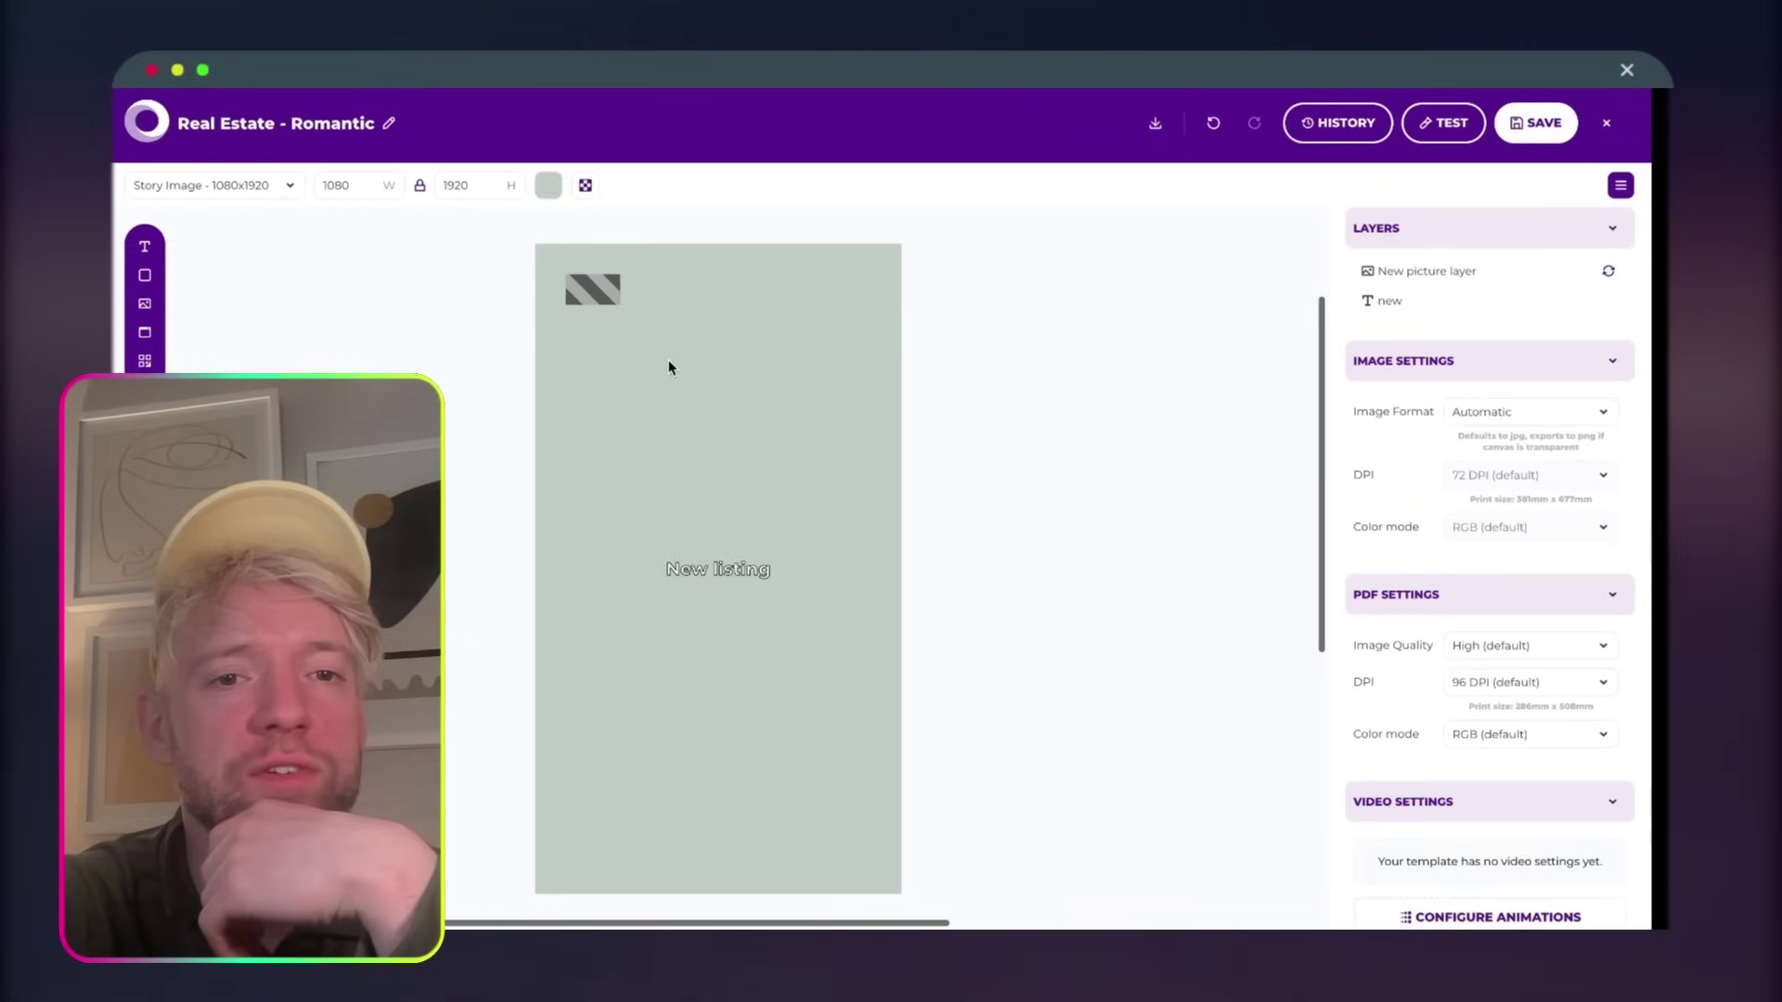
left_click(598, 295)
left_click_drag(588, 296, 871, 597)
- Set the picture layer's size to 1080 × 1920 px and place it at position 0, 0 behind the text layer
double_click(1467, 449)
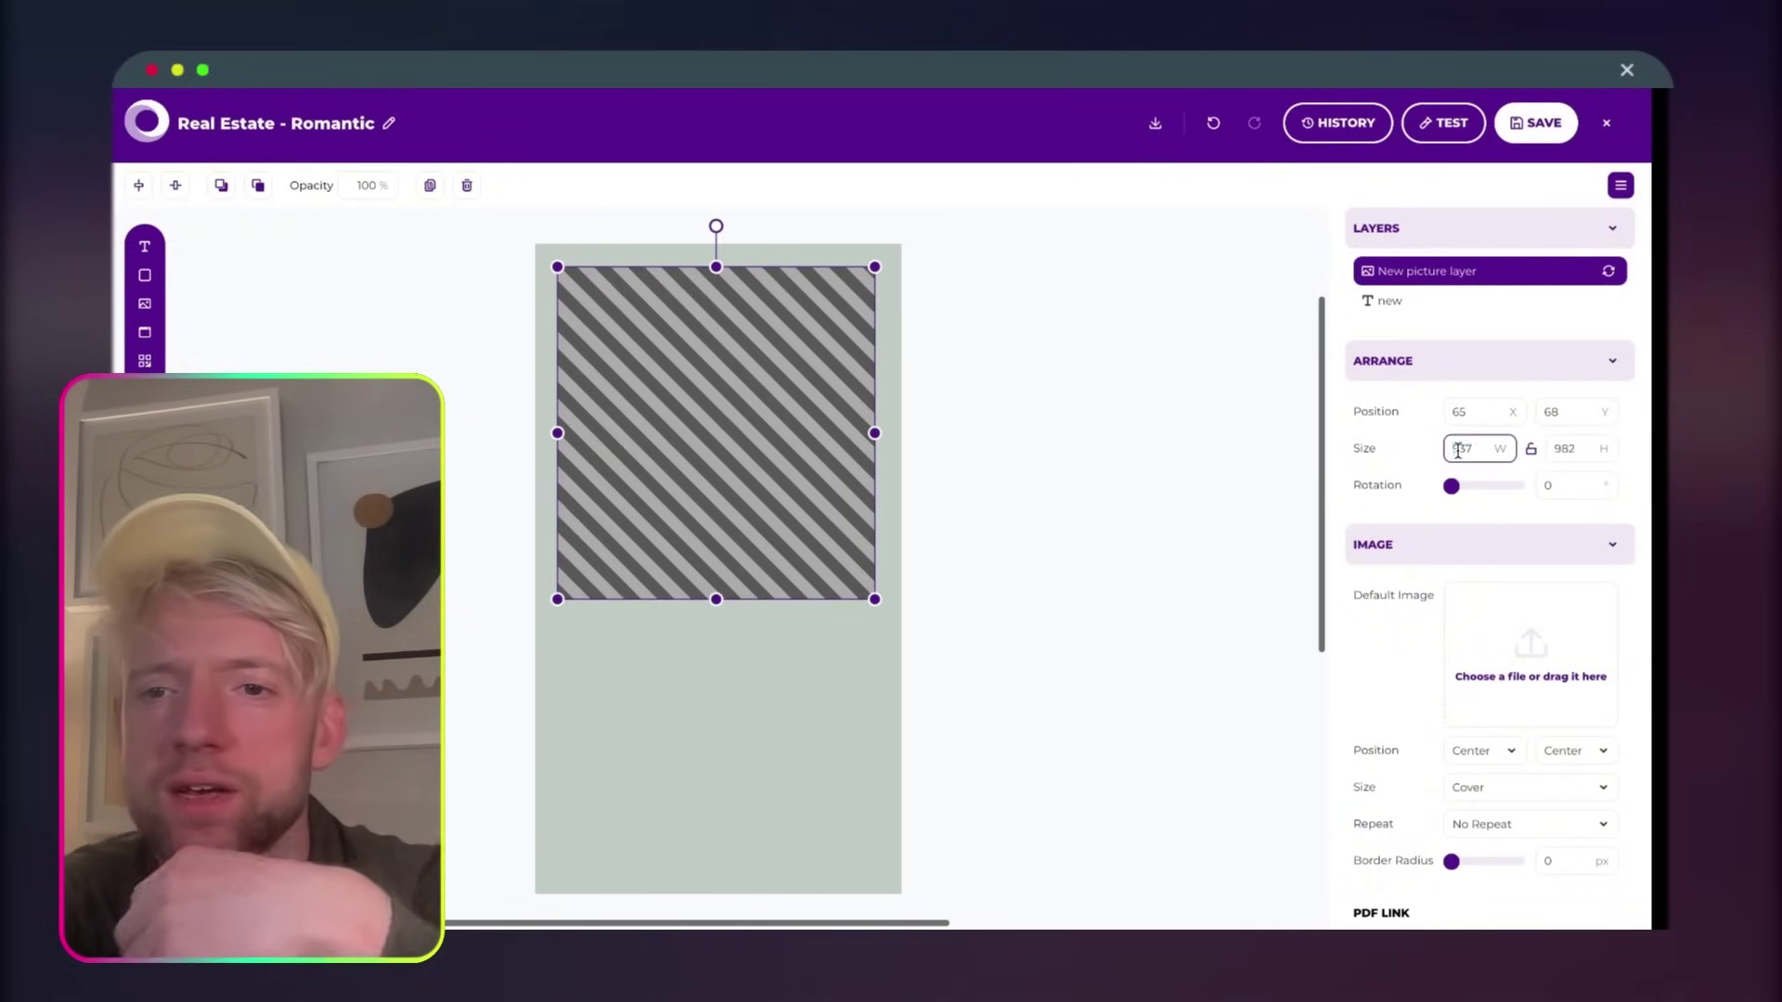
type("1080")
key("Tab")
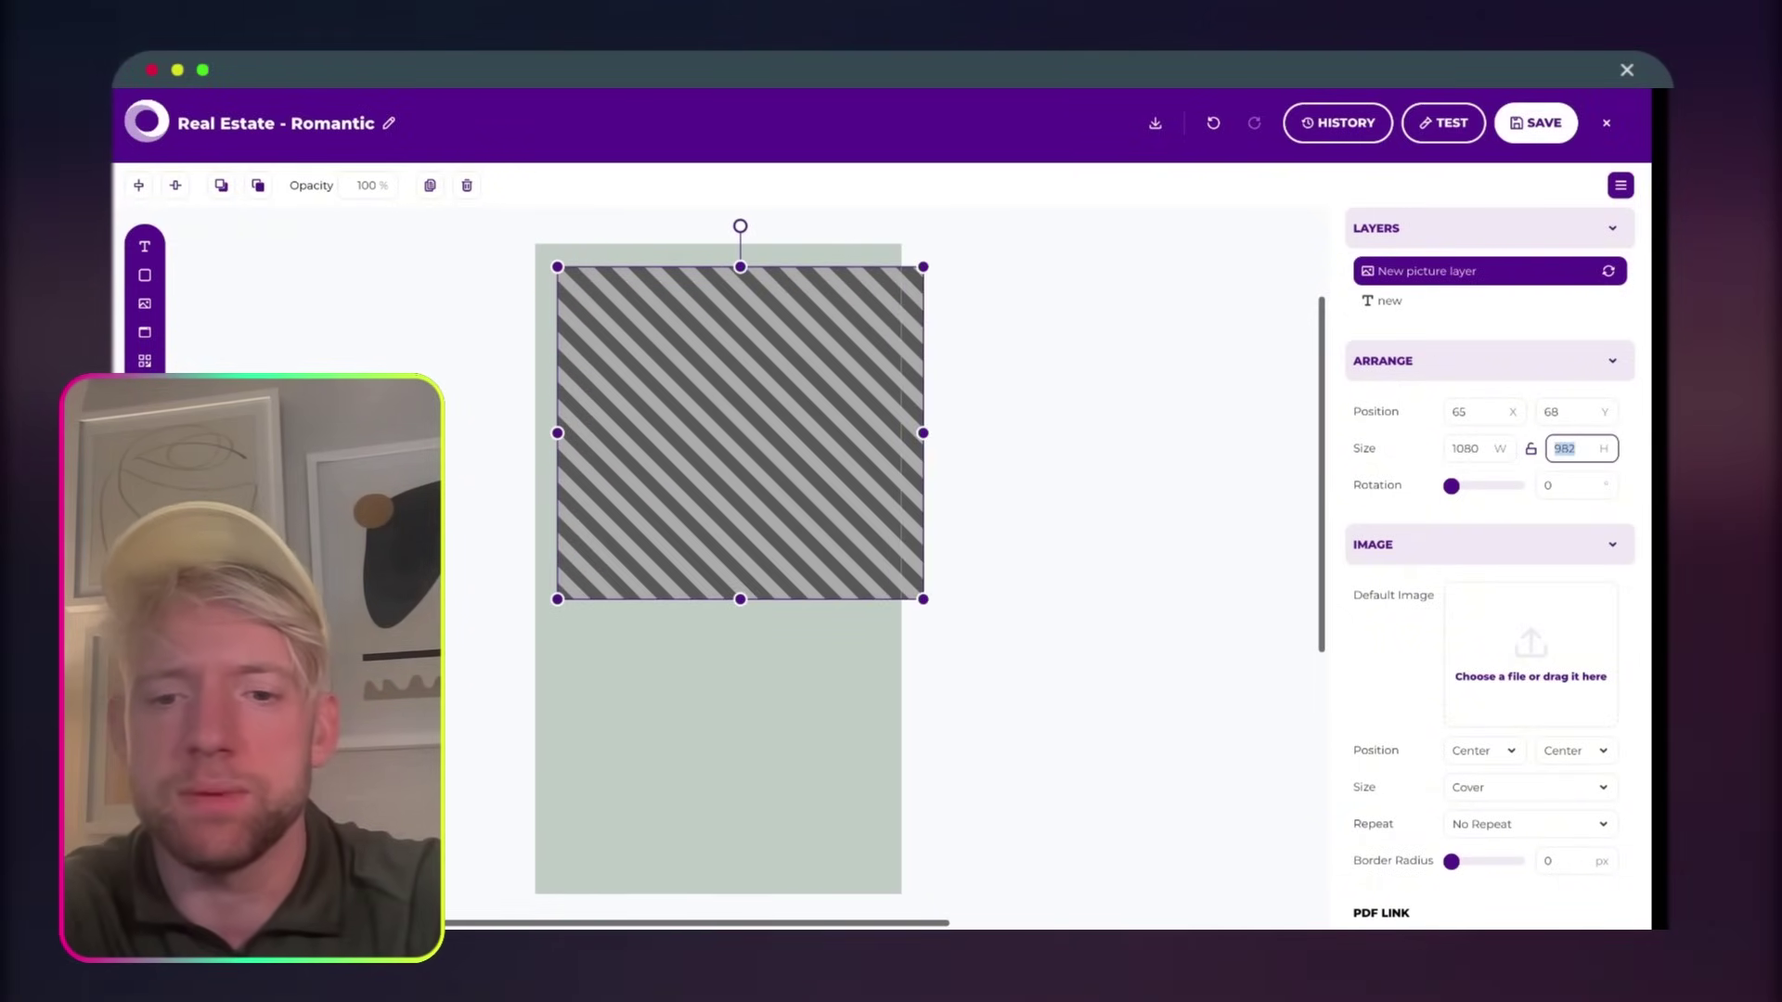
type("1920")
key("Return")
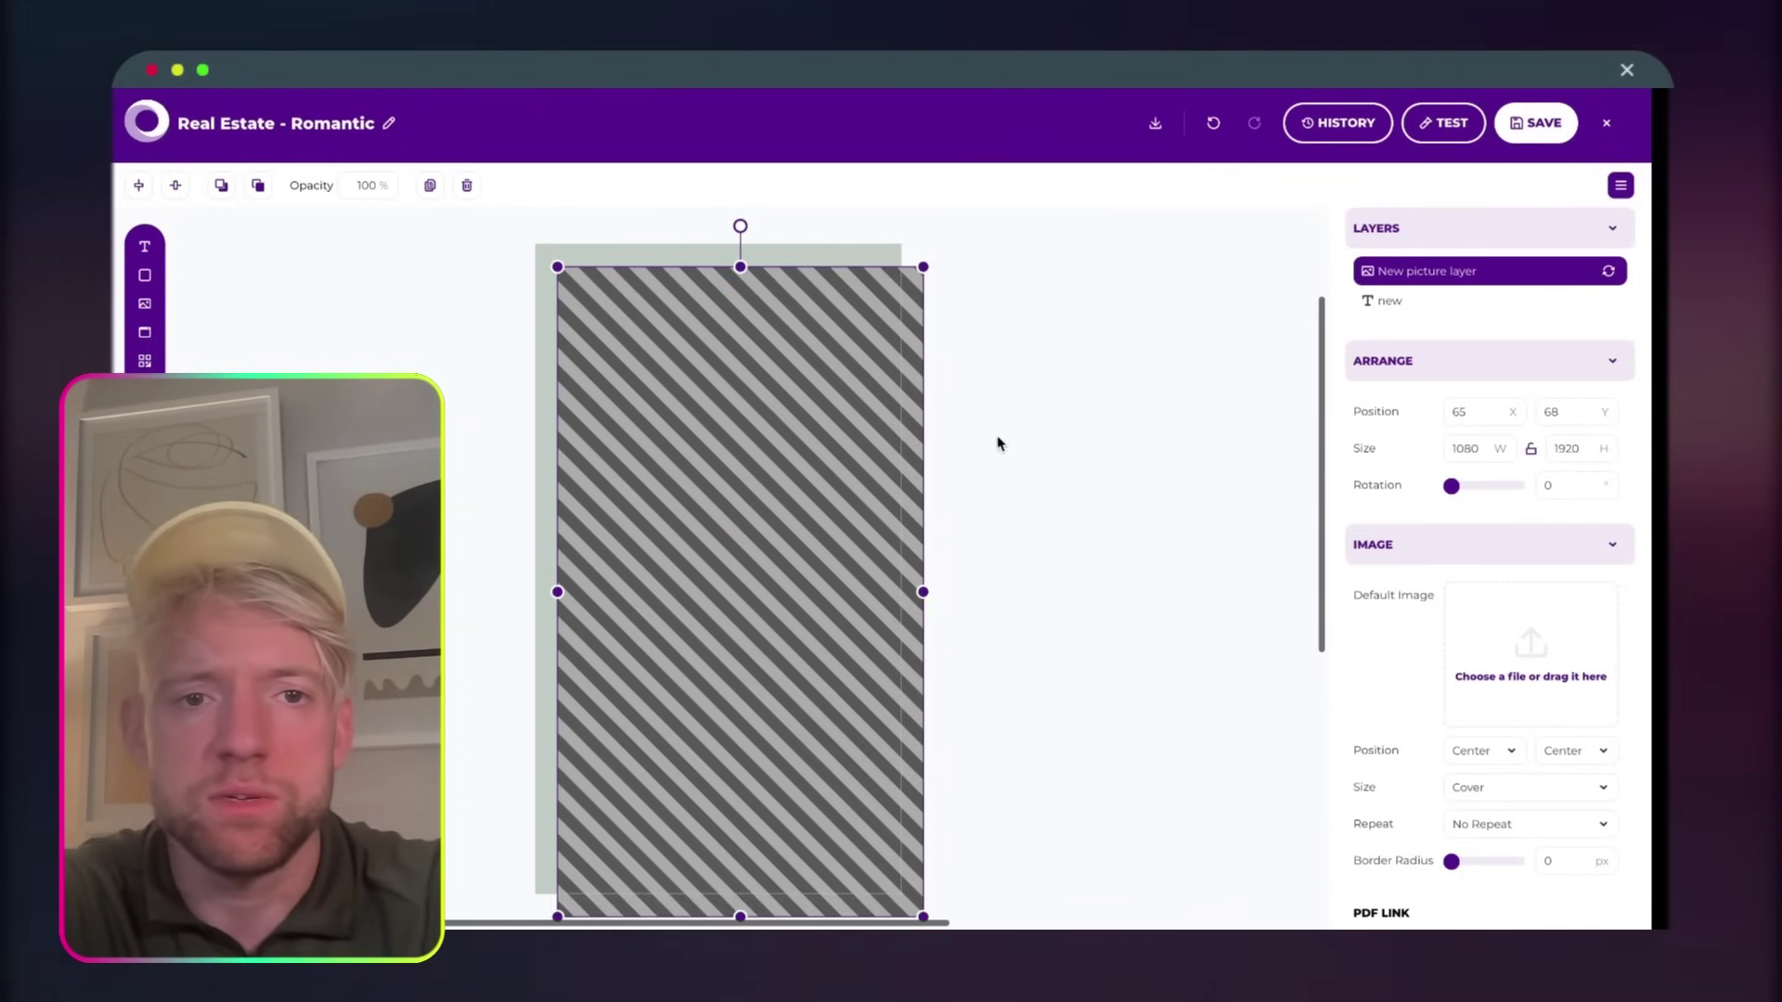
left_click_drag(787, 485, 772, 465)
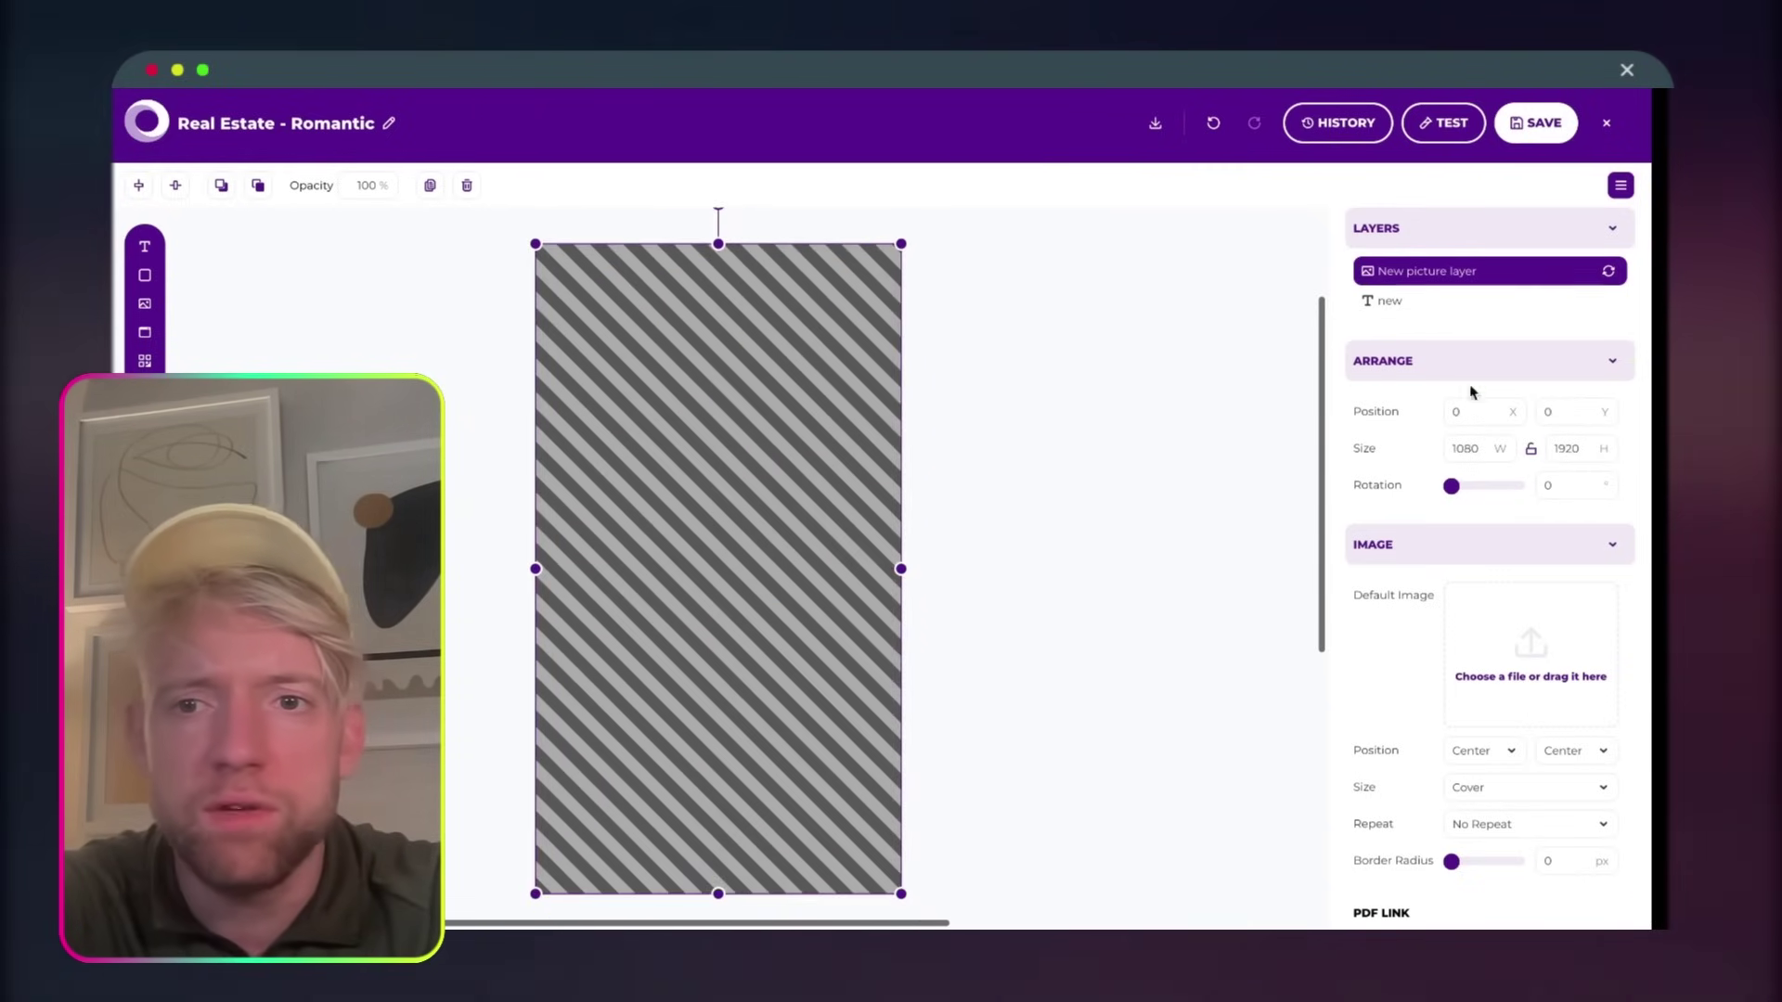
left_click_drag(1467, 283, 1467, 318)
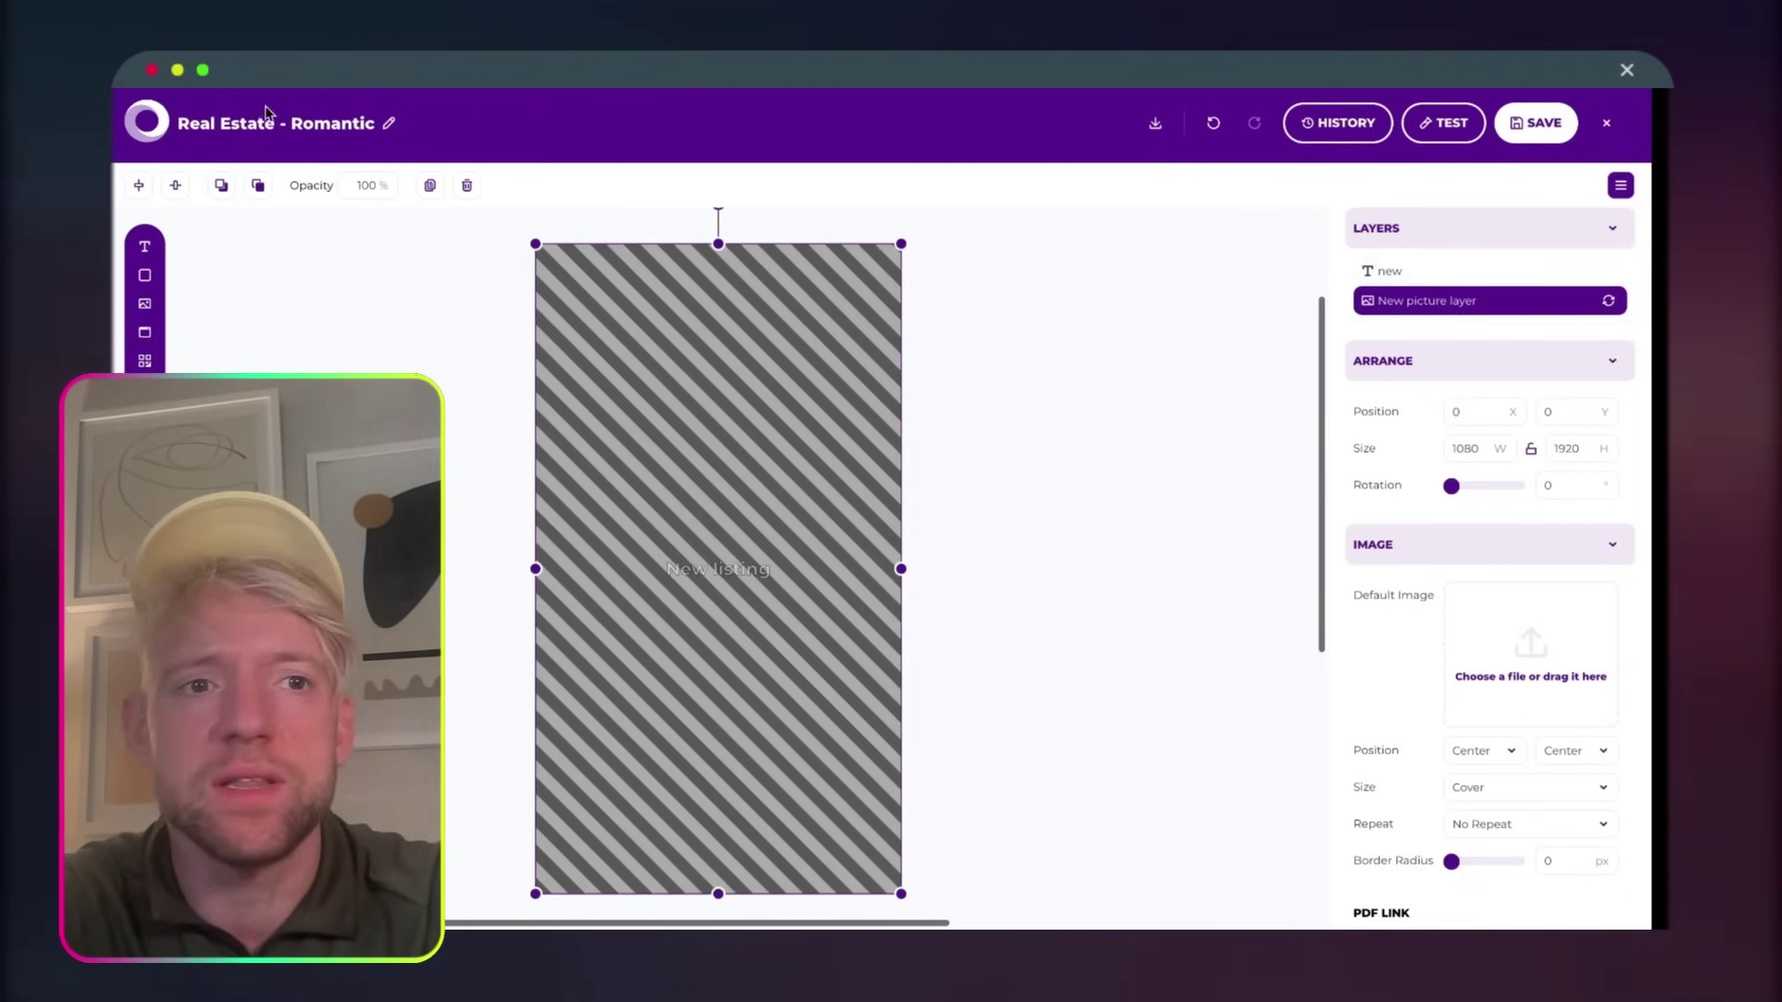
- Rename the template to "build together stoic" and save it
left_click(385, 123)
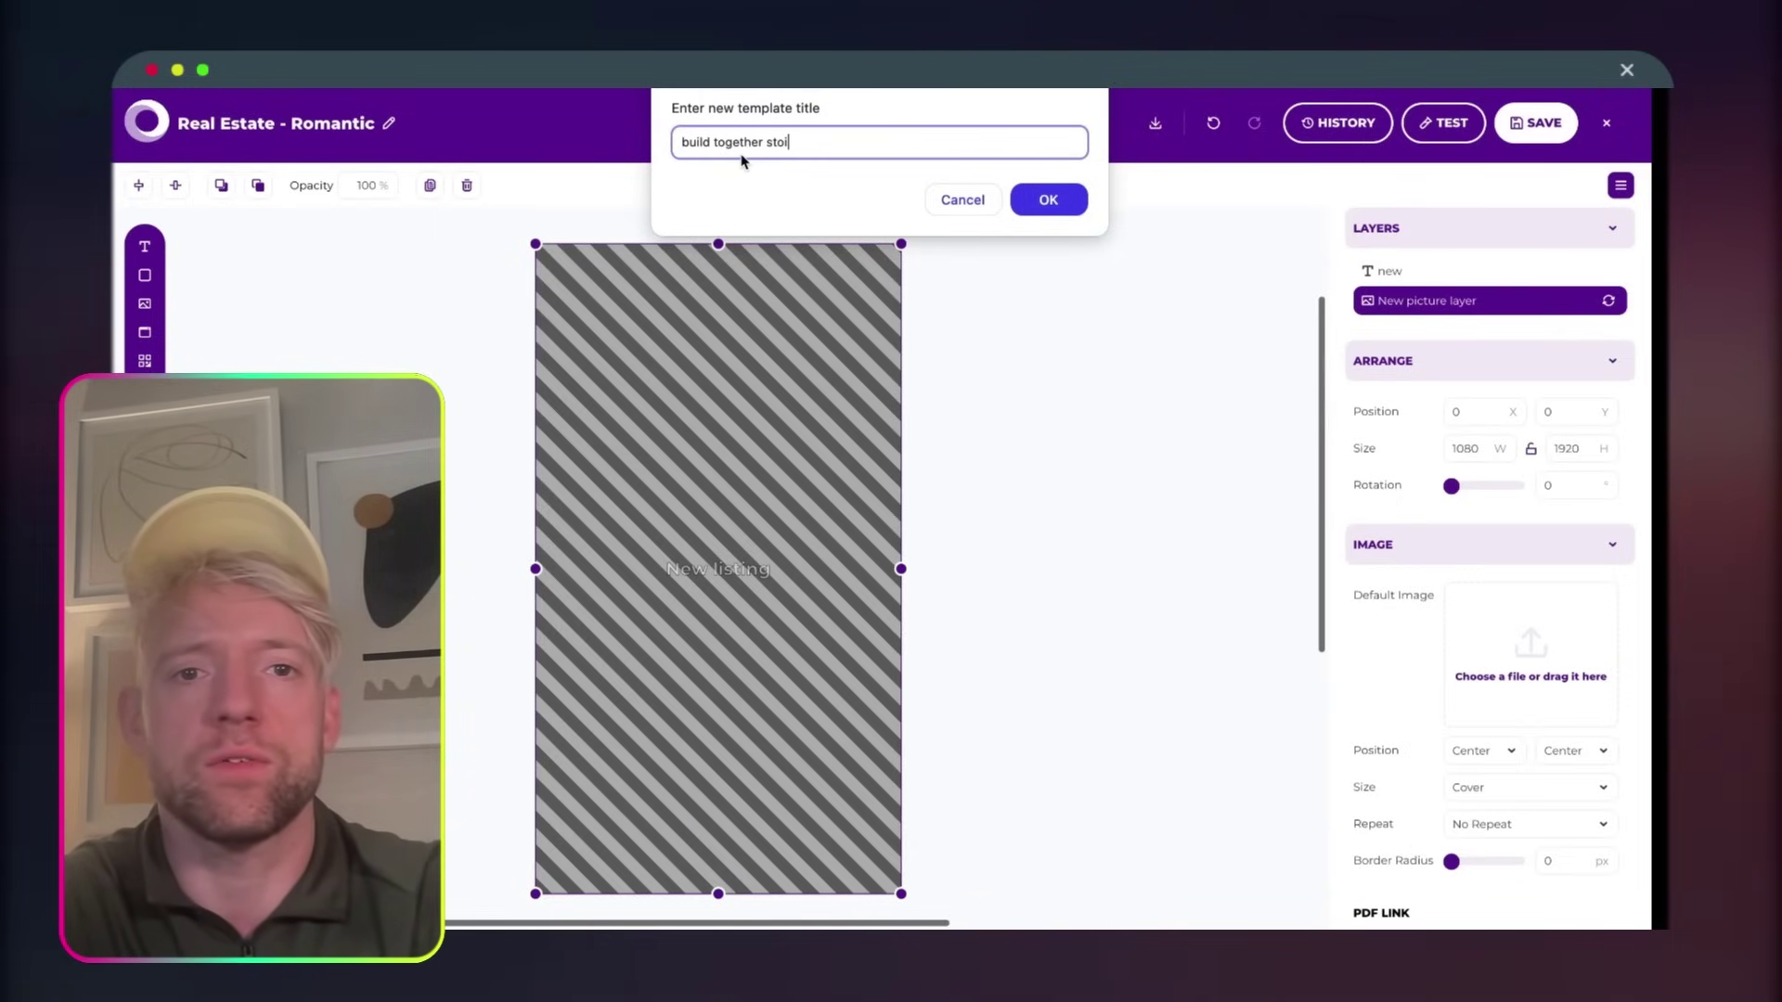
left_click(1034, 217)
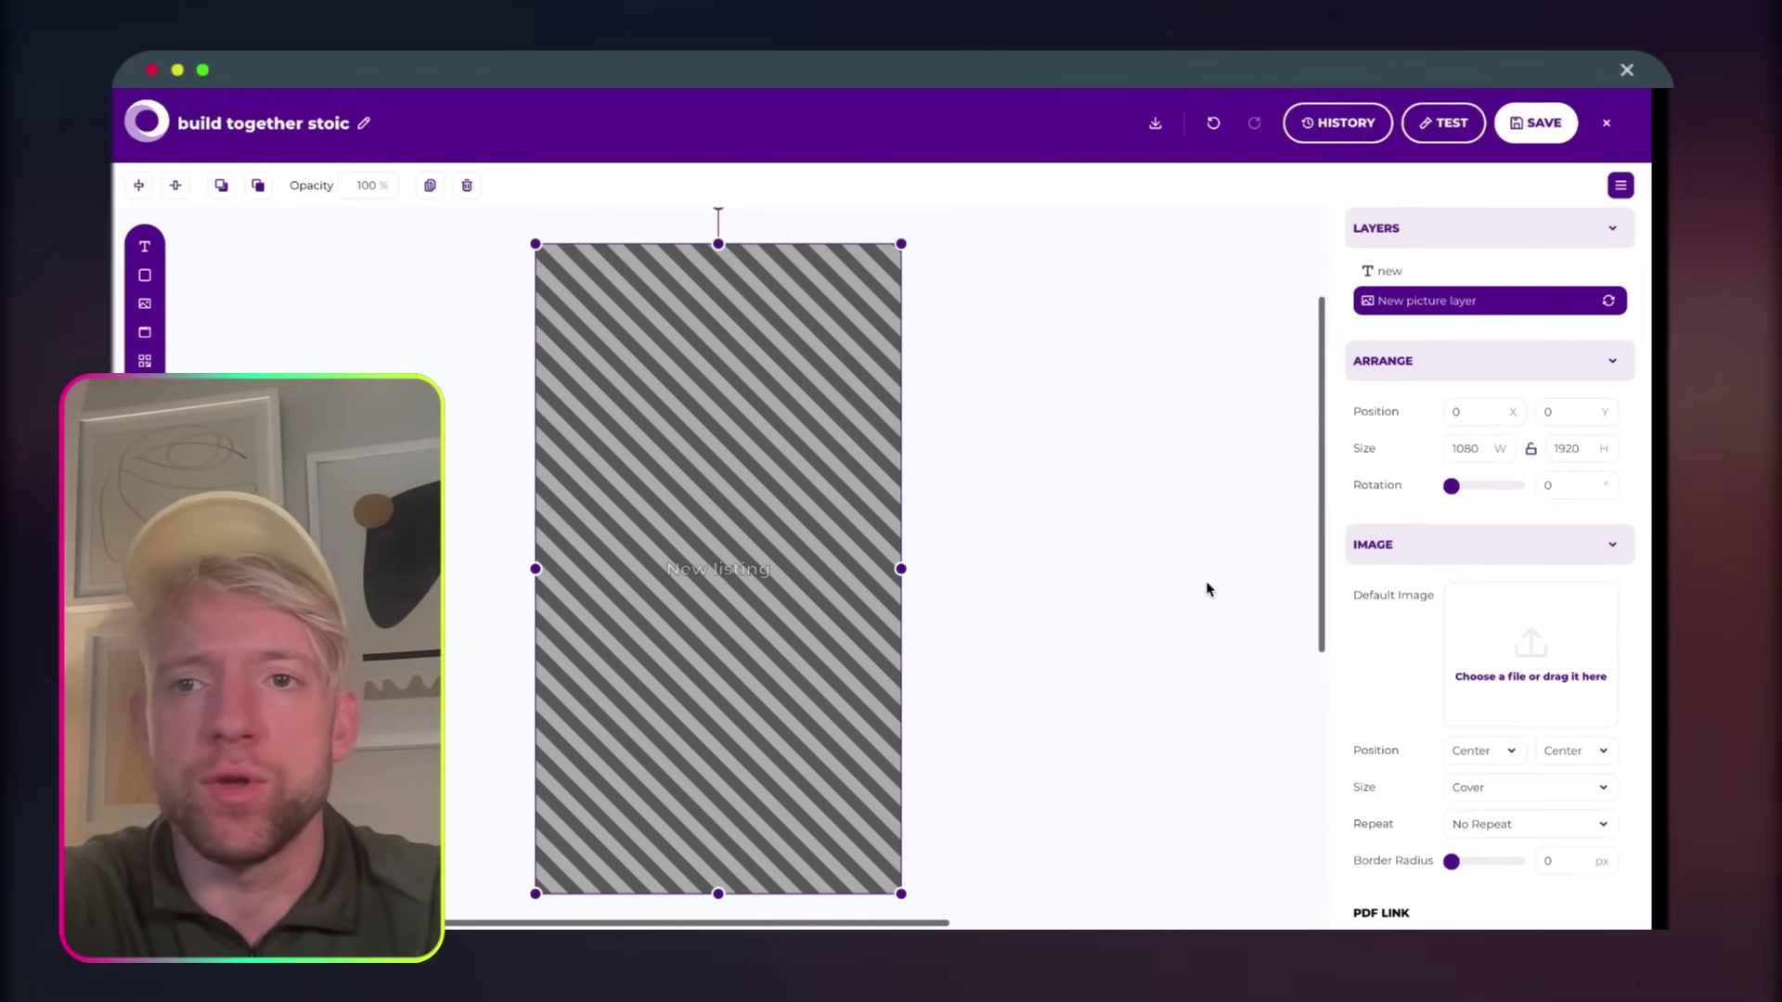
scroll(1498, 481, "down", 5)
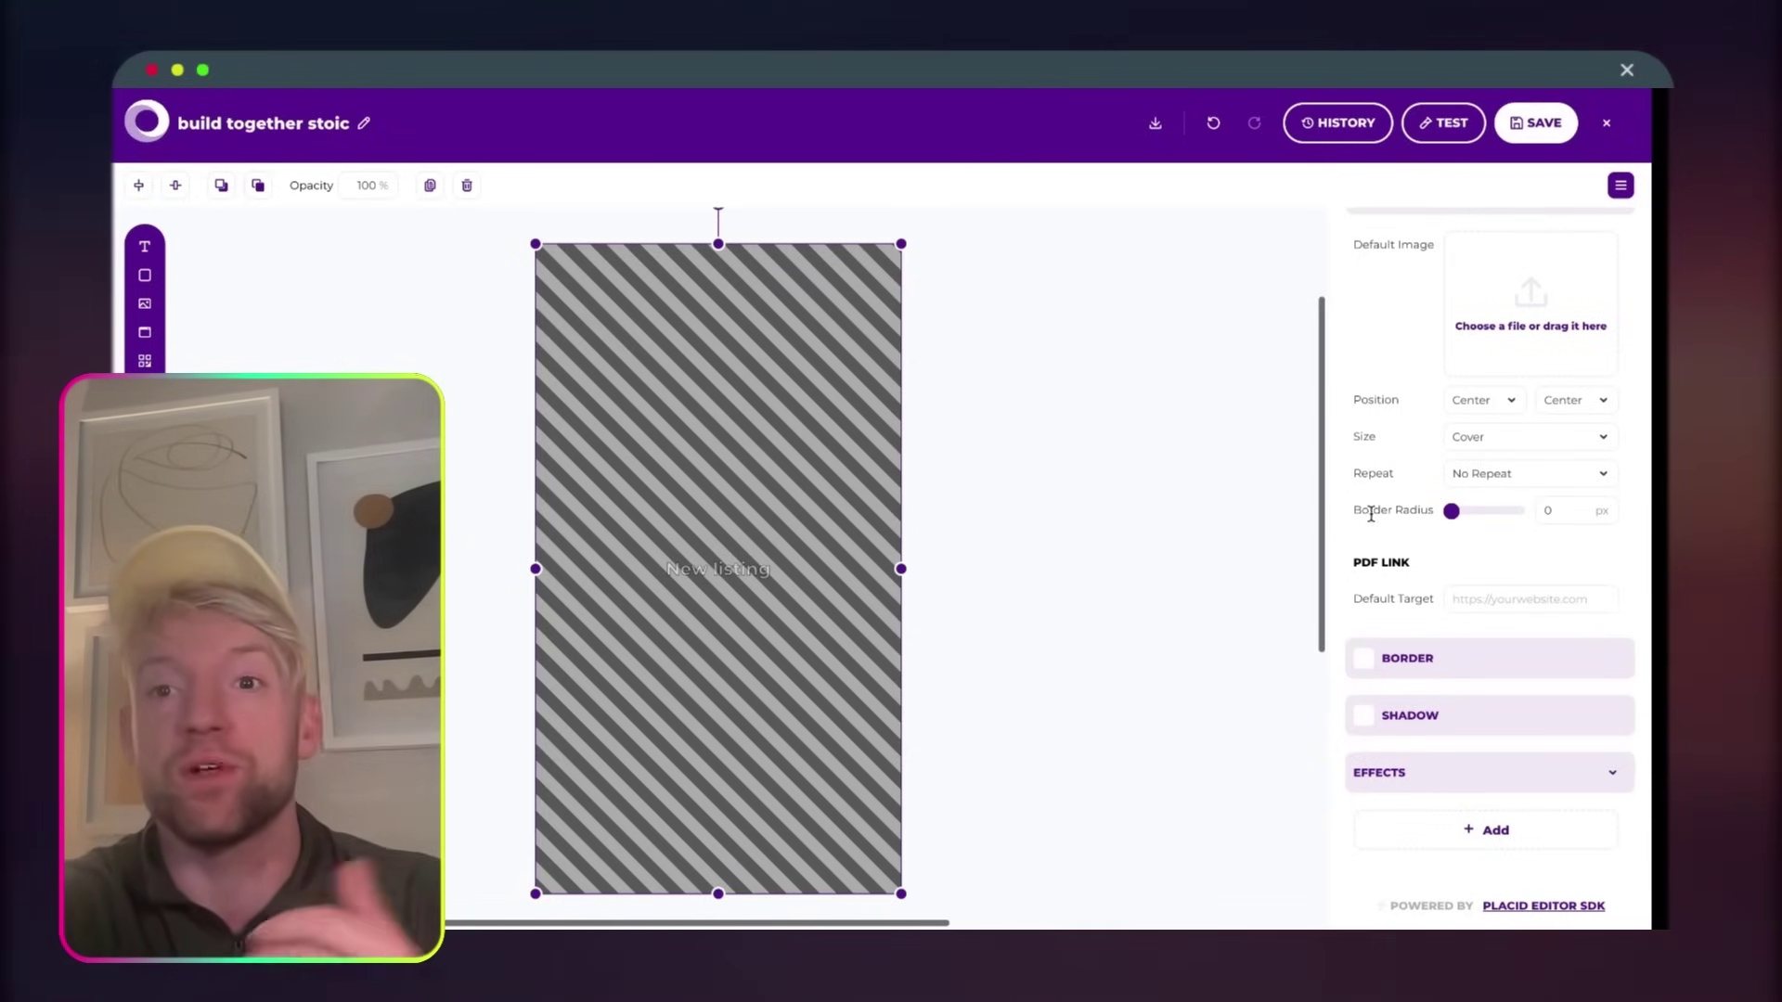
scroll(1539, 510, "up", 2)
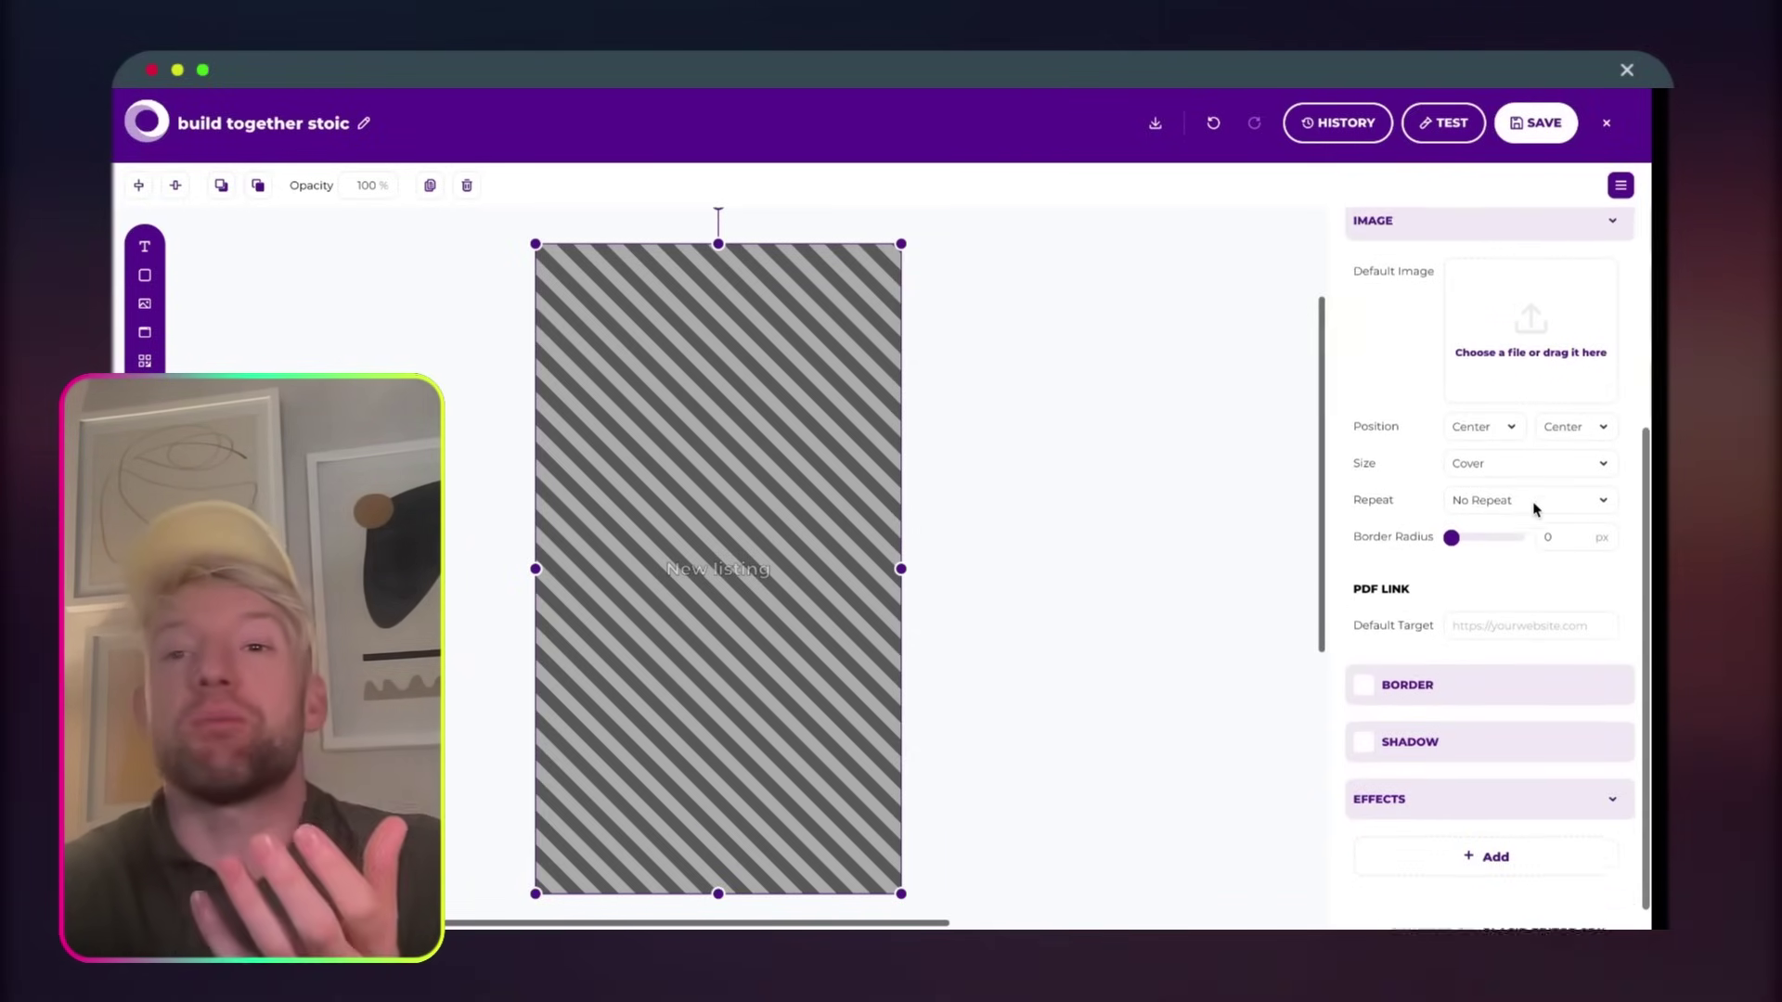
left_click(1536, 128)
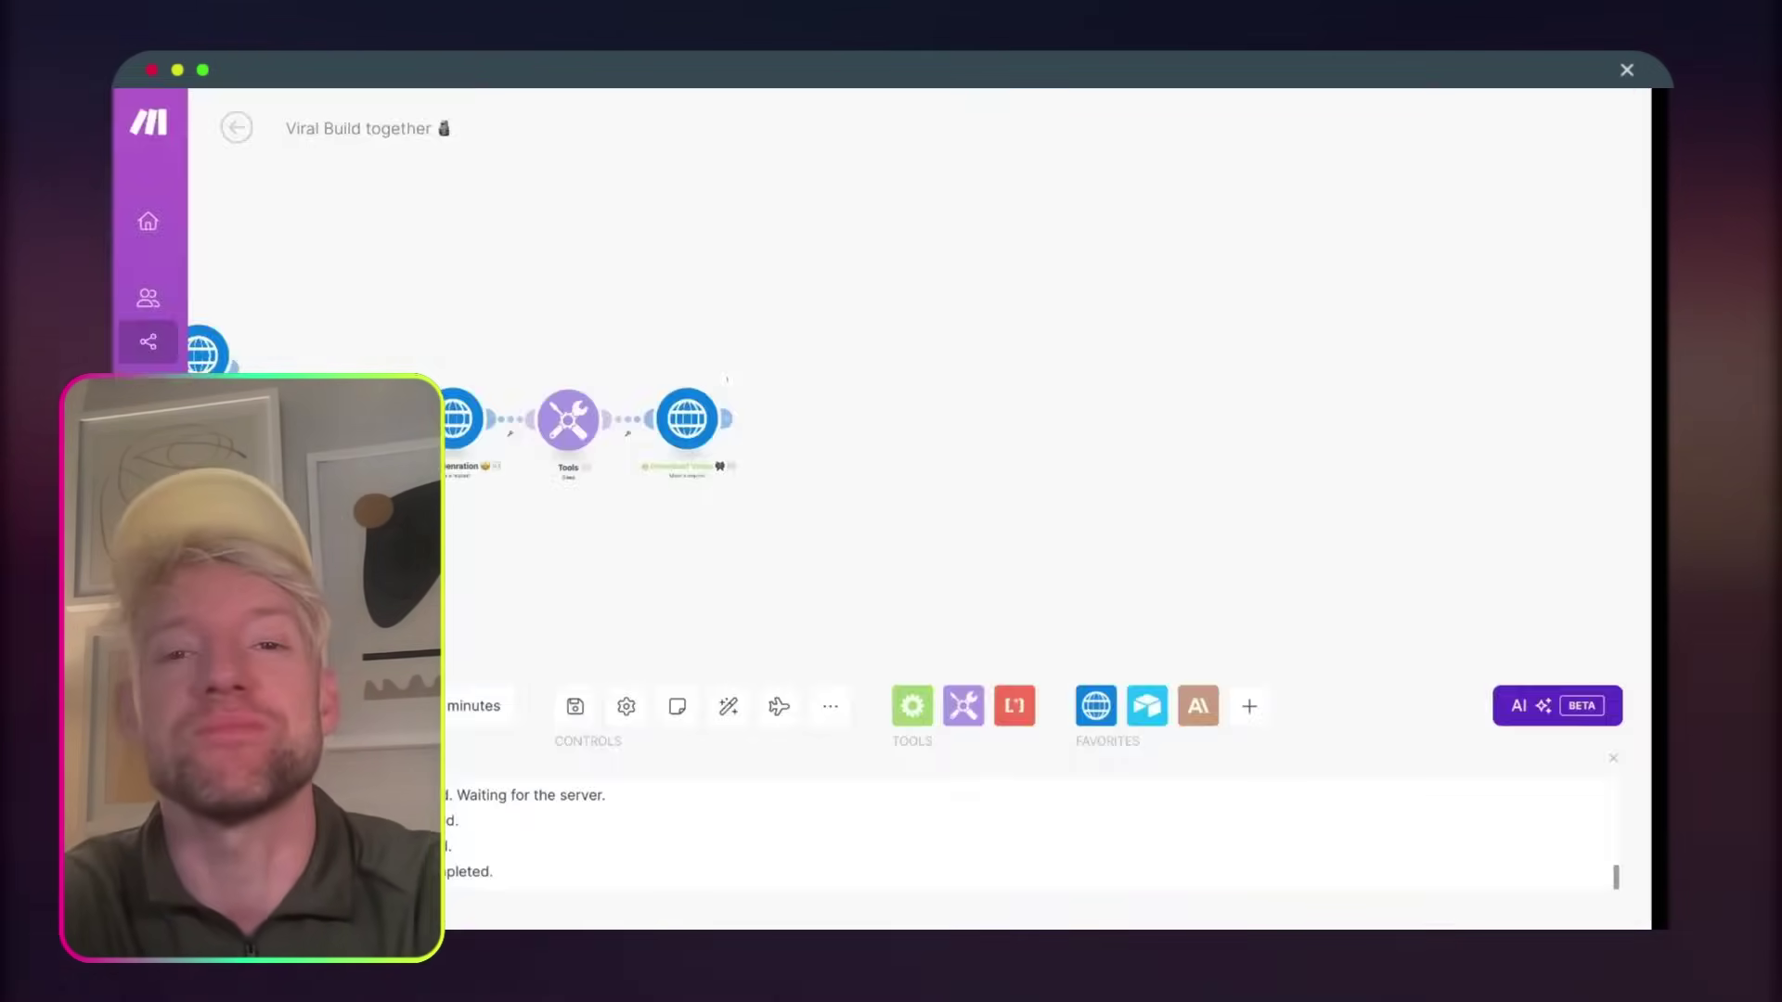
- Add a Placid Create Video module after the Download Video module in Make, and open the API tokens page of the Placid project
left_click(815, 414)
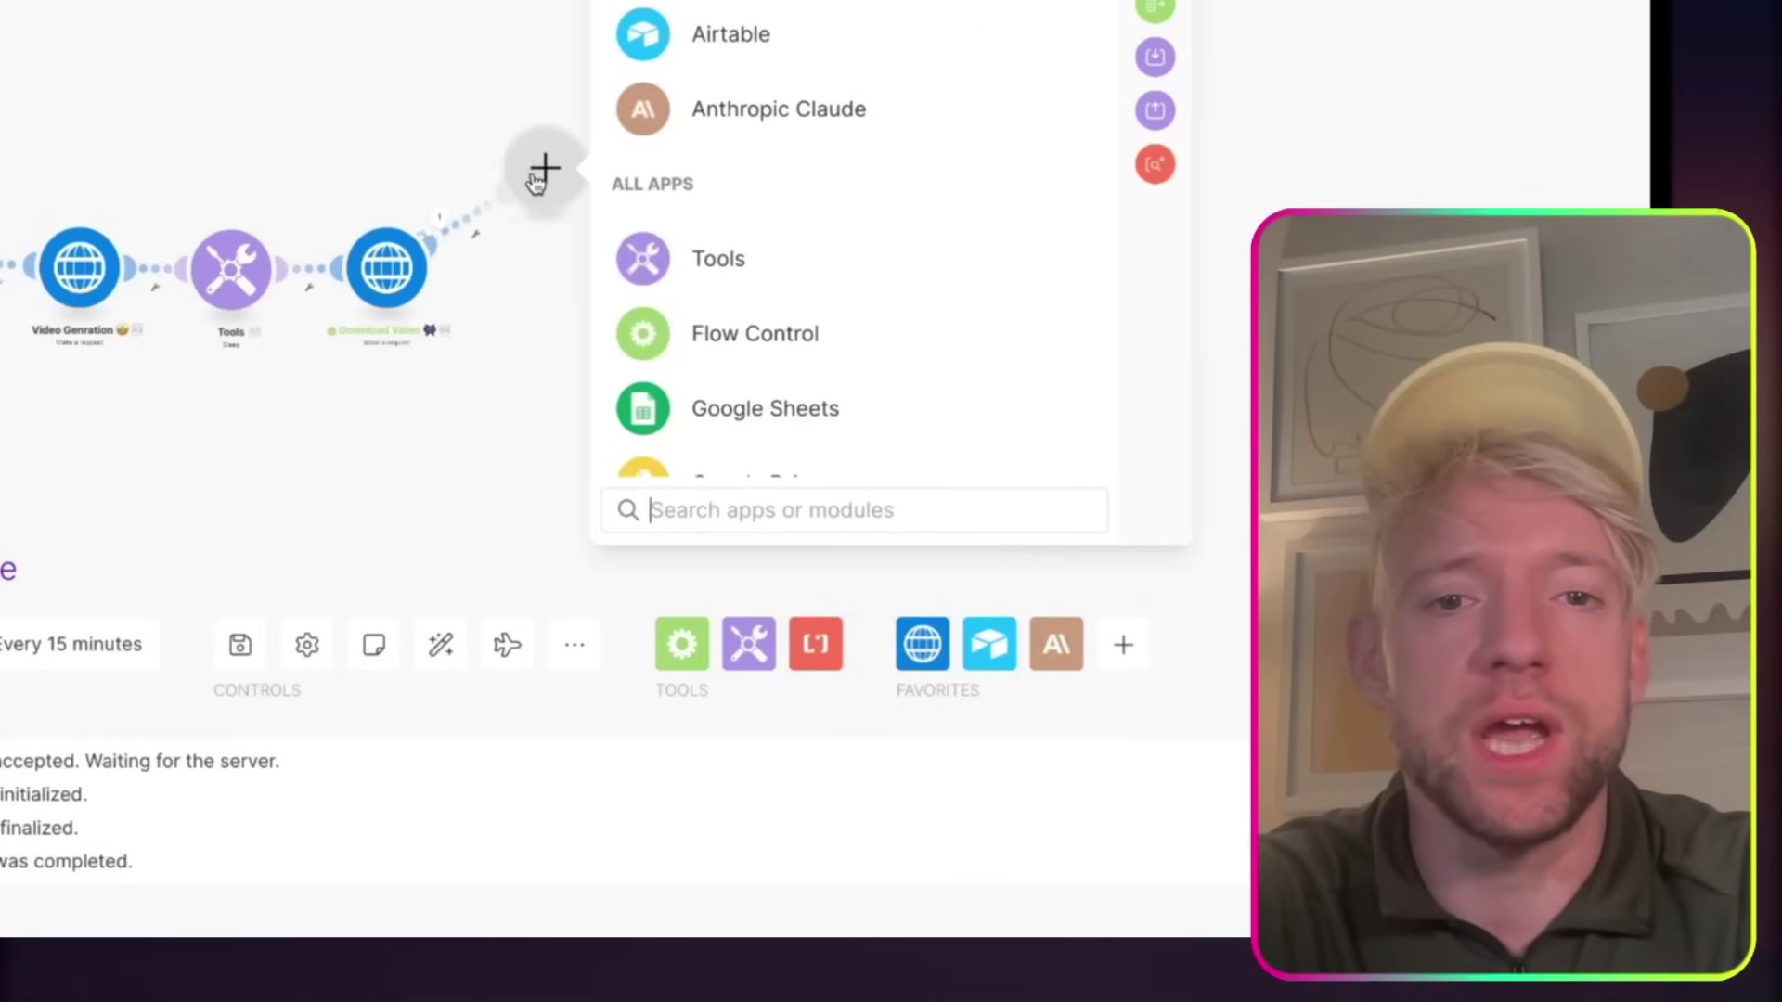
type("placid")
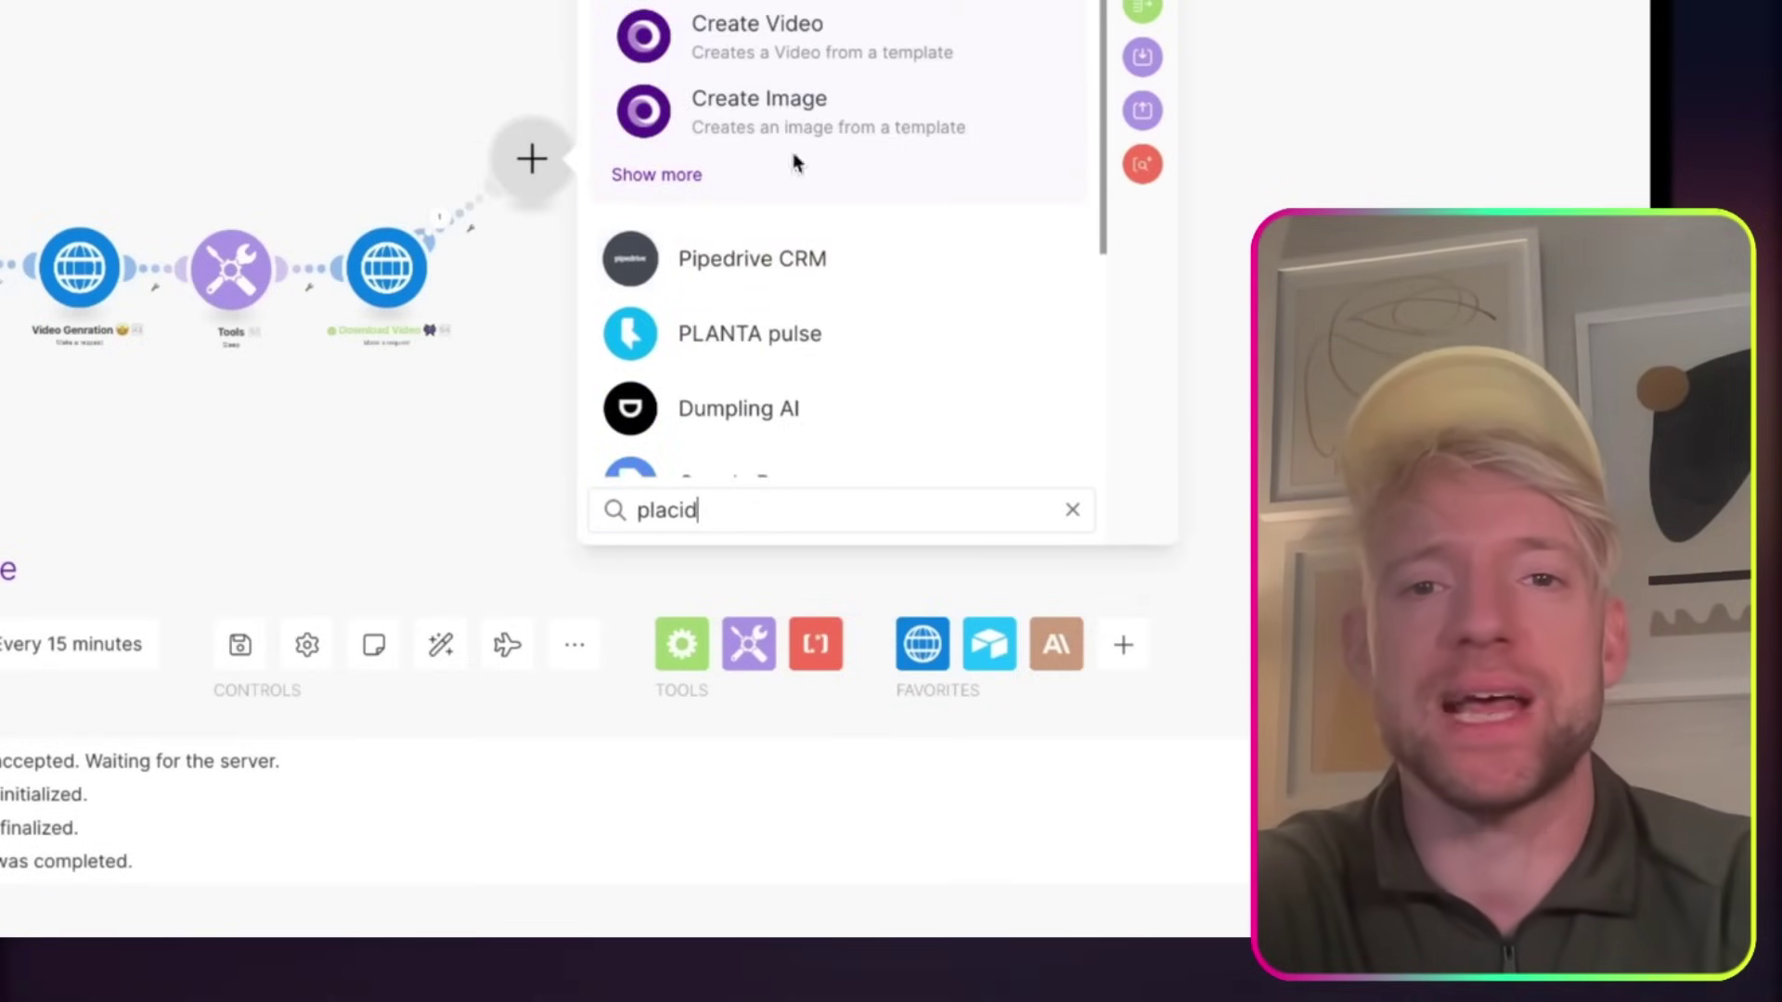
left_click(804, 41)
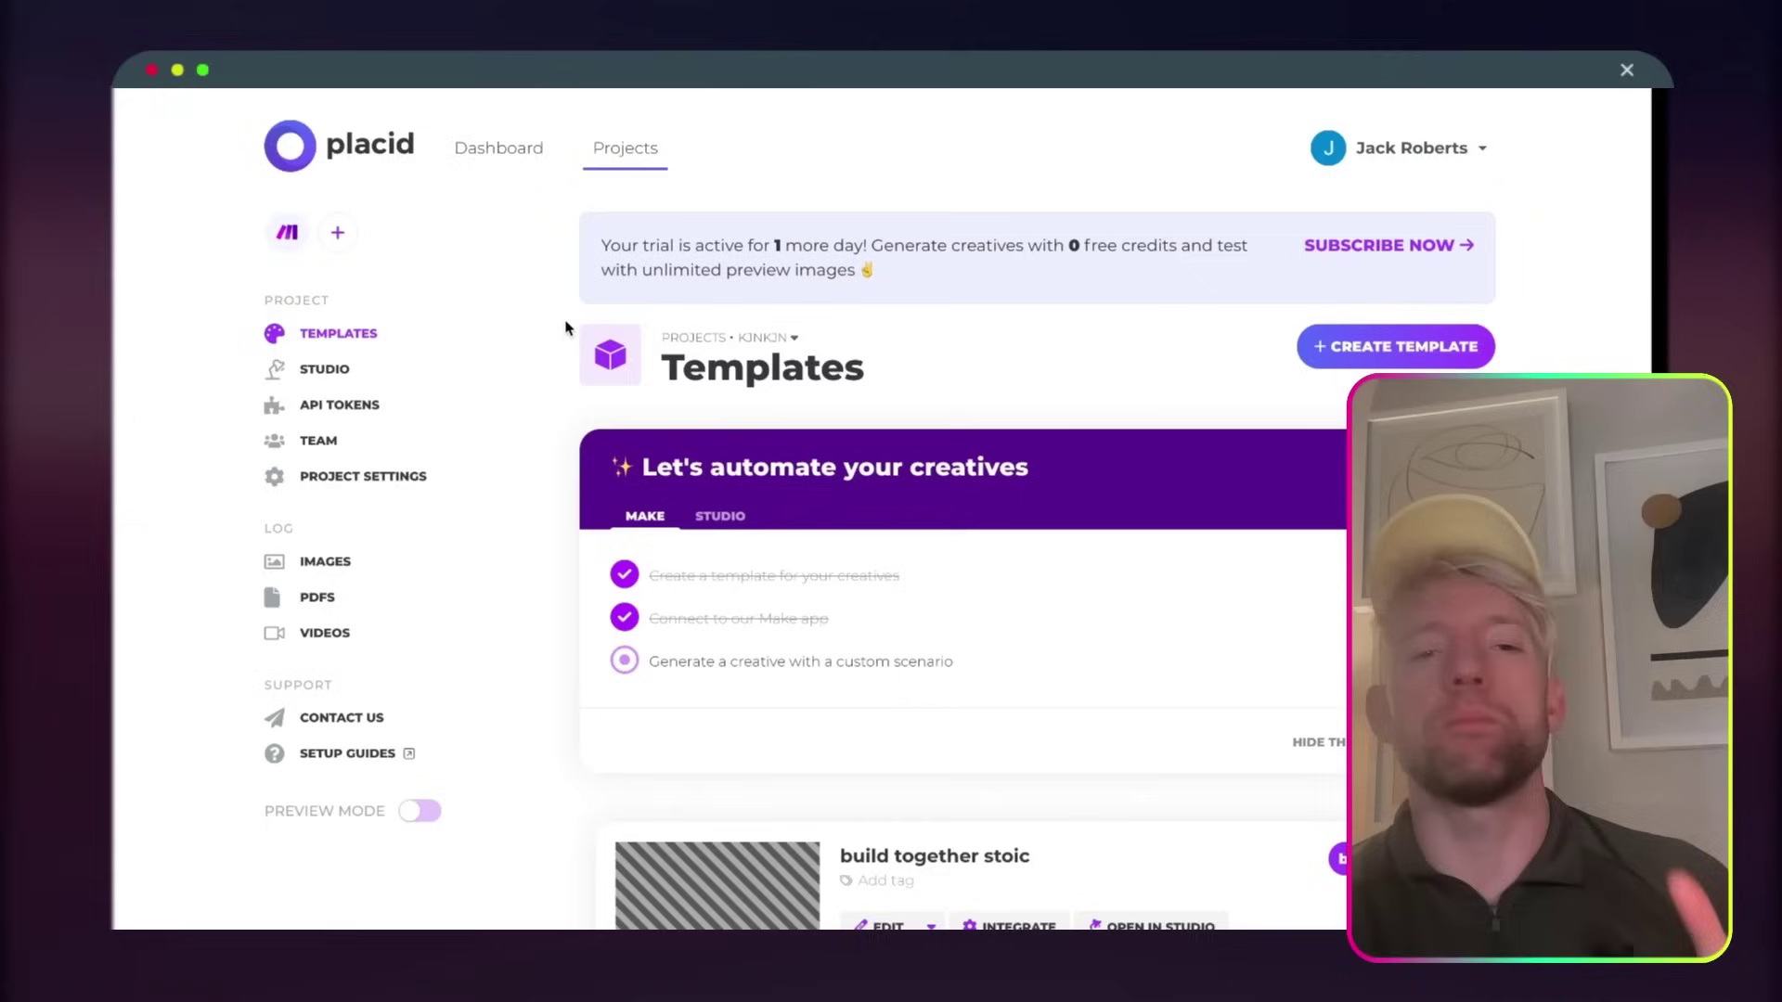
left_click(331, 407)
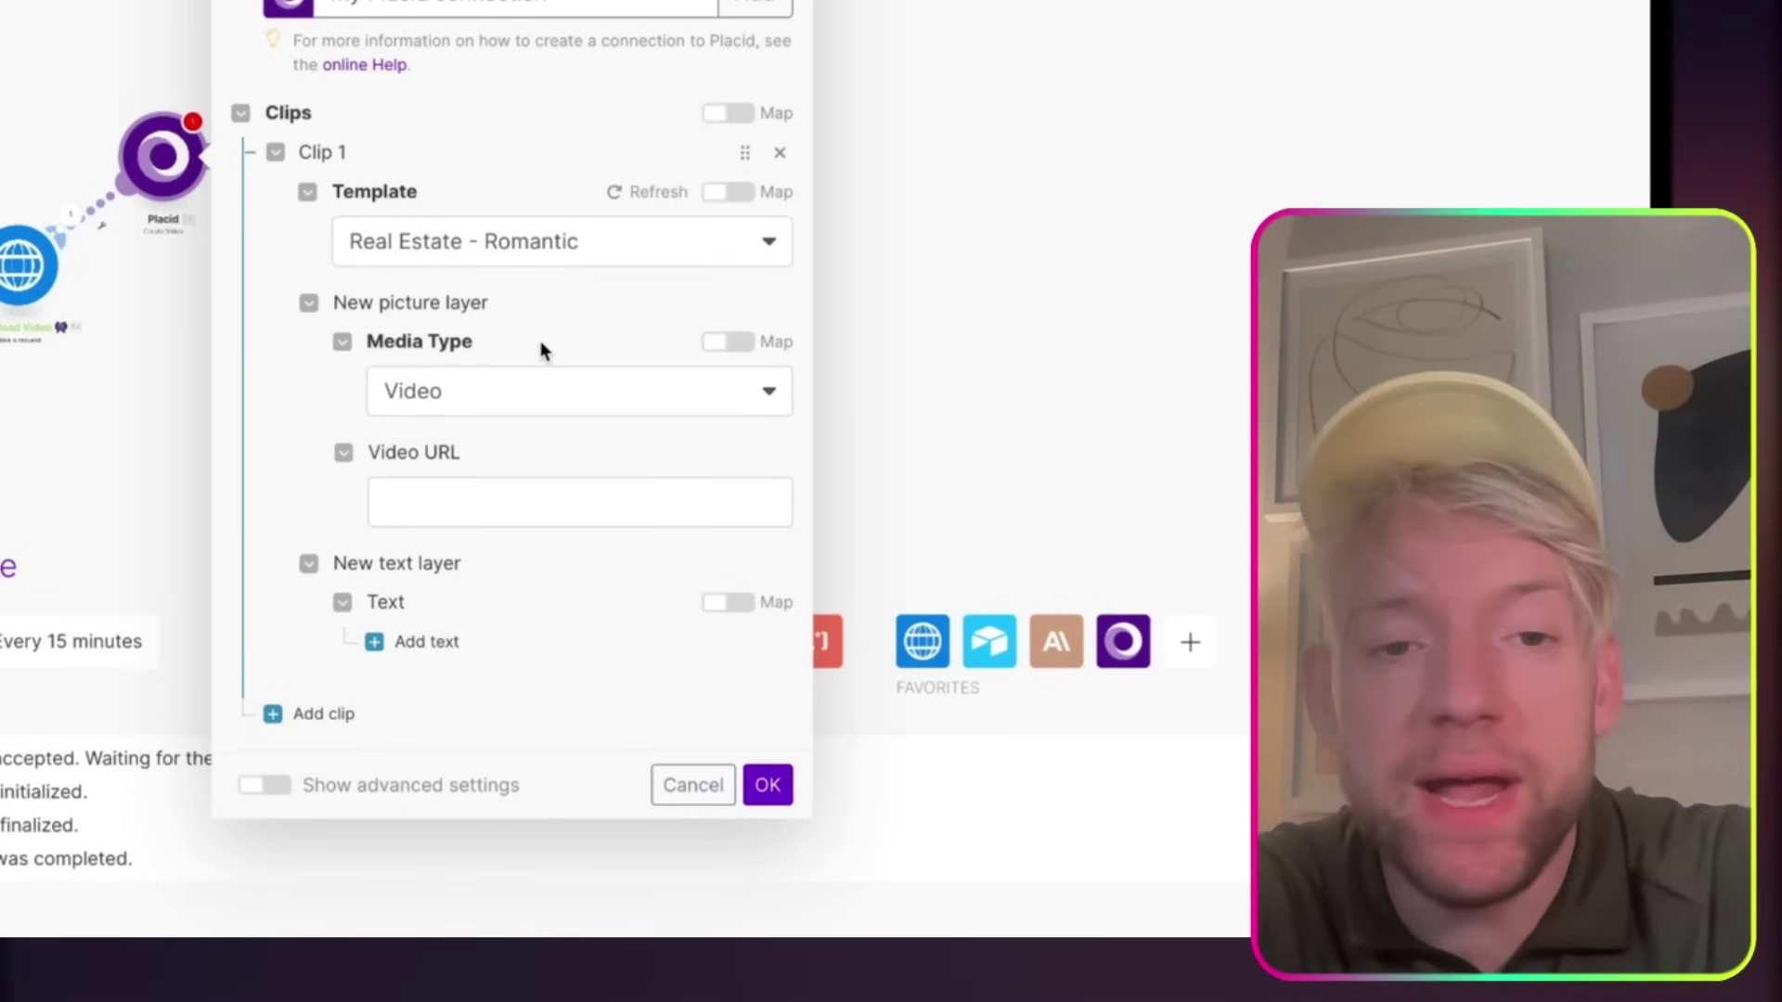
- Map the Download Video module's data: assets: video output to the picture layer's video URL in Clip 1
left_click(483, 506)
scroll(942, 371, "down", 3)
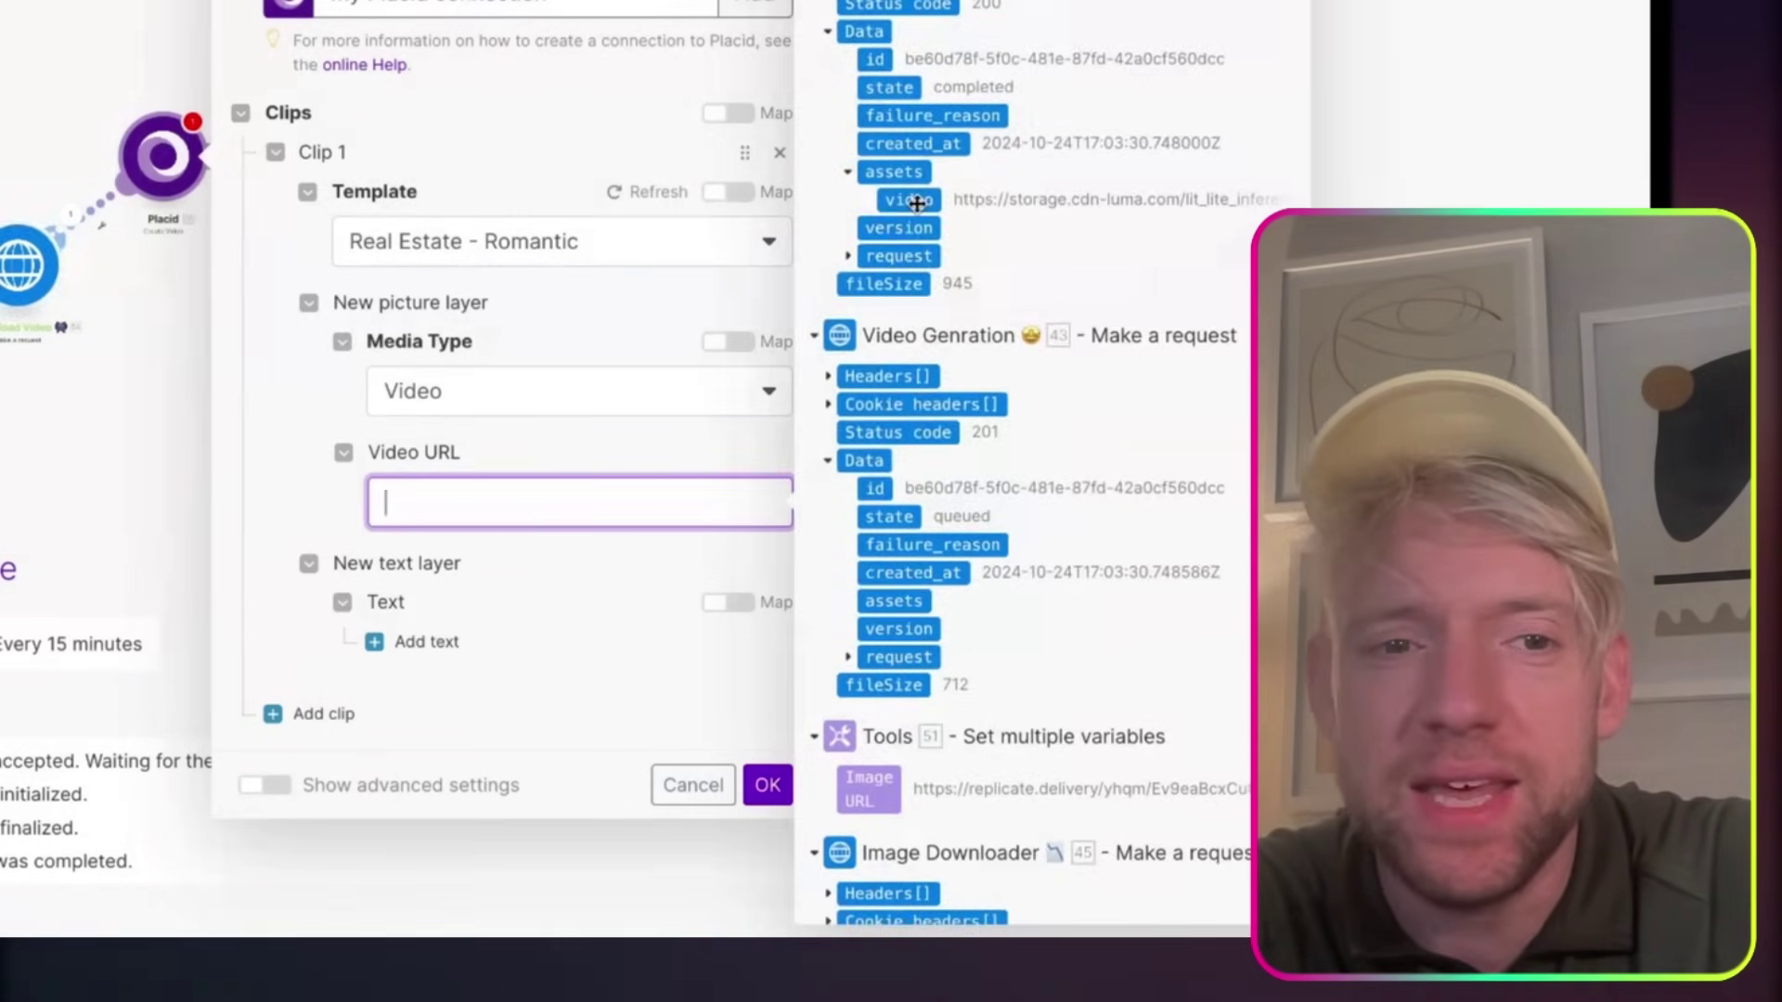
left_click(914, 200)
- Add a text item to Clip 1's text layer, map it to Airtable's Stoic Quote, and confirm the Placid module's settings
left_click(418, 641)
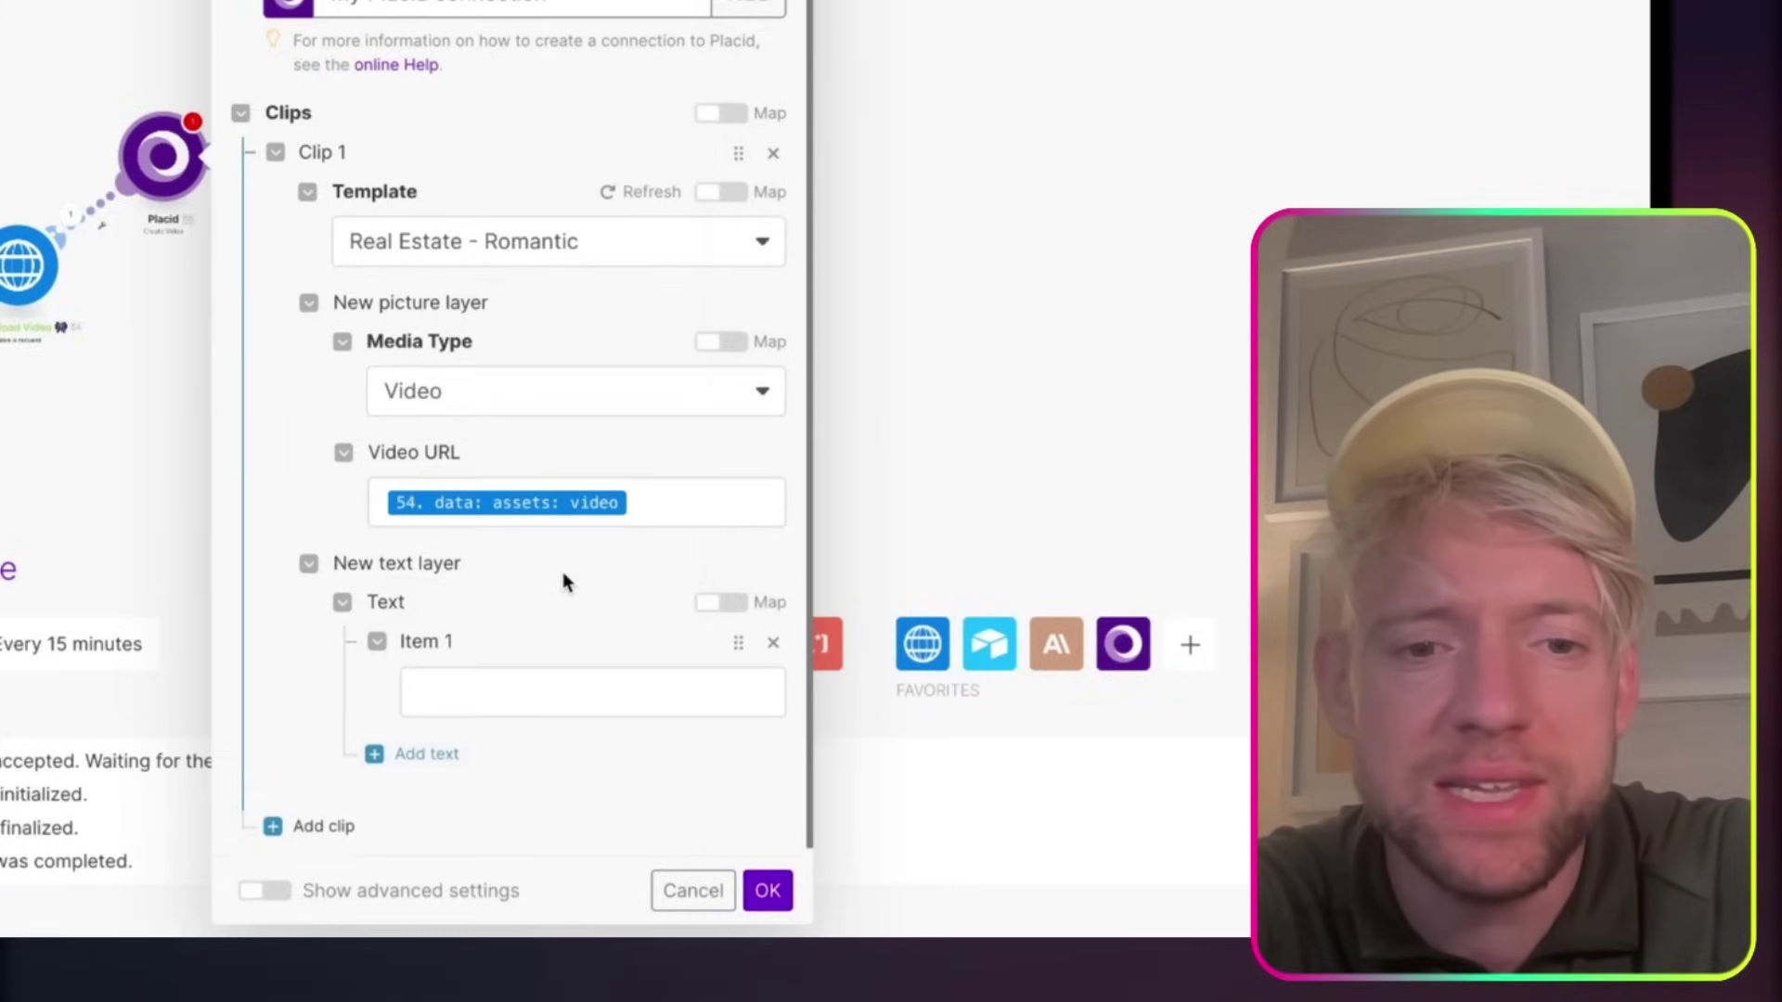
left_click(500, 691)
scroll(999, 287, "down", 1)
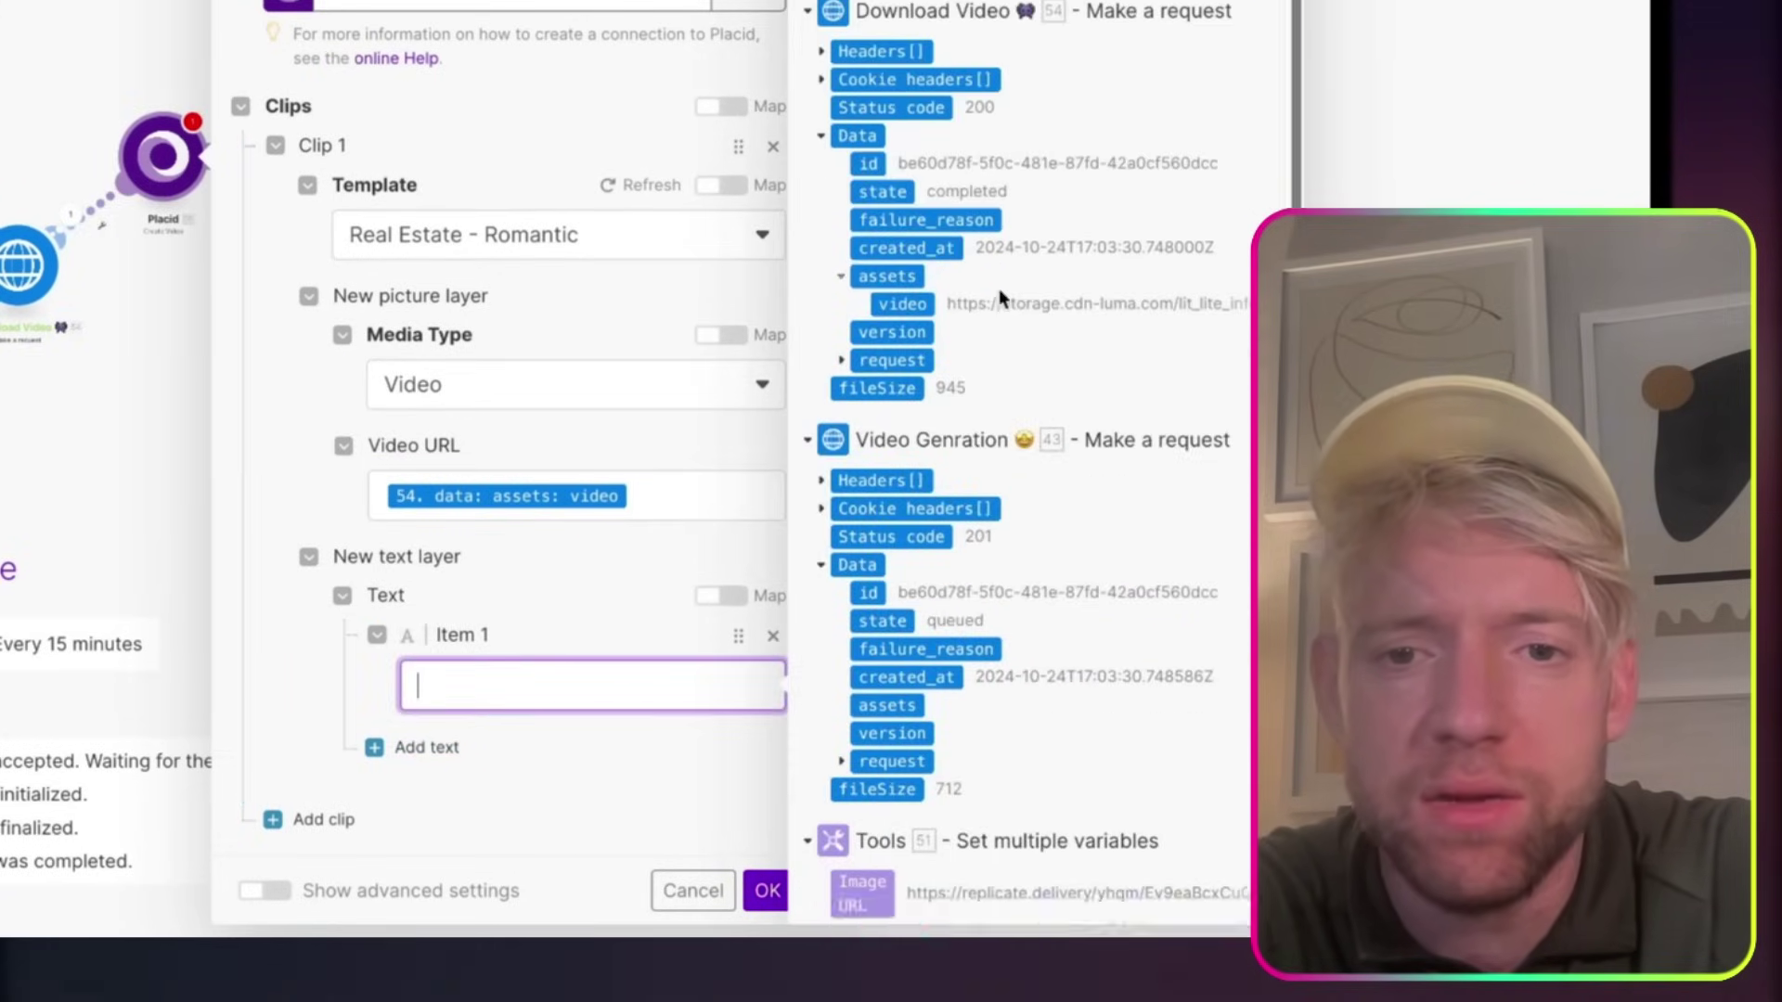
scroll(999, 288, "down", 15)
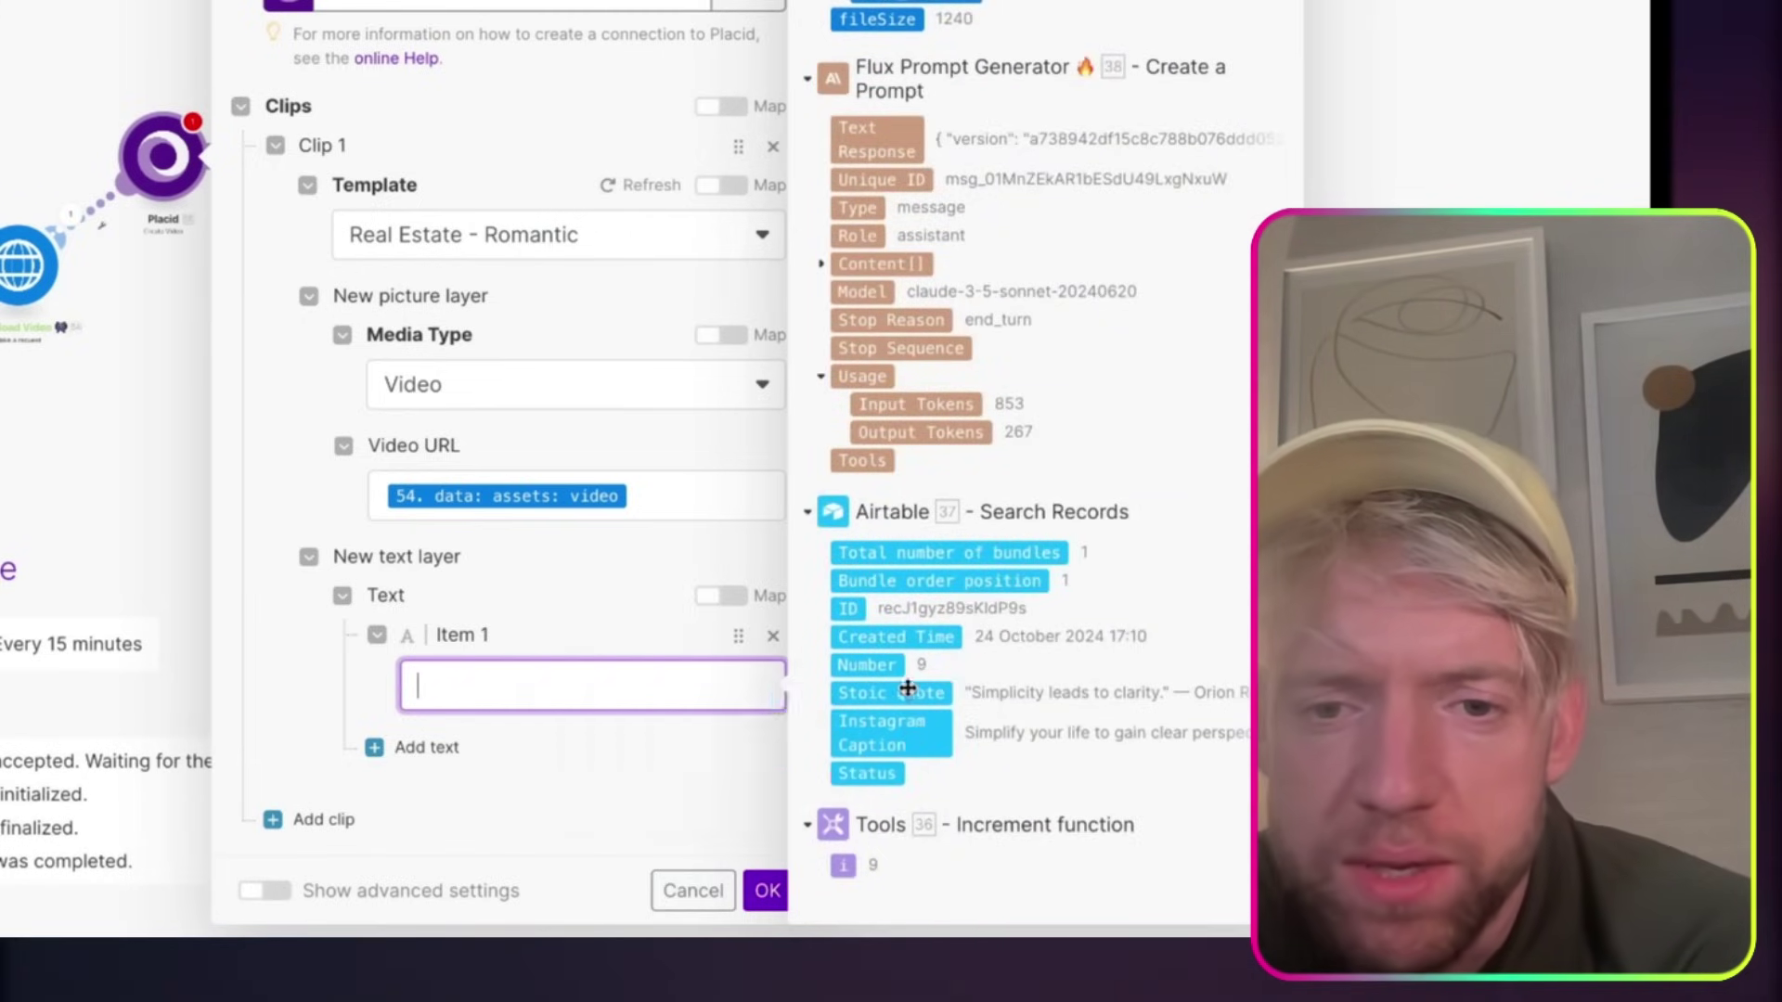
left_click(910, 695)
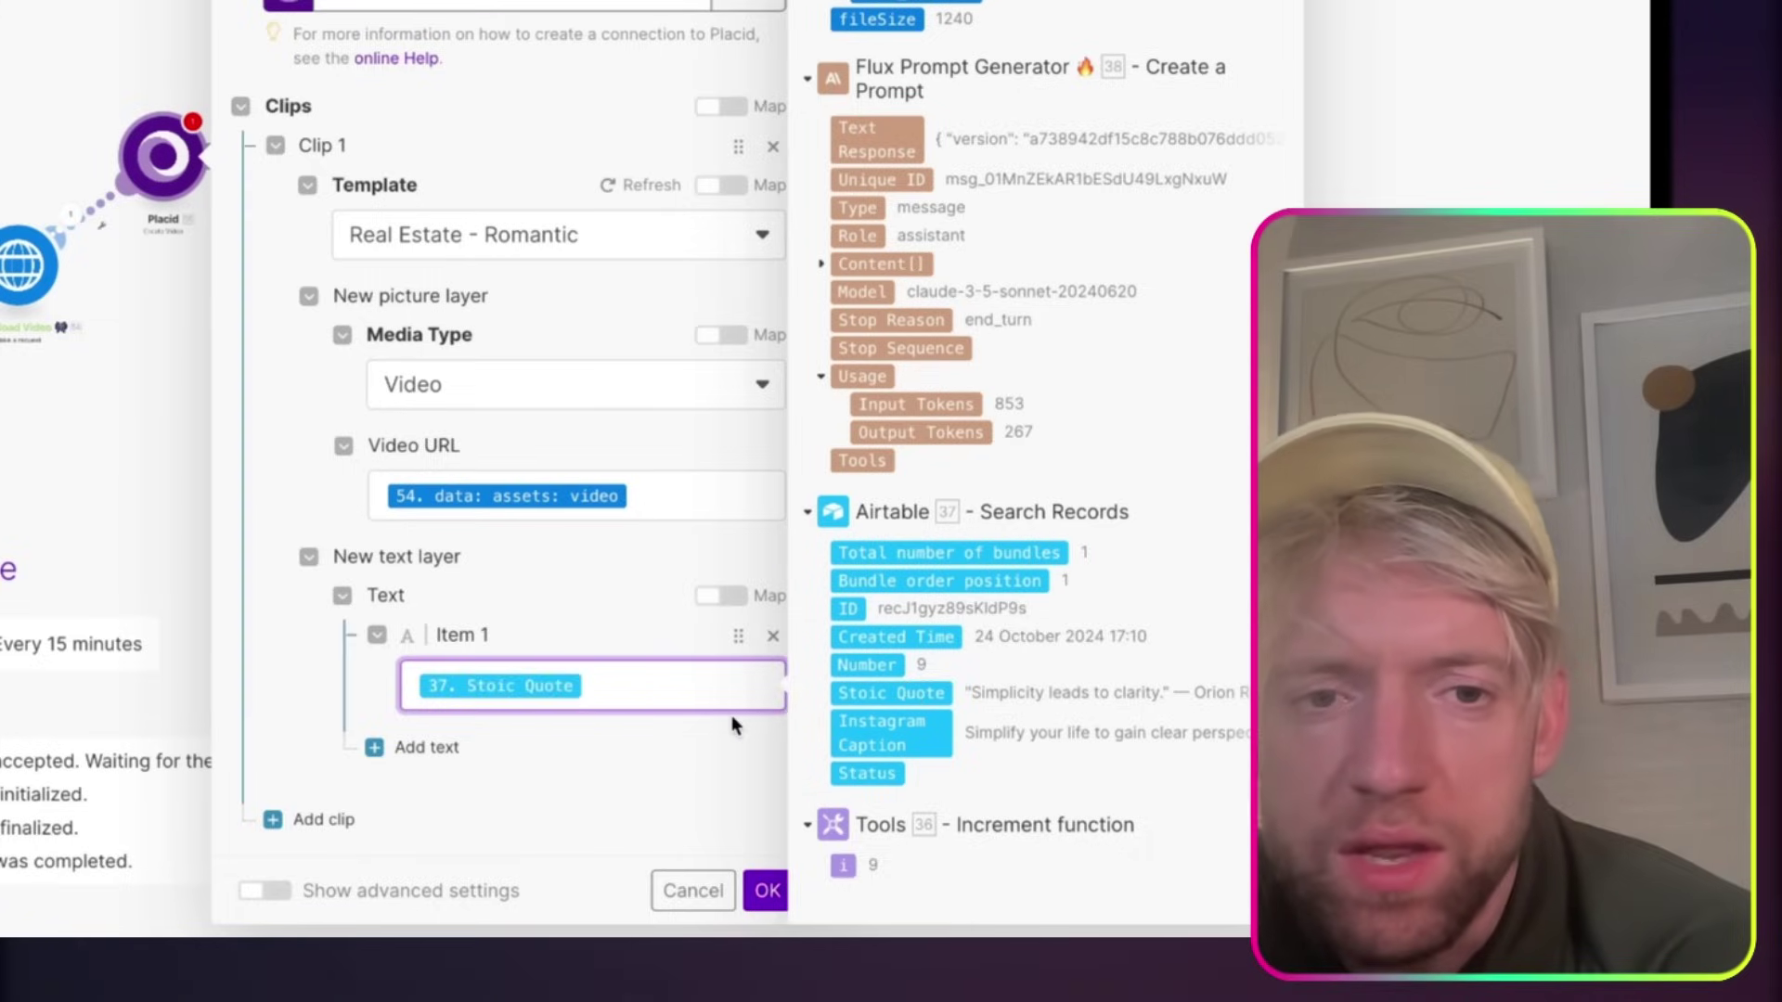
left_click(767, 891)
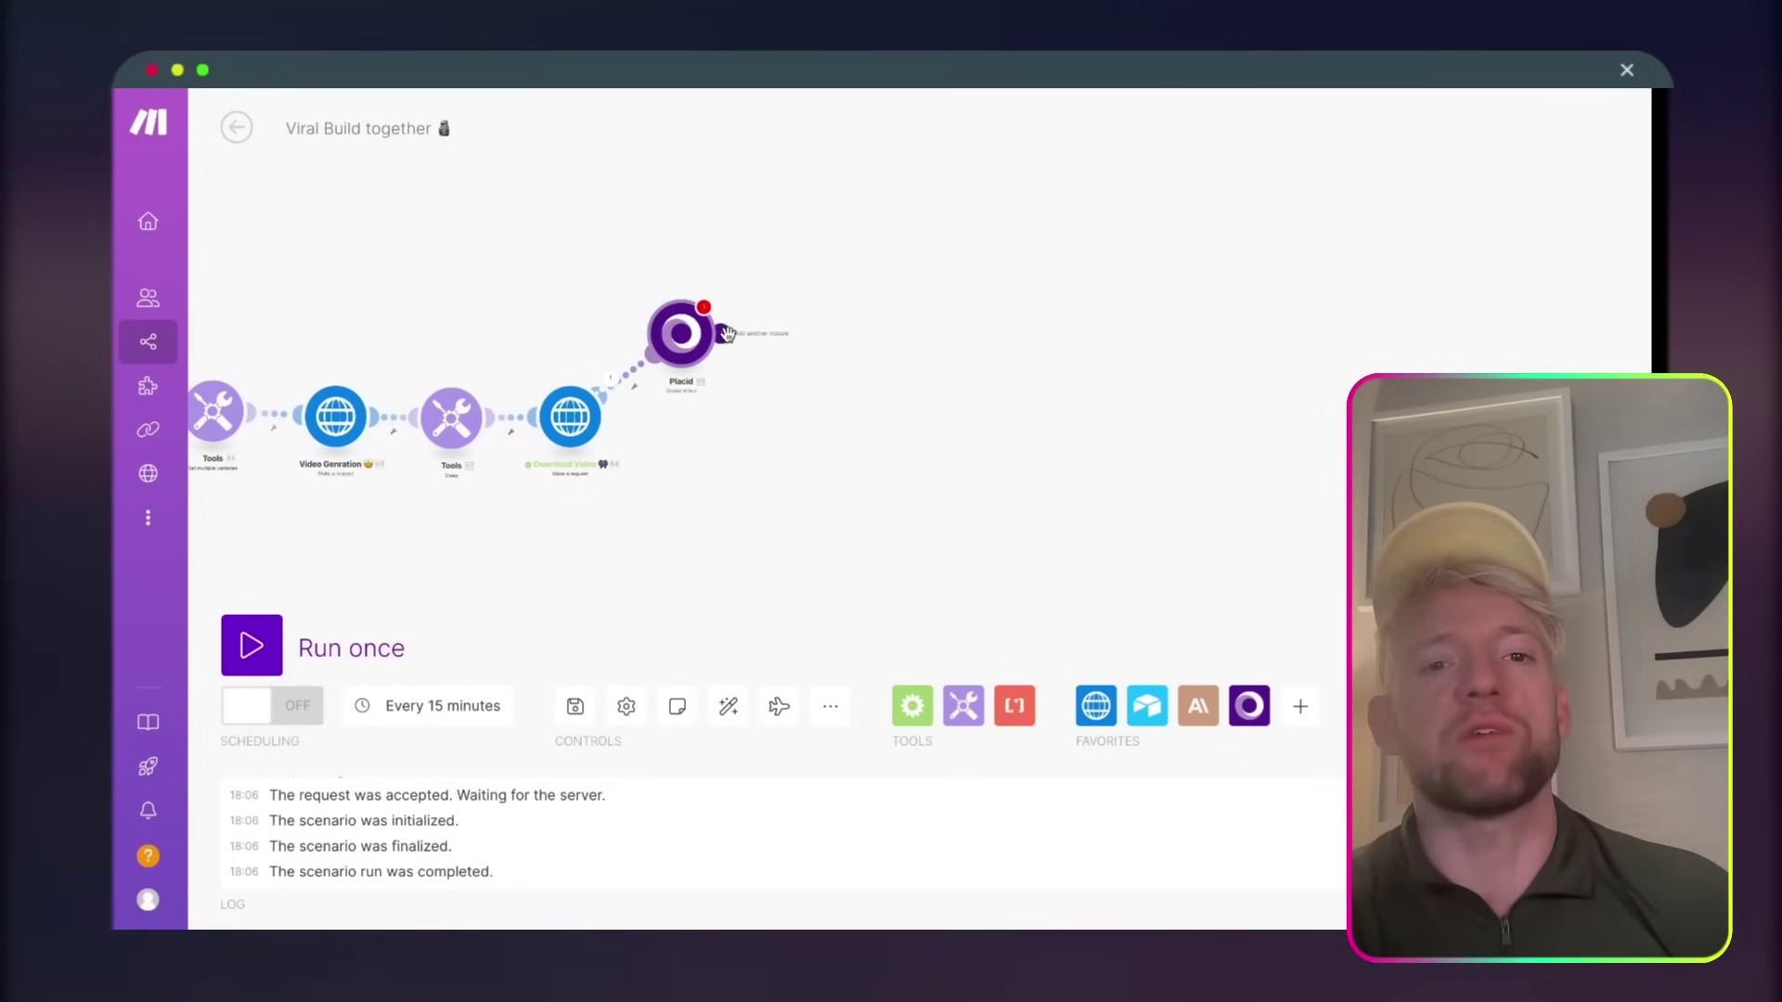
- Add an Instagram for Business Create a Reel Post module after the Placid module
left_click(727, 334)
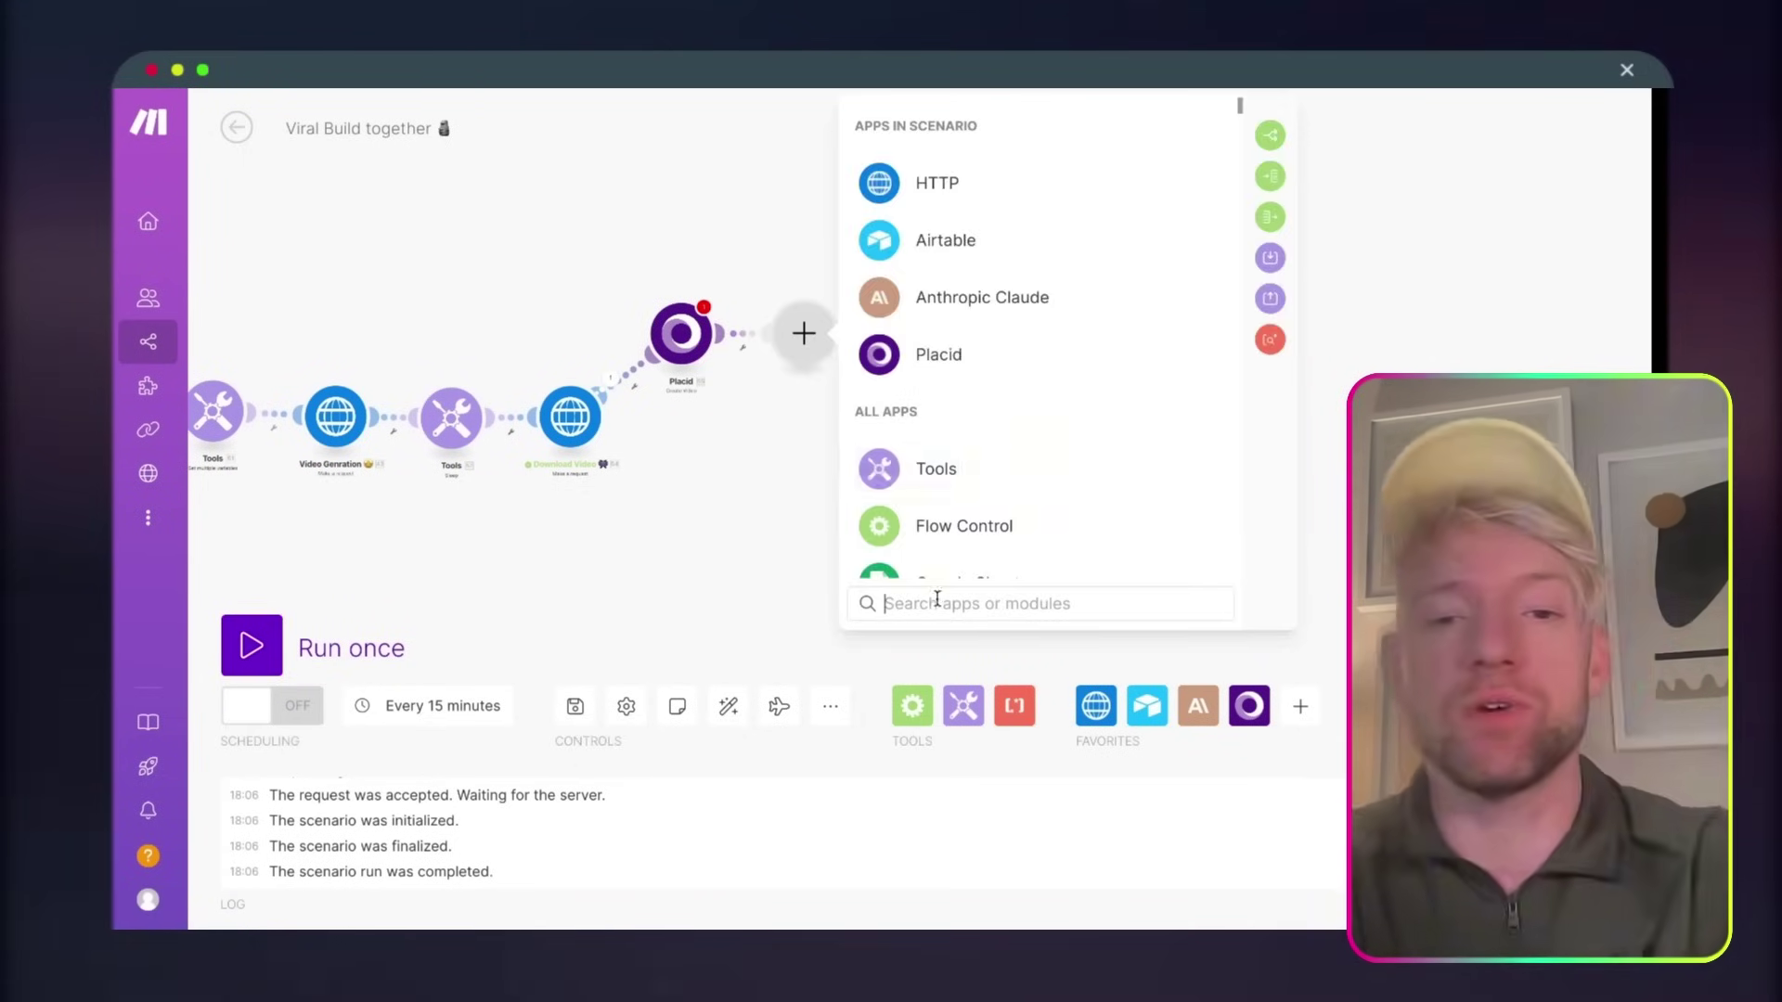
type("insta")
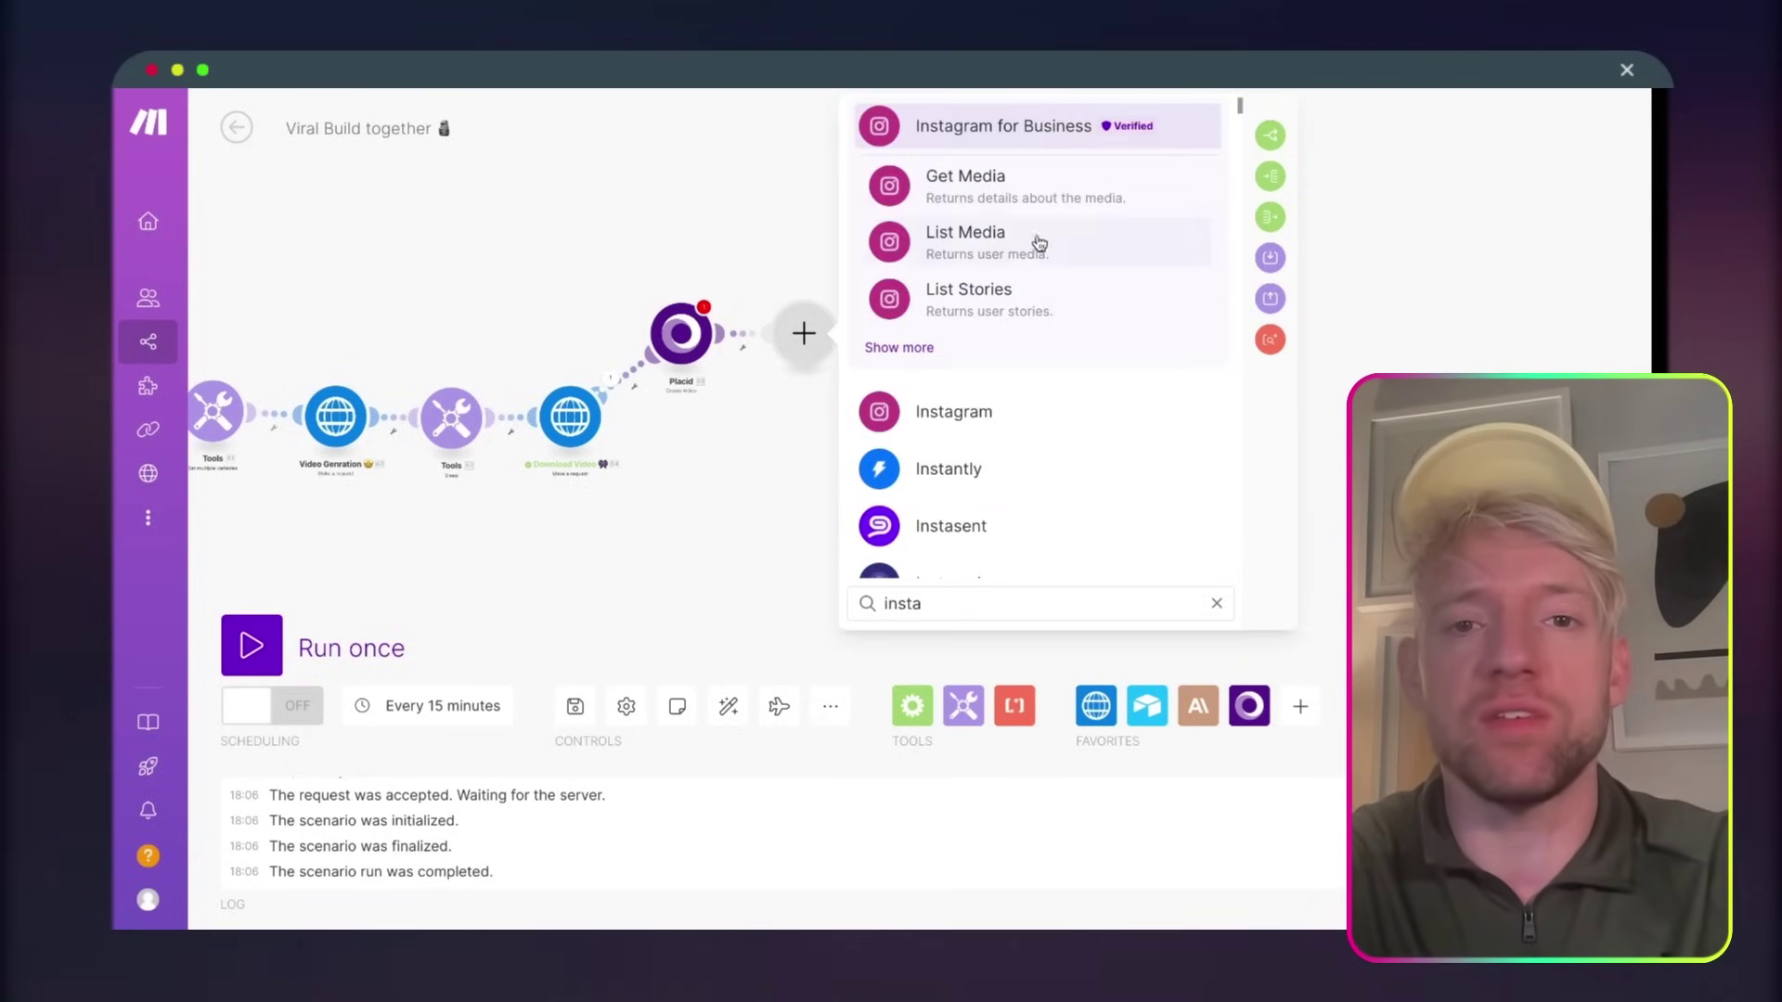
left_click(1027, 144)
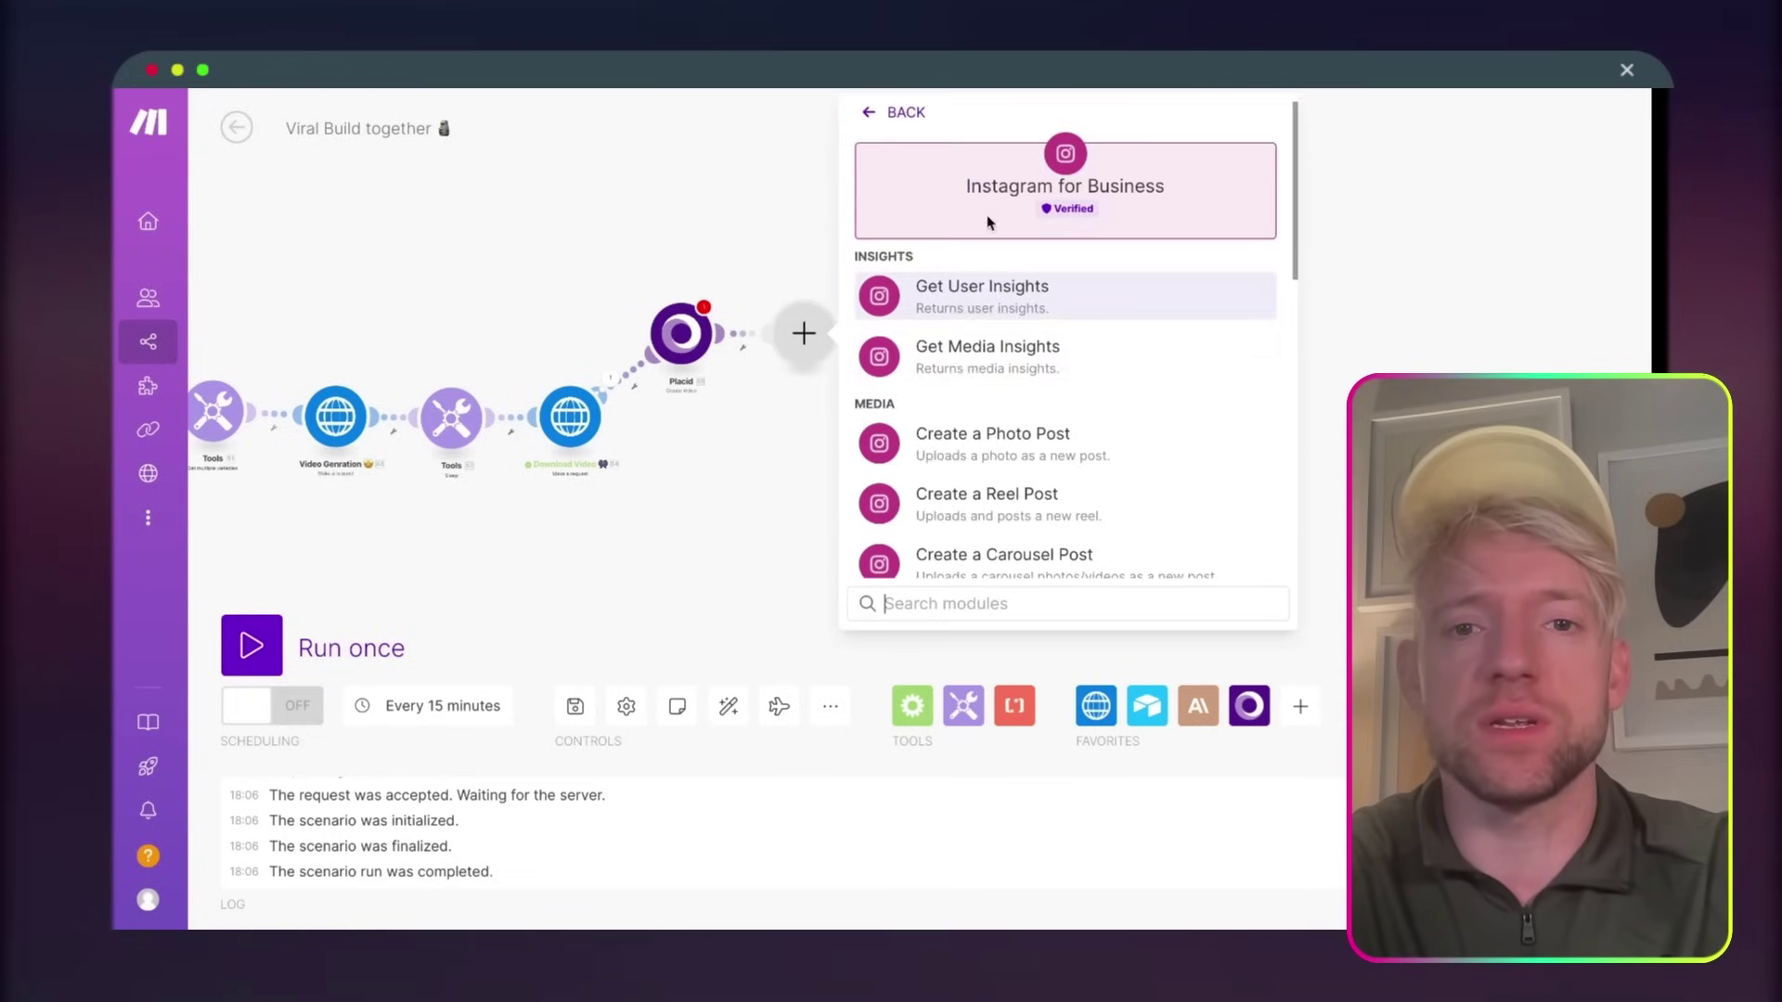
scroll(986, 427, "down", 2)
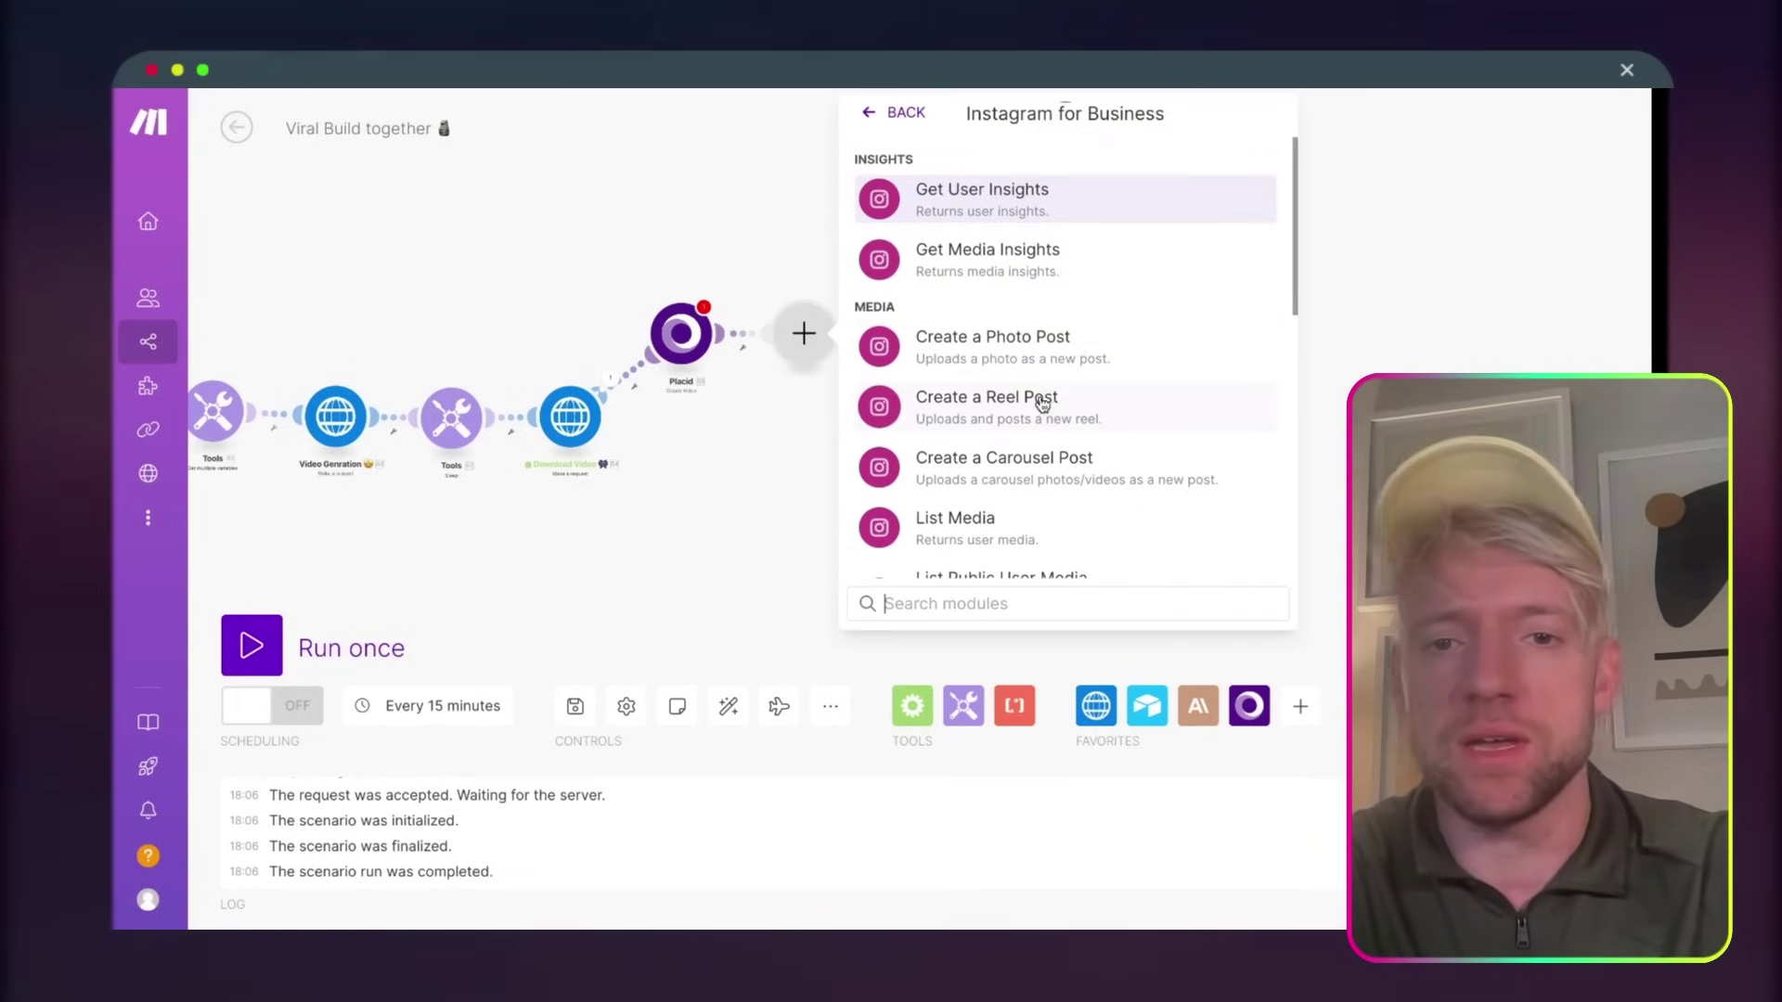
left_click(1042, 403)
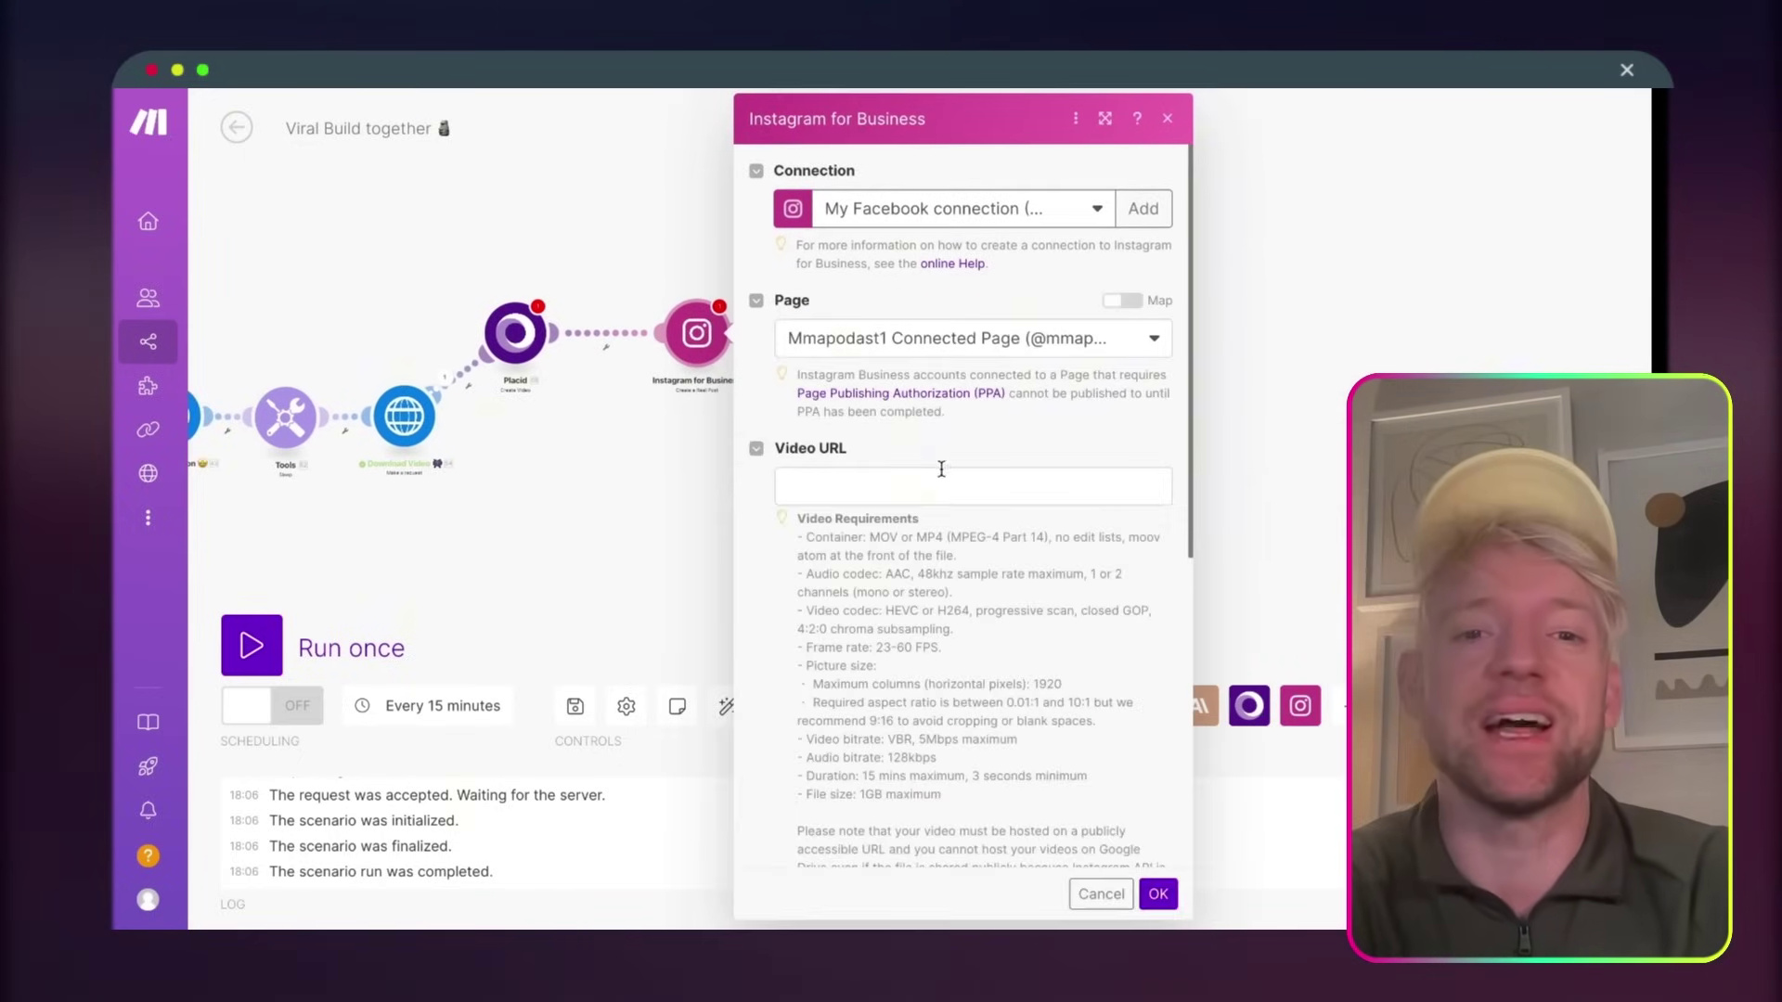
- Map Placid's Video URL to the reel's video URL and Airtable's Instagram Caption to its caption, and confirm the module's settings
left_click(898, 495)
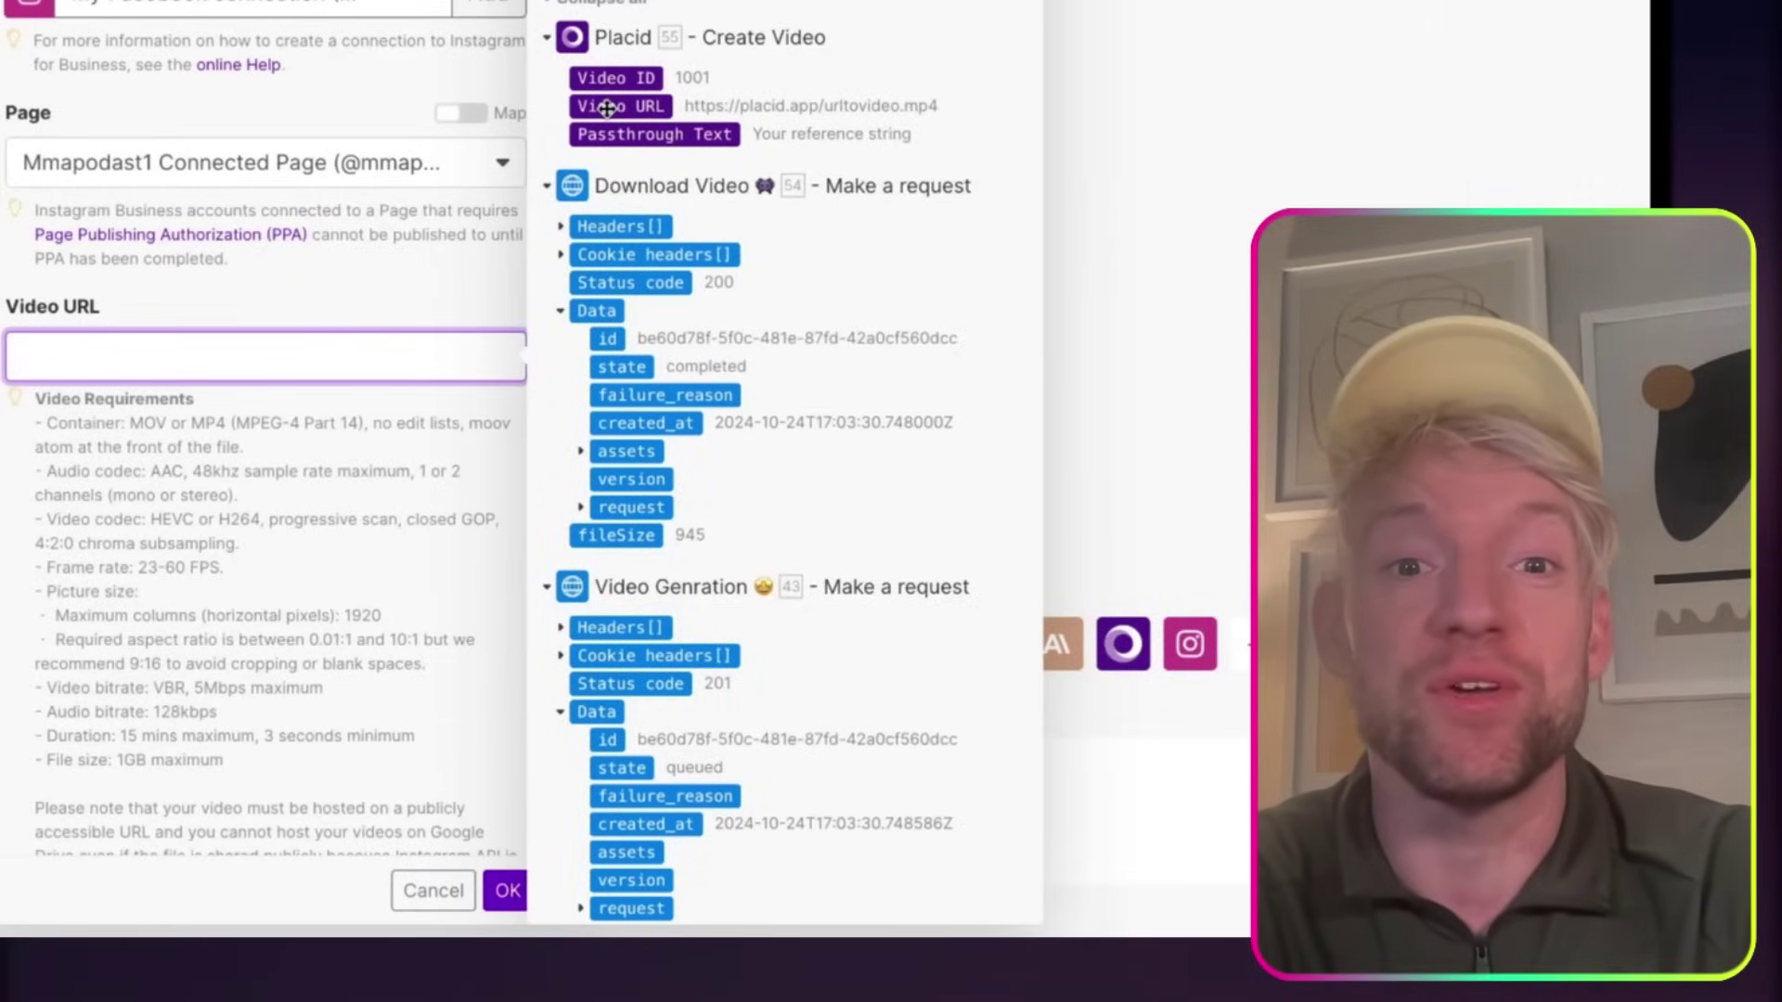
left_click(607, 106)
scroll(262, 650, "down", 7)
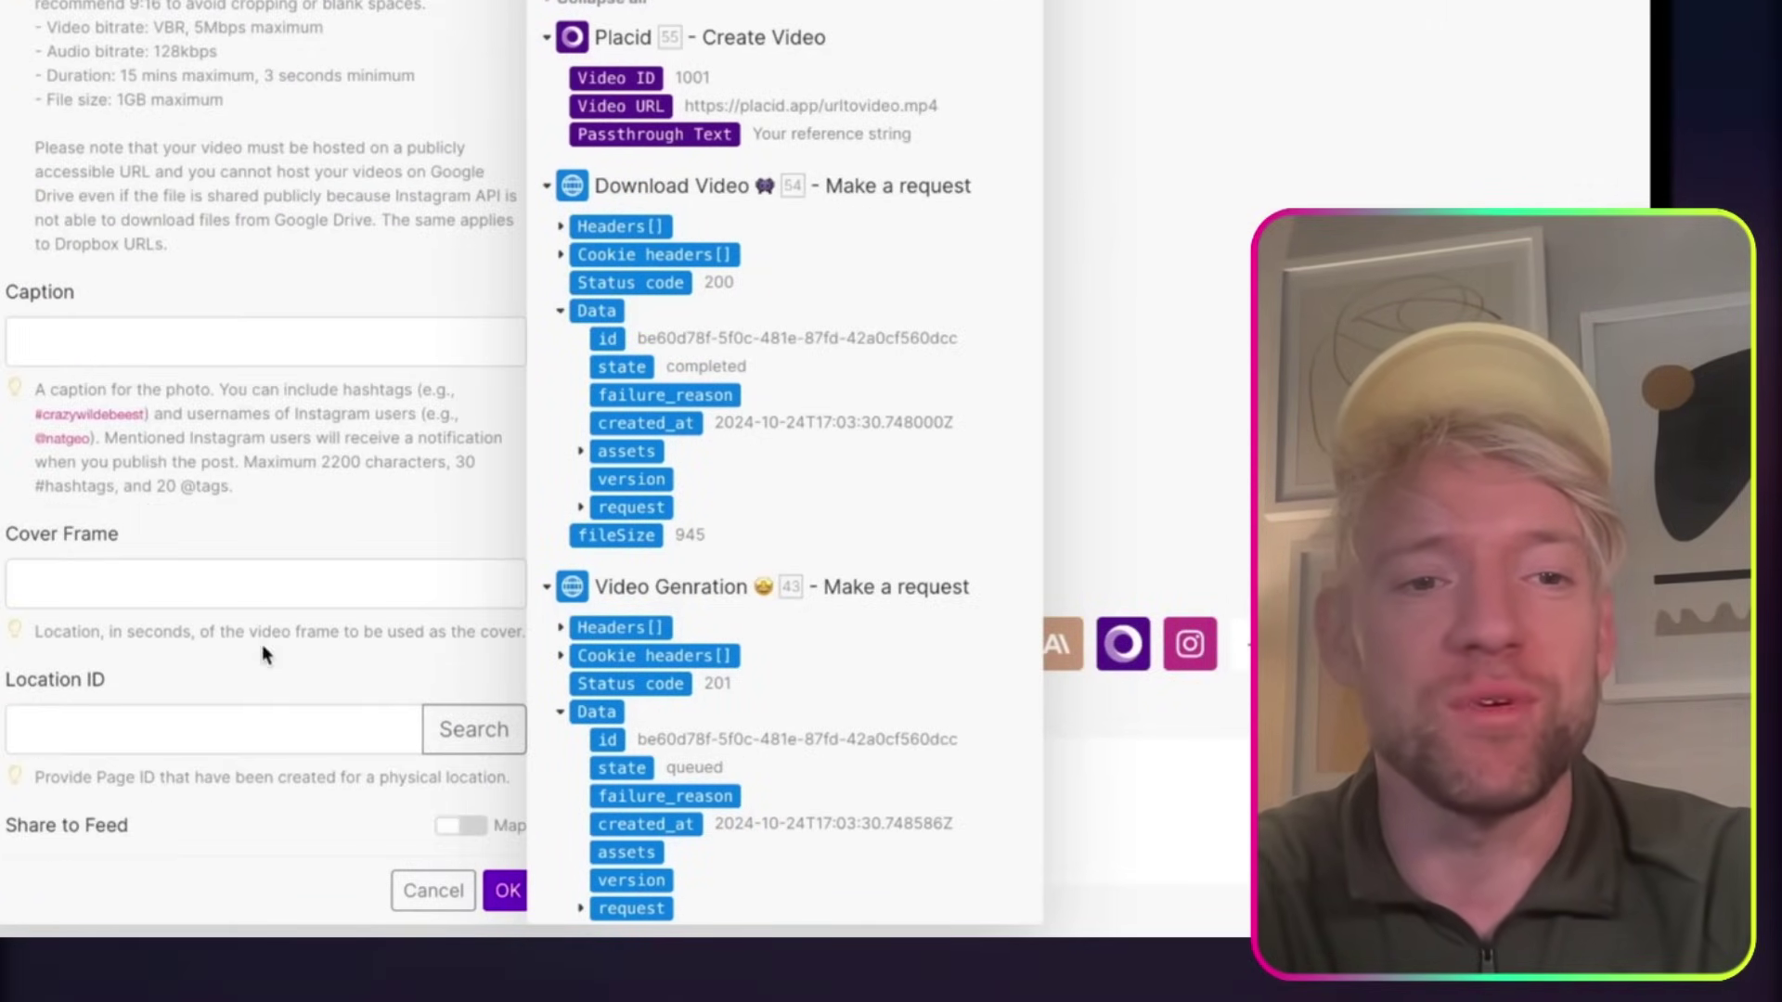
left_click(247, 334)
scroll(889, 540, "down", 15)
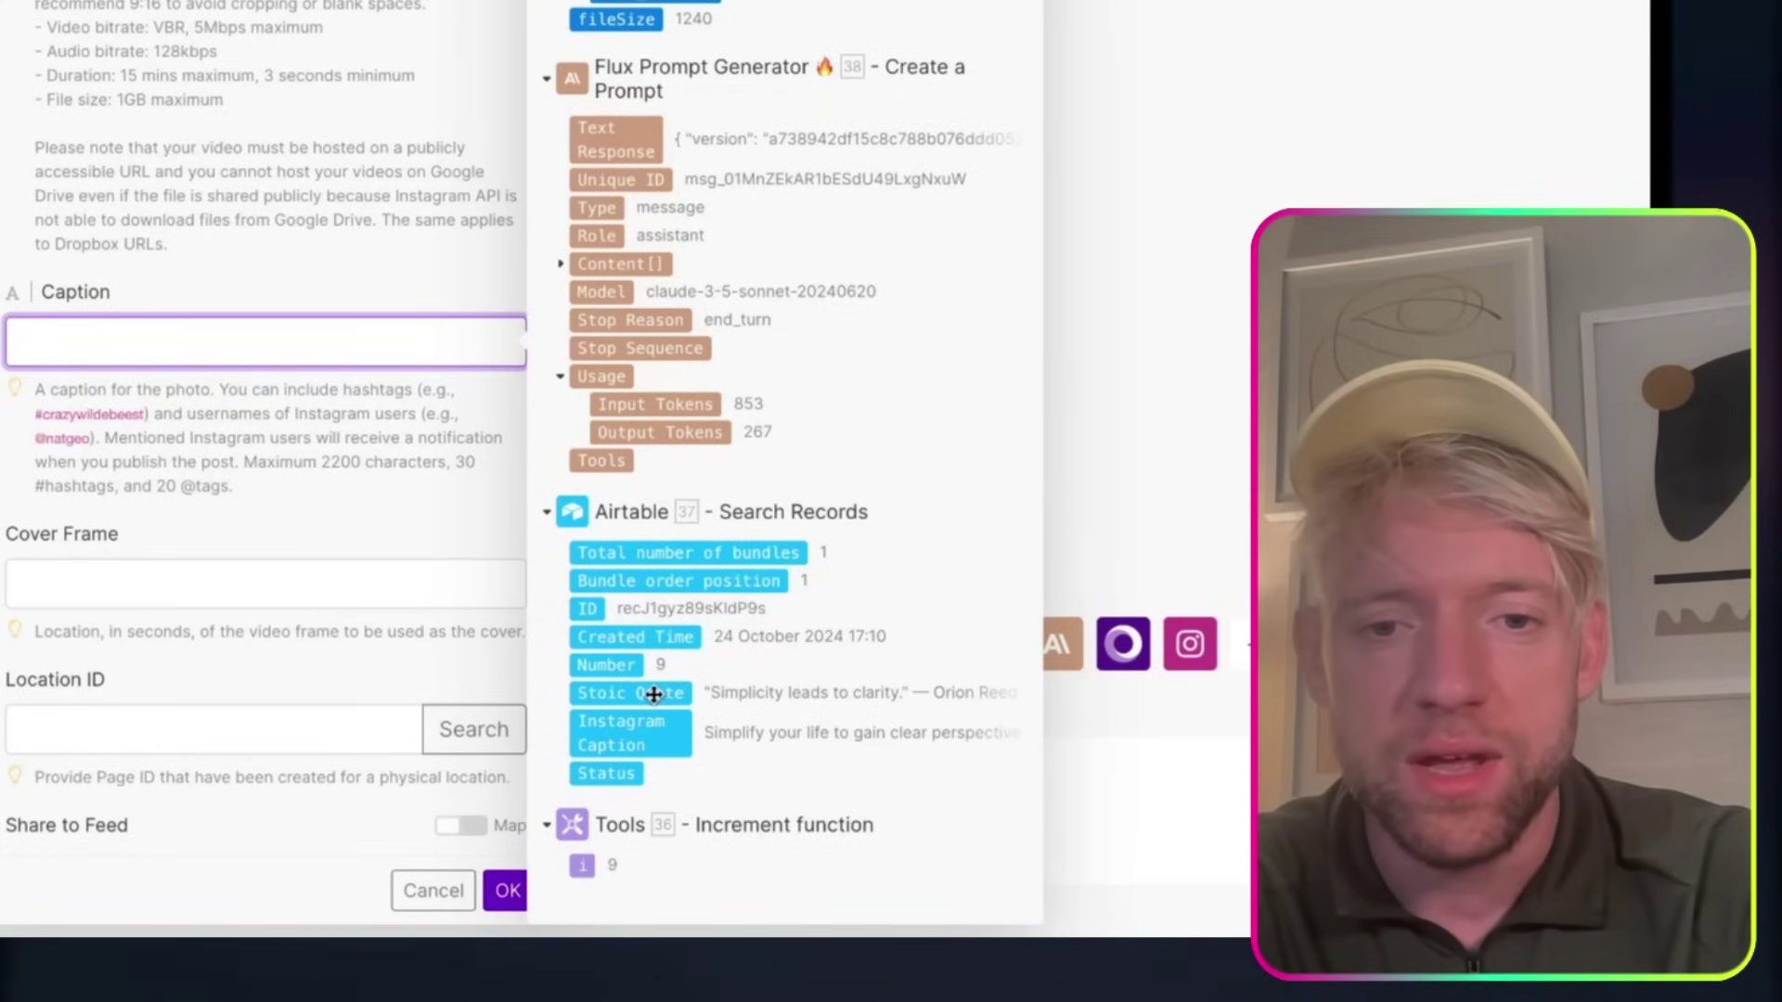
left_click(632, 735)
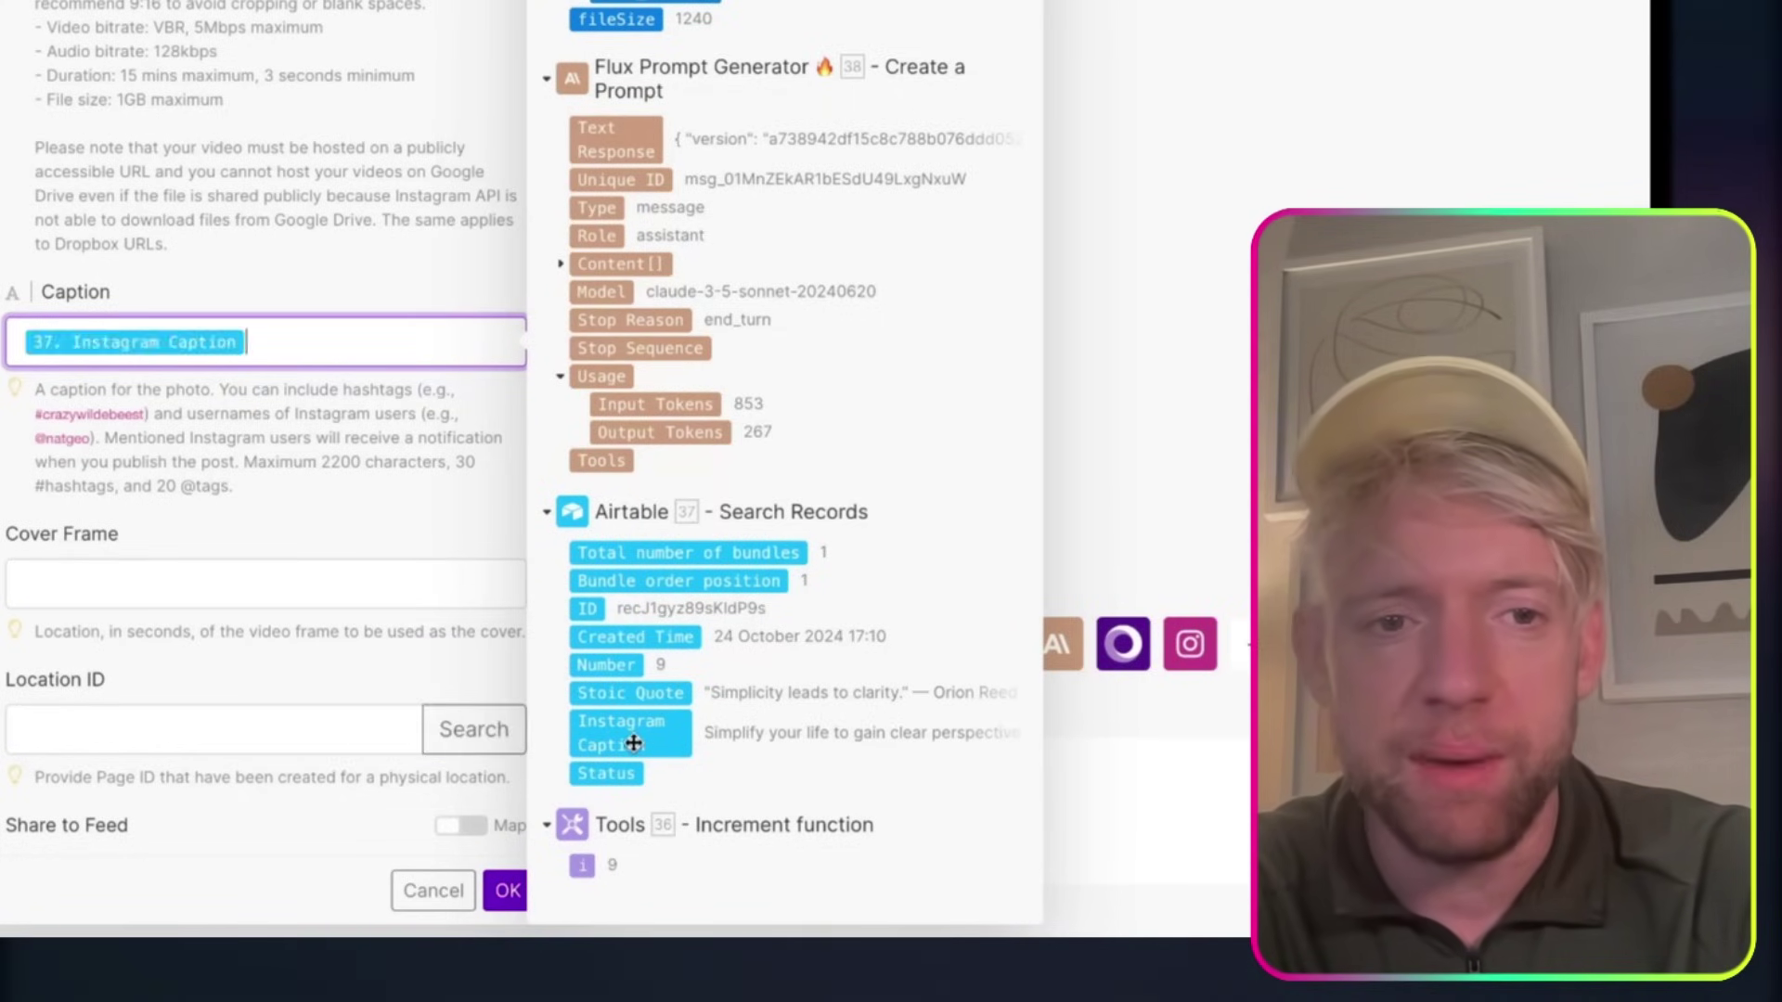
scroll(348, 504, "down", 1)
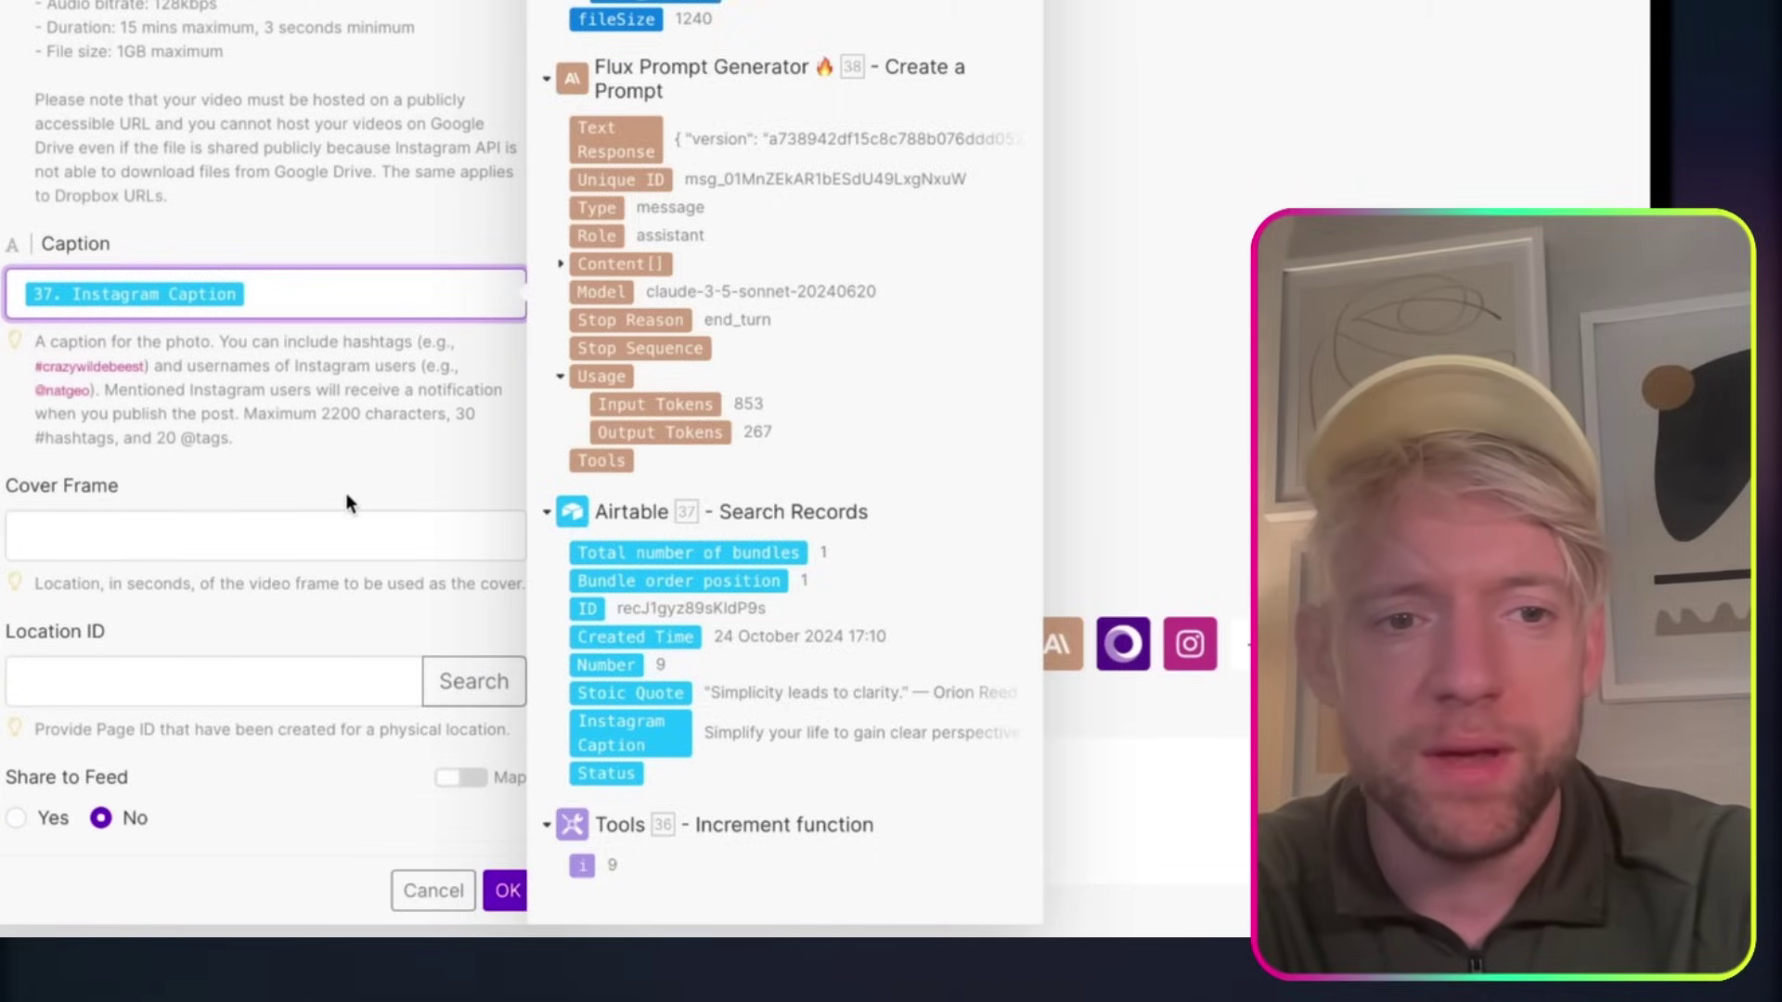
left_click(507, 890)
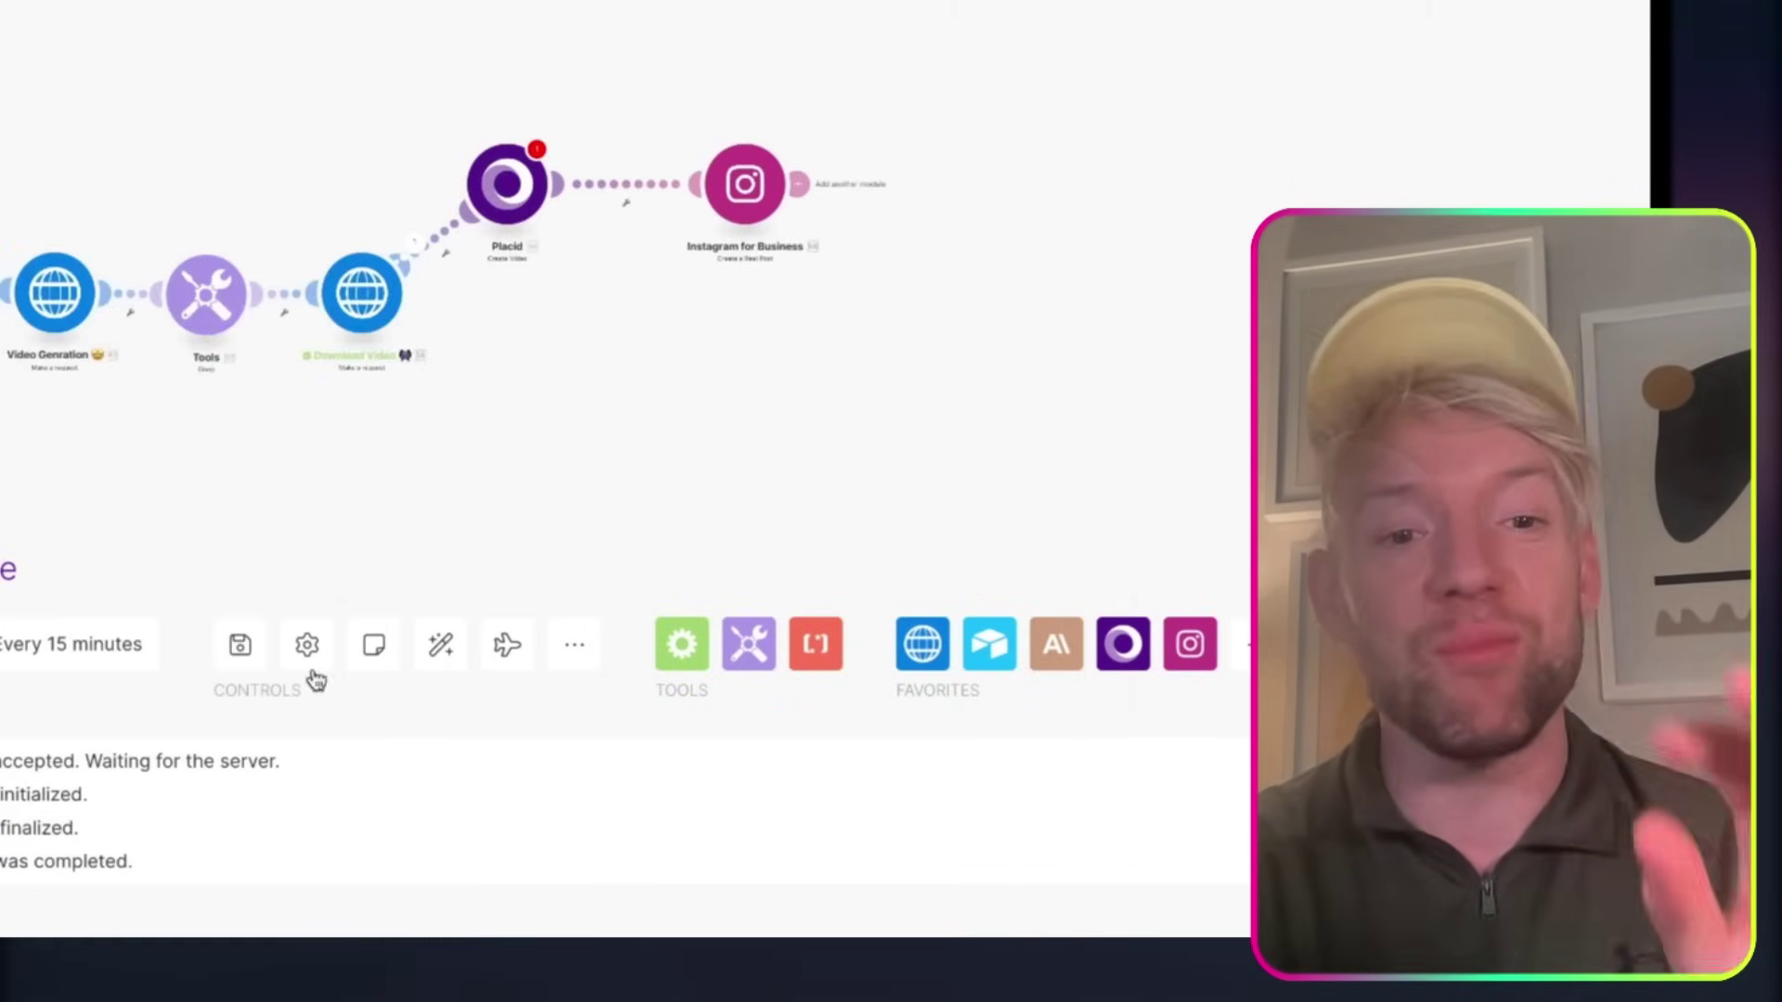
- Save the scenario despite the warning, and reopen the Placid module to confirm its Clip 1 settings again
left_click(239, 650)
left_click(704, 738)
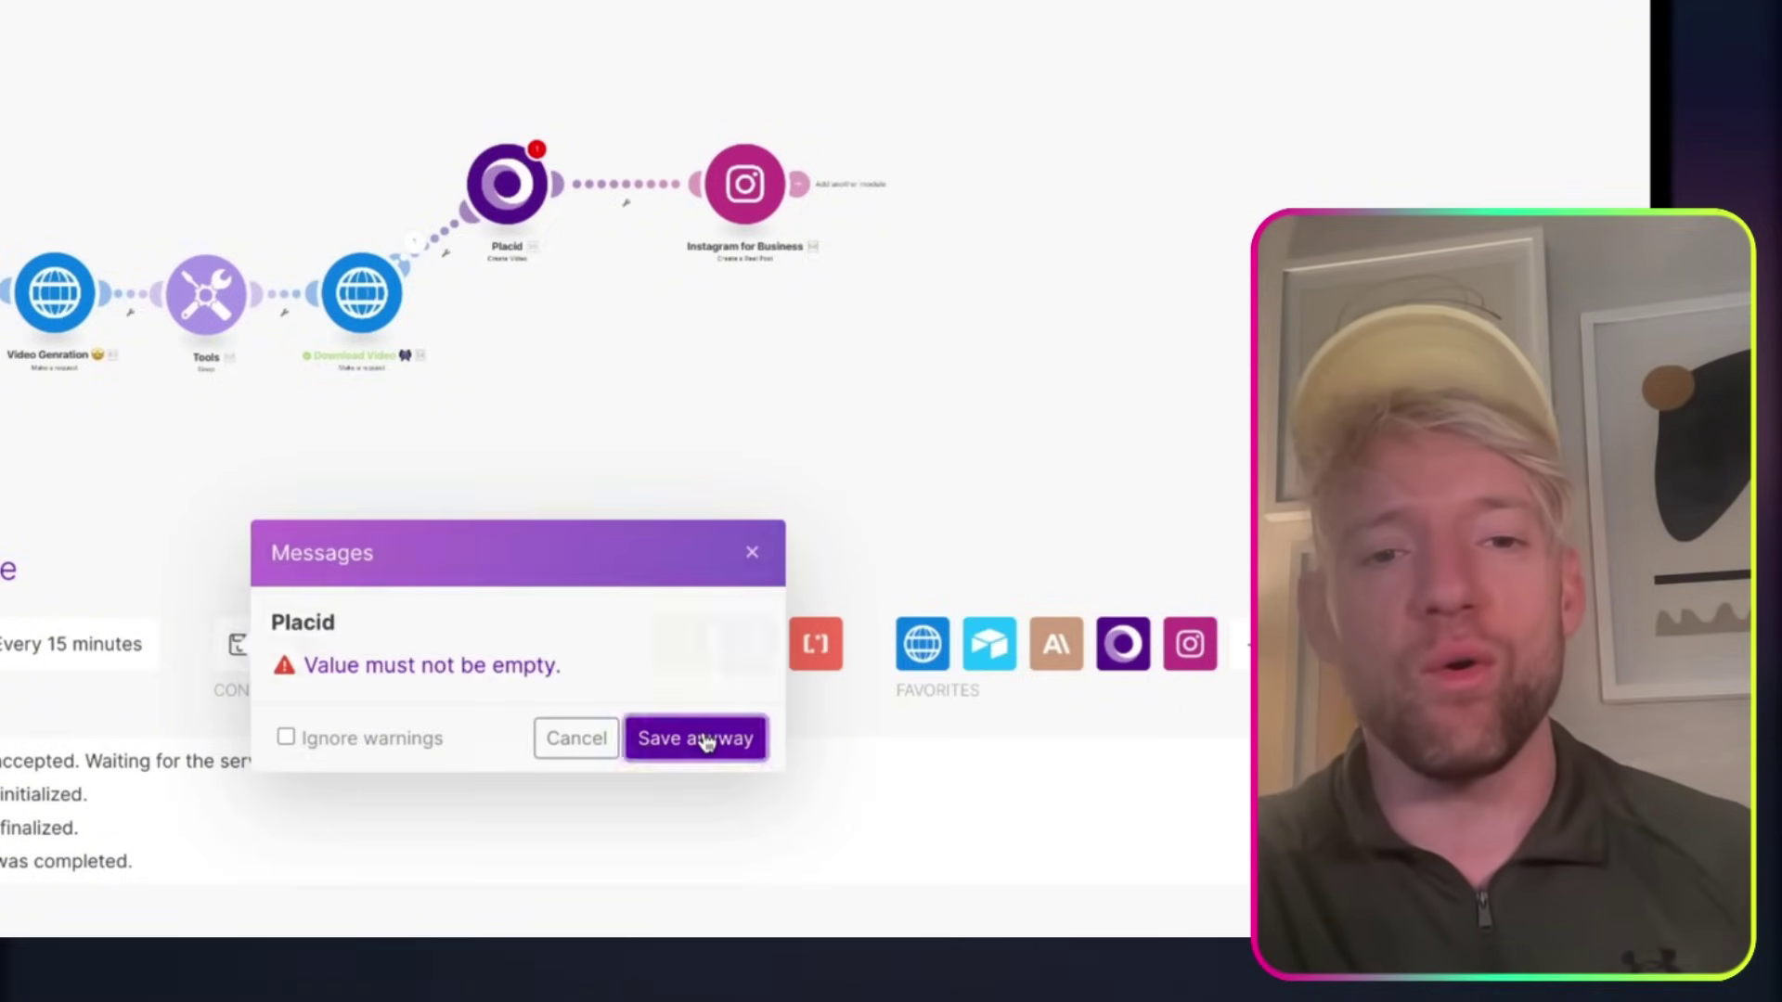
left_click_drag(516, 178, 566, 176)
left_click(566, 177)
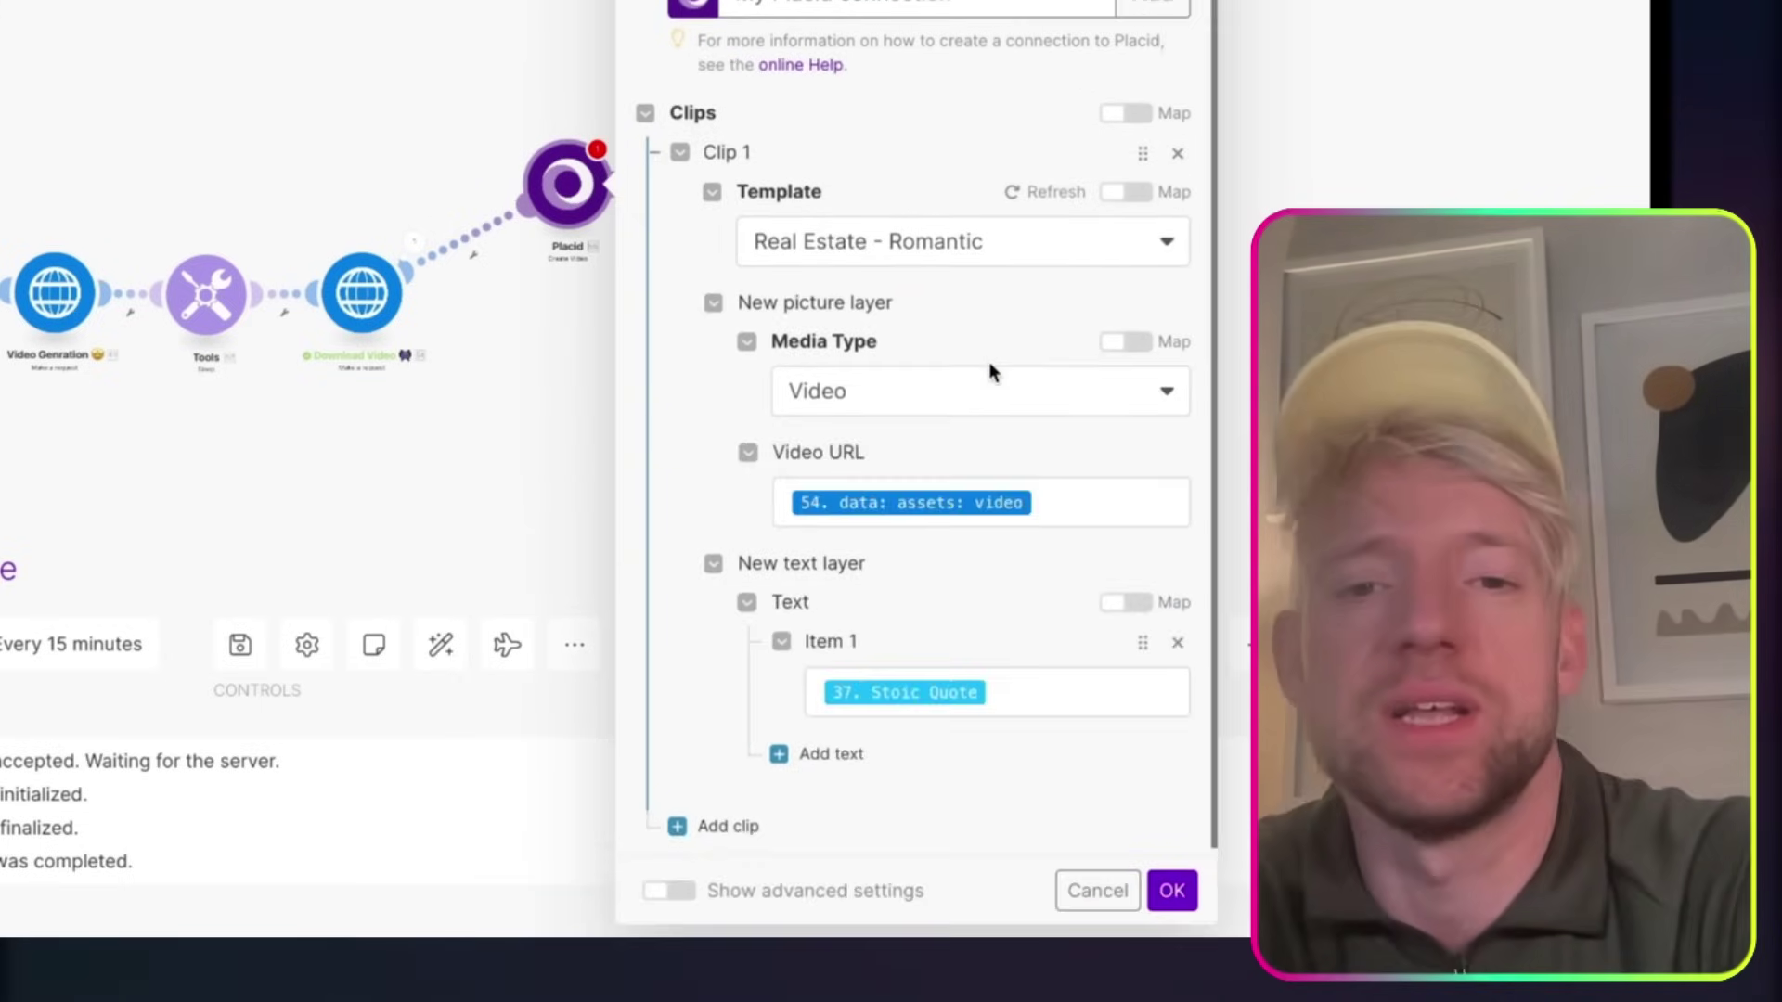
left_click(1171, 891)
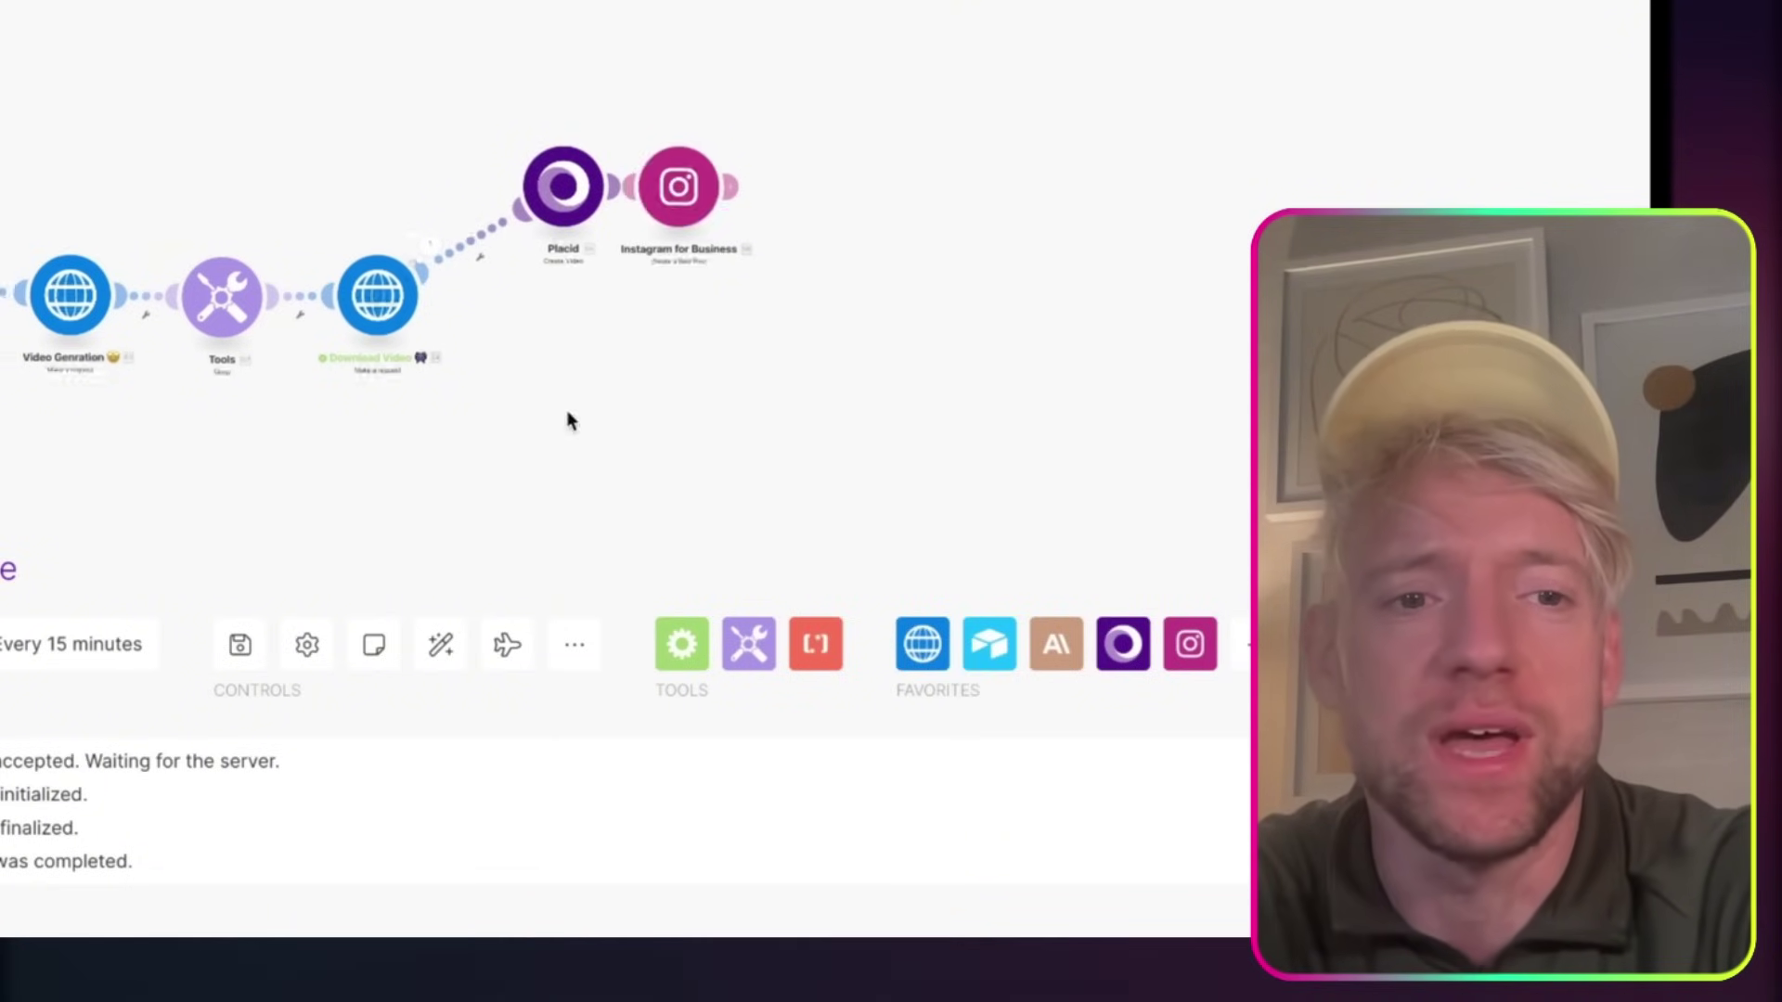
- Run the scenario once and follow its execution along the module chain from the increment function to Placid and Instagram
left_click_drag(569, 418, 1298, 446)
left_click_drag(517, 449, 582, 449)
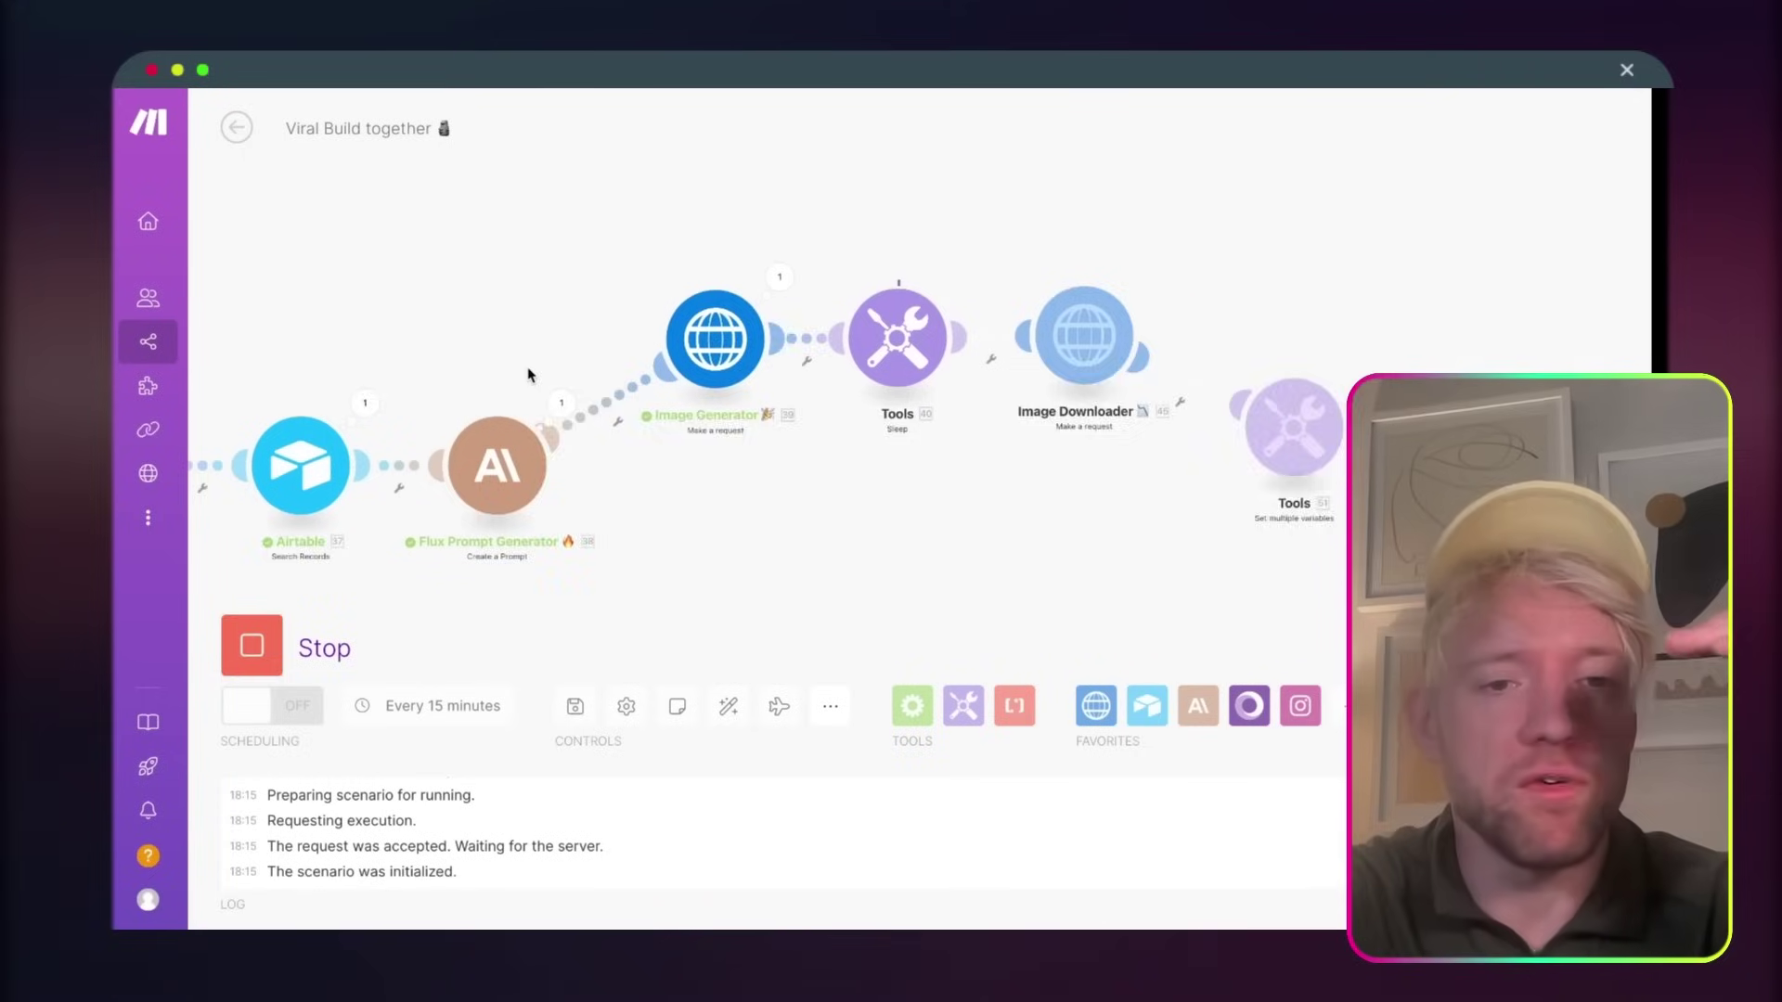
left_click_drag(529, 371, 649, 341)
scroll(650, 341, "right", 3)
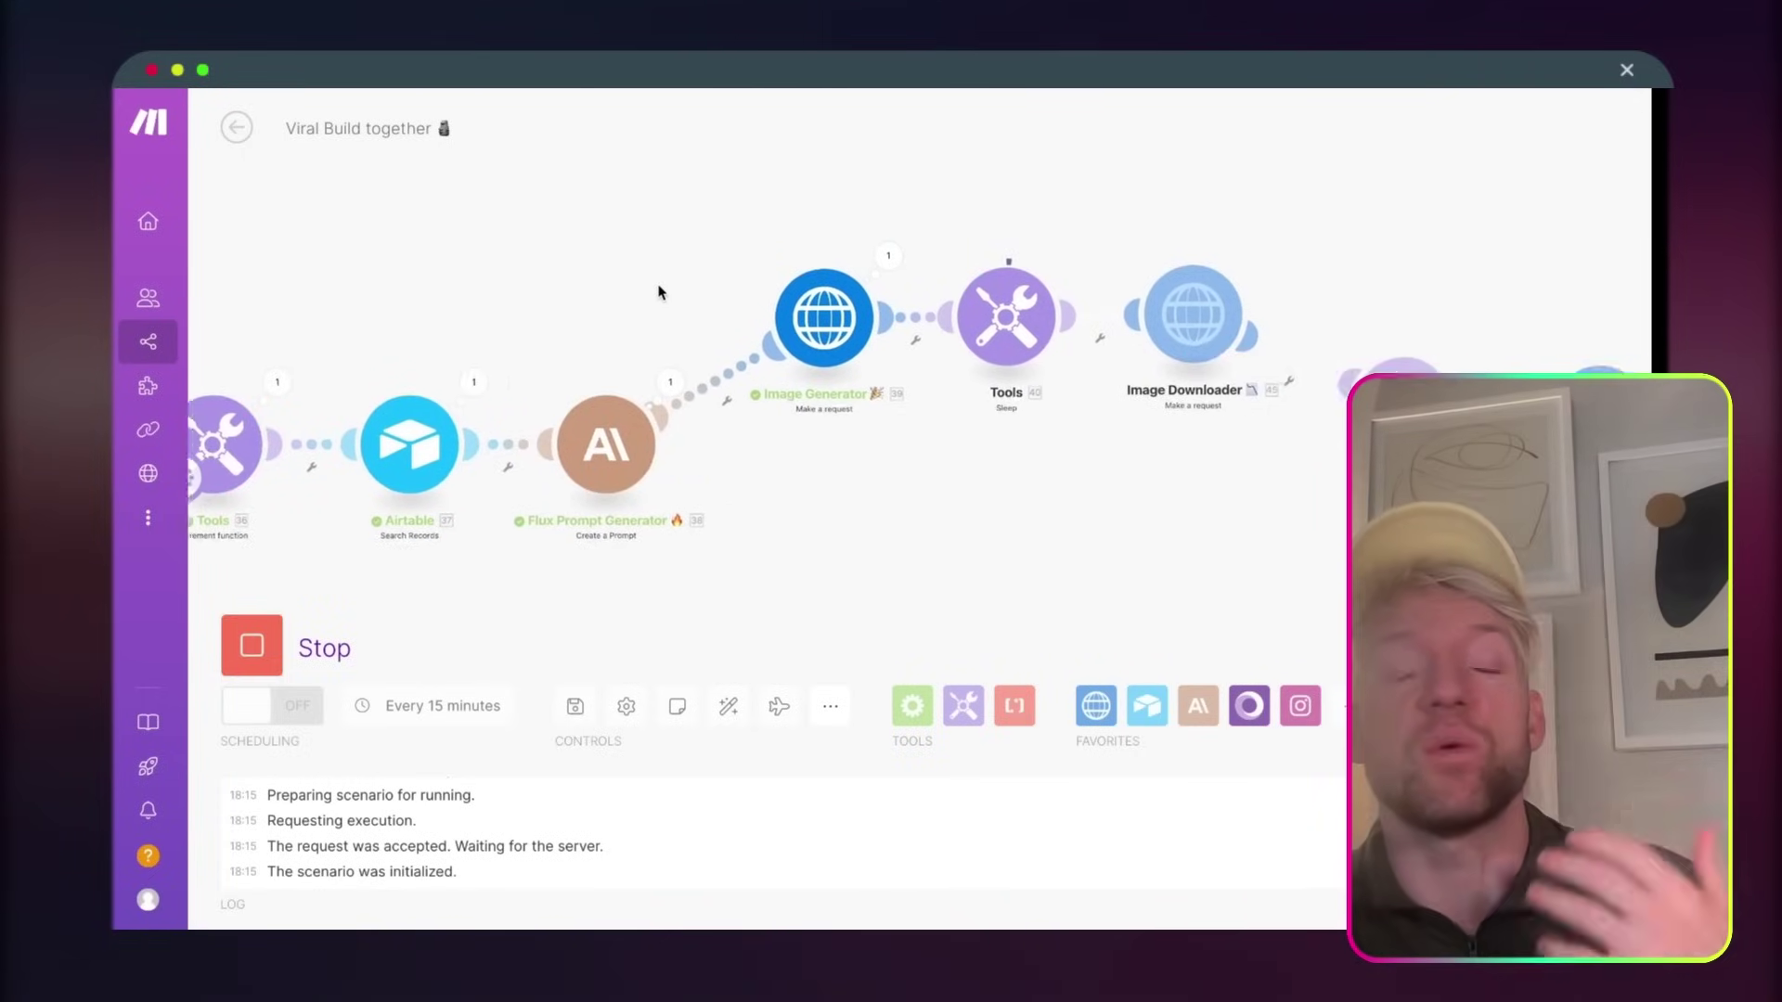
left_click_drag(1081, 214, 981, 212)
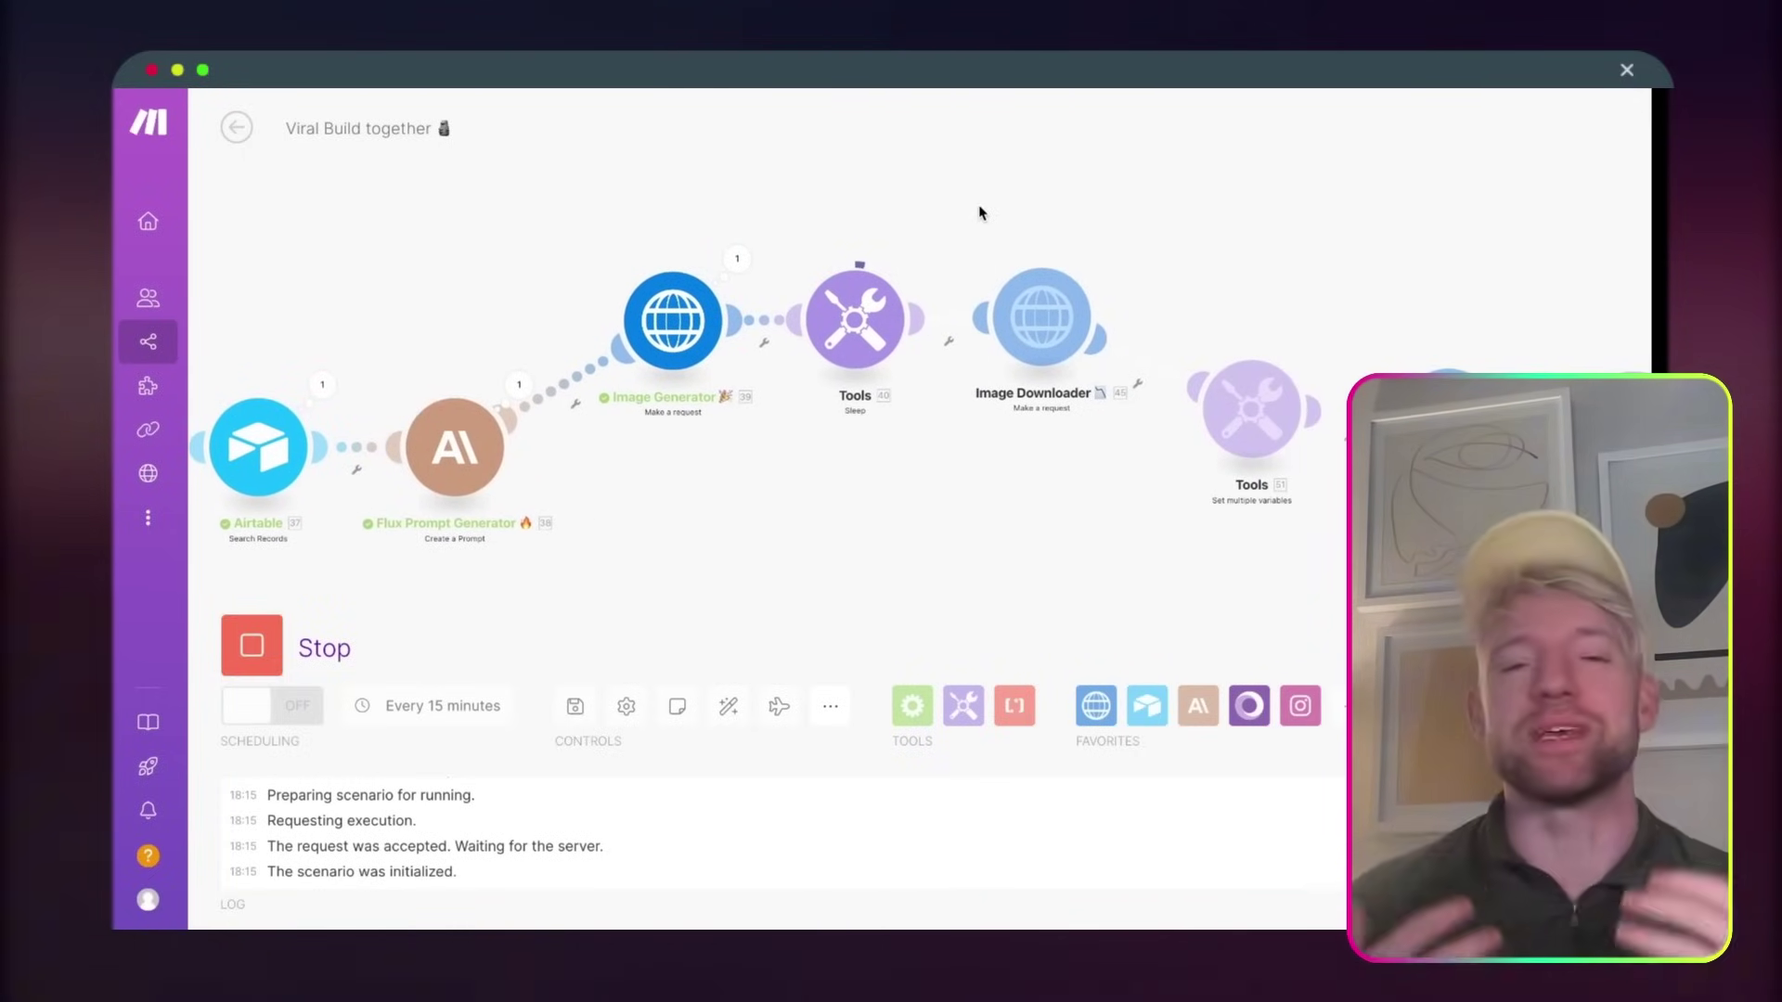
left_click_drag(594, 181, 1203, 223)
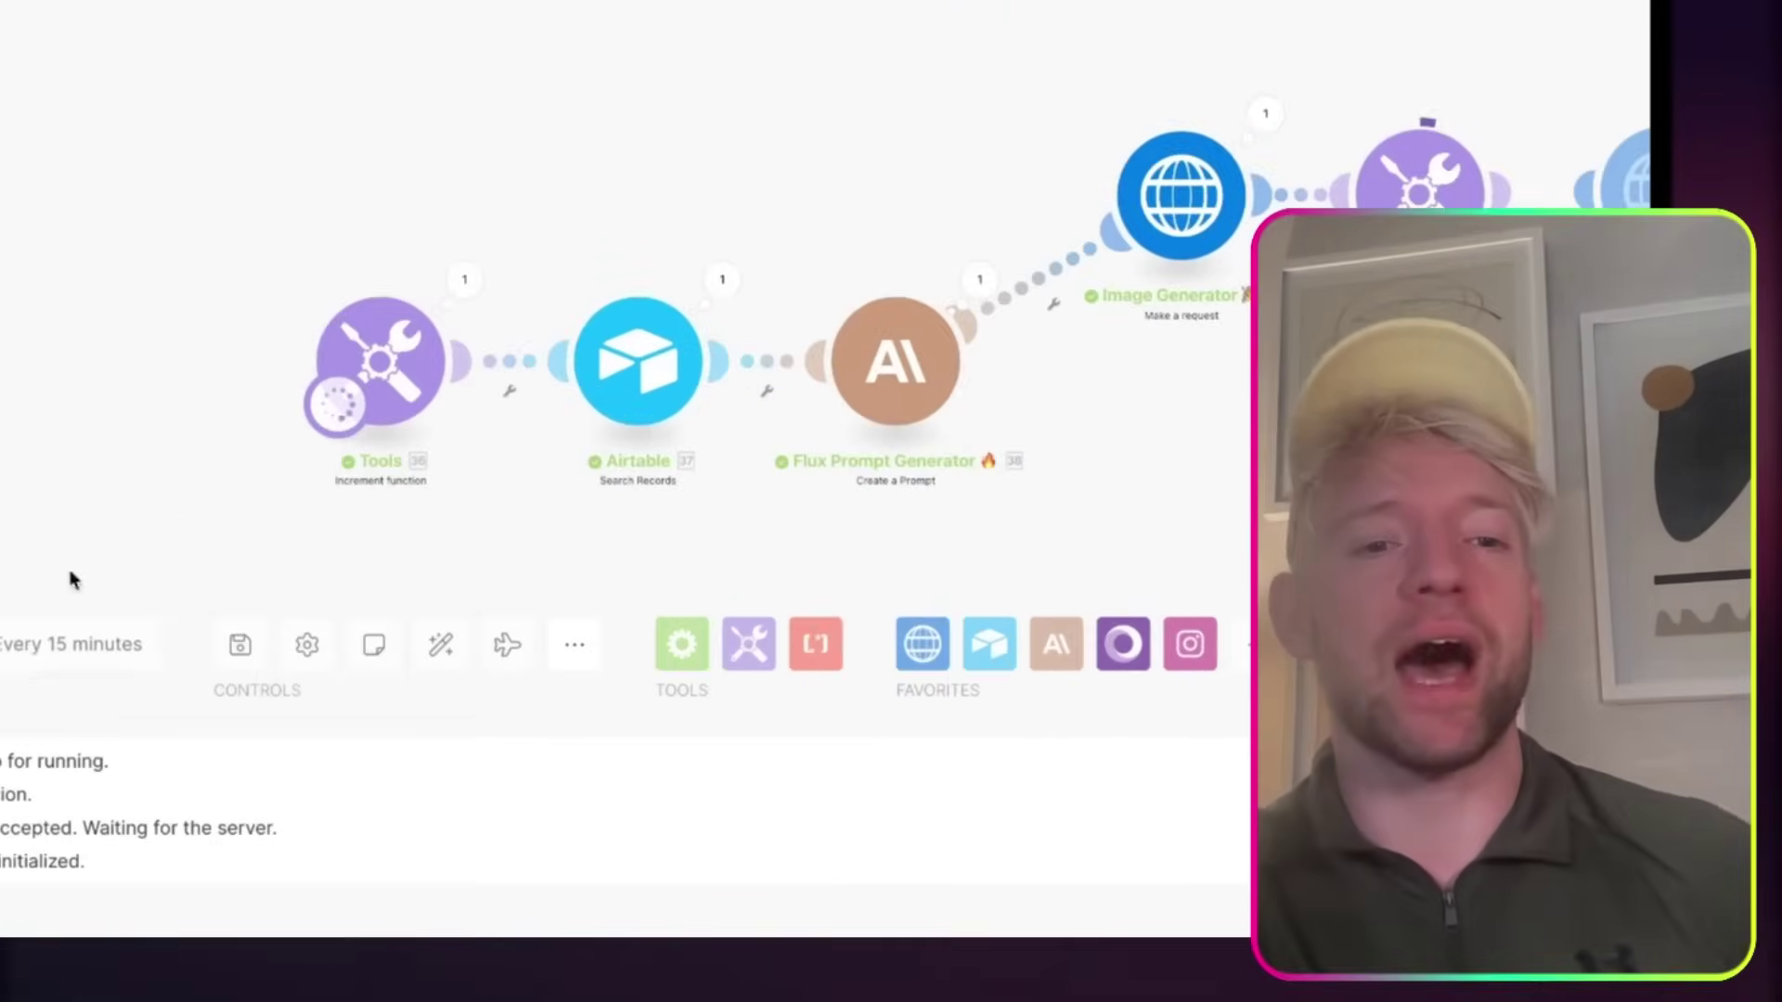
left_click_drag(351, 221, 210, 195)
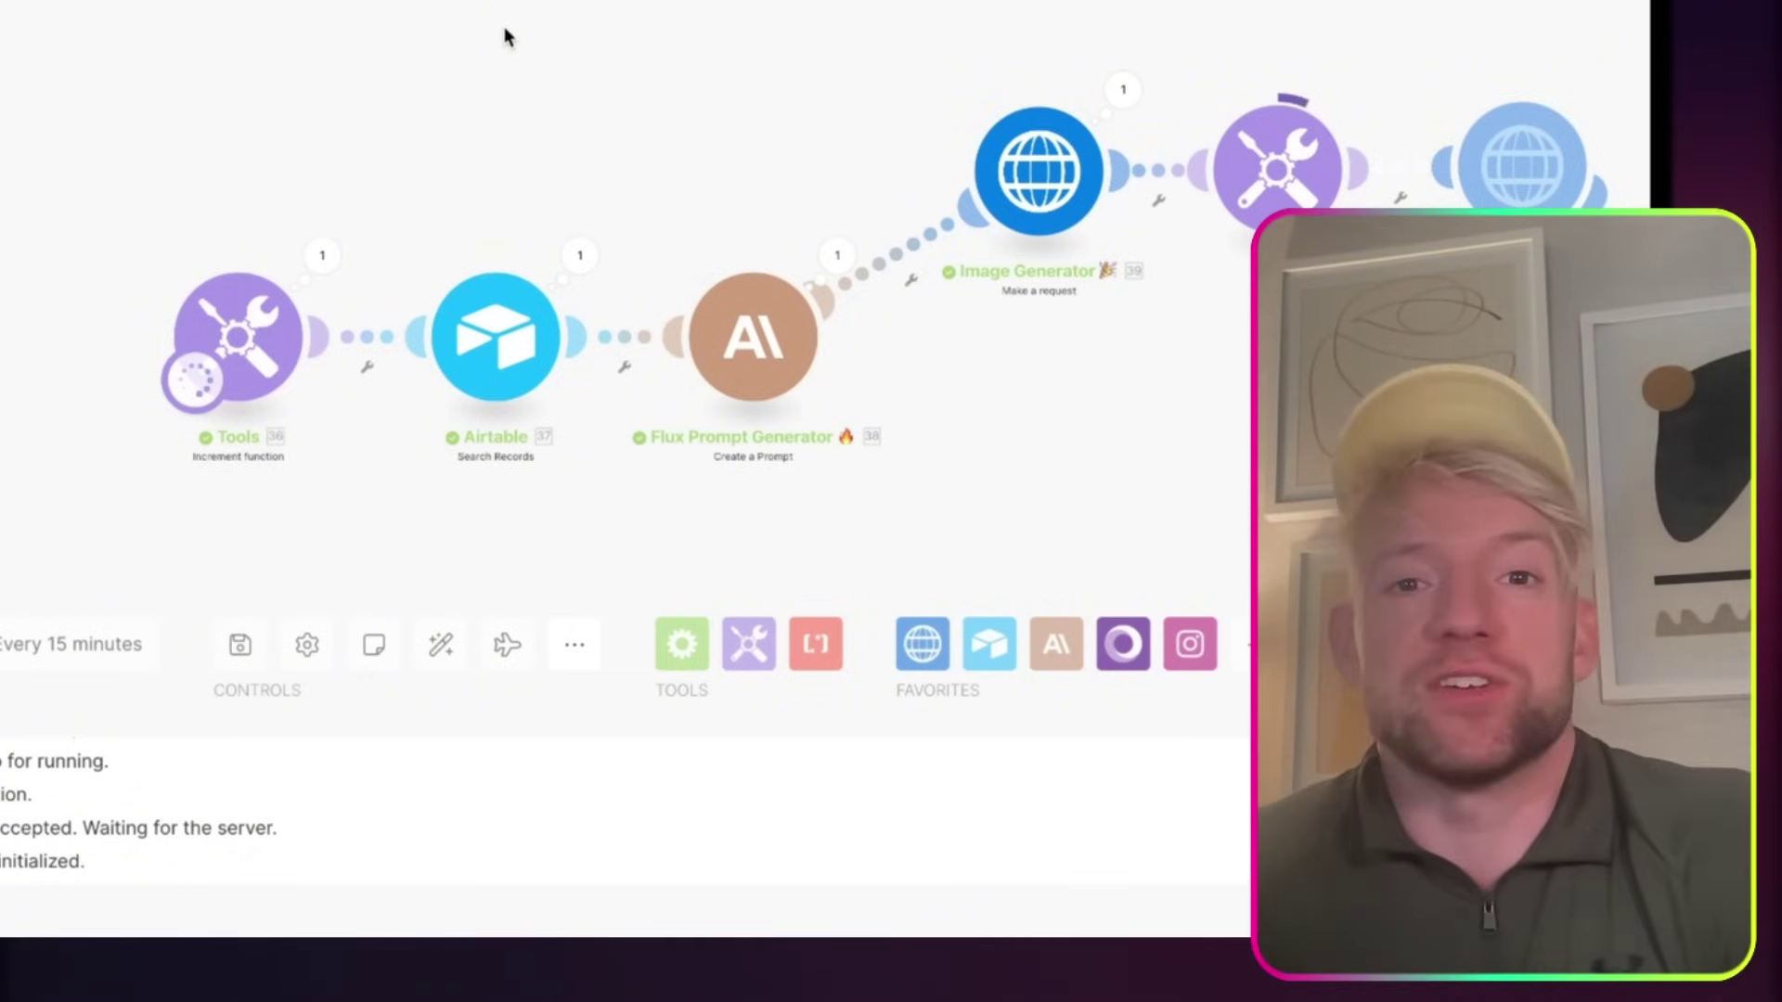
left_click_drag(505, 37, 51, 21)
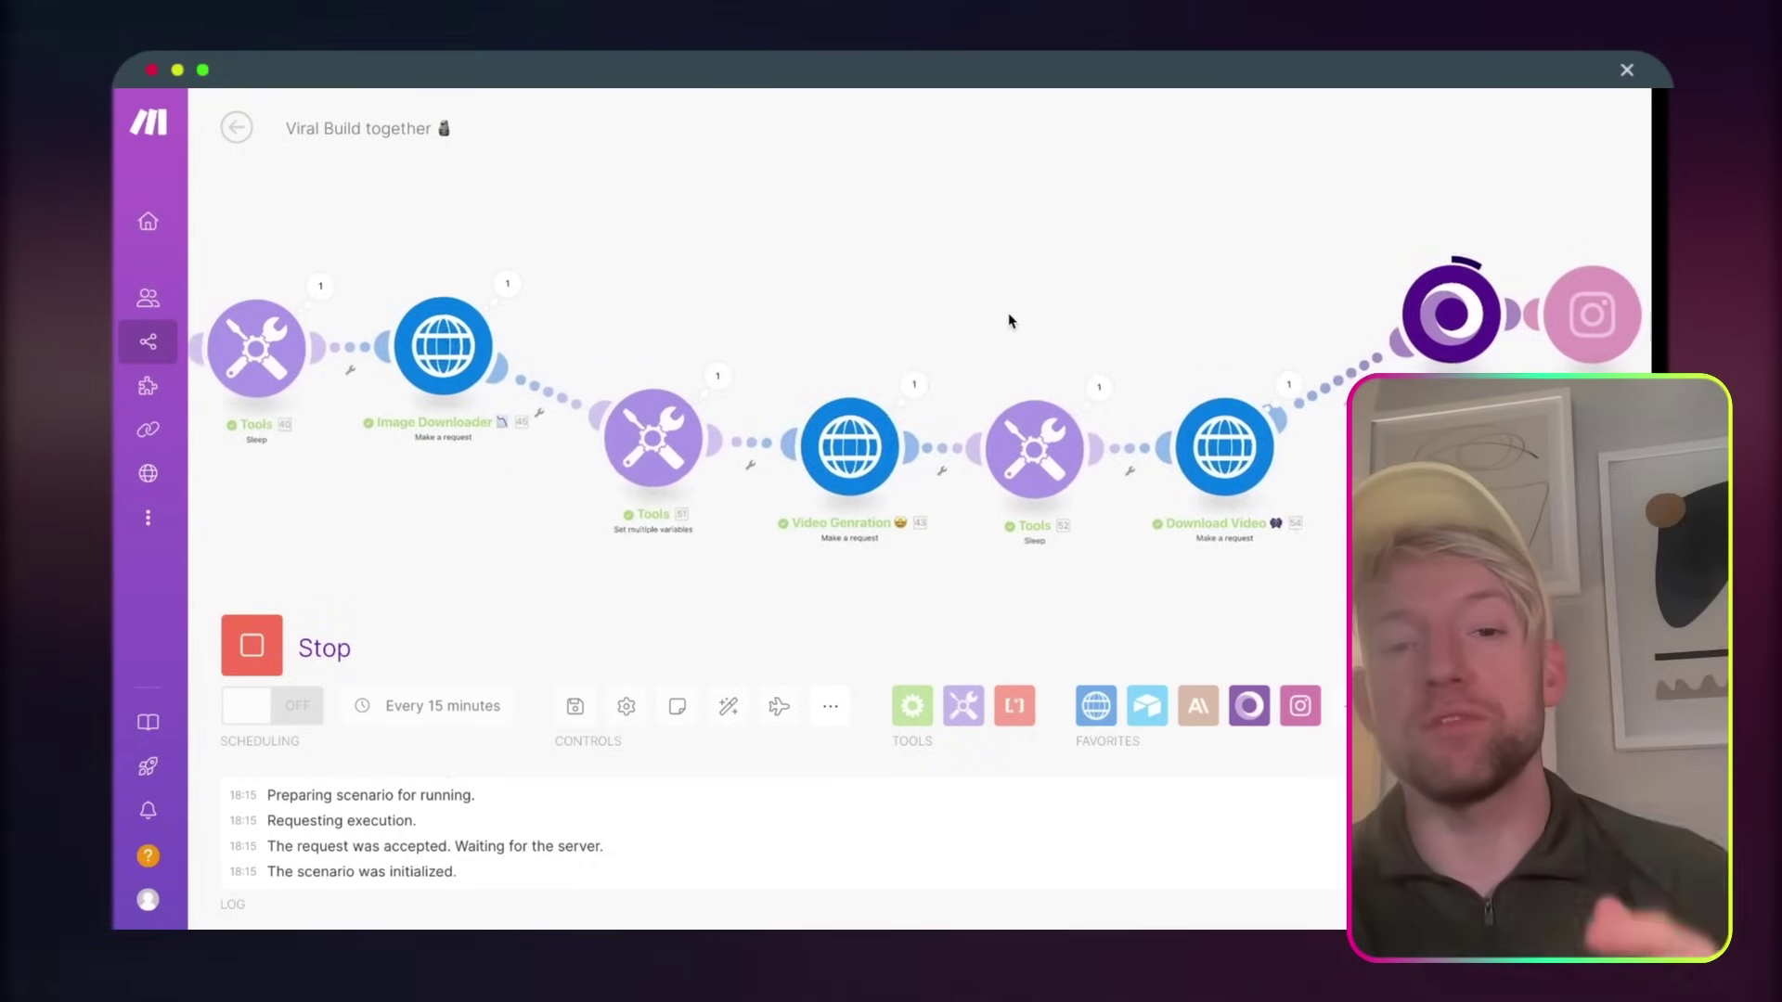
left_click_drag(1006, 318, 703, 309)
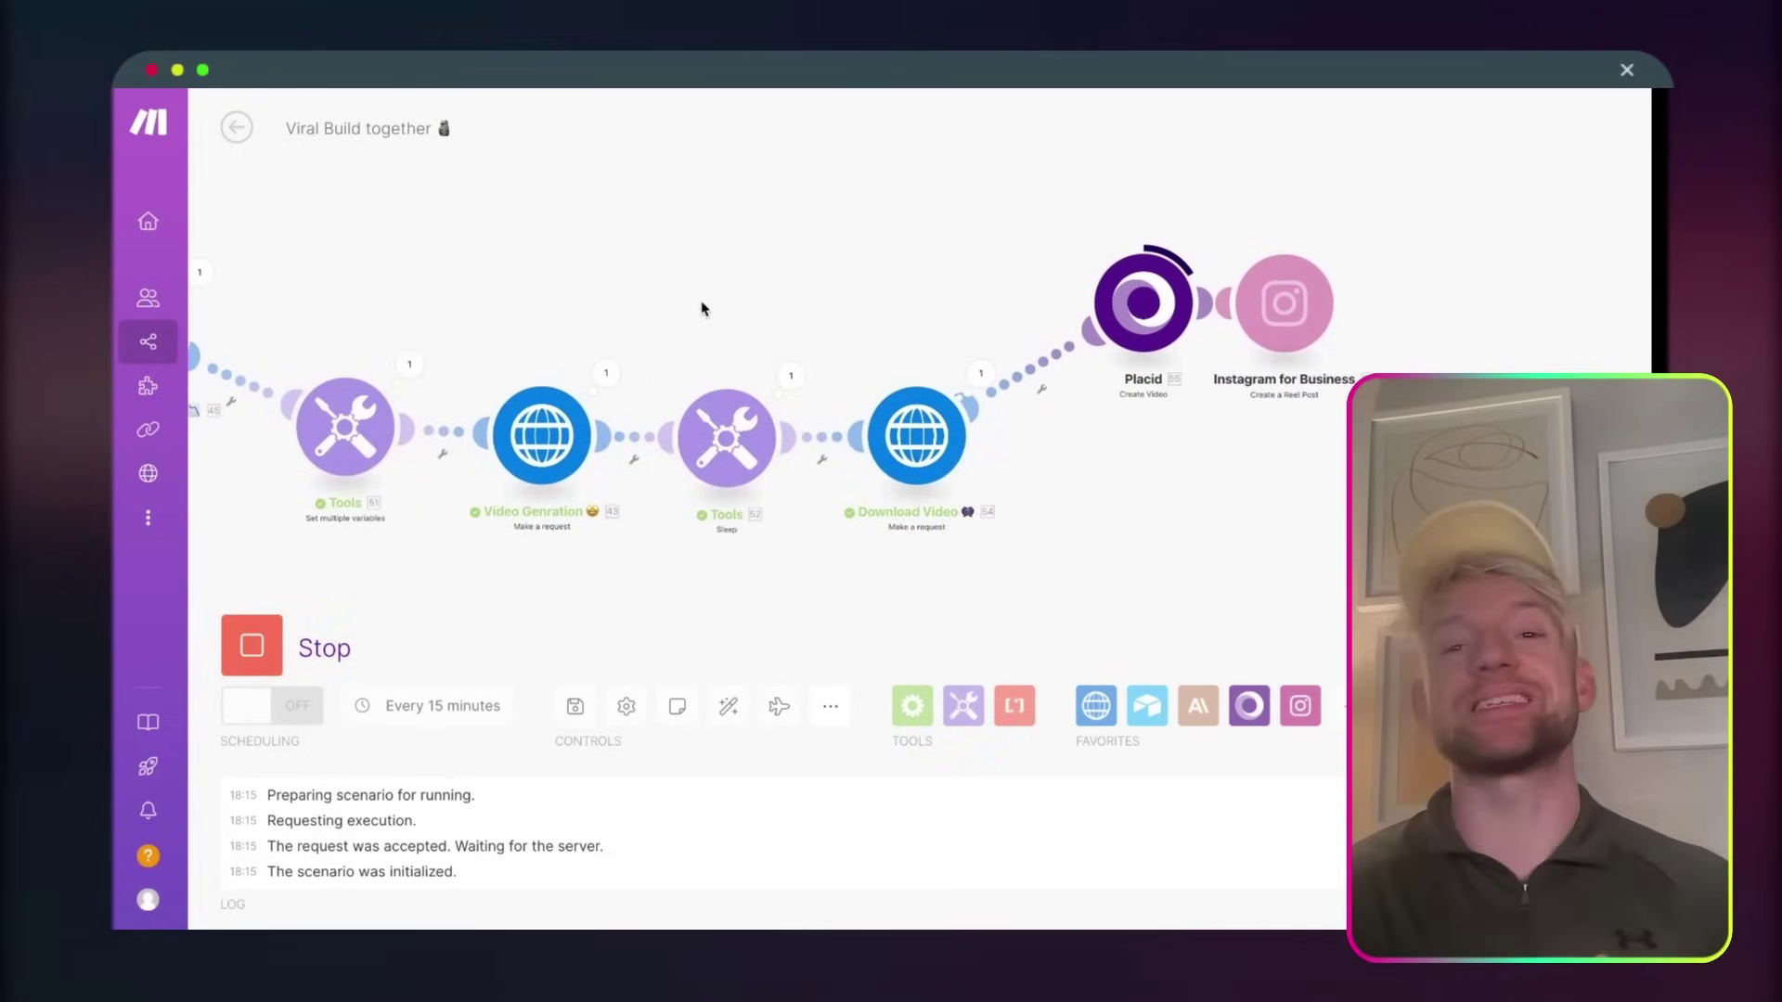